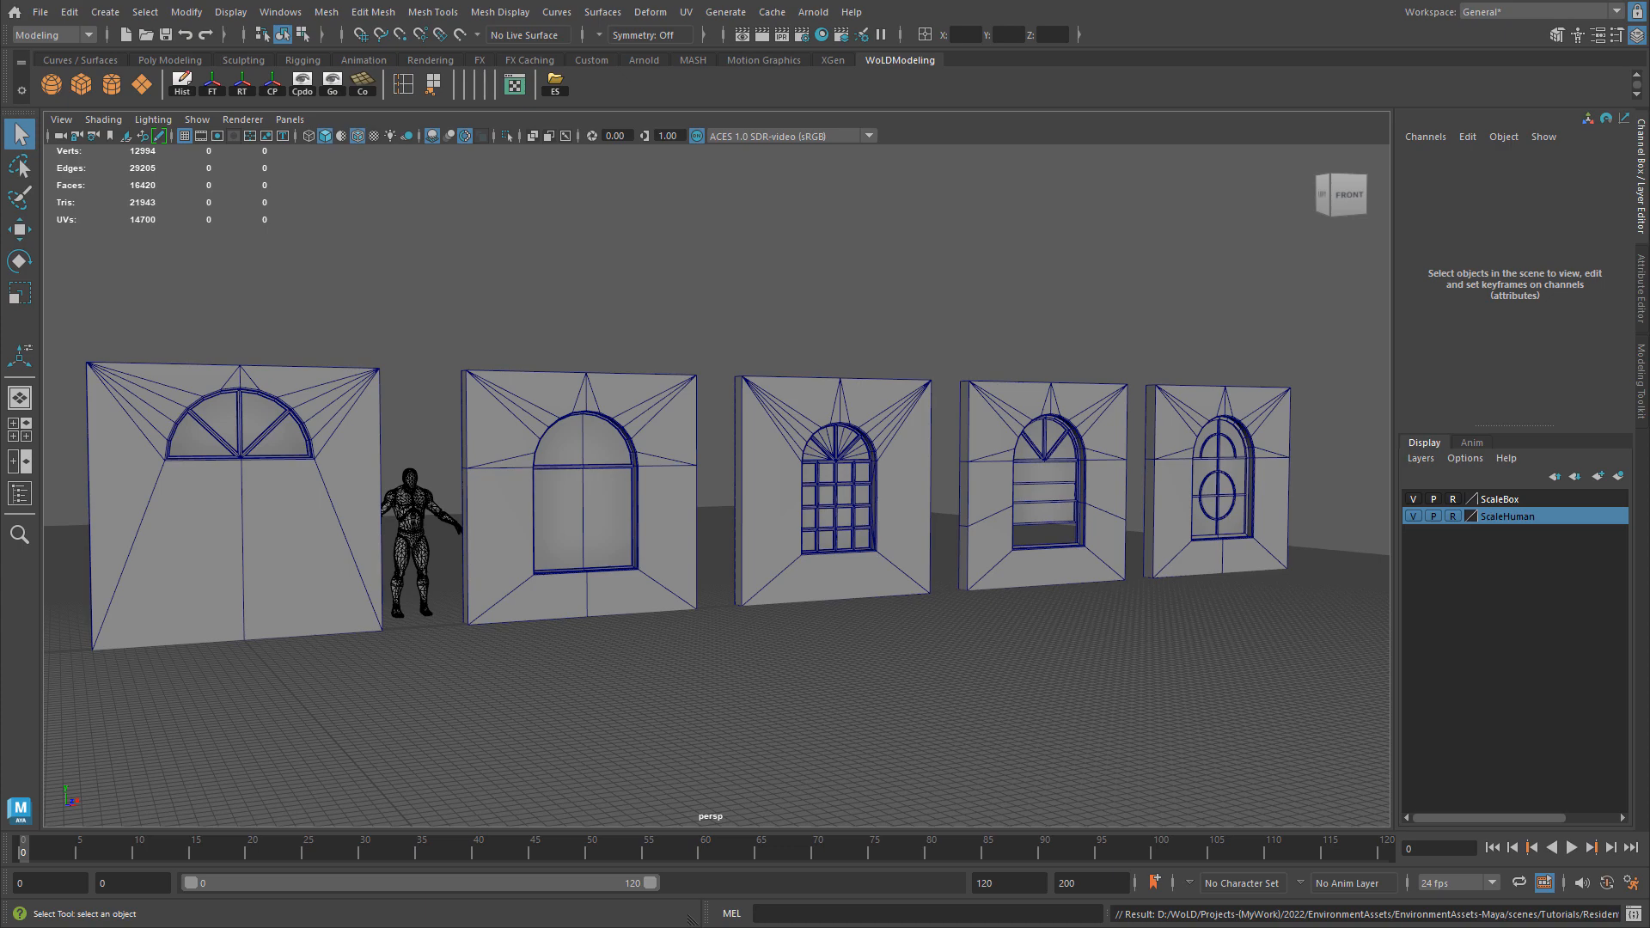
Examine the half-round window with radial bars in the first wall.
left_click(335, 440)
key("f")
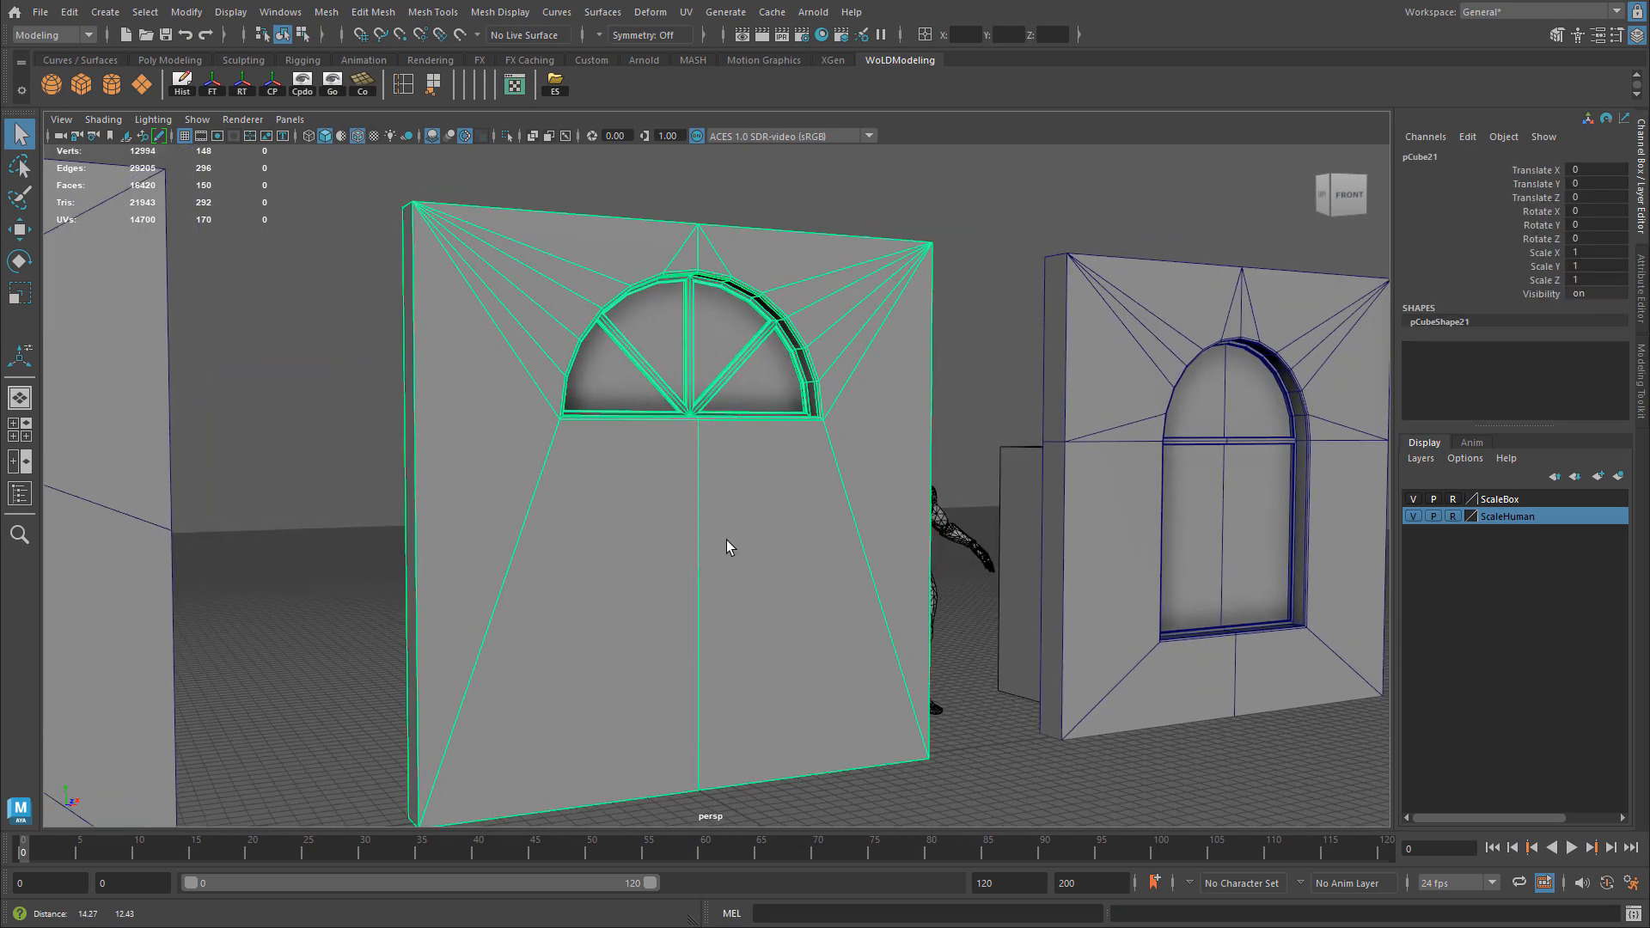
middle_click_drag(726, 548, 687, 592, "alt")
left_click_drag(688, 533, 604, 502, "alt")
middle_click_drag(416, 692, 437, 600, "alt")
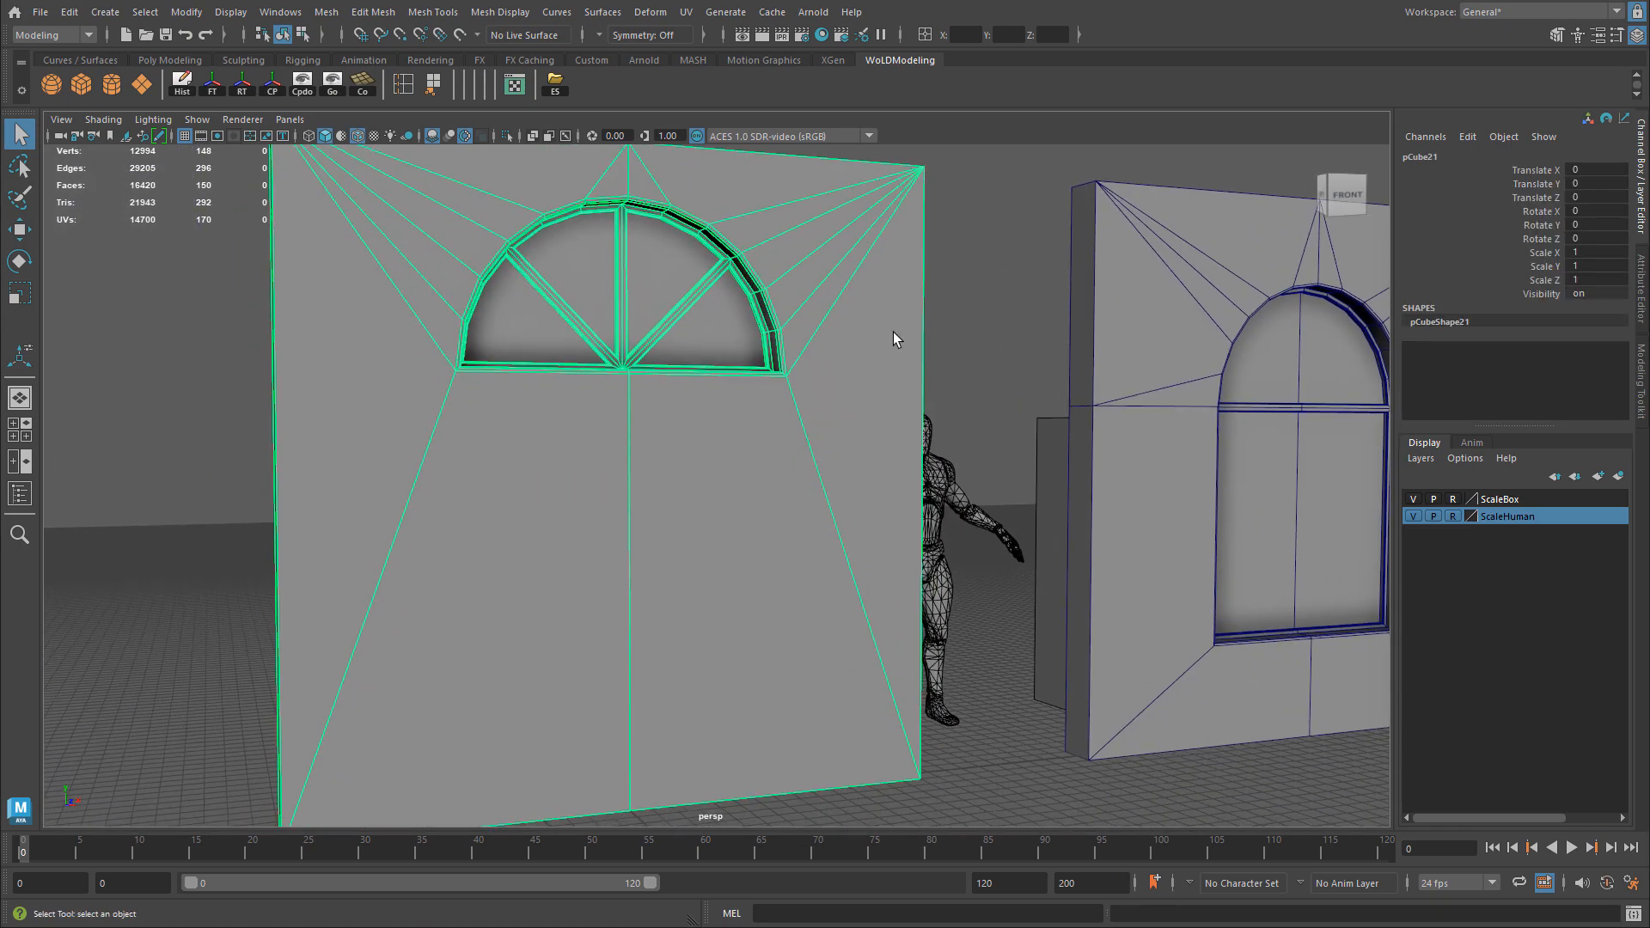
left_click(949, 265)
middle_click_drag(936, 281, 867, 407, "alt")
right_click_drag(866, 406, 972, 413, "alt")
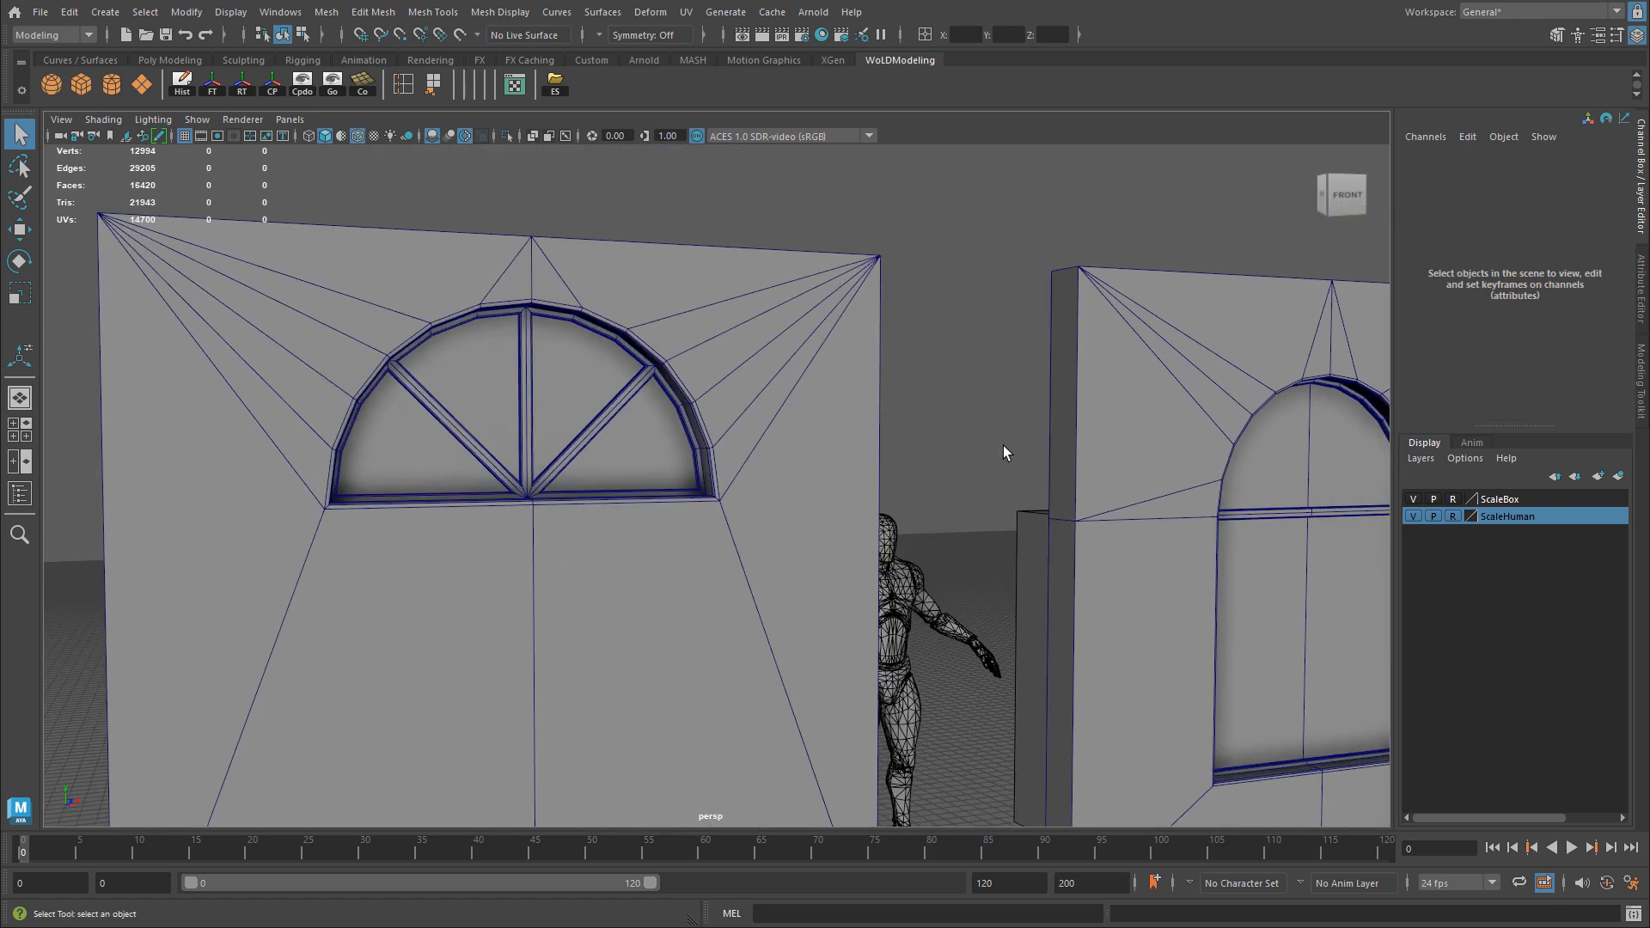
Examine the plain arched window, the multi-pane arched window and the arched sash window in their walls.
middle_click_drag(1200, 471, 515, 391, "alt")
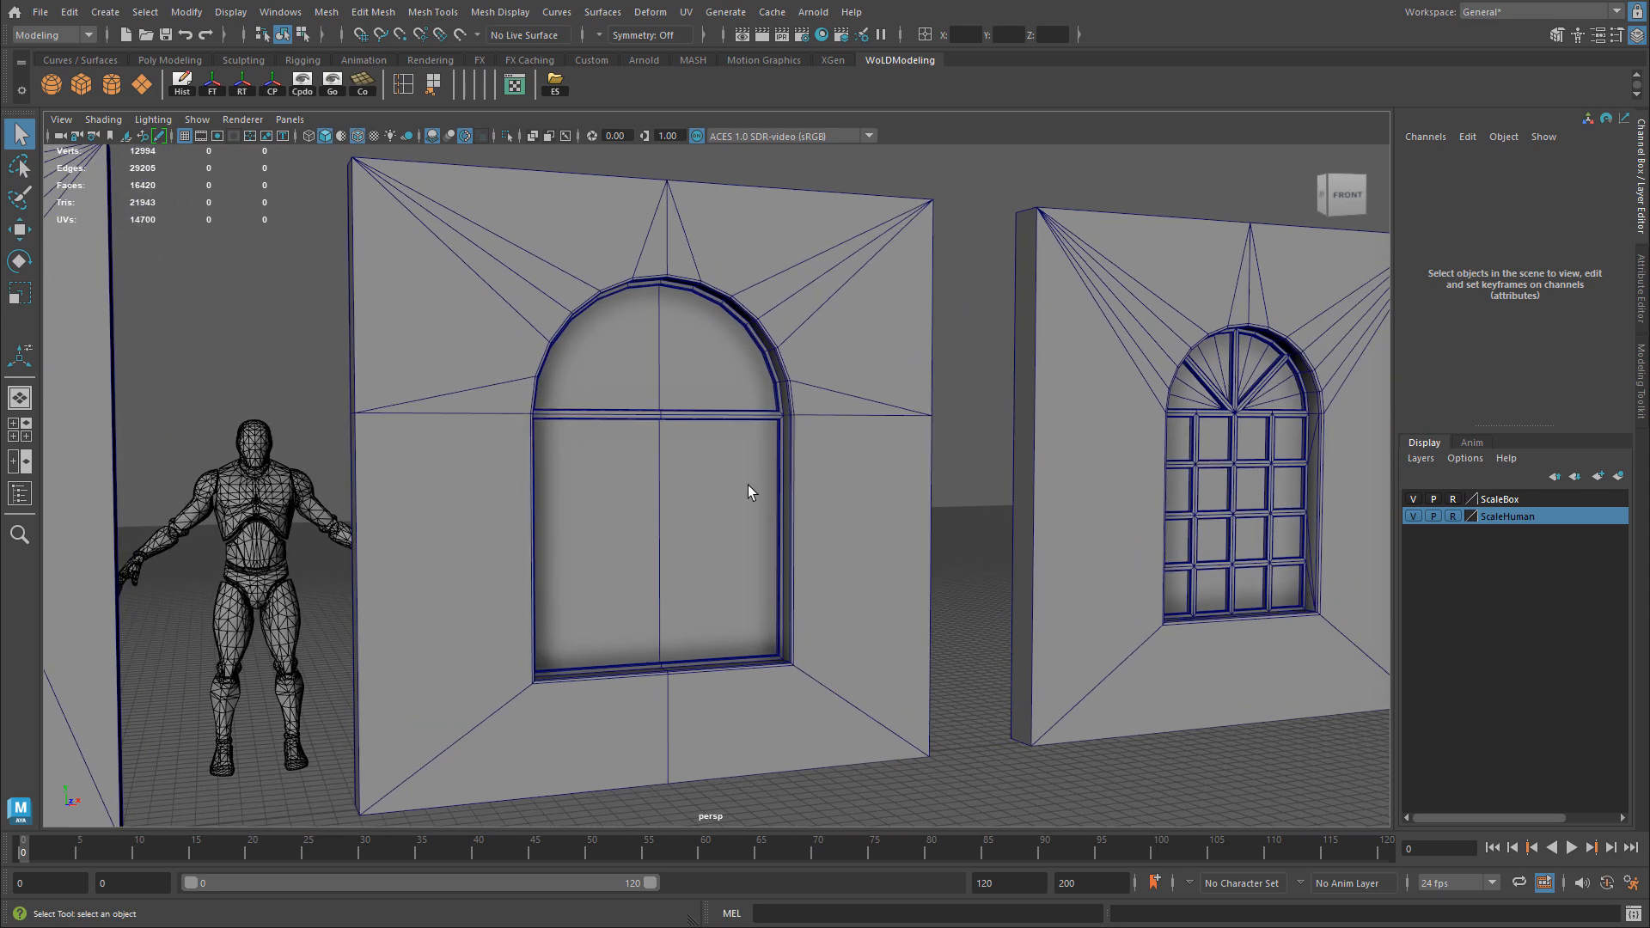
middle_click_drag(748, 486, 696, 489, "alt")
right_click_drag(696, 489, 739, 490, "alt")
middle_click_drag(859, 420, 667, 453, "alt")
right_click_drag(667, 453, 728, 486, "alt")
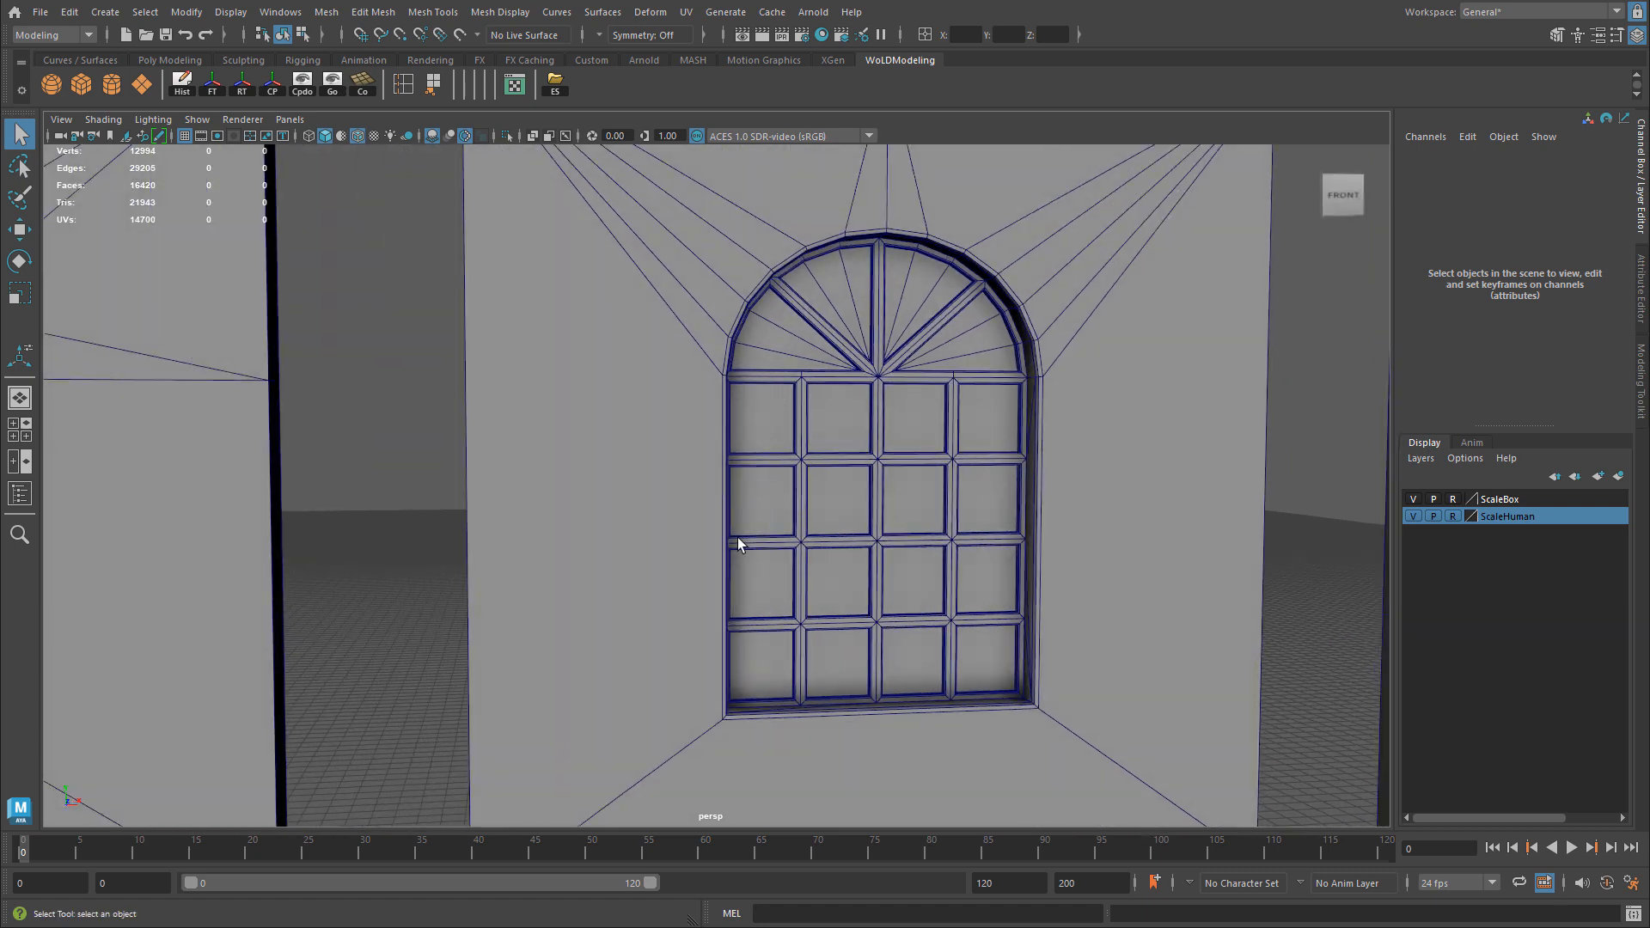
left_click_drag(916, 626, 957, 601, "alt")
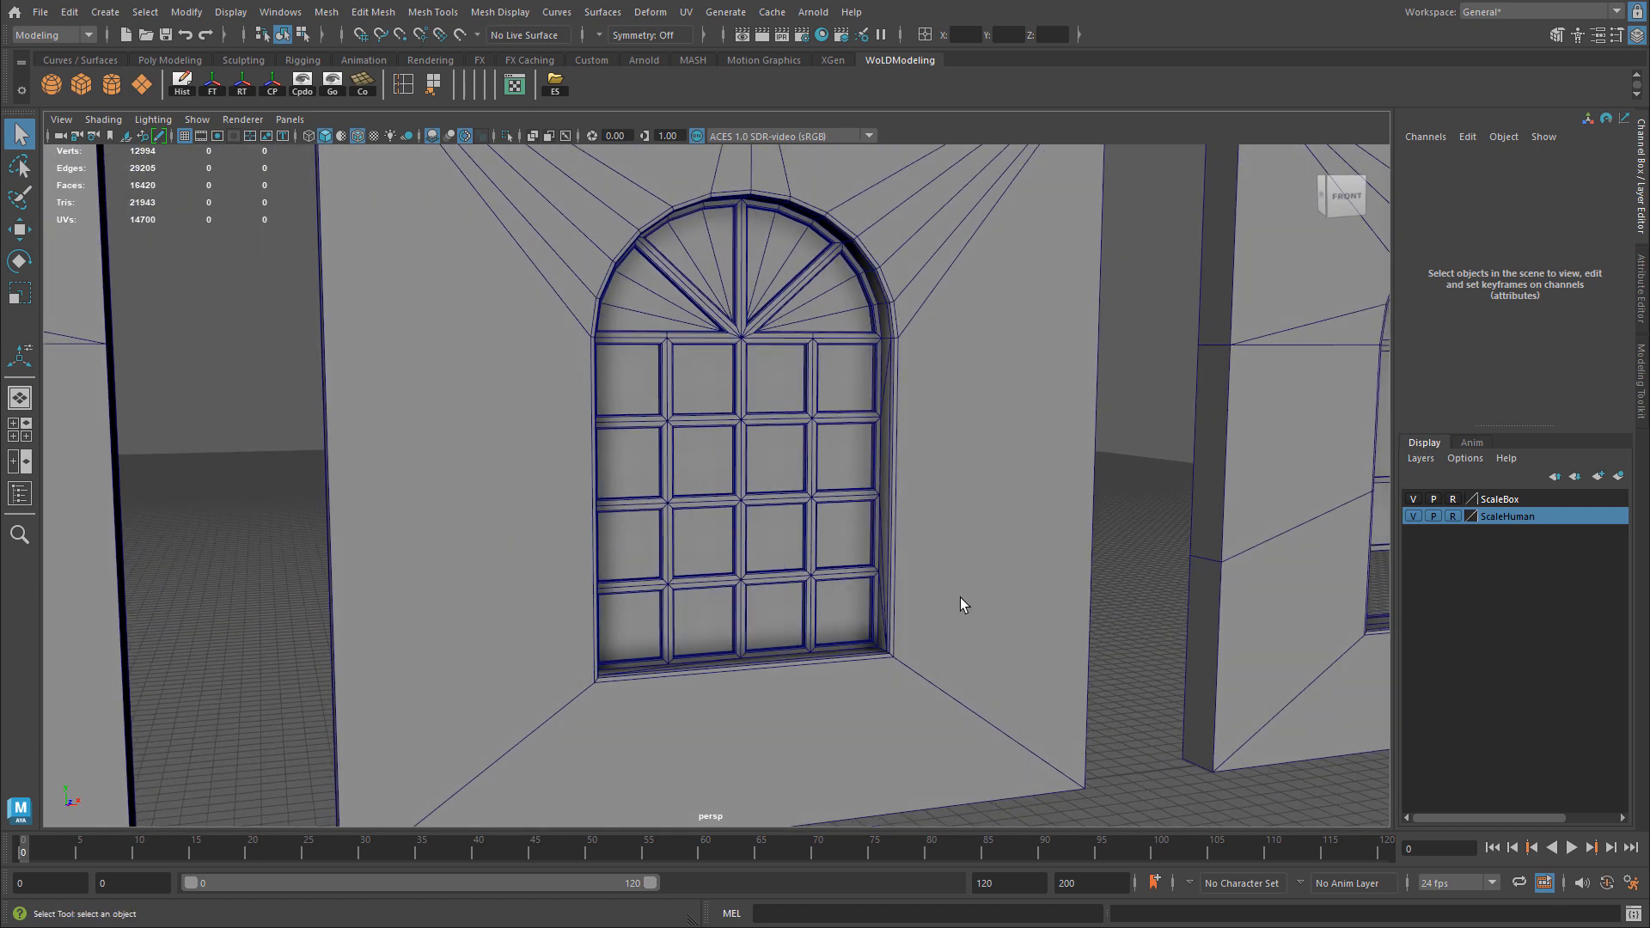
middle_click_drag(1189, 509, 533, 544, "alt")
right_click_drag(534, 545, 921, 569, "alt")
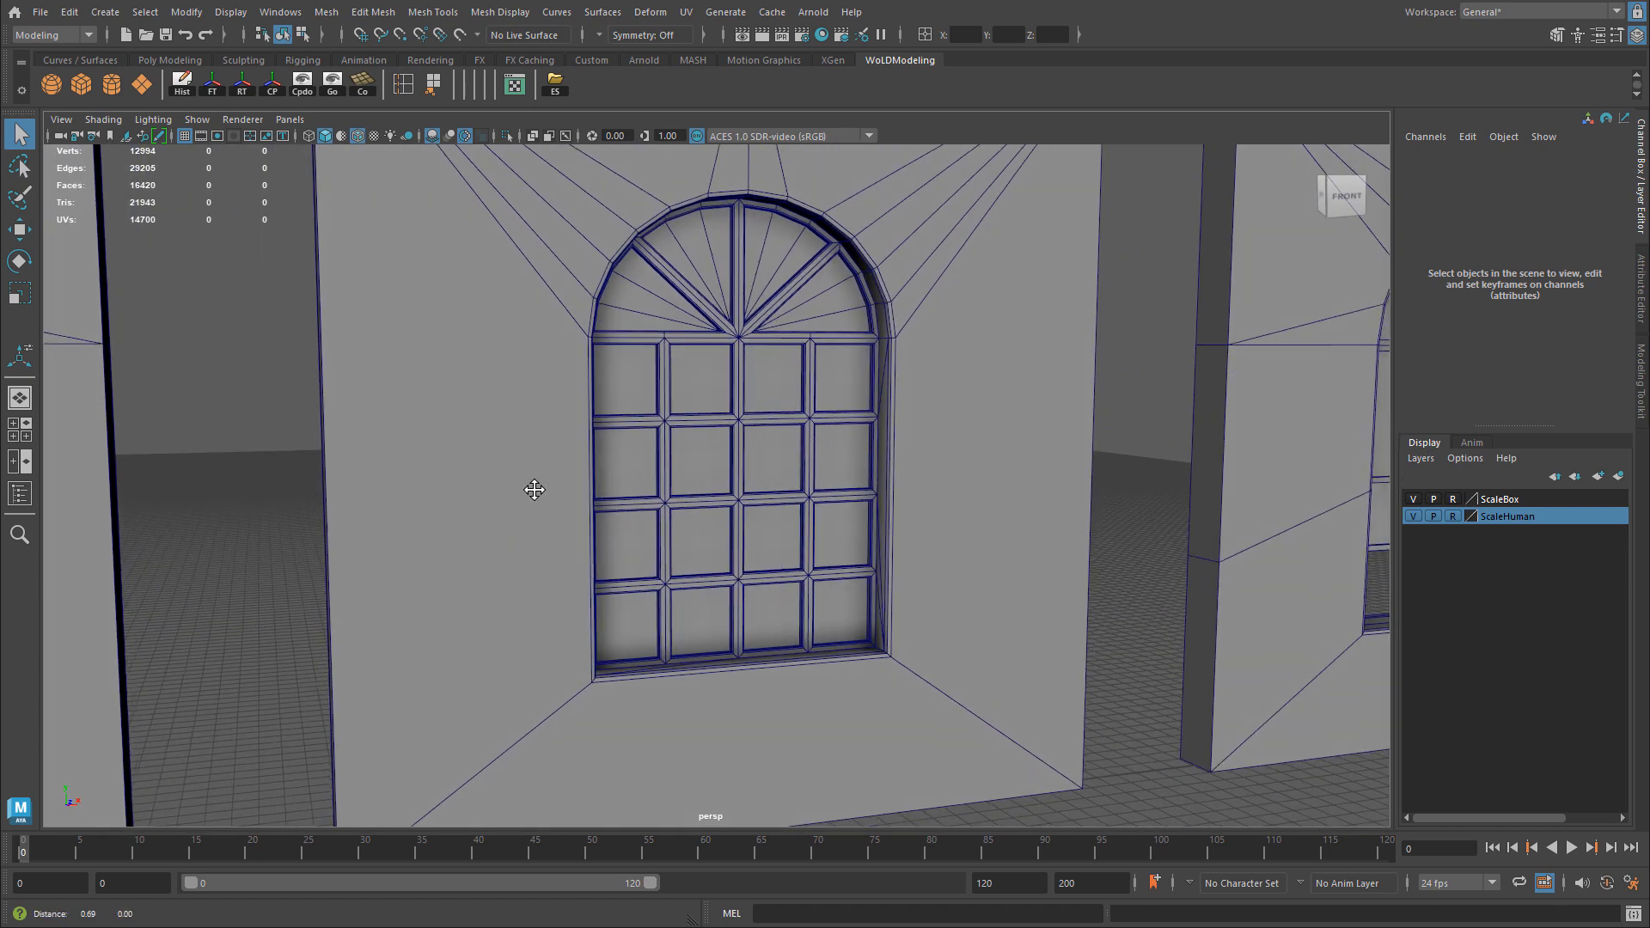
left_click(921, 574)
middle_click_drag(1105, 541, 617, 533, "alt")
key("w")
mouse_move(742, 442)
left_mouse_down()
mouse_move(746, 421)
mouse_move(747, 510)
mouse_move(745, 395)
mouse_move(751, 442)
mouse_move(752, 422)
left_mouse_up()
left_click(1097, 456)
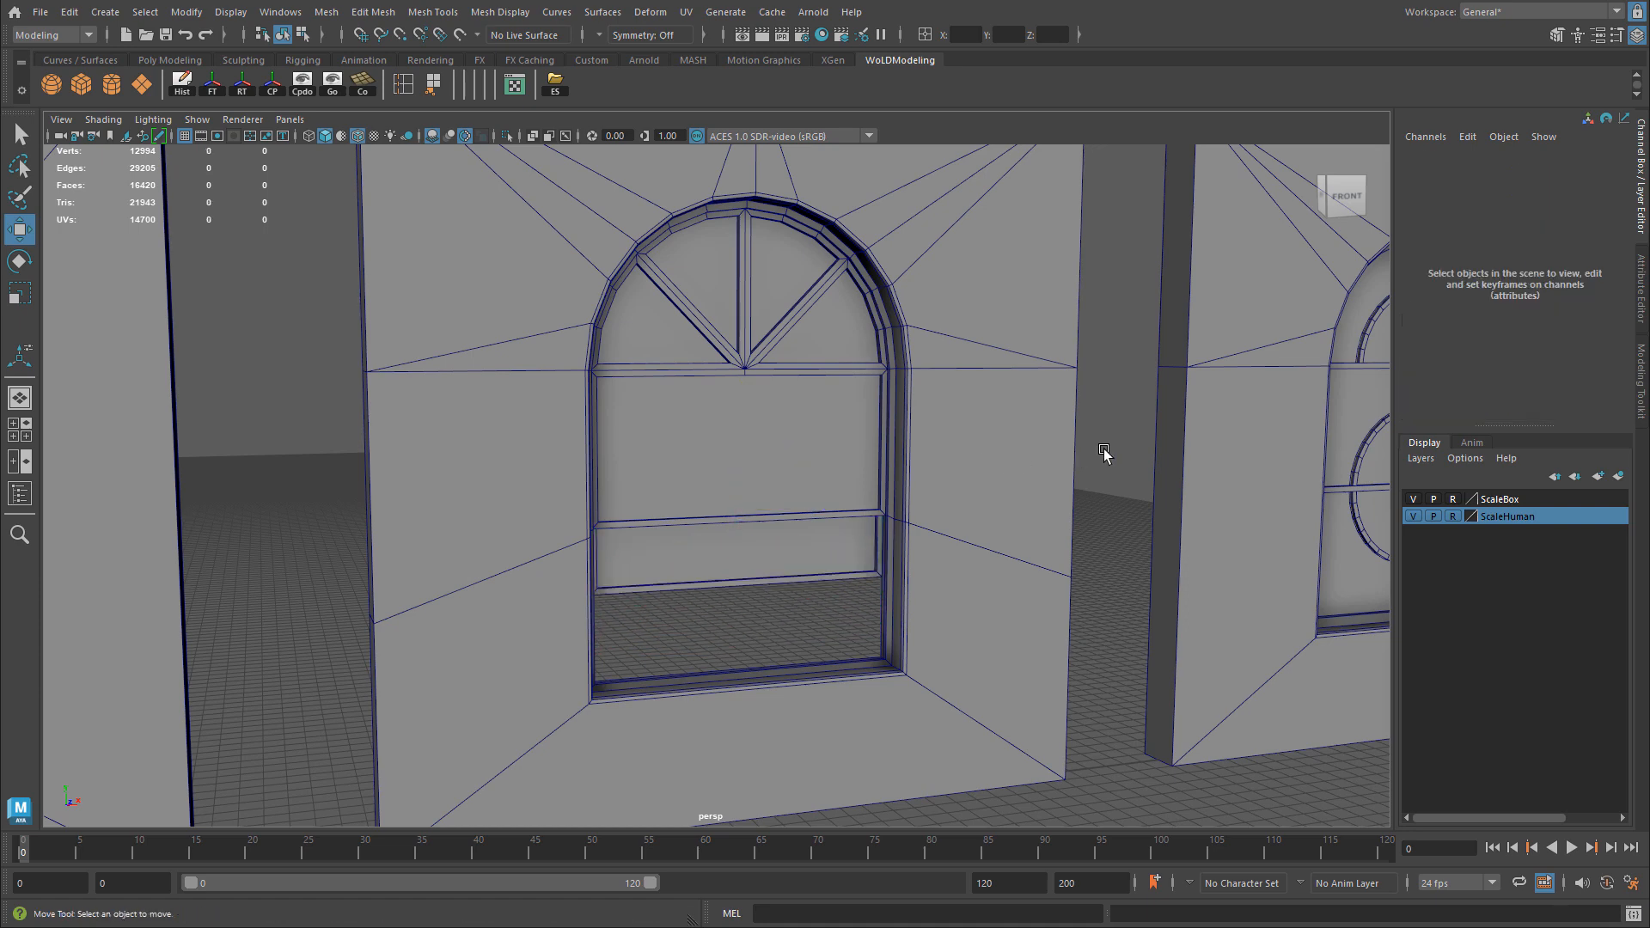
Examine the bars and ring pieces of the last arched window, as well as the whole row of window walls.
middle_click_drag(1008, 442, 8, 513, "alt")
scroll(946, 442, "up", 3)
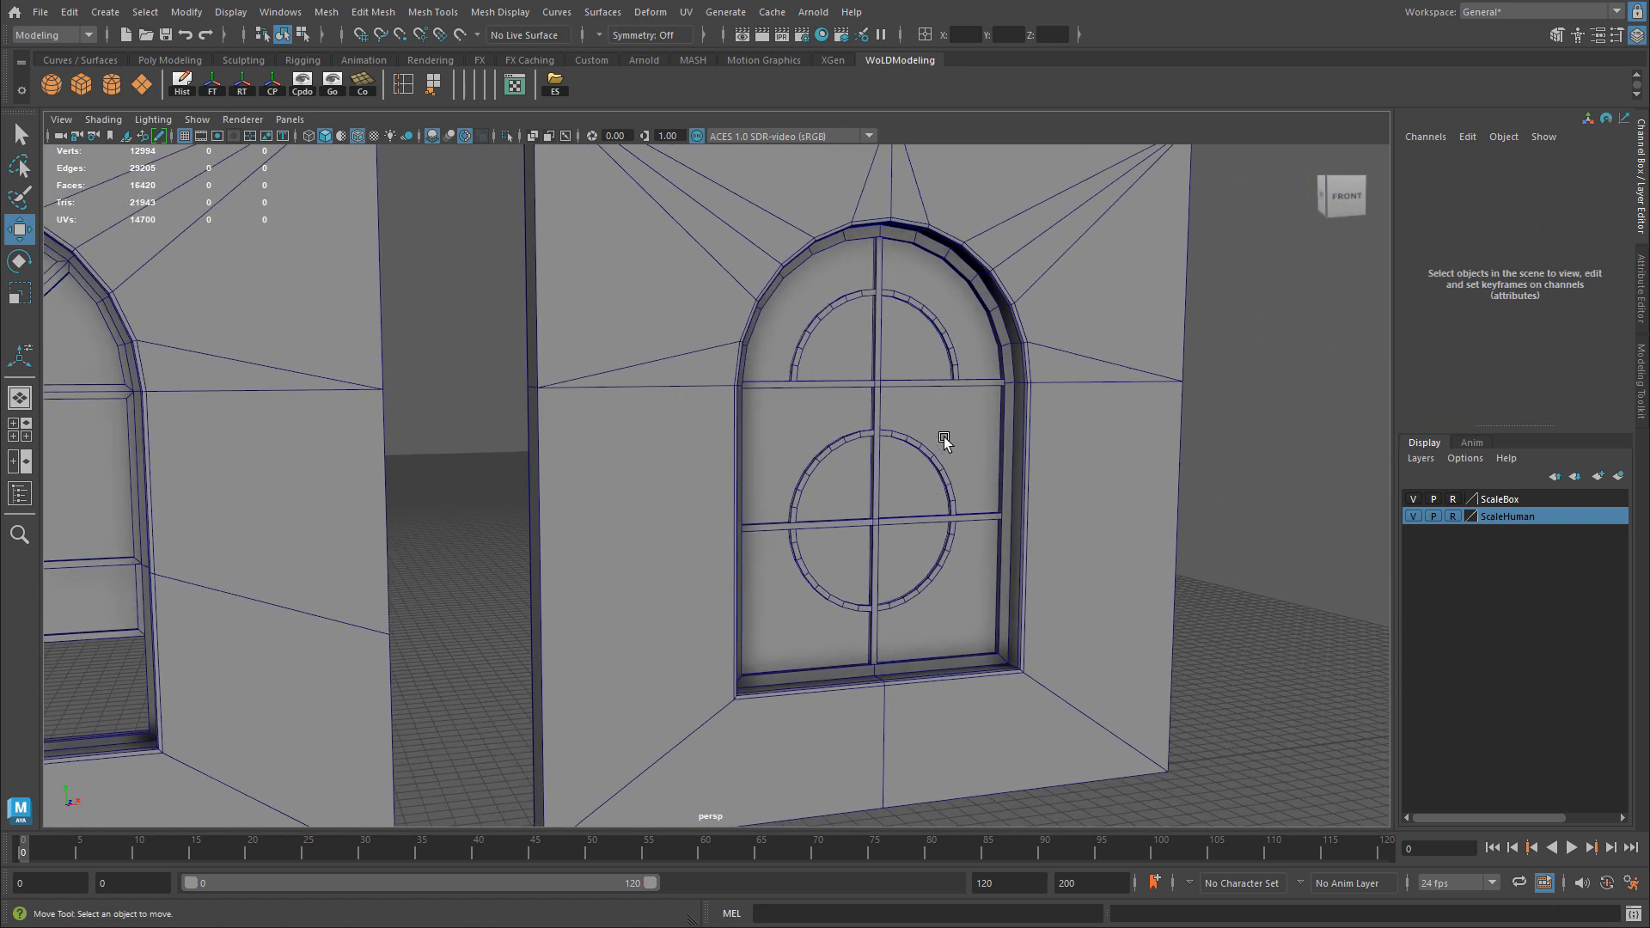
left_click(878, 303)
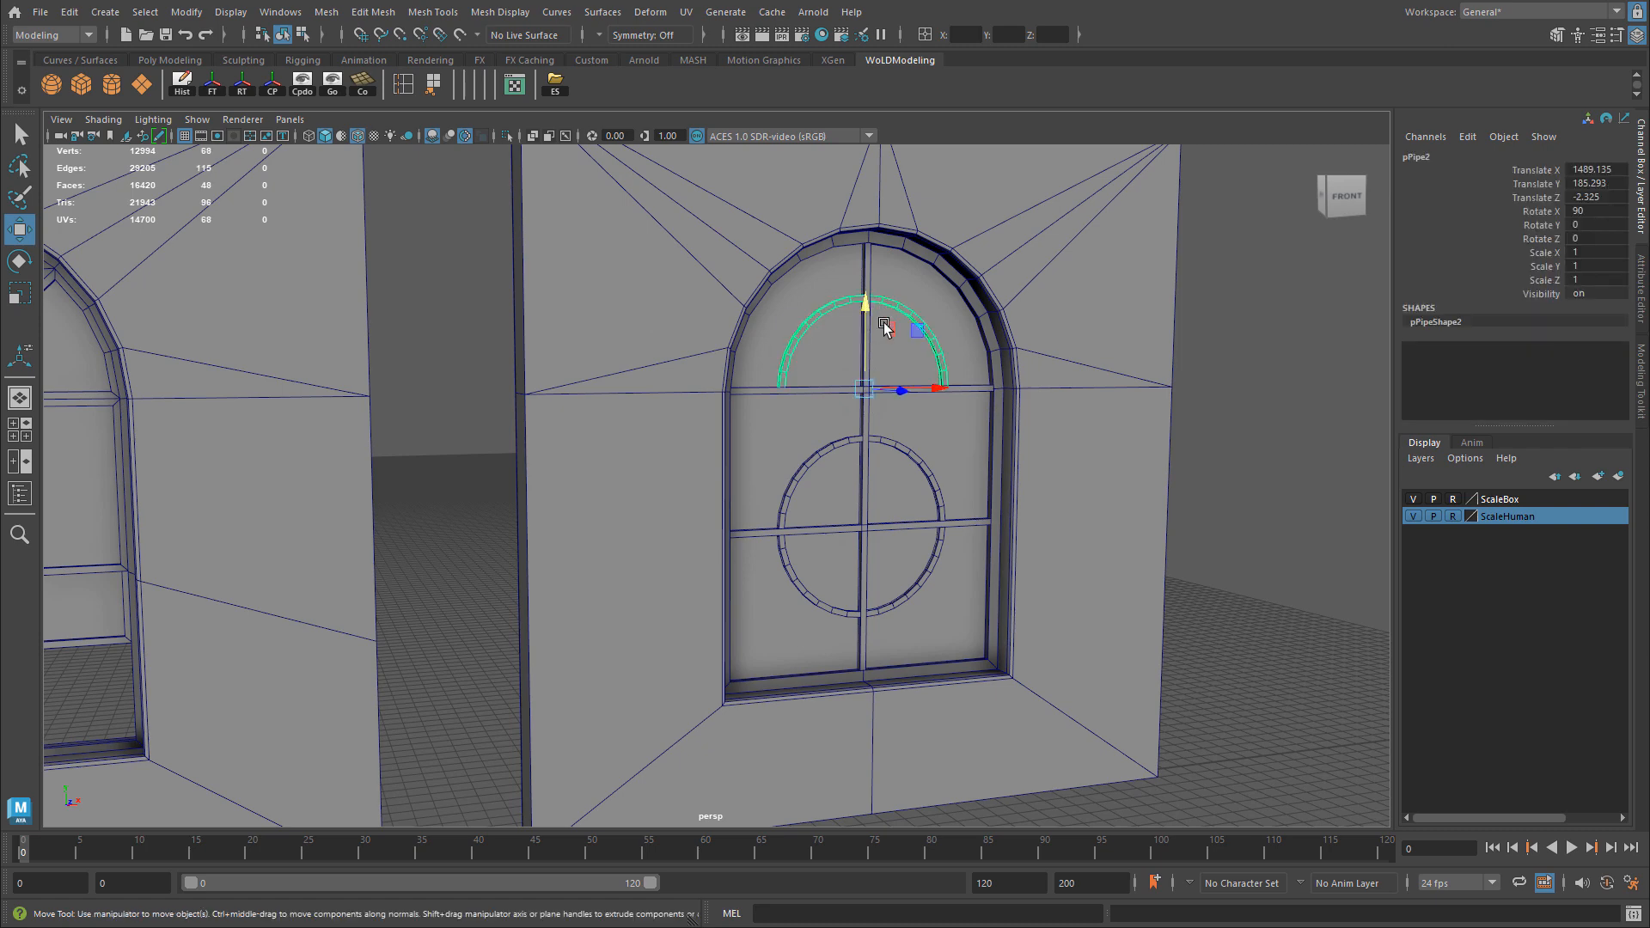
left_click(866, 438)
left_click(868, 413)
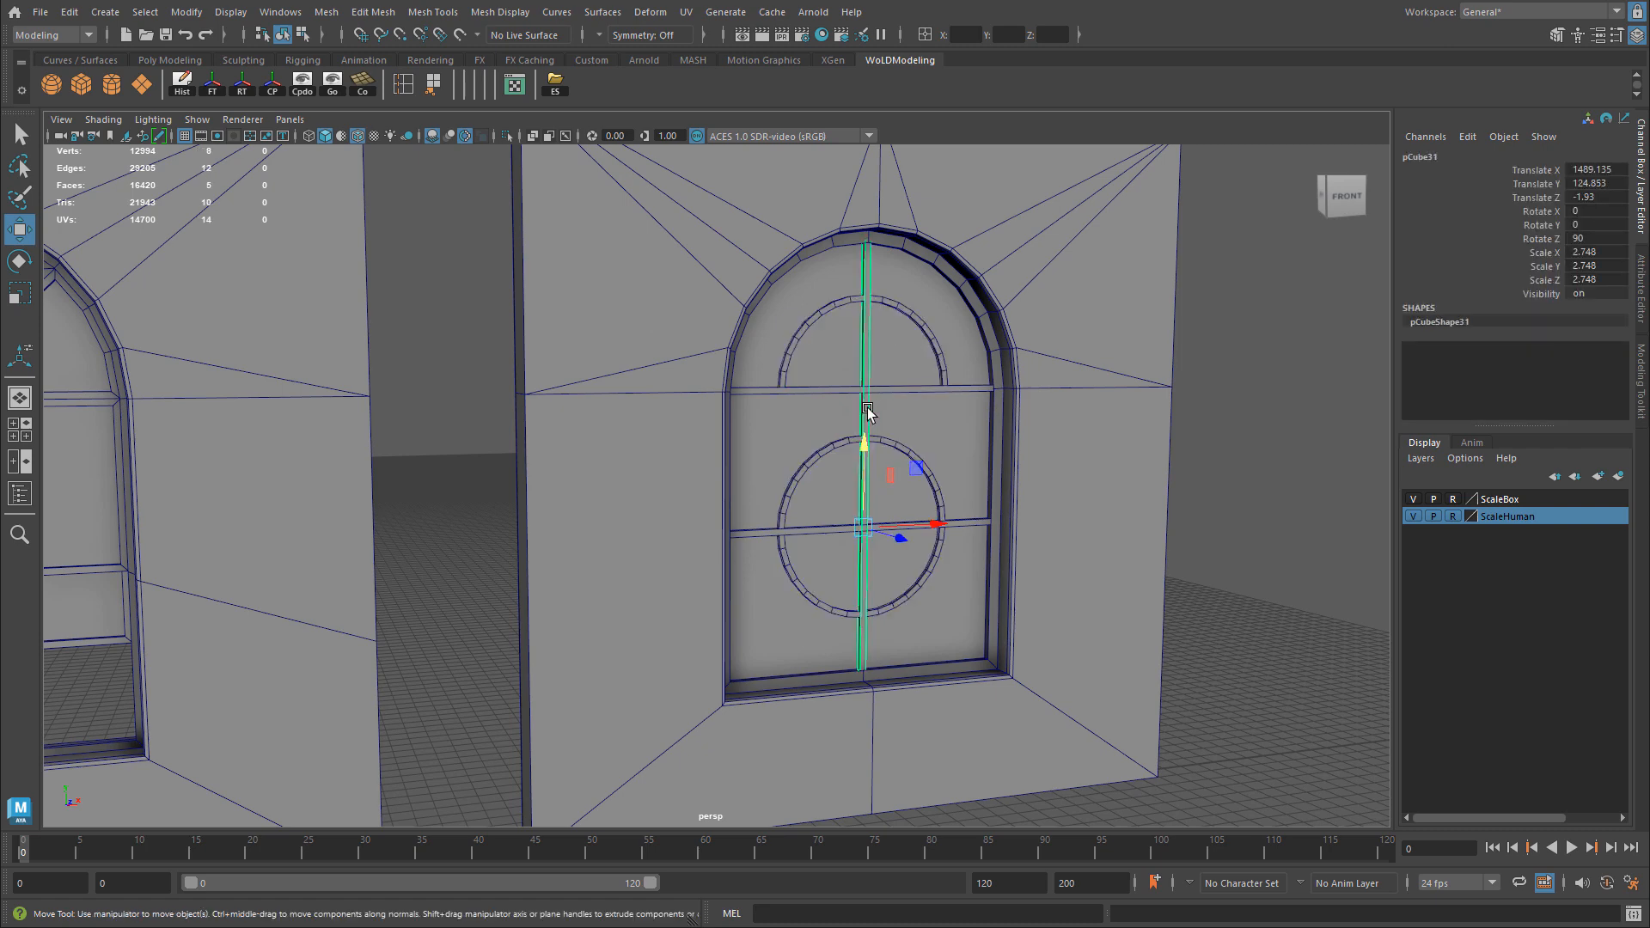
left_click(1255, 424)
right_click_drag(722, 475, 361, 494, "alt")
right_click_drag(700, 512, 411, 521, "alt")
middle_click_drag(731, 516, 1094, 519, "alt")
right_click_drag(1093, 519, 748, 530, "alt")
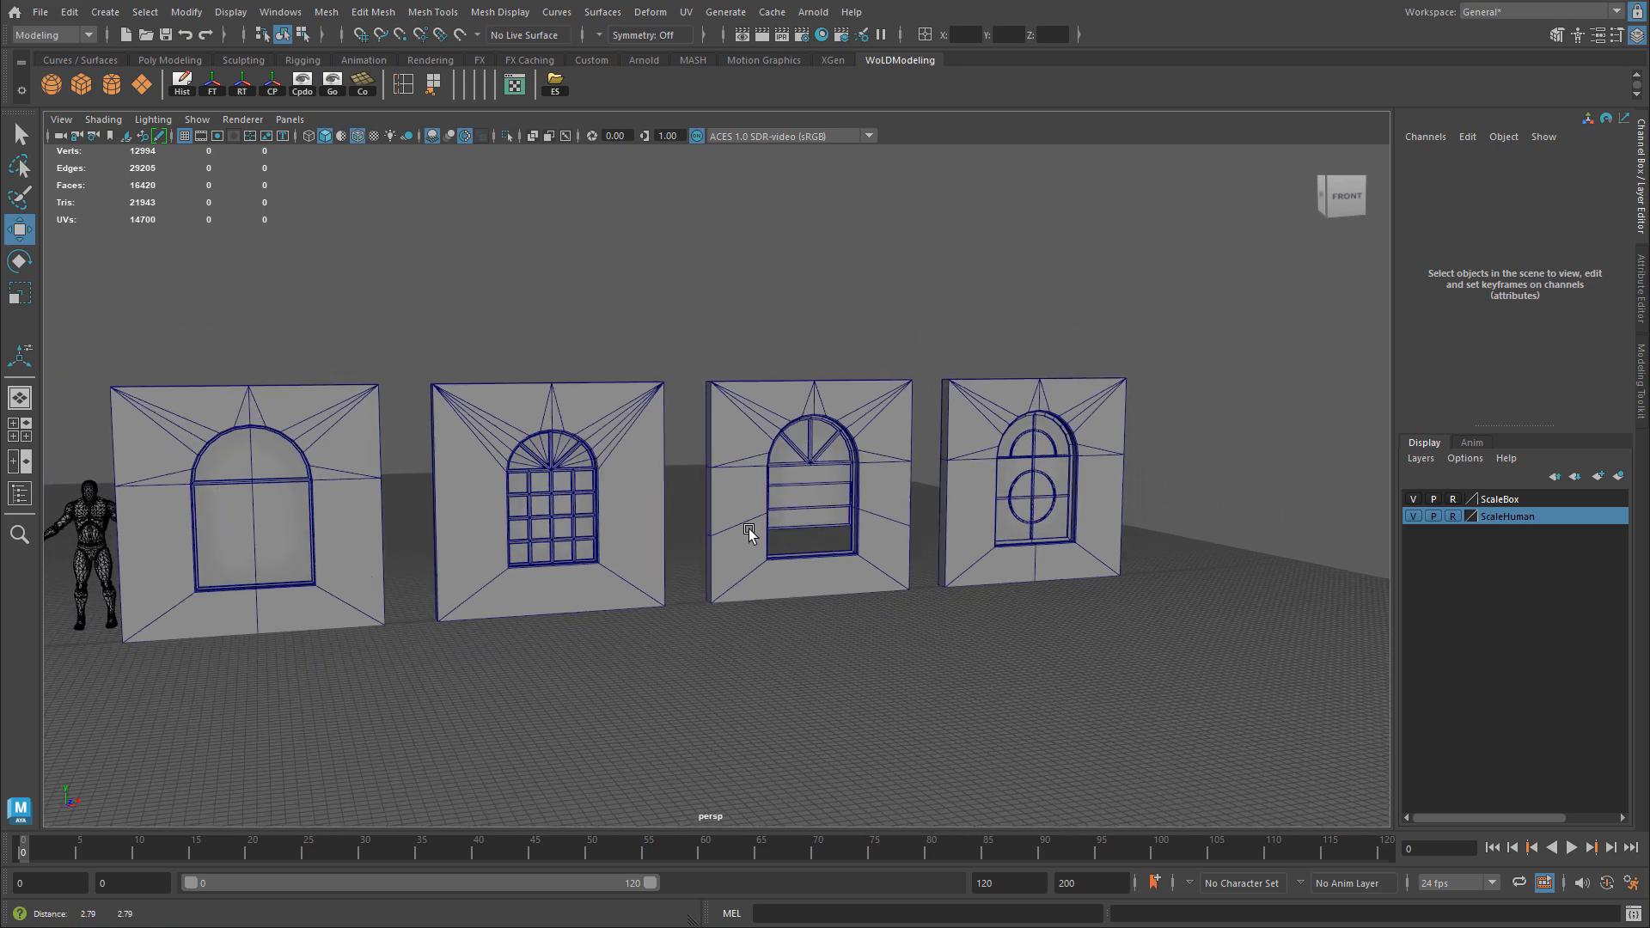
left_click_drag(808, 532, 832, 545, "alt")
middle_click_drag(833, 545, 1117, 528, "alt")
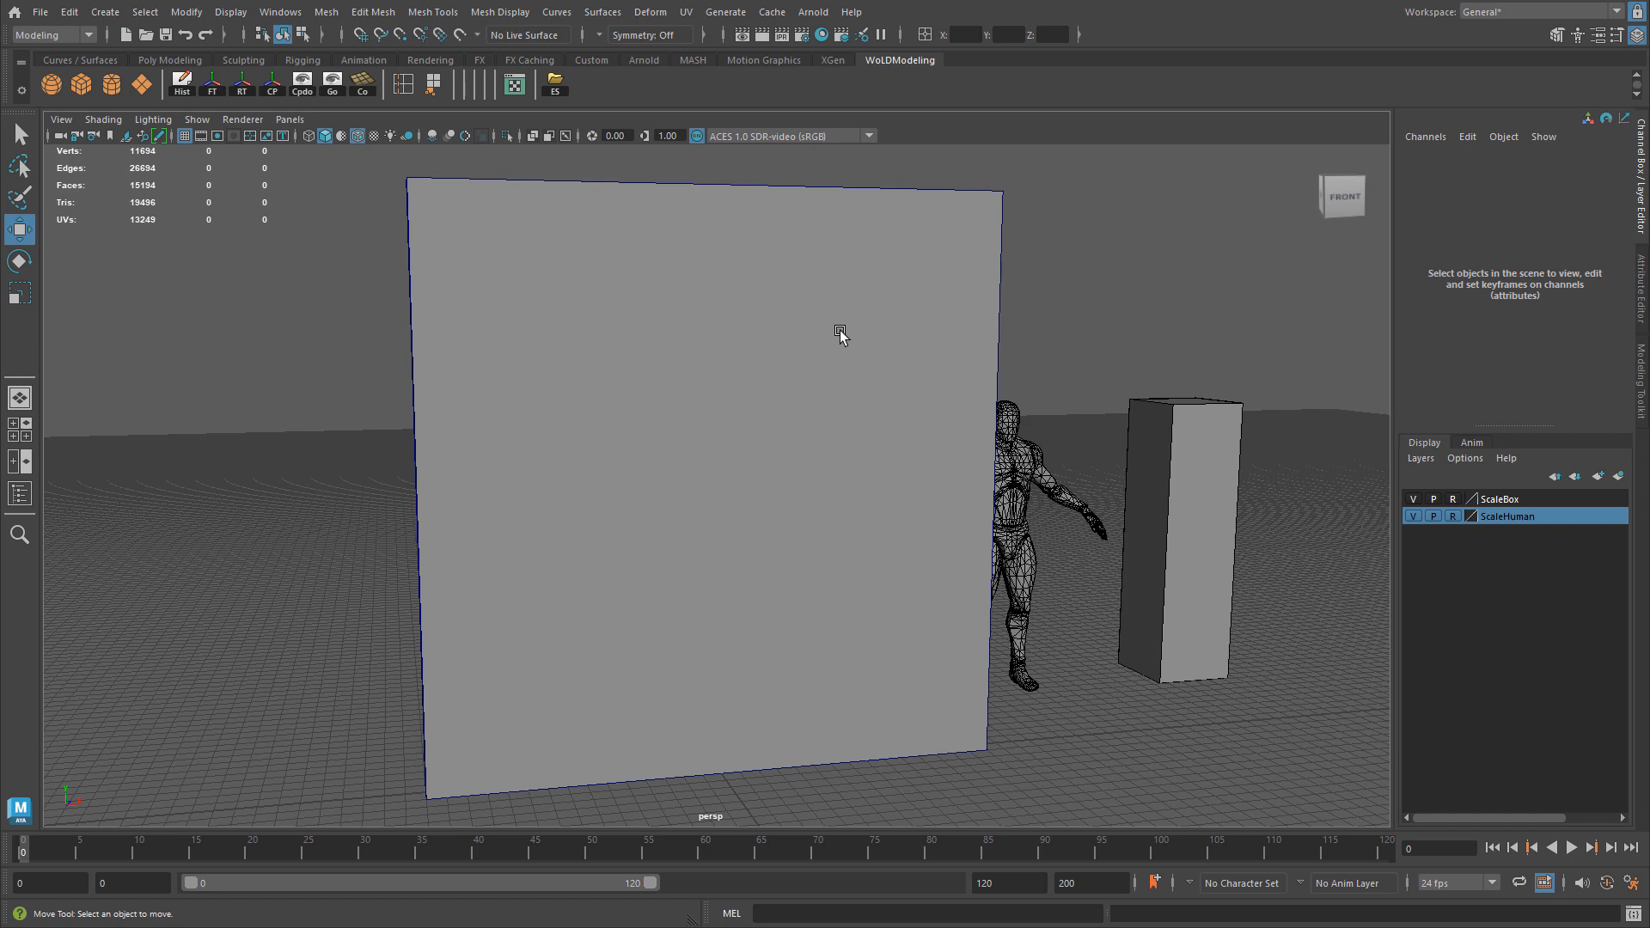
Check the half-round window reference photo and place a duplicate of the blank wall about 400 cm along X.
key("alt+Tab")
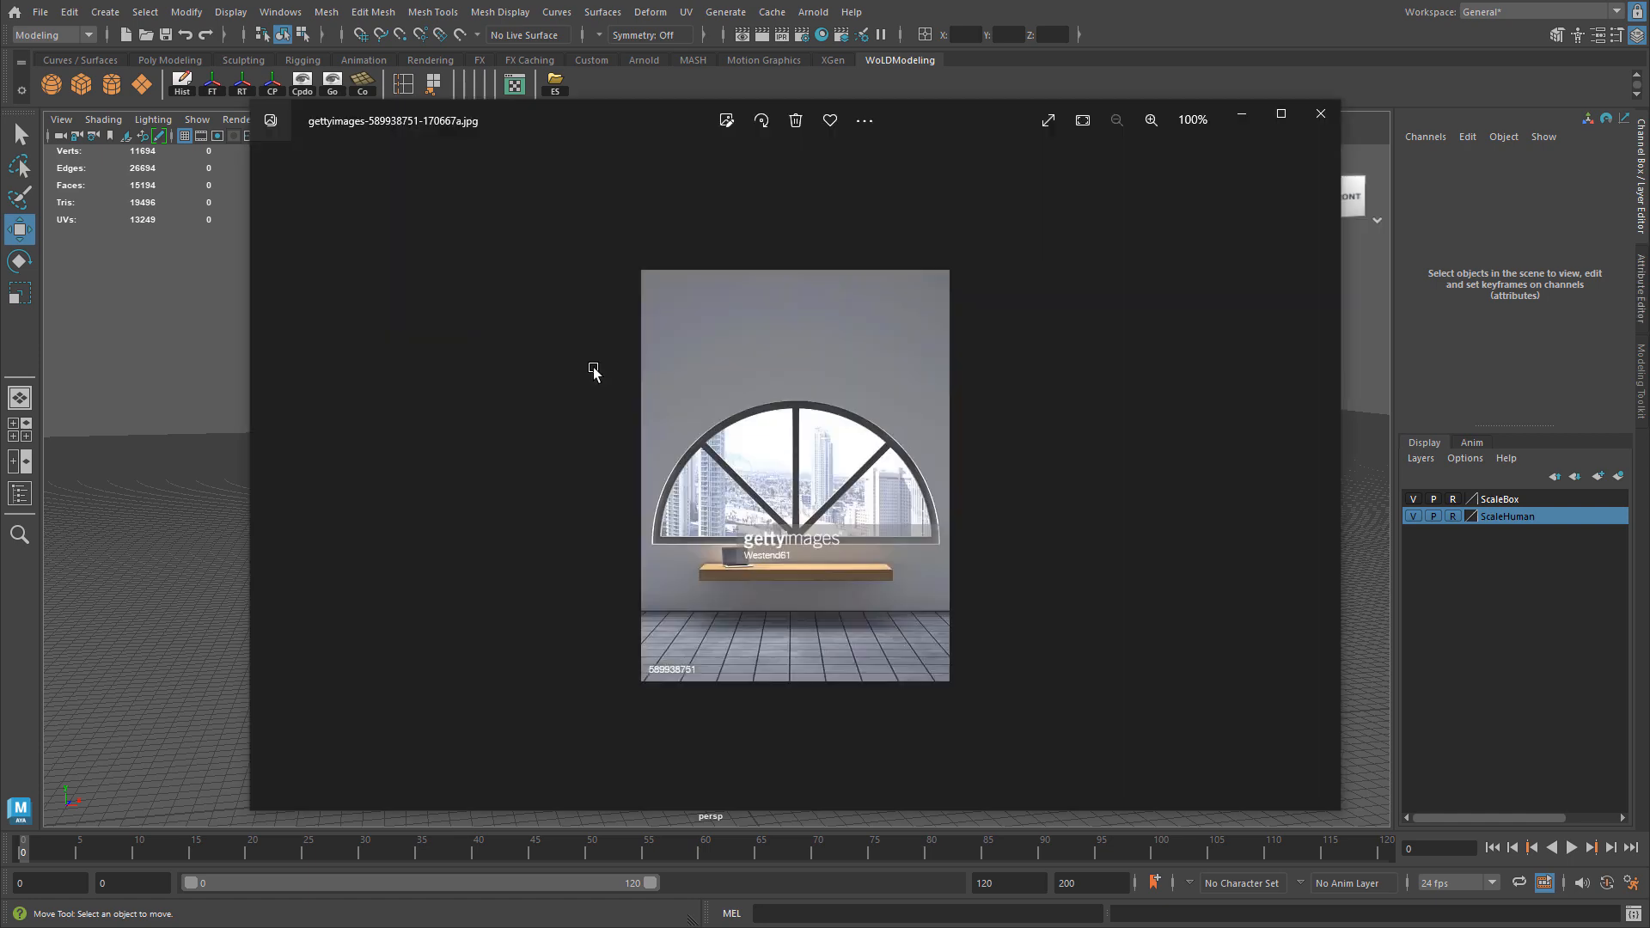
key("alt+Tab")
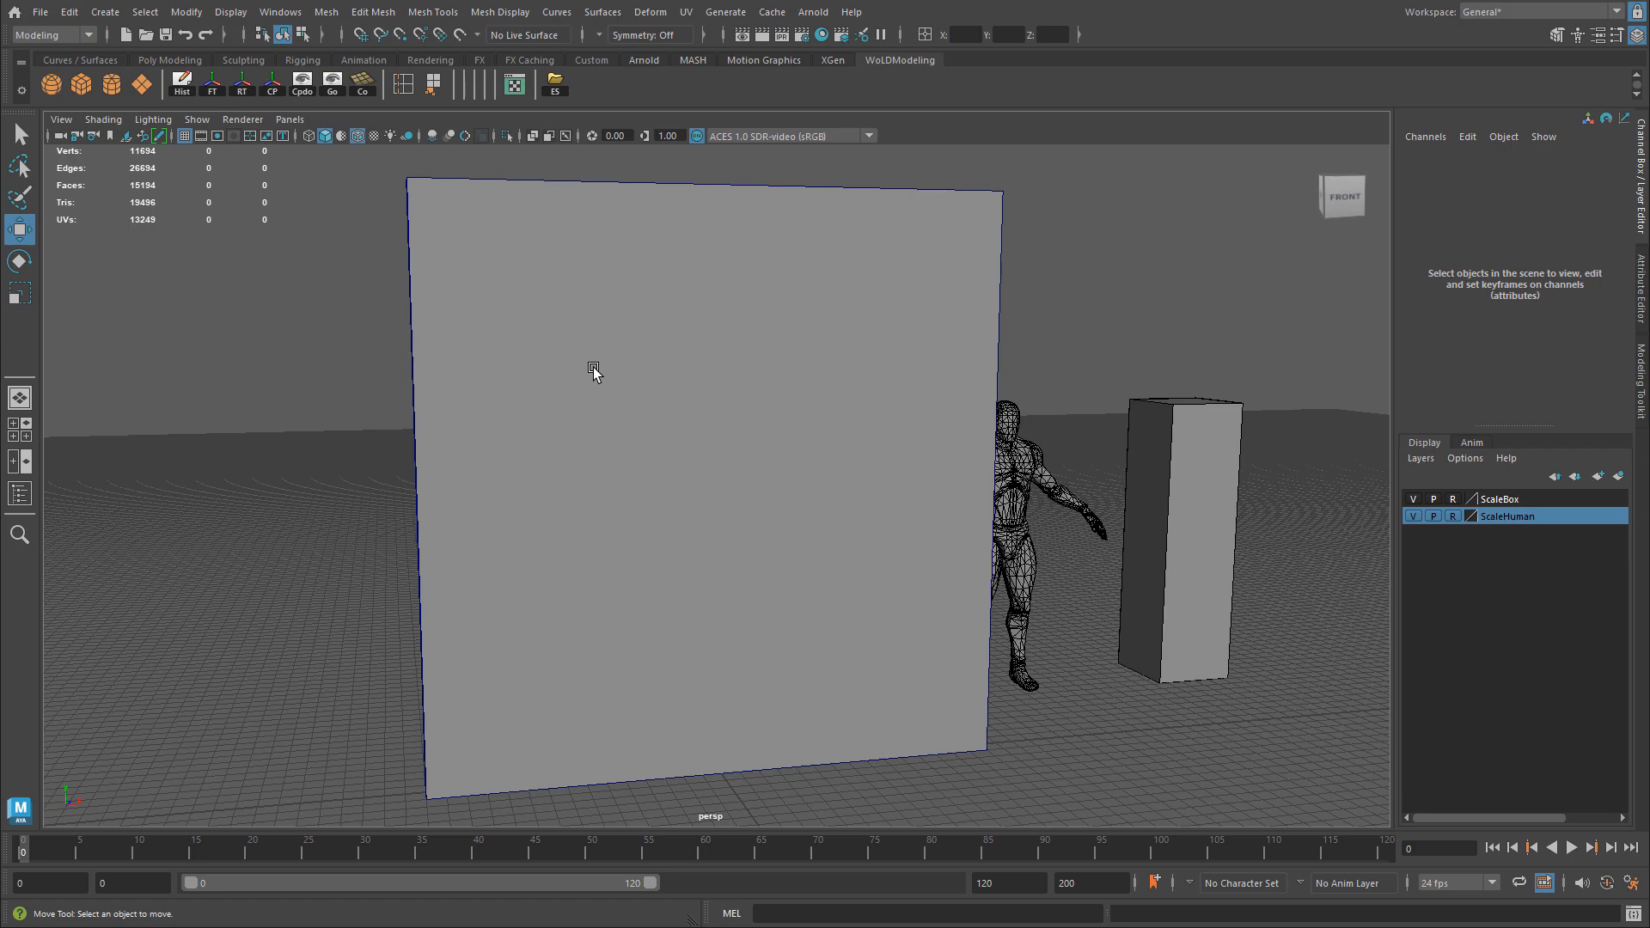
left_click(593, 368)
left_click_drag(582, 395, 622, 420, "alt")
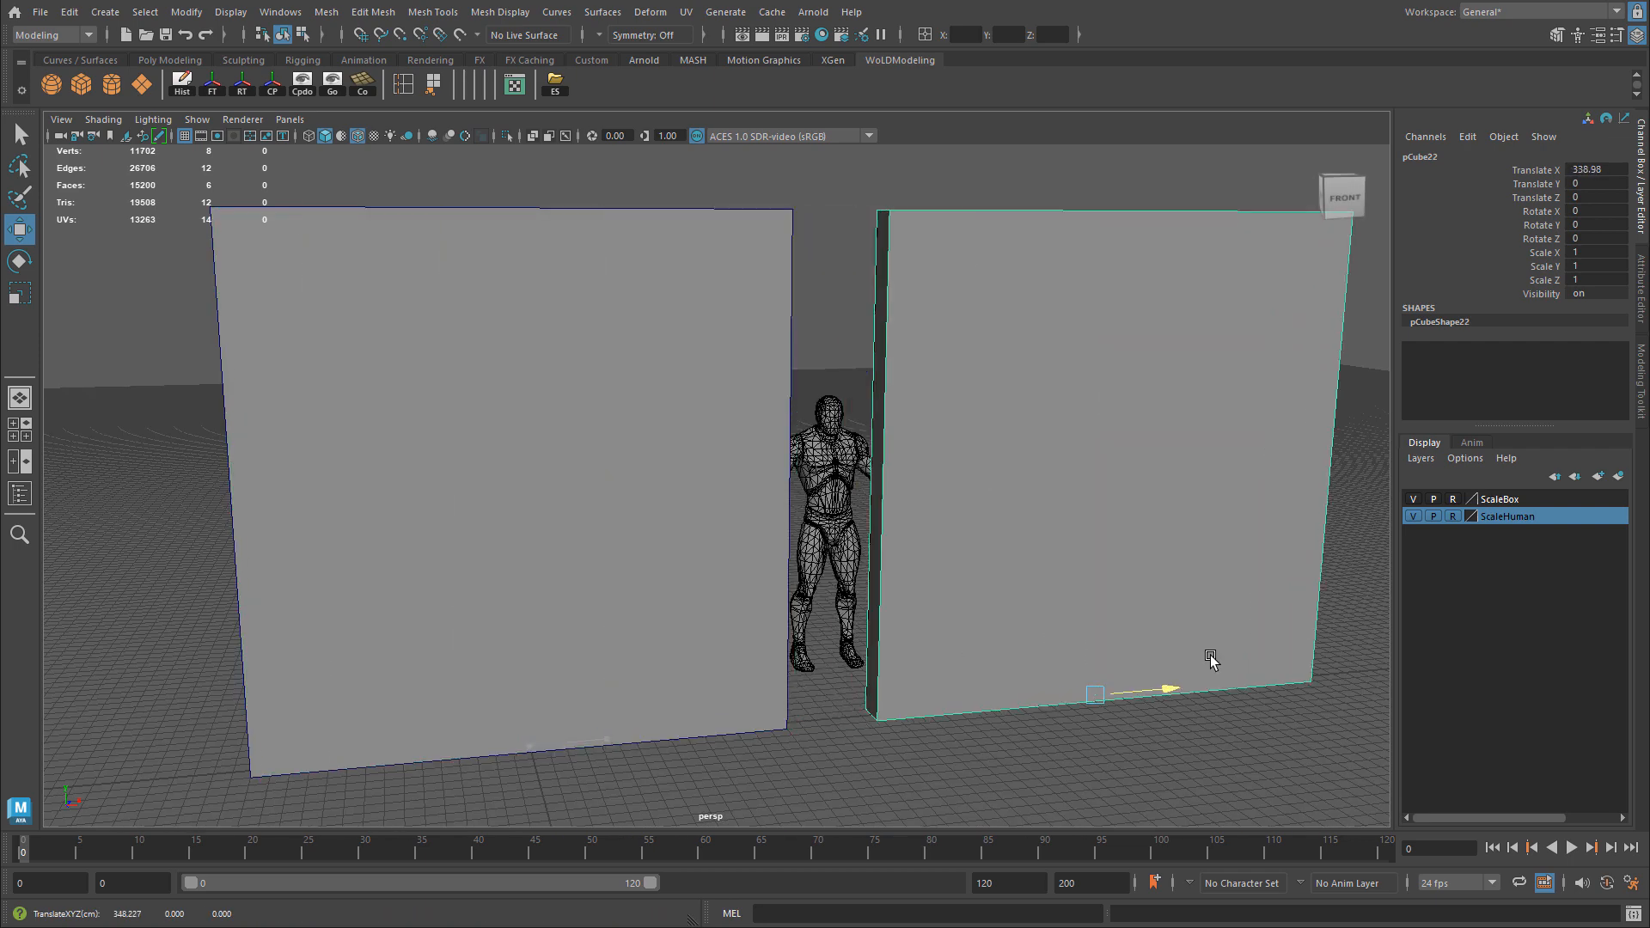
left_click_drag(1258, 691, 1332, 688)
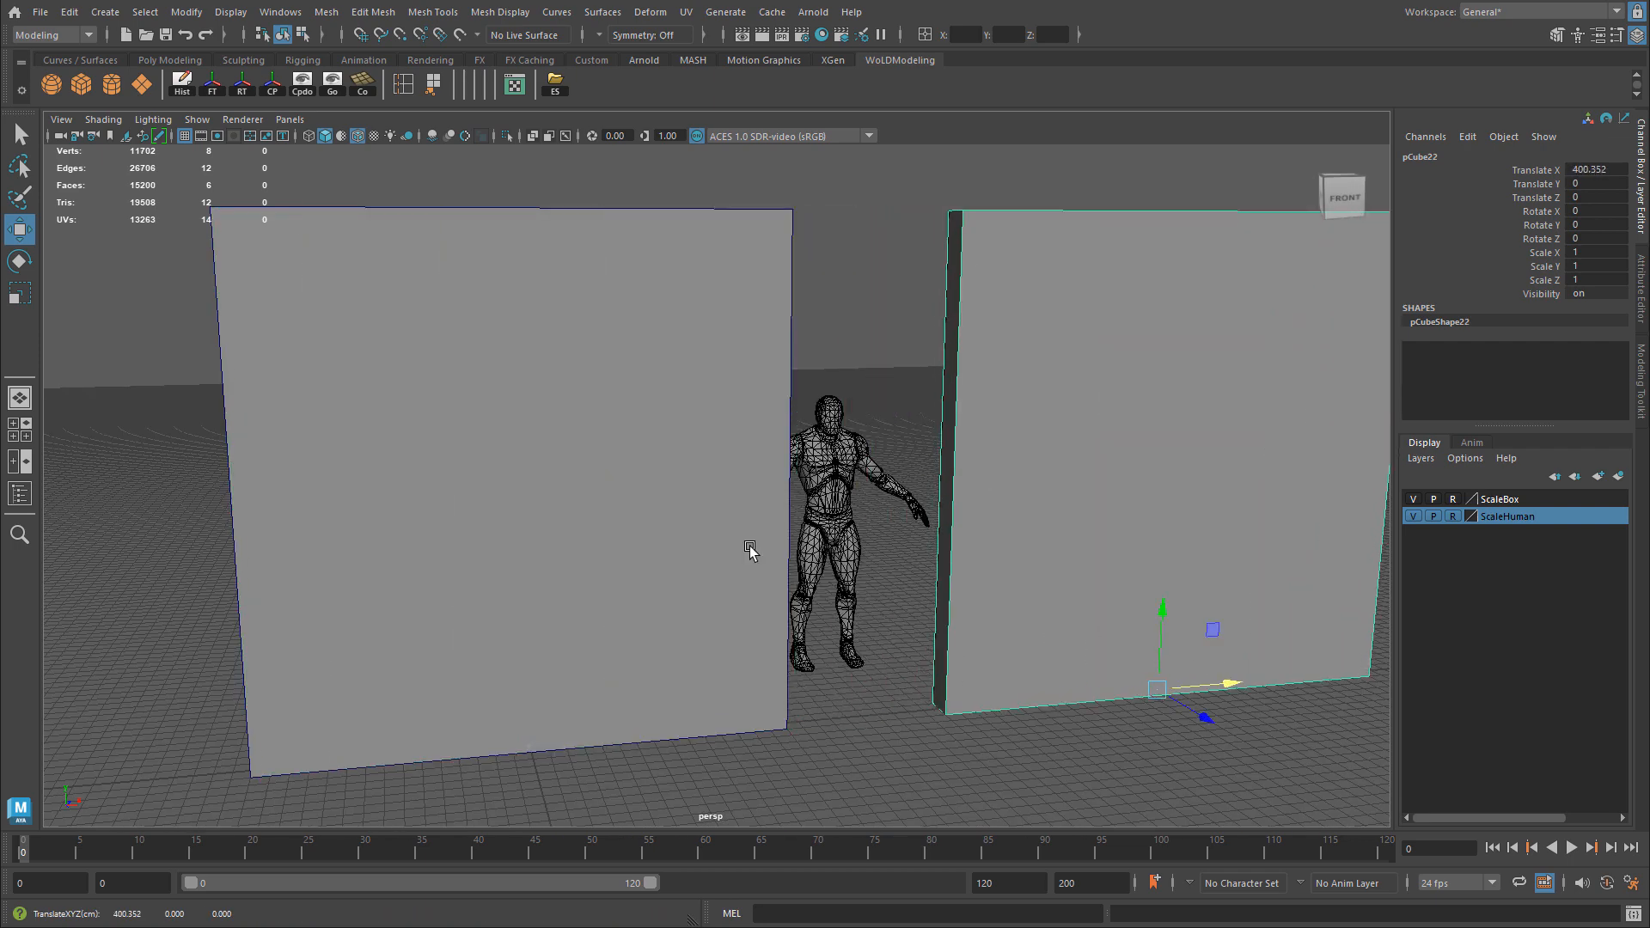
Cut one horizontal and one vertical edge loop through the middle of the original wall with Multi-Cut.
left_click(589, 440)
left_click_drag(637, 467, 935, 453, "alt")
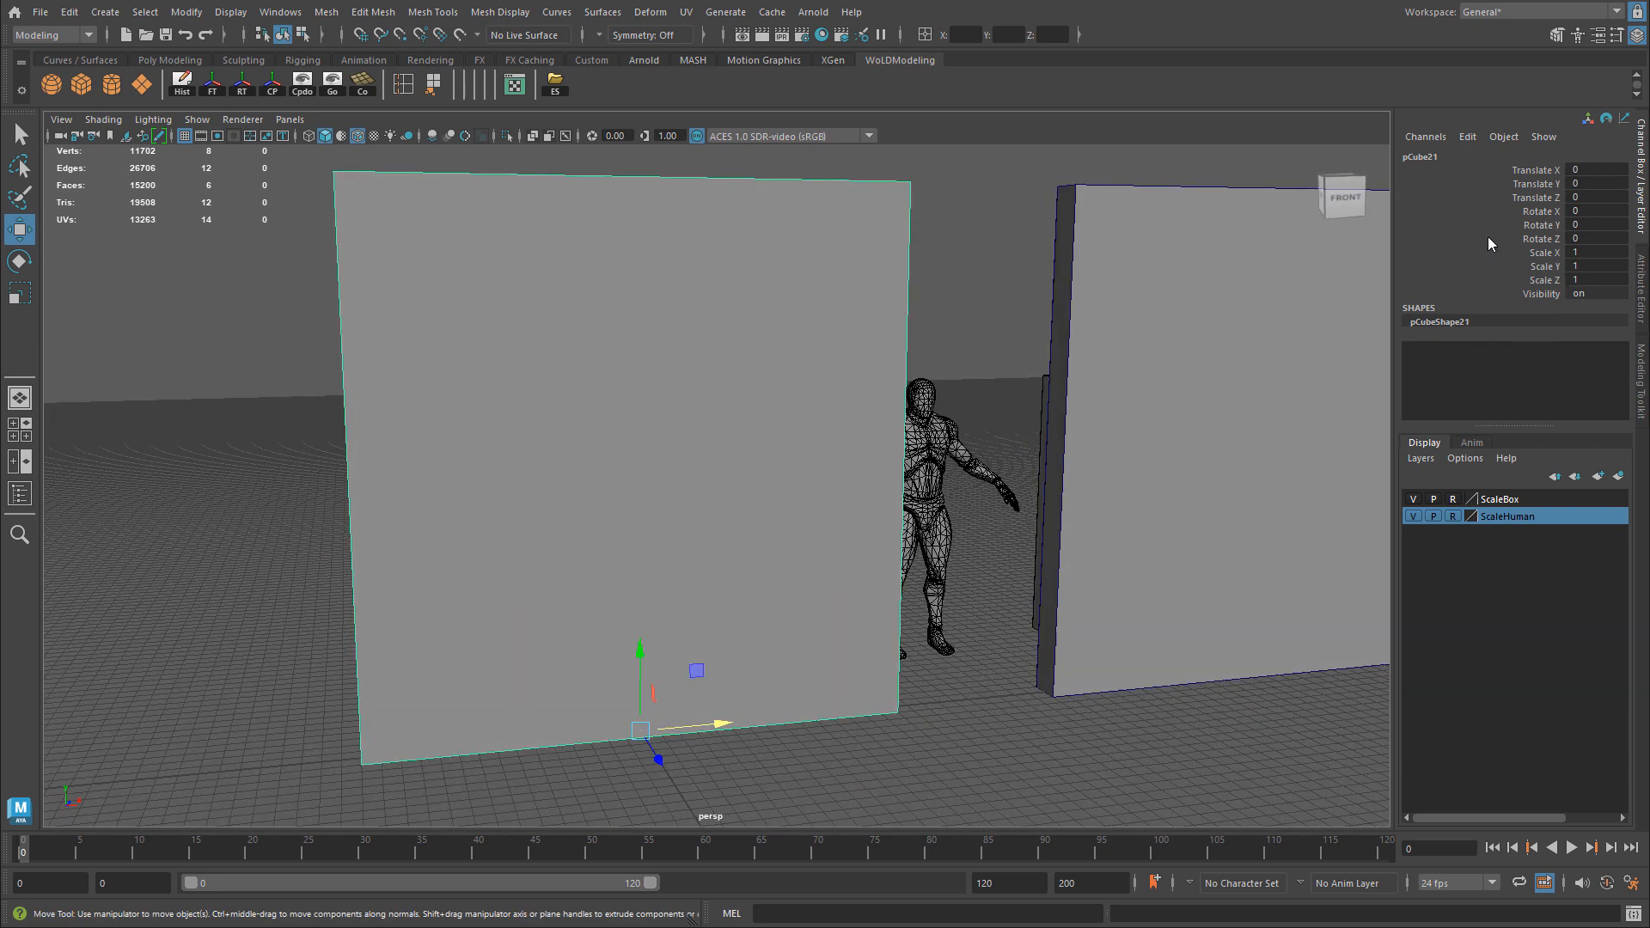
left_click(1642, 371)
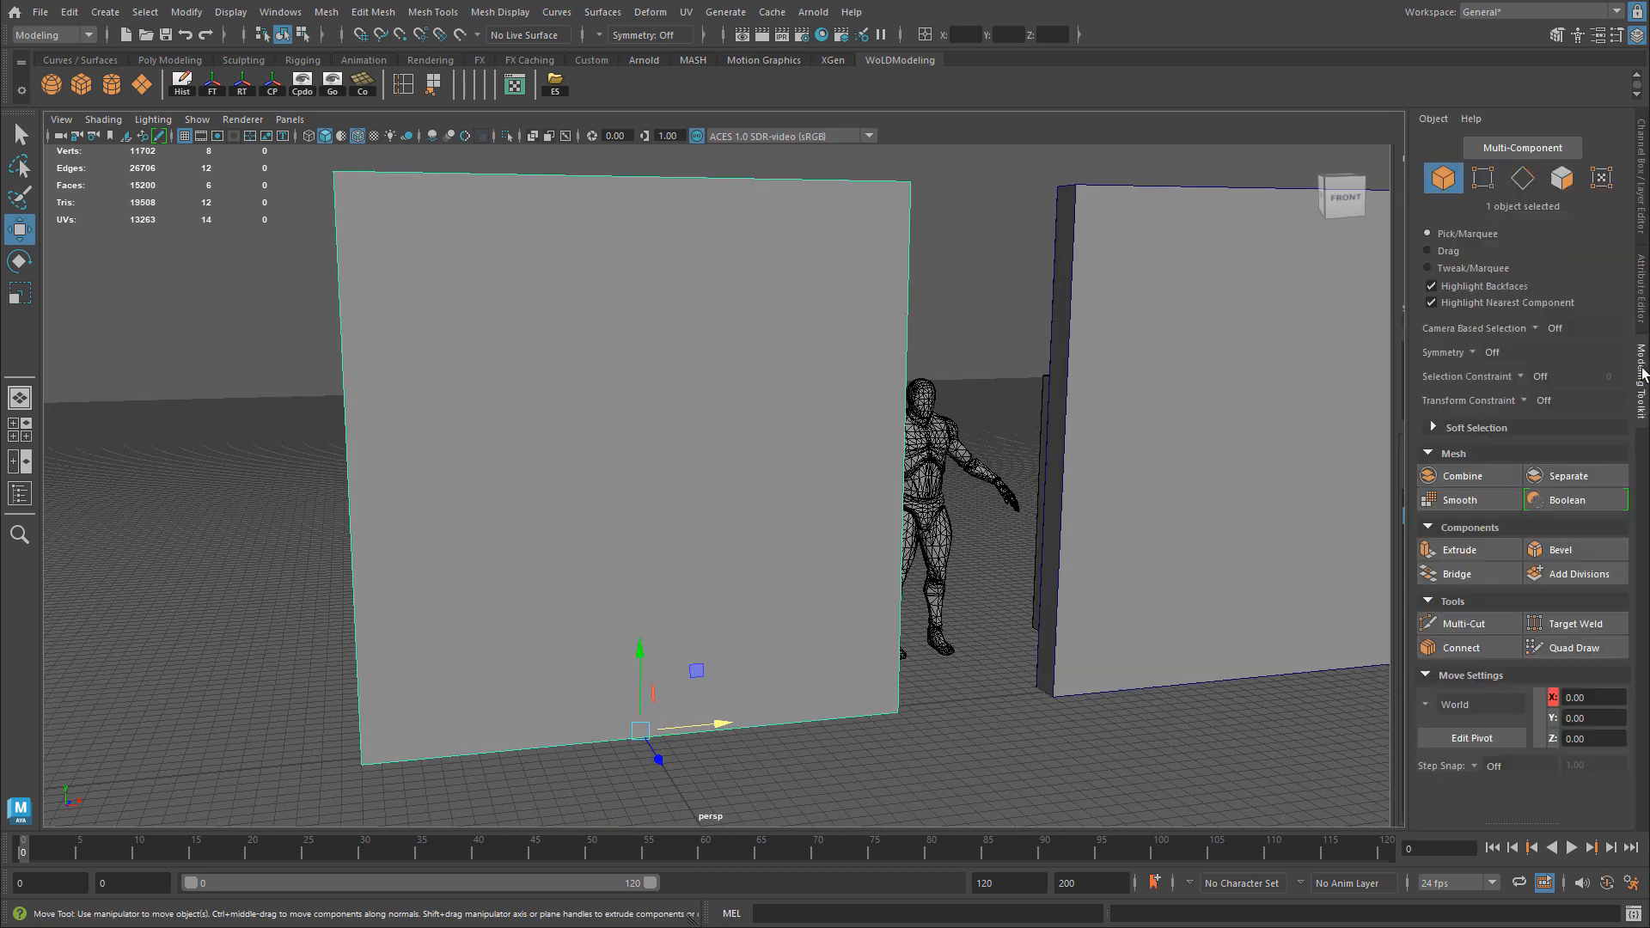
left_click(1463, 624)
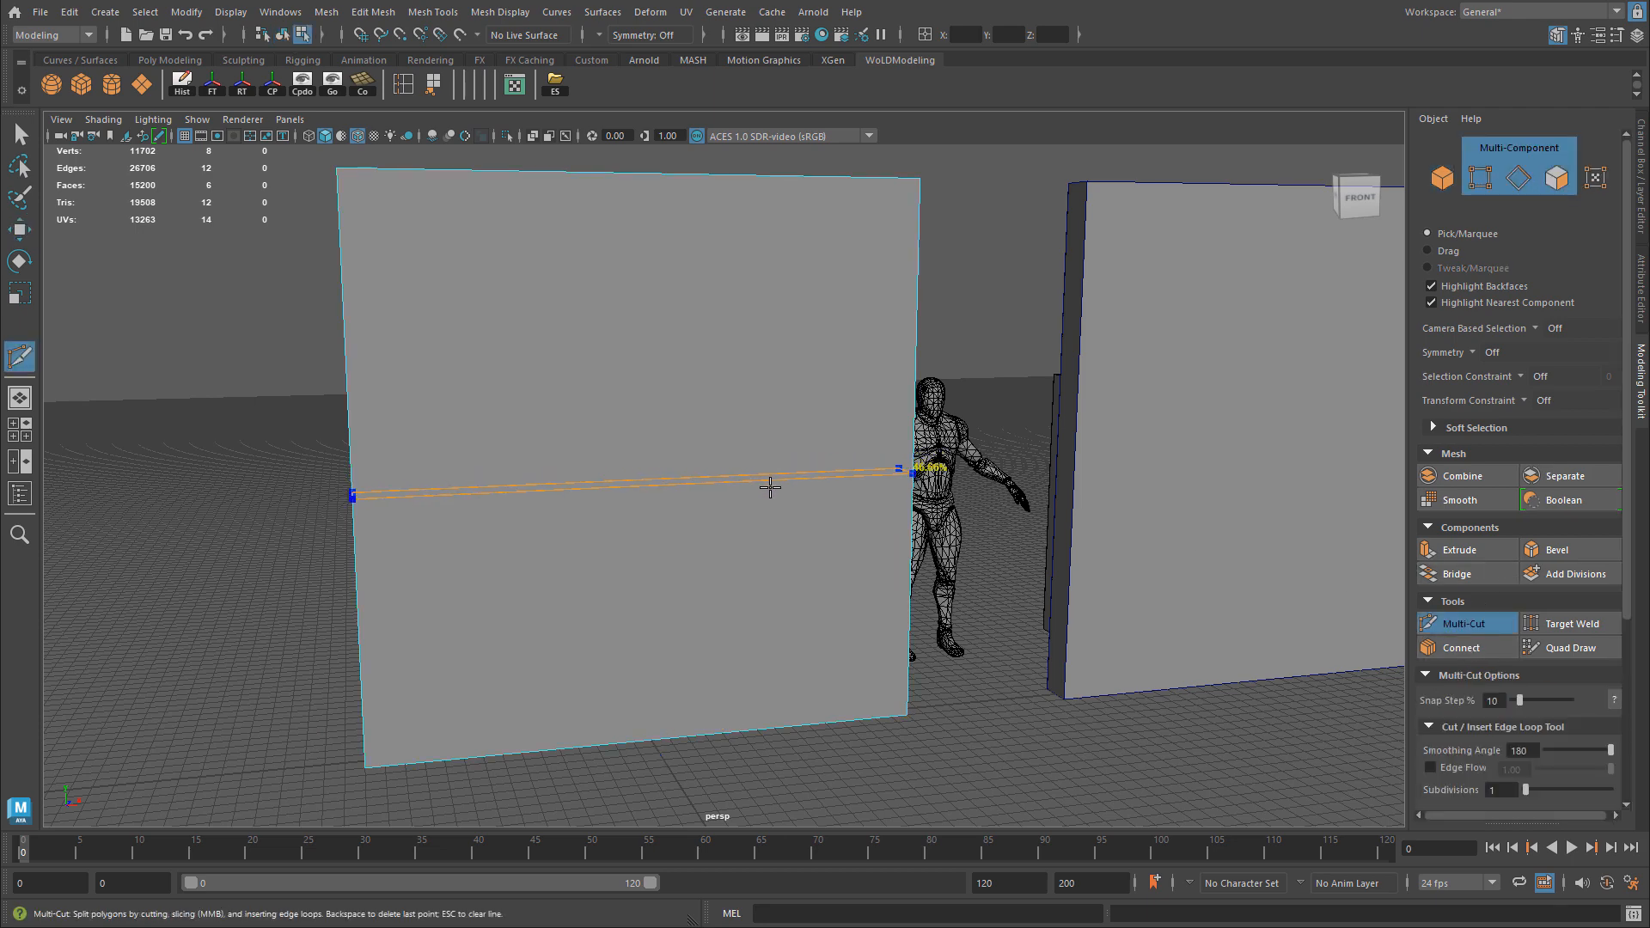
left_click(796, 459)
left_click(649, 254)
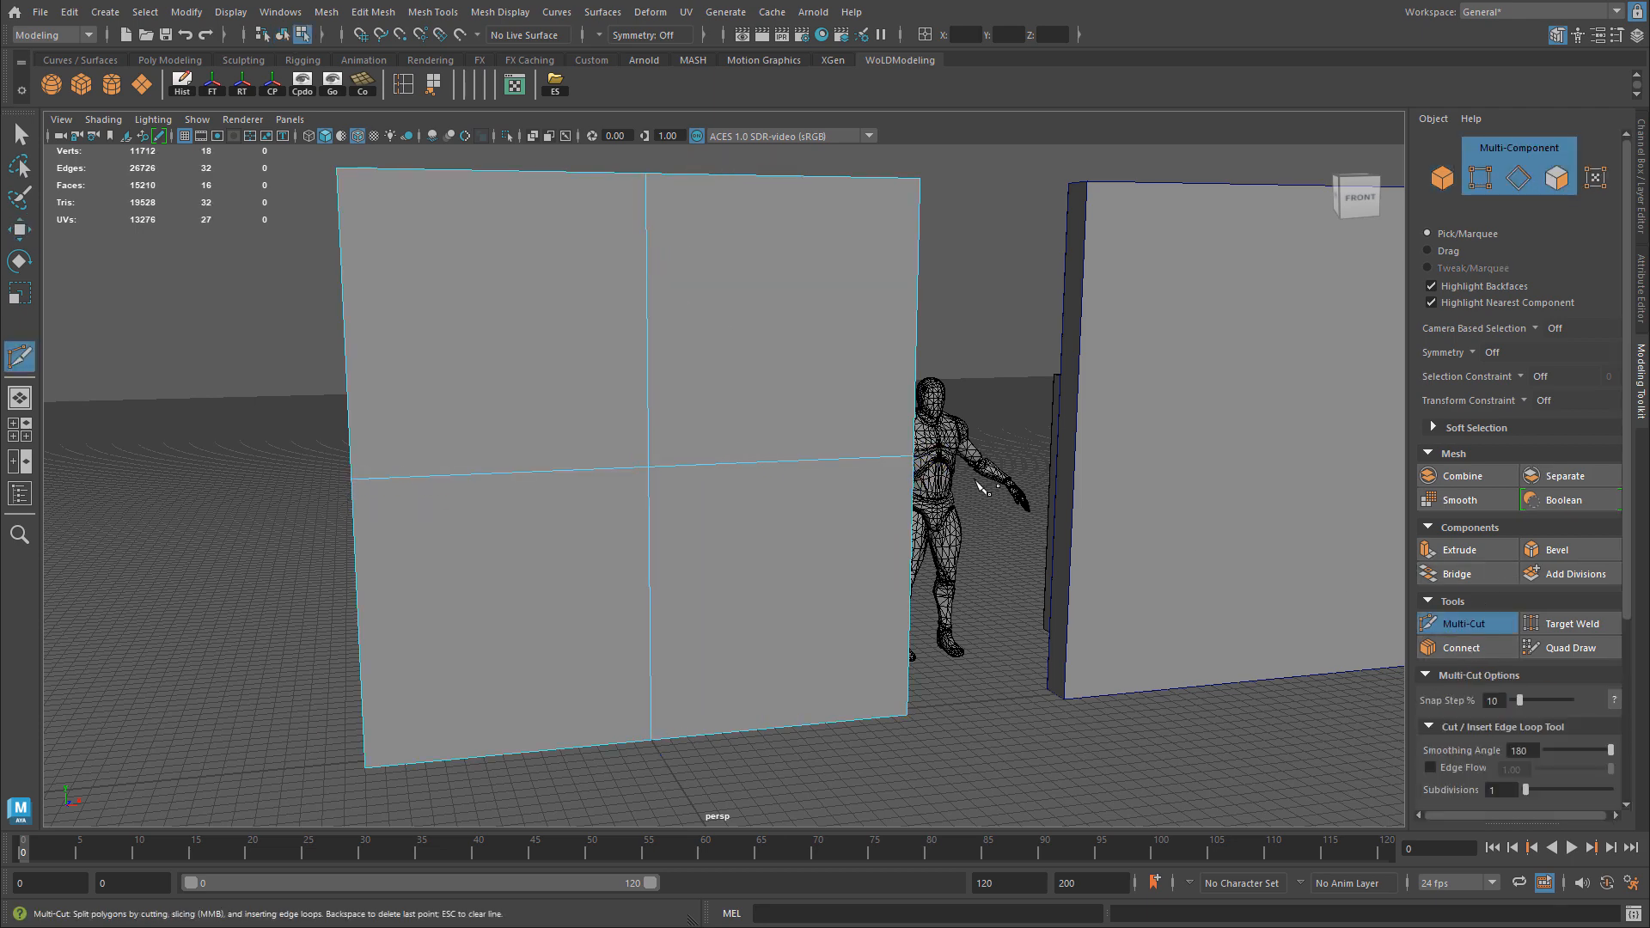
left_click_drag(982, 488, 966, 475, "alt")
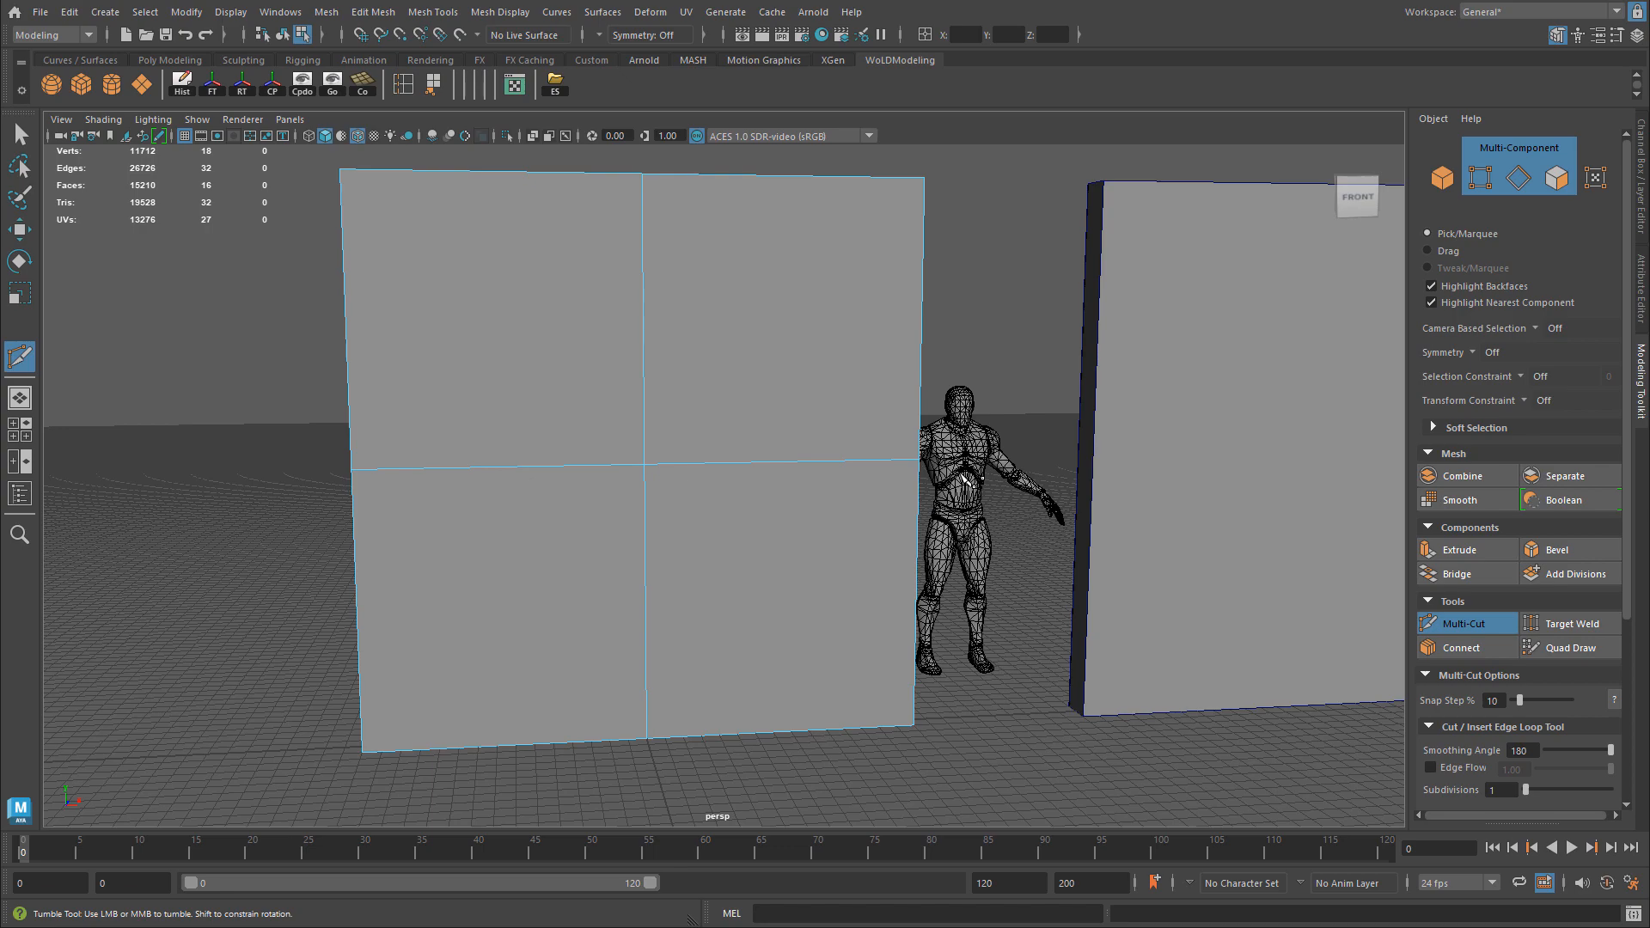
Extrude the original wall's four front faces together with an offset of 69.4.
key("w")
left_click(582, 332)
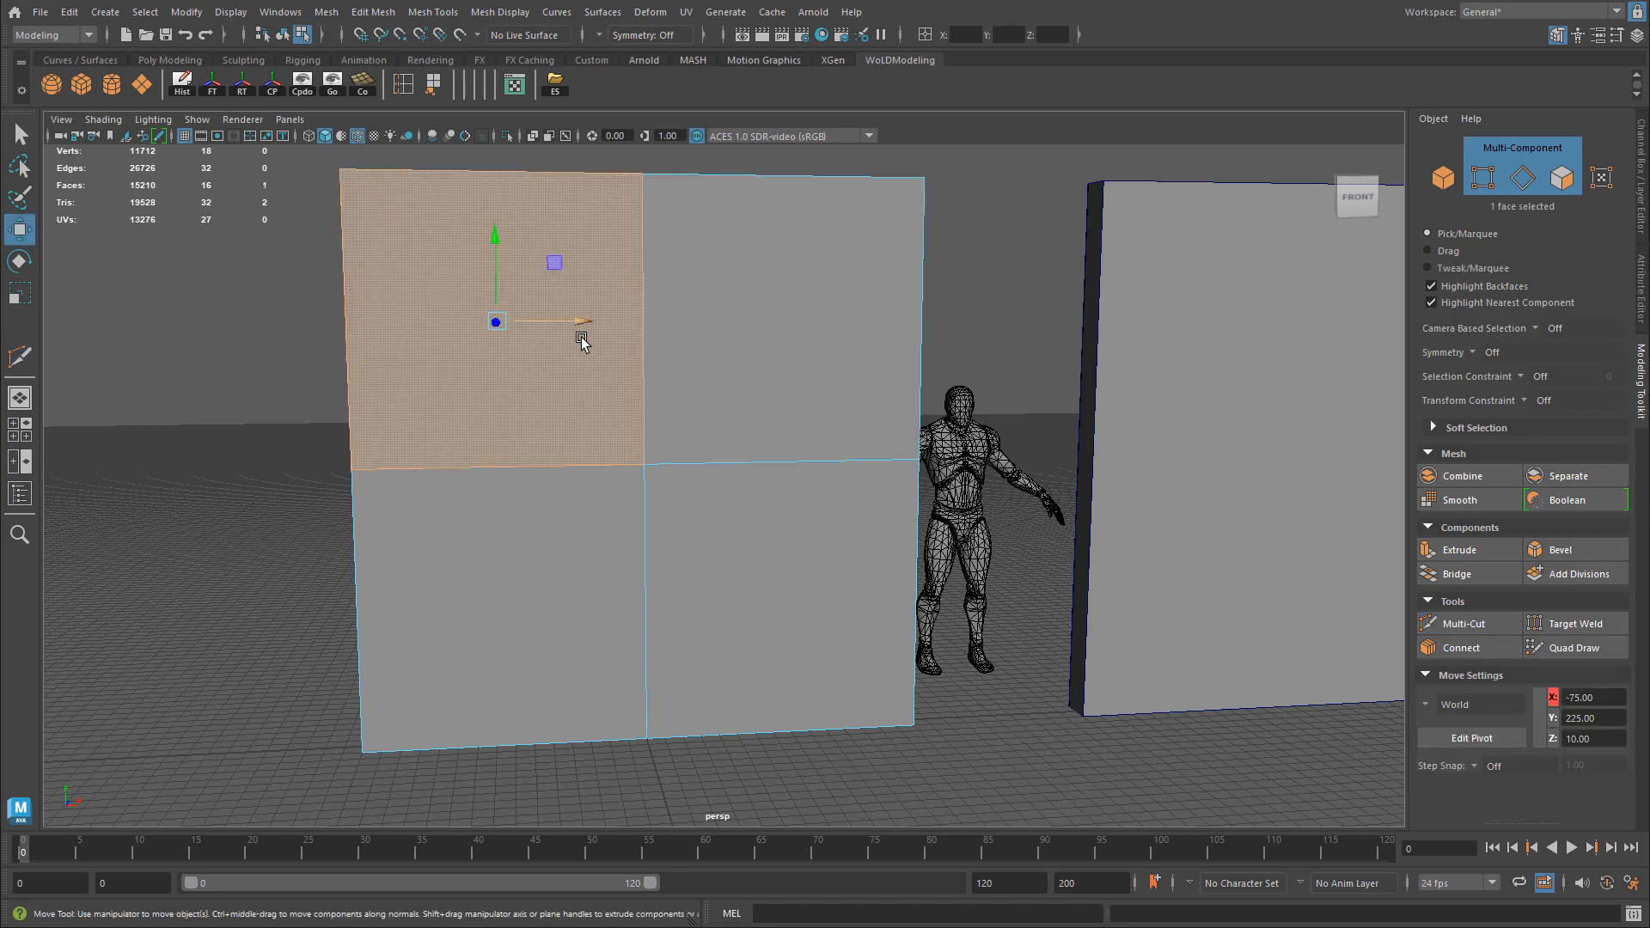
left_click(745, 406, "shift")
left_click(535, 548, "shift")
left_click_drag(541, 533, 832, 310, "alt")
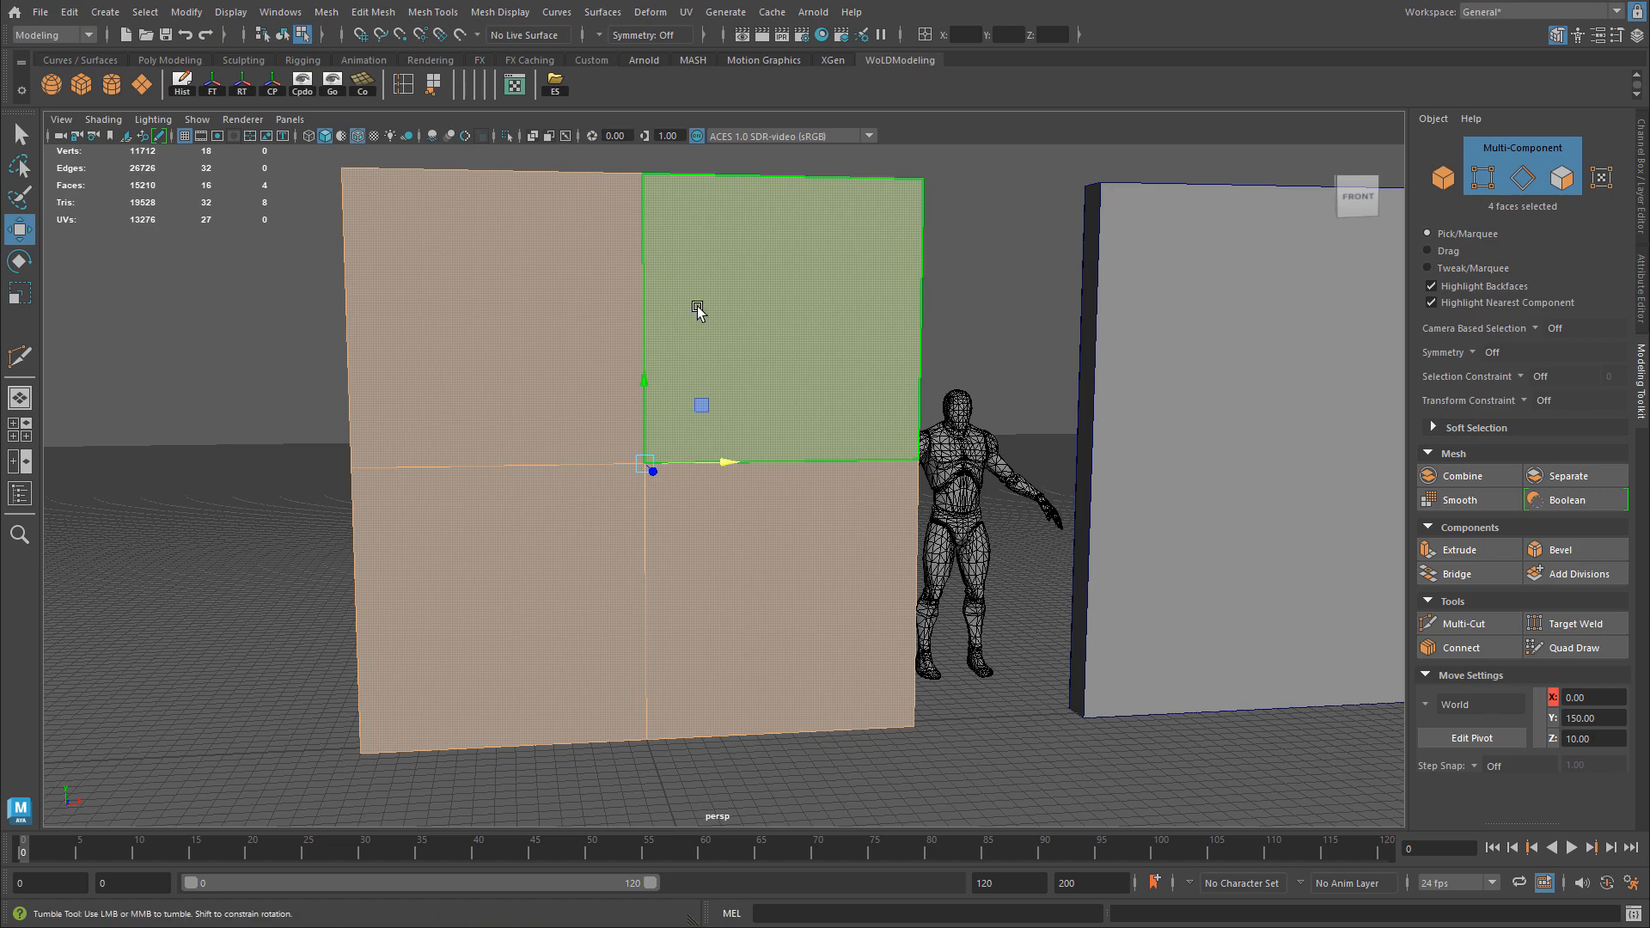
left_click_drag(817, 306, 773, 228, "alt")
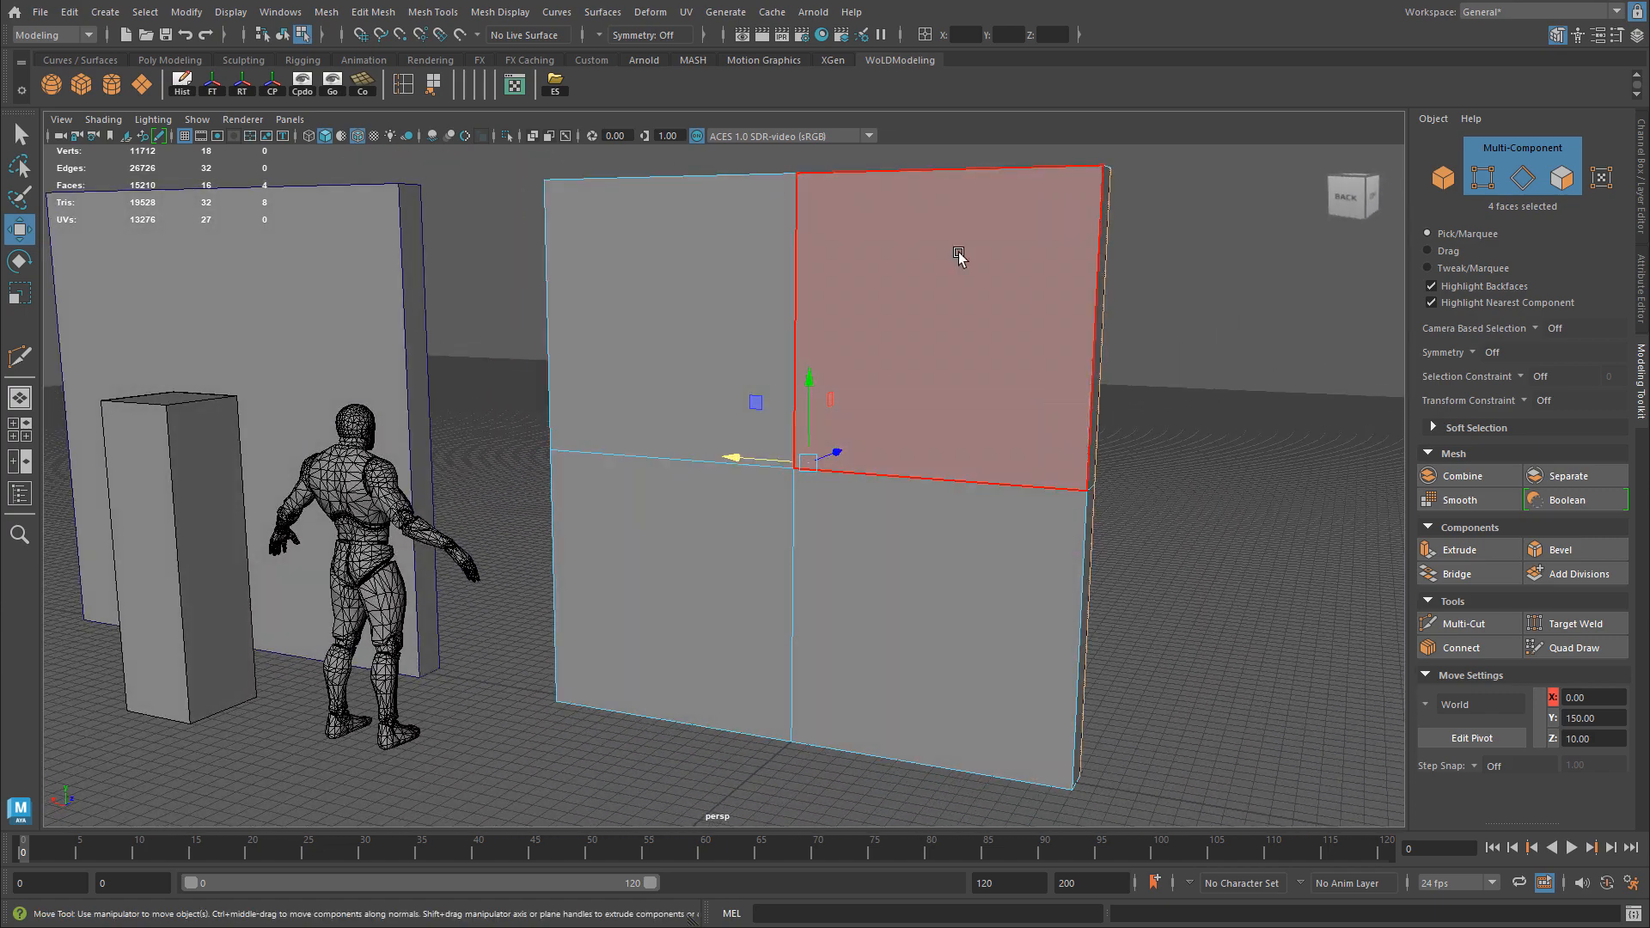
left_click_drag(788, 292, 677, 331, "alt")
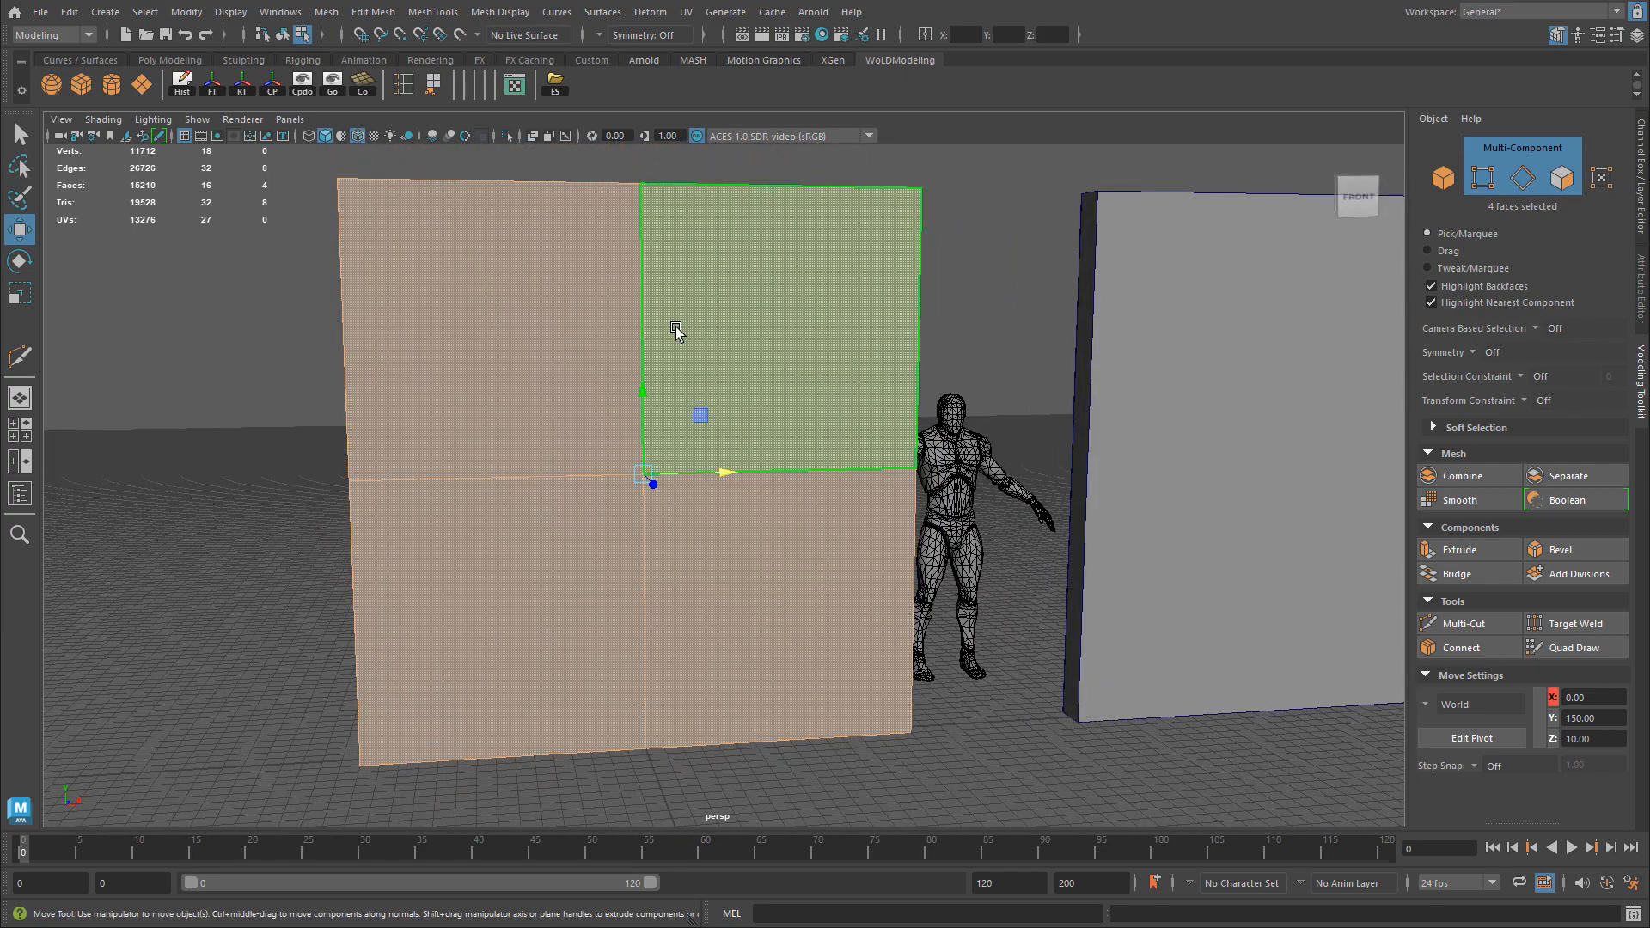
key("ctrl+e")
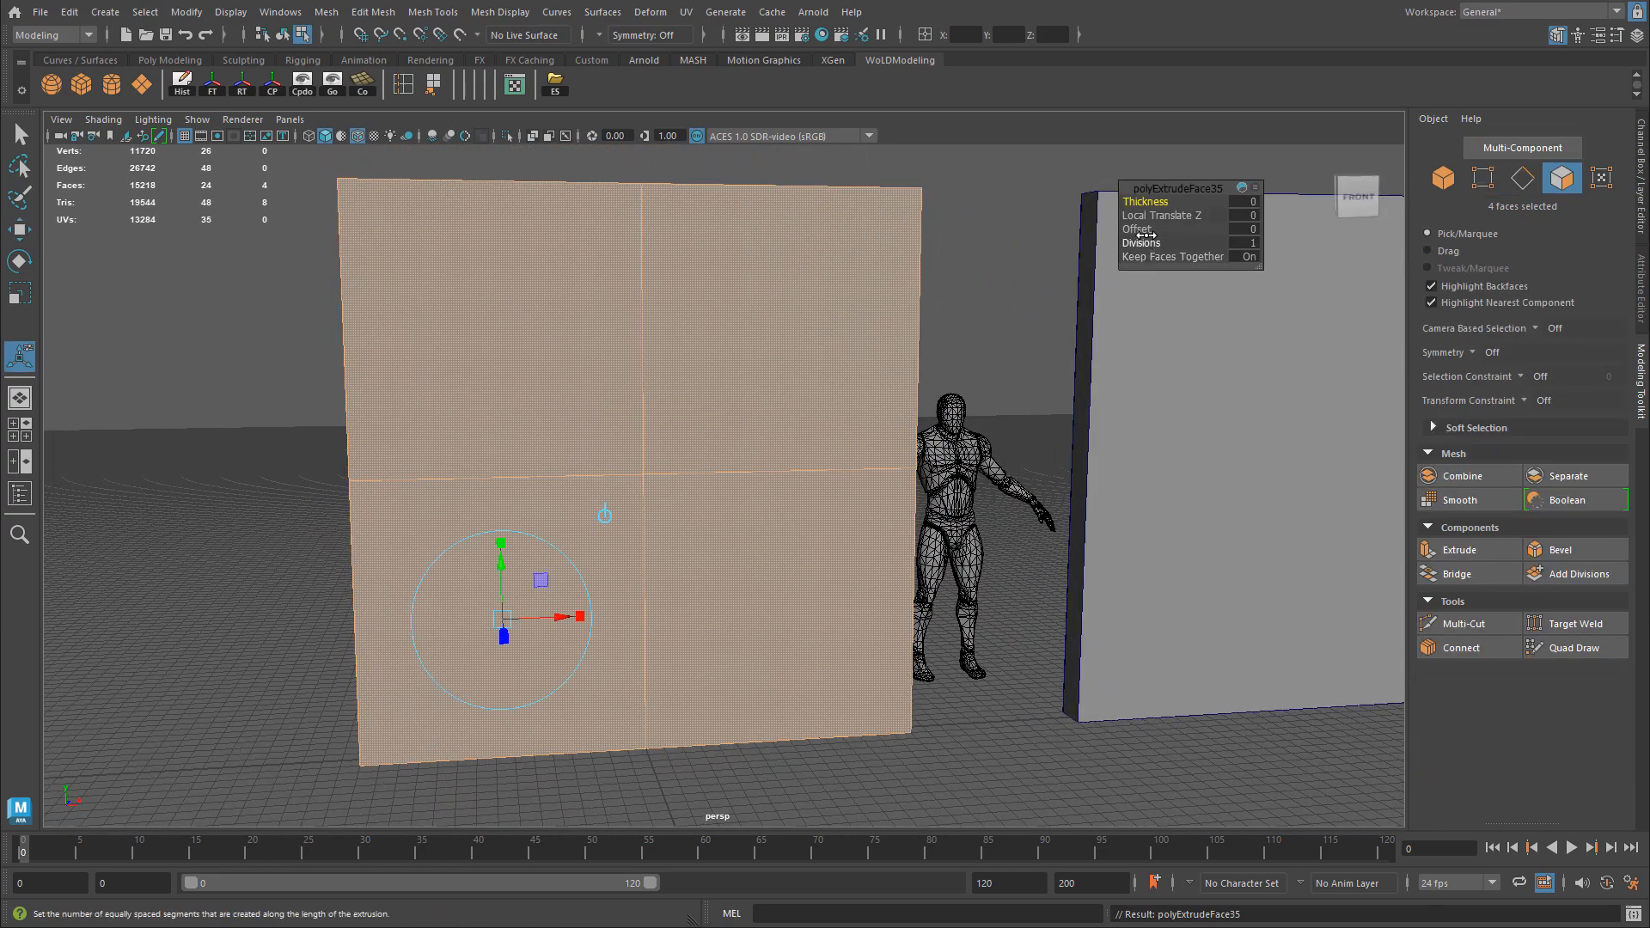
left_click_drag(1138, 229, 1203, 230)
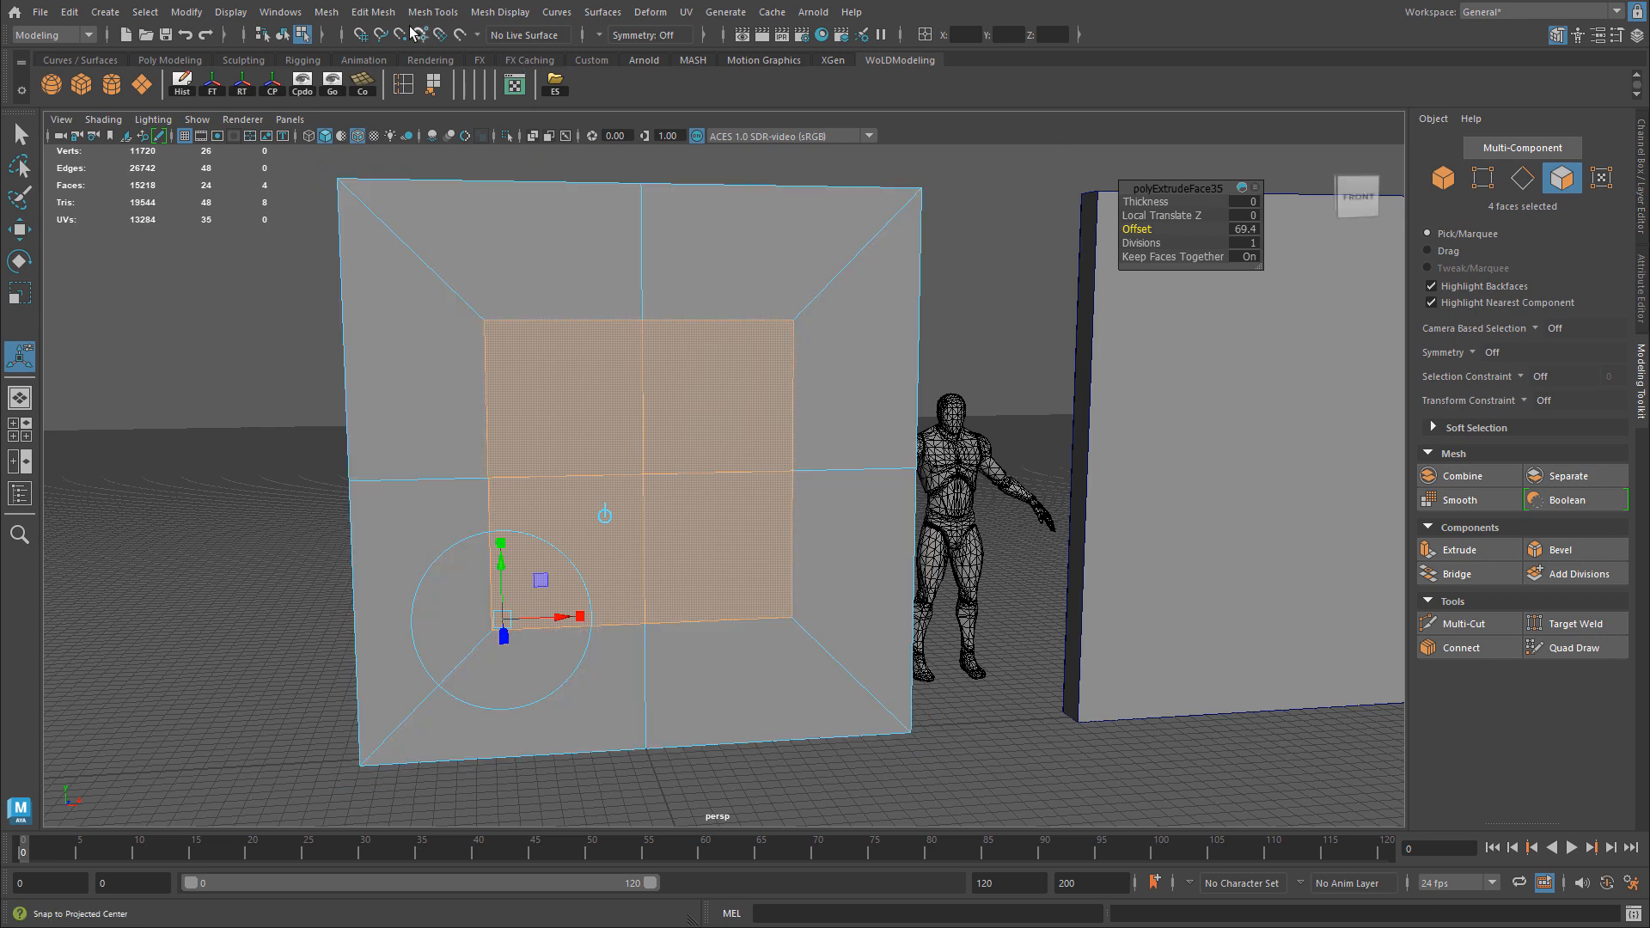
Circularize the four inset faces with 2 added divisions.
left_click(376, 14)
left_click(402, 111)
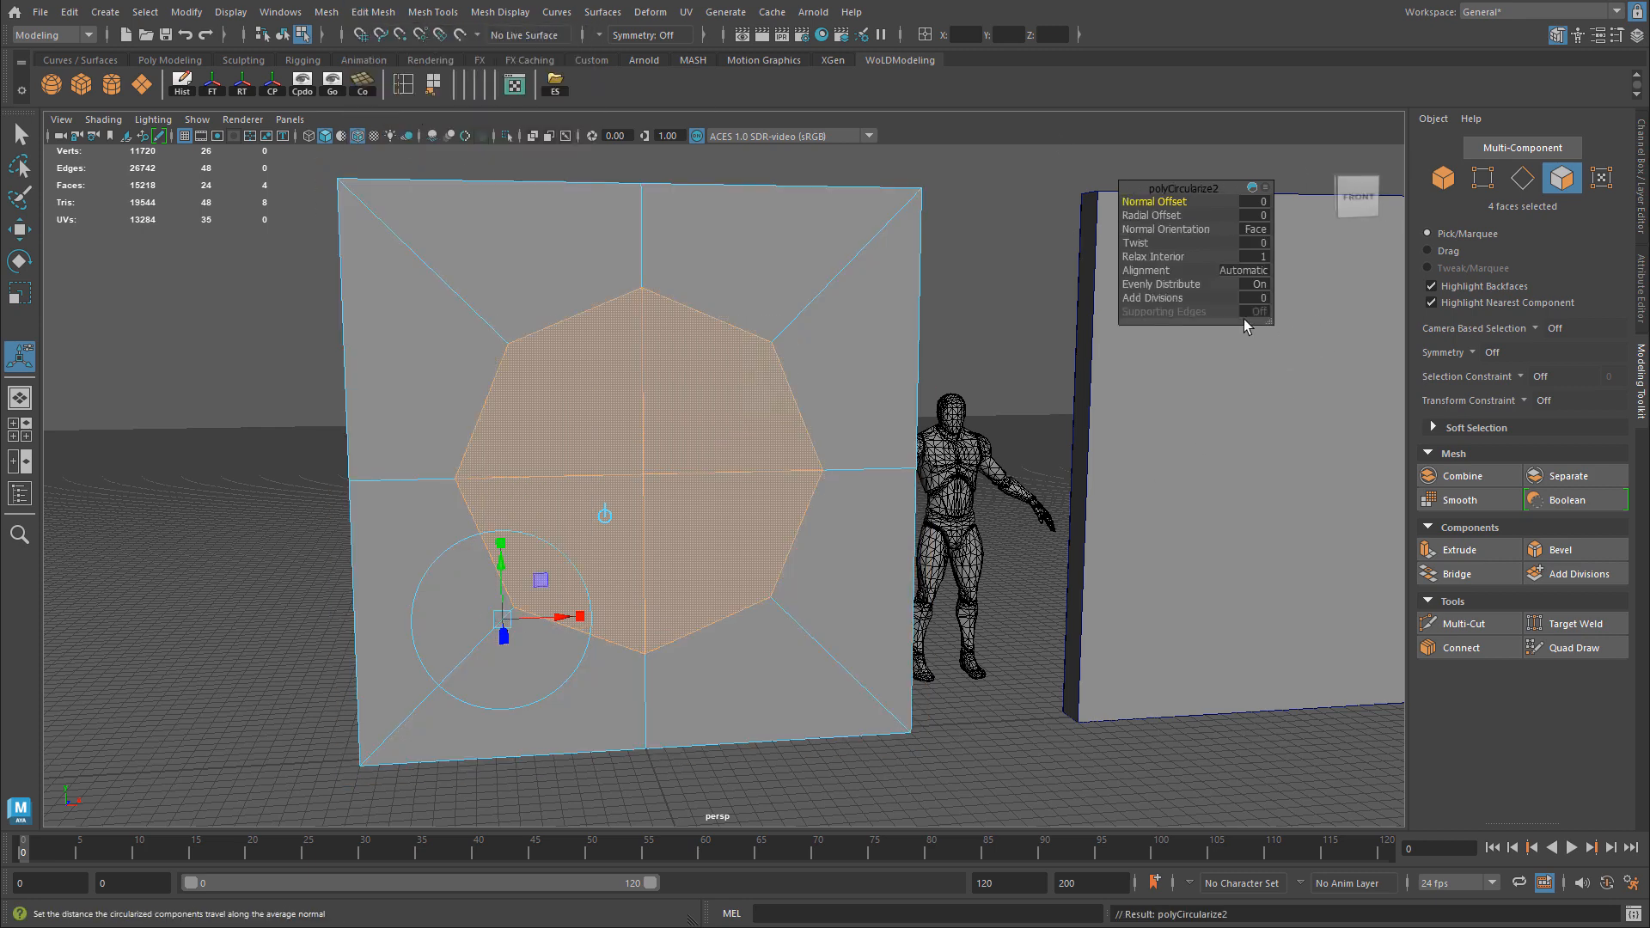
left_click_drag(1152, 298, 1174, 299)
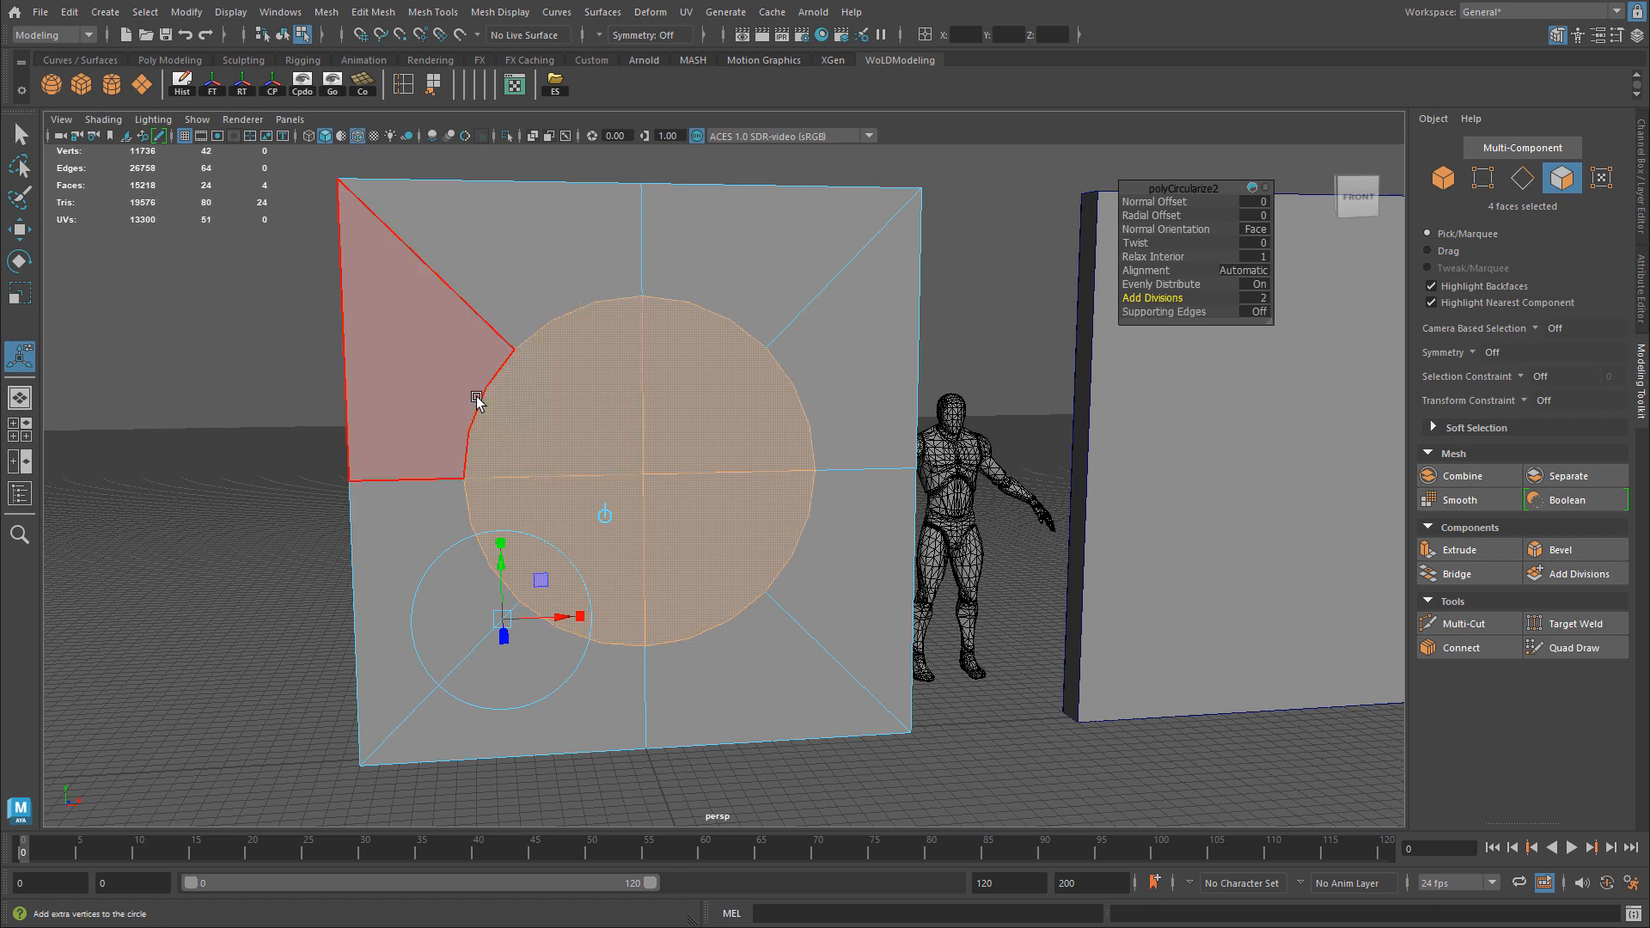
middle_click_drag(796, 443, 814, 389, "alt")
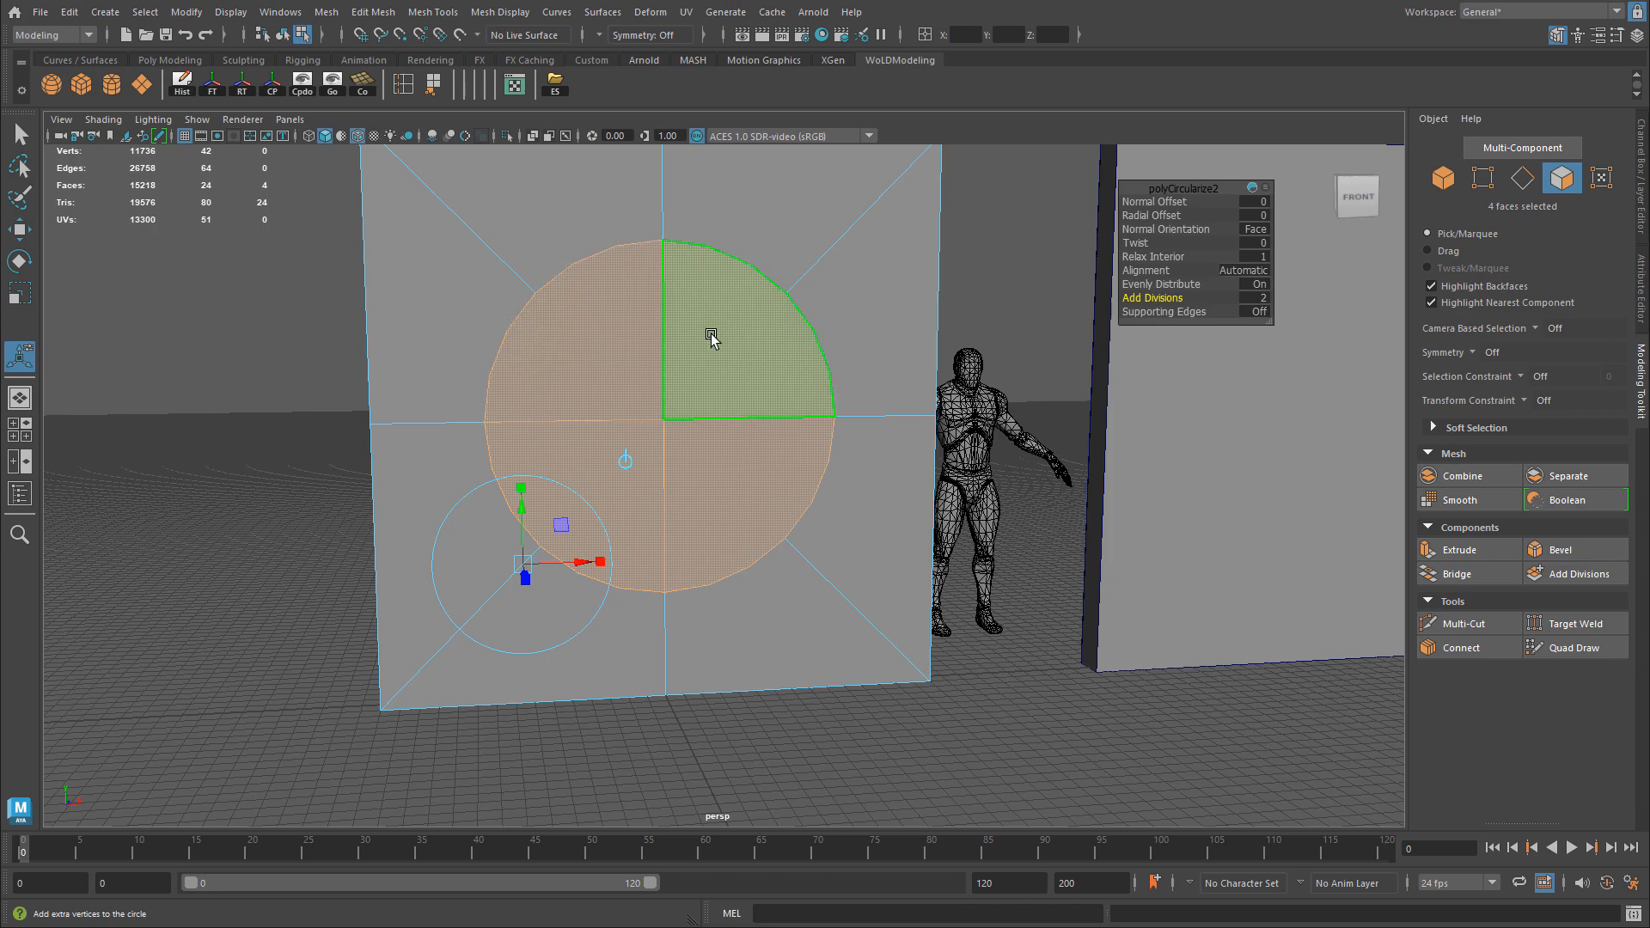
middle_click_drag(748, 412, 729, 365, "alt")
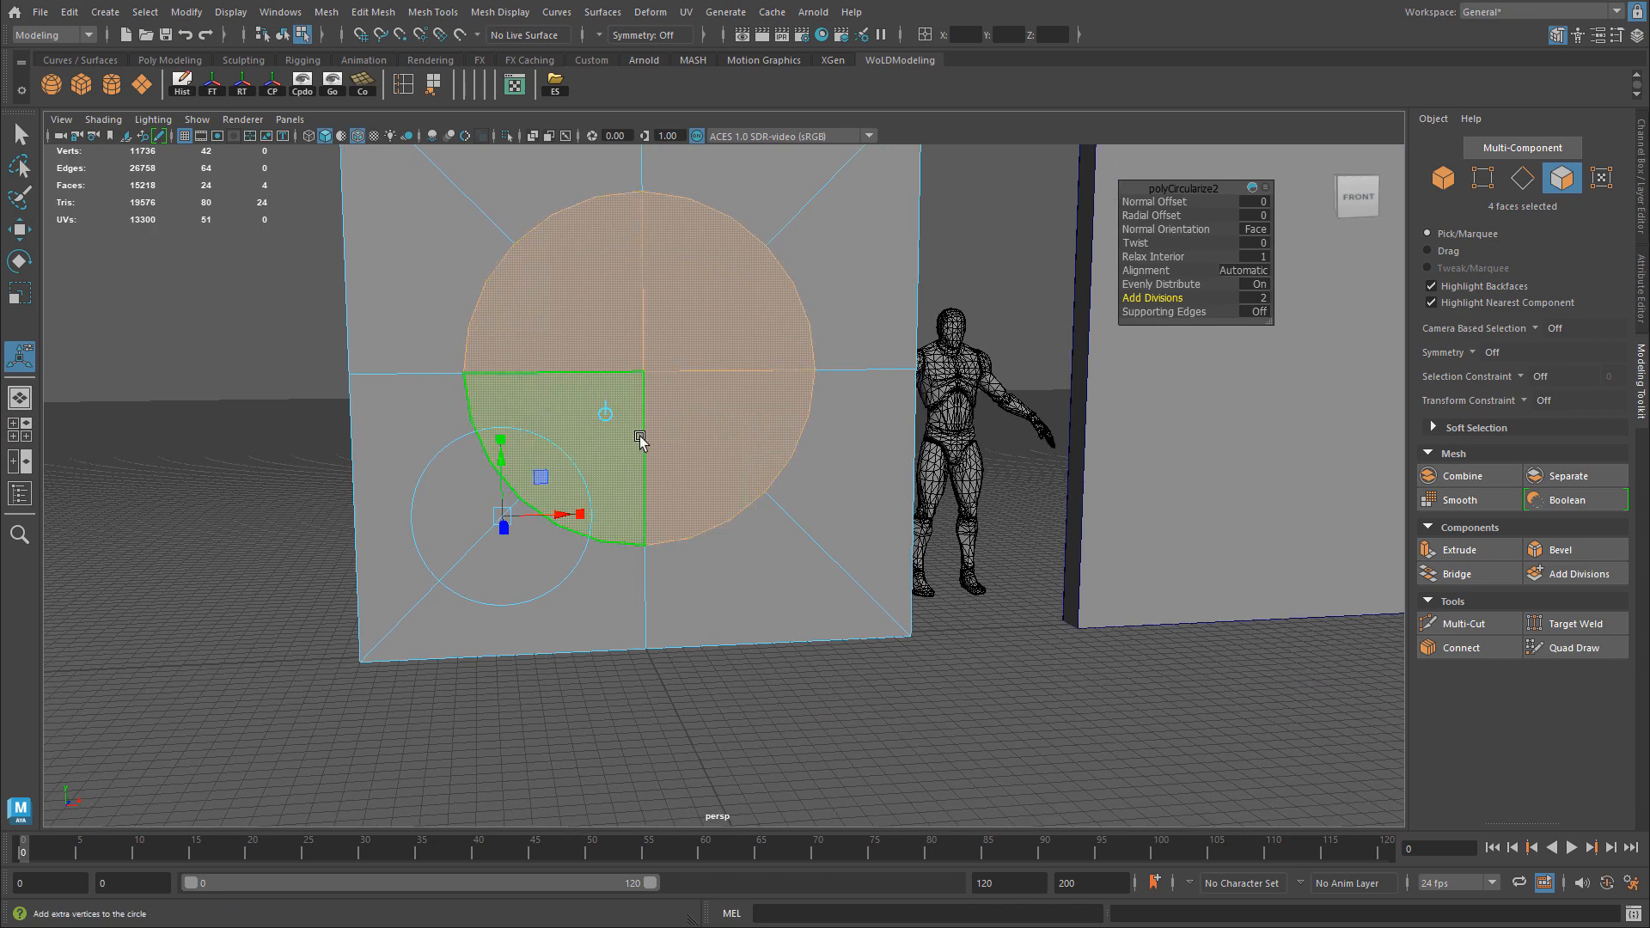
middle_click_drag(763, 453, 665, 506, "alt")
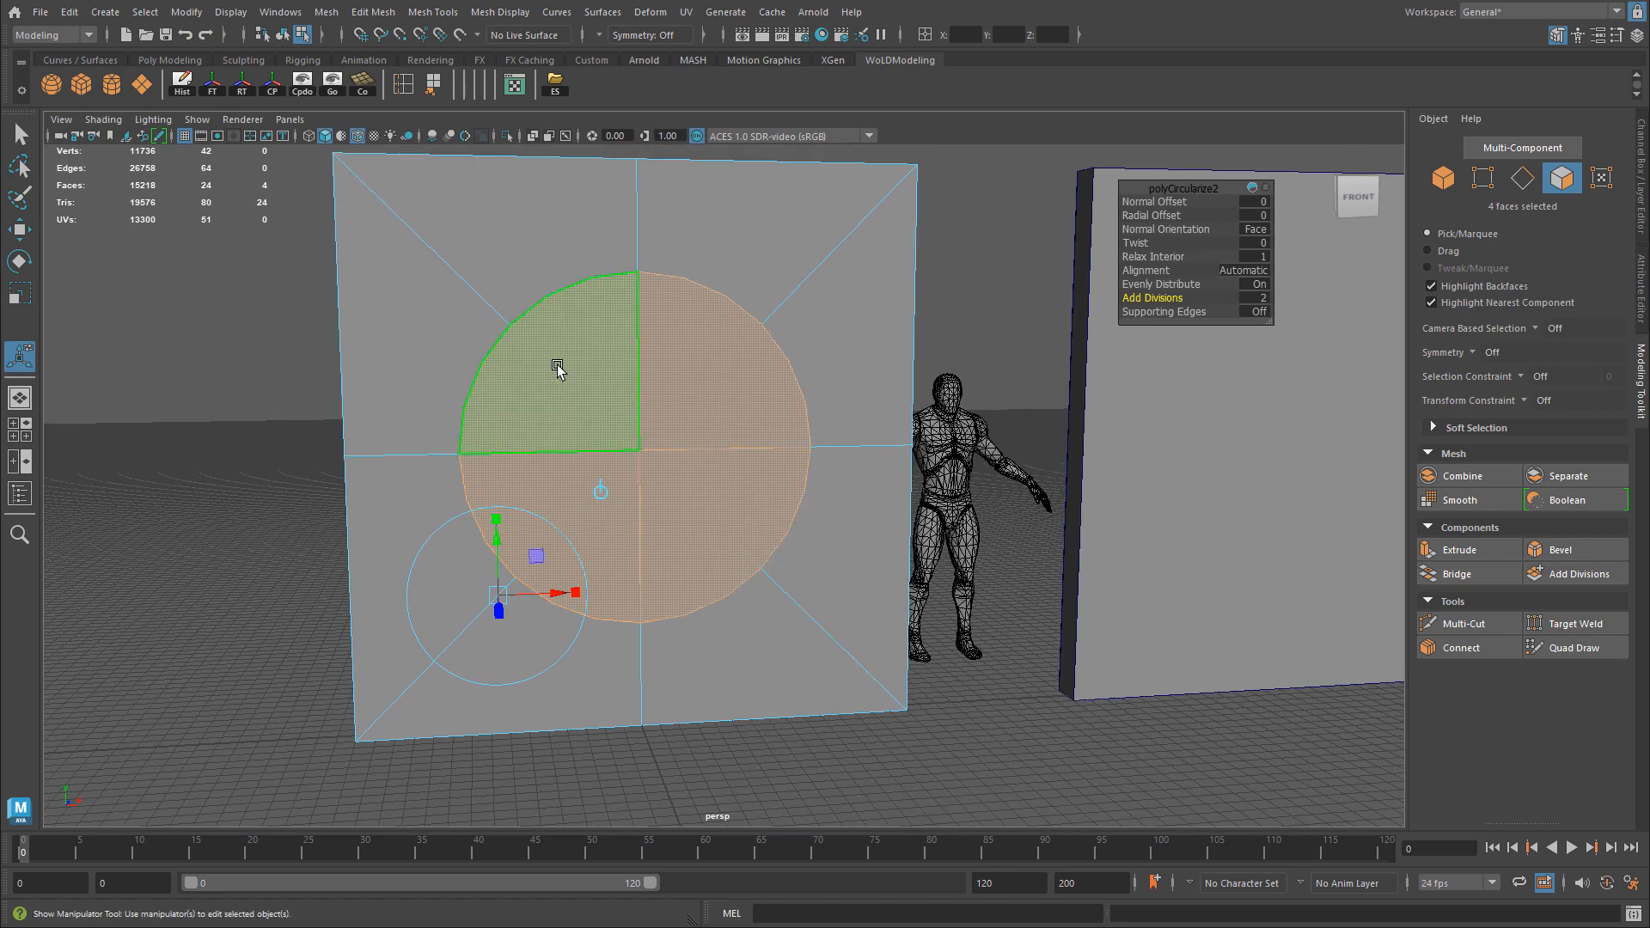
Select the circle's four faces on the original wall and scale them uniformly to about 0.8 in the front view.
left_click(552, 361)
left_click(725, 369, "shift")
right_click_drag(582, 400, 714, 421, "alt")
left_click_drag(707, 455, 692, 441, "alt")
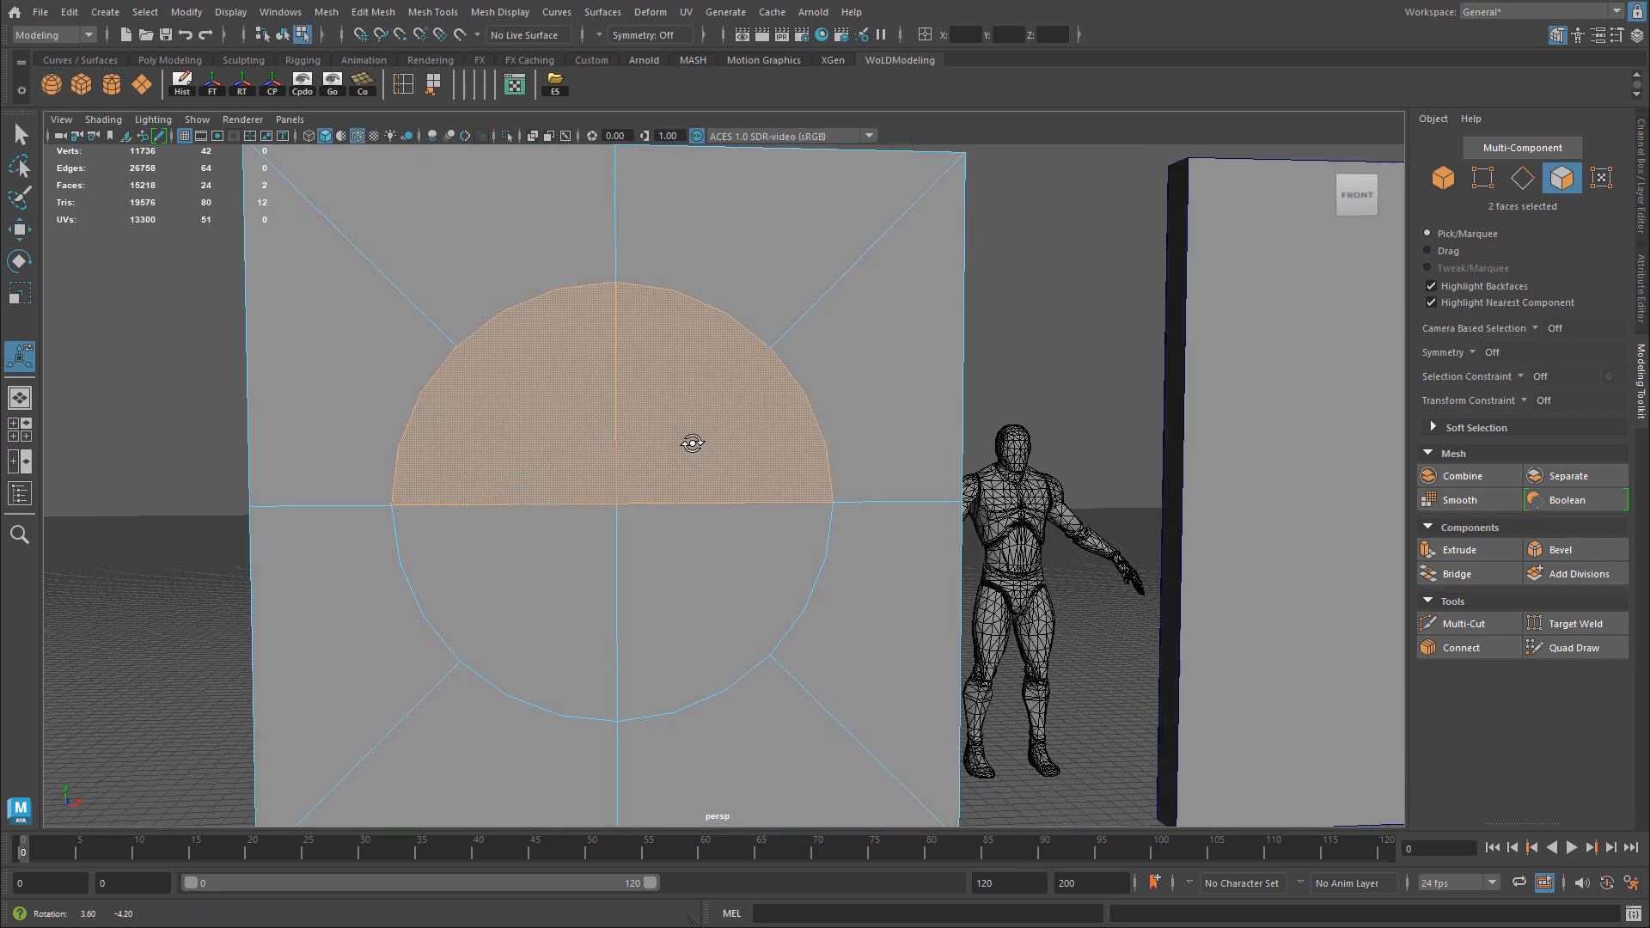
right_click_drag(787, 456, 700, 428, "alt")
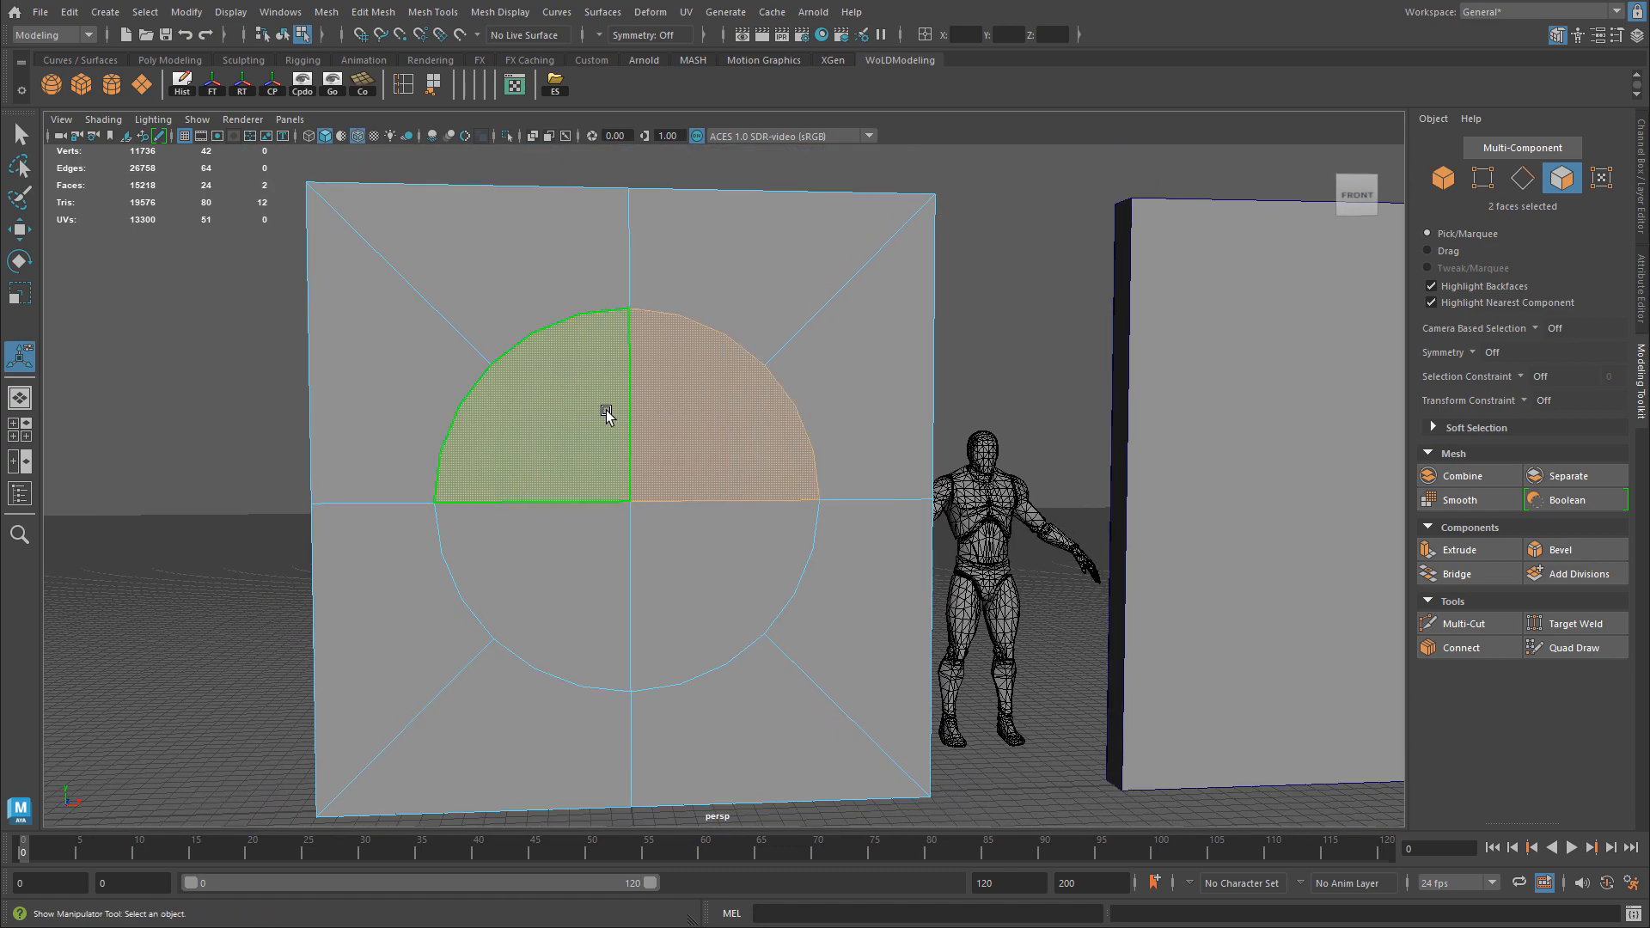
left_click(569, 539, "shift")
left_click(712, 557, "shift")
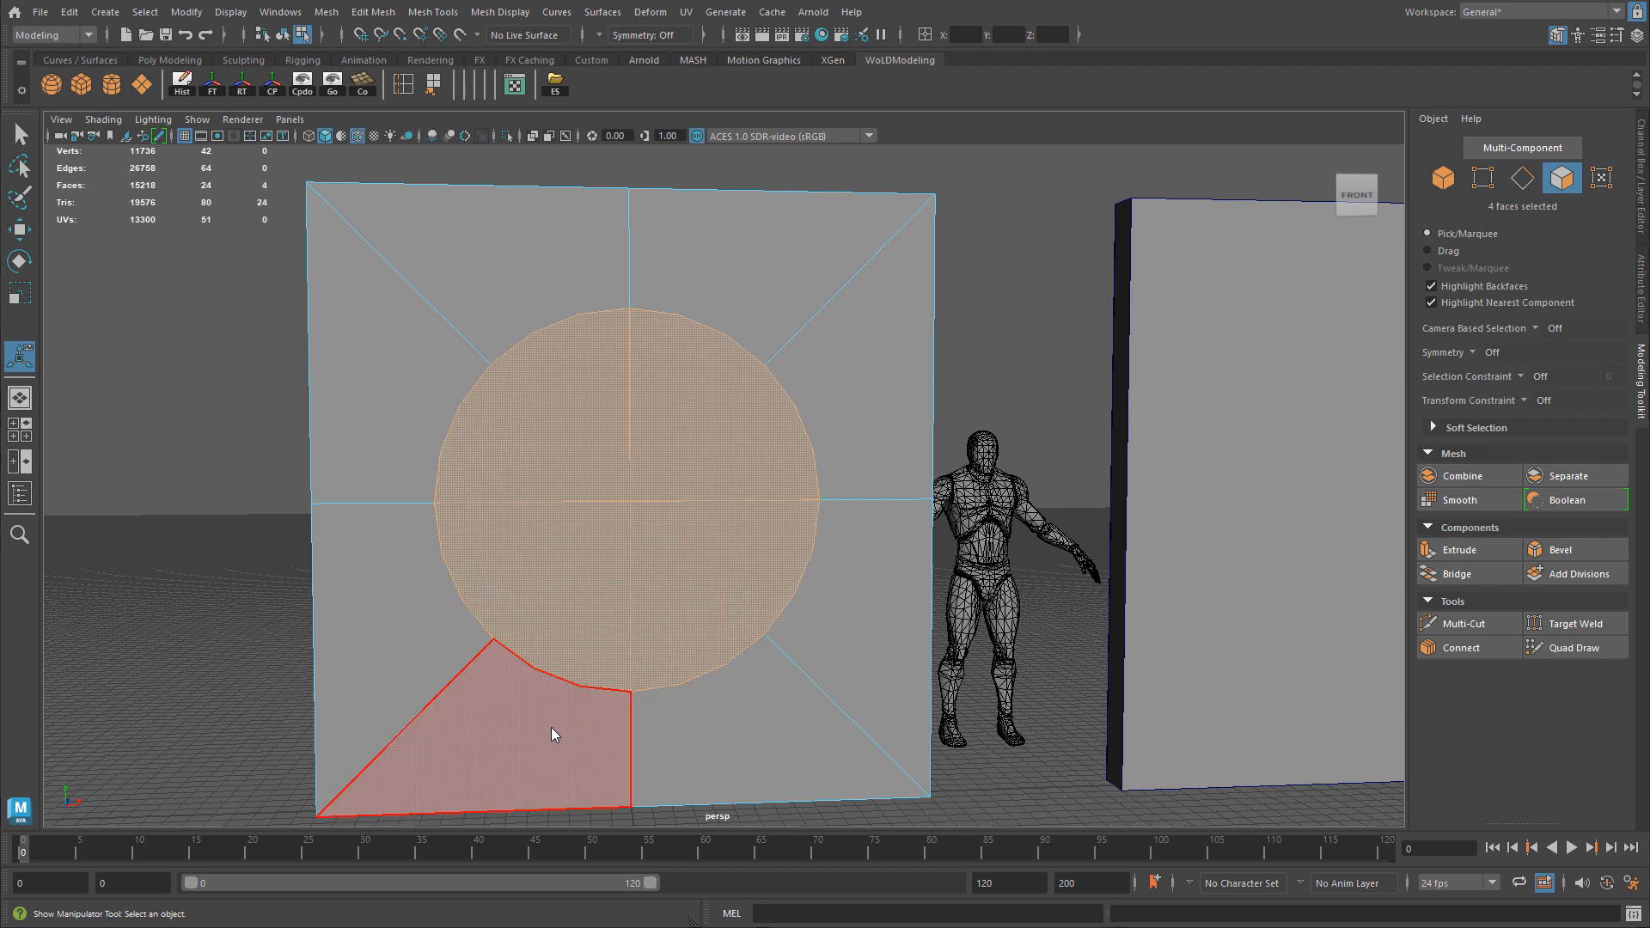
key("space")
key("space")
key("f")
right_click_drag(718, 497, 439, 478, "alt")
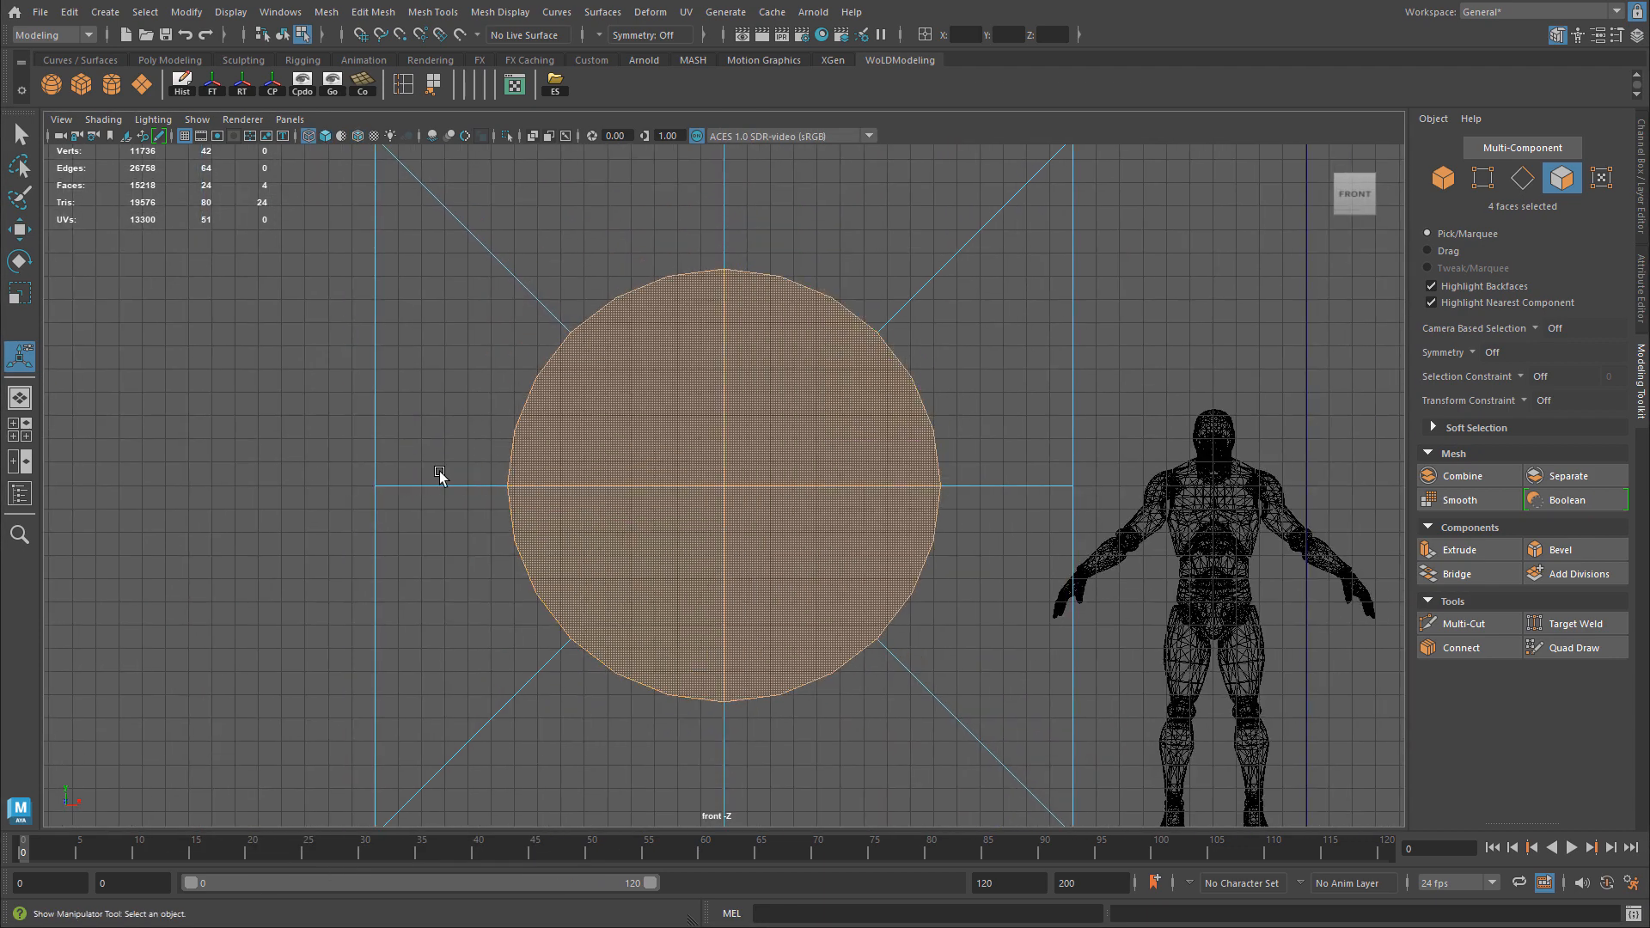
key("r")
left_click_drag(724, 486, 662, 496)
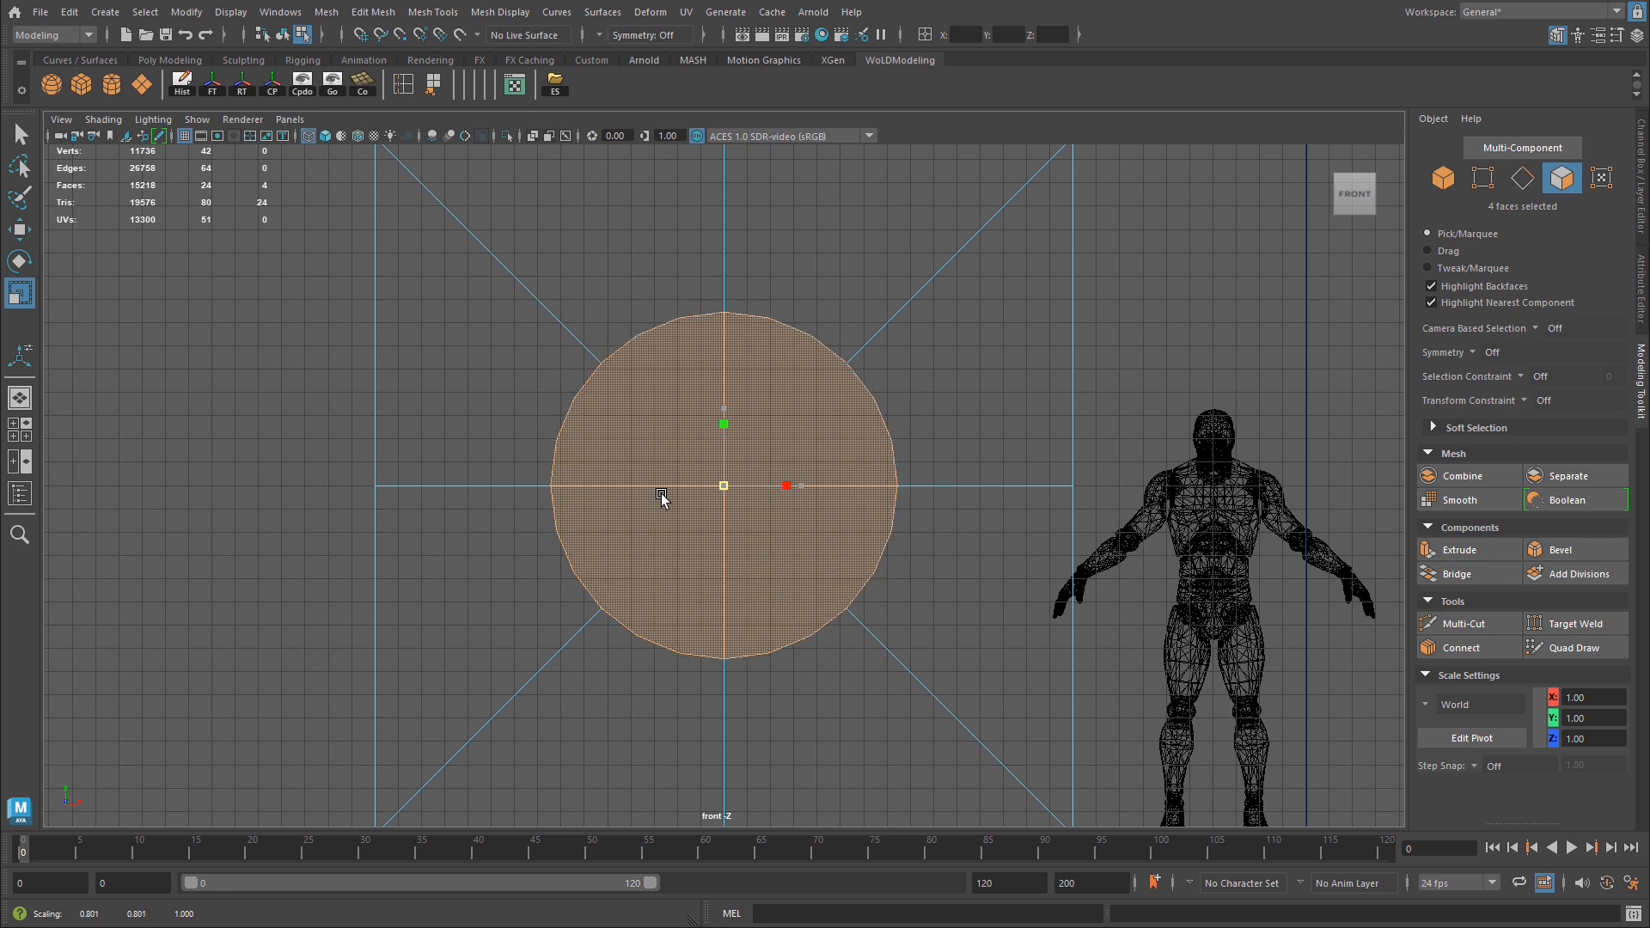
Move the circle's four faces up the wall to about 199.47 in Y.
key("w")
left_click_drag(723, 415, 723, 265)
middle_click_drag(744, 315, 744, 383, "alt")
left_click_drag(721, 316, 717, 349)
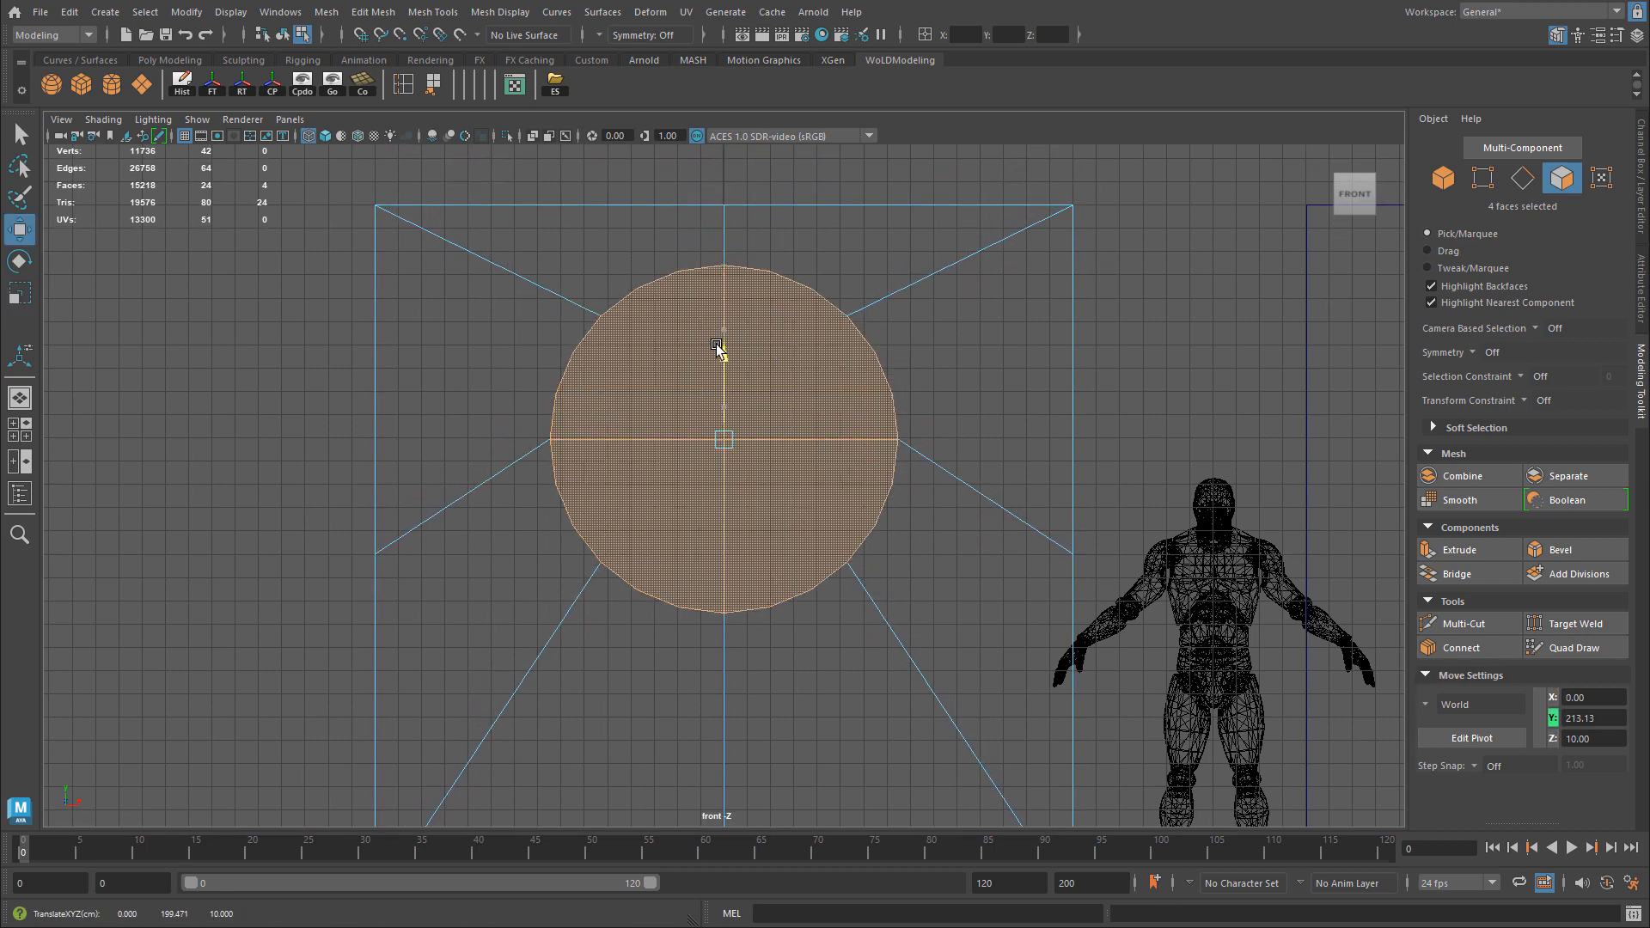
middle_click_drag(747, 363, 790, 342, "alt")
Extrude the circle's upper two faces inward in the perspective view with a thickness of -17.6.
key("space")
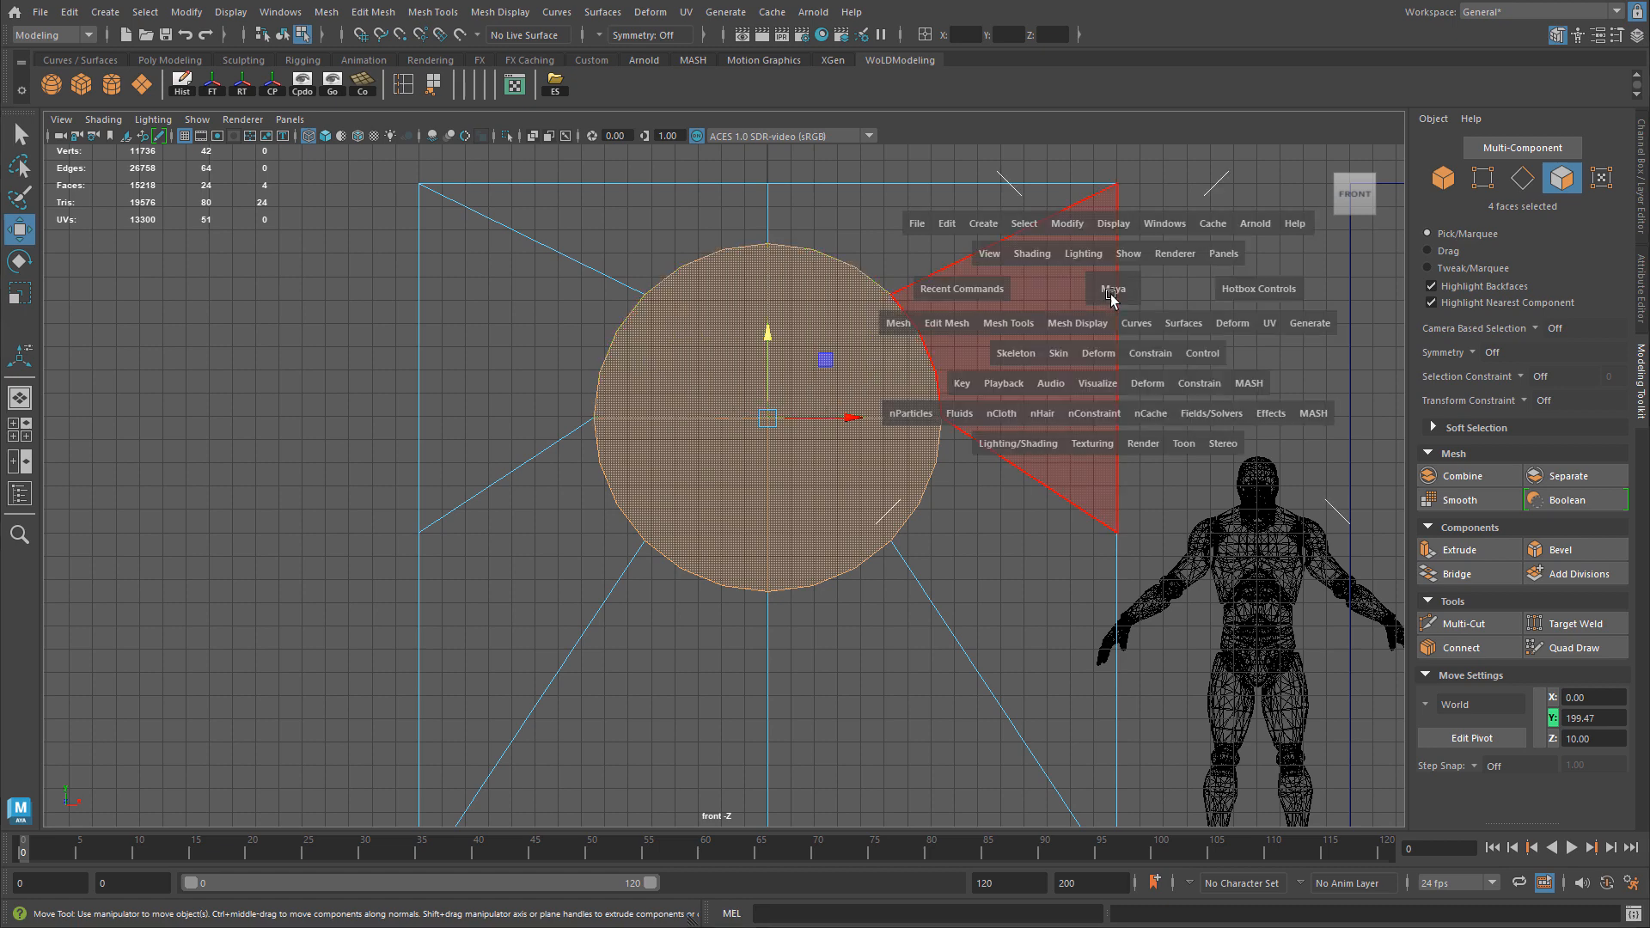
key("space")
left_click_drag(897, 345, 969, 368, "alt")
right_click_drag(968, 368, 858, 367, "alt")
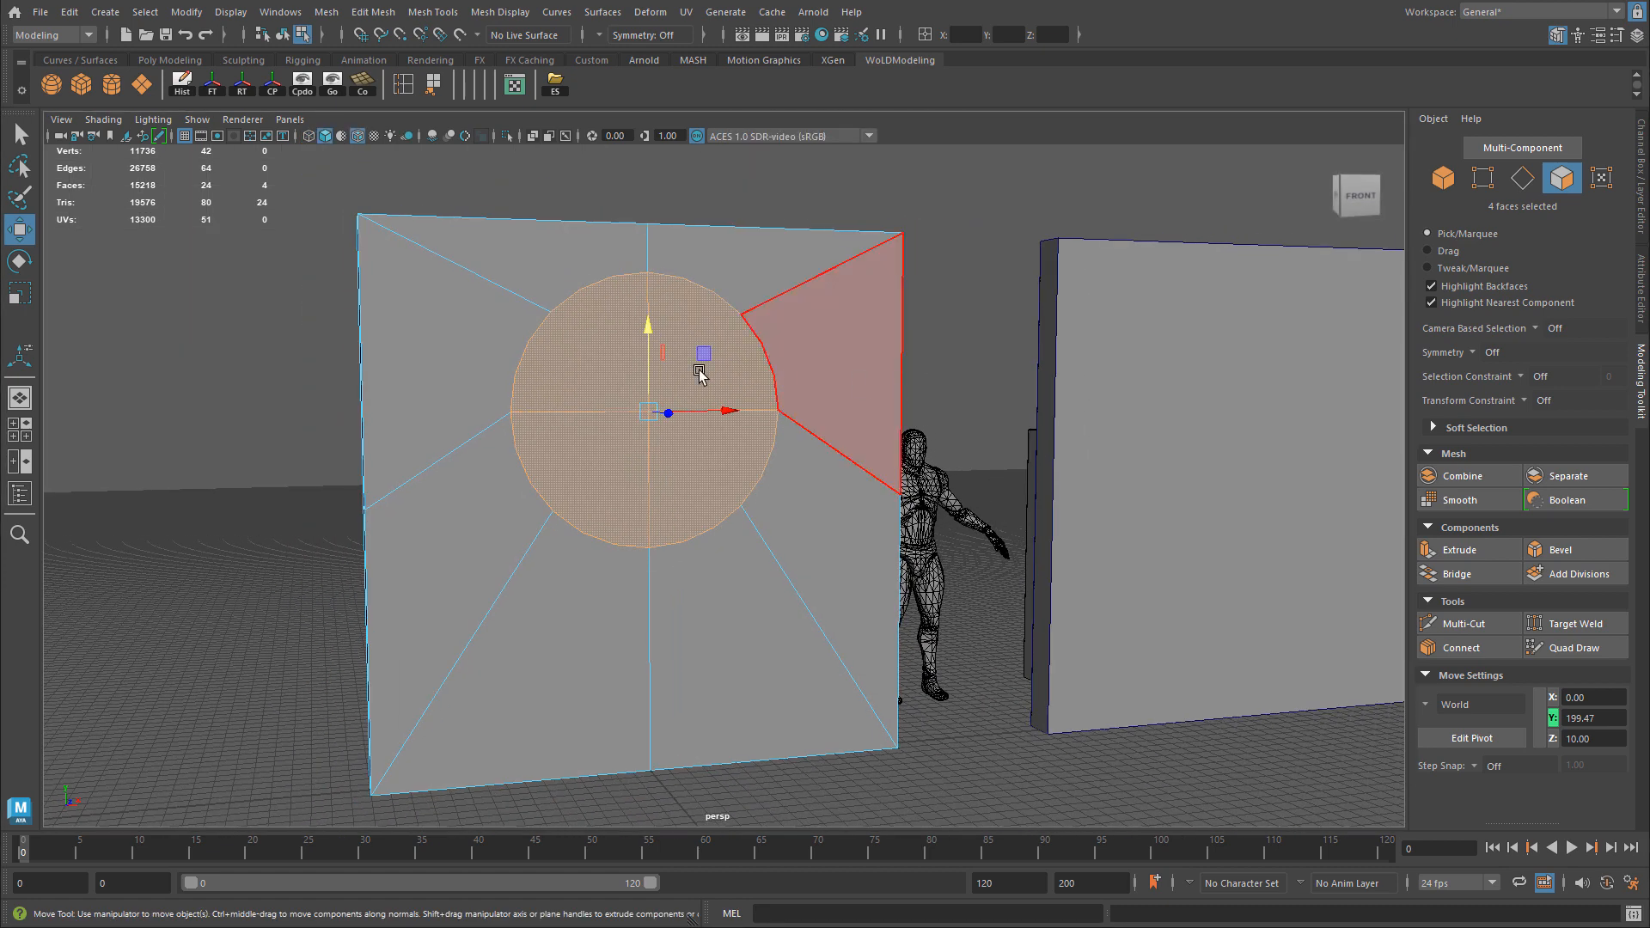
left_click(602, 360)
left_click(740, 354, "shift")
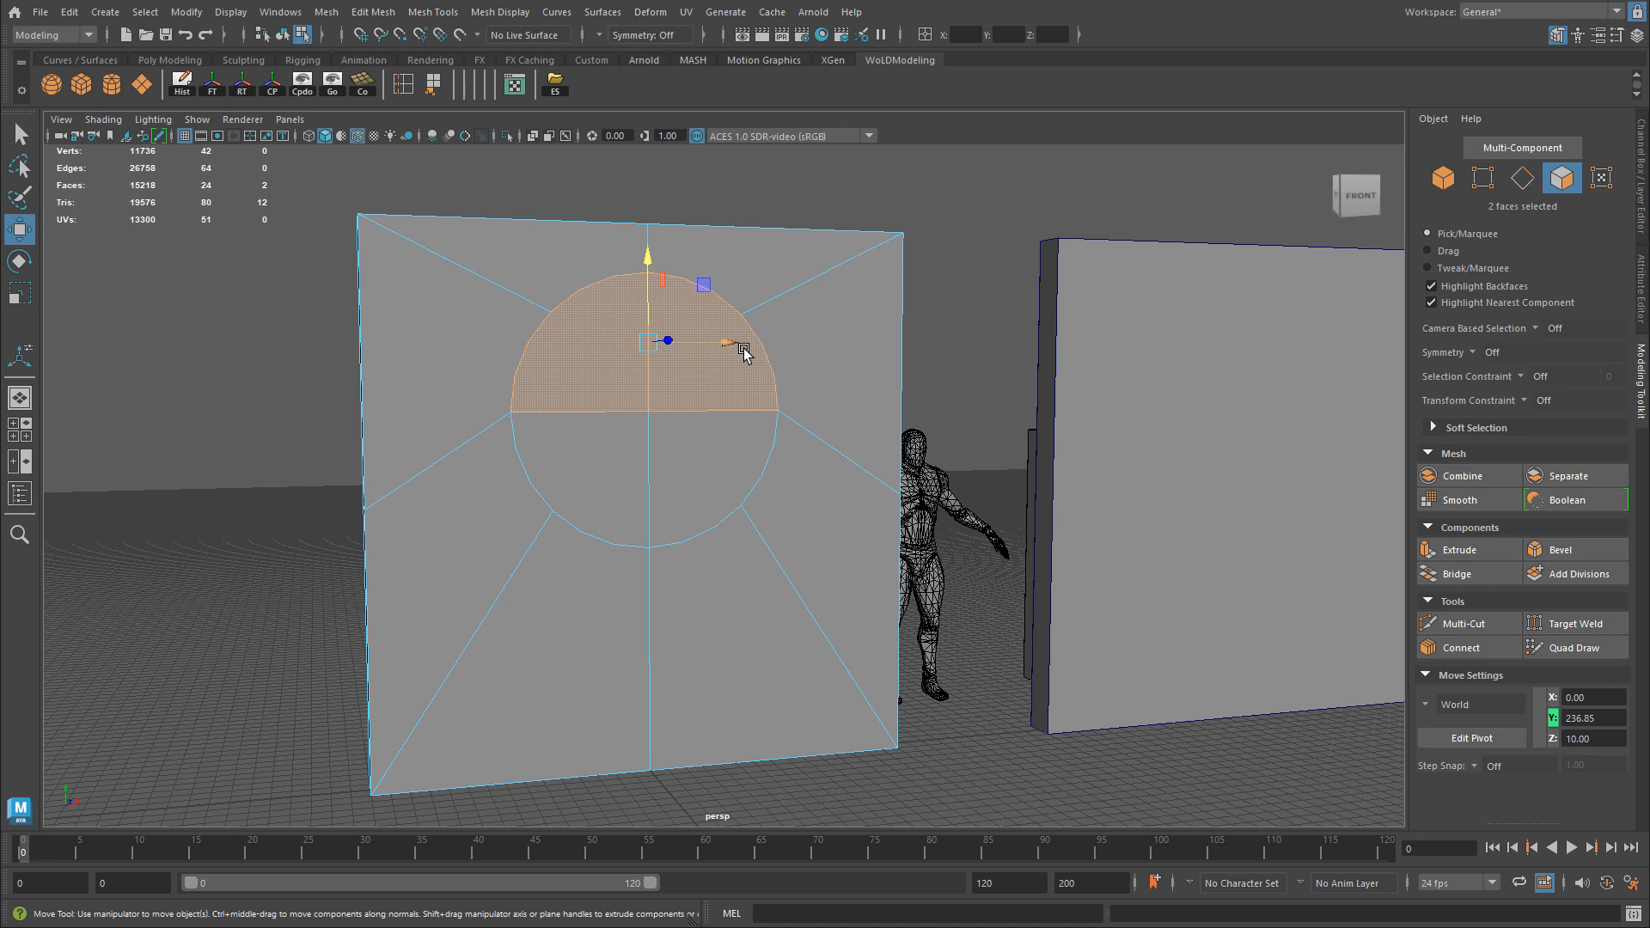
key("ctrl+e")
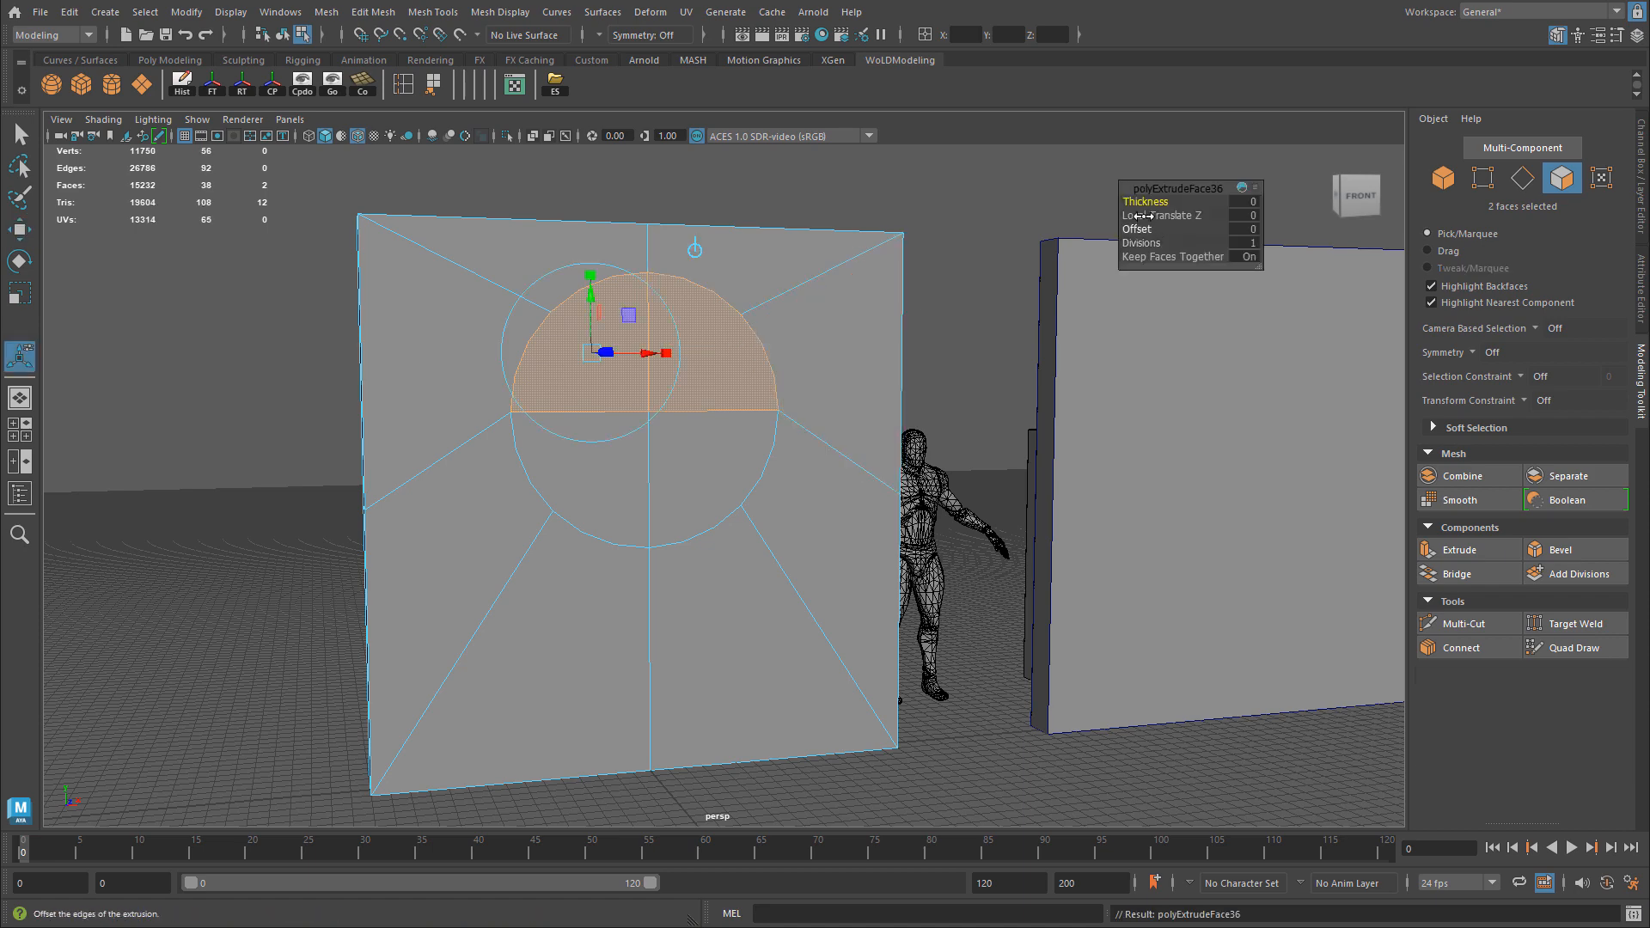
left_click_drag(1164, 200, 1117, 193)
left_click_drag(602, 275, 859, 301, "alt")
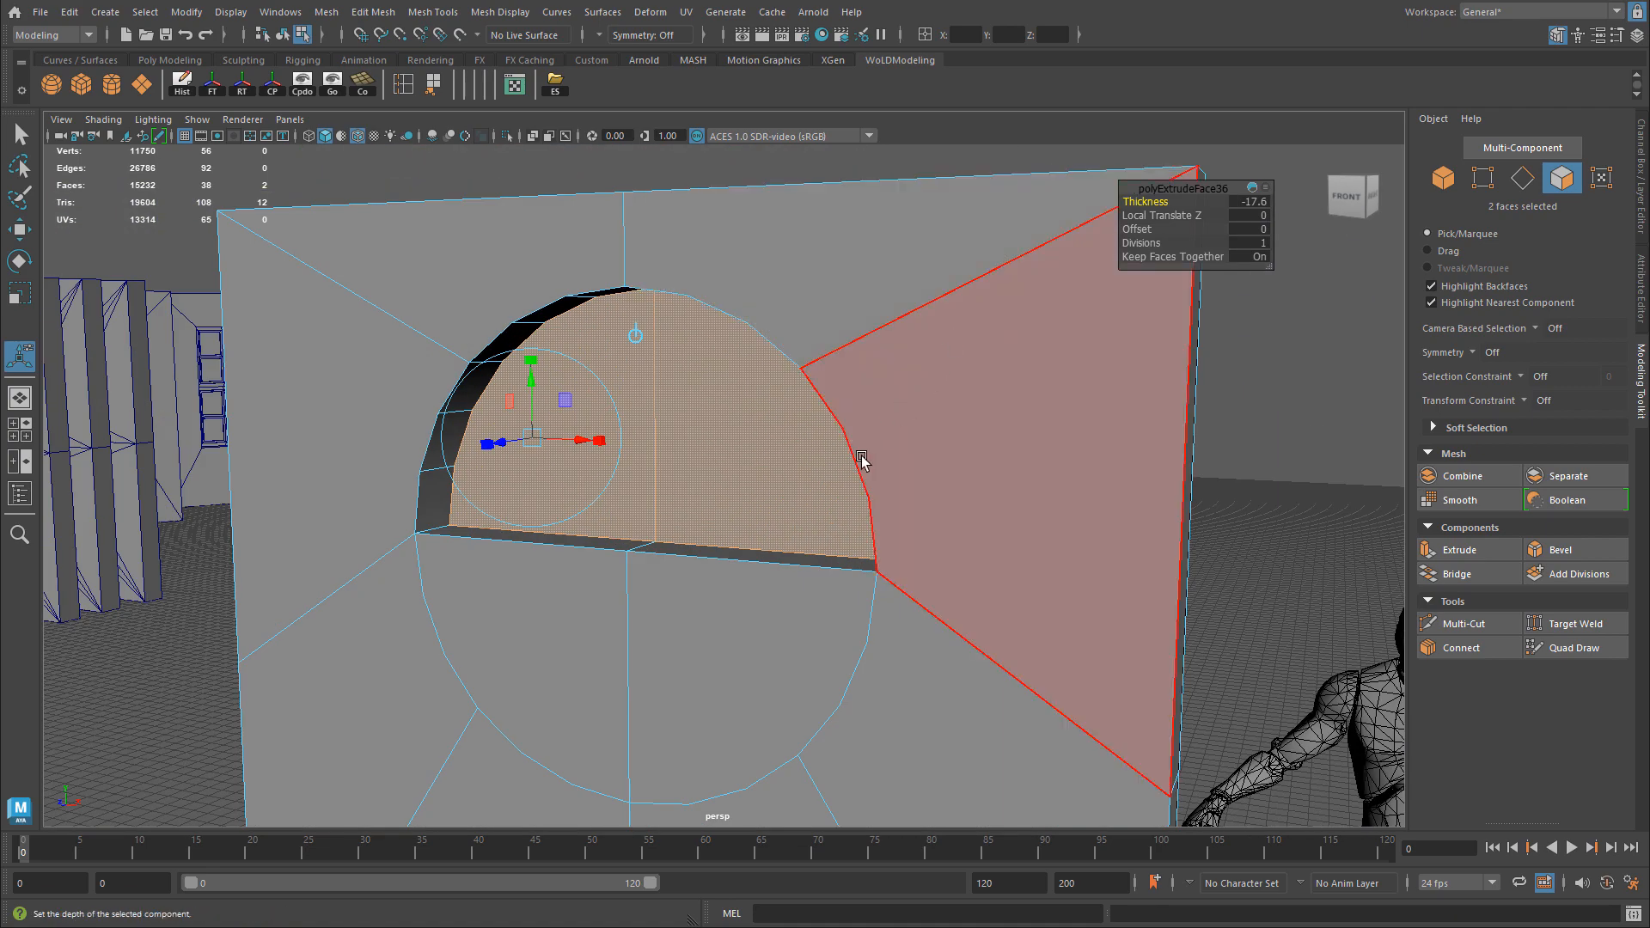
Extrude the two recessed faces separately, with Keep Faces Together off and an offset of 3.5.
key("ctrl+e")
left_click(1248, 256)
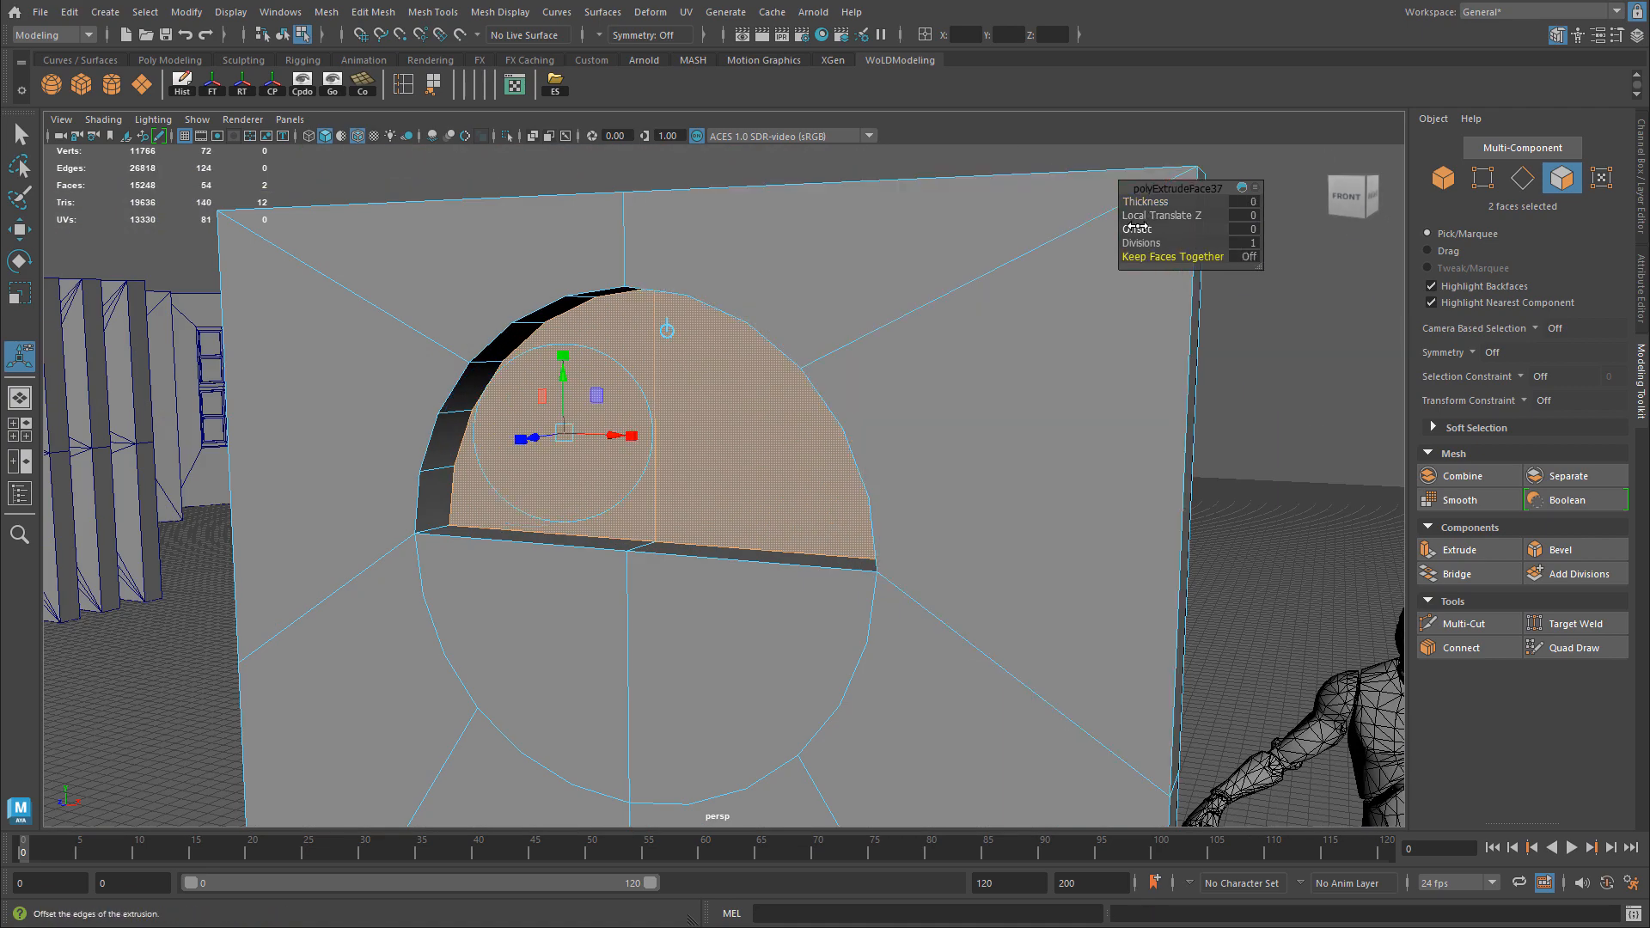
left_click_drag(1137, 228, 1186, 225)
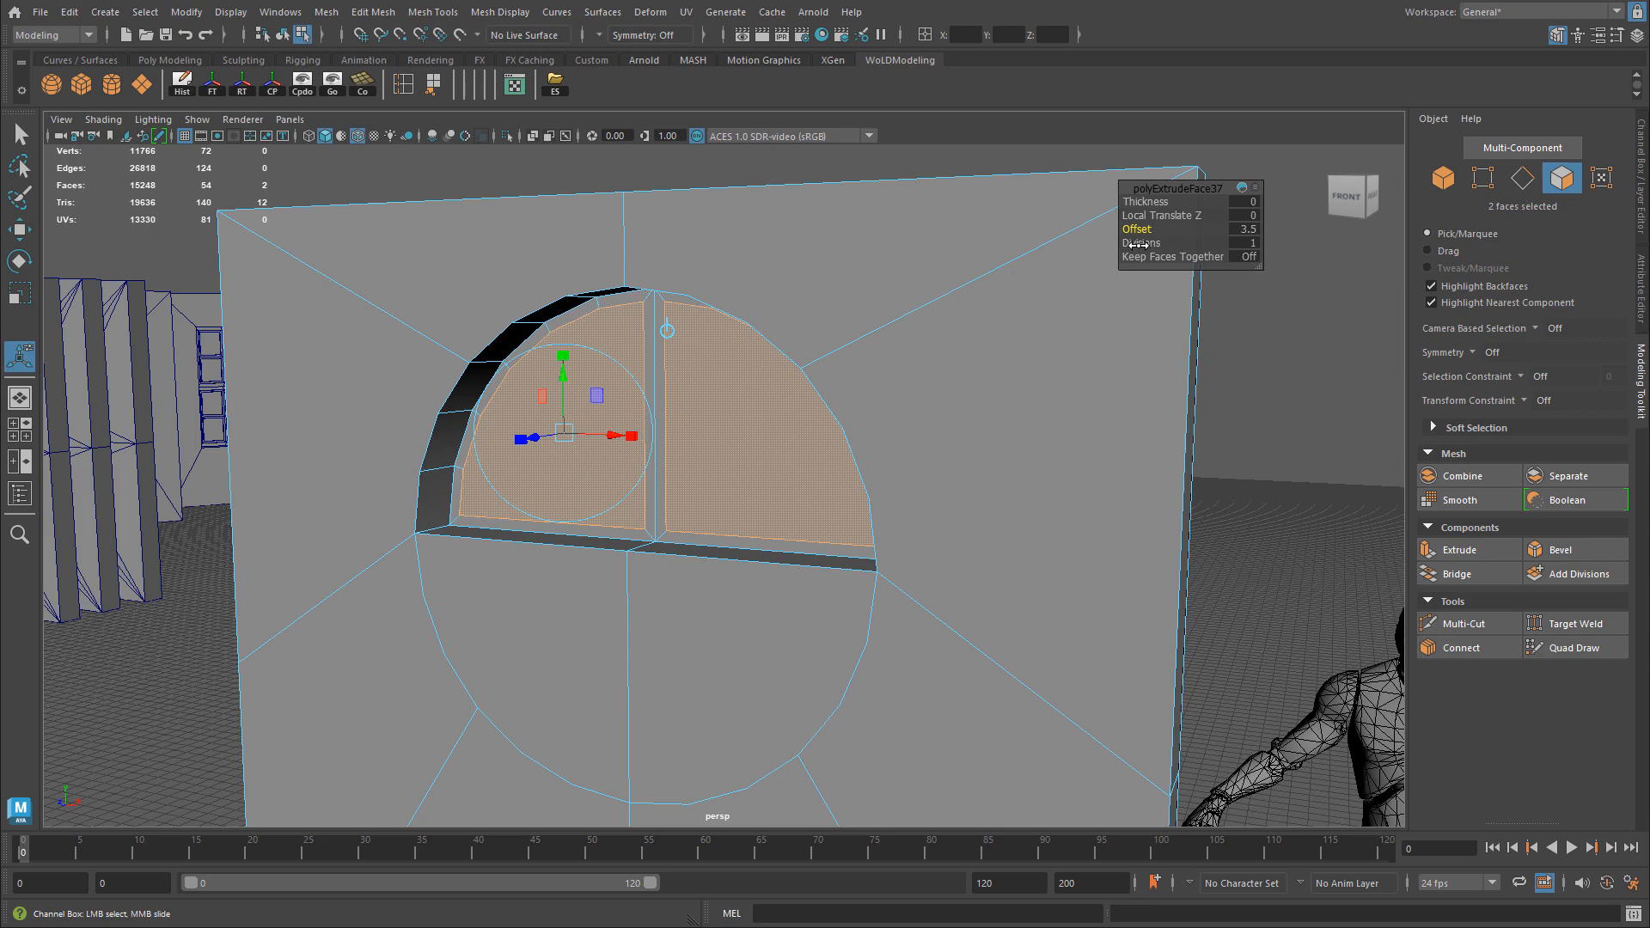
left_click_drag(824, 317, 827, 384, "alt")
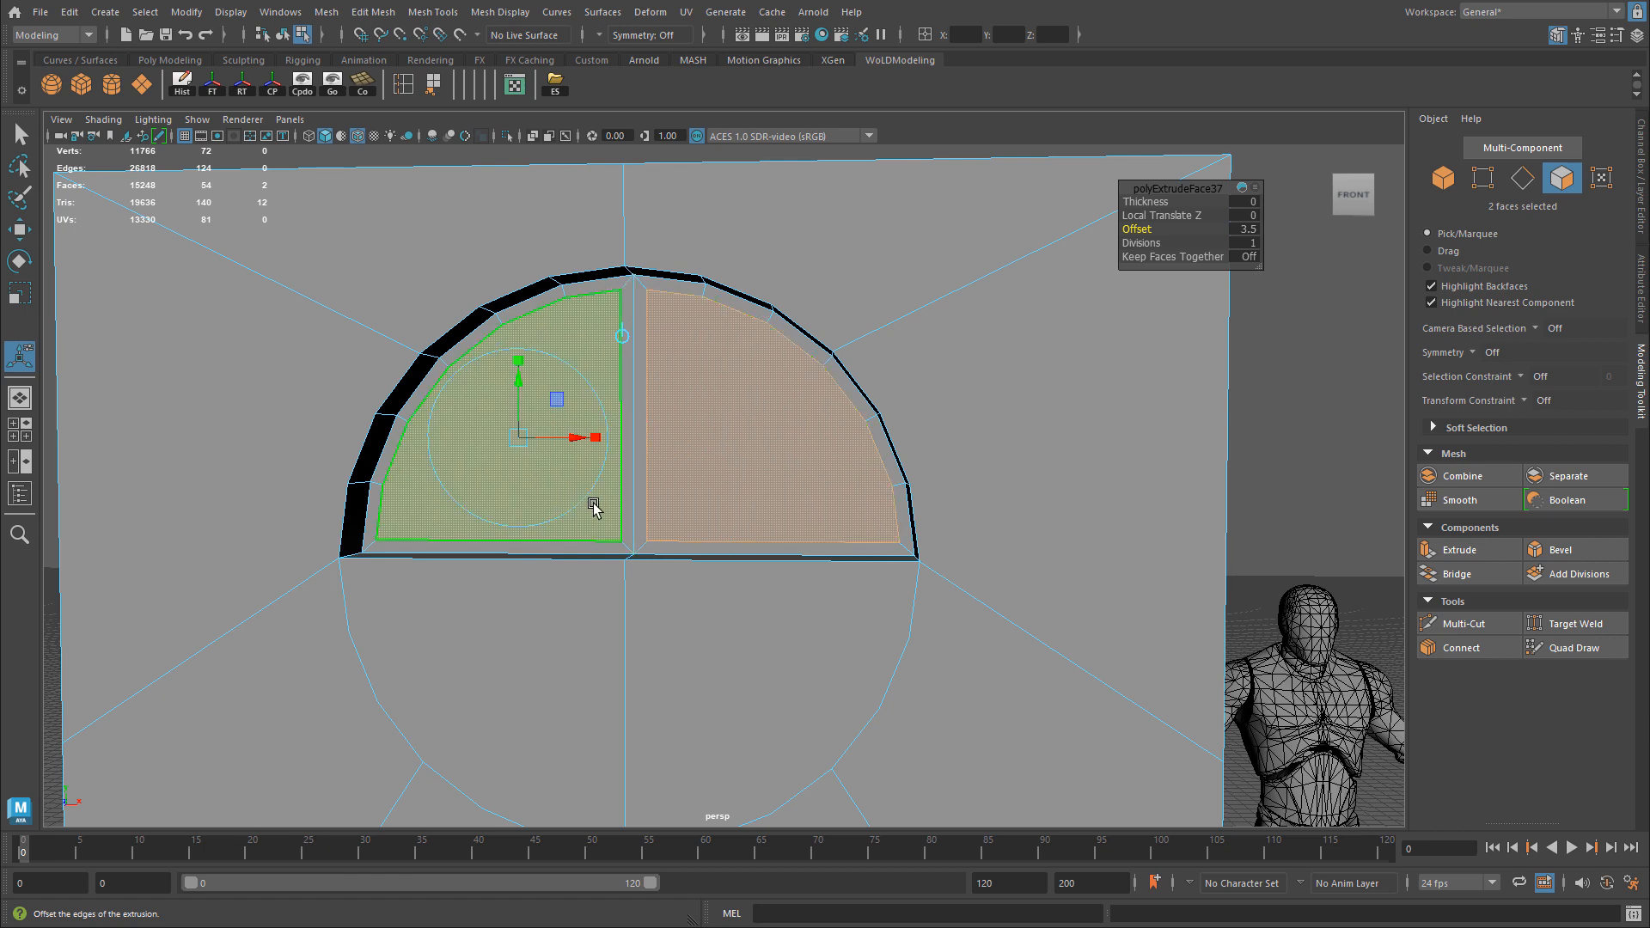
Undo both extrusions of the half-round faces.
key("ctrl+z")
key("ctrl+z")
key("ctrl+z")
key("ctrl+z")
key("ctrl+z")
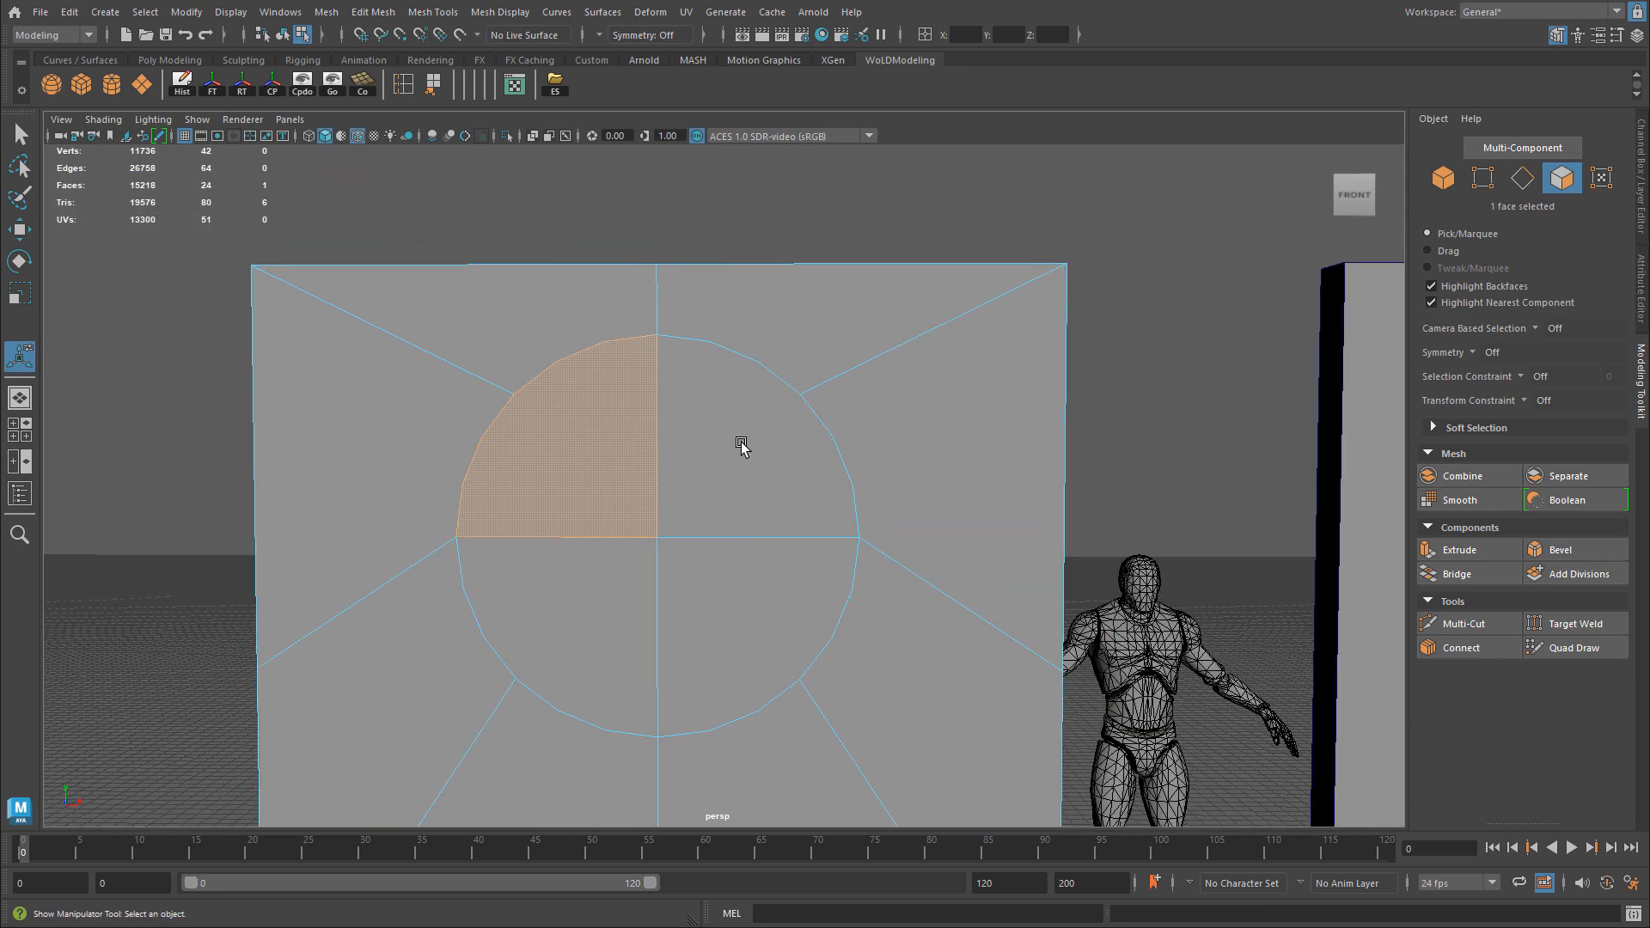
left_click_drag(741, 443, 662, 405, "alt")
right_click(714, 422)
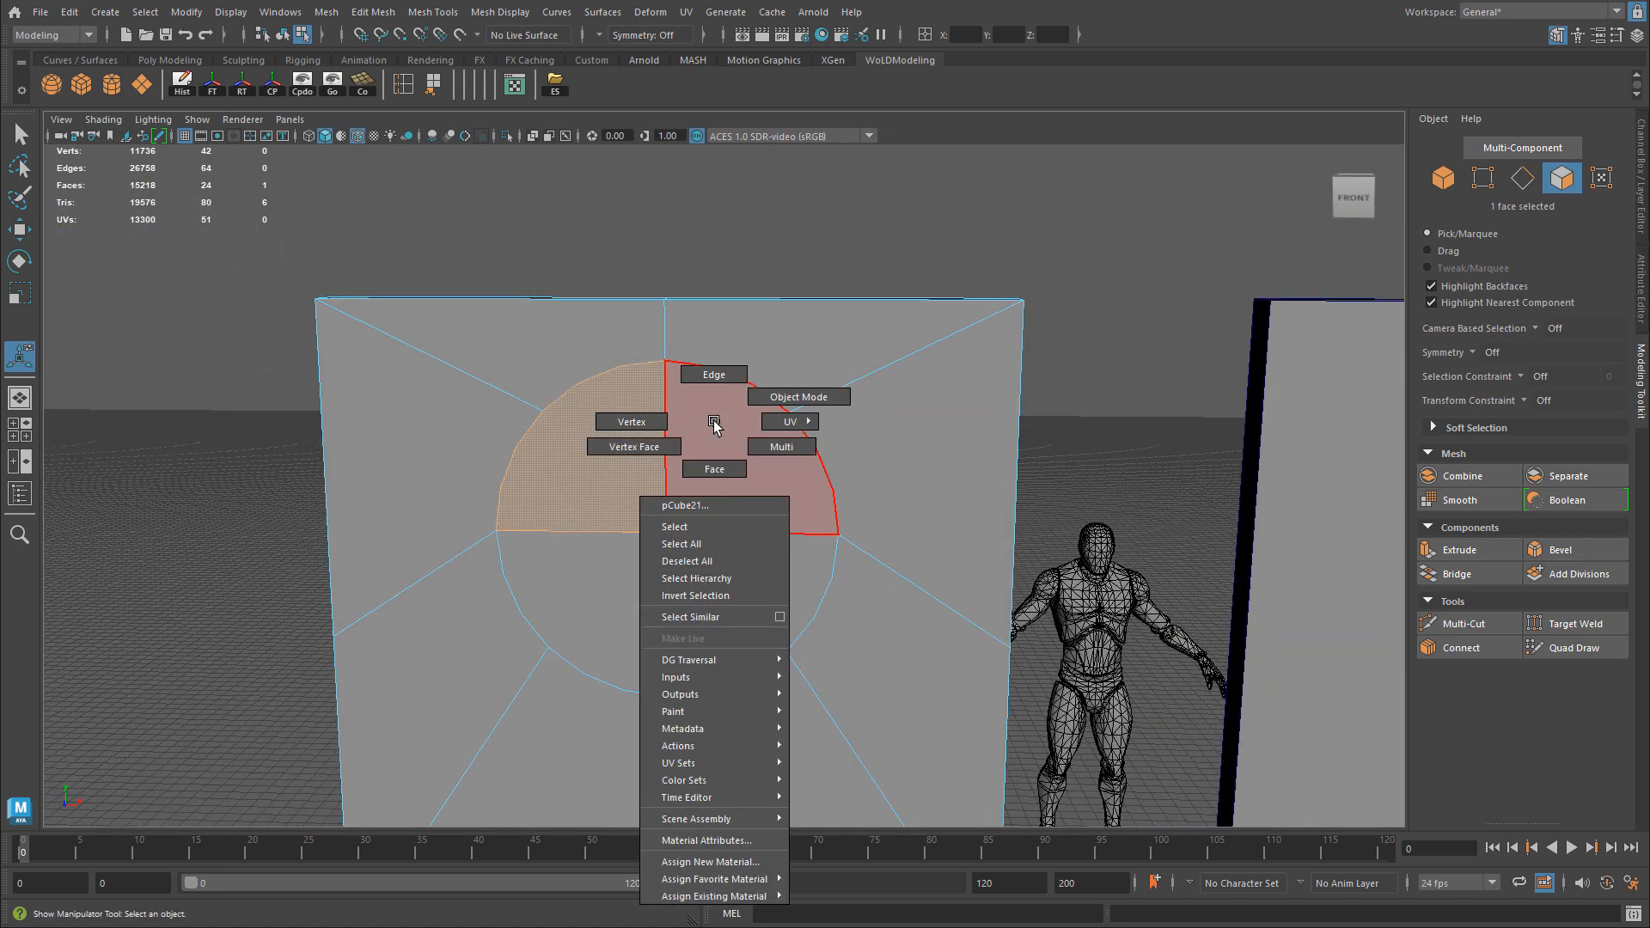
left_click(739, 455)
key("w")
left_click_drag(748, 456, 812, 493)
key("ctrl+z")
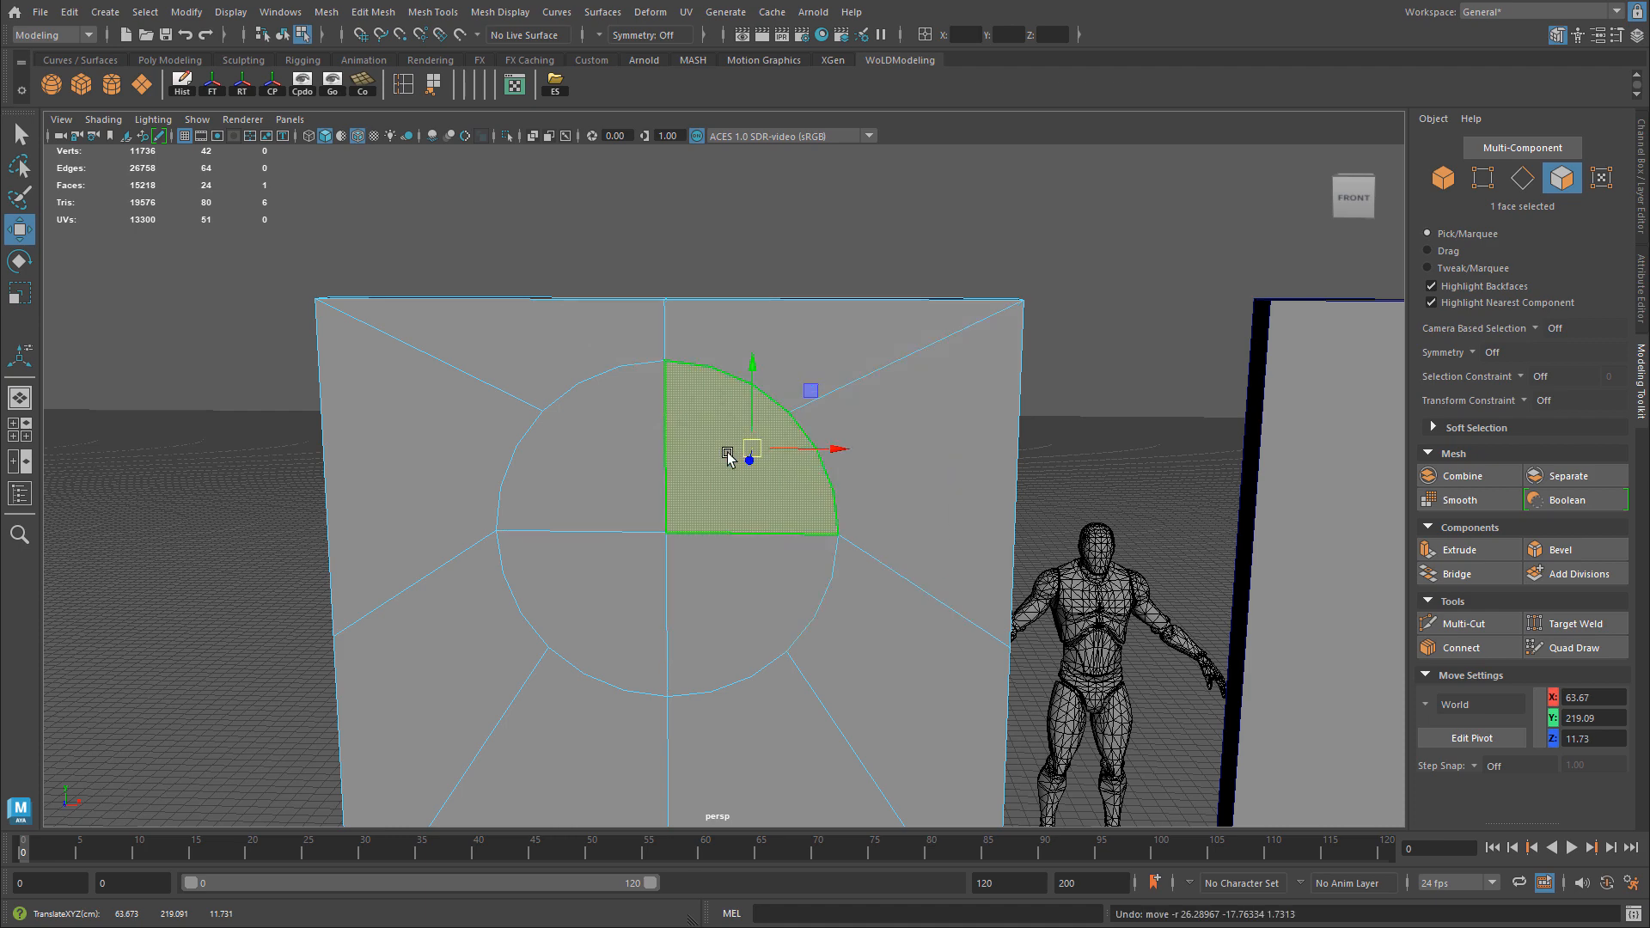
Cut an edge with Multi-Cut from the rim vertex just above the circle's right end to the middle vertex of the wall's right edge.
left_click(1461, 624)
left_click(833, 489)
right_click_drag(836, 490, 957, 487, "alt")
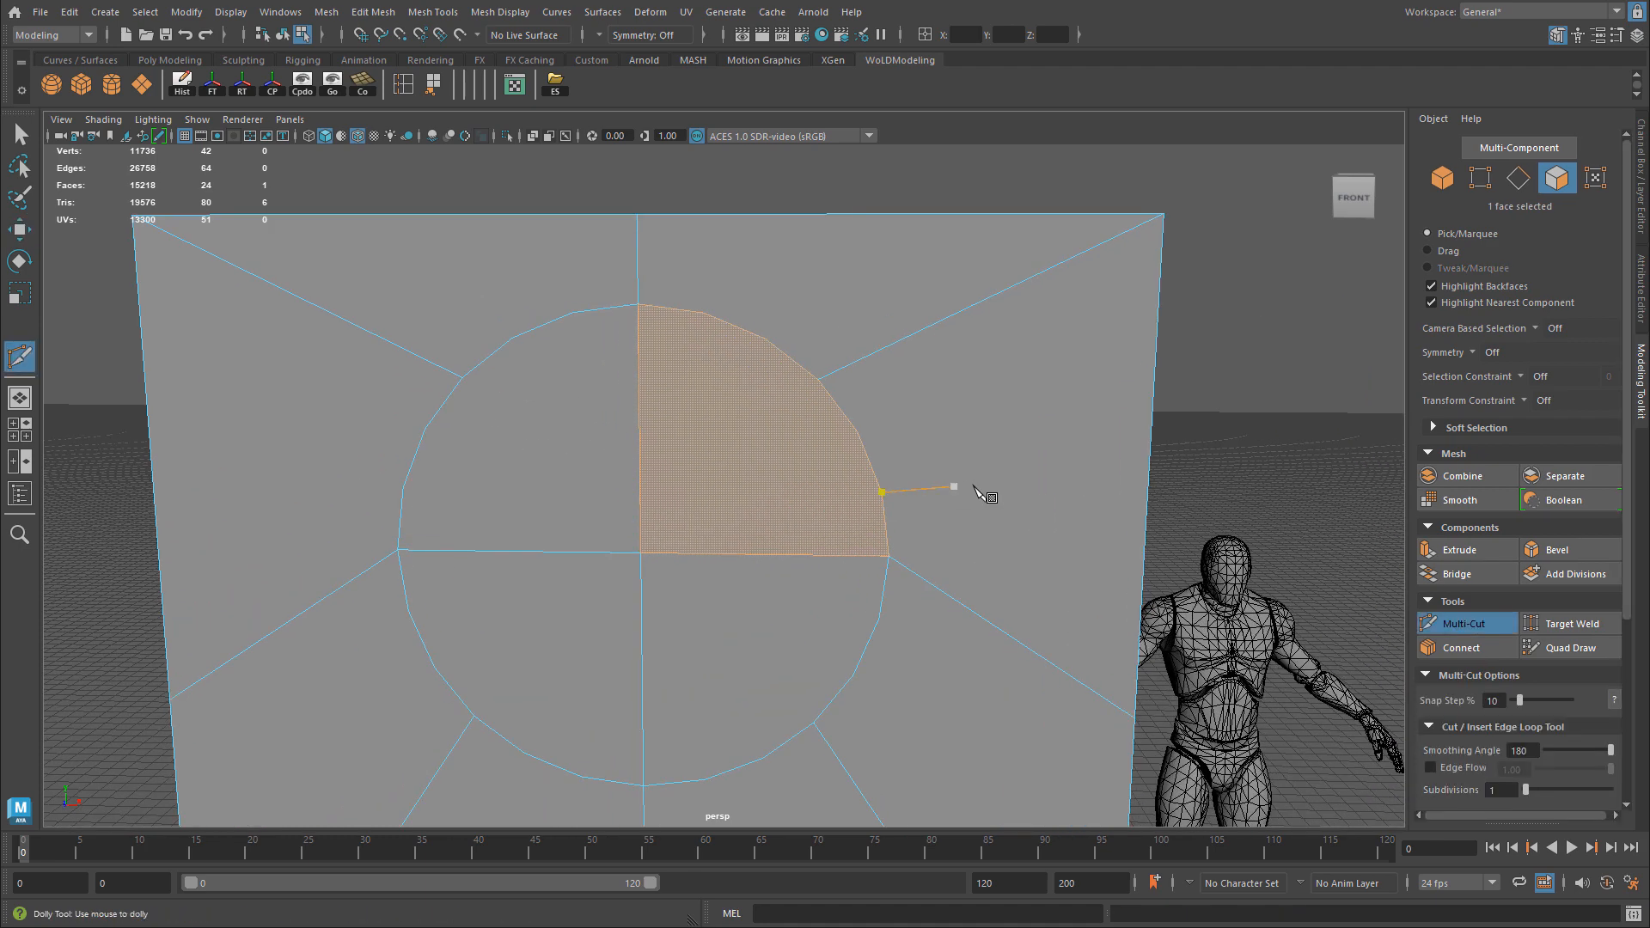
left_click_drag(958, 488, 891, 522, "alt")
left_click(1133, 757)
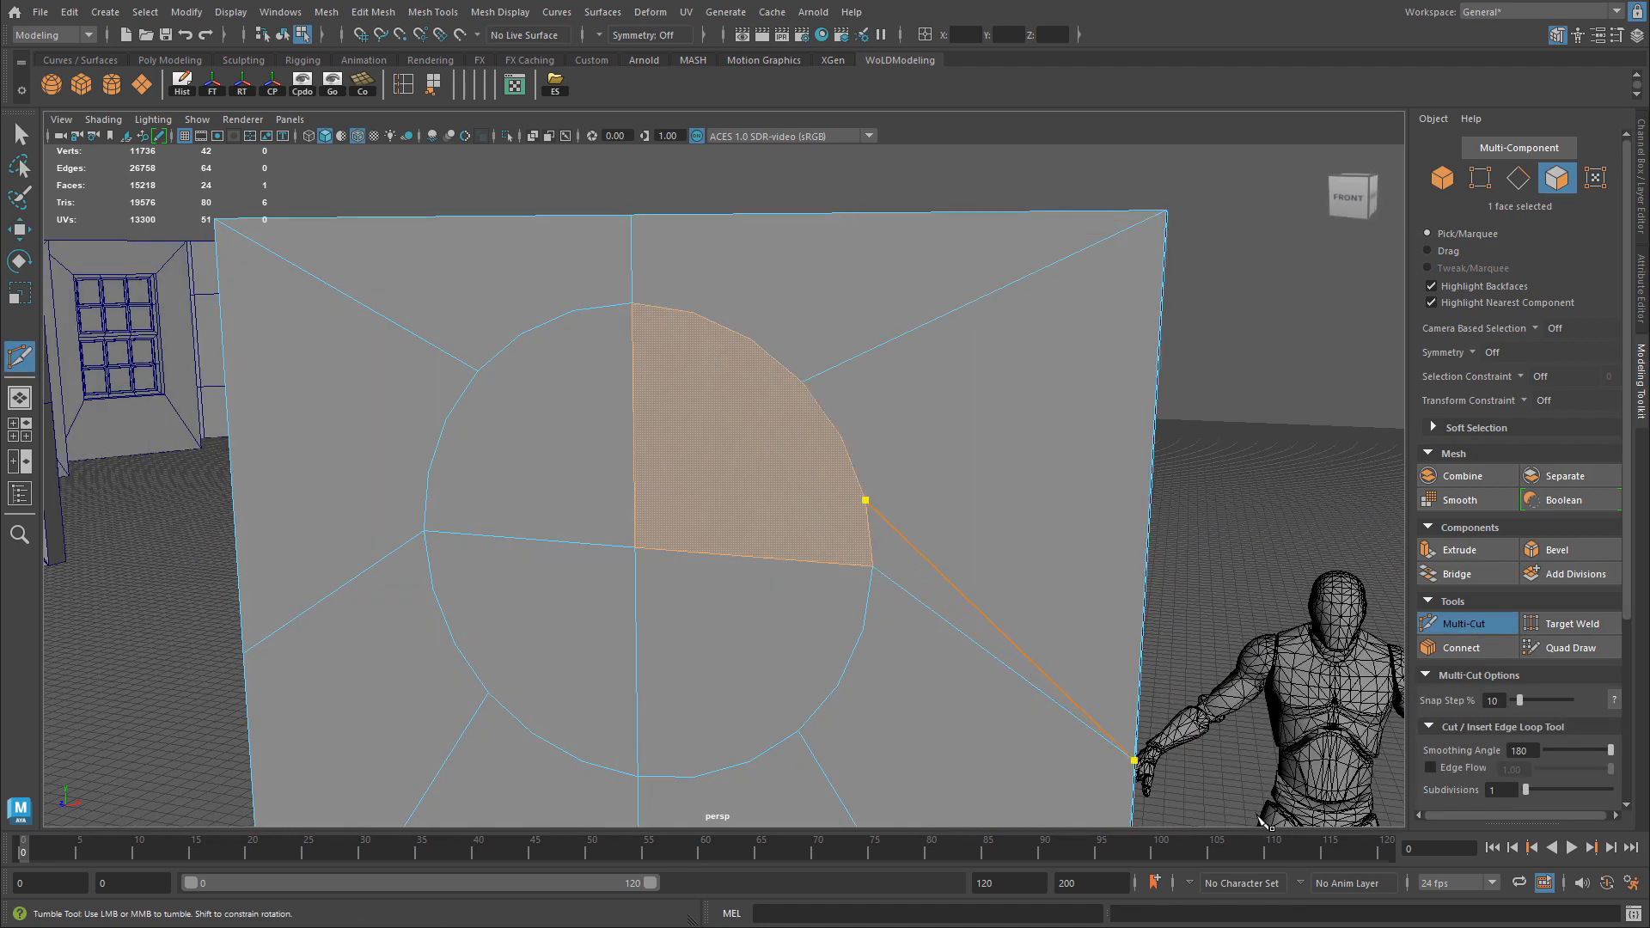
key("Return")
Cut edges from the two unconnected rim vertices beside the upper-right diagonal to the wall's upper-right corner.
left_click(841, 437)
left_click(1164, 213)
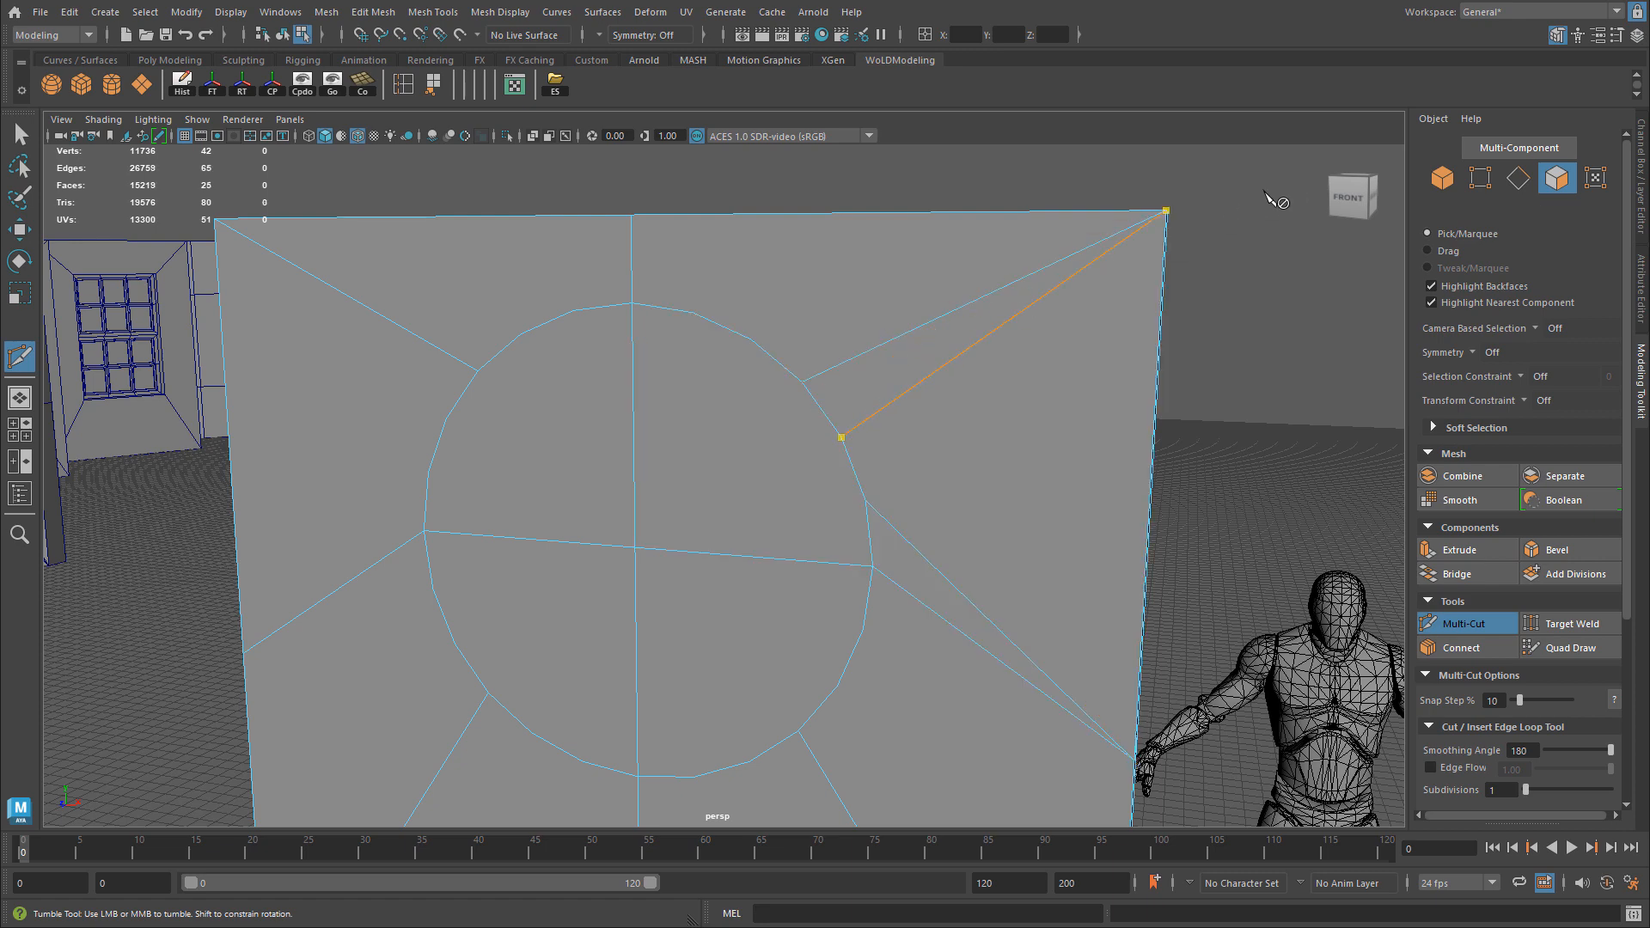
key("Return")
left_click_drag(975, 214, 1171, 232)
right_click(1171, 244)
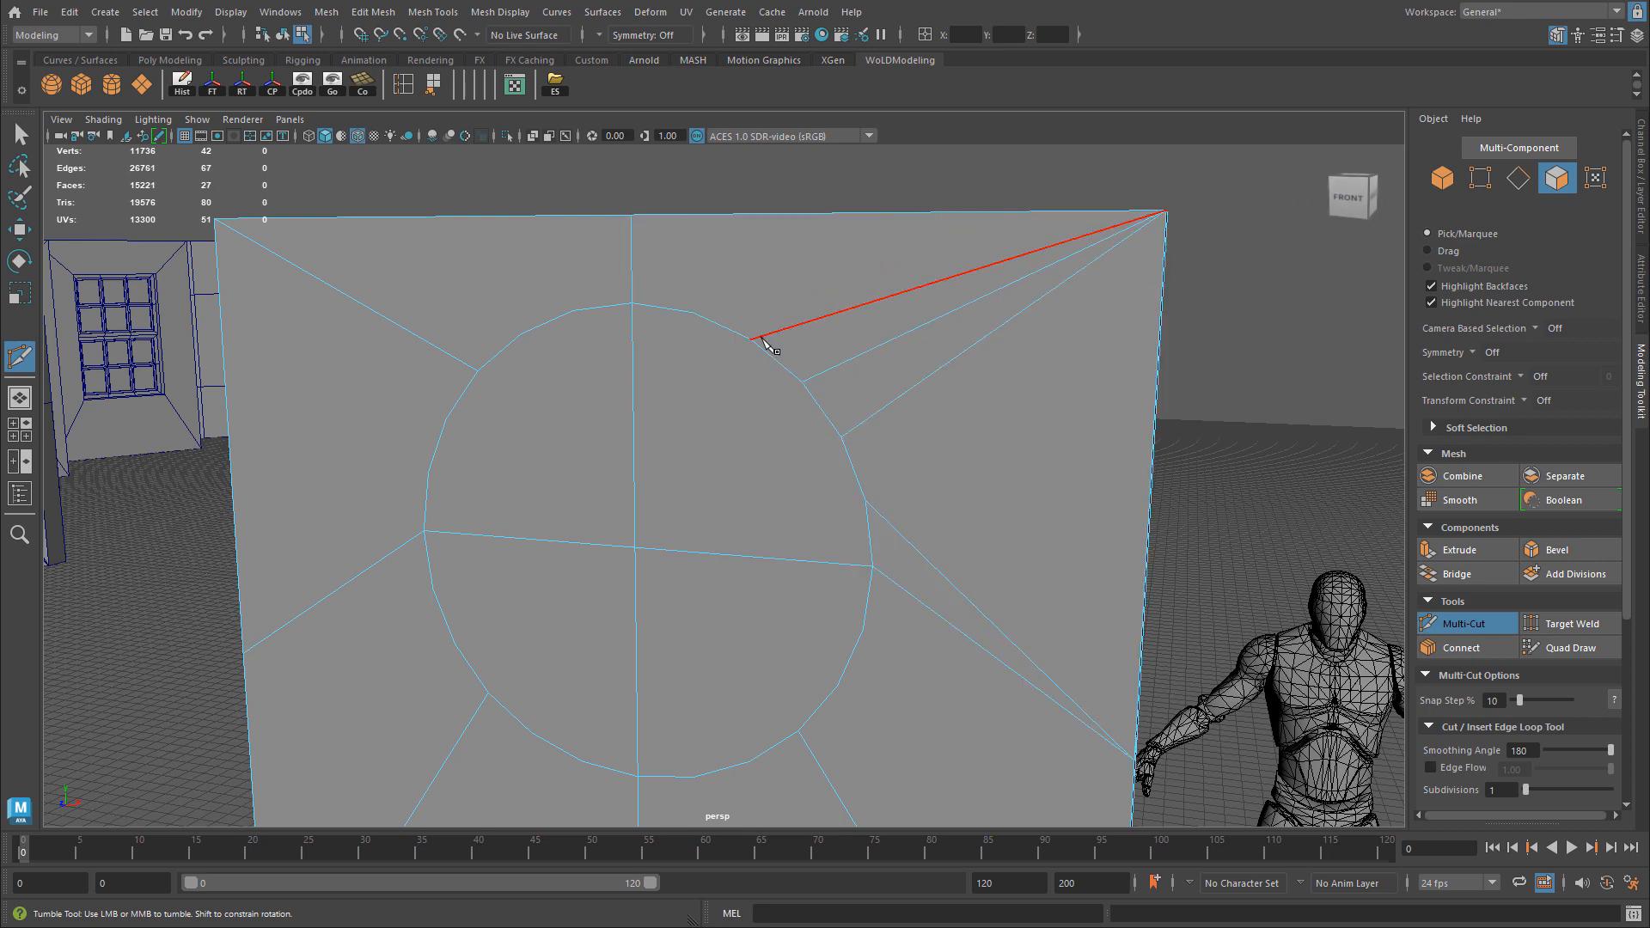
Connect the rim vertices flanking the circle's top to the wall's top-middle vertex, and the next one on the left to the upper-left corner.
left_click_drag(718, 324, 698, 311)
left_click_drag(722, 213, 629, 216)
right_click(626, 225)
left_click_drag(468, 217, 210, 220)
right_click(211, 225)
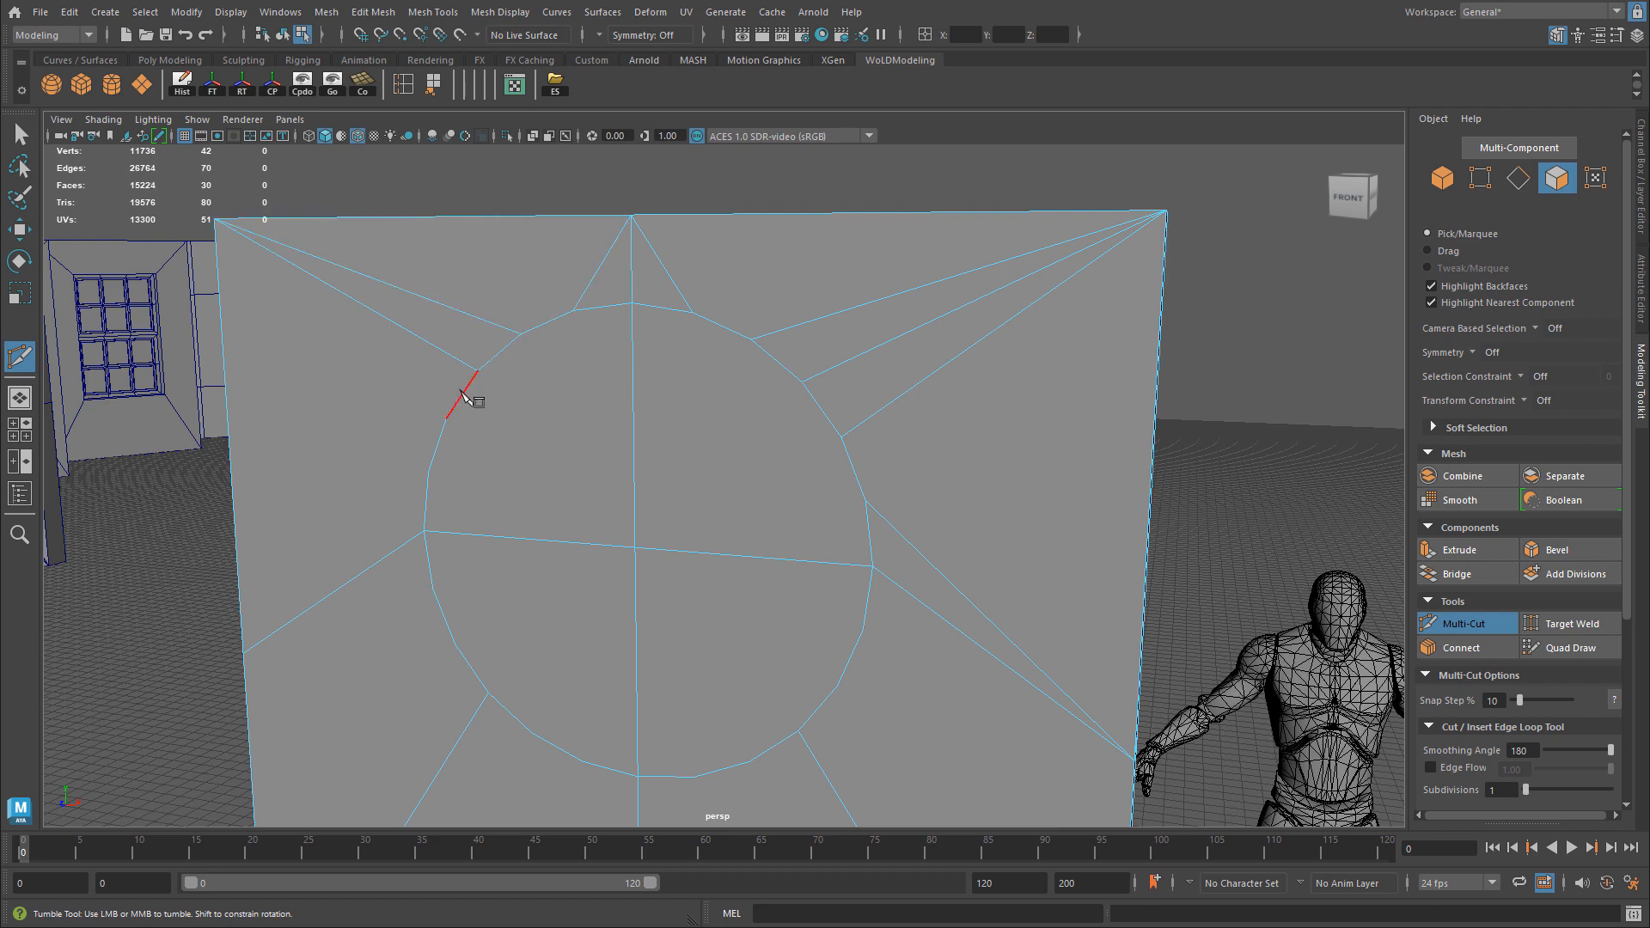
Cut edges from the remaining two upper-left rim vertices to the wall's upper-left corner and the middle vertex of its left edge.
left_click_drag(464, 389, 446, 445)
left_click_drag(225, 361, 213, 214)
left_click_drag(438, 444, 426, 477)
left_click_drag(318, 602, 199, 673)
right_click(203, 672)
Cut two diagonal spokes from the circle's upper-left and upper-right rim vertices to its centre, dividing the half-round into four wedges.
left_click_drag(429, 562, 401, 618)
scroll(579, 575, "up", 3)
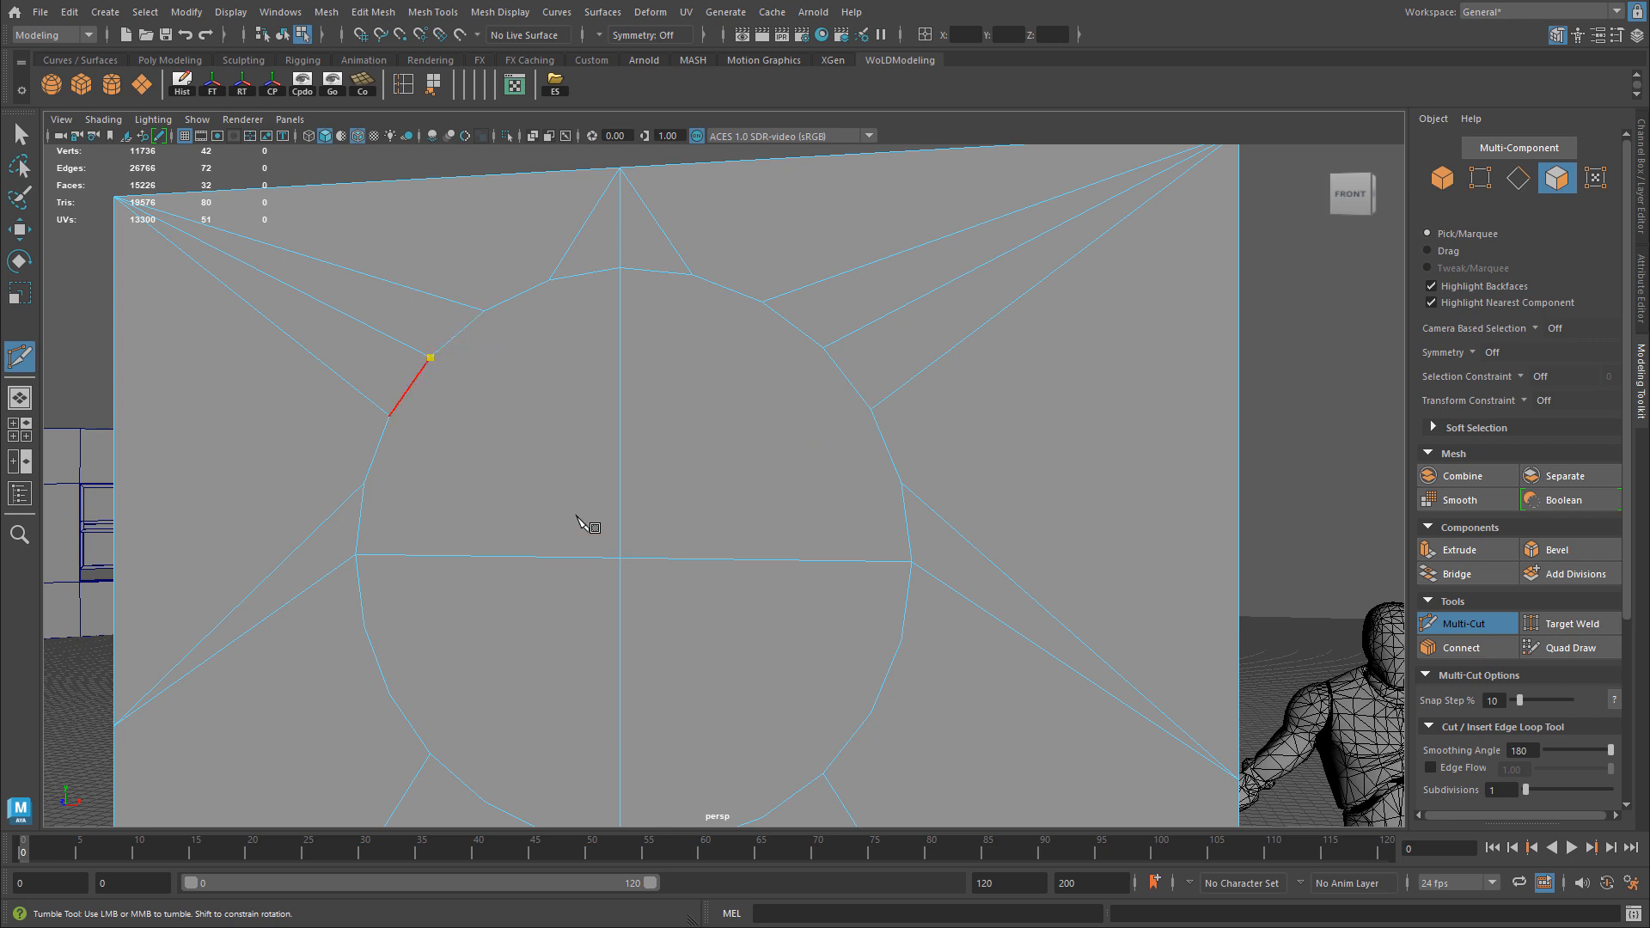
left_click(618, 558)
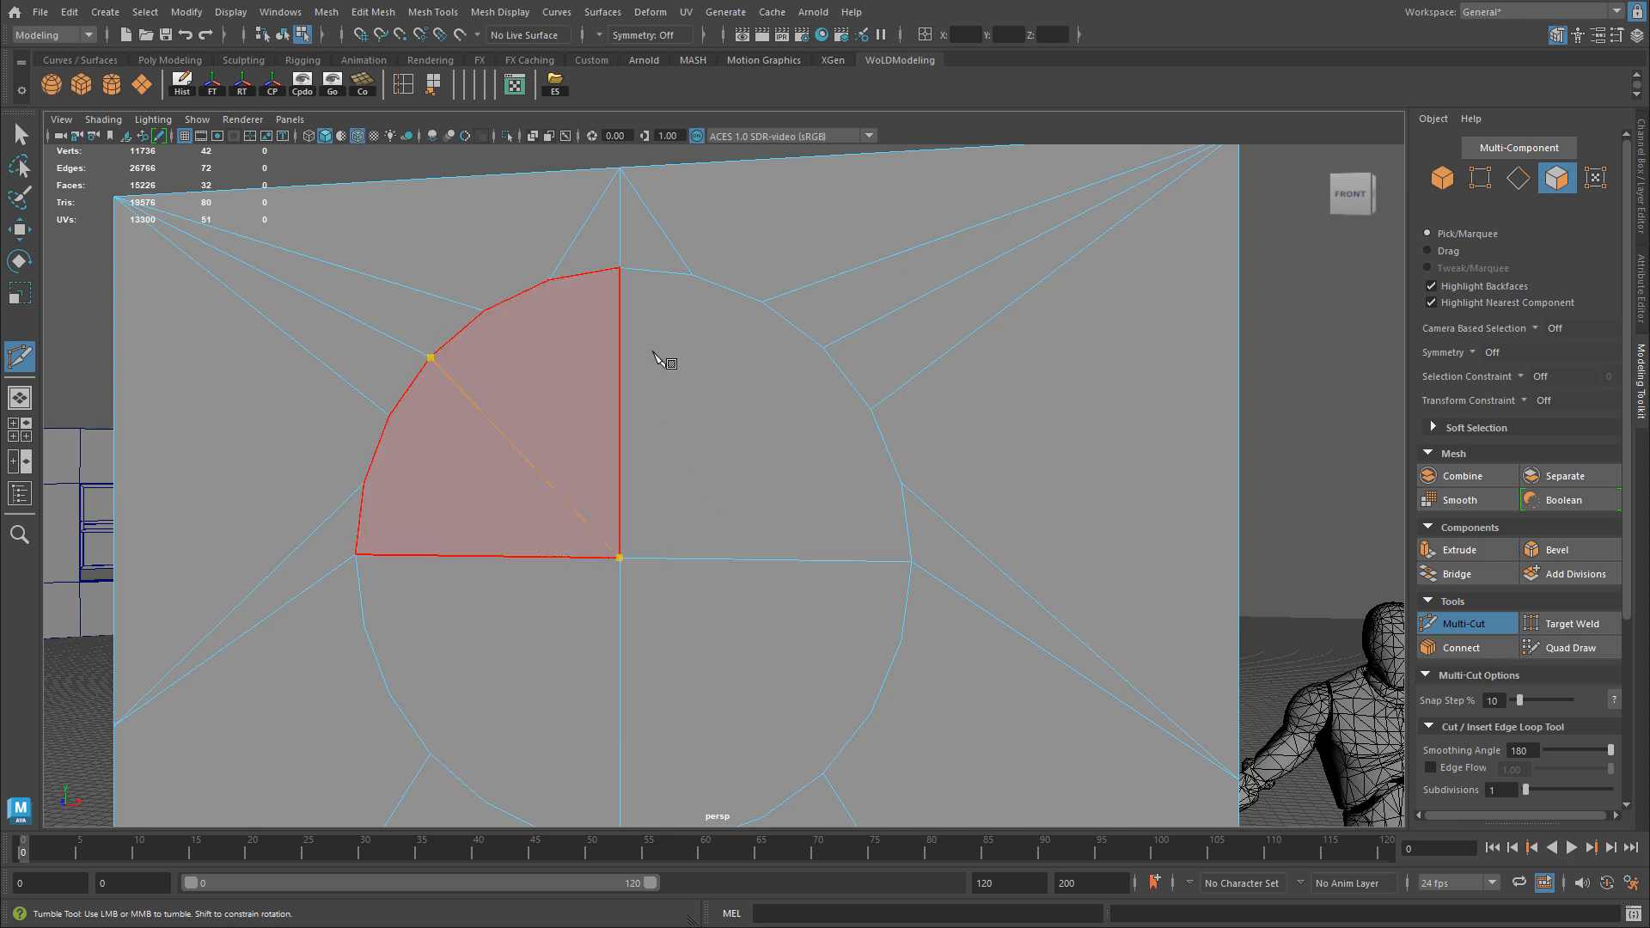
right_click(684, 520)
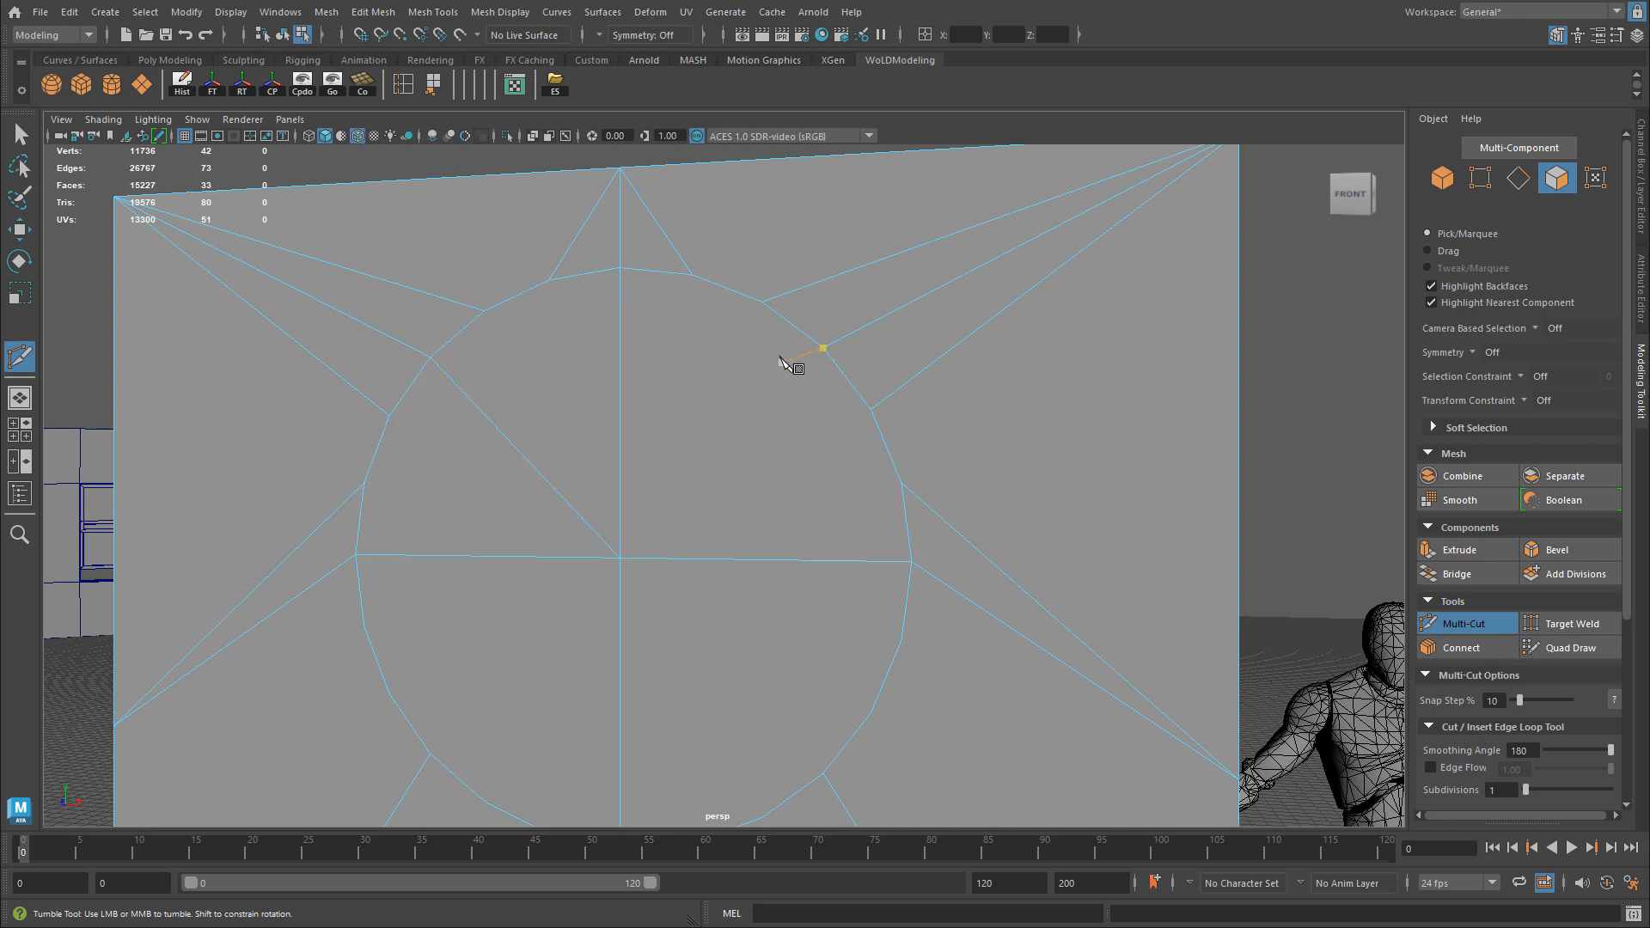
left_click(619, 558)
right_click(693, 488)
key("w")
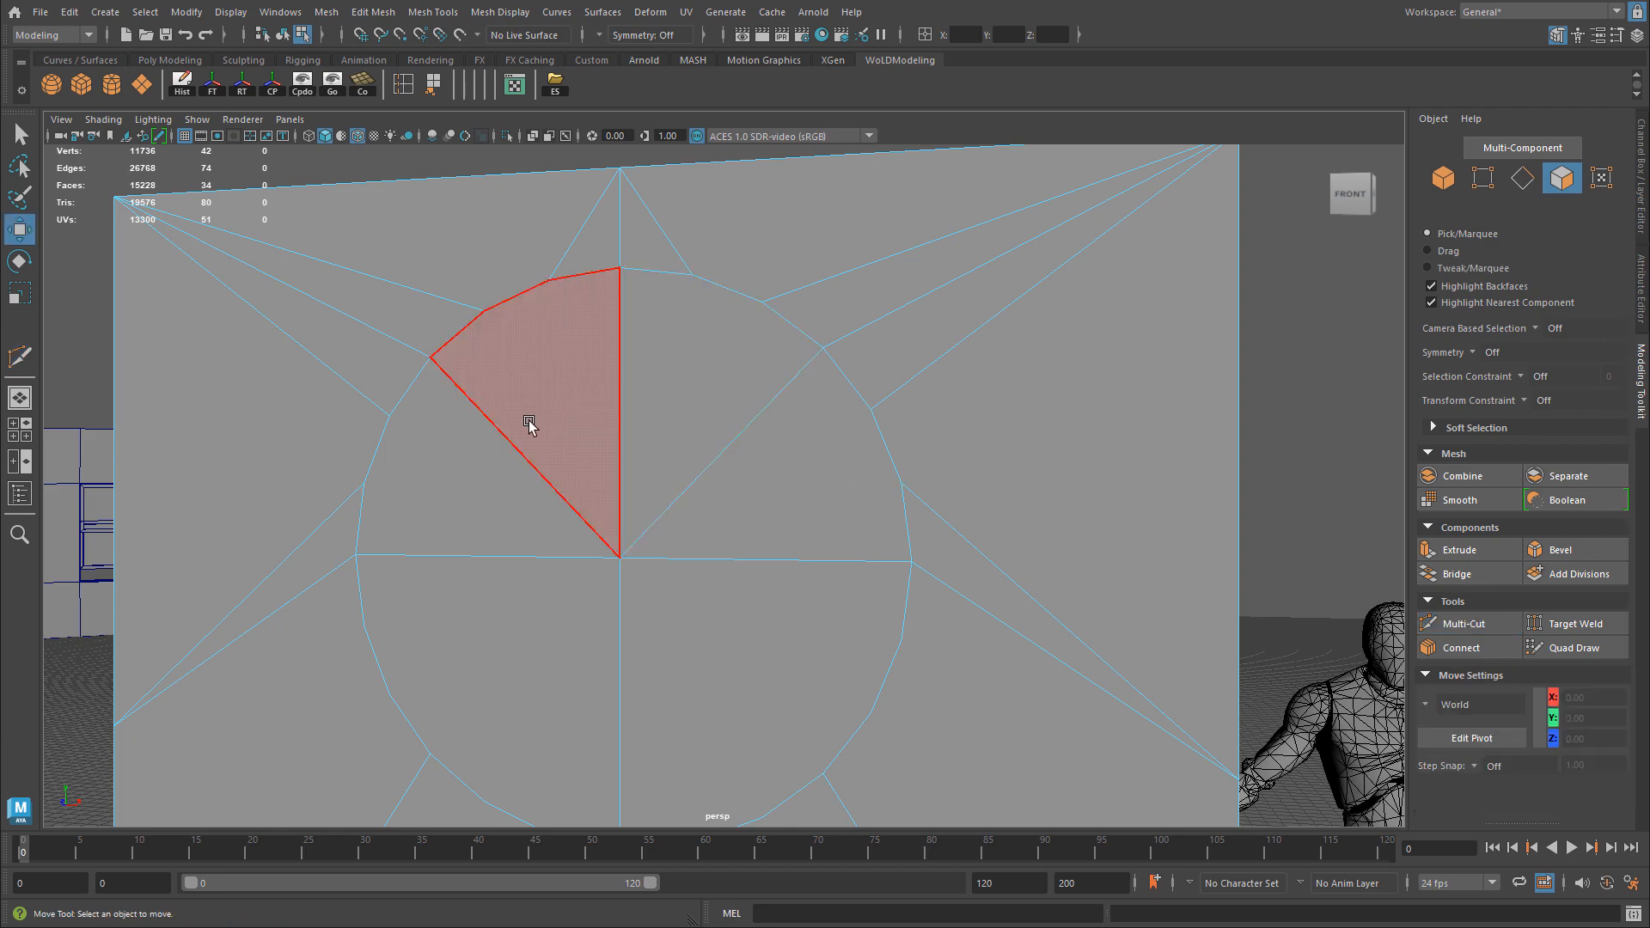
Extrude the four wedge faces of the half-round together with a thickness of -10.
left_click(472, 467)
mouse_move(671, 350)
left_mouse_down("shift")
mouse_move(817, 479)
mouse_move(754, 501)
left_mouse_up("shift")
key("ctrl+e")
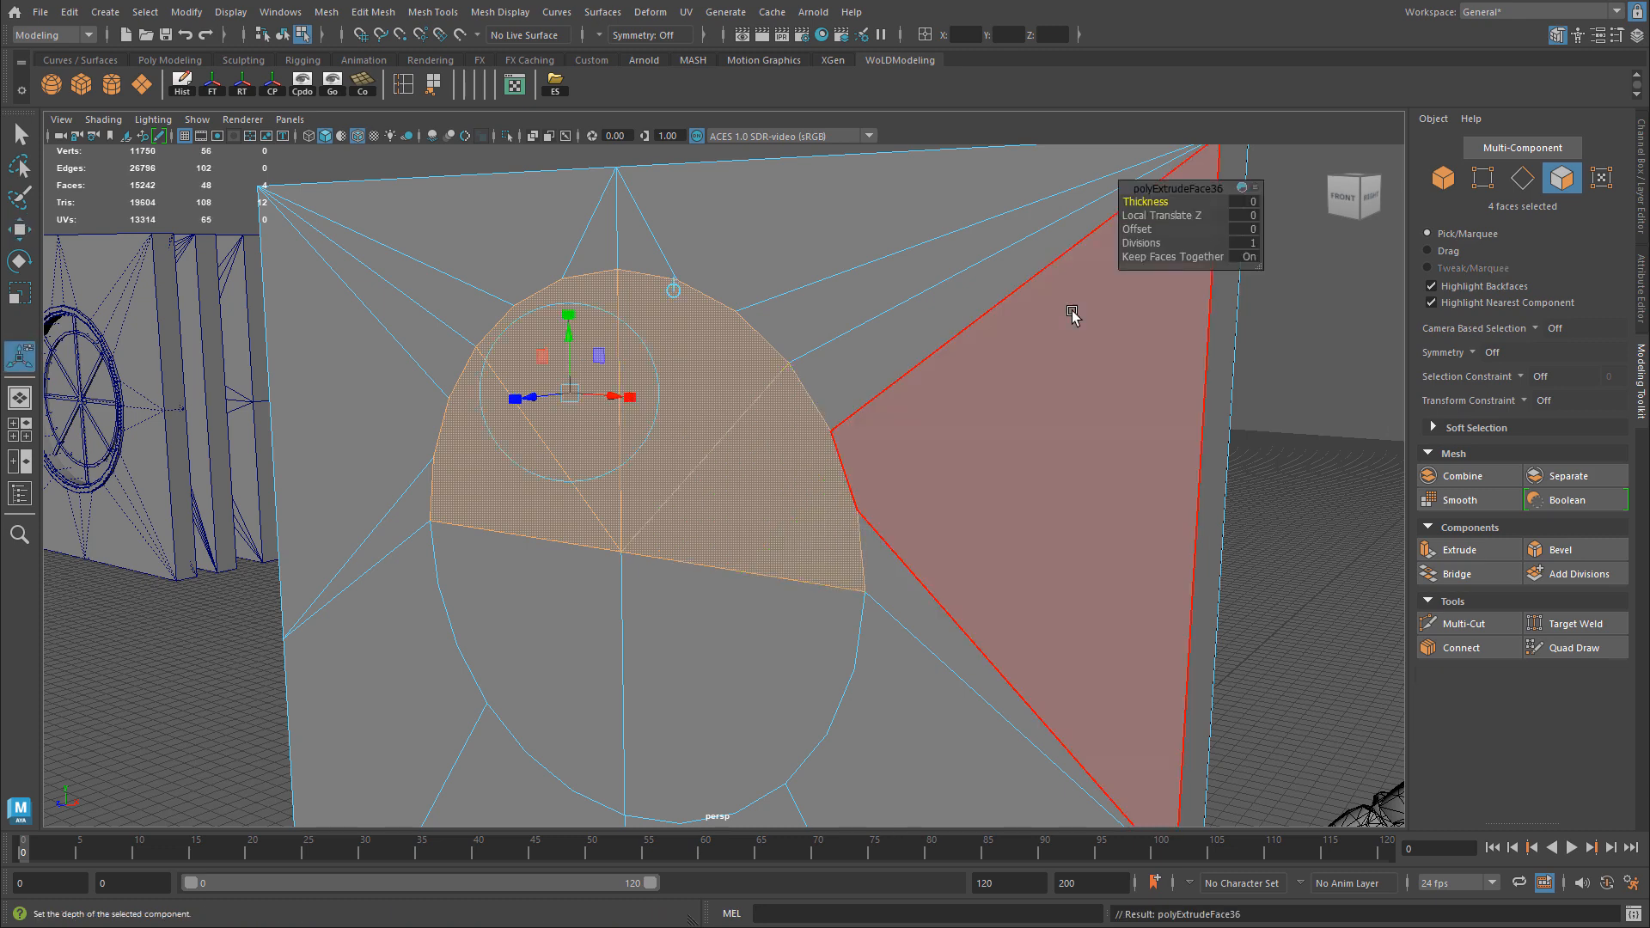
left_click(1146, 201)
middle_click_drag(1146, 201, 1038, 228)
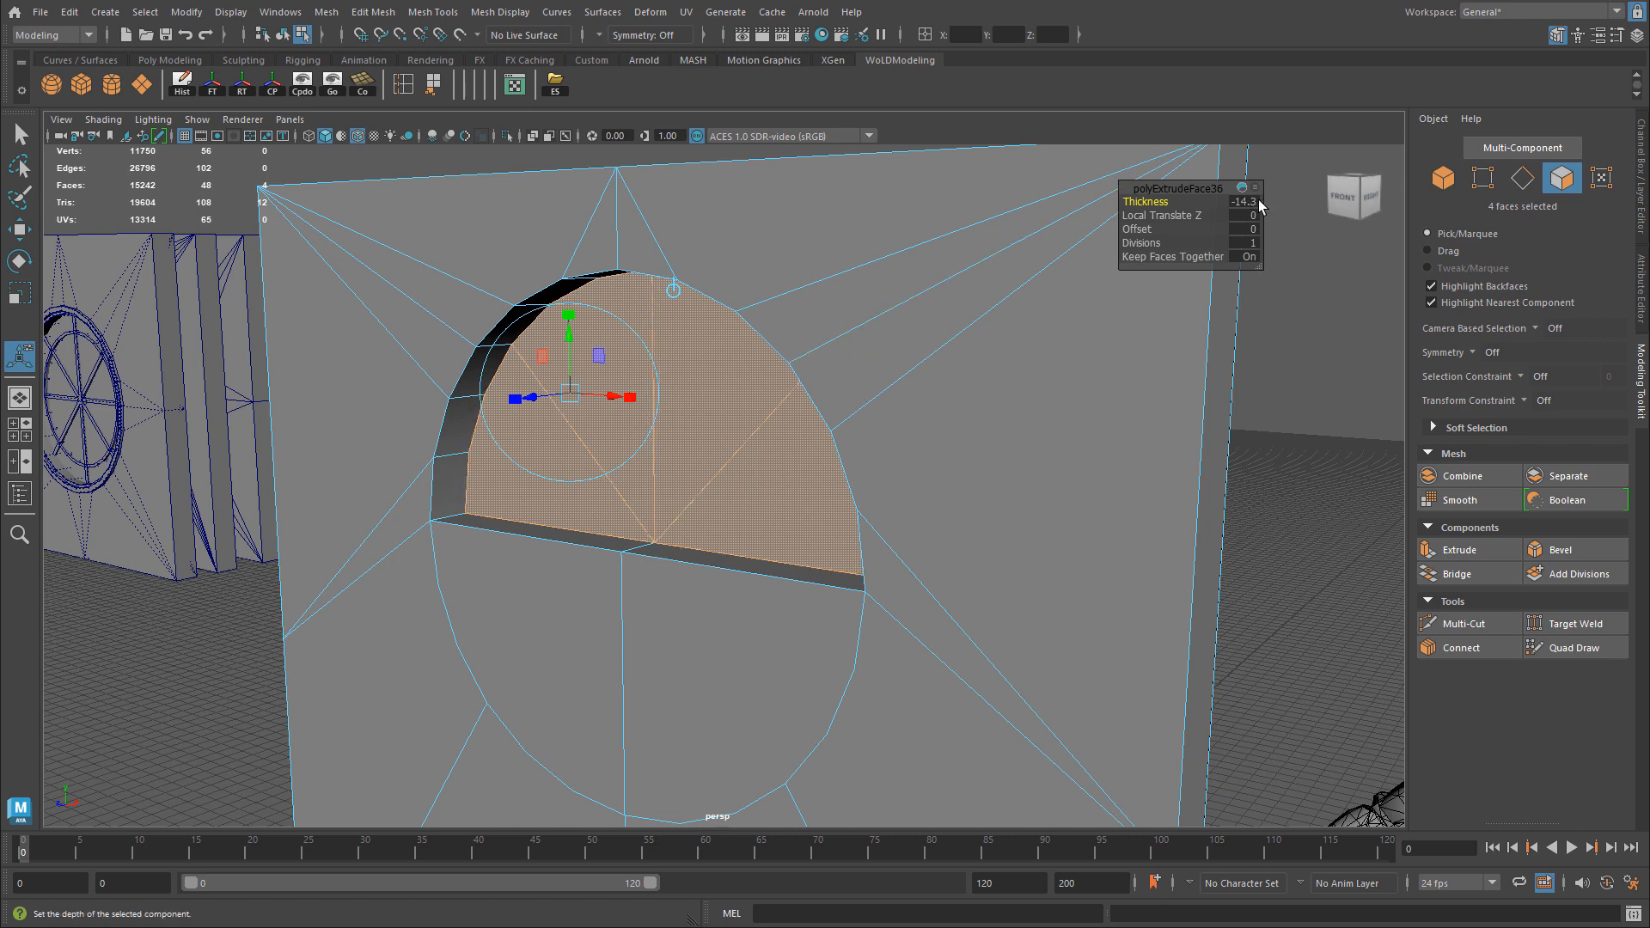
left_click(1246, 201)
key("Return")
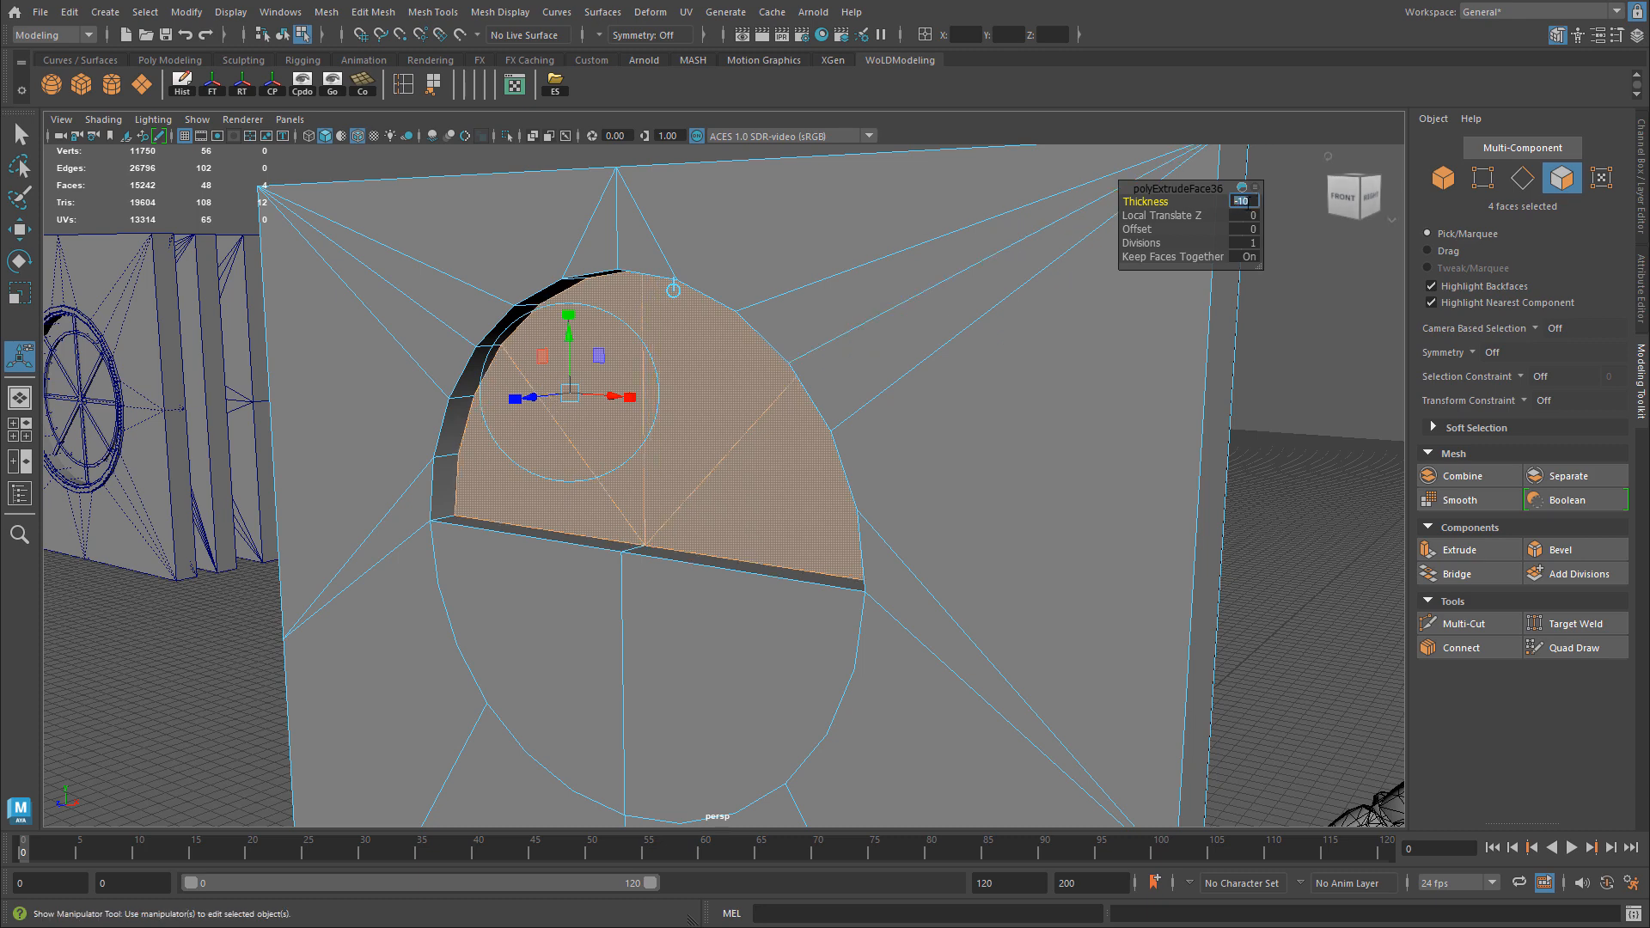
Extrude the four wedge faces individually, with Keep Faces Together off and an offset of 2.5, to form the window bars.
left_click_drag(791, 438, 853, 424, "alt")
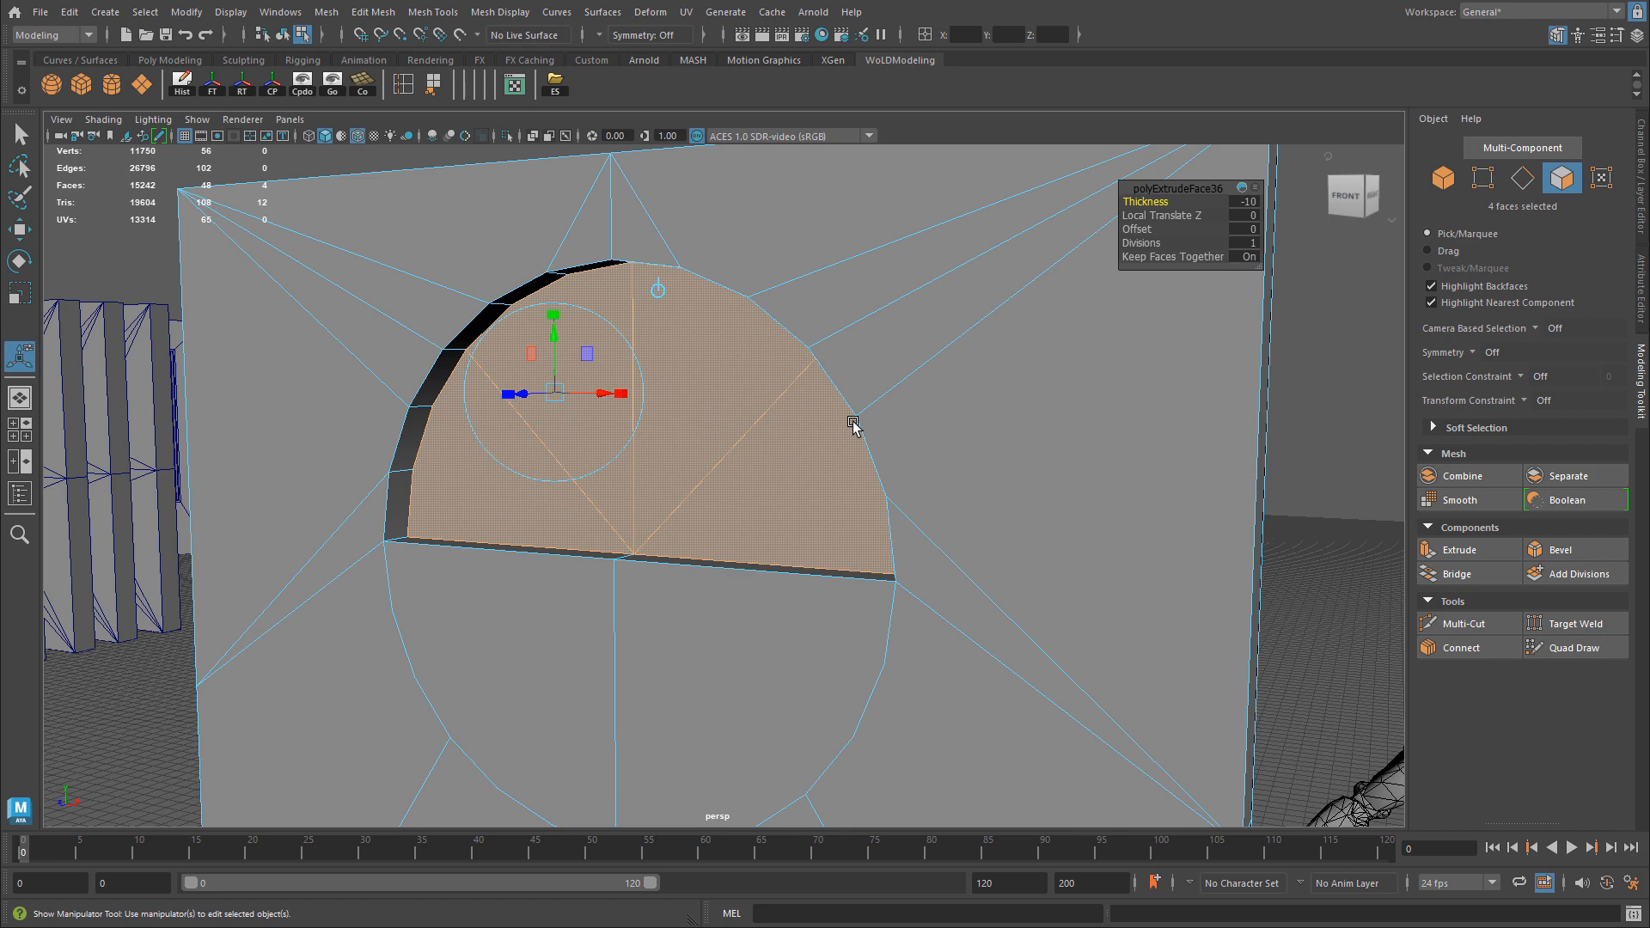
key("ctrl+e")
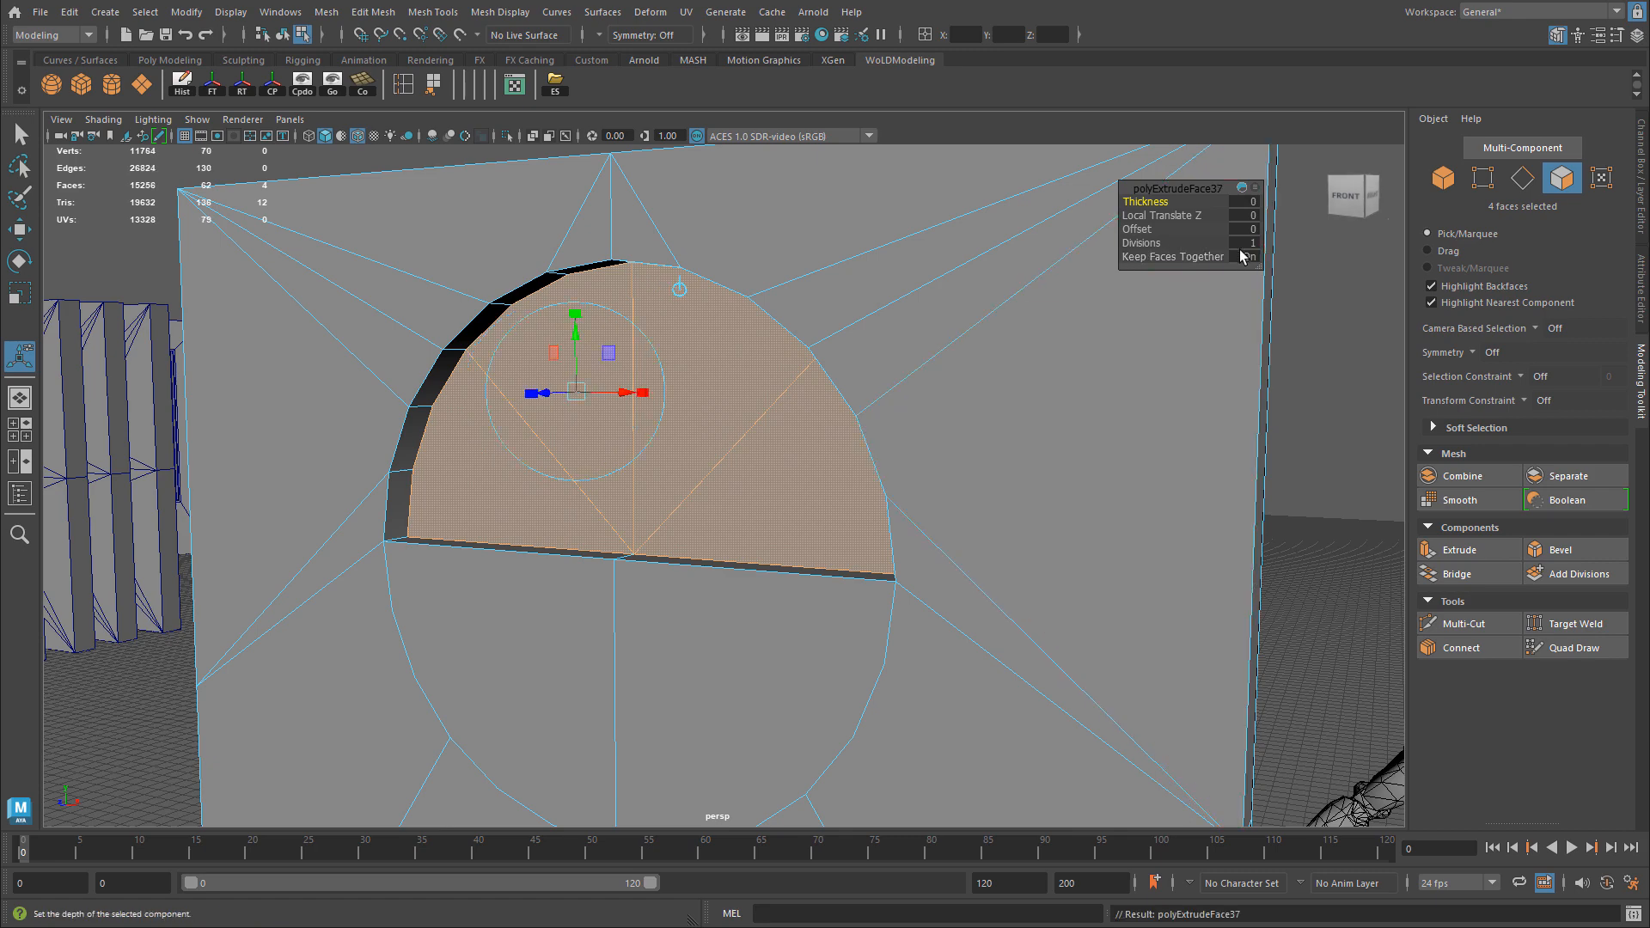
left_click(1248, 257)
scroll(802, 349, "up", 5)
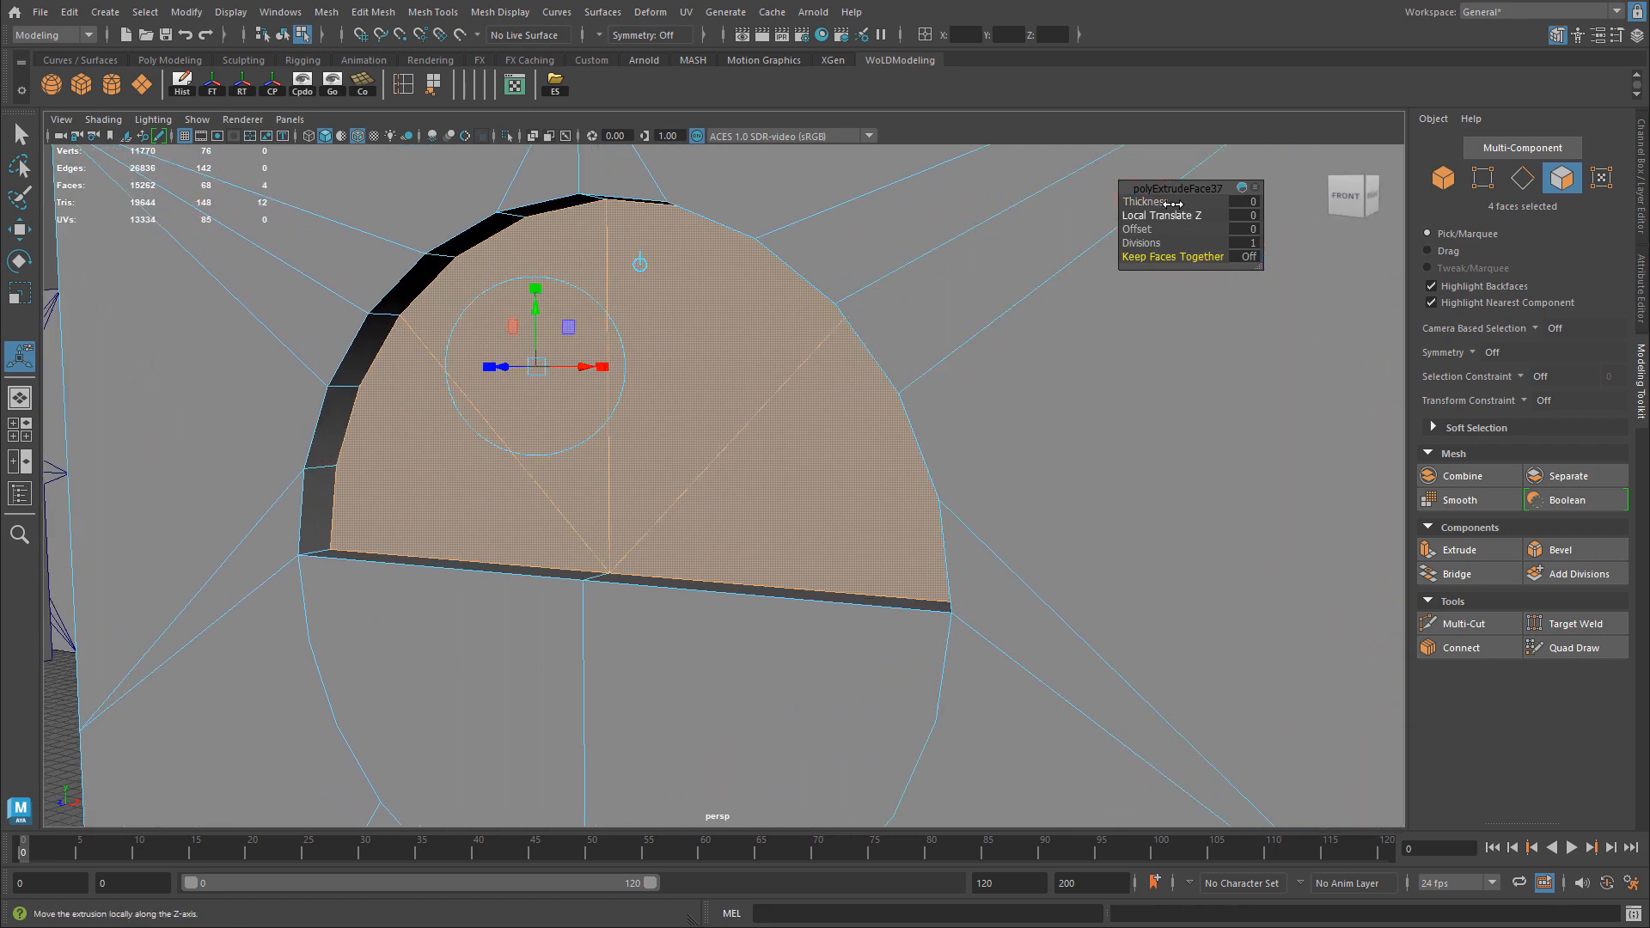
left_click_drag(1136, 229, 1174, 229)
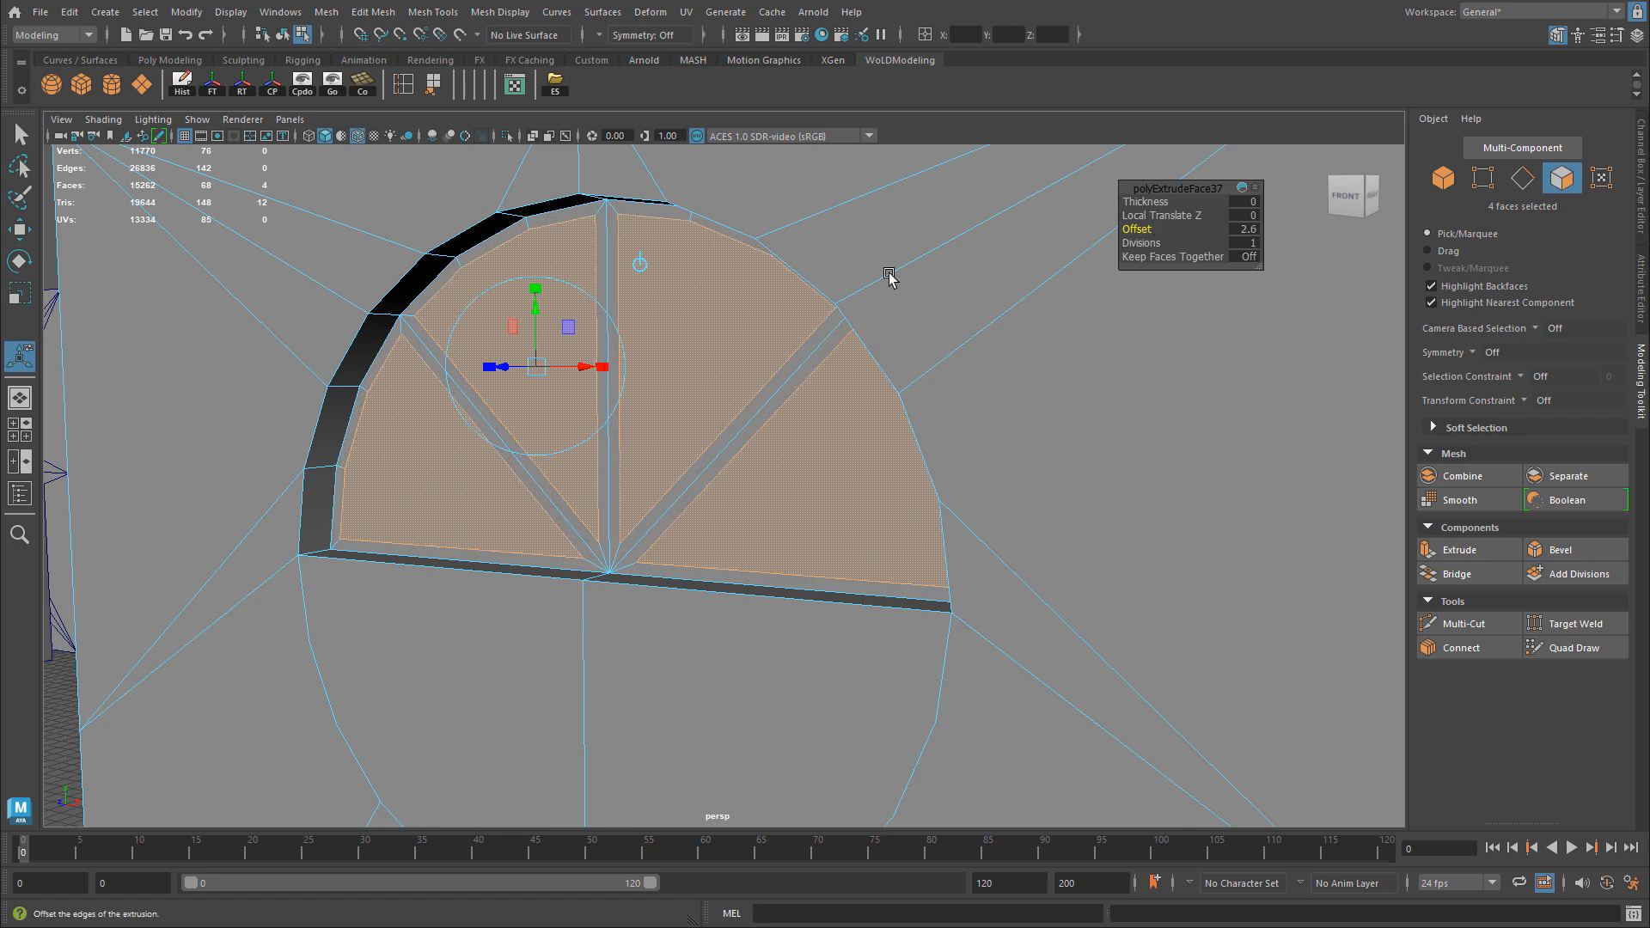
scroll(659, 331, "down", 3)
scroll(686, 338, "up", 3)
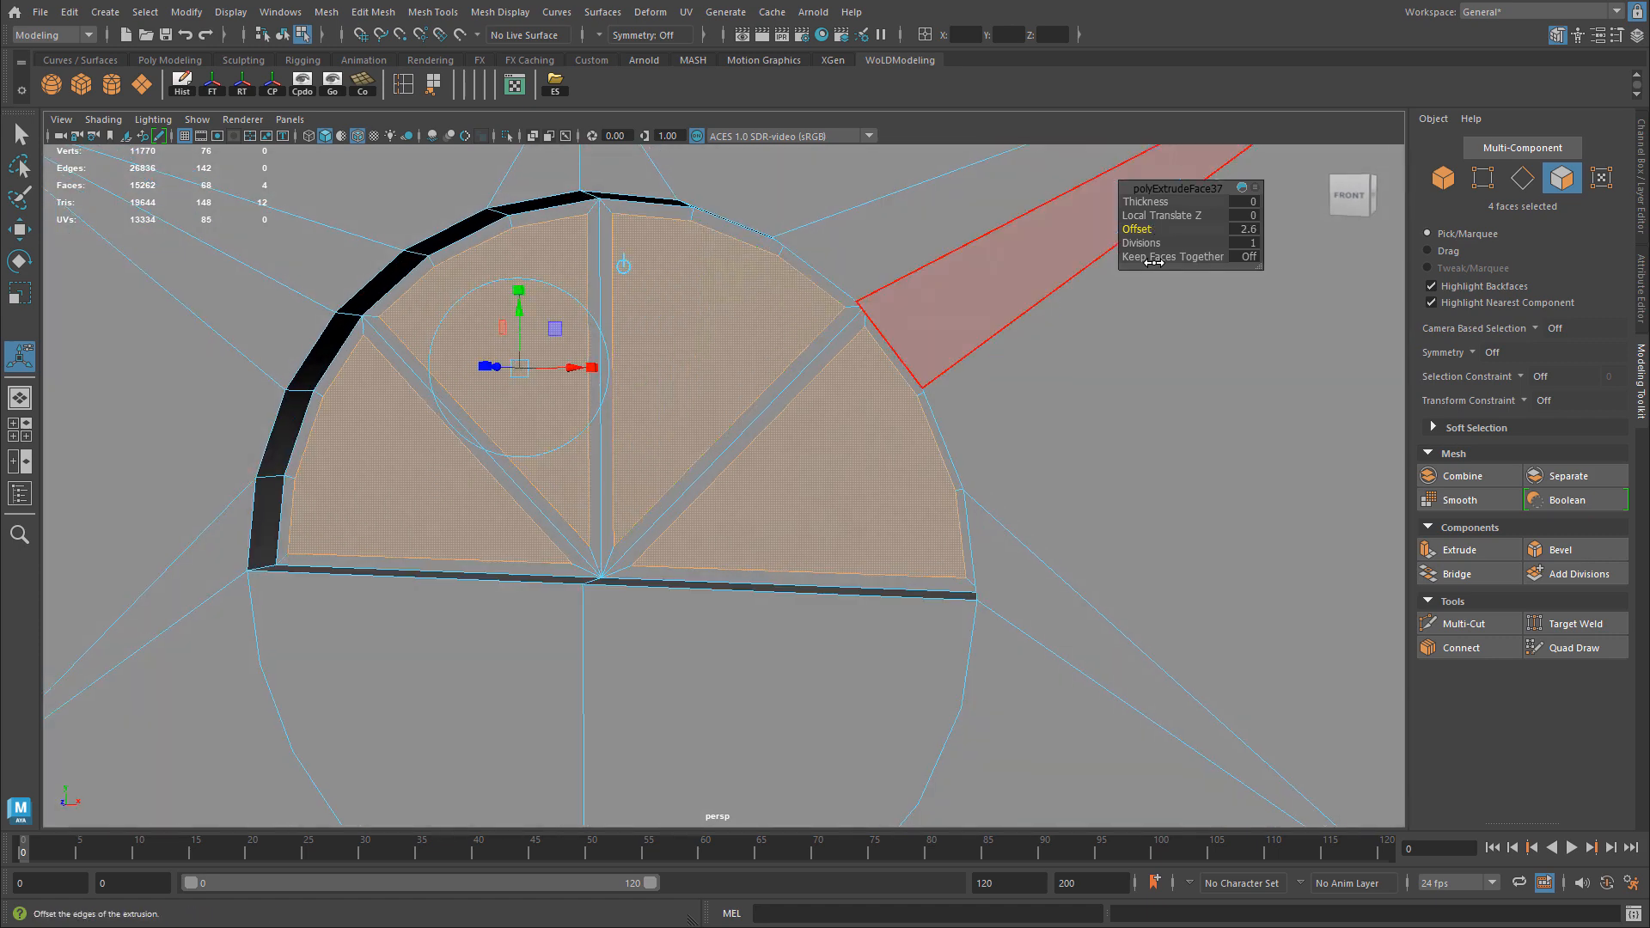
left_click(1253, 230)
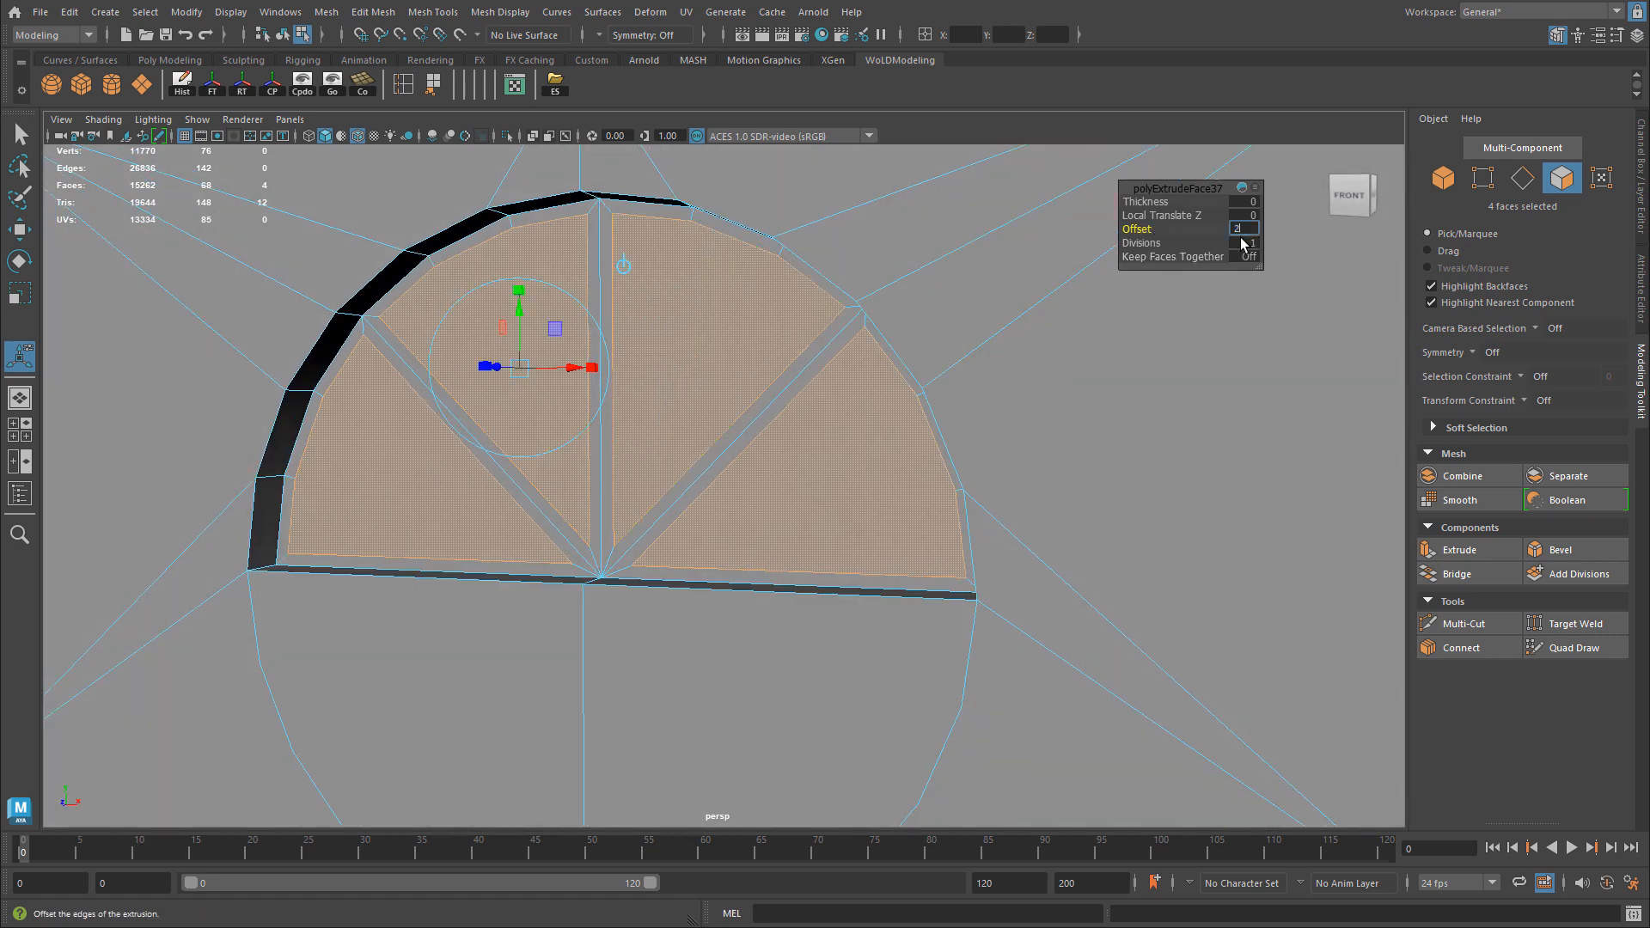
left_click_drag(629, 334, 664, 341, "alt")
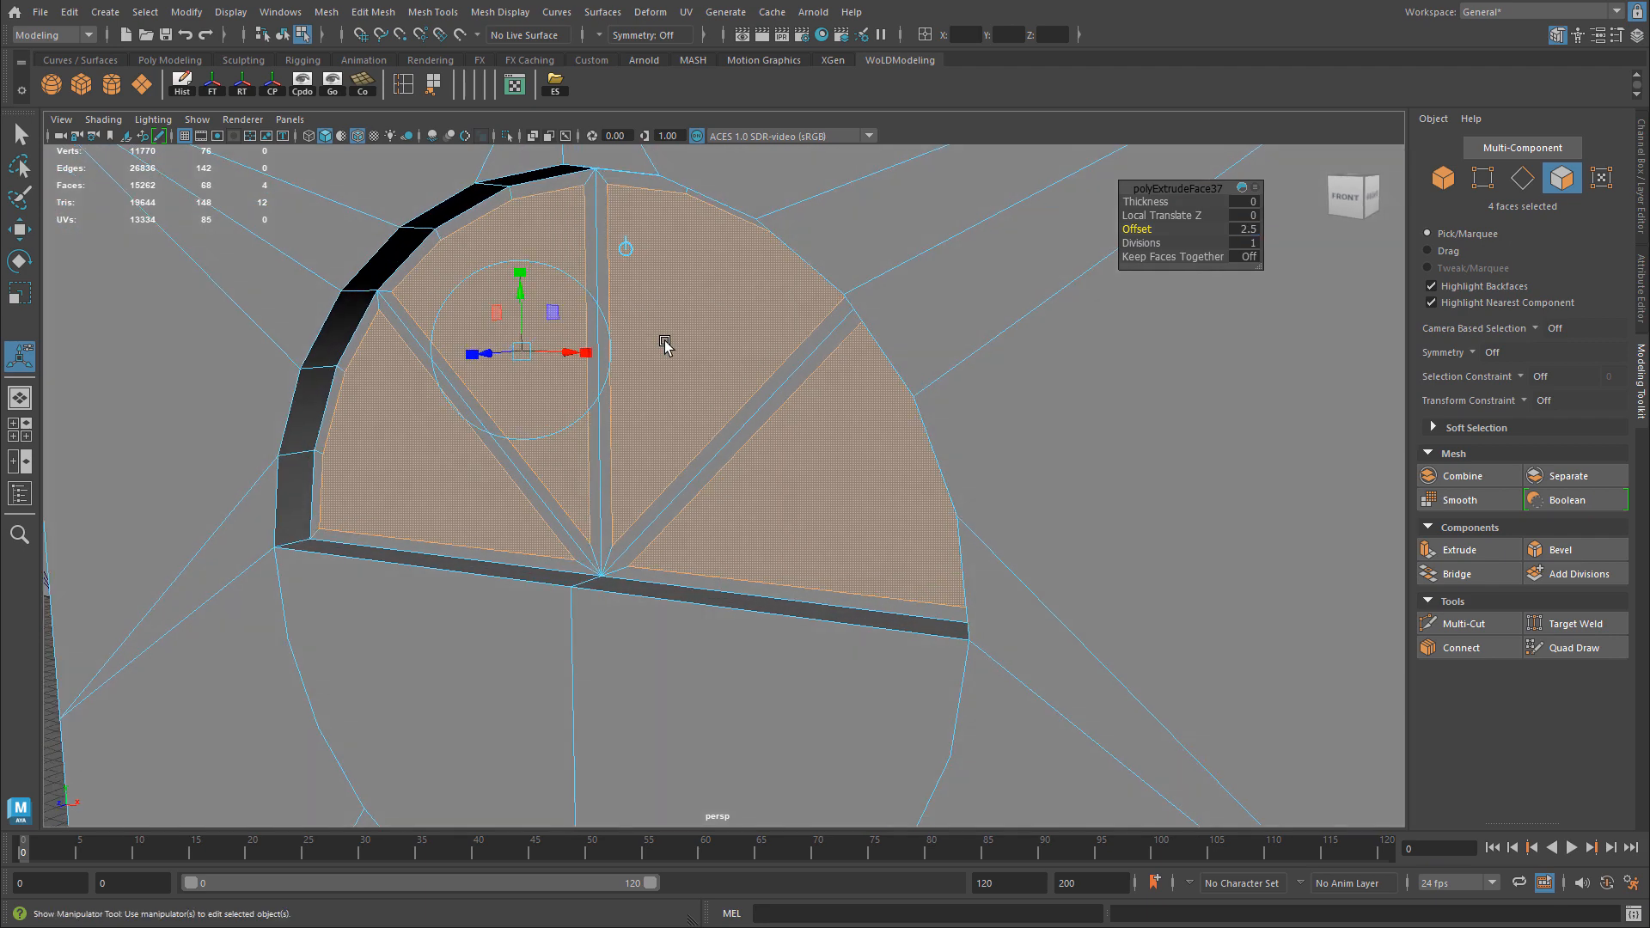
Extrude the four inset pane faces with a thickness of -2.5 and return to object mode.
key("ctrl+e")
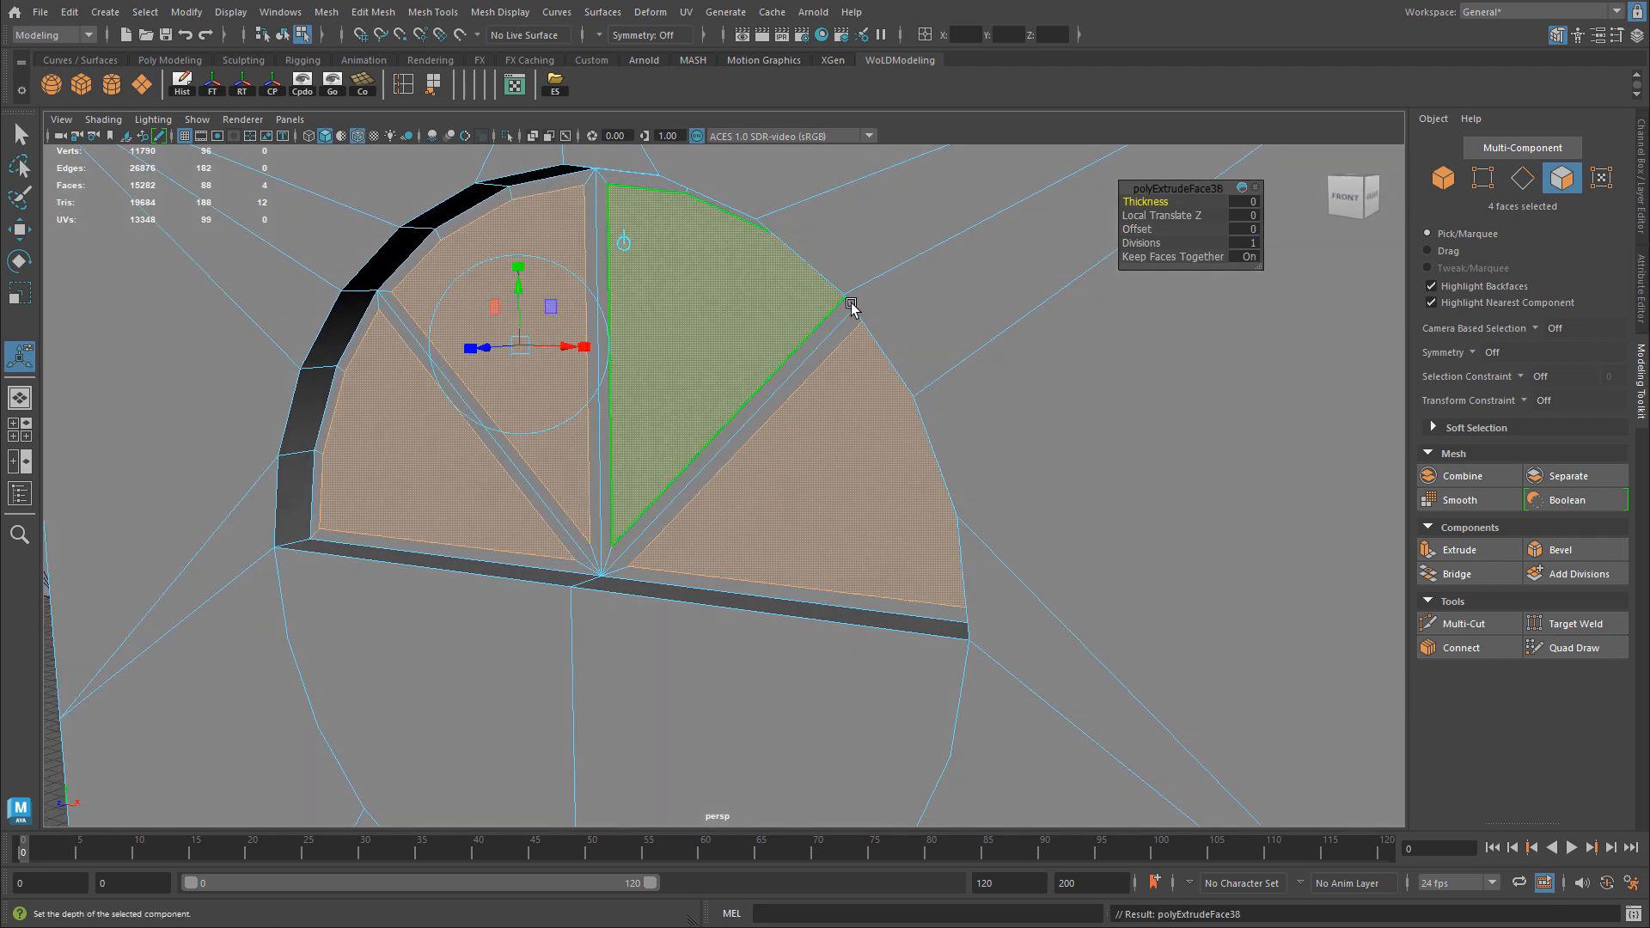
left_click(1248, 203)
type("-2.5")
key("Return")
right_click_drag(920, 288, 687, 337, "alt")
right_click_drag(675, 341, 747, 316)
key("q")
left_click(126, 618)
Examine the recessed half-round window and the leftover lower half of the circle on the wall panel.
left_click_drag(125, 618, 627, 589, "alt")
right_click_drag(627, 589, 550, 578, "alt")
left_click_drag(550, 578, 481, 560, "alt")
left_click(840, 626)
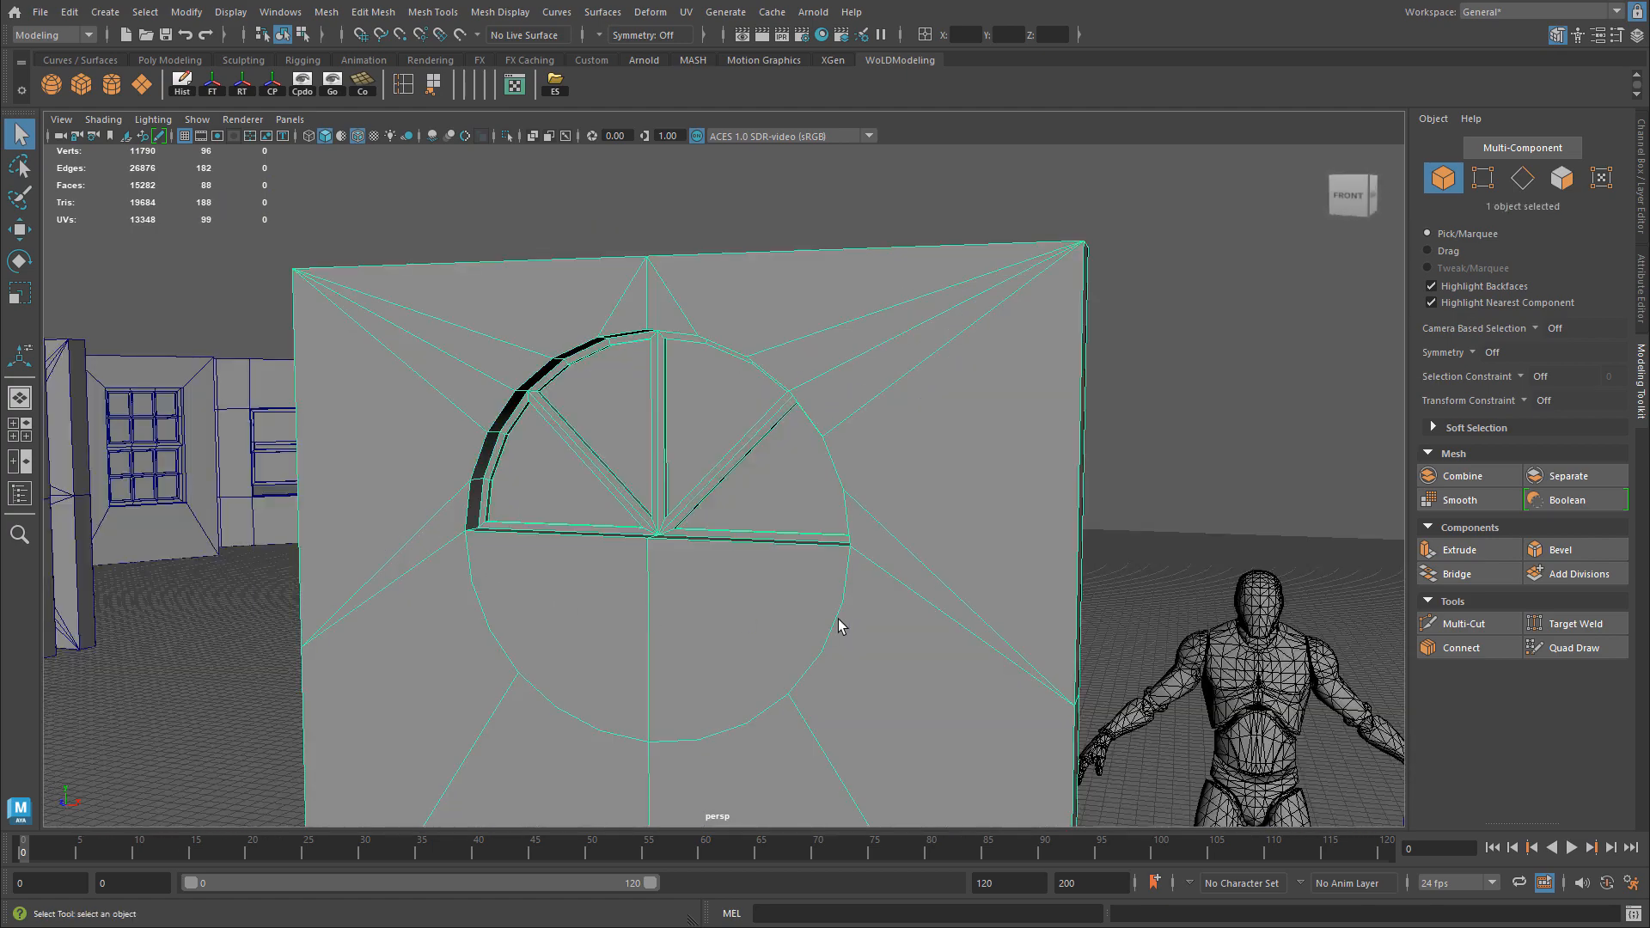
right_click_drag(839, 626, 739, 476, "alt")
middle_click_drag(739, 475, 762, 385, "alt")
left_click_drag(762, 385, 585, 545, "alt")
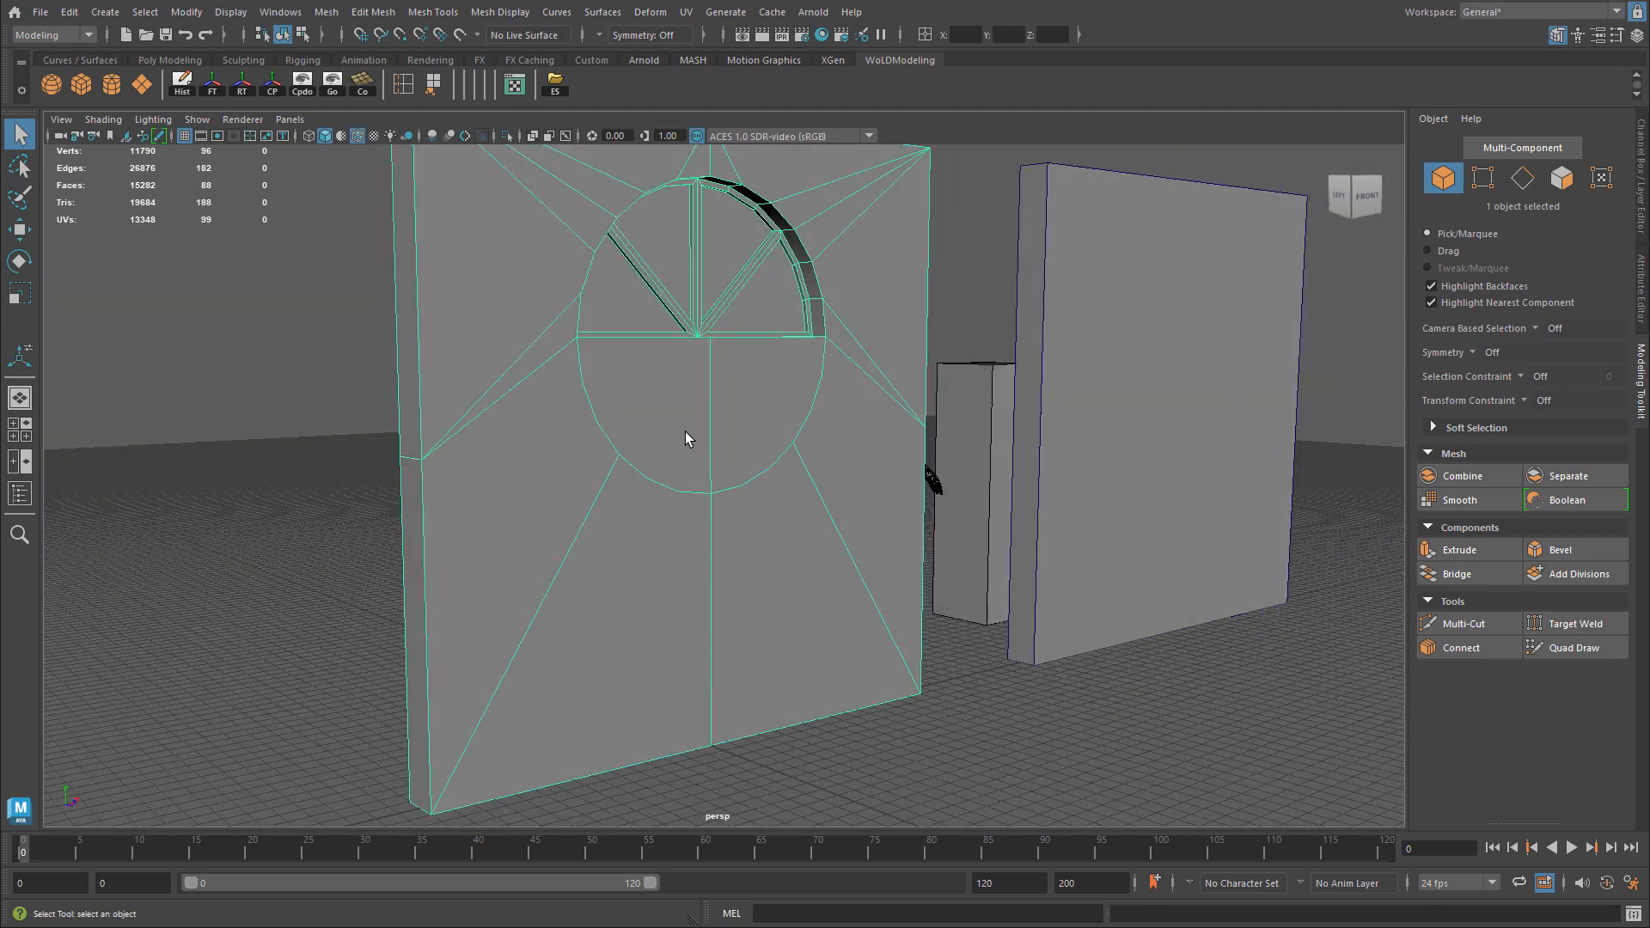
left_click_drag(689, 435, 635, 454, "alt")
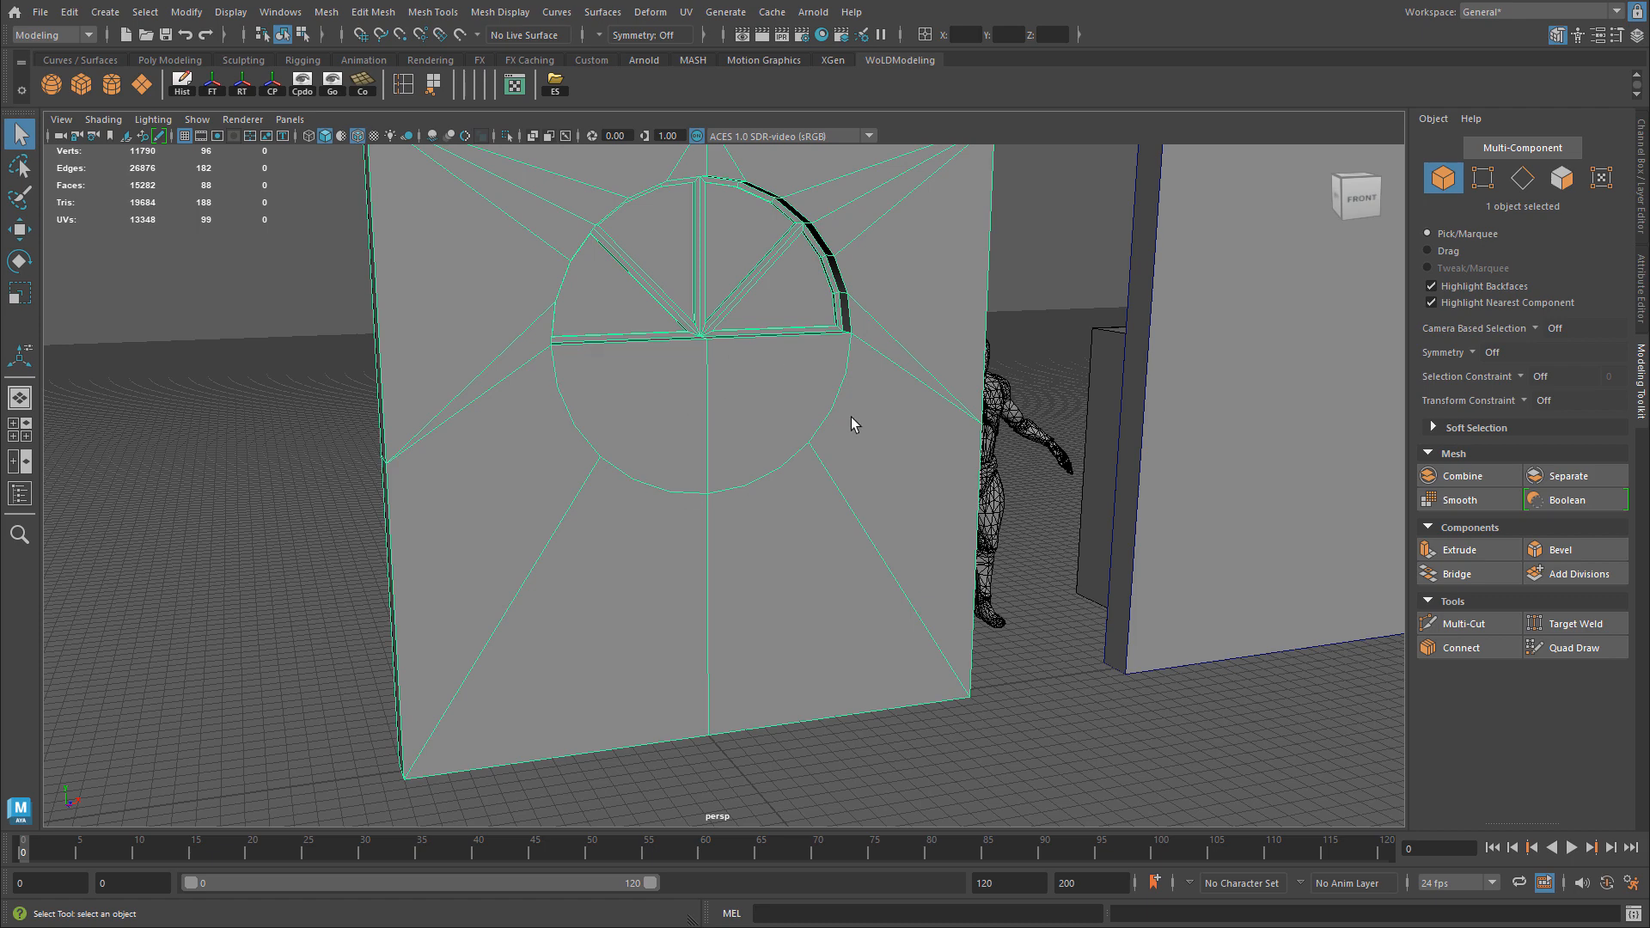
Target-weld the rim vertices of the lower half circle together and into the window's centre vertex, eliminating the lower arc.
right_click_drag(872, 397, 822, 385)
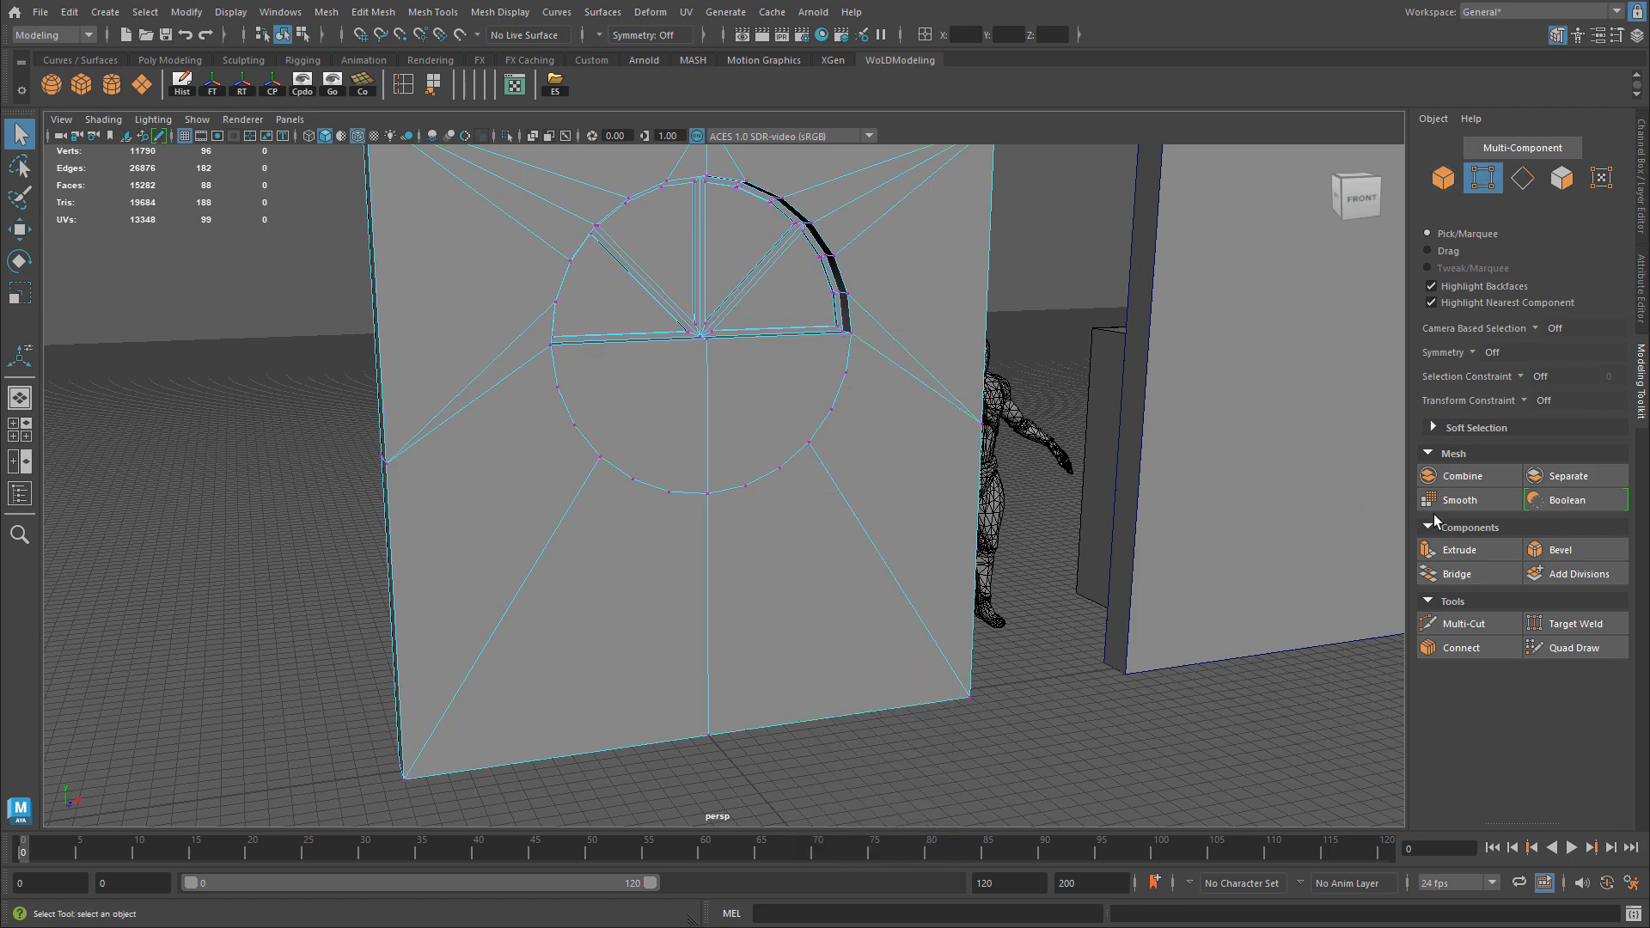
left_click(1575, 623)
right_click_drag(617, 471, 710, 488, "alt")
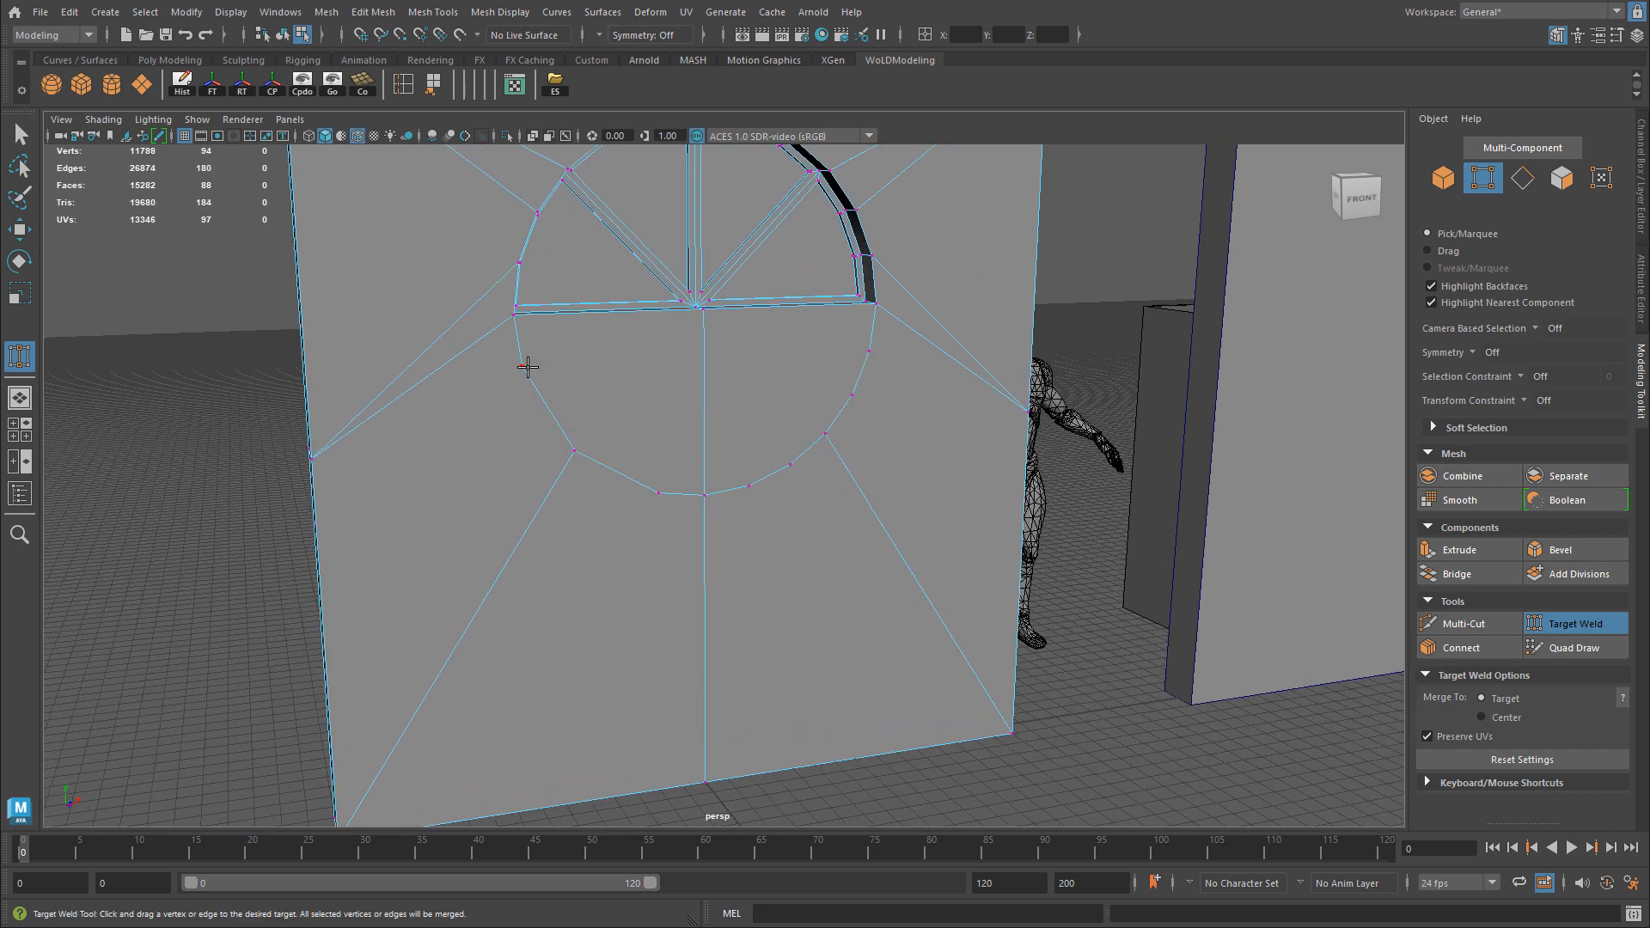
left_click_drag(567, 444, 724, 492)
left_click_drag(815, 451, 826, 434)
scroll(843, 441, "down", 5)
scroll(843, 456, "up", 3)
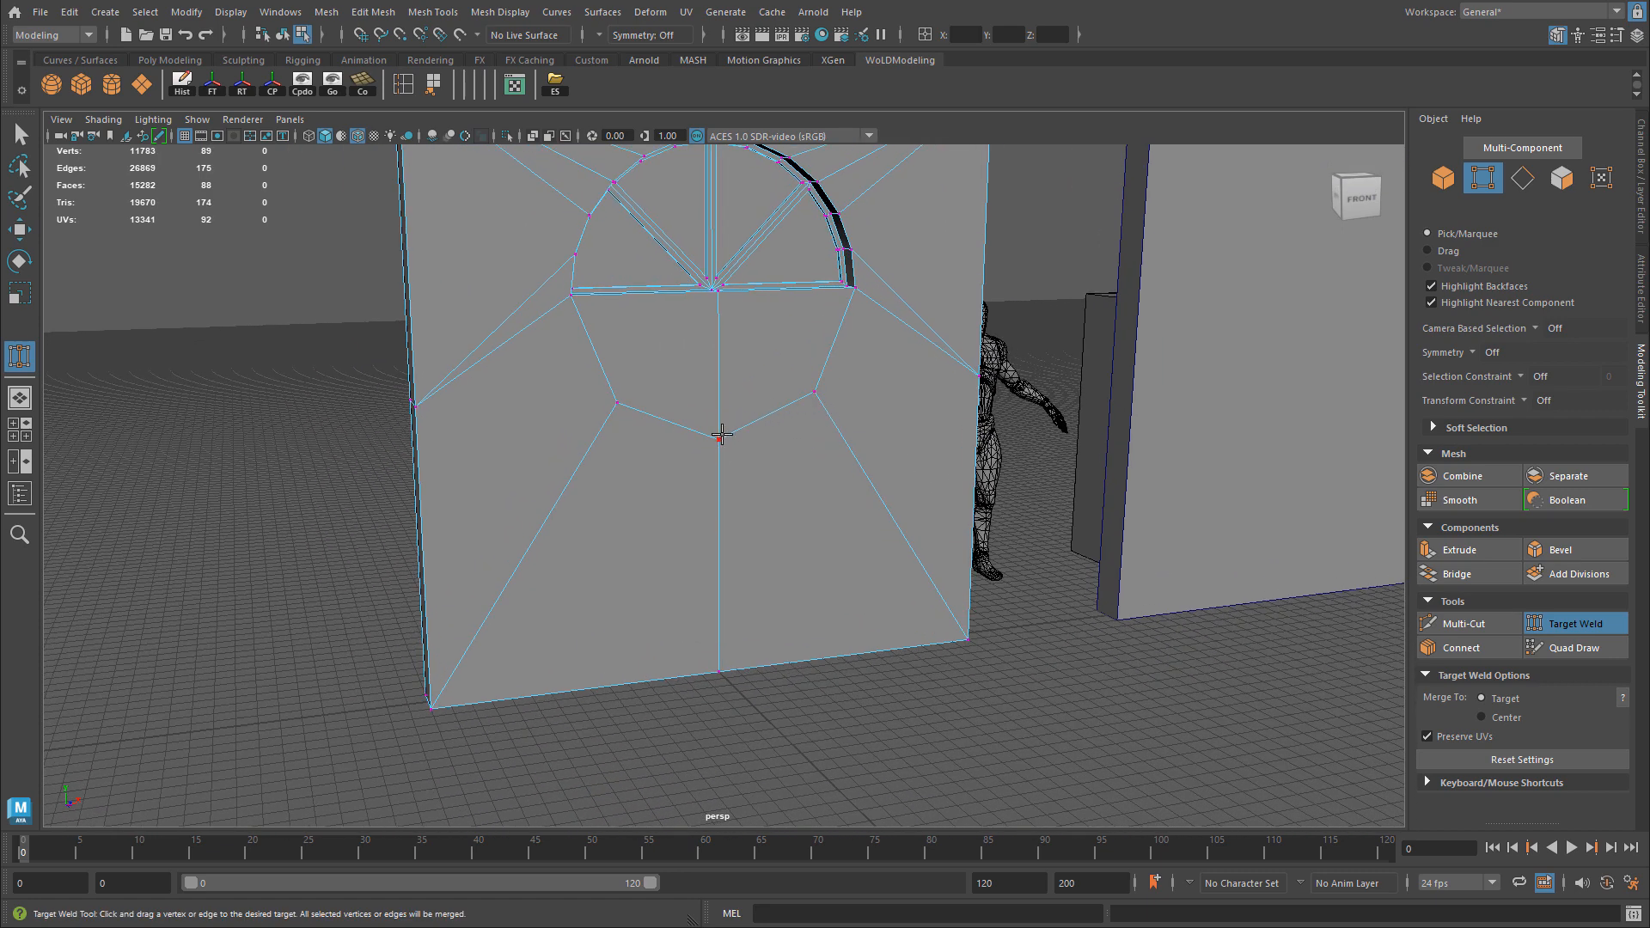
left_click_drag(719, 449, 682, 440)
scroll(802, 559, "up", 3)
scroll(965, 453, "down", 4)
scroll(574, 450, "up", 2)
Target-weld the wall's mid-height vertices on both sides and the back up to the matching top corners and top-middle vertex.
mouse_move(481, 471)
left_mouse_down("alt")
mouse_move(511, 479)
mouse_move(498, 478)
left_mouse_up("alt")
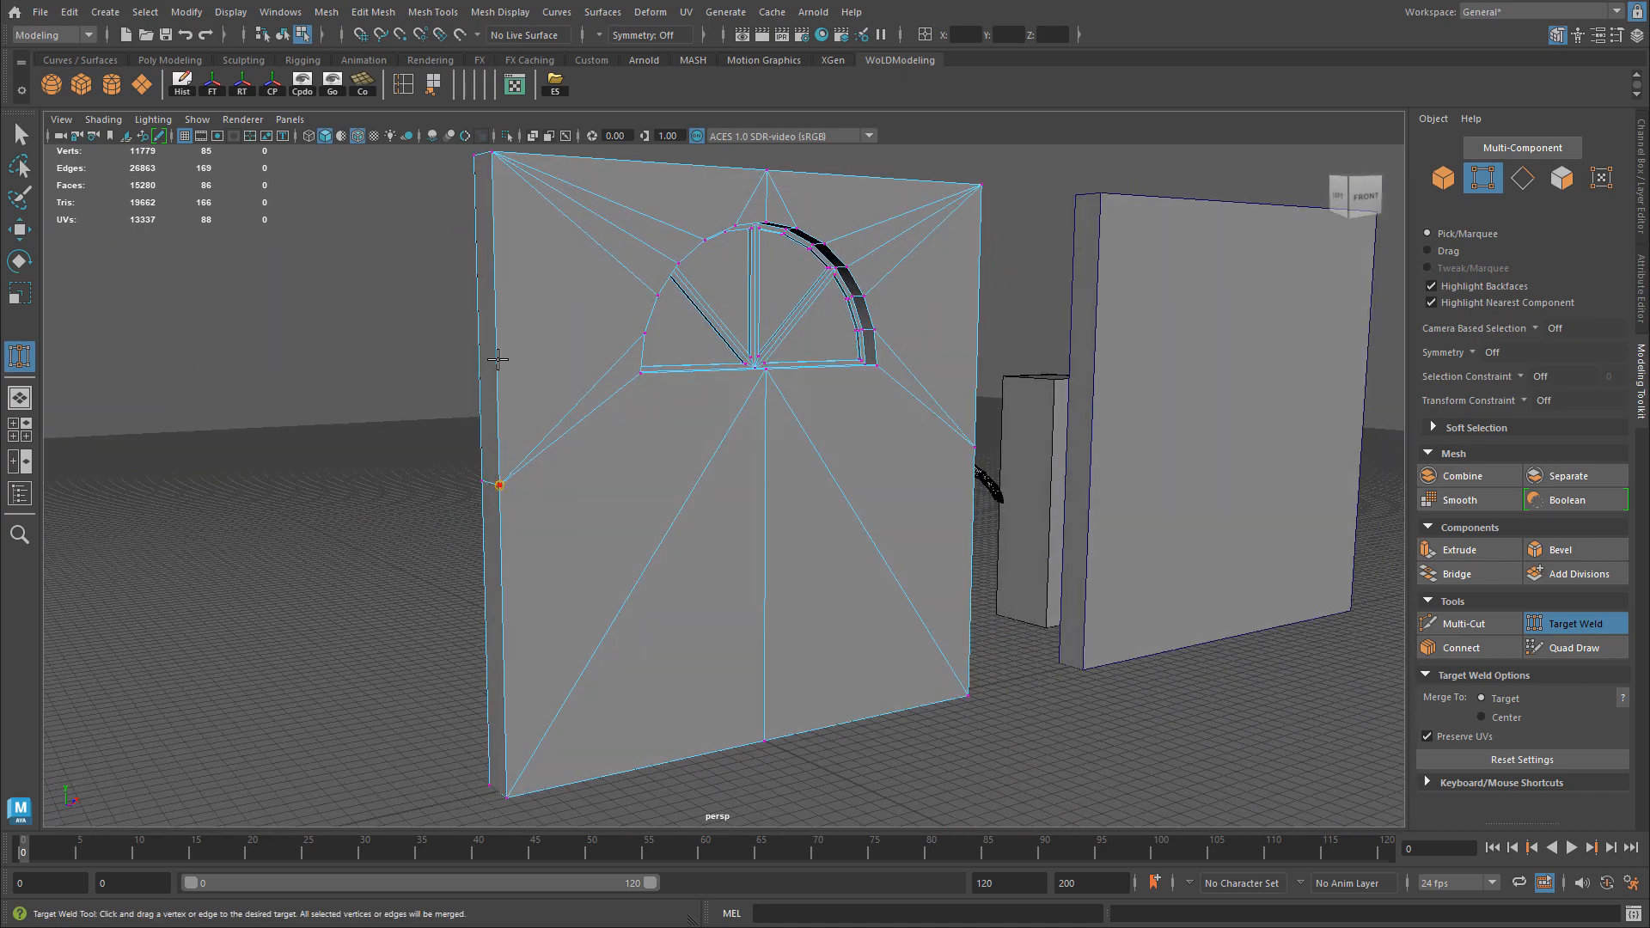
left_click_drag(499, 183, 492, 154)
left_click_drag(447, 258, 765, 381, "alt")
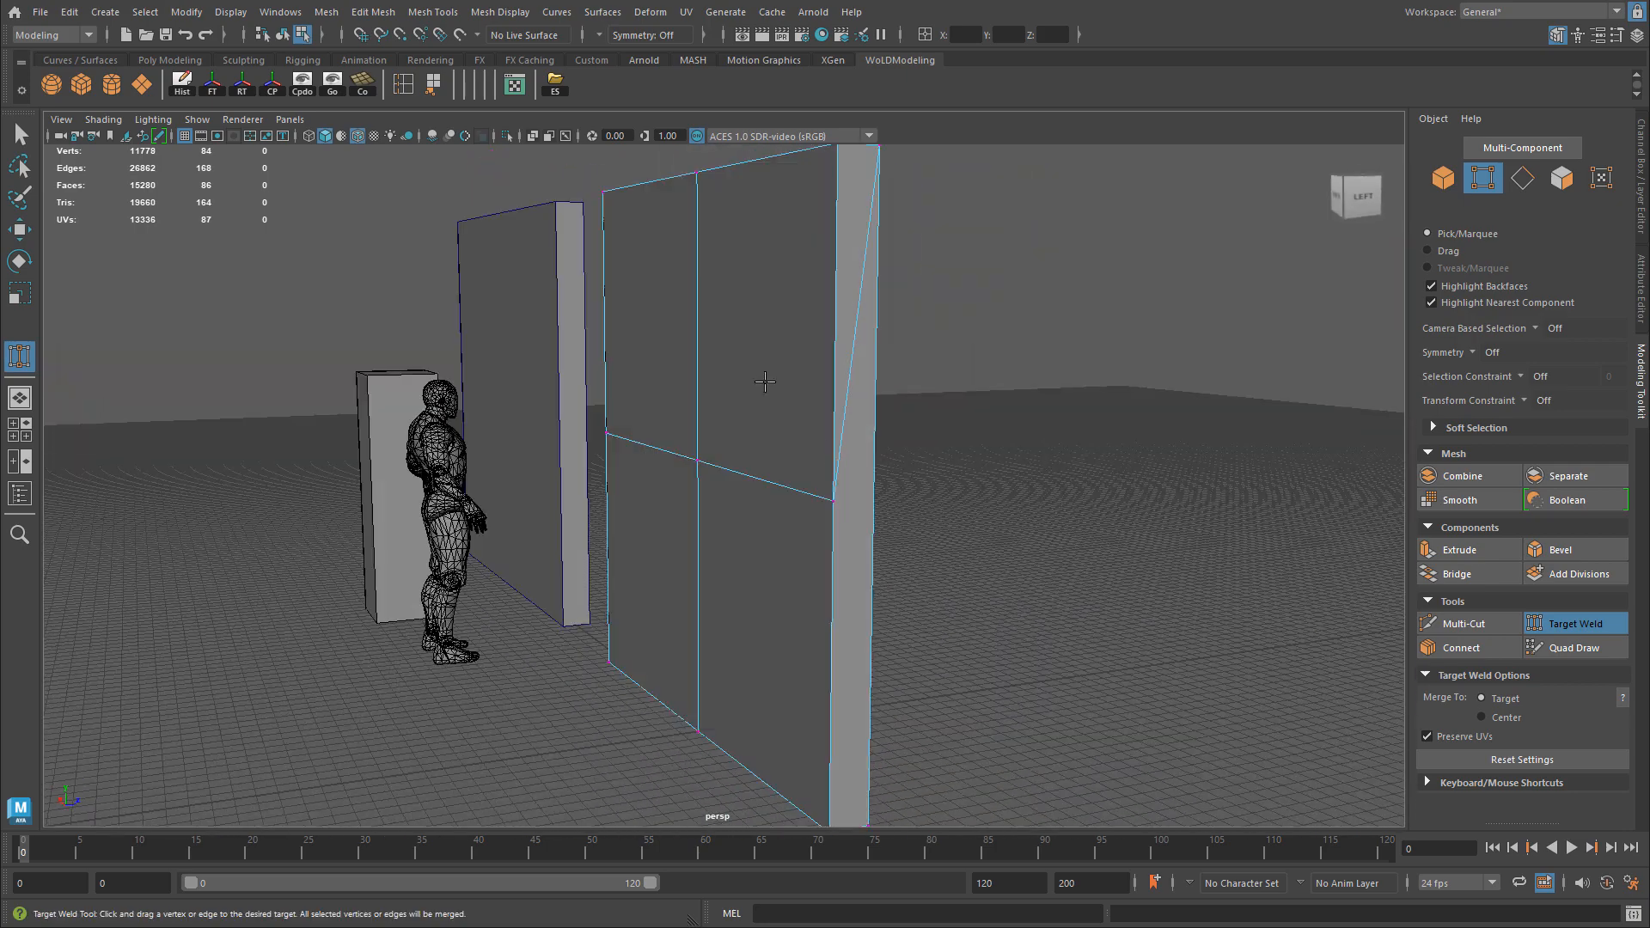
left_click_drag(824, 185, 813, 162)
left_click_drag(694, 202, 695, 177)
left_click_drag(695, 177, 624, 460, "alt")
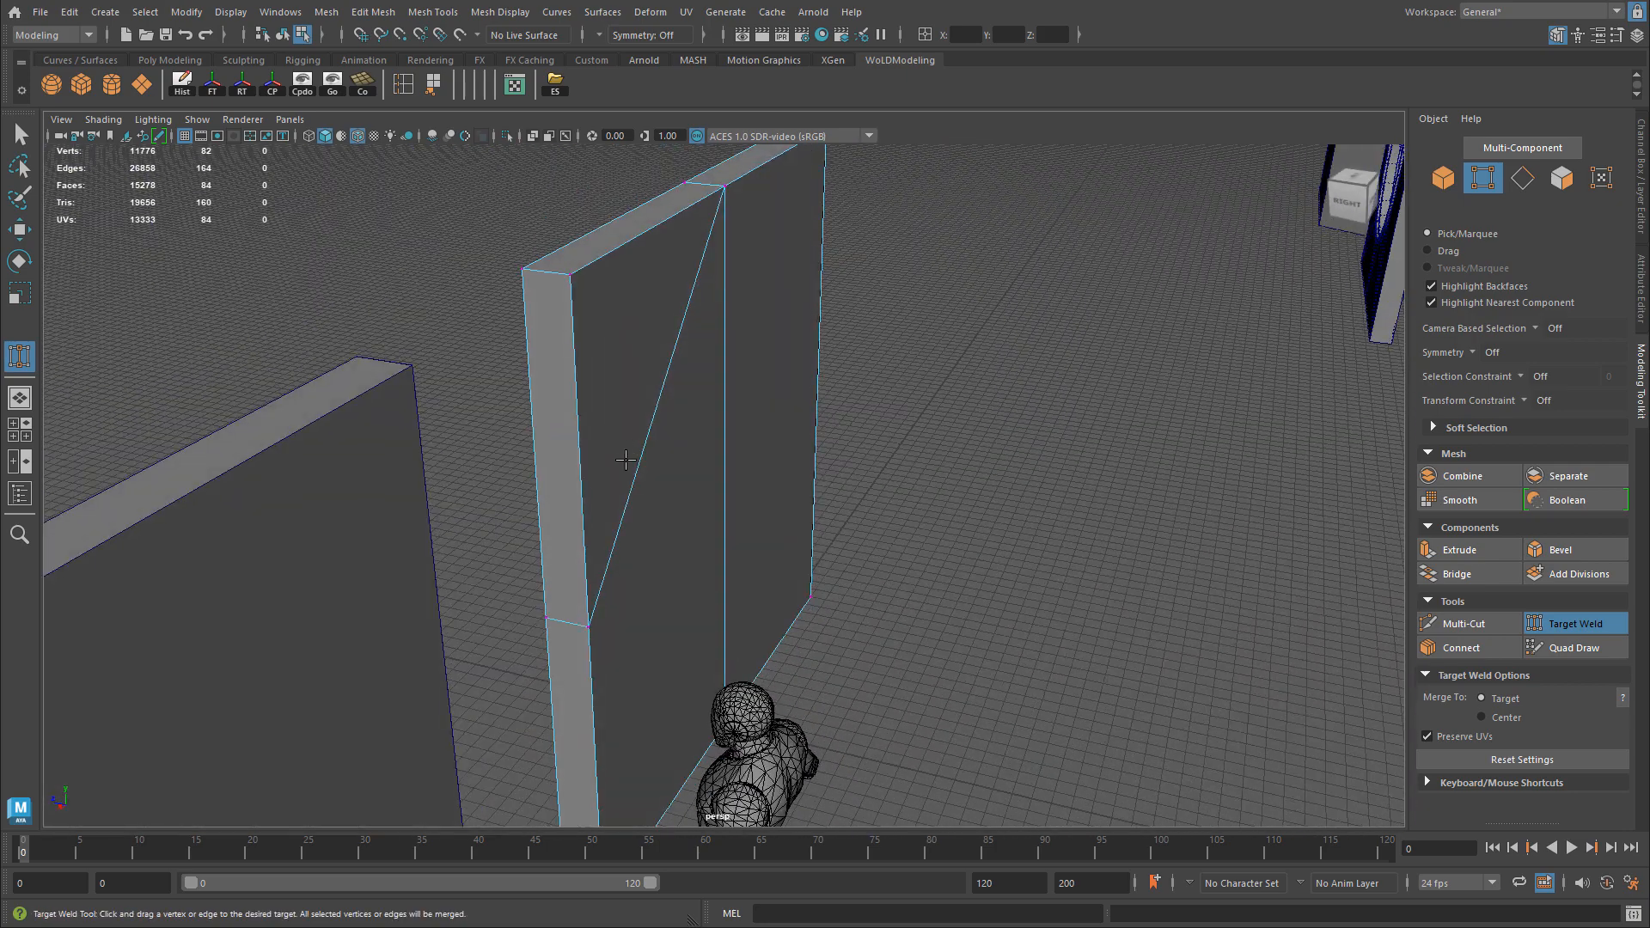
left_click_drag(564, 292, 568, 277)
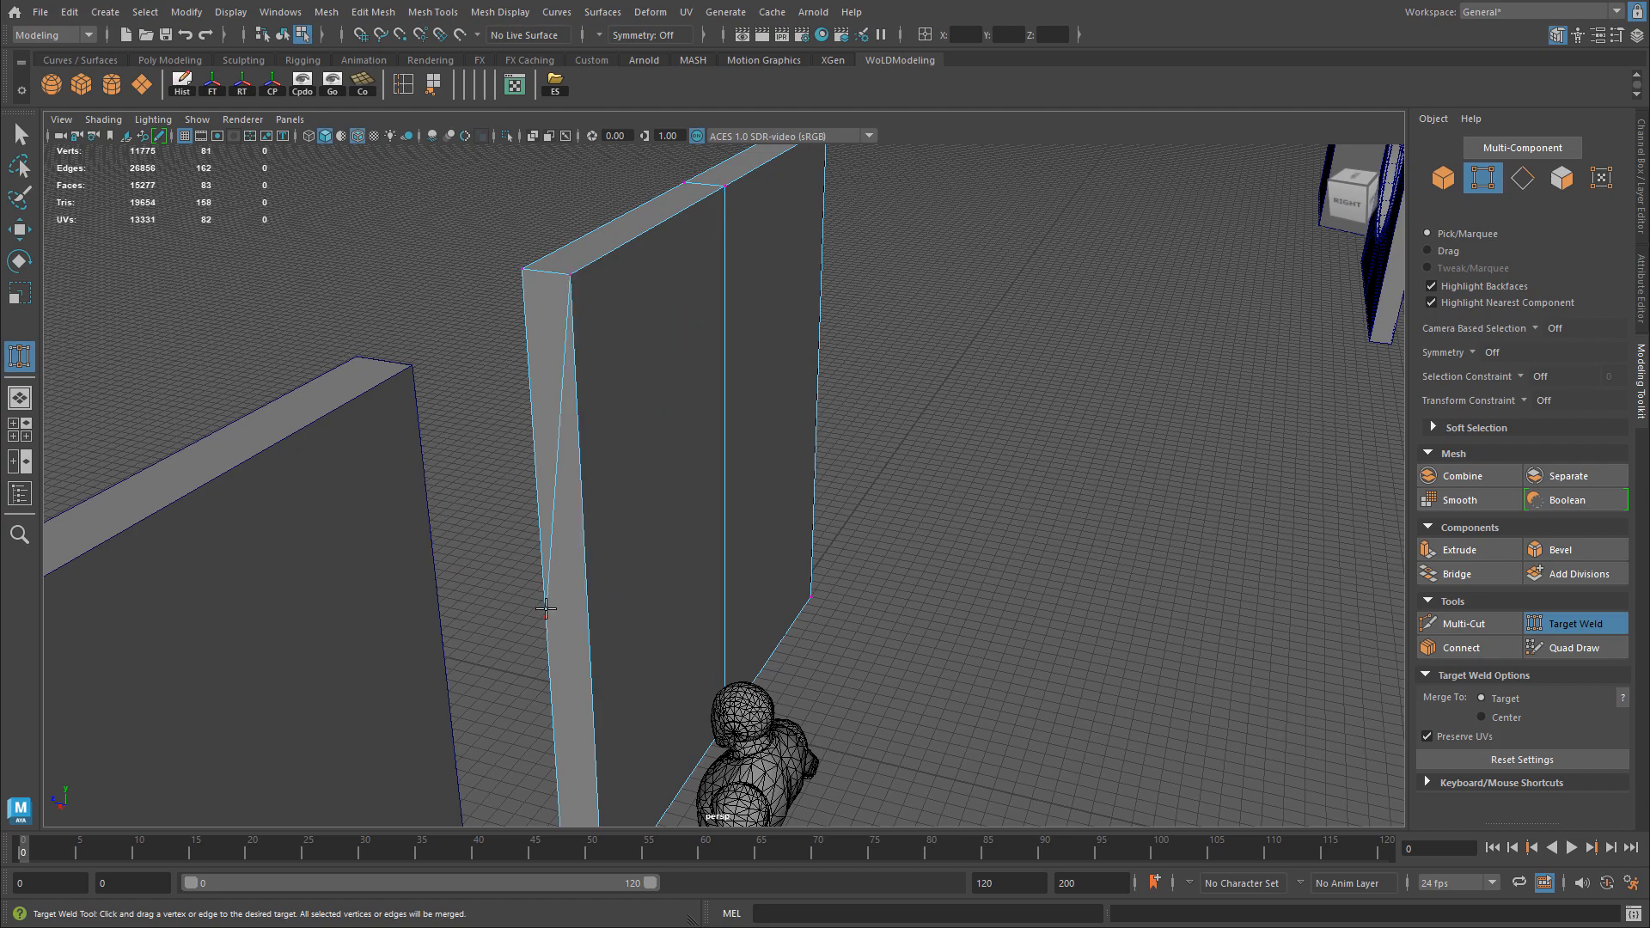
left_click(541, 280)
Cut edges from the half-round's two lower corners to the wall's lower-left and lower-right corners.
left_click_drag(460, 379, 826, 401, "alt")
left_click_drag(576, 395, 619, 409, "alt")
key("w")
left_click(1499, 630)
left_click(592, 393)
left_click(462, 797)
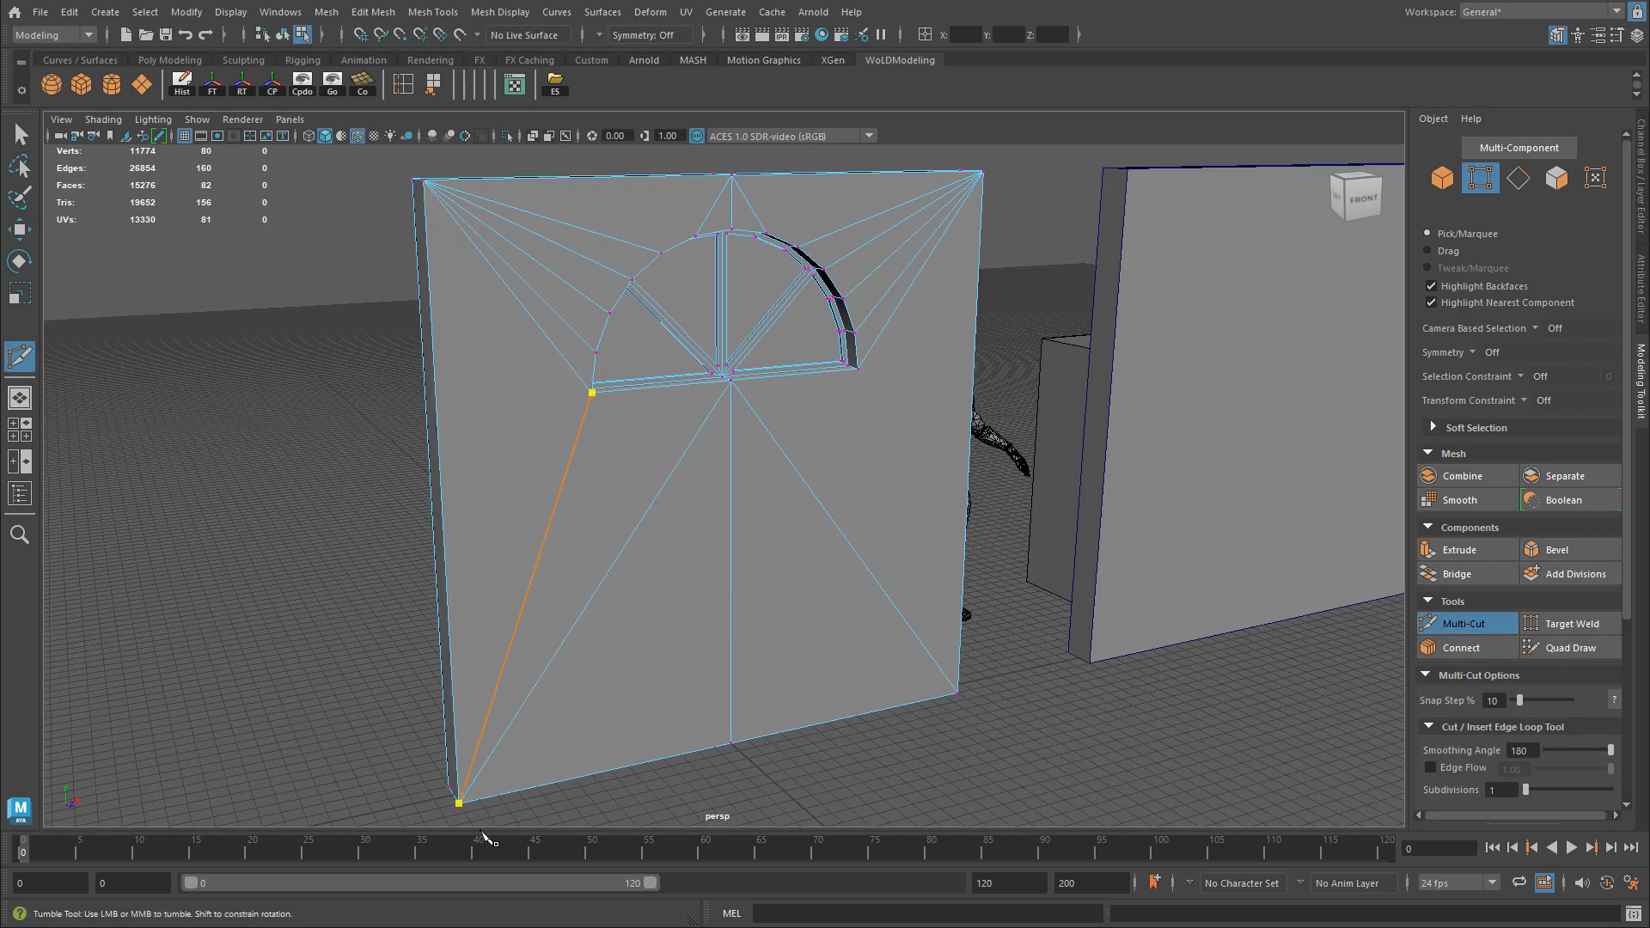
key("Return")
left_click(856, 368)
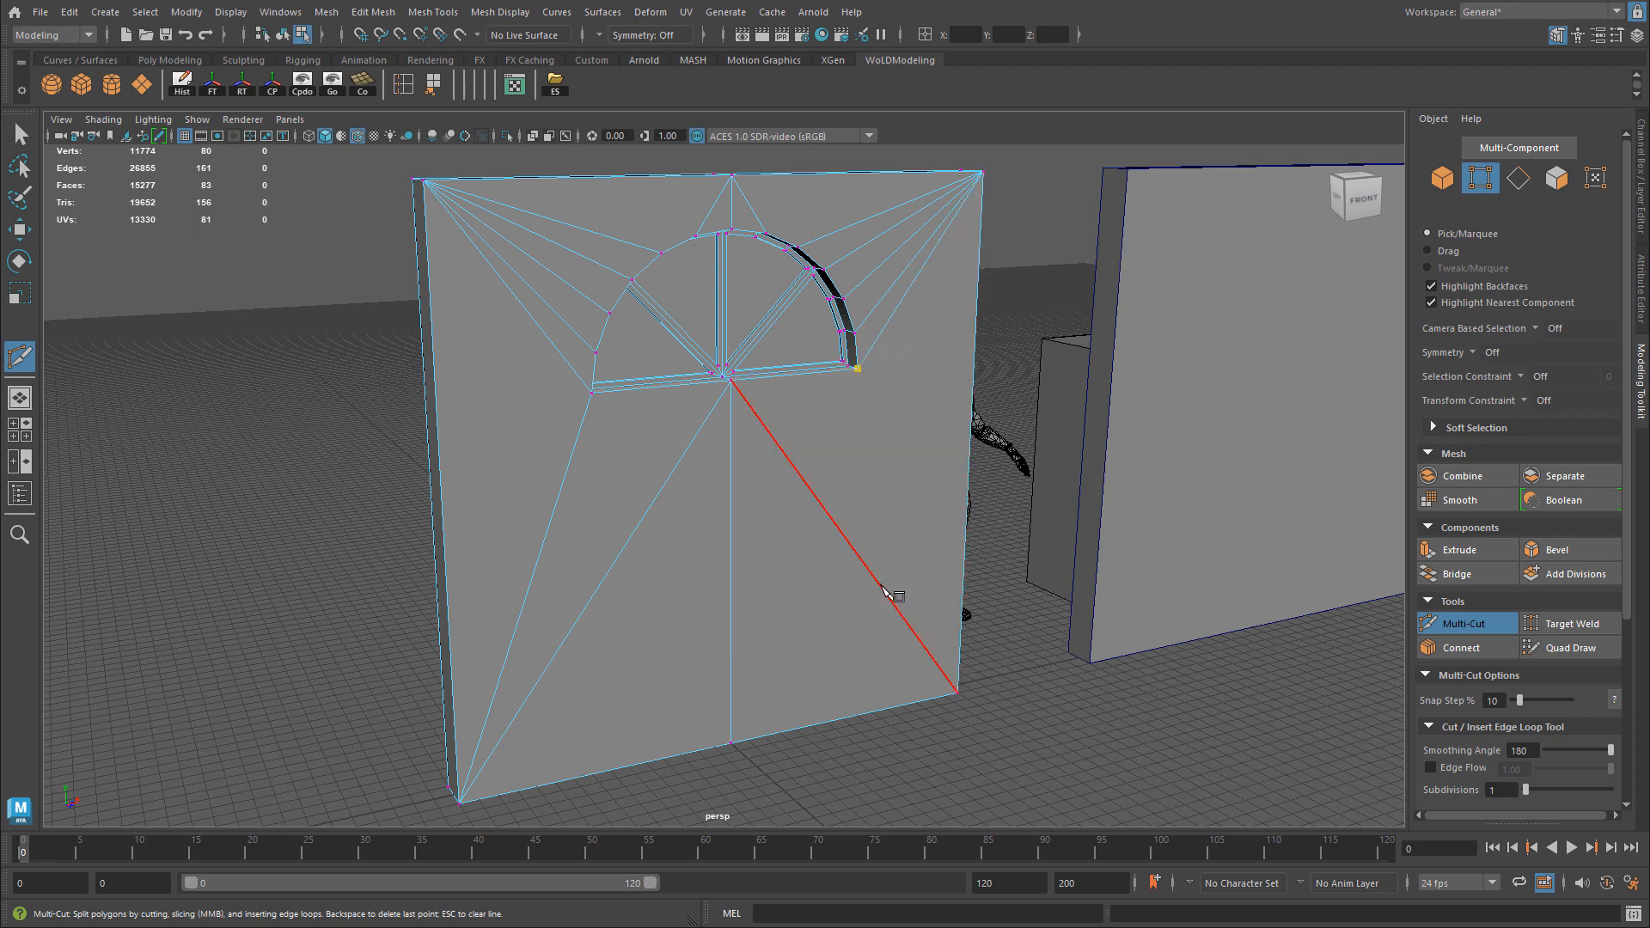
left_click(957, 692)
left_click_drag(847, 606, 663, 479, "alt")
Delete the two diagonal edges running from the window's centre vertex to the wall's lower corners.
key("w")
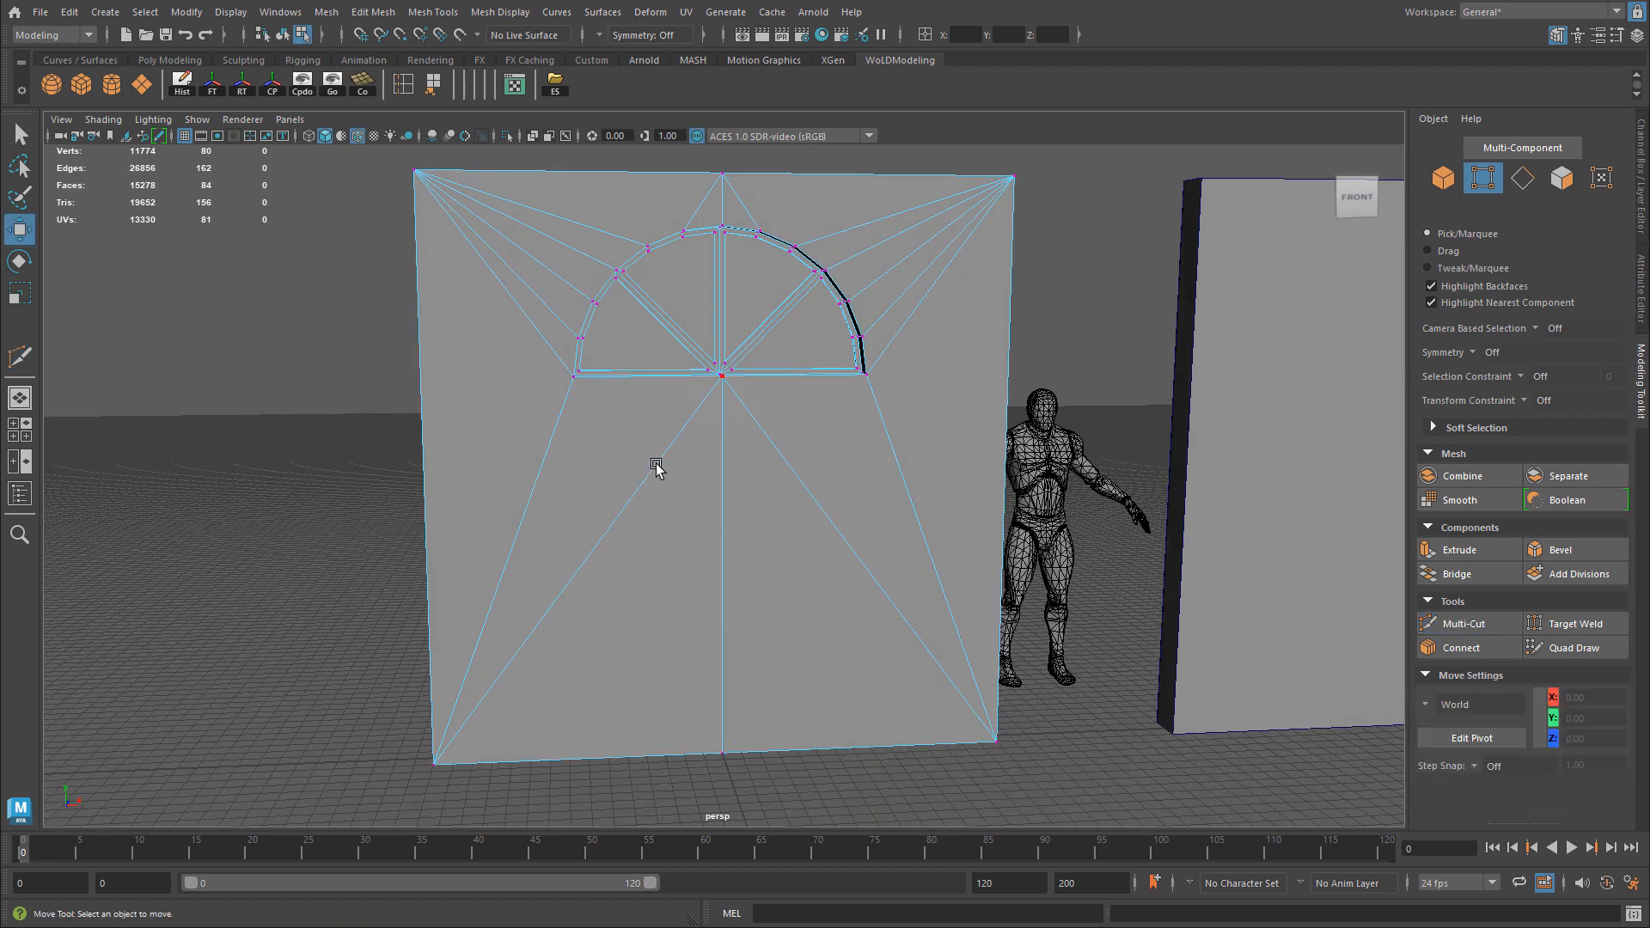
left_click(674, 434)
left_click(783, 453, "shift")
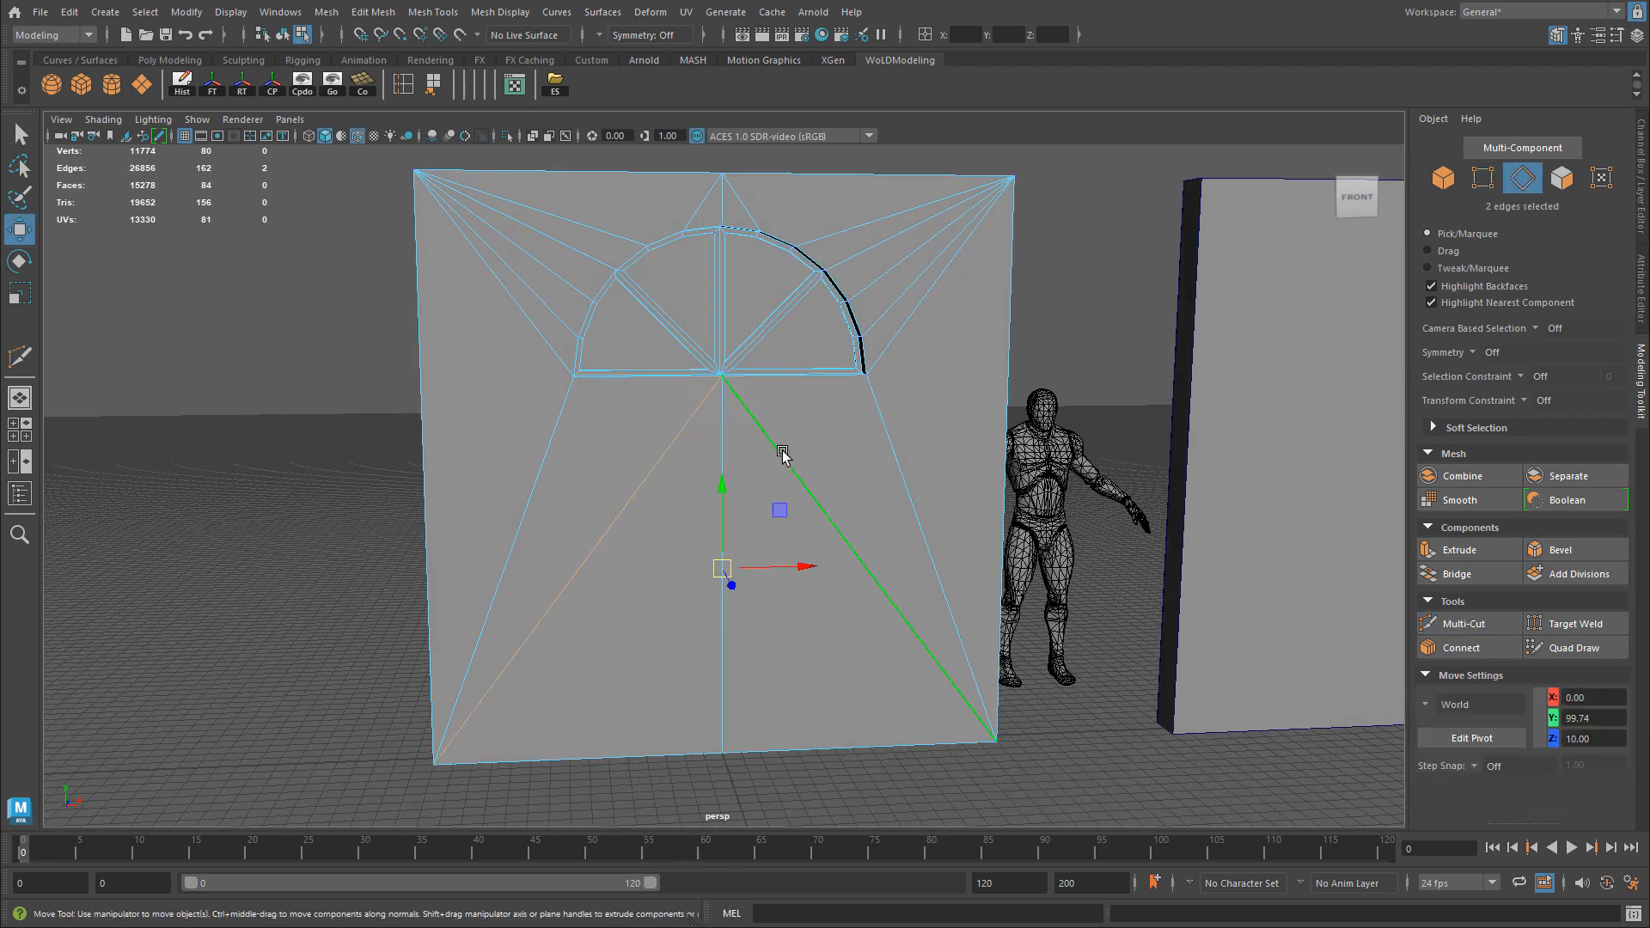
key("Delete")
mouse_move(781, 453)
left_mouse_down("alt")
mouse_move(667, 404)
mouse_move(730, 404)
mouse_move(777, 464)
left_mouse_up("alt")
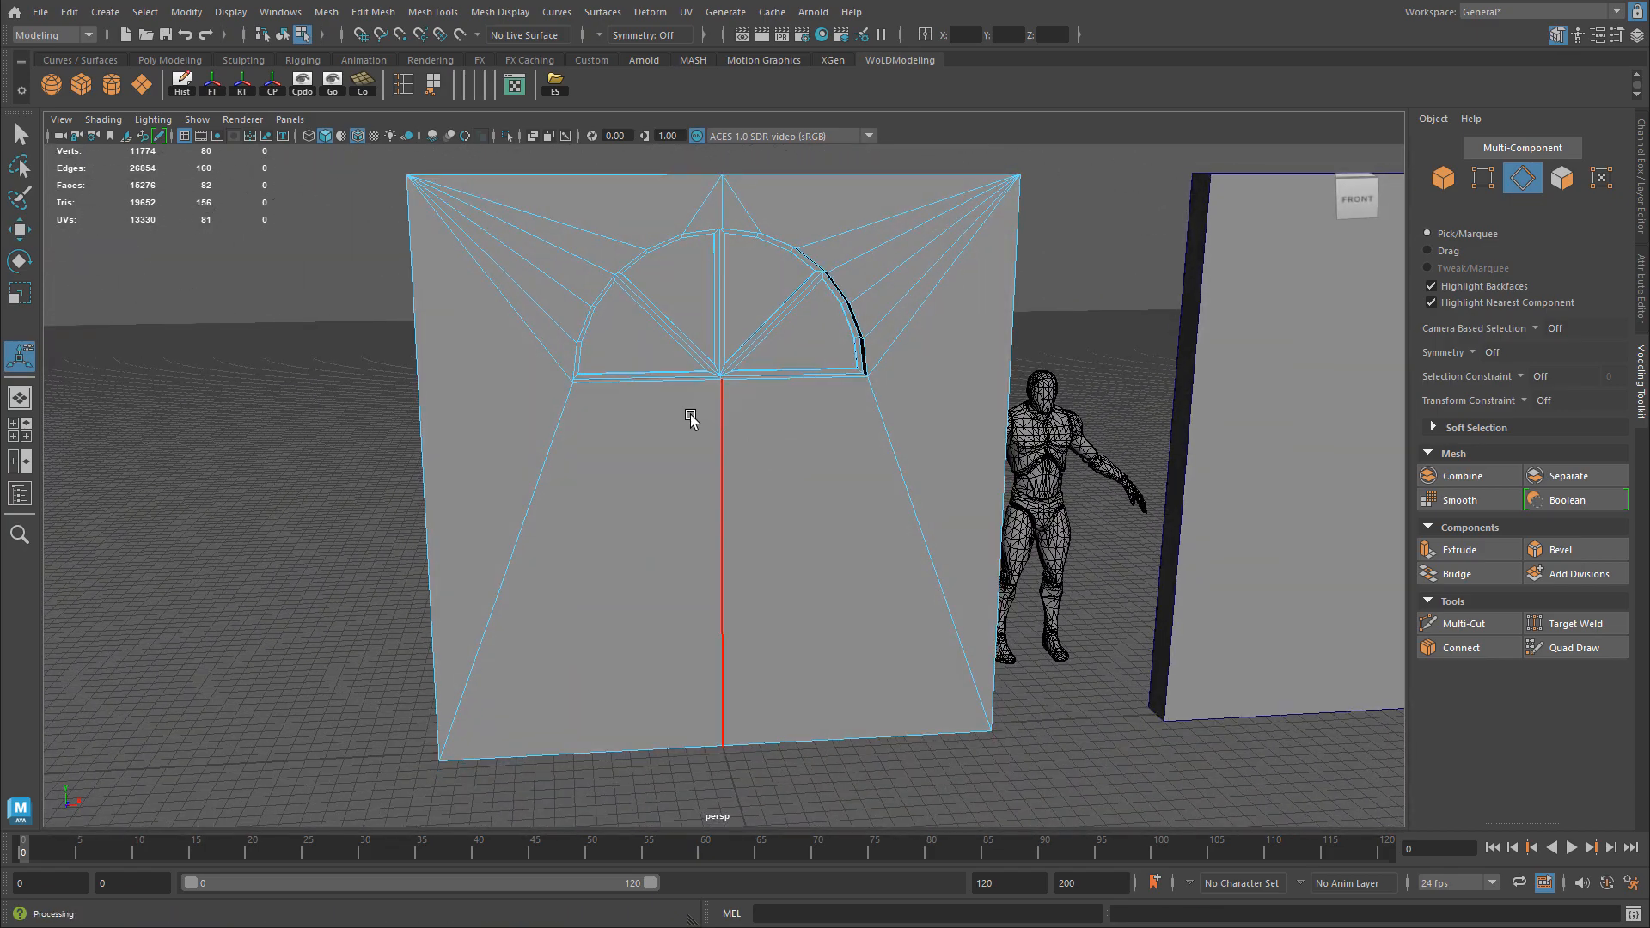
Inspect the bars, panes and surrounding topology of the half-round window up close and from the front.
right_click_drag(691, 418, 909, 600, "alt")
left_click_drag(909, 601, 656, 478, "alt")
right_click_drag(656, 479, 873, 435, "alt")
right_click(872, 422)
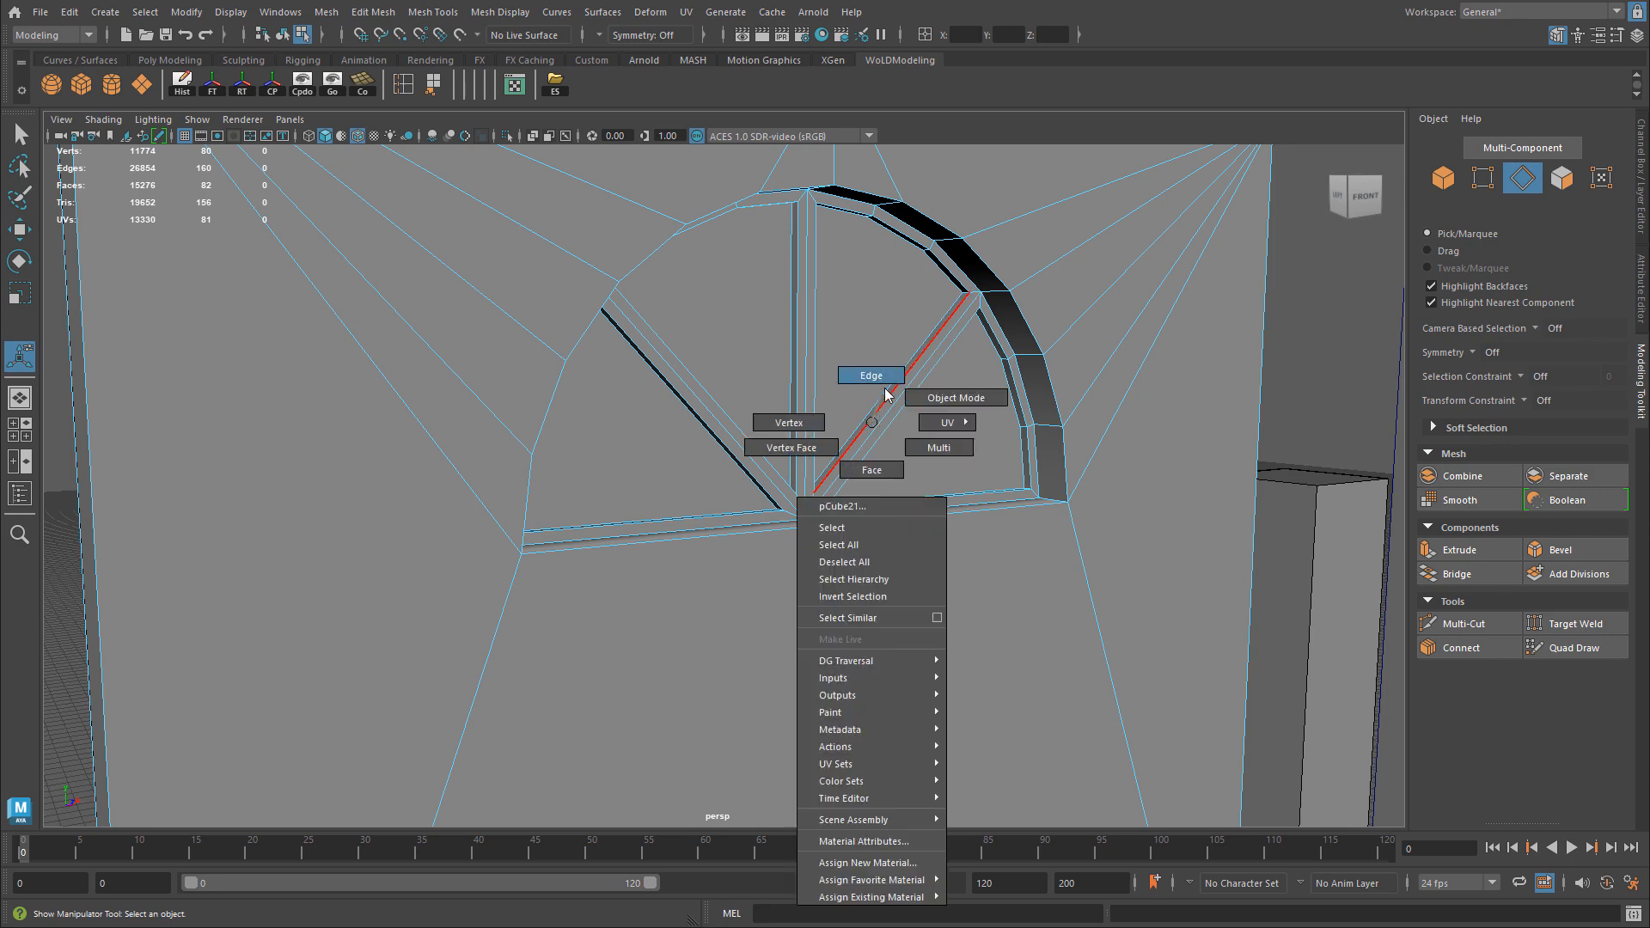
left_click(887, 395)
right_click_drag(915, 256, 1157, 395, "alt")
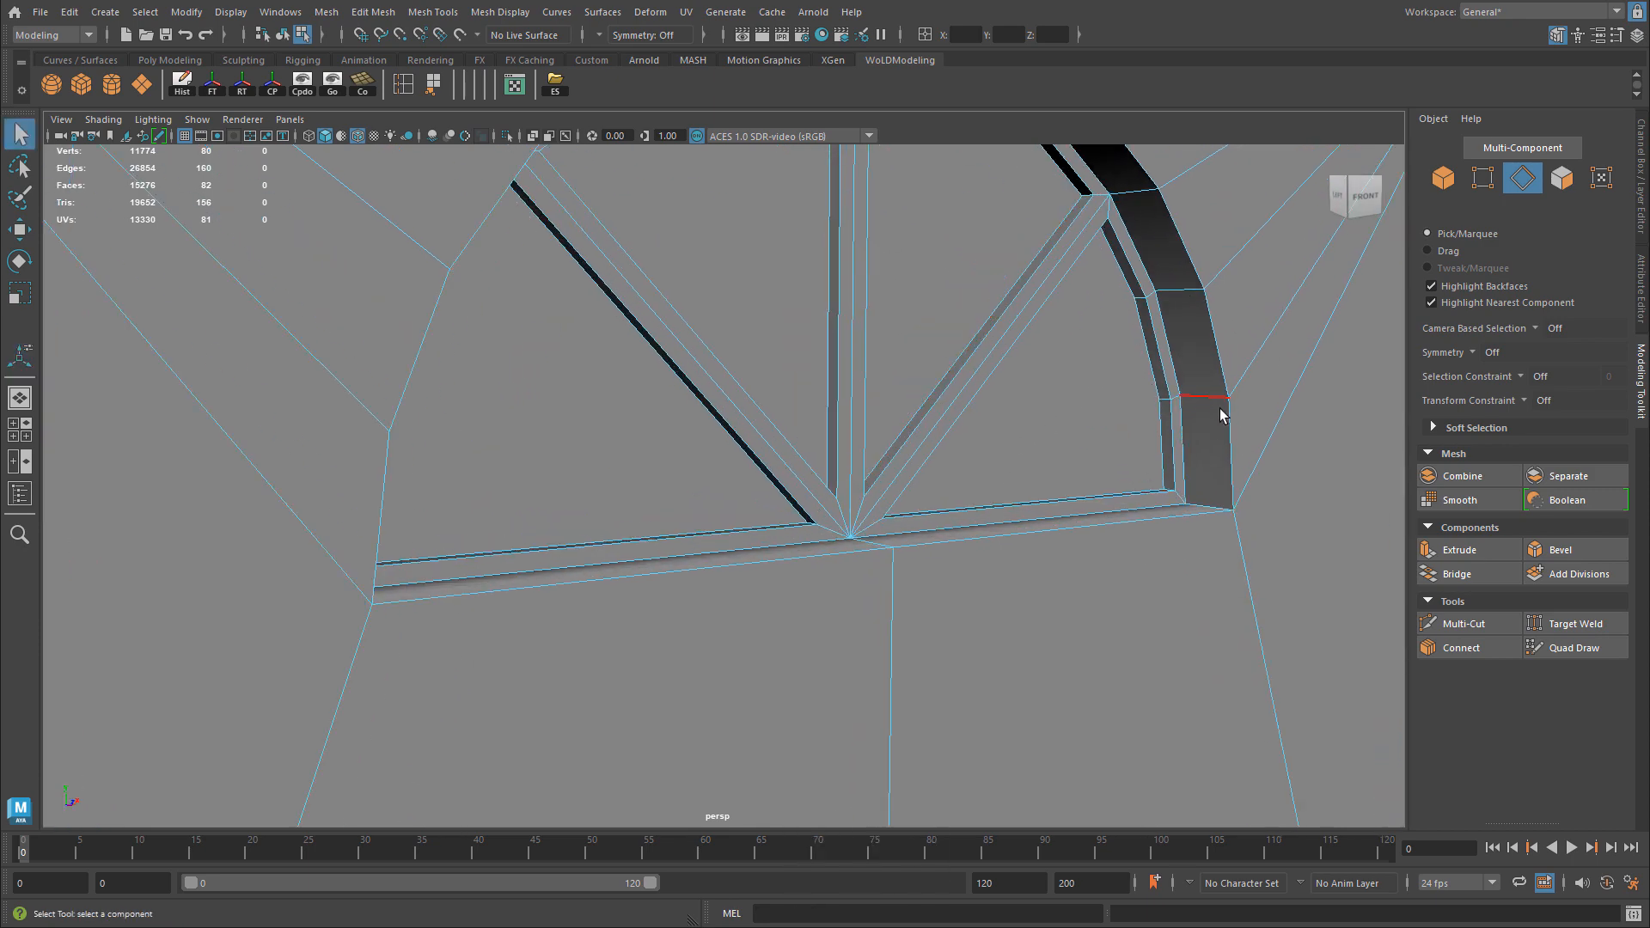
right_click_drag(1285, 429, 977, 442, "alt")
left_click_drag(976, 442, 930, 413, "alt")
right_click_drag(930, 412, 894, 378)
left_click_drag(894, 378, 821, 406, "alt")
left_click(1065, 488)
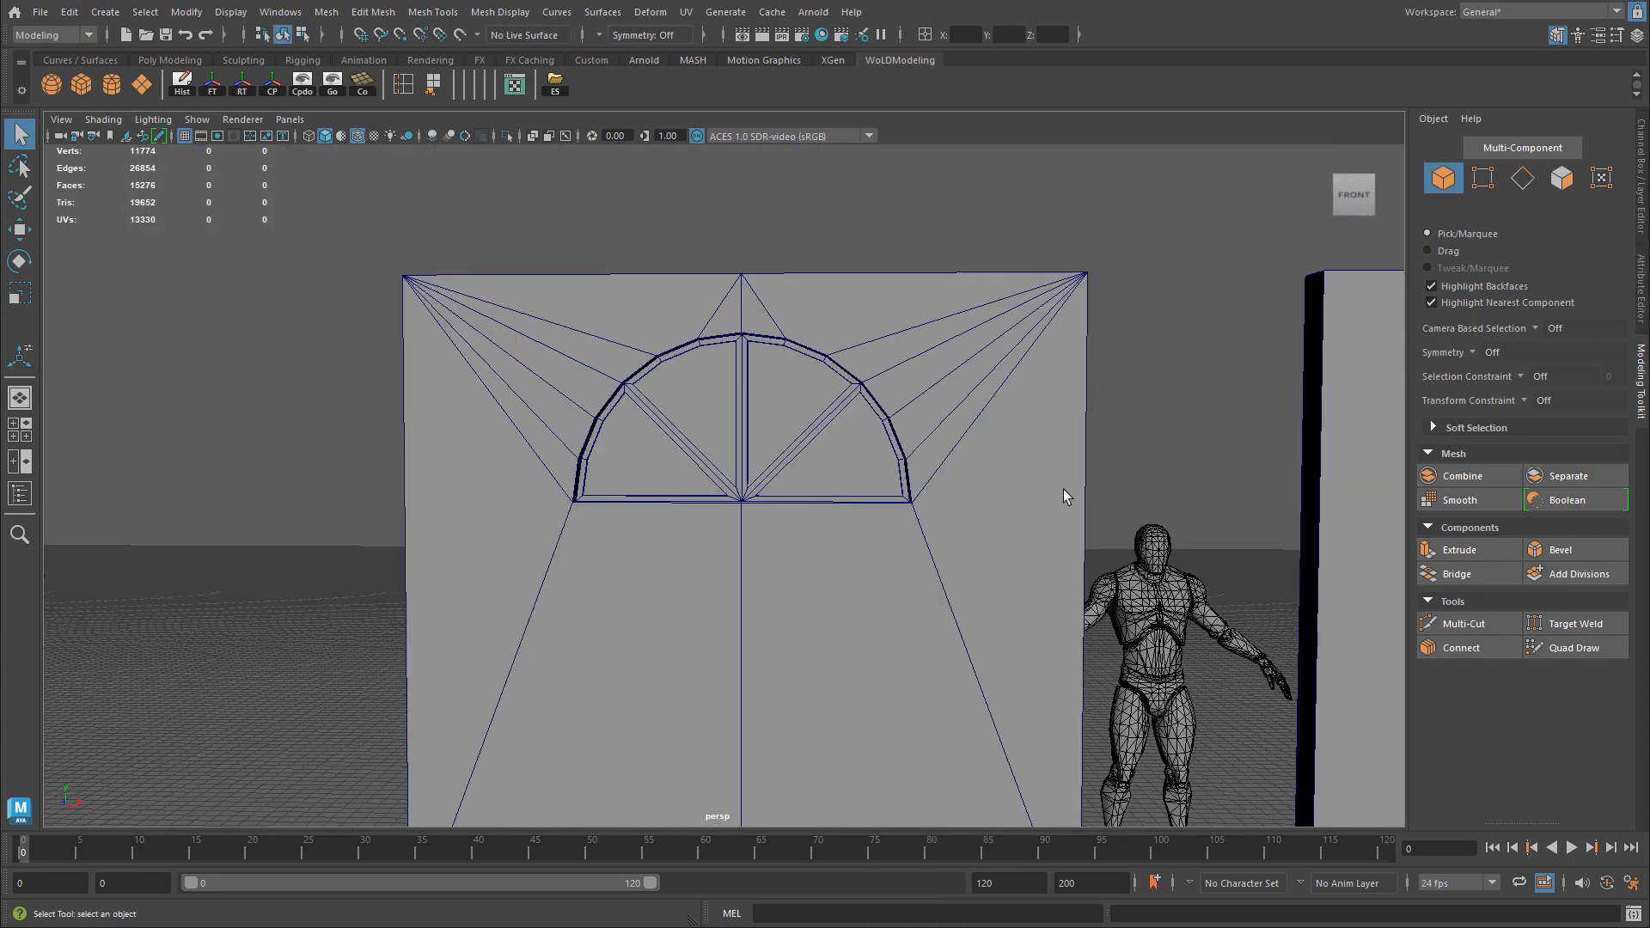
left_click_drag(1064, 488, 1120, 430, "alt")
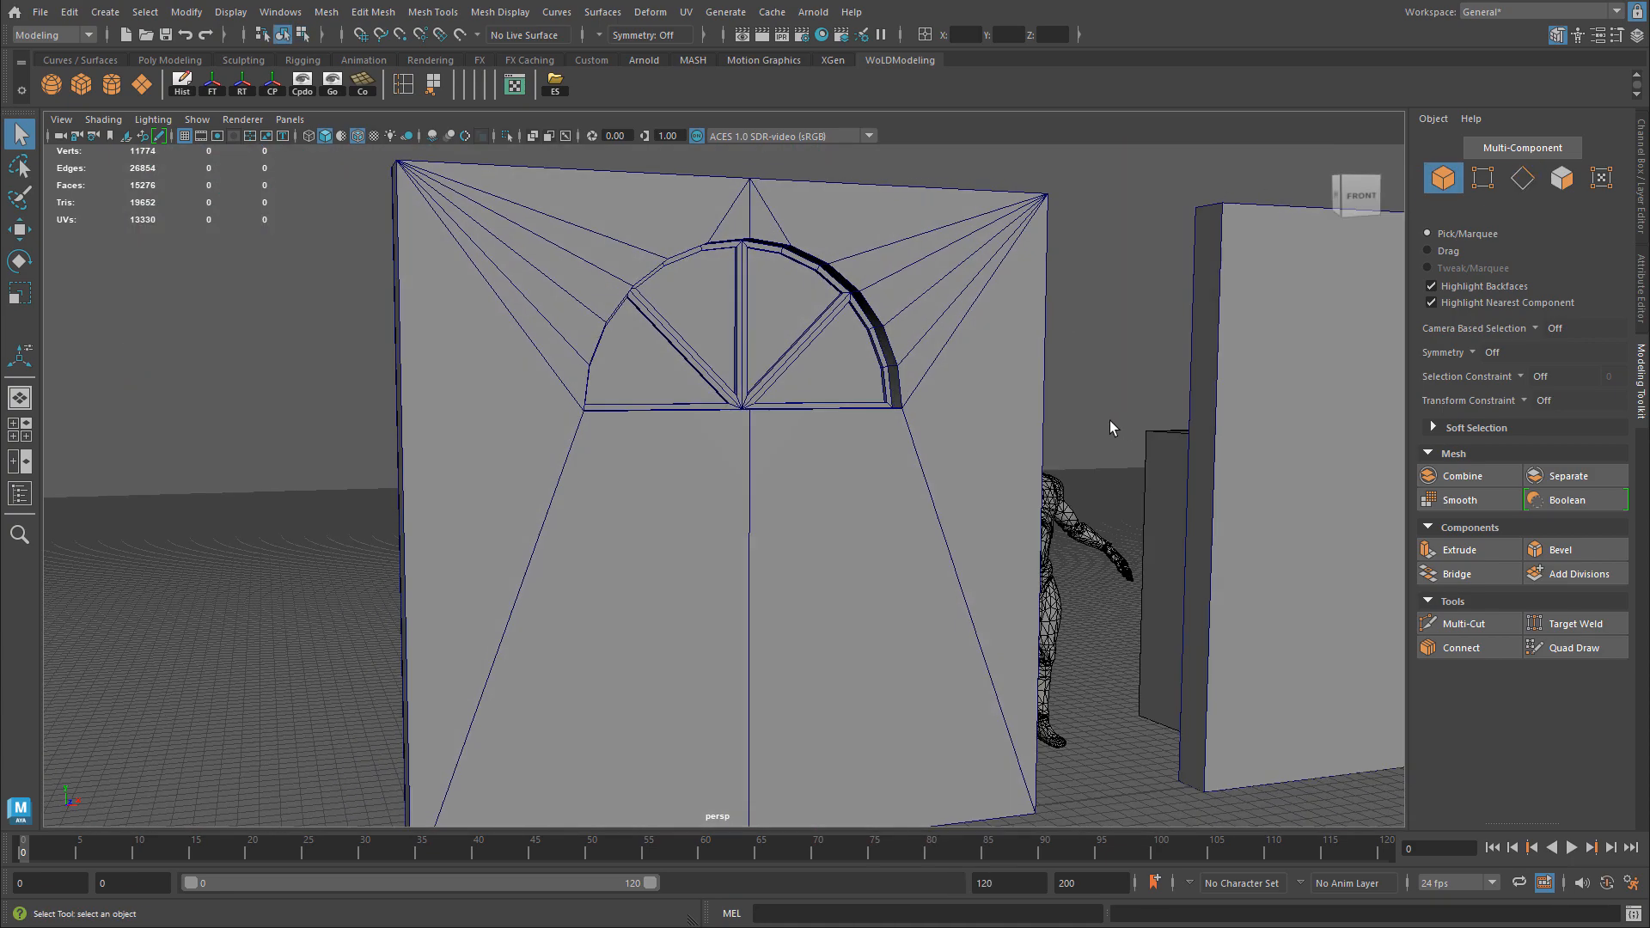
right_click_drag(1096, 411, 972, 396, "alt")
left_click_drag(972, 396, 903, 403, "alt")
right_click_drag(902, 404, 942, 403, "alt")
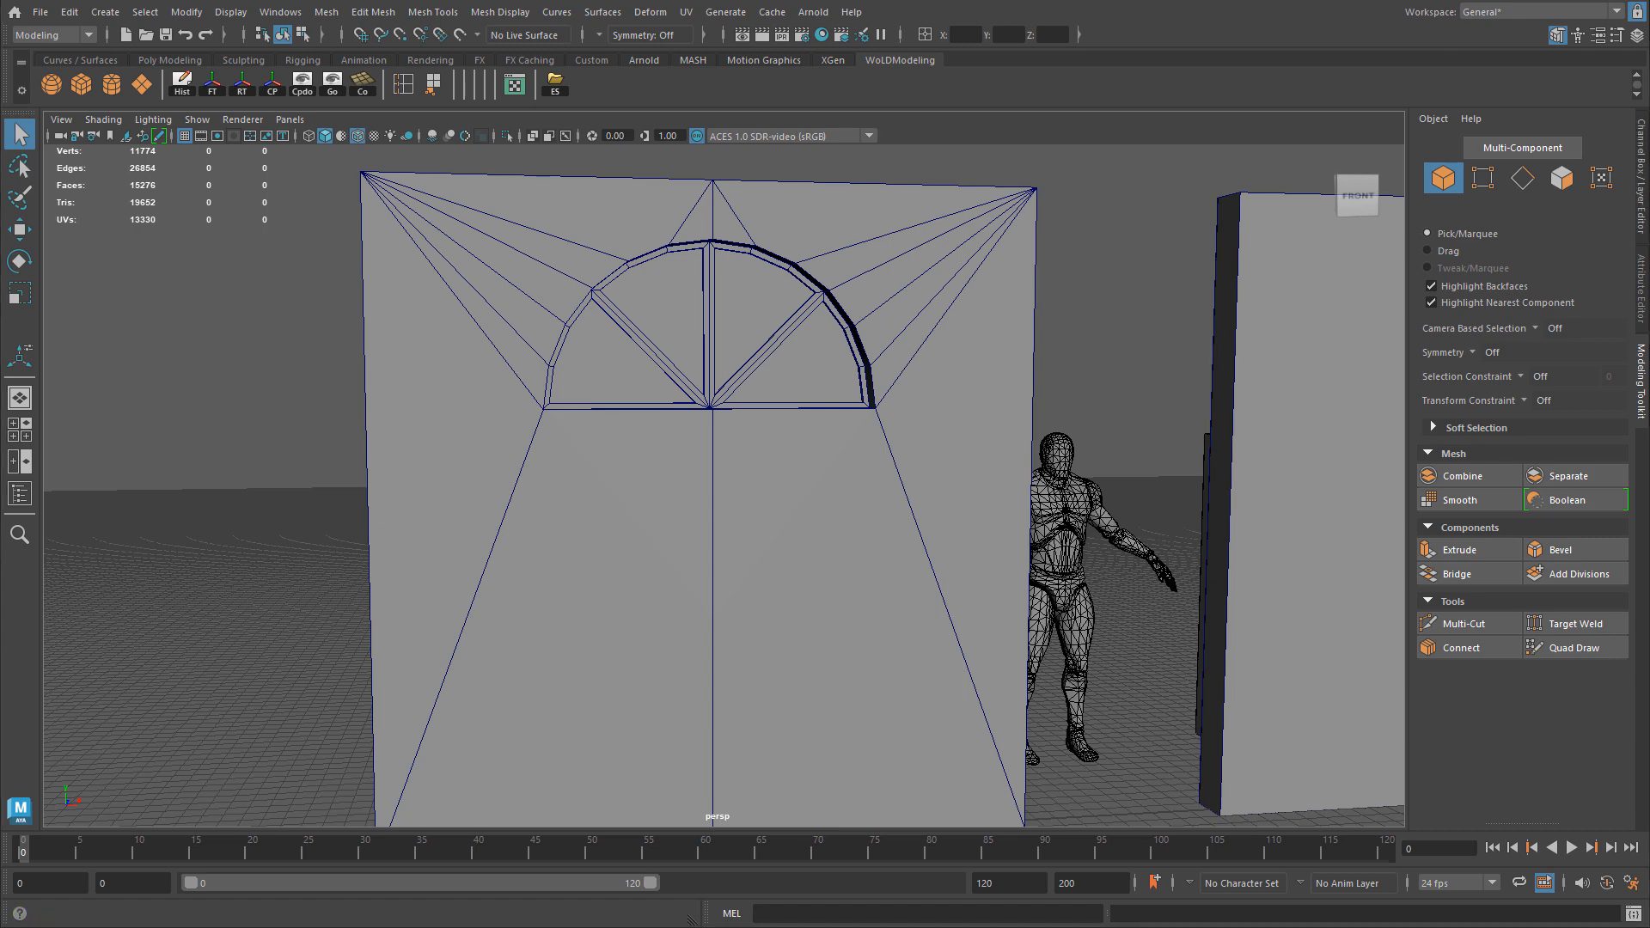
Insert one horizontal and one vertical edge loop through the middle of the blank wall panel beside the mannequin.
middle_click_drag(1148, 479, 503, 497, "alt")
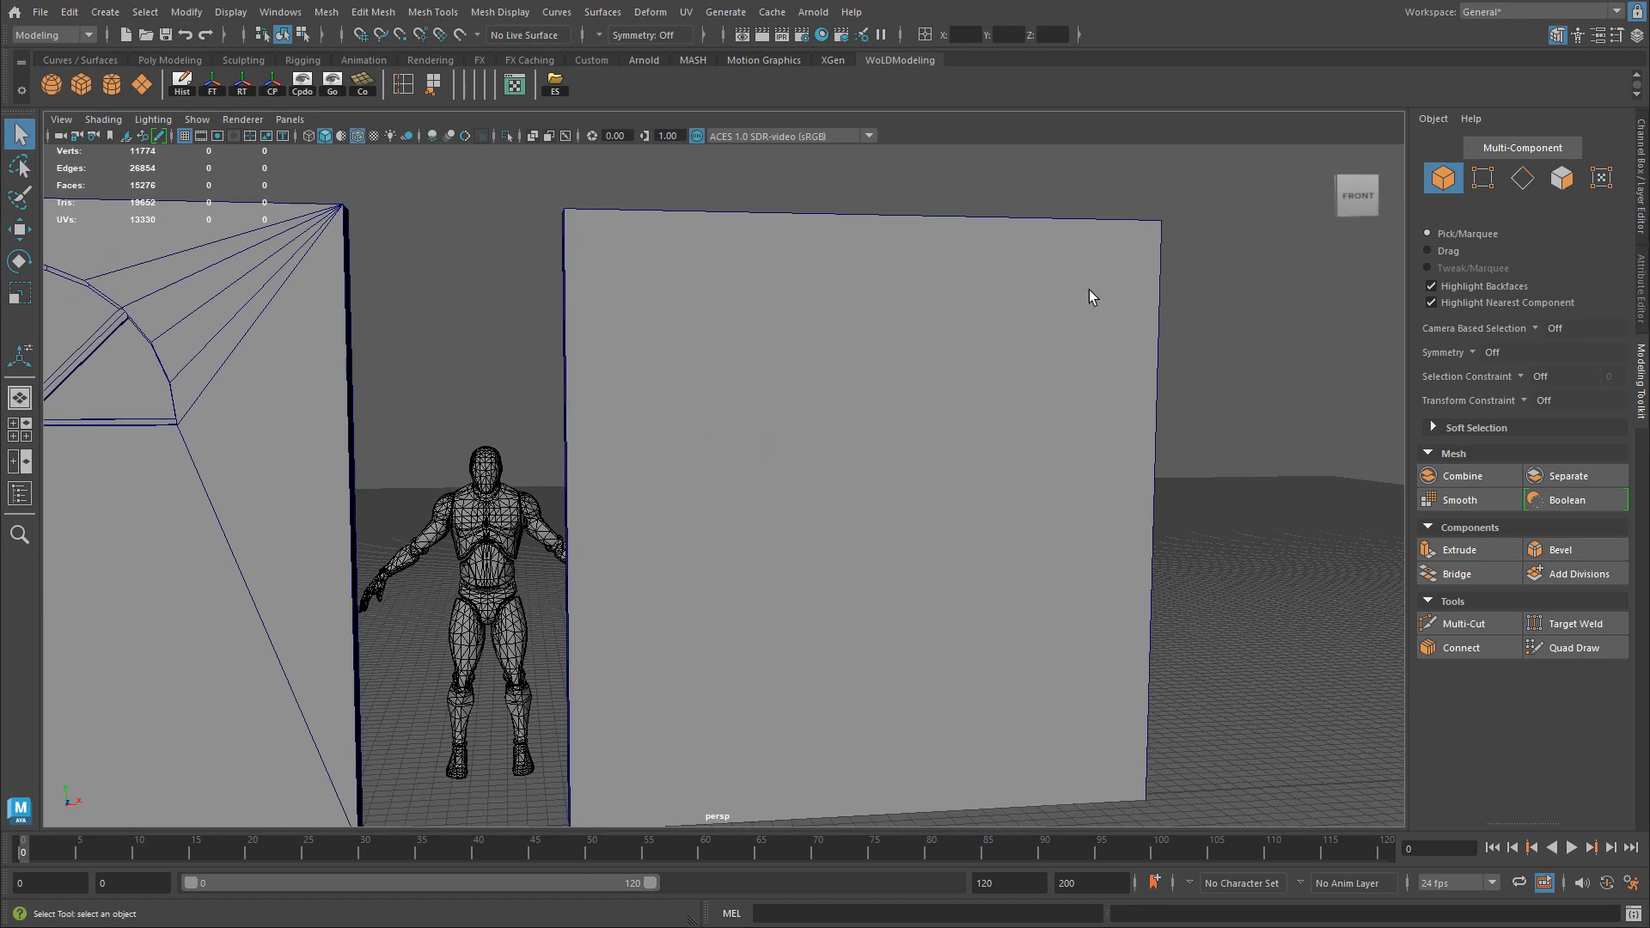
left_click(1033, 453)
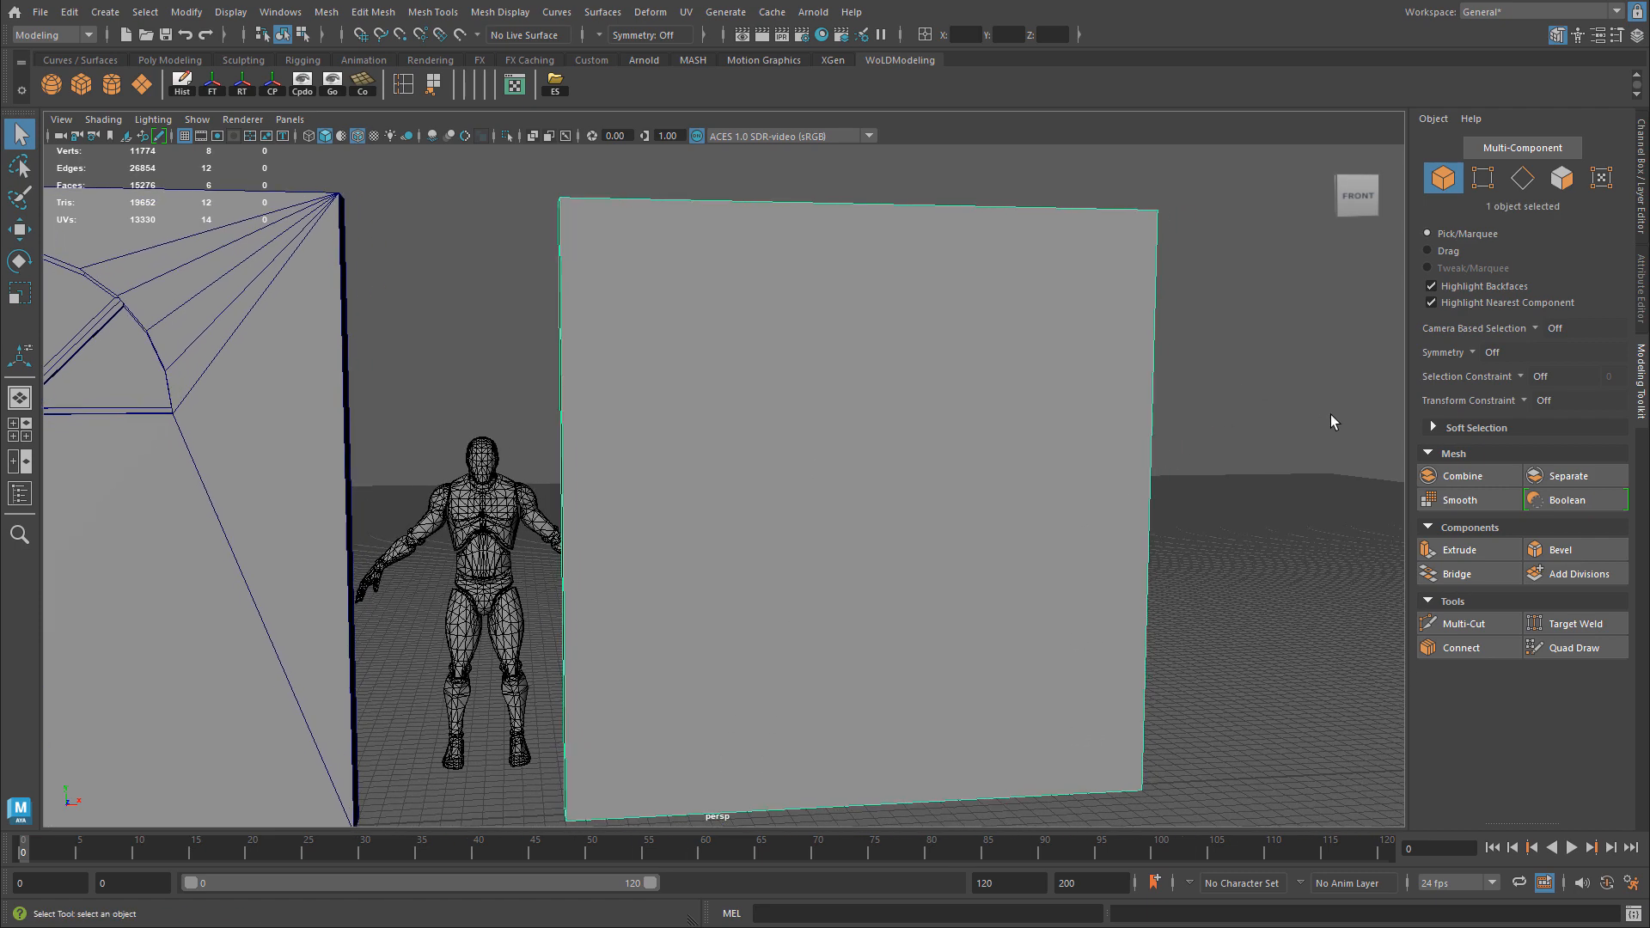
key("w")
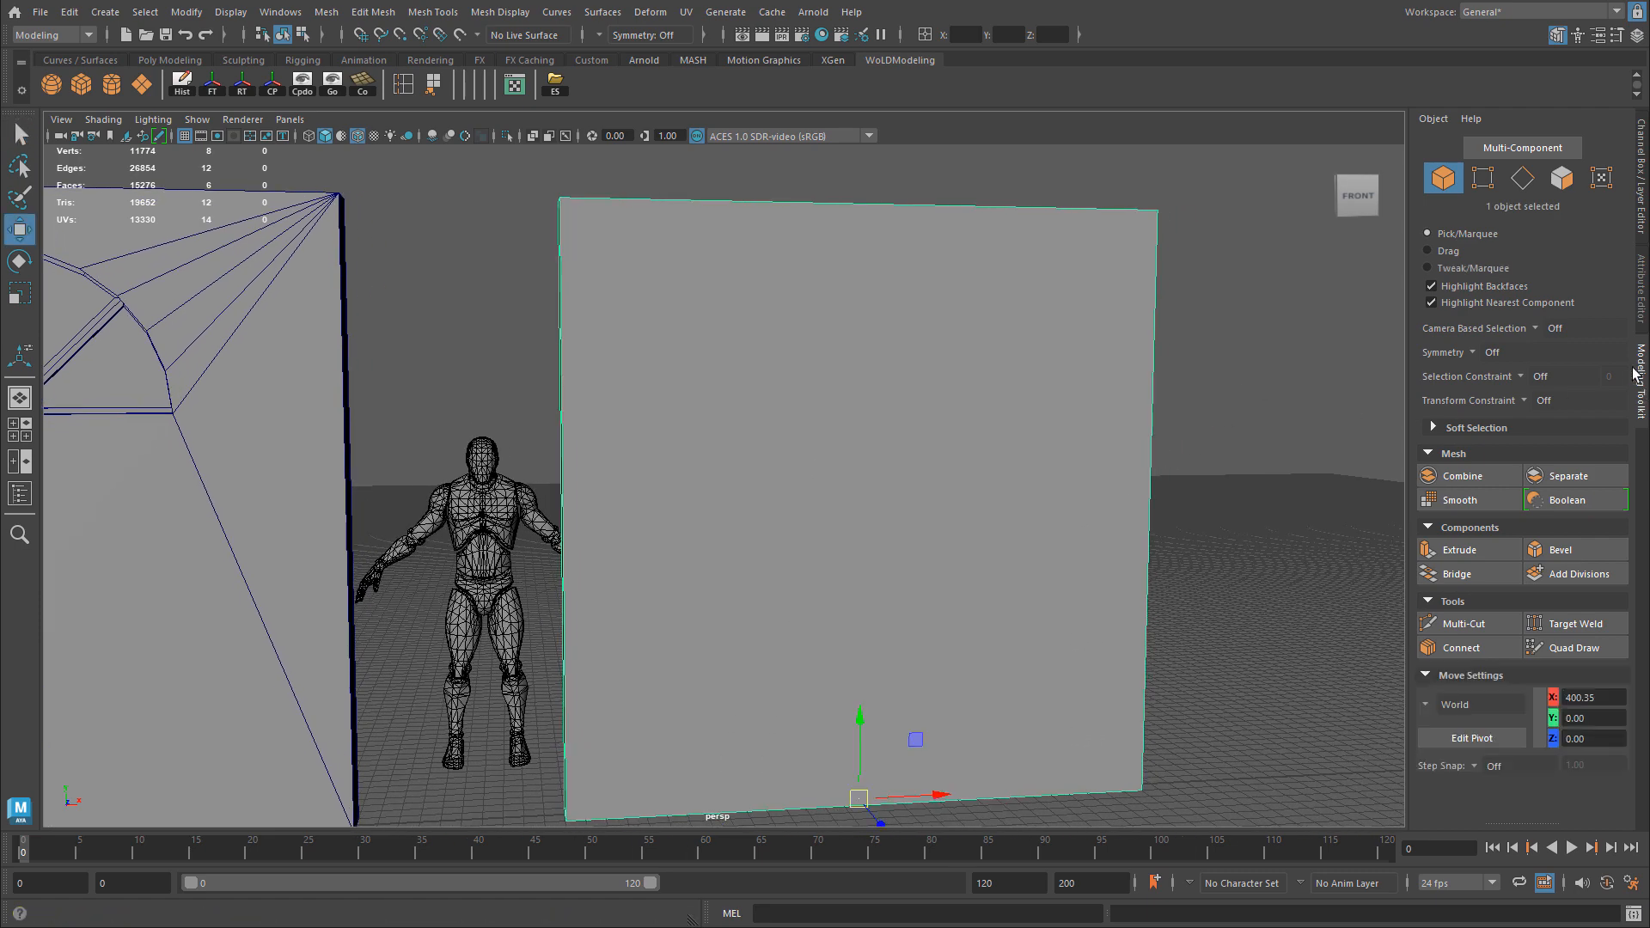
left_click(1462, 624)
left_click(1023, 509, "ctrl")
middle_click(886, 360, "ctrl")
Duplicate the divided wall panel and move the copy along the X axis to 862.21.
right_click_drag(1057, 479, 959, 422, "alt")
key("w")
left_click_drag(894, 662, 1287, 574, "shift")
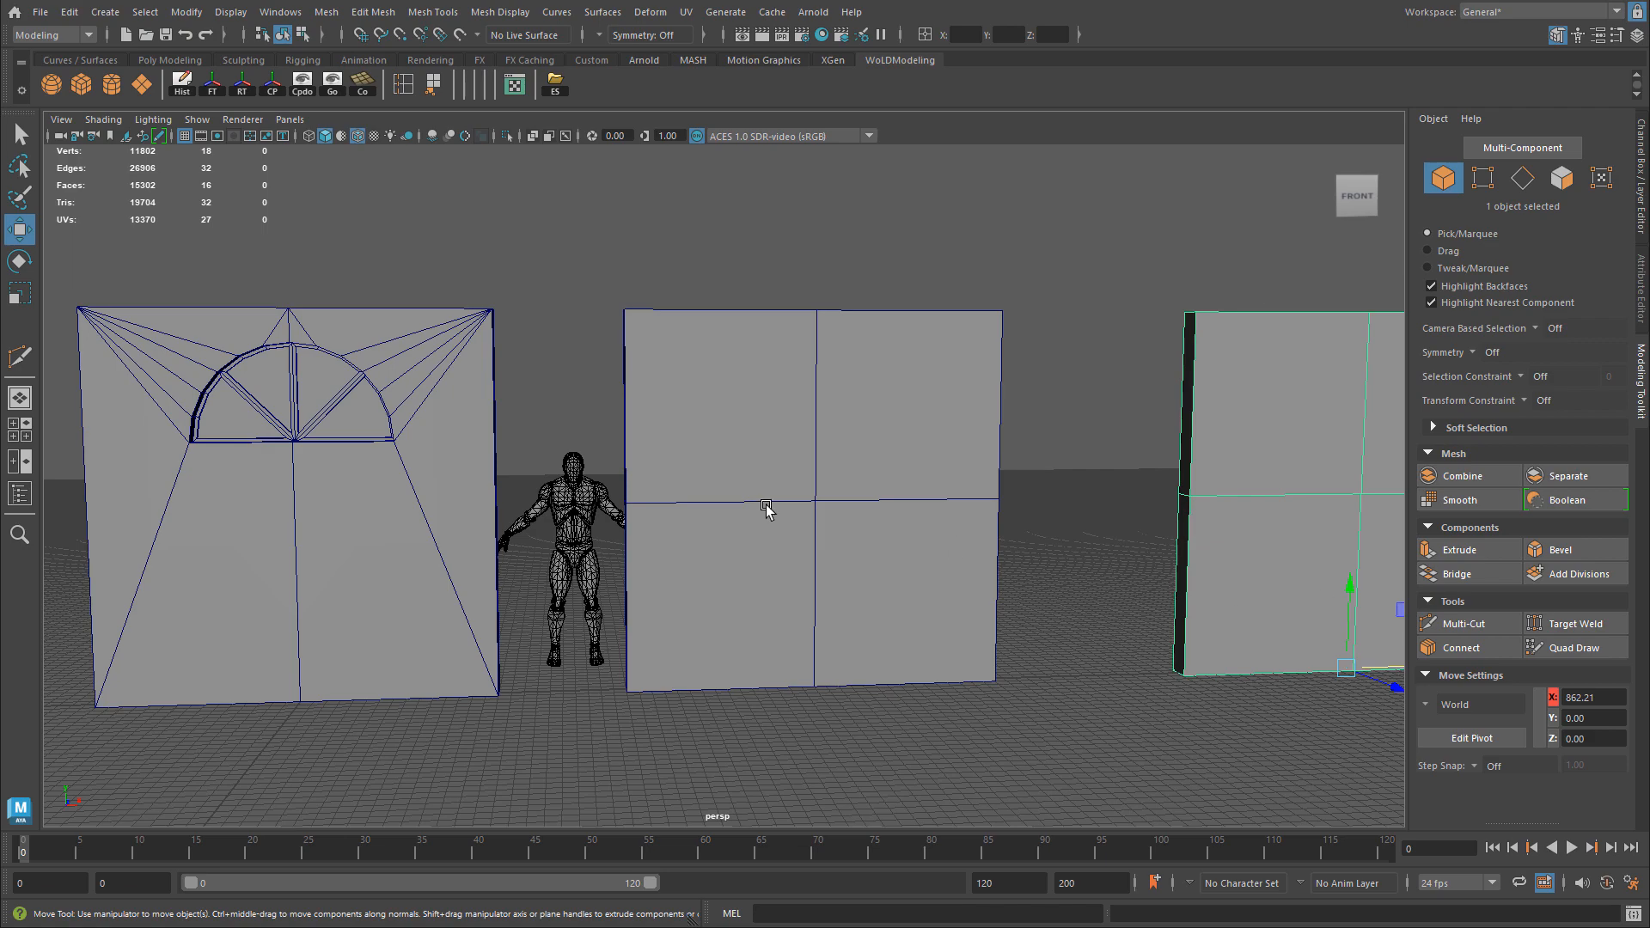
Extrude the four front faces of the divided wall panel beside the mannequin together with an offset of 45.4.
right_click_drag(765, 505, 906, 453, "alt")
left_click(917, 449)
middle_click_drag(917, 449, 864, 393, "alt")
right_click_drag(795, 416, 849, 414, "alt")
middle_click_drag(749, 357, 749, 375, "alt")
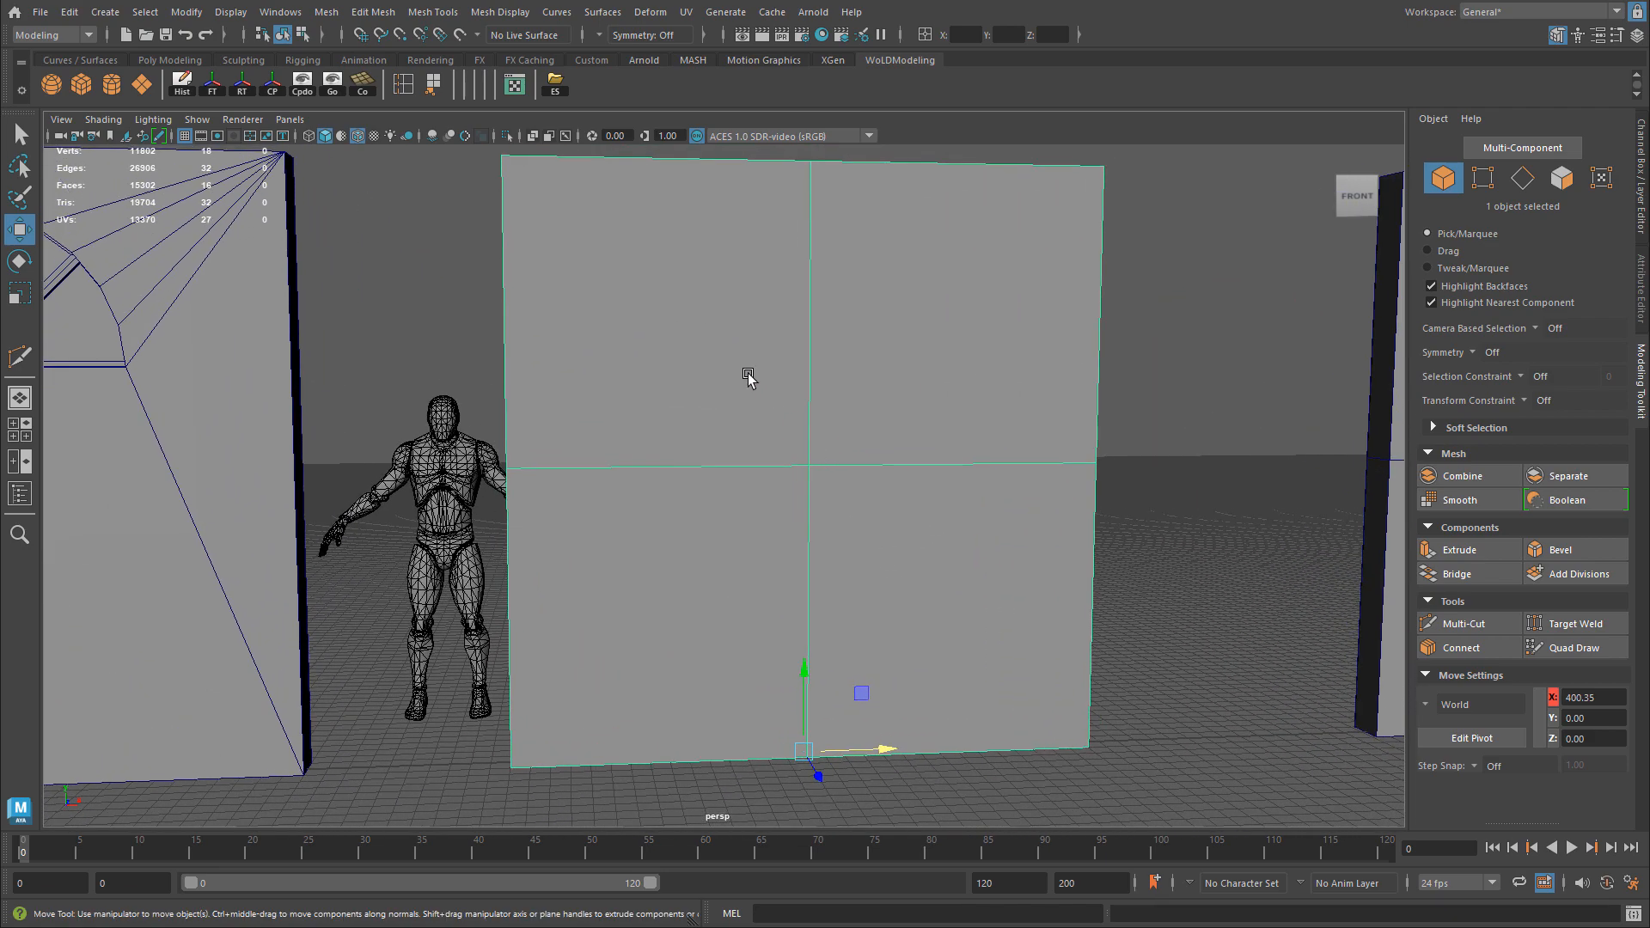
right_click_drag(742, 369, 742, 416)
left_click(744, 419)
left_click(753, 503, "shift")
left_click(918, 525, "shift")
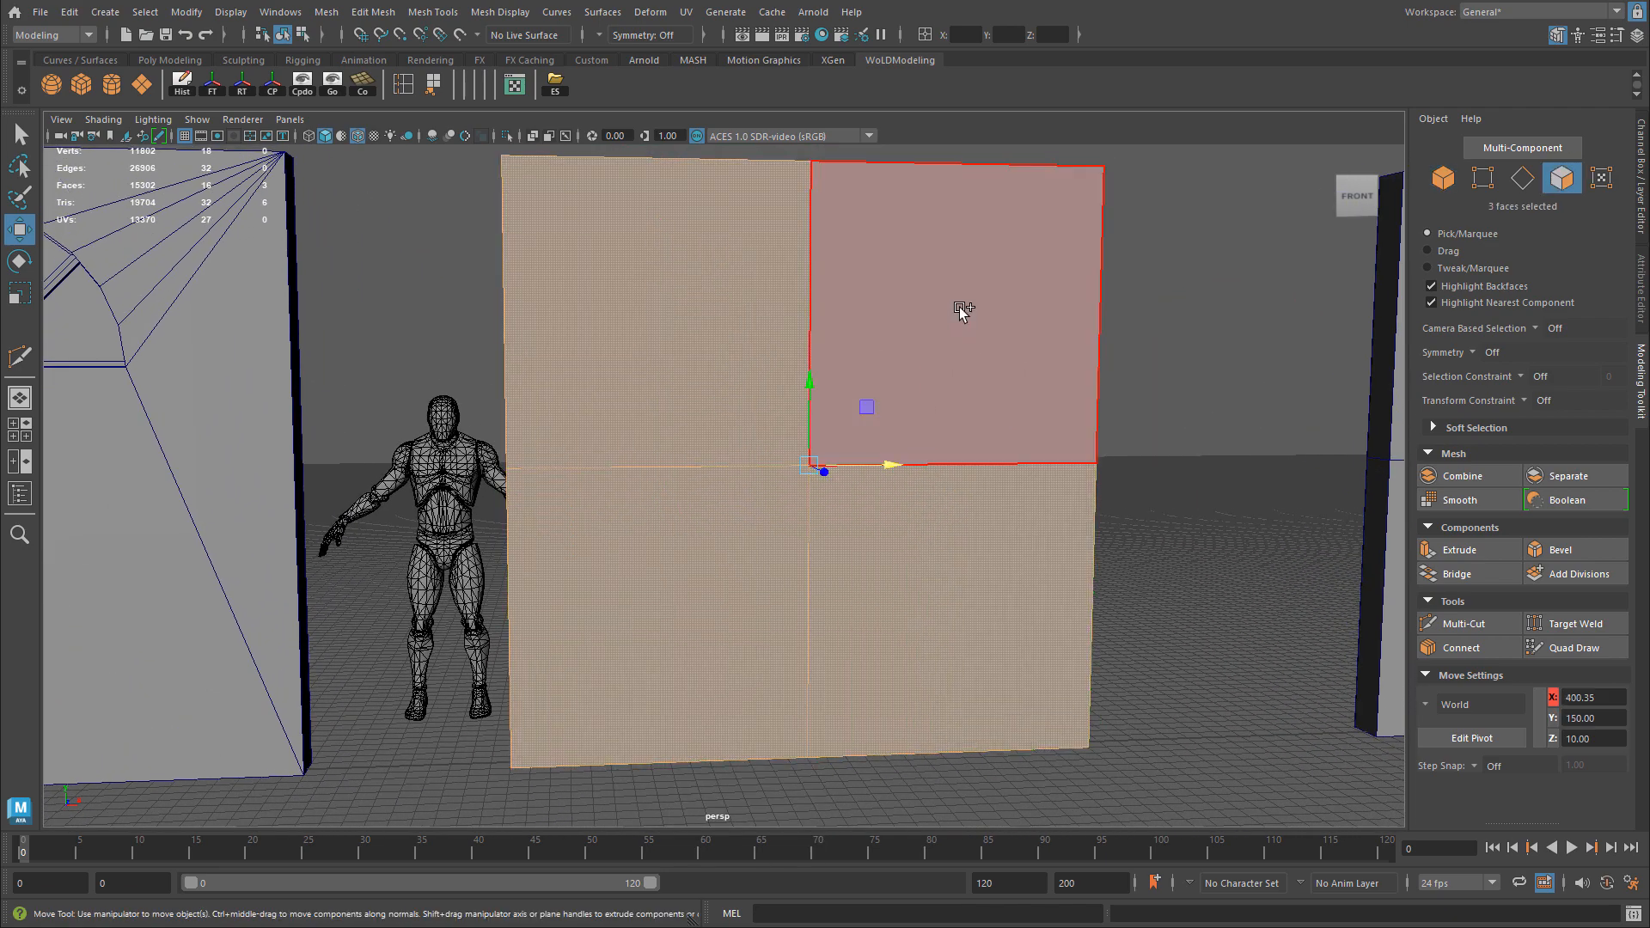
left_click(891, 421, "shift")
mouse_move(884, 413)
left_mouse_down("alt")
mouse_move(1142, 461)
mouse_move(912, 421)
mouse_move(880, 380)
left_mouse_up("alt")
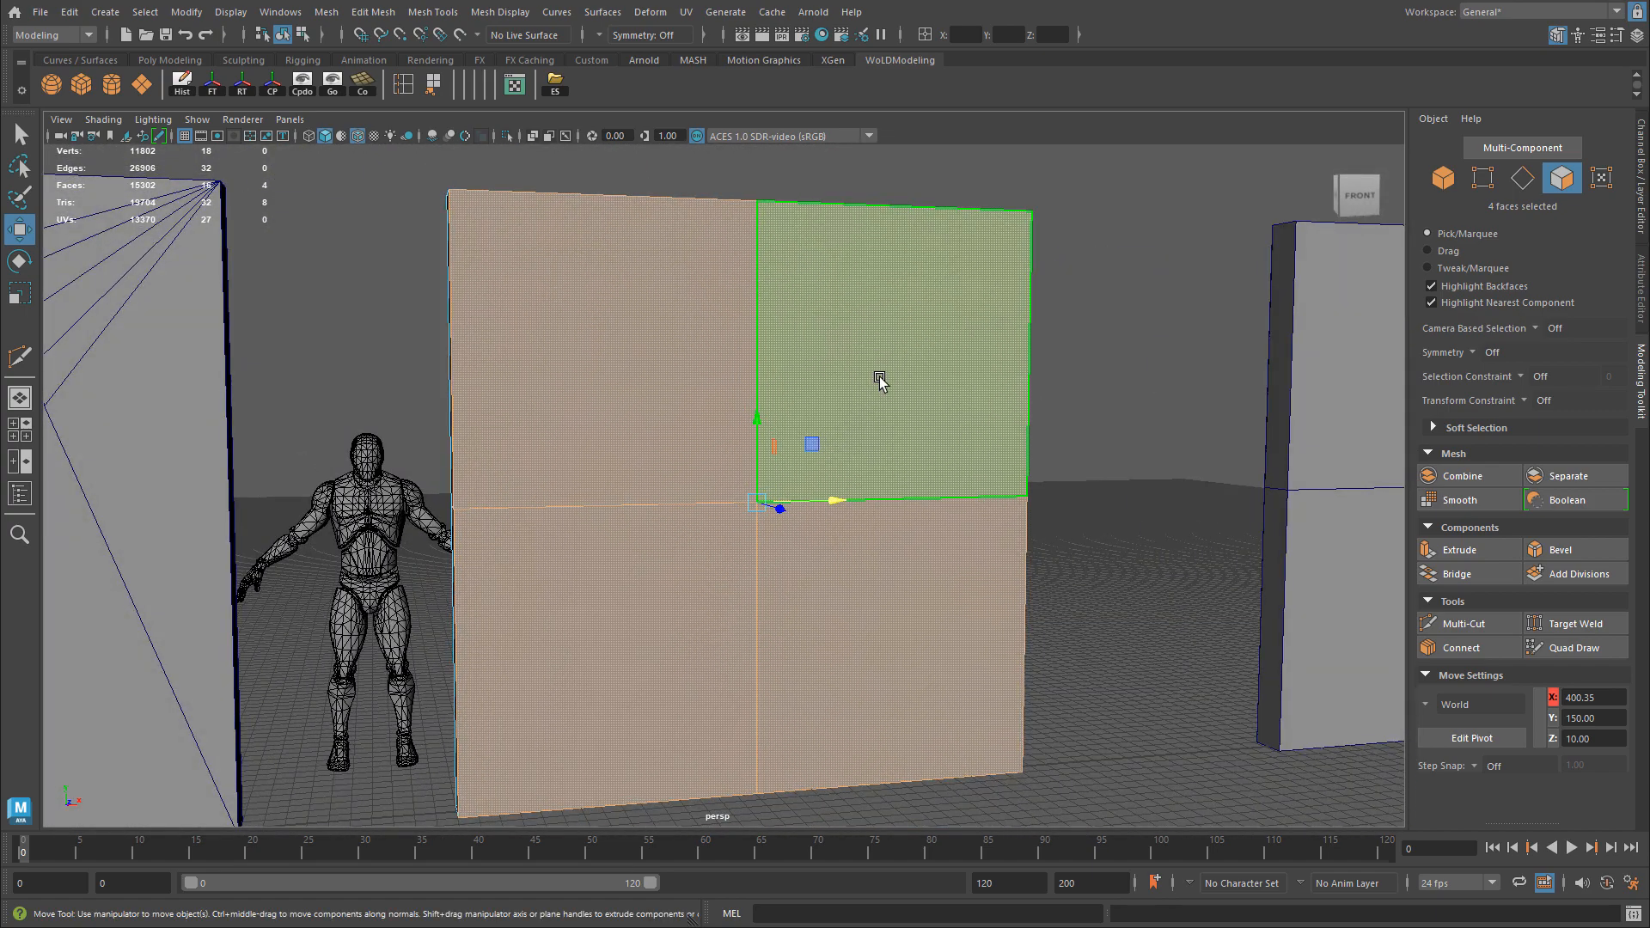
key("ctrl+e")
left_click(1136, 229)
left_click_drag(1186, 231, 1533, 268)
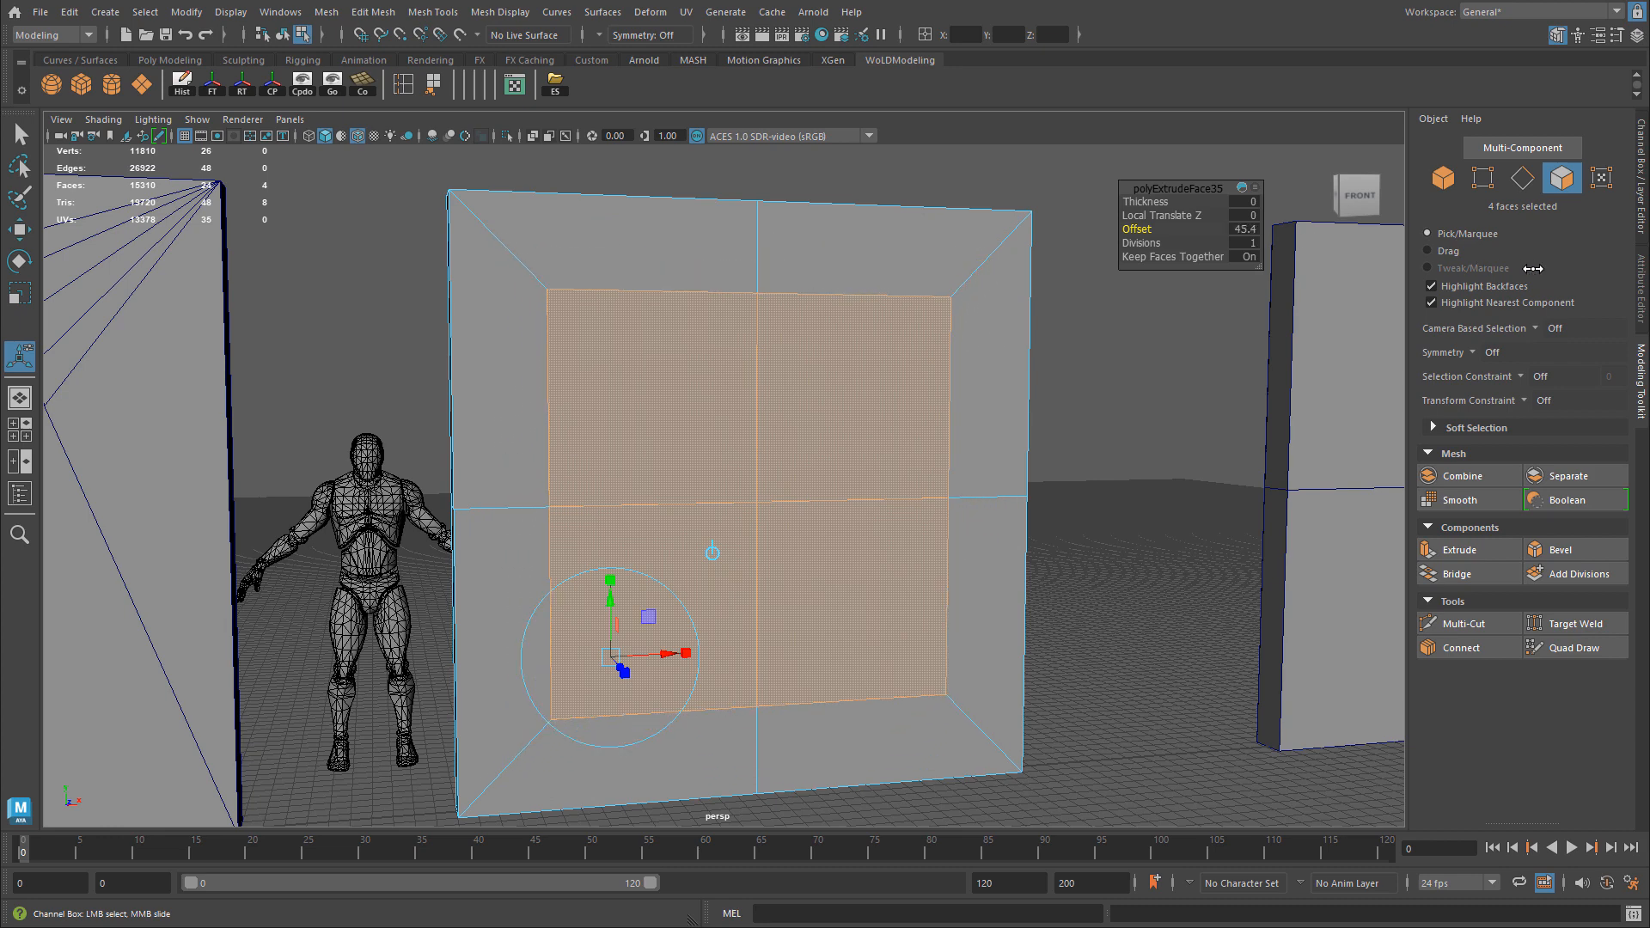
Circularize the inset faces with 2 added divisions and a radial offset of -31.2.
left_click(375, 13)
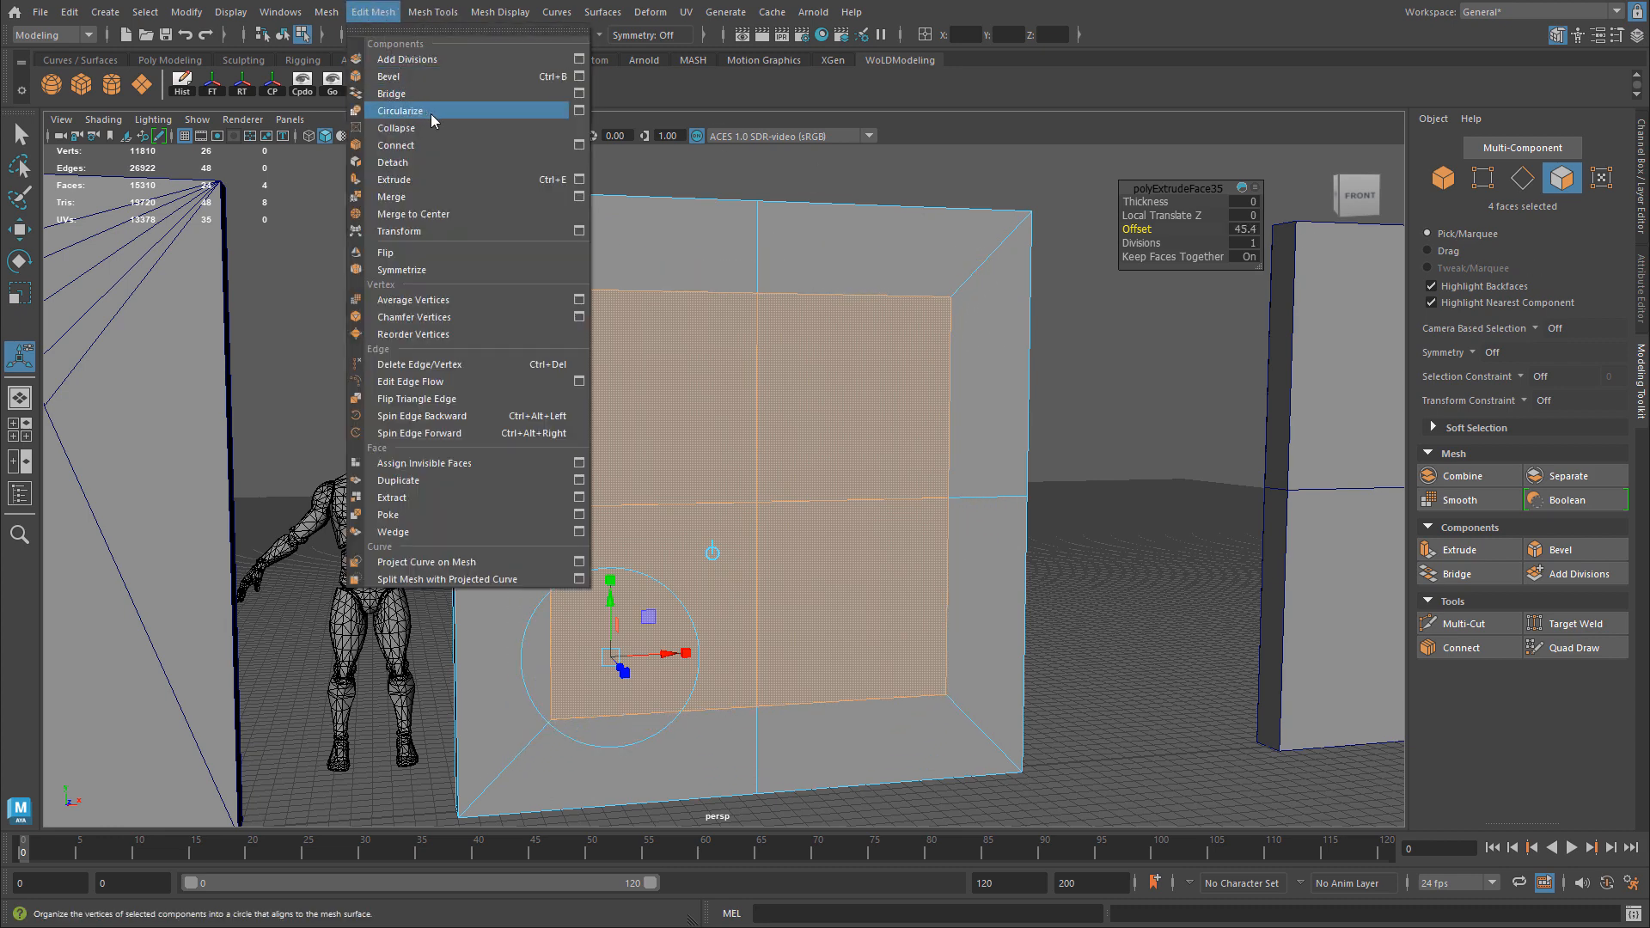
left_click(431, 114)
key("f")
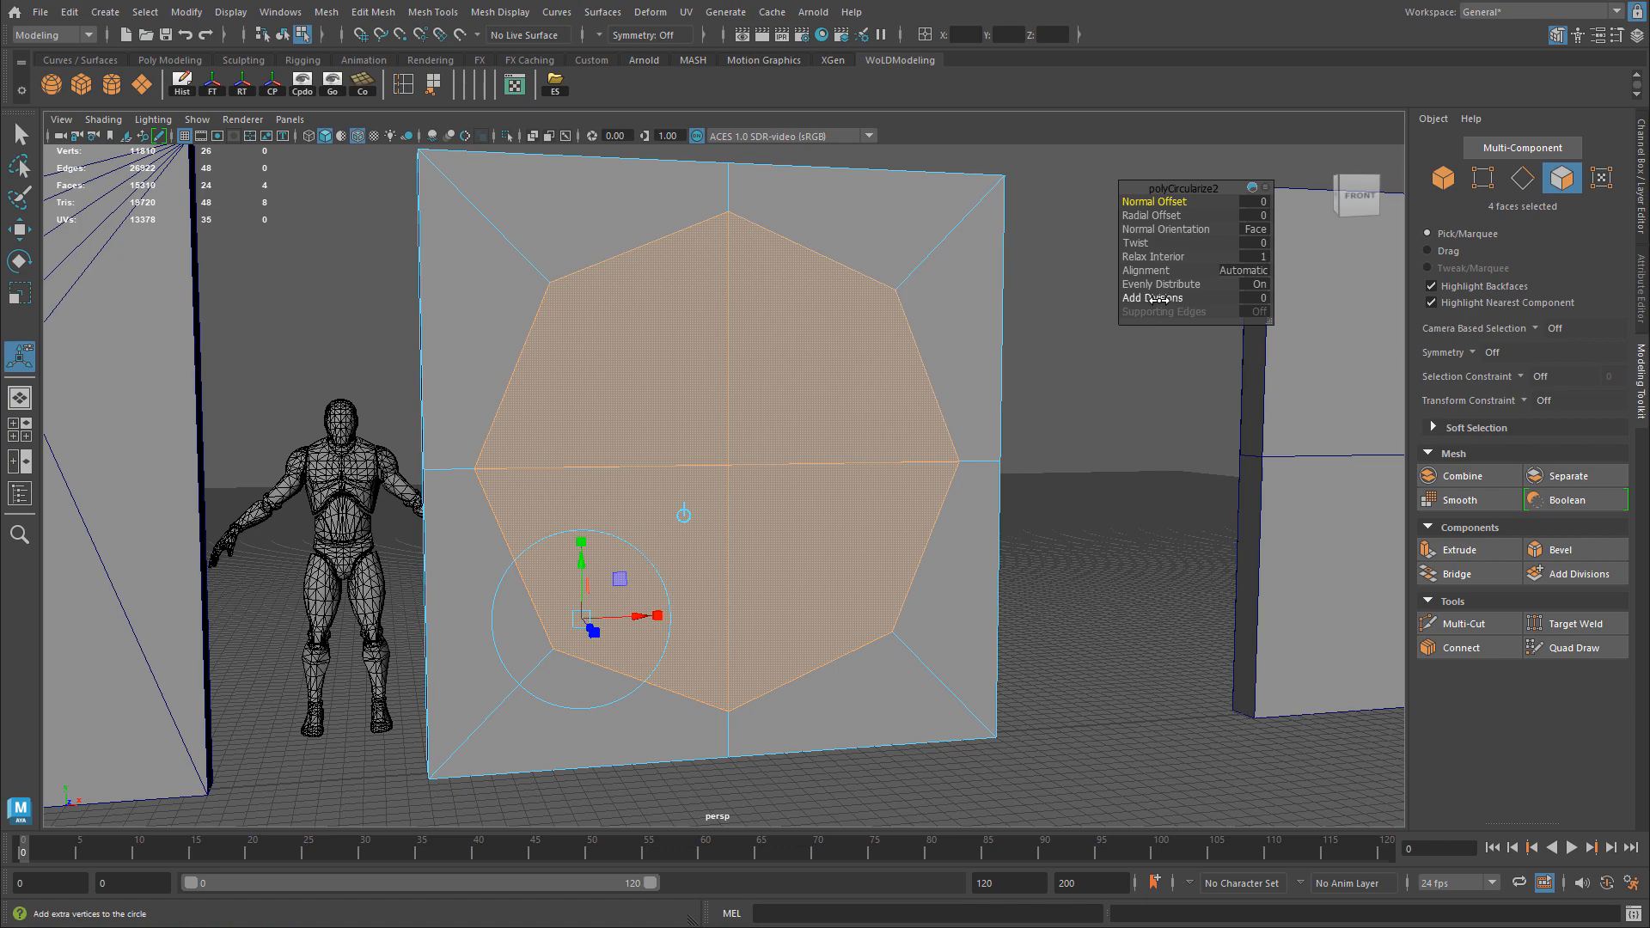
left_click_drag(1158, 299, 1169, 300)
key("f")
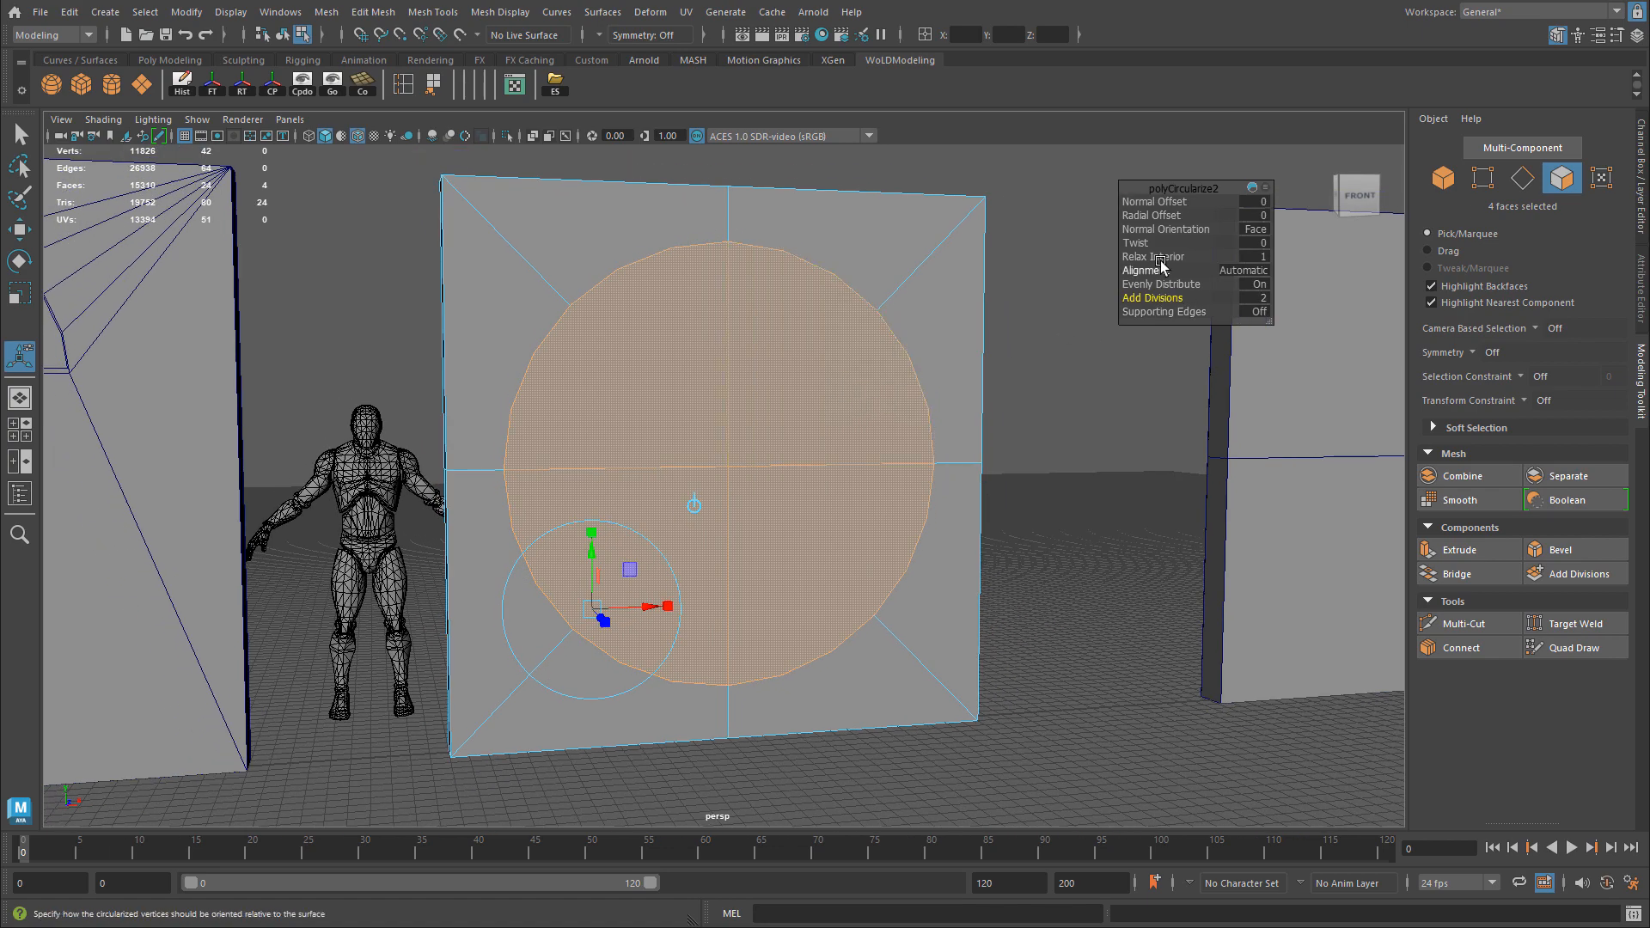
left_click_drag(1152, 215, 653, 481)
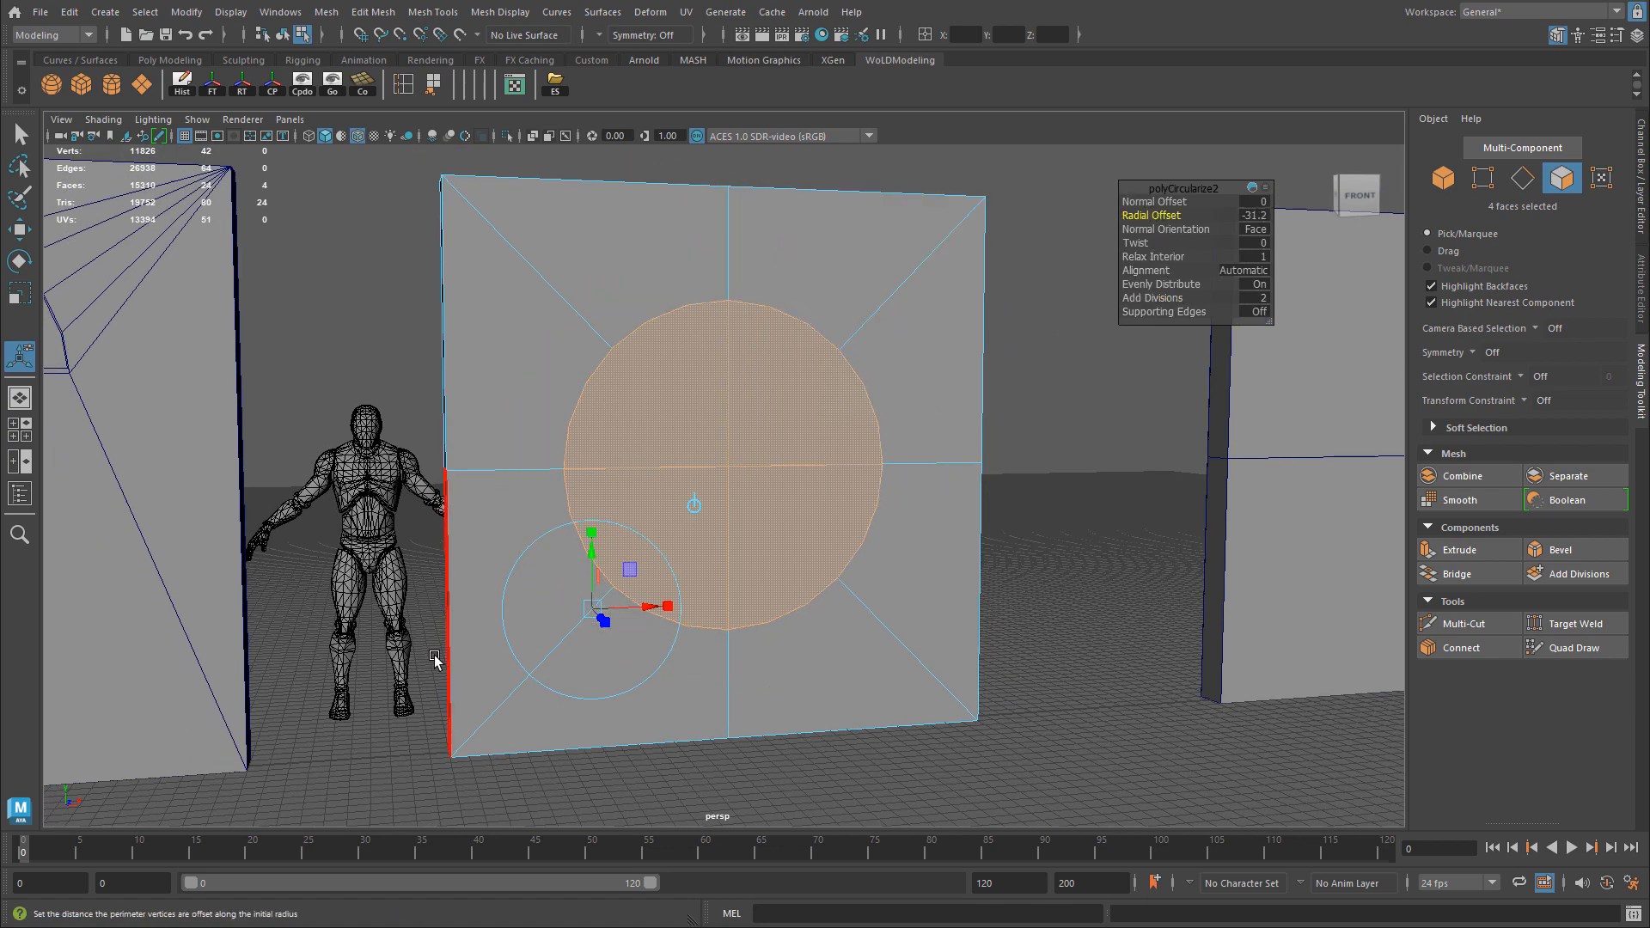
Scale the circular face group down uniformly in the front view and raise it to Y 184.90.
key("space")
key("space")
scroll(886, 564, "down", 4)
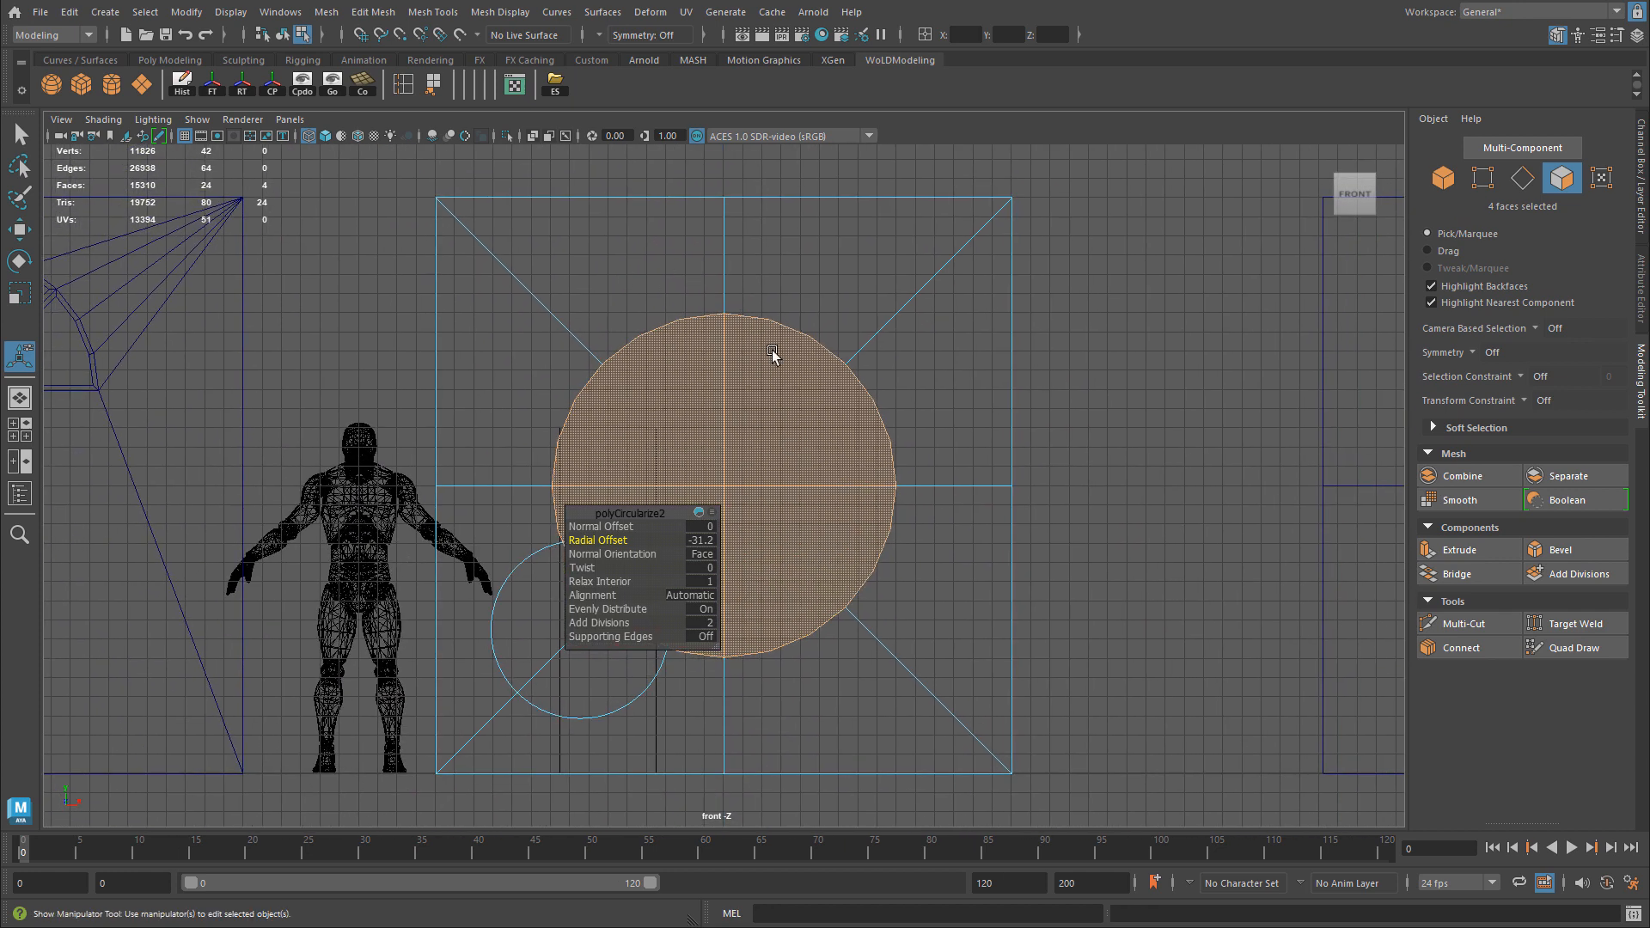
middle_click_drag(788, 511, 844, 443, "alt")
key("w")
left_click_drag(786, 335, 788, 284)
middle_click_drag(826, 346, 835, 391, "alt")
key("r")
left_click_drag(796, 413, 748, 428)
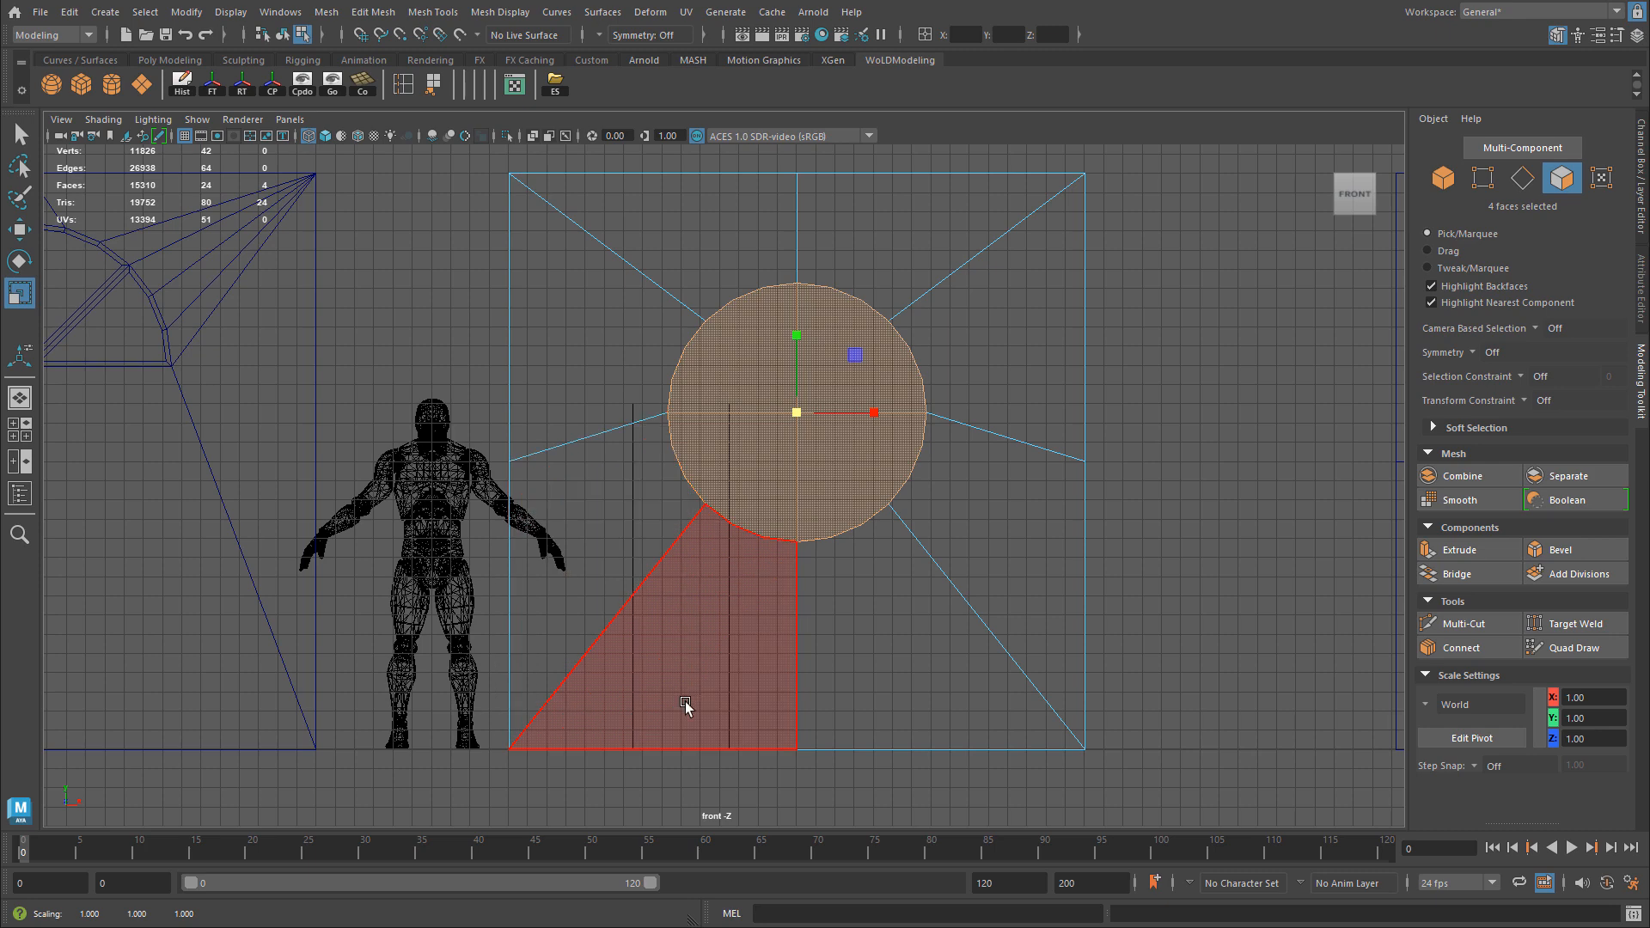
middle_click_drag(812, 535, 814, 544, "alt")
key("w")
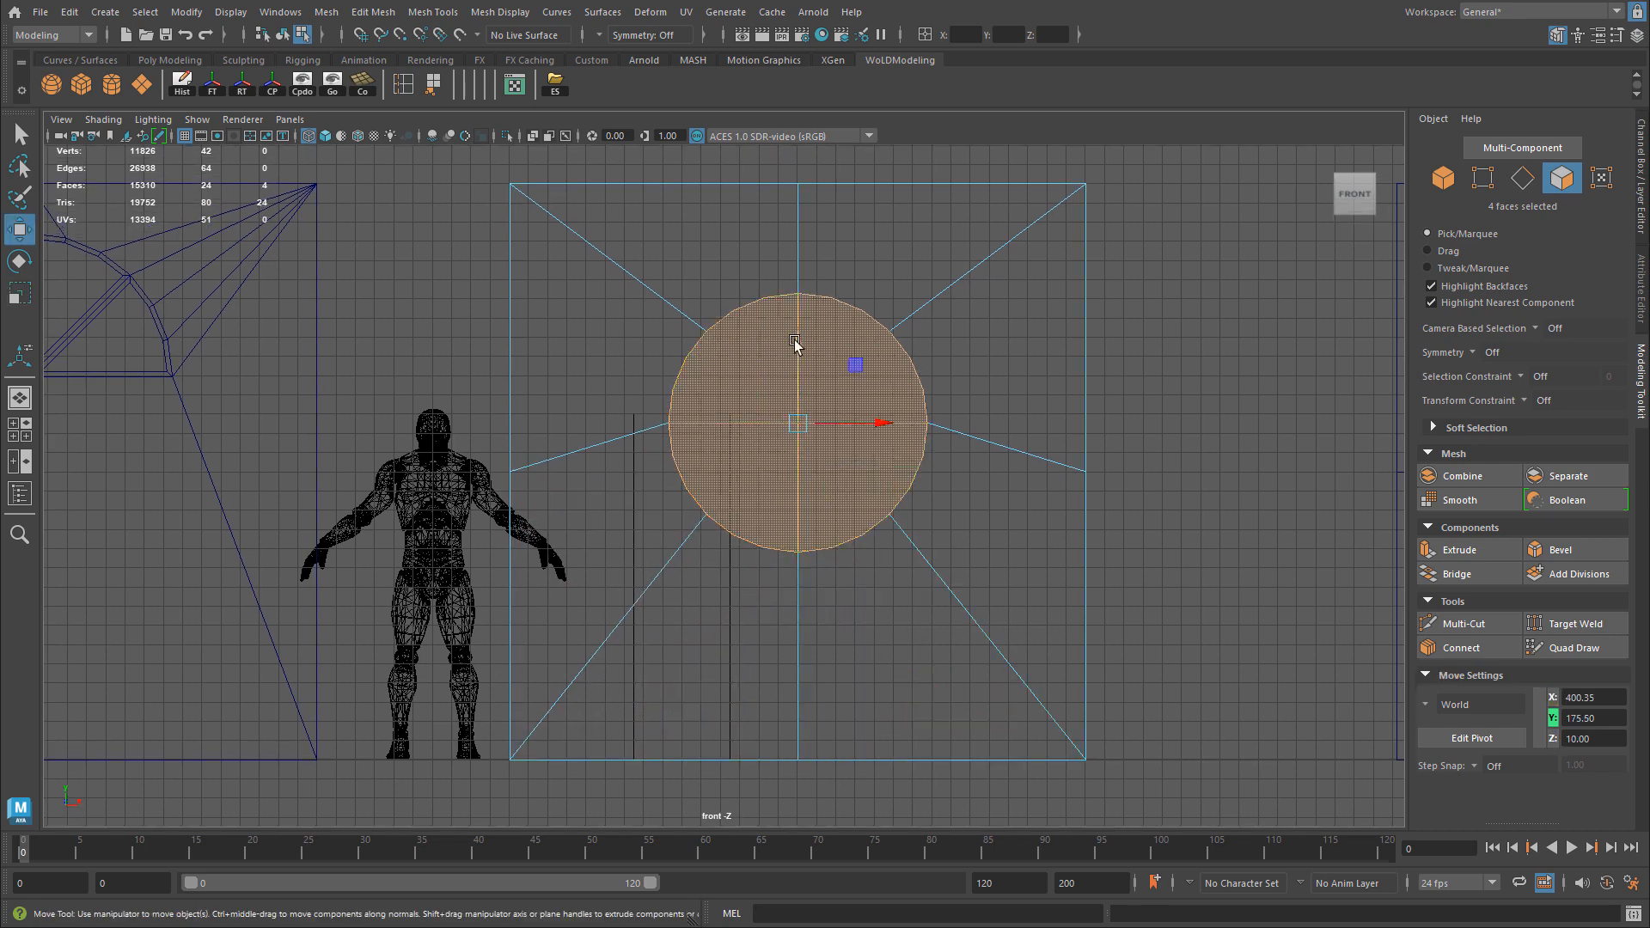
left_click_drag(796, 341, 796, 322)
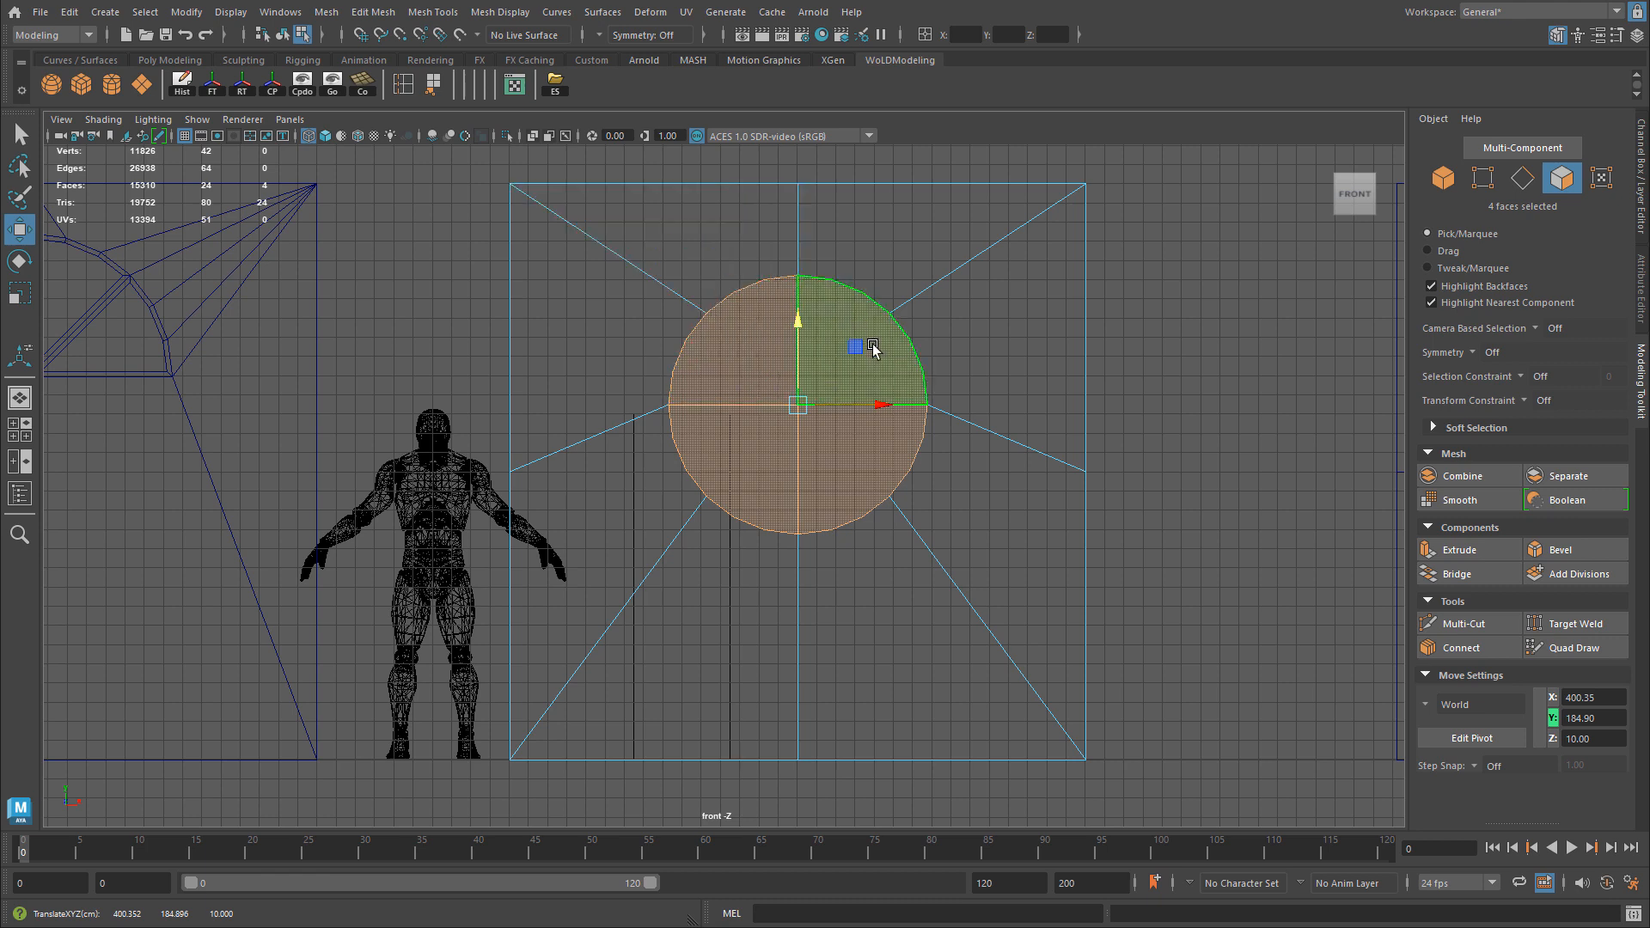
Flatten the five vertices on each lower side of the circle into two vertical columns by scaling along X.
left_click_drag(747, 461, 872, 471)
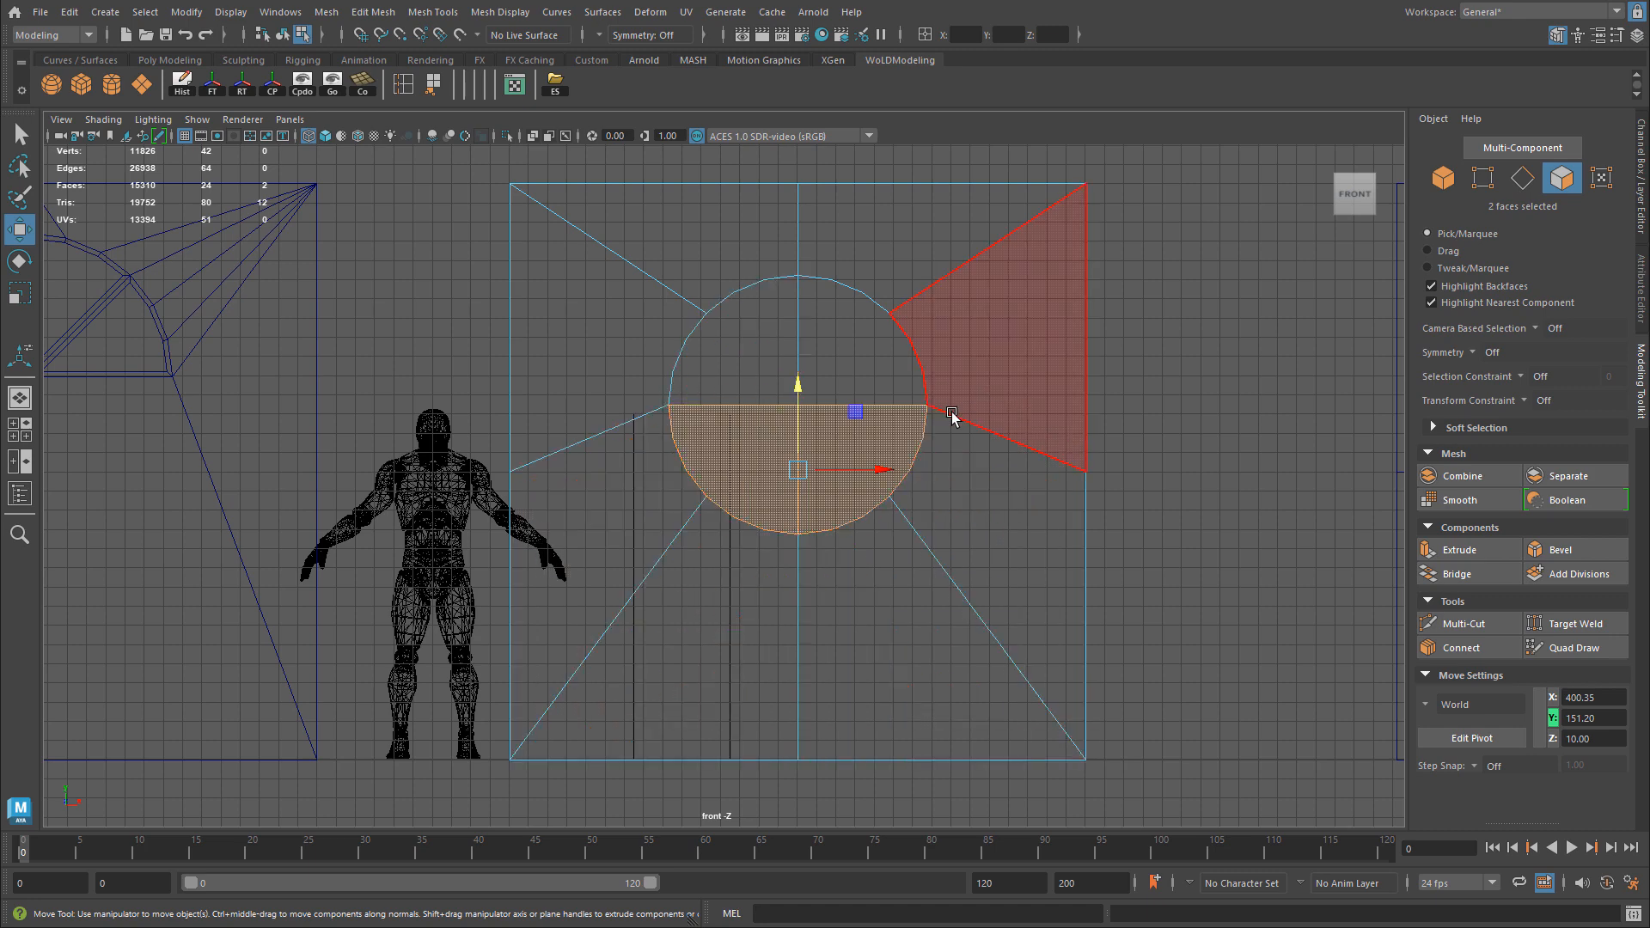
key("space")
key("space")
left_click_drag(906, 397, 778, 432, "alt")
right_click_drag(778, 433, 770, 469)
left_click_drag(557, 396, 713, 573)
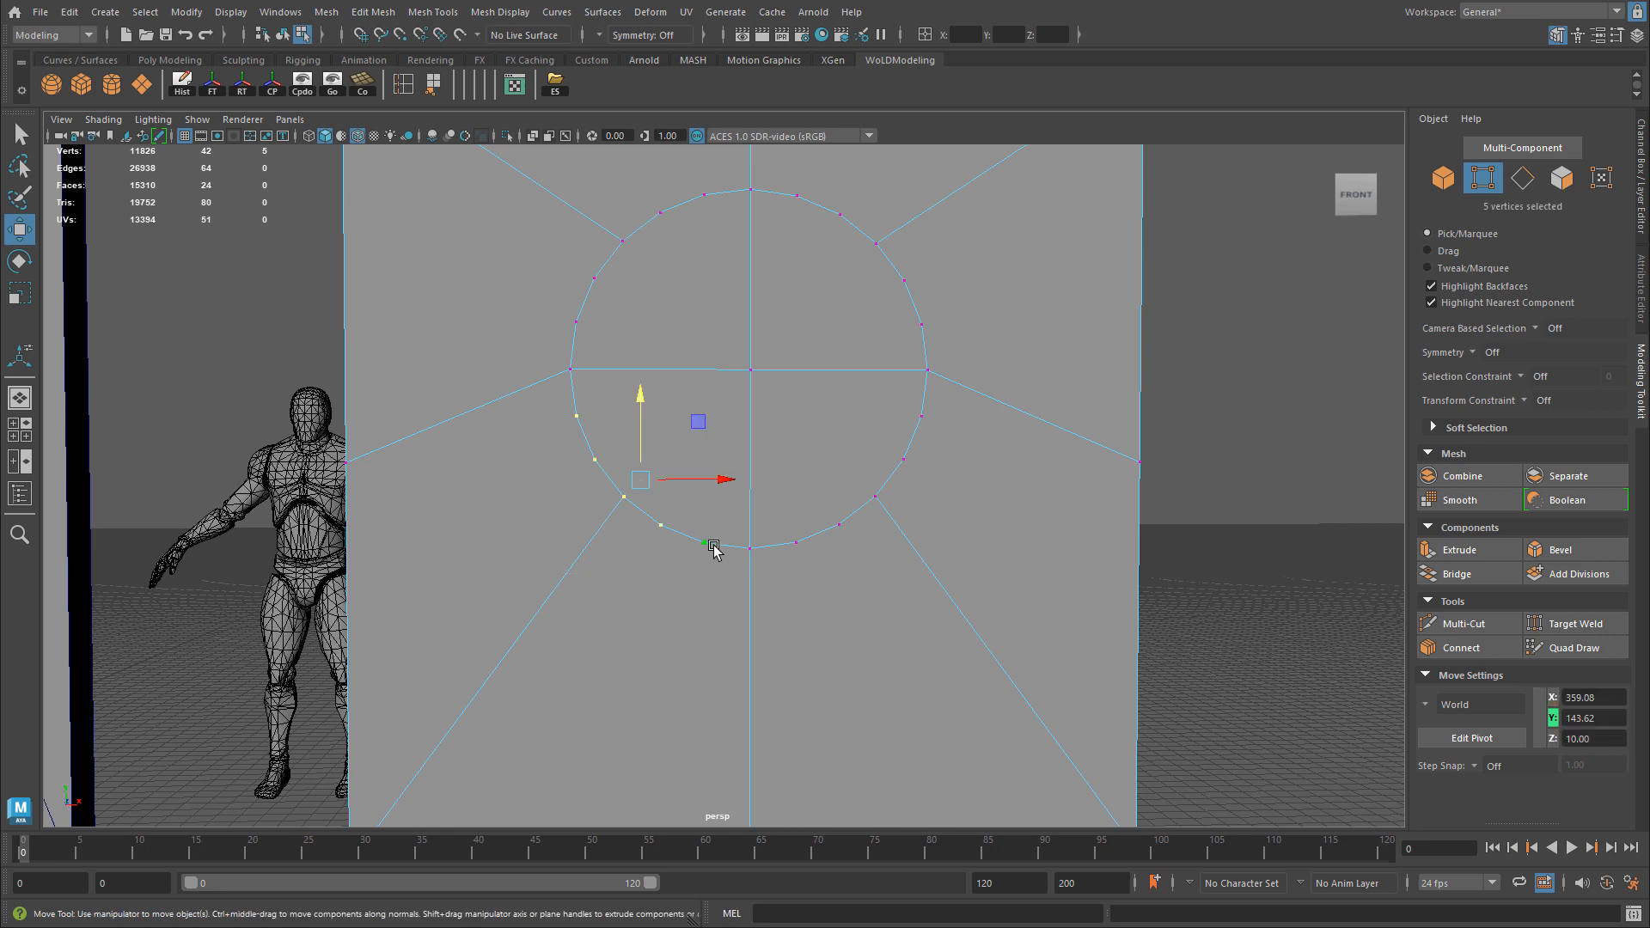
key("r")
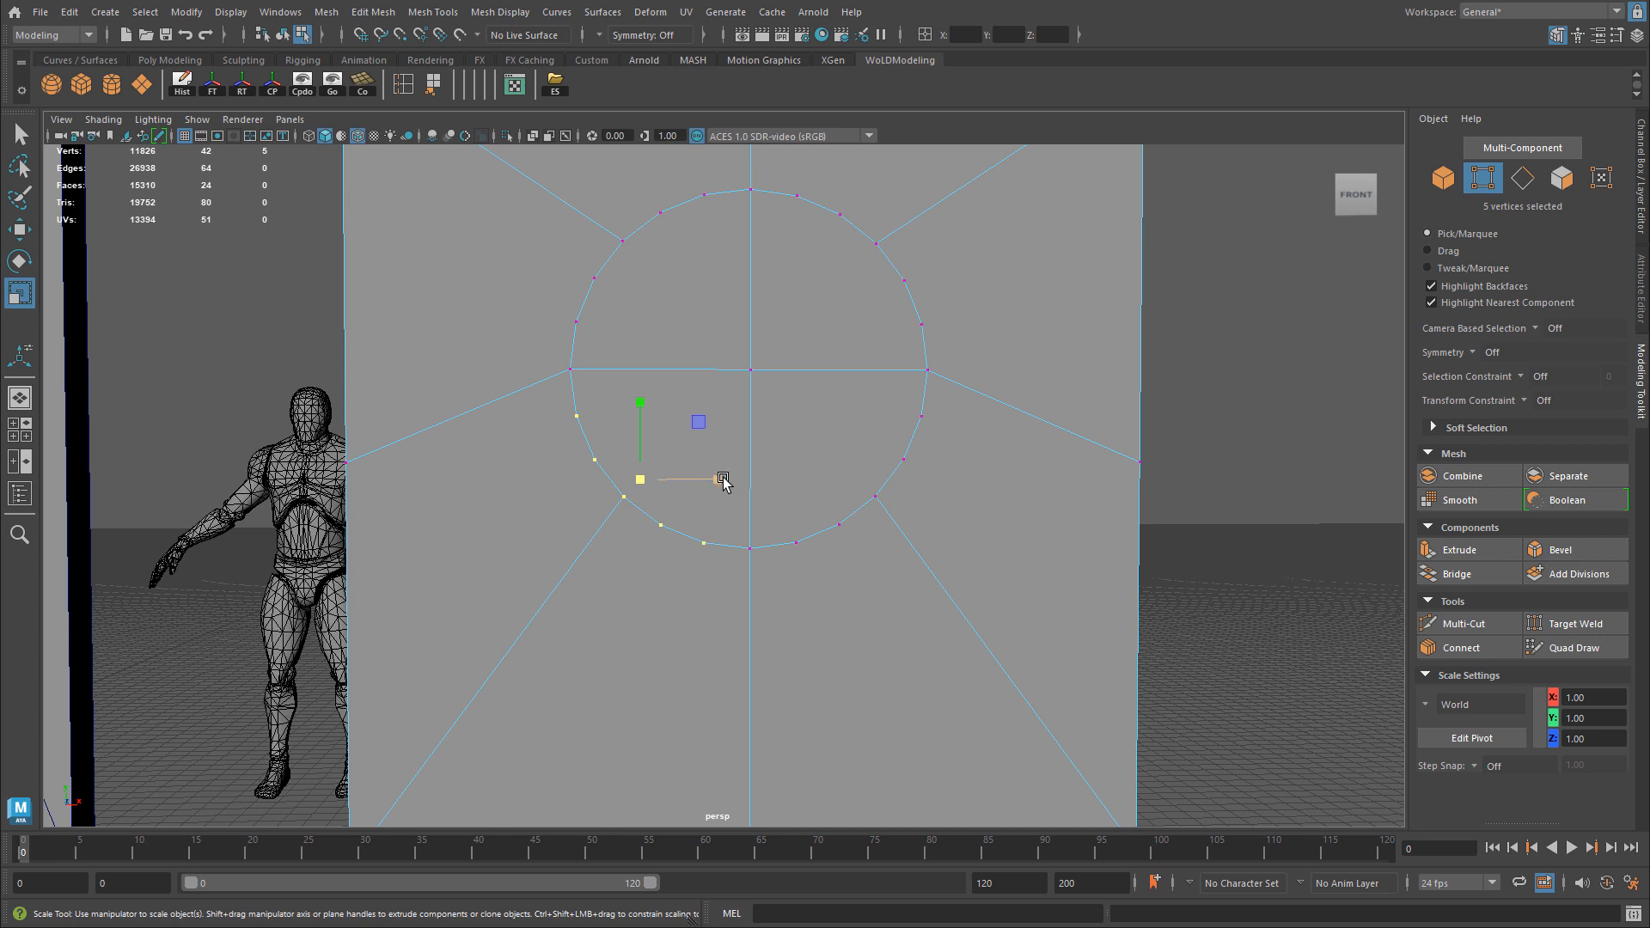
left_click_drag(723, 481, 562, 488)
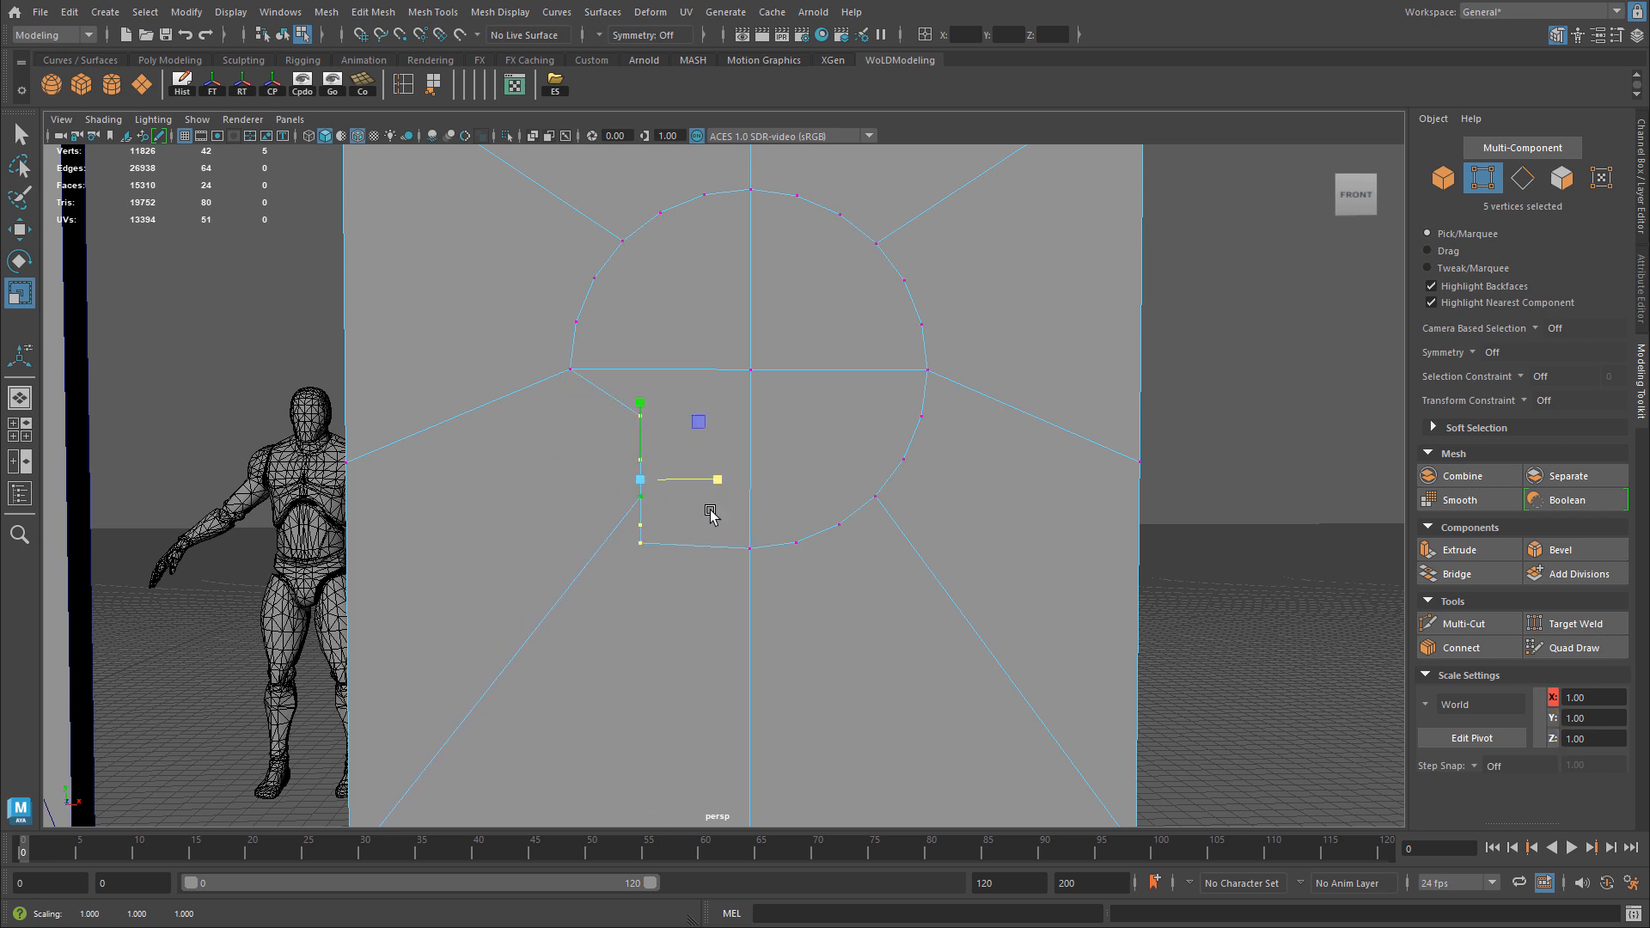
left_click_drag(772, 389, 928, 575)
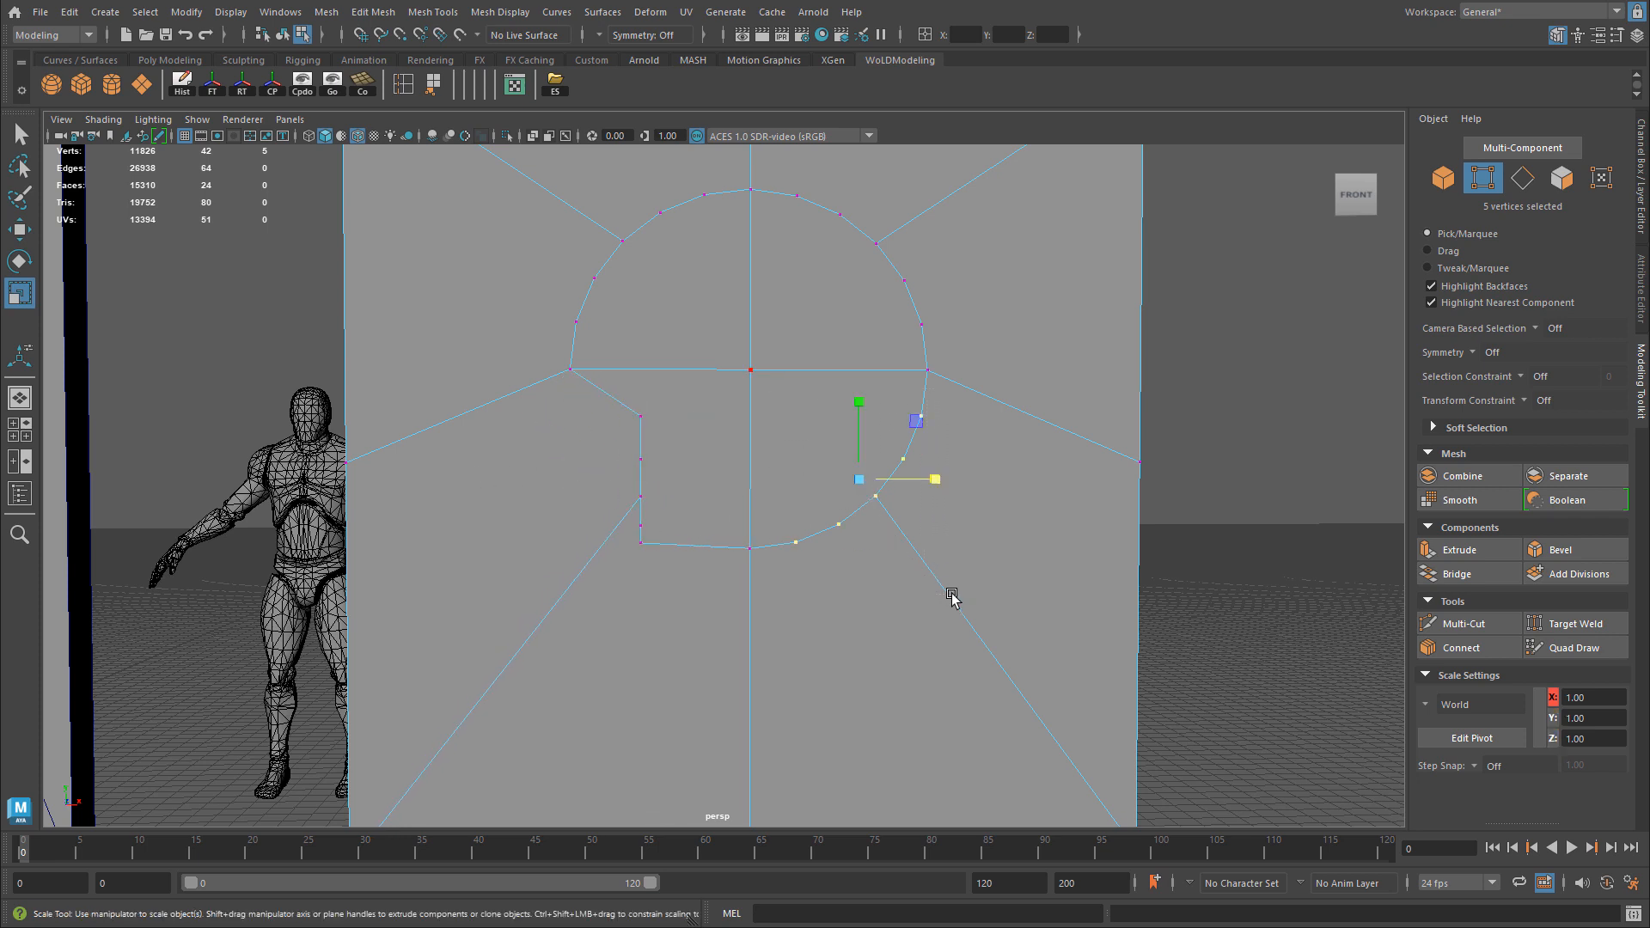
left_click_drag(935, 483, 516, 486)
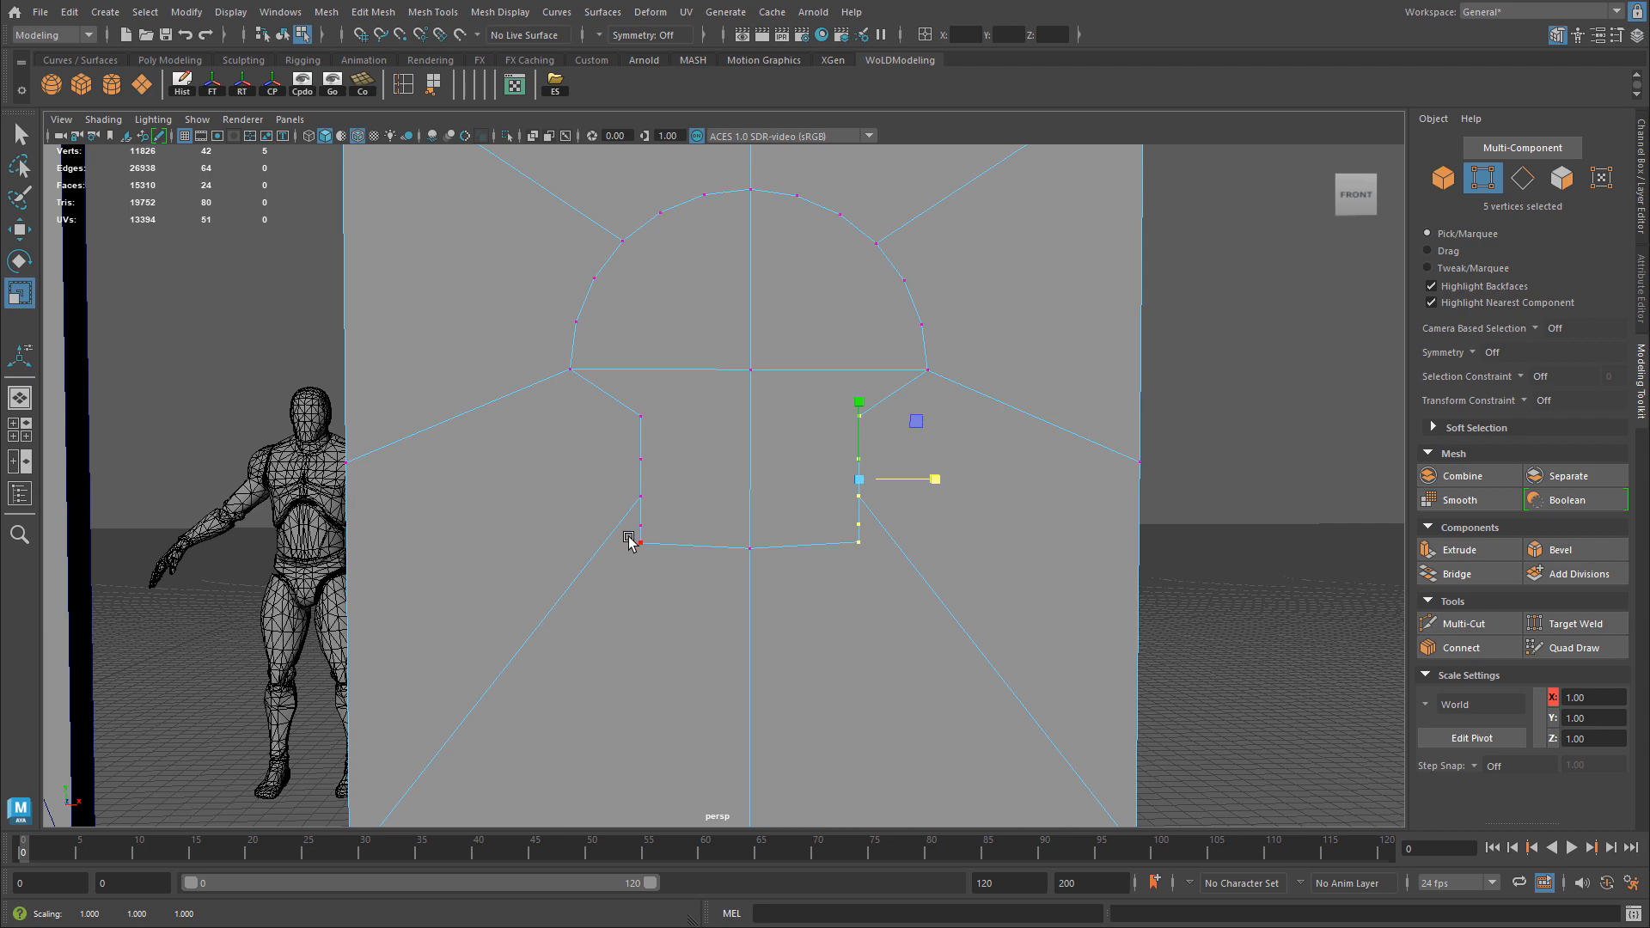
Flatten the three bottom vertices of the window outline into a level line by scaling along Y.
left_click_drag(629, 539, 865, 573)
left_click_drag(977, 596, 976, 582, "alt")
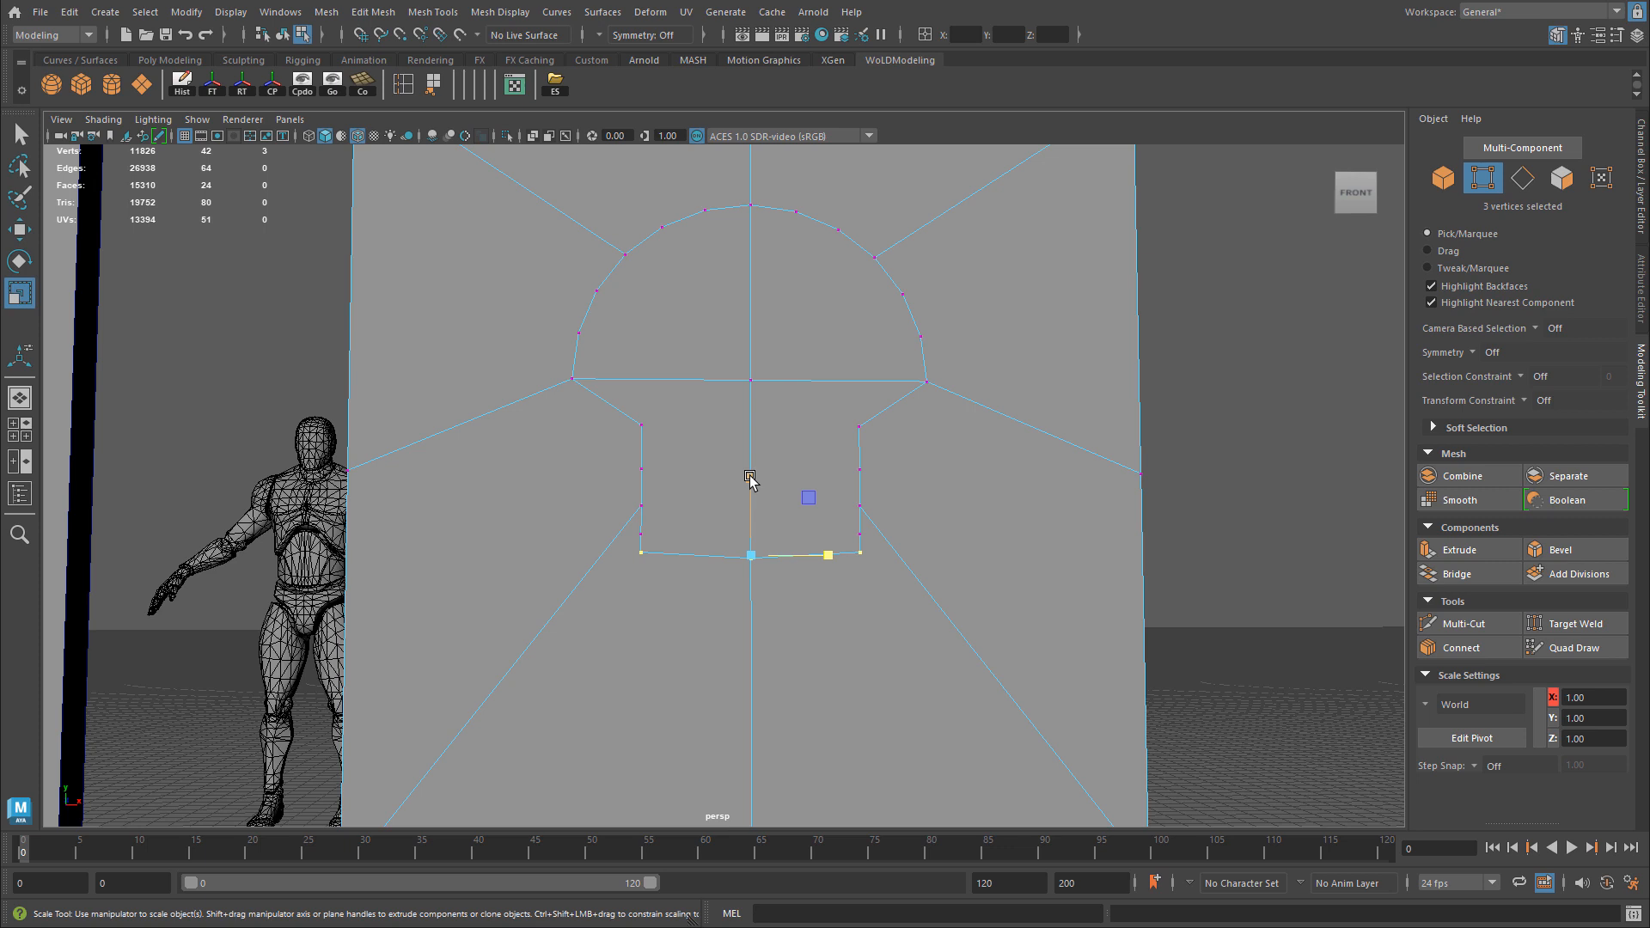
left_click_drag(749, 478, 816, 778)
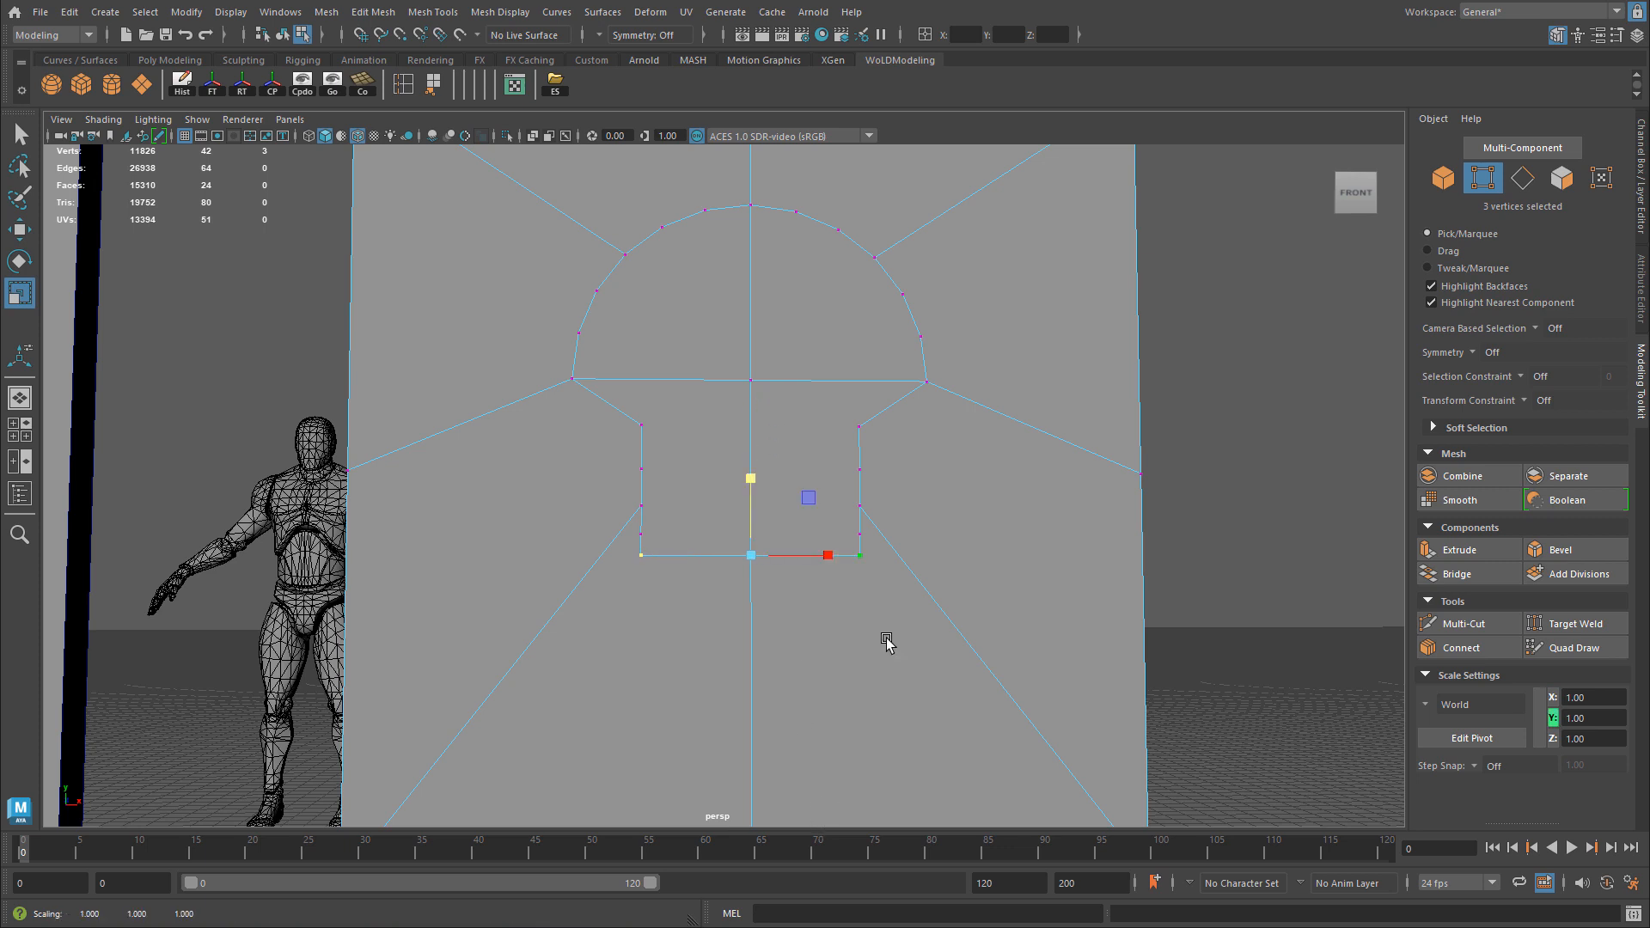
Align the left column of five vertices with the arch's left end by vertex snapping it along X.
left_click_drag(601, 405, 683, 607)
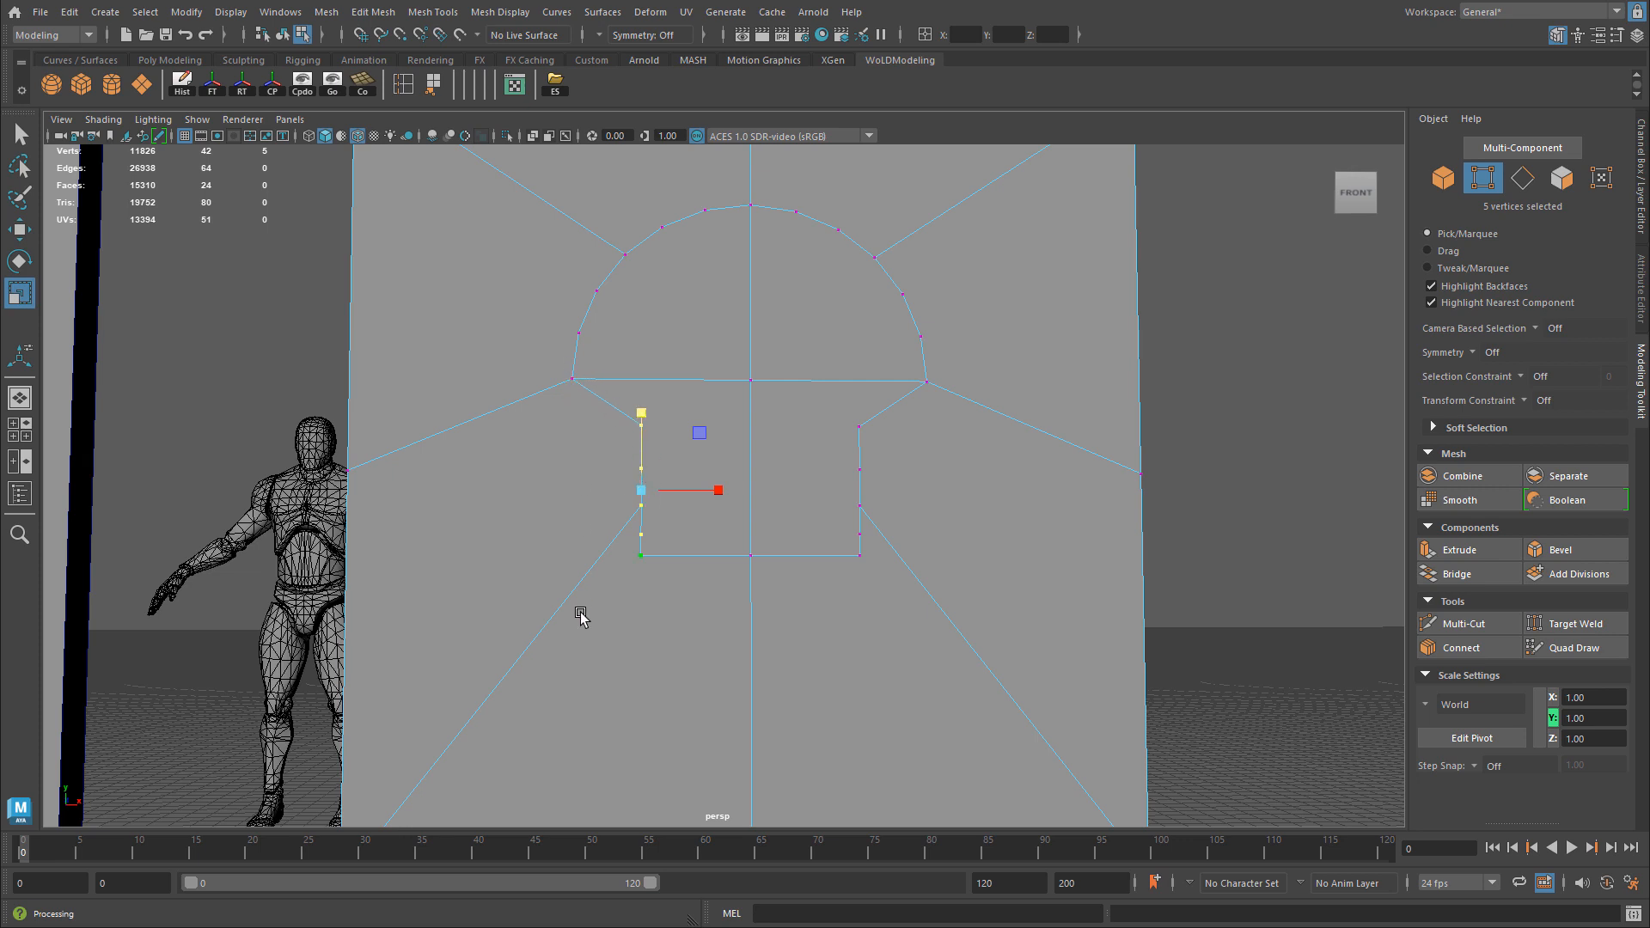
key("w")
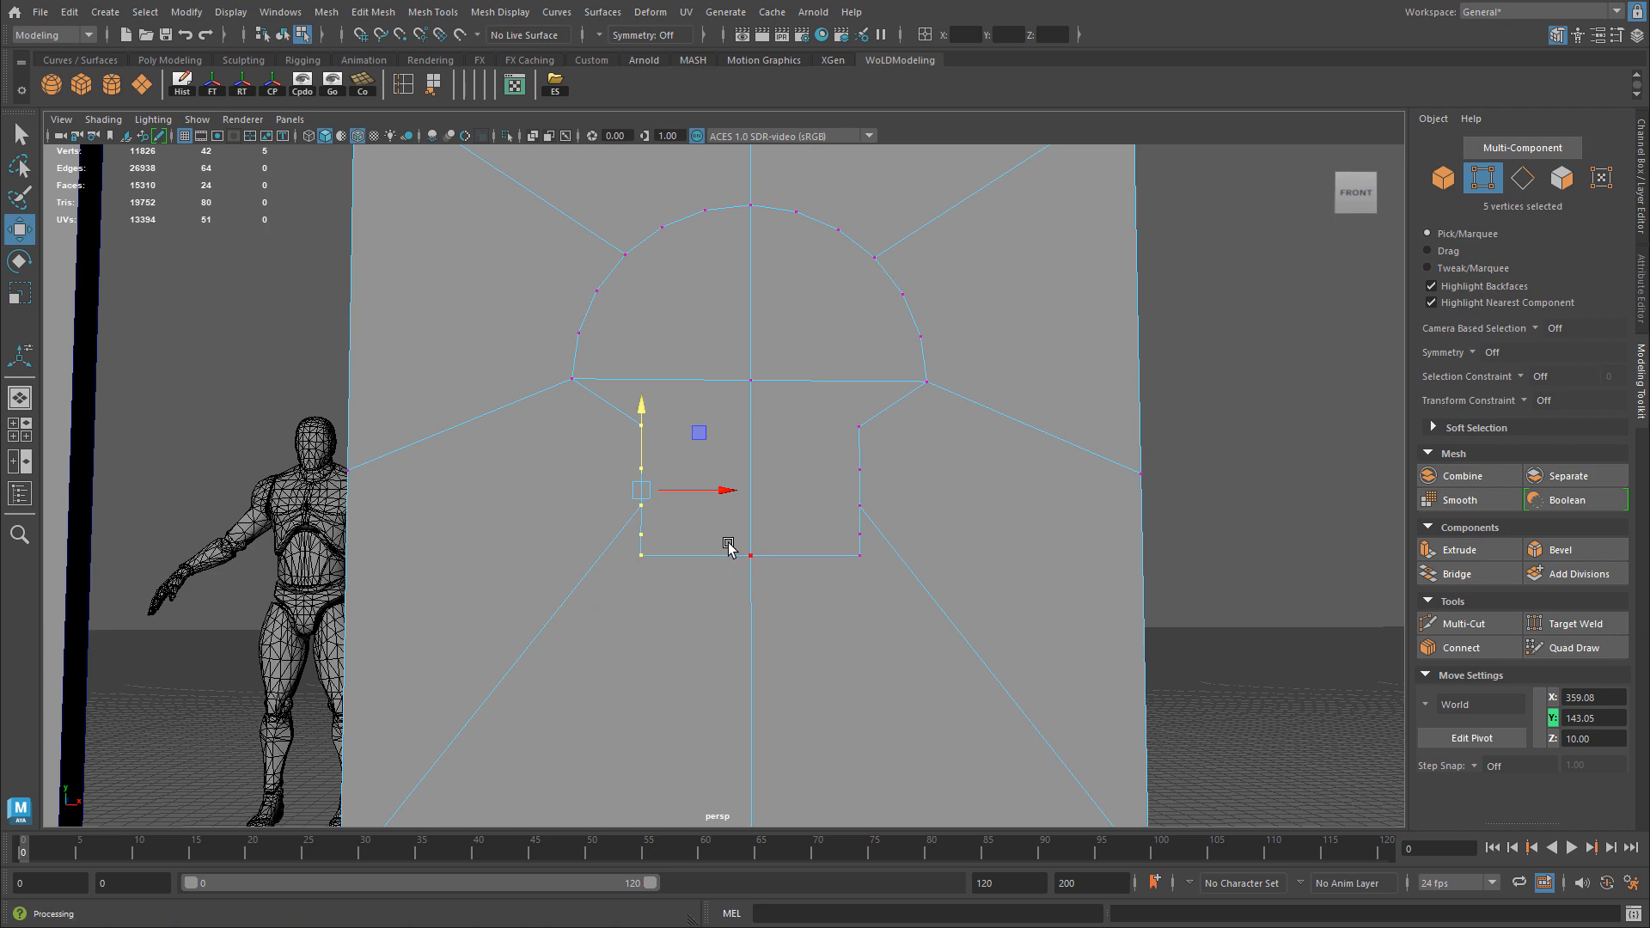
left_click_drag(726, 546, 737, 512, "alt")
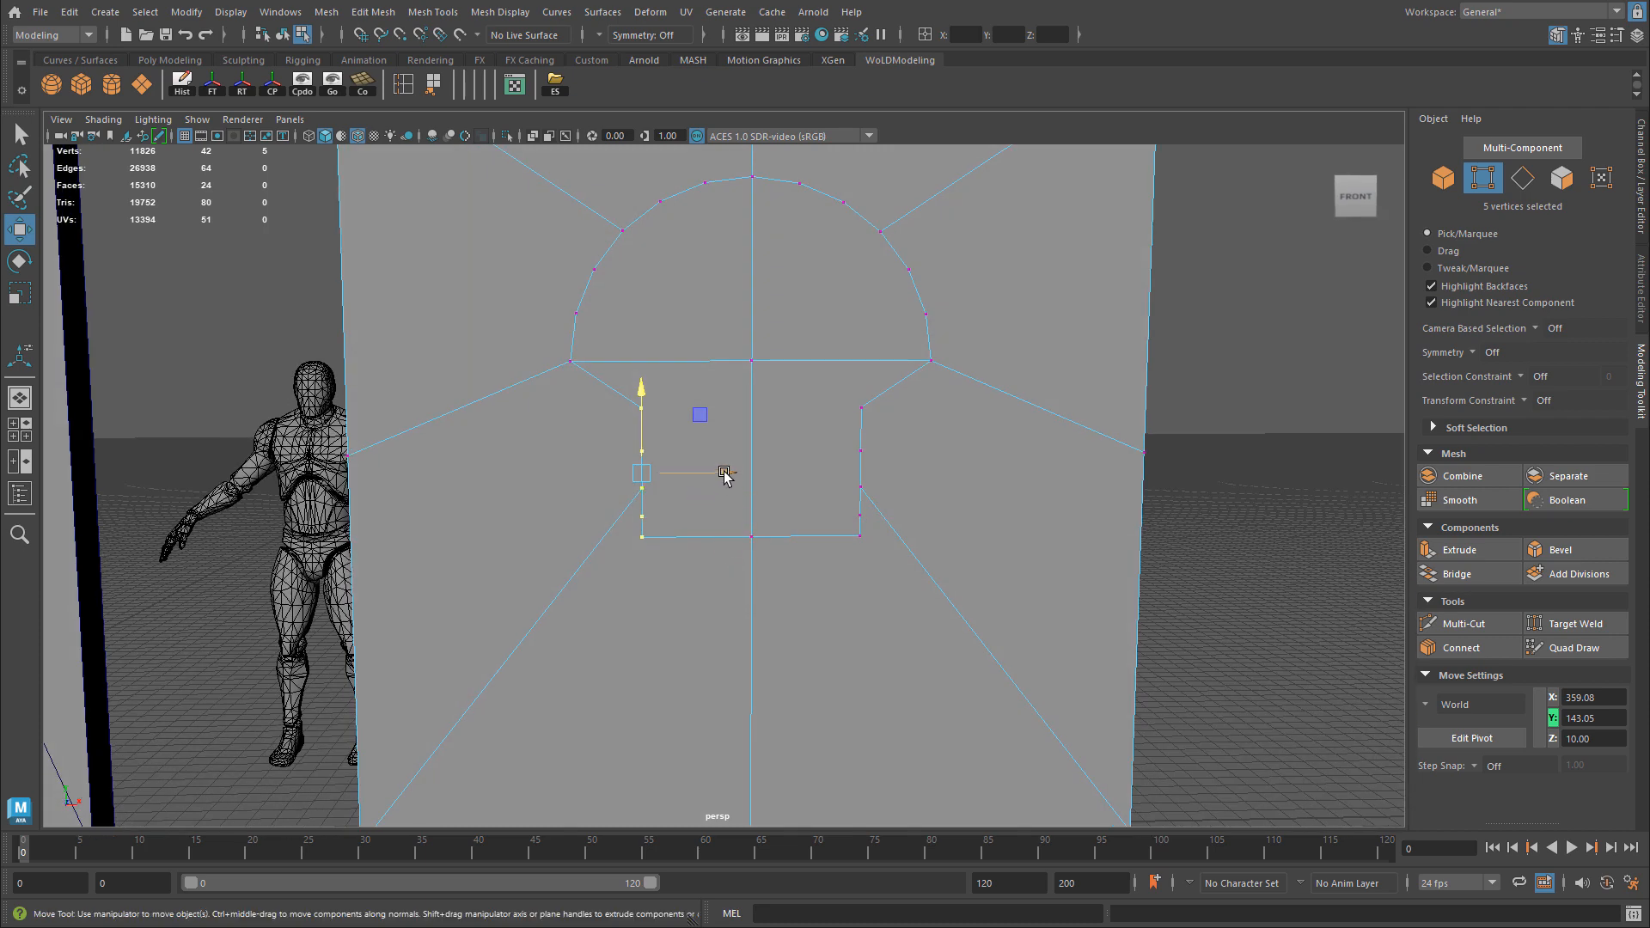
mouse_move(722, 473)
left_mouse_down()
mouse_move(667, 468)
mouse_move(734, 473)
left_mouse_up()
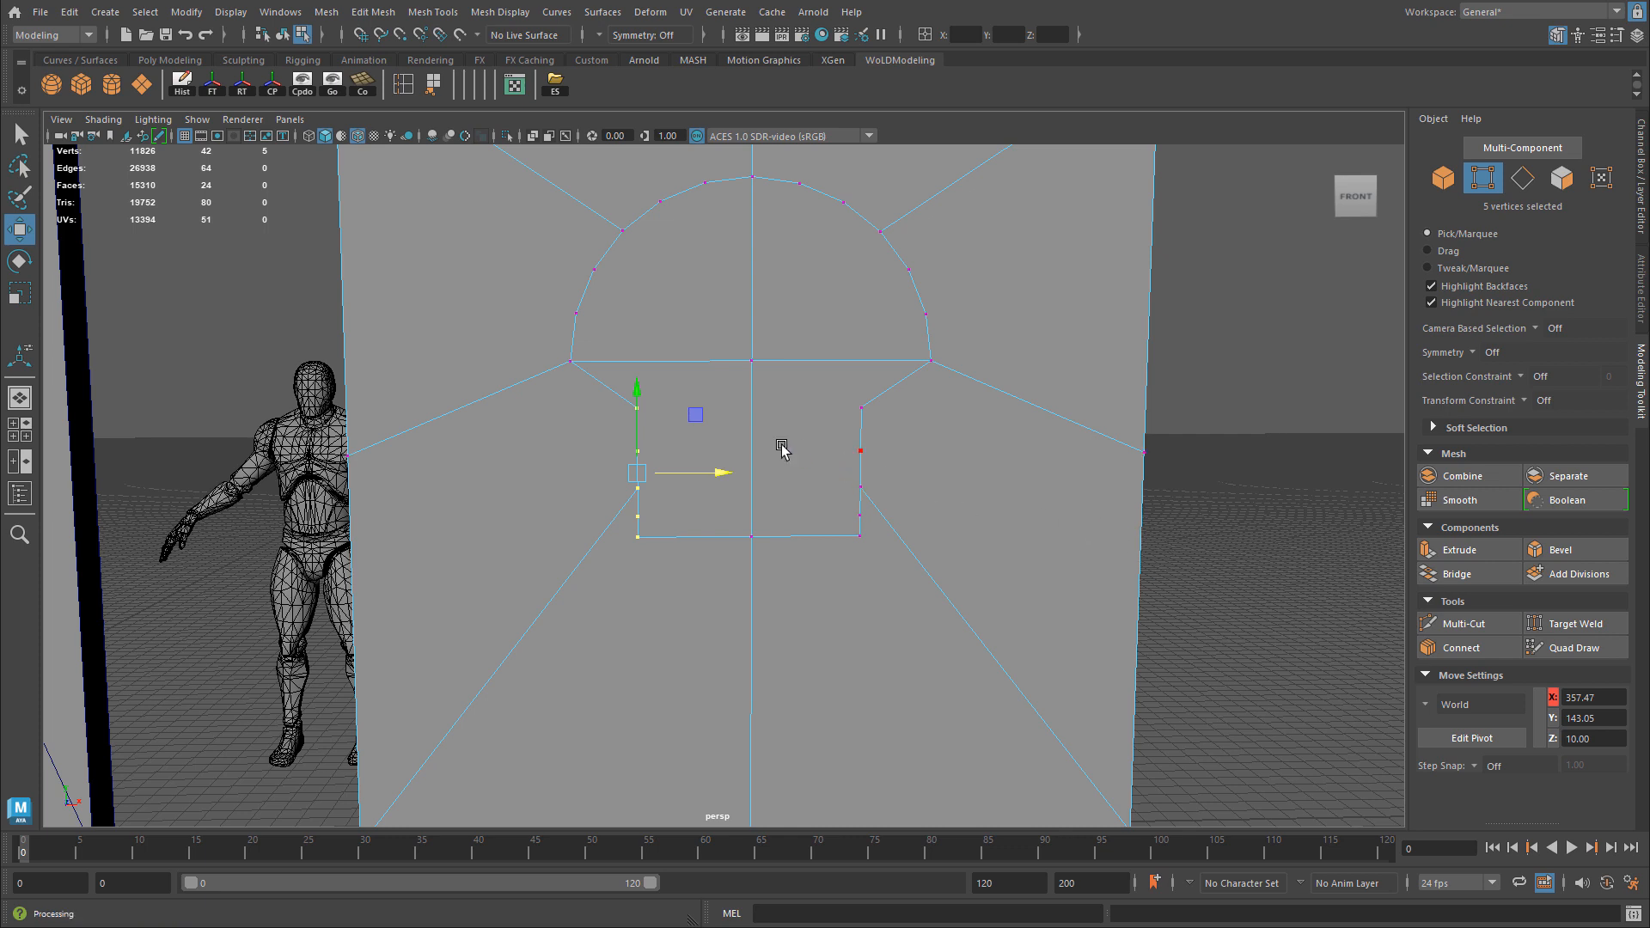
key("v")
key("v")
middle_click_drag(569, 362, 570, 362)
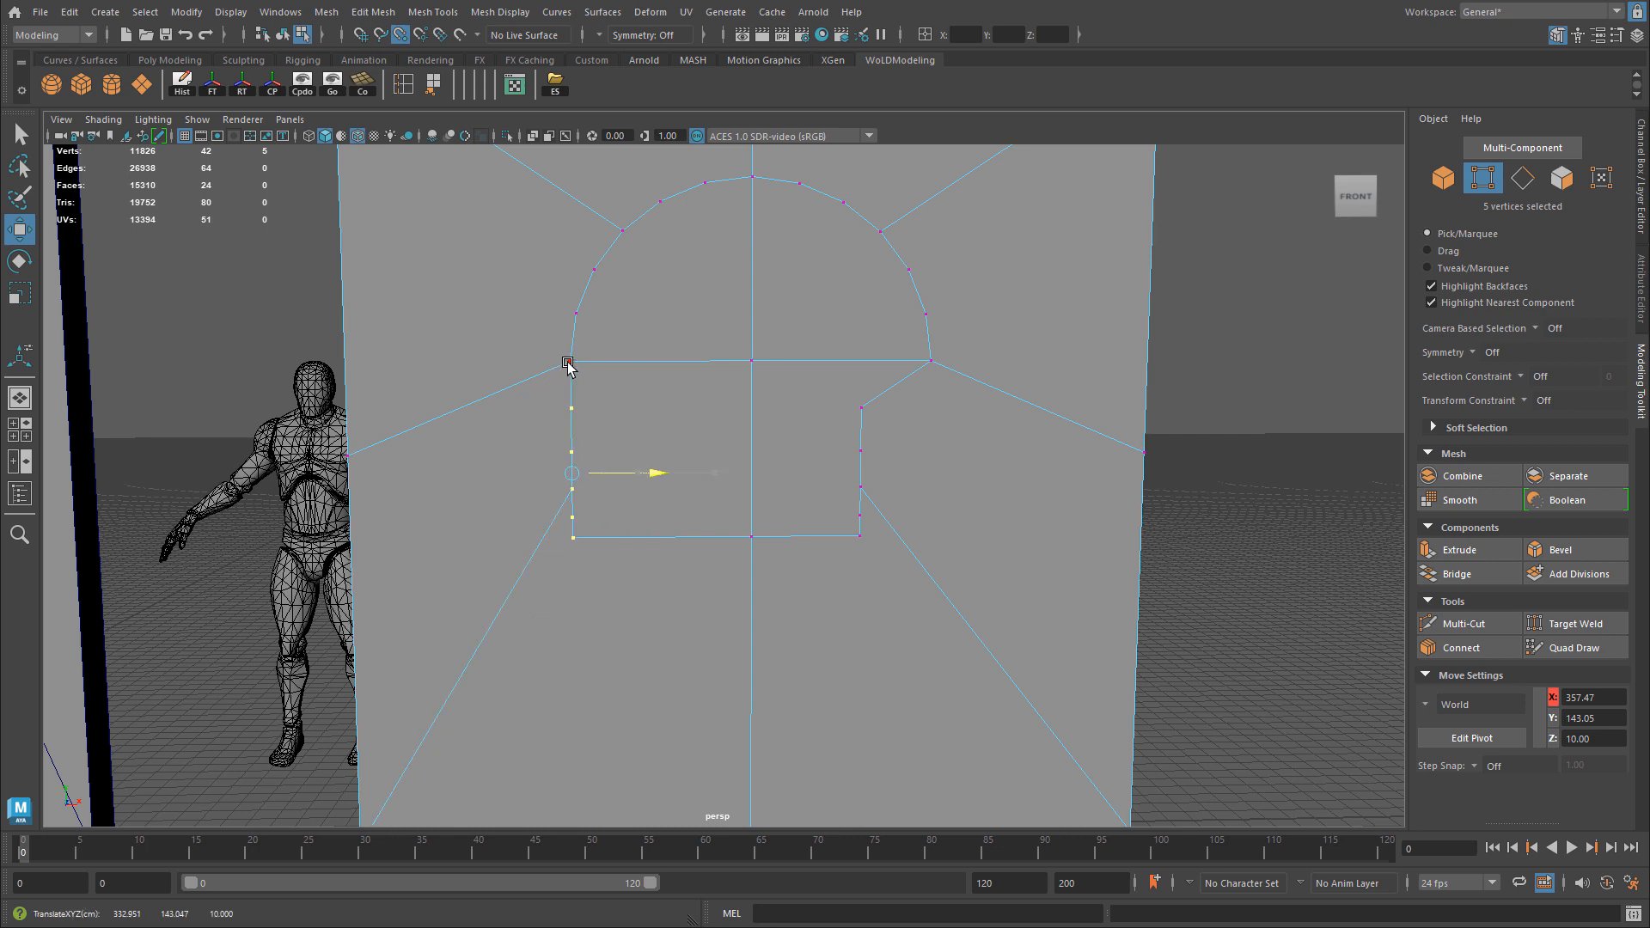
Snap the right column of five vertices along X to the arch's right end at X 467.75.
left_click_drag(836, 400, 942, 592)
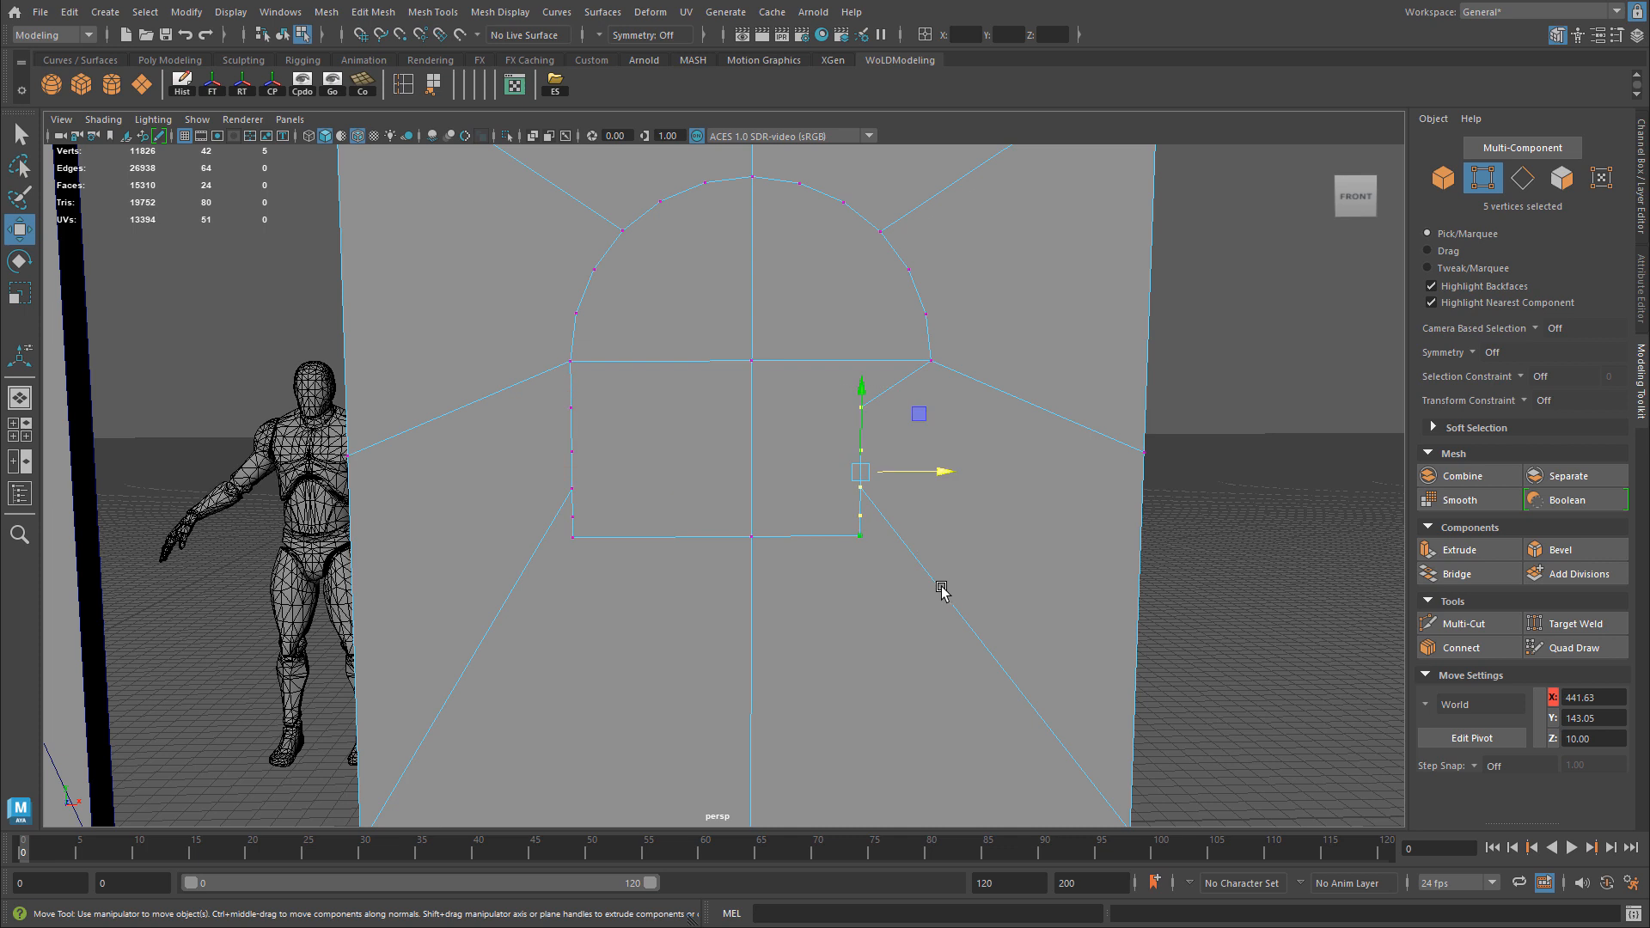
left_click(946, 473)
key("v")
middle_click_drag(933, 363, 931, 368)
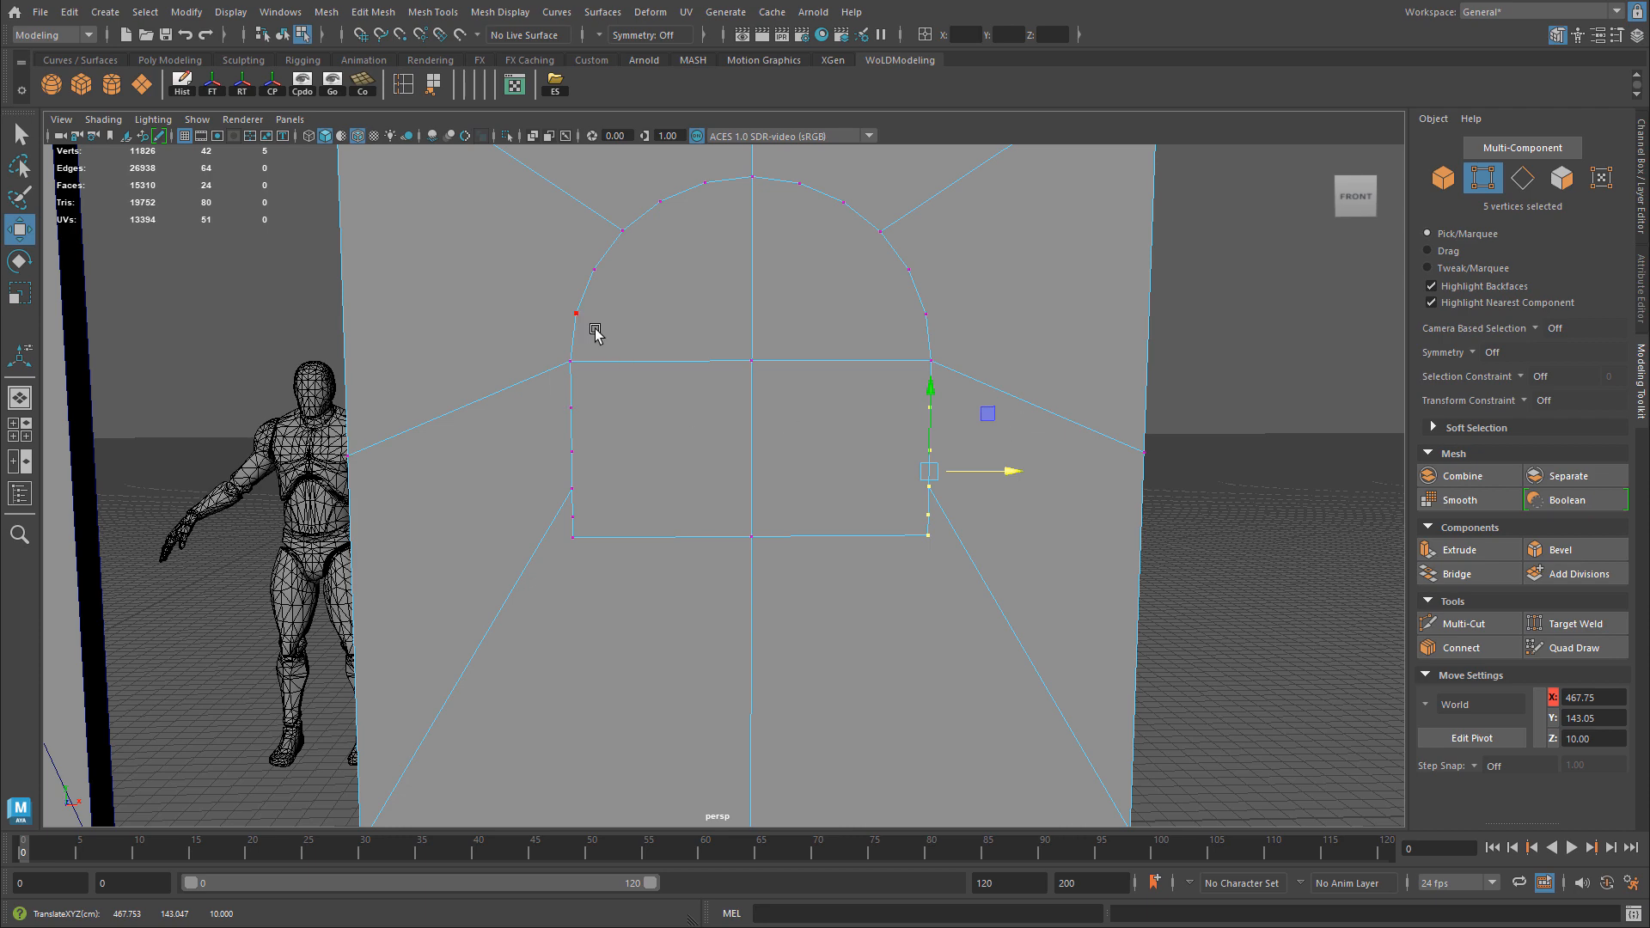
Lengthen the arched outline by moving its lower vertices below the springline down to Y 81.16, and return to object mode.
left_click_drag(592, 327, 791, 515)
key("4")
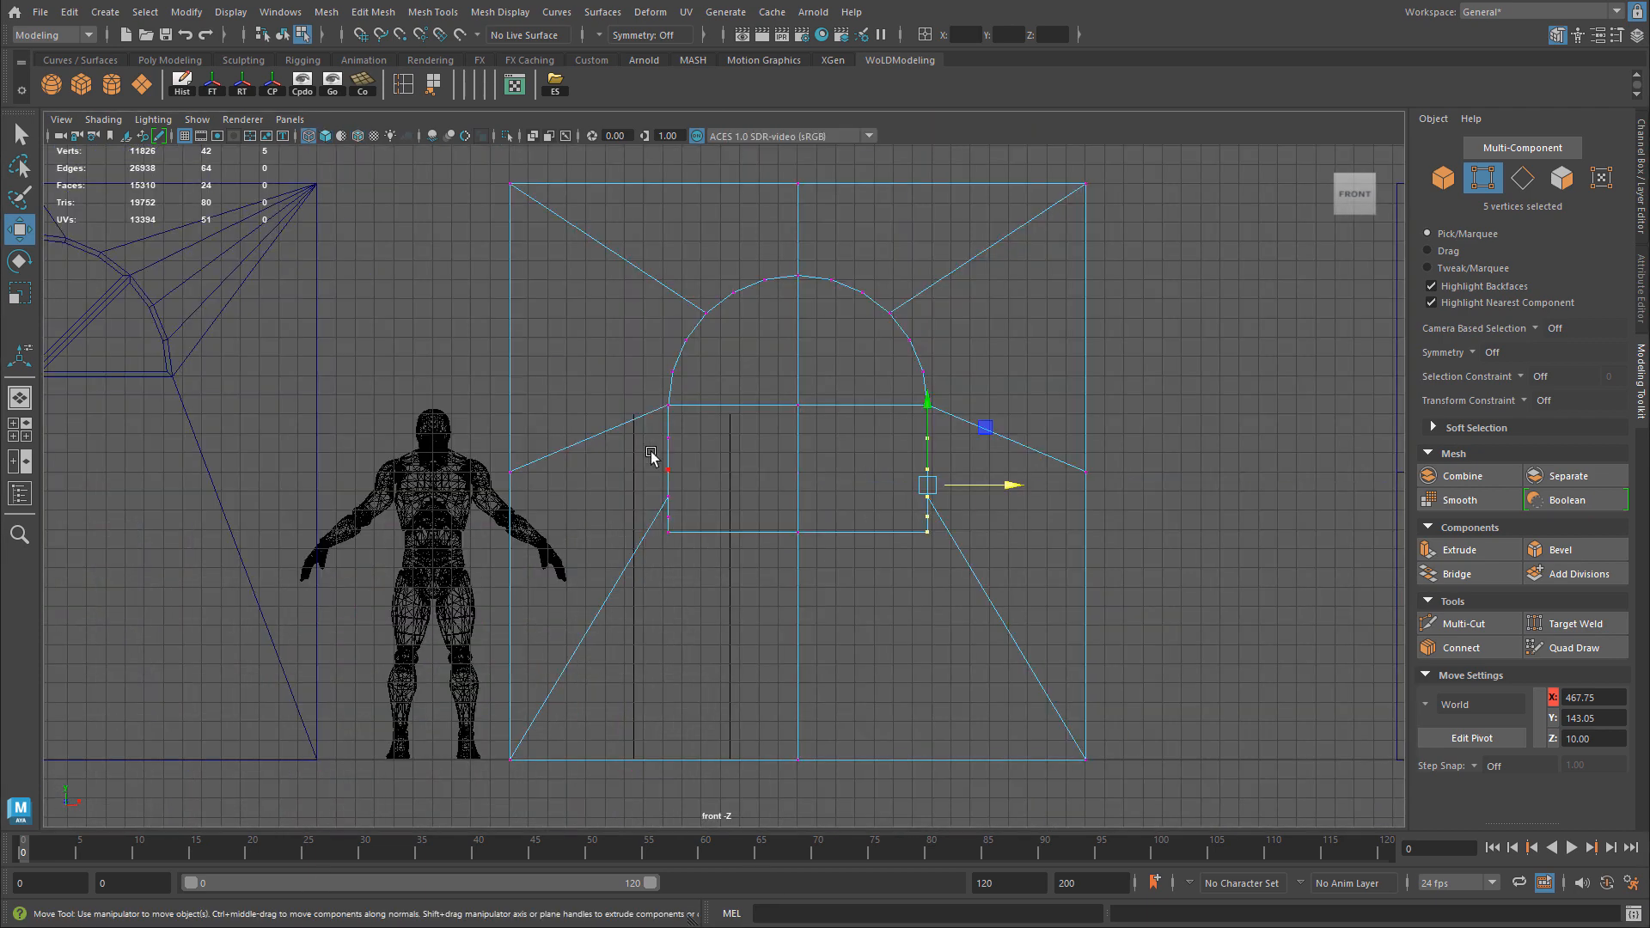
left_click_drag(653, 427, 980, 606)
mouse_move(798, 411)
left_mouse_down()
mouse_move(796, 555)
mouse_move(752, 515)
mouse_move(848, 505)
mouse_move(777, 504)
mouse_move(810, 504)
mouse_move(796, 591)
mouse_move(979, 593)
mouse_move(917, 560)
left_mouse_up()
key("space")
key("space")
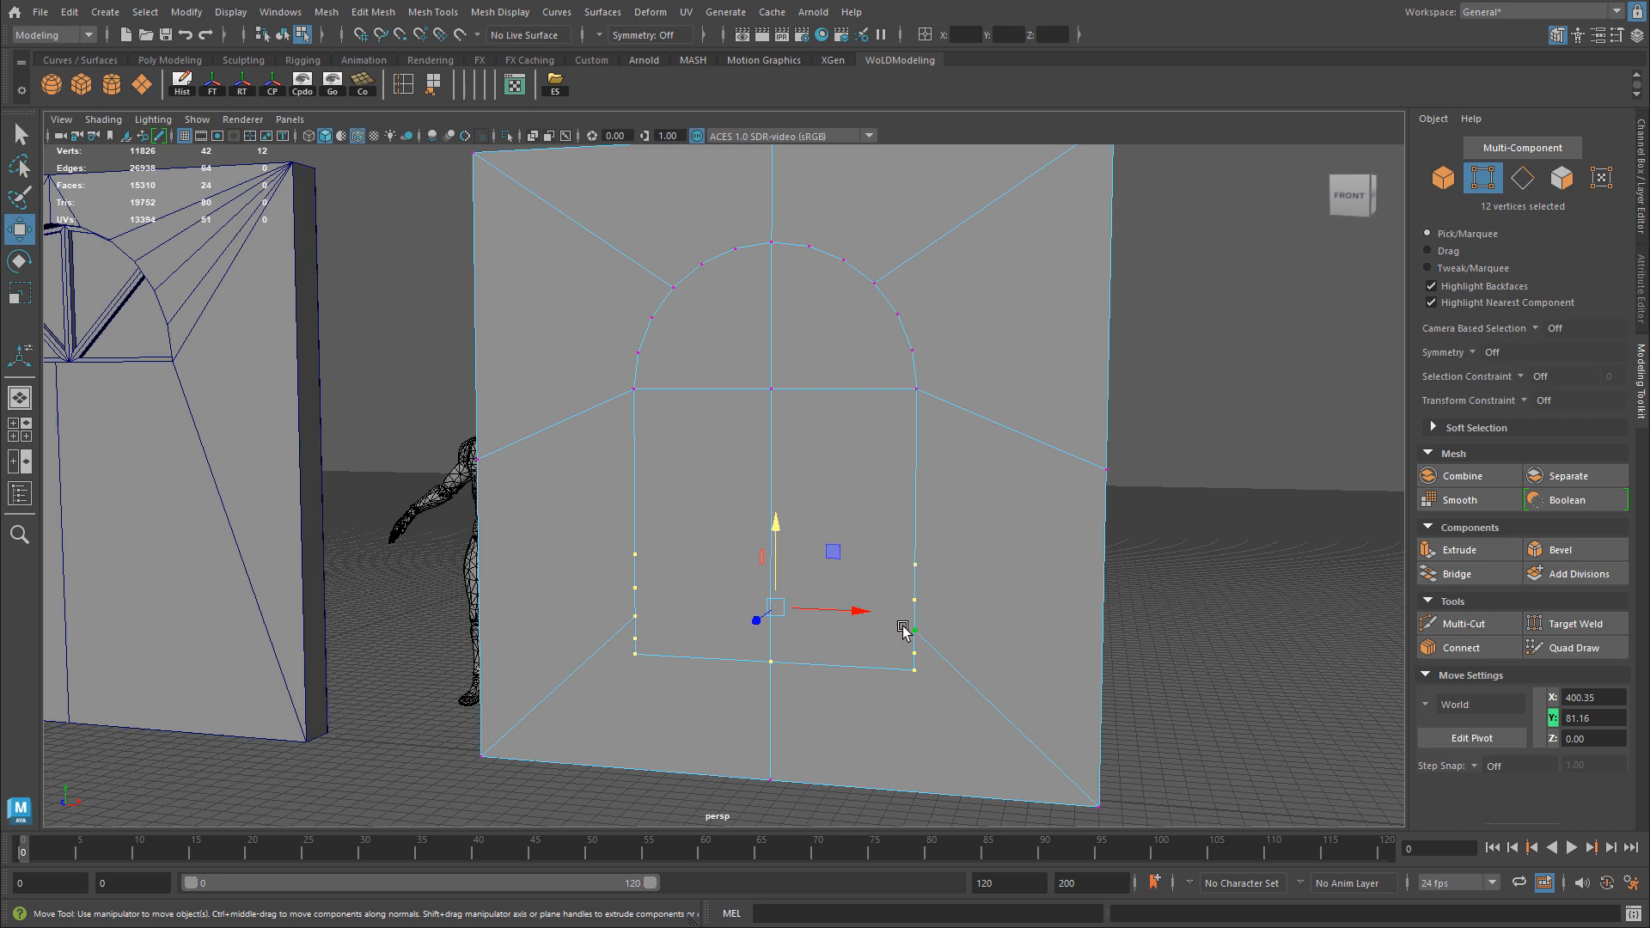
left_click_drag(899, 633, 939, 550, "alt")
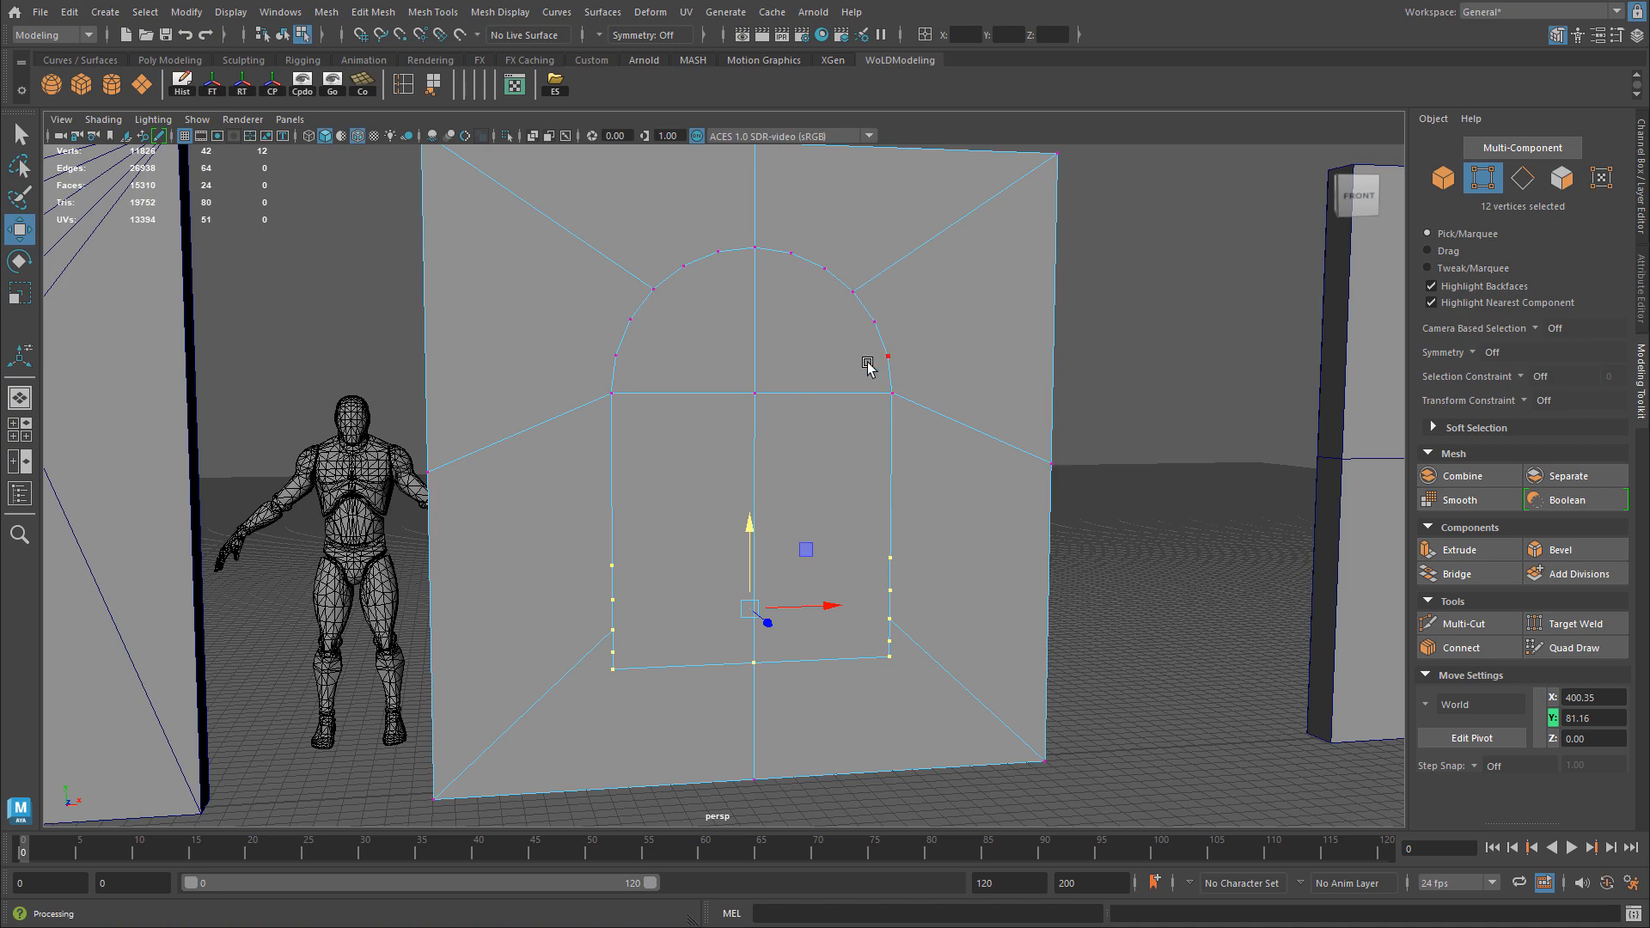
right_click_drag(868, 366, 992, 361)
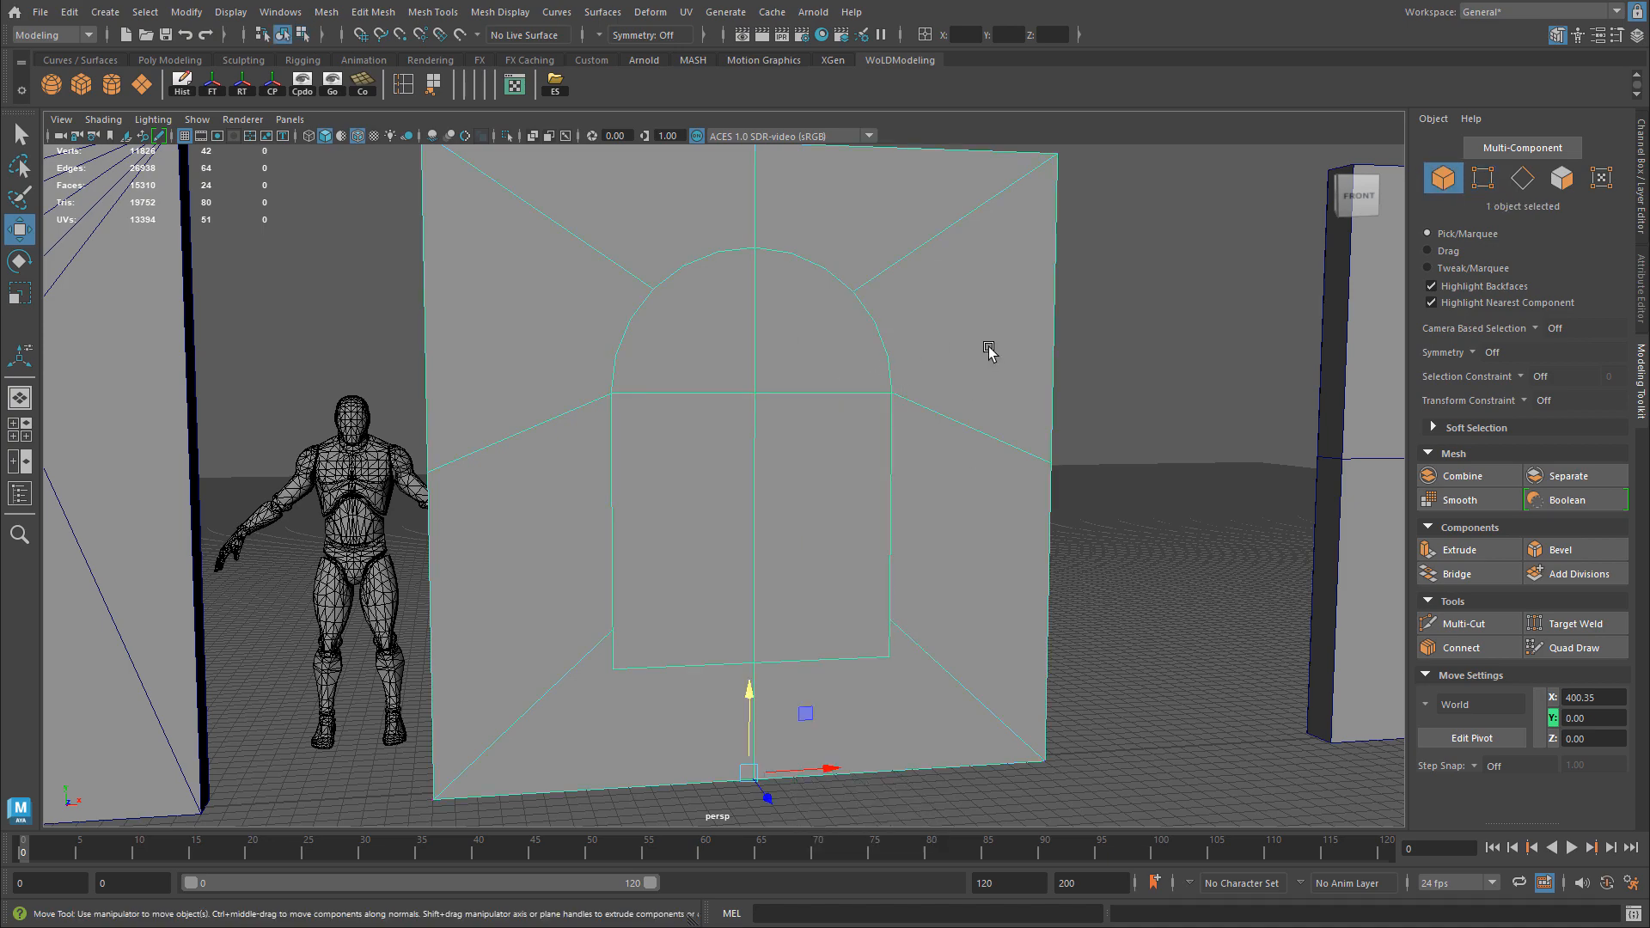
Delete the spare divided wall panel standing at X 862.21.
right_click_drag(1179, 396, 965, 431, "alt")
middle_click_drag(1204, 429, 1017, 434, "alt")
left_click(1016, 436)
left_click_drag(1017, 498, 1031, 592, "alt")
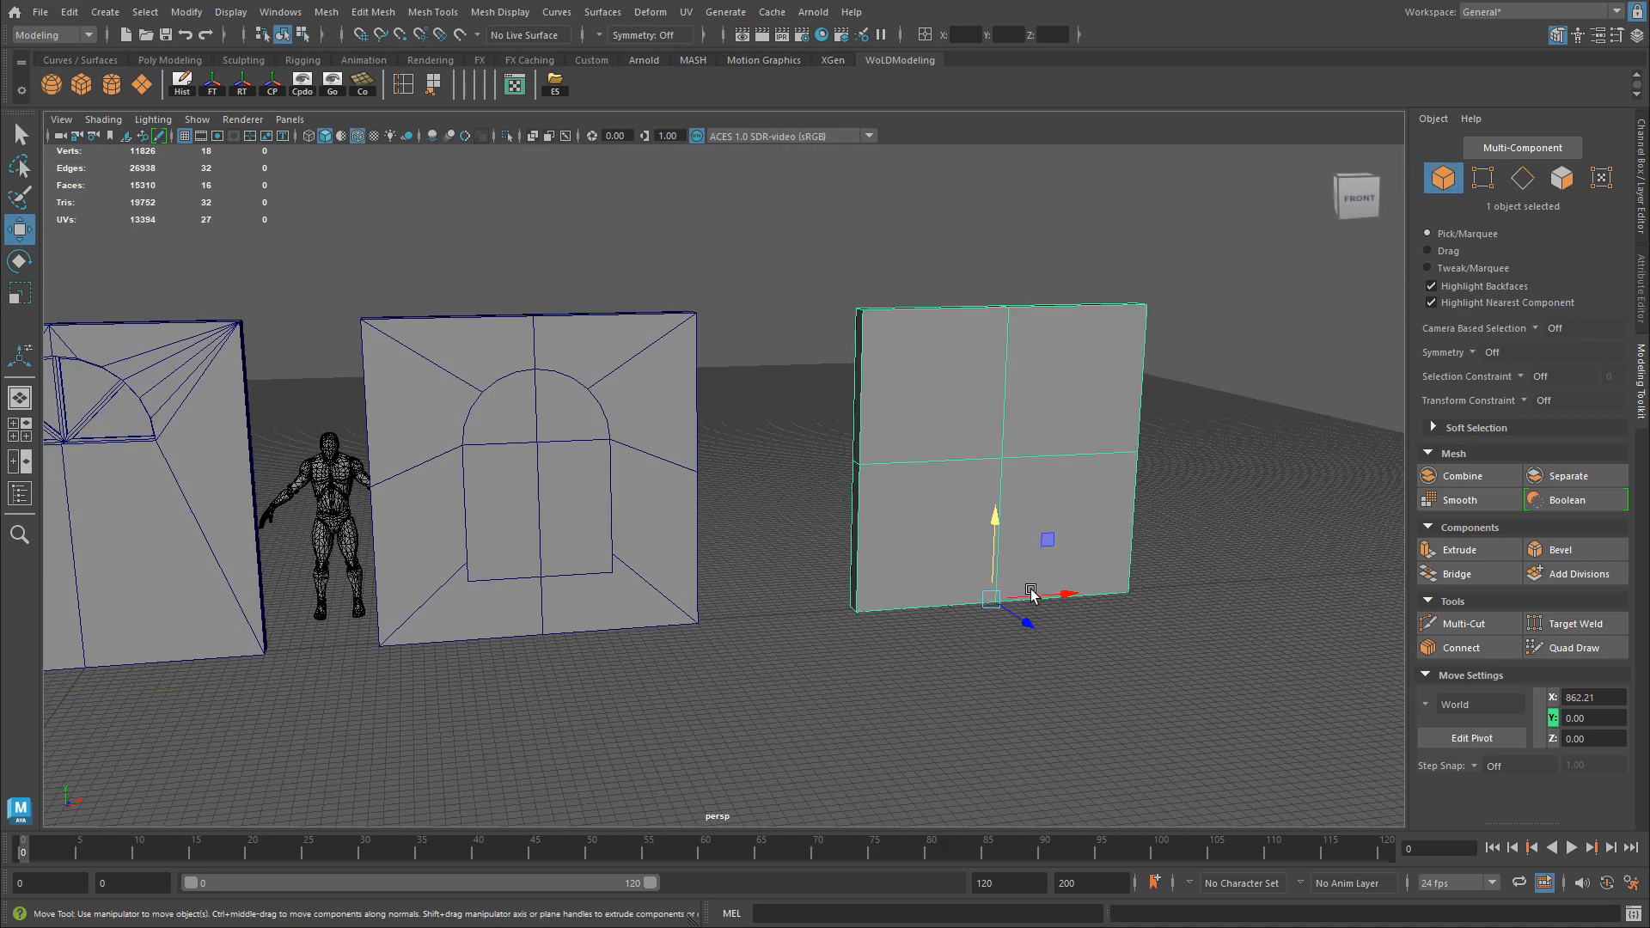
key("Delete")
Duplicate the arched wall panel along X to X 794.24, and duplicate that copy again to X 1170.65.
left_click(617, 440)
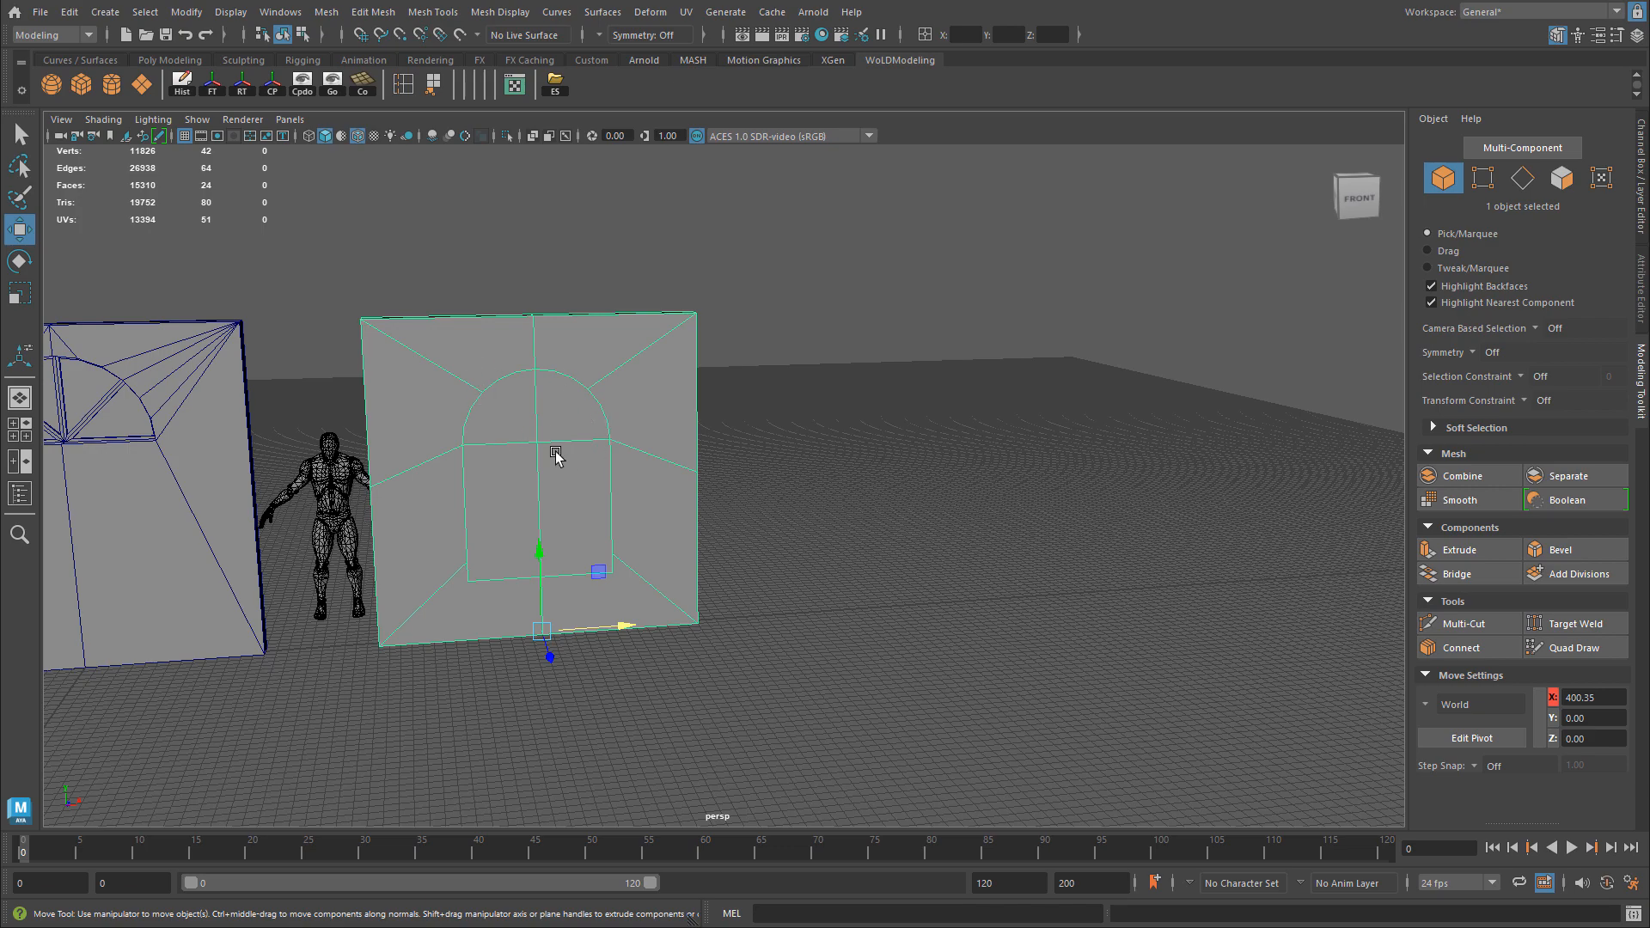
middle_click_drag(555, 456, 679, 456, "alt")
right_click_drag(679, 456, 850, 461, "alt")
left_click_drag(851, 460, 733, 420, "alt")
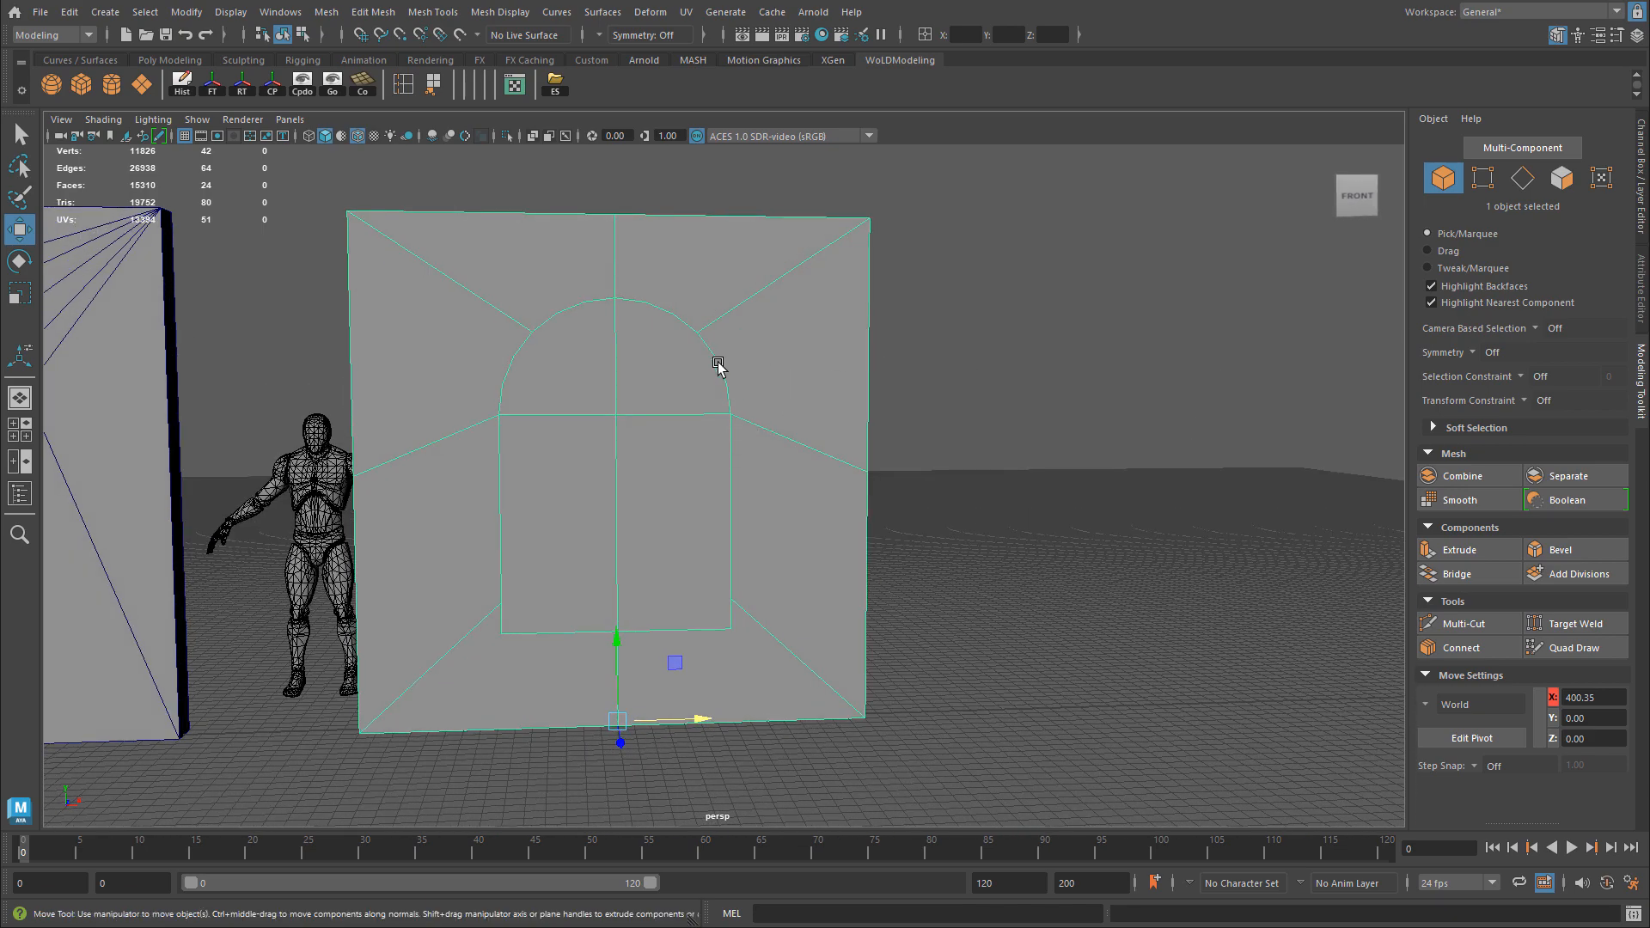
middle_click_drag(684, 424, 750, 407, "alt")
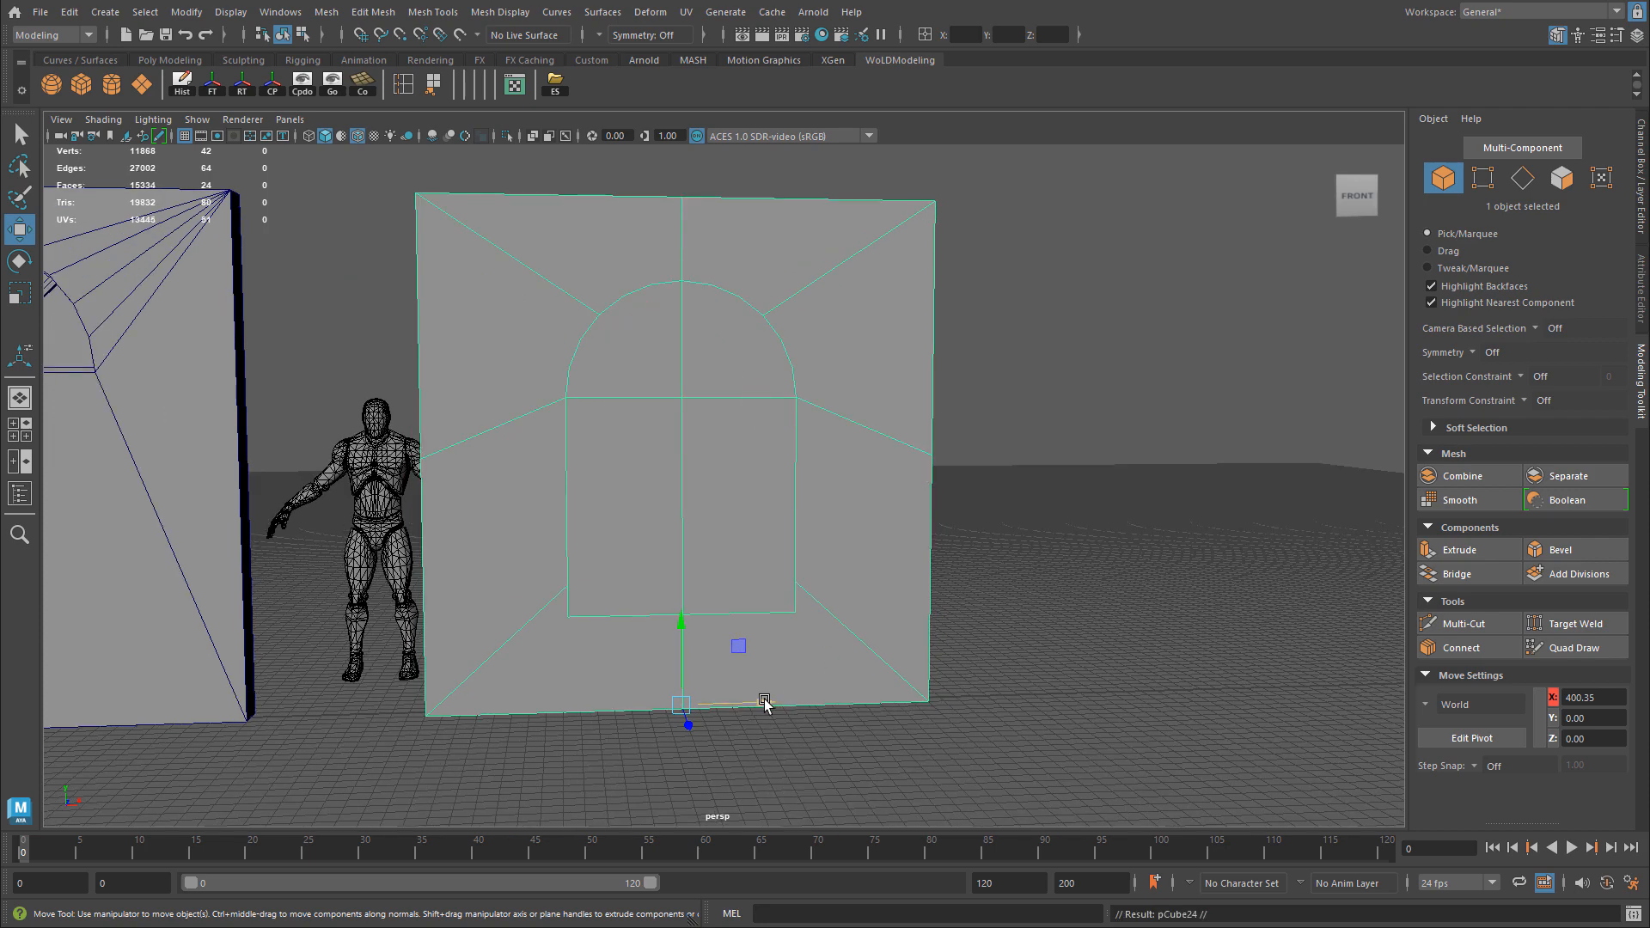
left_click_drag(762, 699, 1363, 655, "shift")
middle_click_drag(1363, 655, 1072, 635, "alt")
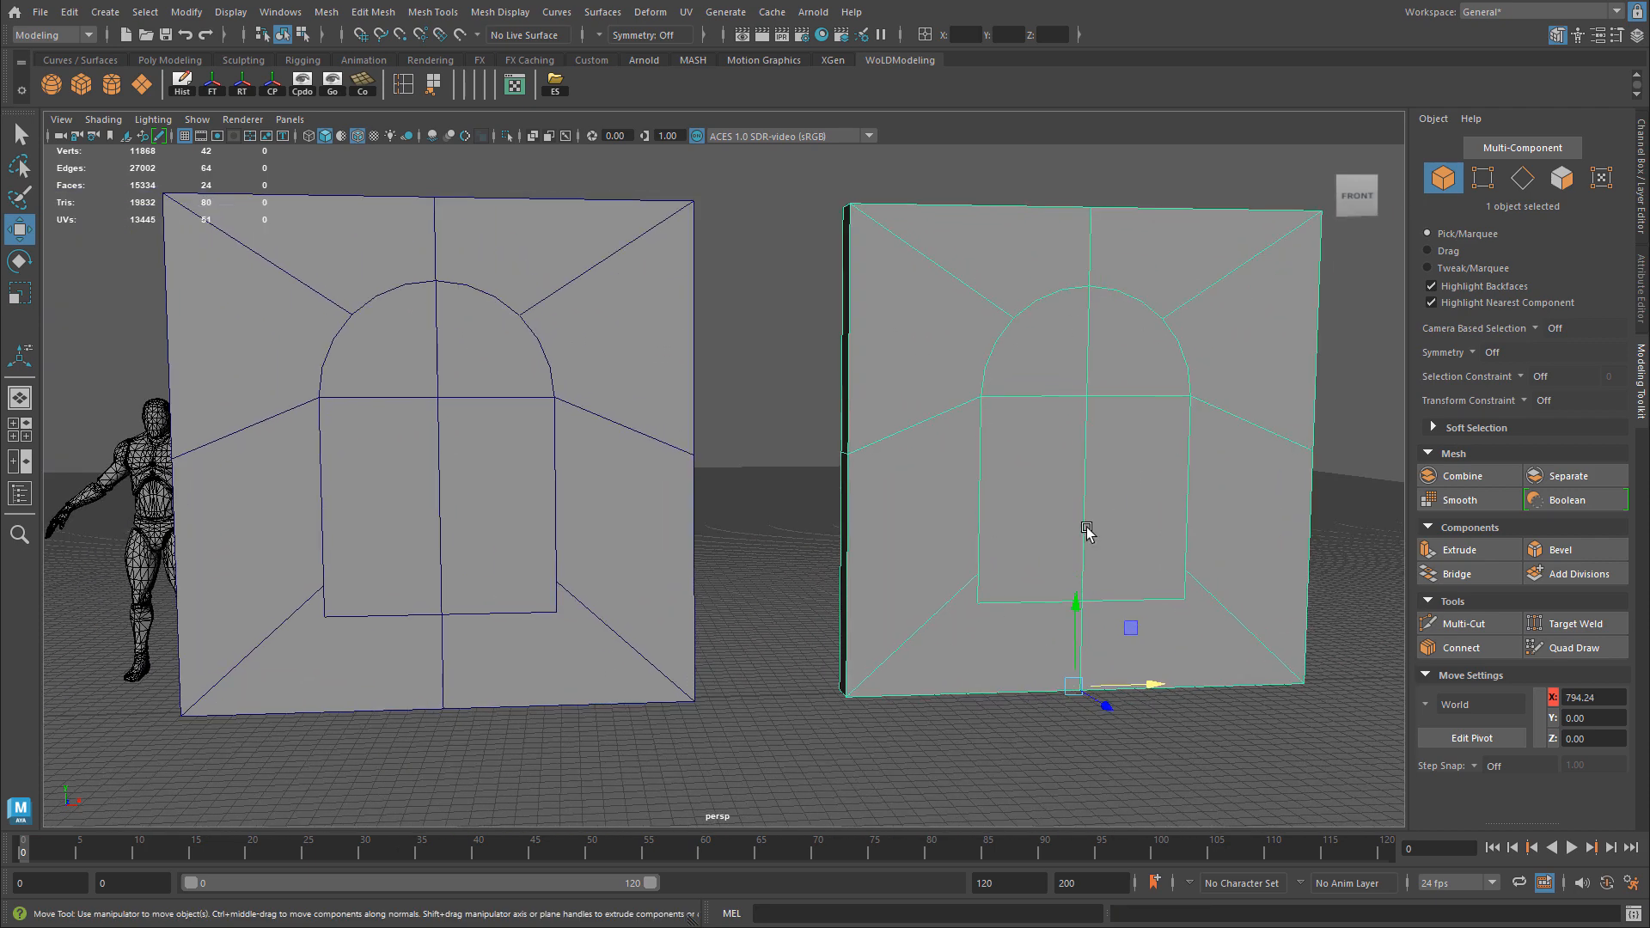
middle_click_drag(778, 523, 516, 580, "alt")
left_click_drag(828, 663, 1385, 640, "shift")
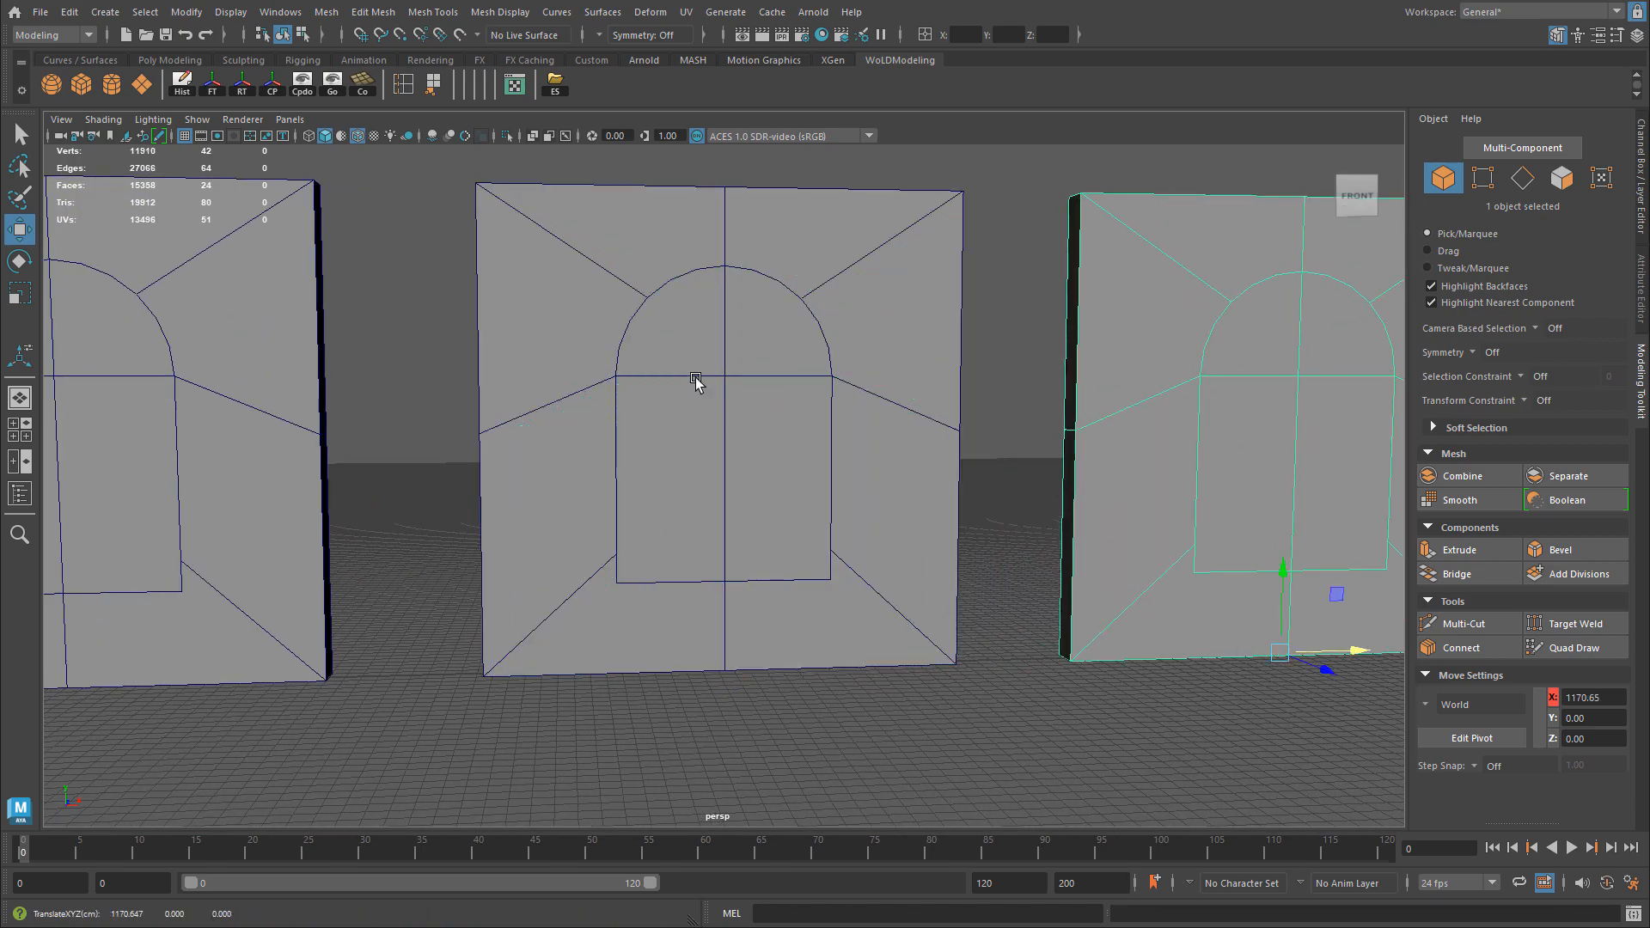
On the original arched panel at X 400.35, delete the two uppermost surplus vertices on each vertical side of the outline.
middle_click_drag(659, 434, 1137, 467, "alt")
middle_click_drag(534, 424, 640, 395, "alt")
scroll(641, 395, "up", 3)
left_click(689, 418)
scroll(689, 418, "up", 1)
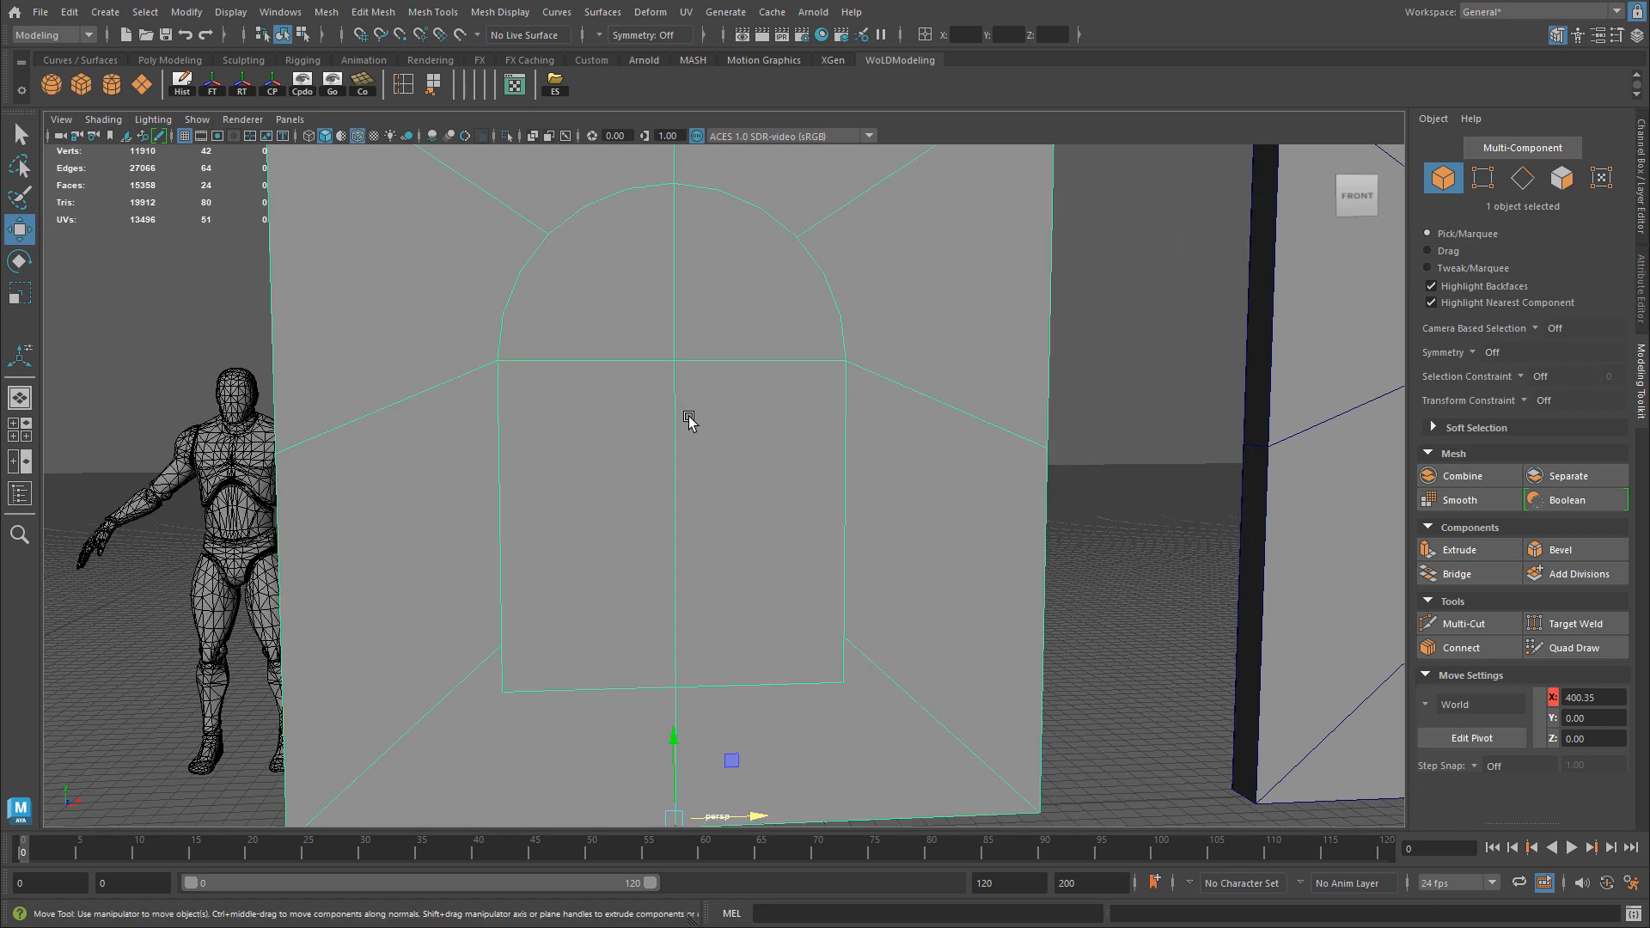
right_click(703, 384)
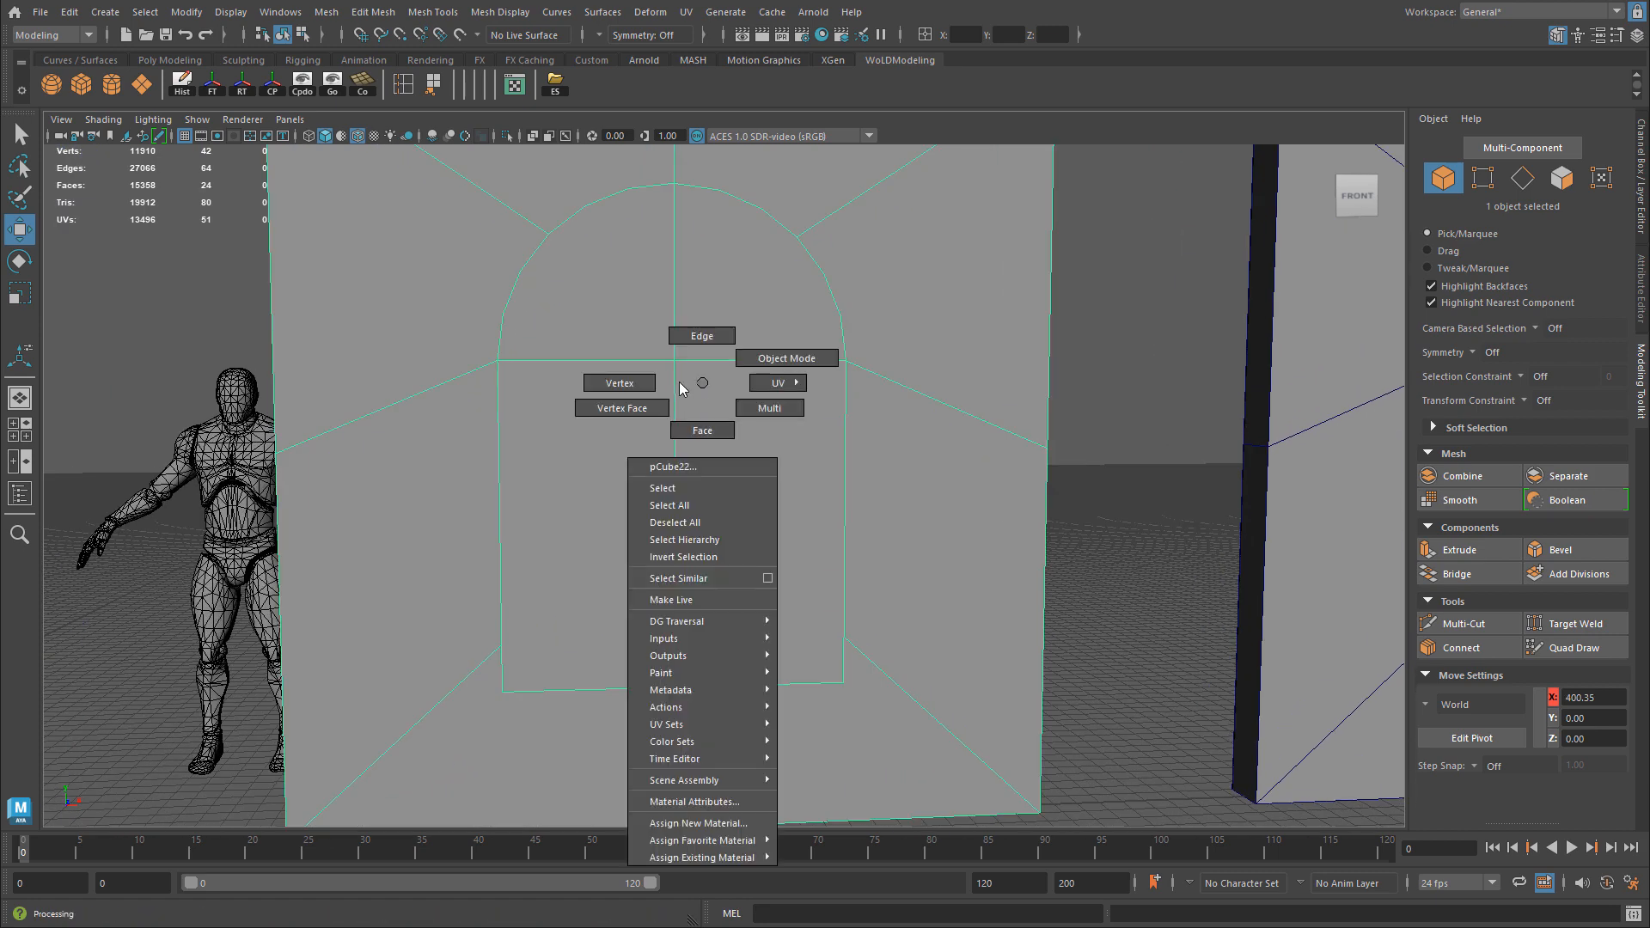
right_click_drag(681, 388, 627, 383)
middle_click_drag(626, 515, 644, 494, "alt")
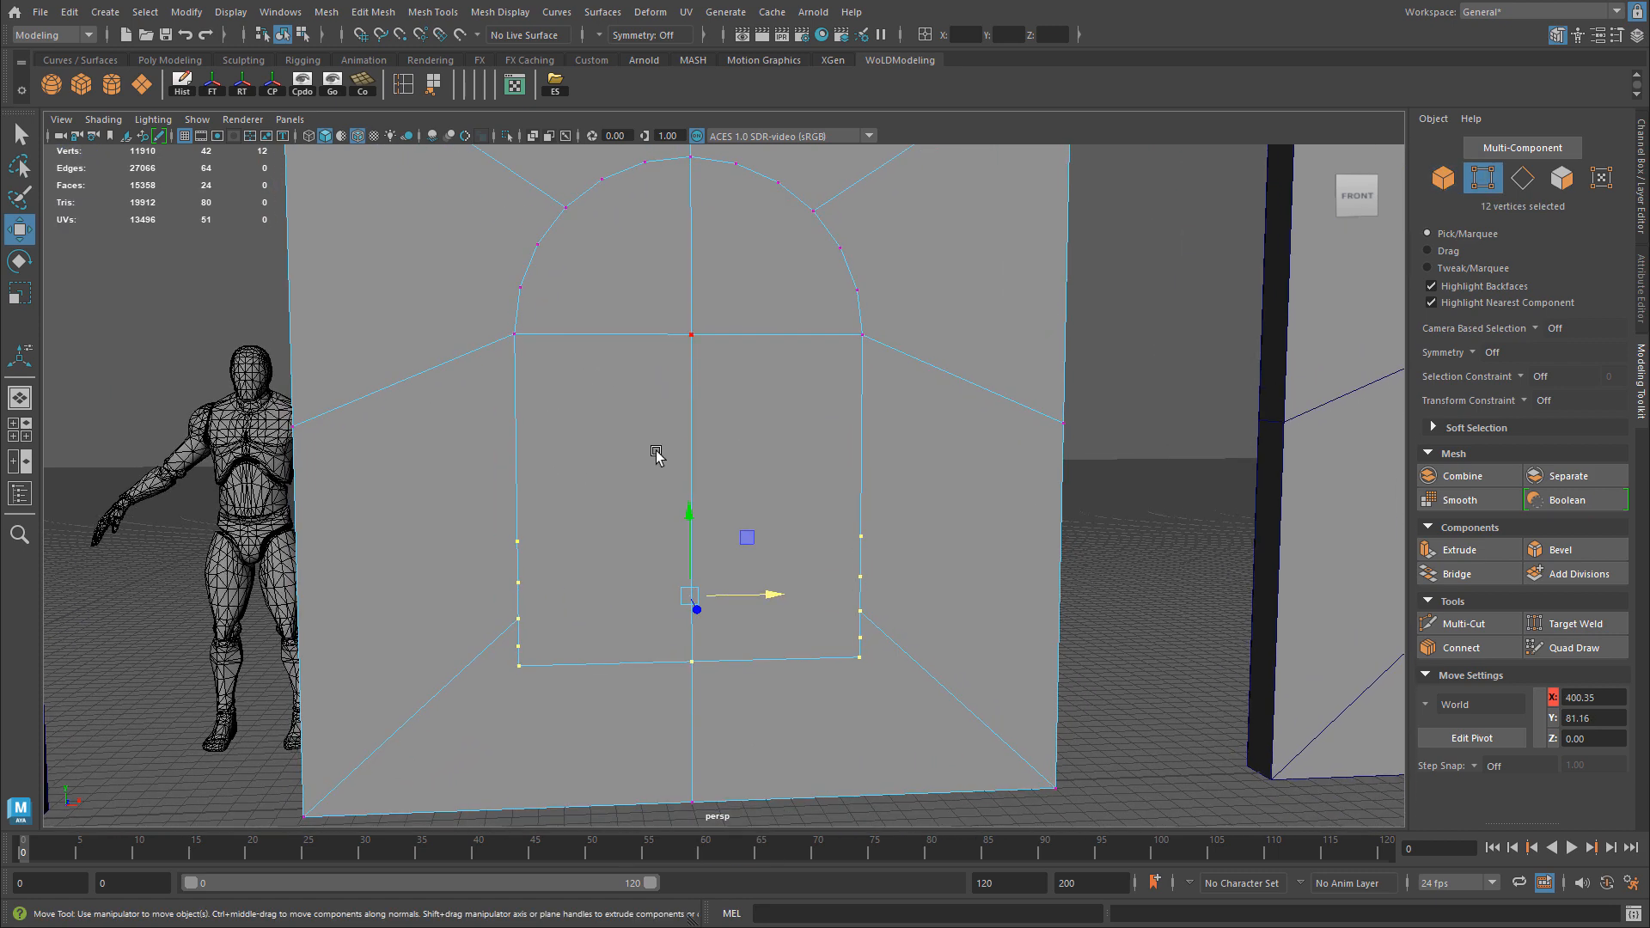
left_click(656, 453)
left_click_drag(833, 379, 884, 457, "alt")
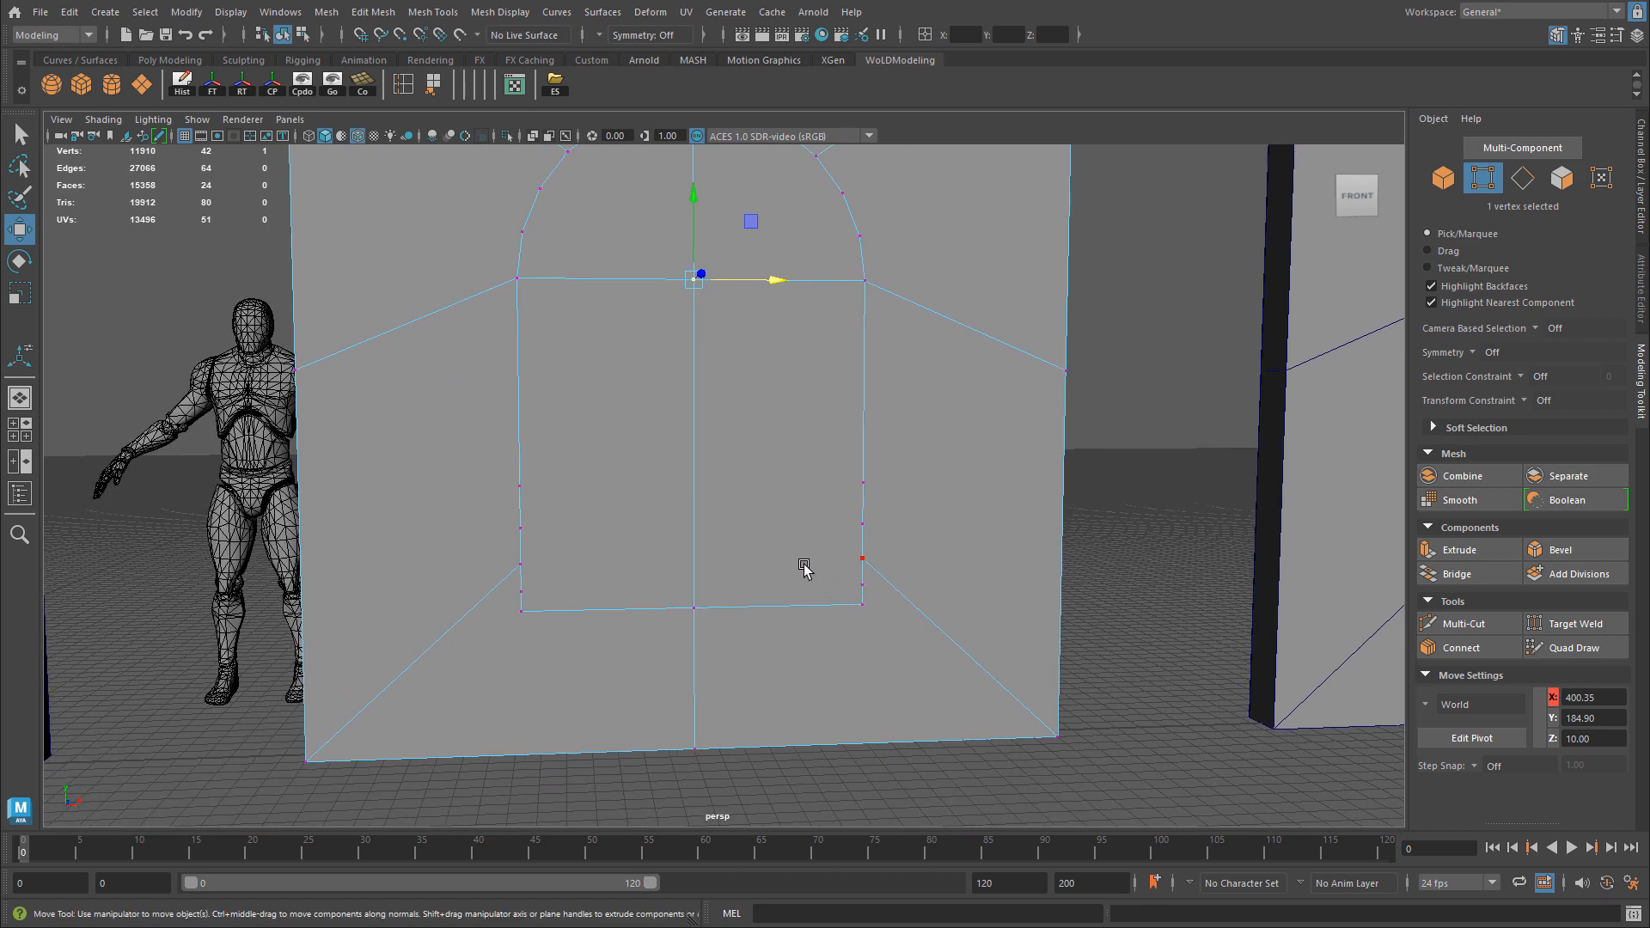
left_click(521, 490)
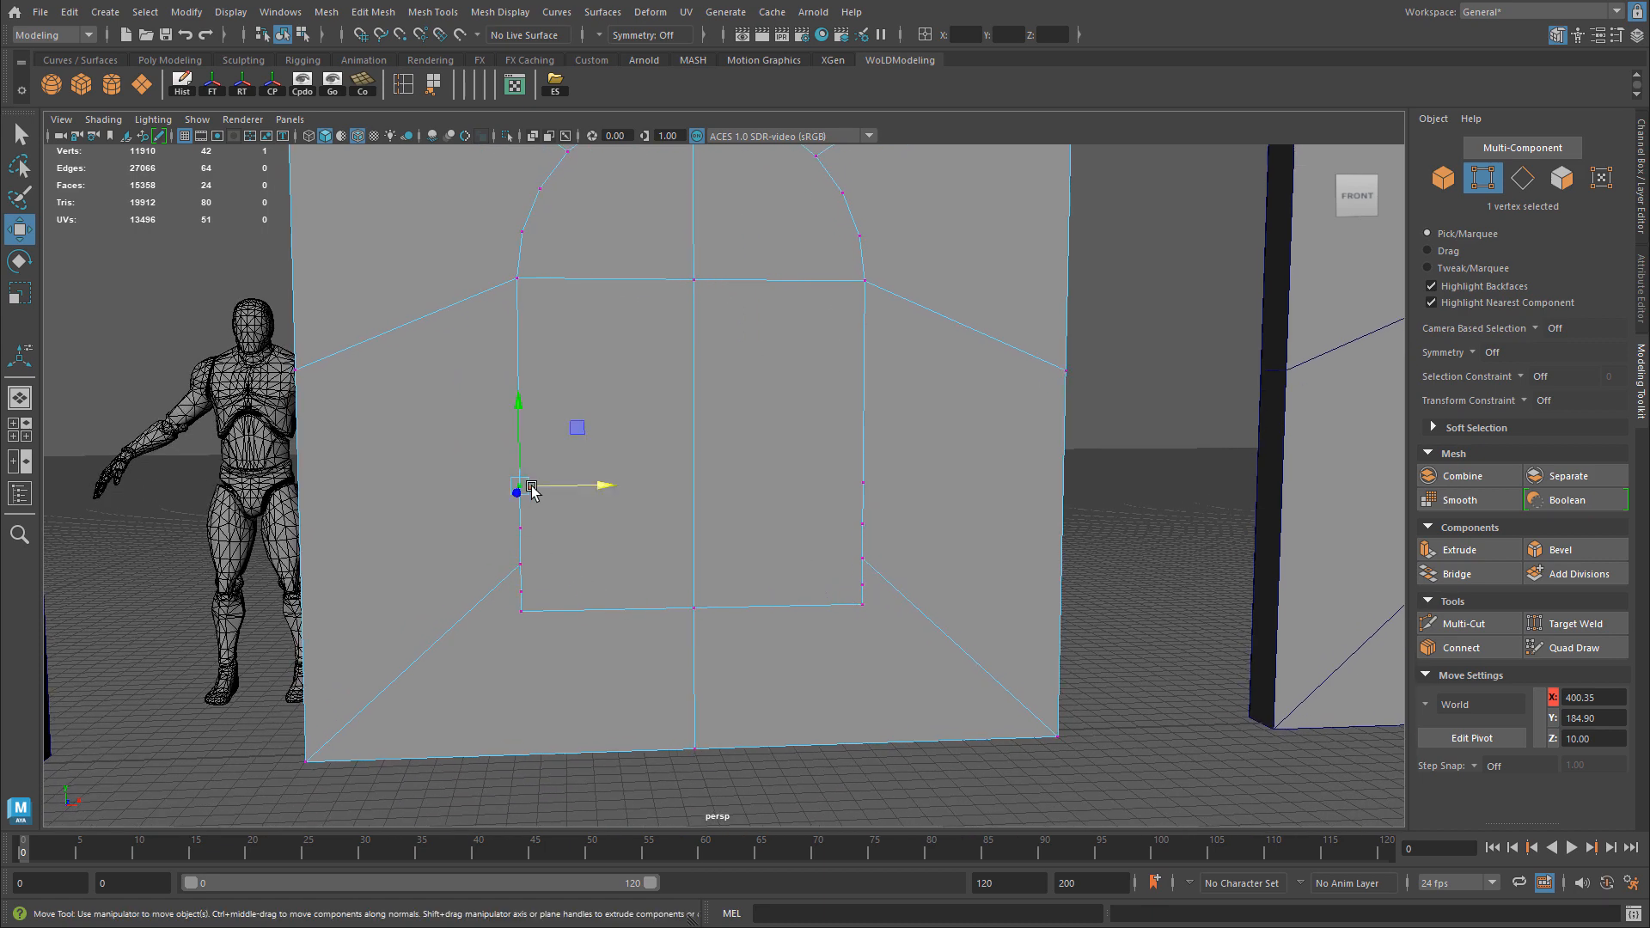
key("Delete")
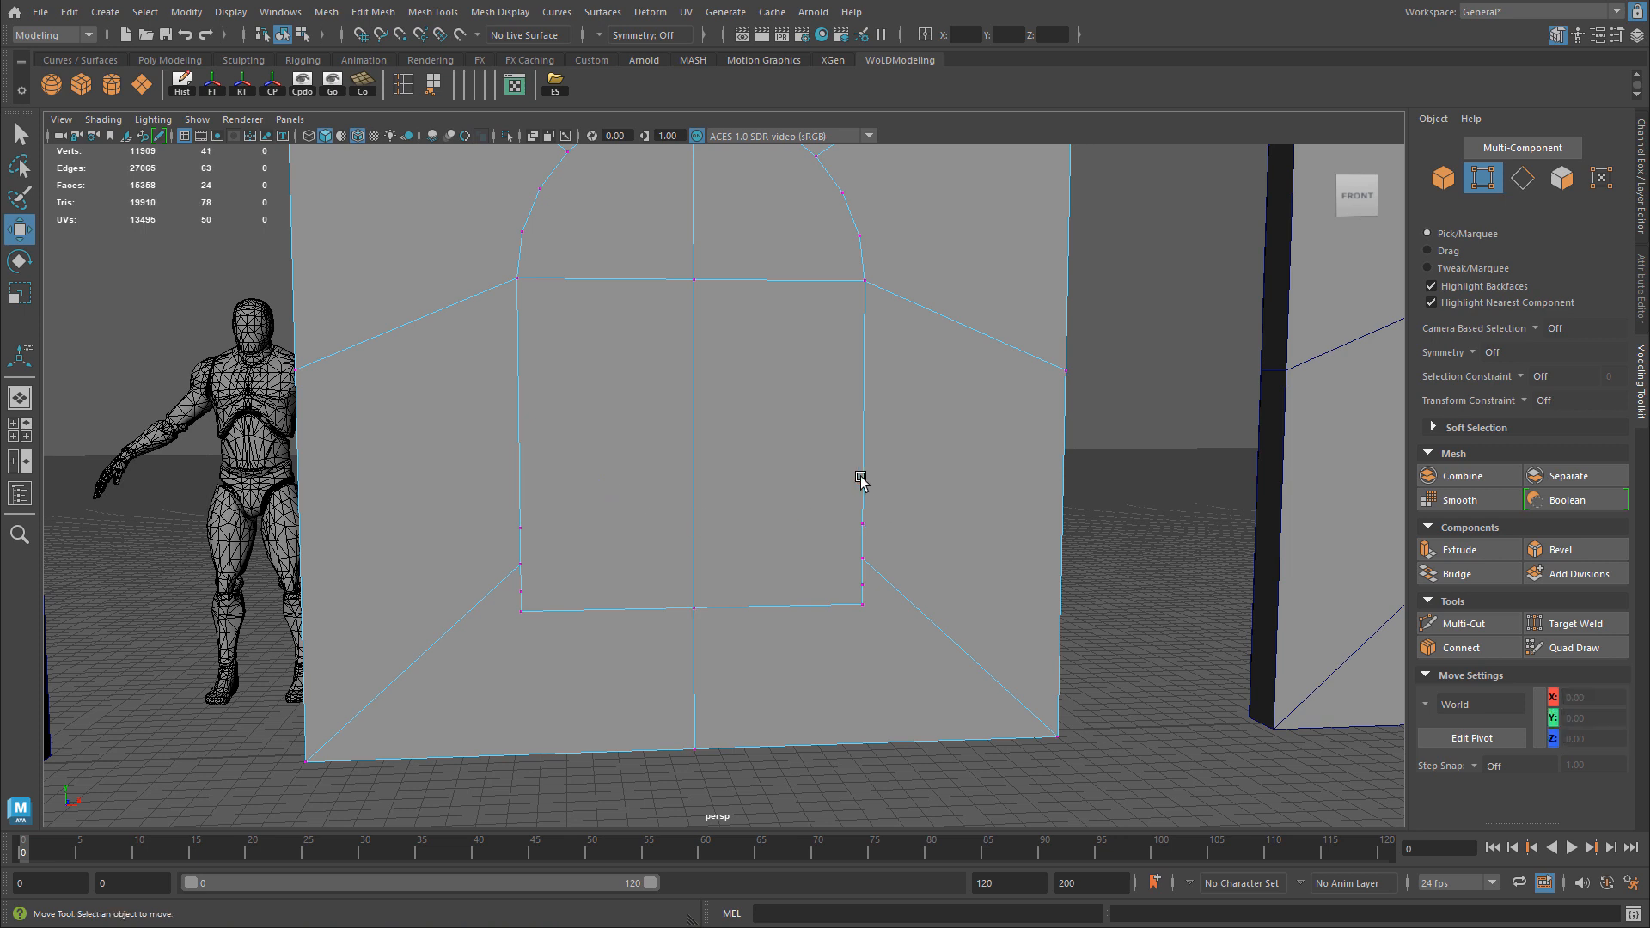
left_click(862, 527)
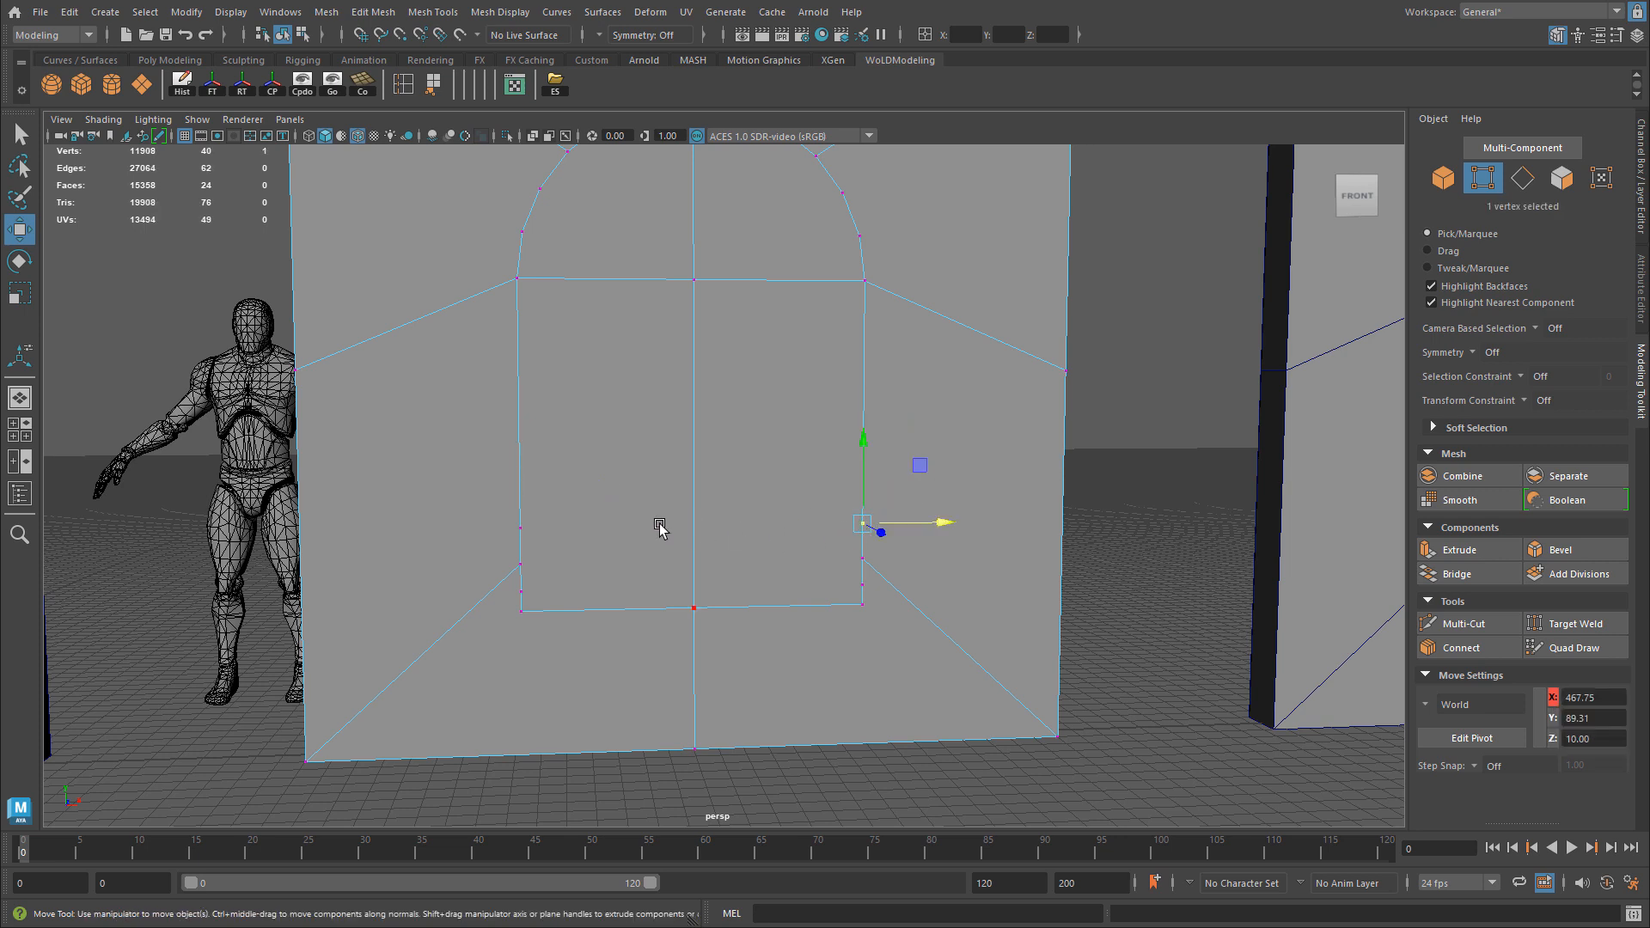
left_click(554, 535, "shift")
key("Delete")
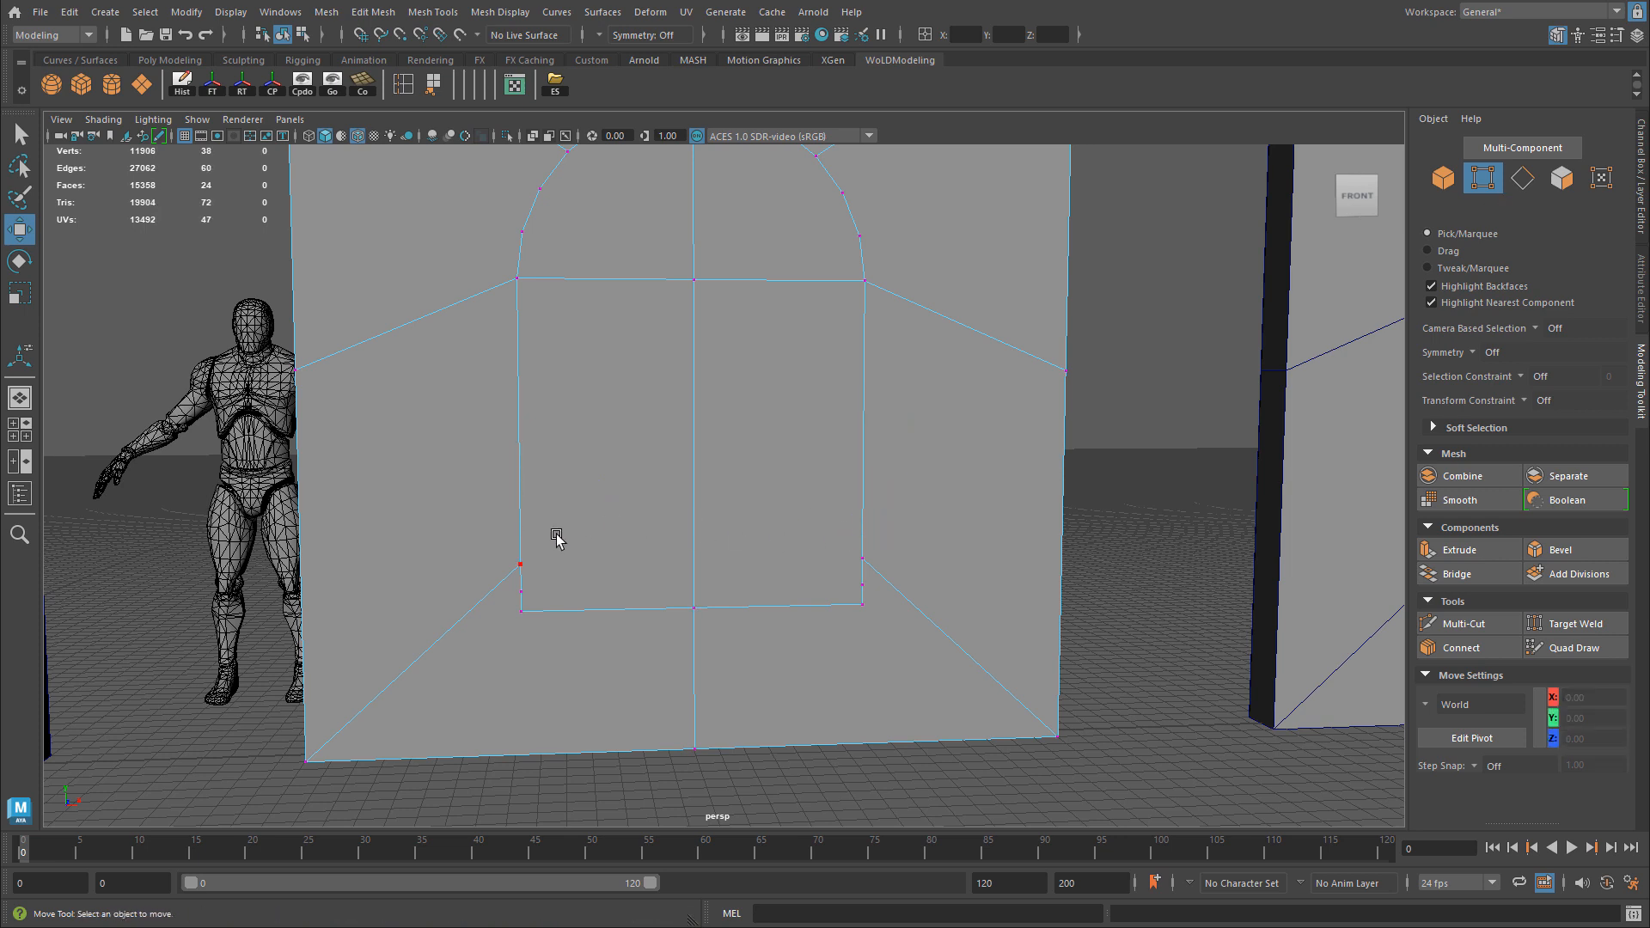
Target-weld the remaining surplus vertices on both vertical sides of the outline into its two bottom corners.
left_click(1569, 622)
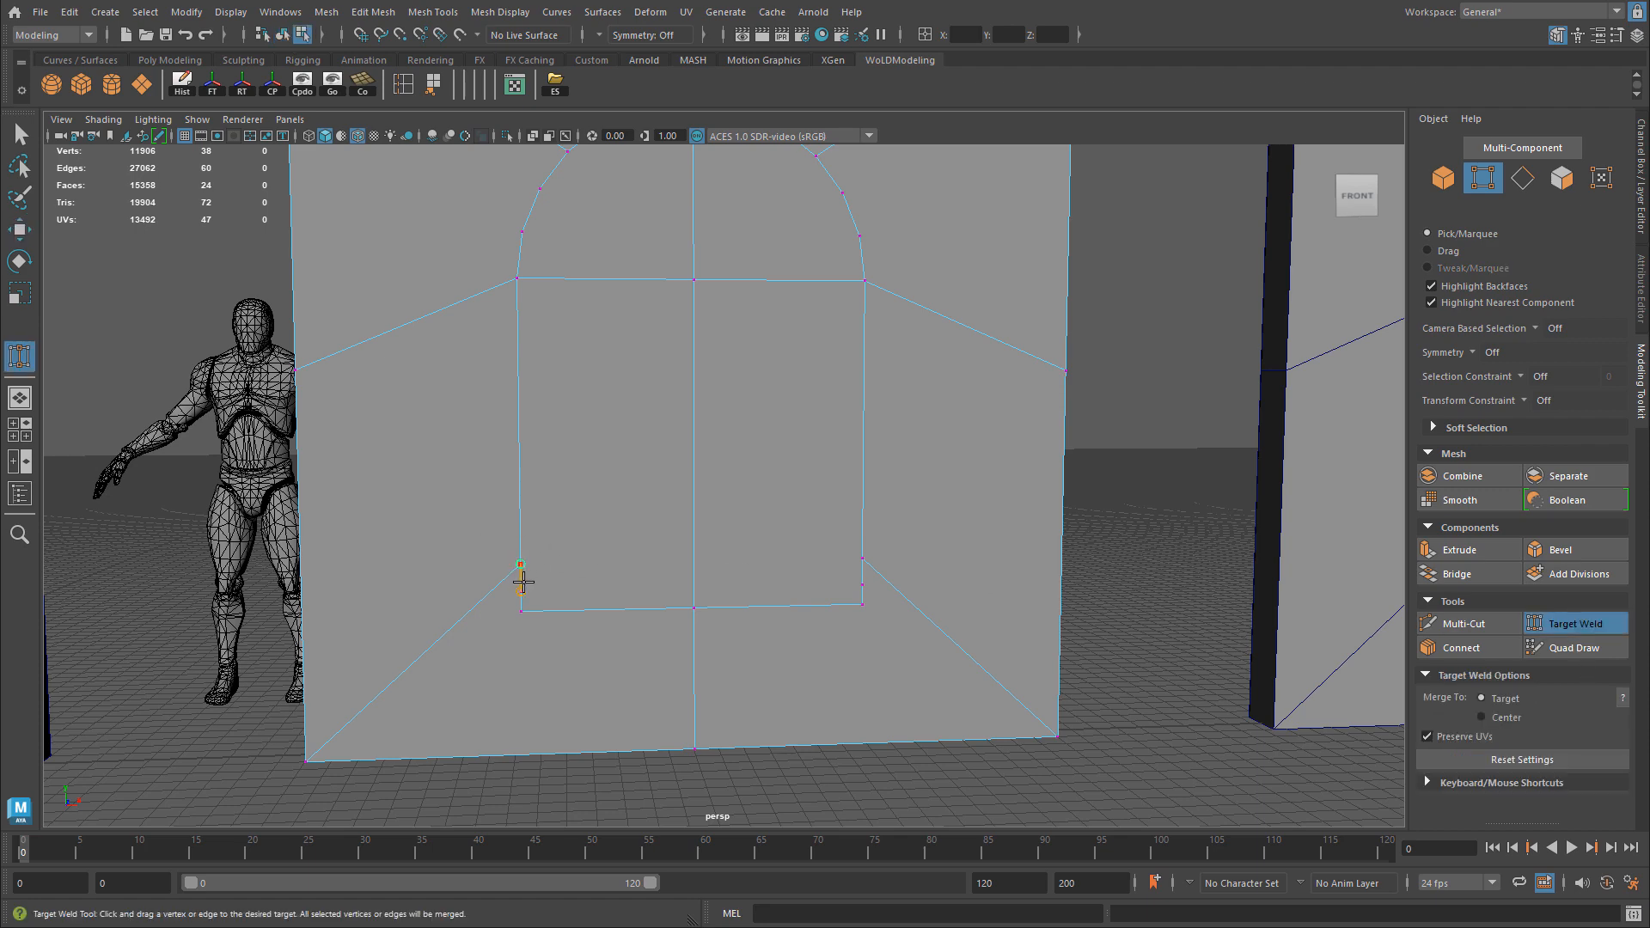
left_click_drag(523, 583, 520, 610)
left_click_drag(859, 582, 862, 604)
middle_click_drag(897, 356, 844, 562, "alt")
key("w")
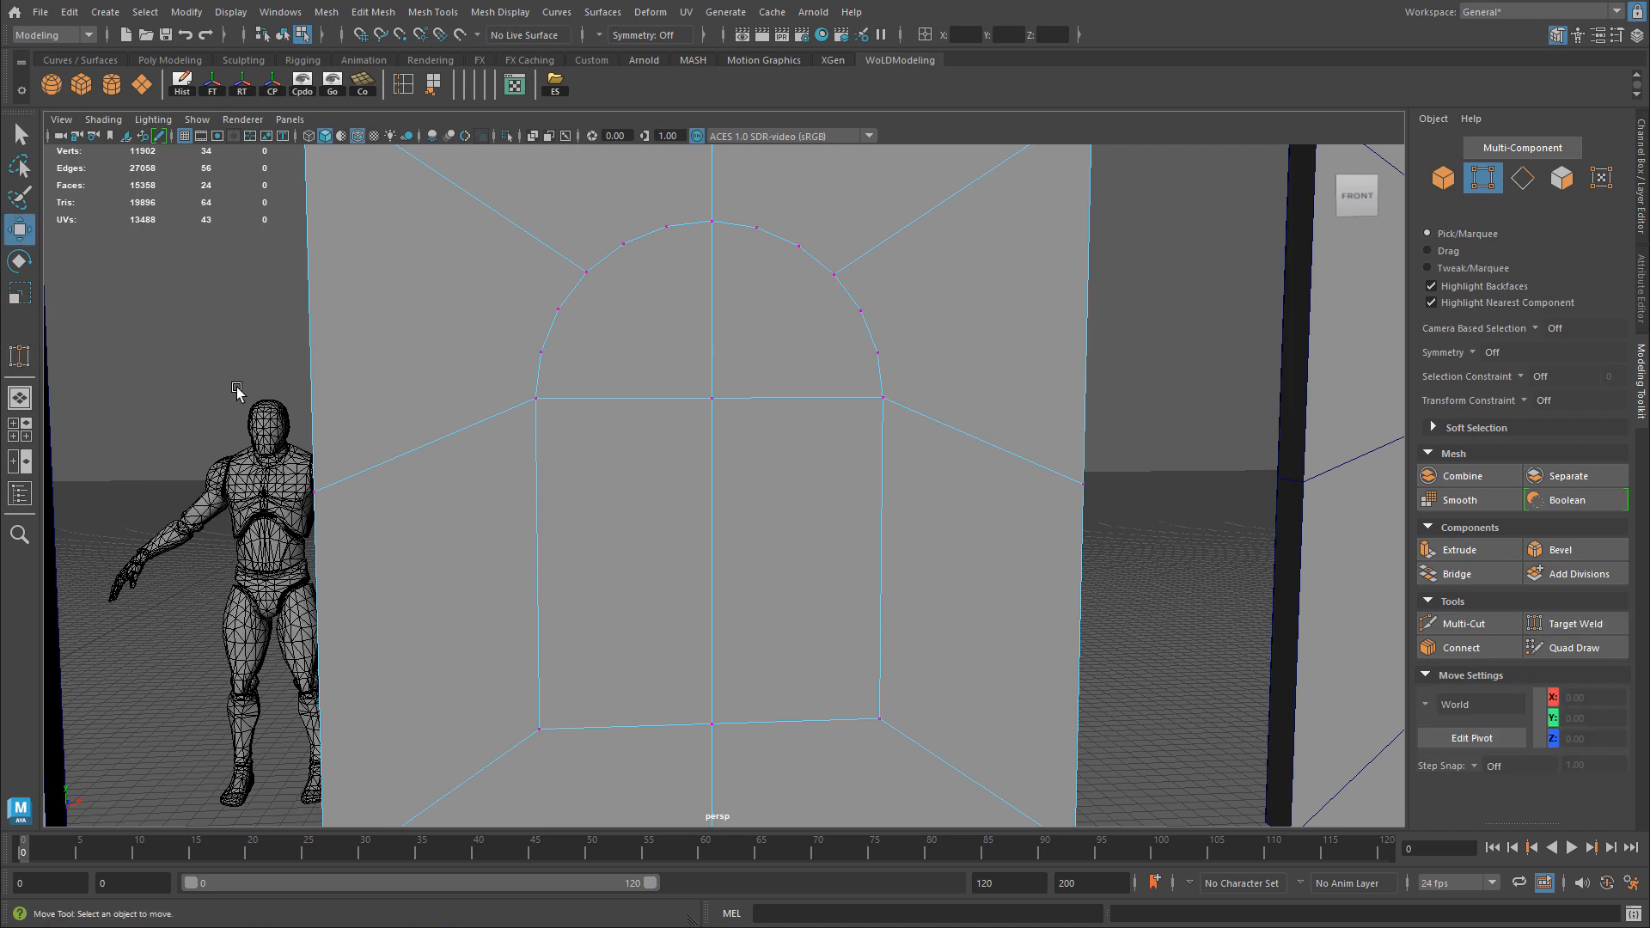
Select the five mid-height vertices on the panel's side edges and back face, and scale them flat along Y.
left_click_drag(255, 420, 343, 503)
left_click_drag(1119, 533, 1122, 534, "shift")
left_click_drag(1122, 534, 794, 531, "alt")
left_click(800, 706, "shift")
left_click_drag(800, 707, 878, 636, "alt")
key("space")
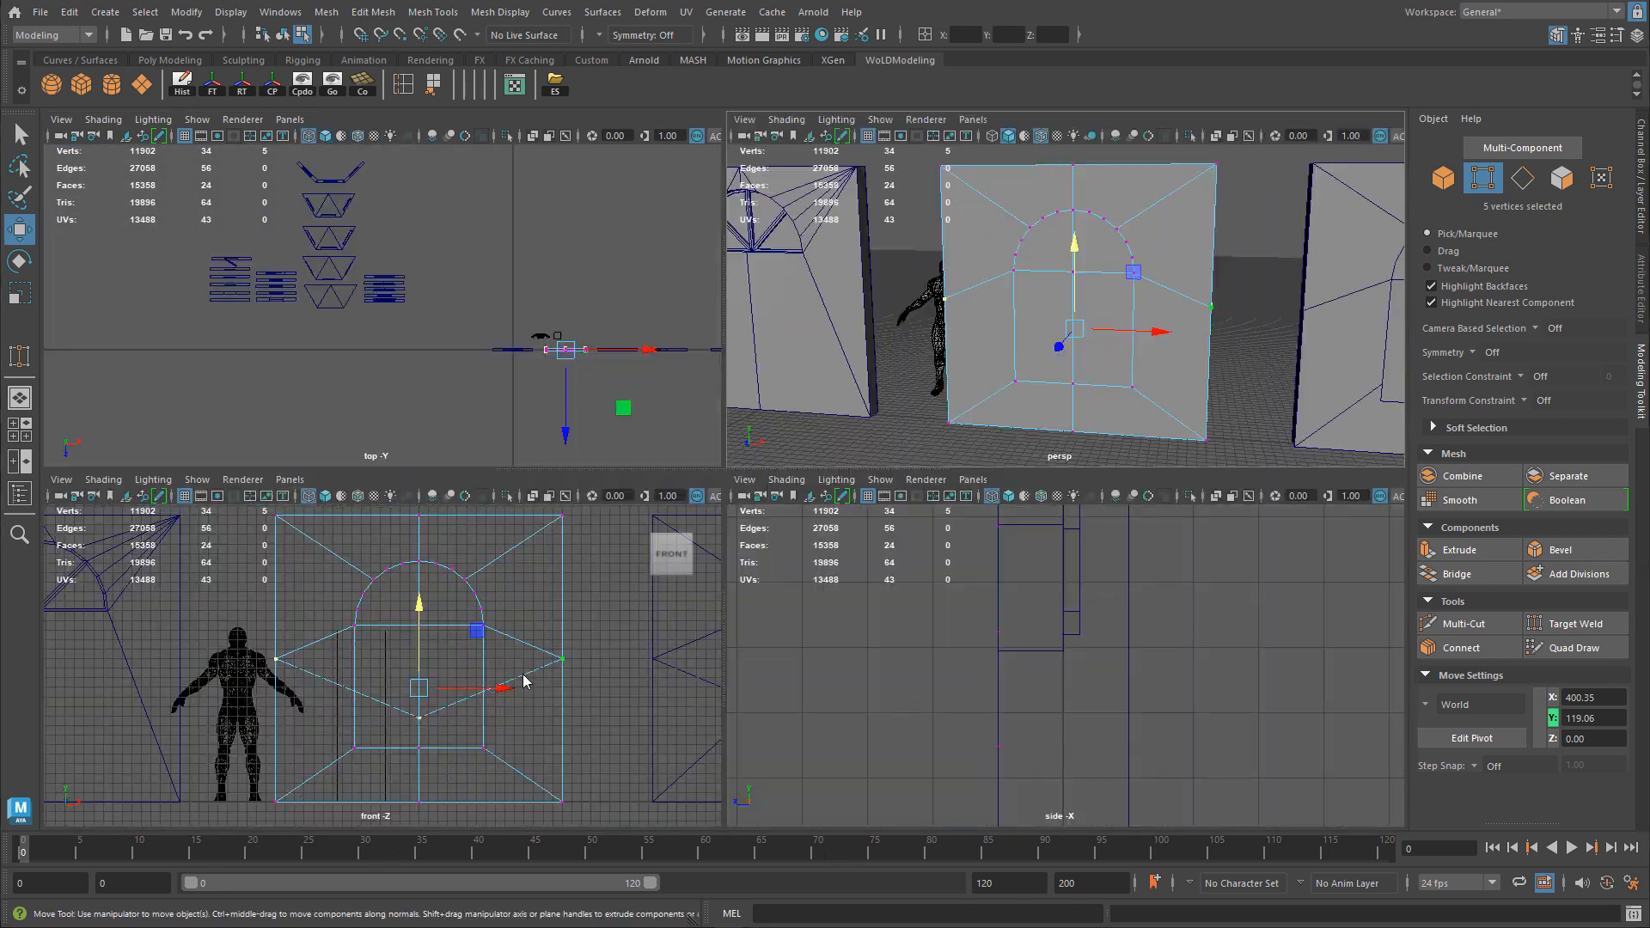
key("space")
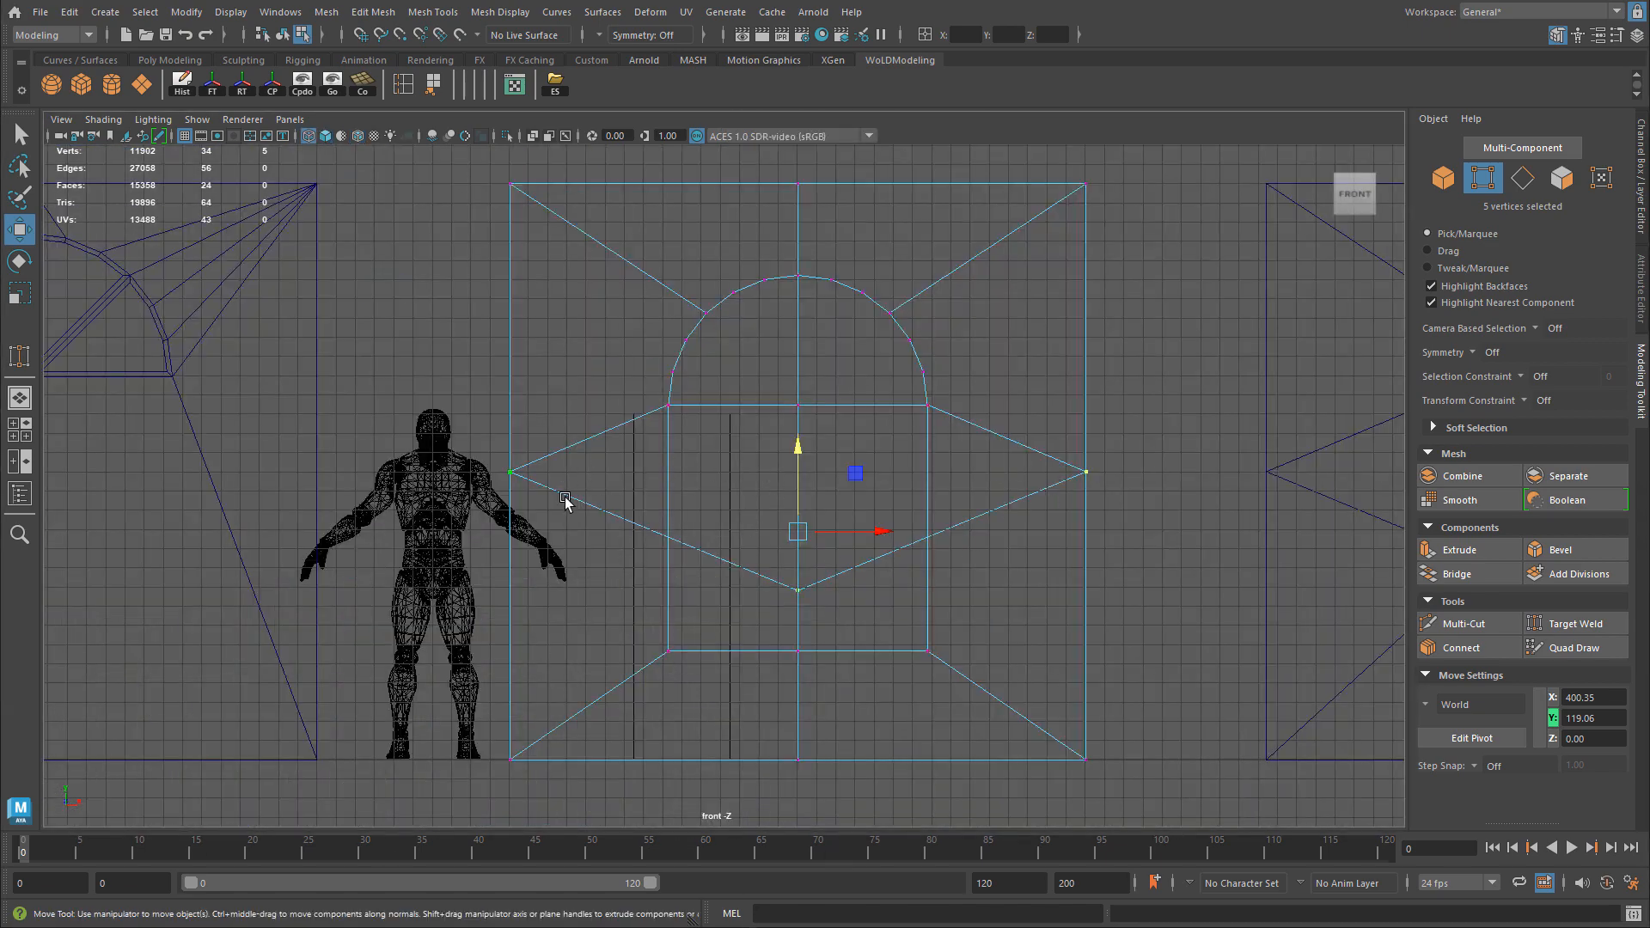
key("r")
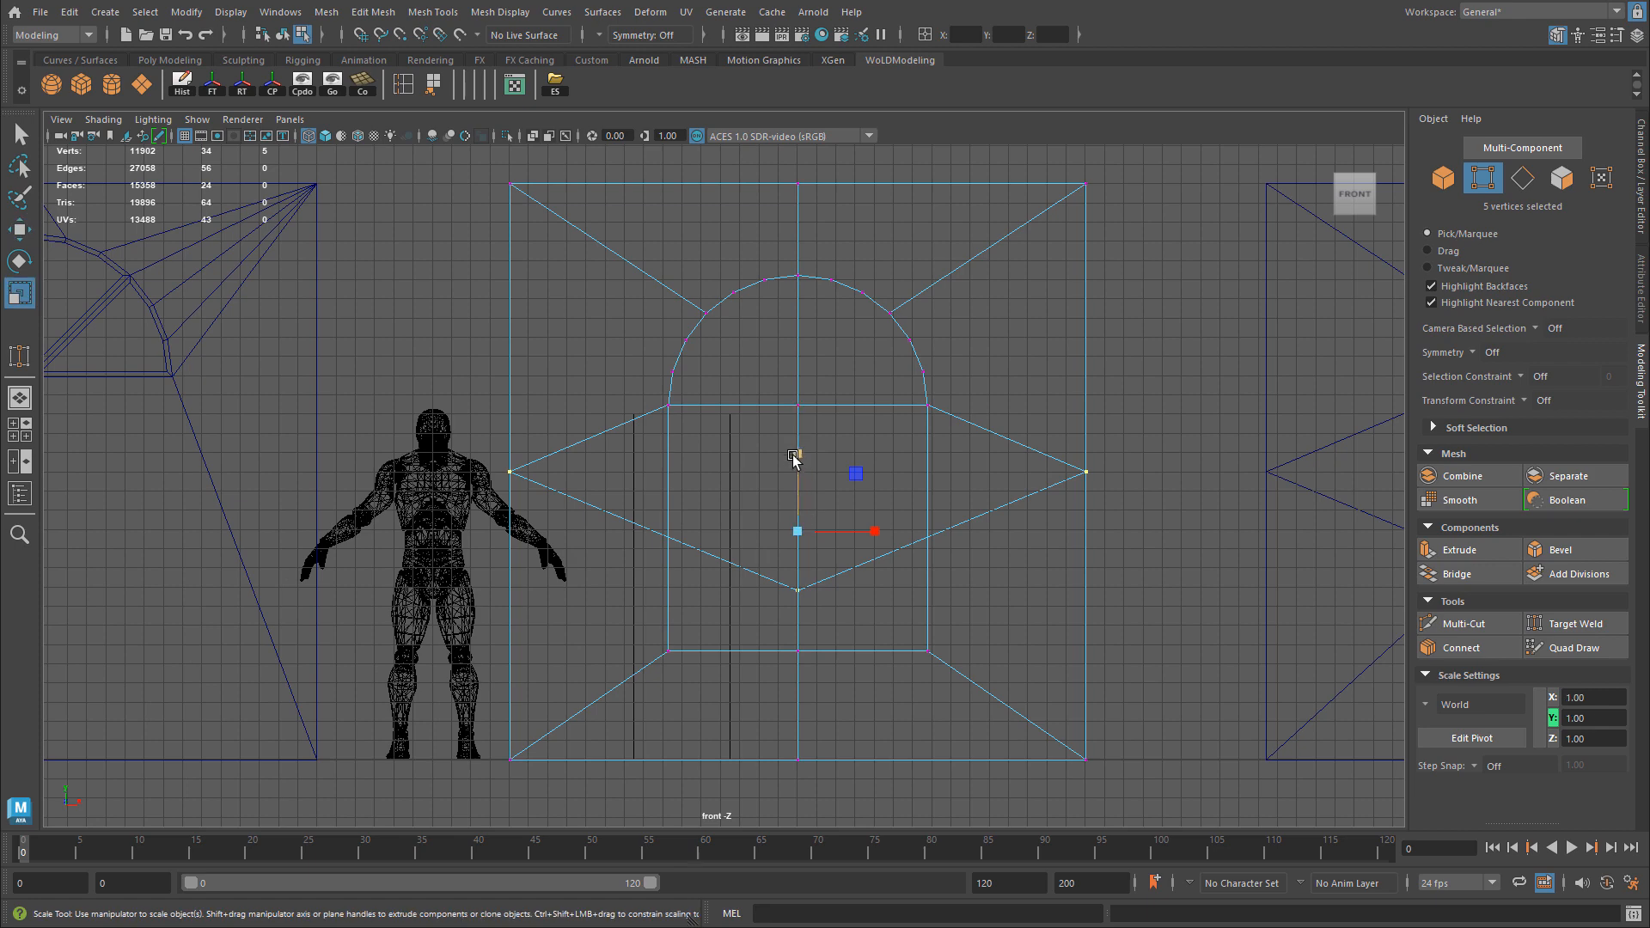
left_click_drag(798, 456, 802, 339)
key("w")
Snap the flattened vertices along Y to the arch's springline at Y 184.90, and return to object mode.
key("space")
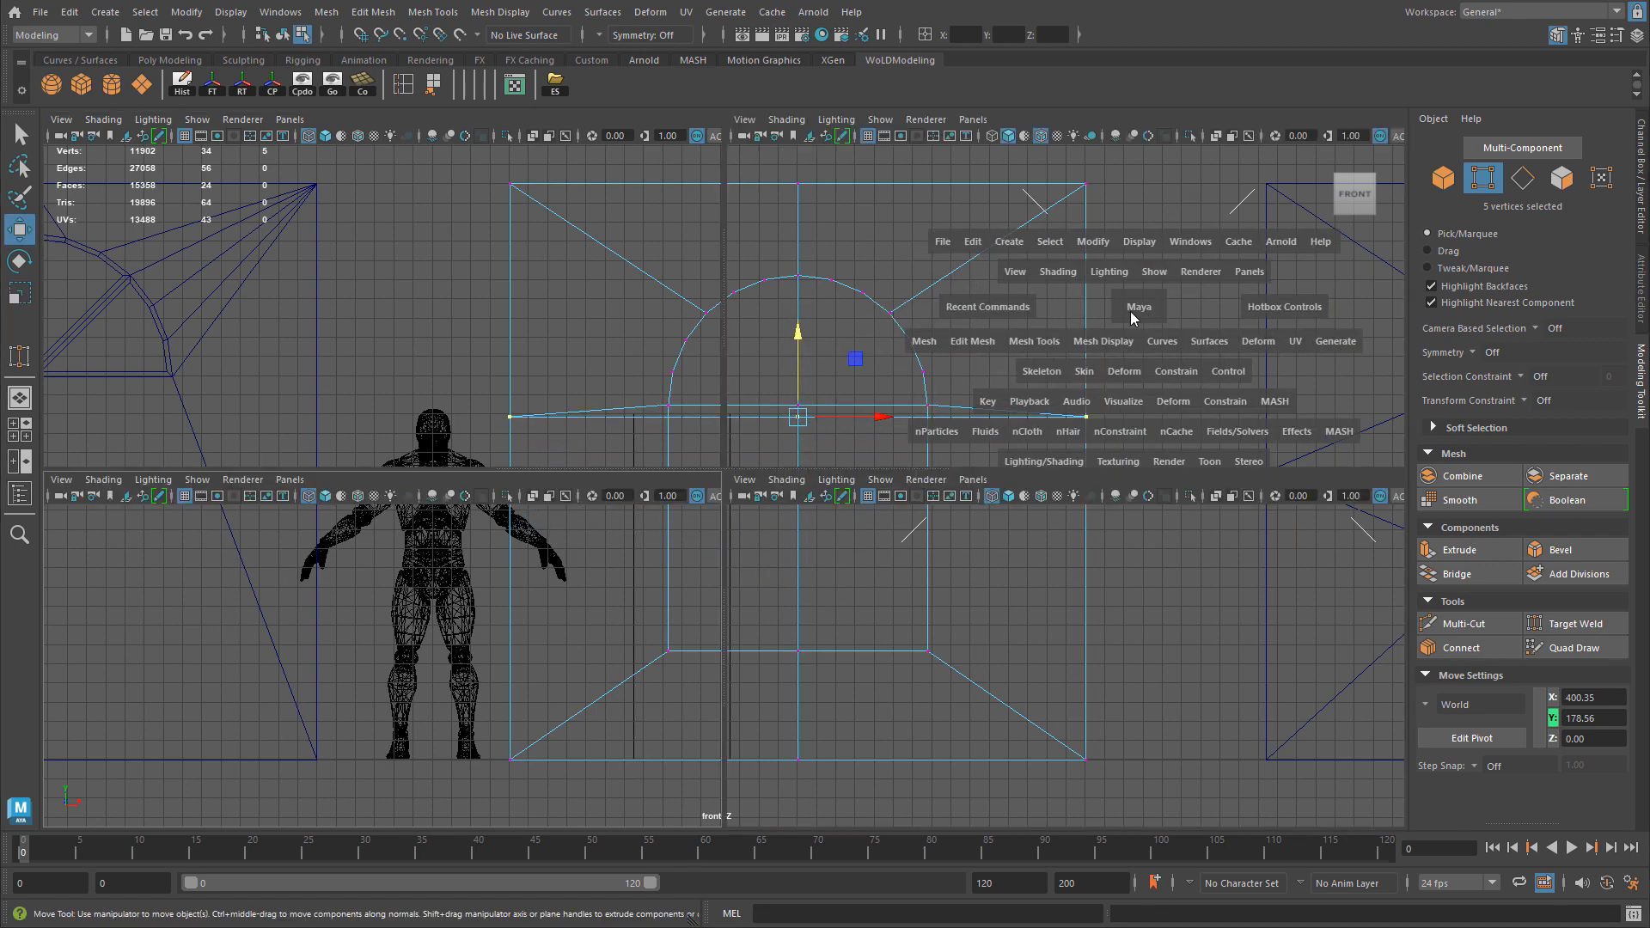
key("space")
scroll(891, 424, "up", 5)
left_click_drag(885, 416, 1016, 418, "alt")
scroll(880, 398, "up", 4)
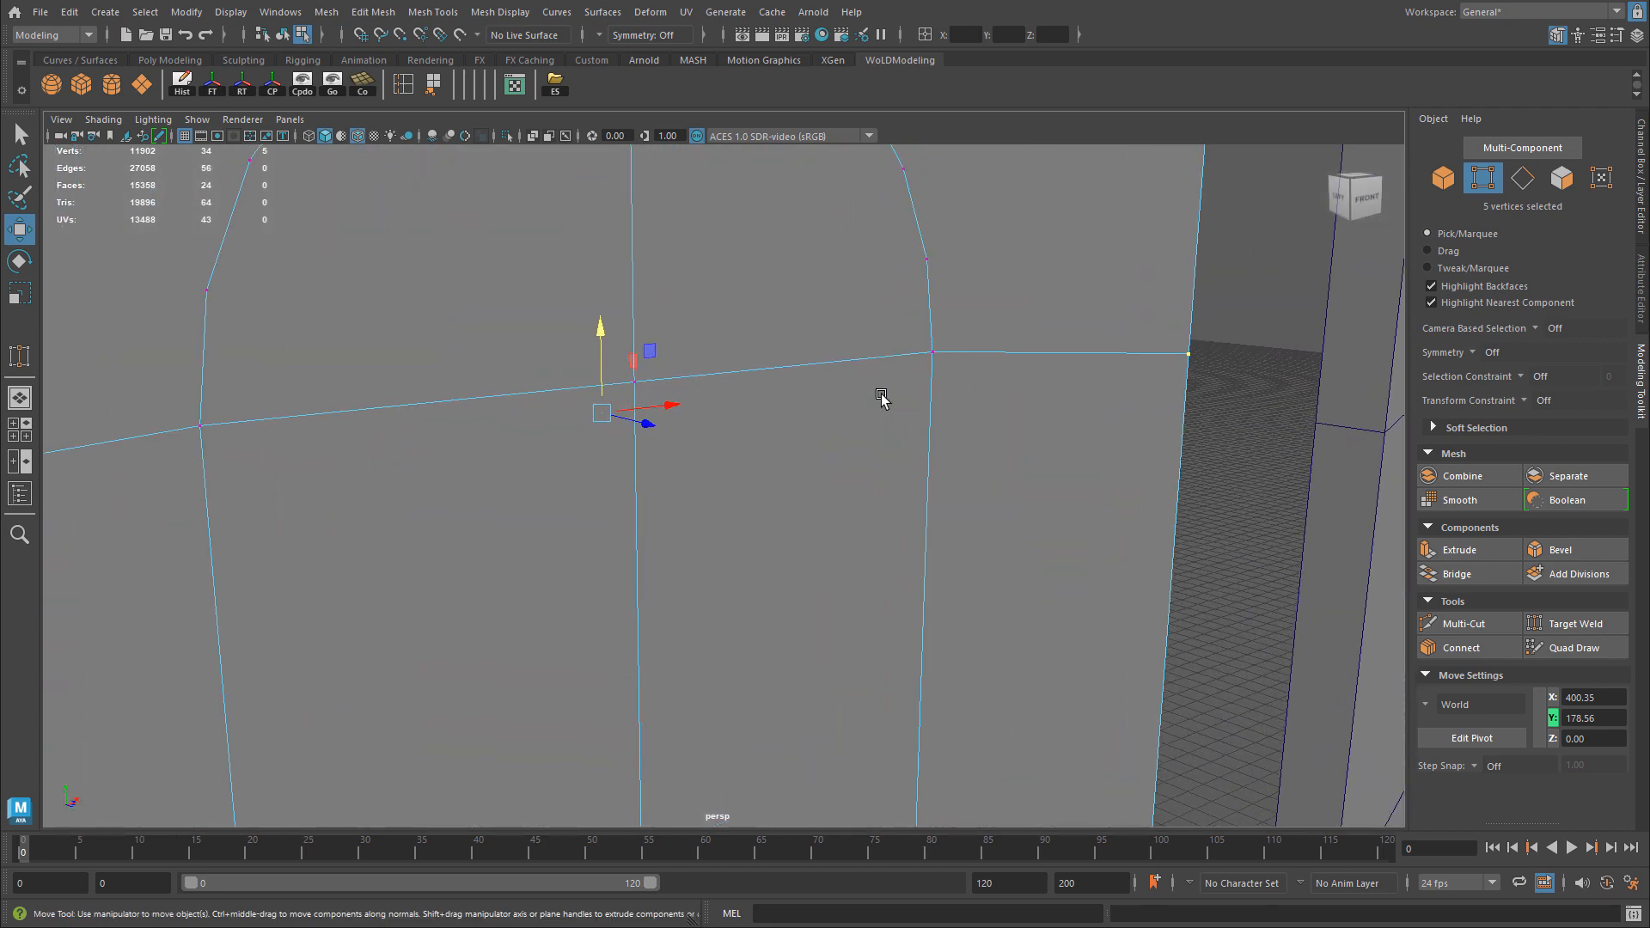
middle_click_drag(628, 328, 1035, 455, "alt")
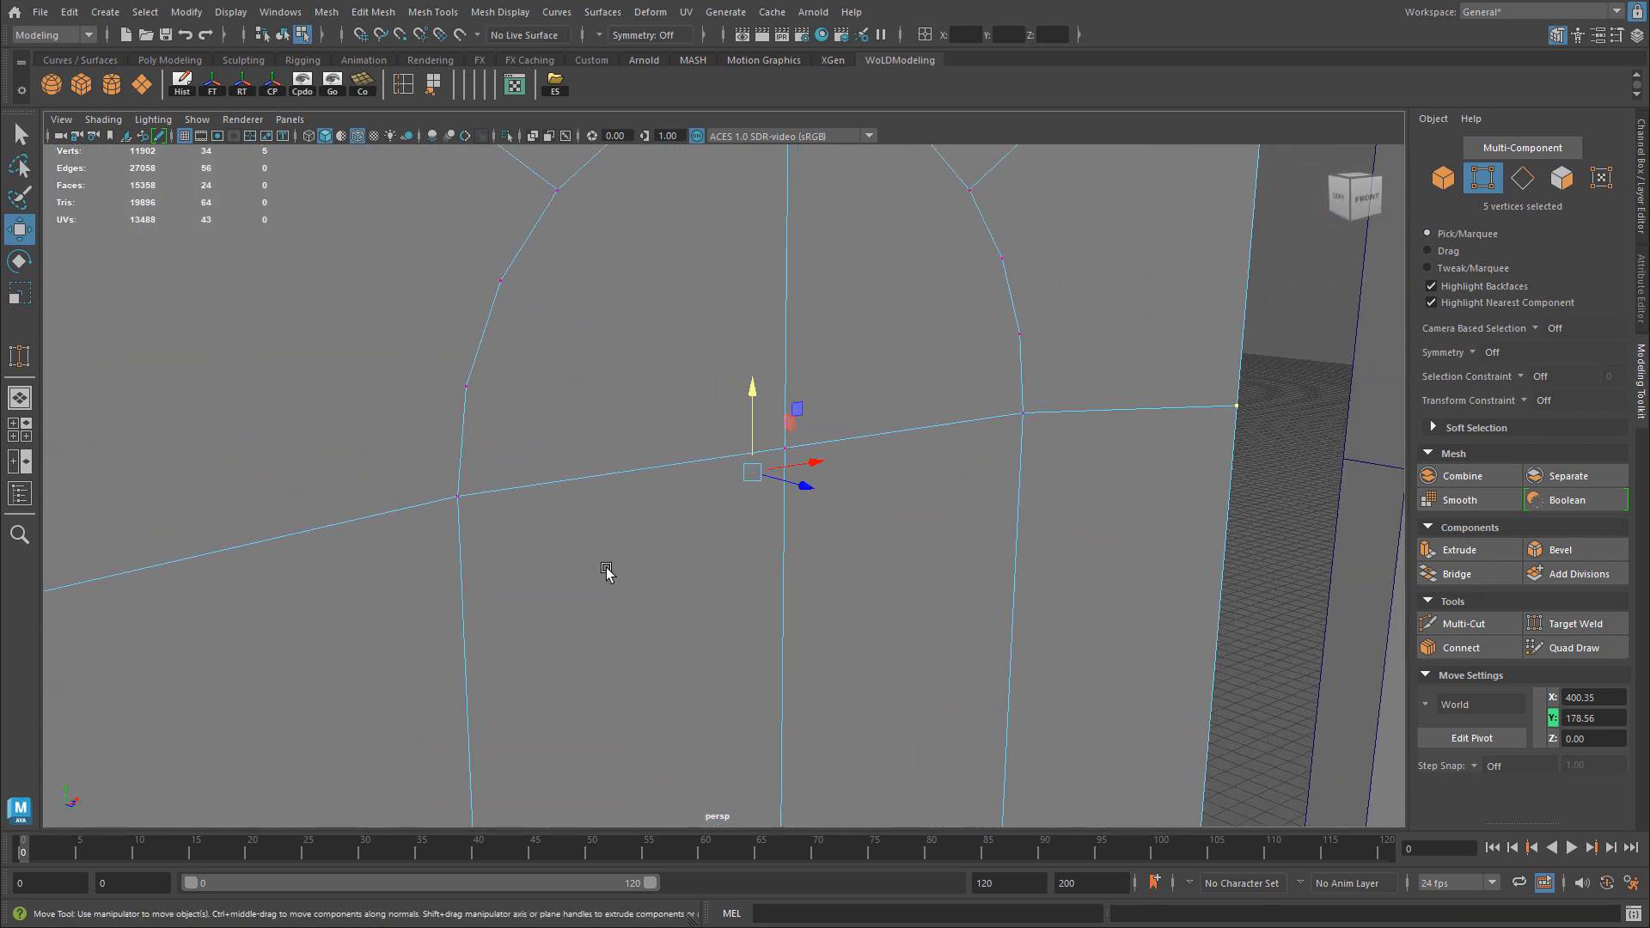
key("space")
key("space")
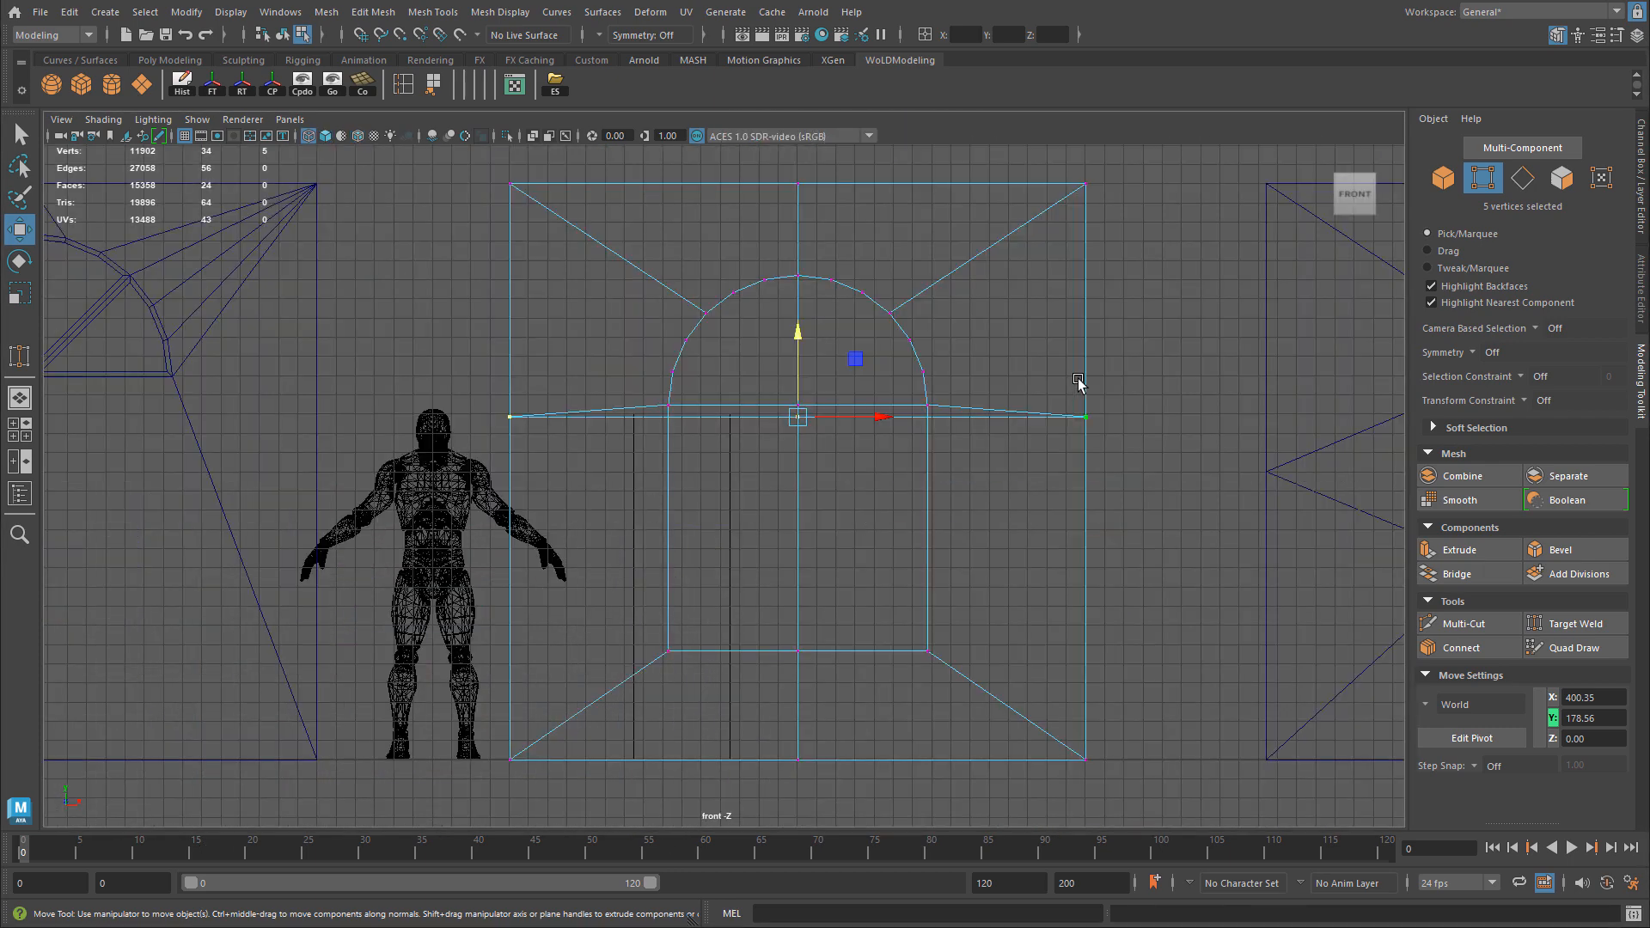
scroll(885, 449, "up", 4)
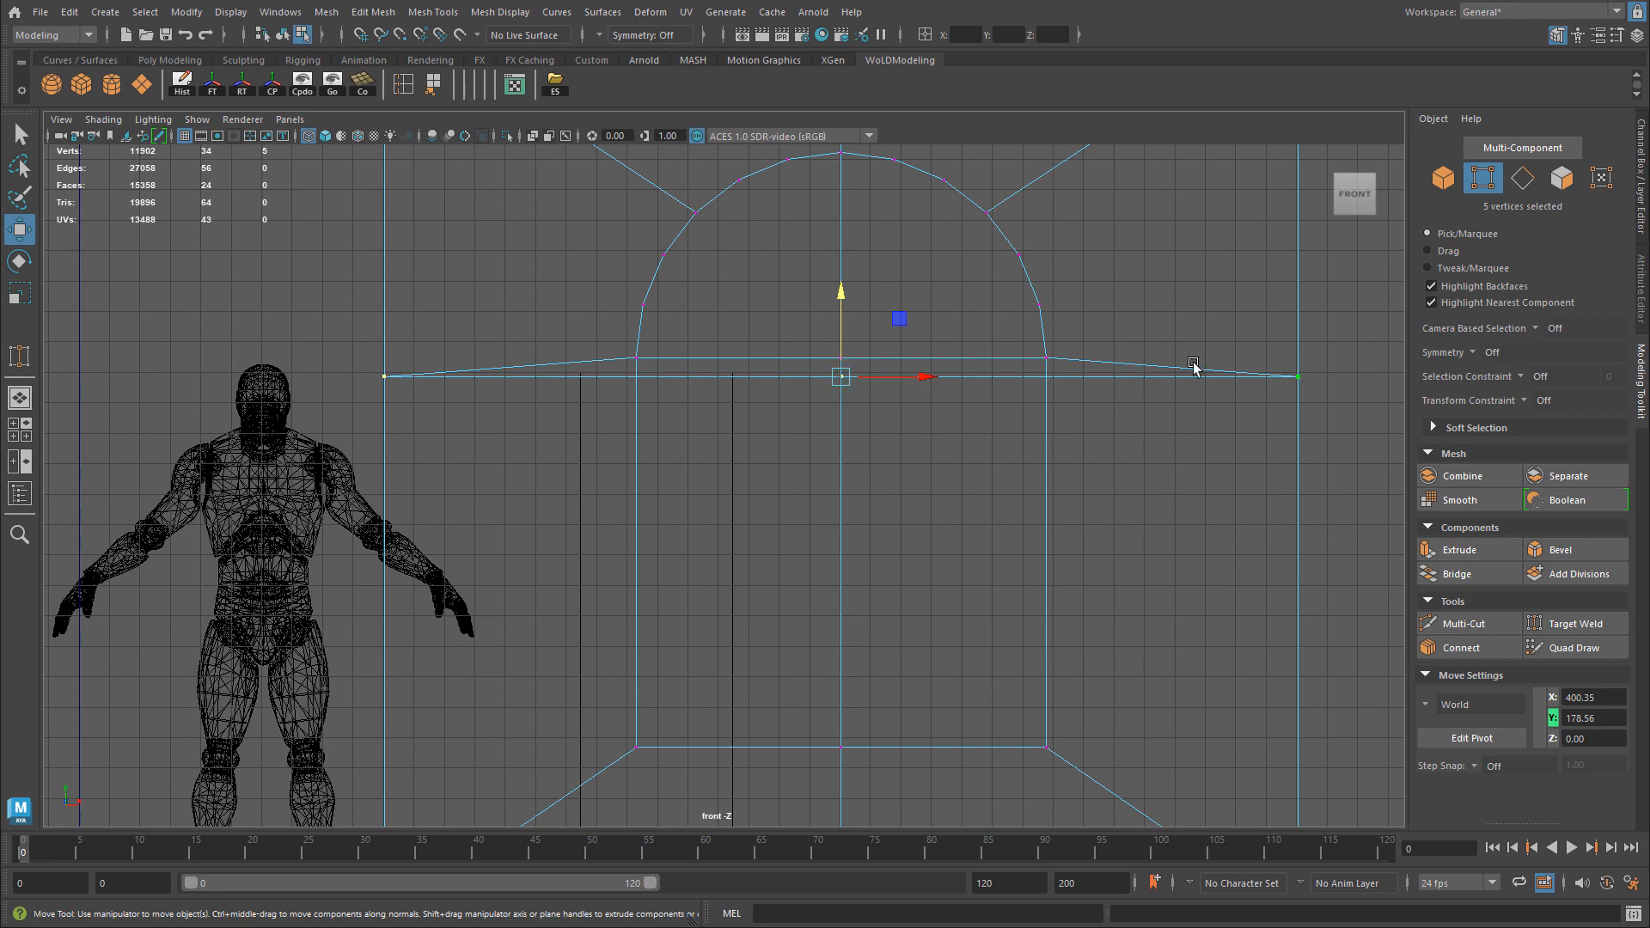
key("space")
key("space")
key("f")
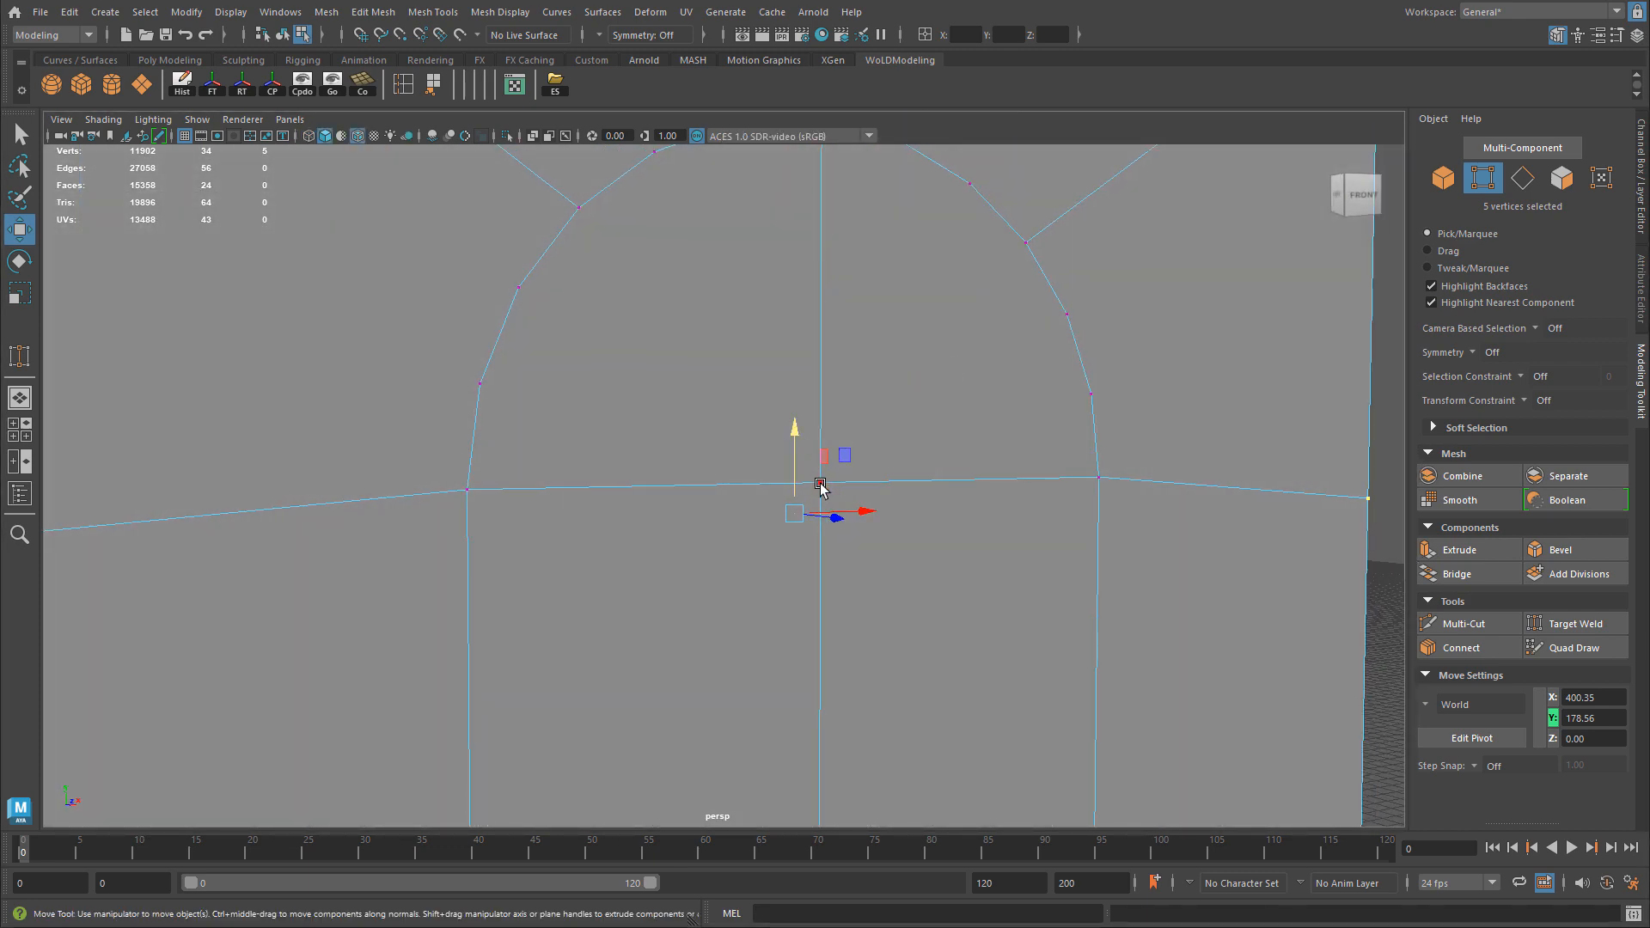
key("v")
middle_click_drag(817, 479, 825, 486)
right_click_drag(1135, 498, 424, 486, "alt")
left_click_drag(893, 493, 833, 486, "alt")
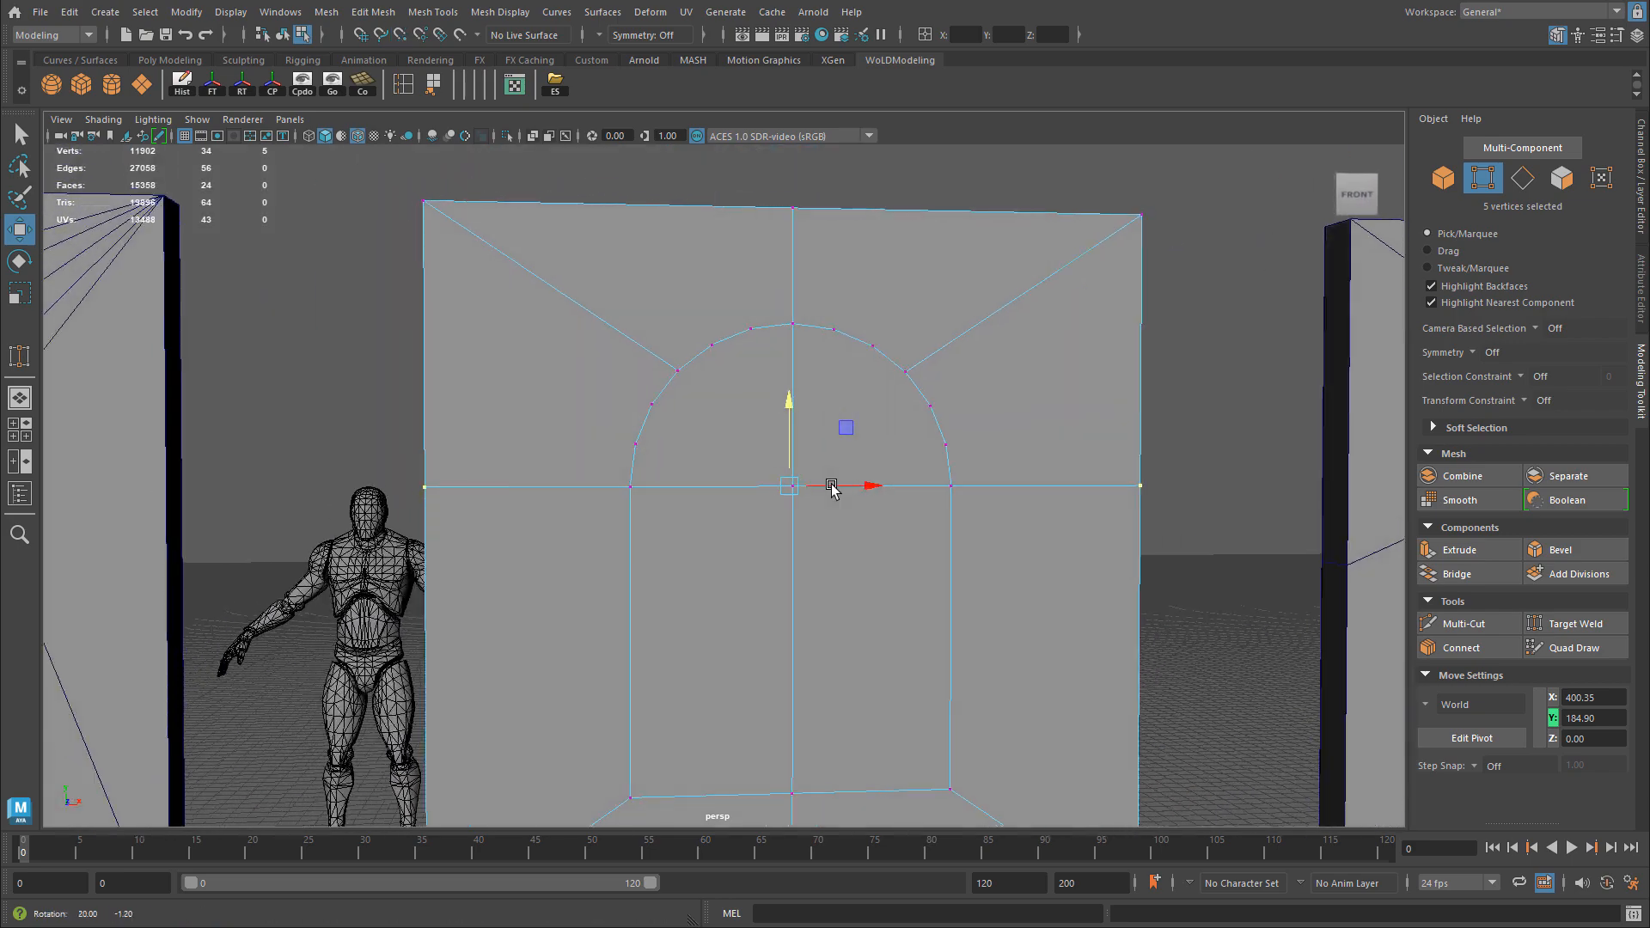
key("F8")
Use Multi-Cut to connect the arch vertices on either side of the upper-right diagonal to the panel's upper-right corner.
right_click_drag(1263, 496, 1135, 494, "alt")
middle_click_drag(1135, 495, 1141, 455, "alt")
right_click_drag(770, 435, 884, 387, "alt")
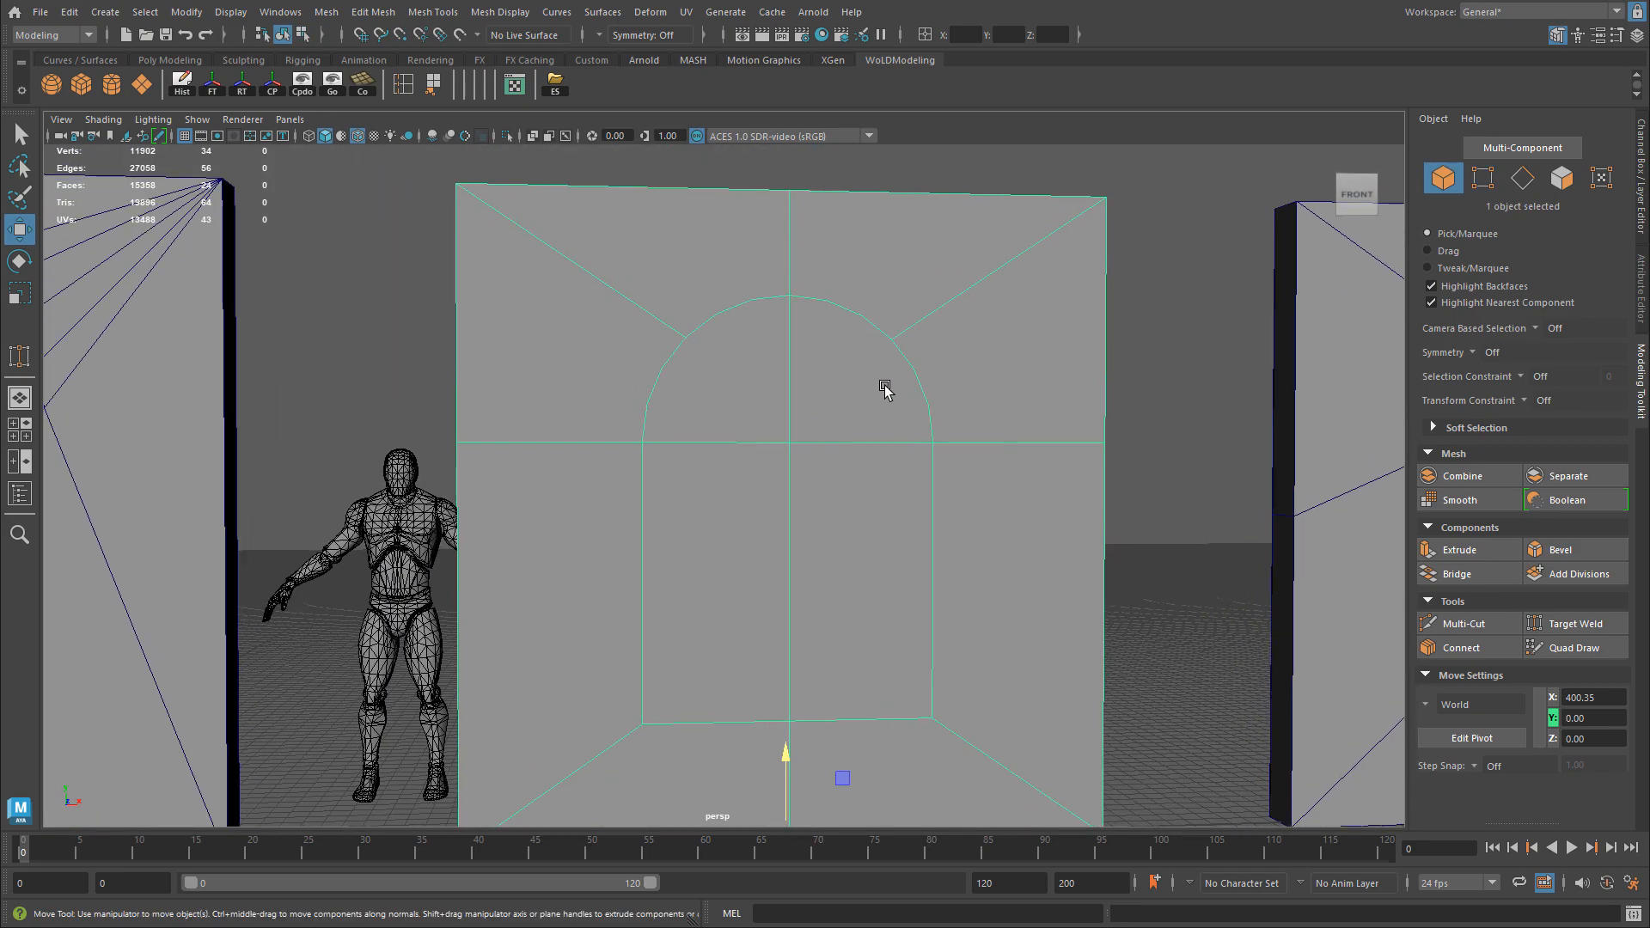
middle_click_drag(884, 389, 833, 478, "alt")
right_click_drag(833, 479, 920, 459, "alt")
left_click_drag(920, 459, 695, 354, "alt")
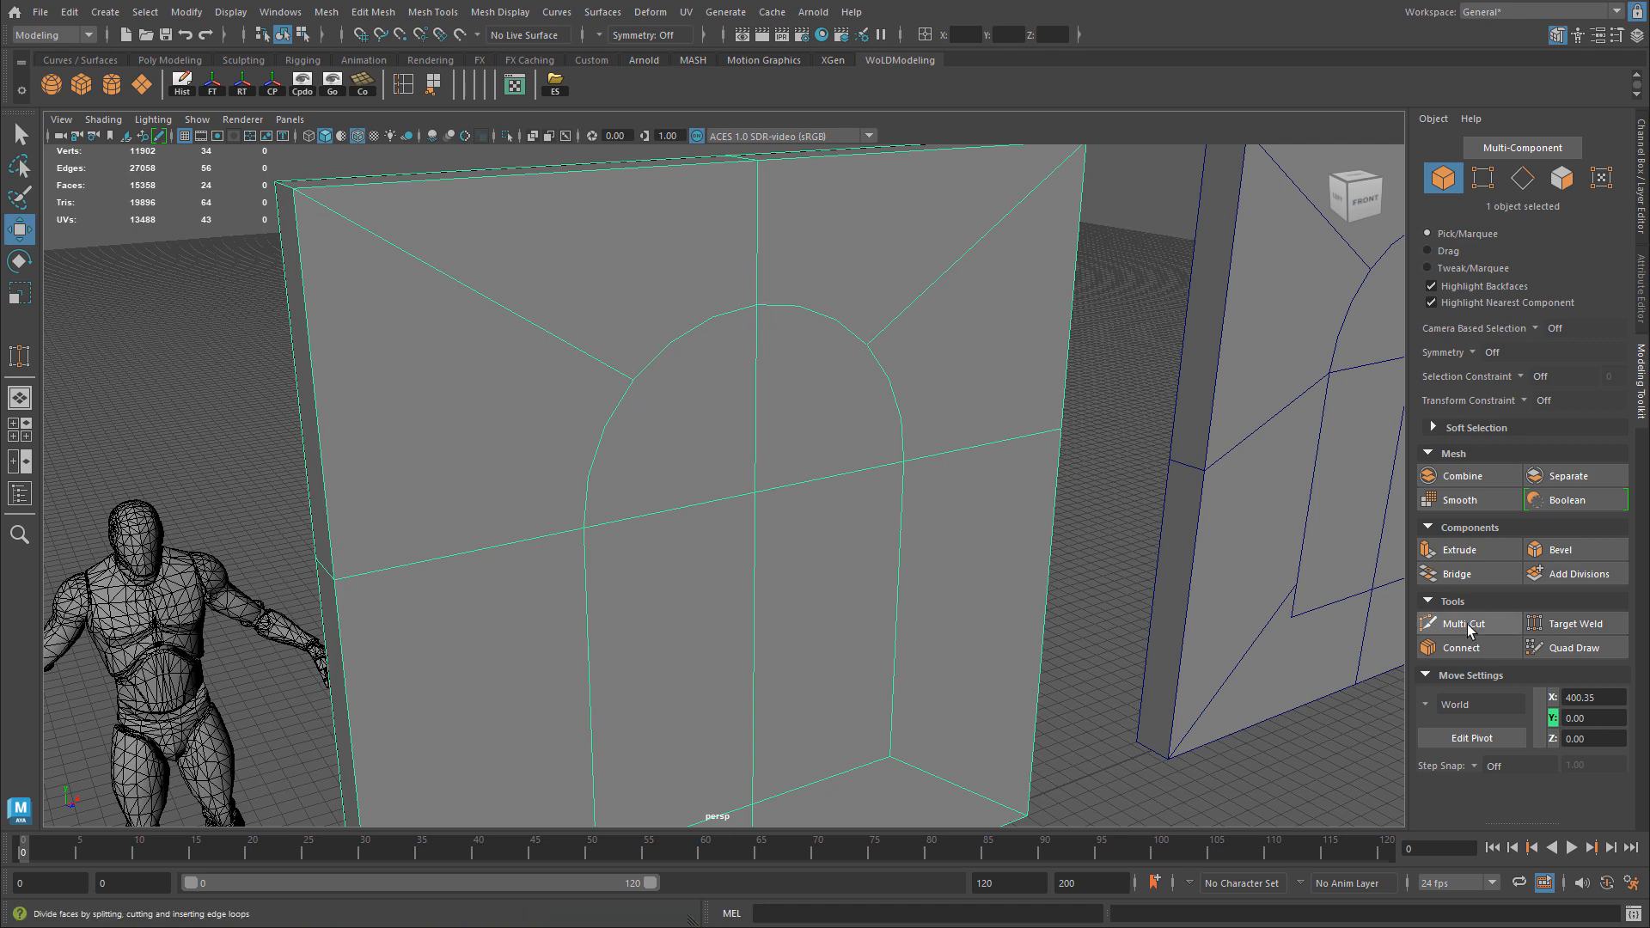
left_click_drag(805, 520, 703, 370, "alt")
left_click_drag(800, 514, 749, 442, "alt")
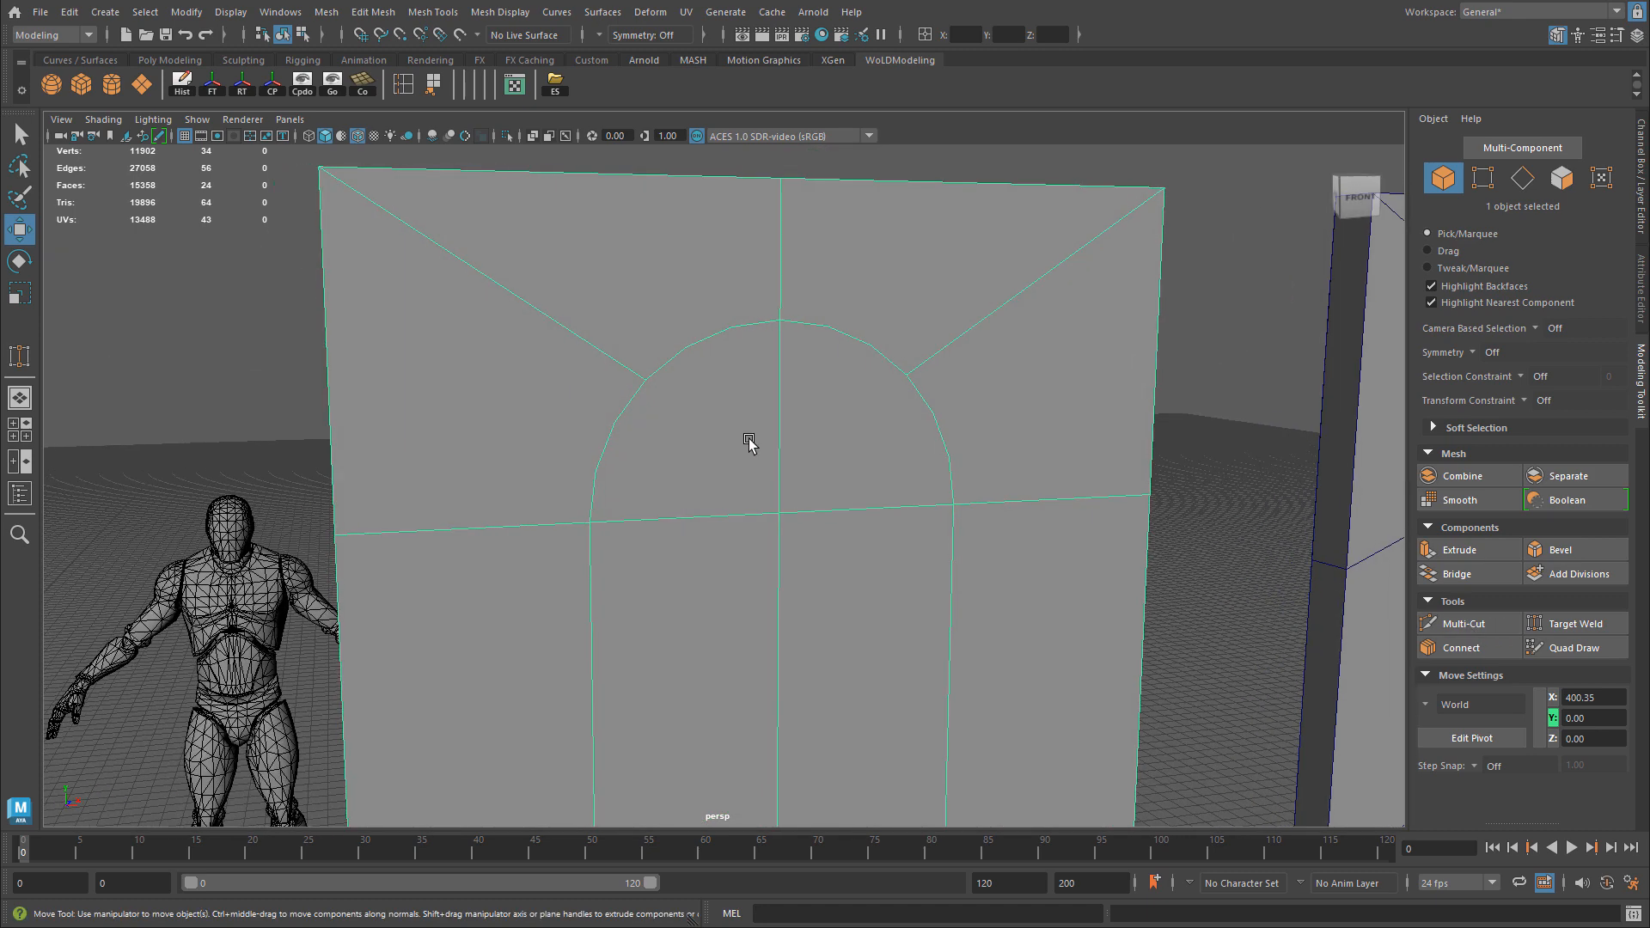
left_click_drag(862, 516, 872, 507, "alt")
left_click(1466, 626)
left_click_drag(984, 509, 939, 496, "alt")
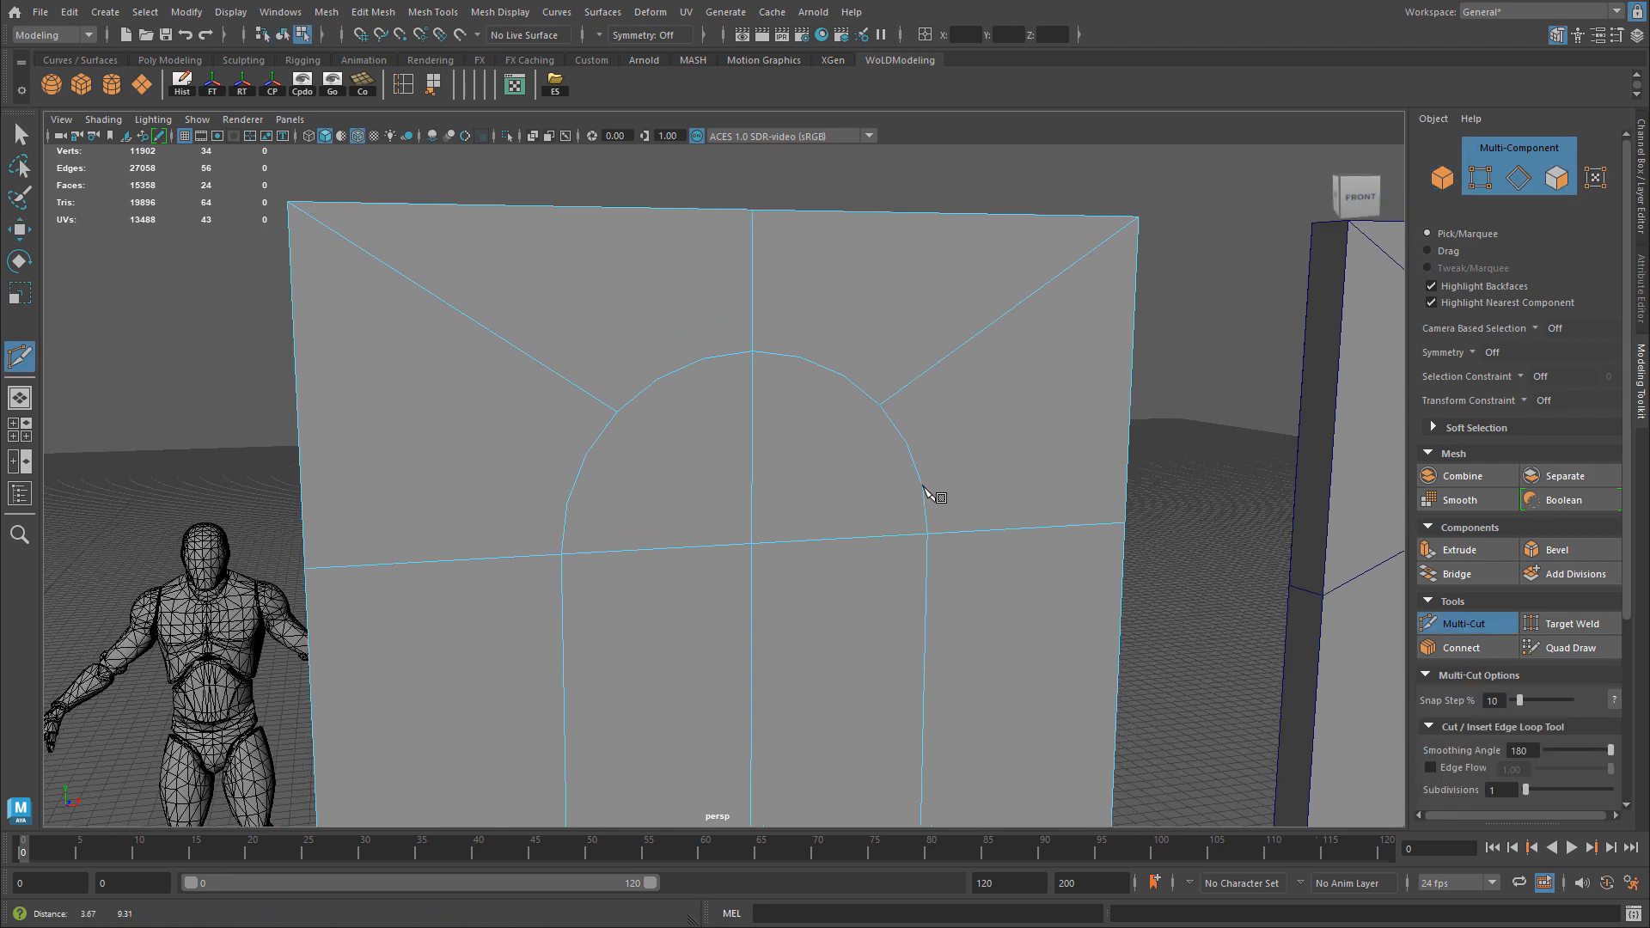
middle_click_drag(940, 497, 902, 569, "alt")
right_click_drag(902, 569, 985, 518, "alt")
left_click(957, 527)
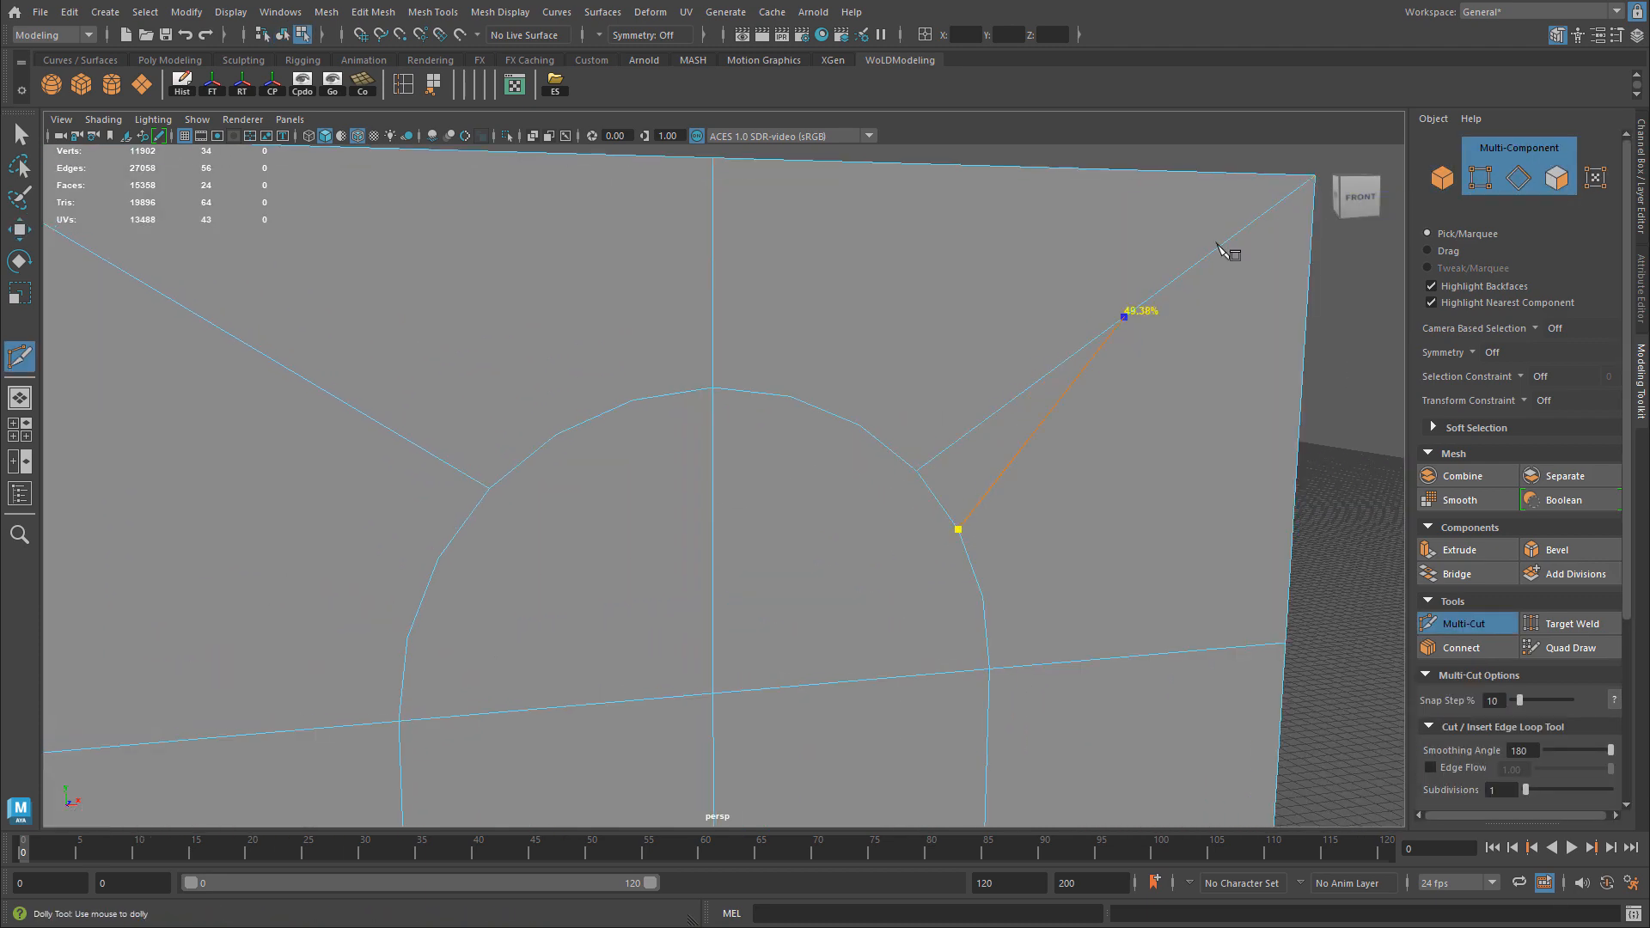
left_click(1313, 178)
key("Return")
left_click(860, 425)
middle_click_drag(854, 435, 906, 302, "alt")
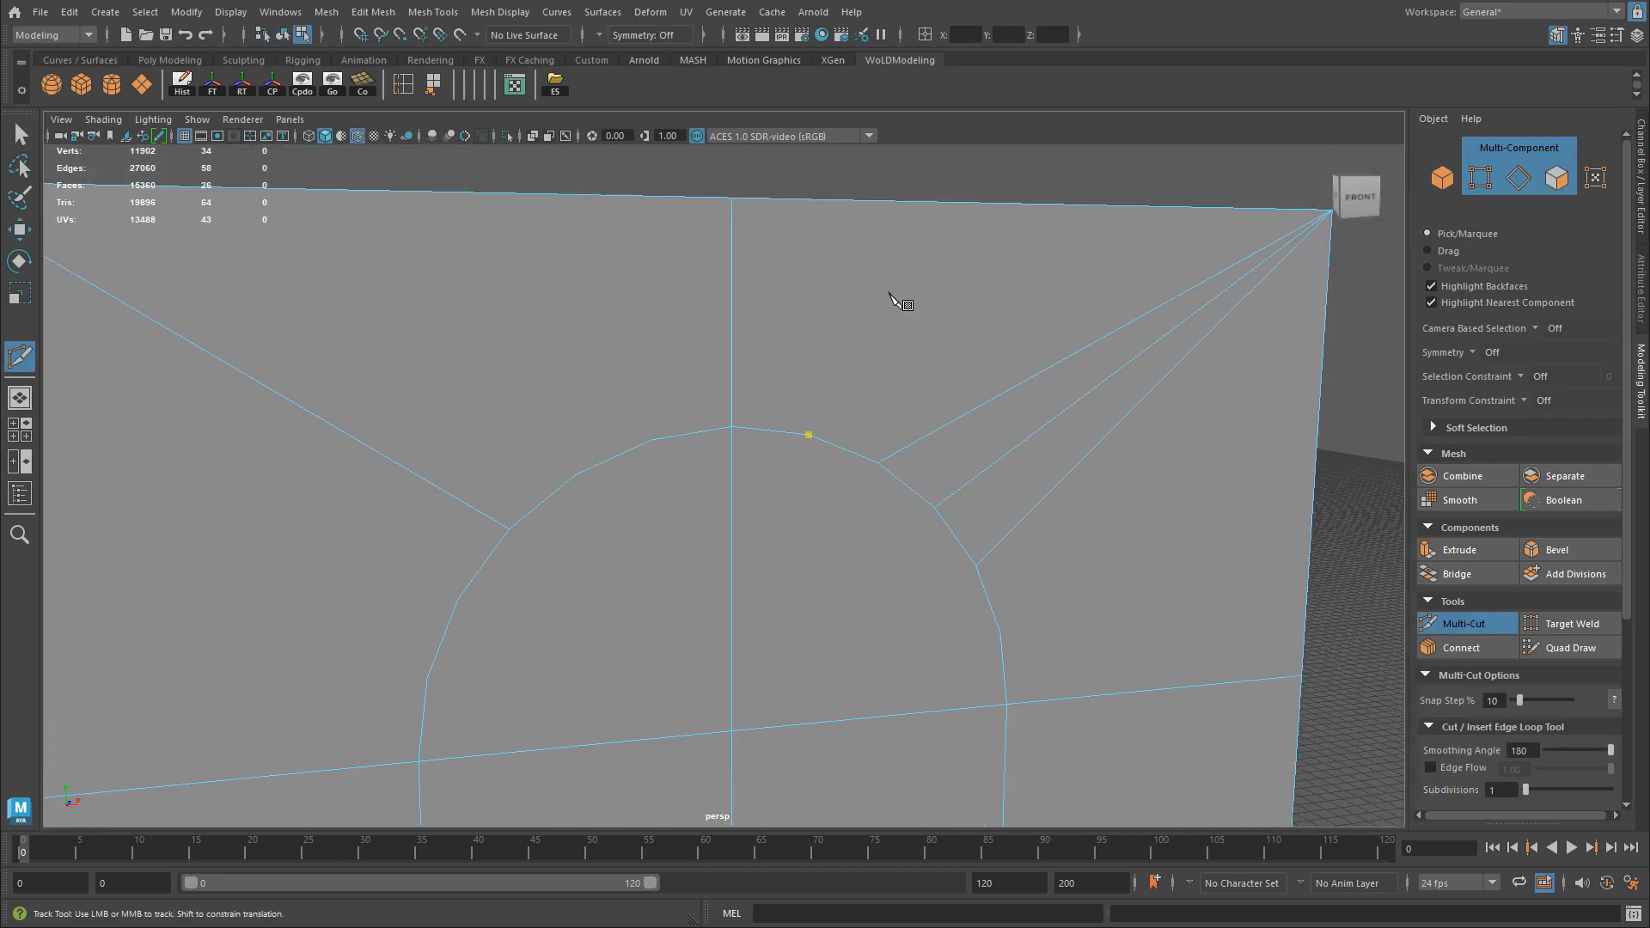
Cut edges from the arch vertices on either side of the crown to the midpoint vertex of the panel's top edge.
left_click(732, 198)
left_click(654, 439)
key("Return")
Cut edges from the arch vertices on either side of the upper-left diagonal to the panel's upper-left corner.
right_click_drag(595, 484, 642, 552, "alt")
middle_click_drag(641, 552, 784, 482, "alt")
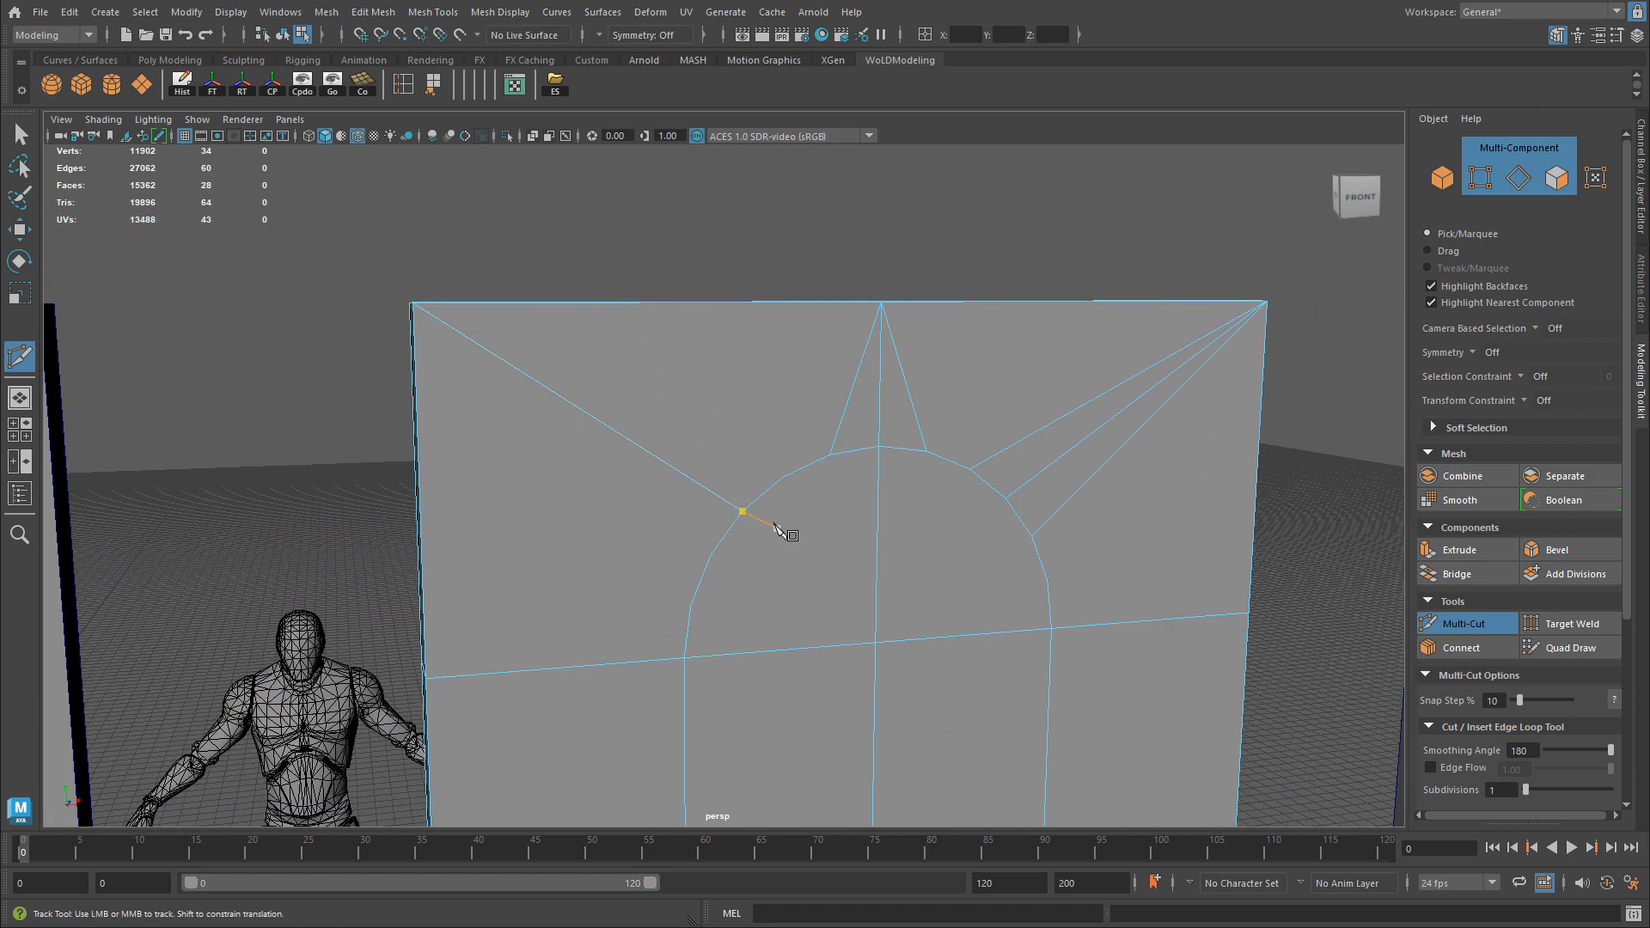
key("ctrl+z")
left_click(783, 477)
left_click(414, 304)
right_click(683, 497)
left_click(711, 554)
left_click(413, 304)
right_click(668, 541)
Cut an edge from the arch vertex just above the springline on each side to the panel's side edge, then leave Multi-Cut.
left_click(690, 606)
left_click_drag(577, 666, 366, 667)
right_click(366, 667)
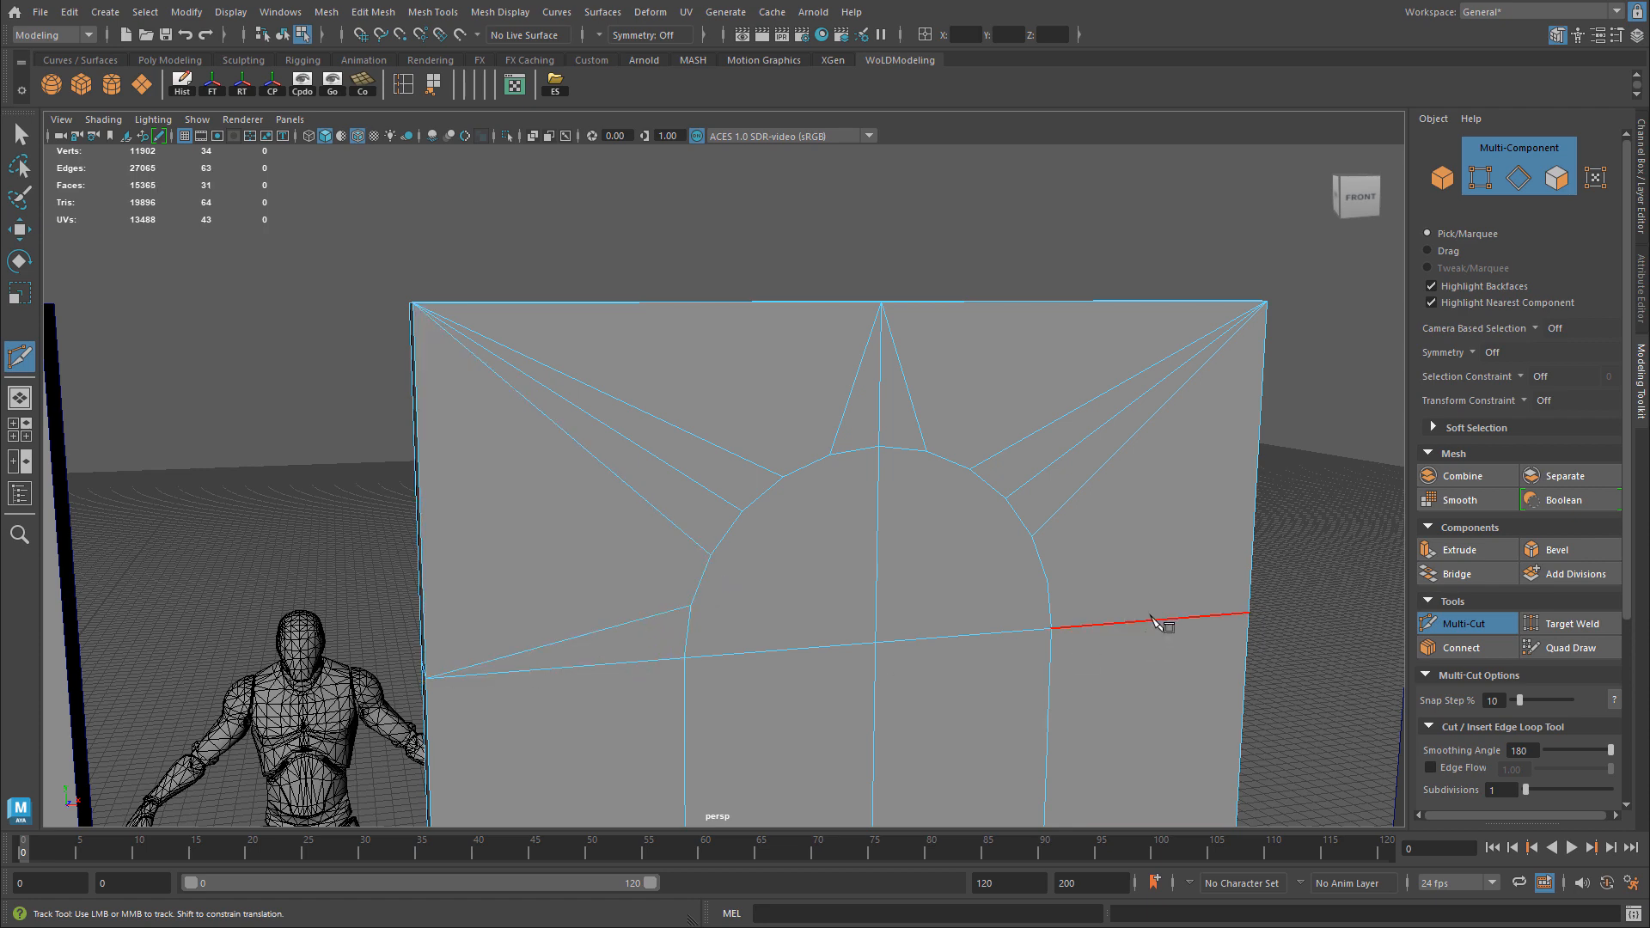
left_click(1048, 583)
left_click(1248, 612)
right_click(1289, 628)
scroll(983, 600, "down", 3)
middle_click_drag(983, 601, 969, 511, "alt")
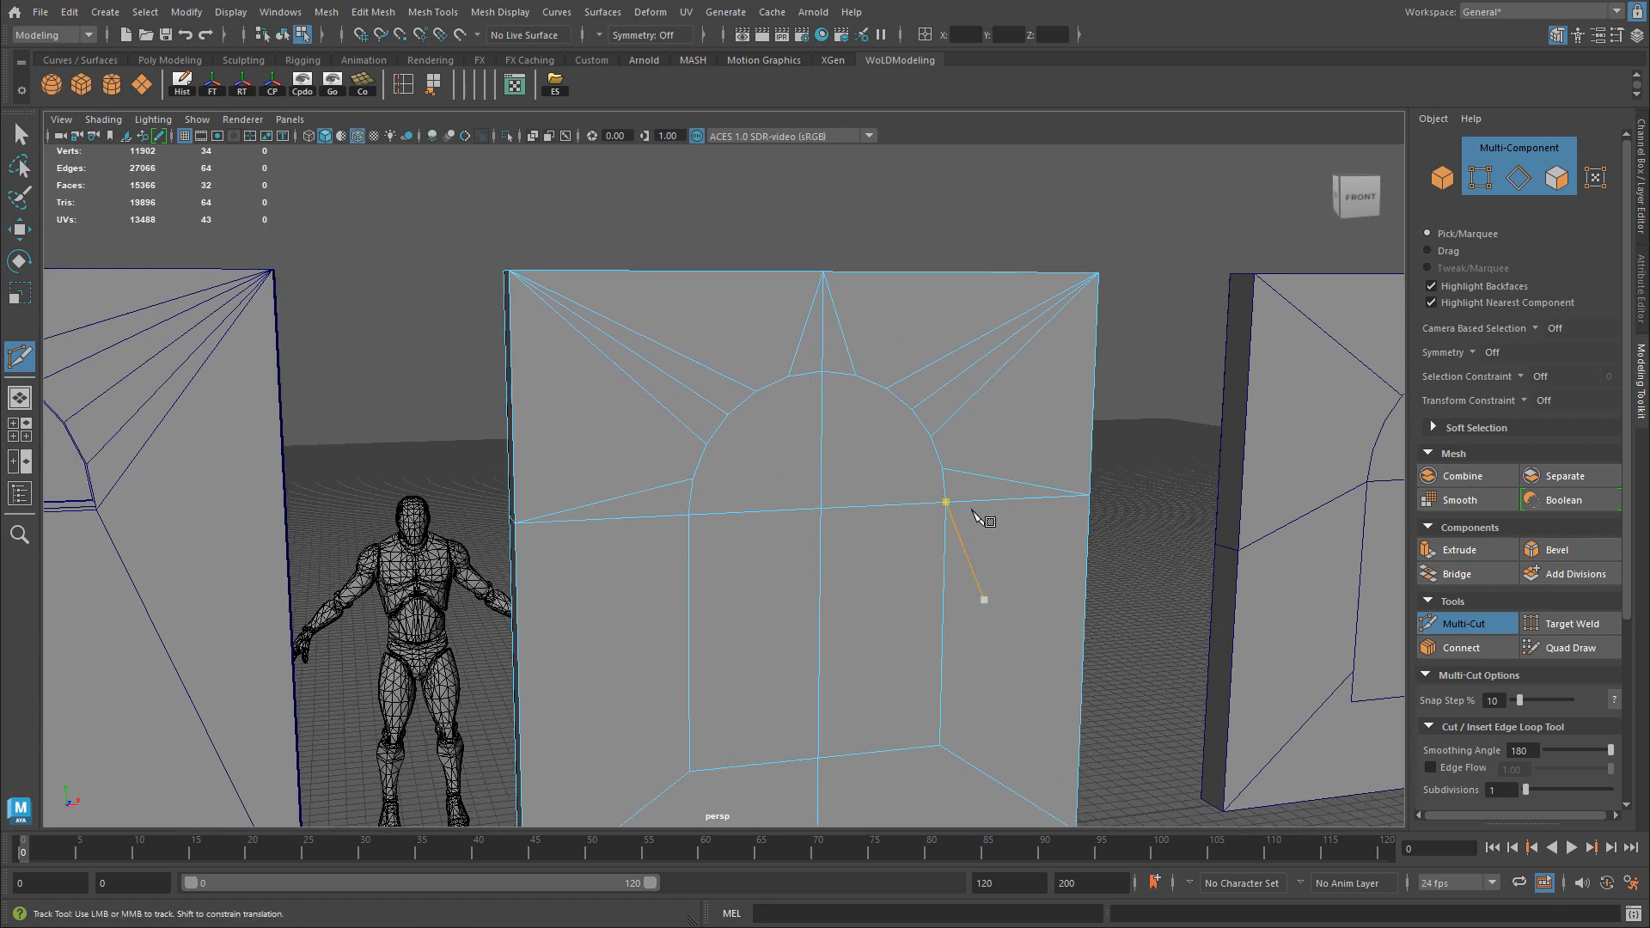
left_click_drag(969, 511, 921, 490, "alt")
key("w")
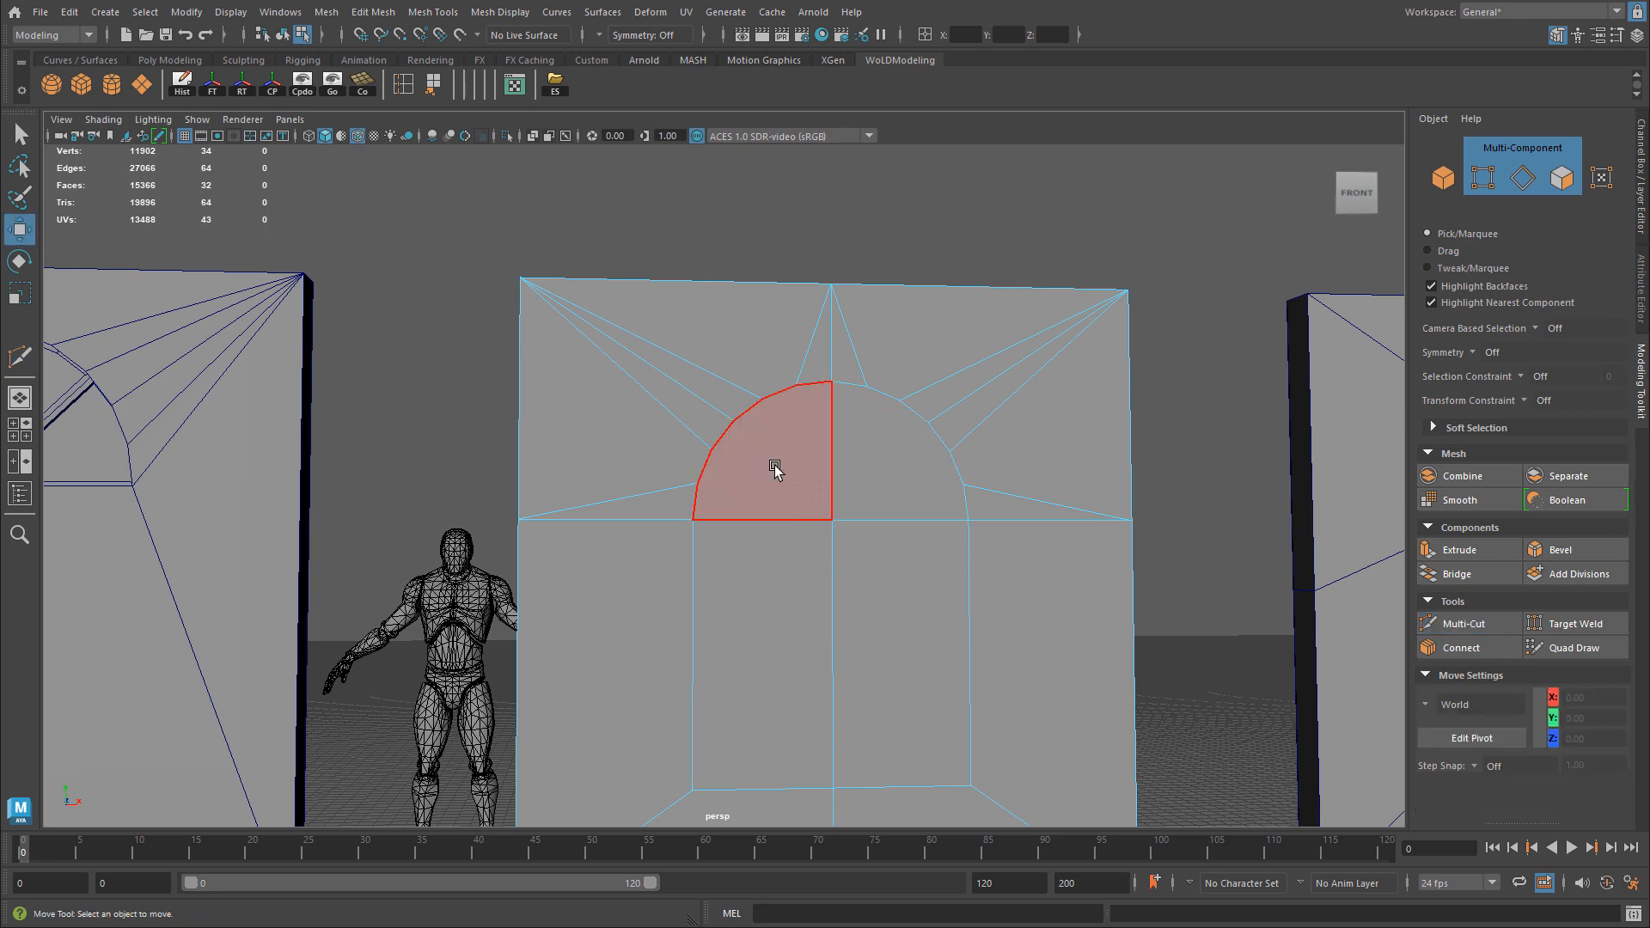
Delete the old arched panel copy standing next to the panel with the newly cut edges.
left_click(751, 465)
left_click(891, 472)
middle_click_drag(1025, 574, 1030, 543, "alt")
left_click_drag(1030, 543, 1026, 562, "alt")
right_click_drag(1026, 563, 1082, 455, "alt")
scroll(1173, 571, "down", 3)
middle_click_drag(1177, 576, 819, 632, "alt")
left_click(819, 633)
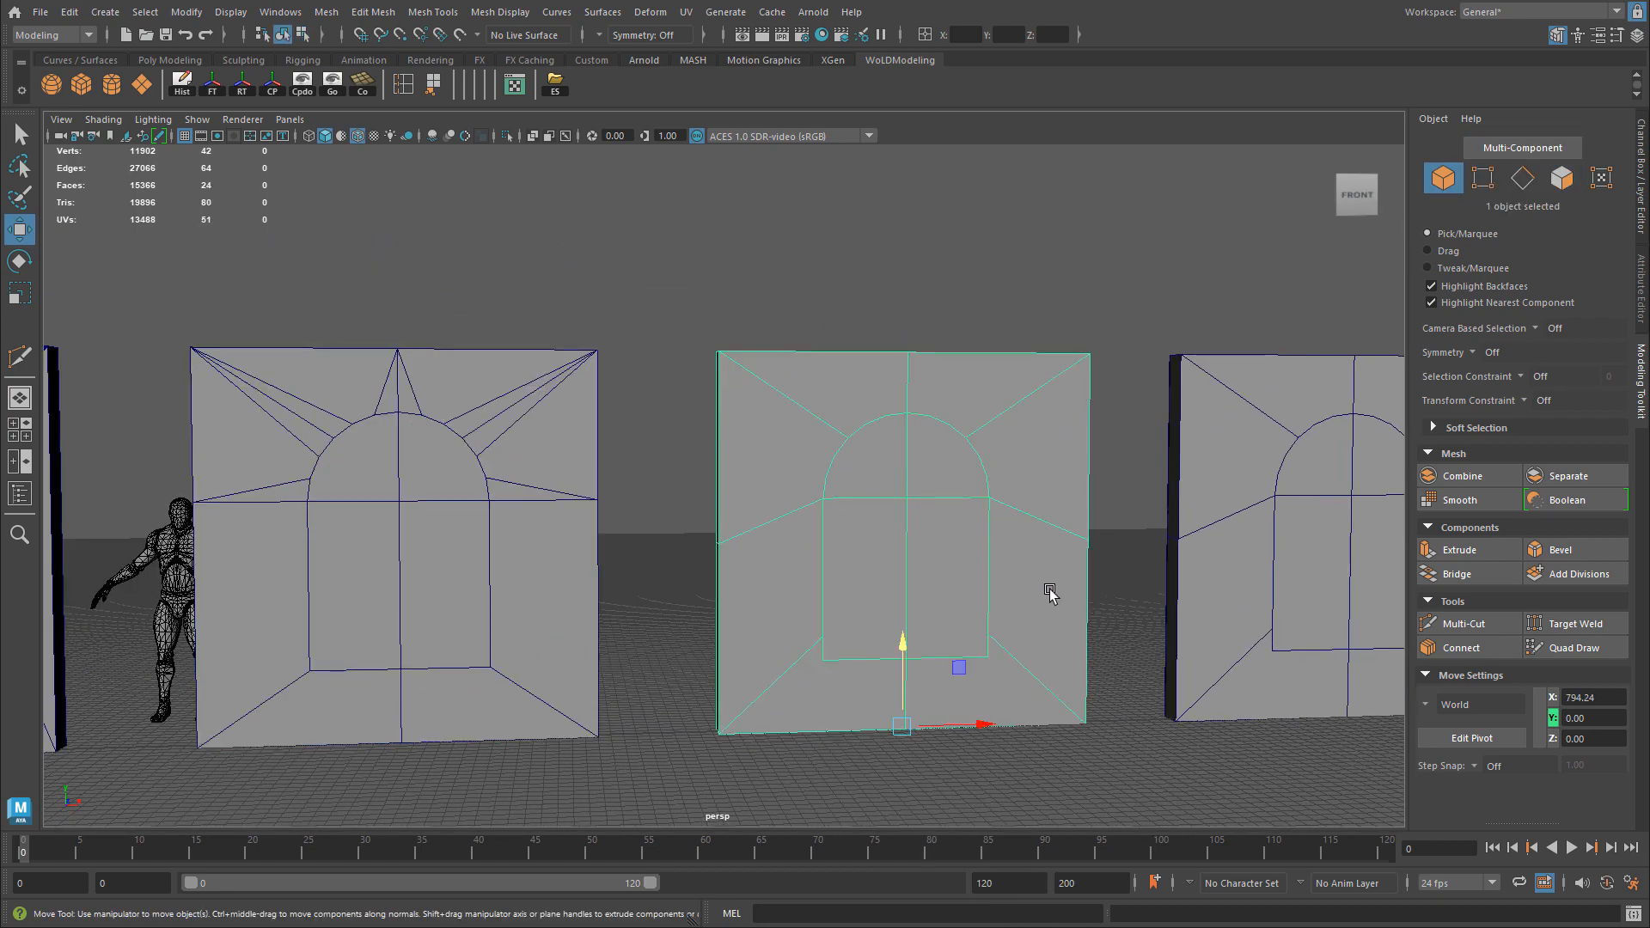
key("Delete")
Move the remaining old arched panel along X to the far end of the row, beside the plain panel.
left_click(1283, 573)
right_click_drag(1130, 597, 947, 663, "alt")
middle_click_drag(947, 664, 857, 687, "alt")
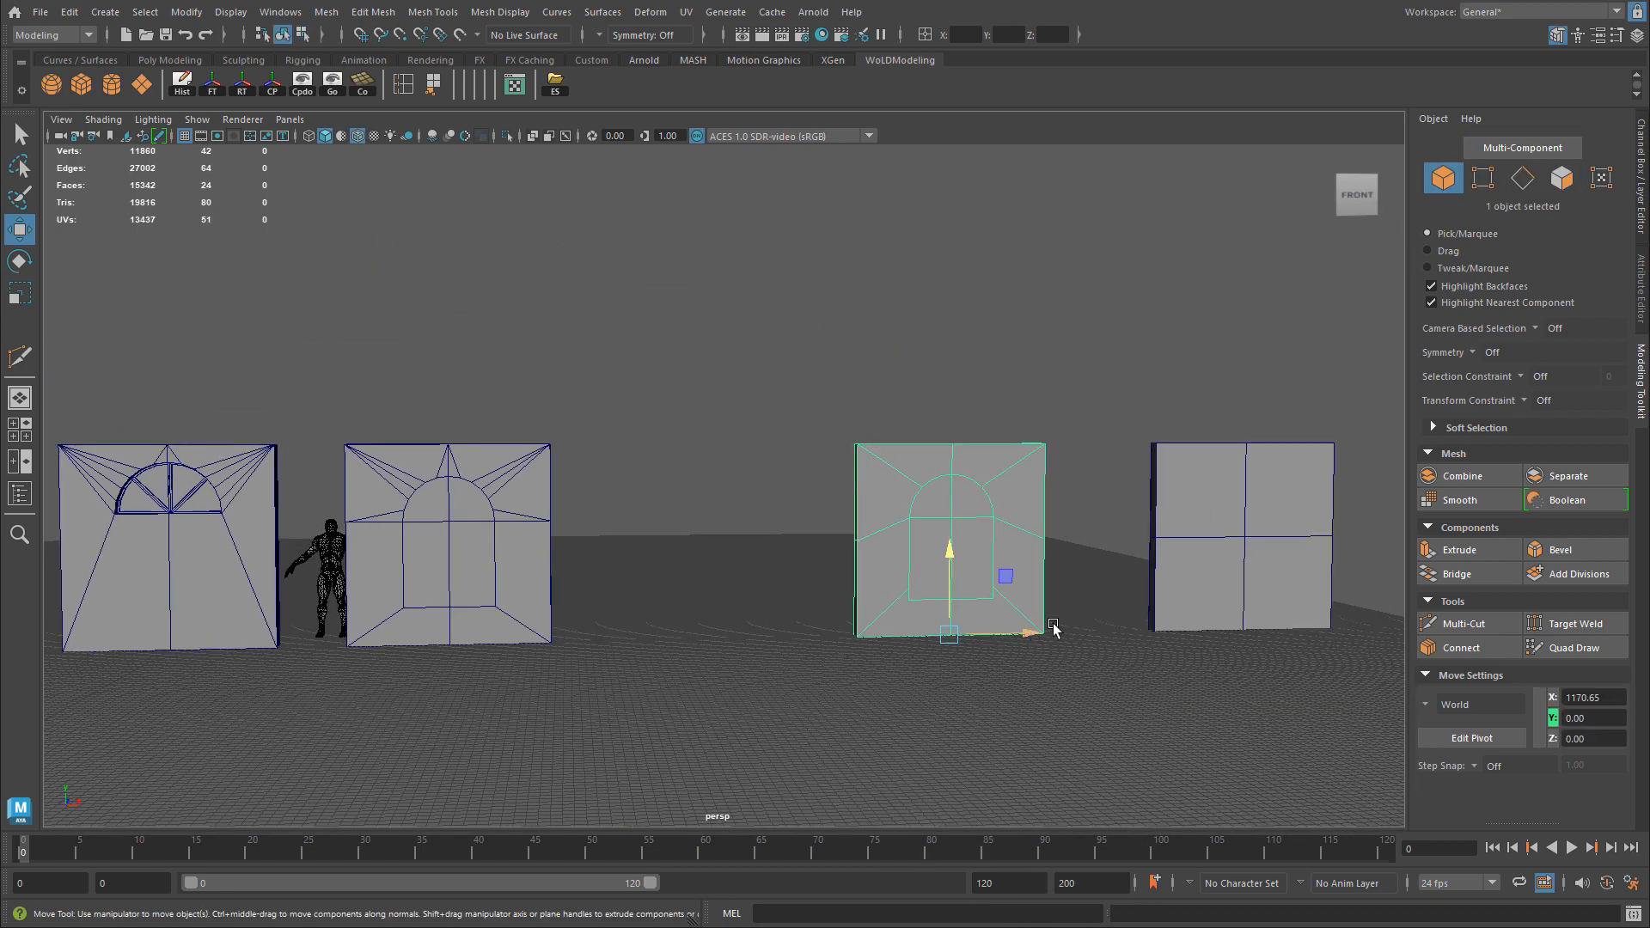
left_click_drag(1054, 629, 653, 517)
Duplicate the cleaned arched panel and move the copy along X to 765.76.
left_click(470, 516)
left_click_drag(464, 526, 402, 571, "alt")
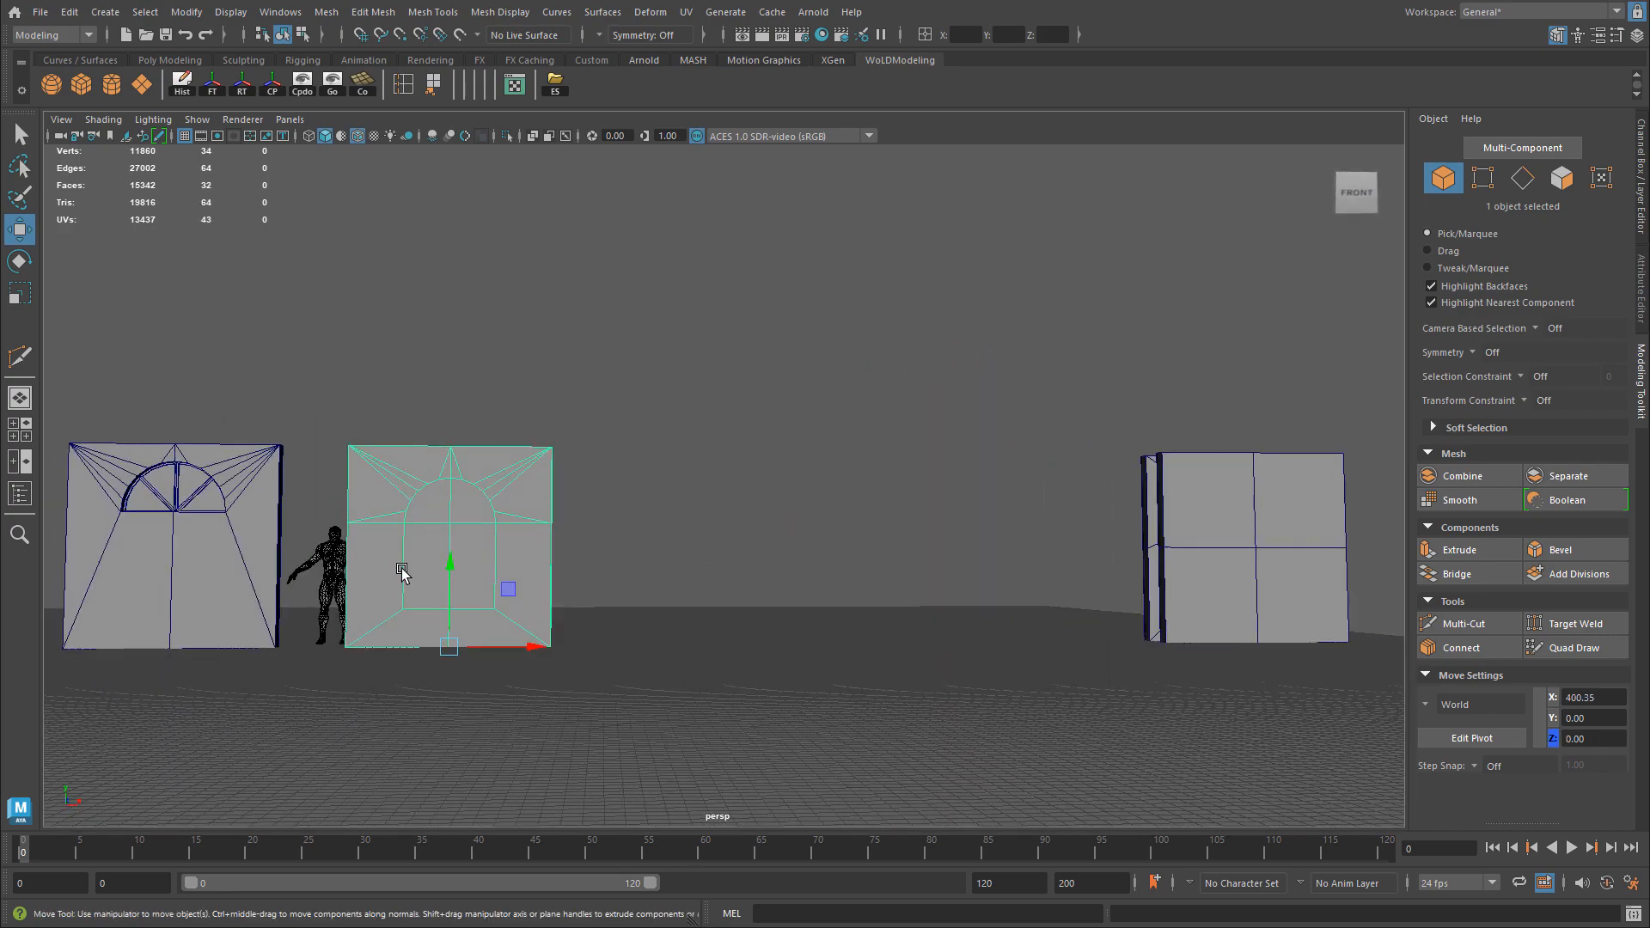
key("f")
right_click_drag(954, 600, 896, 572, "alt")
left_click_drag(843, 577, 980, 586, "alt")
middle_click_drag(980, 586, 882, 599, "alt")
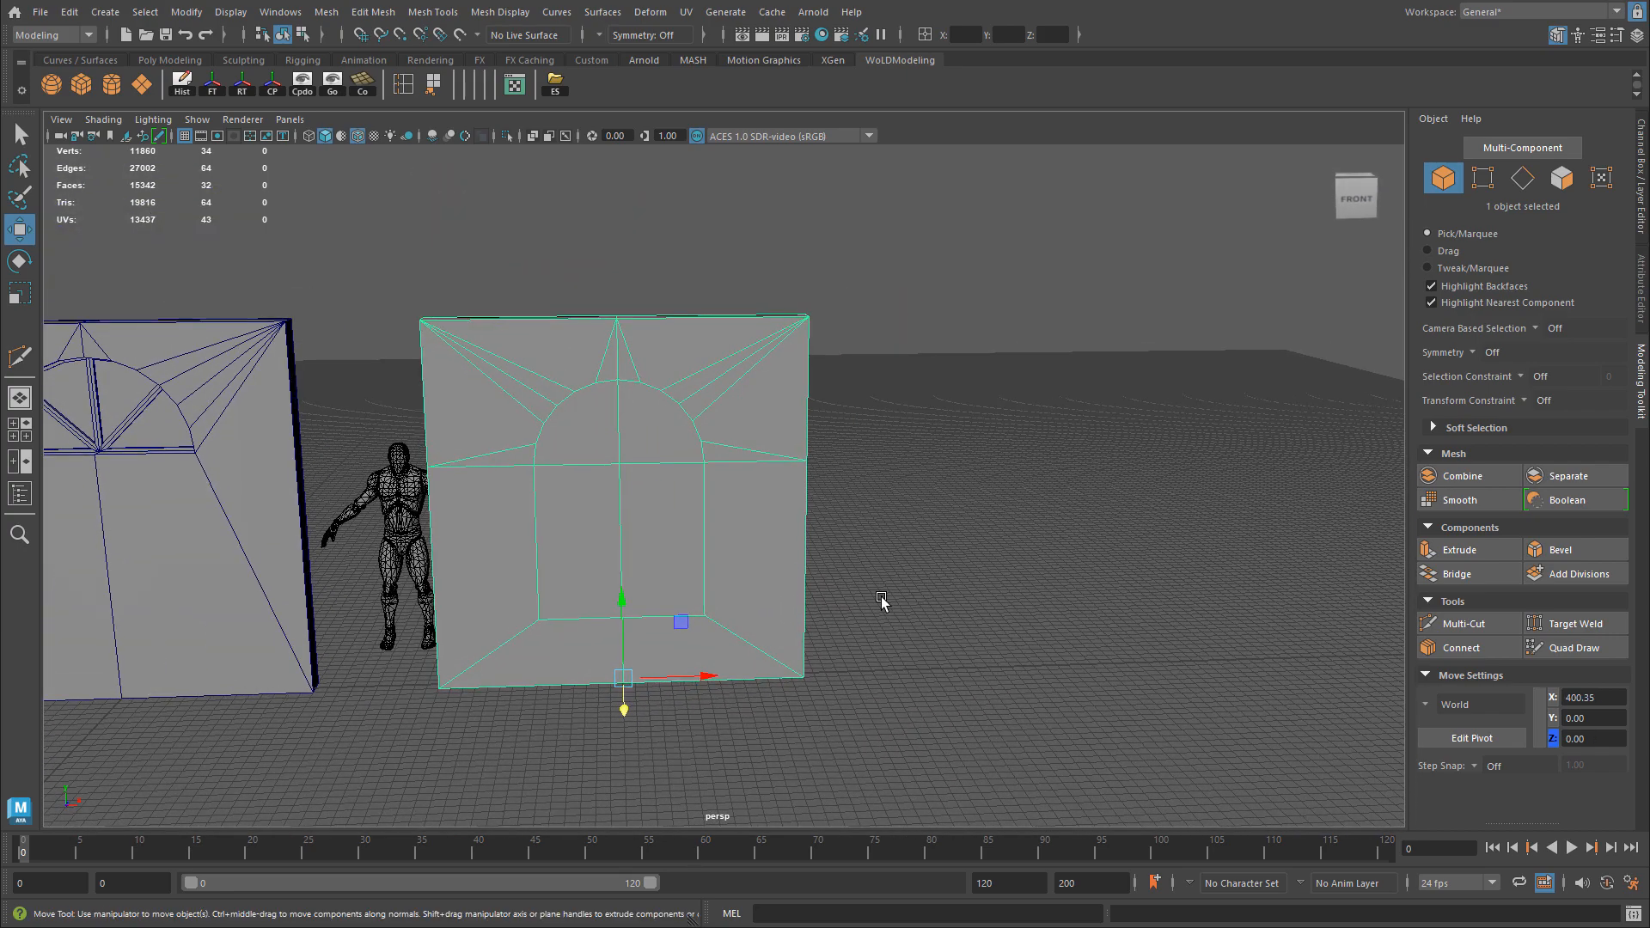
key("ctrl+d")
left_click_drag(693, 676, 1126, 667)
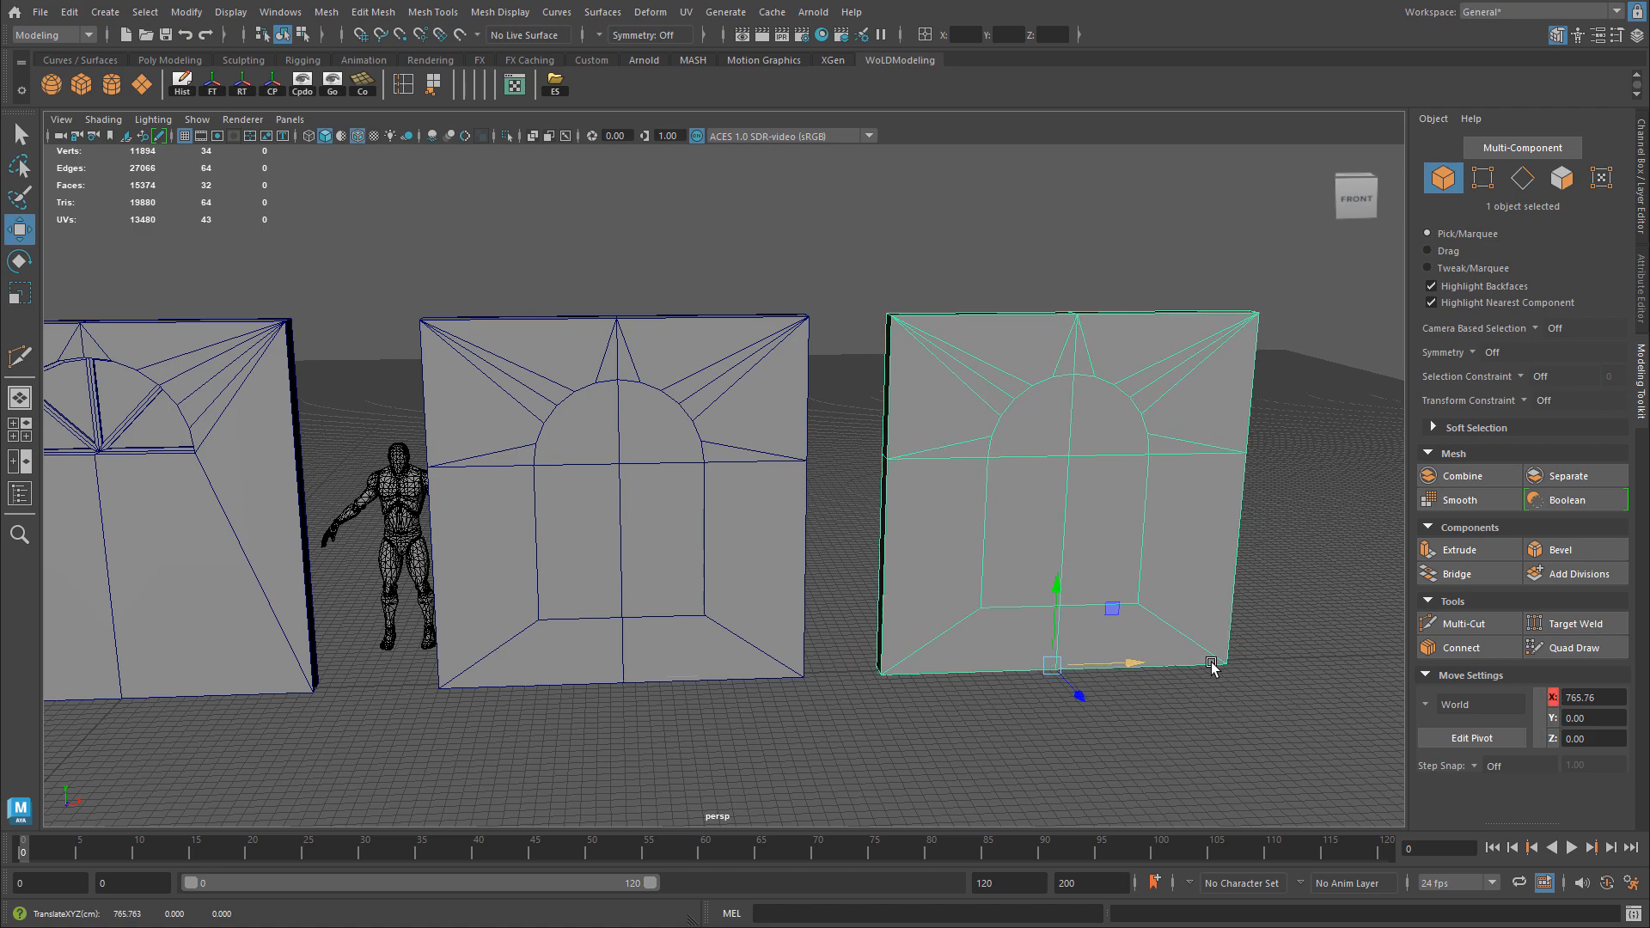
Duplicate the arched panel copy again with the same transform, placing the new one at X 1131.17.
middle_click_drag(1211, 663, 791, 609, "alt")
key("shift+d")
middle_click_drag(1084, 600, 619, 590, "alt")
right_click_drag(998, 589, 973, 340, "alt")
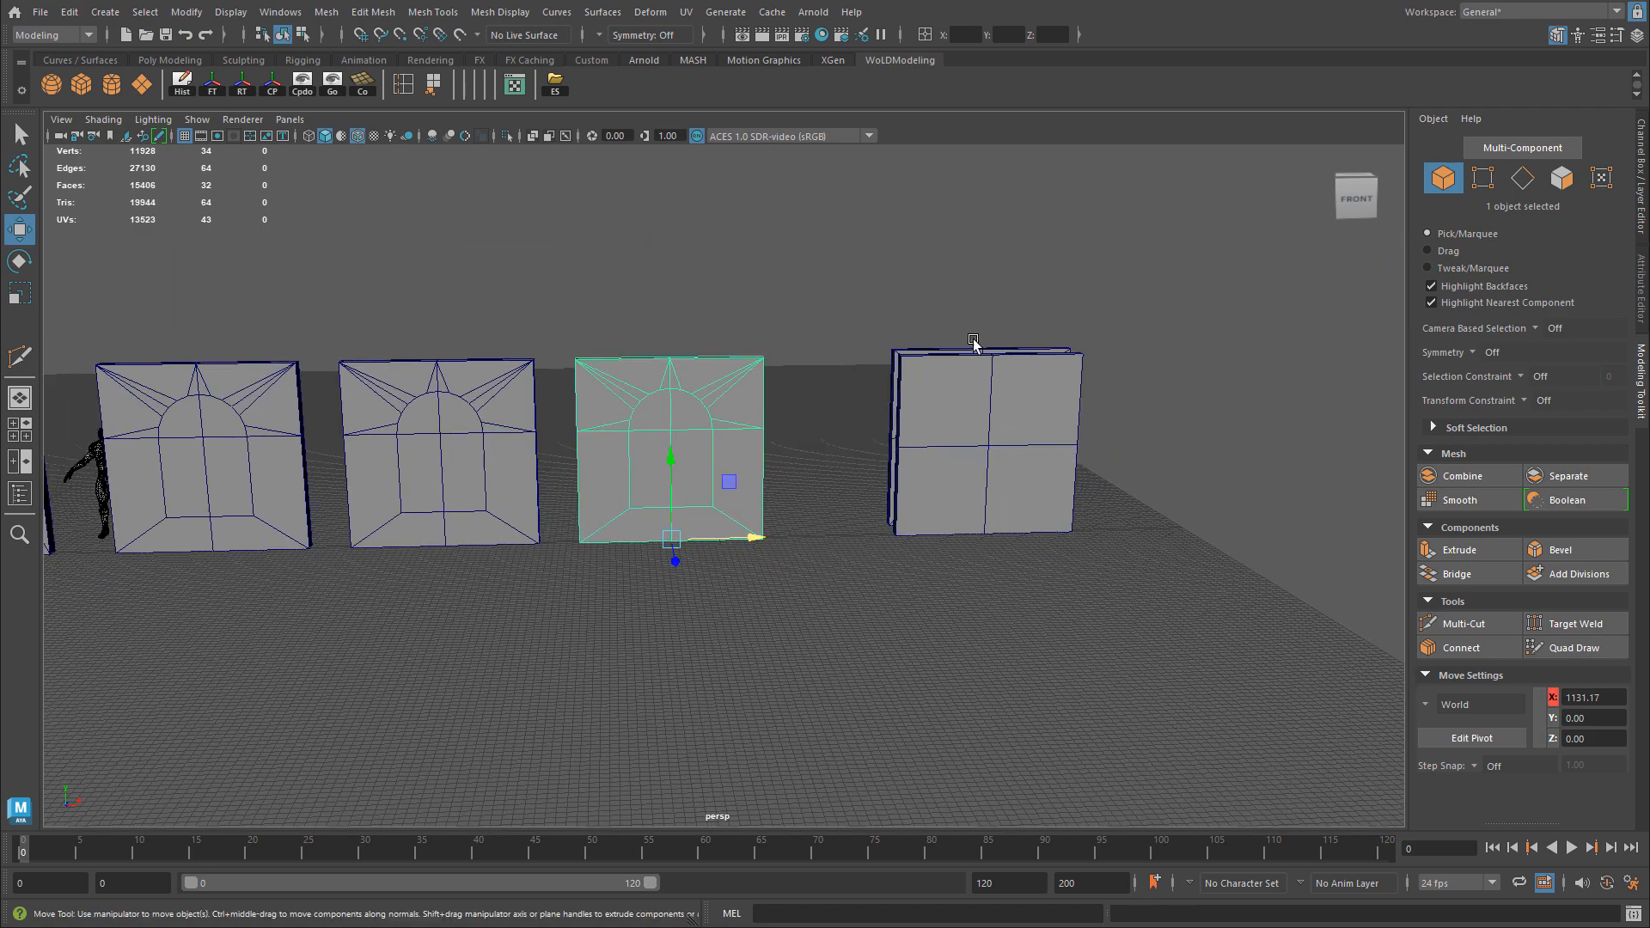
Move the plain panels at the row's end farther along X and make one more arched copy with the repeated offset.
left_click(973, 341)
left_click_drag(1066, 515, 1341, 524)
left_click(754, 539)
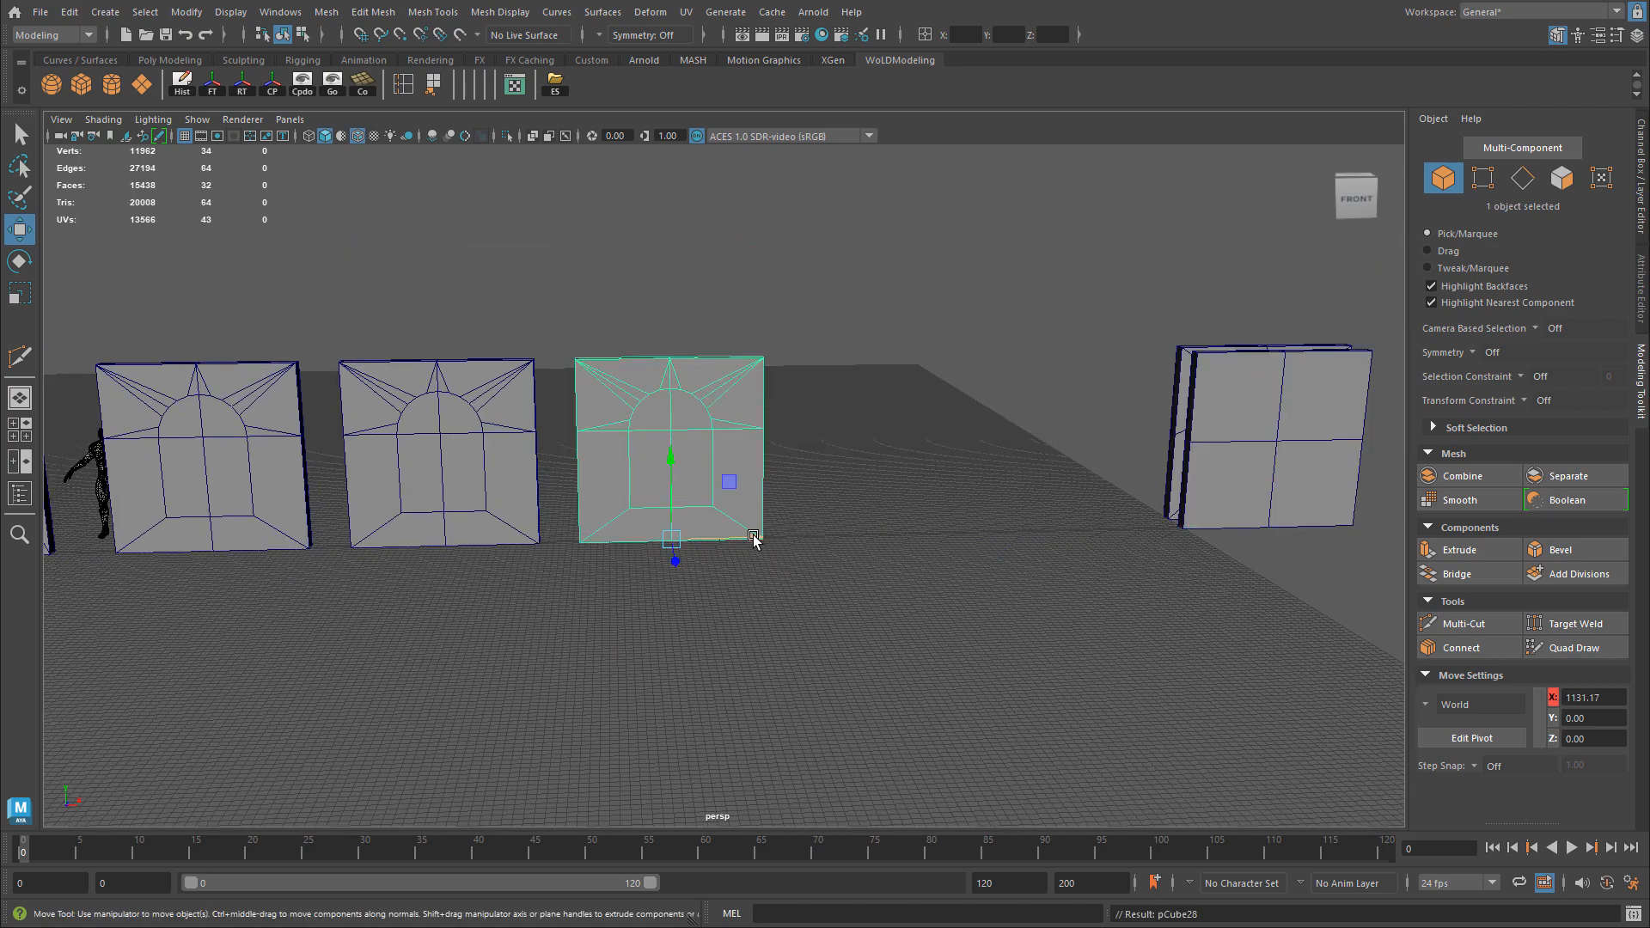
key("shift+d")
Select the first cleaned arched panel beside the human figure and frame it.
middle_click_drag(464, 507, 762, 501, "alt")
left_click(516, 413)
key("f")
scroll(895, 484, "down", 2)
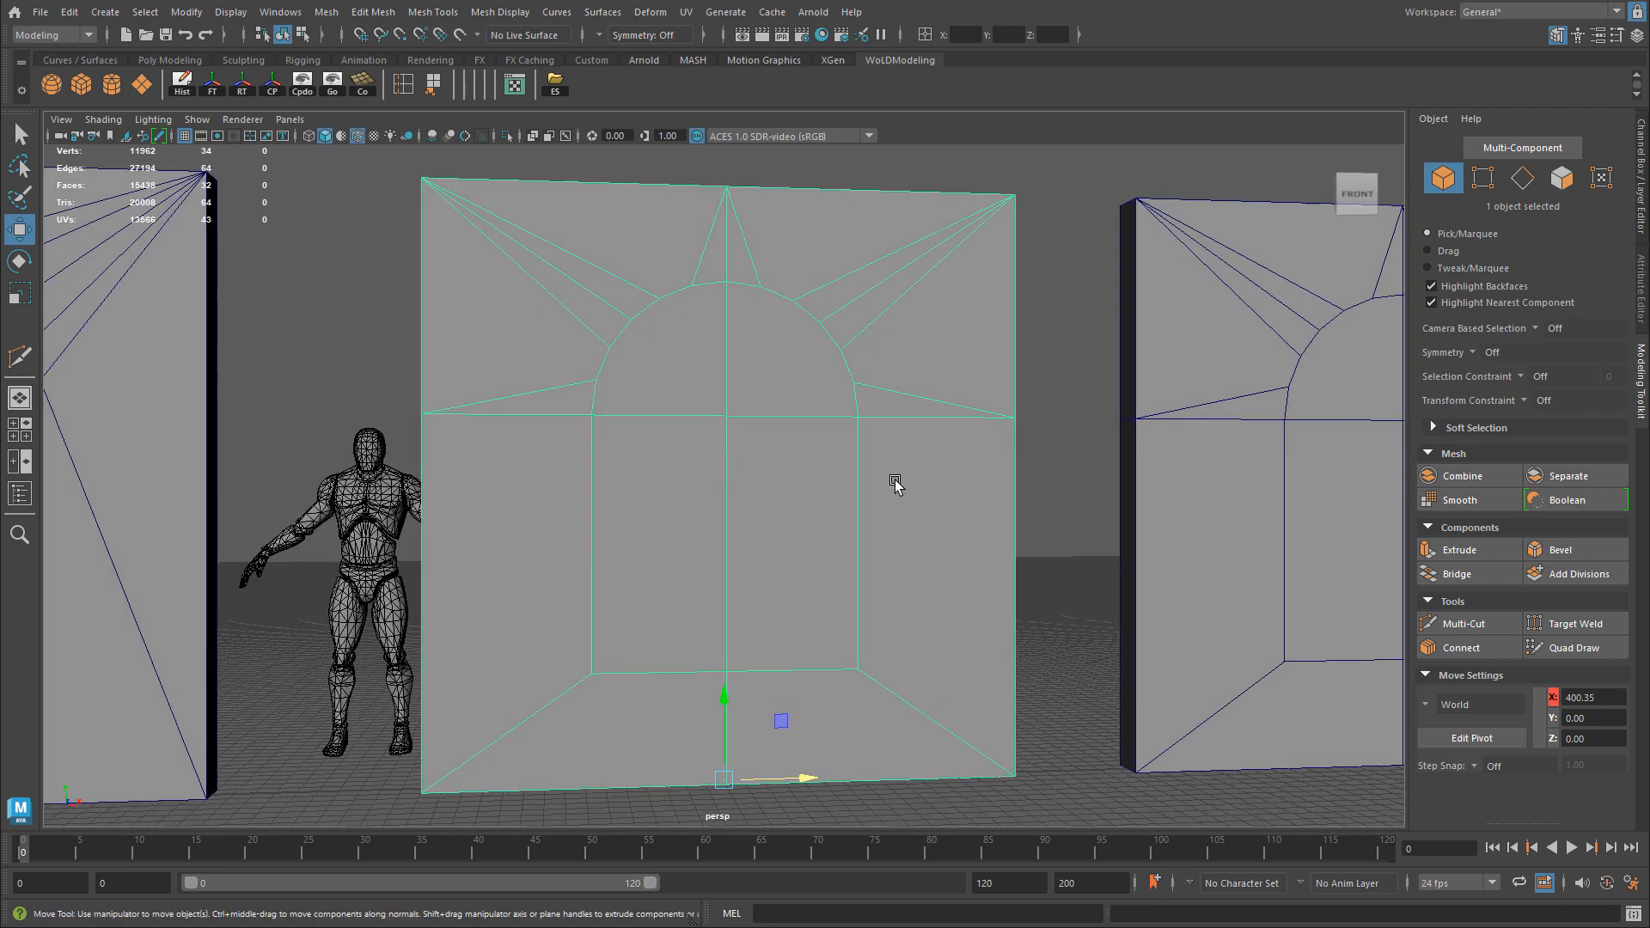
scroll(896, 484, "down", 1)
left_click(1040, 473)
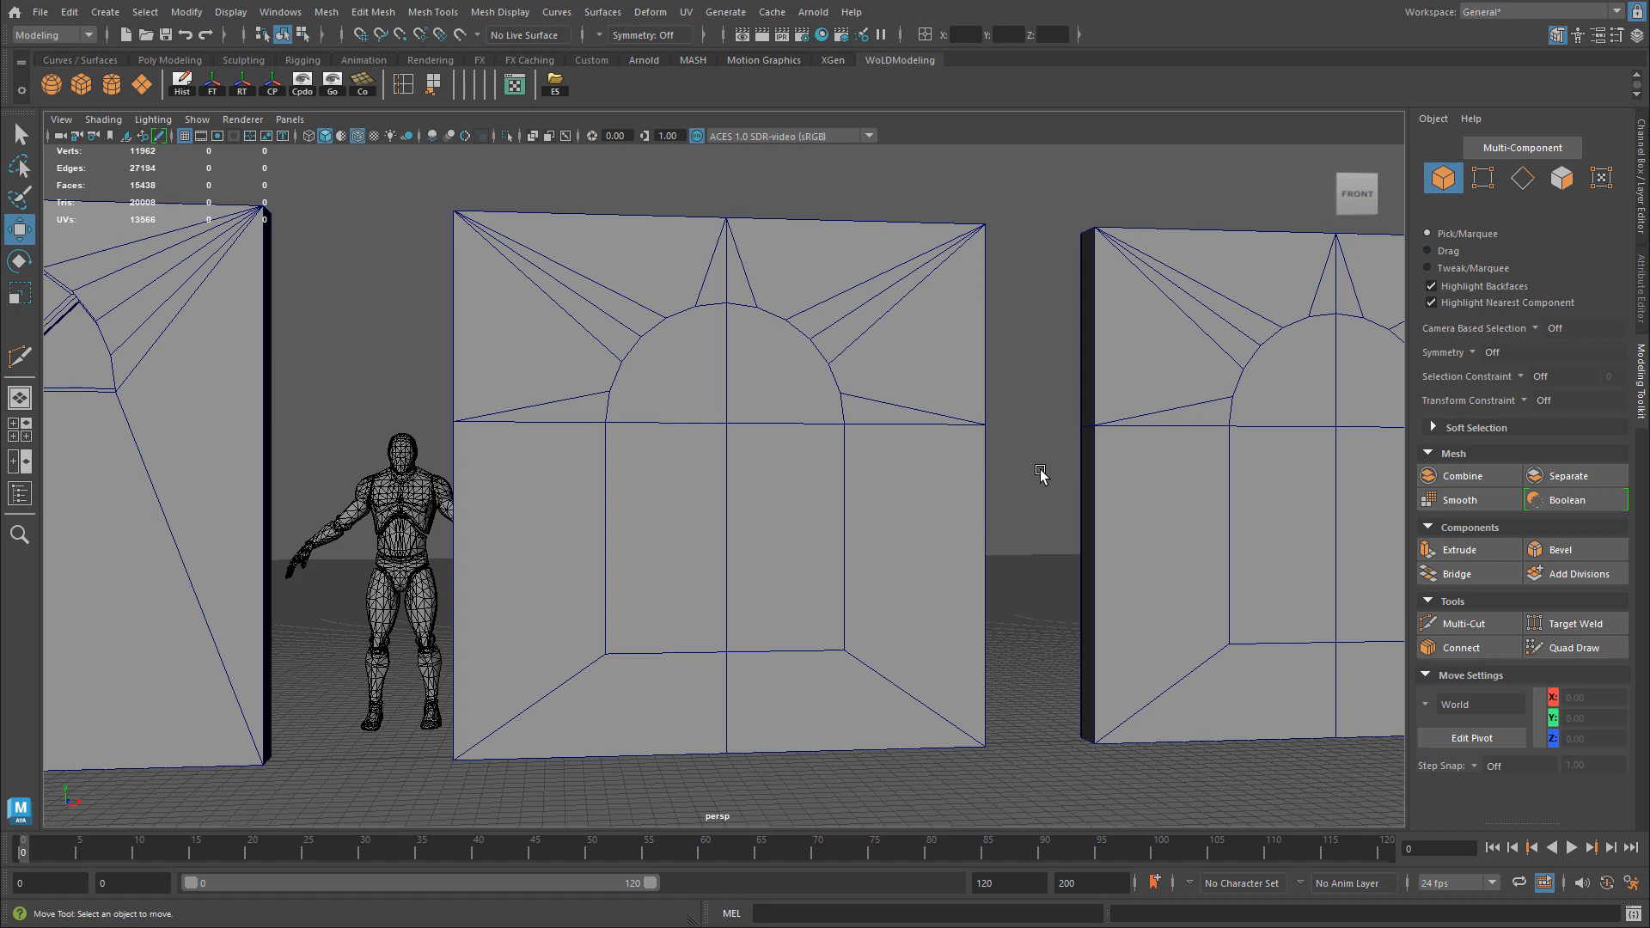
left_click(795, 441)
key("f")
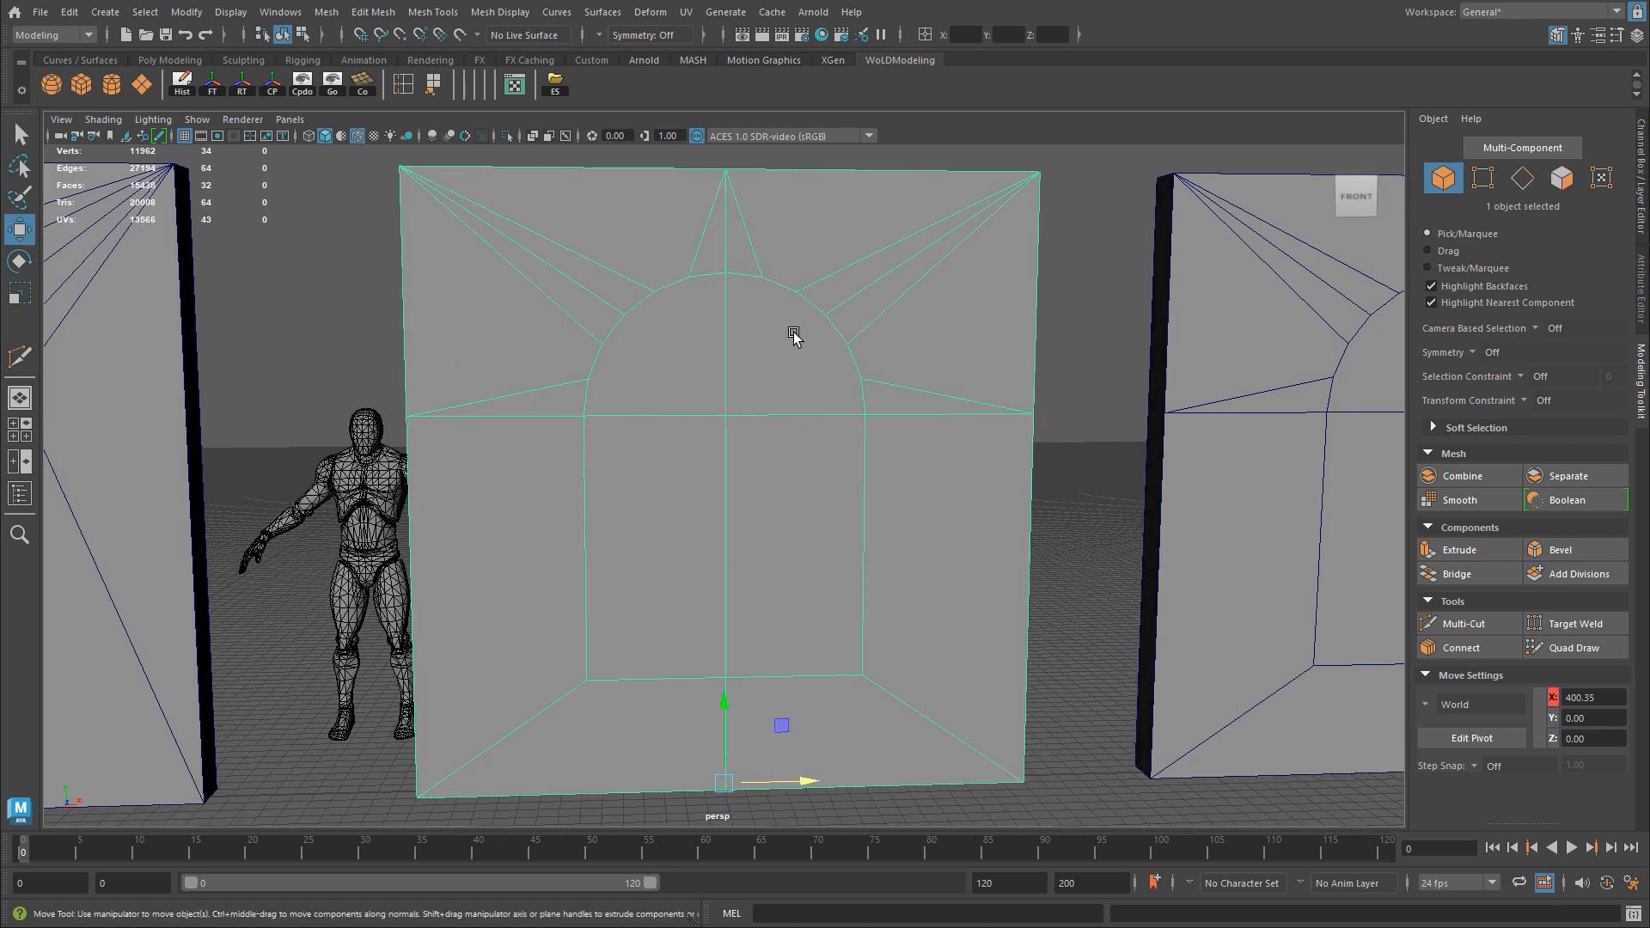
Extrude the four faces inside the arch outline with a thickness of -10, then return to object selection.
right_click_drag(687, 514, 693, 527)
left_click(681, 508)
left_click(682, 376, "shift")
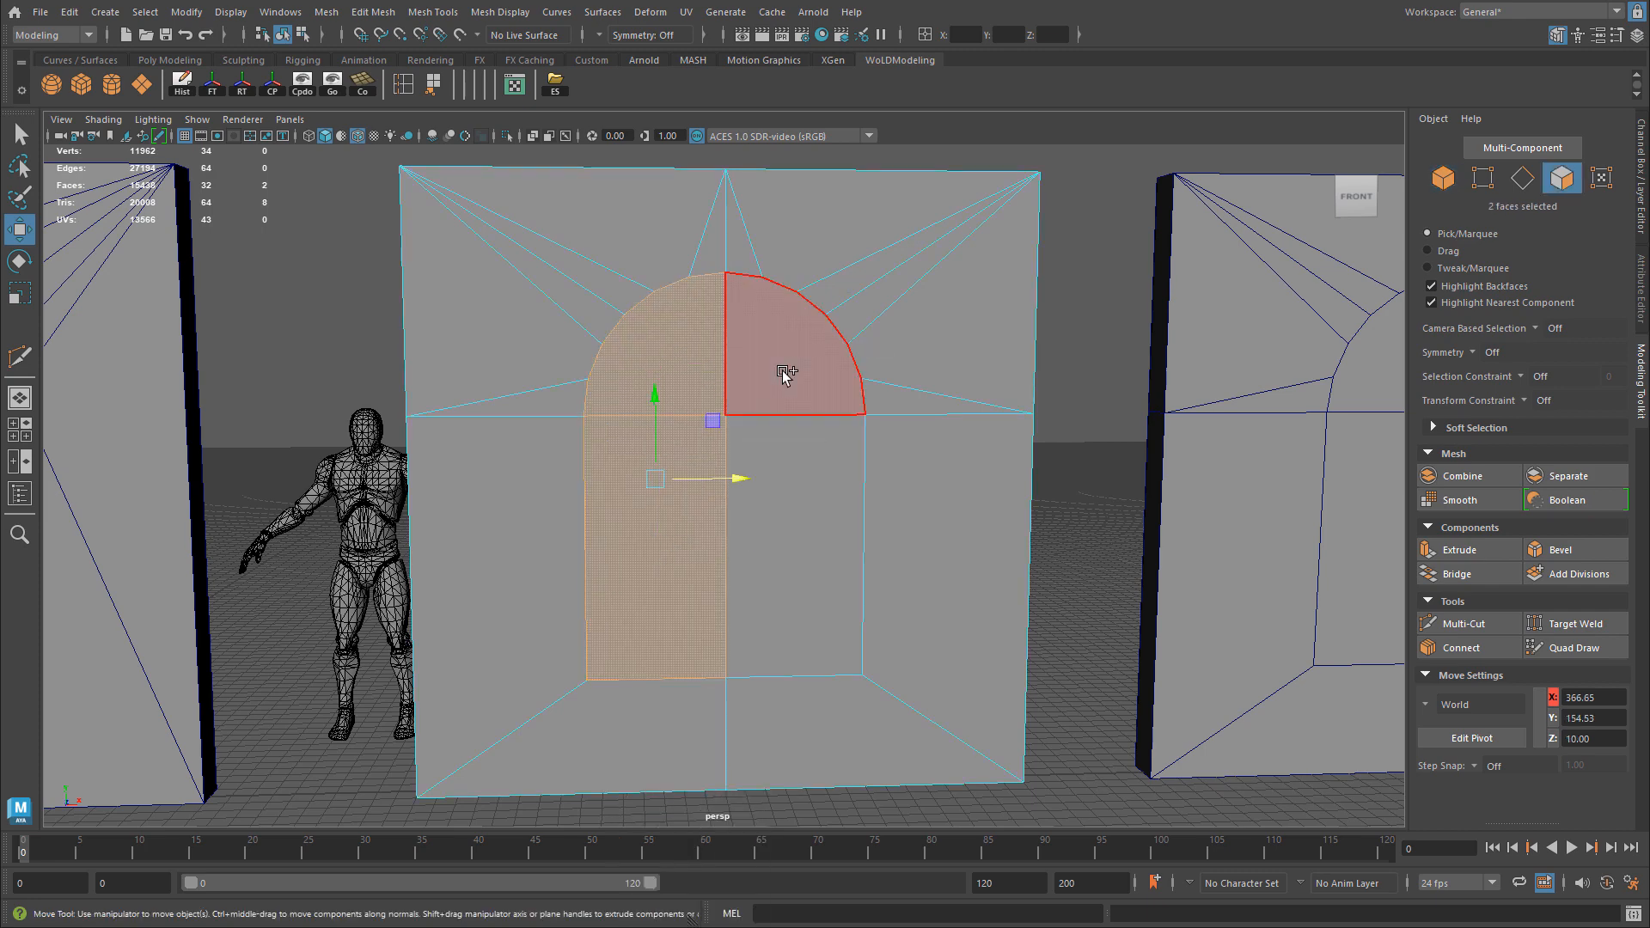
left_click(782, 370, "shift")
left_click(798, 554, "shift")
left_click_drag(796, 560, 764, 571, "alt")
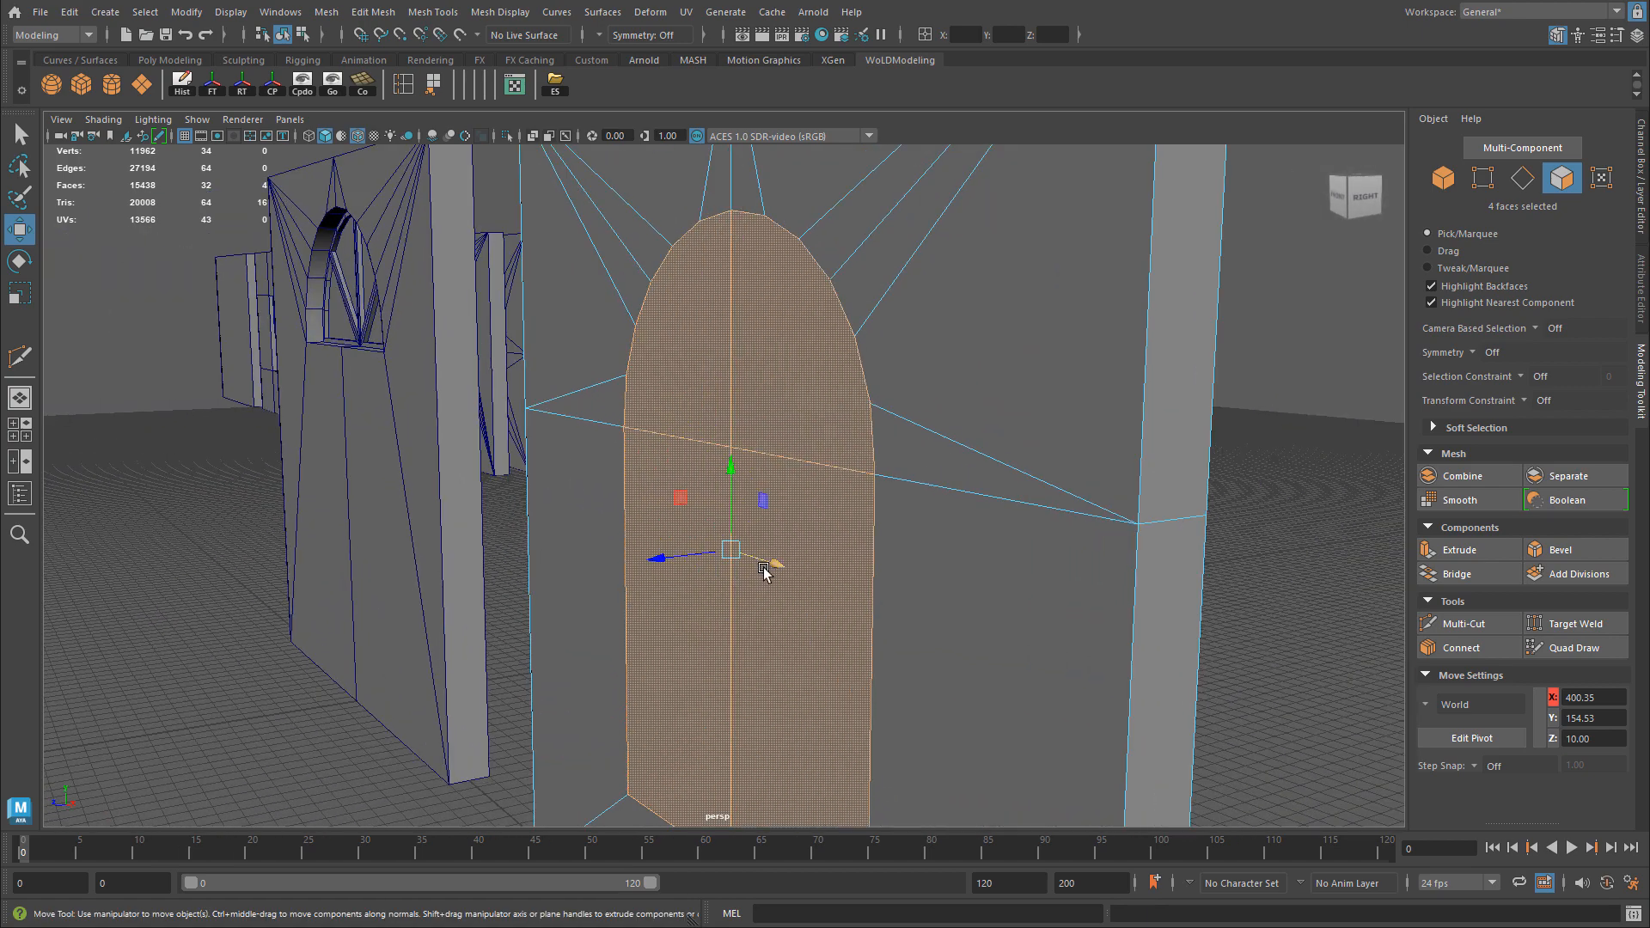
key("ctrl+e")
left_click(1255, 203)
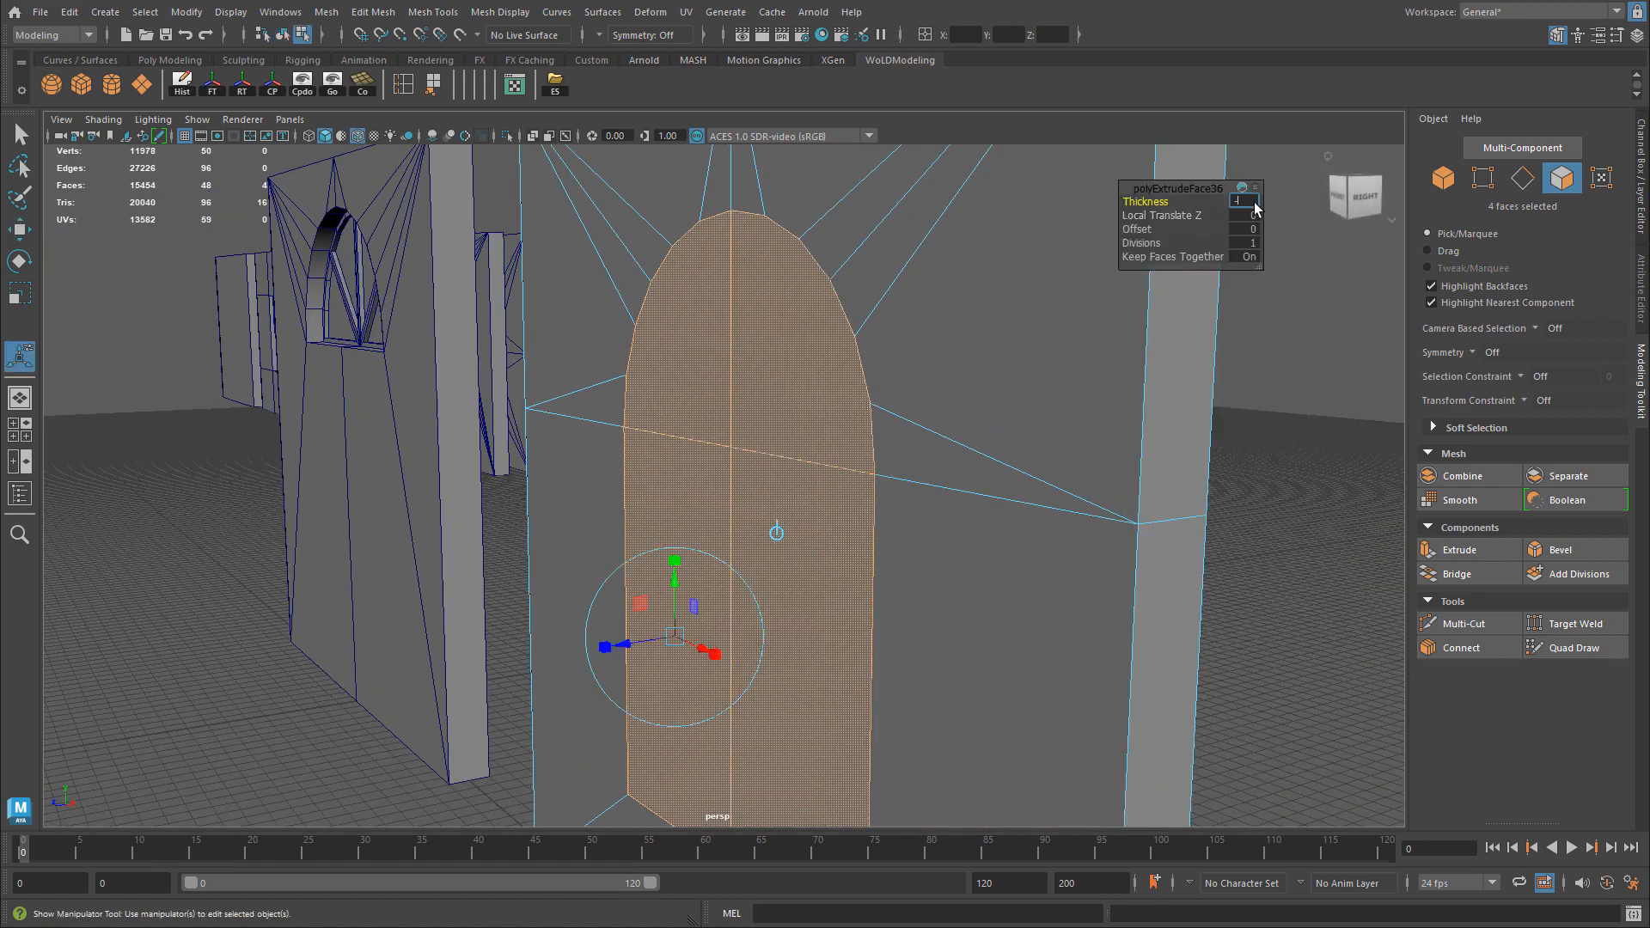
type("-10")
key("Return")
left_click_drag(762, 405, 839, 380, "alt")
right_click(839, 380)
right_click_drag(849, 375, 920, 356)
left_click_drag(891, 368, 942, 383, "alt")
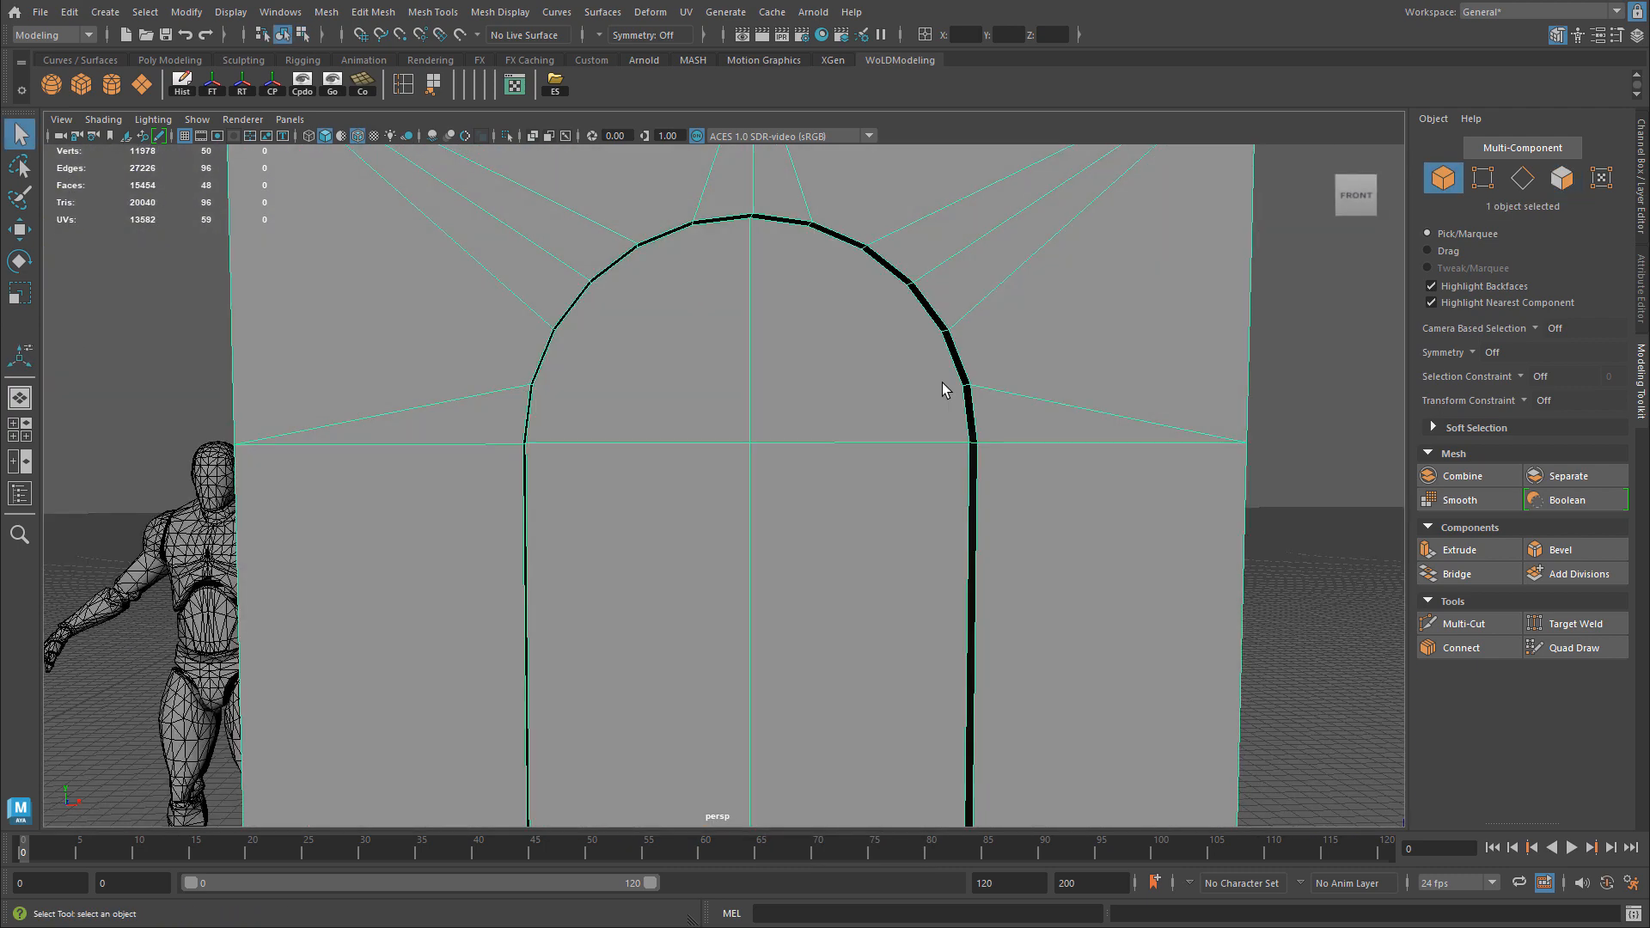
right_click_drag(909, 399, 832, 364, "alt")
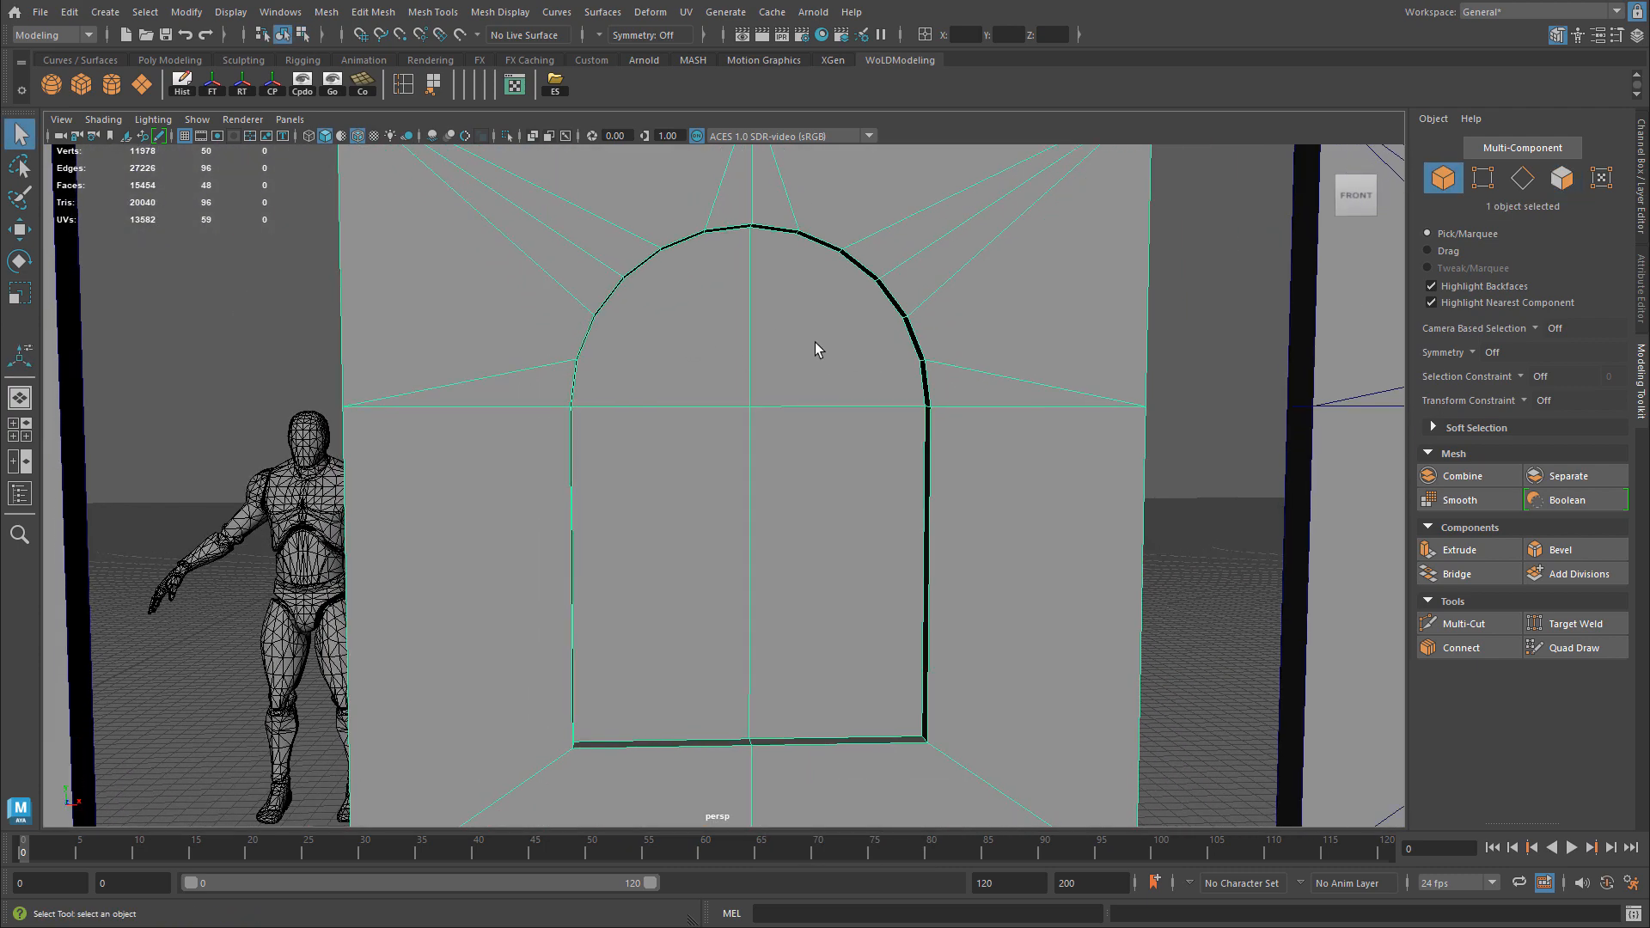
left_click_drag(815, 343, 698, 342, "alt")
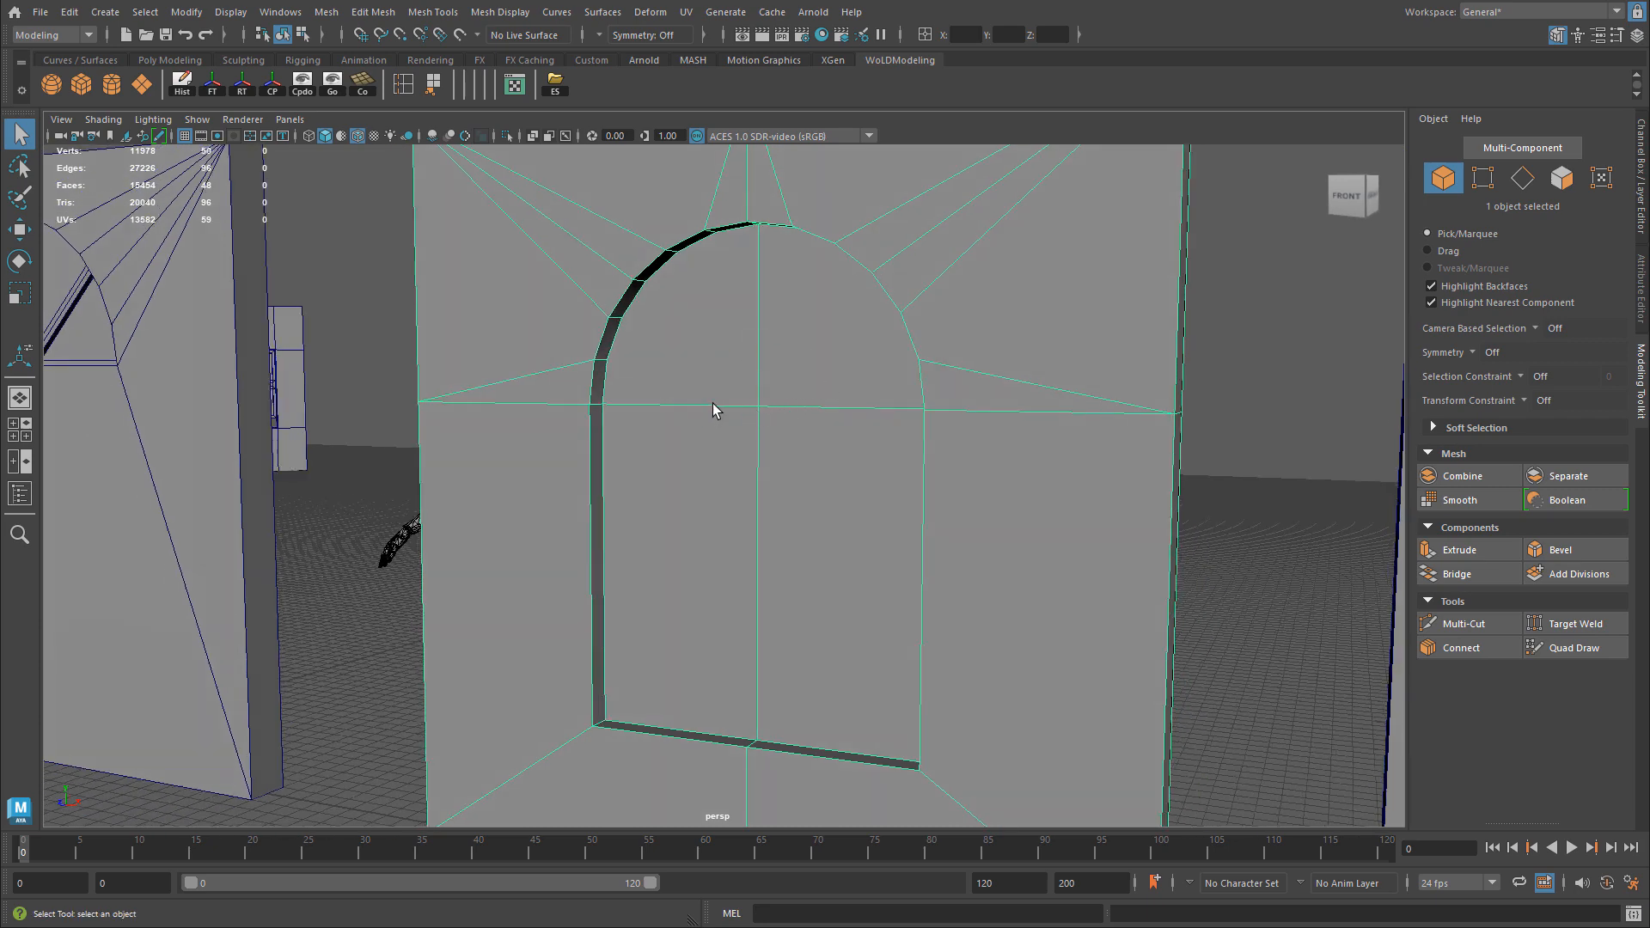
Extrude the four recessed arch faces separately, with Keep Faces Together off and an offset of 2.5.
right_click_drag(731, 353, 682, 381)
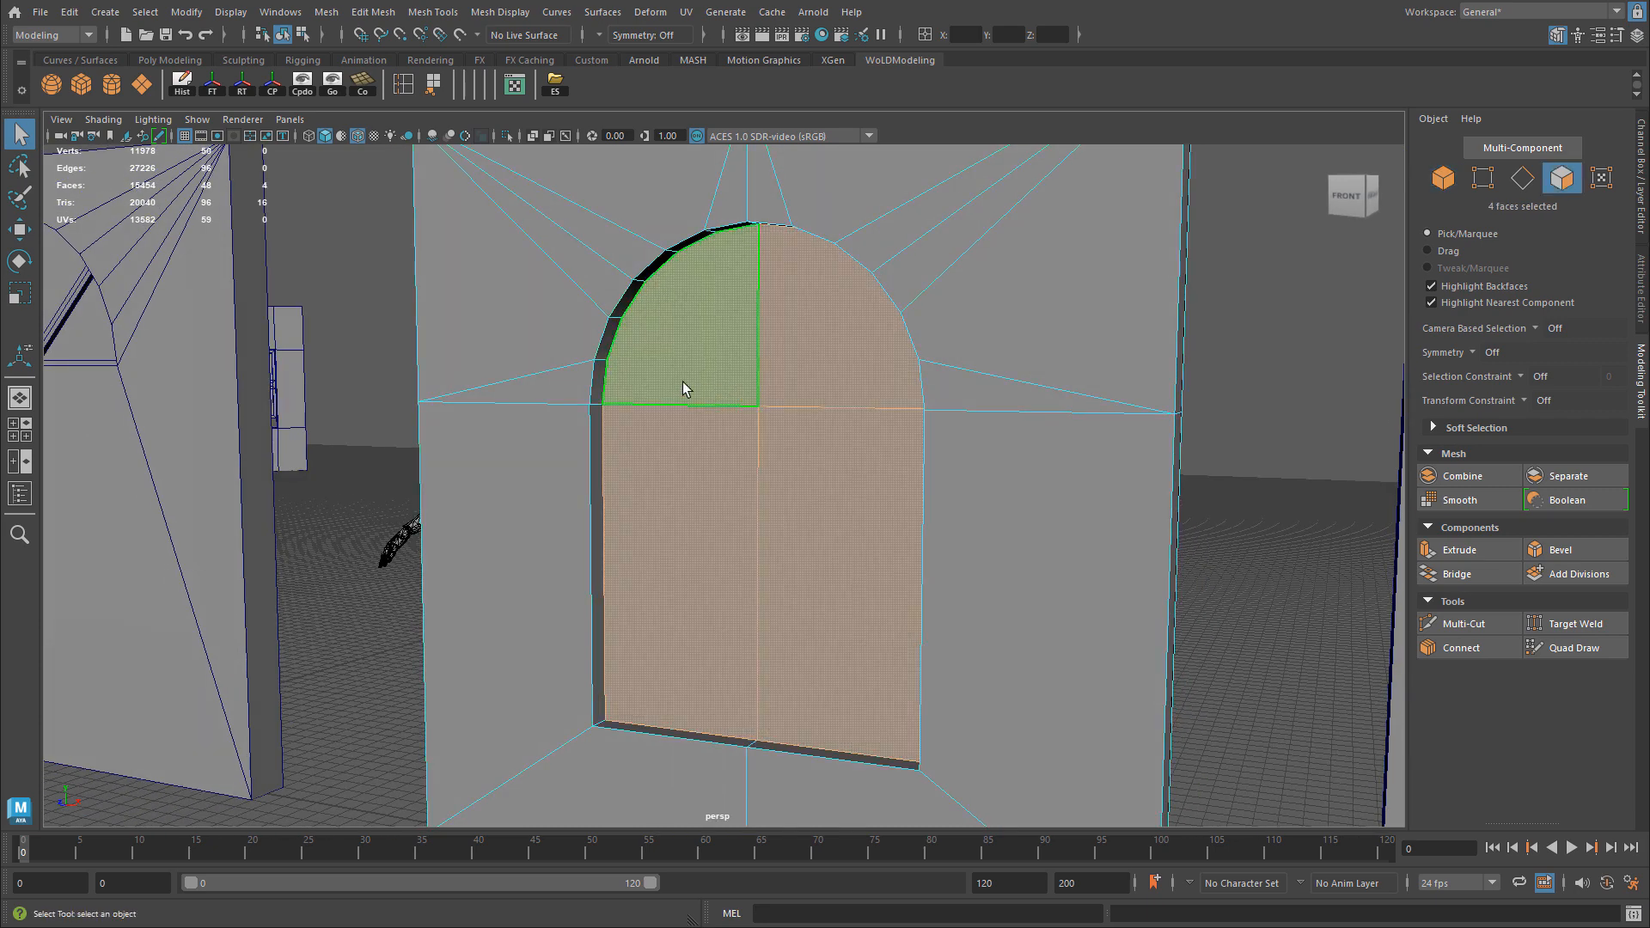
left_click_drag(838, 466, 808, 467, "alt")
key("ctrl+e")
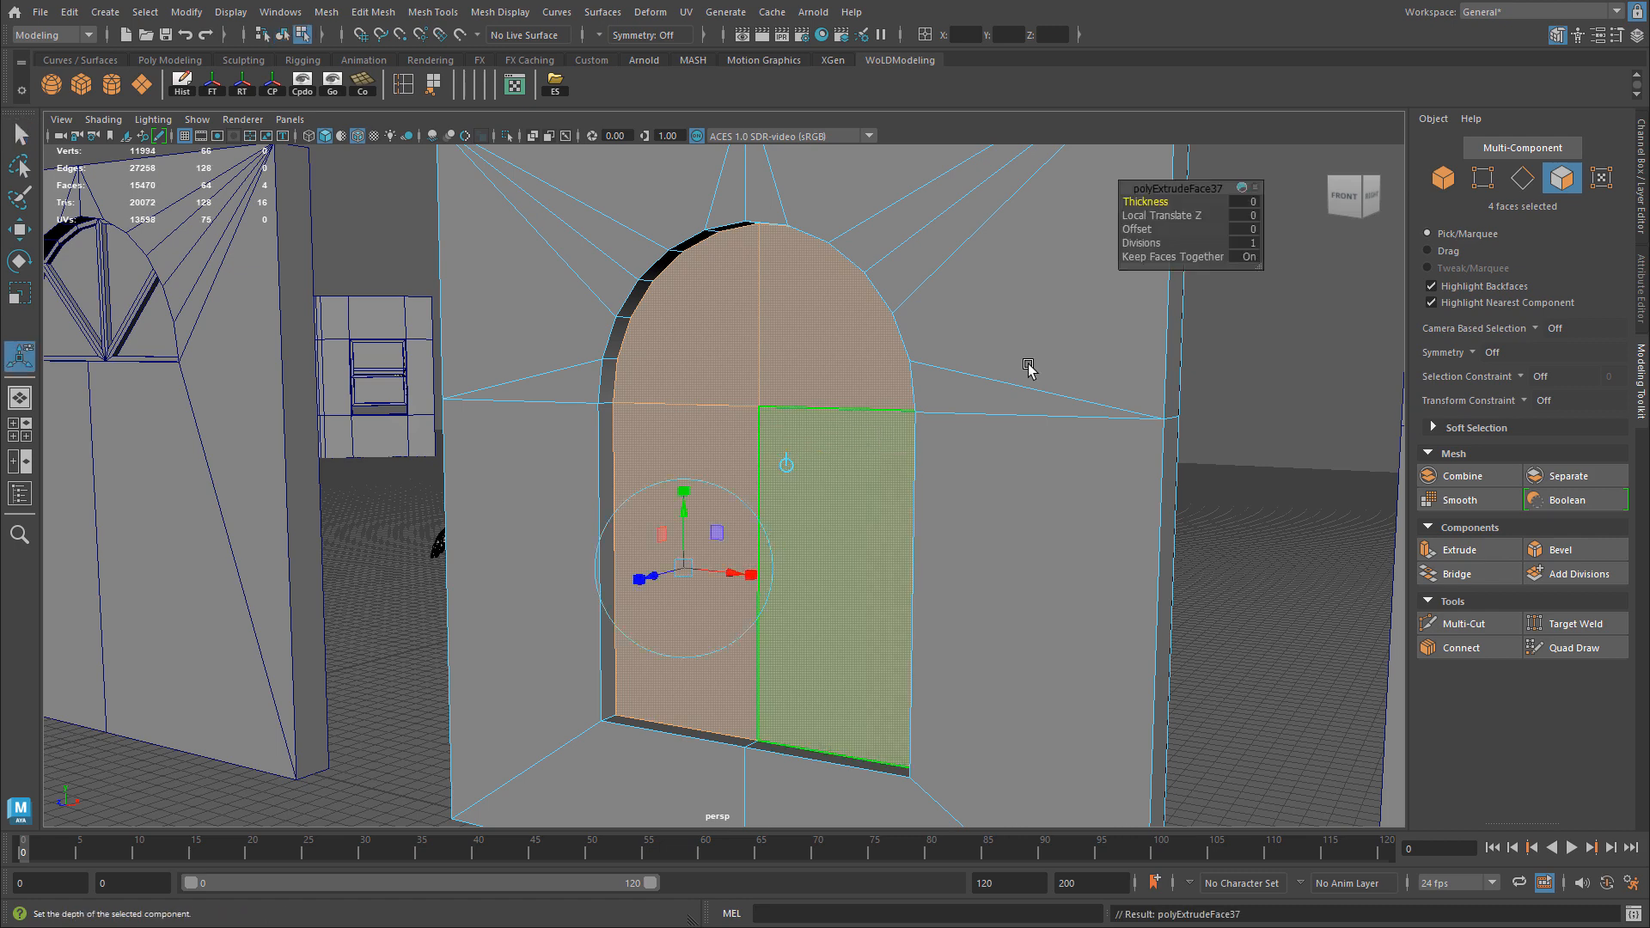
left_click(1252, 256)
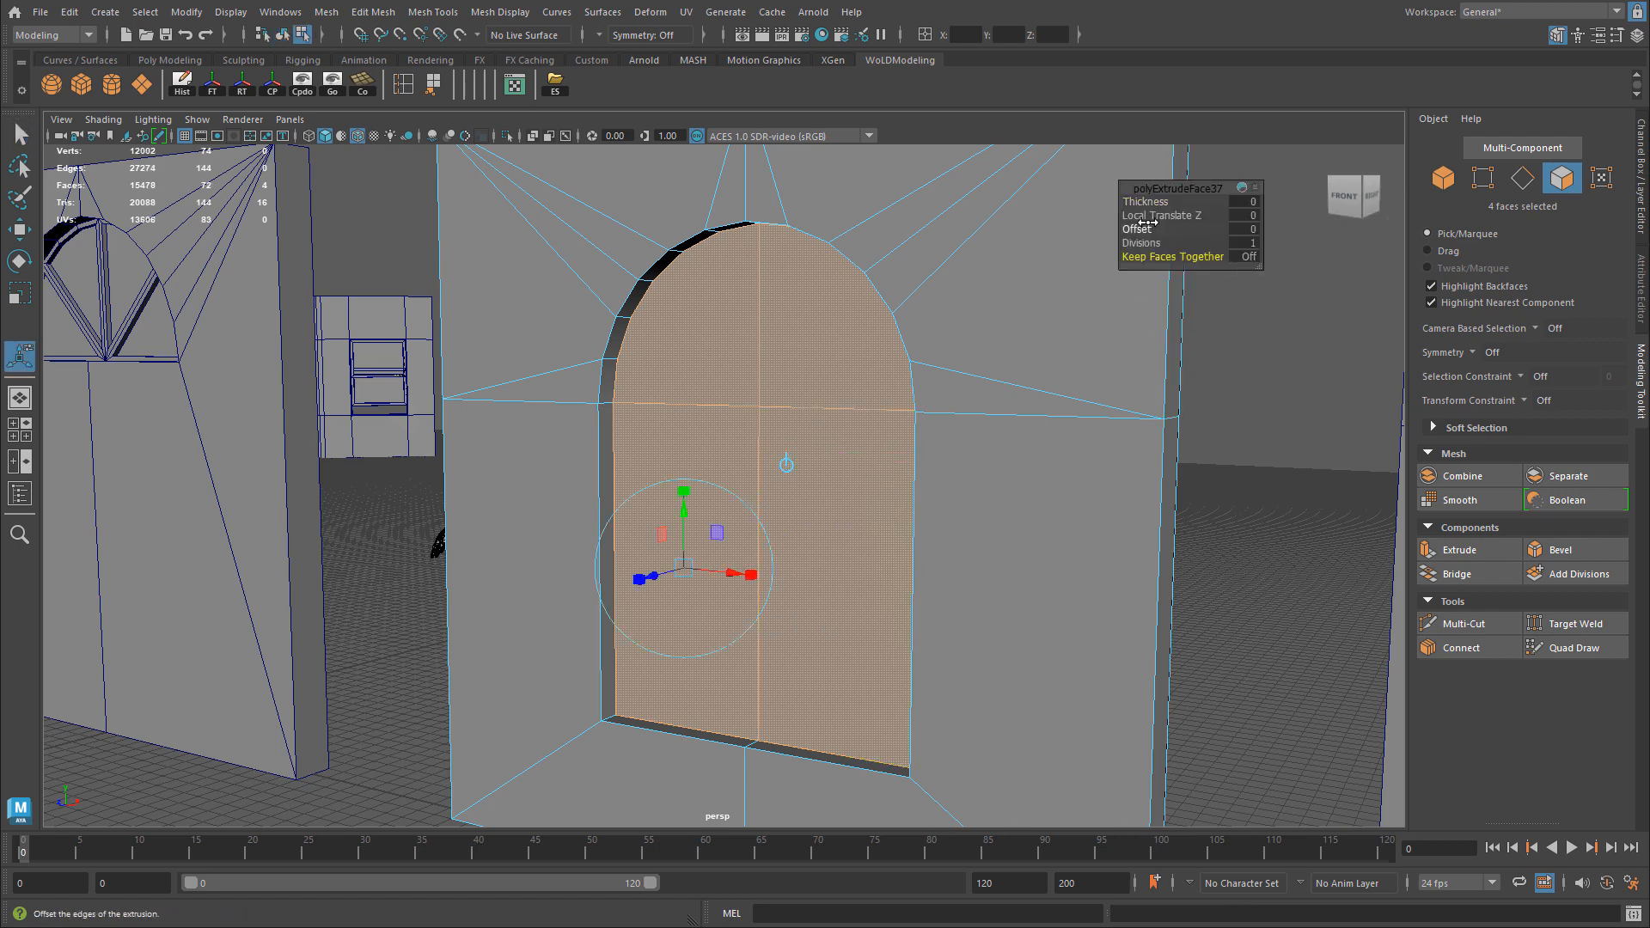
left_click(1246, 229)
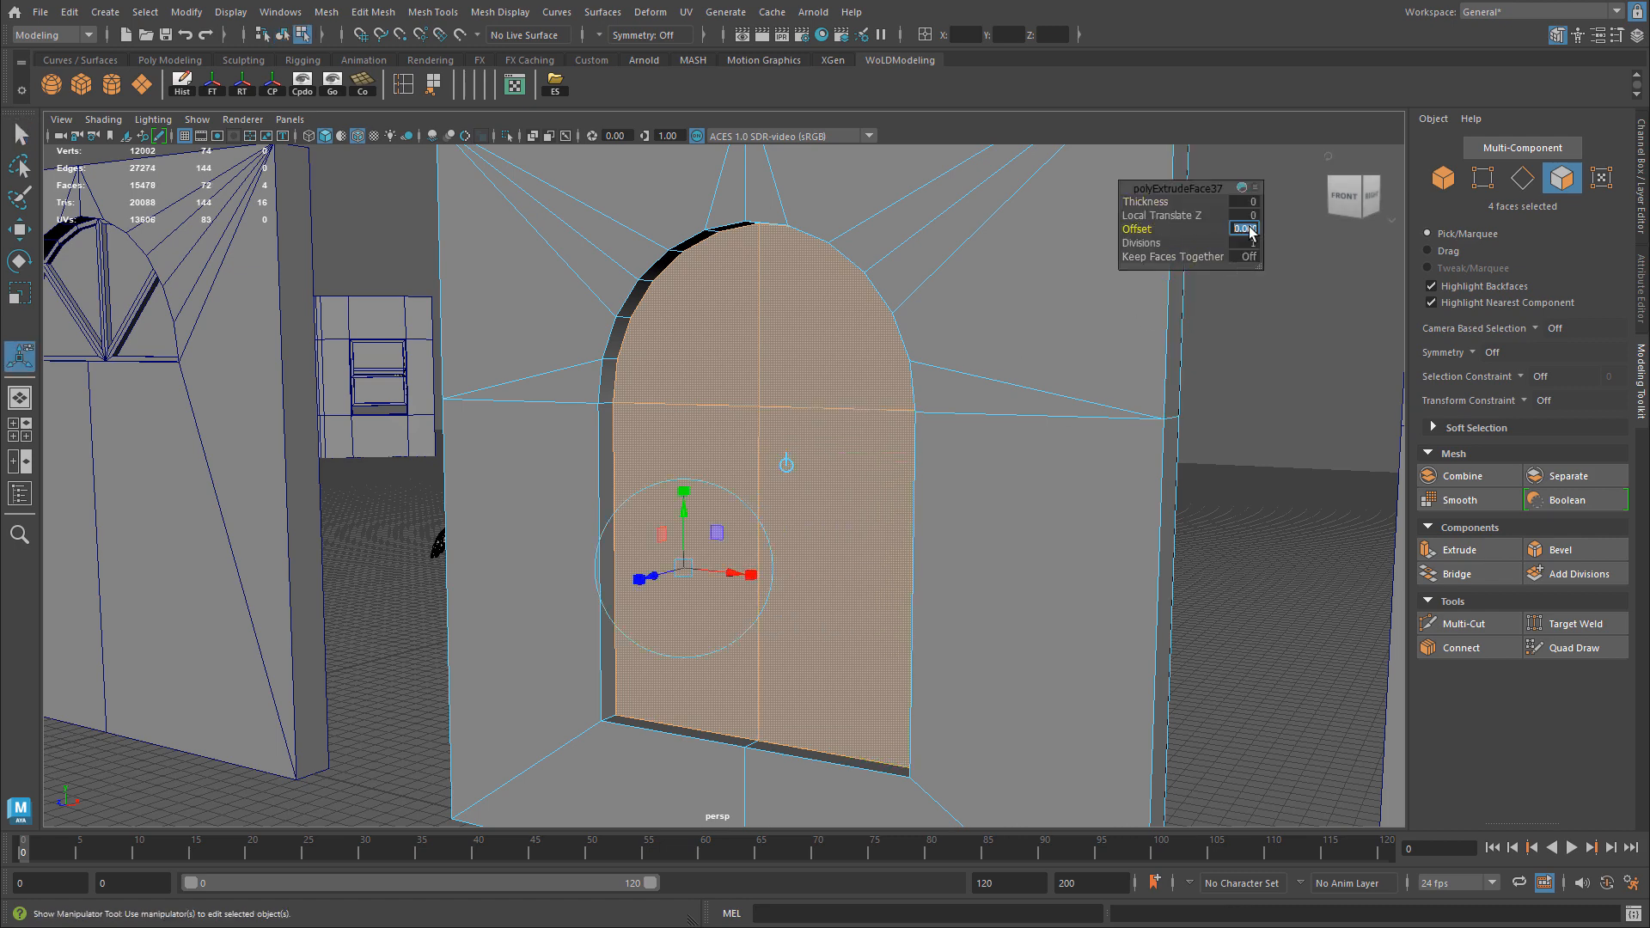
type("5")
key("Return")
left_click_drag(770, 306, 1186, 266, "alt")
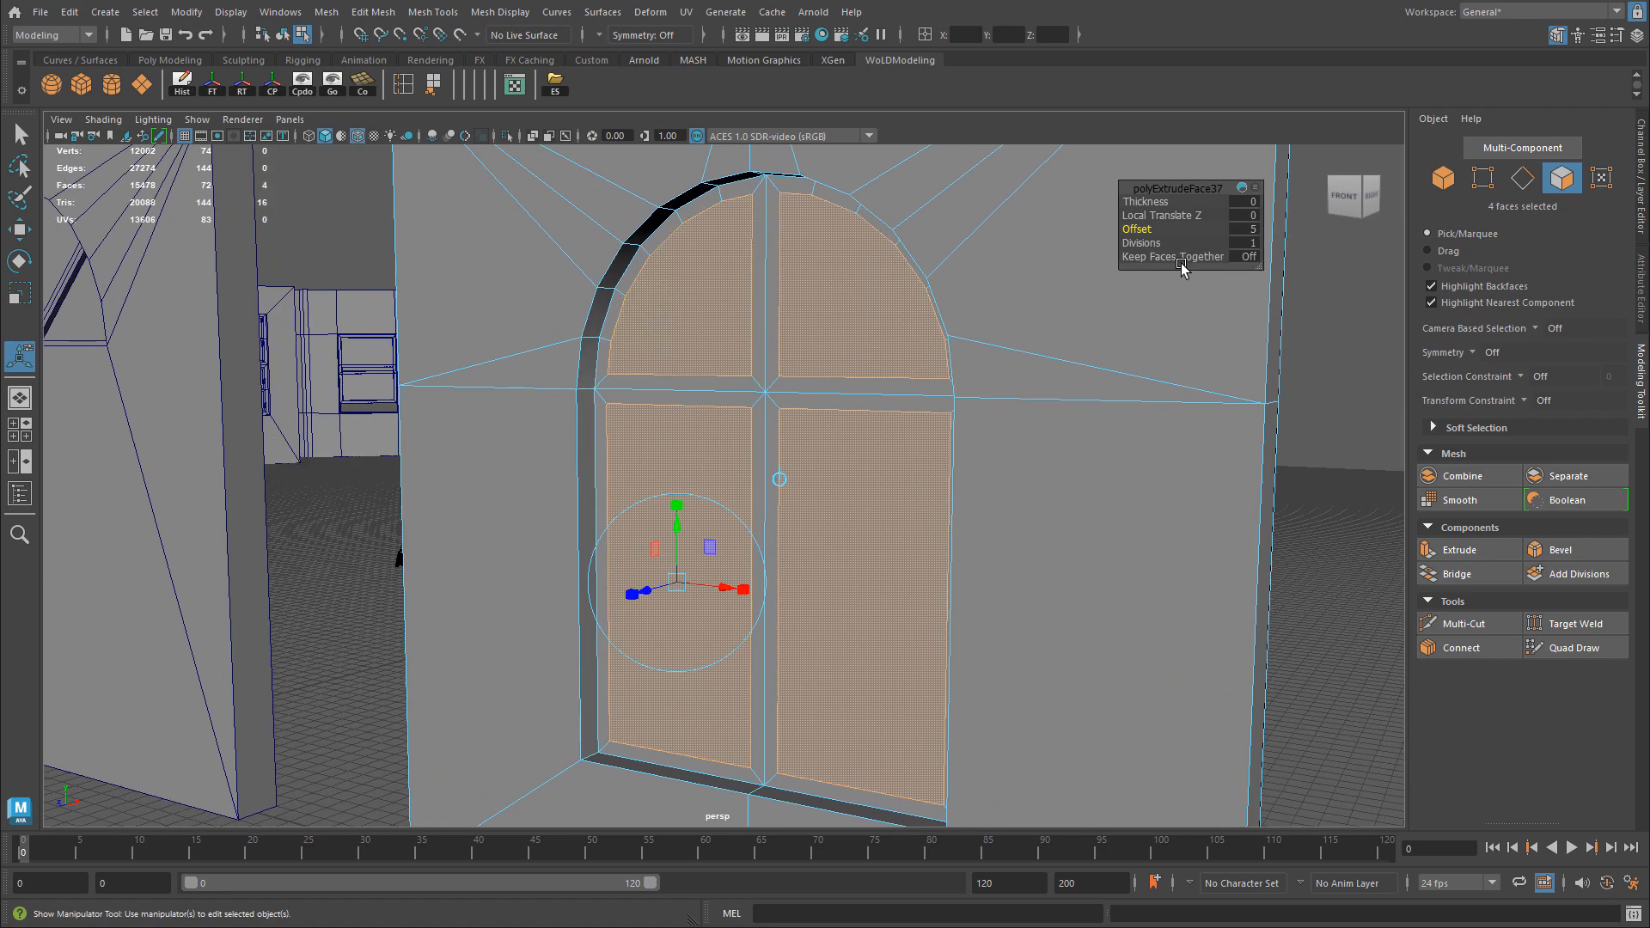
left_click(1251, 229)
type("2.5")
key("Return")
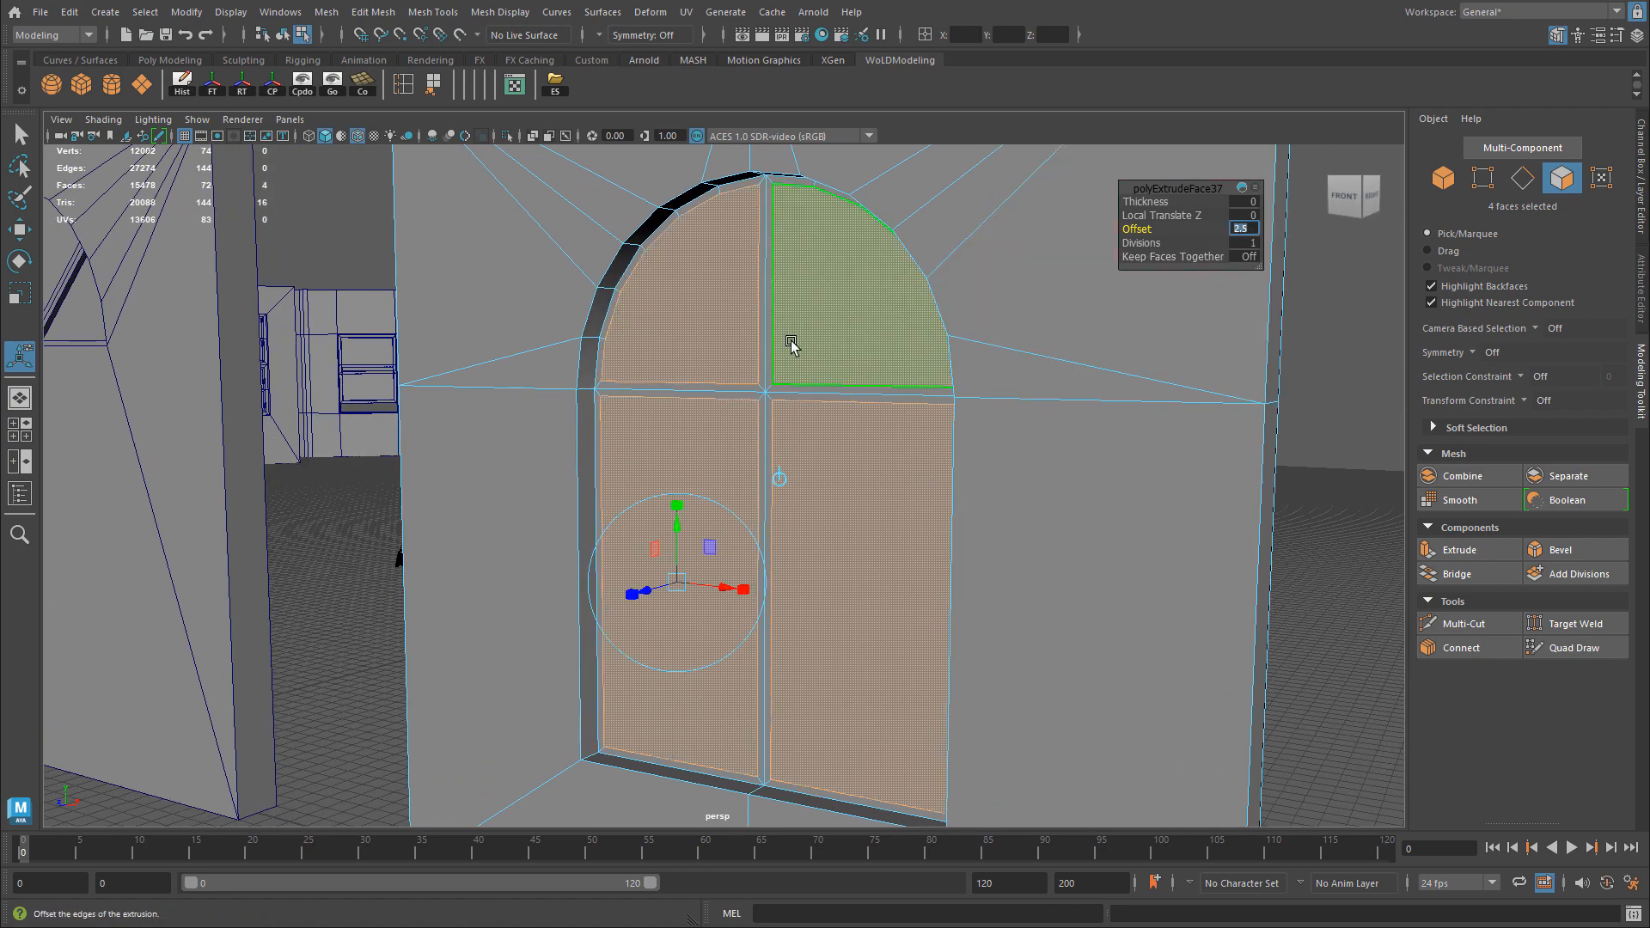
Extrude the four inset window panes with a thickness of -2.5.
left_click_drag(792, 343, 868, 378, "alt")
key("ctrl+e")
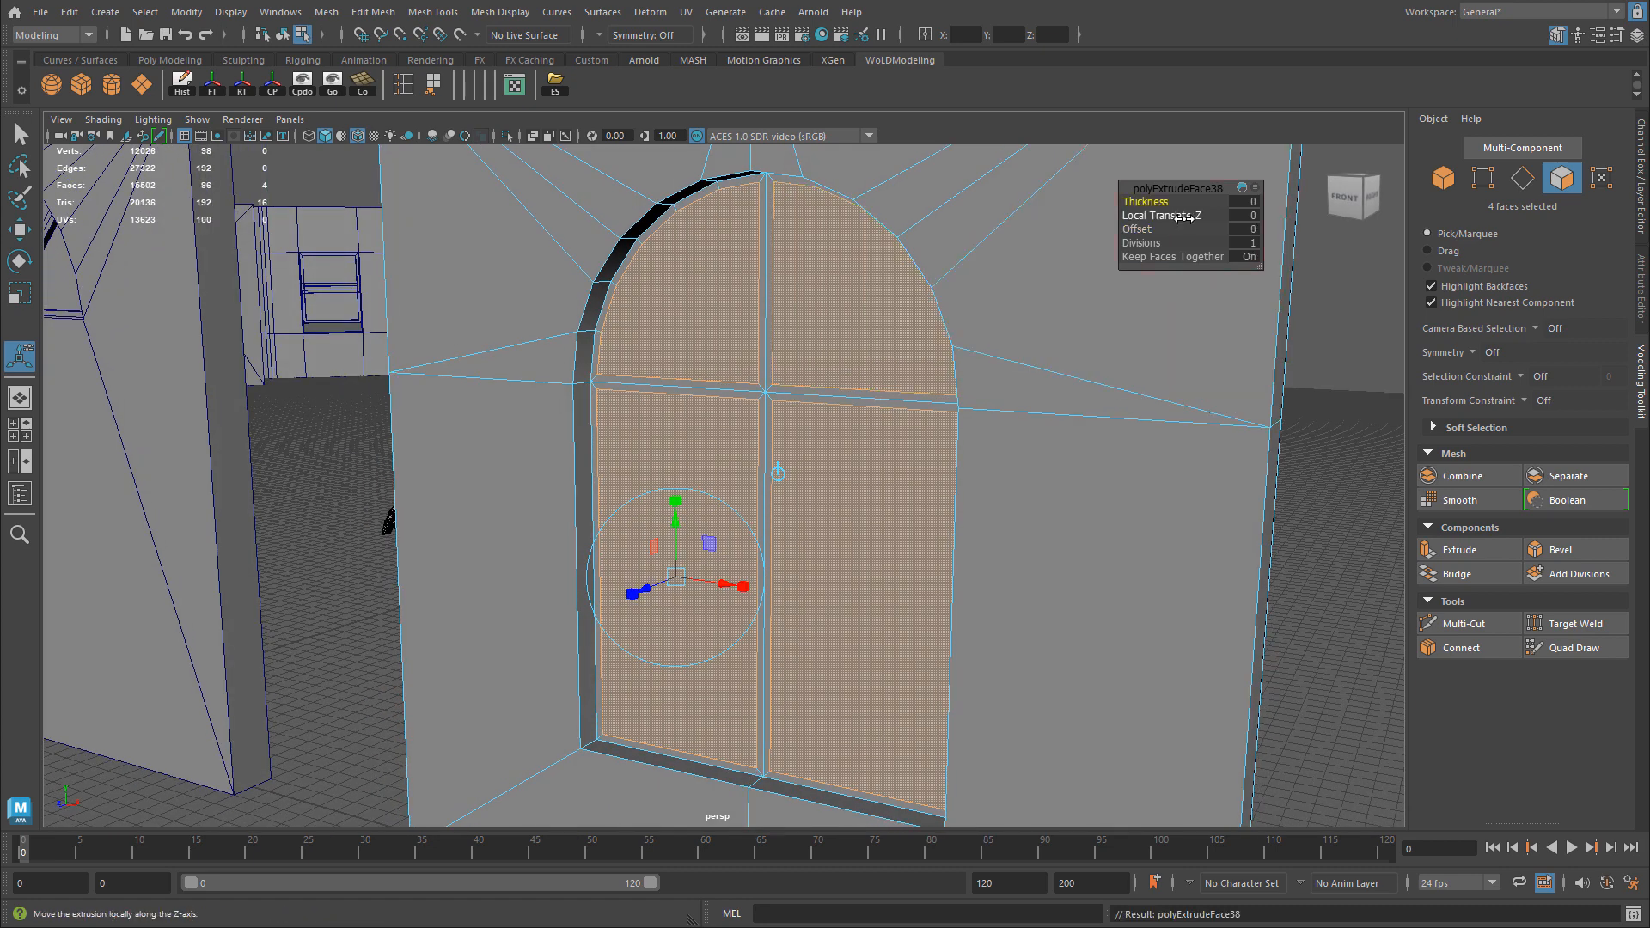
left_click(1245, 202)
type("-2")
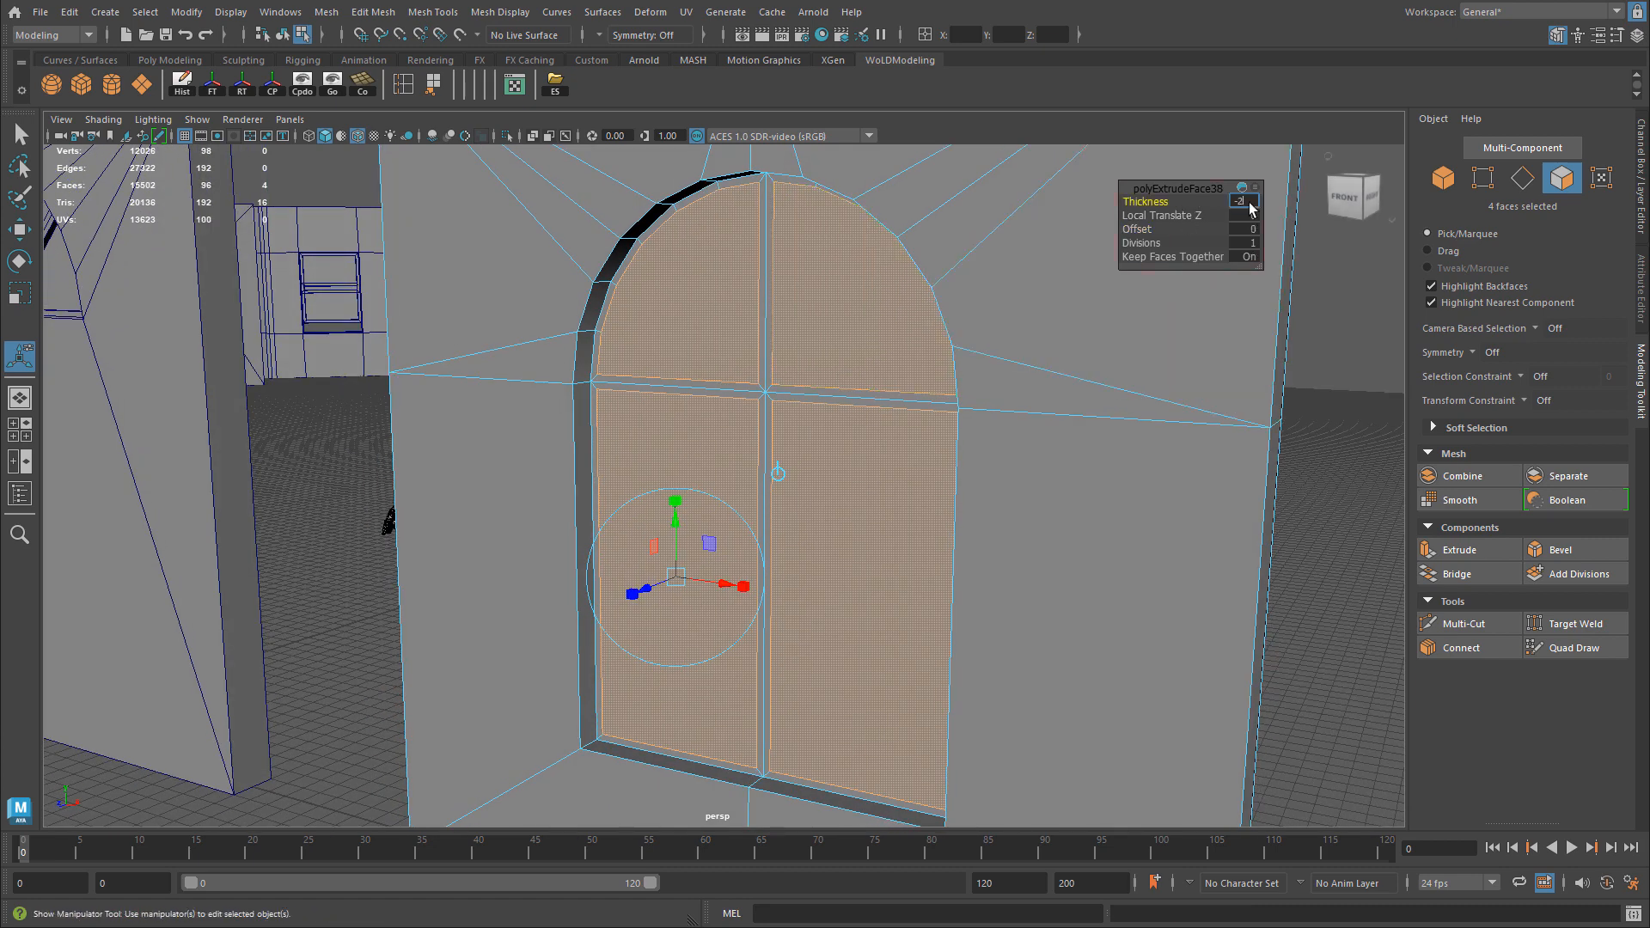
type(".5")
key("Return")
left_click_drag(978, 275, 792, 265, "alt")
left_click_drag(853, 376, 869, 372, "alt")
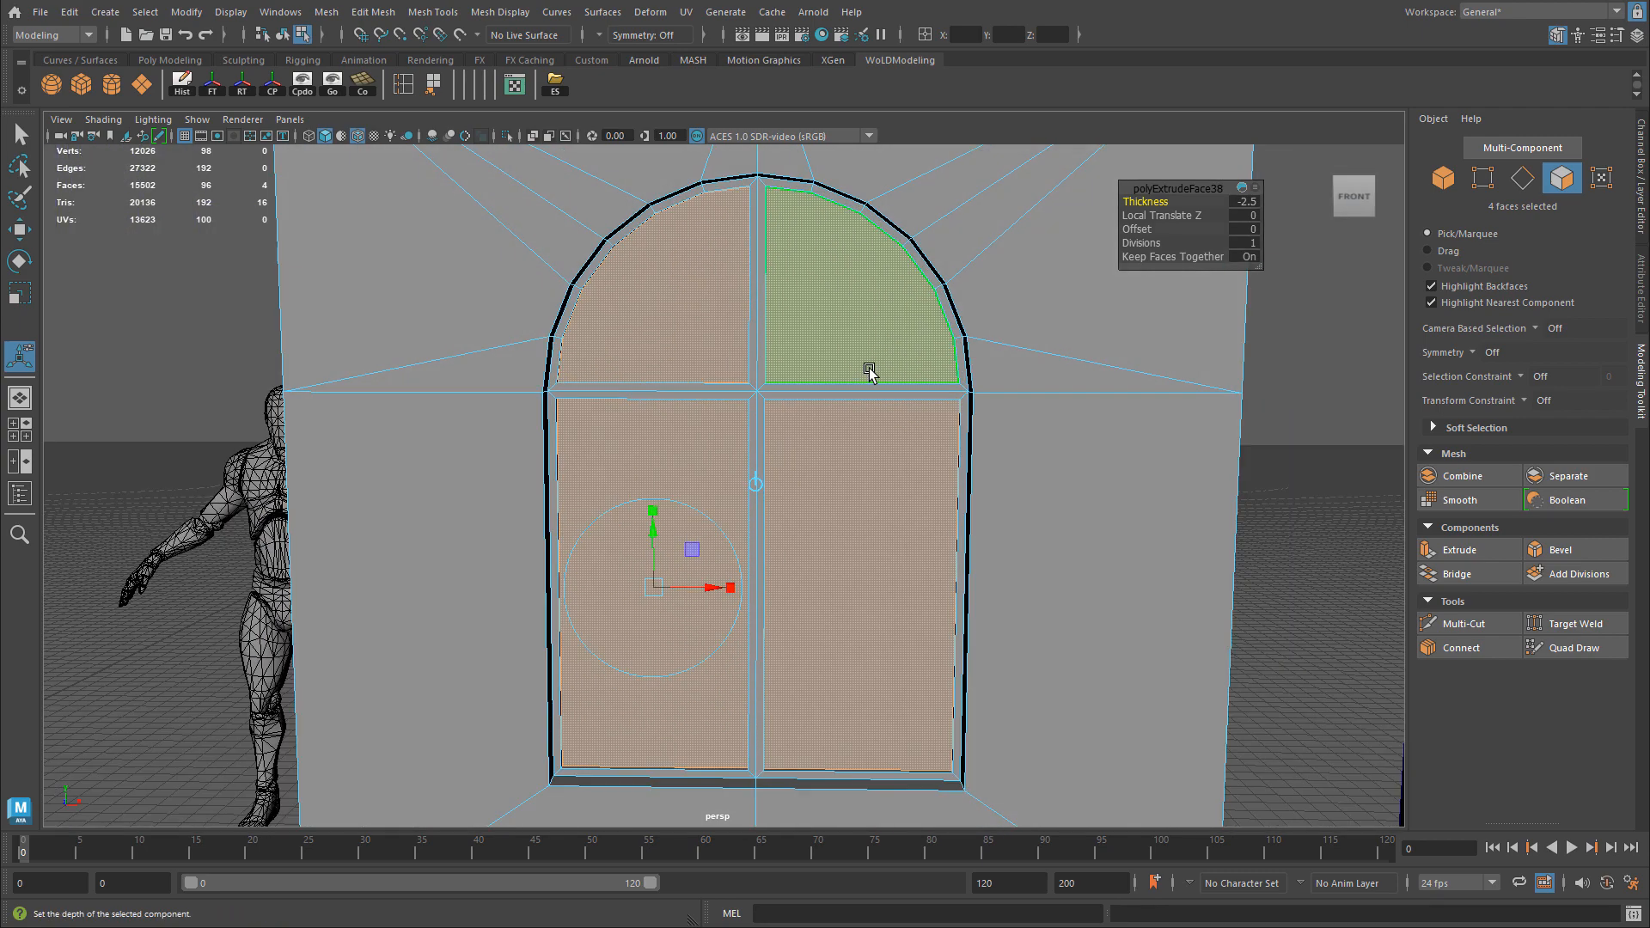
Undo the pane inset and depth extrusions, going back to the plain recessed arch.
key("ctrl+z")
key("ctrl+z")
key("ctrl+z")
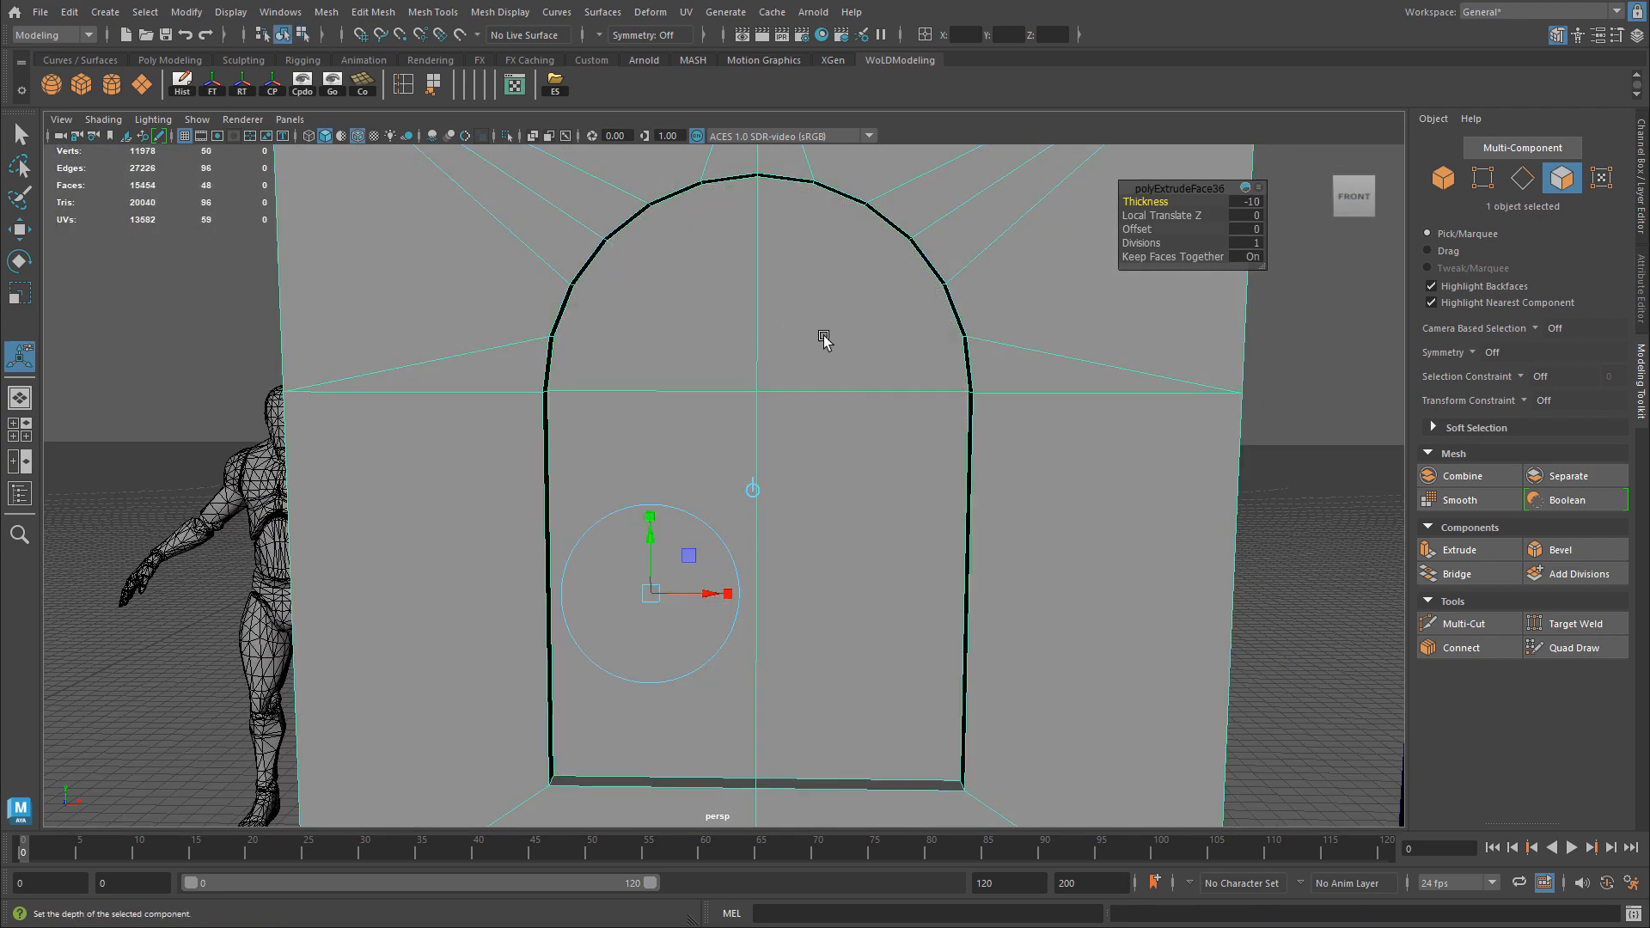
Extrude the two upper faces of the recessed arch together with an offset of 2.5.
right_click_drag(823, 339, 833, 363)
left_click(703, 299)
left_click(859, 333, "shift")
left_click_drag(859, 333, 821, 339, "alt")
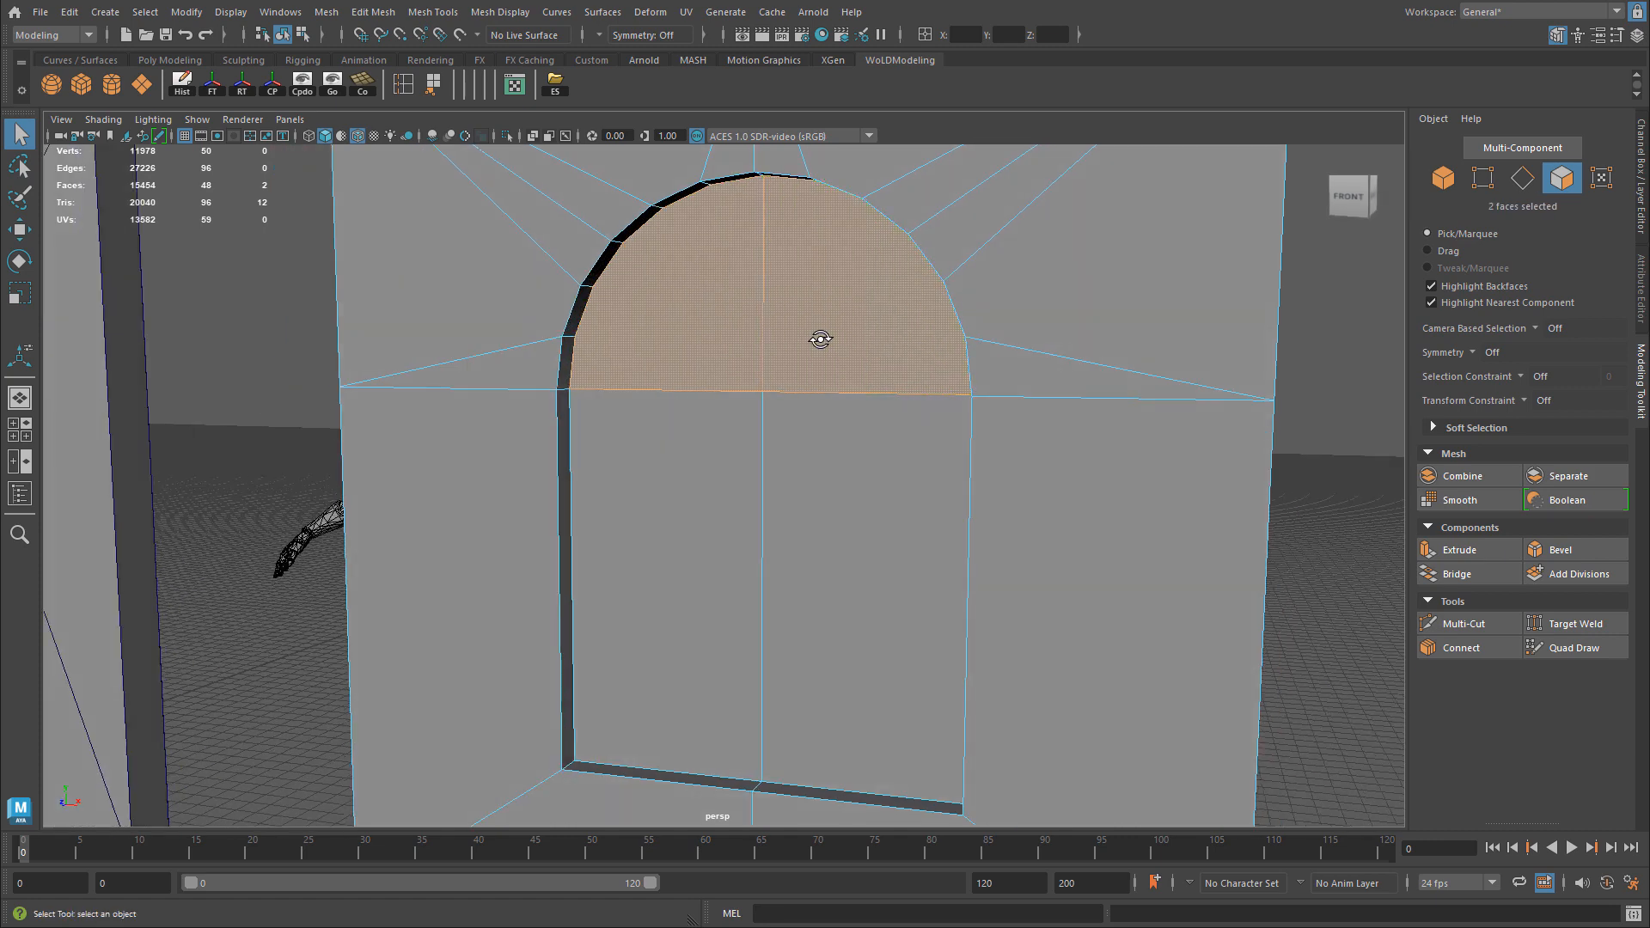
key("ctrl+e")
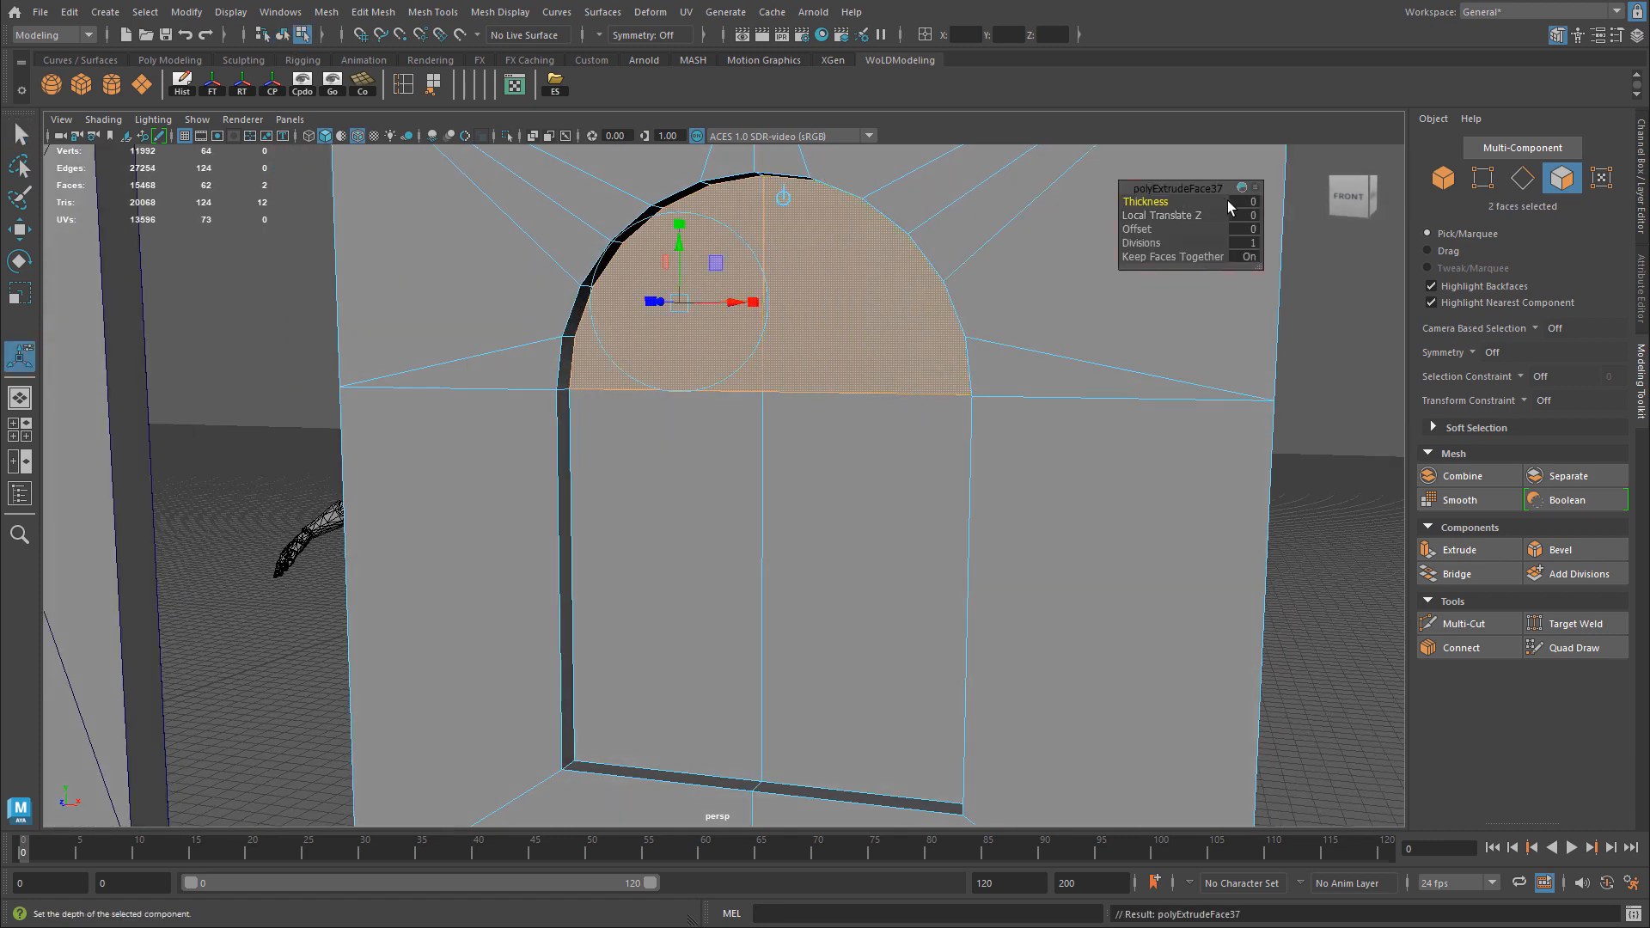
left_click(1246, 230)
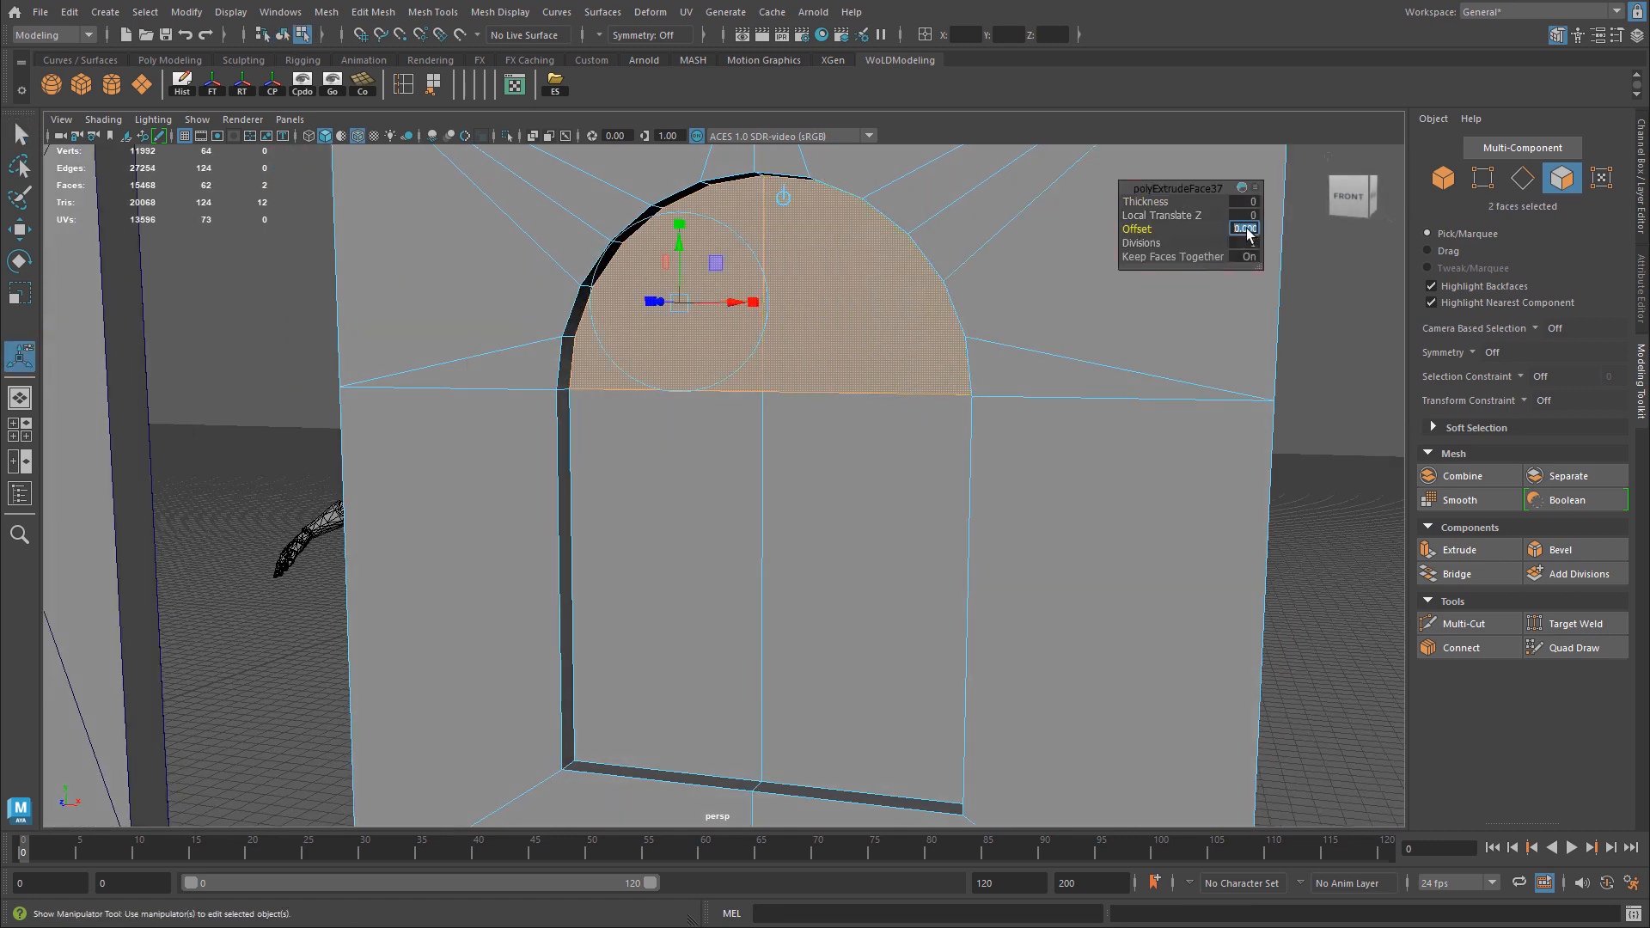
type("2.5")
key("Return")
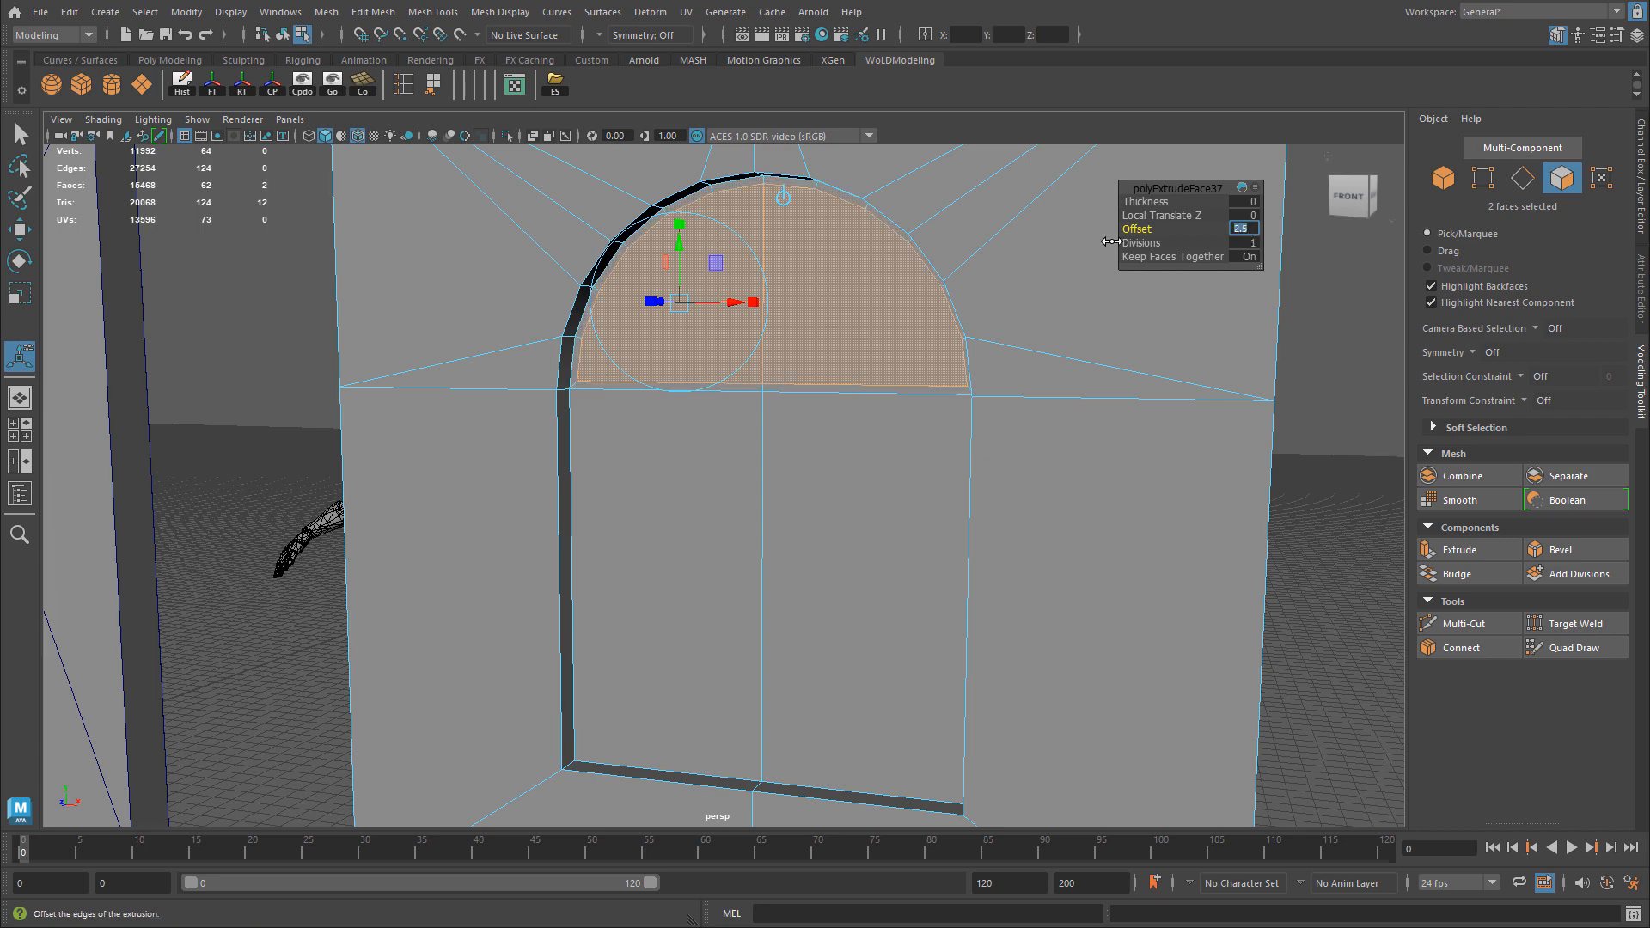
Extrude the inset upper arch faces with a thickness of -2.5.
right_click_drag(854, 301, 908, 295, "alt")
key("ctrl+e")
left_click(1246, 202)
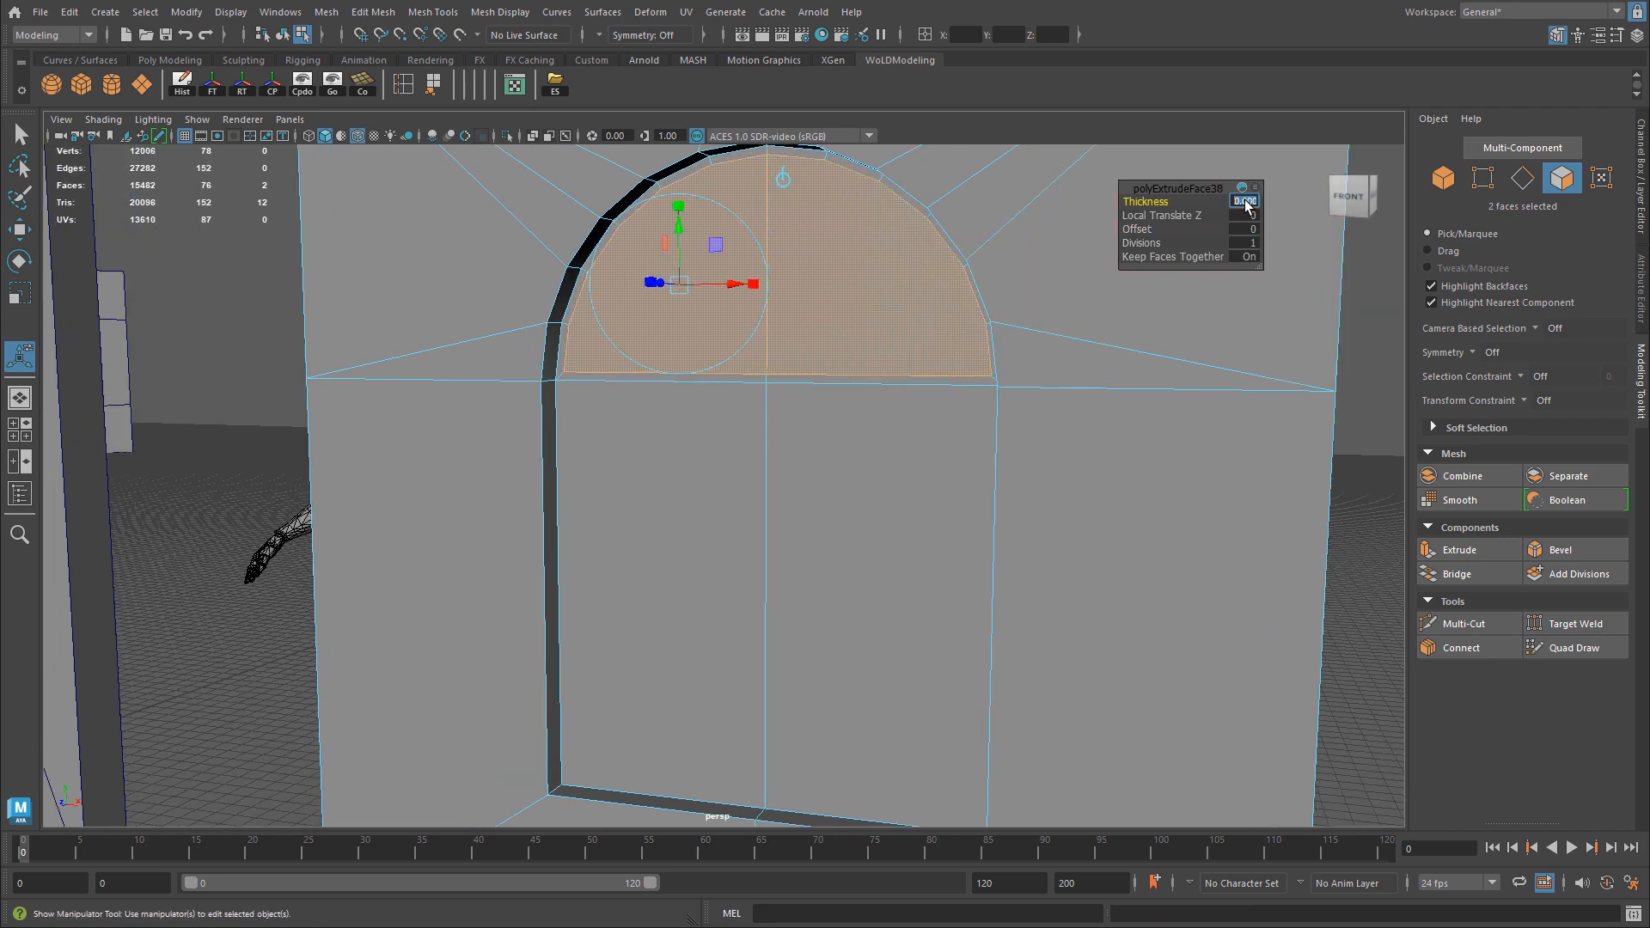
type("-2.5")
key("Return")
mouse_move(863, 275)
left_mouse_down("alt")
mouse_move(839, 284)
mouse_move(880, 297)
left_mouse_up("alt")
Extrude the two lower rectangular faces of the recess together with an offset of 2.5.
left_click(715, 459)
left_click(856, 497, "shift")
key("ctrl+e")
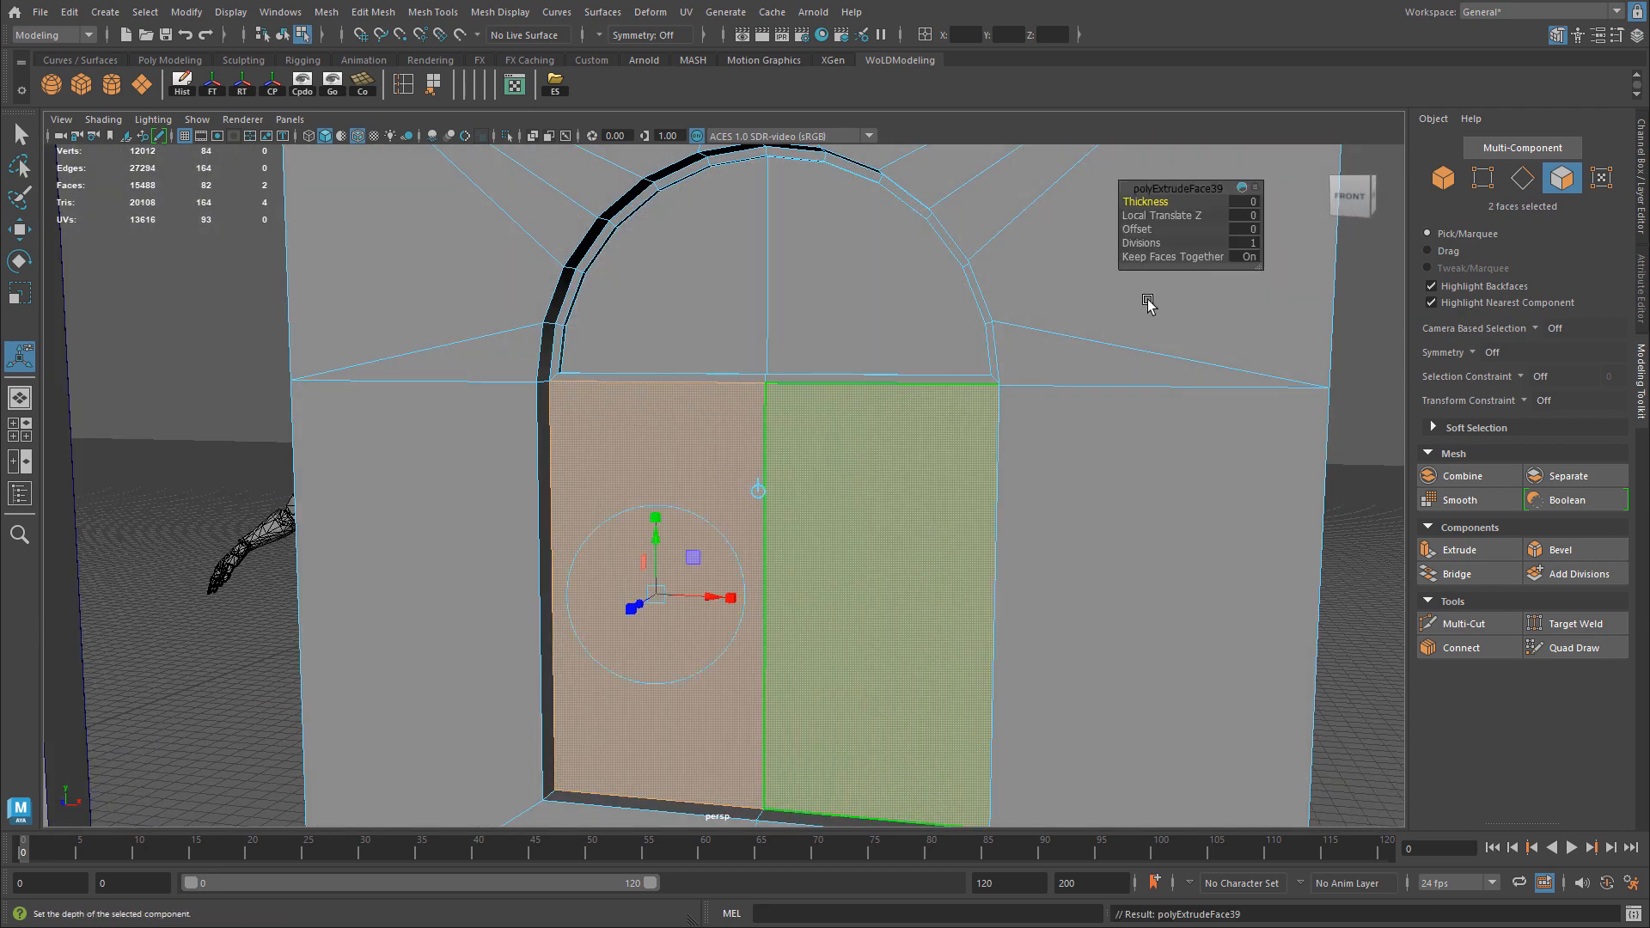
left_click(1249, 230)
type("2.5")
key("Return")
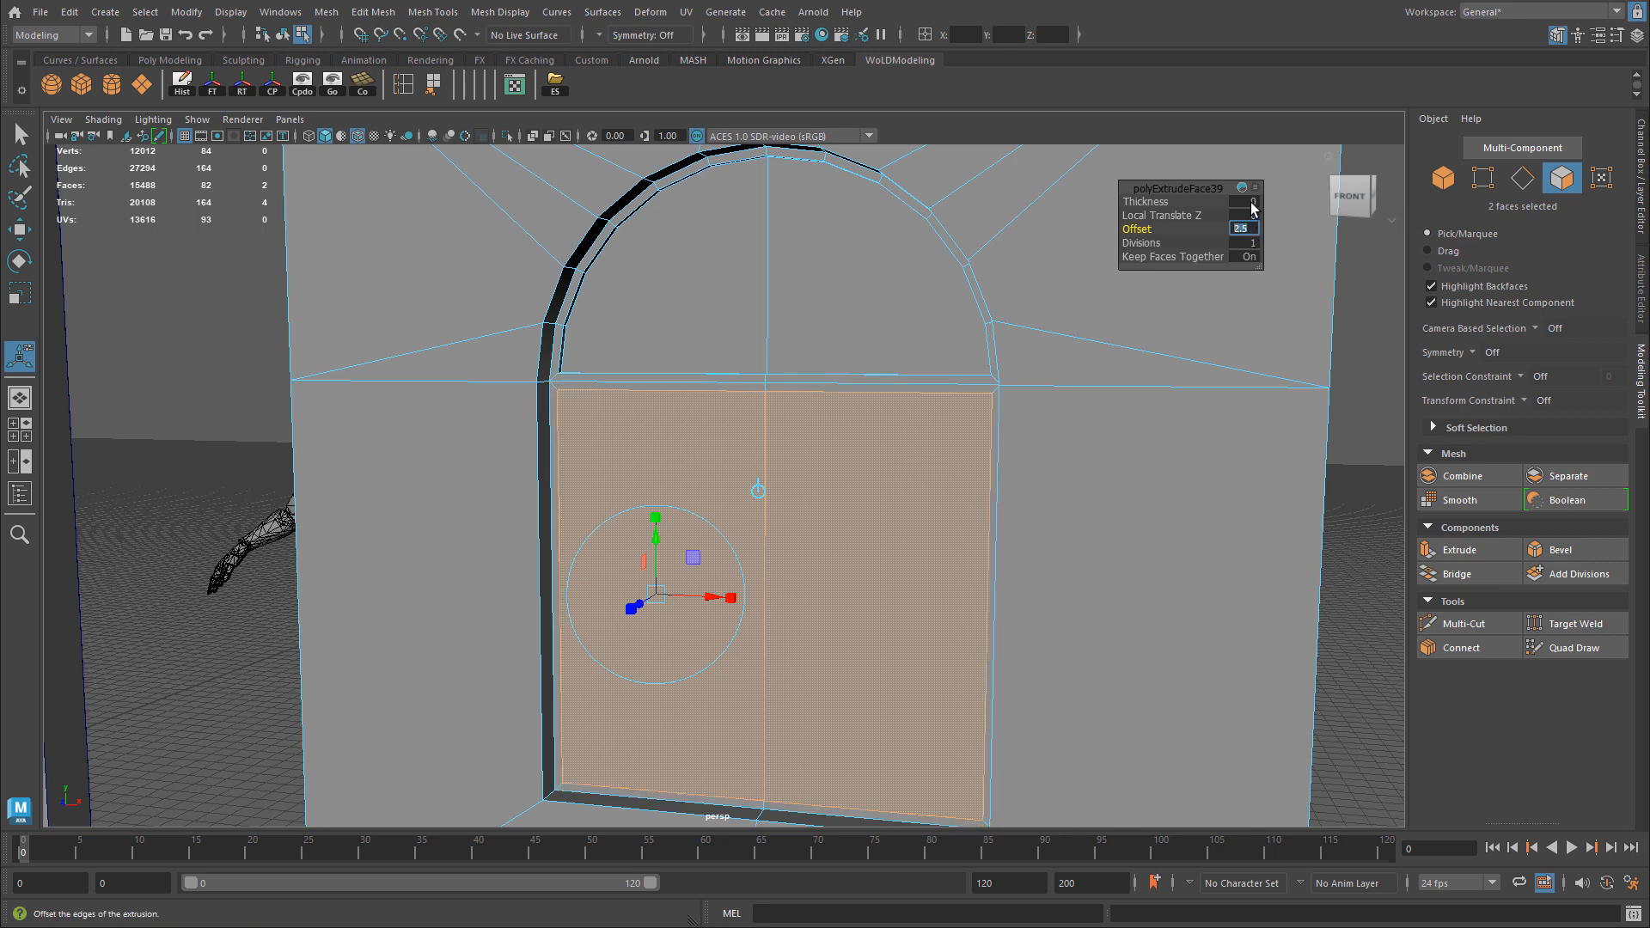
Extrude the inset lower window faces with a thickness of -2.5.
right_click_drag(847, 367, 863, 378, "alt")
key("ctrl+e")
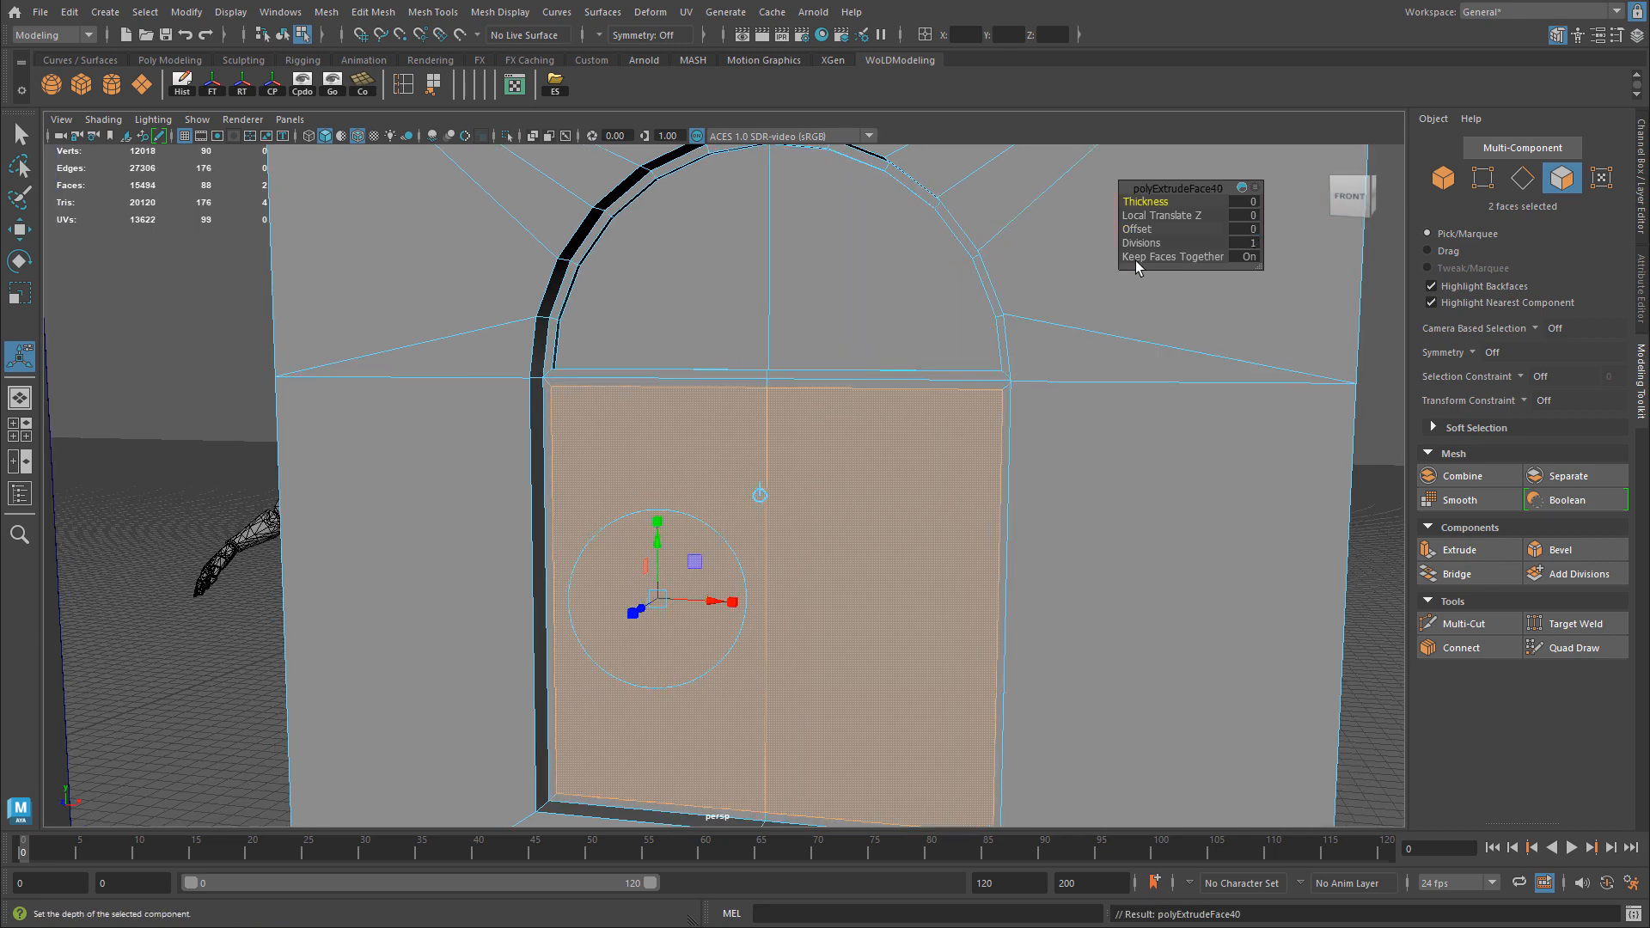
left_click(1248, 203)
key("Return")
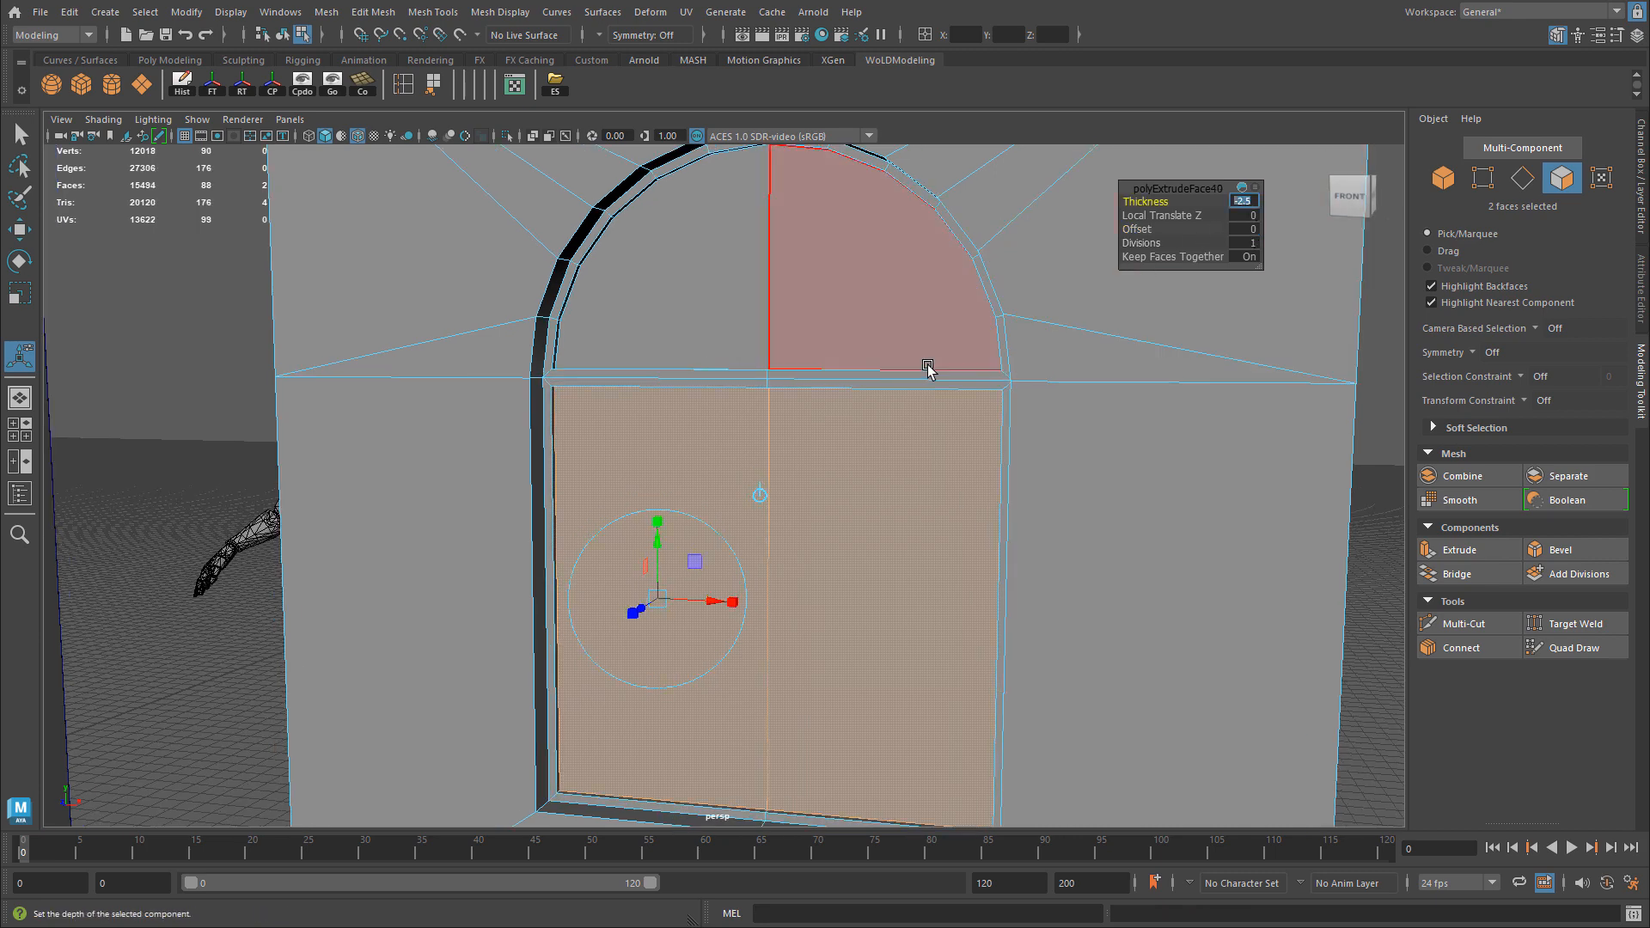
Return to object mode, clear the selection and examine the finished arched window from several angles.
right_click_drag(898, 365, 1270, 400)
left_click(1334, 406)
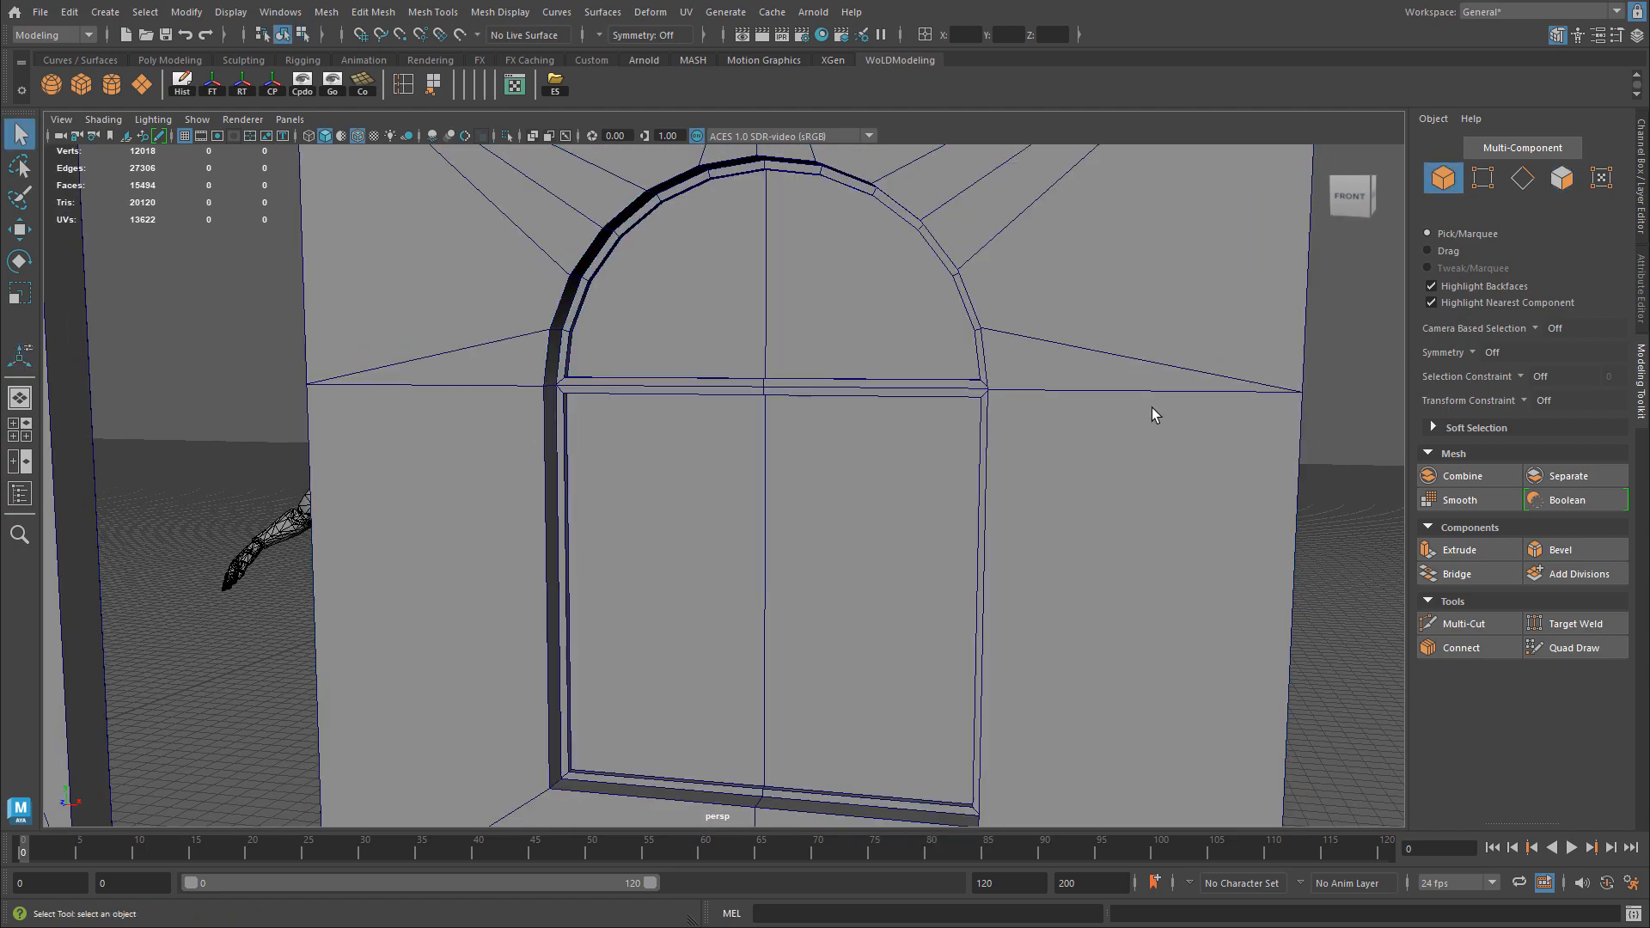
left_click_drag(1153, 413, 815, 444, "alt")
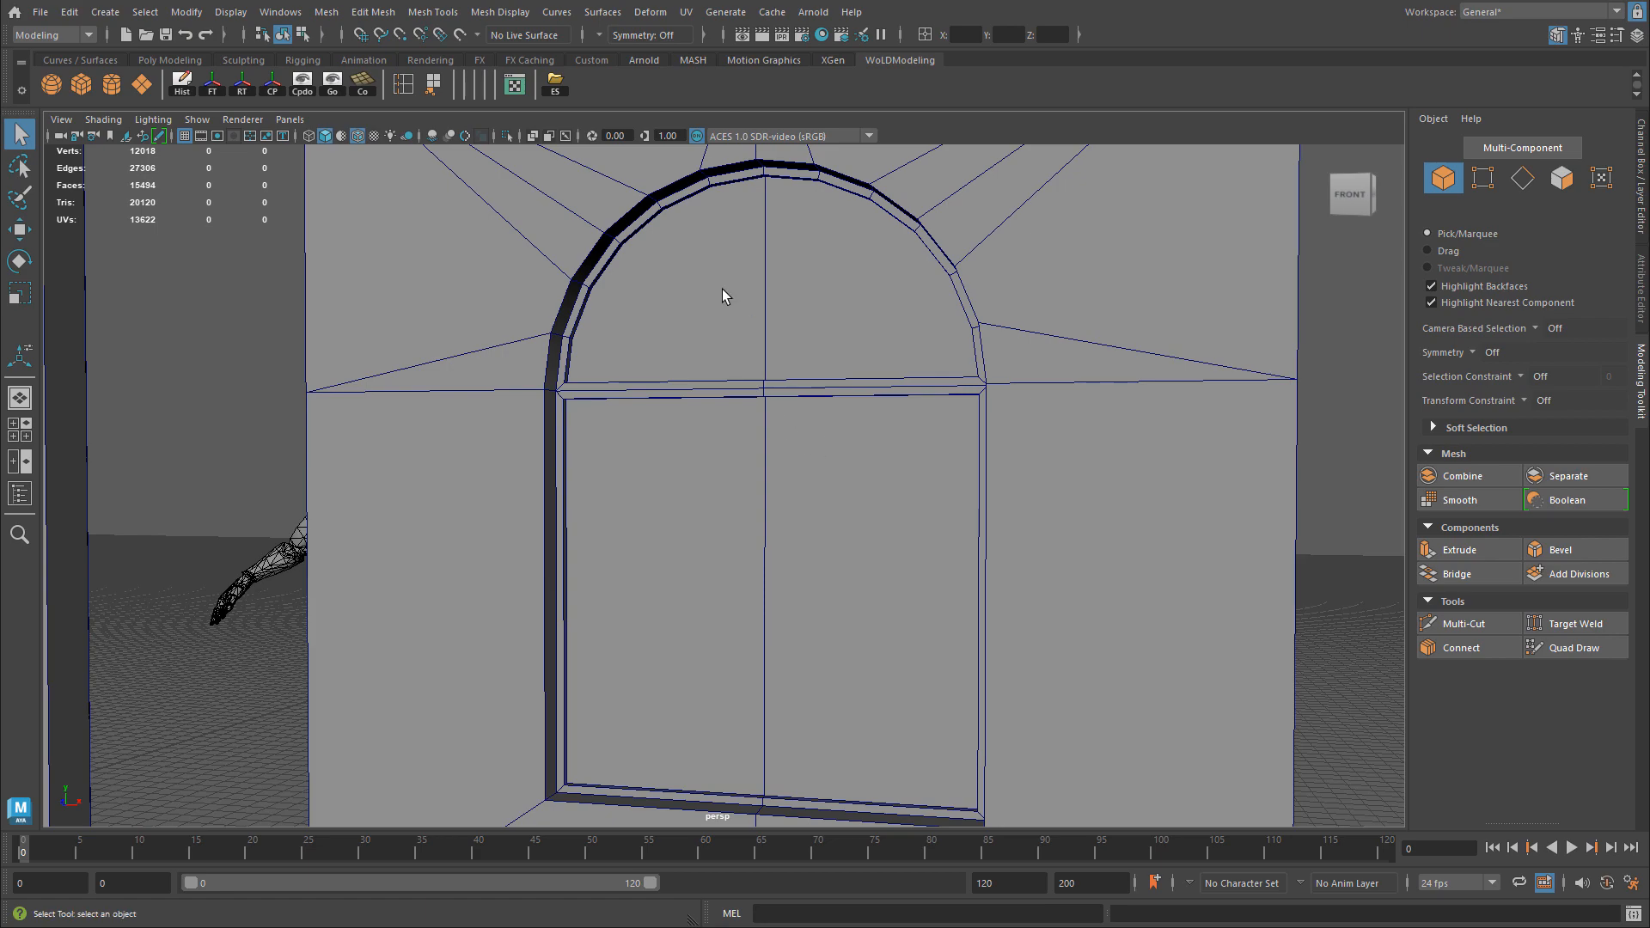
left_click_drag(725, 476, 925, 557, "alt")
scroll(919, 554, "down", 5)
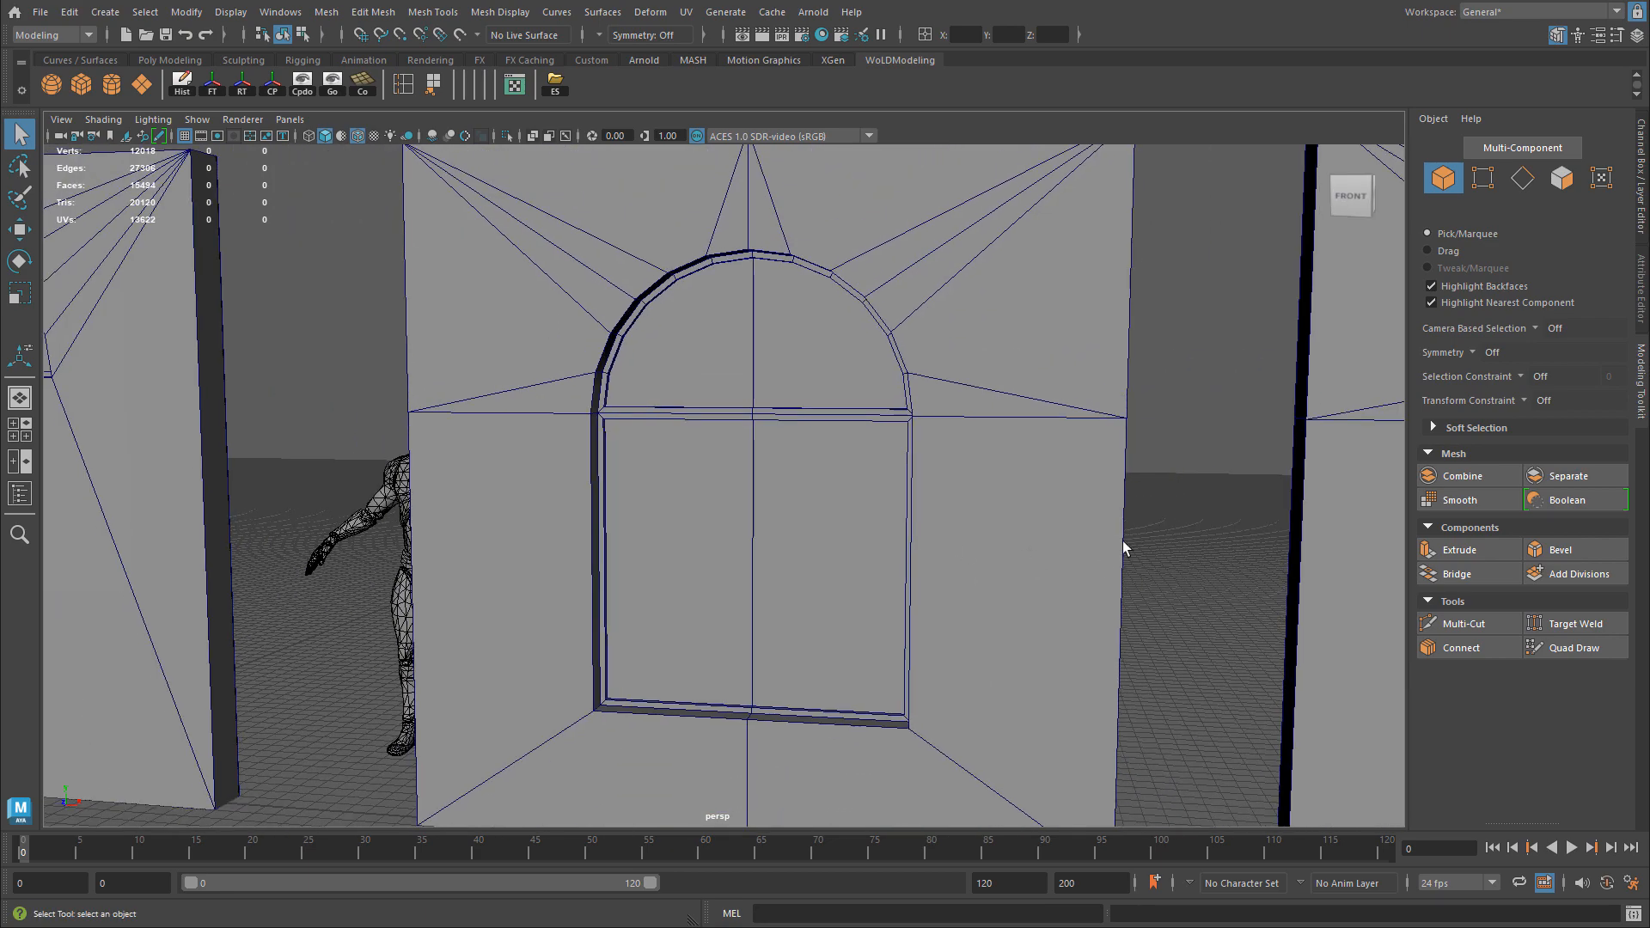
scroll(1117, 515, "up", 2)
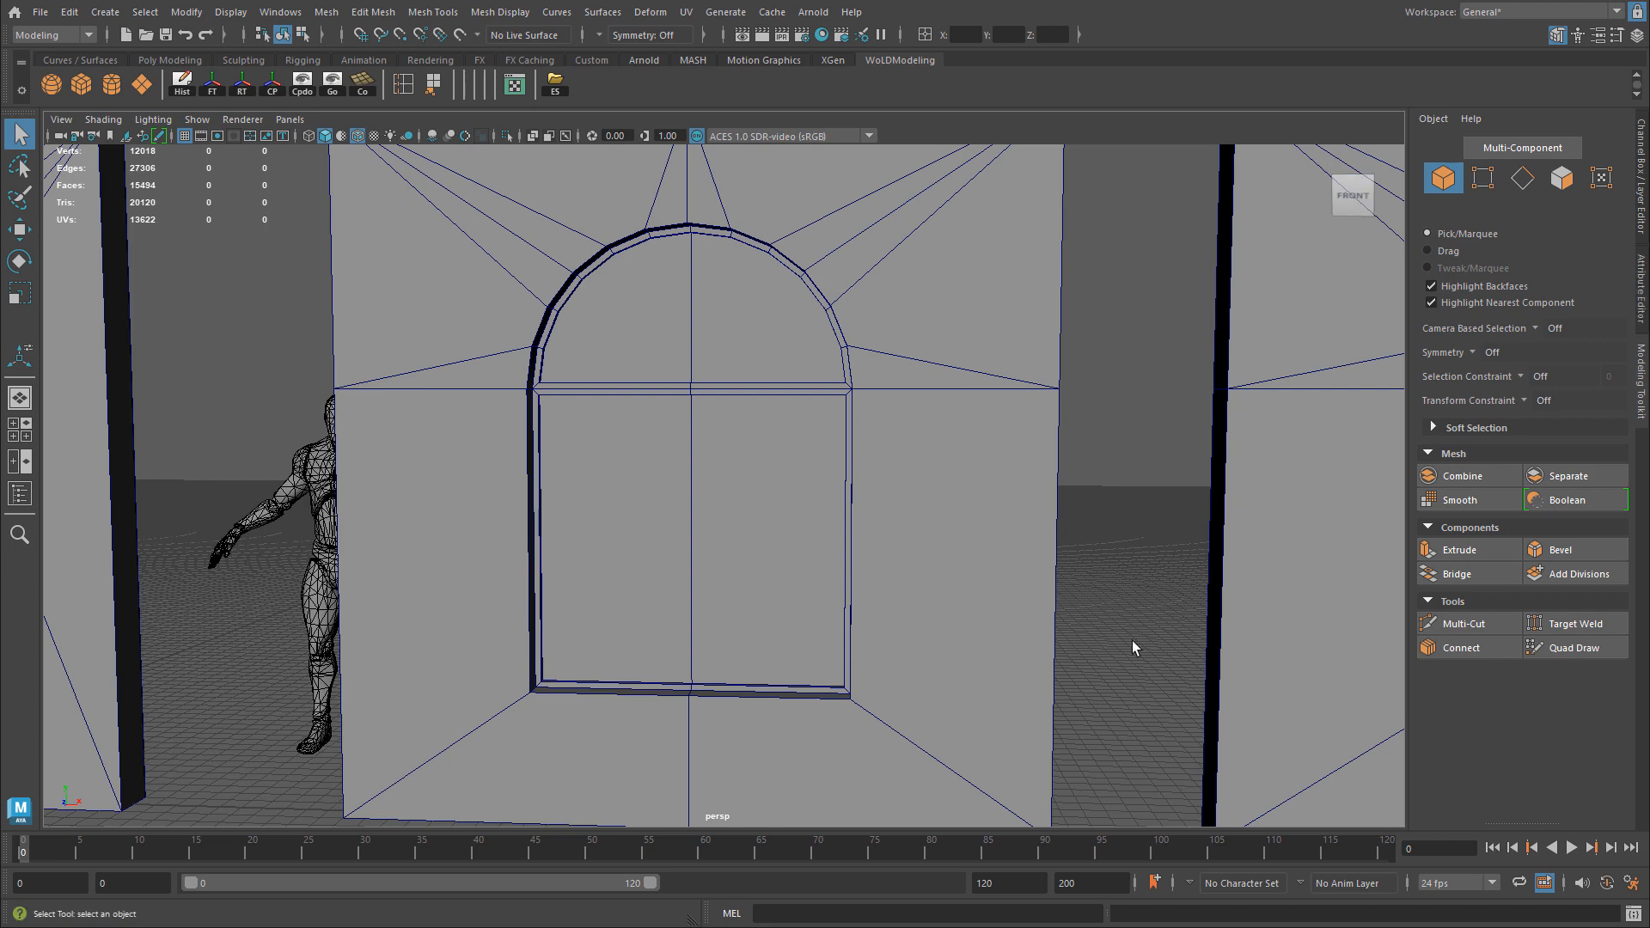
left_click_drag(1132, 641, 614, 449, "alt")
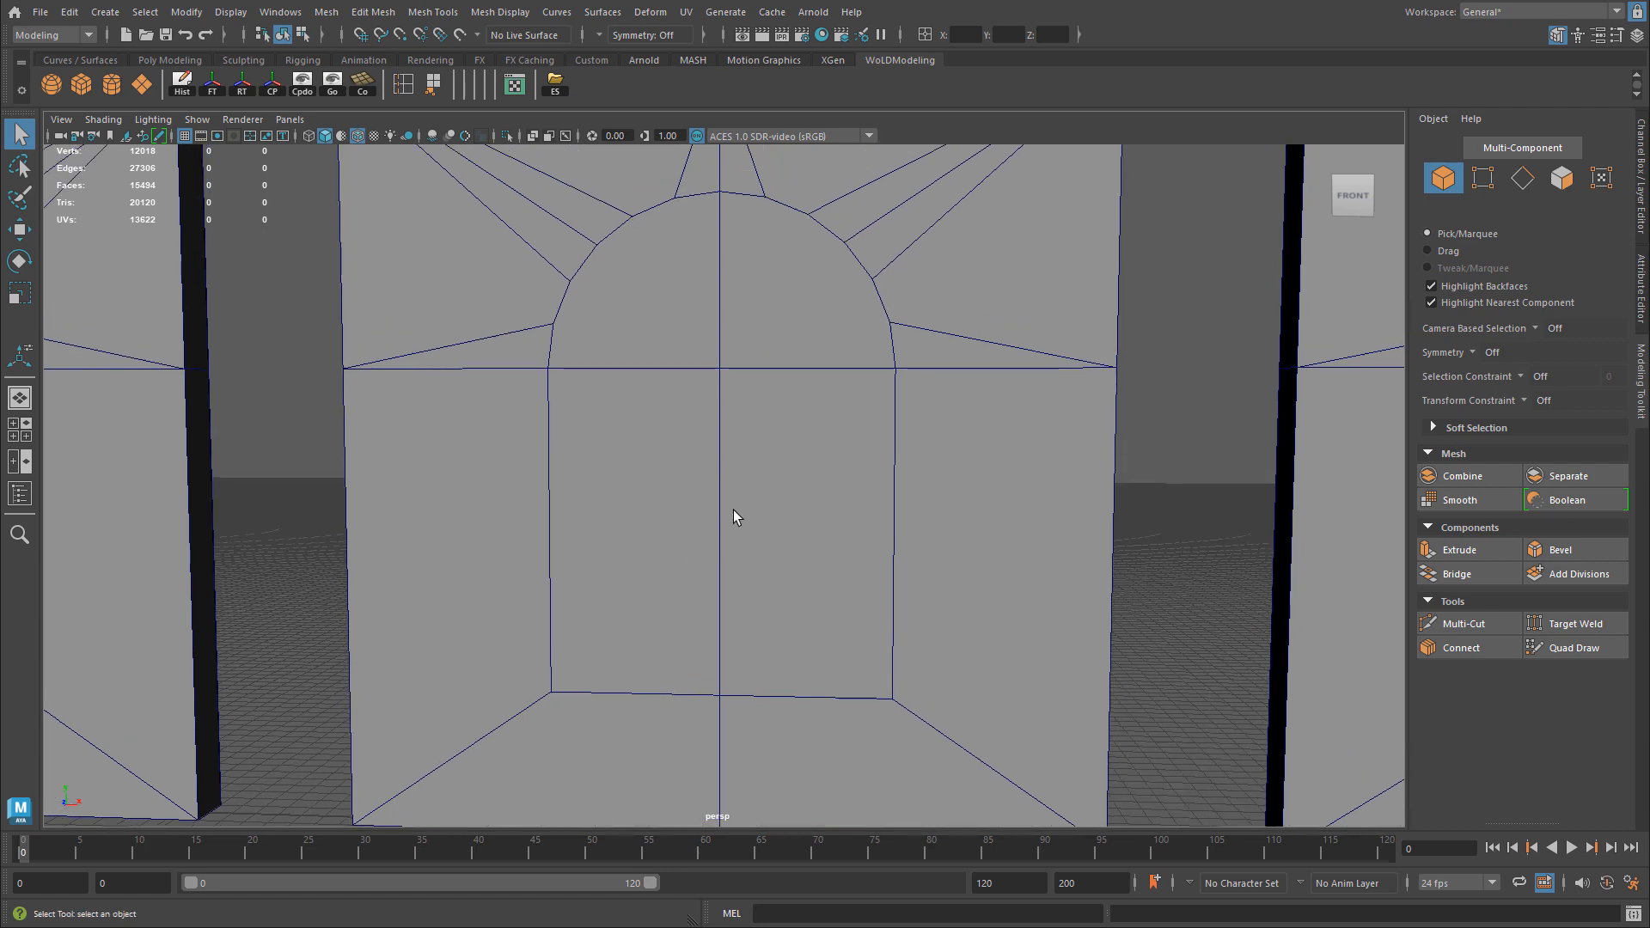
Select the window outline vertices of the next plain arched panel in the front view.
middle_click_drag(427, 457, 592, 525, "alt")
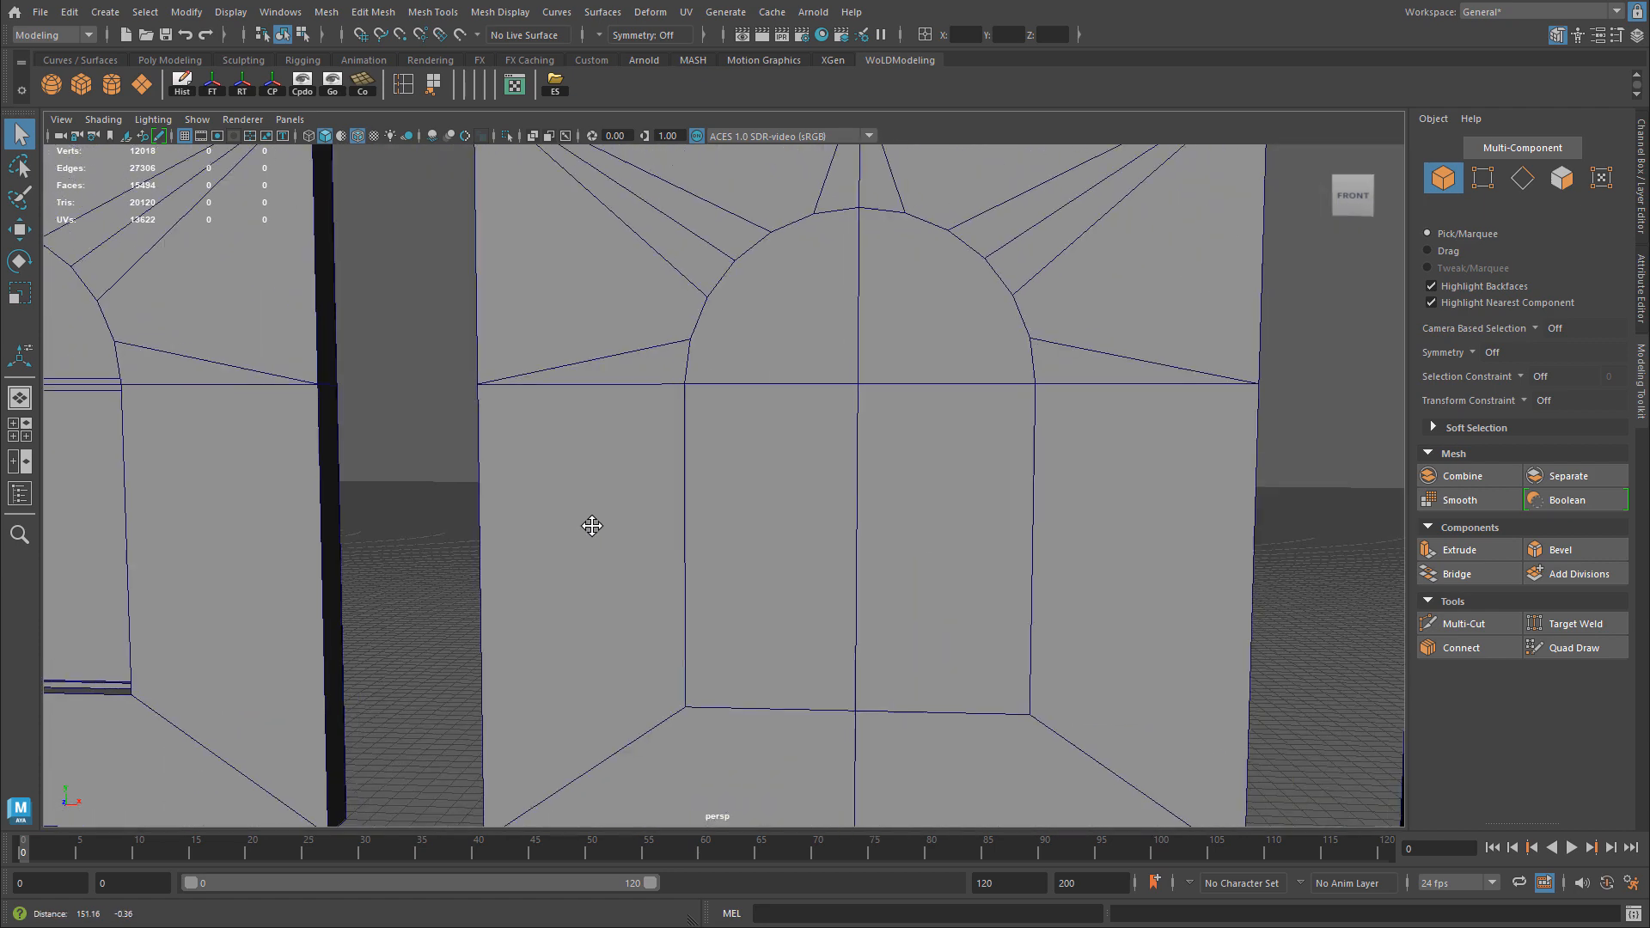
left_click(760, 480)
right_click_drag(899, 490, 834, 506, "alt")
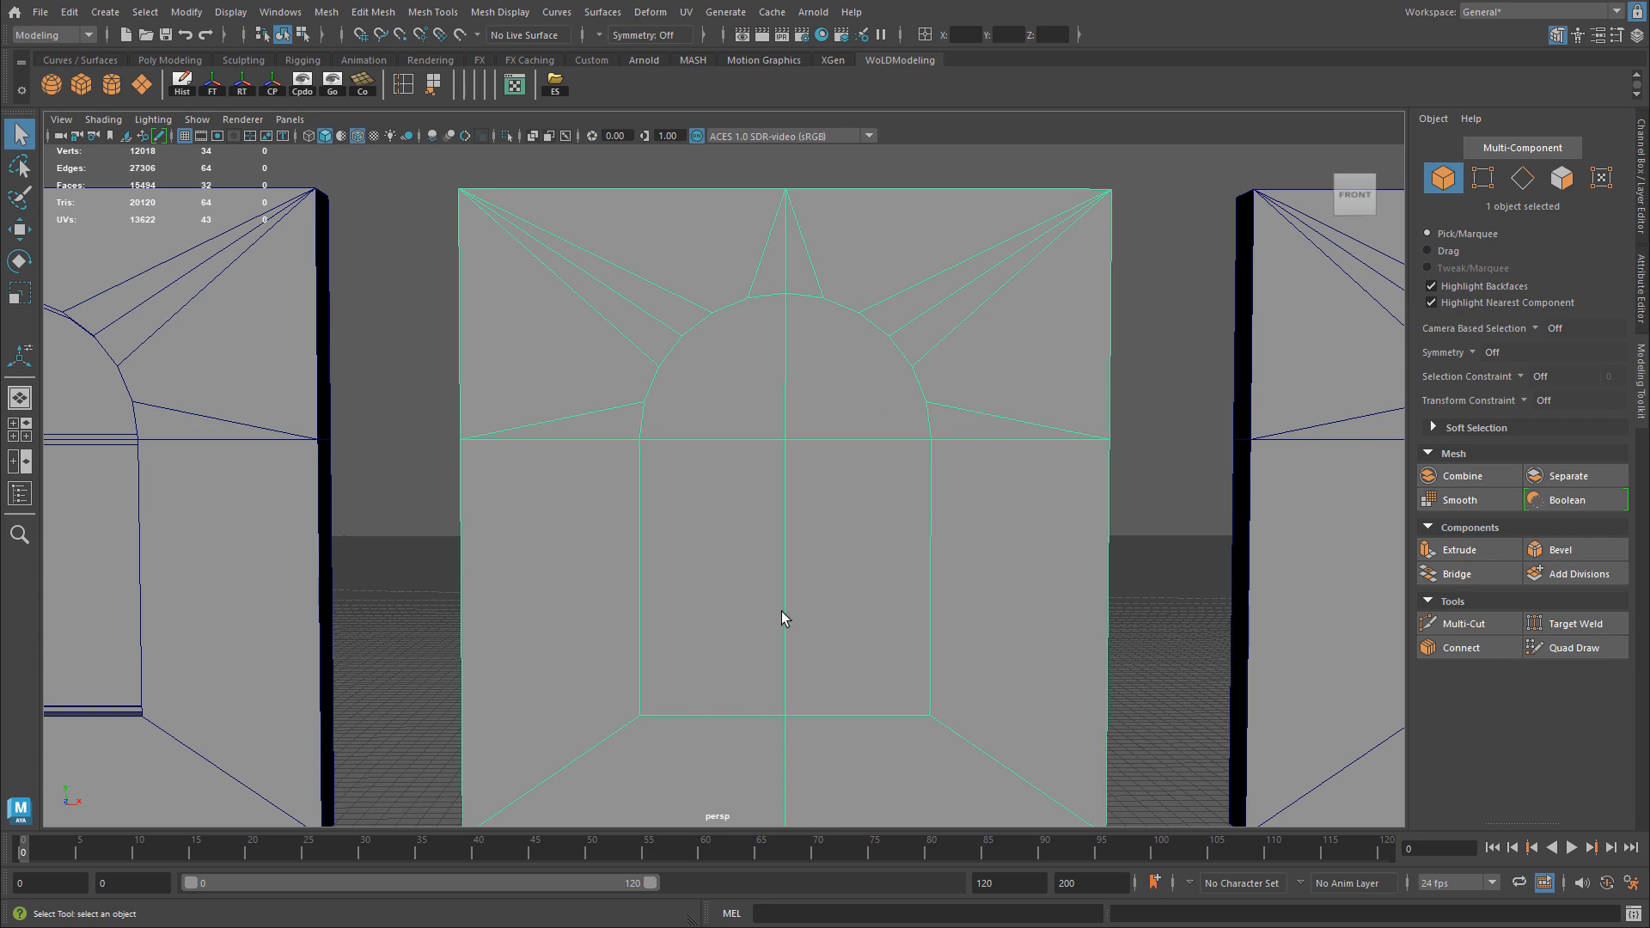
scroll(790, 550, "up", 3)
key("space")
key("space")
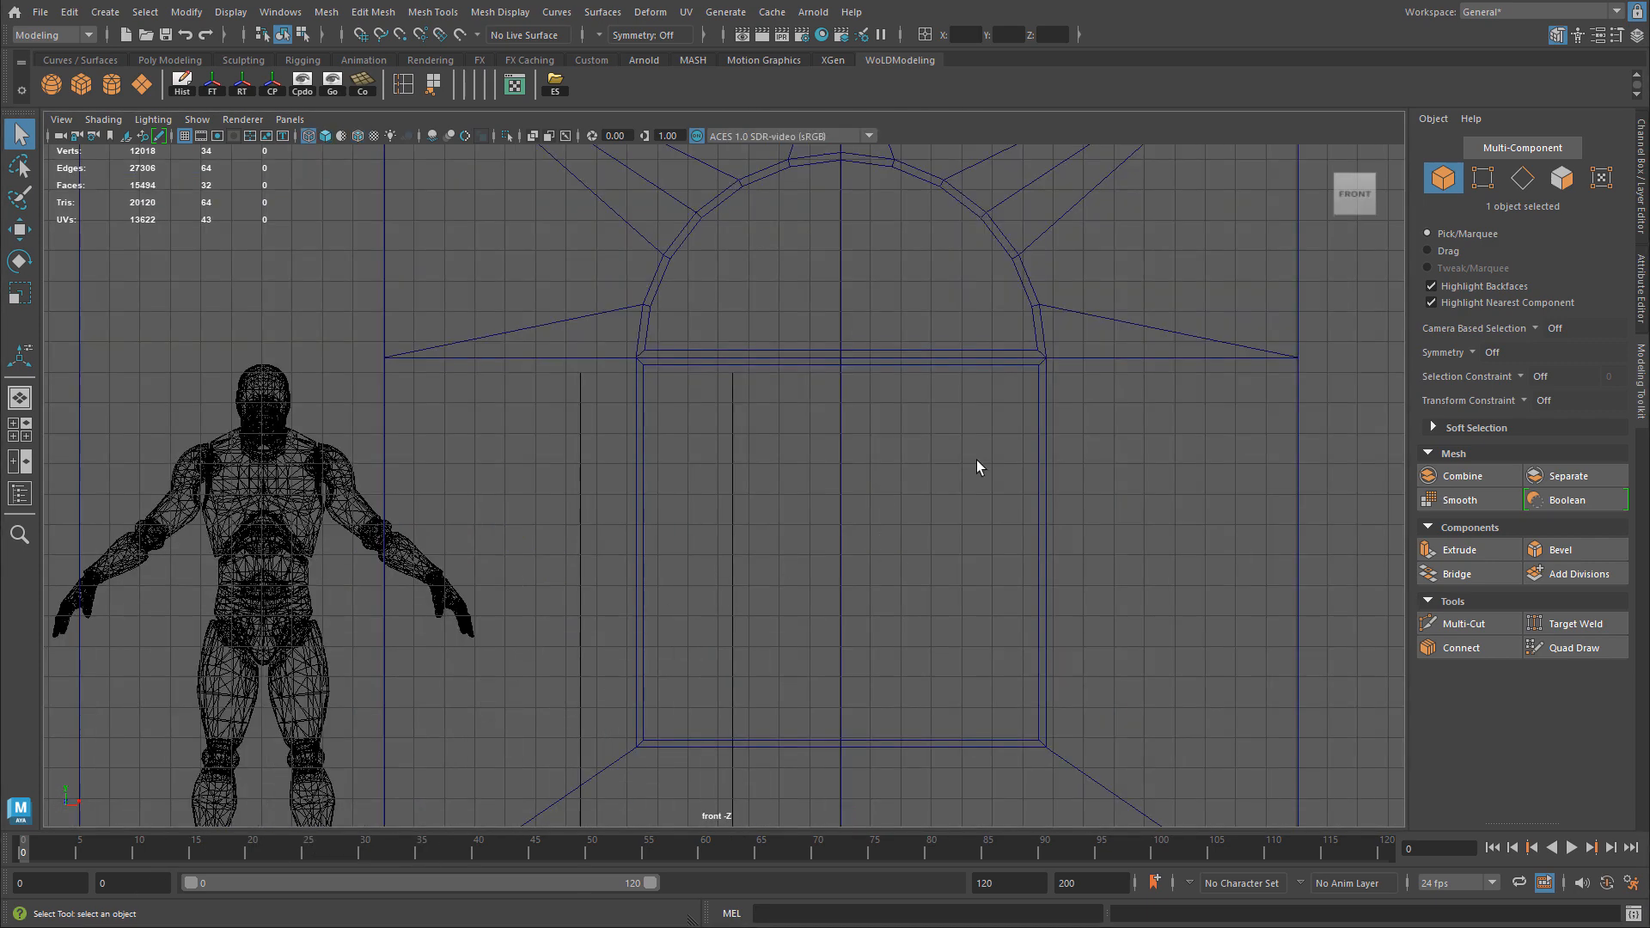
key("space")
right_click_drag(1051, 306, 985, 314)
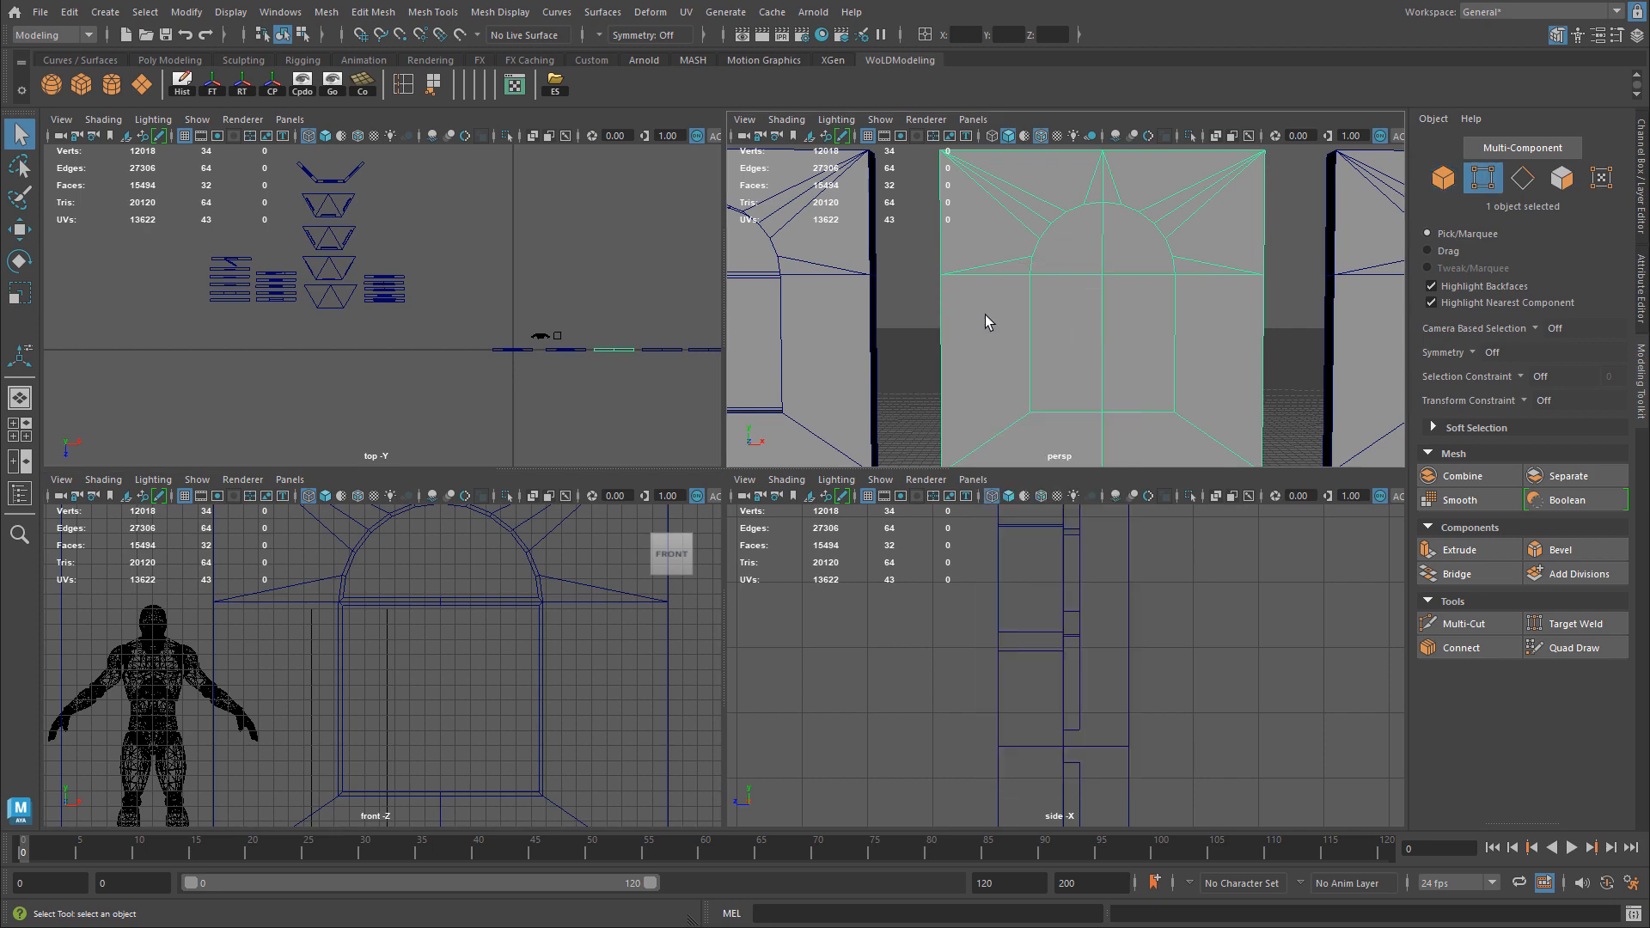
key("space")
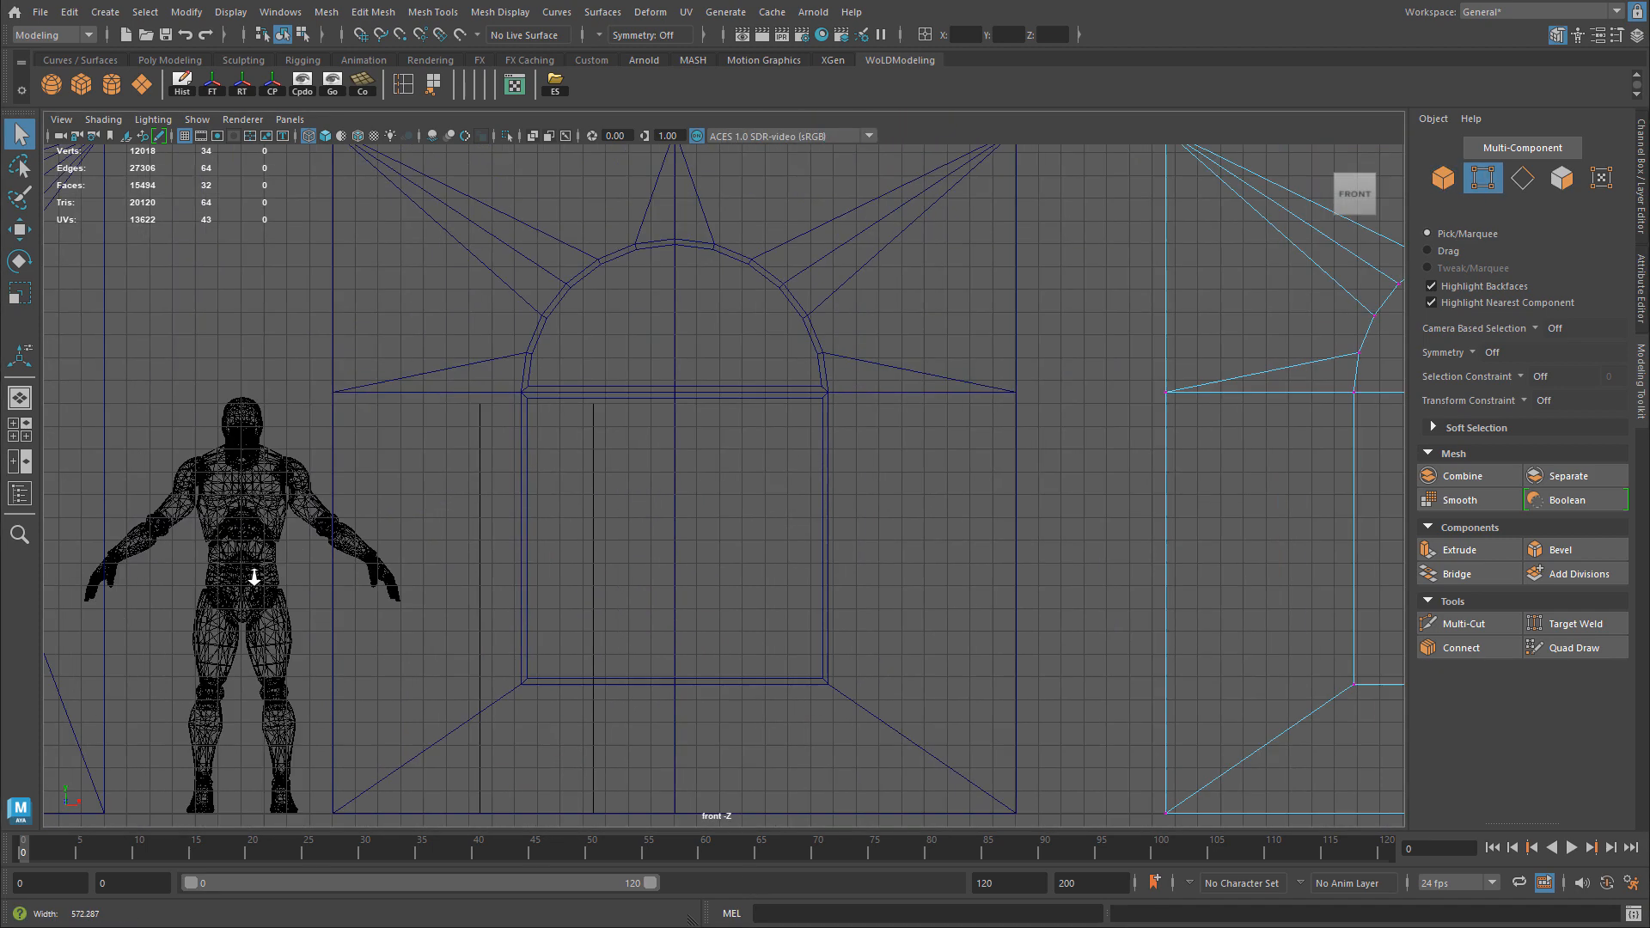
scroll(277, 531, "up", 2)
left_click_drag(410, 246, 799, 730)
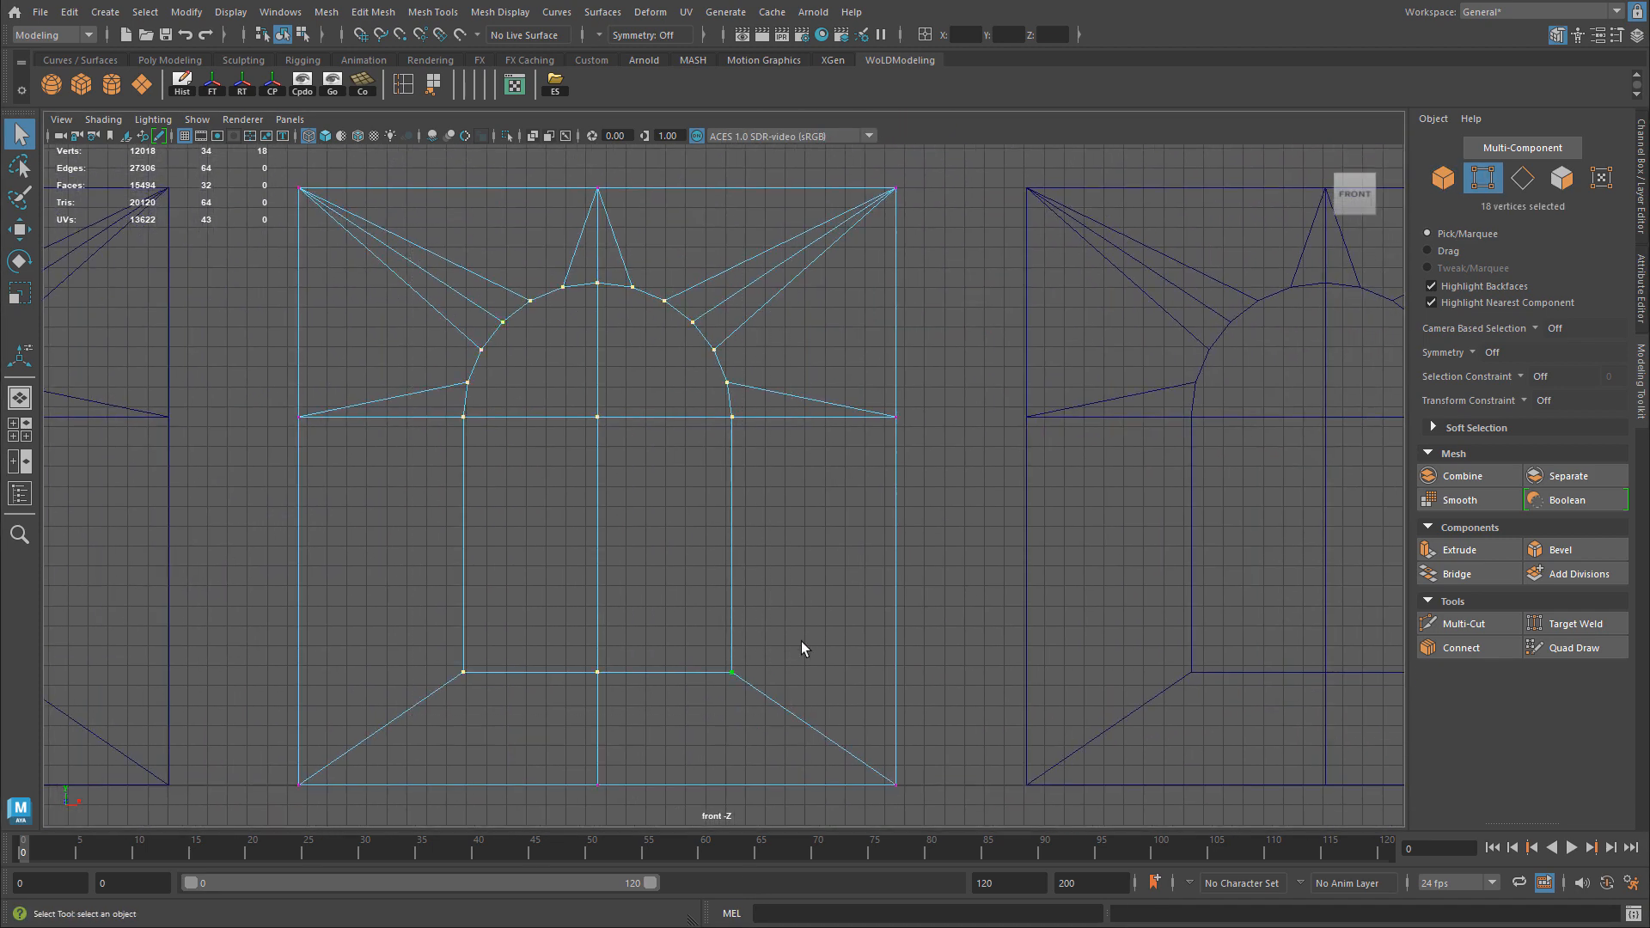
Remove the stray centre vertex on the panel's rear side from the vertex selection.
key("space")
left_click_drag(1195, 363, 1069, 318, "alt")
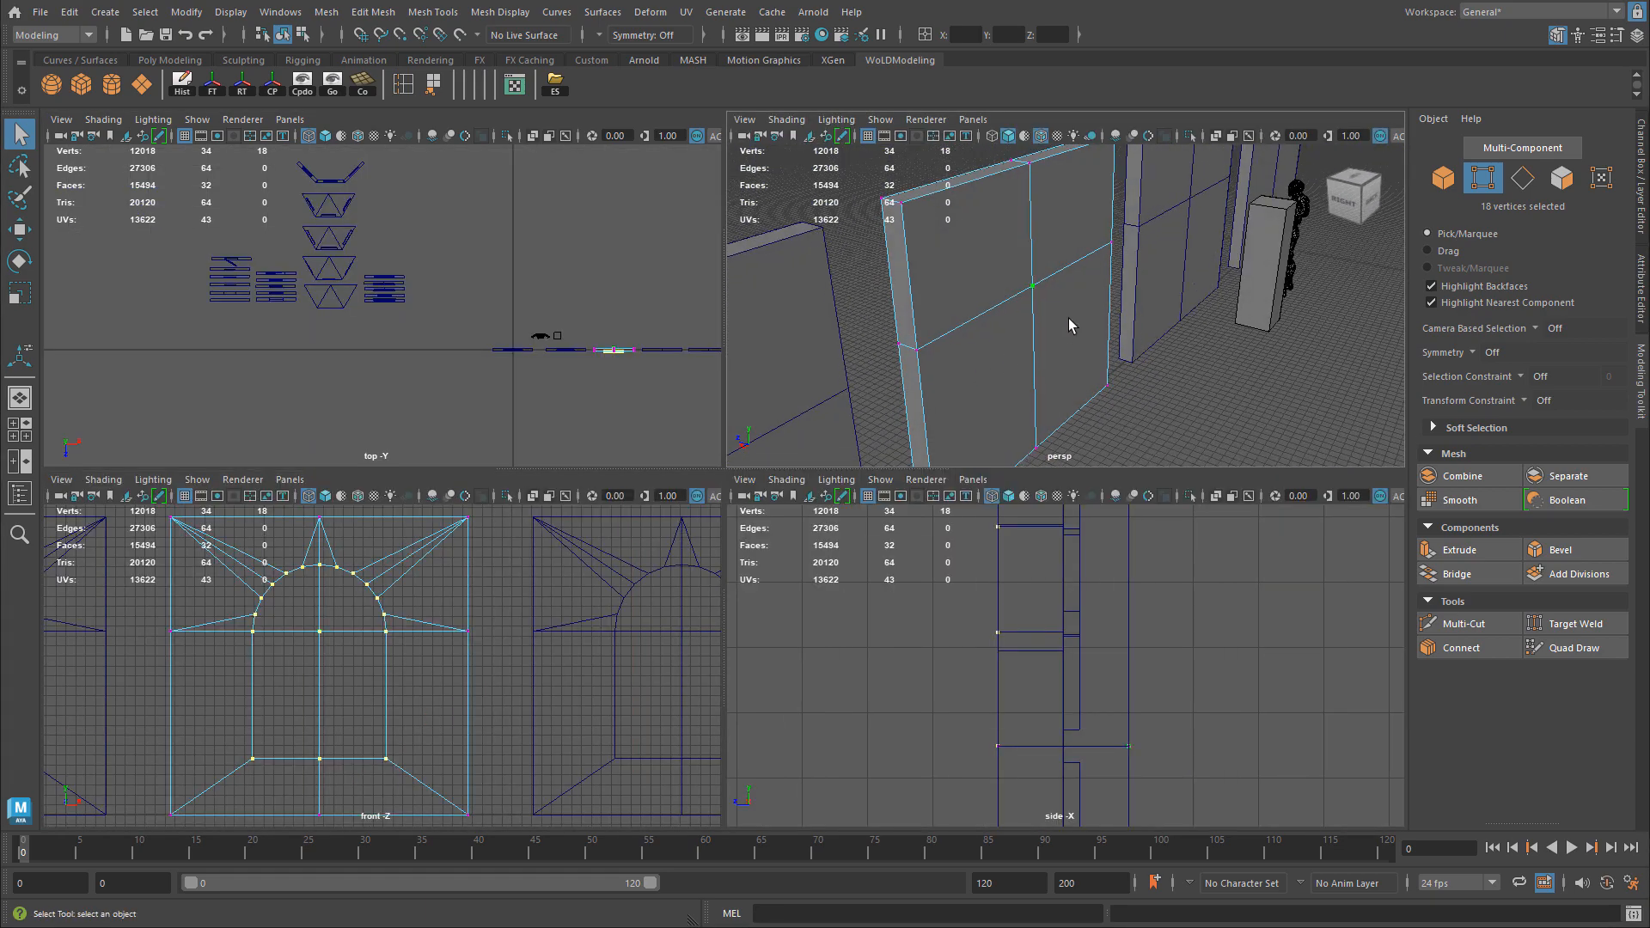
left_click(1033, 288, "ctrl")
left_click_drag(980, 385, 1223, 373, "alt")
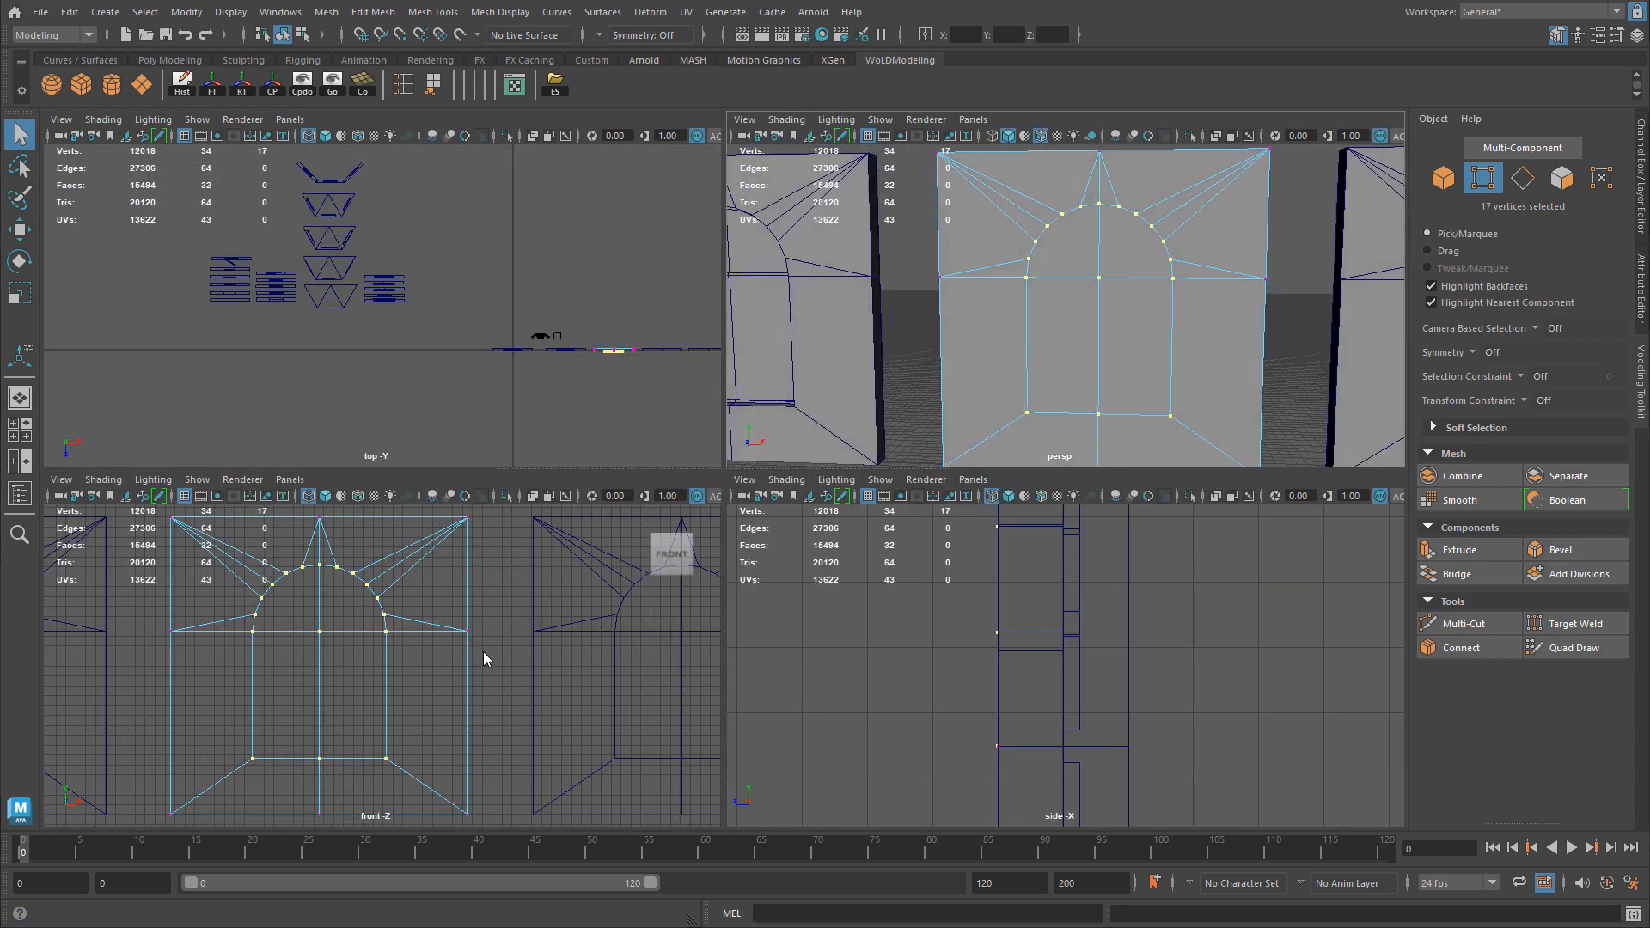
key("space")
middle_click_drag(823, 513, 880, 513, "alt")
Scale the selected window outline vertices down in height and in width to make a smaller arched opening.
key("r")
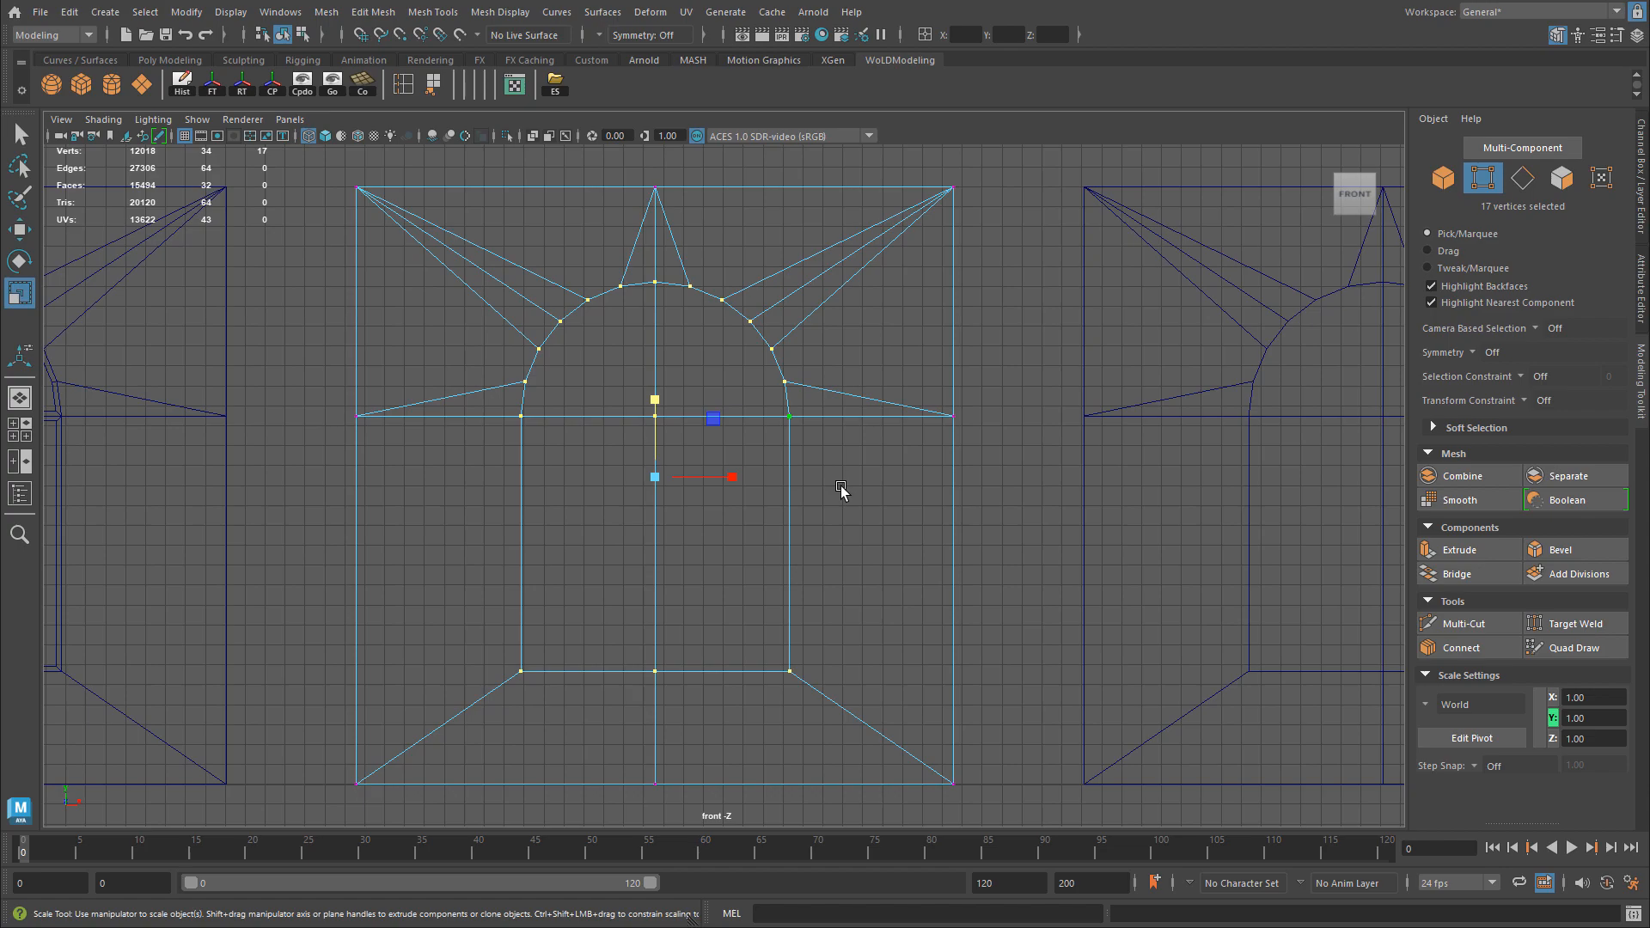
scroll(1104, 348, "down", 1)
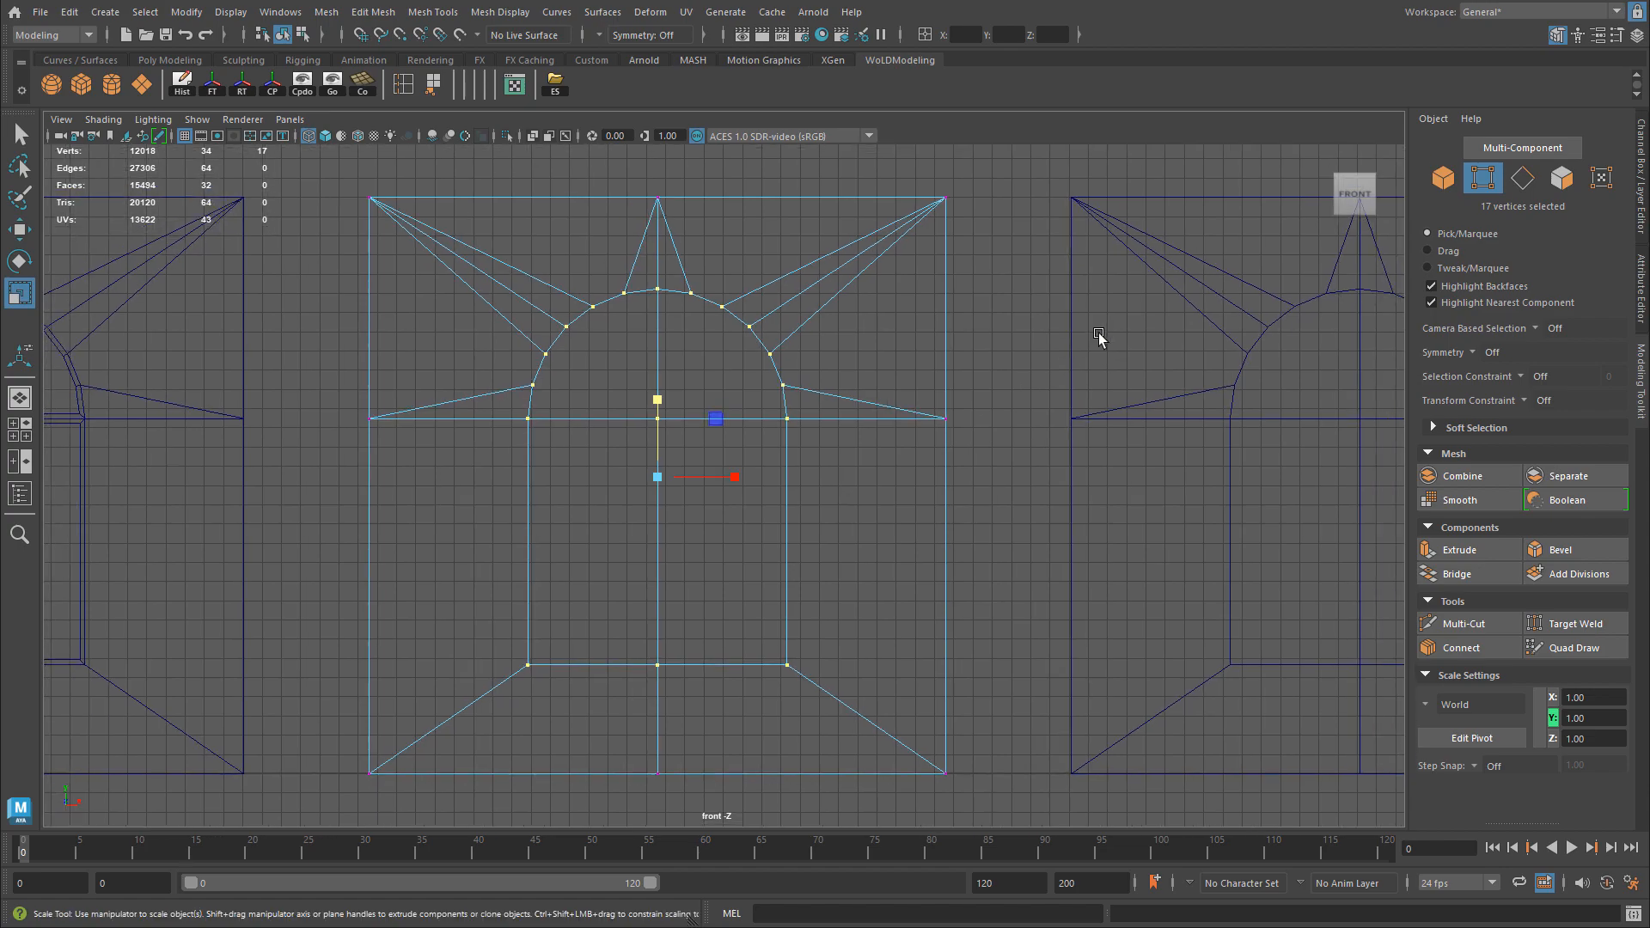
key("space")
key("space")
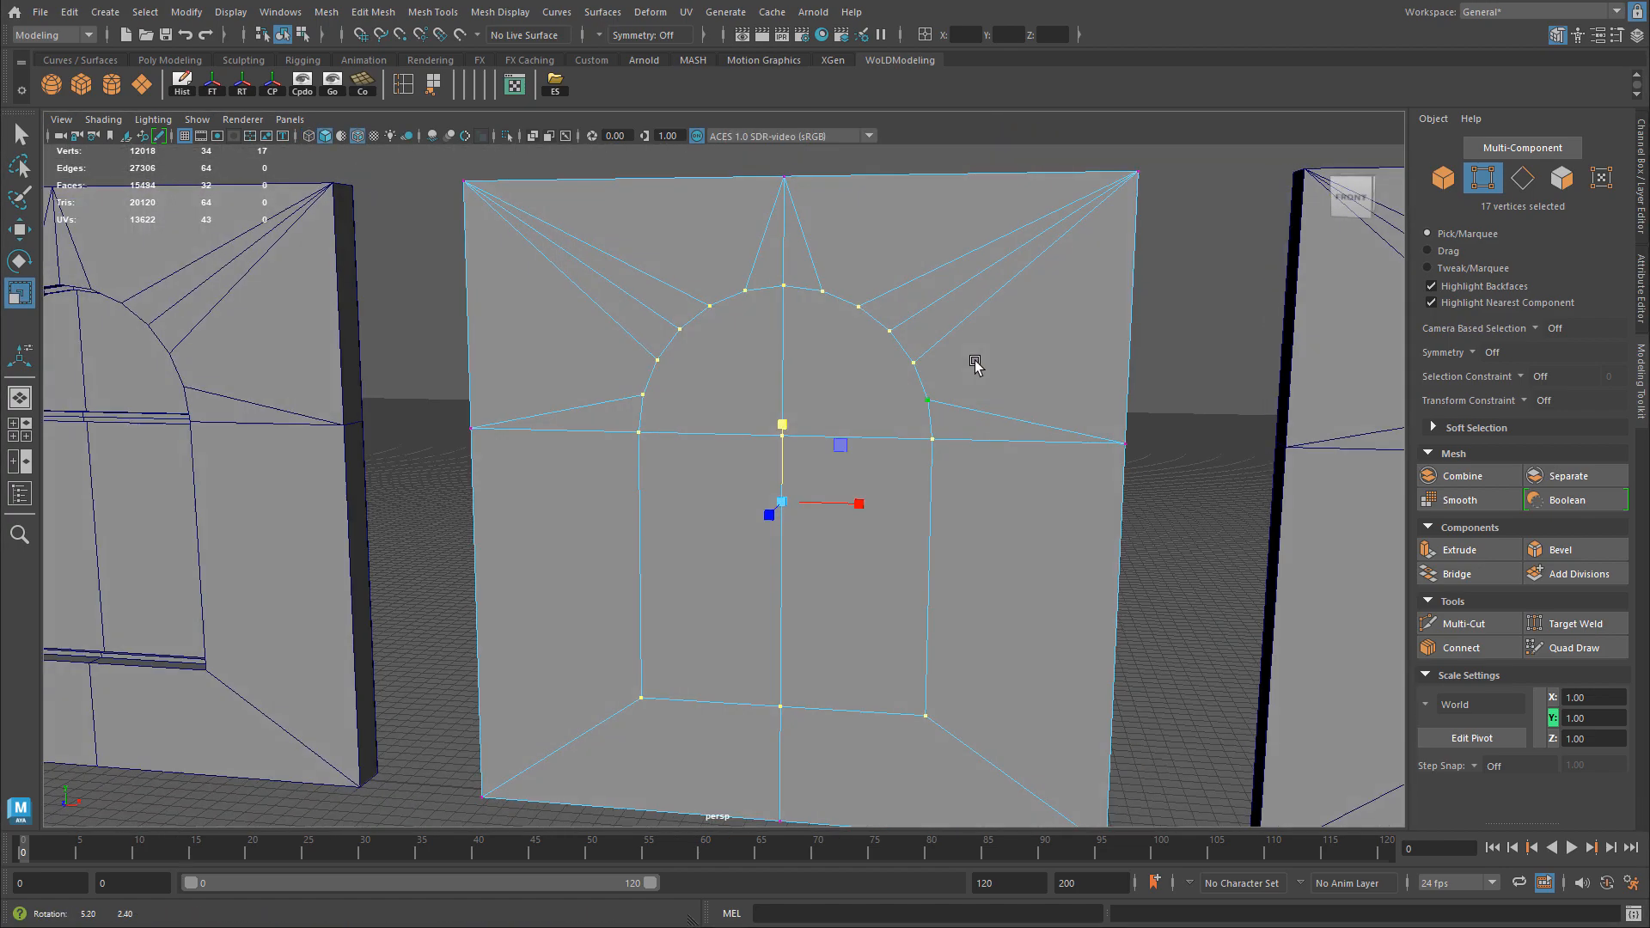
left_click_drag(976, 361, 944, 464, "alt")
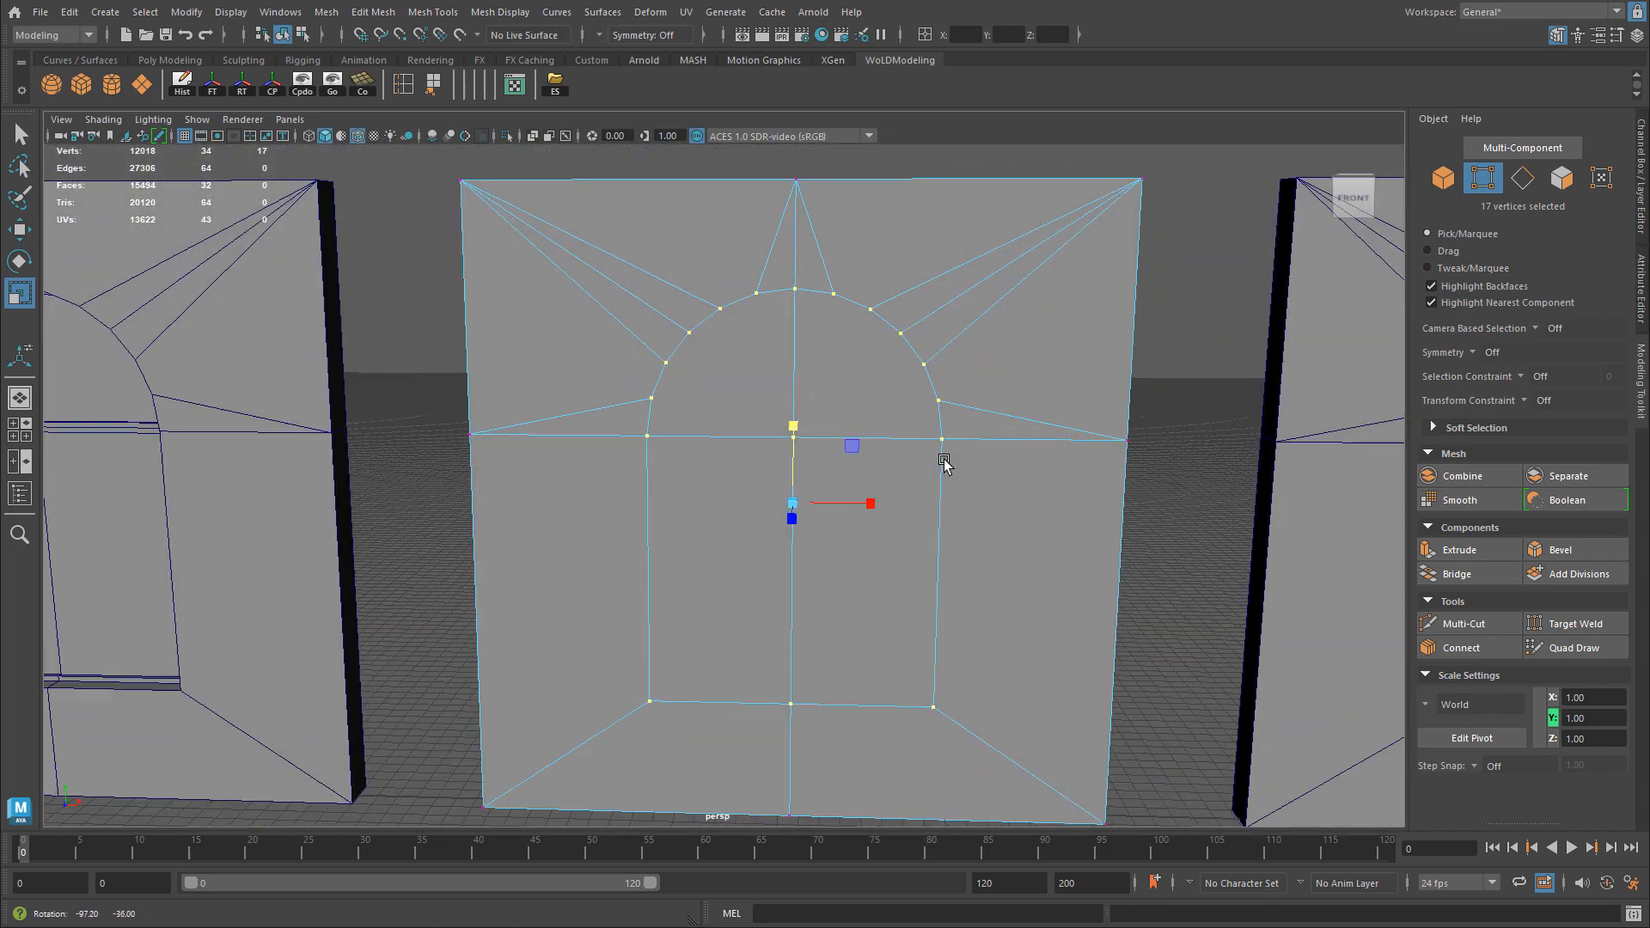
mouse_move(870, 504)
left_mouse_down()
mouse_move(847, 506)
mouse_move(866, 507)
left_mouse_up()
key("ctrl+z")
left_click_drag(793, 425, 792, 433)
left_click_drag(873, 505, 871, 508)
mouse_move(980, 549)
left_mouse_down("alt")
mouse_move(1029, 546)
mouse_move(997, 550)
left_mouse_up("alt")
key("space")
key("space")
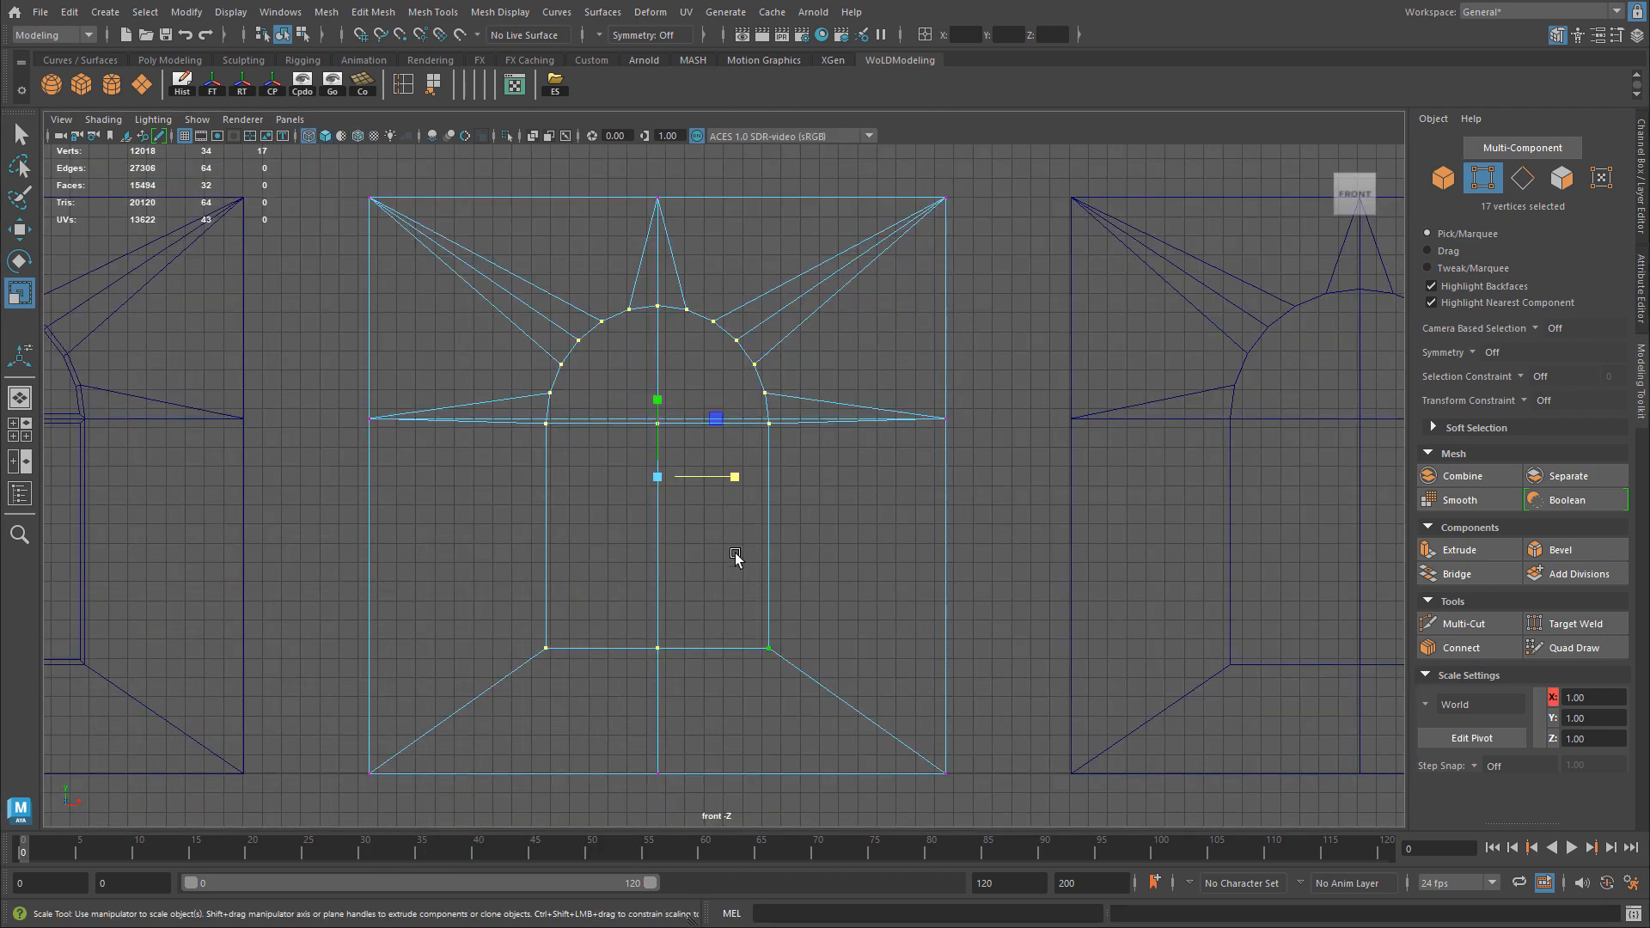
Select only the upper arch vertices and scale them slightly down in height.
left_click_drag(560, 341, 809, 489)
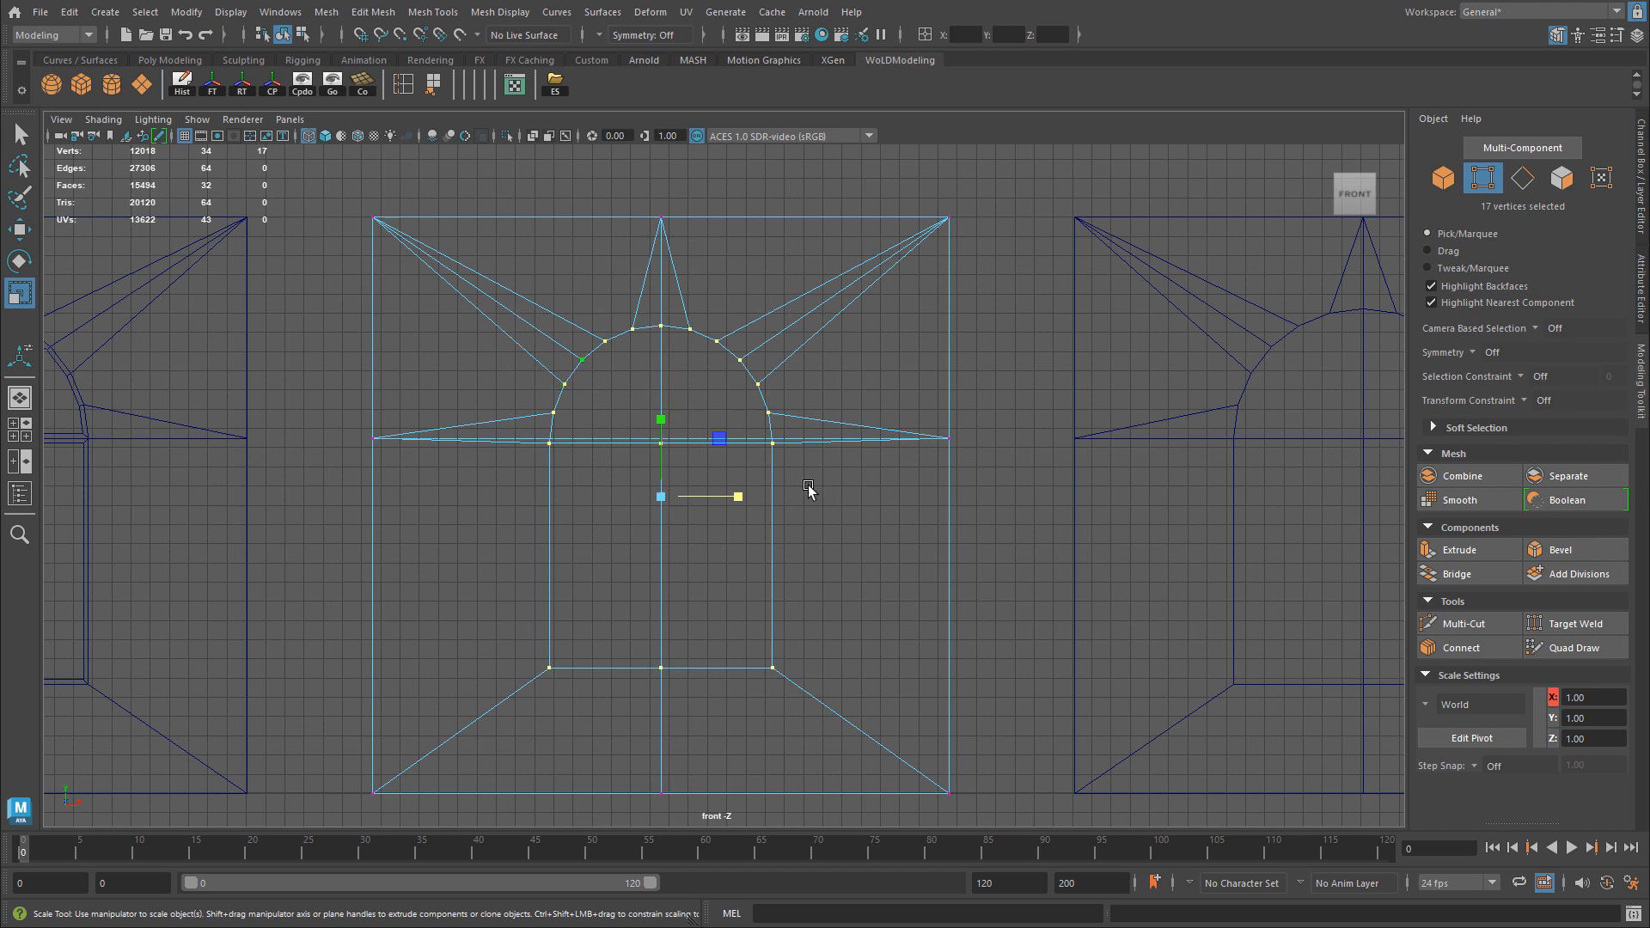
left_click_drag(662, 308, 663, 331)
key("ctrl+z")
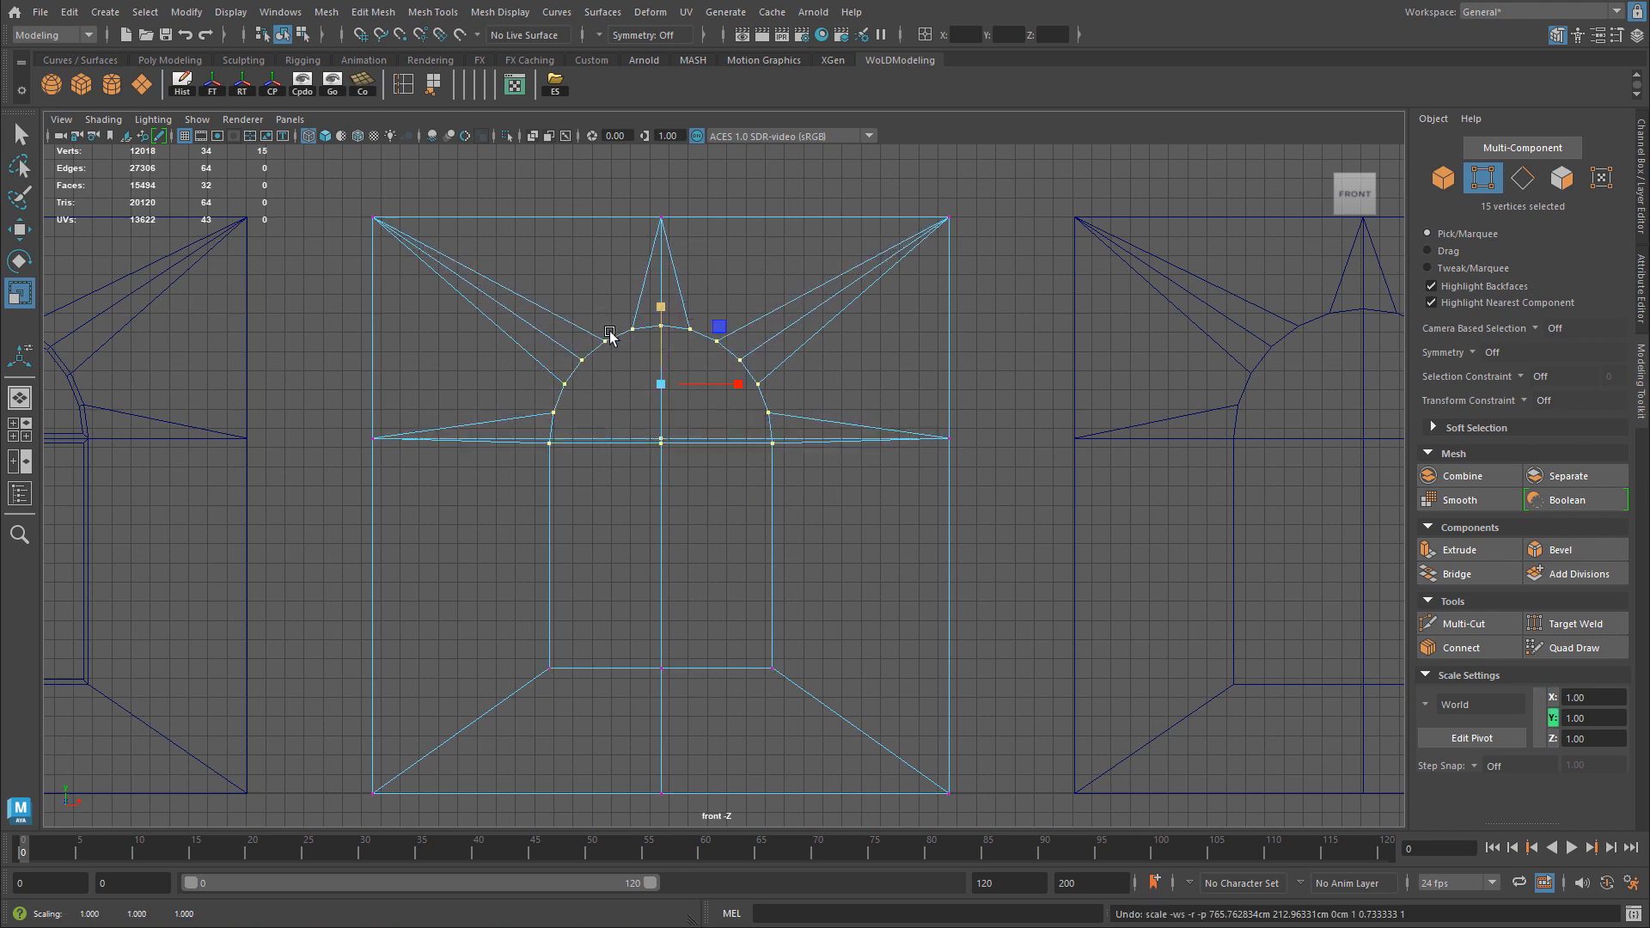
scroll(597, 438, "up", 2)
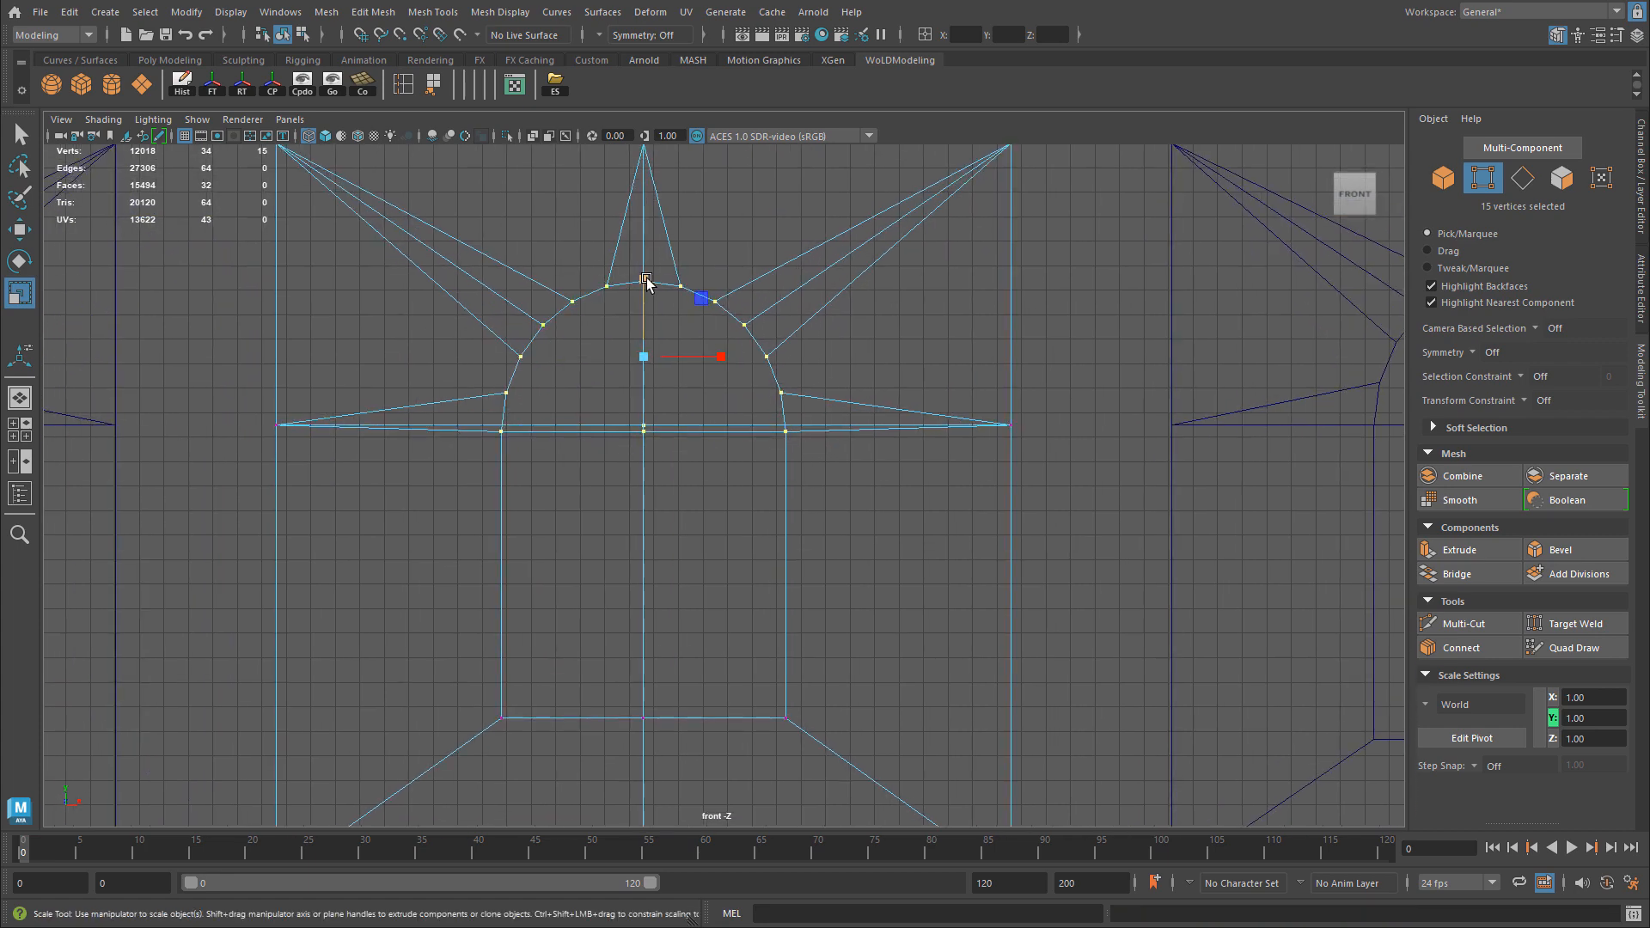
left_click_drag(646, 281, 645, 294)
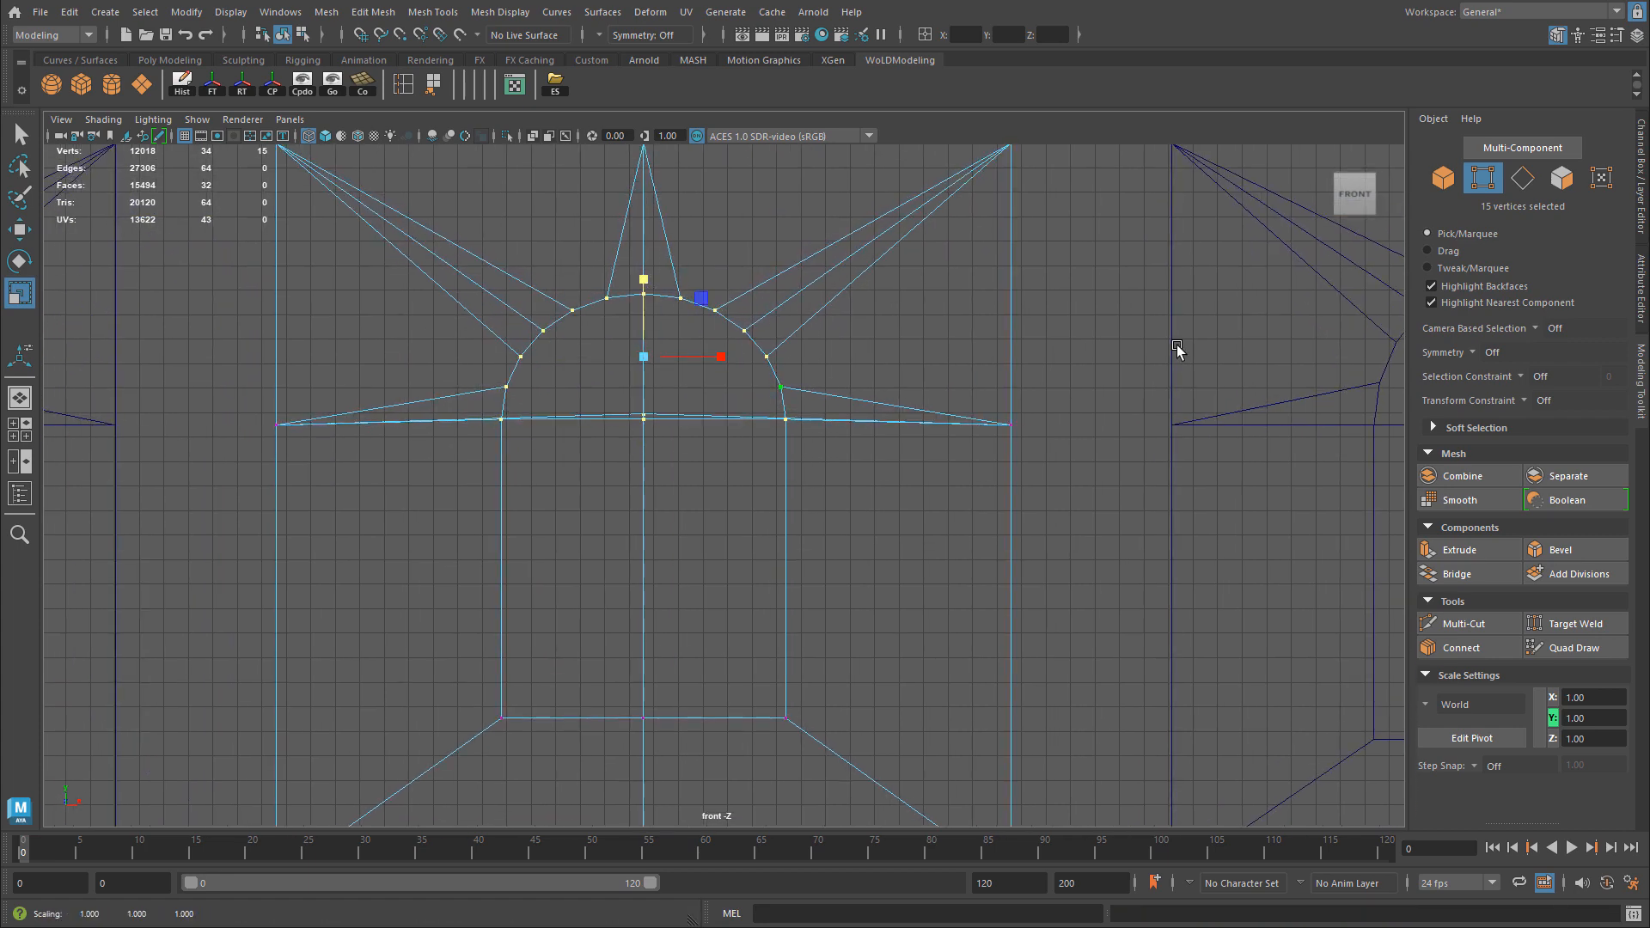
Extrude the four faces of the smaller arched opening together with a thickness of -10.
key("space")
key("space")
right_click_drag(808, 446, 818, 501)
left_click_drag(862, 519, 784, 498, "alt")
left_click(790, 507, "shift")
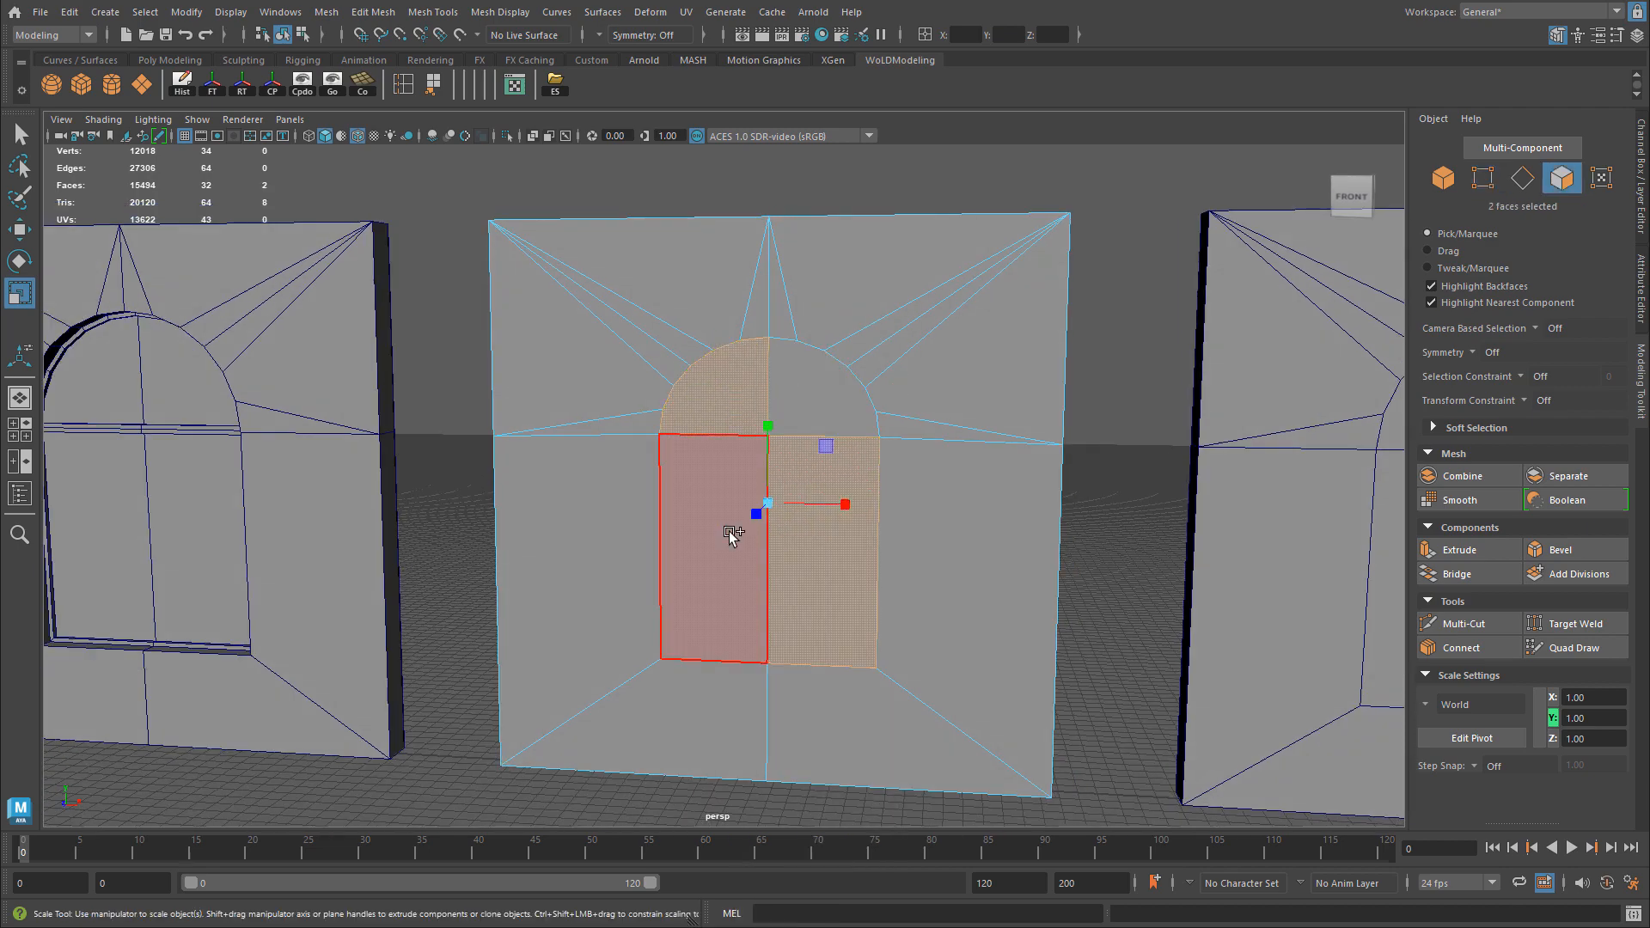
left_click(732, 534, "shift")
left_click(869, 404, "shift")
left_click_drag(868, 449, 833, 472, "alt")
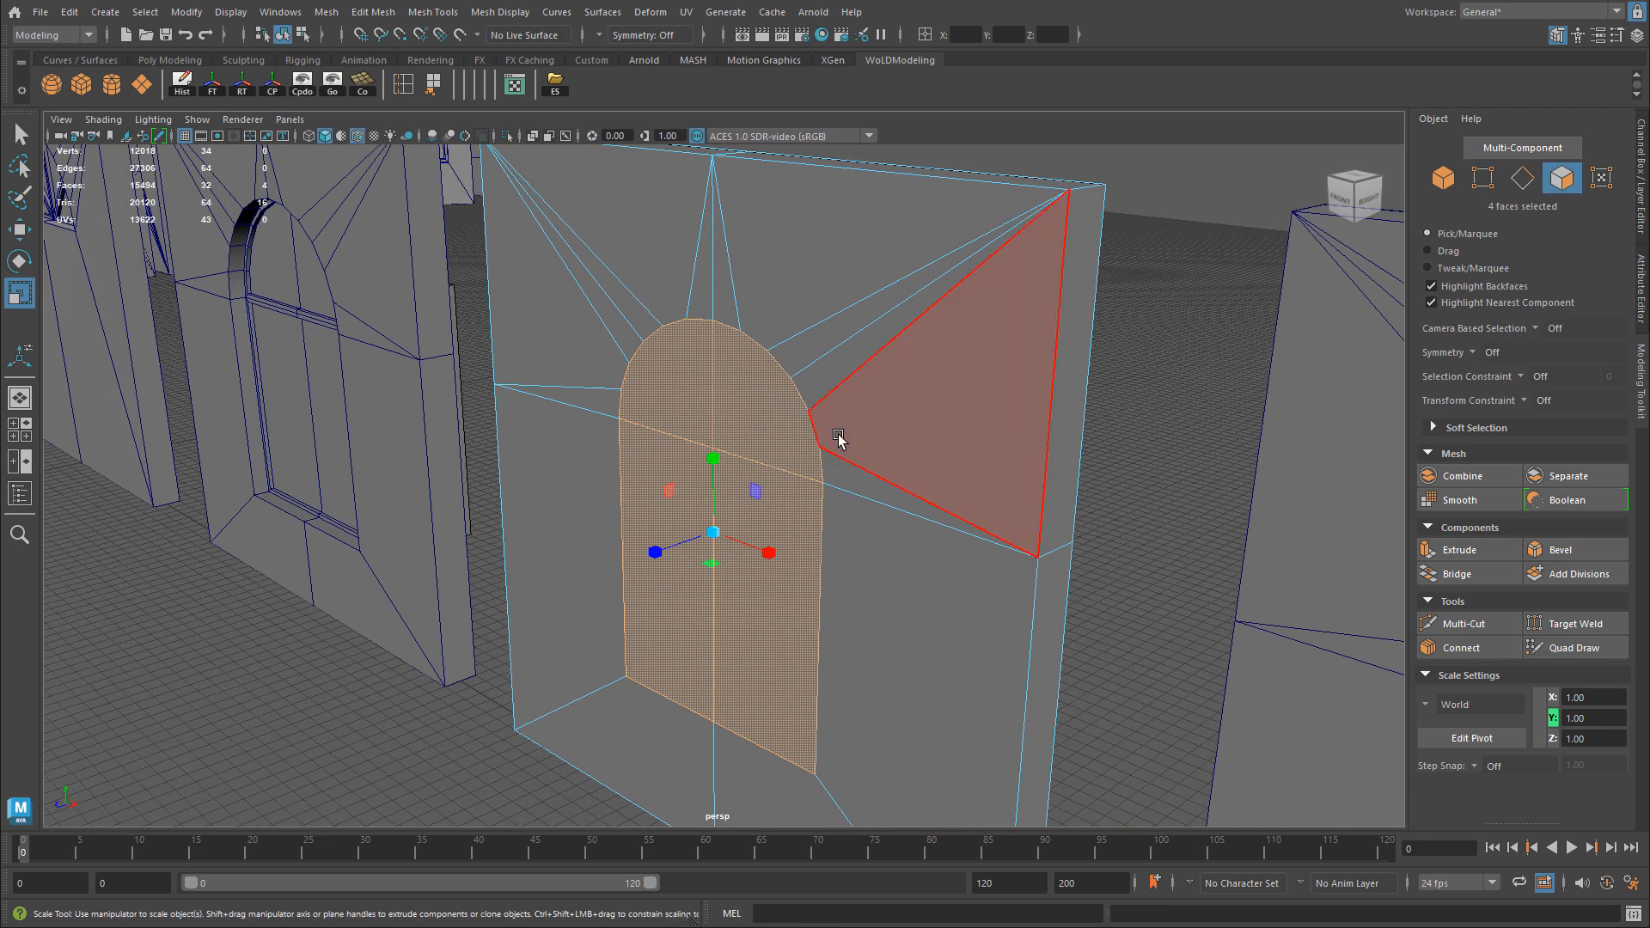
key("ctrl+e")
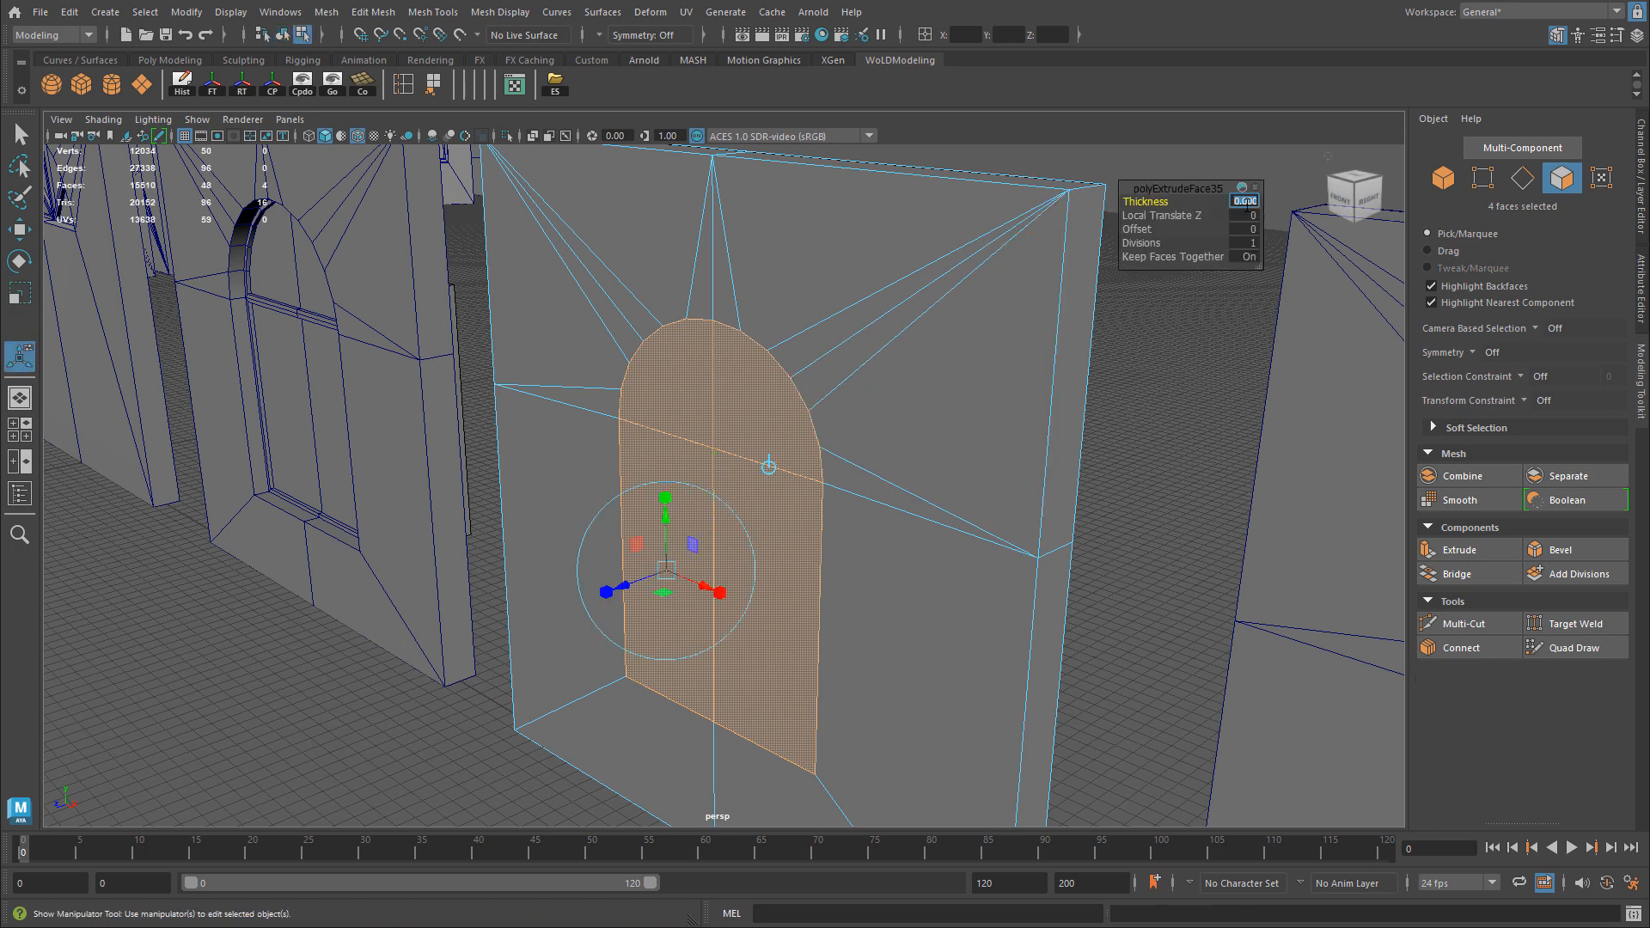
type("-10")
key("Return")
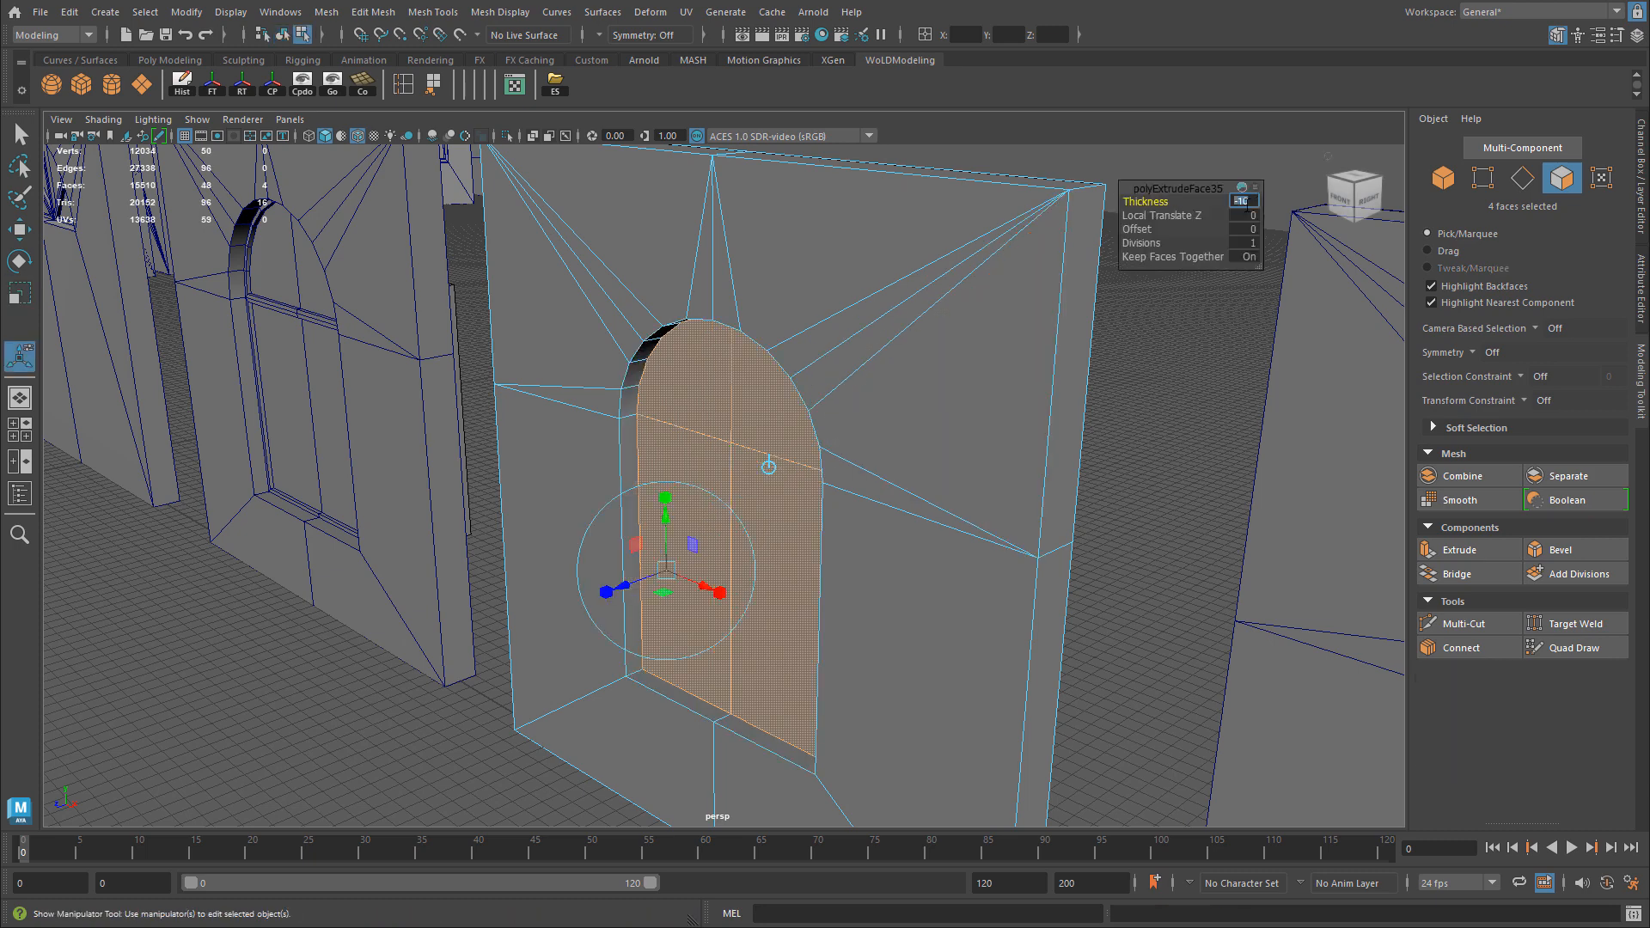
Leave the extrusion, reselect the recessed panel and select its two lower window faces.
left_click_drag(687, 354, 1002, 446, "alt")
right_click_drag(1002, 446, 894, 417, "alt")
right_click_drag(895, 418, 975, 396)
left_click(1323, 474)
middle_click_drag(835, 469, 700, 398, "alt")
left_click(851, 434)
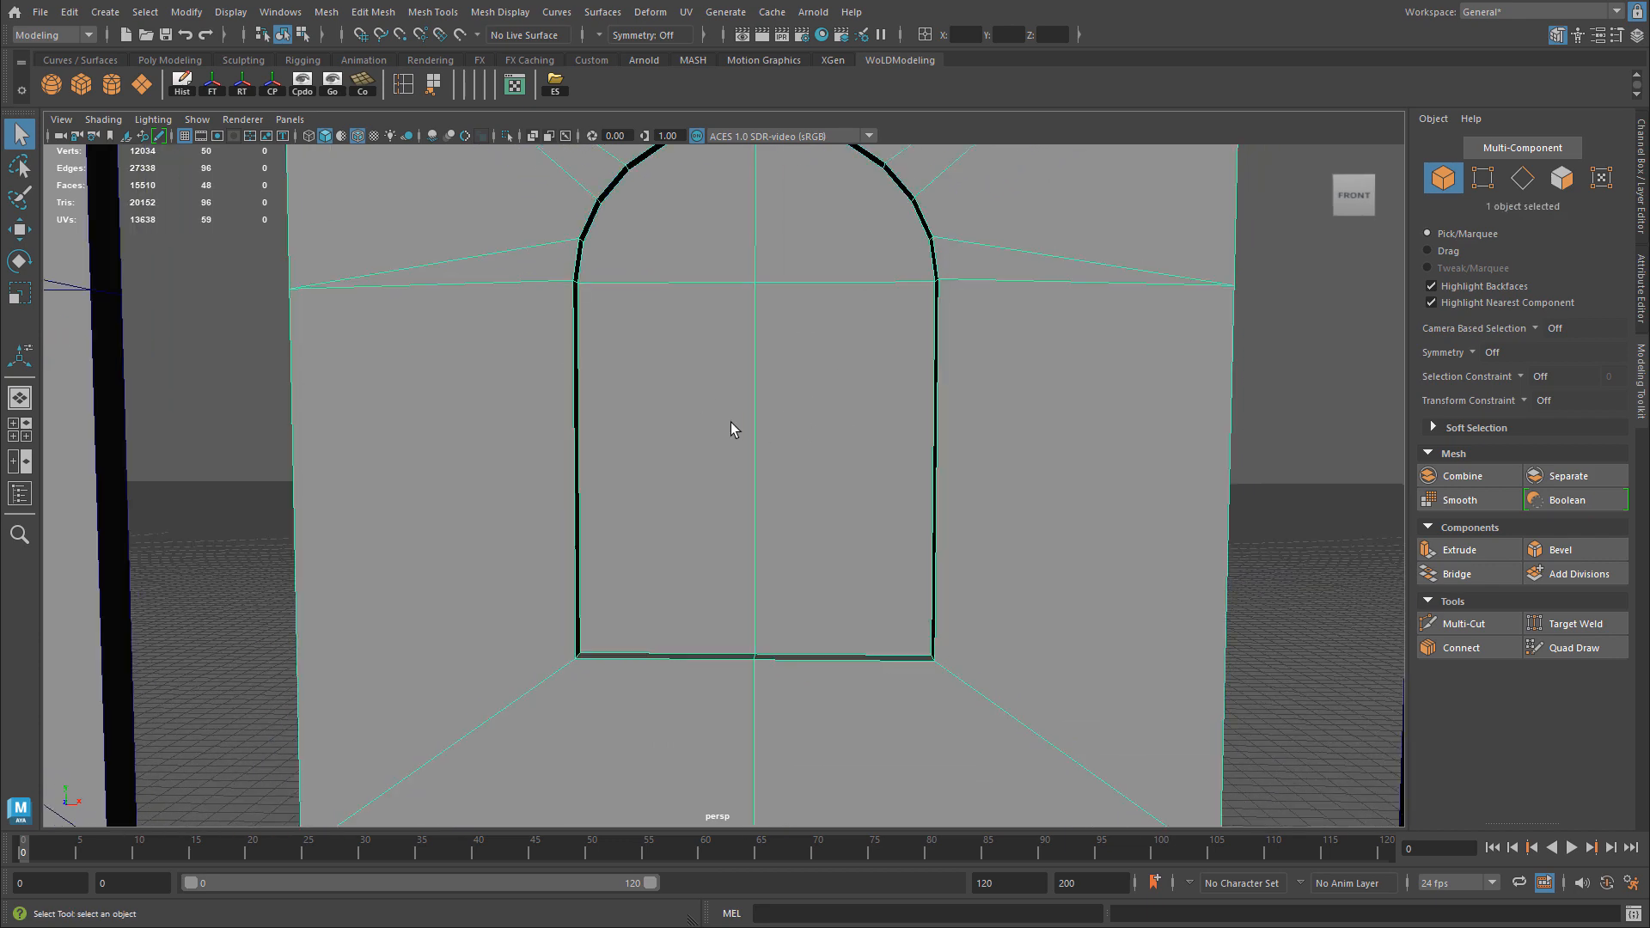
right_click_drag(733, 427, 823, 358, "alt")
right_click_drag(688, 365, 685, 434)
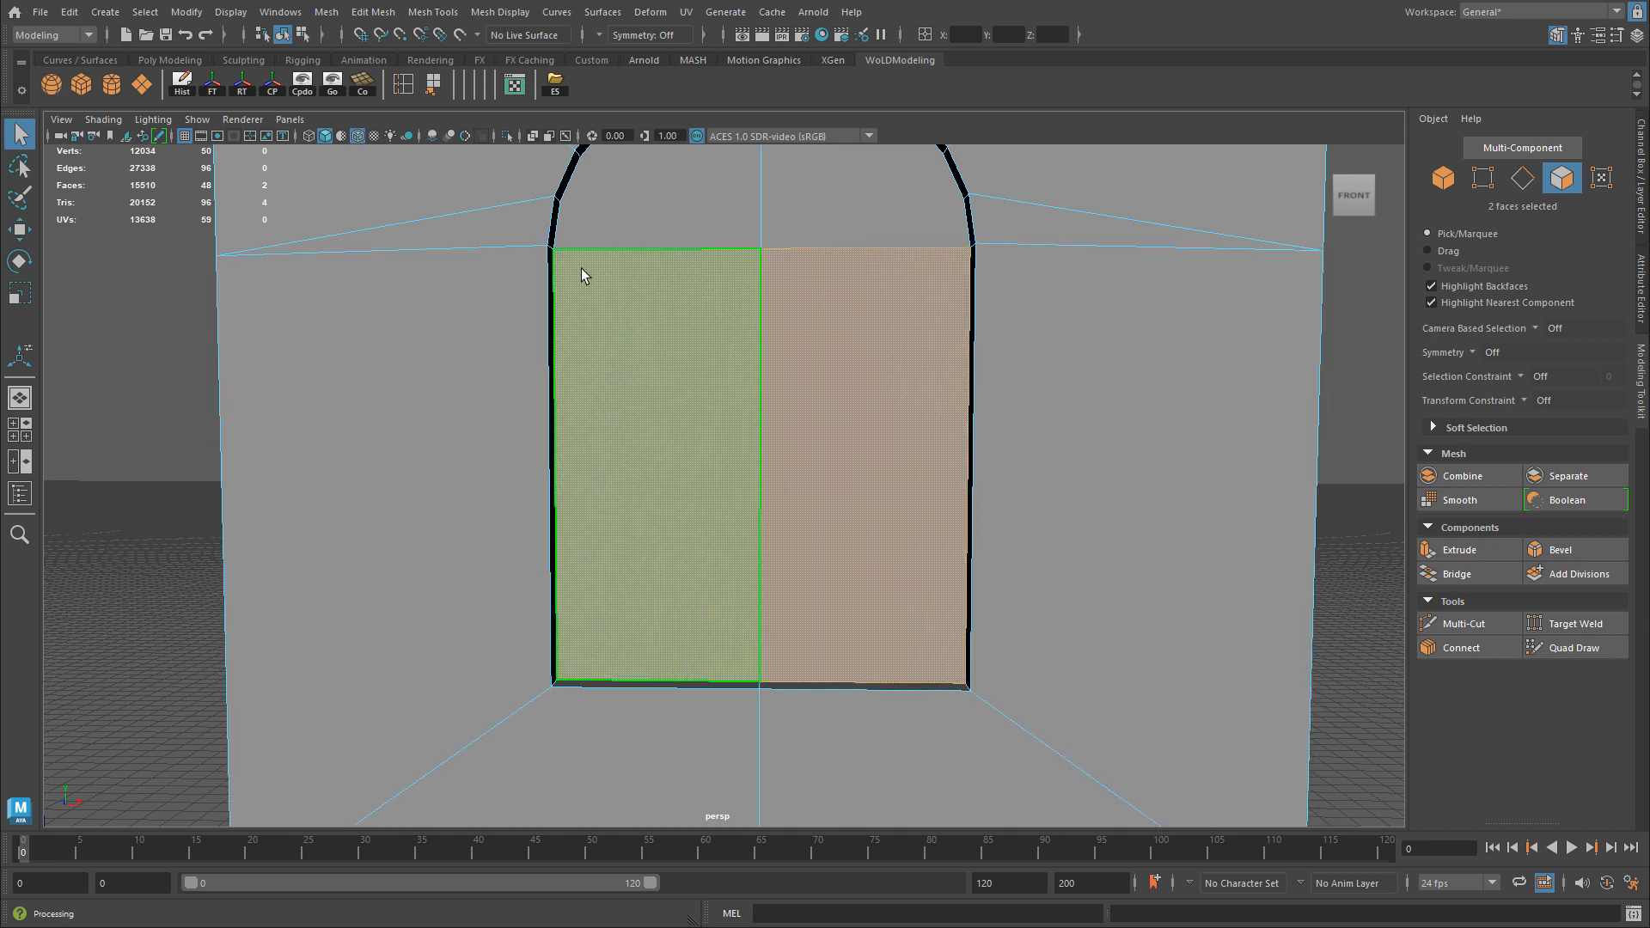
Switch to the Palladian window reference photo, examine its pane layout up close, and return to Maya.
key("alt+Tab")
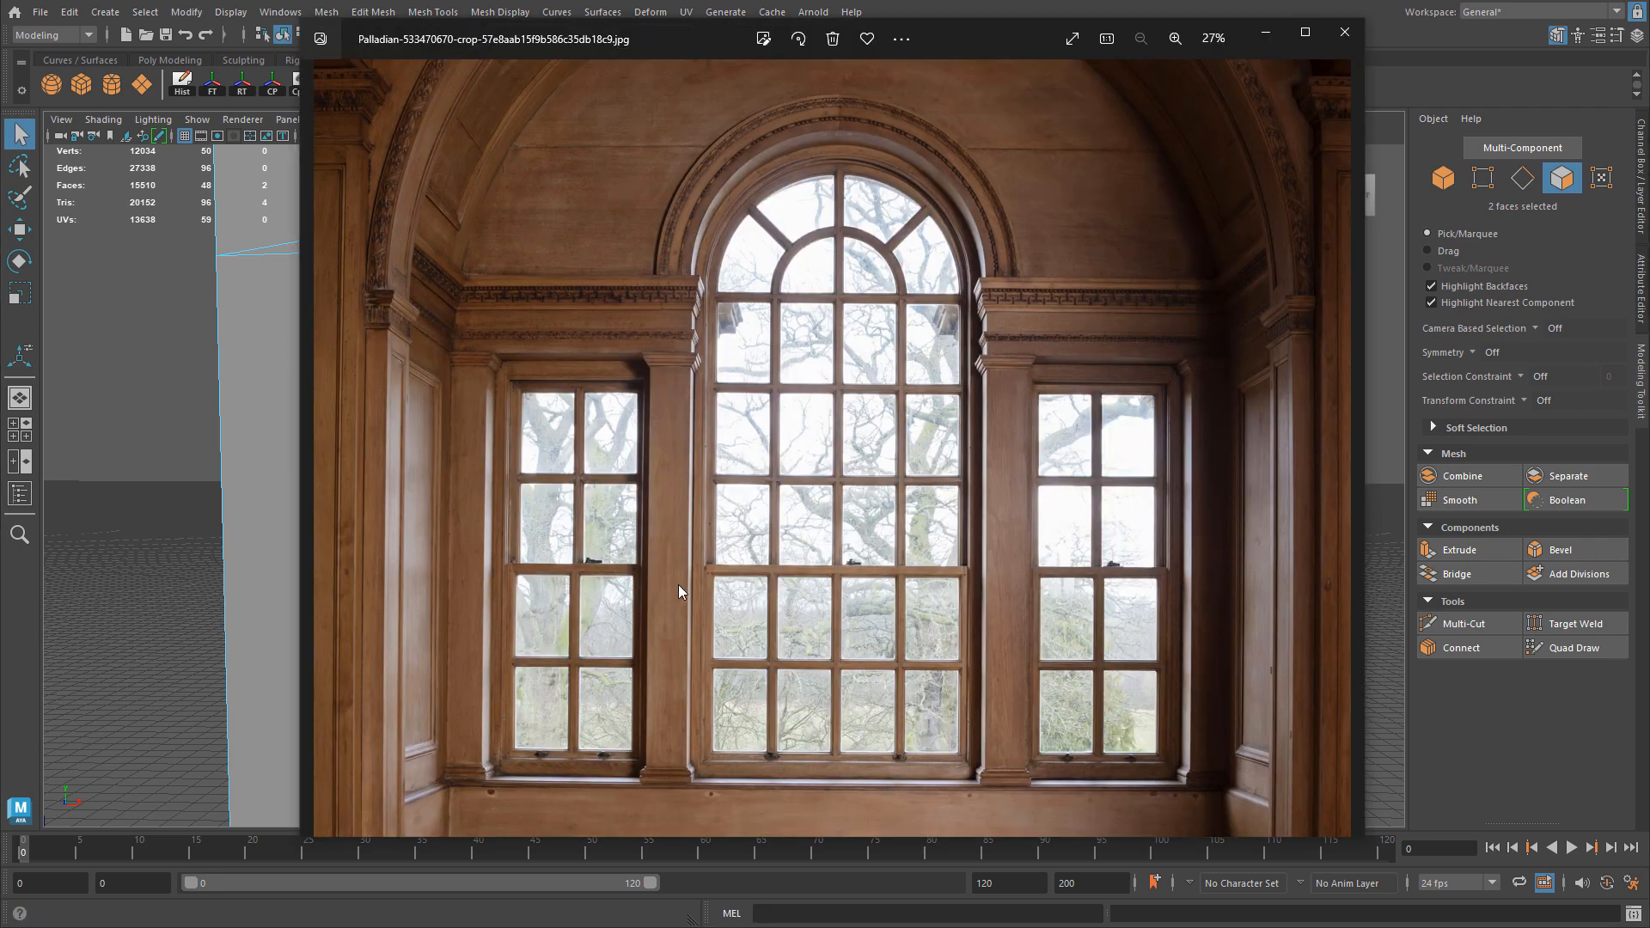
scroll(704, 567, "up", 3)
key("alt+Tab")
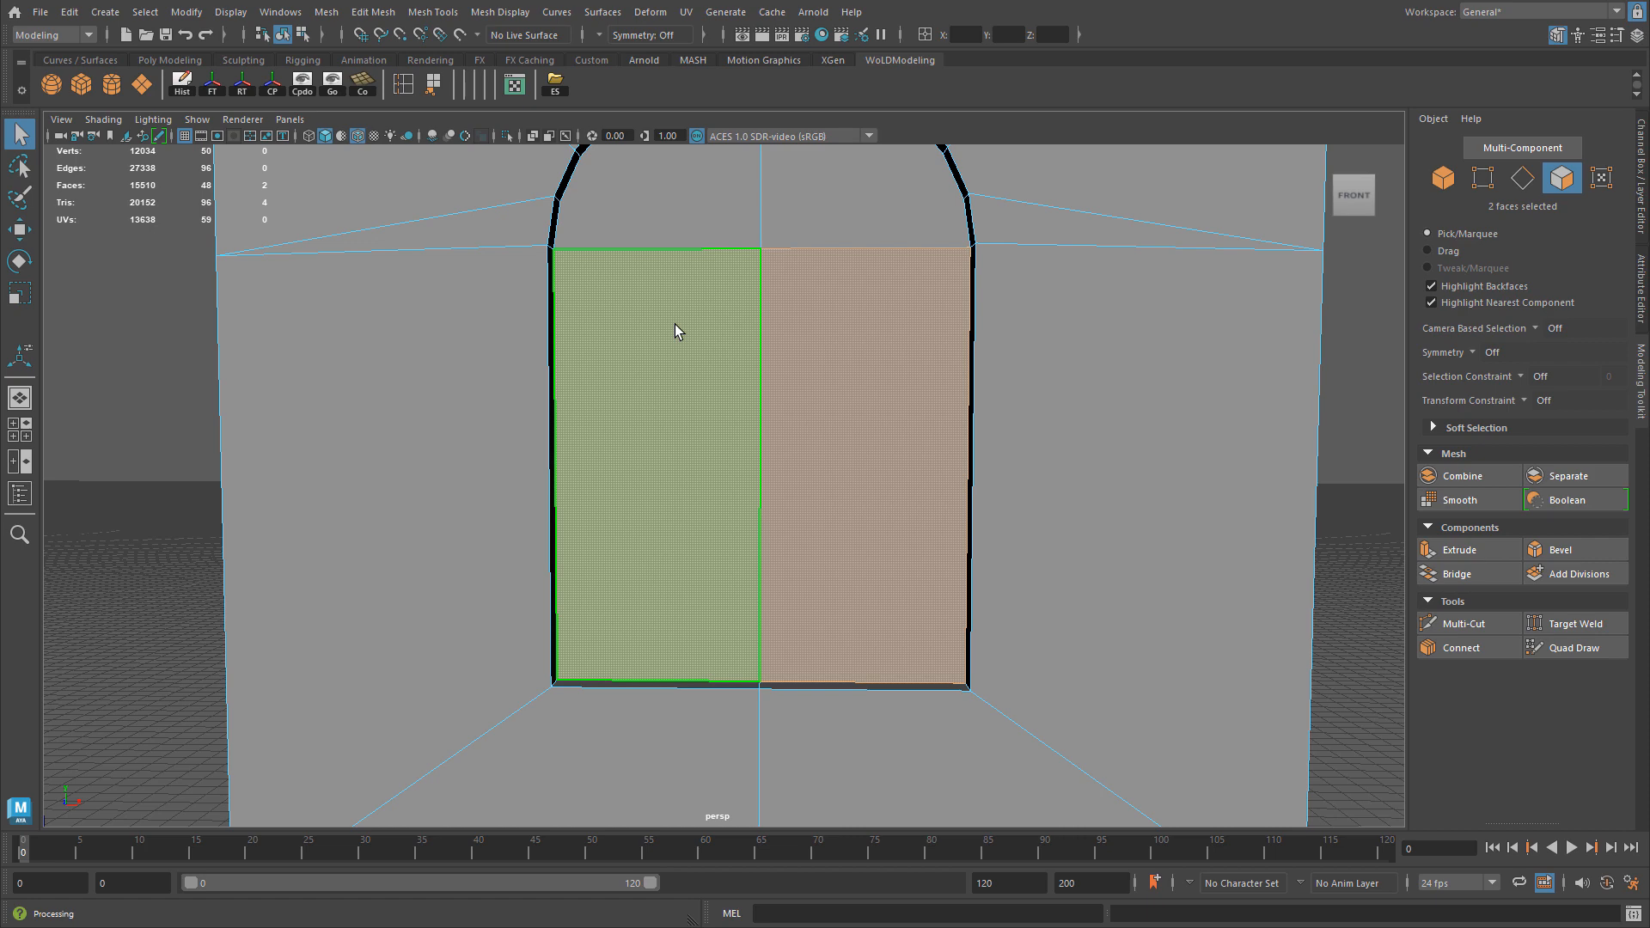
Select all four faces of the recessed arched window and frame them in the view.
left_click(656, 368)
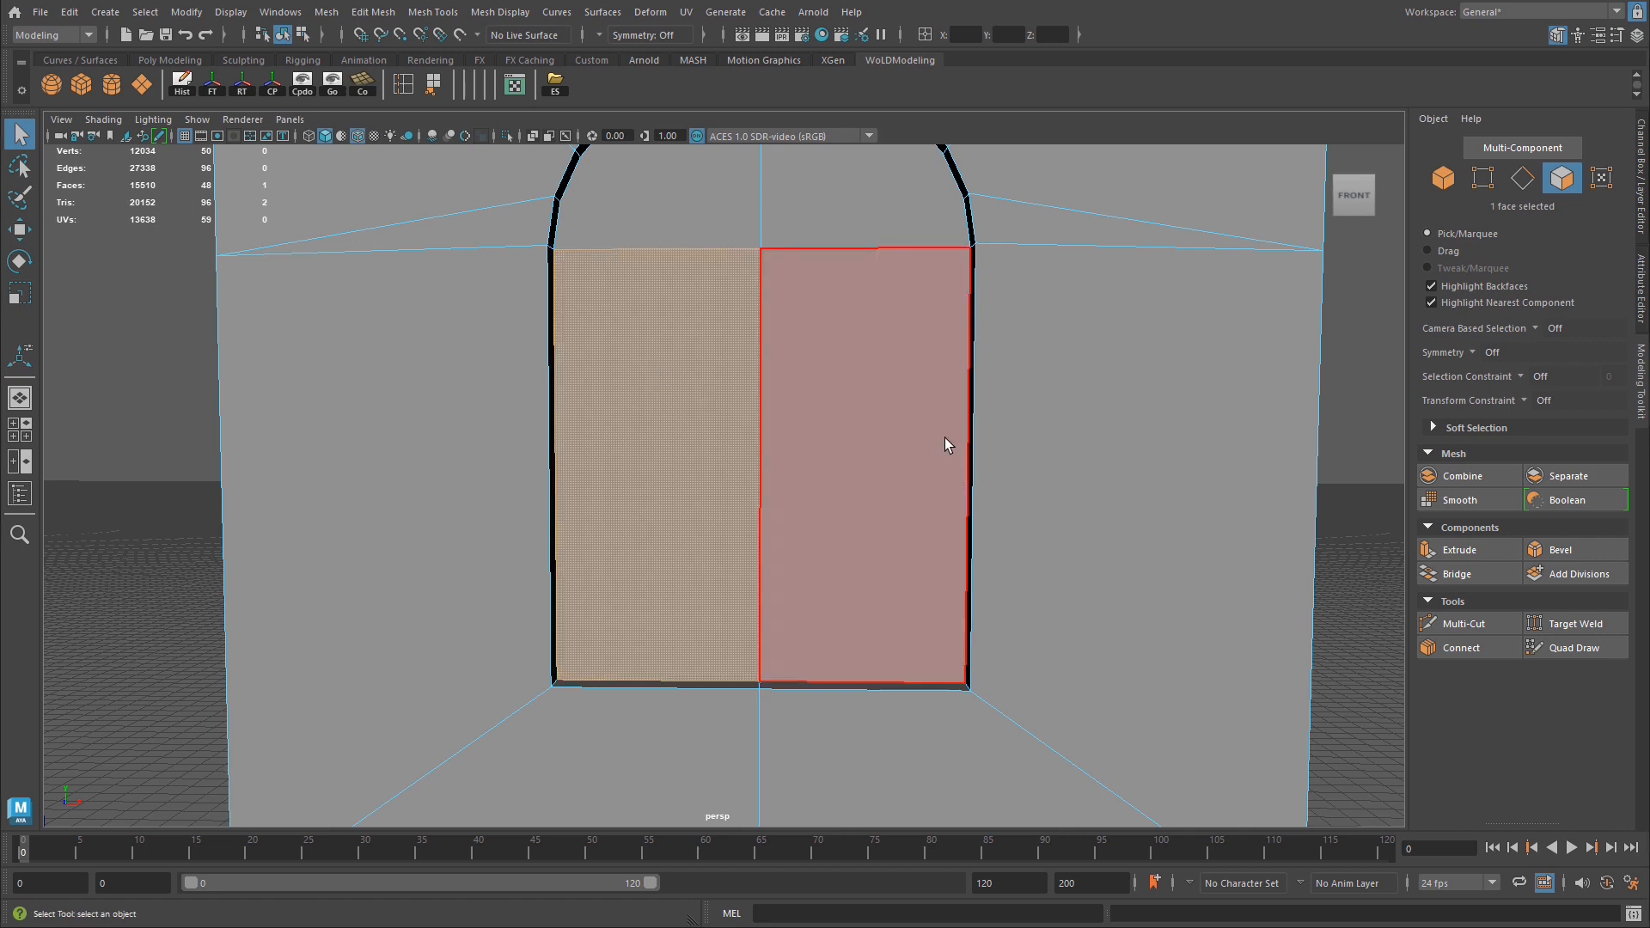
scroll(744, 439, "down", 2)
left_click_drag(1113, 452, 1050, 461, "alt")
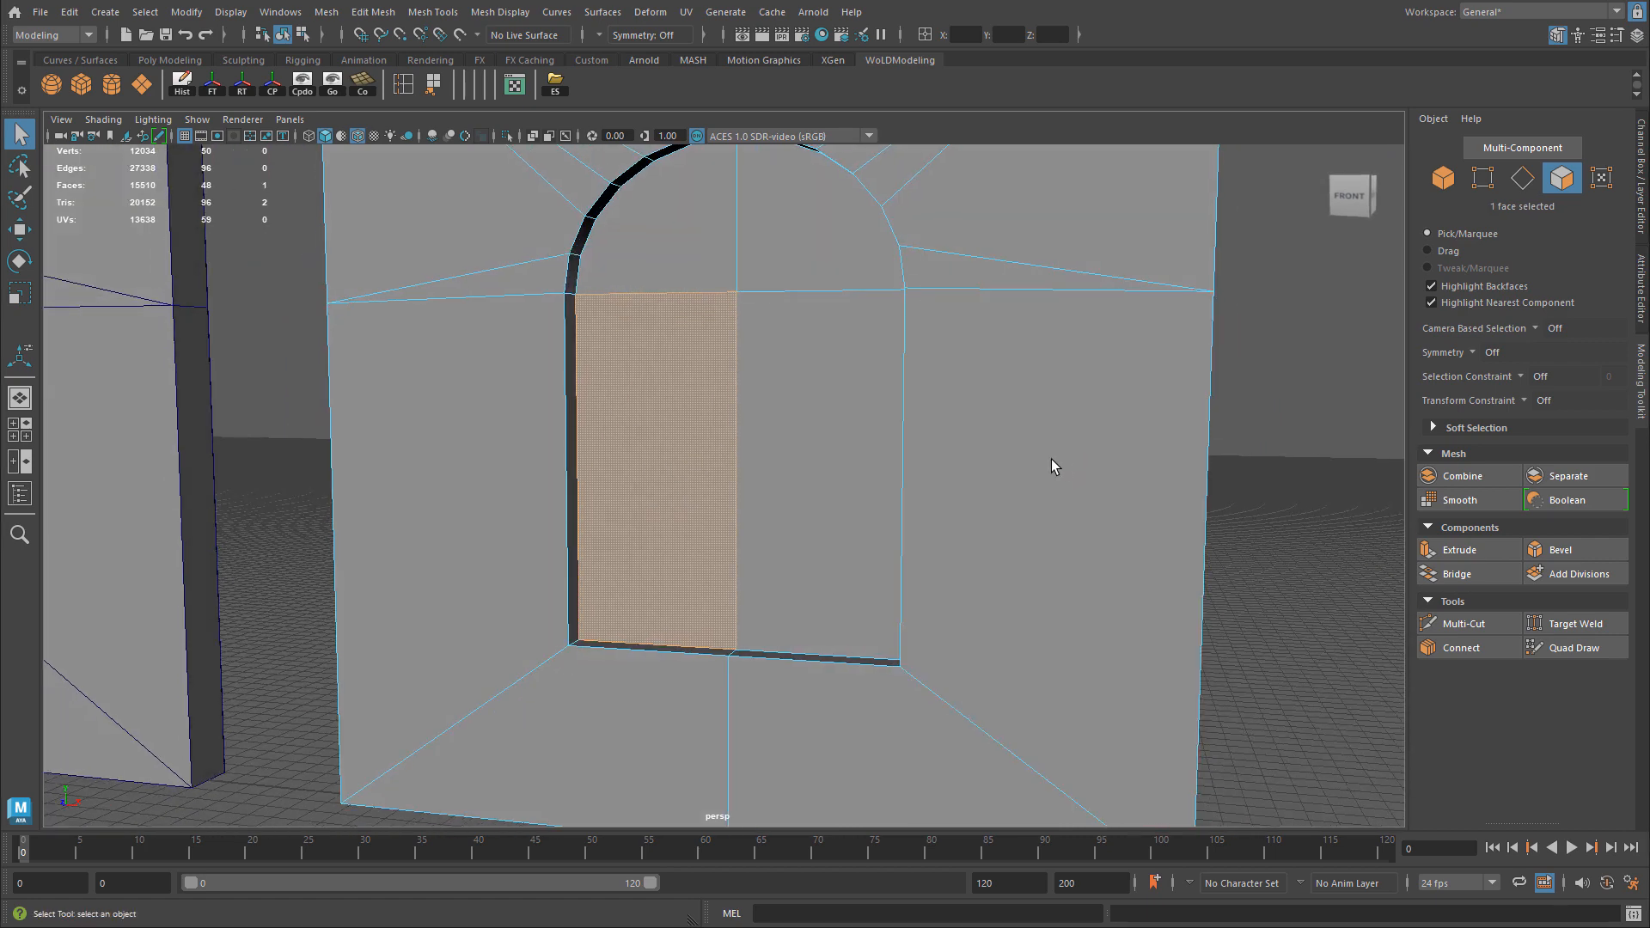
left_click_drag(1203, 481, 1245, 474, "alt")
left_click_drag(1016, 457, 1006, 457, "alt")
left_click(687, 233, "shift")
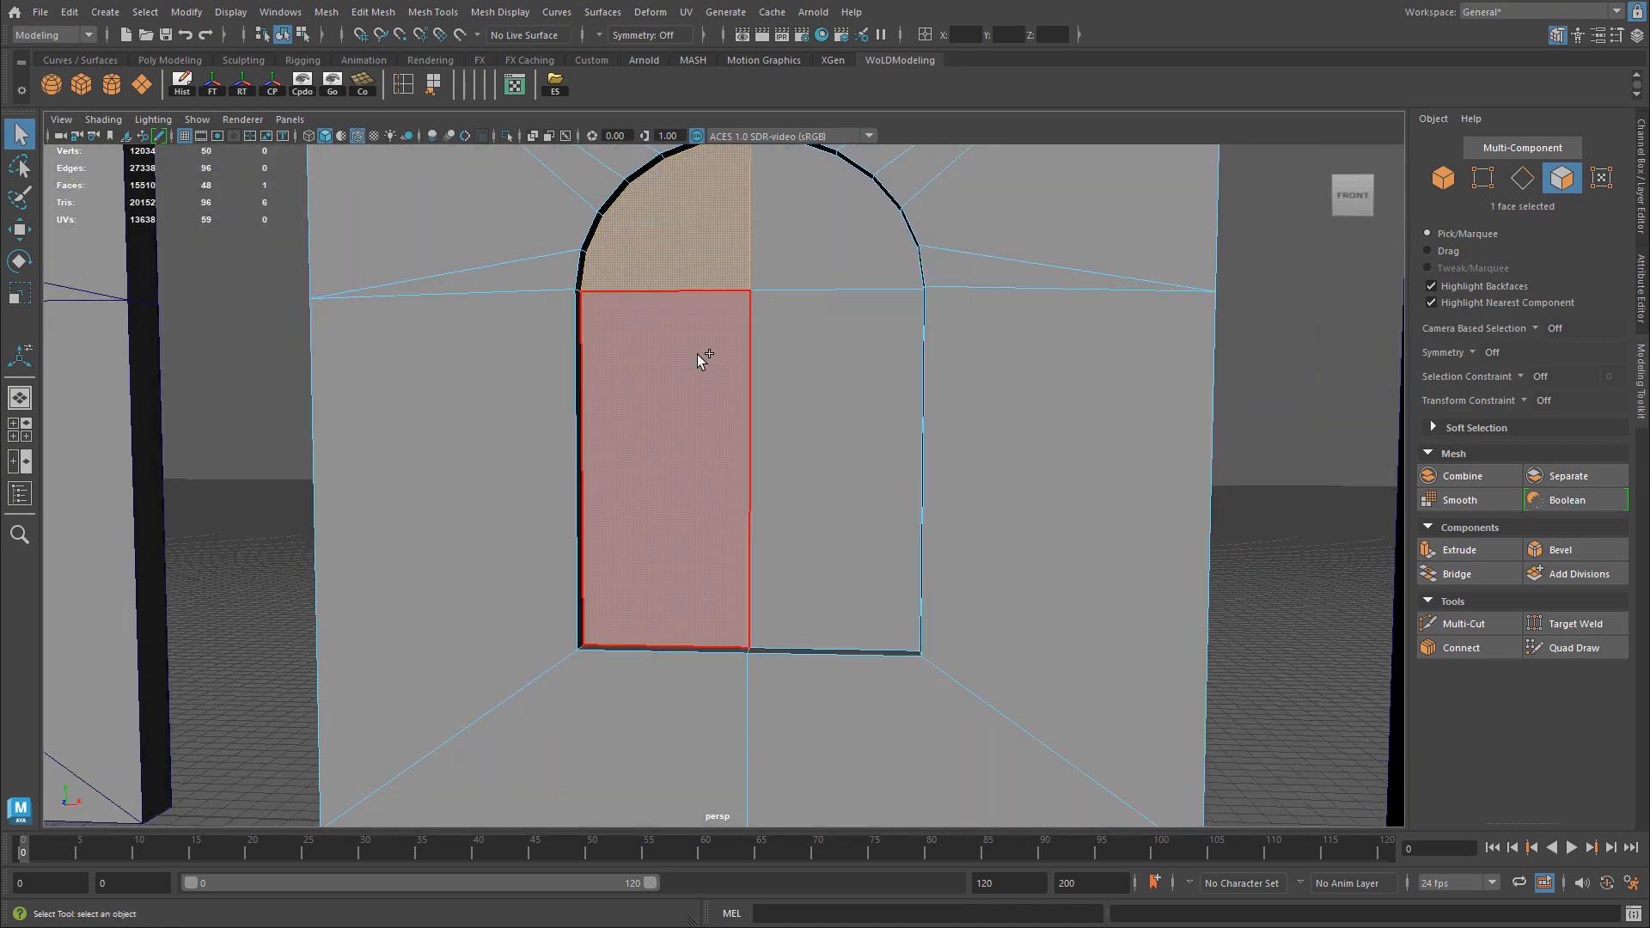
left_click(837, 397, "shift")
left_click(833, 275, "shift")
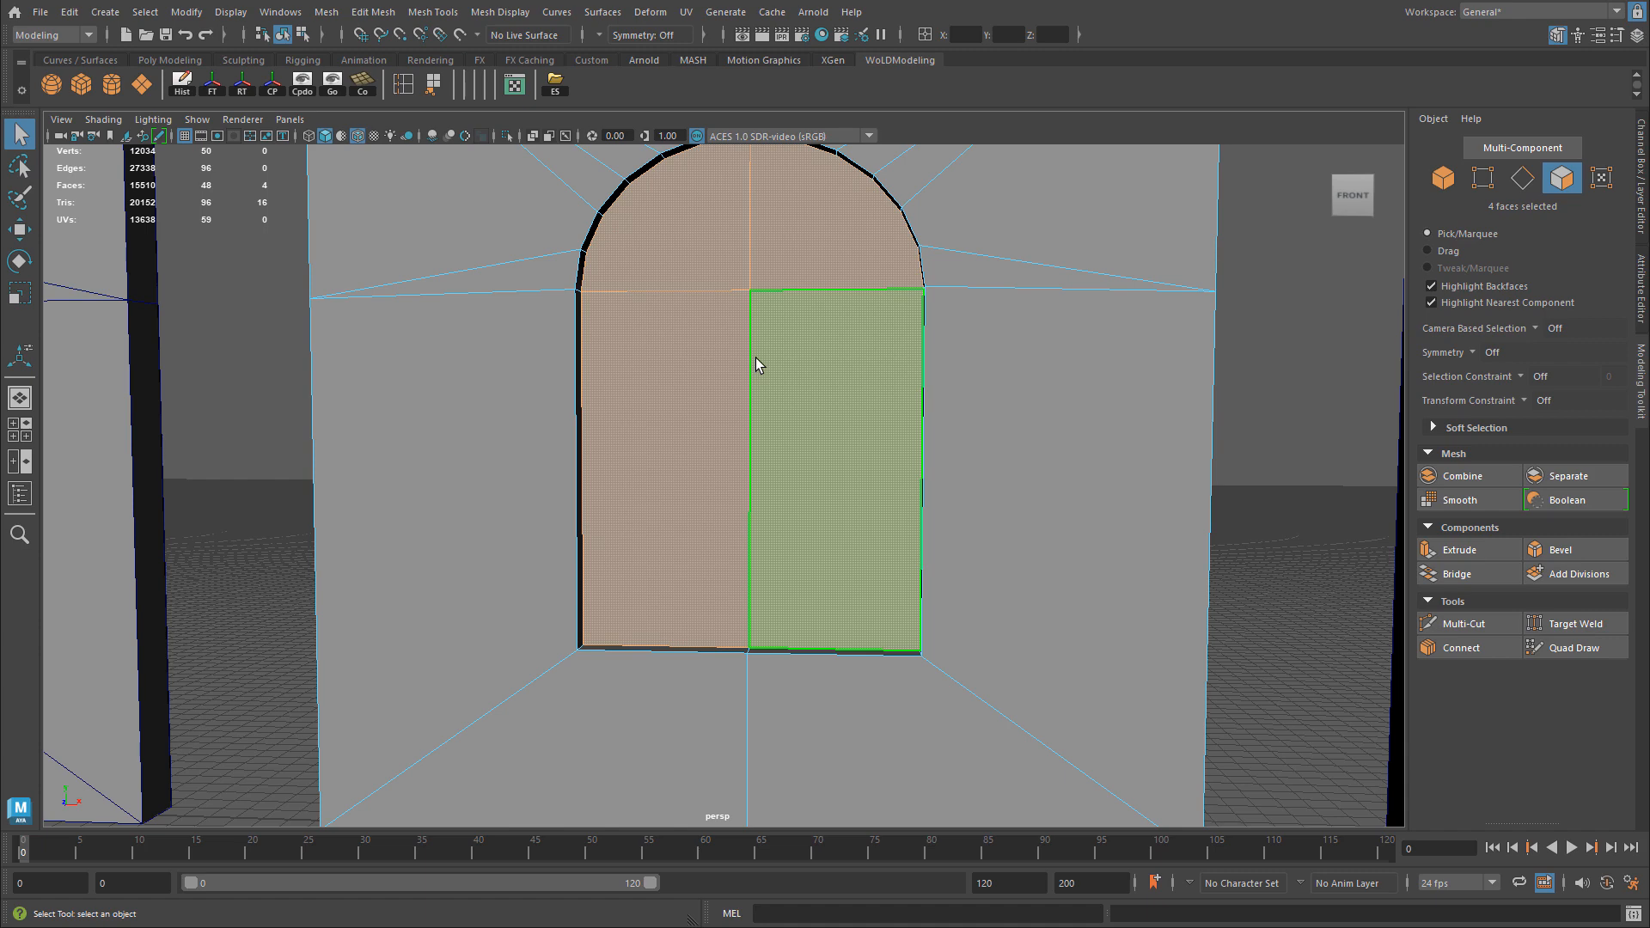
key("f")
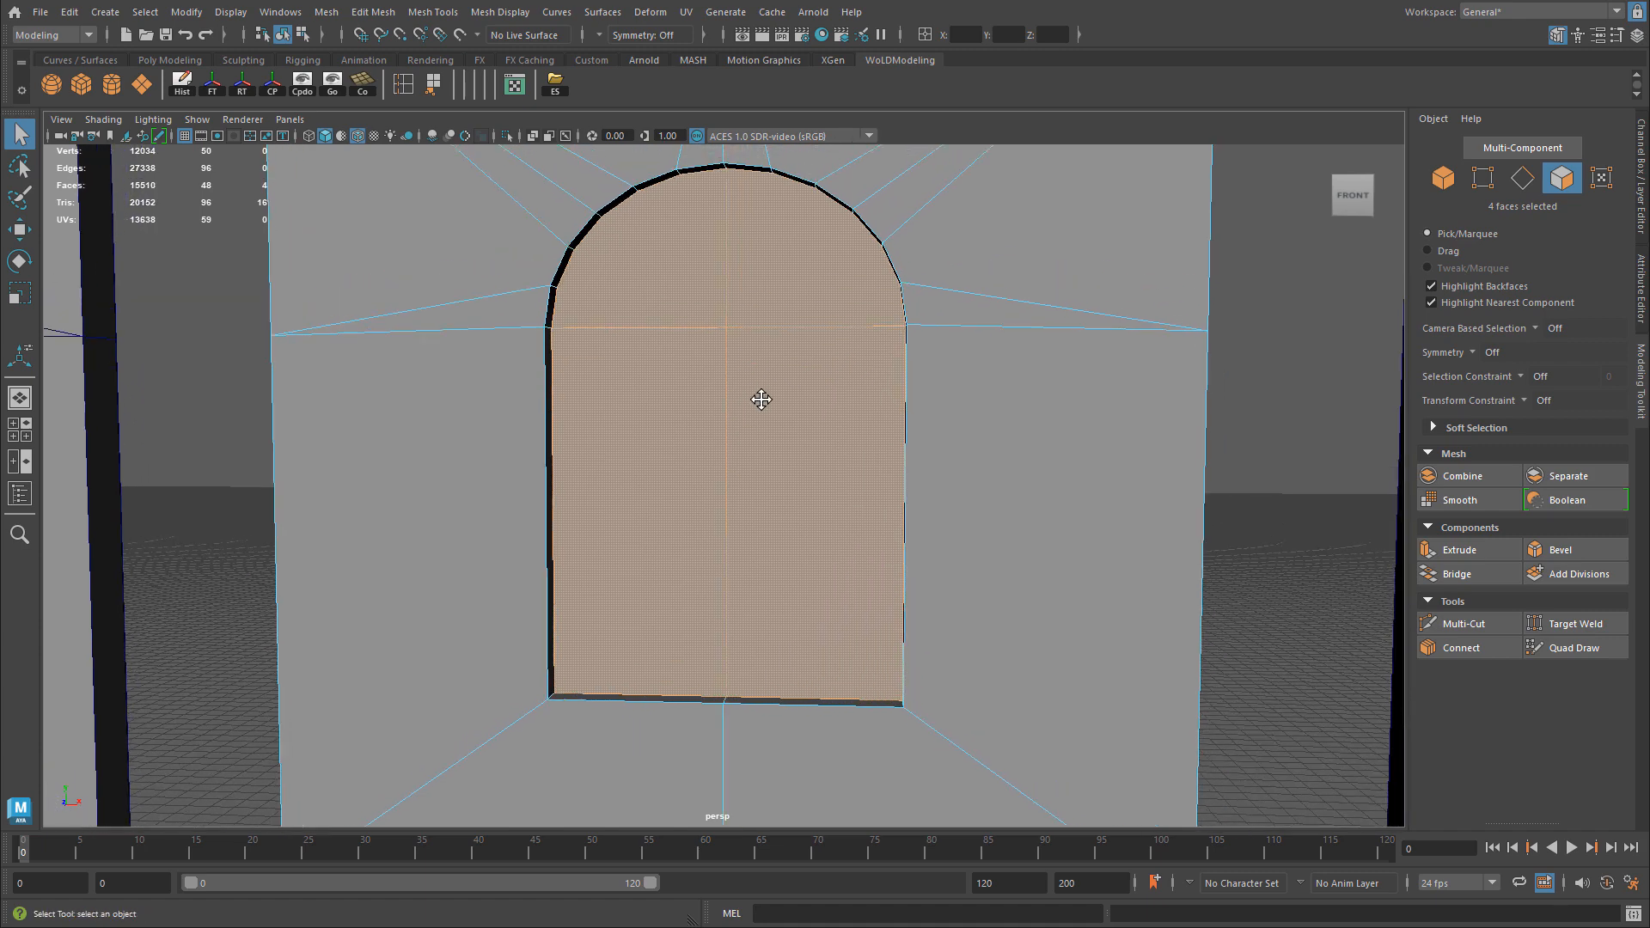
Return to object mode and insert a horizontal Multi-Cut edge loop halfway up the window's rectangular lower part.
left_click(1467, 626)
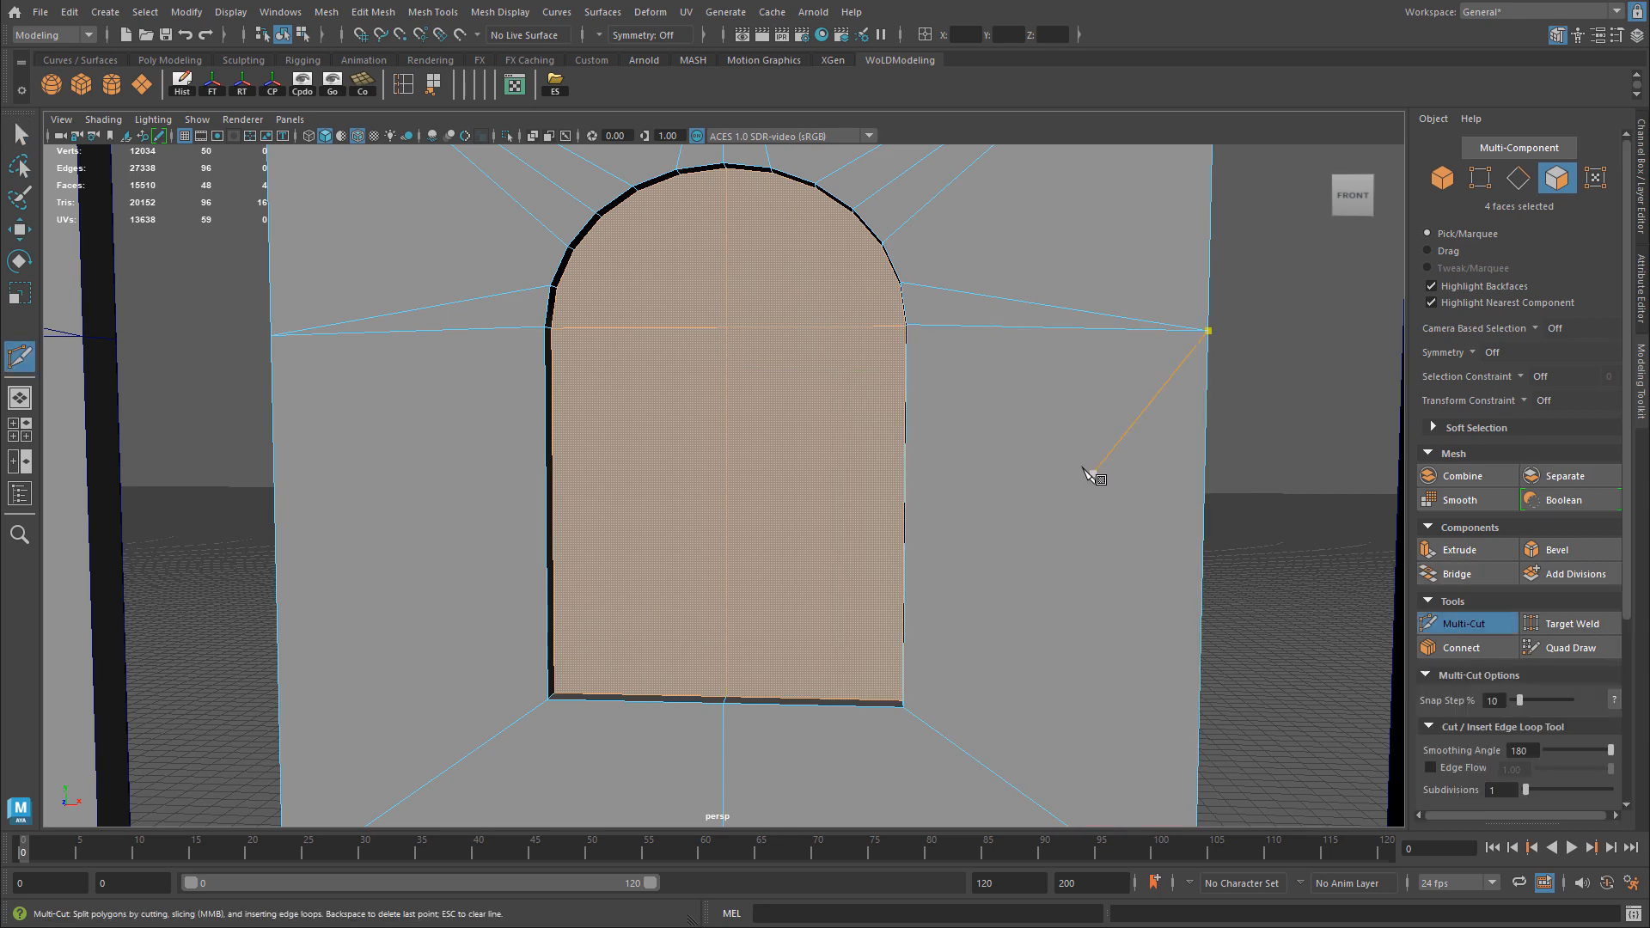
right_click_drag(1047, 455, 1117, 434)
key("w")
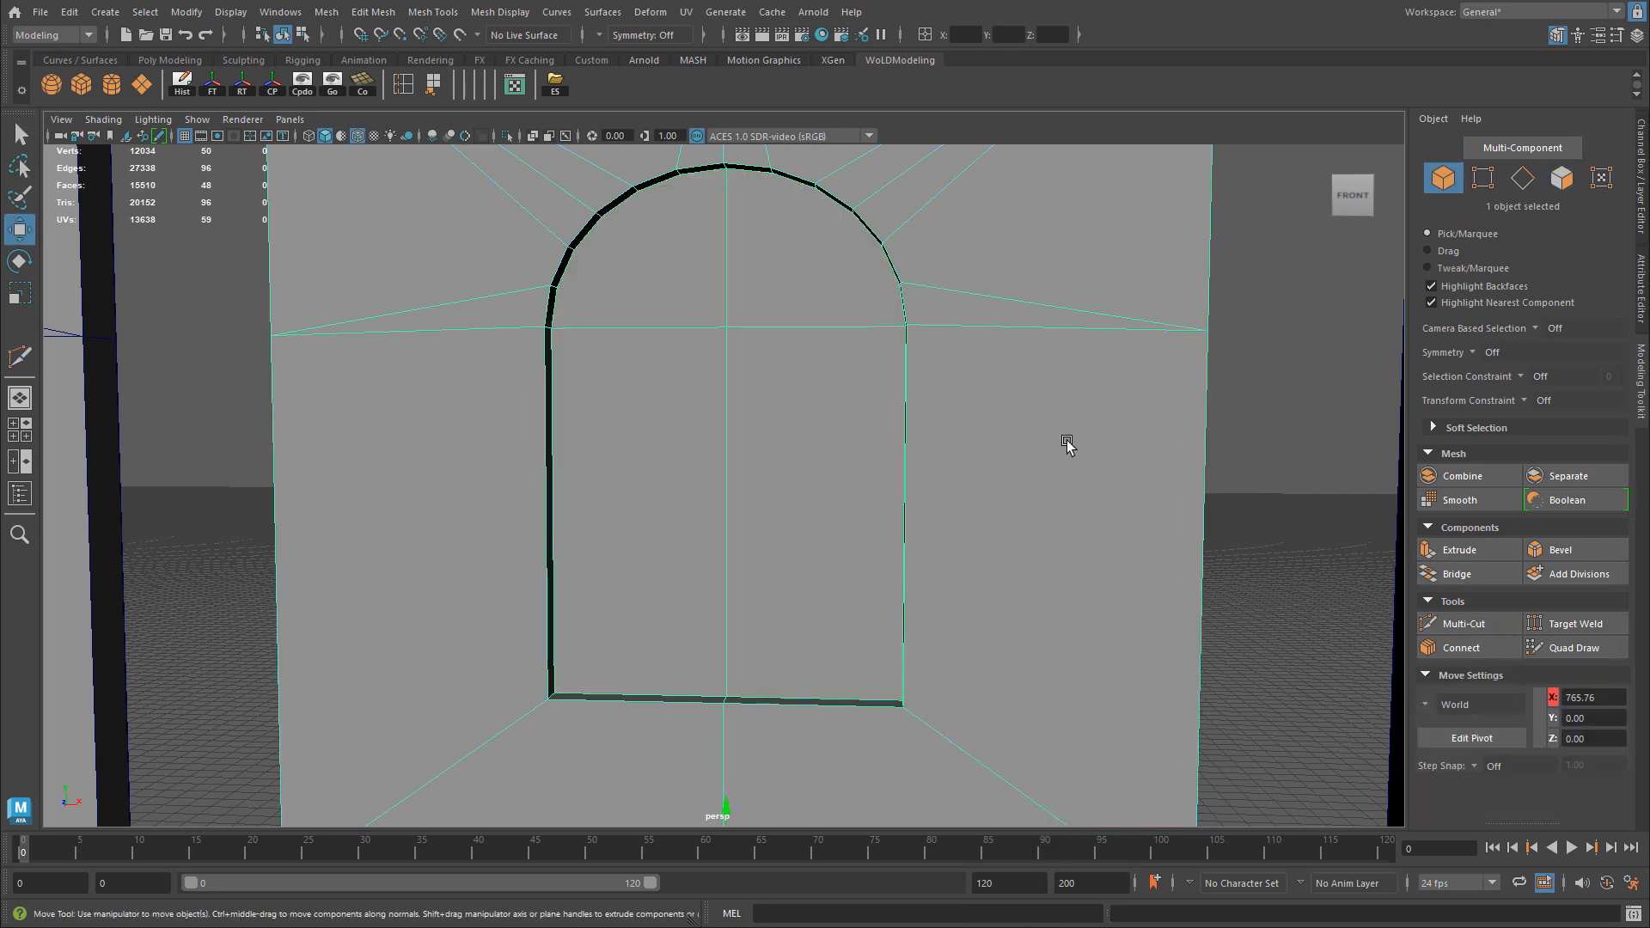
left_click(1461, 625)
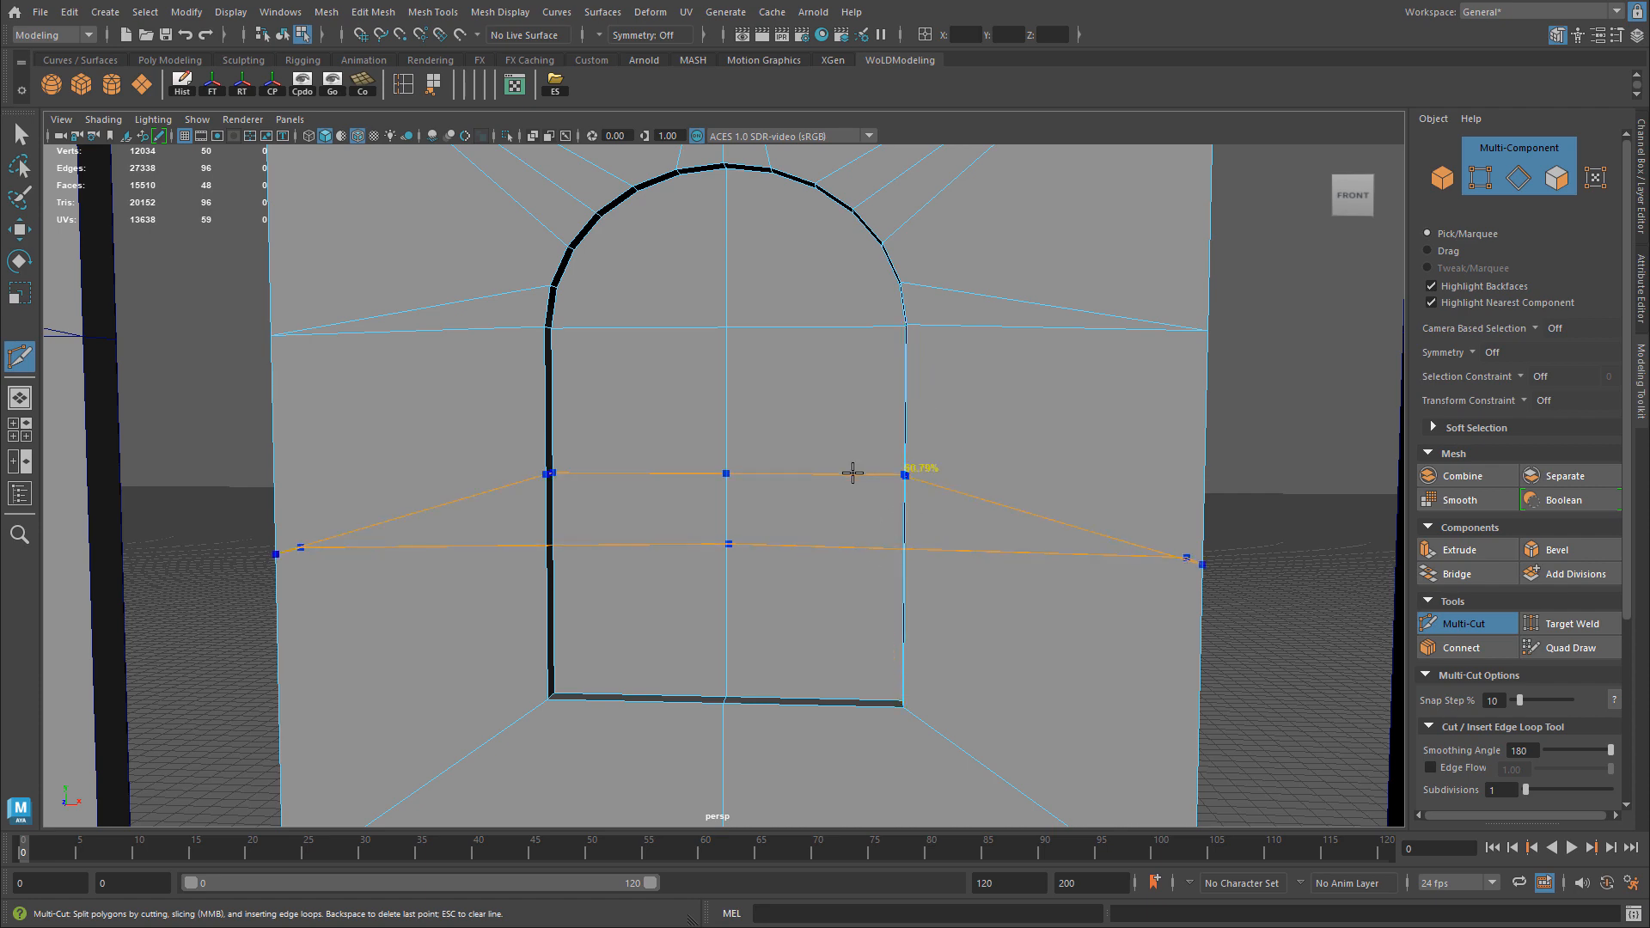
left_click(853, 473, "ctrl")
left_click_drag(840, 552, 687, 529, "alt")
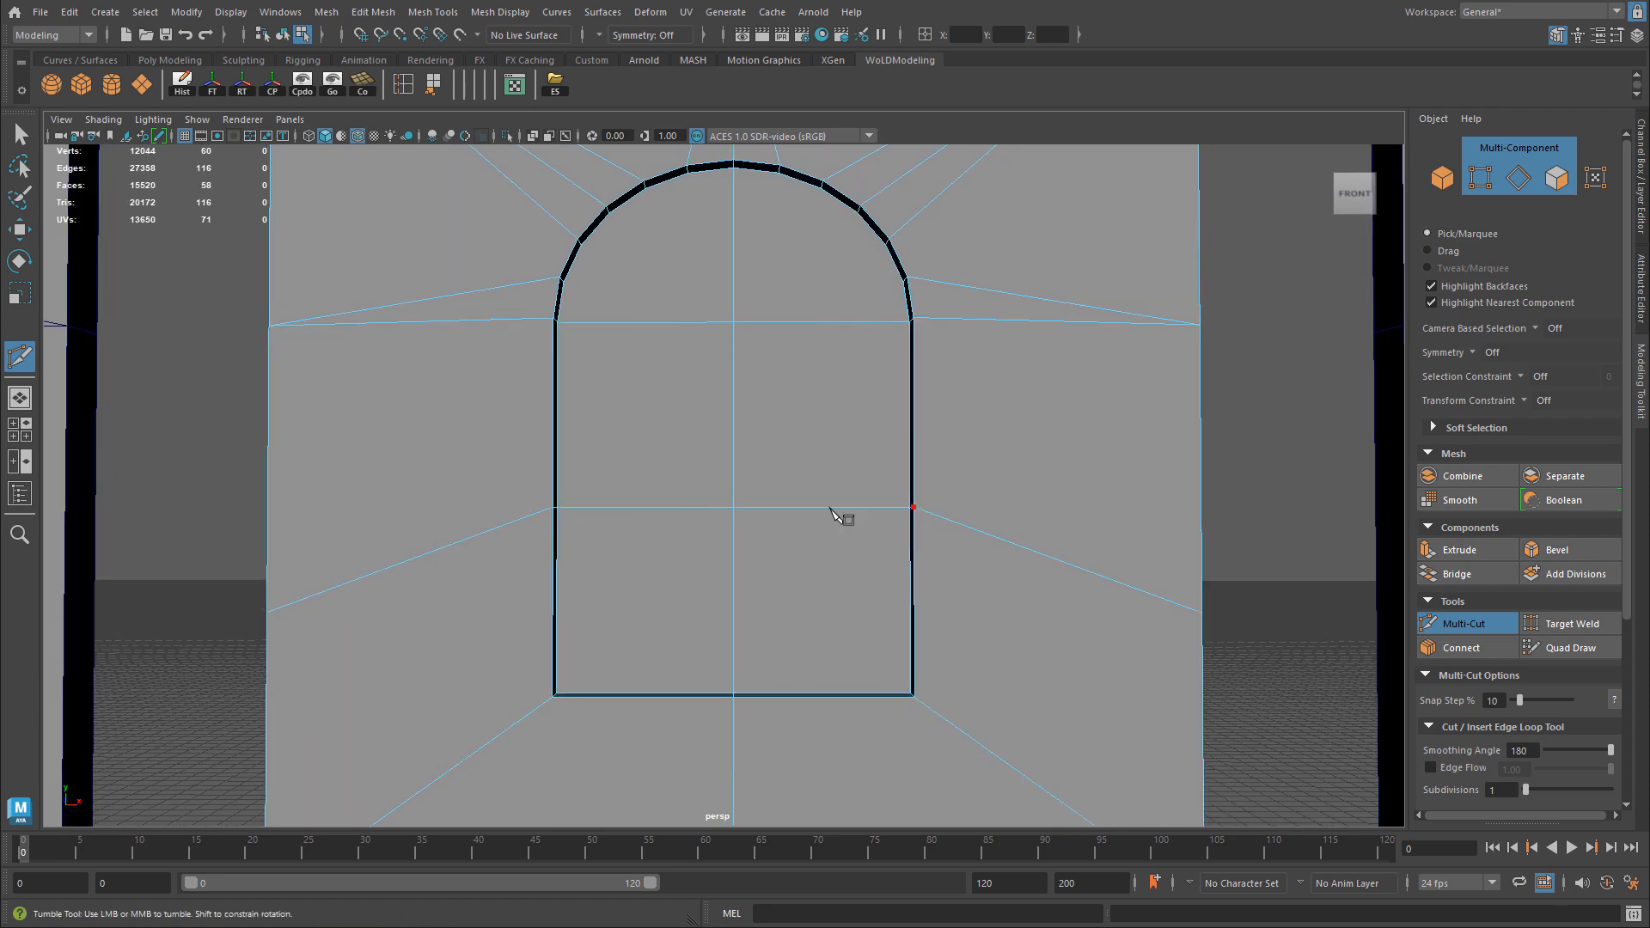
left_click_drag(832, 513, 788, 527, "alt")
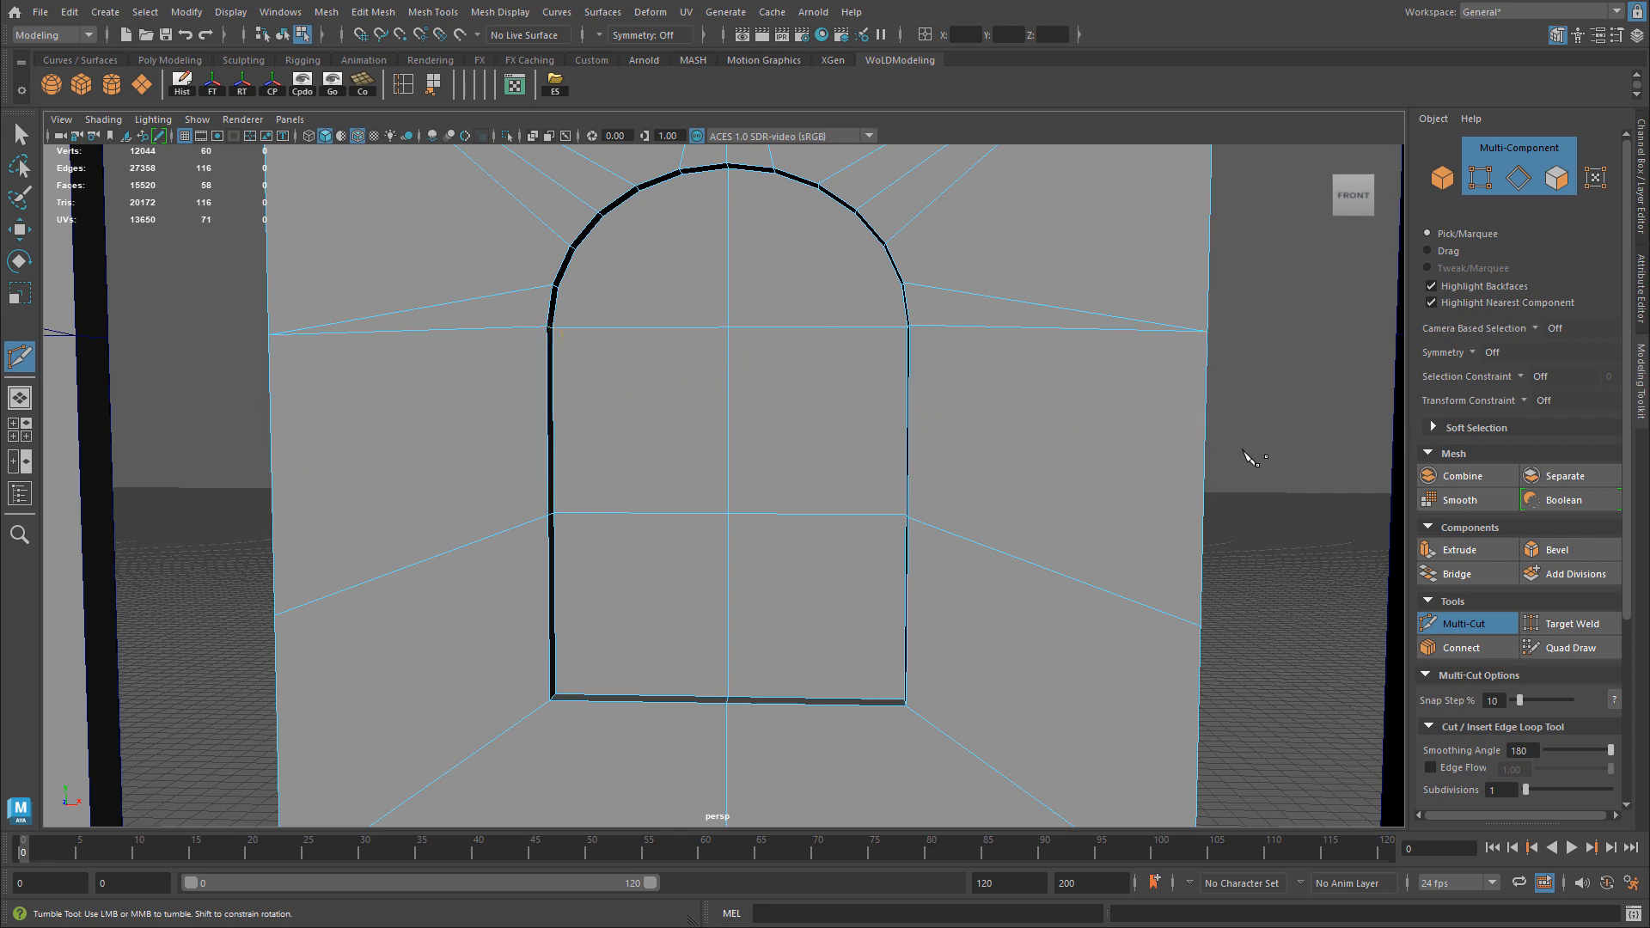
Insert two more horizontal Multi-Cut edge loops, one halfway through the upper half and one halfway through the lower half of the rectangular part.
left_click(847, 396, "ctrl")
left_click_drag(847, 395, 634, 364, "alt")
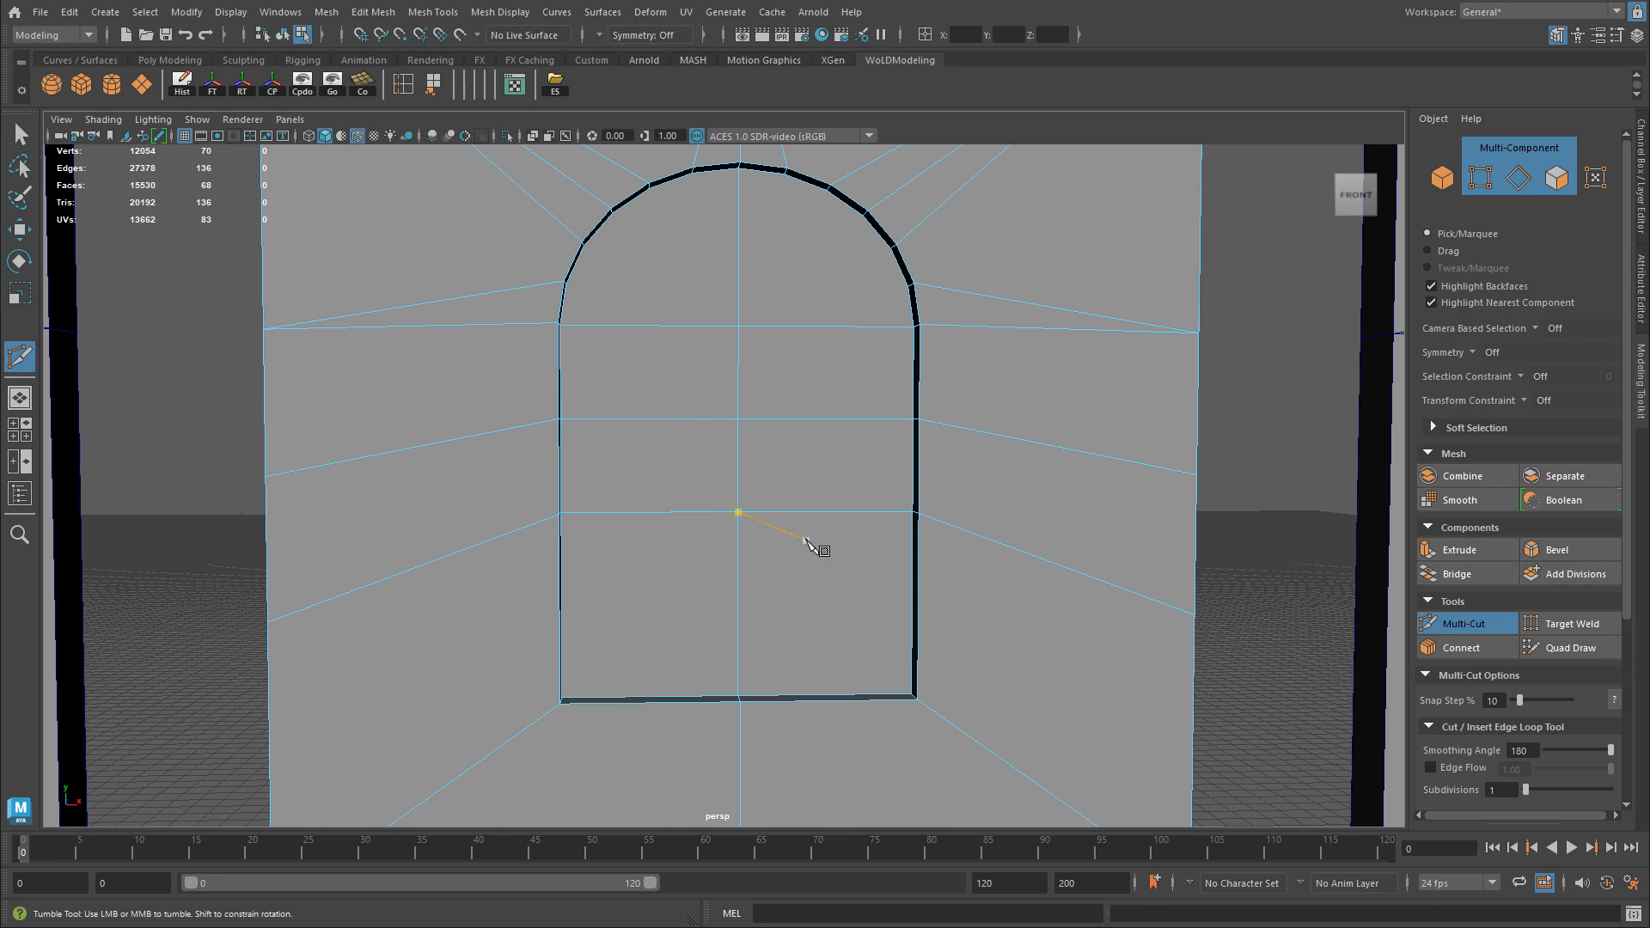
middle_click_drag(817, 545, 832, 513, "alt")
left_click_drag(823, 509, 711, 585, "alt")
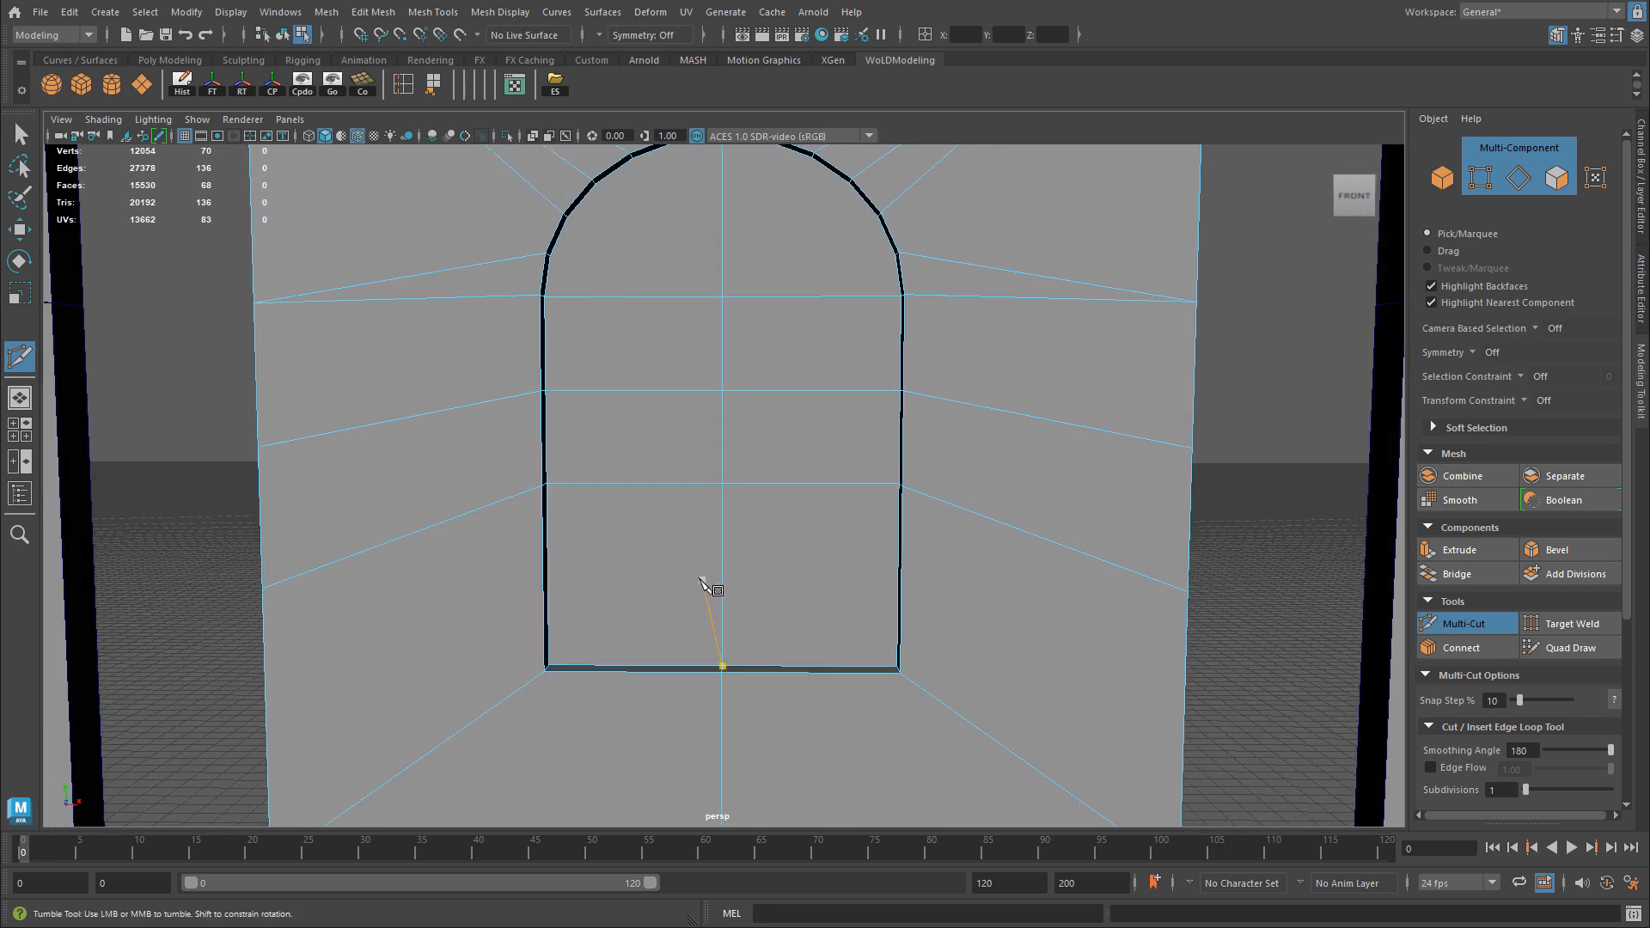
left_click(737, 563, "ctrl")
scroll(909, 593, "down", 3)
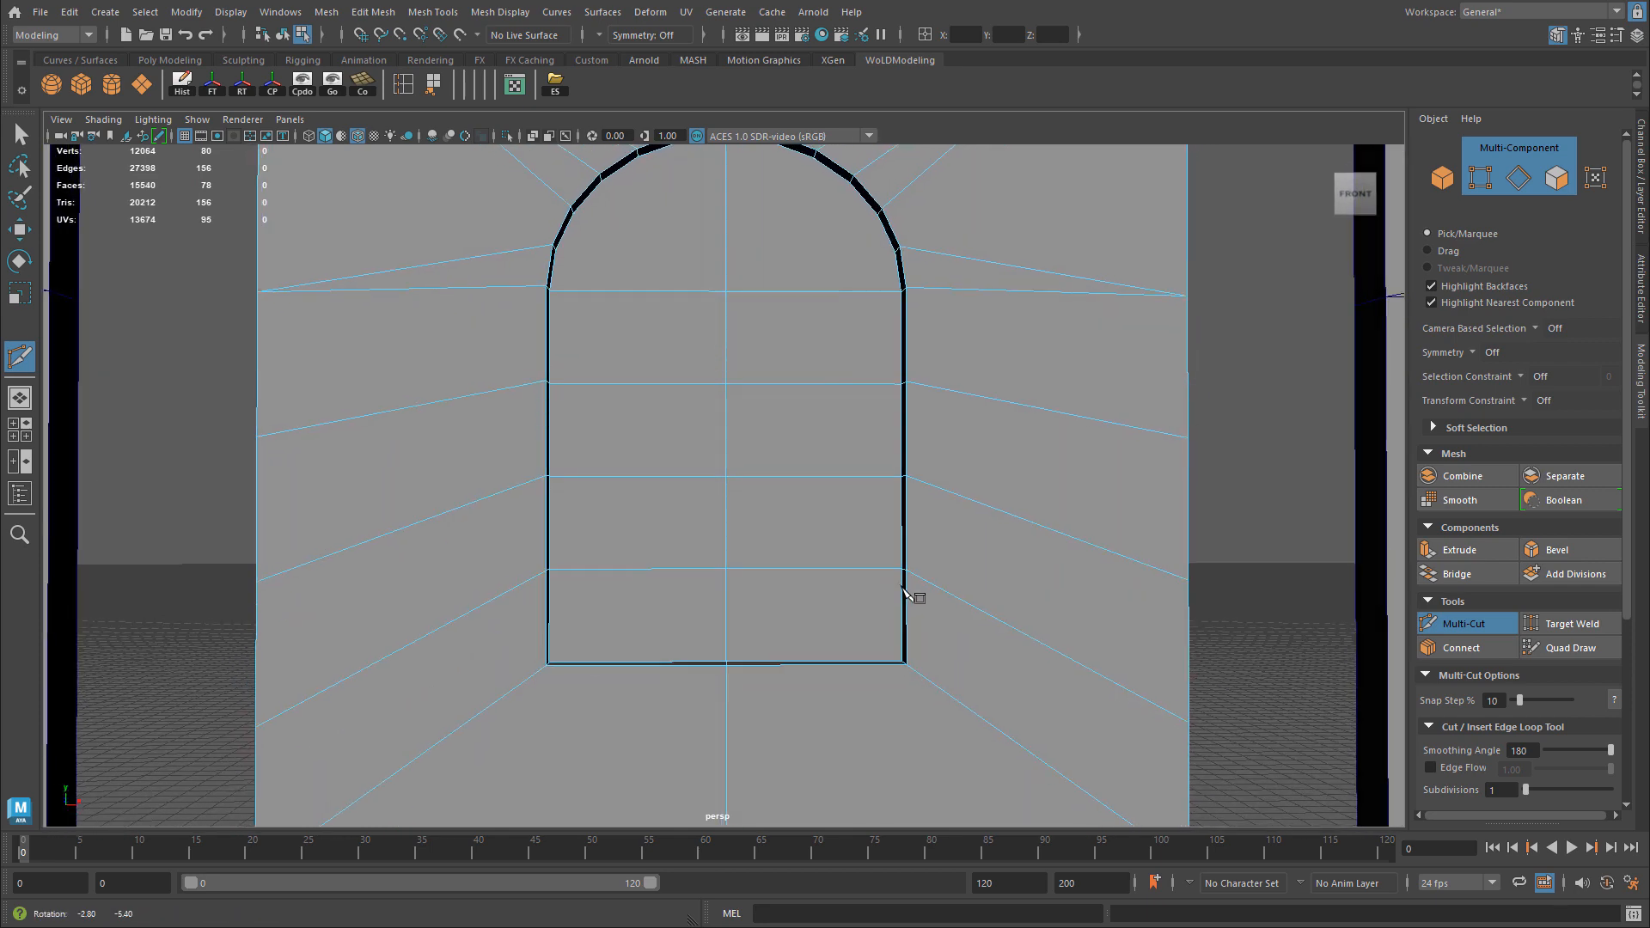
left_click_drag(859, 583, 898, 515, "alt")
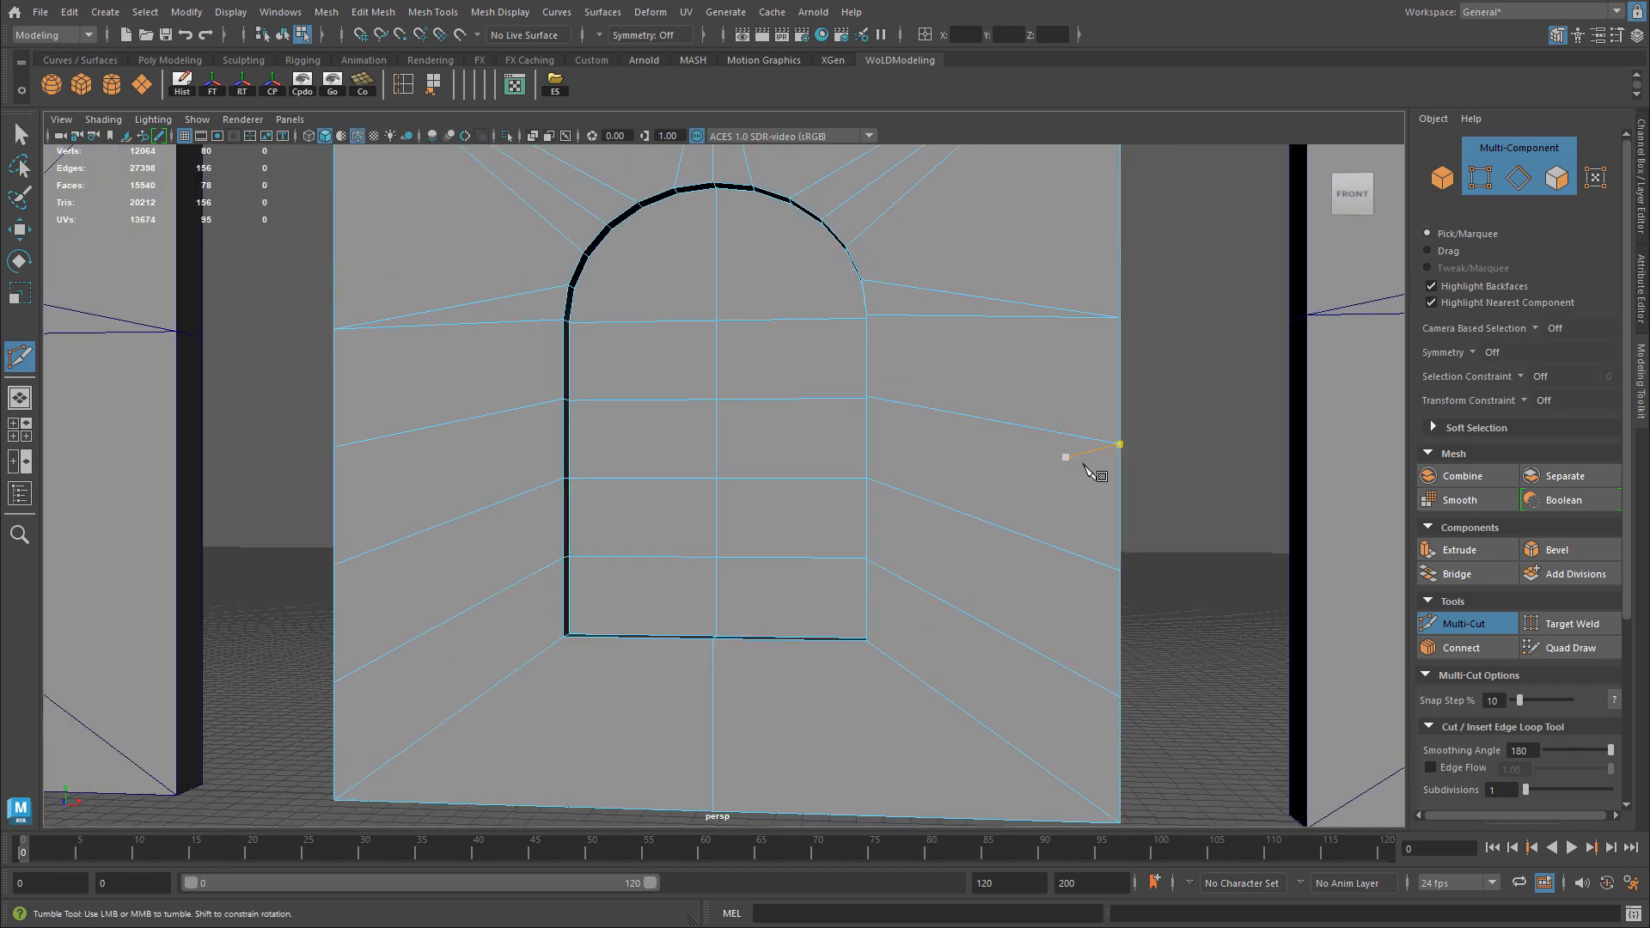
left_click_drag(1108, 499, 1007, 501, "alt")
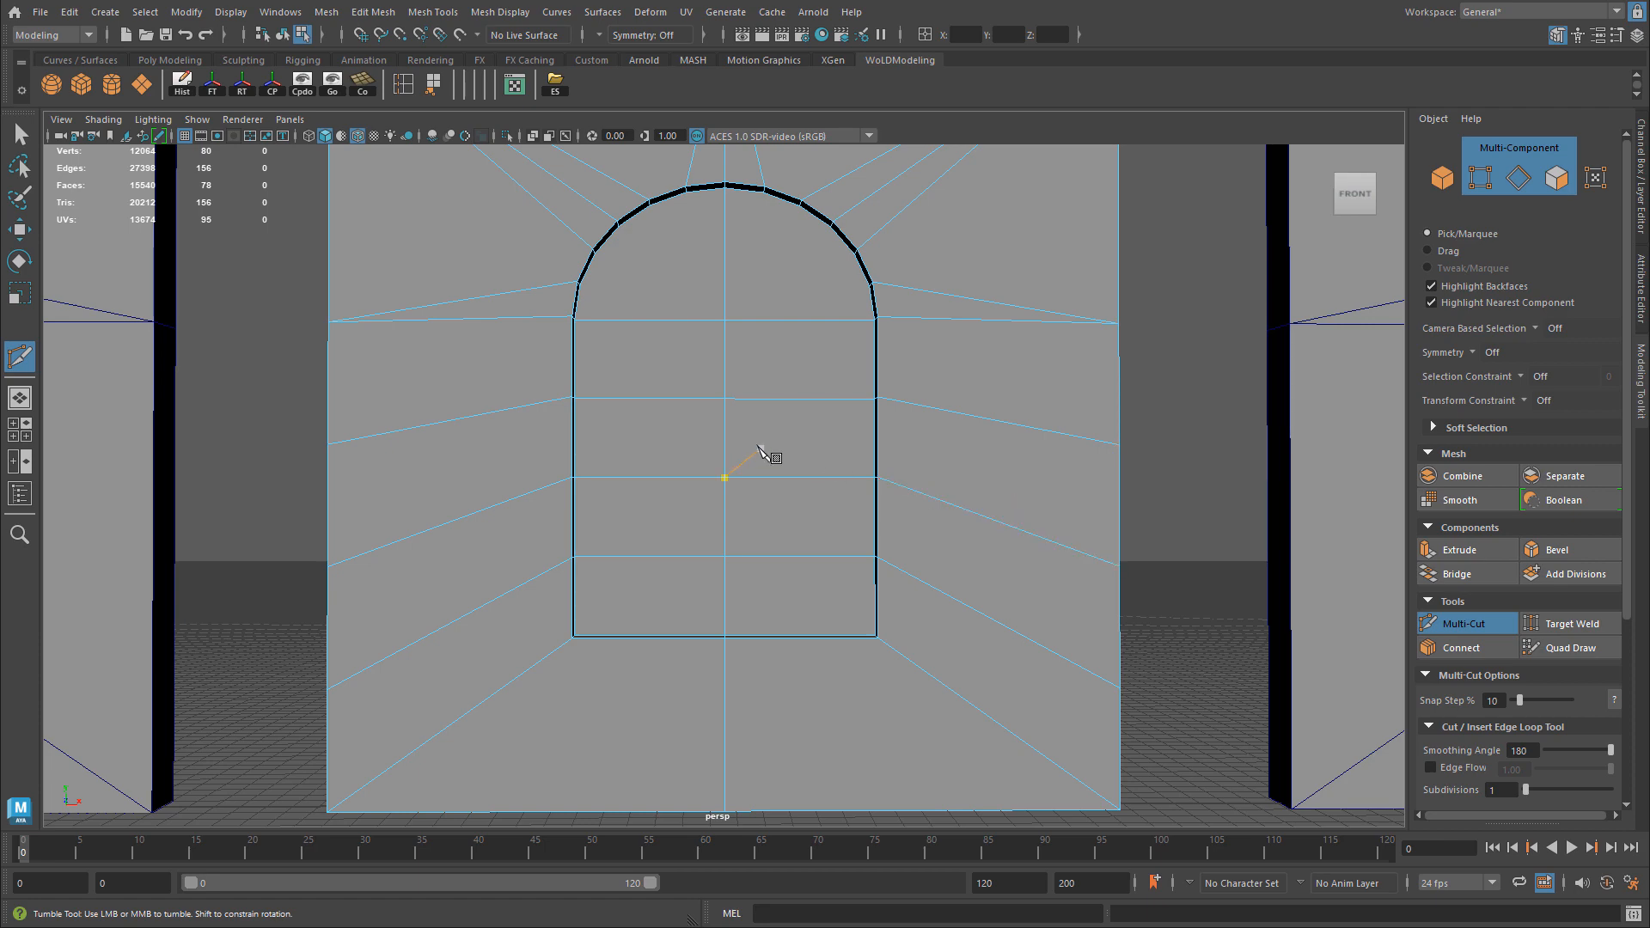
left_click_drag(759, 446, 784, 448, "alt")
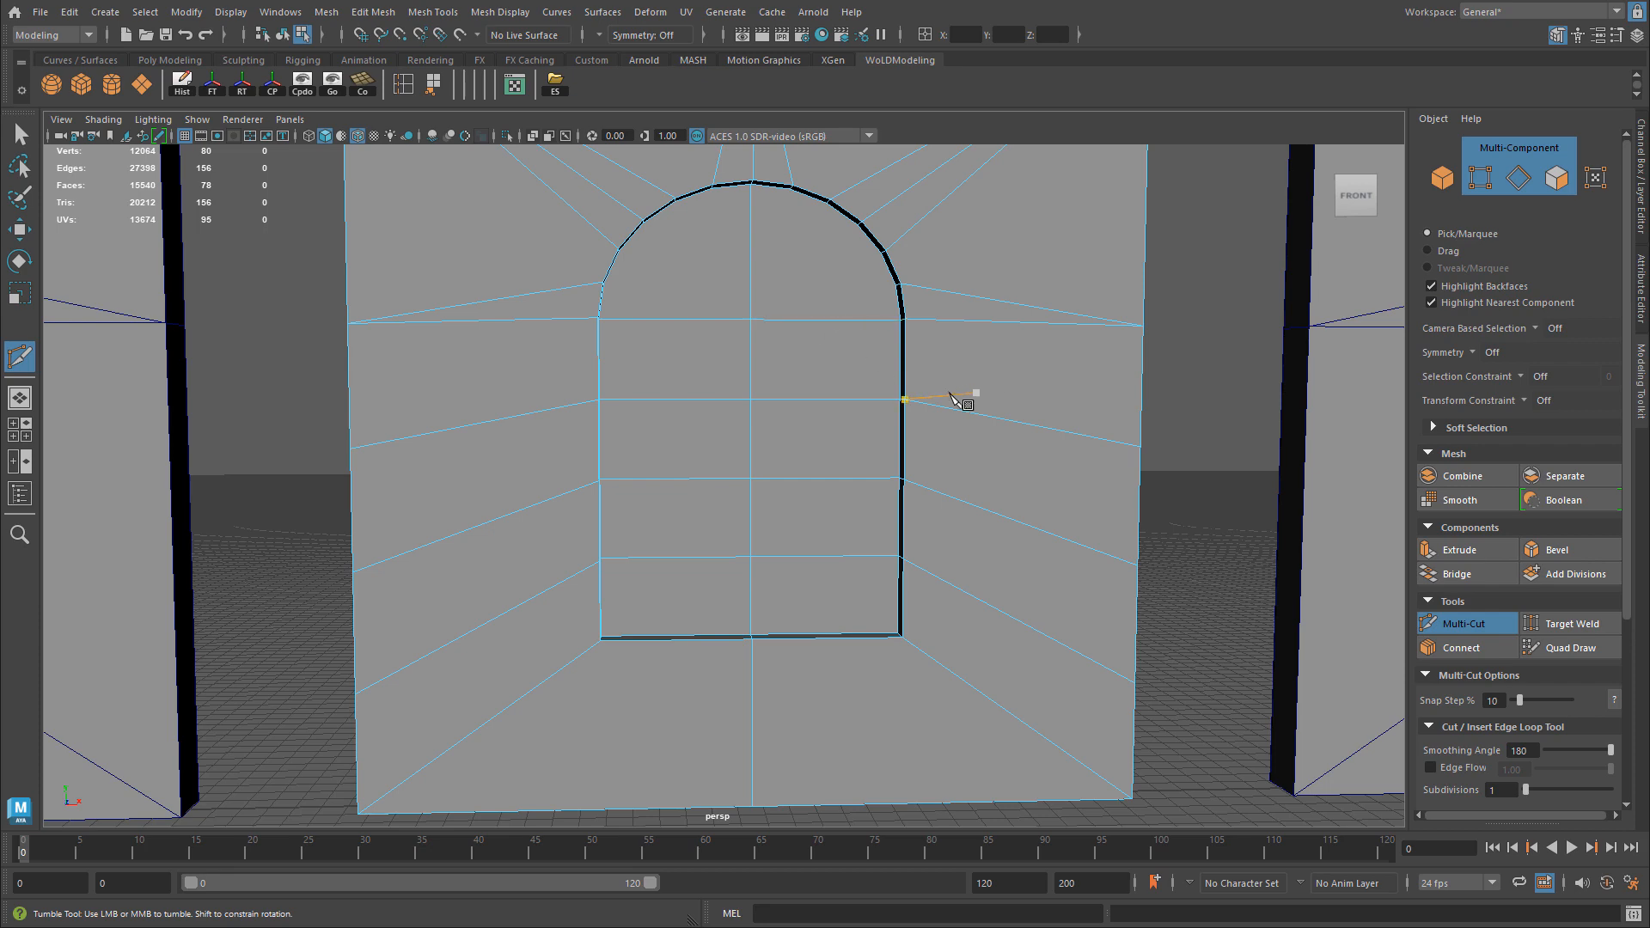
scroll(780, 443, "up", 2)
middle_click_drag(780, 443, 648, 367, "alt")
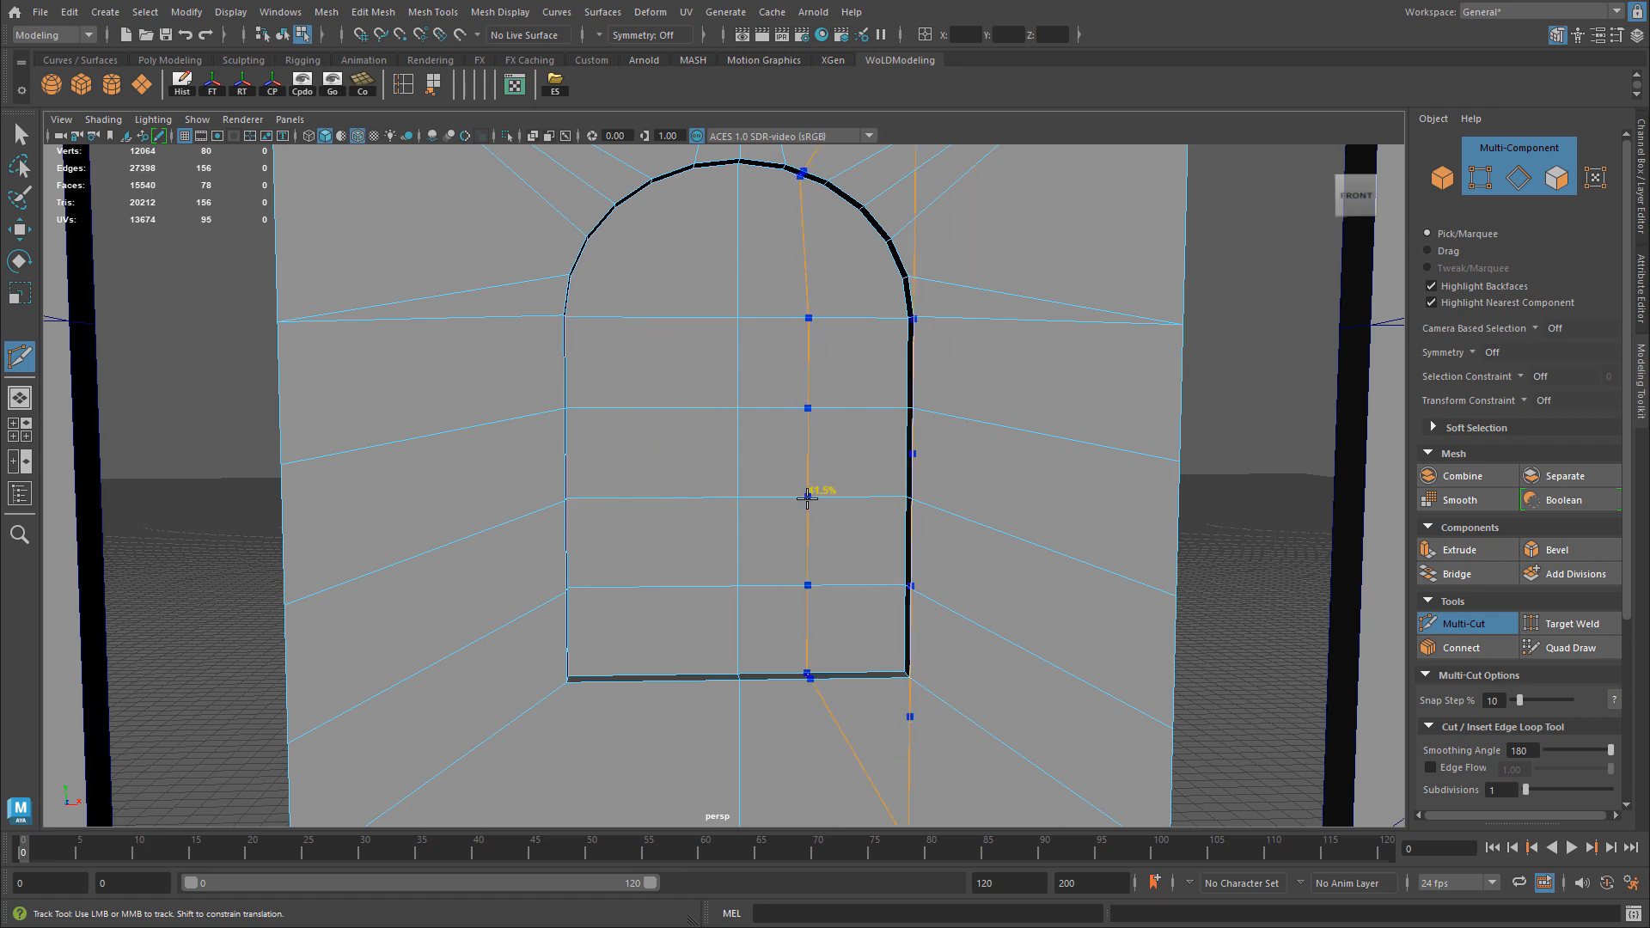
scroll(688, 545, "down", 2)
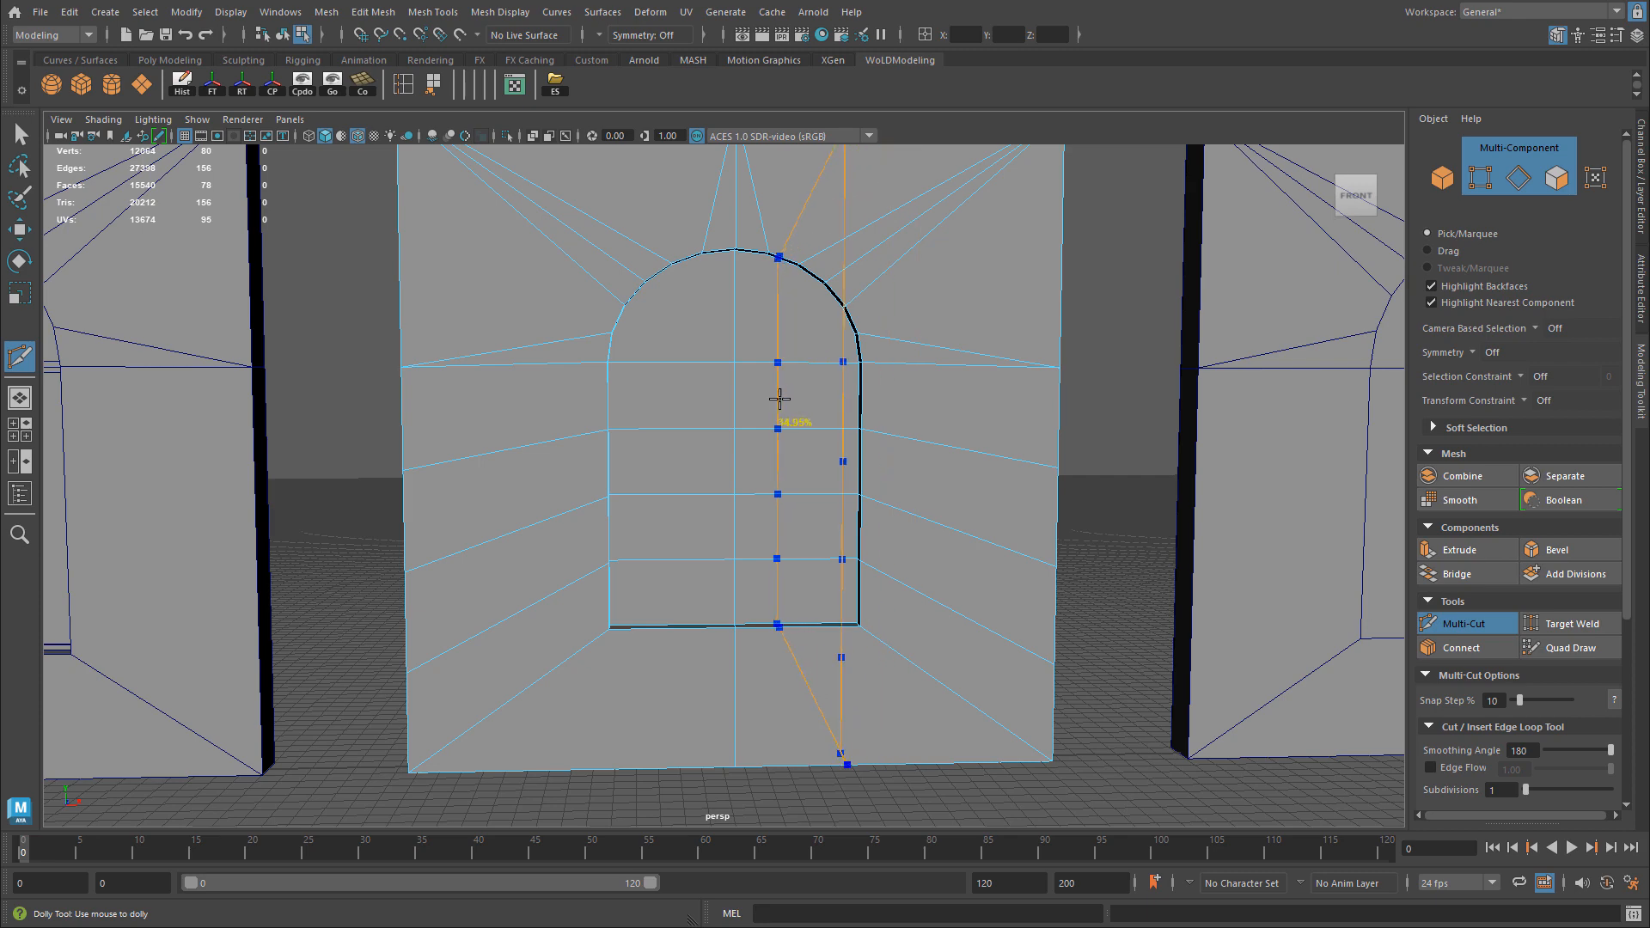
scroll(780, 397, "up", 2)
Select the five horizontal edges in the right half of the window and connect them with one vertical segment through their midpoints.
key("w")
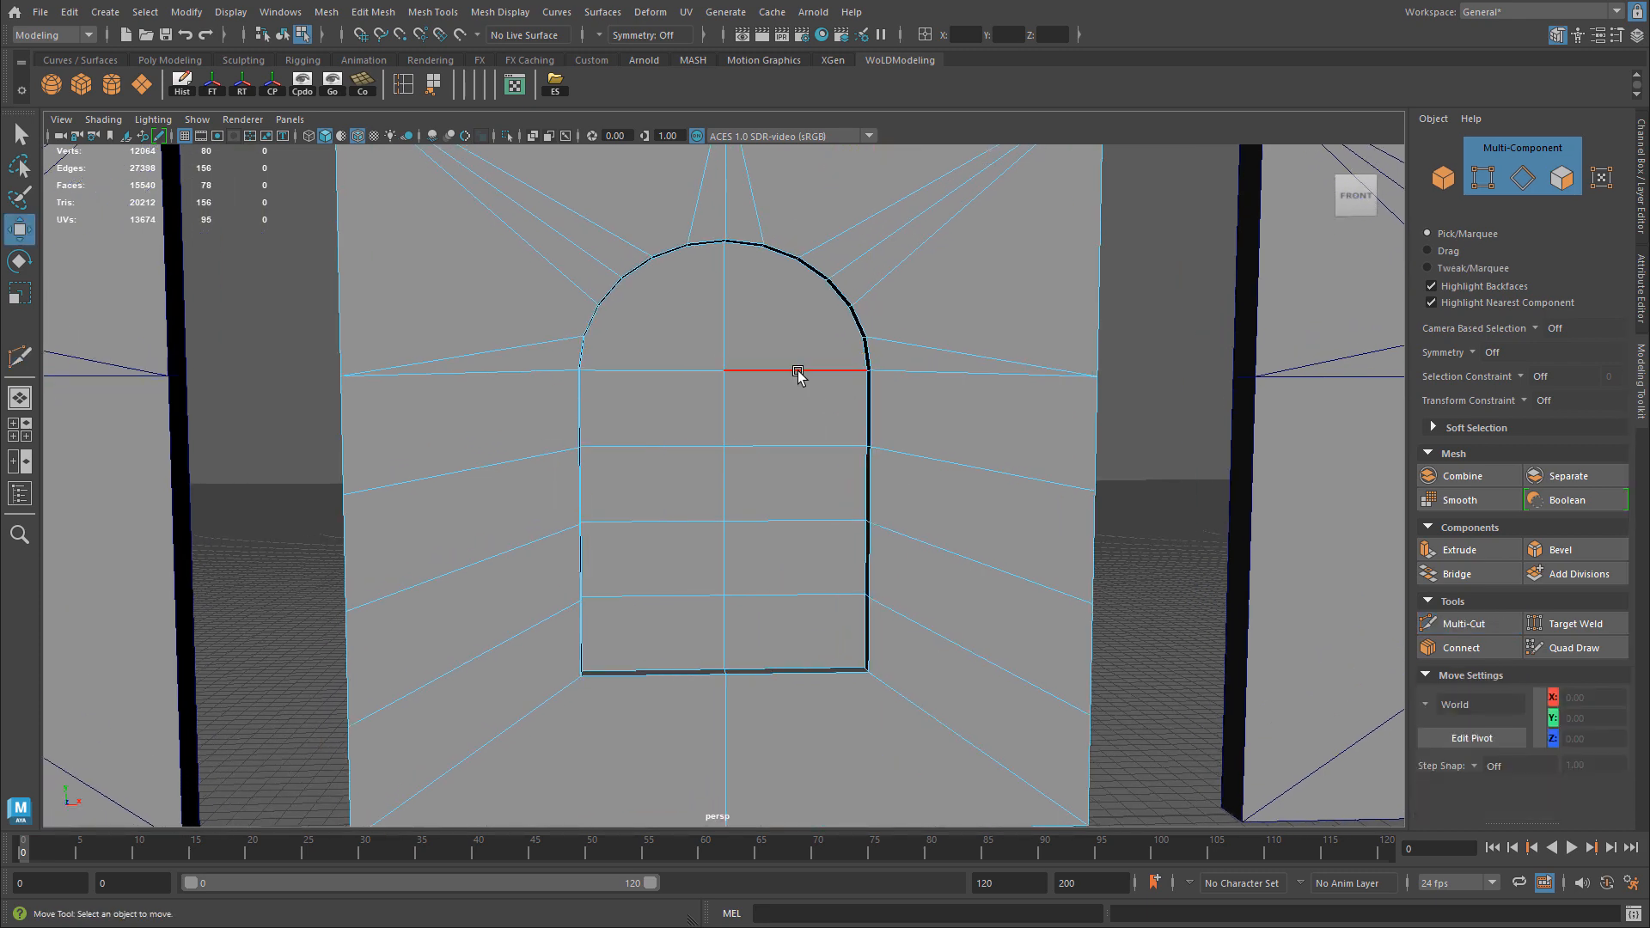
left_click(797, 372)
left_click_drag(795, 398, 795, 630, "alt")
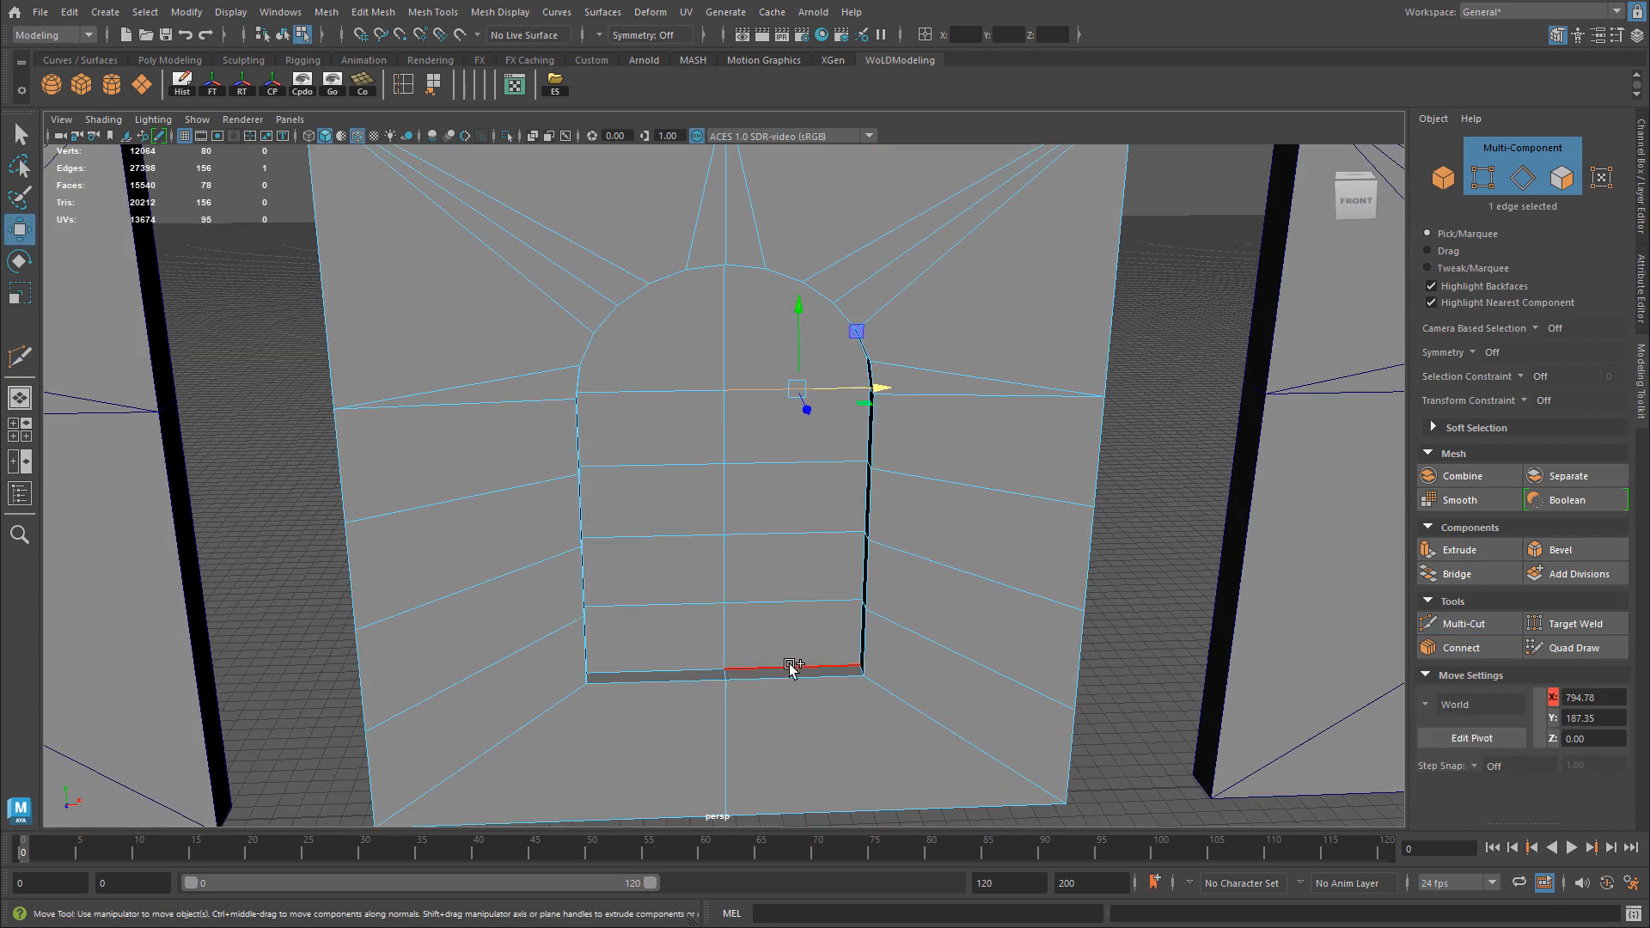
left_click(789, 668, "shift")
left_click(778, 604, "shift")
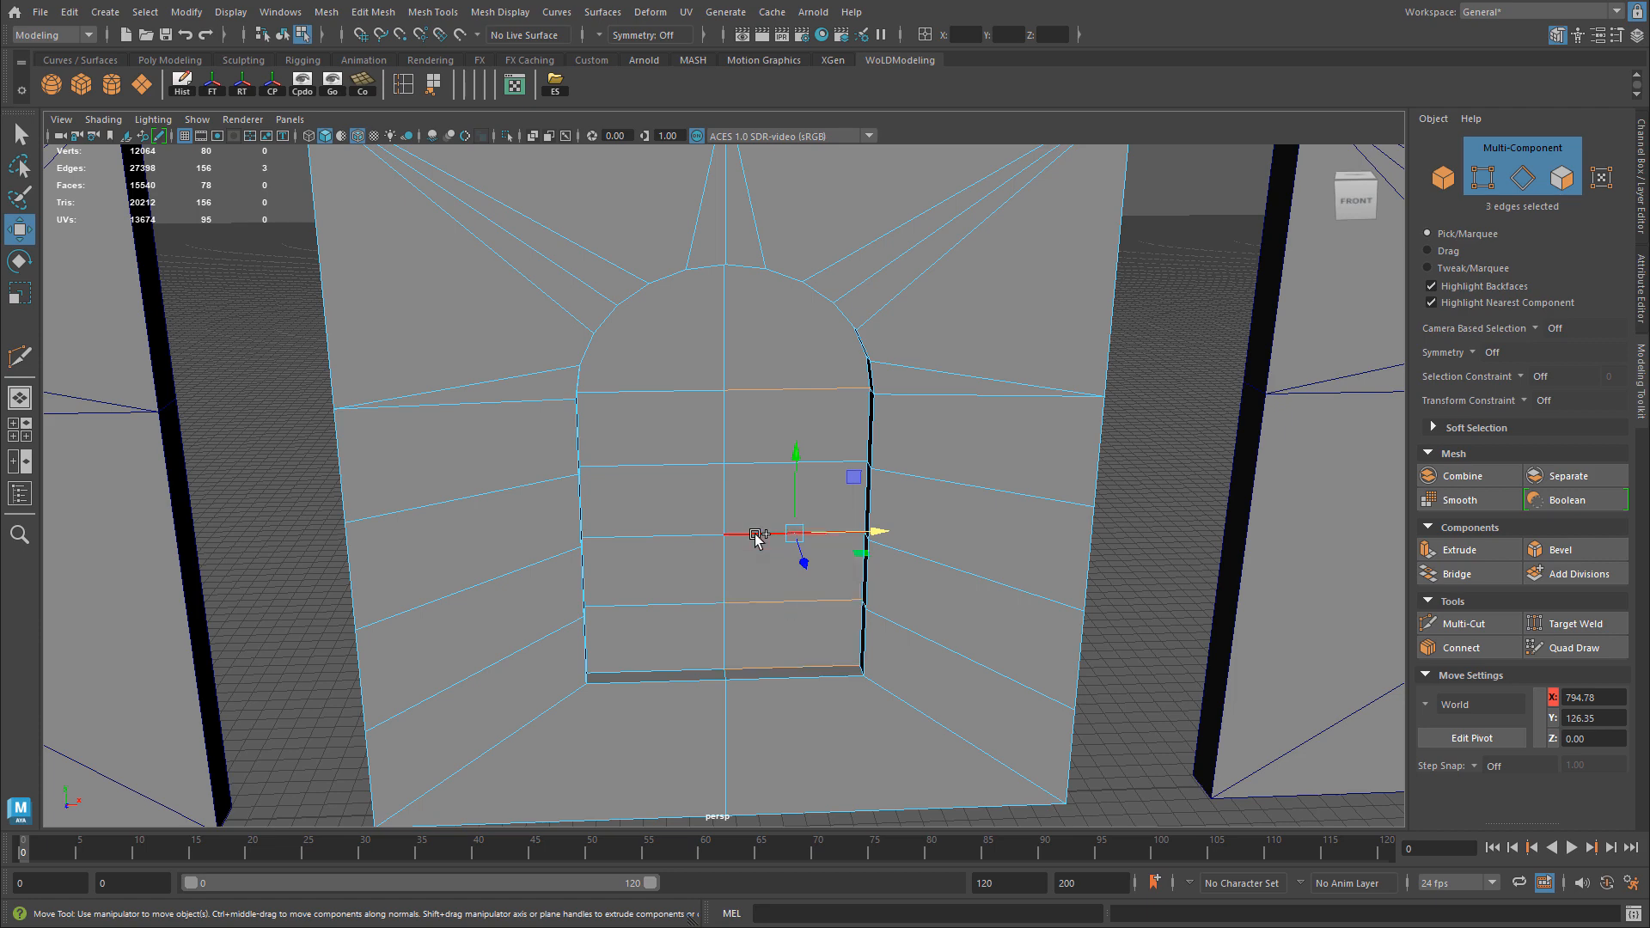
left_click(756, 539, "shift")
left_click(756, 468, "shift")
middle_click_drag(774, 478, 748, 507, "alt")
left_click_drag(747, 507, 748, 477, "alt")
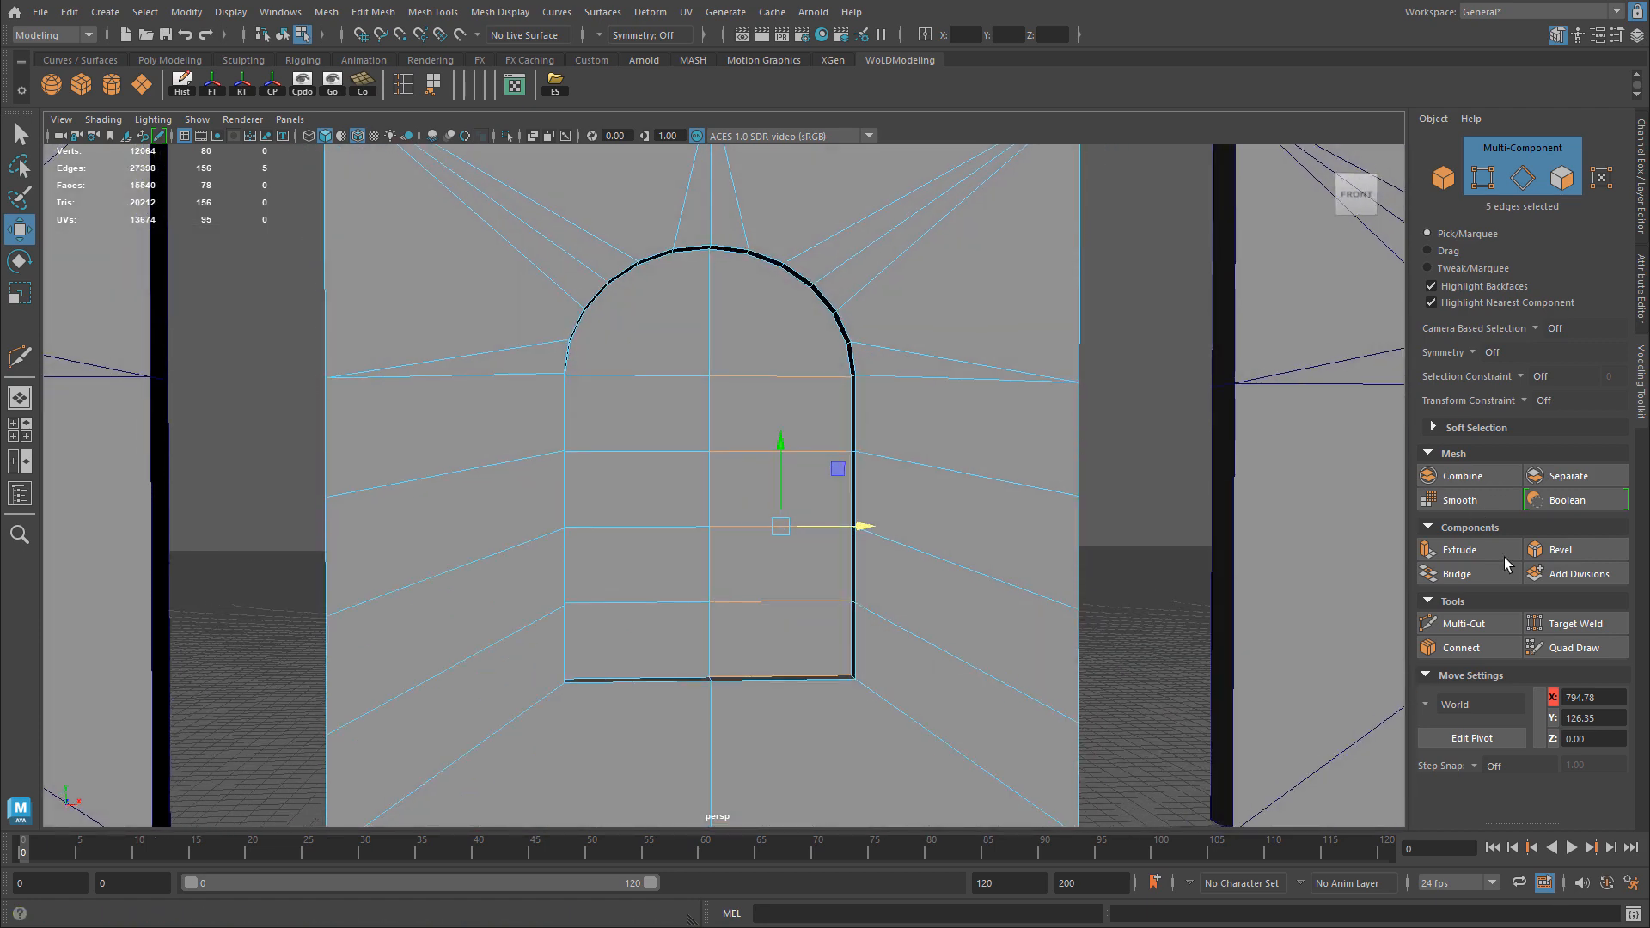
left_click(1468, 653)
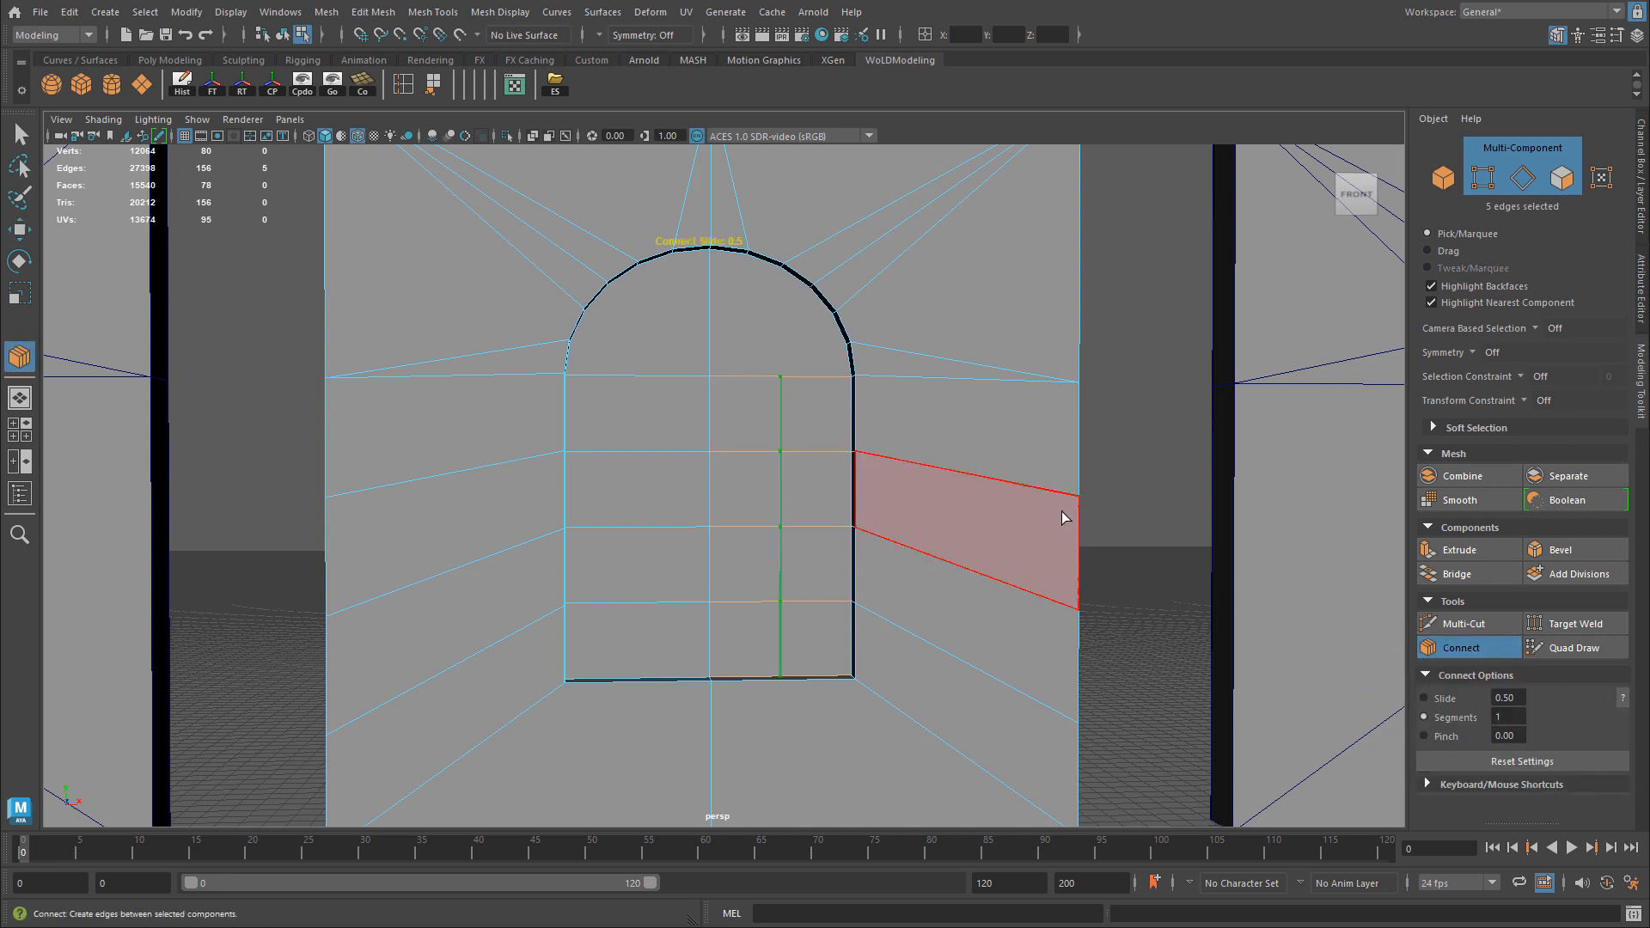
middle_click_drag(1033, 517, 1010, 488, "alt")
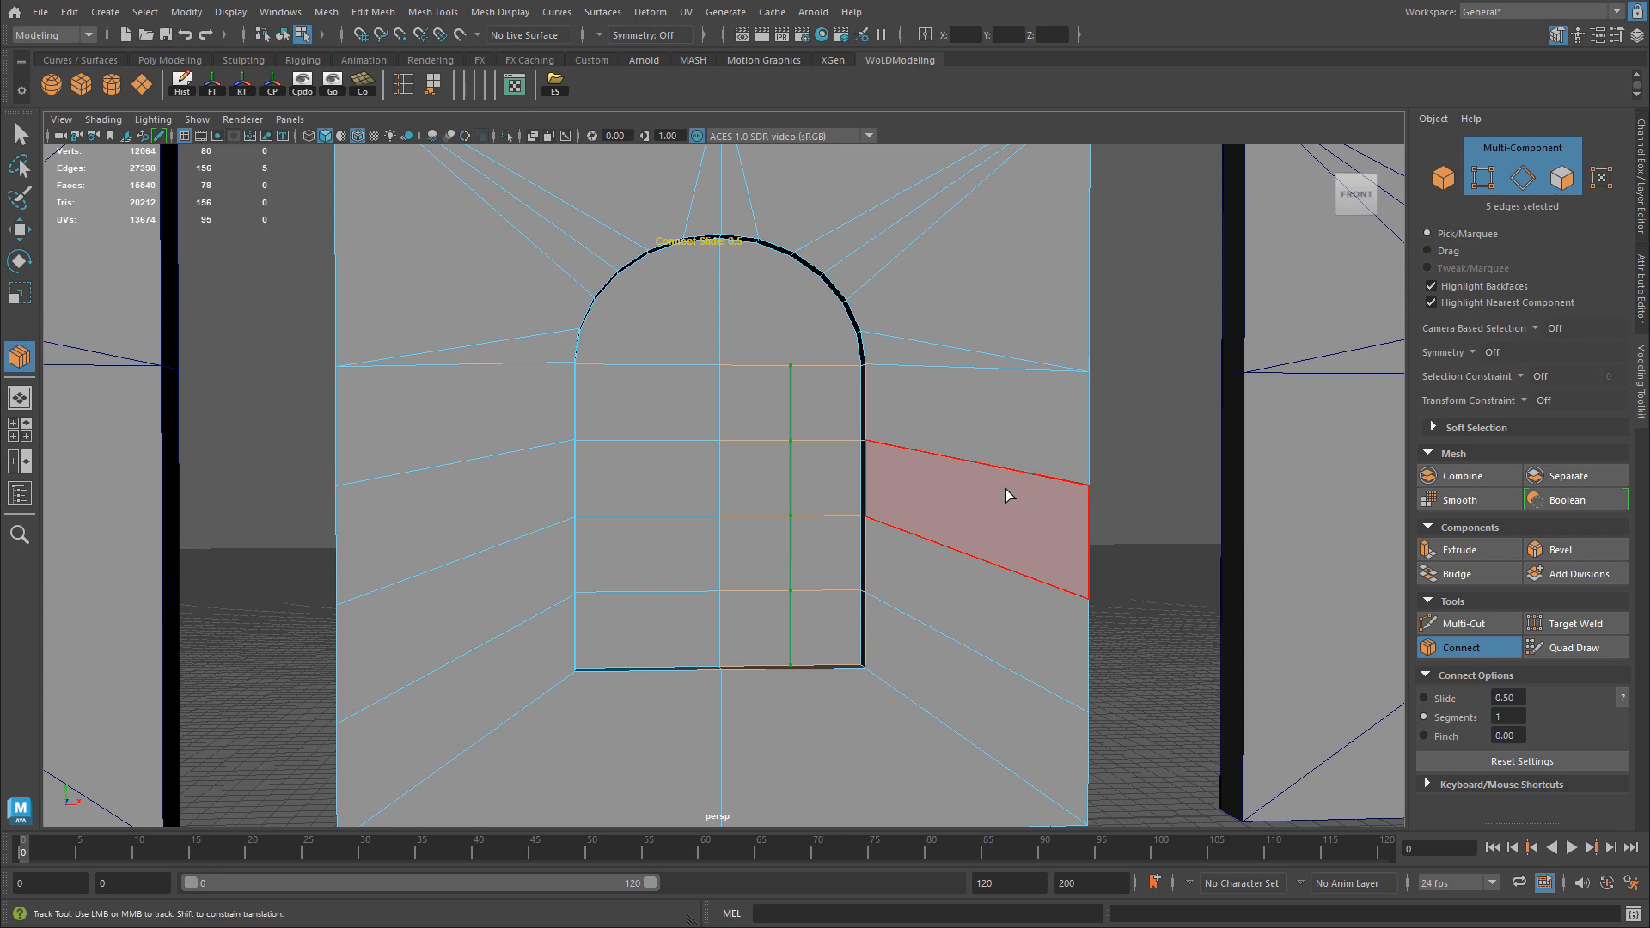
key("w")
Connect the five horizontal edges in the left half of the window with a vertical segment through their midpoints.
left_click(651, 368)
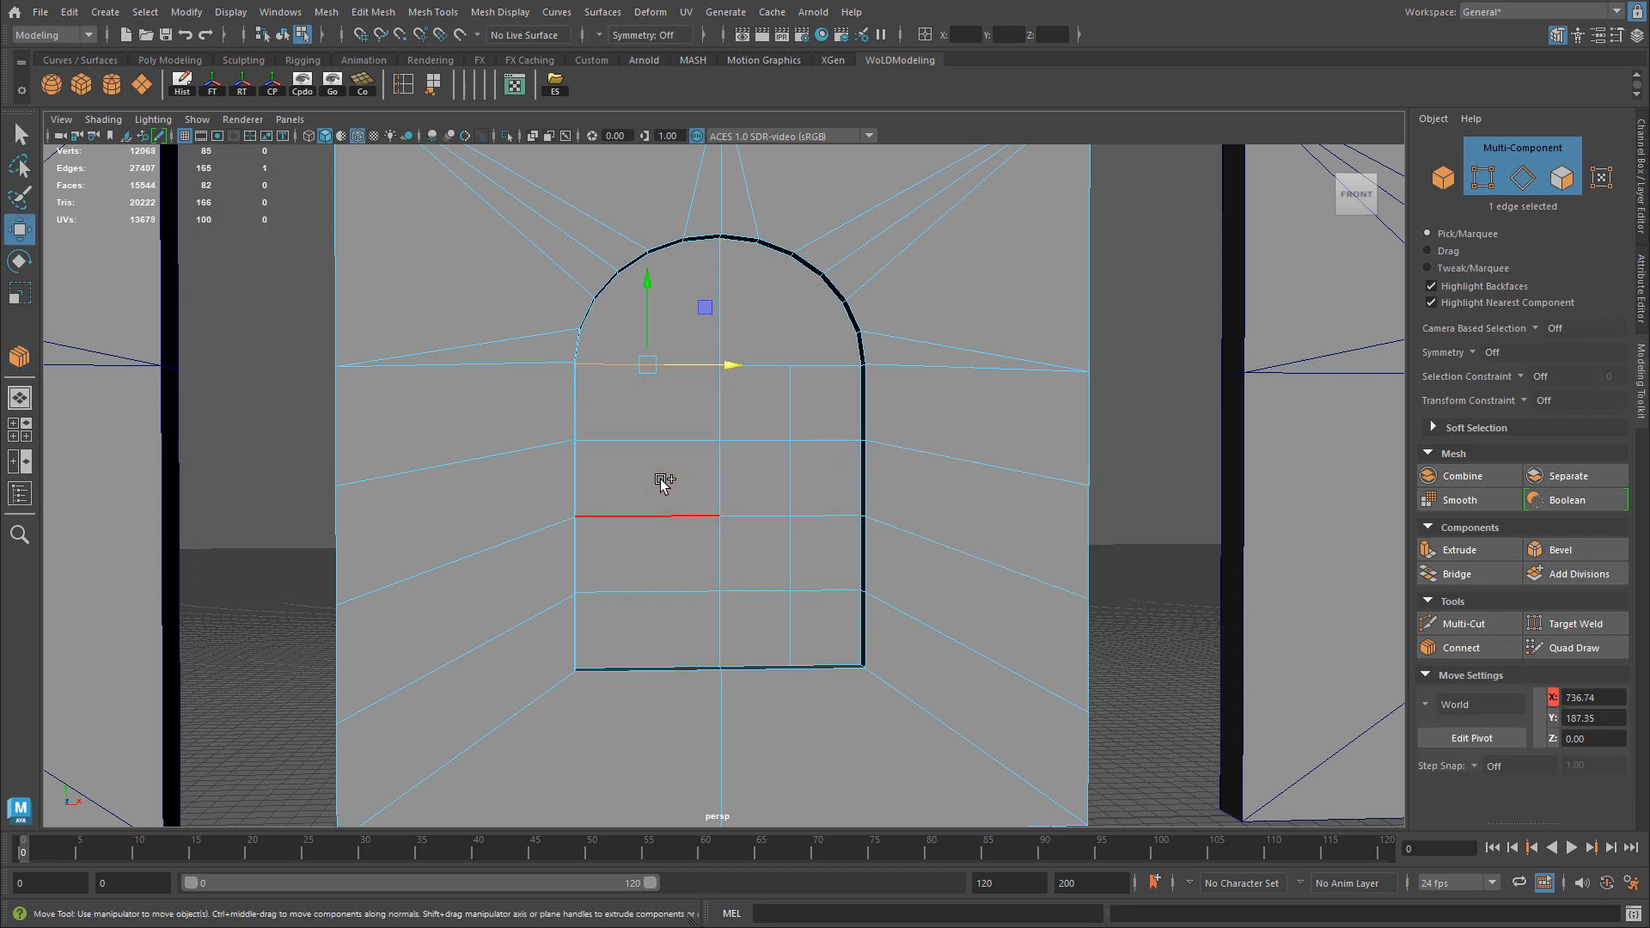
left_click(666, 442, "shift")
left_click(668, 514, "shift")
left_click(668, 592, "shift")
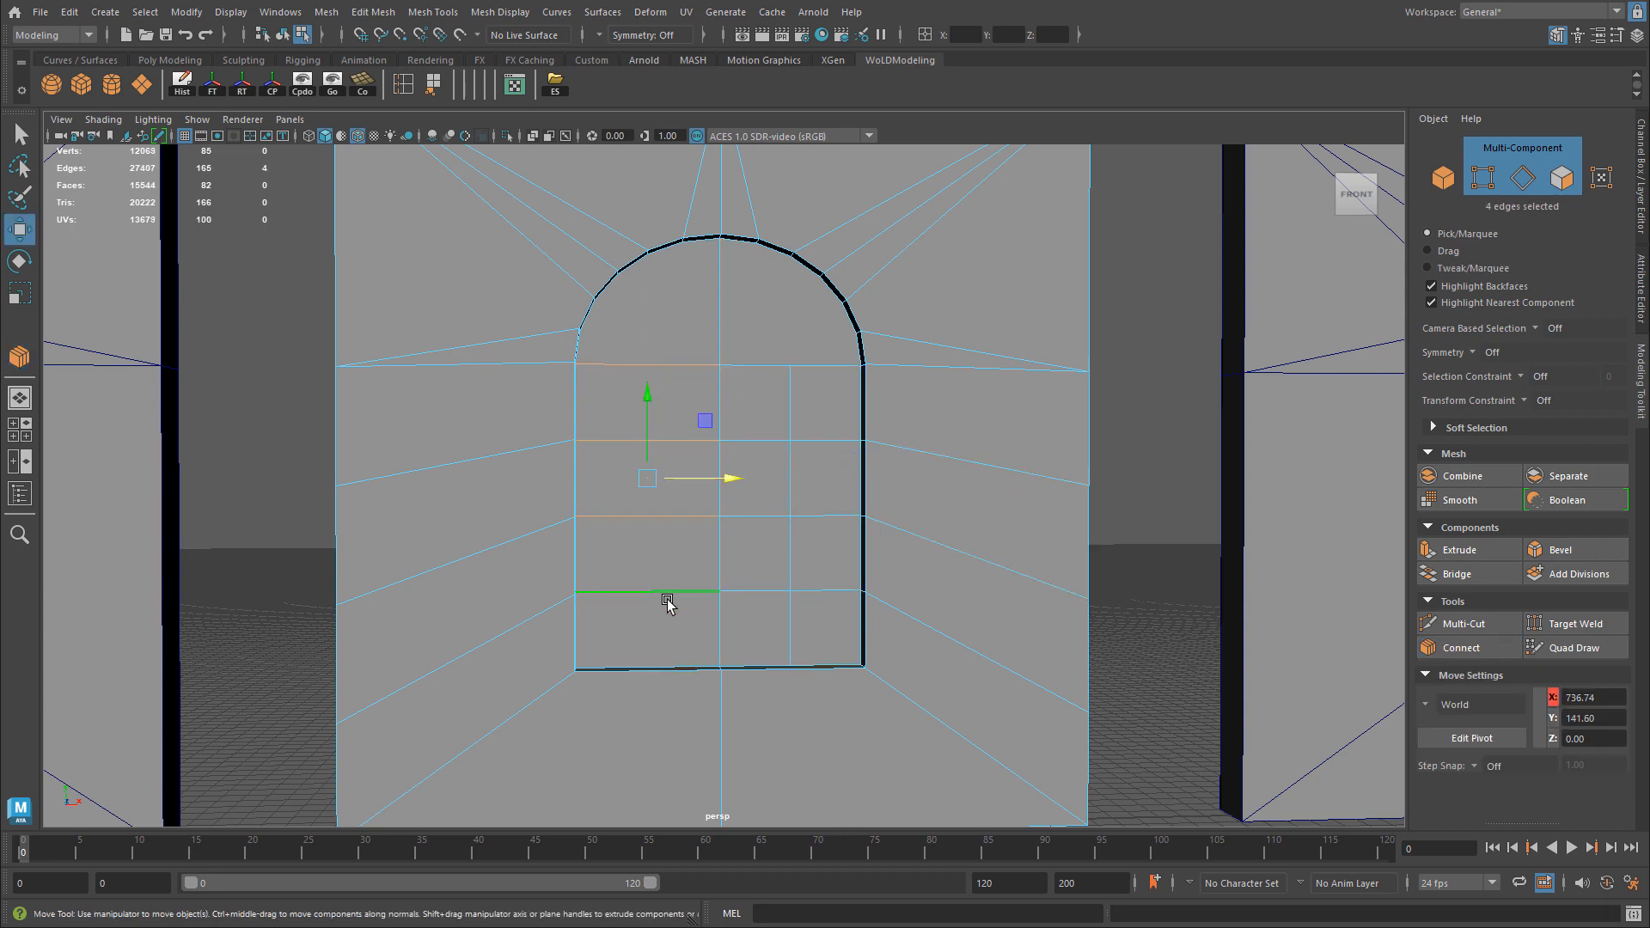
left_click_drag(668, 604, 667, 667, "alt")
left_click(667, 670, "shift")
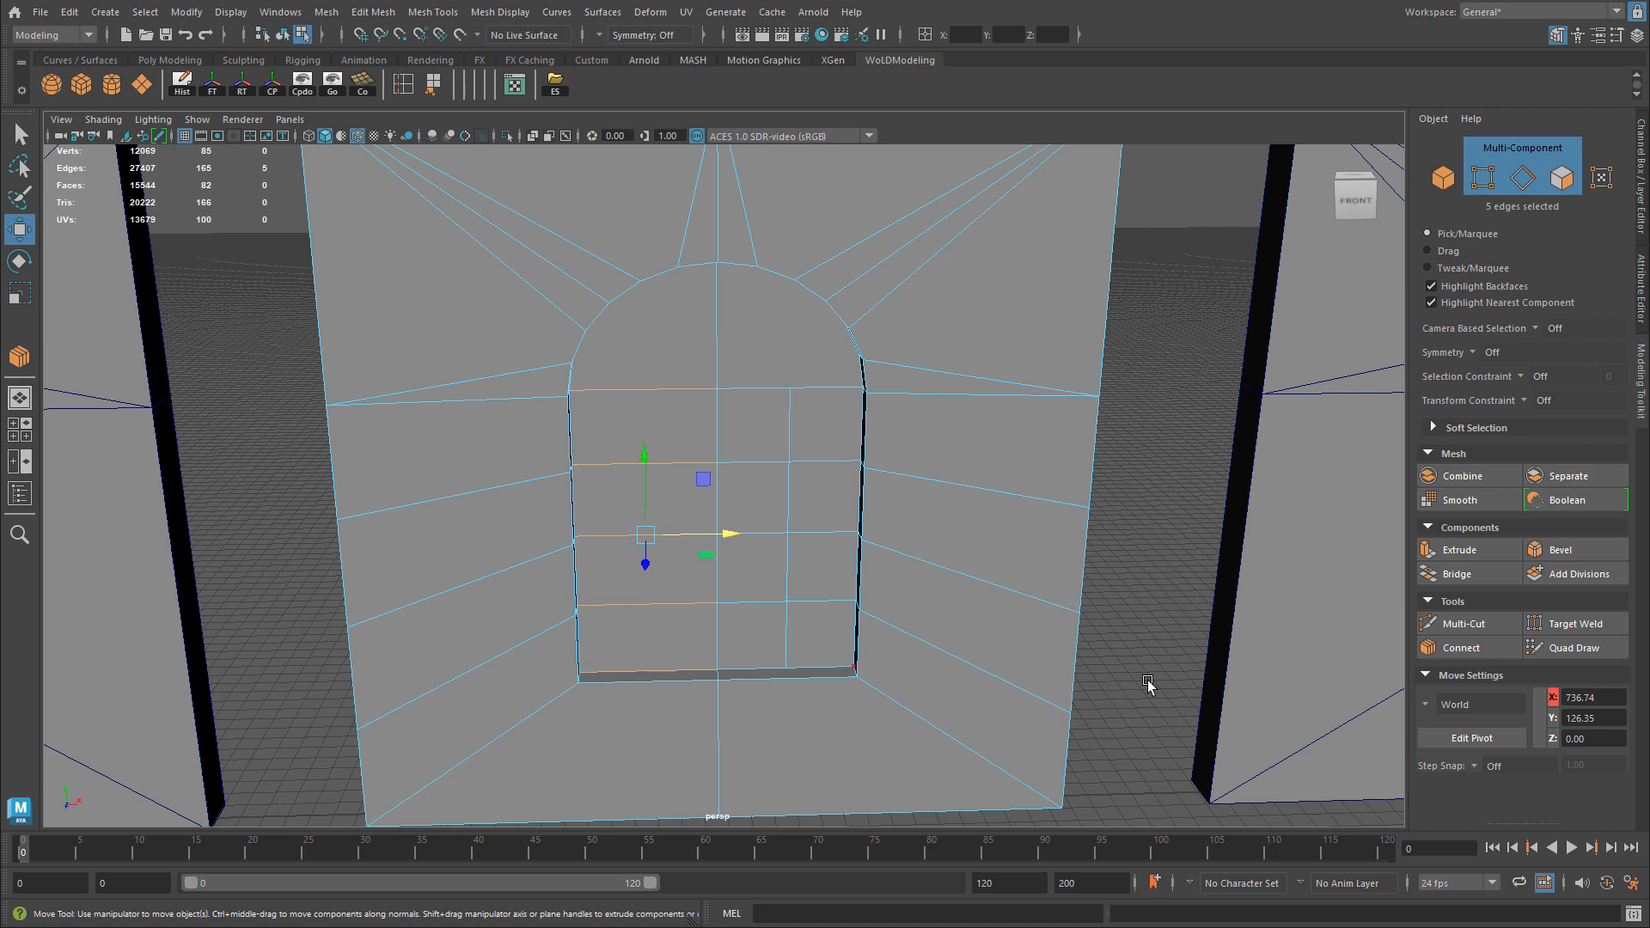
left_click(1487, 648)
key("[")
key("w")
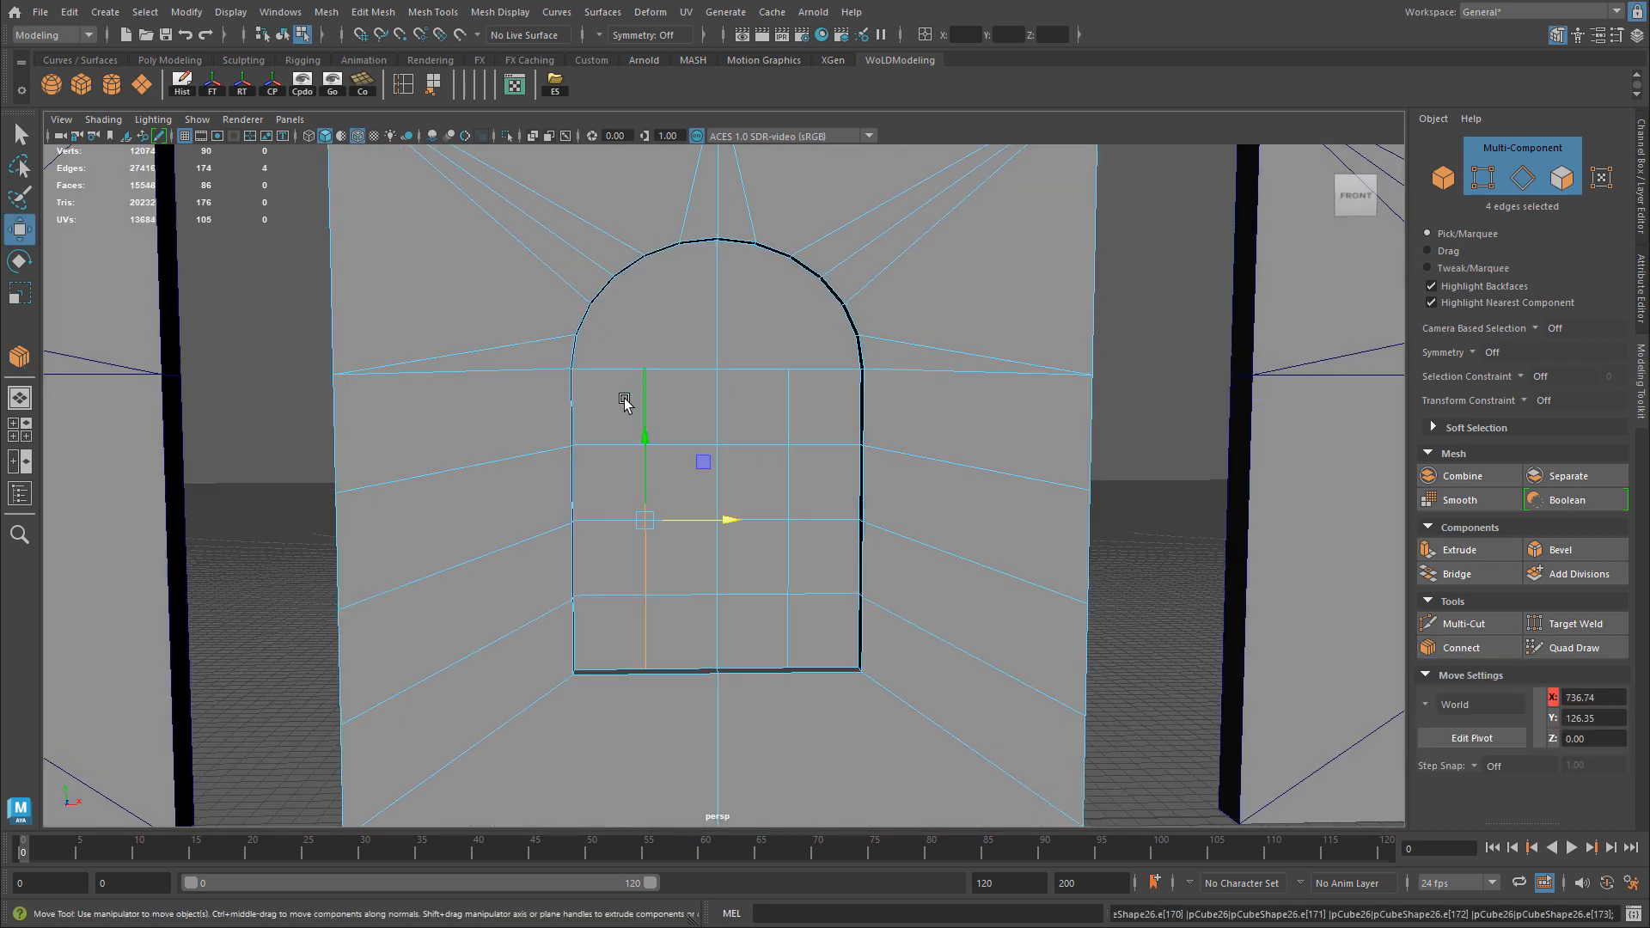
Multi-Cut a diagonal edge from the midpoint of the arch's base line to the vertex halfway along the arch's left curve.
left_click_drag(624, 402, 581, 416, "alt")
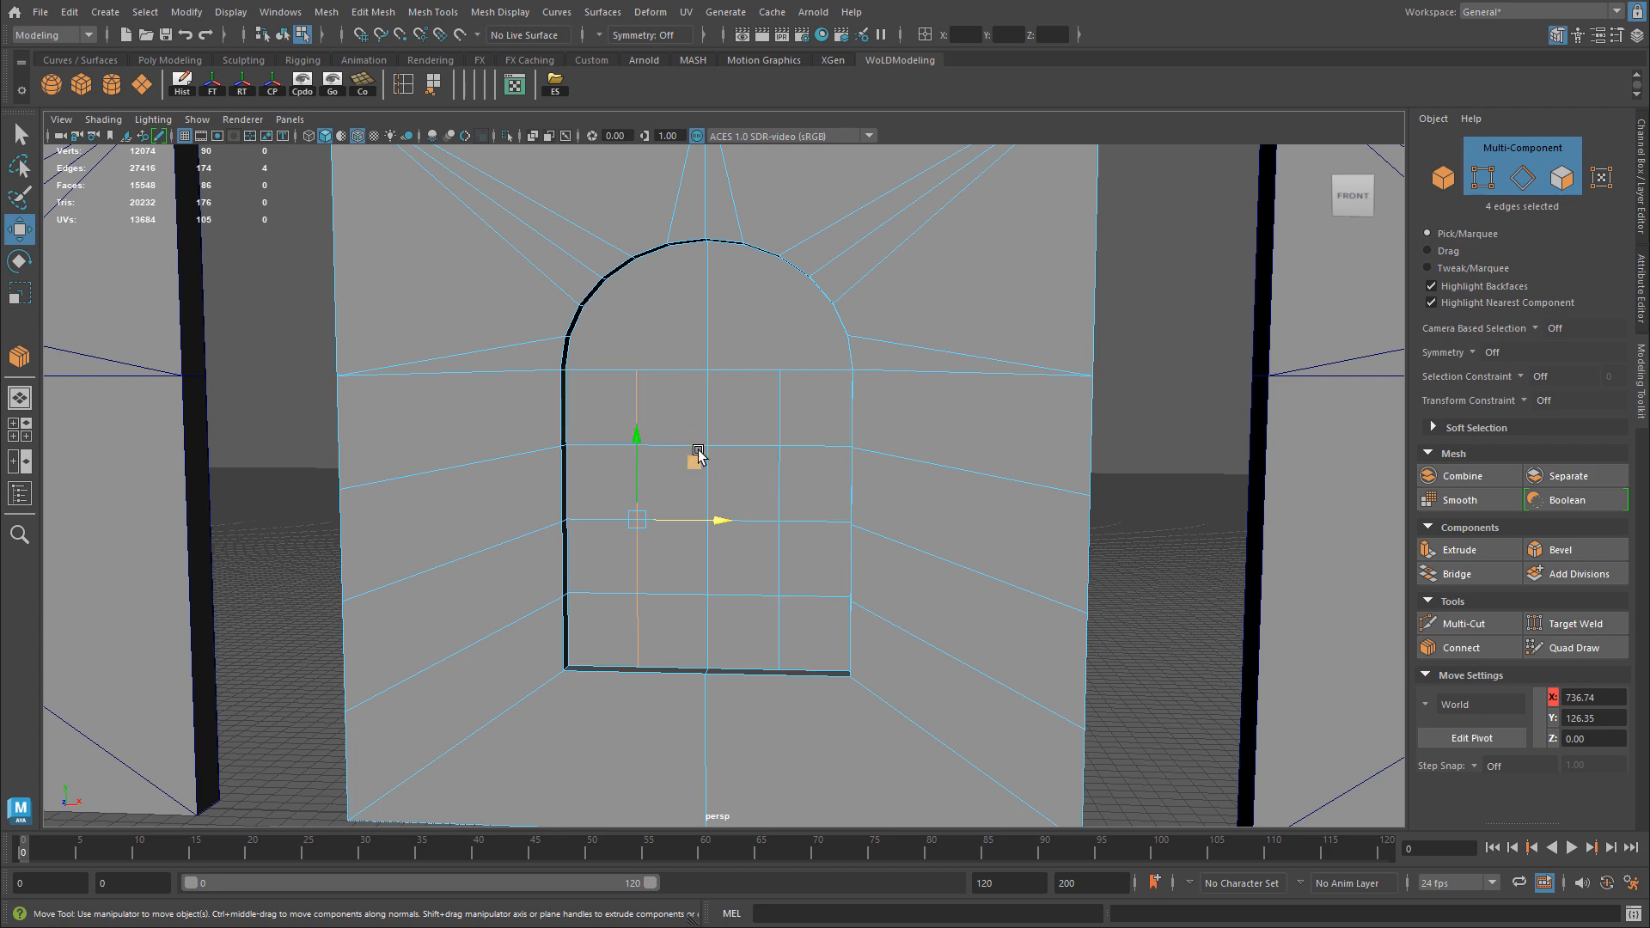
middle_click_drag(708, 453, 716, 481, "alt")
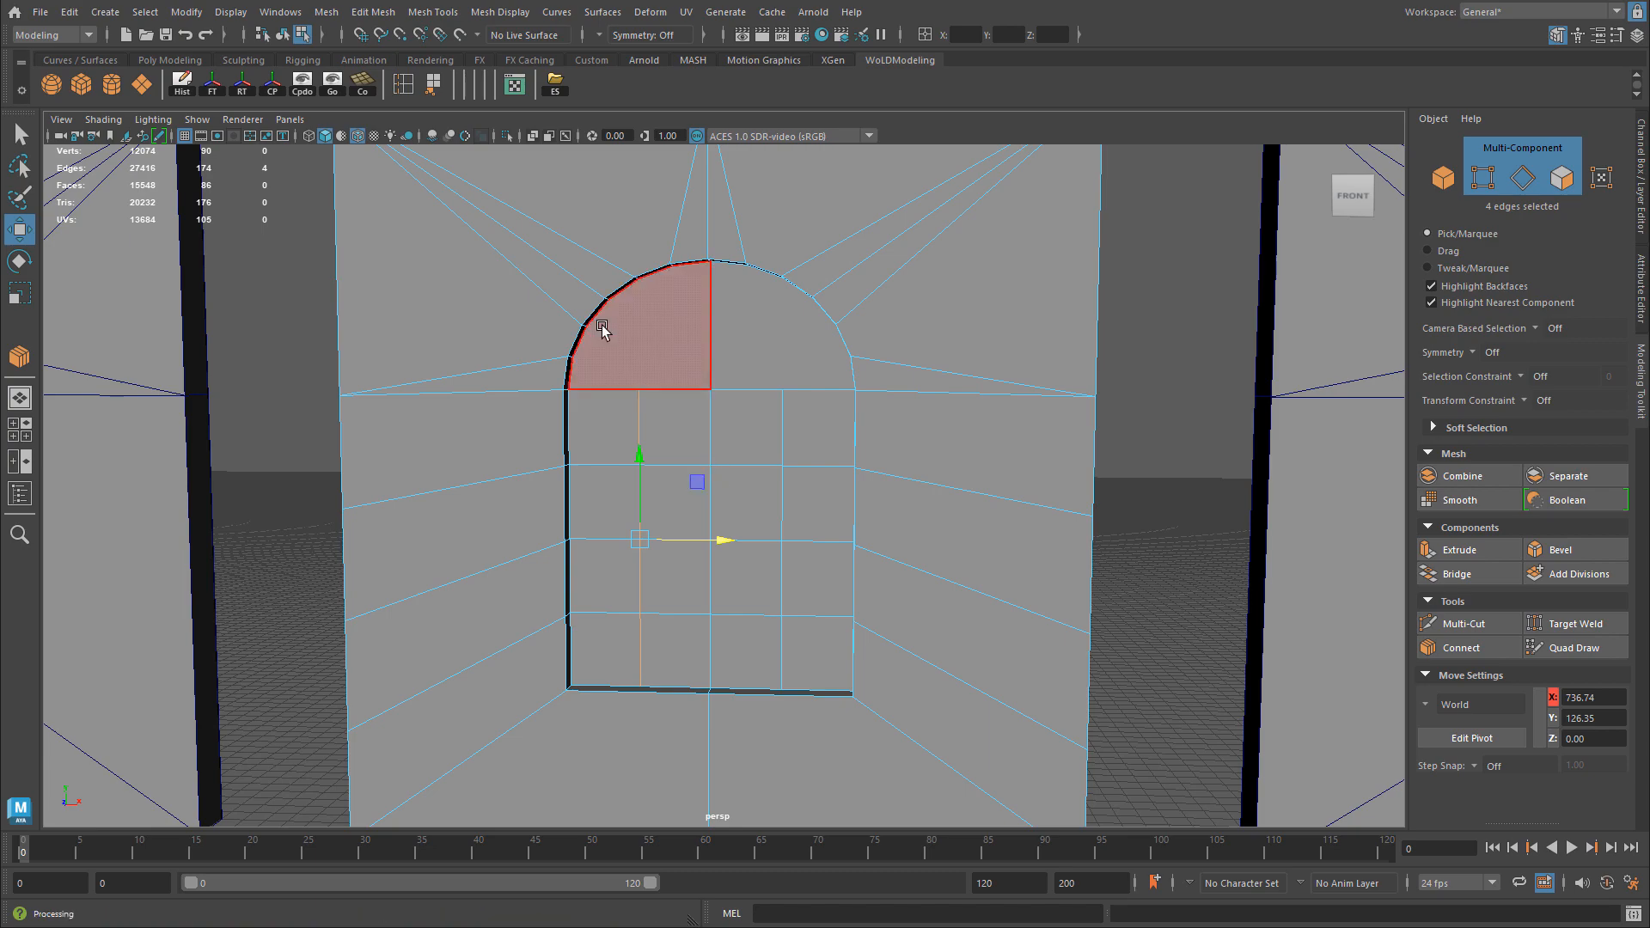
scroll(621, 350, "up", 2)
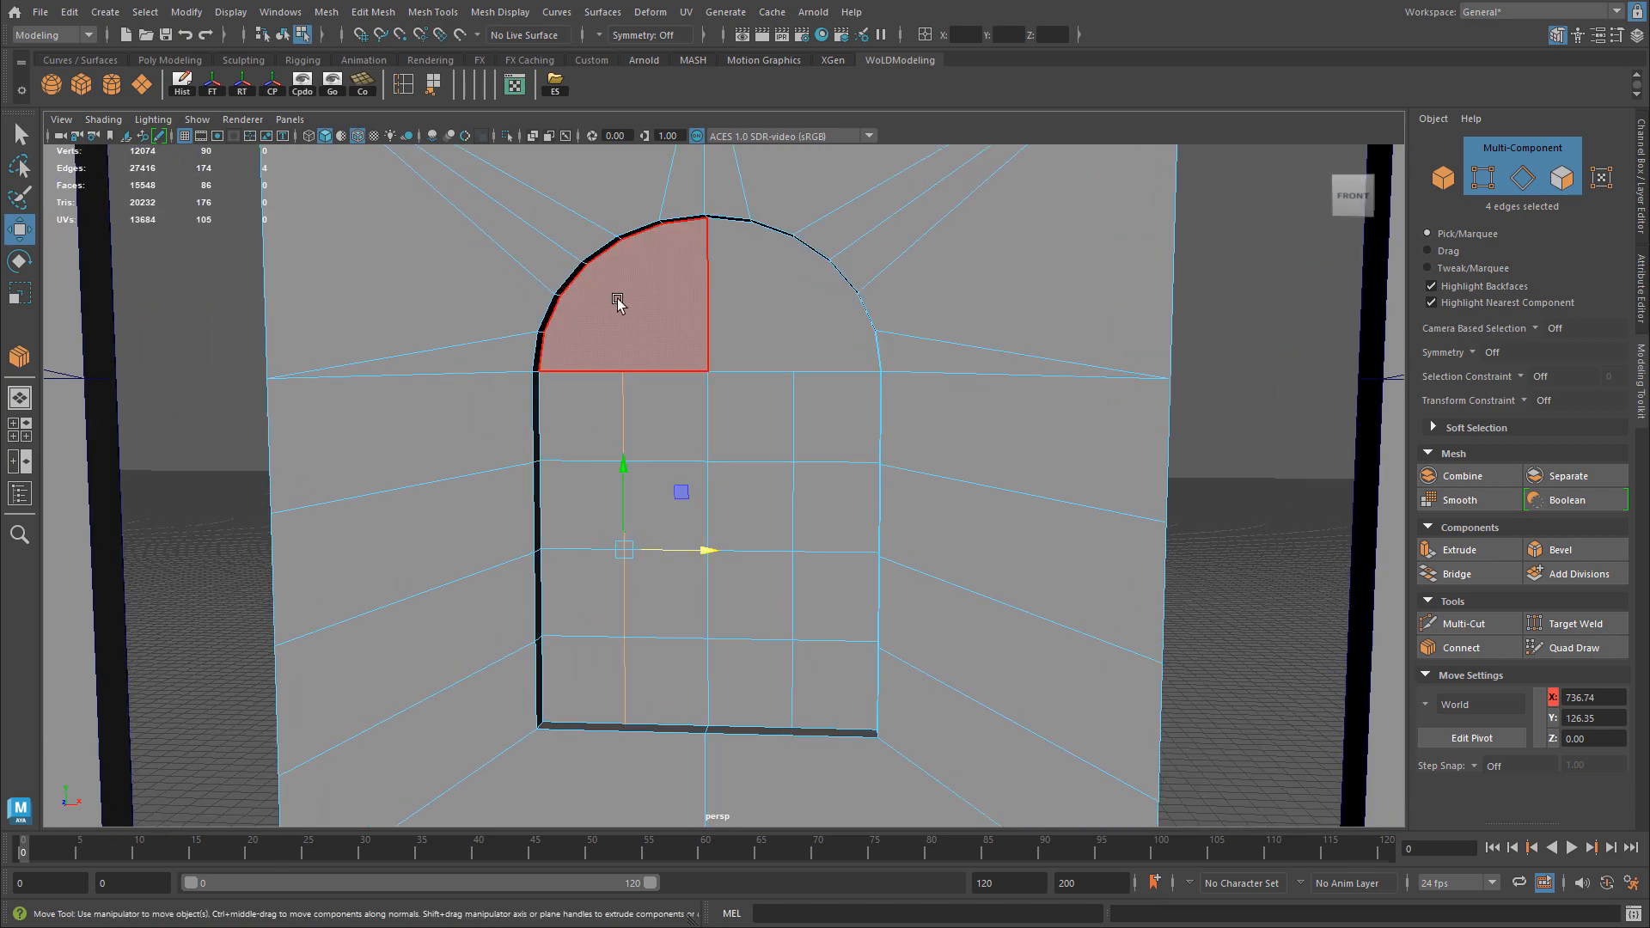
scroll(859, 324, "down", 5)
scroll(1087, 369, "up", 4)
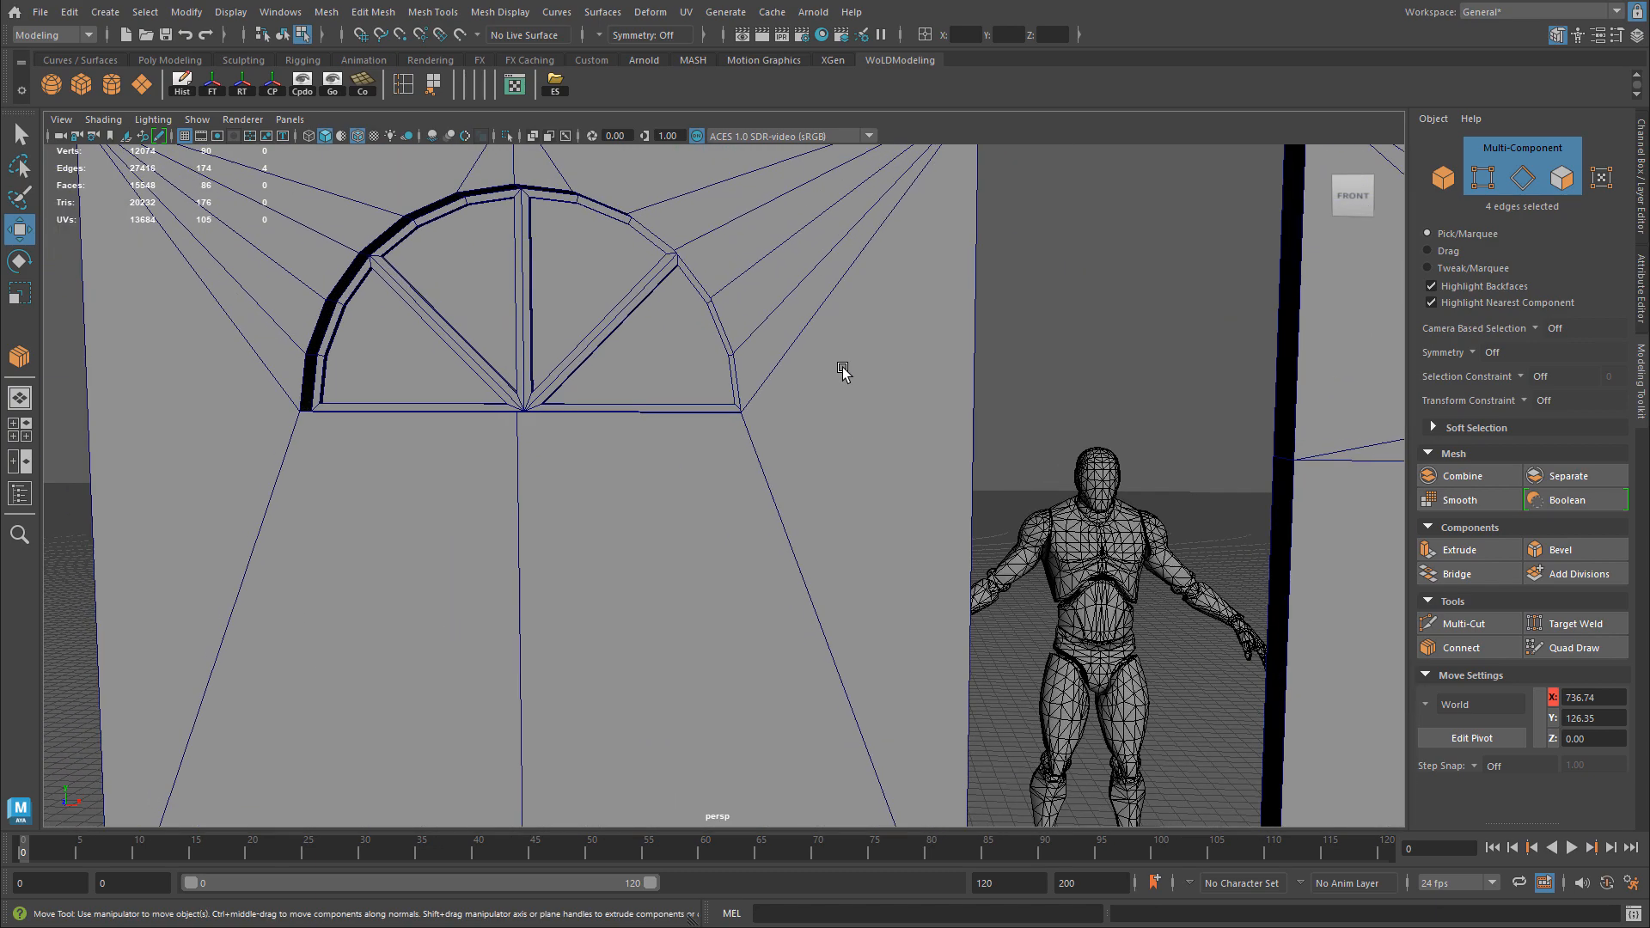
key("f")
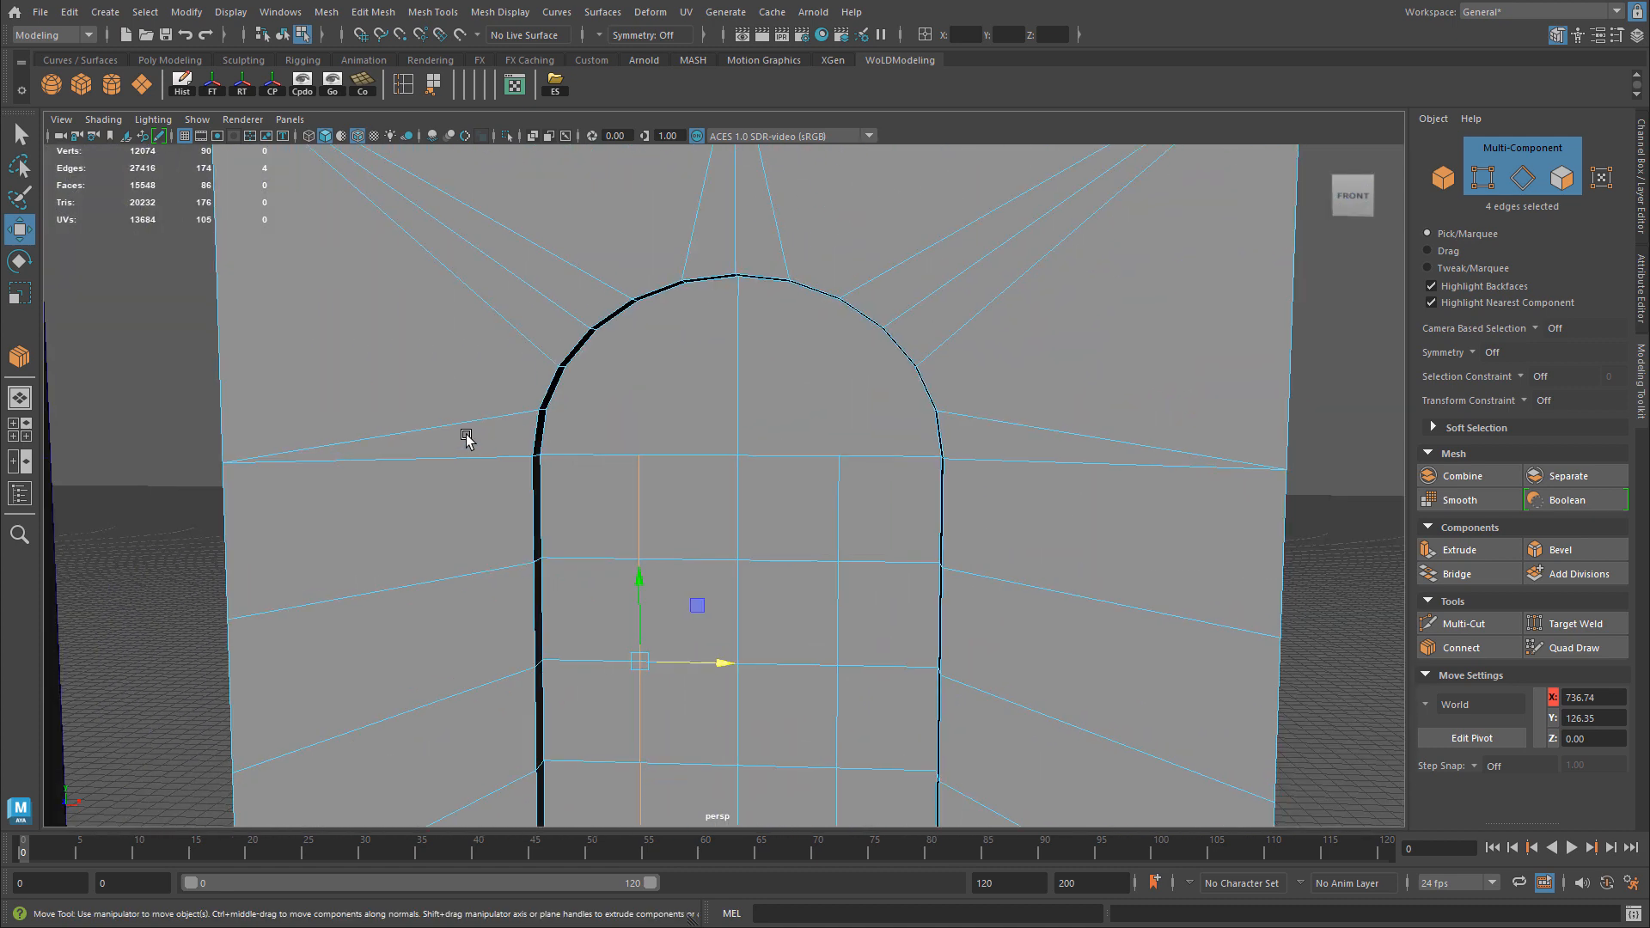
scroll(465, 437, "up", 2)
left_click(1488, 622)
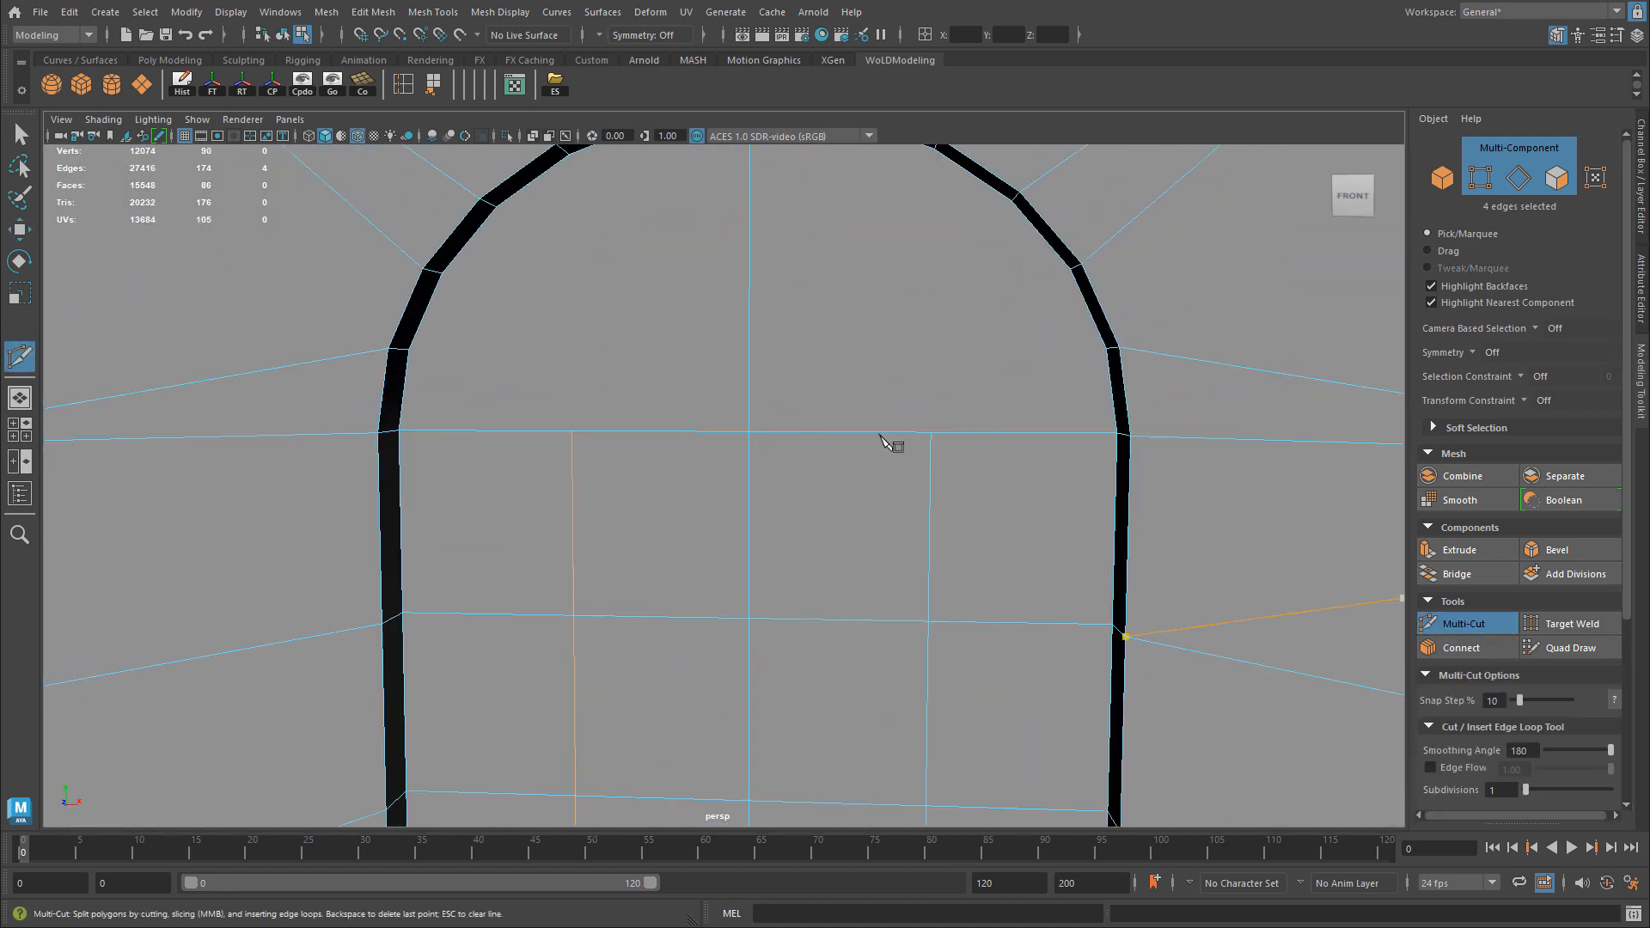
left_click_drag(888, 441, 776, 407, "alt")
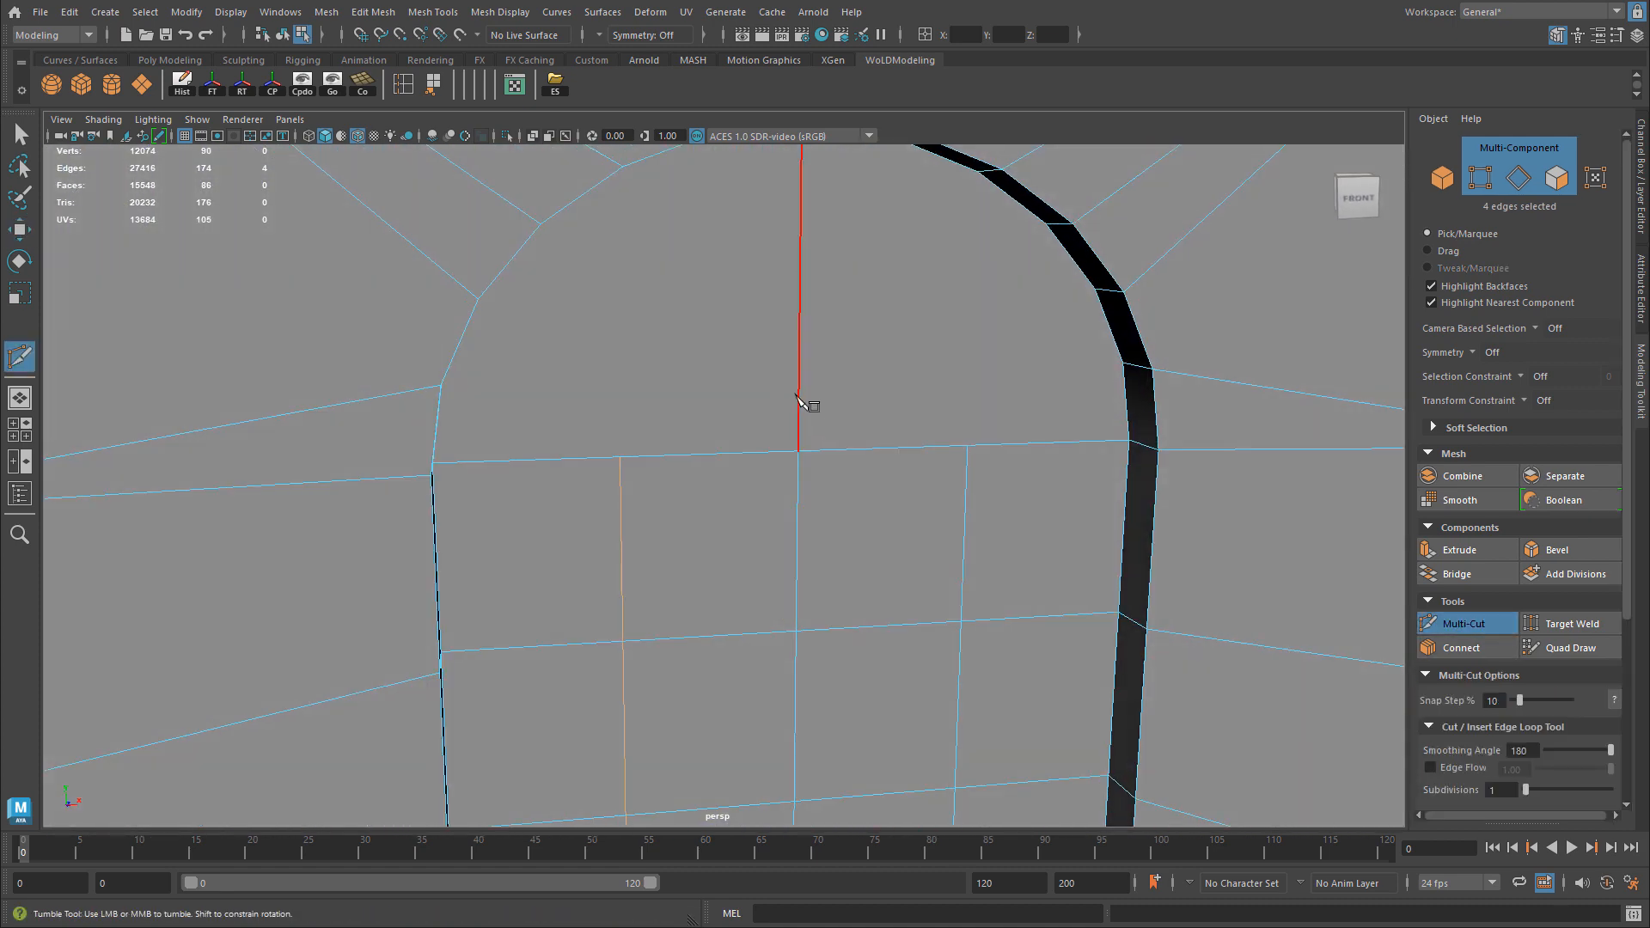
left_click(797, 449)
right_click_drag(796, 452, 563, 313, "alt")
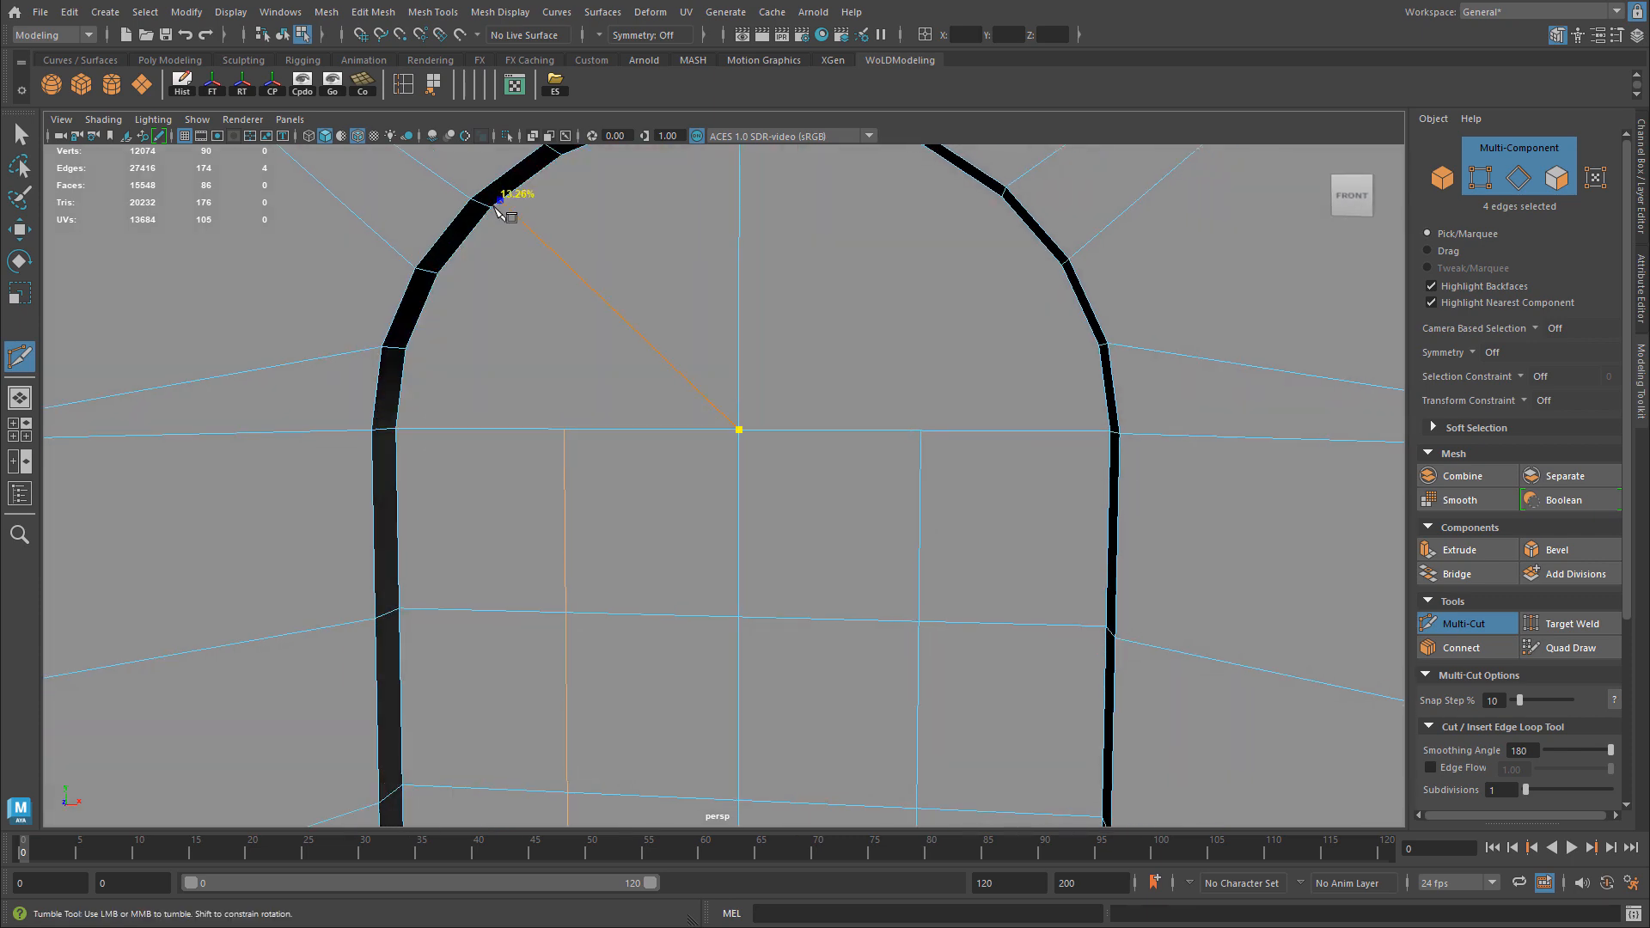
right_click(763, 294)
Multi-Cut a matching diagonal edge from the arch's base midpoint to the vertex halfway along its right curve.
left_click_drag(783, 344, 745, 406, "alt")
left_click(750, 493)
left_click_drag(770, 475, 987, 268, "alt")
left_click(1041, 217)
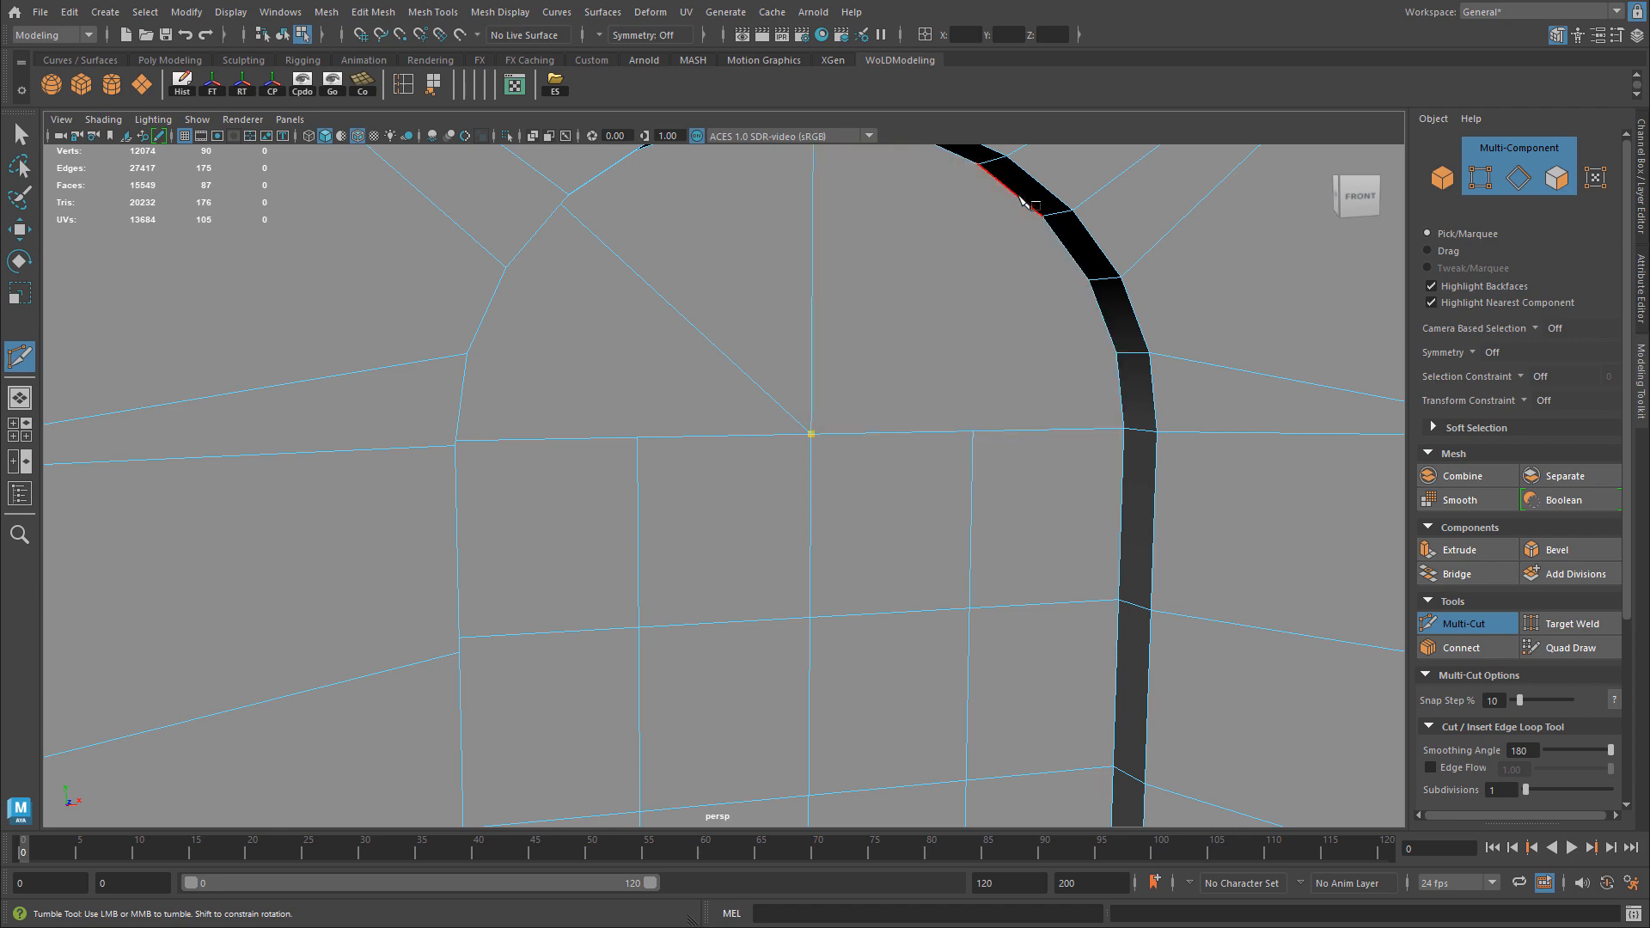
right_click_drag(1017, 320, 776, 390, "alt")
left_click_drag(776, 390, 718, 382, "alt")
key("w")
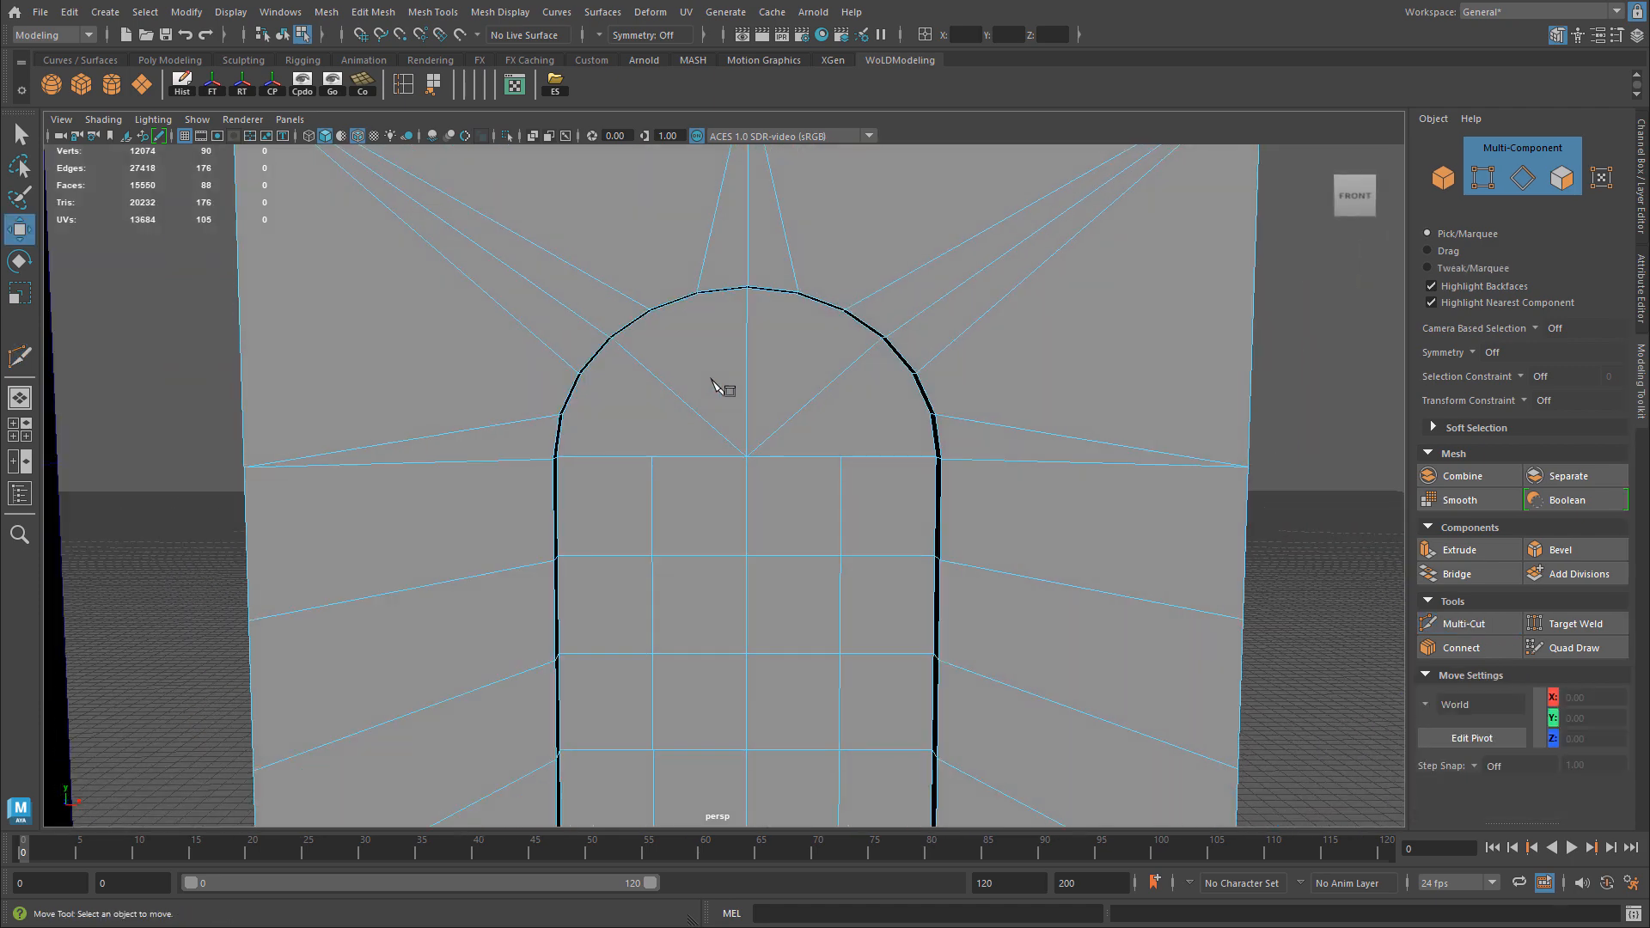
Select the four wedge faces of the arch and extrude them with an Offset of 2.5 and Keep Faces Together off.
right_click_drag(718, 383, 774, 412, "alt")
left_click_drag(773, 412, 688, 357, "alt")
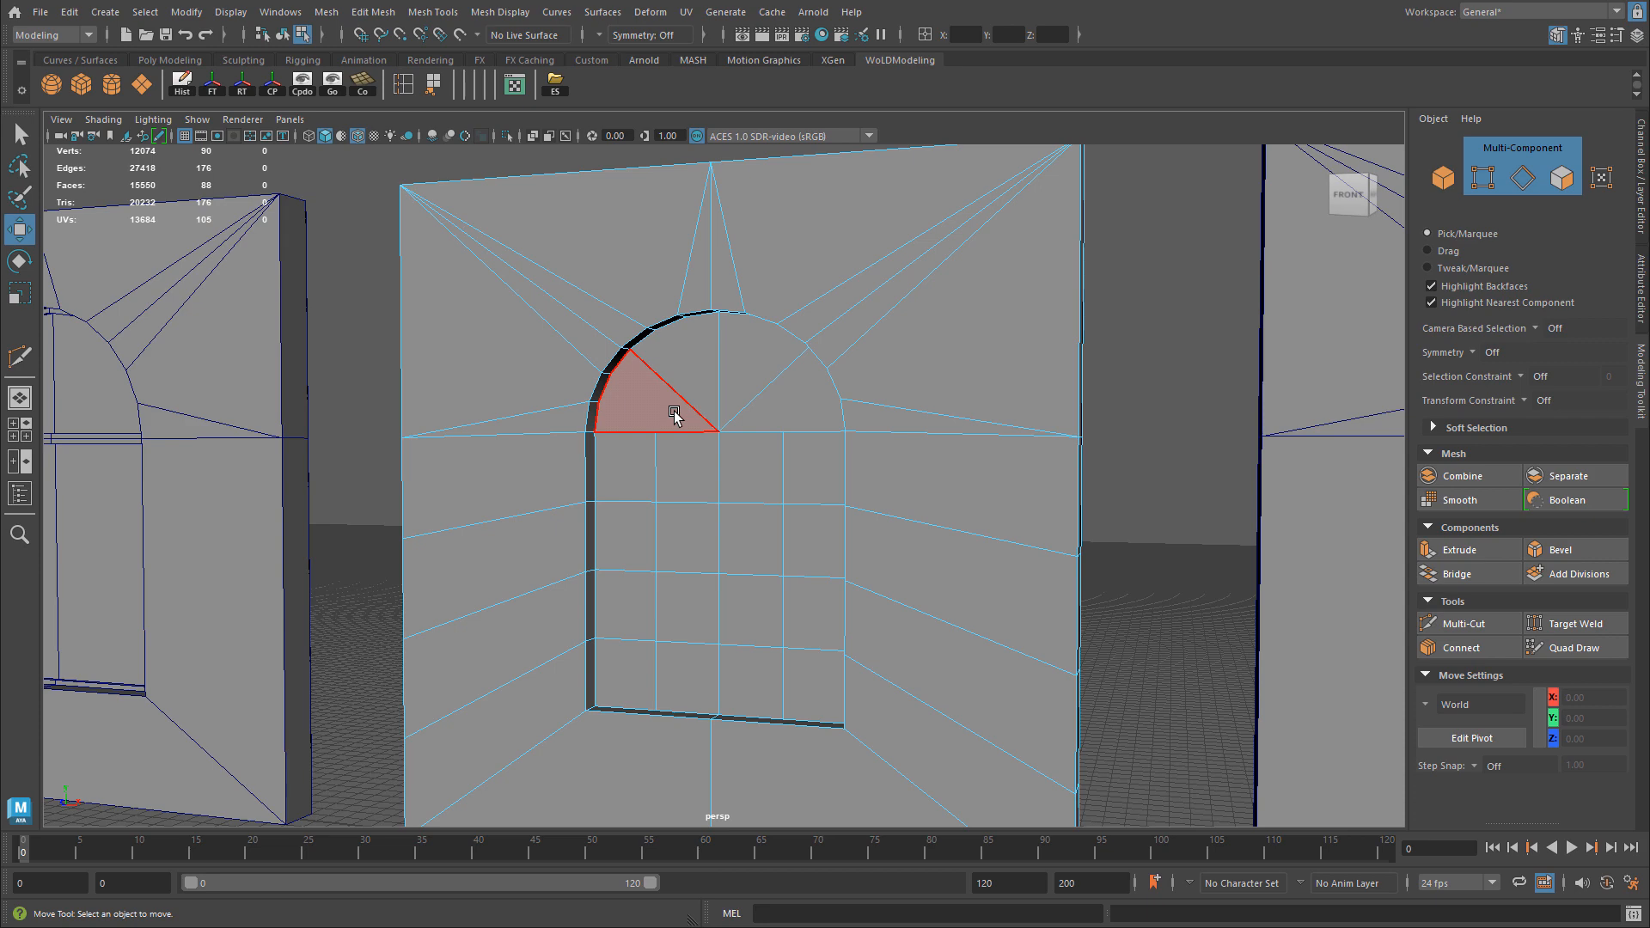
left_click_drag(747, 504, 662, 413, "alt")
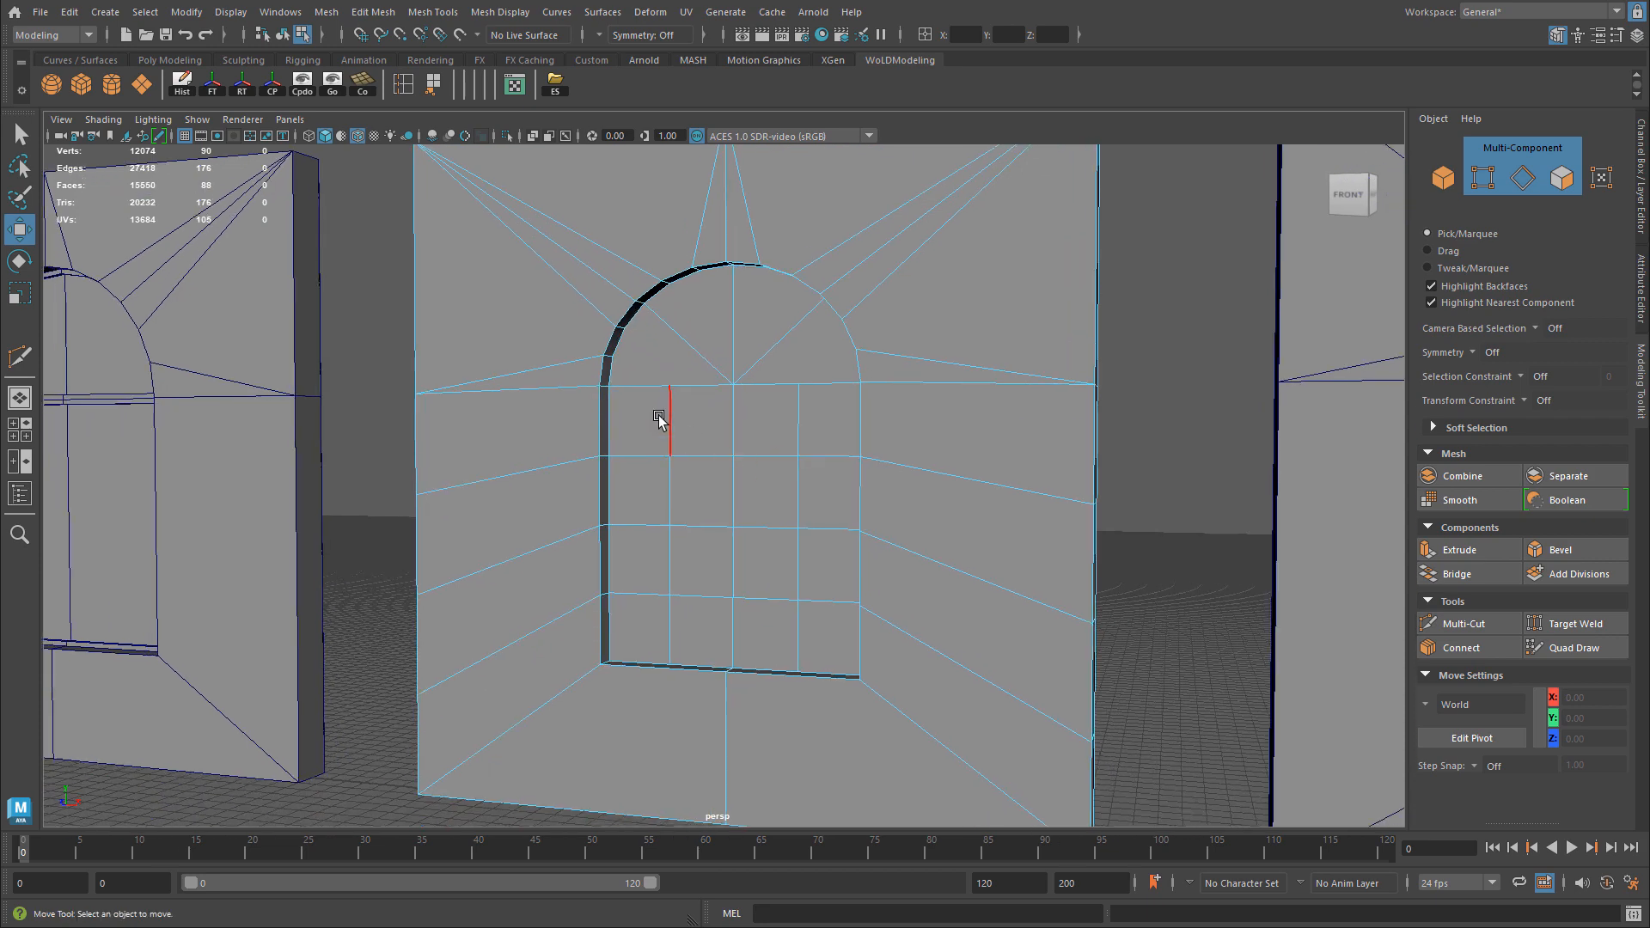
right_click_drag(662, 412, 659, 450)
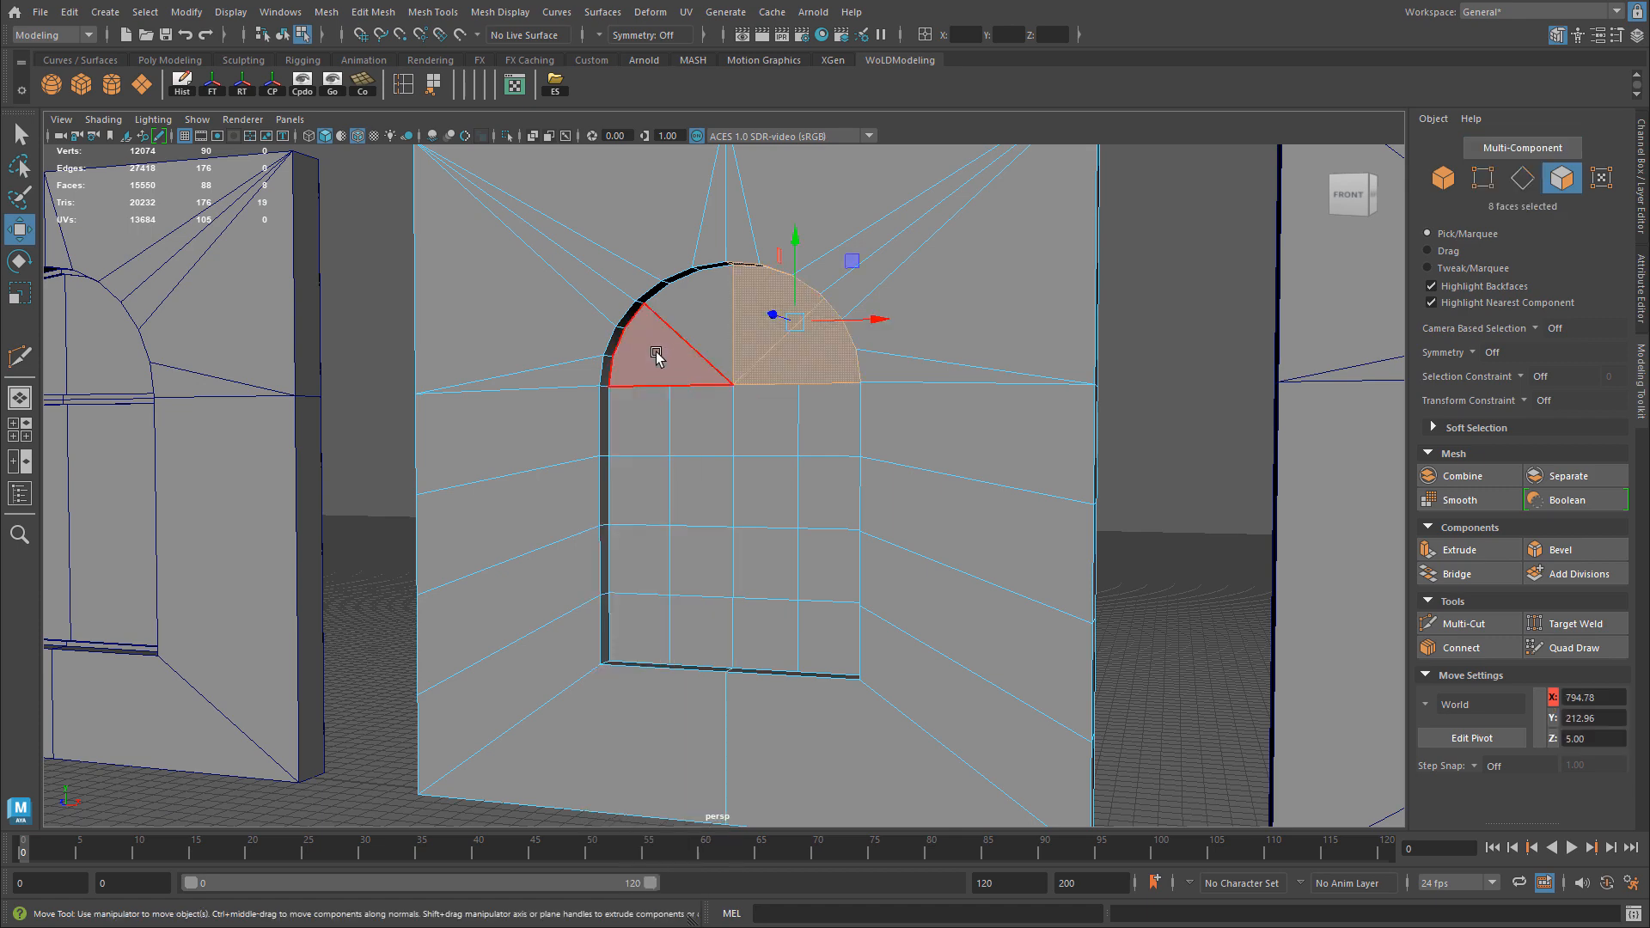
left_click(656, 354)
left_click_drag(684, 333, 817, 354, "shift")
middle_click_drag(755, 368, 751, 464, "alt")
right_click_drag(750, 464, 887, 457, "alt")
key("ctrl+e")
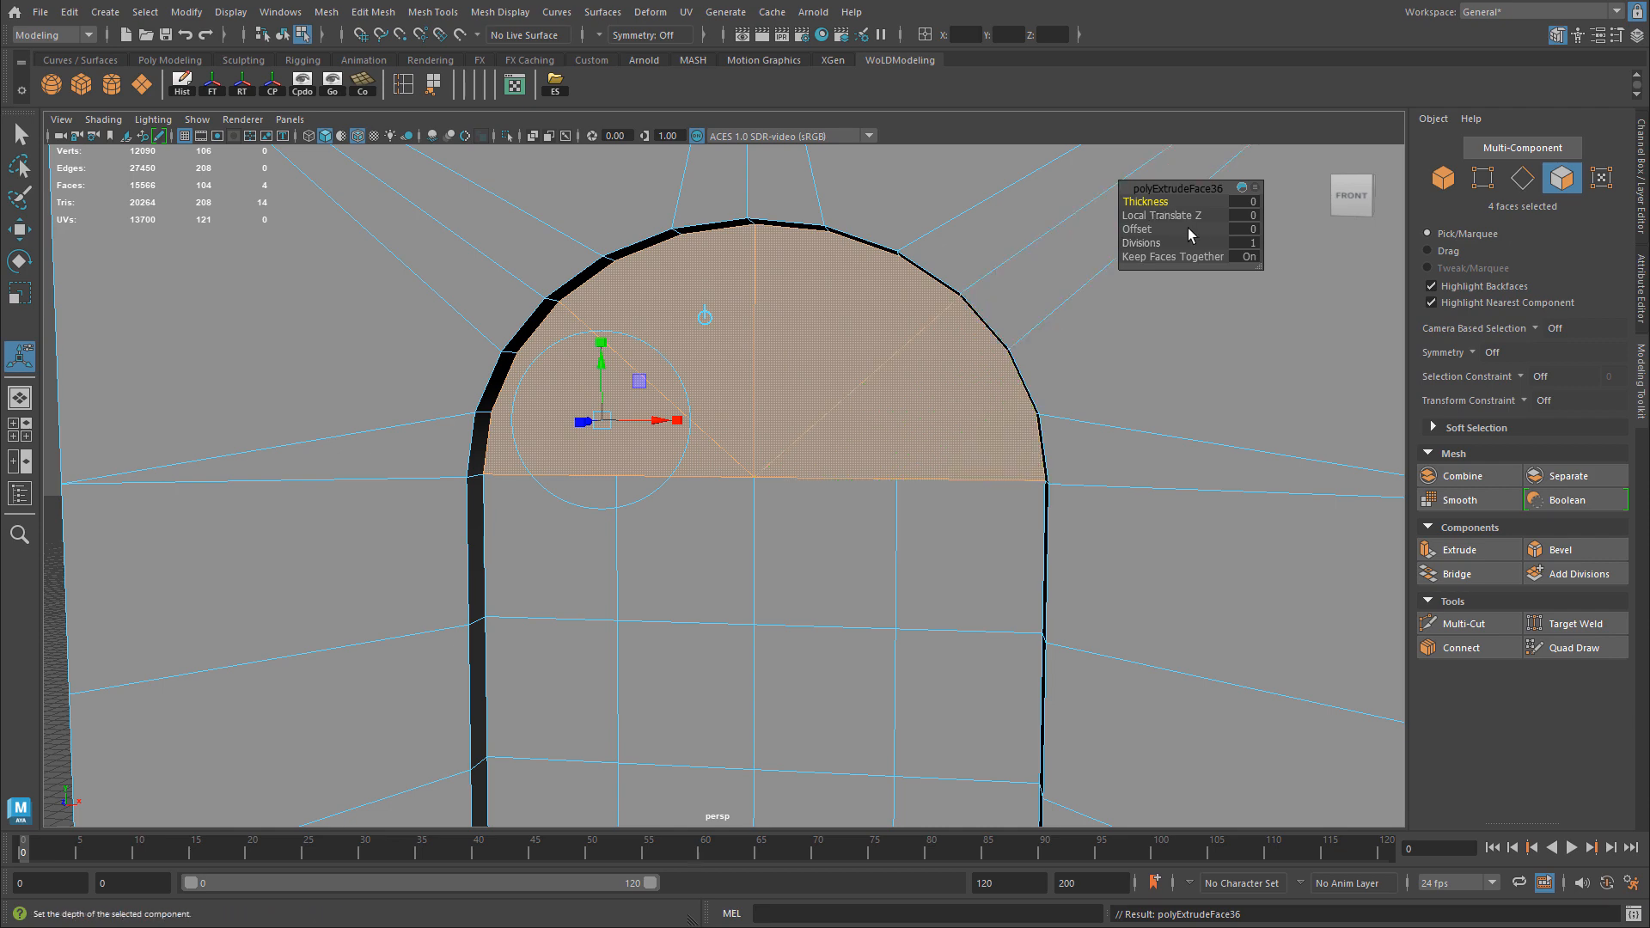
left_click(1250, 231)
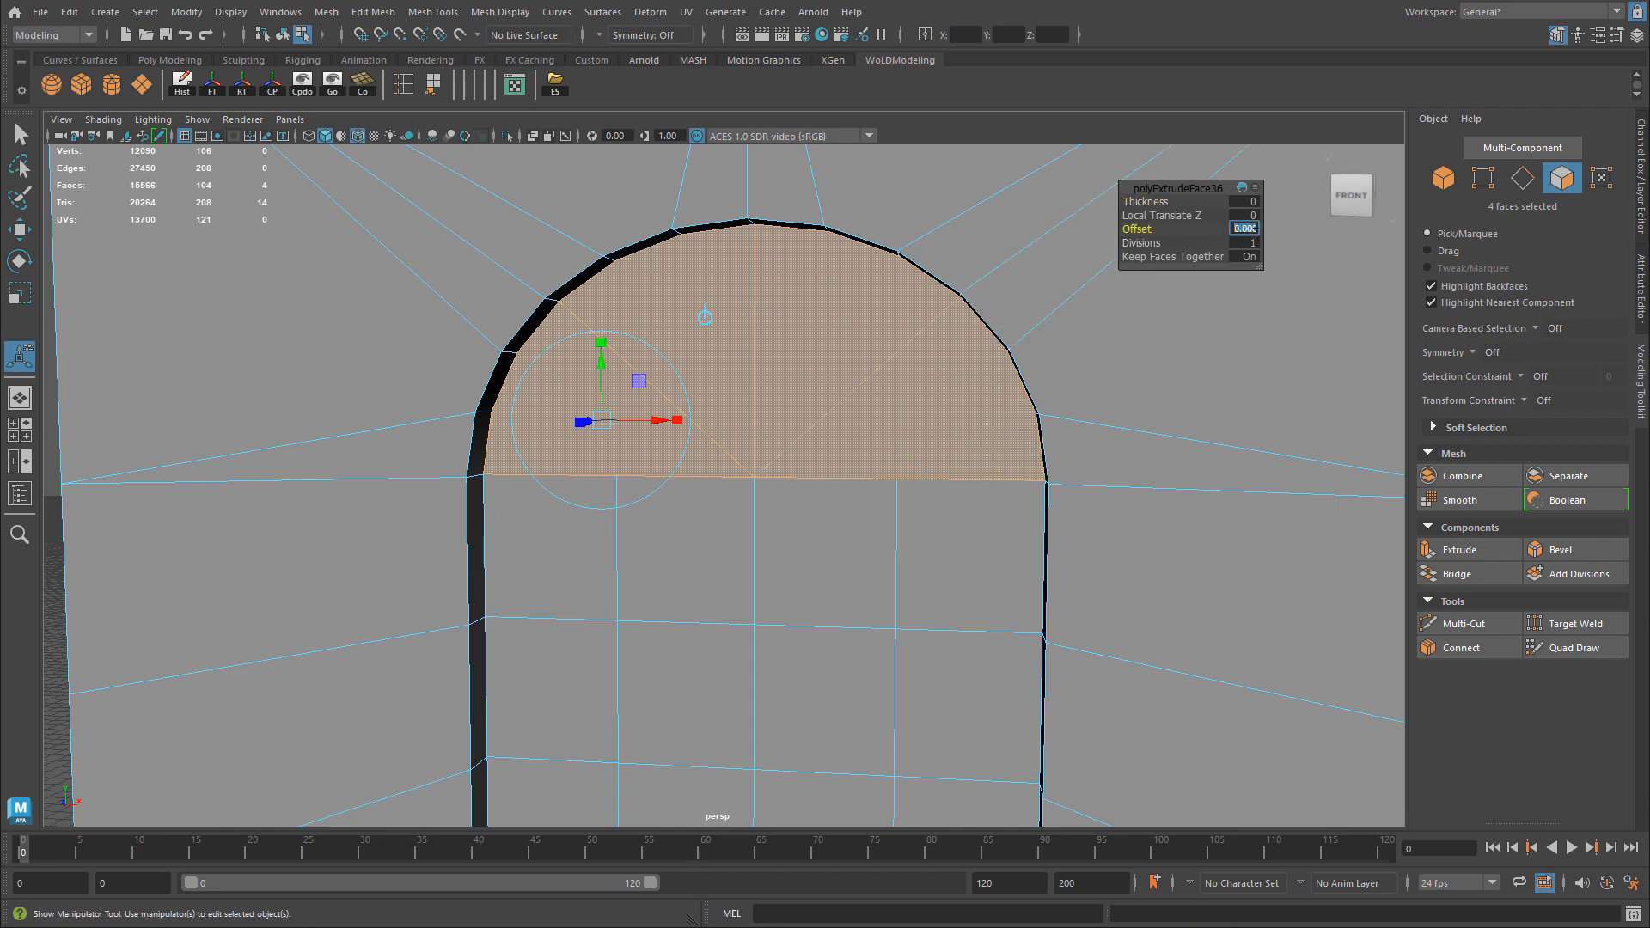
key("Return")
left_click(1249, 257)
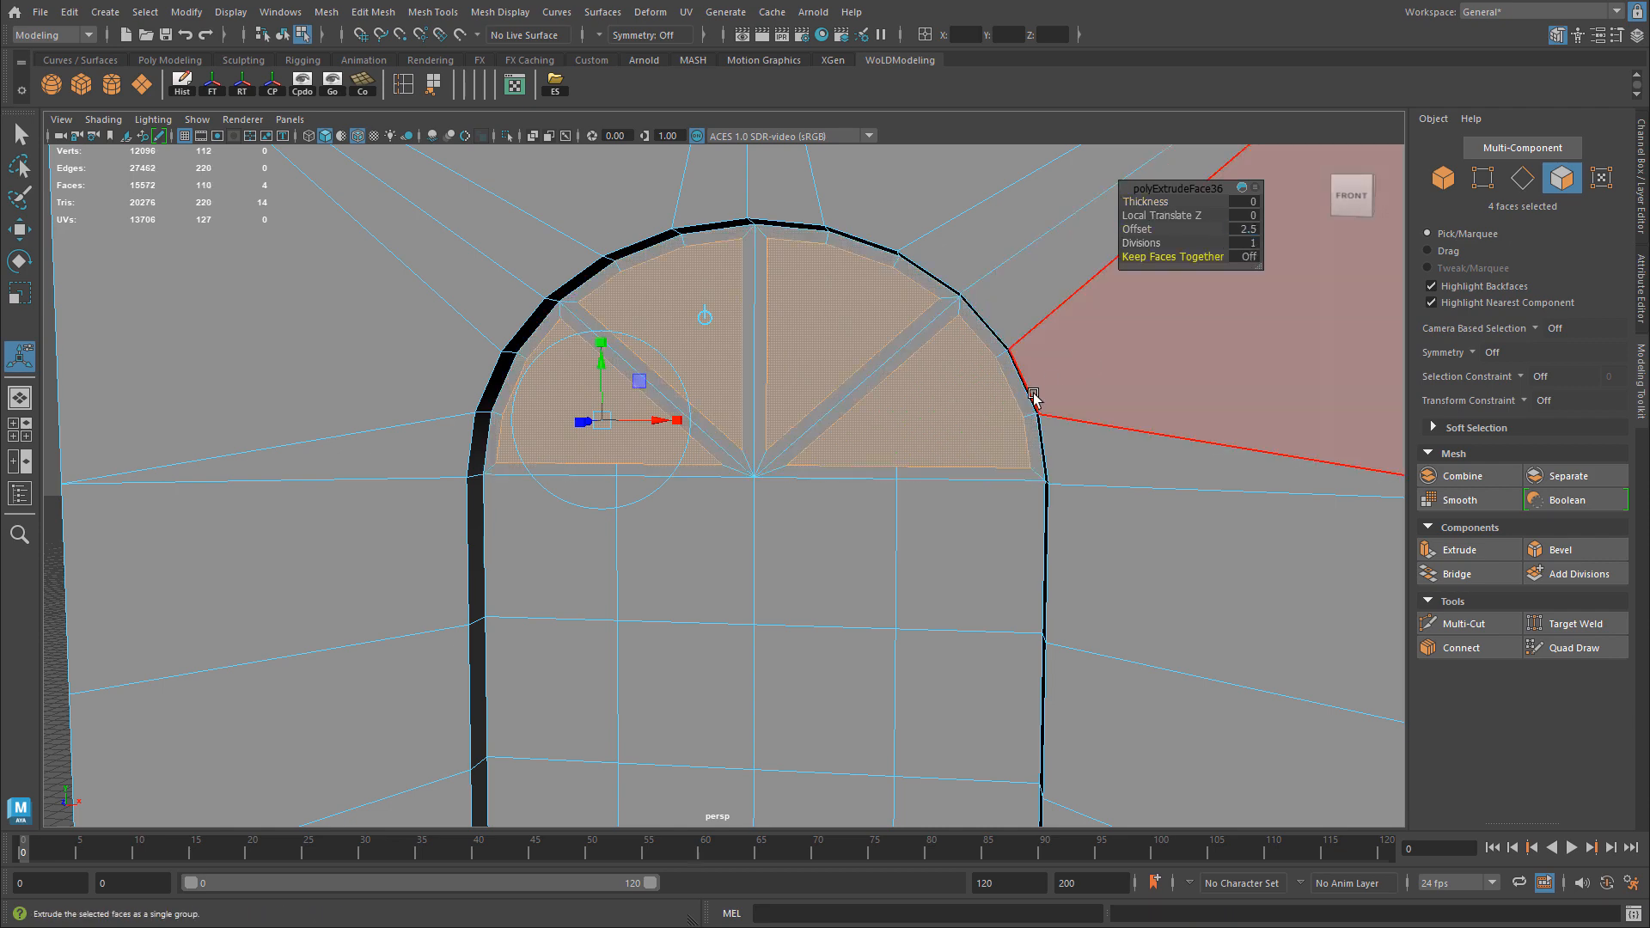
Extrude the four inset arch faces again with a Thickness of -2.5 to recess the panes.
left_click_drag(811, 392, 783, 404, "alt")
key("ctrl+e")
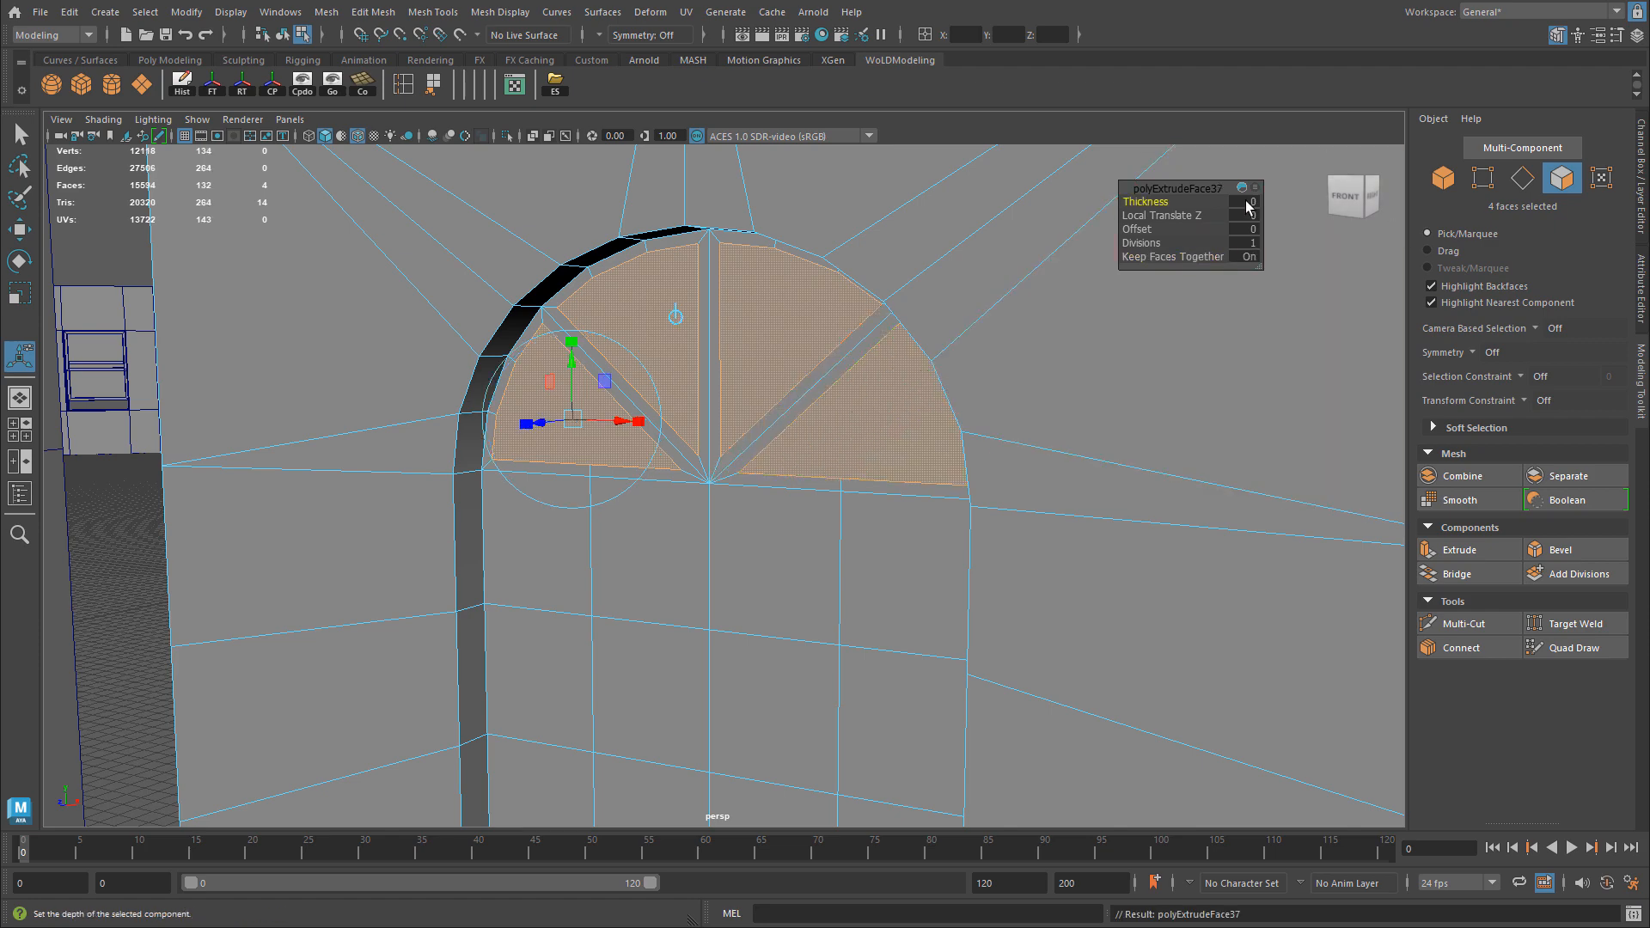
left_click(1246, 201)
key("Return")
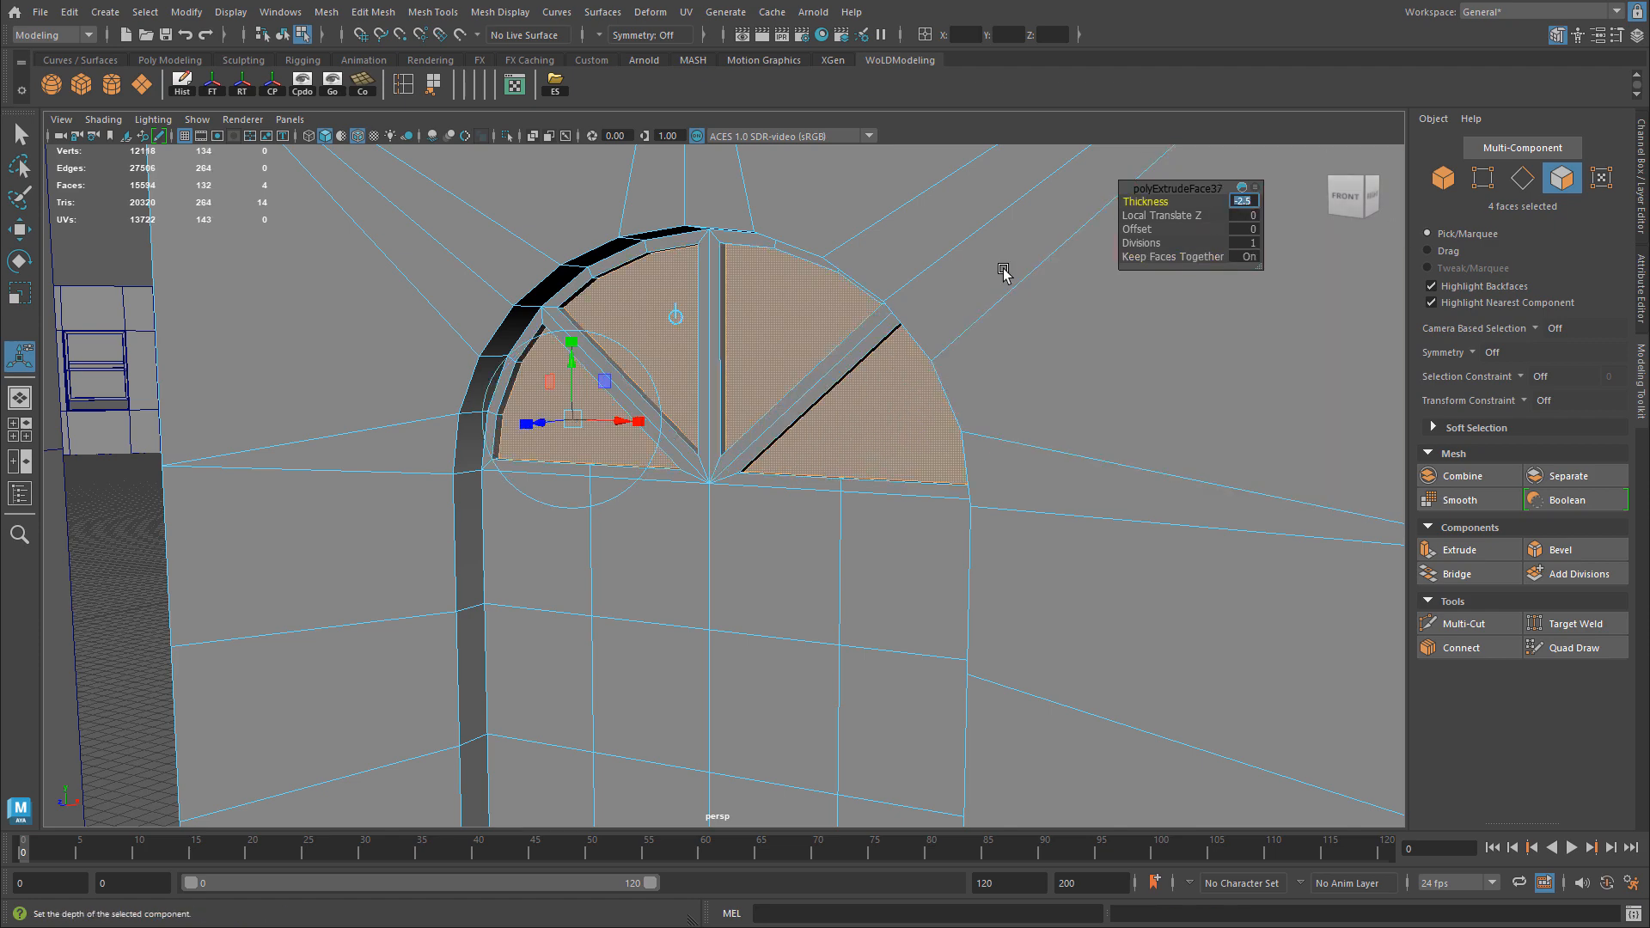
Select the four pane faces in the top row of the window's rectangular part.
mouse_move(752, 330)
left_mouse_down("alt")
mouse_move(699, 317)
mouse_move(763, 314)
left_mouse_up("alt")
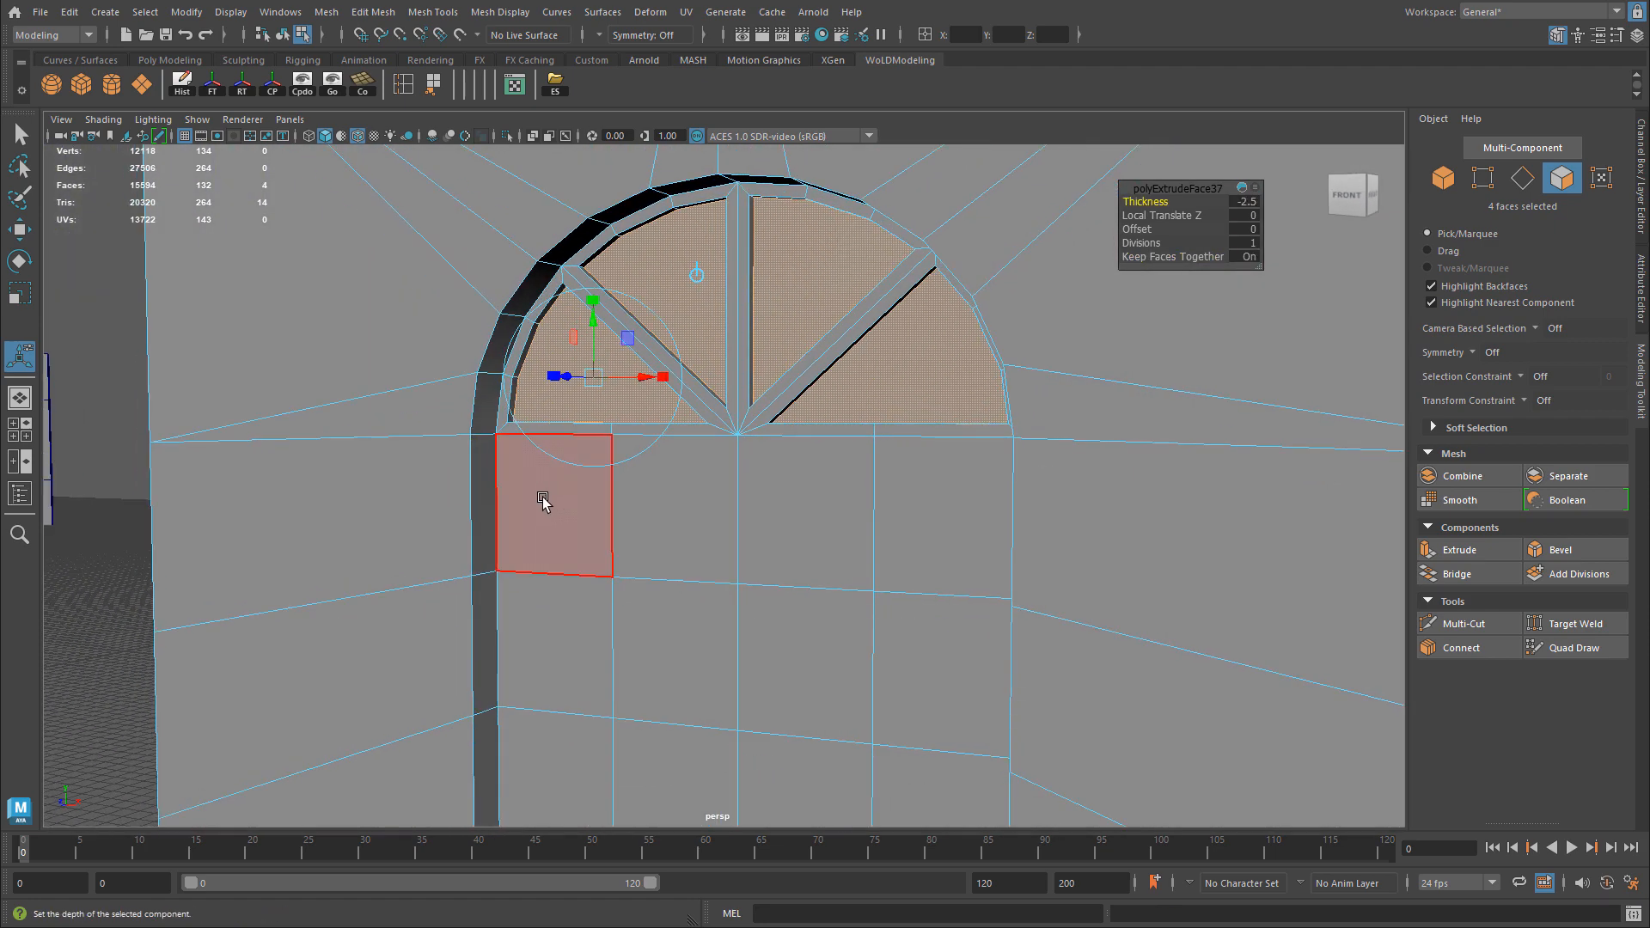
left_click(547, 503)
left_click(676, 524, "shift")
left_click(838, 526, "shift")
left_click(914, 527, "shift")
scroll(860, 526, "down", 5)
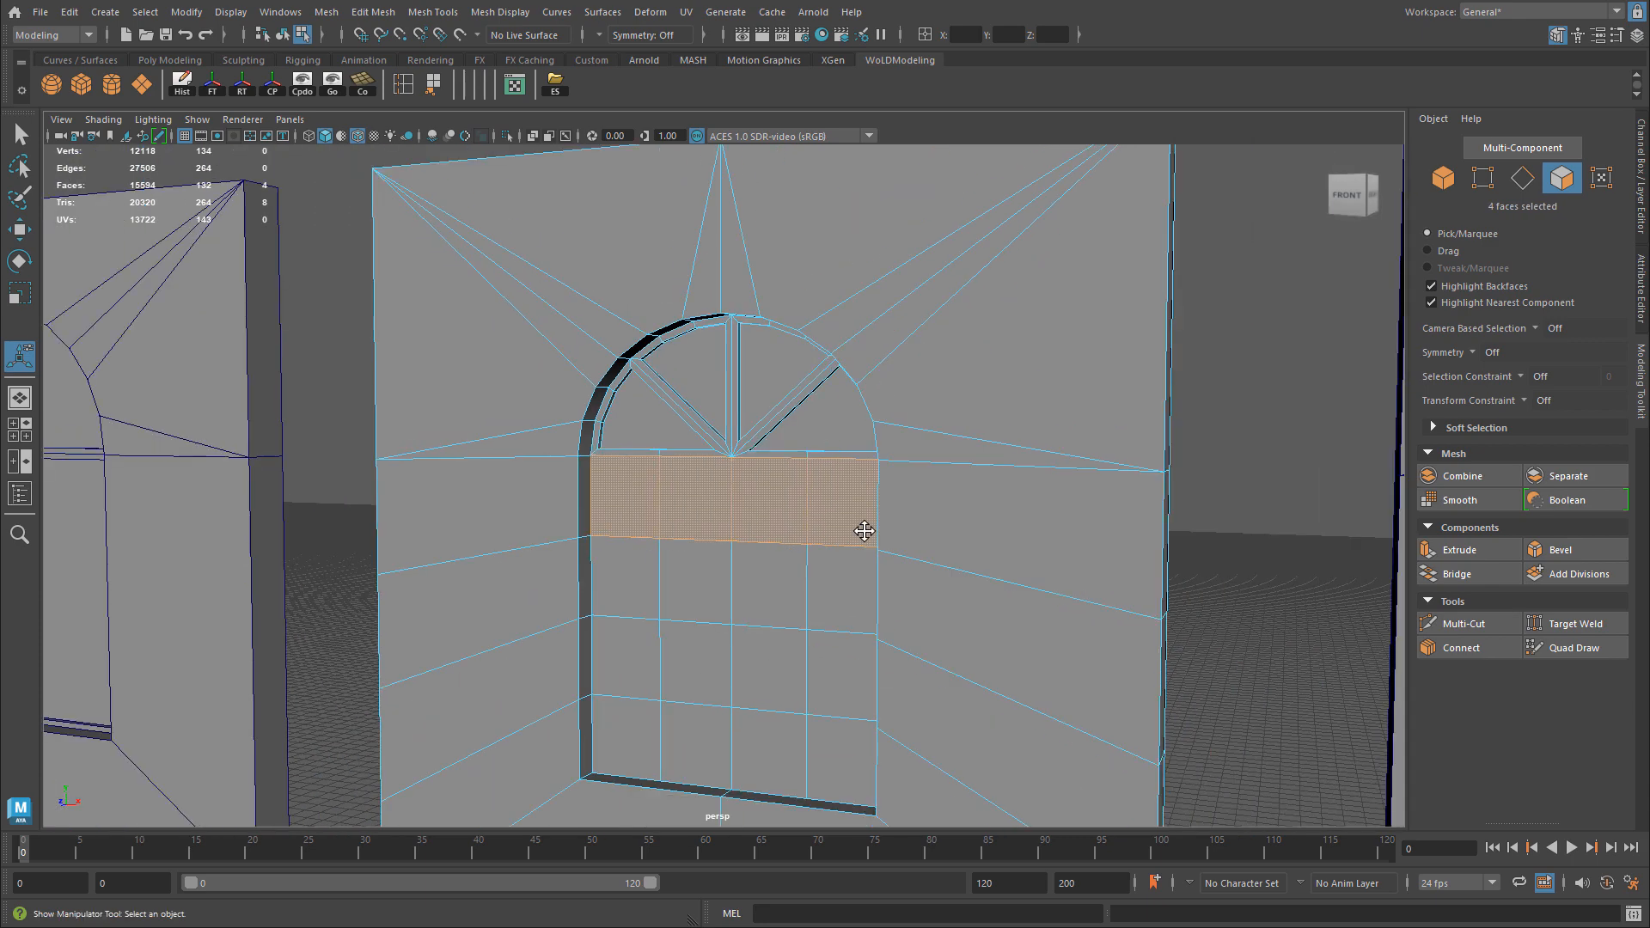
scroll(842, 475, "up", 3)
left_click_drag(657, 473, 894, 490)
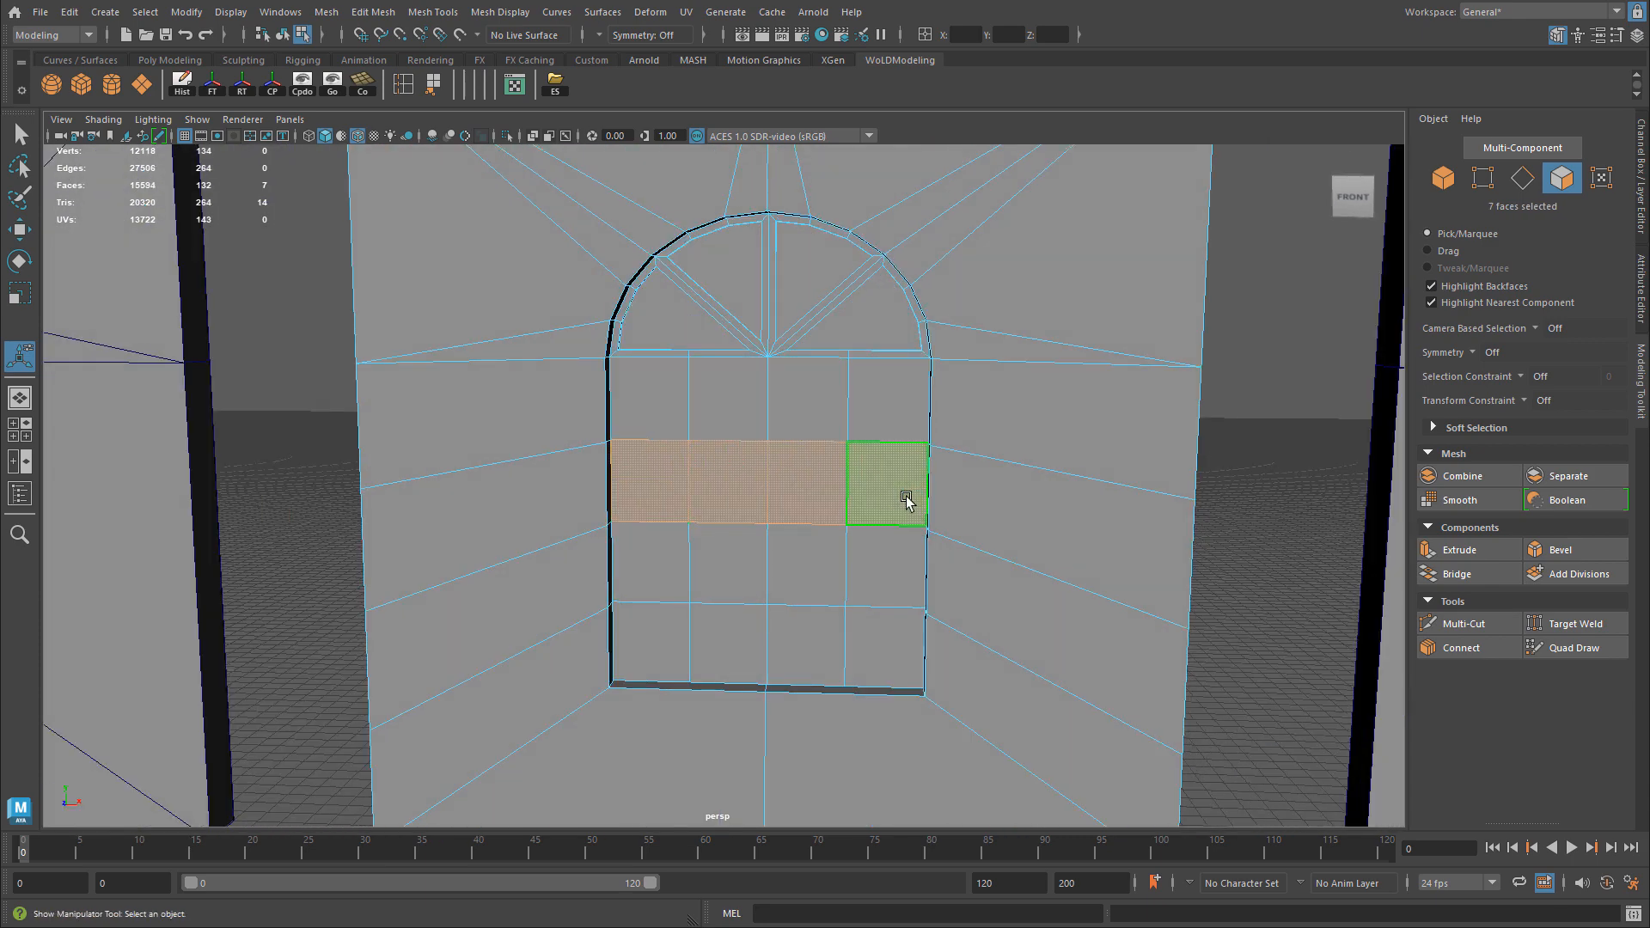
key("ctrl+z")
In the front view, select the faces across all rows of the window's rectangular part in one area selection.
key("space")
key("space")
scroll(557, 427, "up", 3)
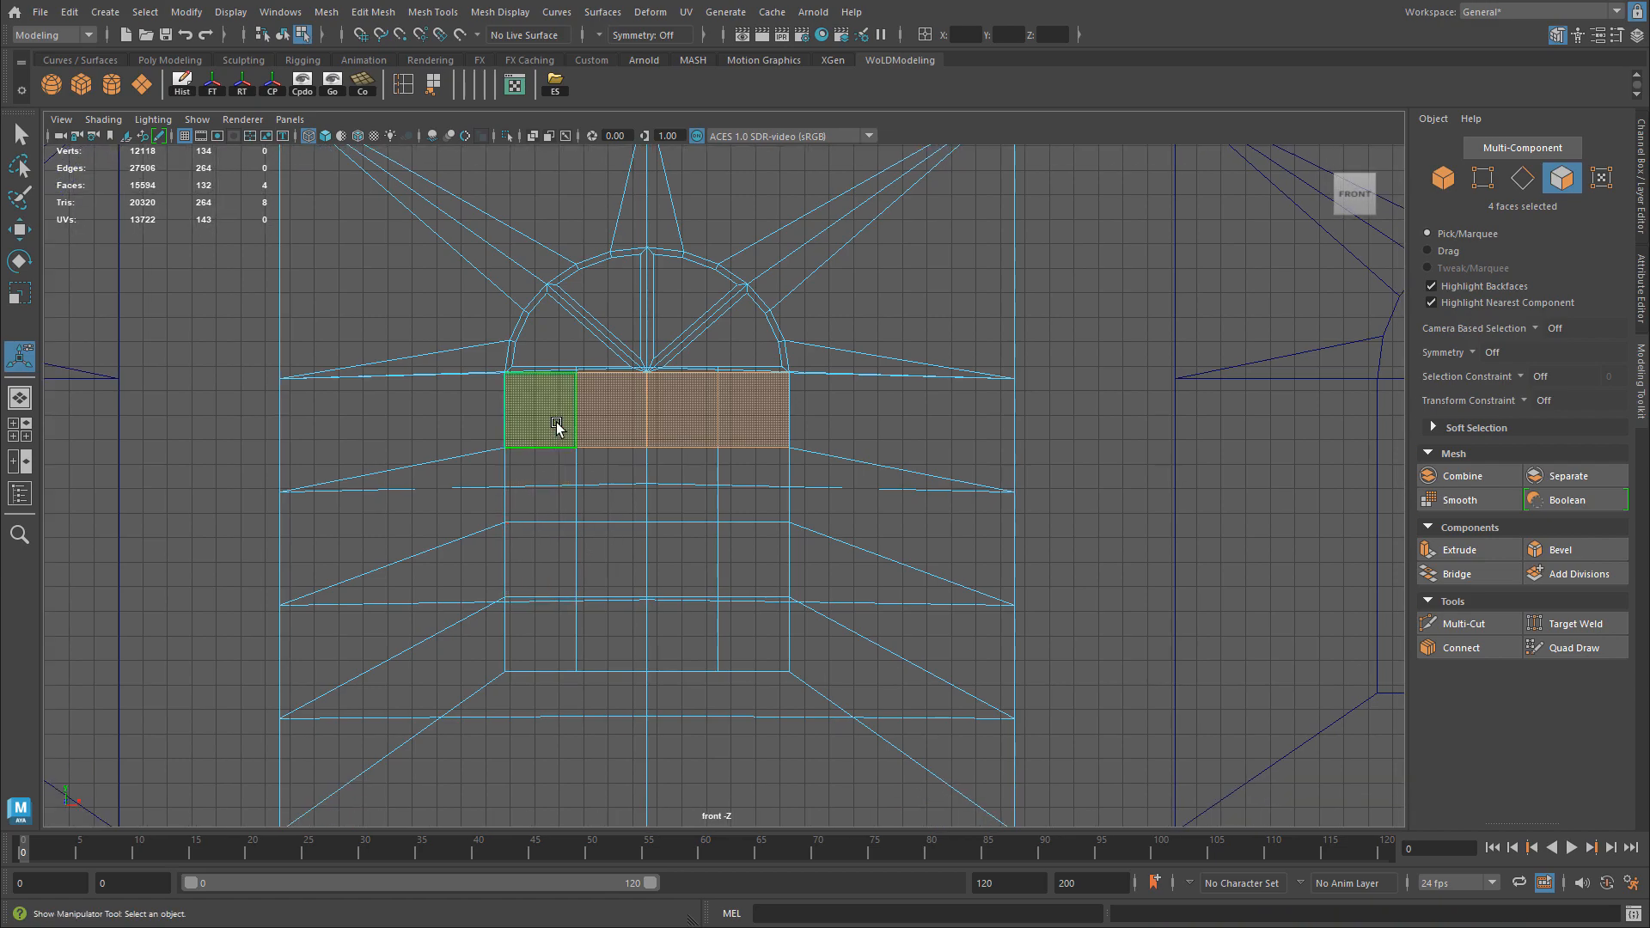
left_click_drag(621, 502, 774, 666)
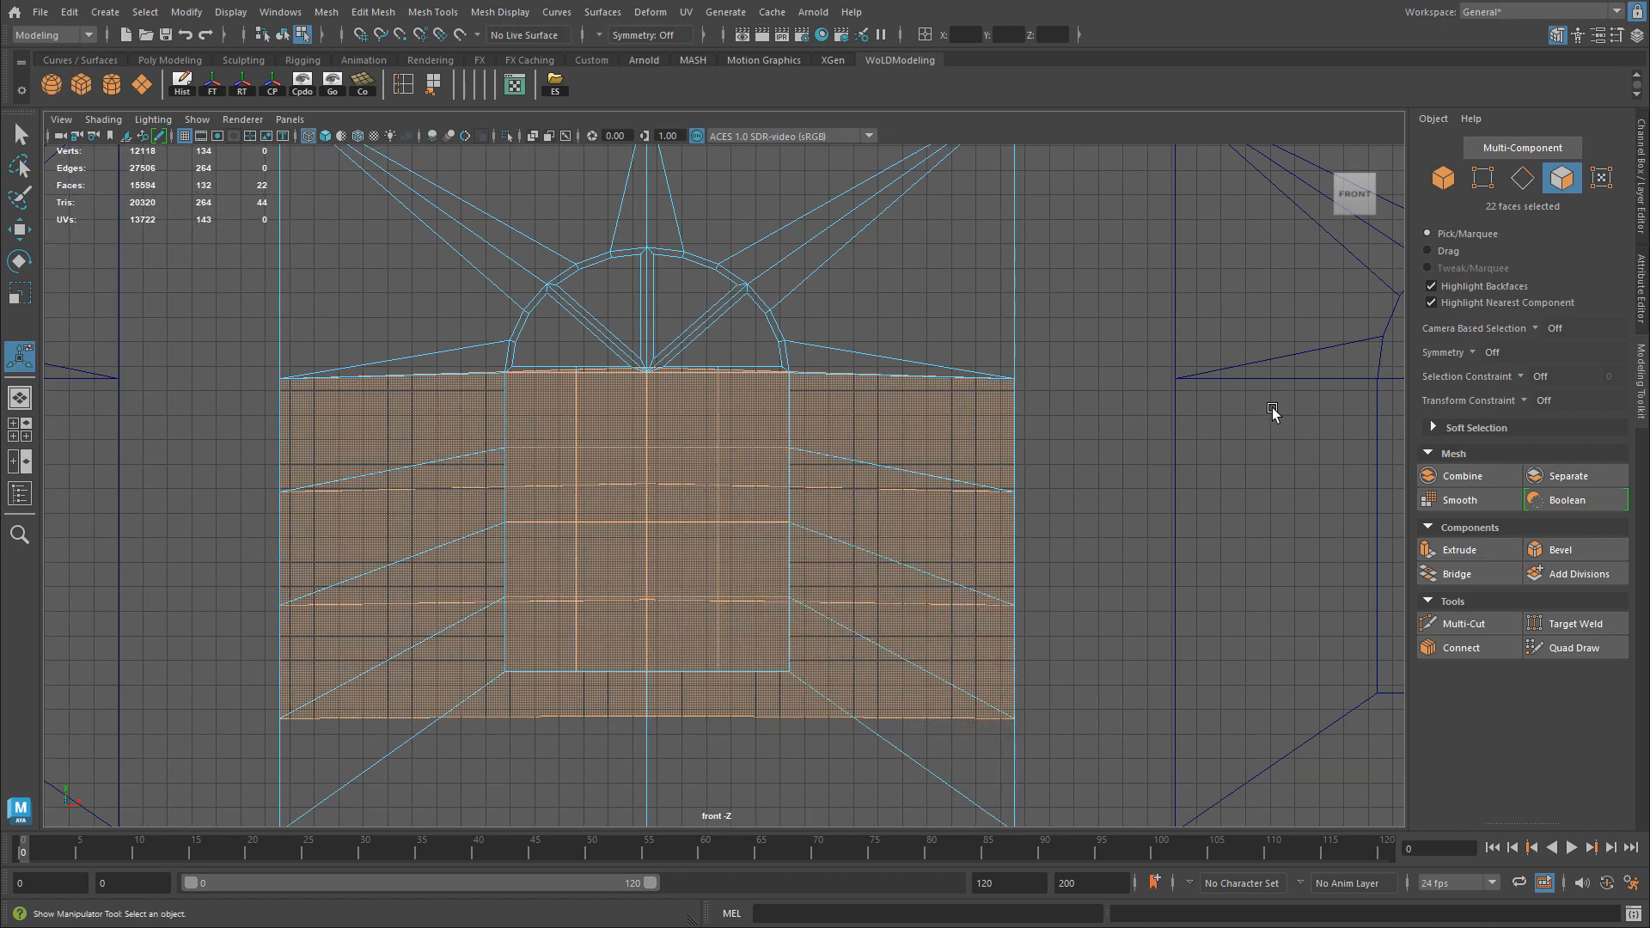
Deselect the wall's outer side and back faces, leaving only the sixteen faces inside the arched window opening selected.
key("space")
key("space")
left_click_drag(1112, 427, 933, 460, "alt")
left_click(603, 465, "ctrl")
left_click(620, 559, "ctrl")
left_click(646, 650, "ctrl")
left_click(754, 636, "ctrl")
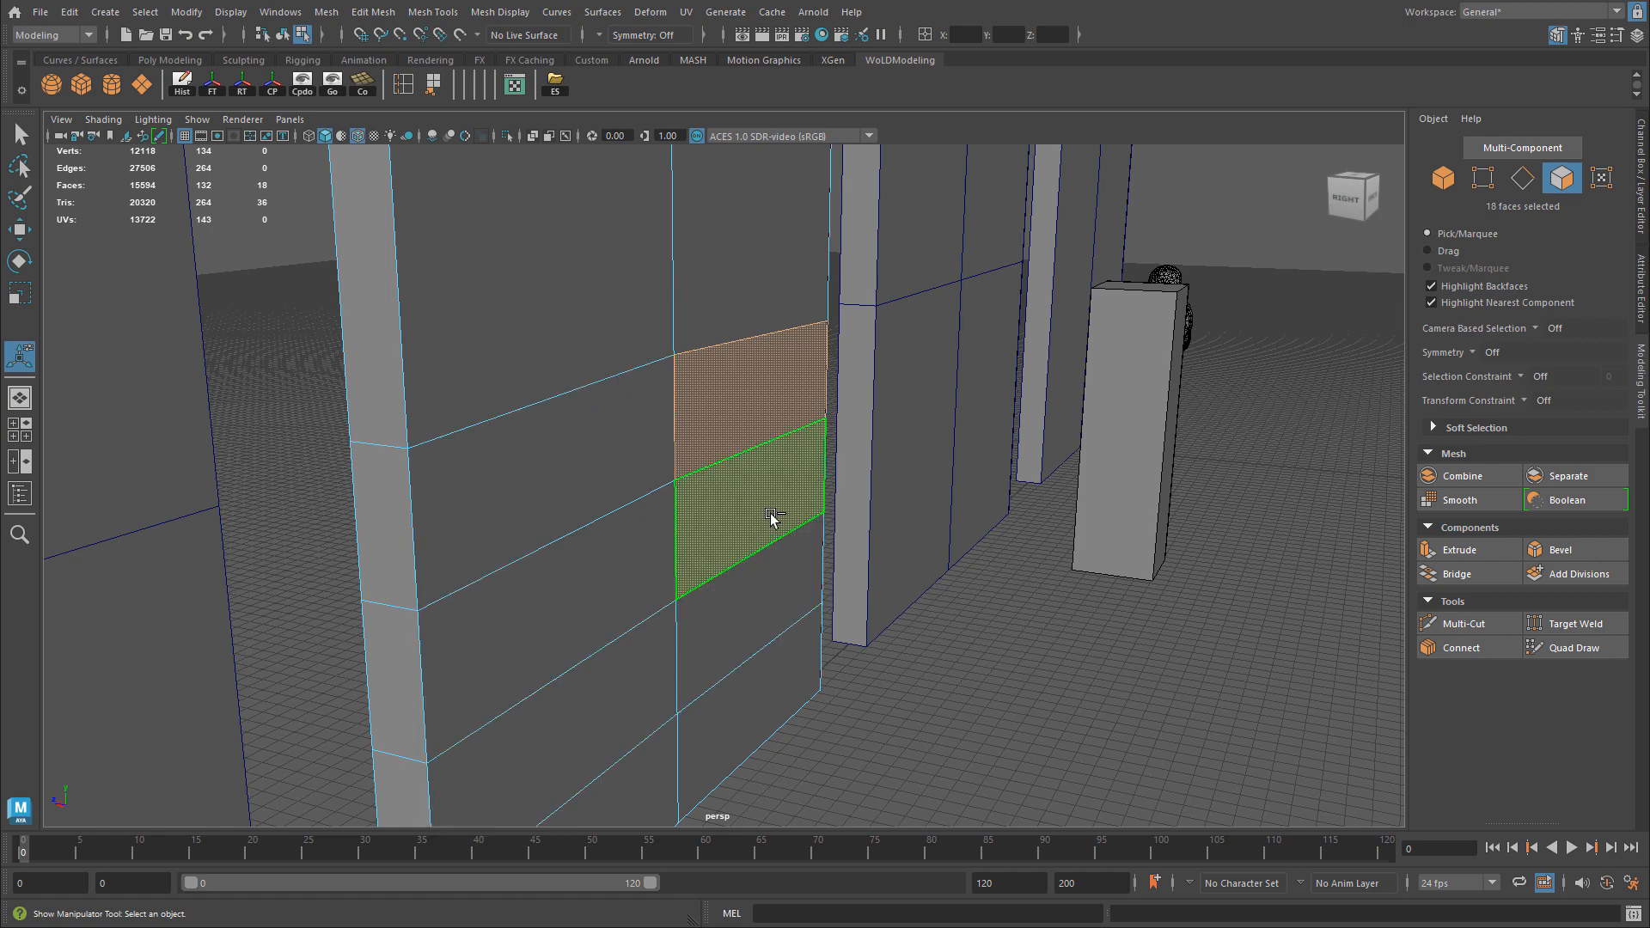
left_click(772, 517, "ctrl")
left_click(780, 402, "ctrl")
left_click_drag(601, 460, 795, 424, "alt")
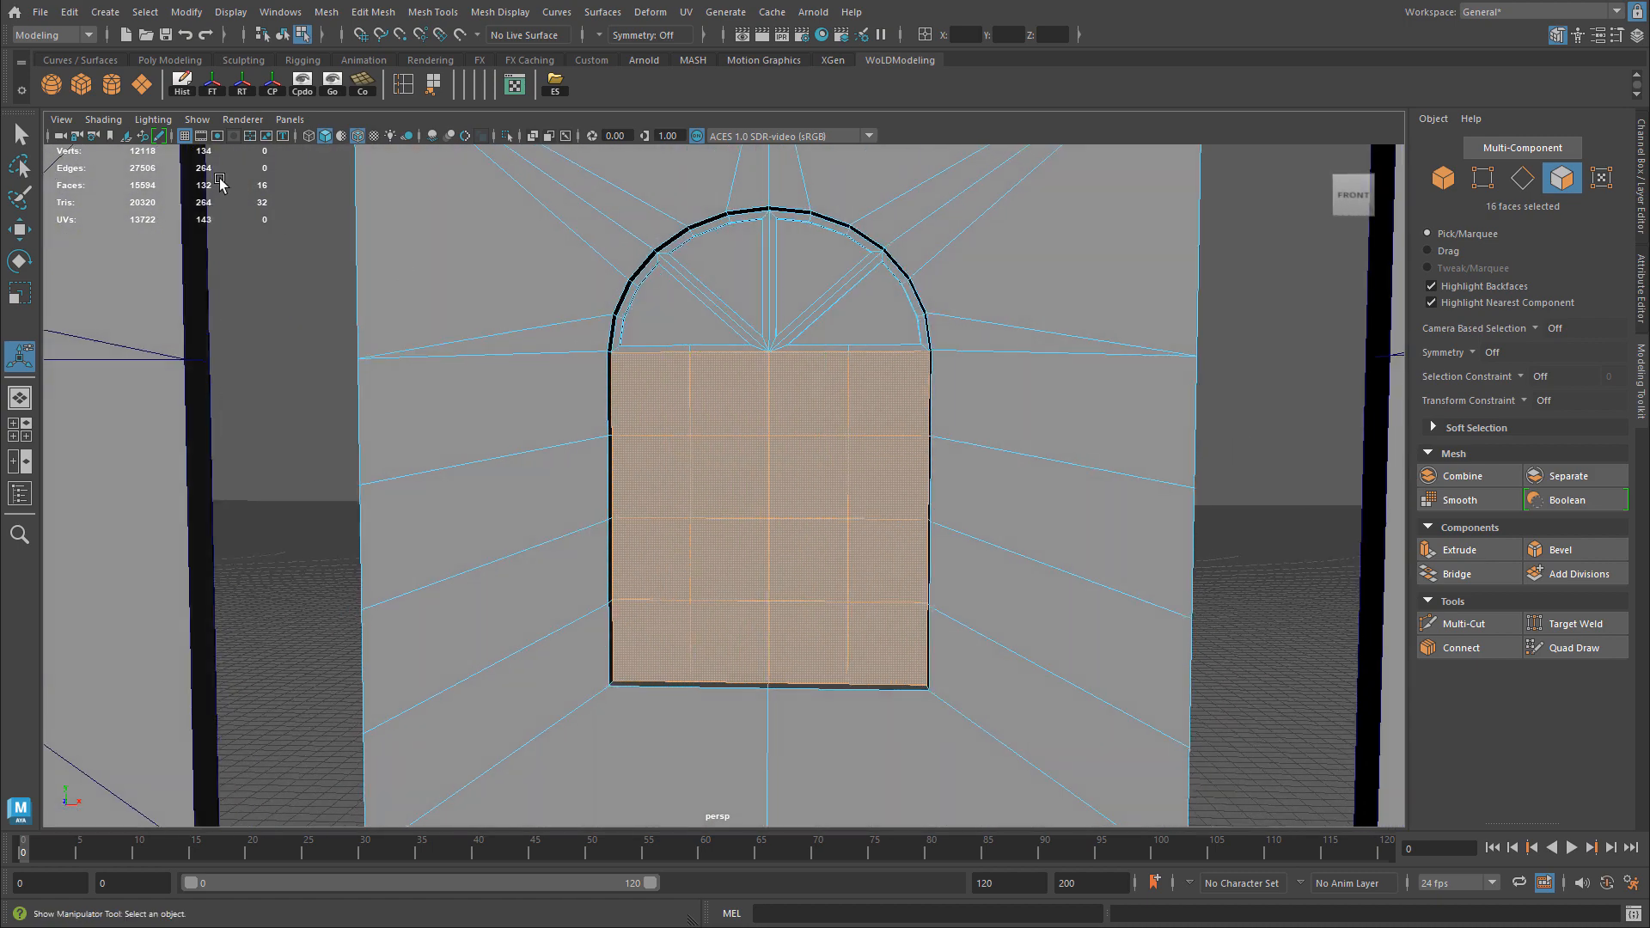
Extrude the sixteen window faces with an offset of 2.5 and Keep Faces Together off.
scroll(774, 372, "up", 3)
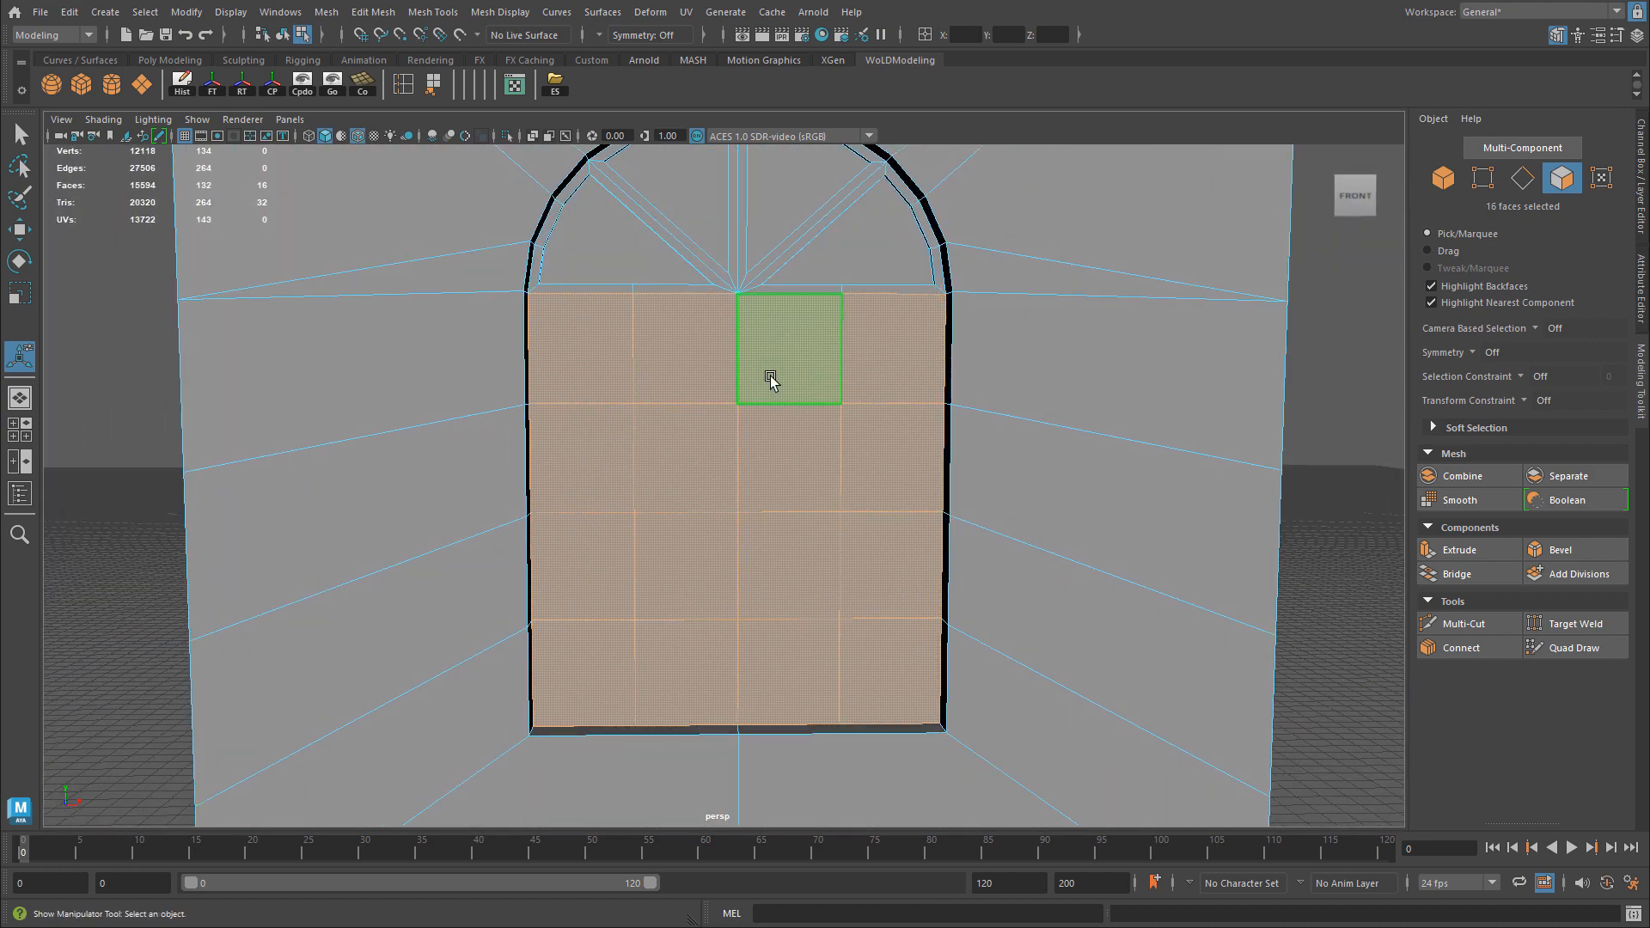
key("ctrl+e")
left_click(1243, 229)
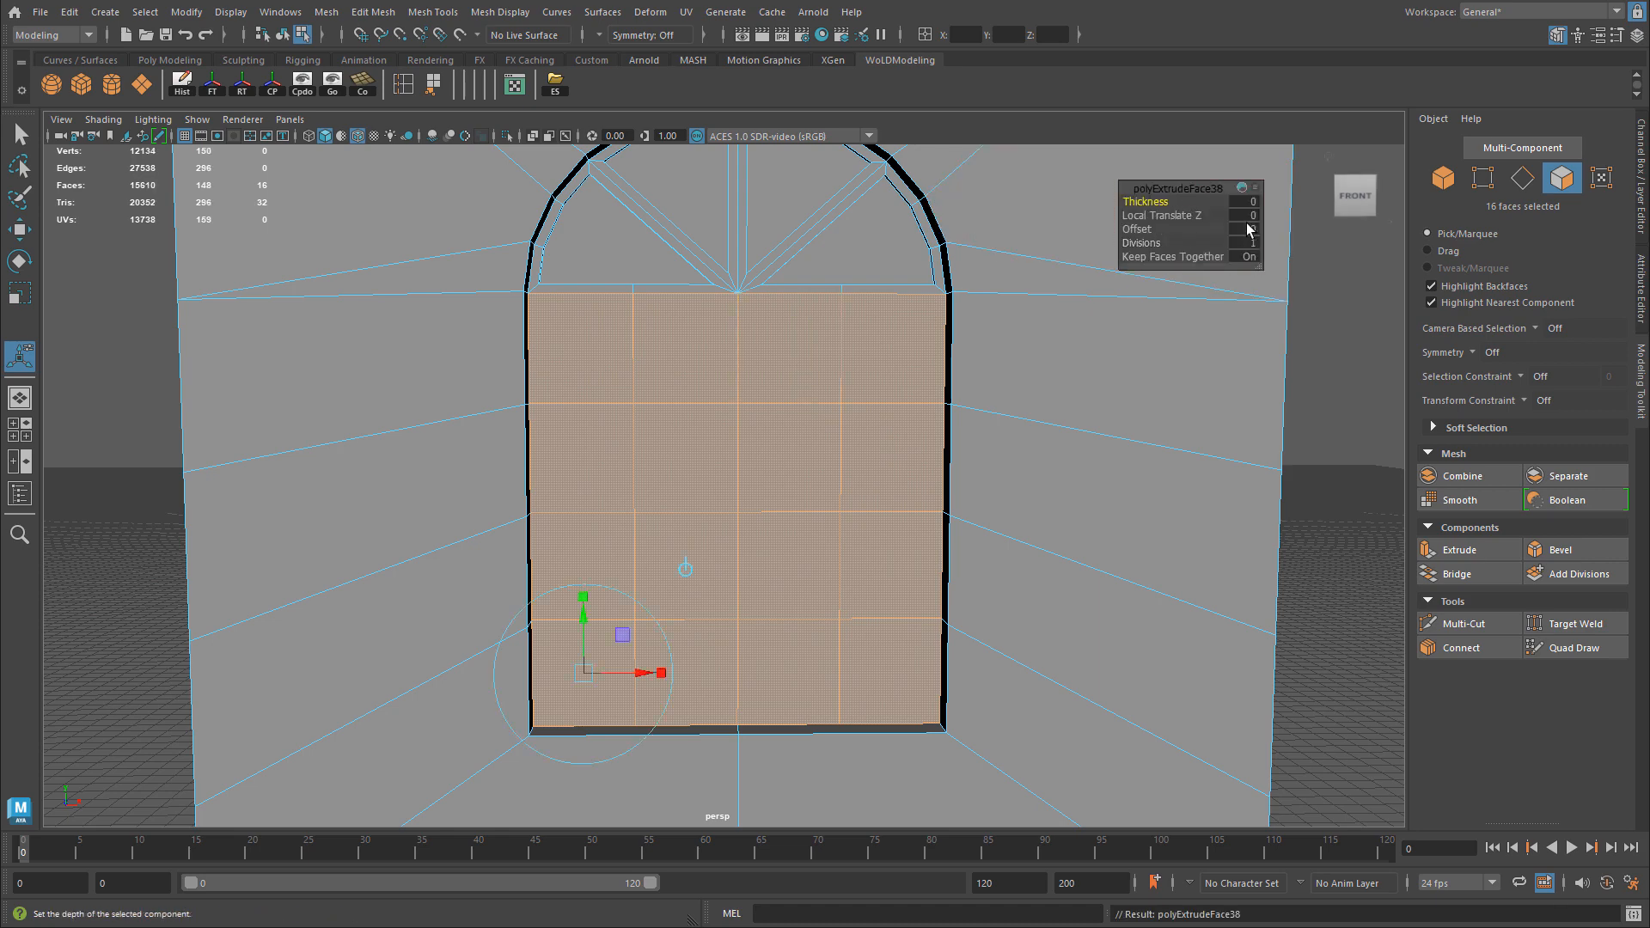
type("2.5")
key("Return")
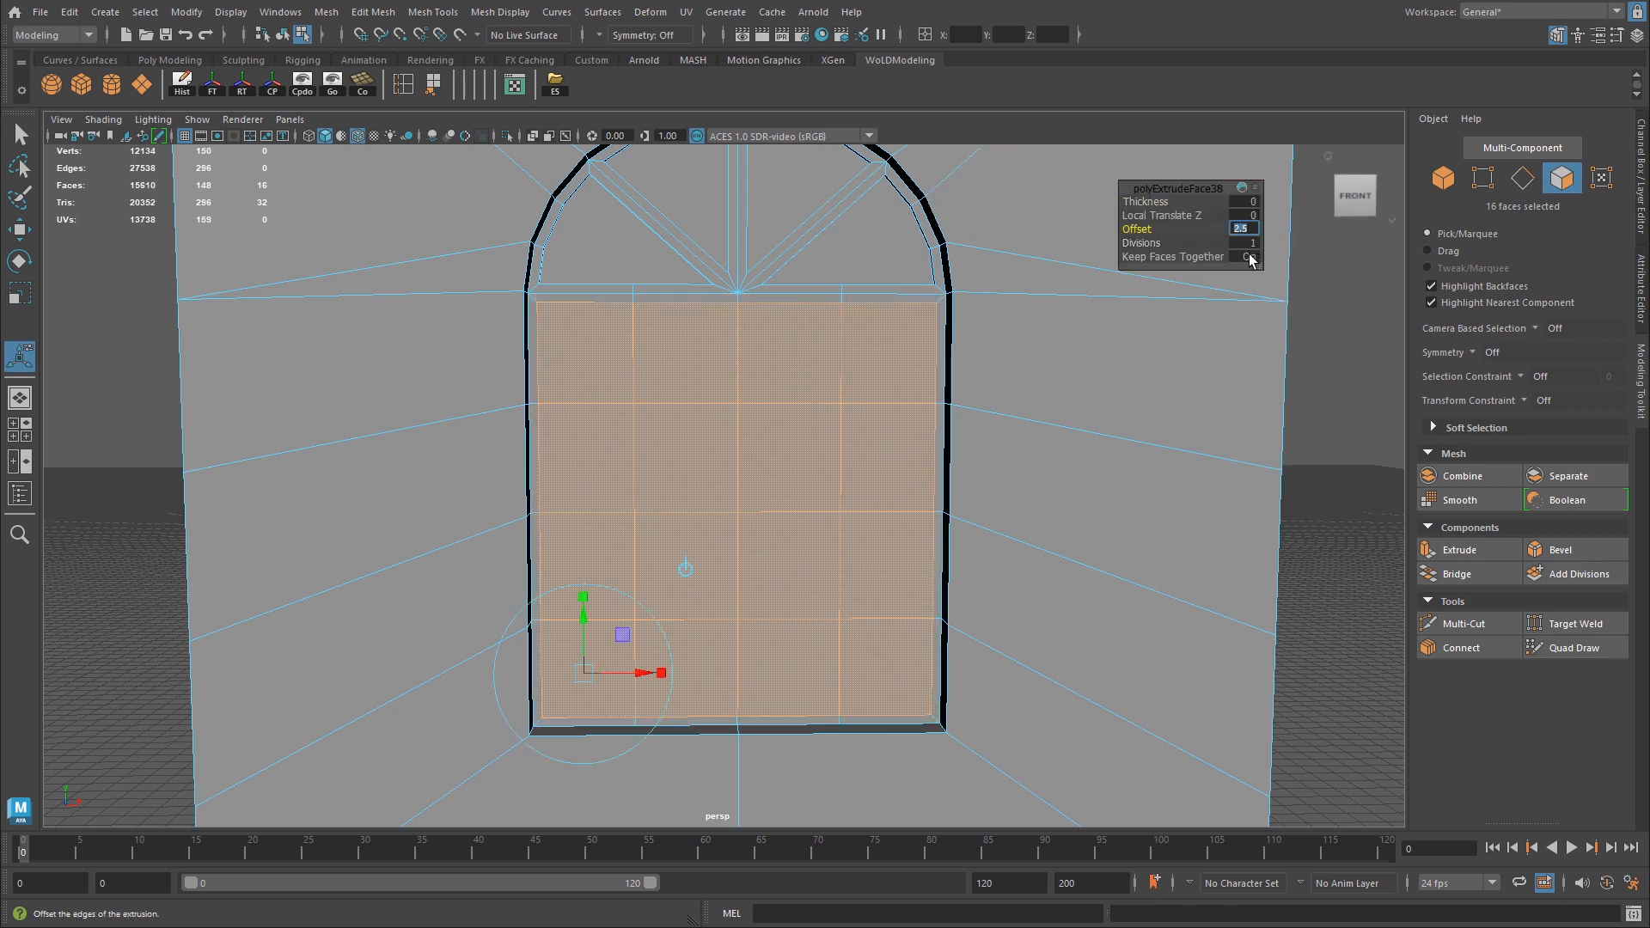
left_click(1250, 258)
Try an extrusion thickness of -2.5 on the sixteen window panes and undo it.
left_click(1245, 202)
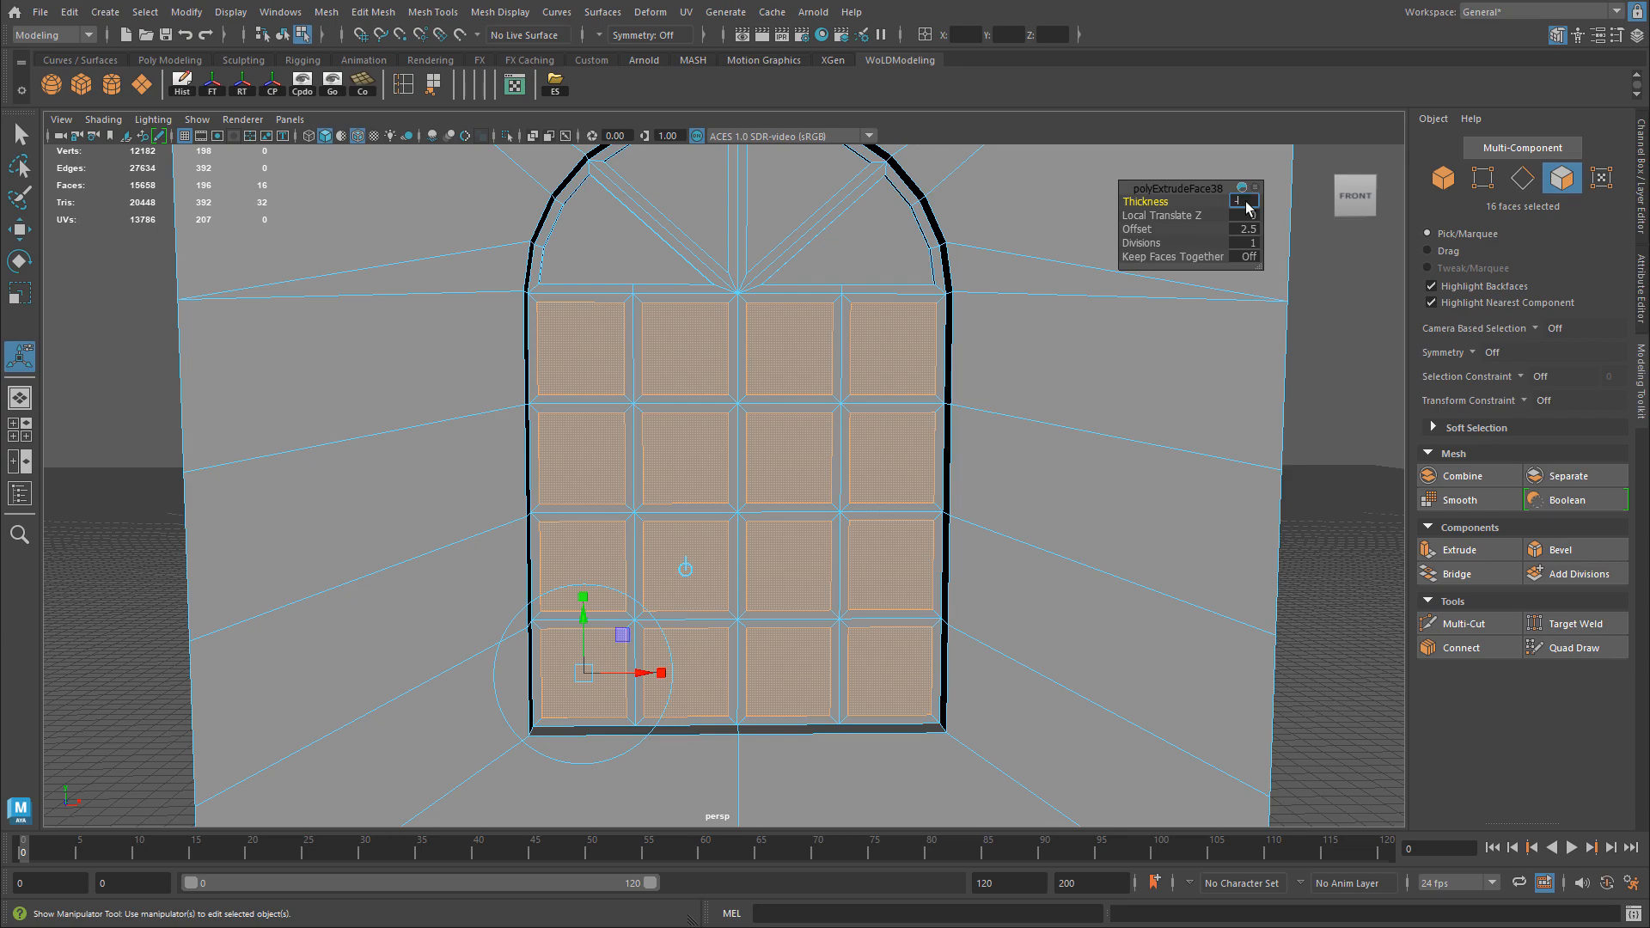
type("-2.5")
key("Return")
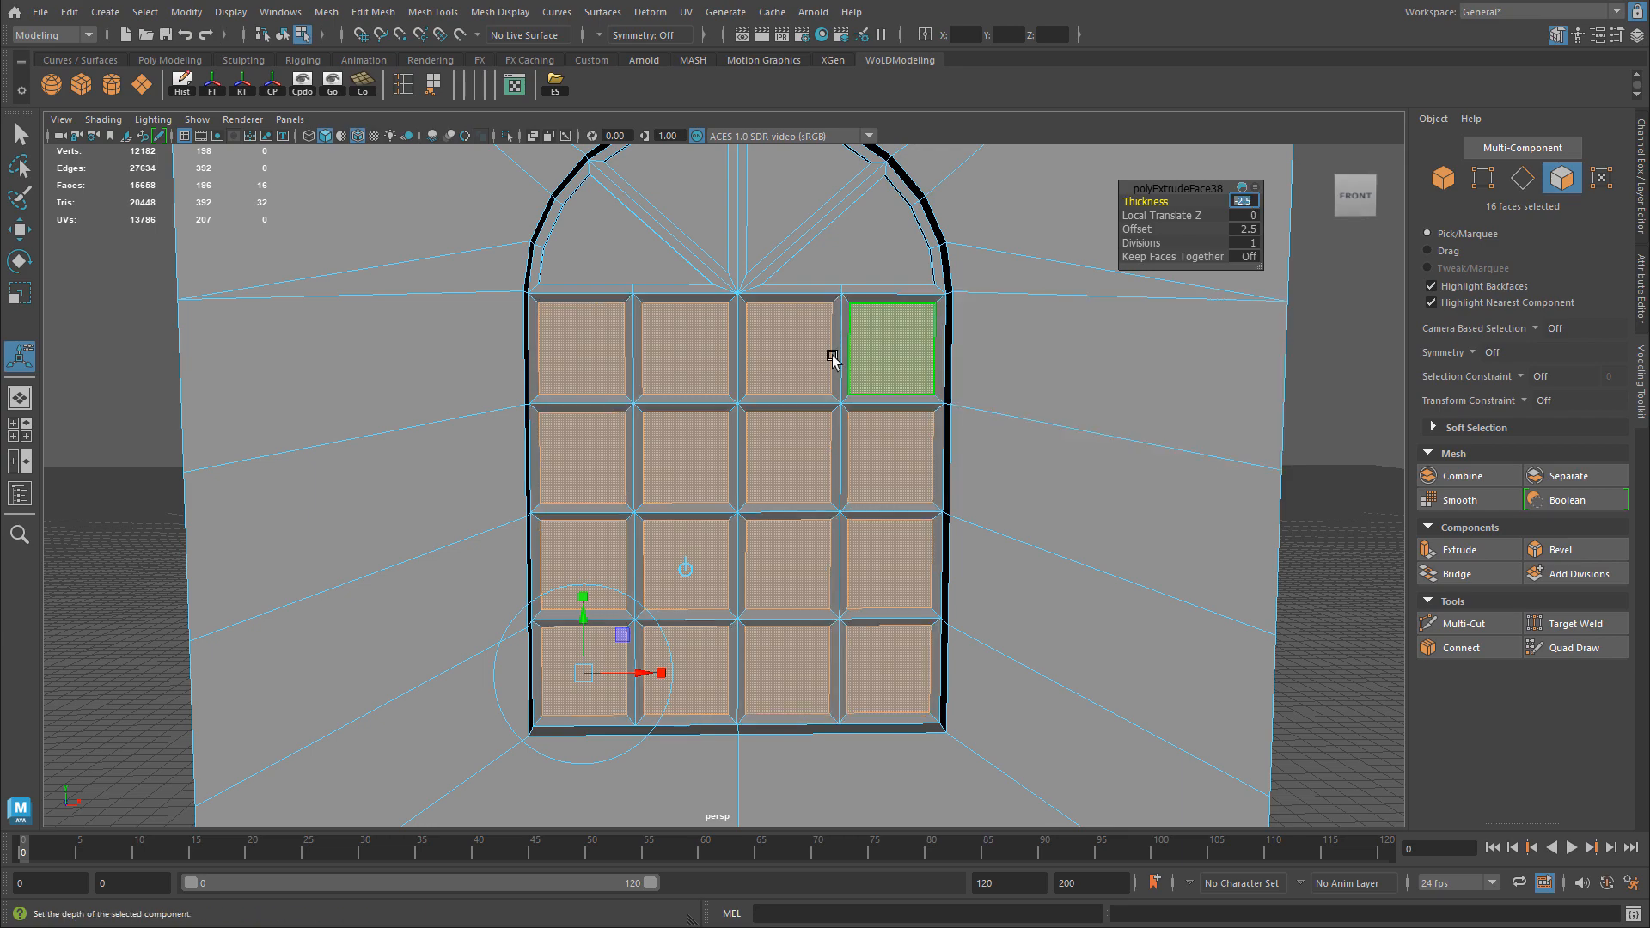
mouse_move(736, 338)
left_mouse_down("alt")
mouse_move(648, 338)
mouse_move(774, 358)
mouse_move(729, 344)
left_mouse_up("alt")
key("ctrl+z")
Extrude the sixteen inset panes inward with a negative thickness, then return to object mode and deselect the wall.
key("ctrl+e")
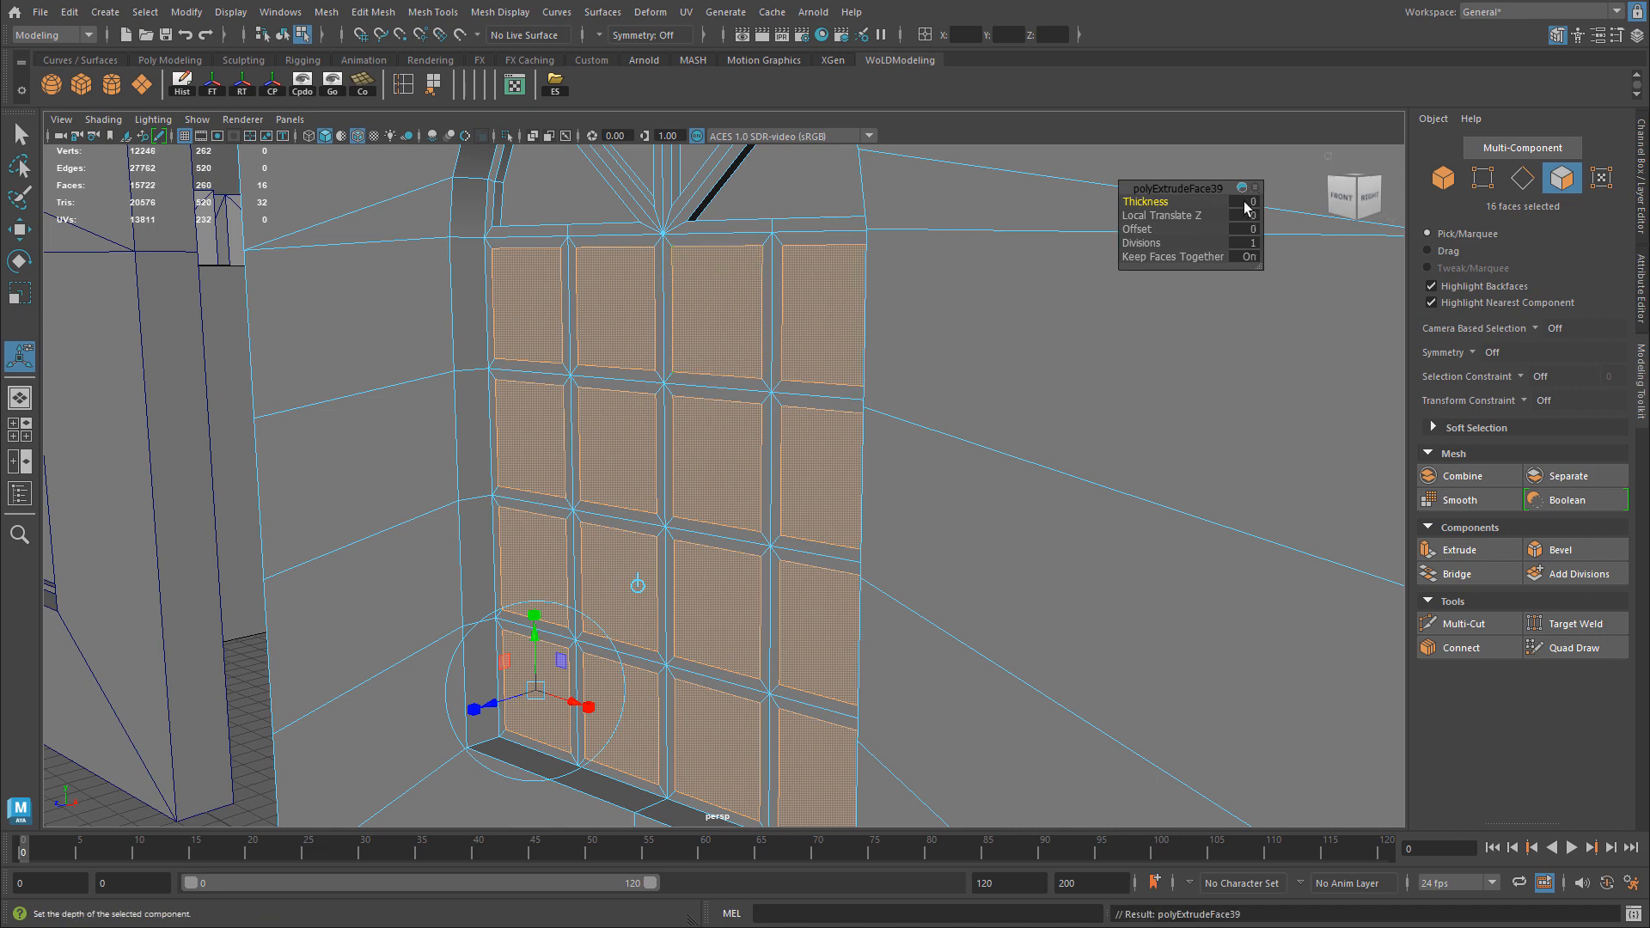
left_click(1245, 202)
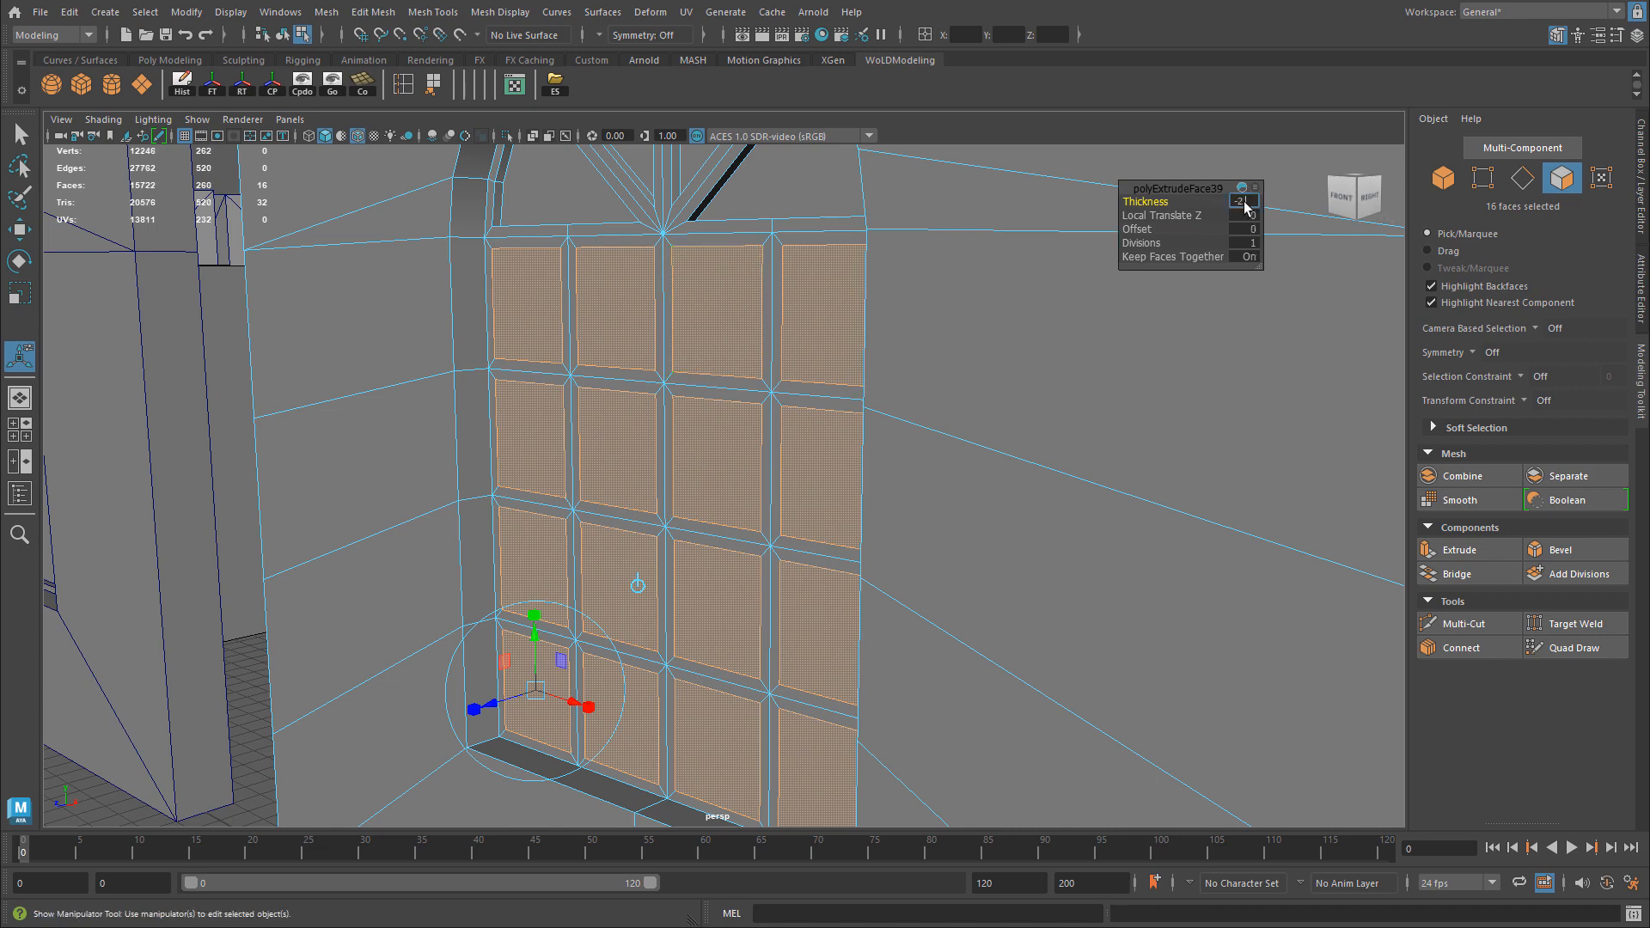
key("Return")
left_click_drag(674, 287, 849, 287, "alt")
key("q")
key("F8")
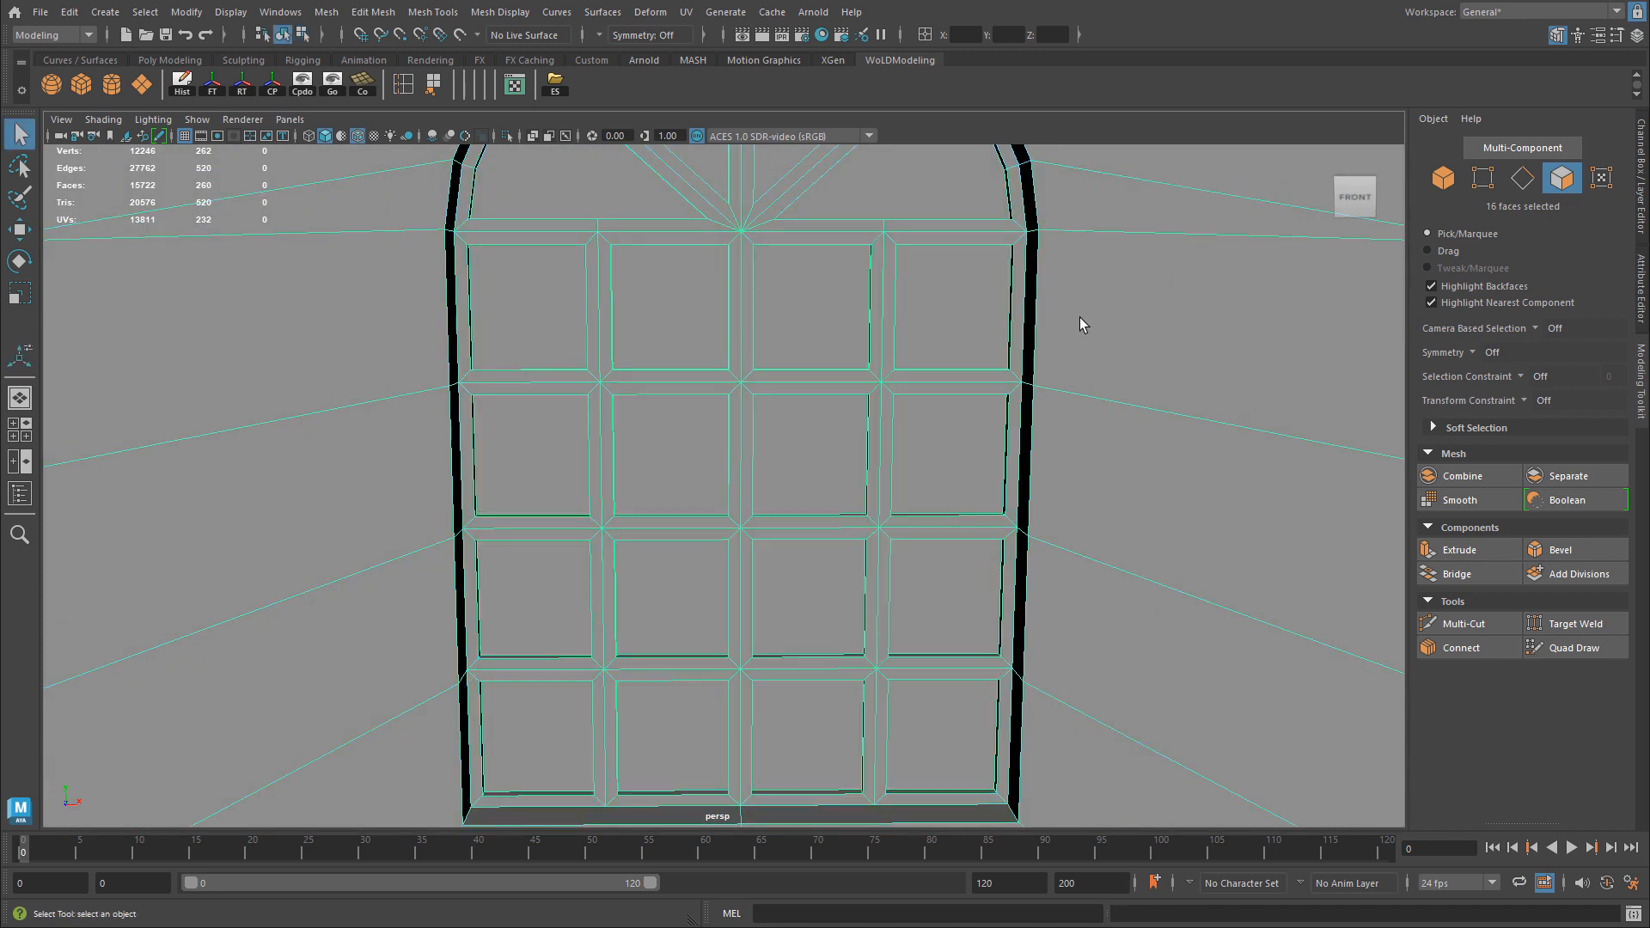
scroll(1081, 320, "down", 4)
left_click(1328, 378)
Examine the recessed panes and muntins of the arched window up close and from several angles.
mouse_move(988, 325)
left_mouse_down("alt")
mouse_move(925, 320)
mouse_move(997, 320)
left_mouse_up("alt")
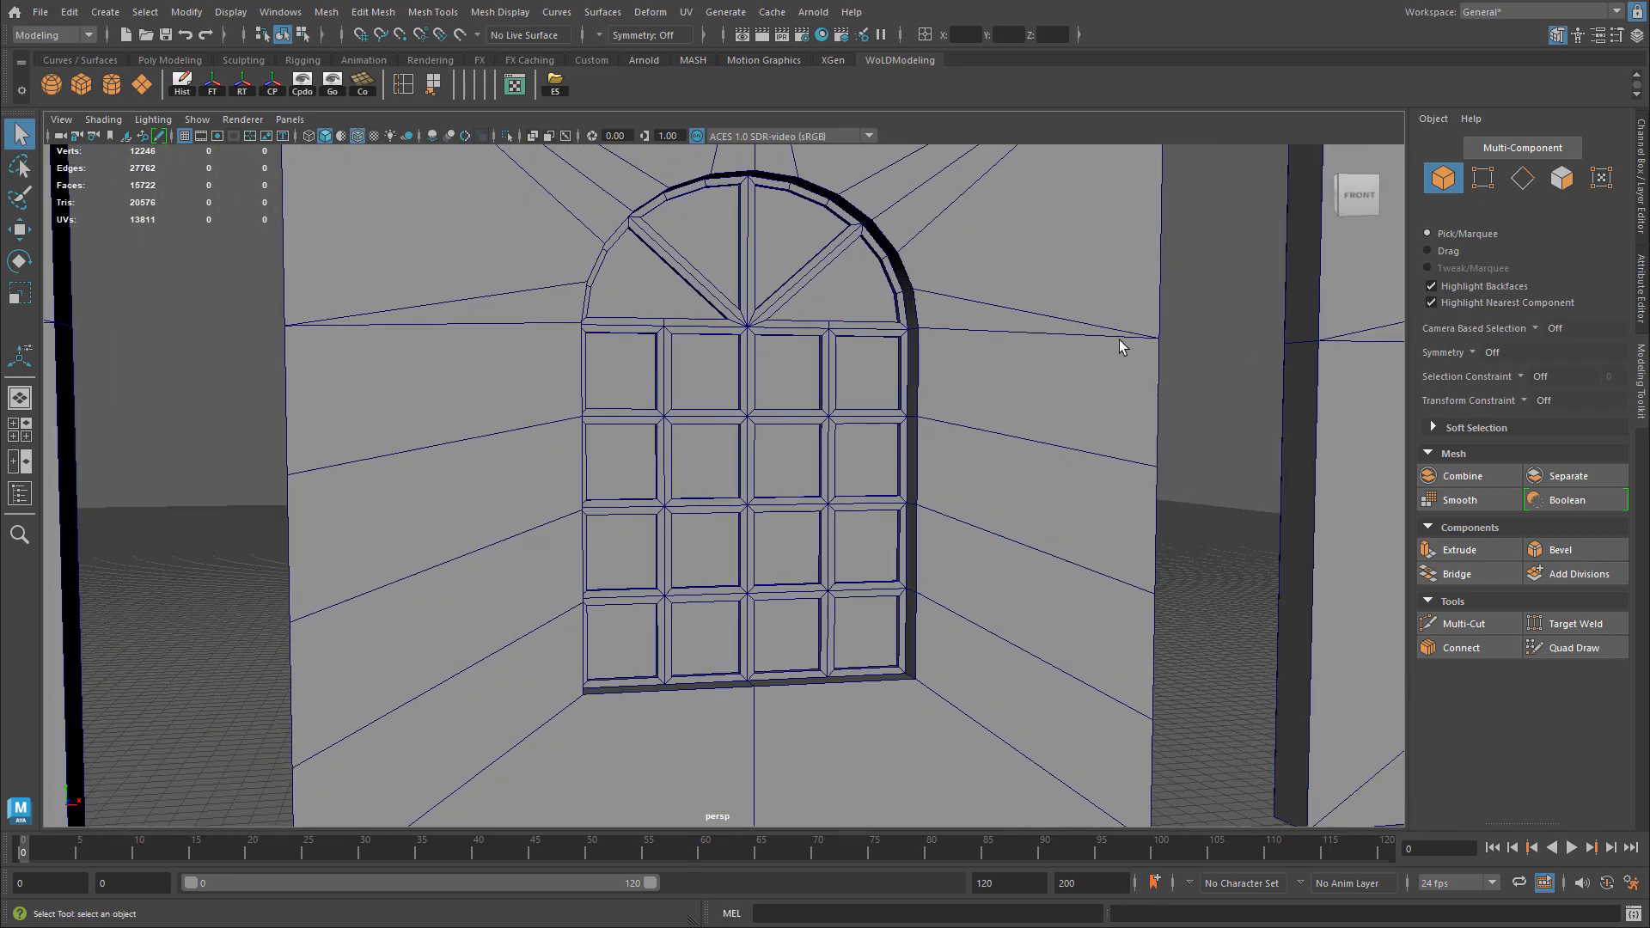
scroll(1117, 346, "down", 3)
left_click_drag(749, 442, 696, 455, "alt")
left_click_drag(790, 473, 828, 464, "alt")
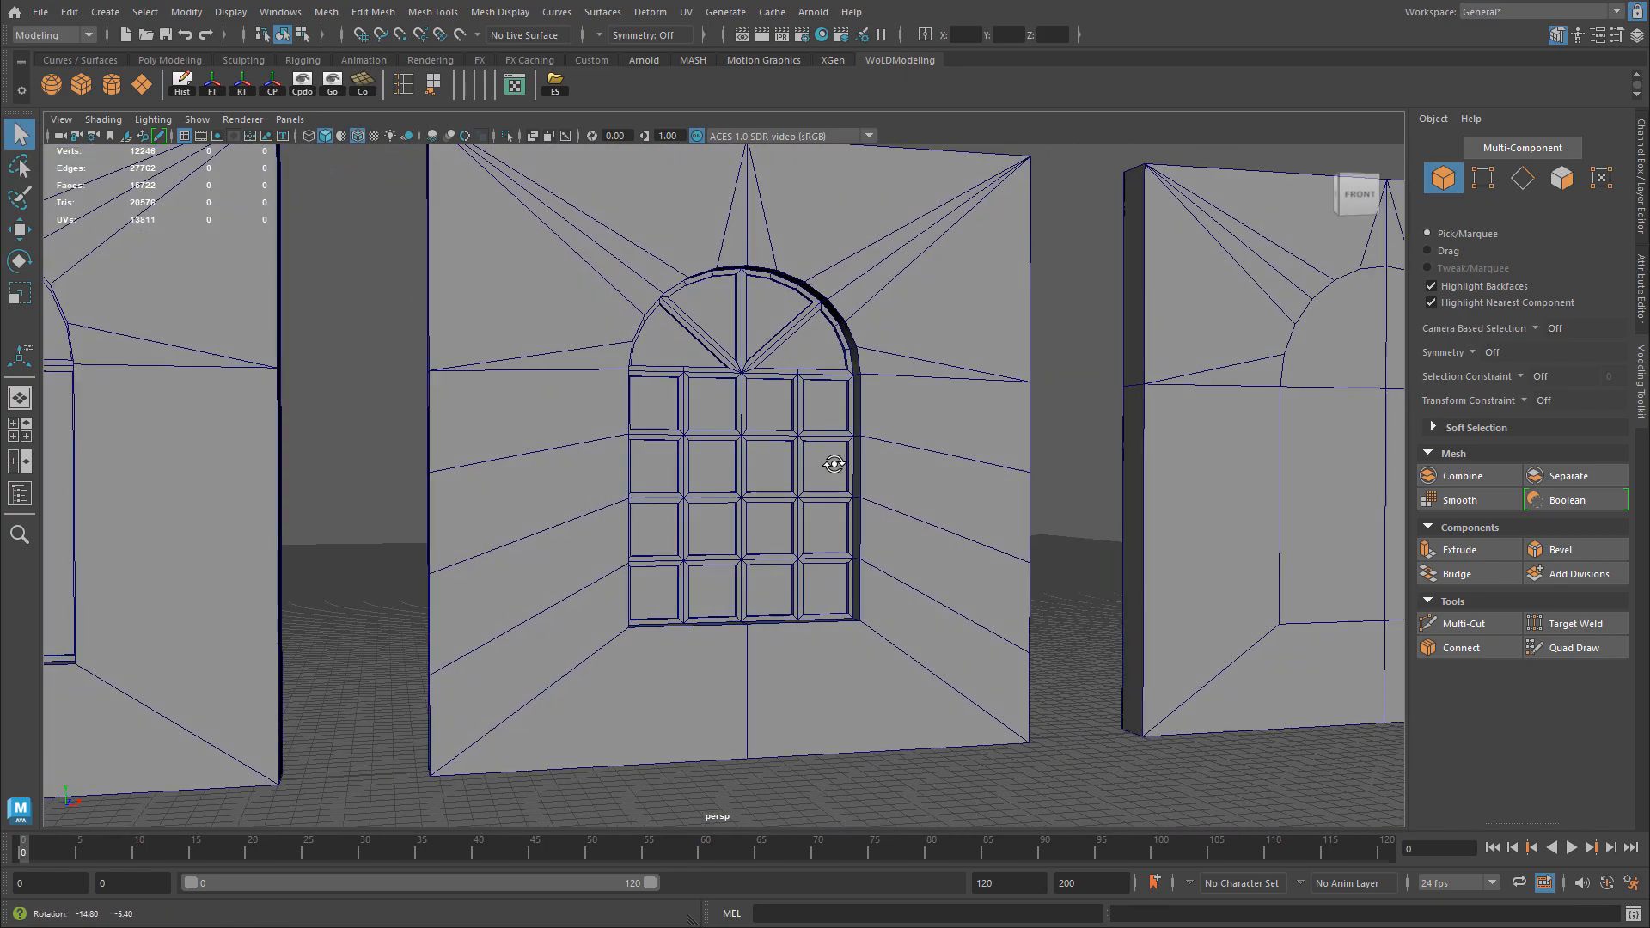
right_click_drag(828, 464, 1001, 430, "alt")
middle_click_drag(1001, 430, 1010, 439, "alt")
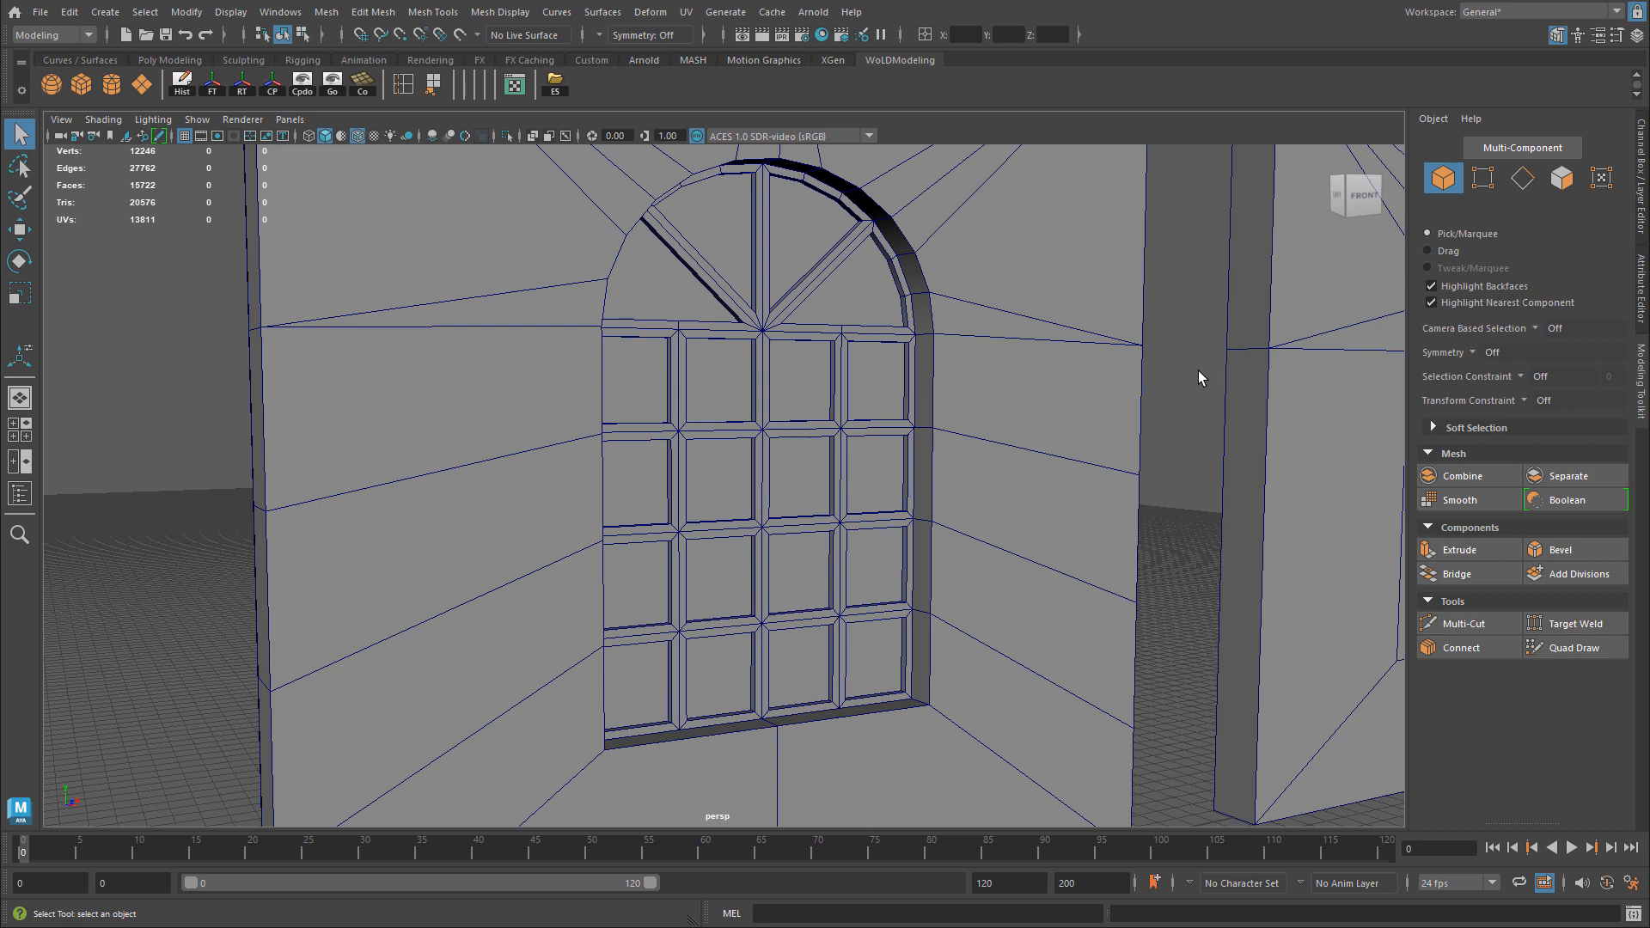
middle_click_drag(886, 355, 799, 400, "alt")
scroll(572, 172, "up", 2)
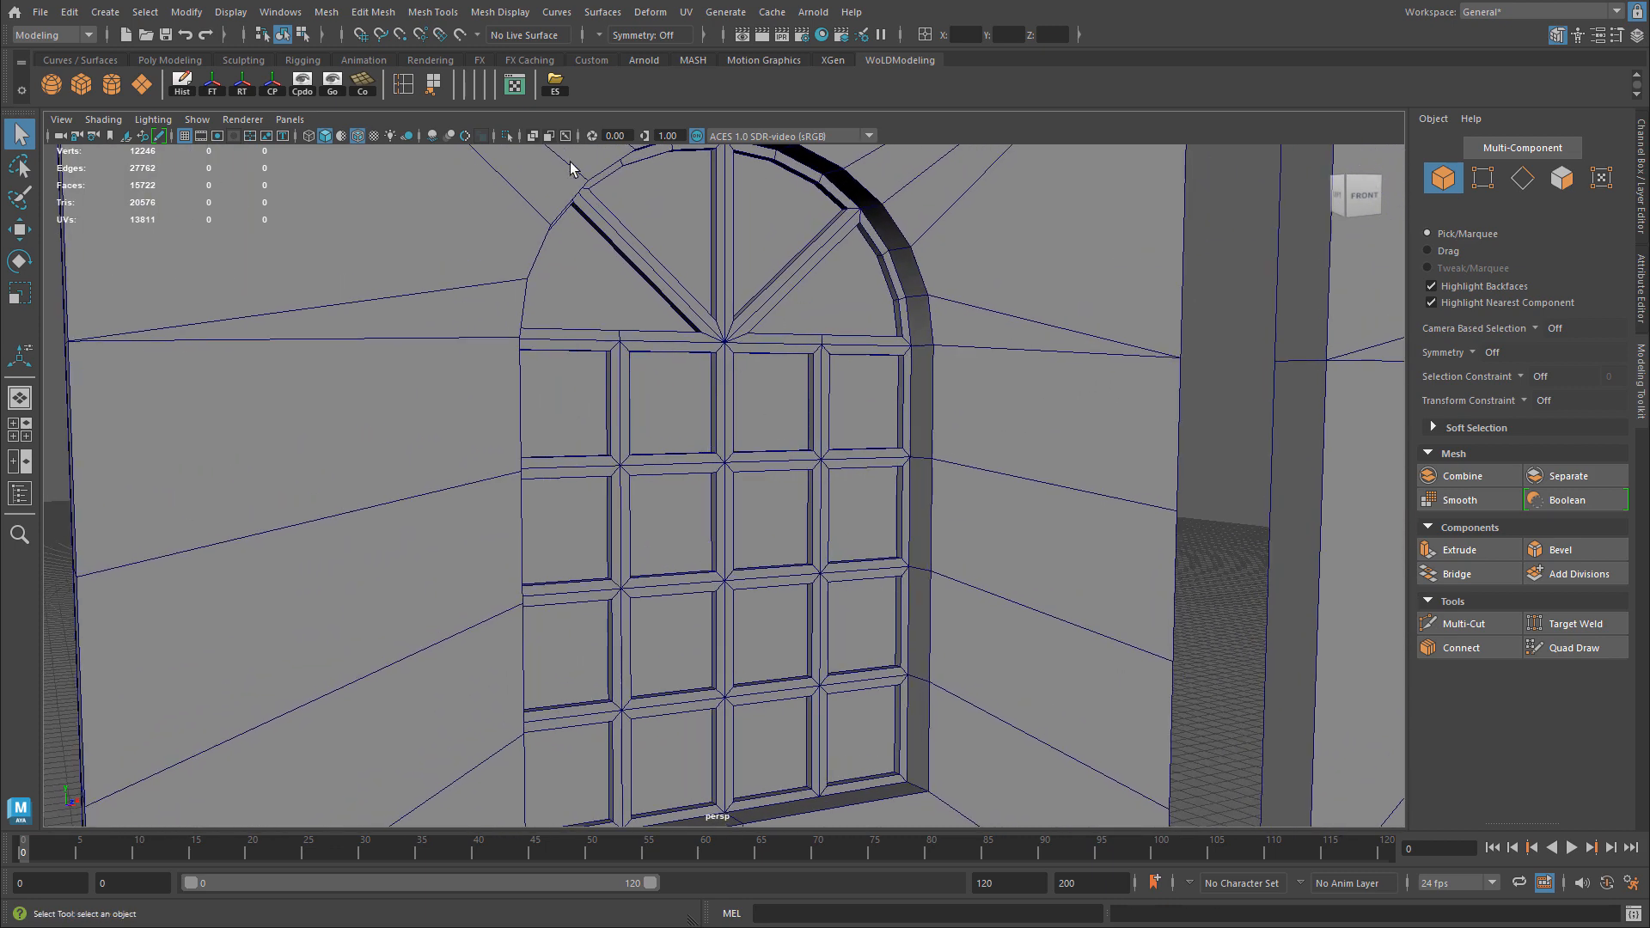
right_click_drag(700, 325, 1169, 332, "alt")
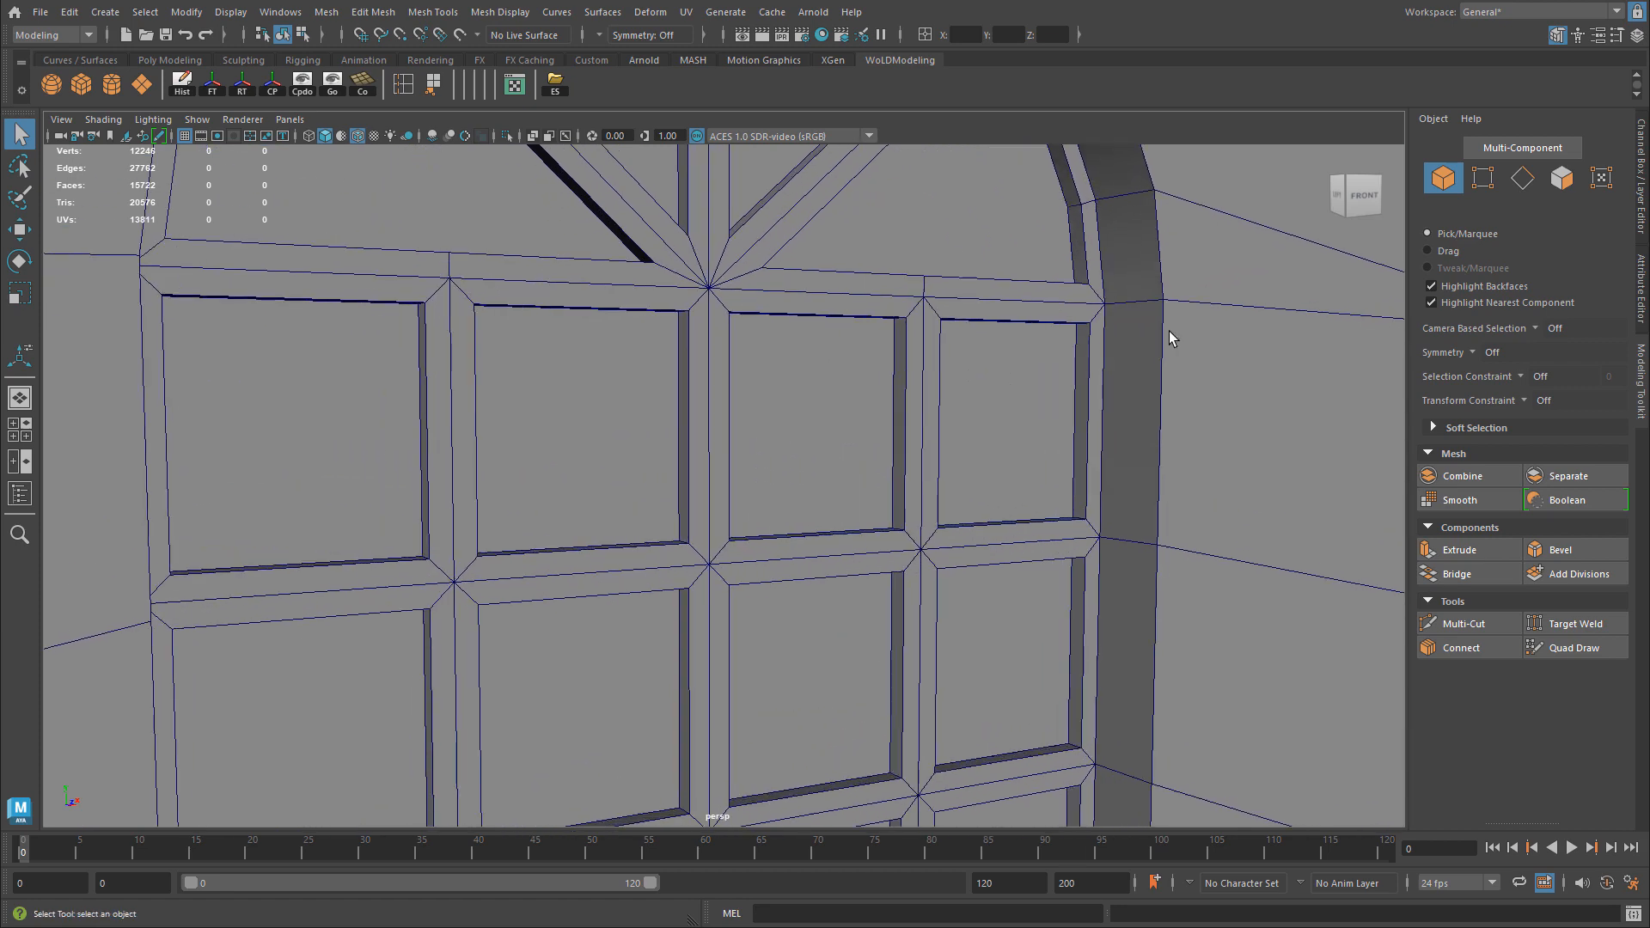
right_click_drag(1160, 399, 744, 431, "alt")
middle_click_drag(746, 430, 764, 316, "alt")
right_click_drag(1065, 364, 954, 367, "alt")
left_click_drag(950, 368, 902, 369, "alt")
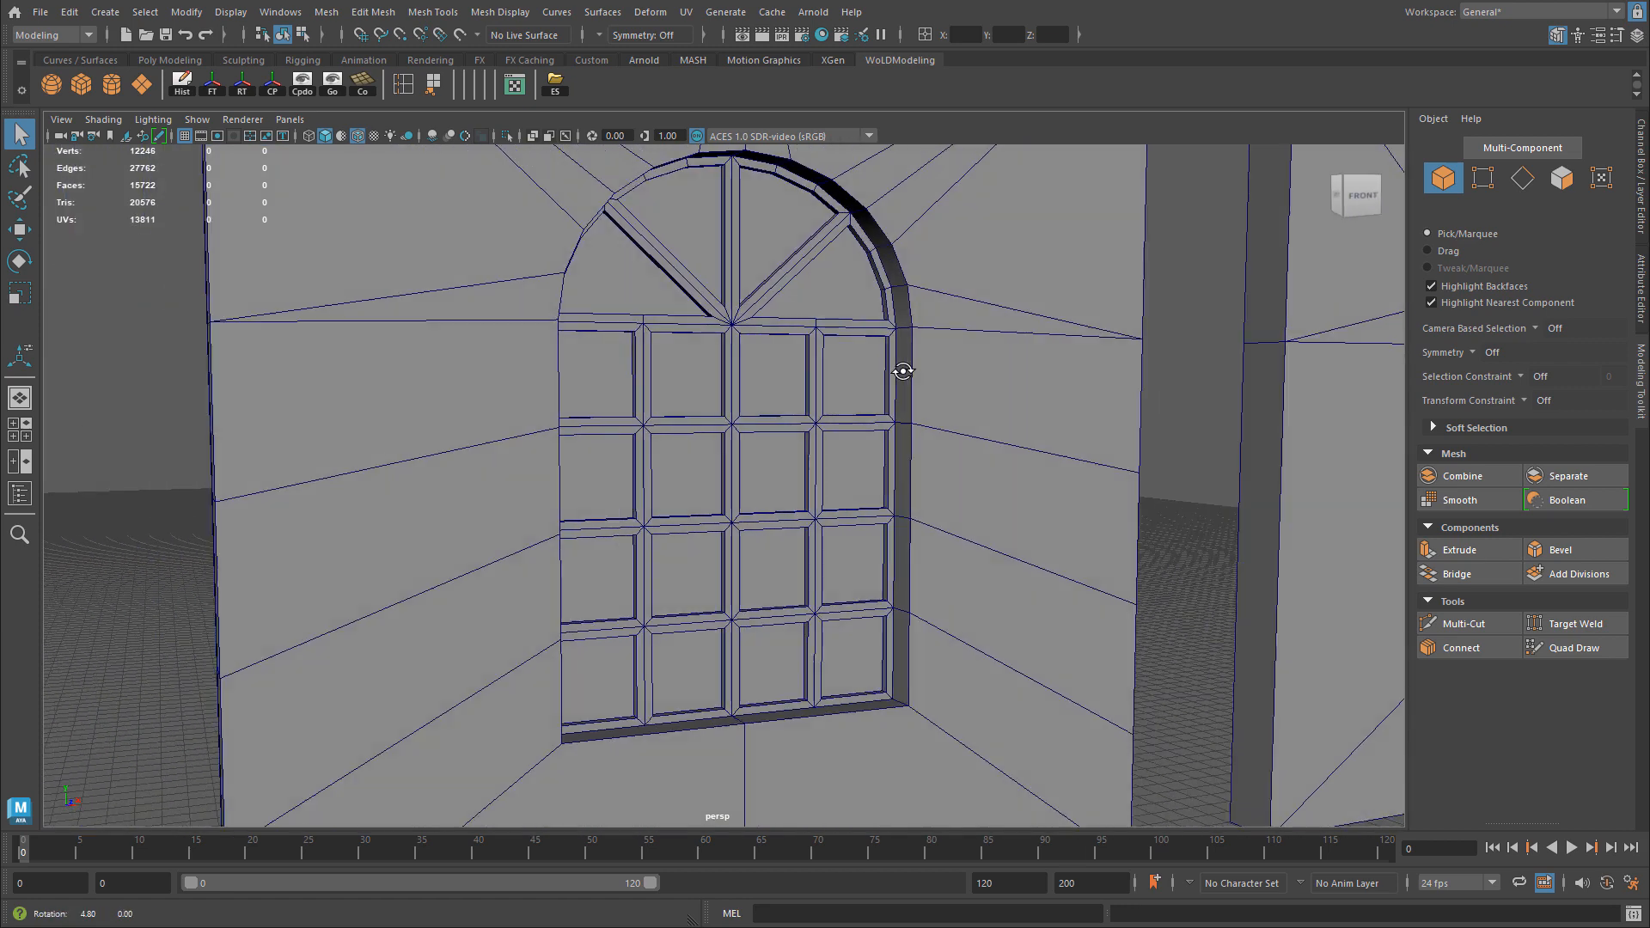
middle_click_drag(927, 389, 934, 402, "alt")
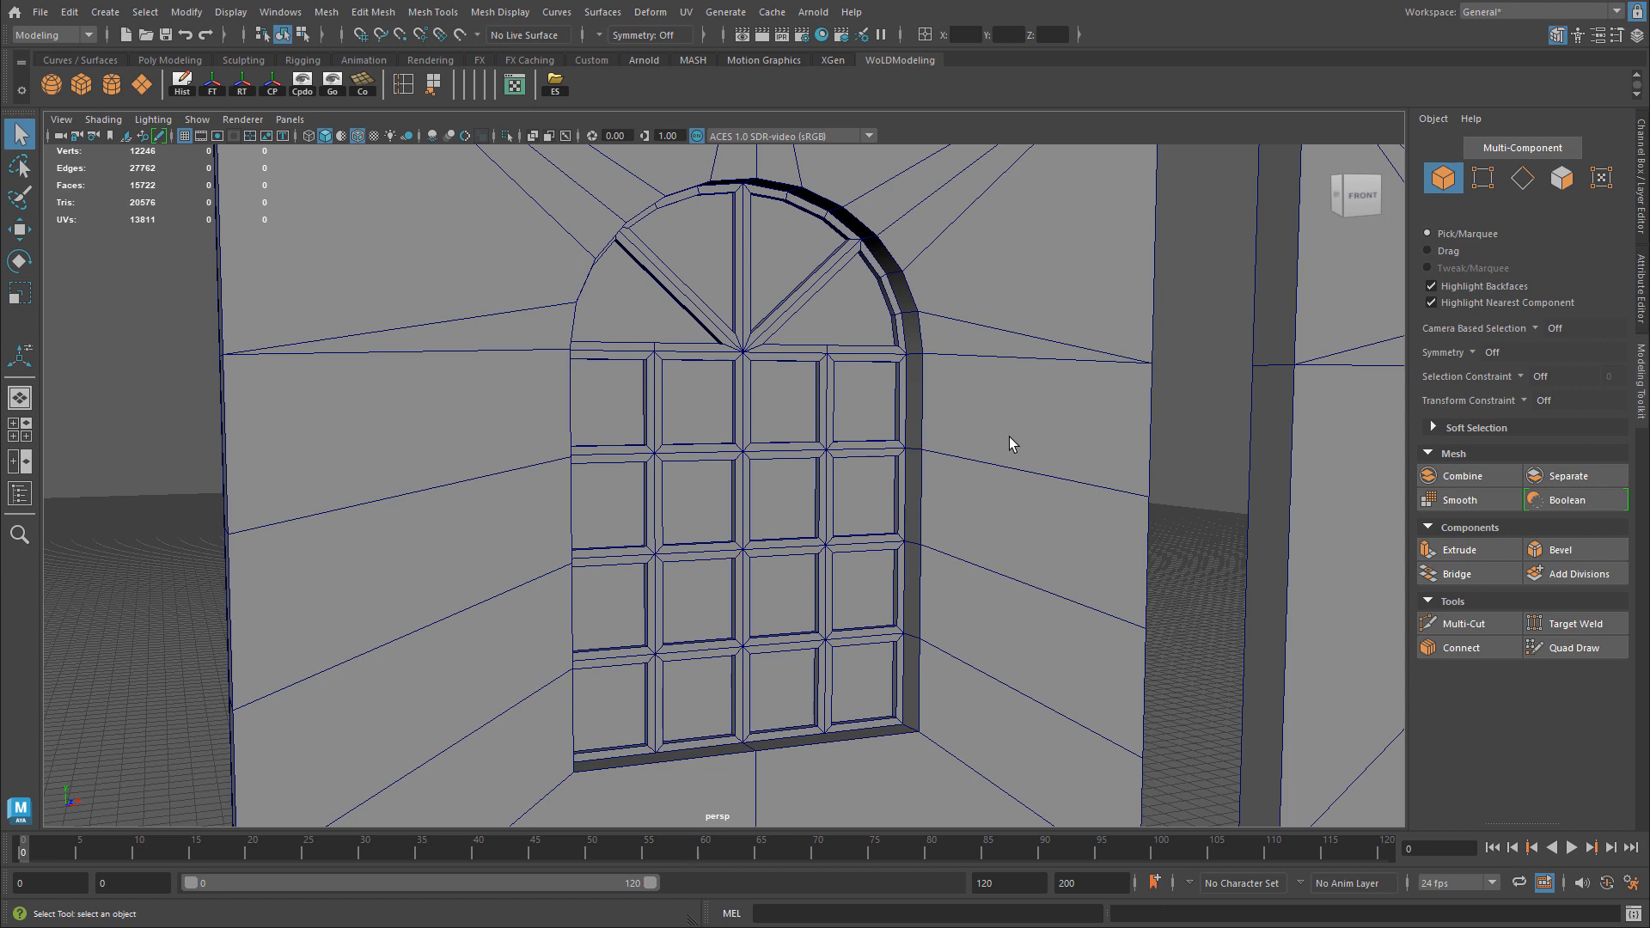
Select the wall with the gridded arched window and switch it to vertex editing.
scroll(1010, 444, "down", 5)
left_click(932, 437)
middle_click_drag(932, 437, 939, 471, "alt")
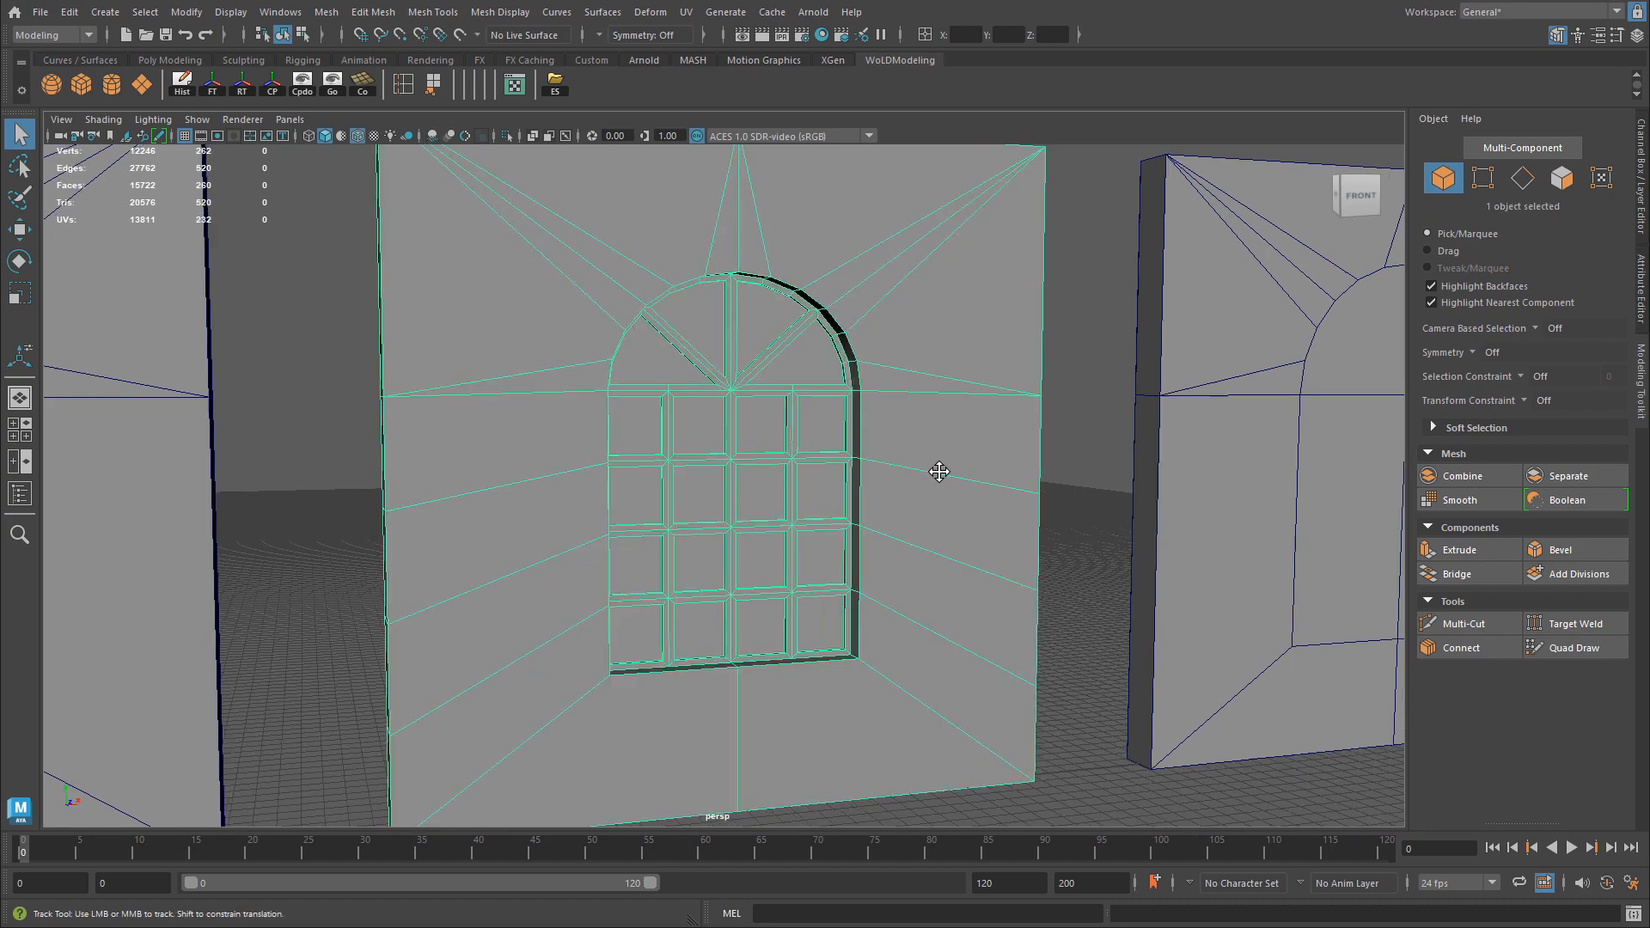
left_click_drag(940, 471, 799, 384, "alt")
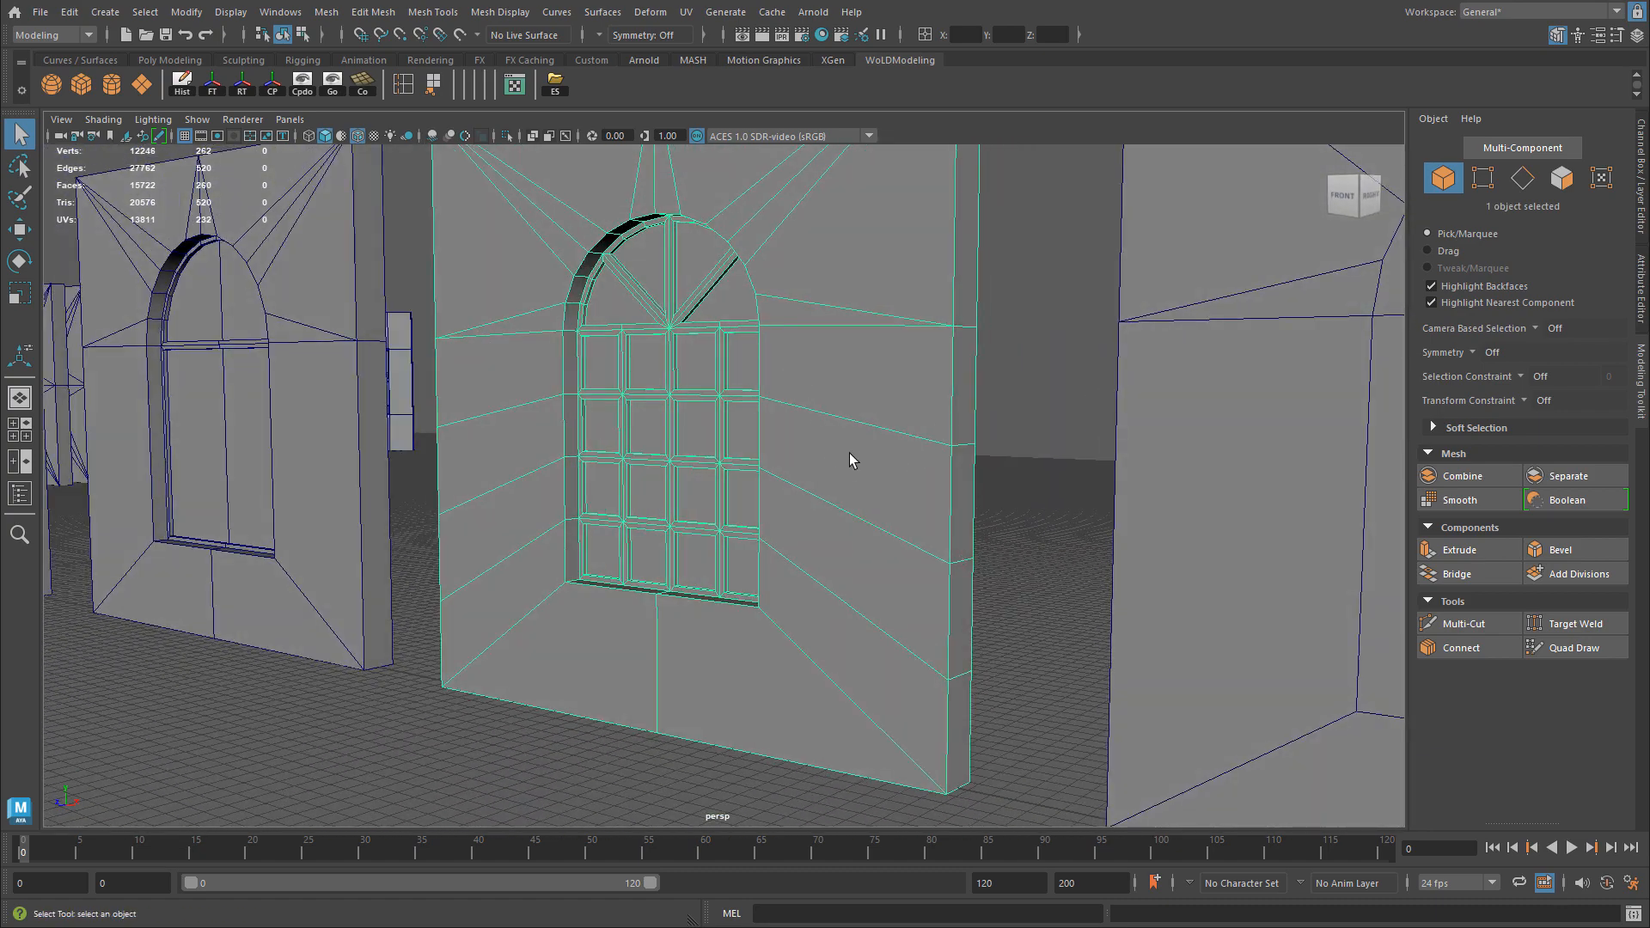
left_click_drag(838, 437, 1156, 423, "alt")
right_click_drag(901, 365, 838, 364)
right_click_drag(728, 398, 1044, 444, "alt")
middle_click_drag(1112, 402, 1096, 473, "alt")
left_click(1213, 398)
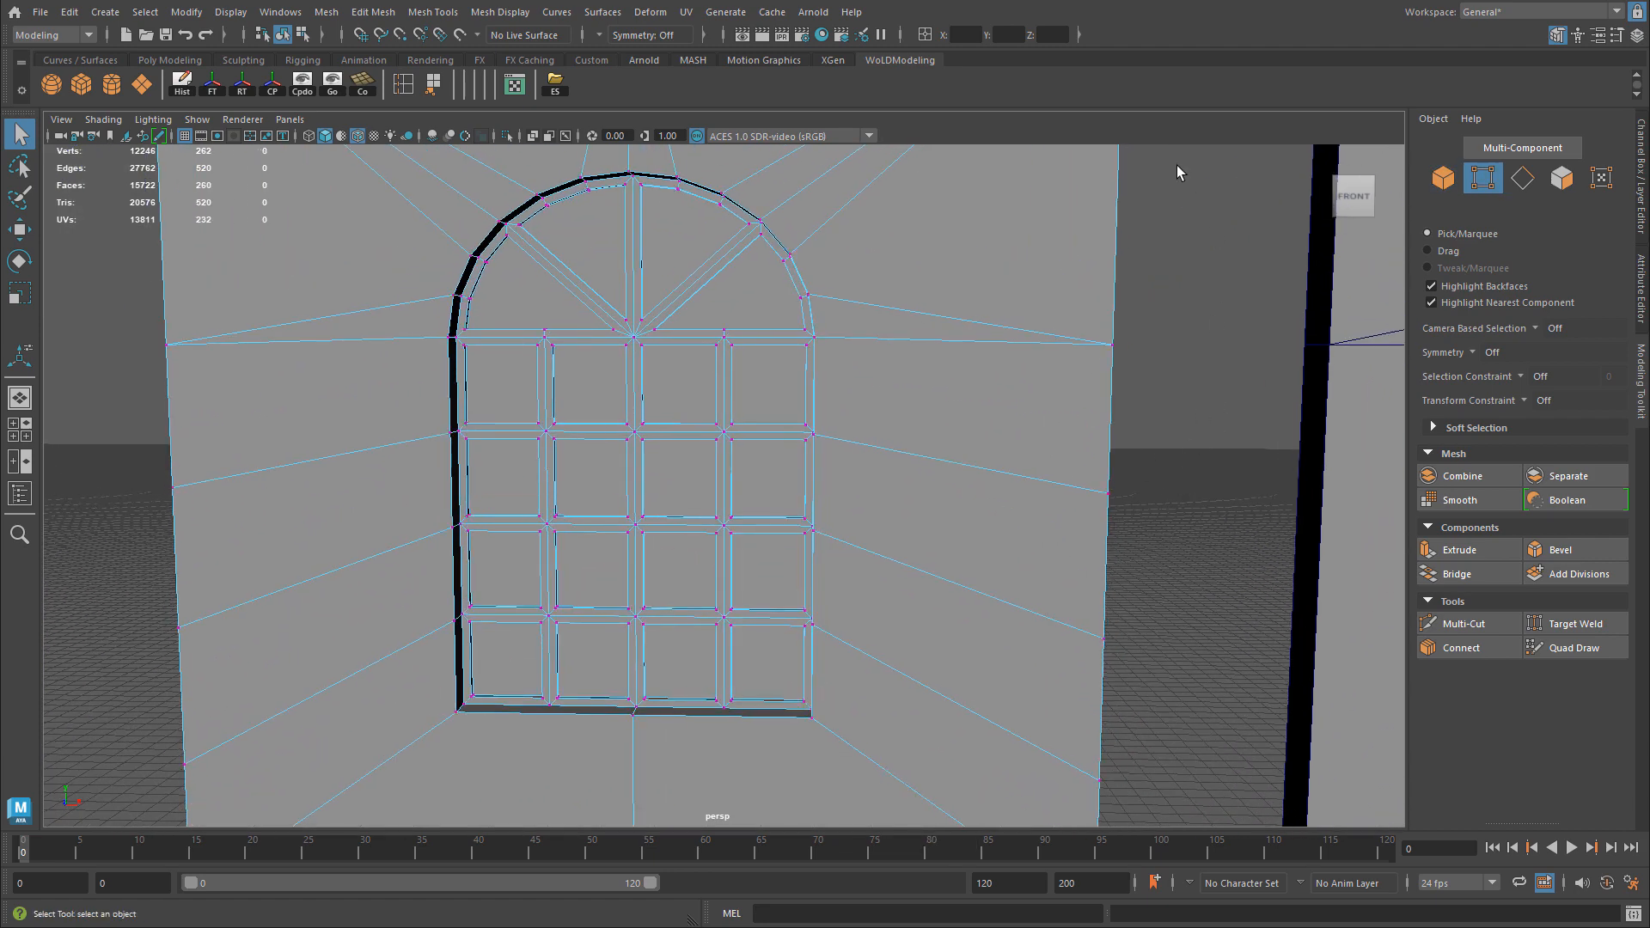
left_click_drag(1055, 477, 1098, 472, "alt")
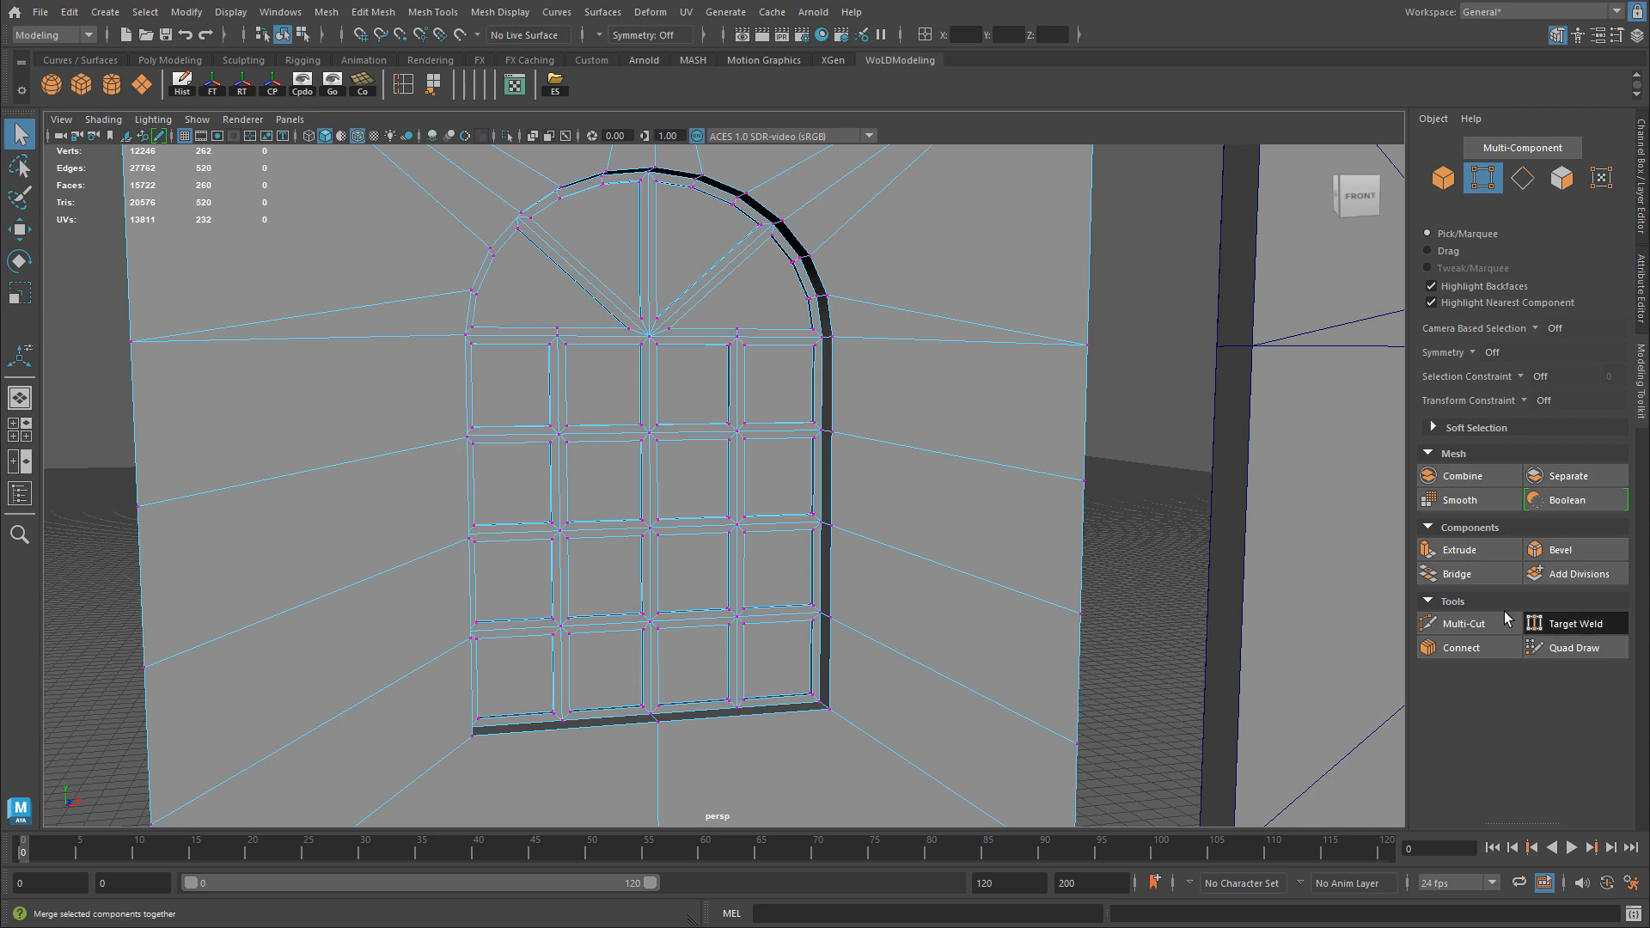
Target Weld the extra vertices along the wall's right side edges and the window opening's right side into neighbouring corner vertices.
left_click(1575, 624)
left_click_drag(868, 545, 791, 453, "alt")
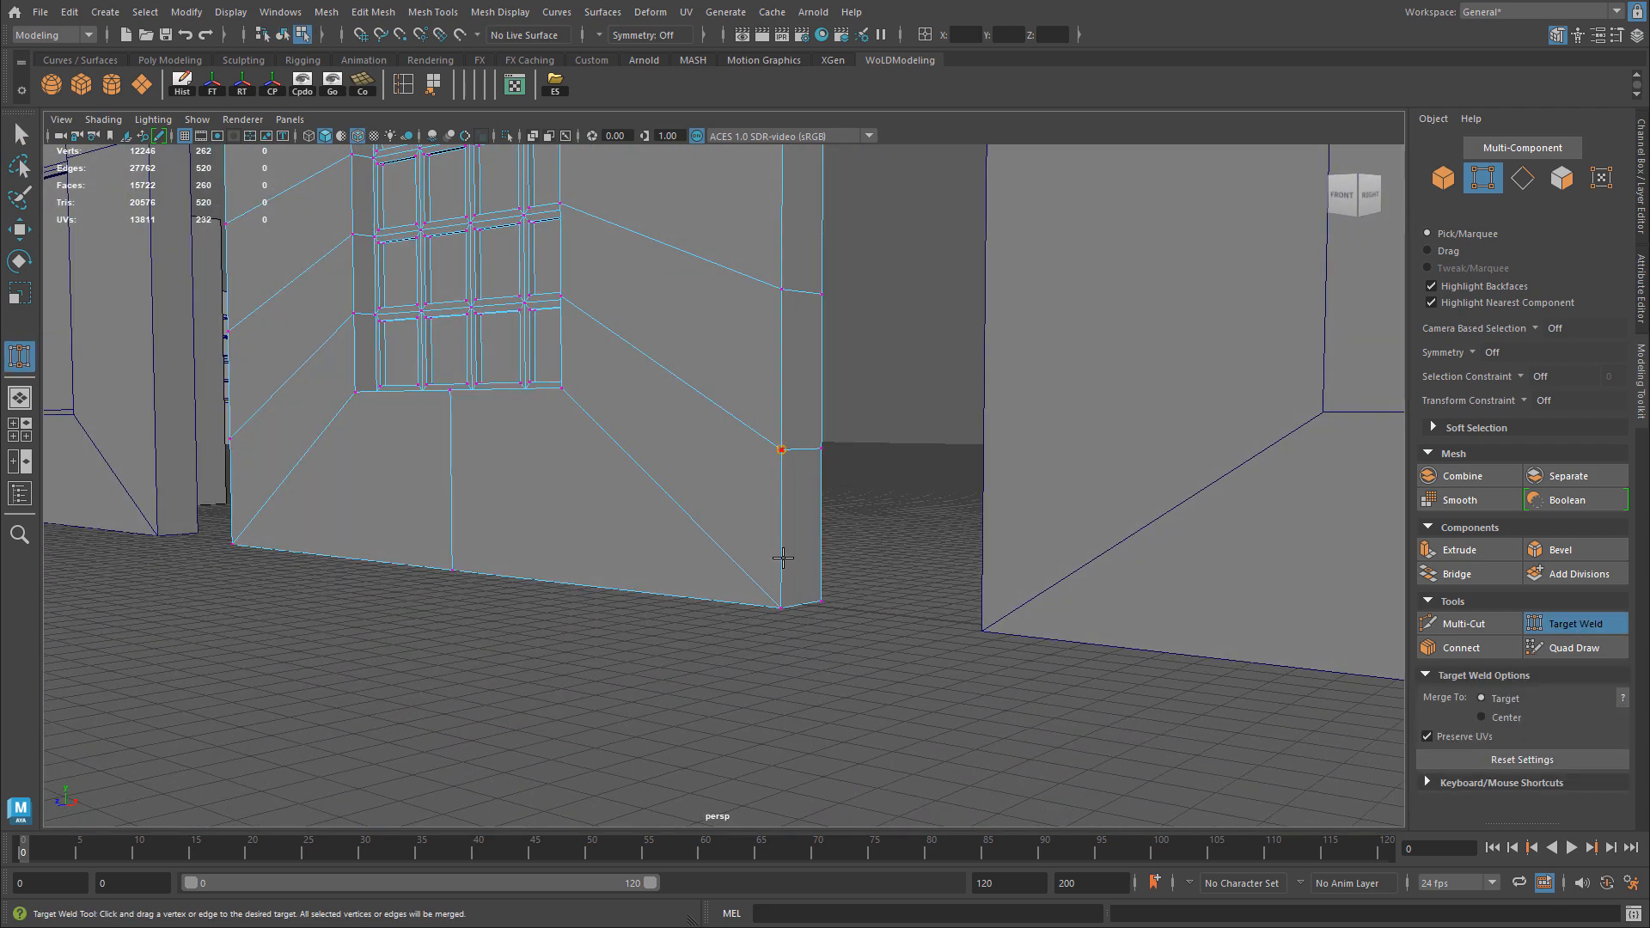
left_click_drag(781, 557, 775, 328)
left_click_drag(778, 442, 829, 464)
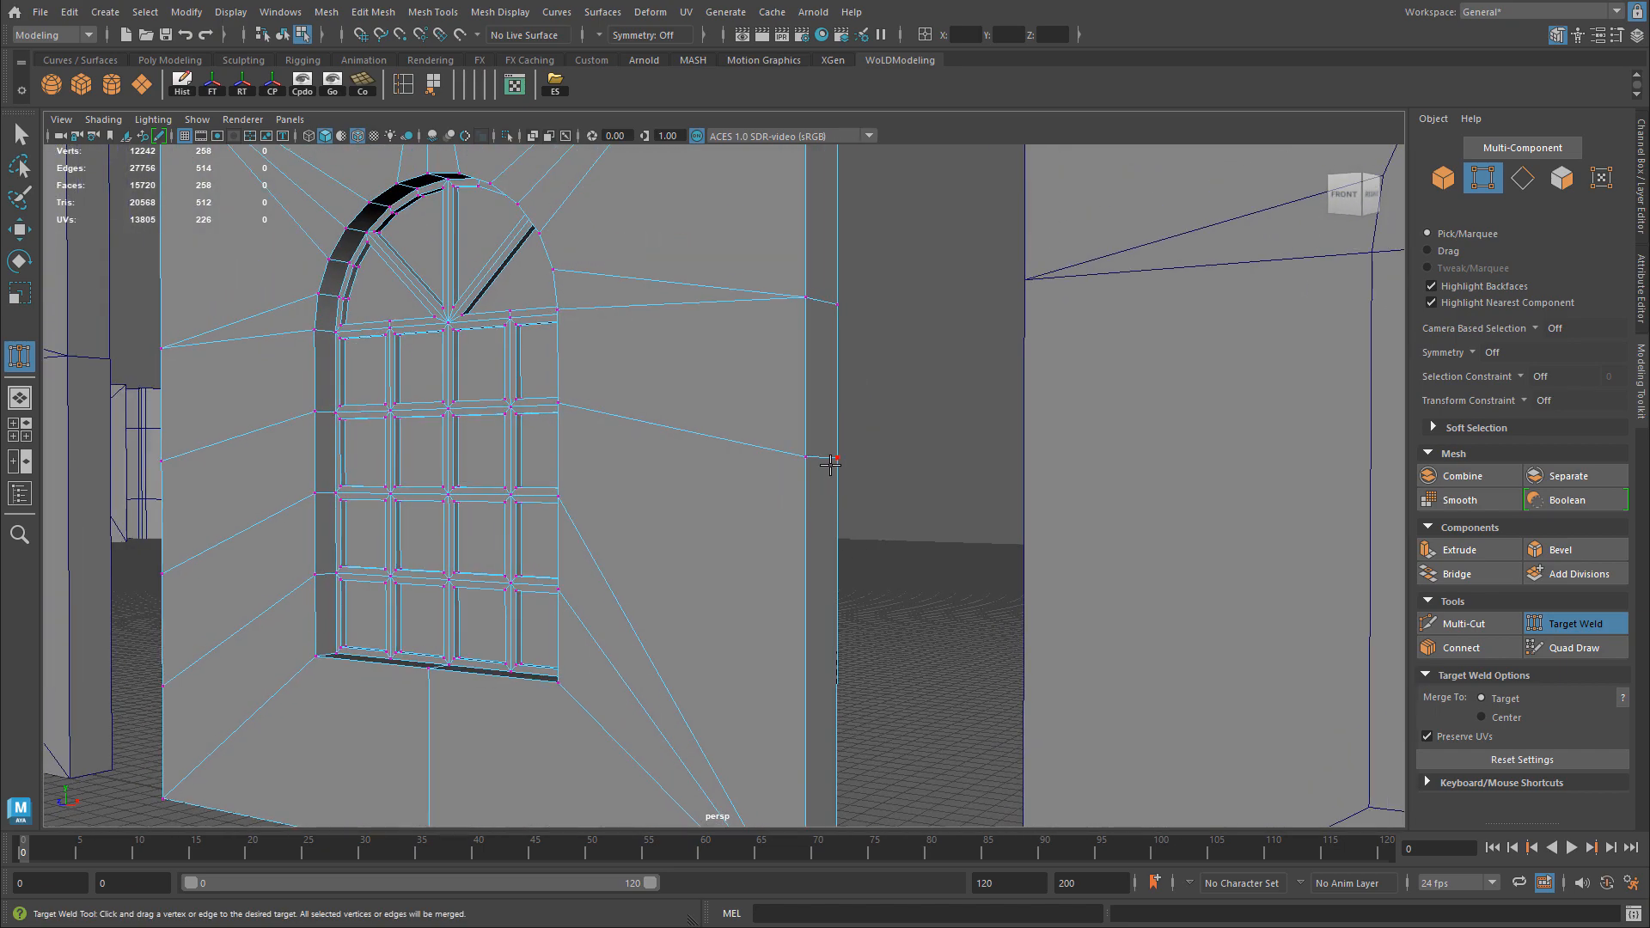
left_click_drag(785, 291, 833, 361)
left_click_drag(833, 361, 810, 468, "alt")
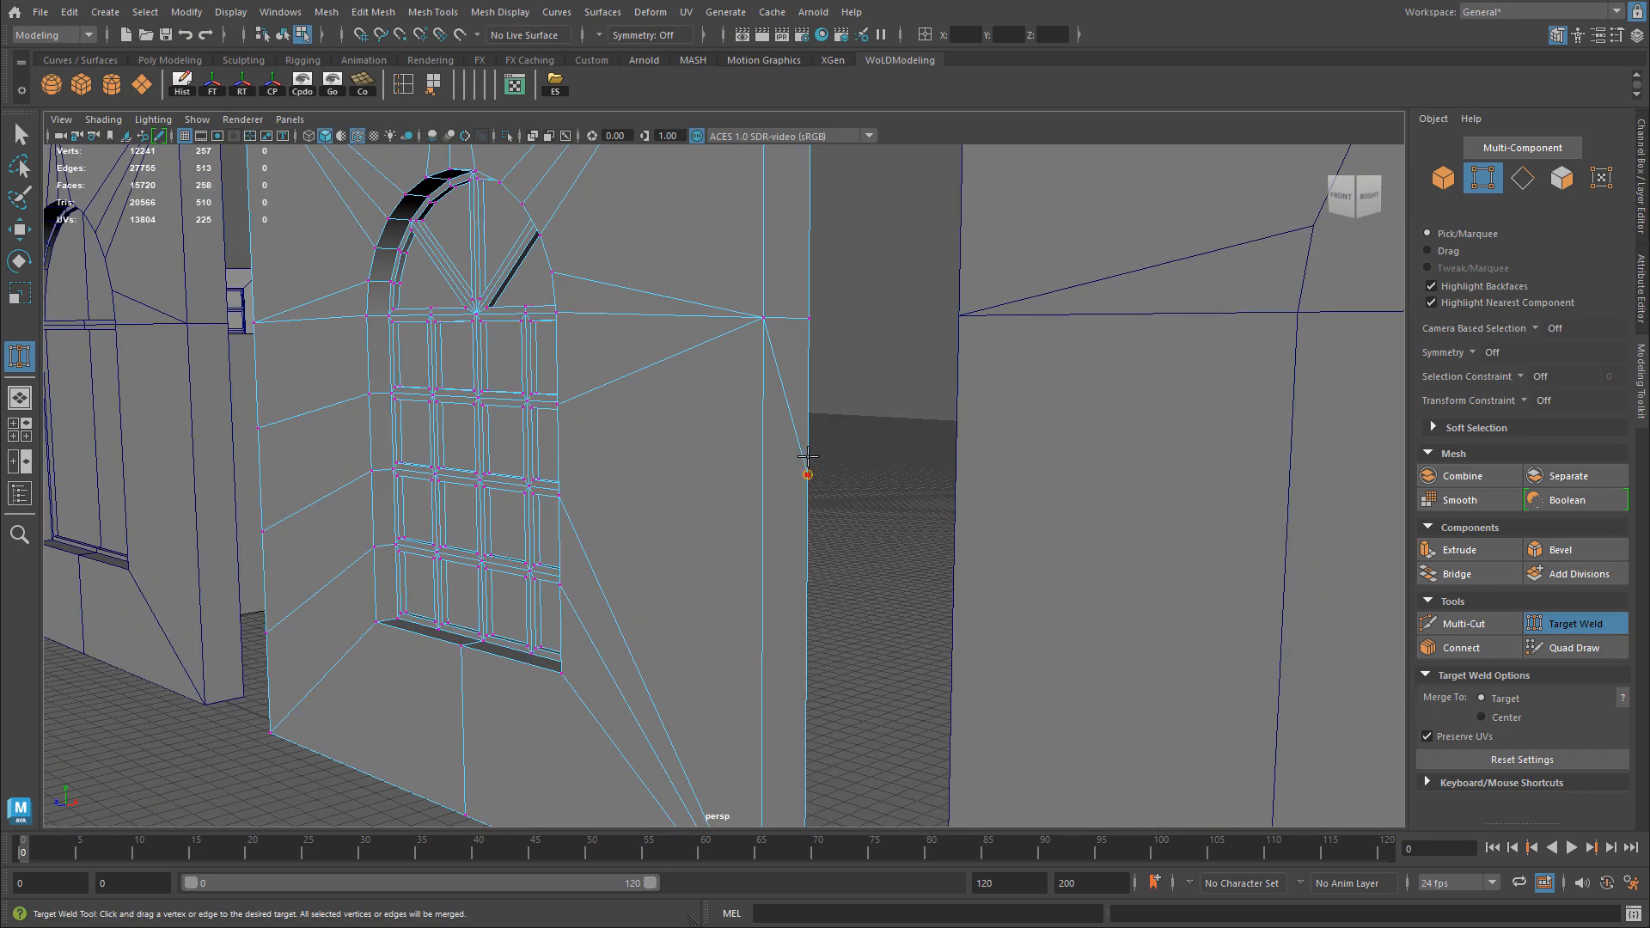
left_click_drag(792, 350, 920, 365, "alt")
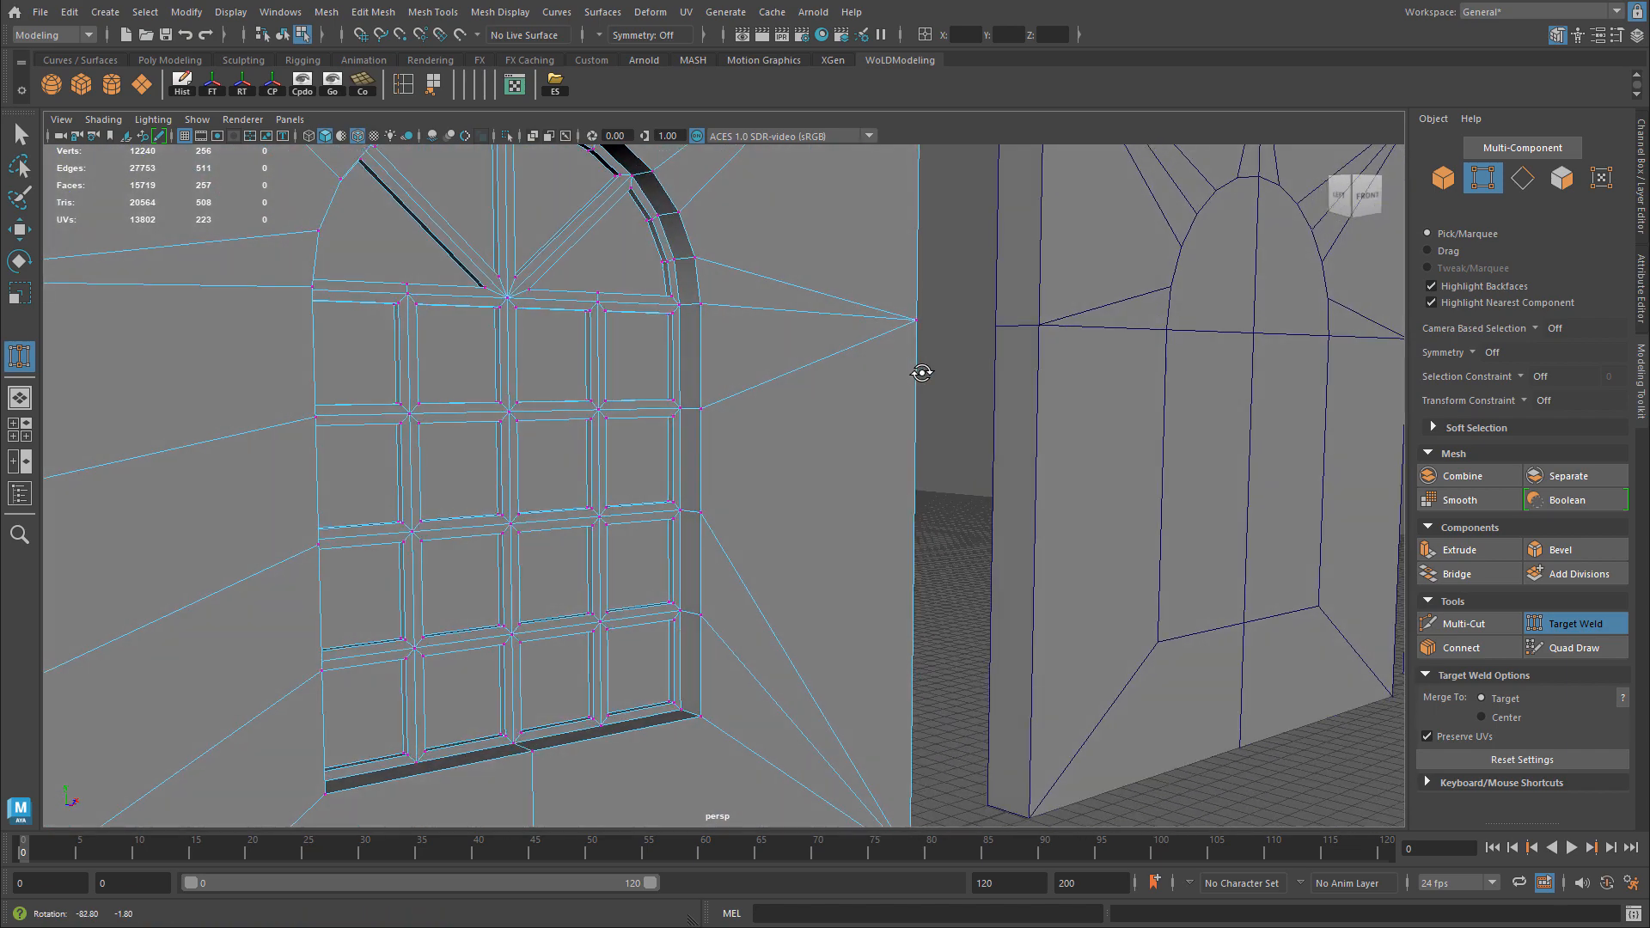
left_click_drag(701, 409, 701, 304)
Weld the remaining arch-base-level vertices on the wall's right side edges to the top corners.
left_click_drag(748, 461, 748, 581, "alt")
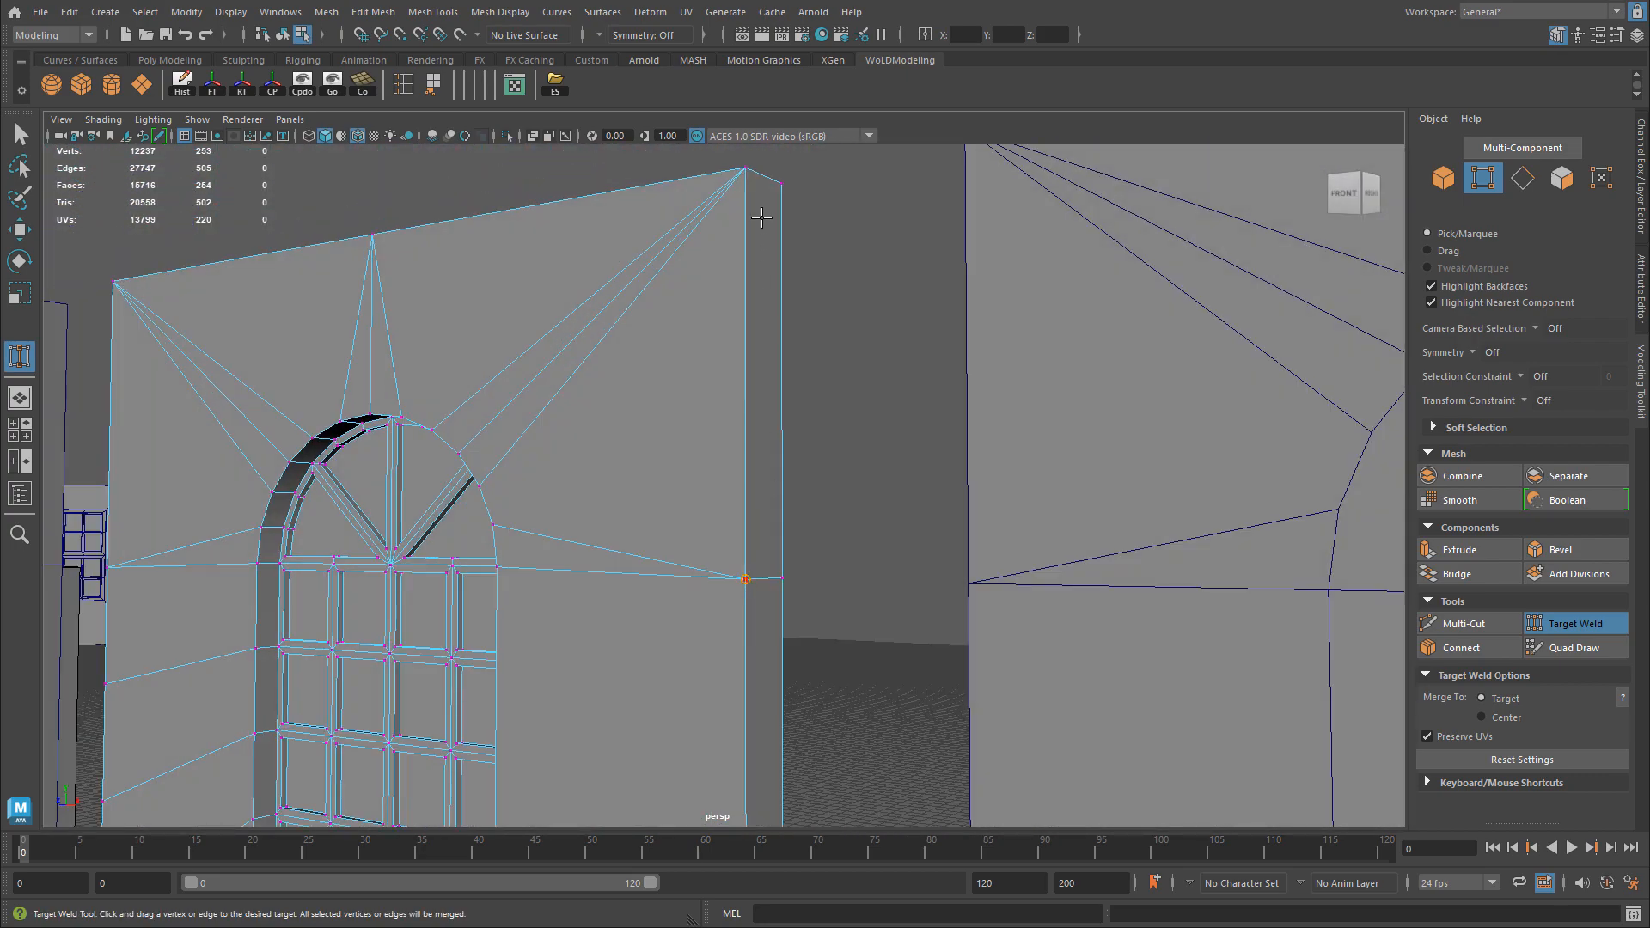
left_click_drag(780, 182, 746, 170)
left_click_drag(787, 550, 727, 514, "alt")
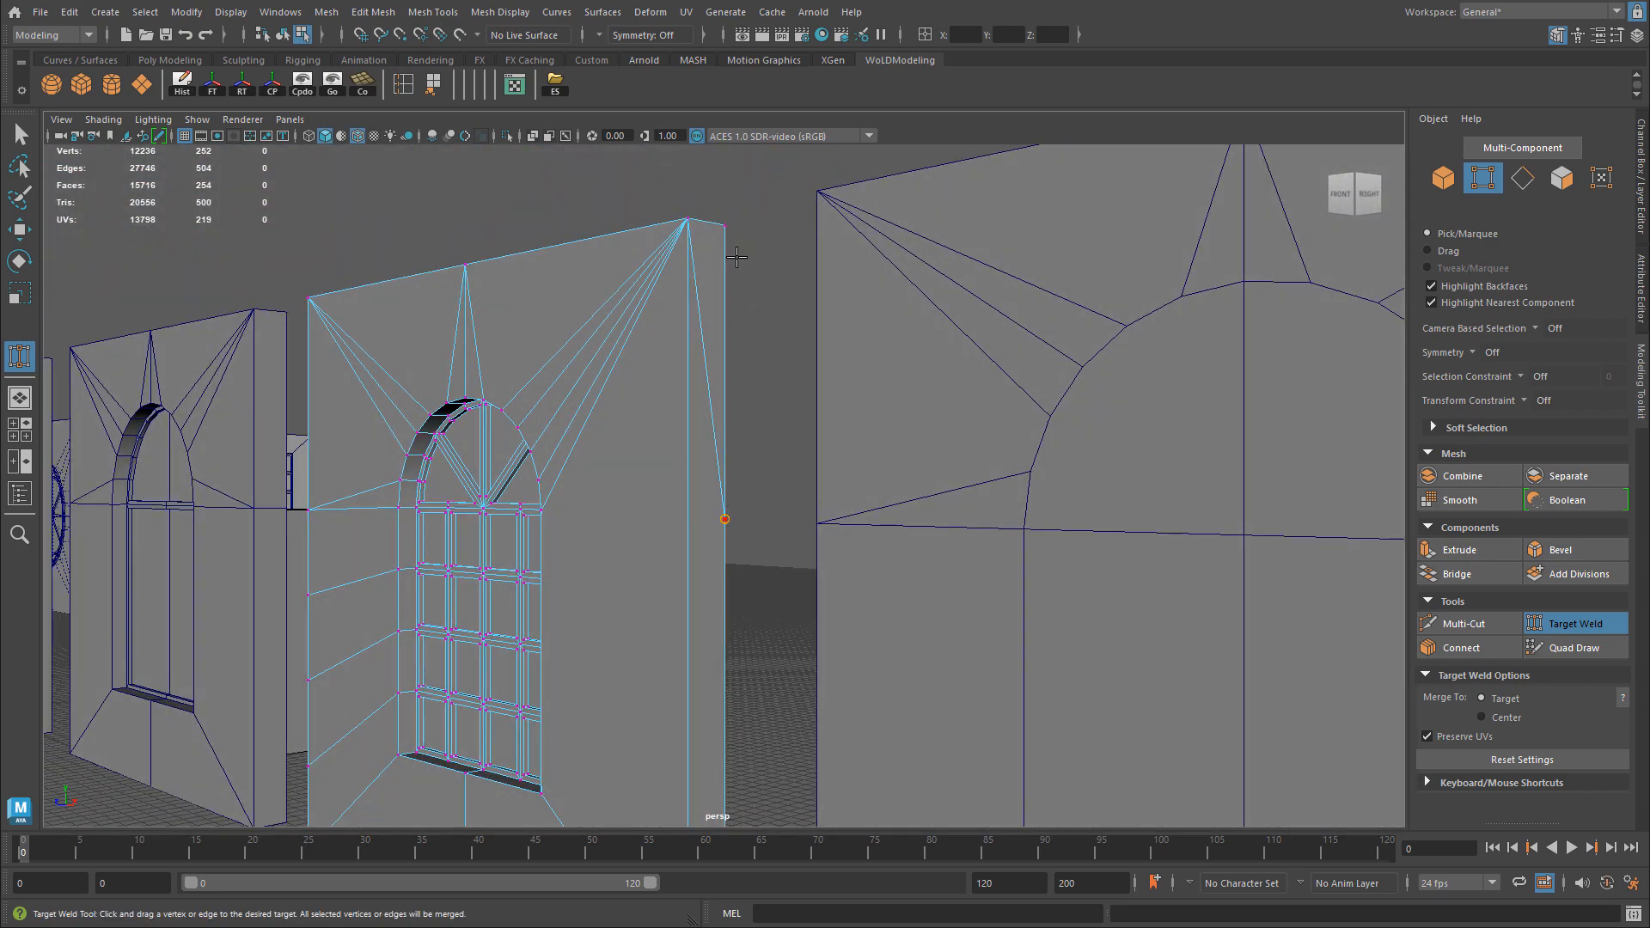
left_click_drag(736, 257, 729, 230)
Weld the extra vertices on the back face's vertical centre line into its top and bottom end vertices.
left_click_drag(858, 295, 796, 491, "alt")
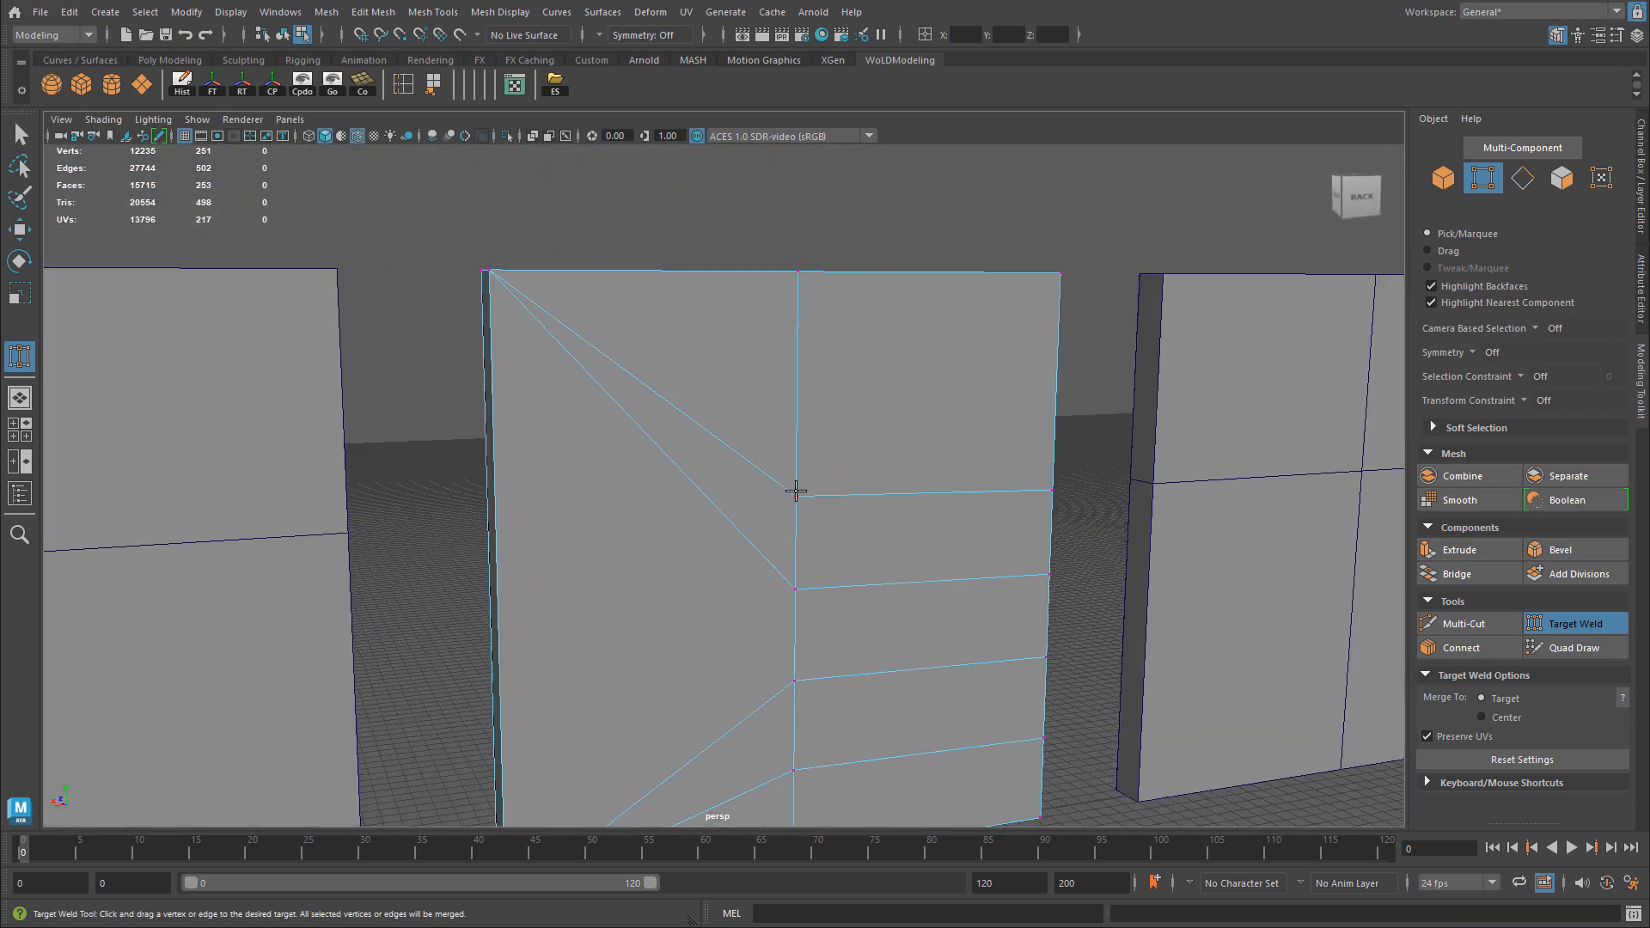
left_click_drag(783, 251, 799, 273)
left_click_drag(888, 482, 794, 753, "alt")
left_click_drag(795, 575, 795, 753)
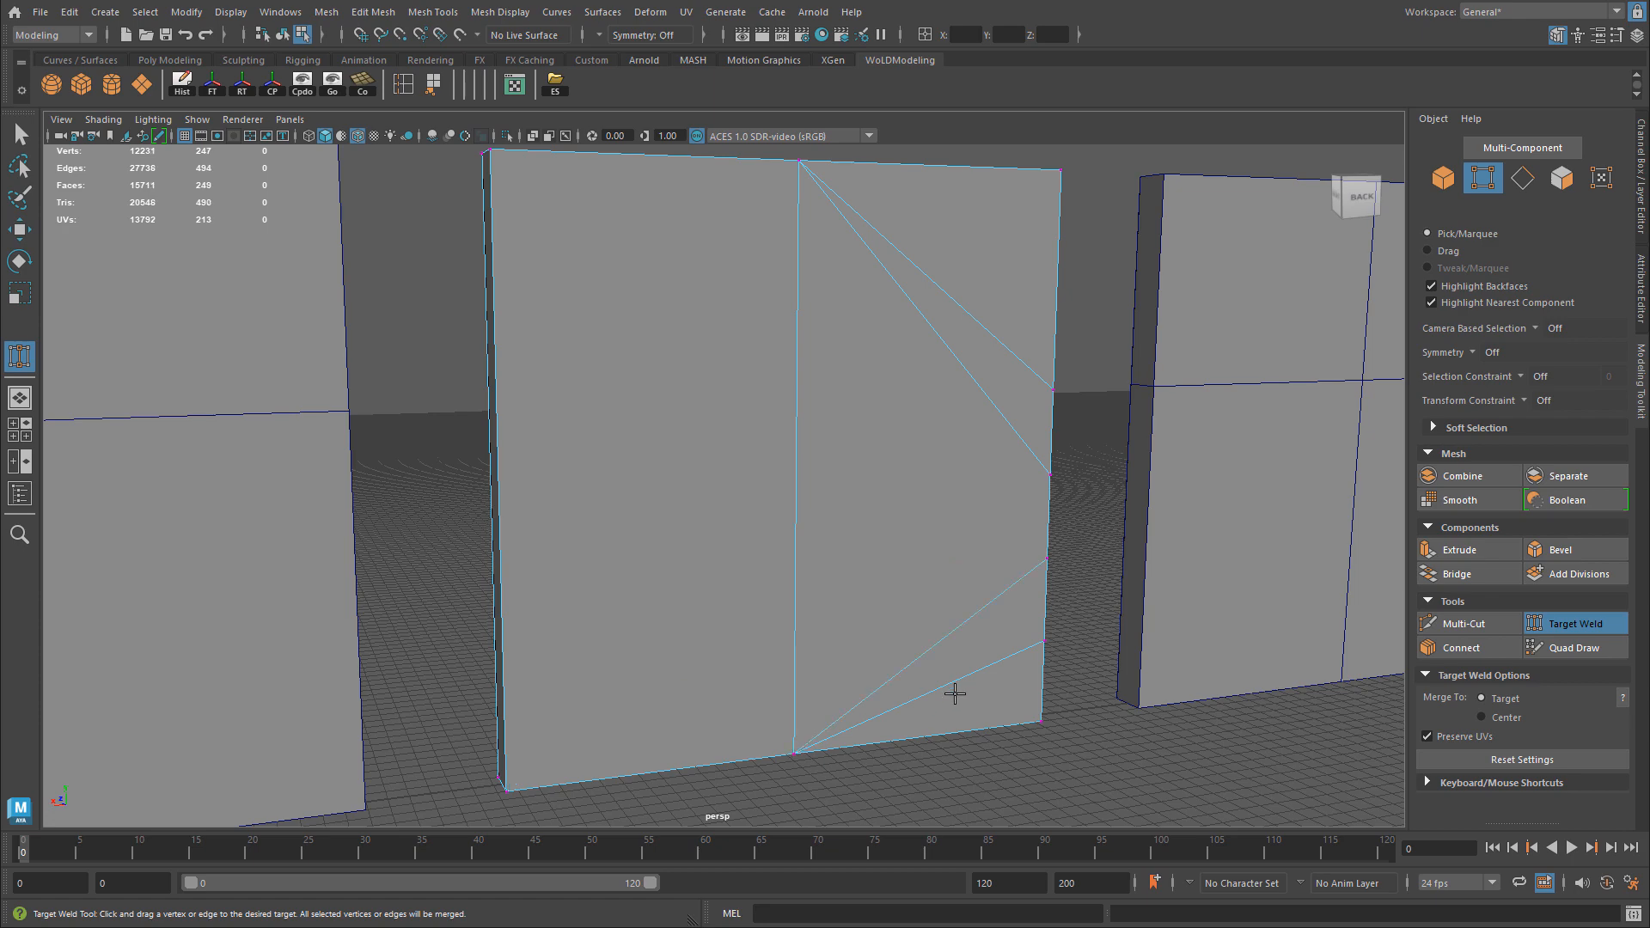
Weld the extra vertices along the back face's remaining outer edge into its top and bottom corners, undoing one misplaced weld.
left_click_drag(950, 692, 1078, 684, "alt")
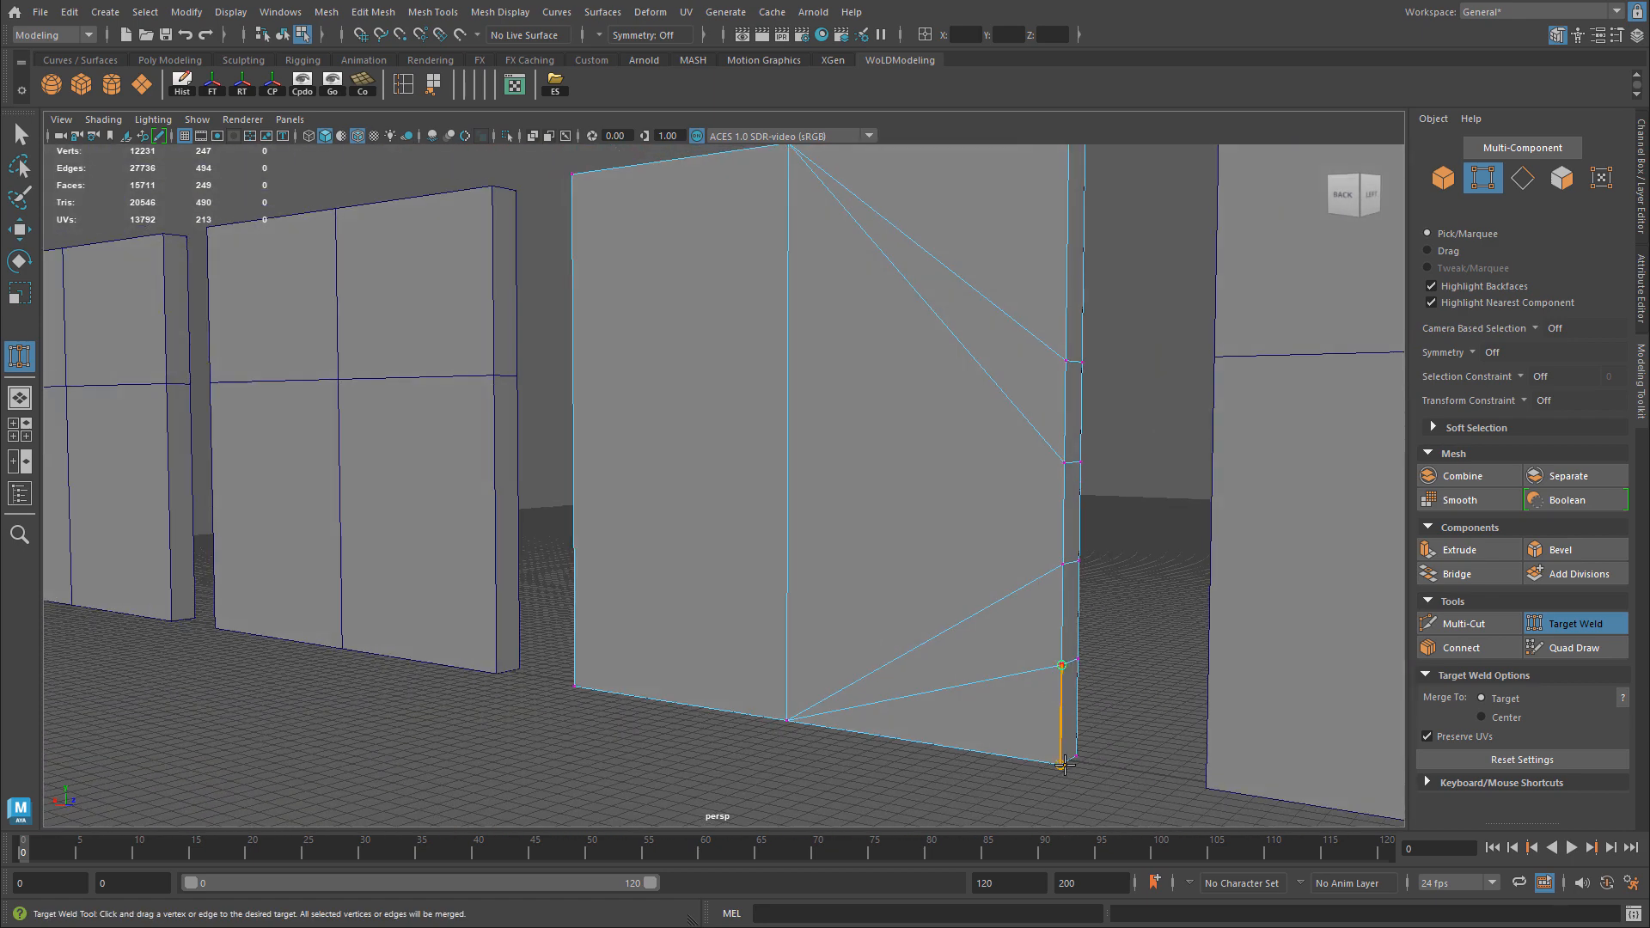
left_click_drag(1063, 764, 1057, 762)
left_click_drag(1062, 464, 1058, 761)
middle_click_drag(1120, 534, 1090, 624, "alt")
key("ctrl+z")
left_click_drag(1032, 460, 1032, 209)
left_click_drag(1026, 561, 1031, 209)
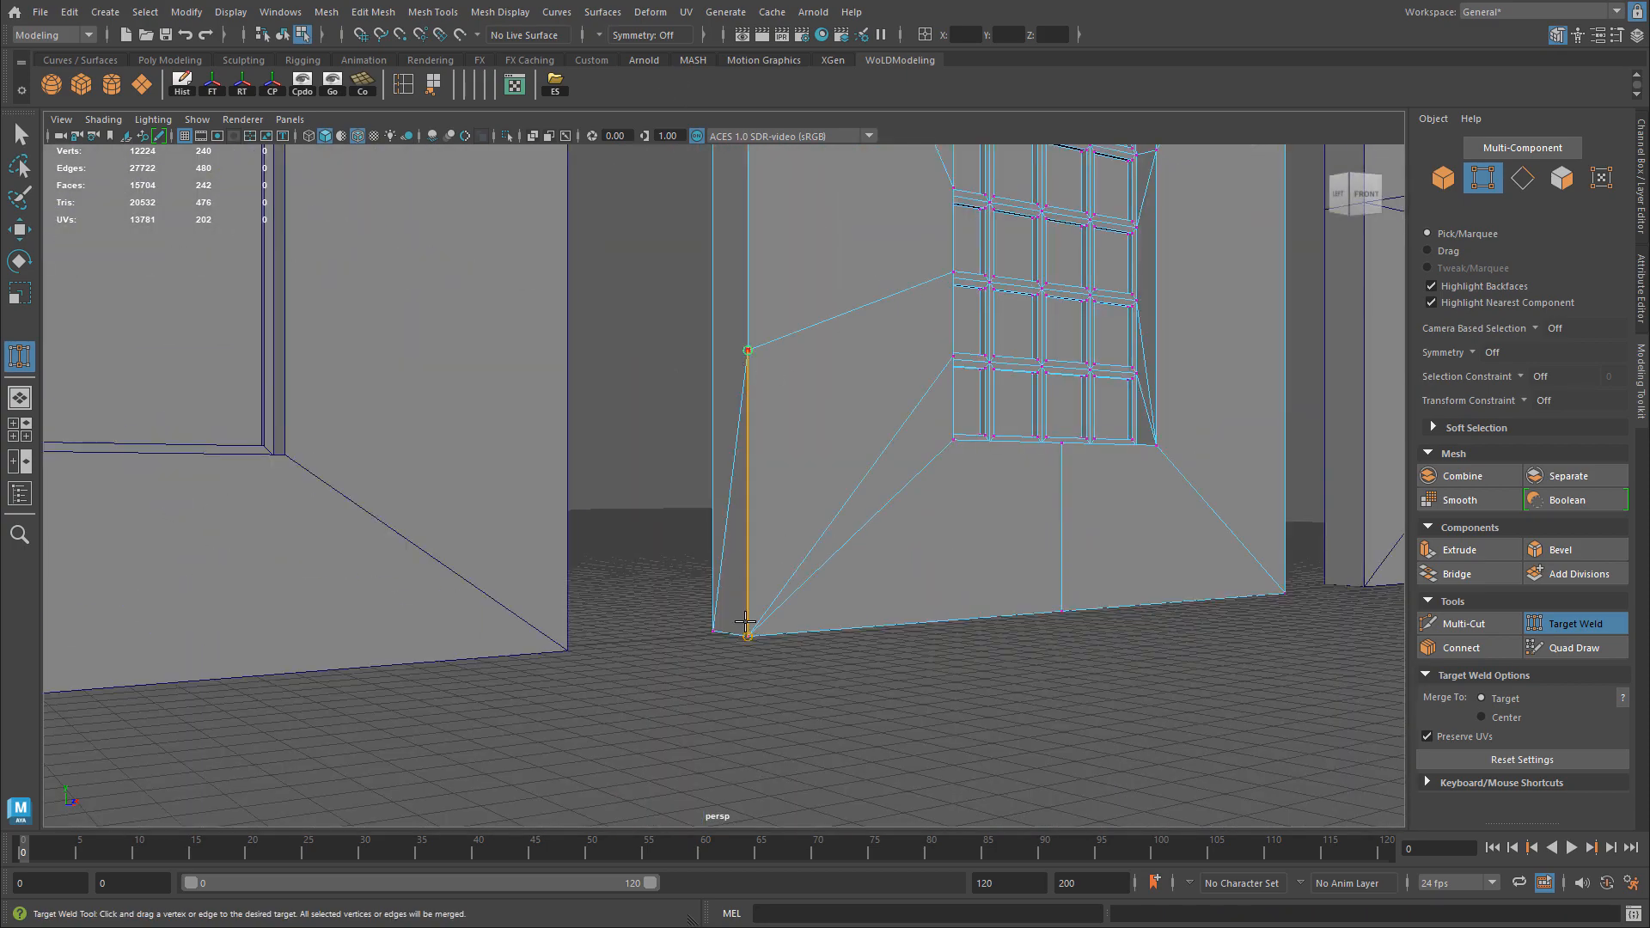
Weld the leftover vertices on the left side of the wall's front face into neighbouring vertices.
left_click_drag(946, 550, 993, 551, "alt")
left_click_drag(886, 564, 605, 564)
left_click_drag(884, 574, 605, 574)
Examine the vertices and edges of the arch's fan-shaped muntins, especially where they meet the horizontal bar.
left_click_drag(945, 464, 1010, 452, "alt")
scroll(755, 549, "up", 5)
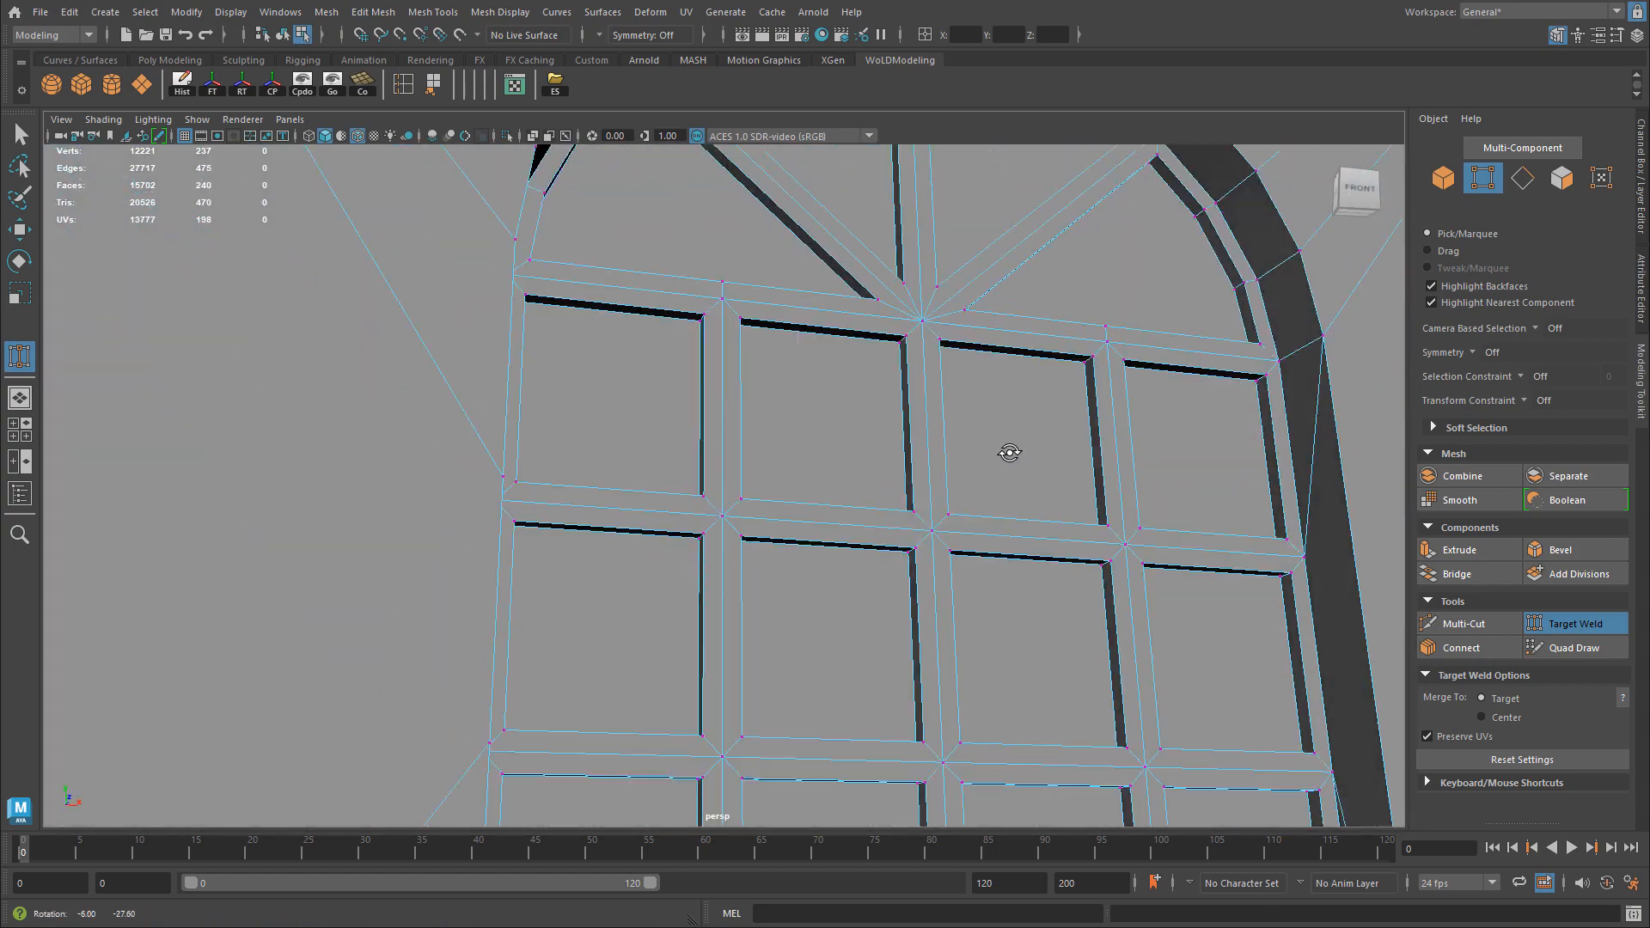
key("w")
middle_click_drag(1079, 342, 899, 524, "alt")
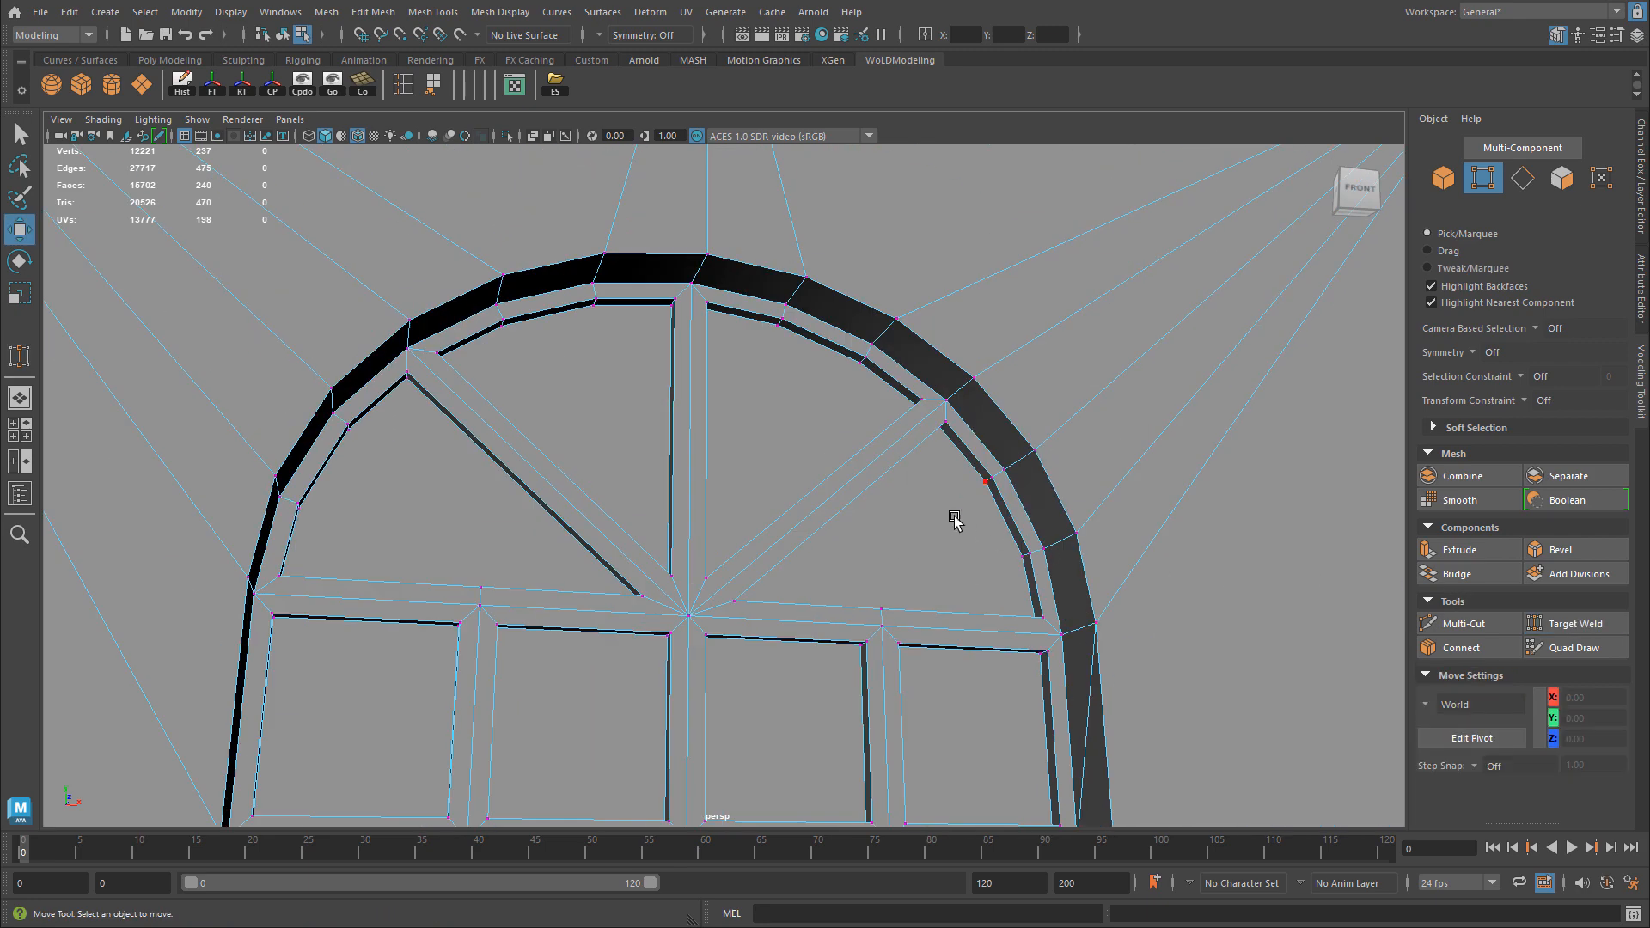
right_click_drag(950, 475, 988, 469)
left_click_drag(987, 478, 871, 651, "alt")
left_click_drag(941, 586, 884, 579, "alt")
left_click(1484, 630)
scroll(634, 683, "up", 5)
key("w")
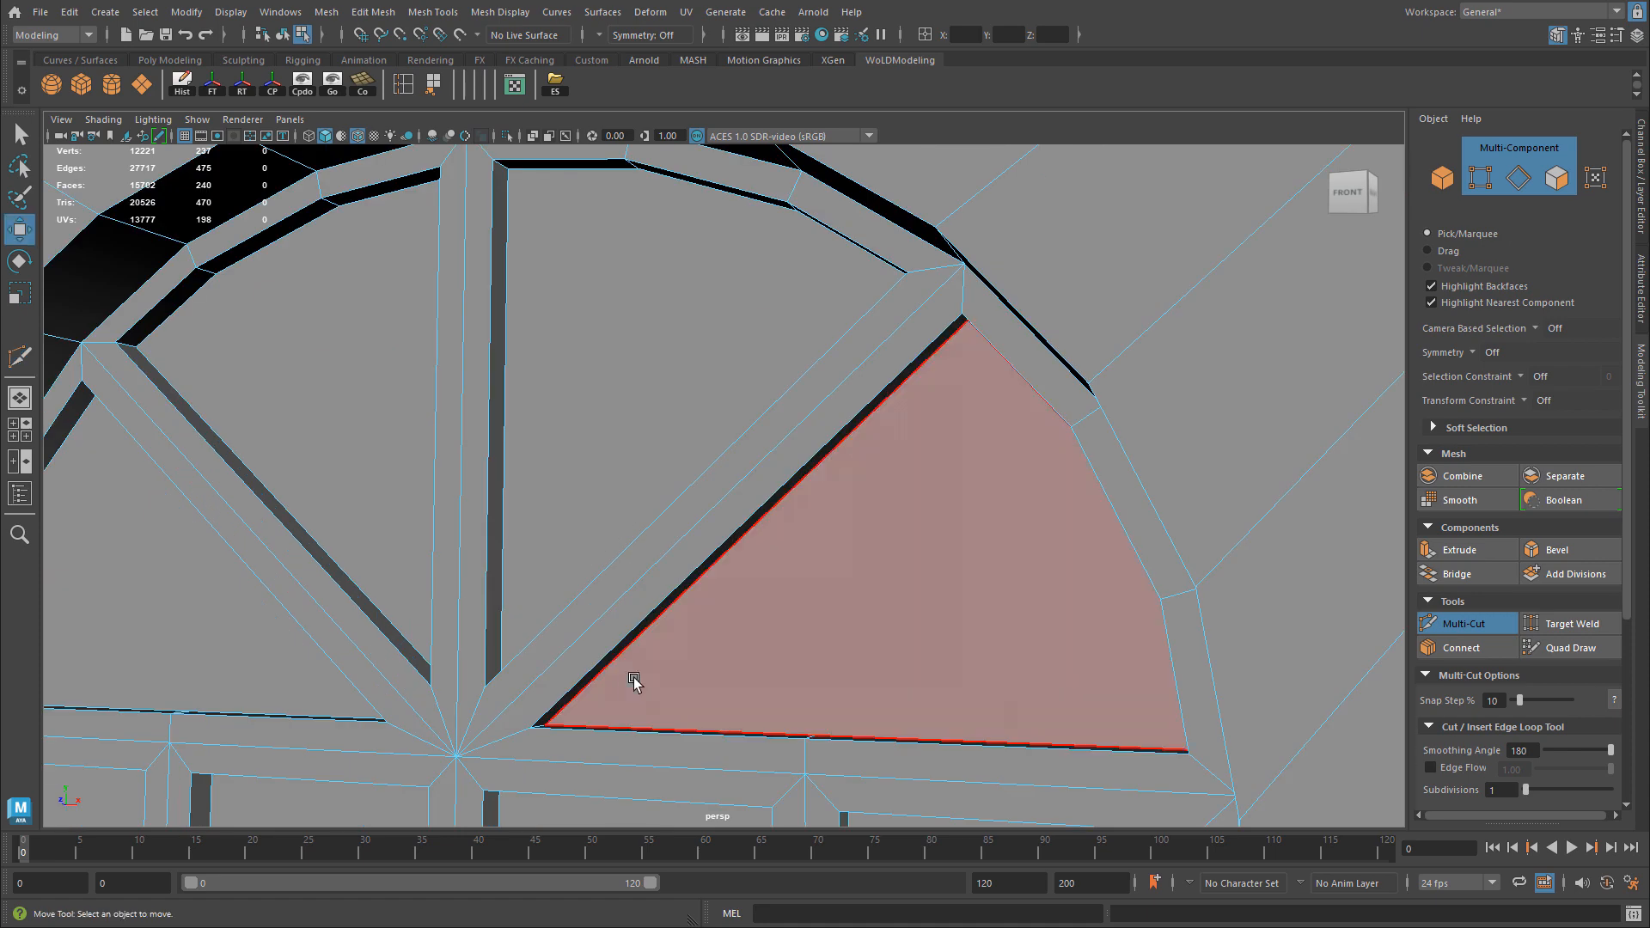
left_click_drag(1035, 453, 895, 512, "alt")
right_click_drag(838, 507, 762, 496)
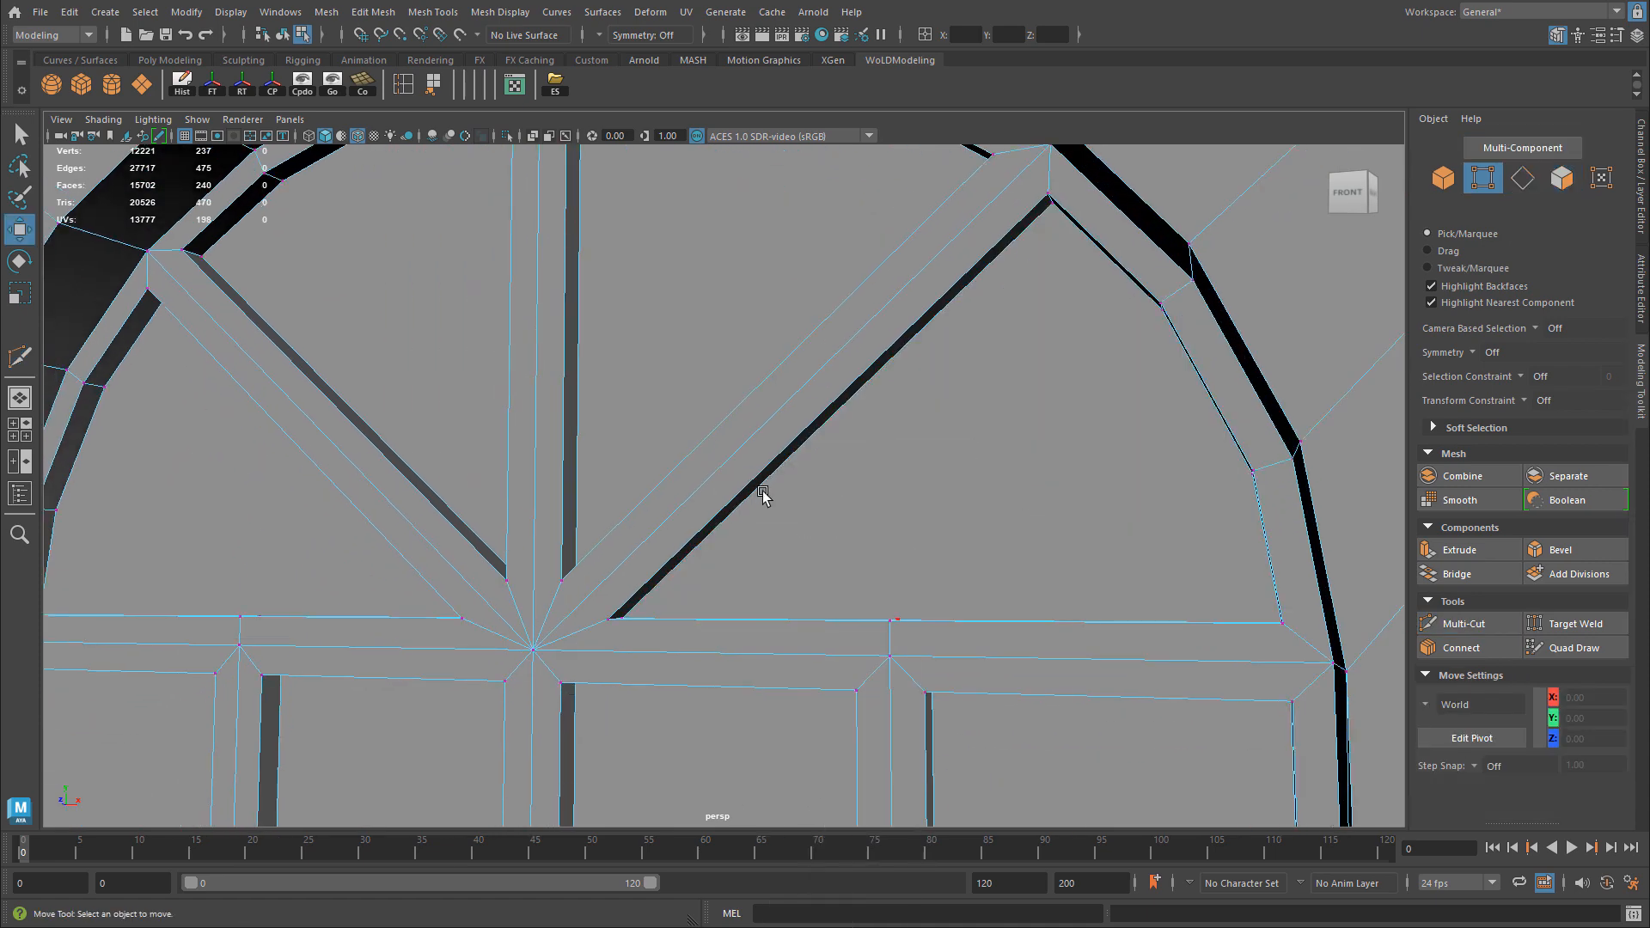
Connect the inner corner vertex of the arch's side pane to a vertex on its curved edge with a new edge.
left_click_drag(762, 495, 674, 568, "alt")
scroll(675, 568, "up", 2)
left_click(544, 584)
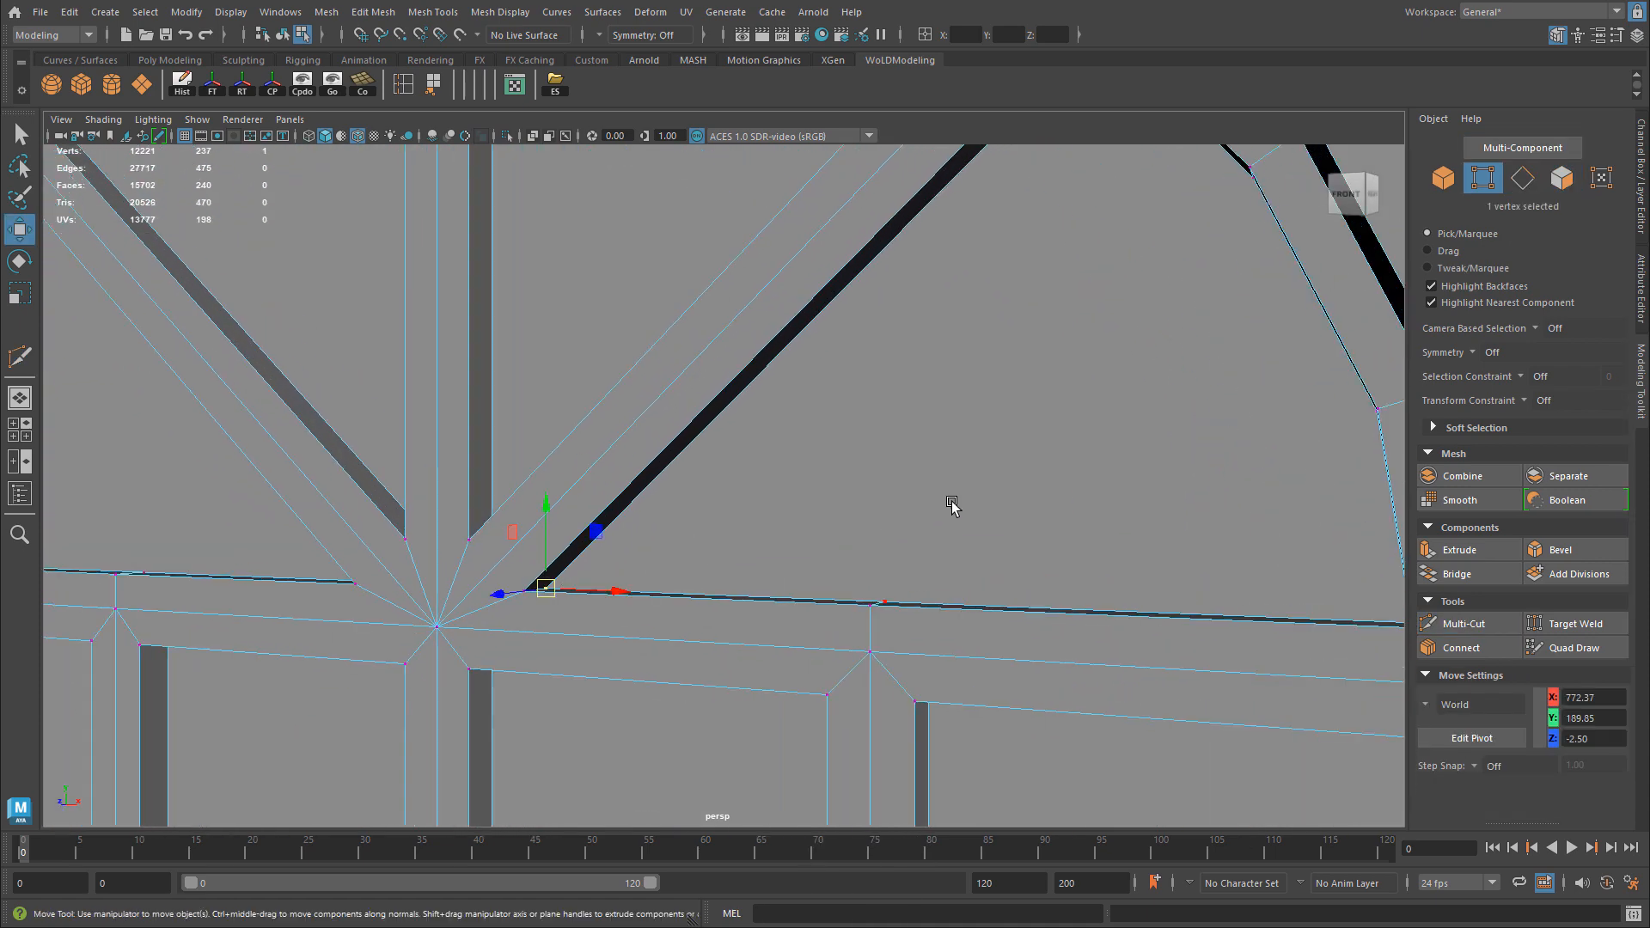
left_click_drag(1031, 429, 1031, 485, "alt")
left_click(1205, 395, "shift")
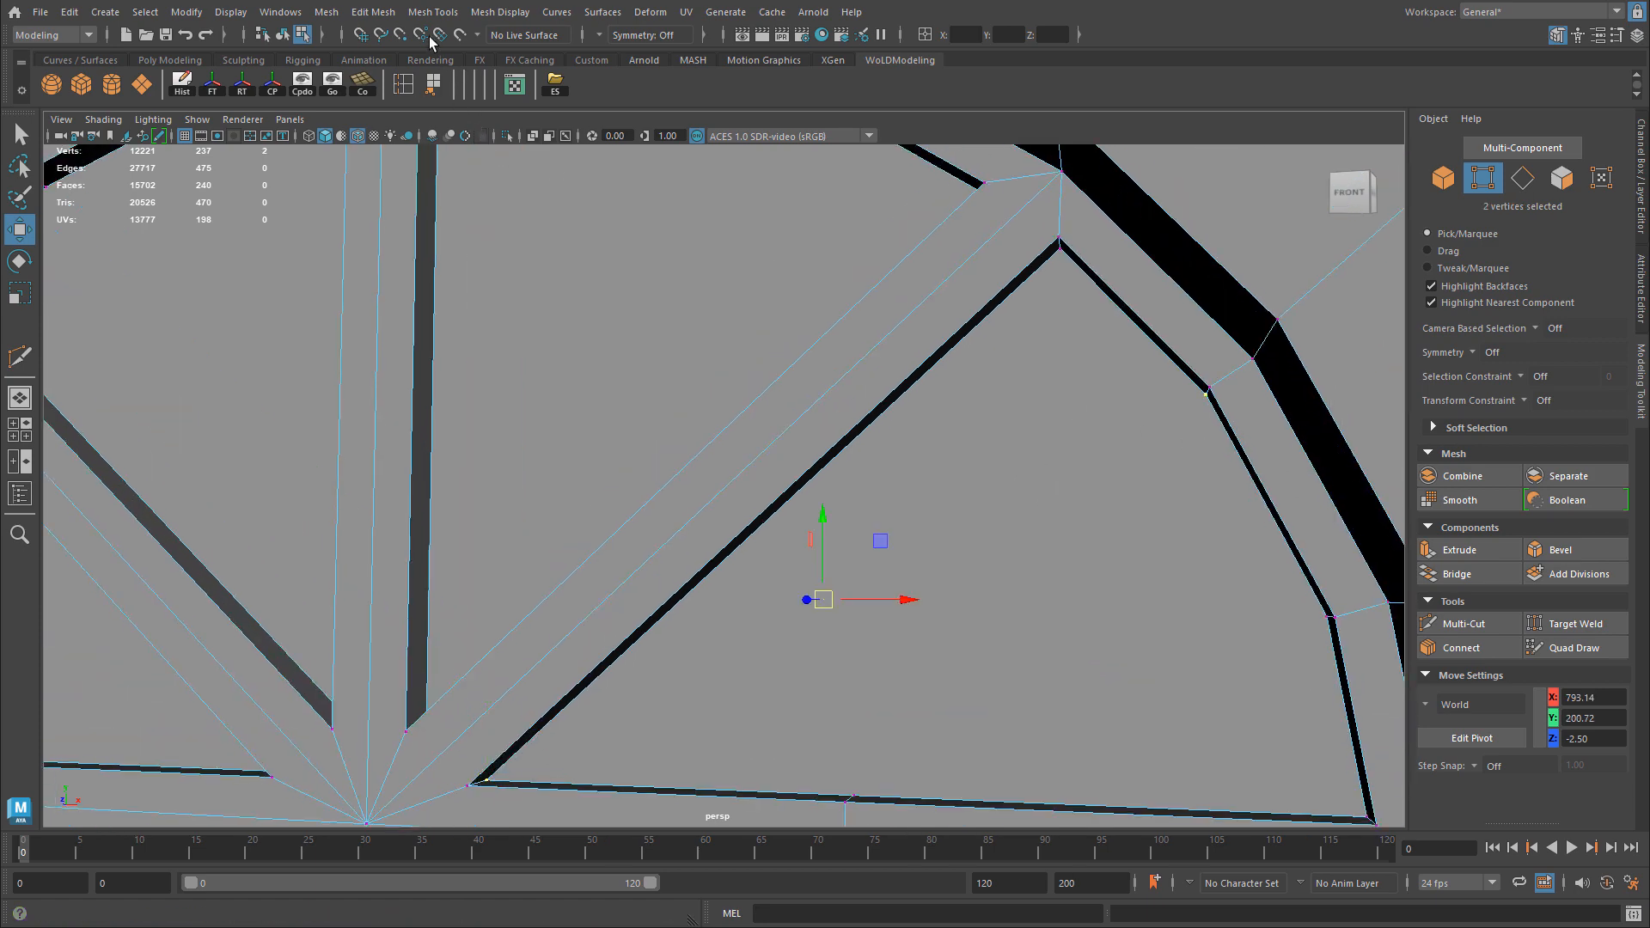
left_click(373, 11)
left_click(404, 143)
middle_click_drag(1057, 465, 1074, 412, "alt")
left_click_drag(1117, 485, 334, 726, "alt")
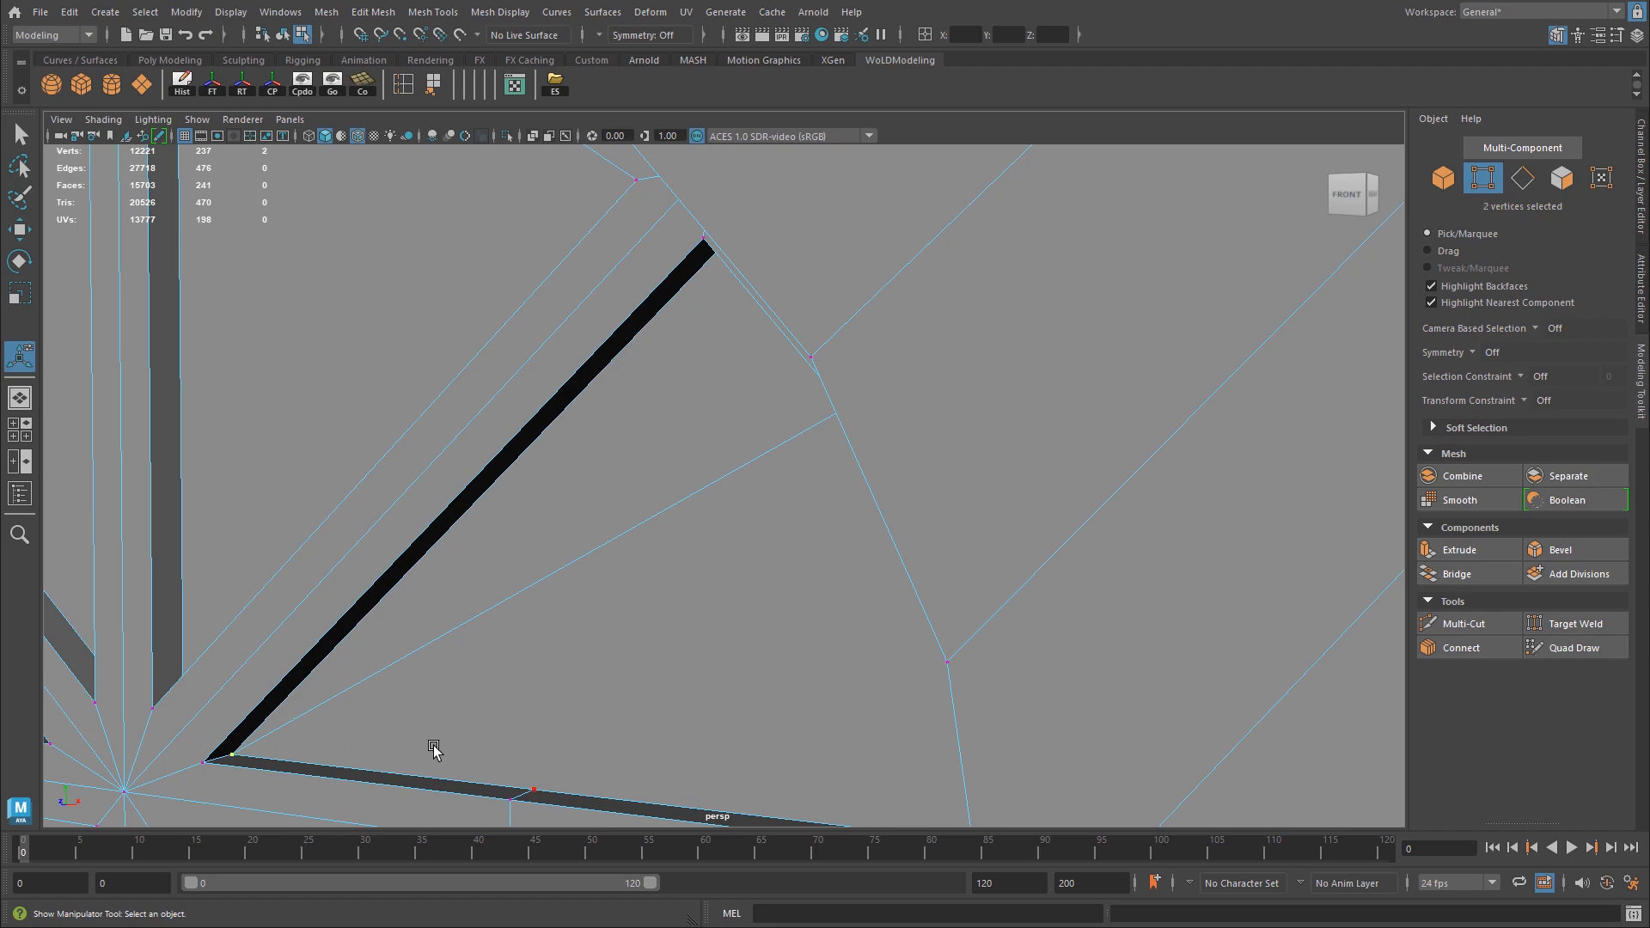
Repeat the Connect operation between the inner corner and curved-edge vertices of the remaining fan-shaped arch panes.
key("g")
scroll(791, 614, "down", 5)
scroll(841, 487, "up", 4)
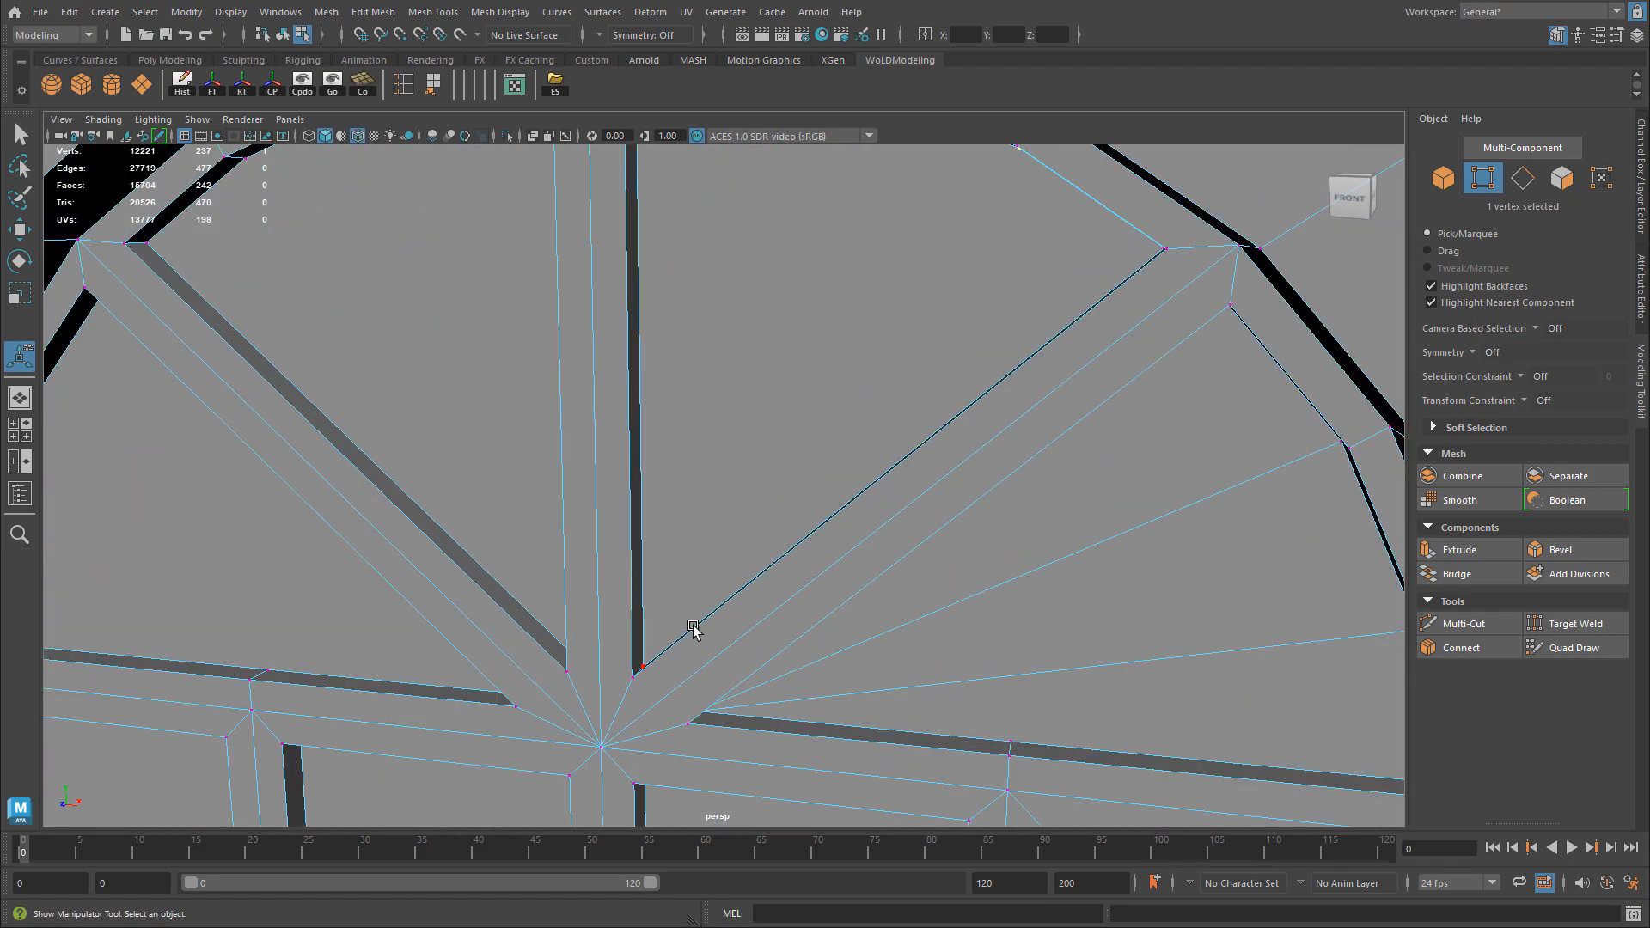
key("g")
left_click_drag(693, 630, 989, 478, "alt")
key("g")
right_click(988, 478)
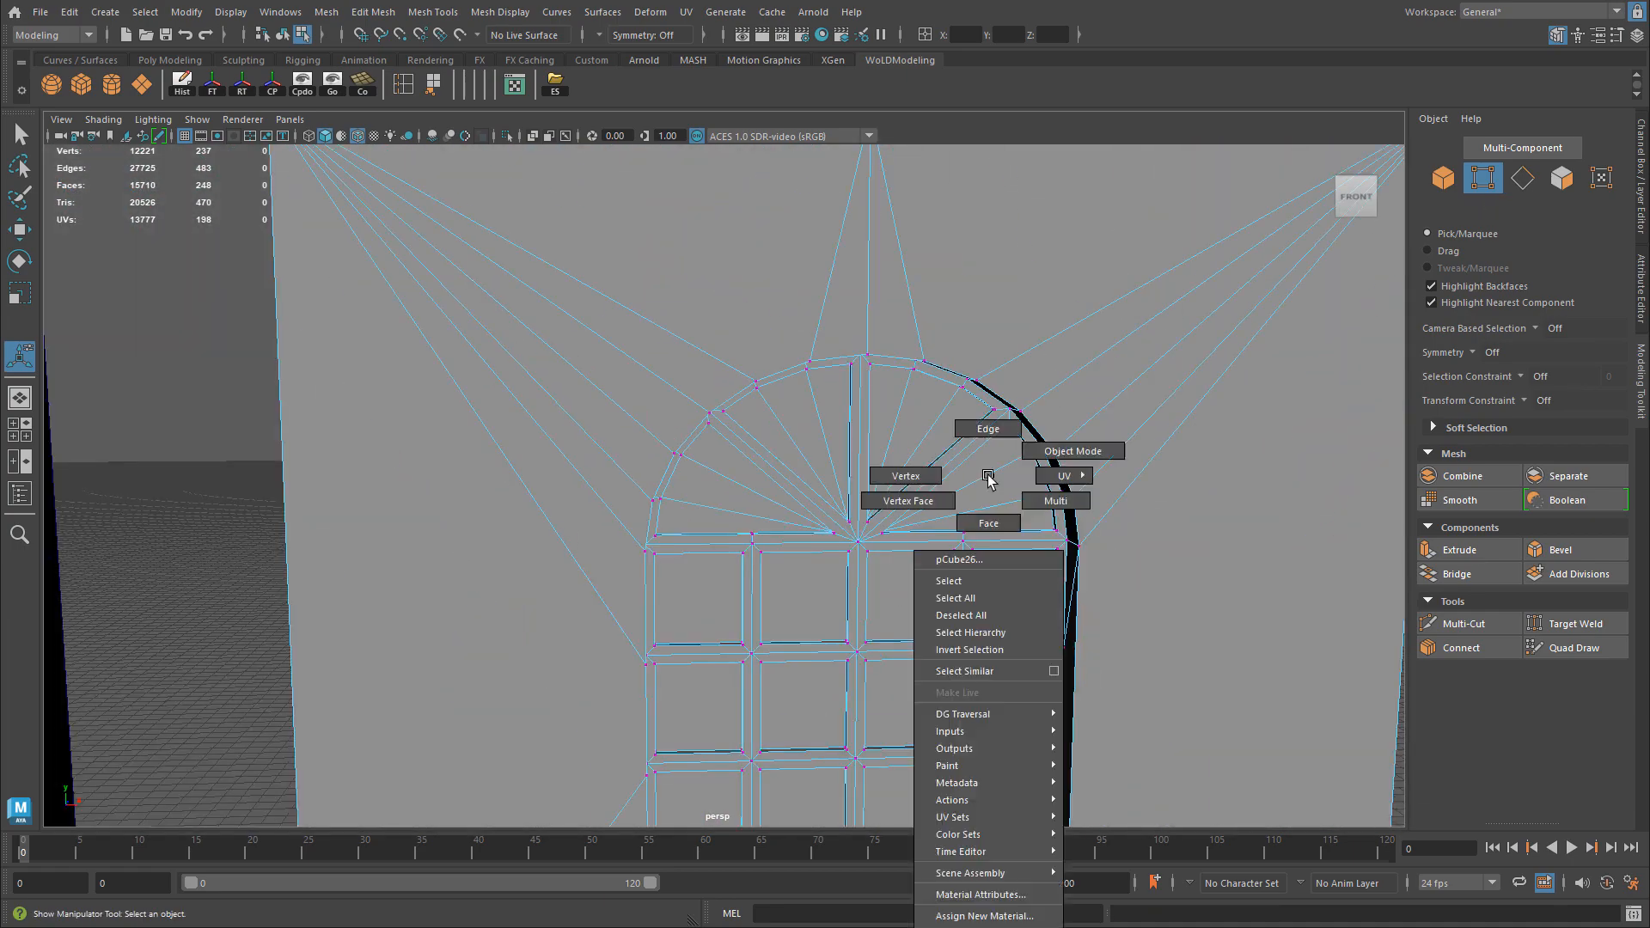
Target Weld the four leftover vertices on the arched window, return to object mode and deselect the wall piece.
scroll(988, 478, "down", 5)
left_click_drag(725, 479, 1178, 475, "alt")
right_click(1178, 475)
left_click(1574, 623)
left_click_drag(1574, 623, 672, 593, "alt")
left_click_drag(673, 593, 1035, 378, "alt")
key("F8")
key("w")
left_click(1036, 378)
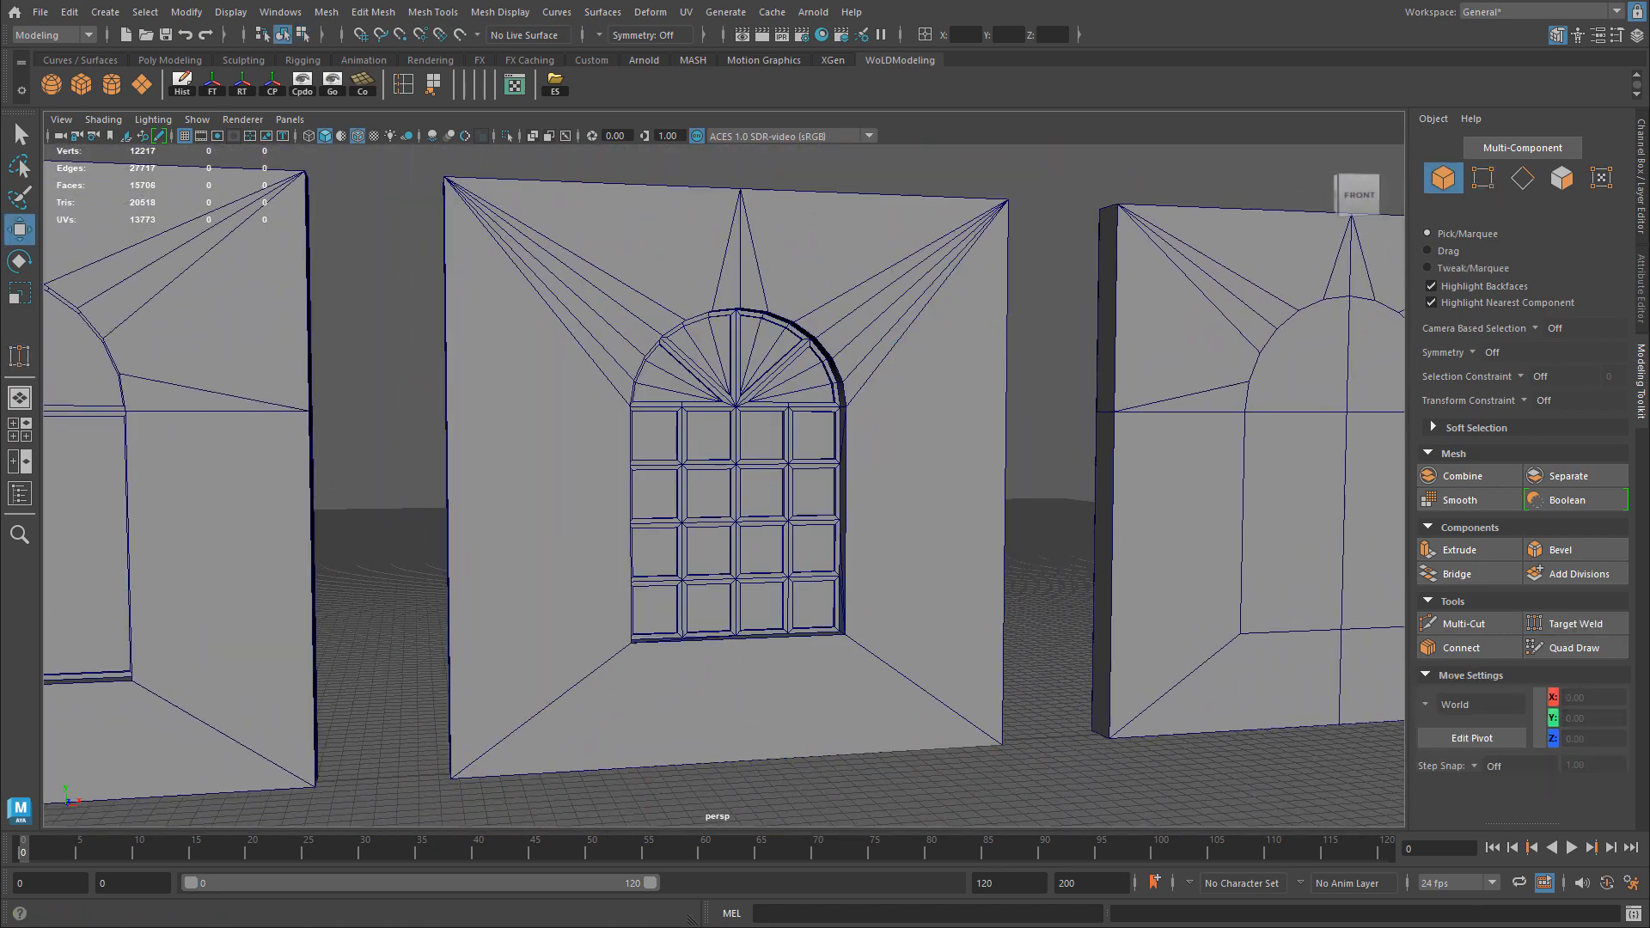
Delete the four back faces of the neighbouring plain wall piece with the arch outline.
key("q")
middle_click_drag(1139, 445, 471, 456, "alt")
right_click_drag(403, 440, 601, 458, "alt")
left_click(601, 458)
left_click_drag(801, 460, 749, 464, "alt")
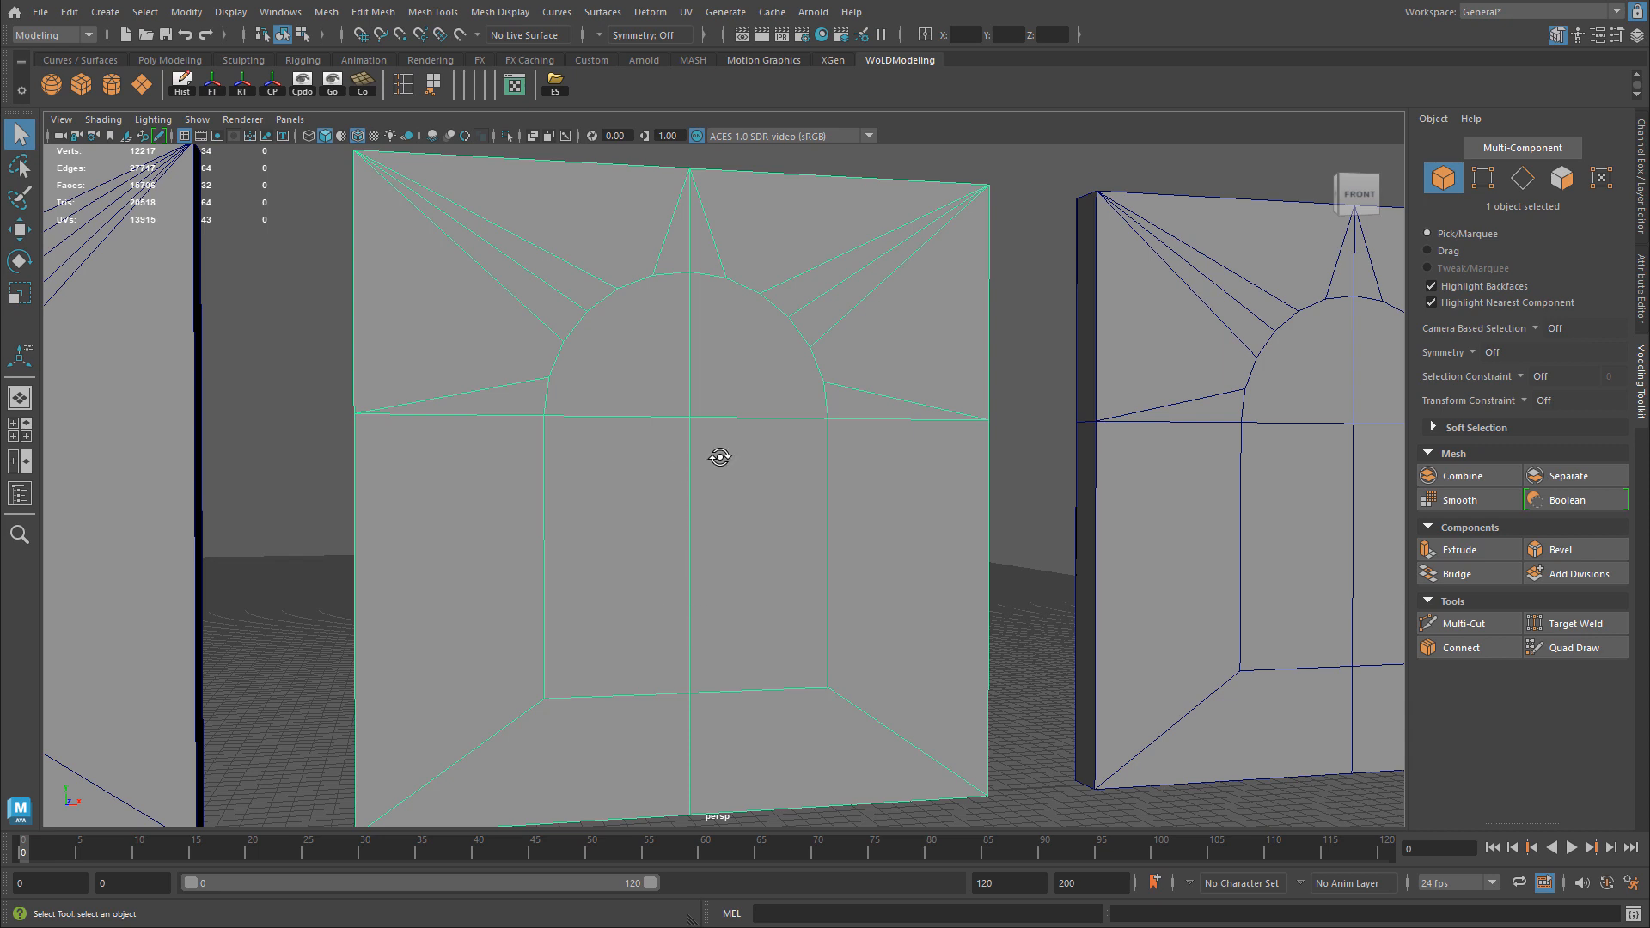
left_click_drag(722, 456, 656, 428, "alt")
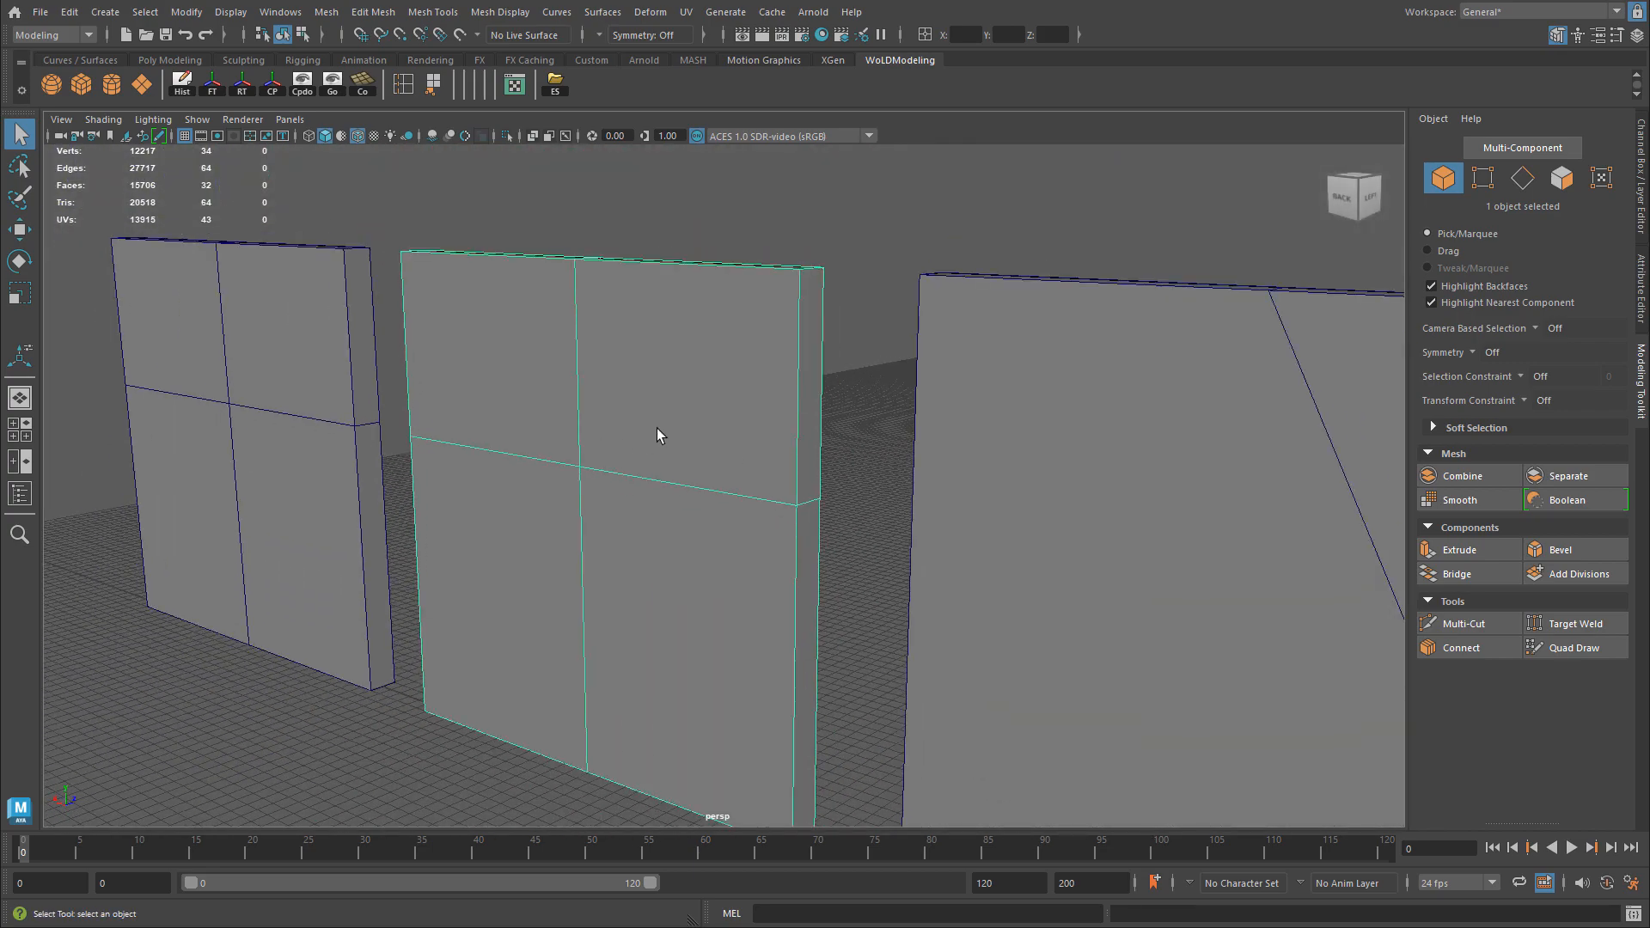
right_click_drag(656, 428, 657, 472)
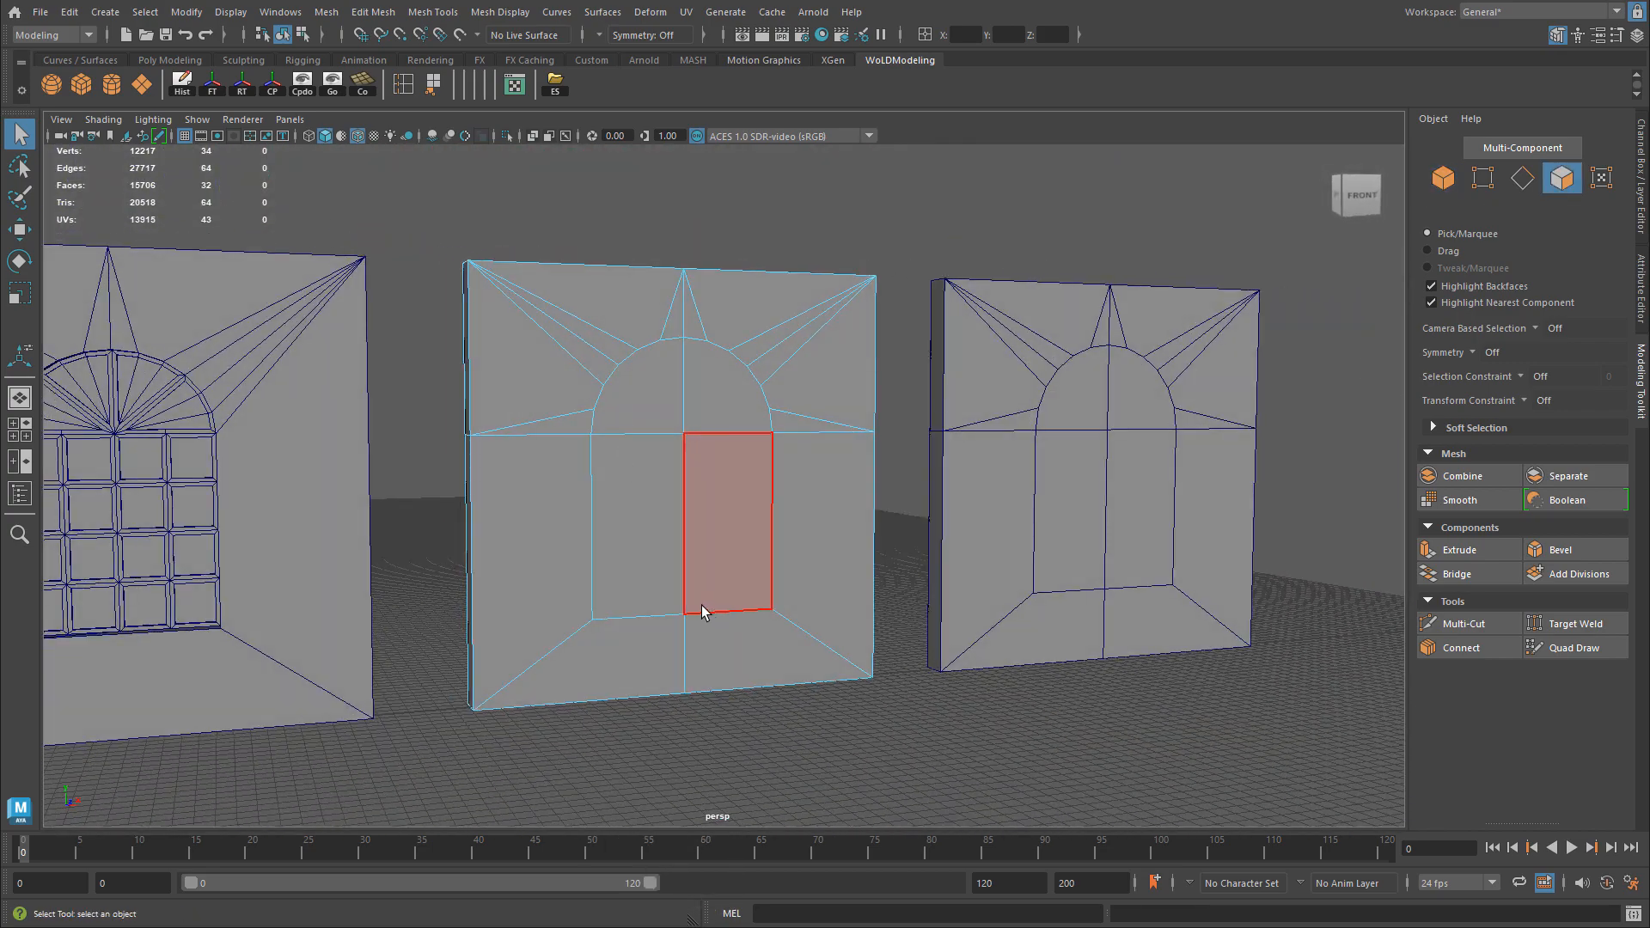
left_click_drag(795, 551, 568, 324, "alt")
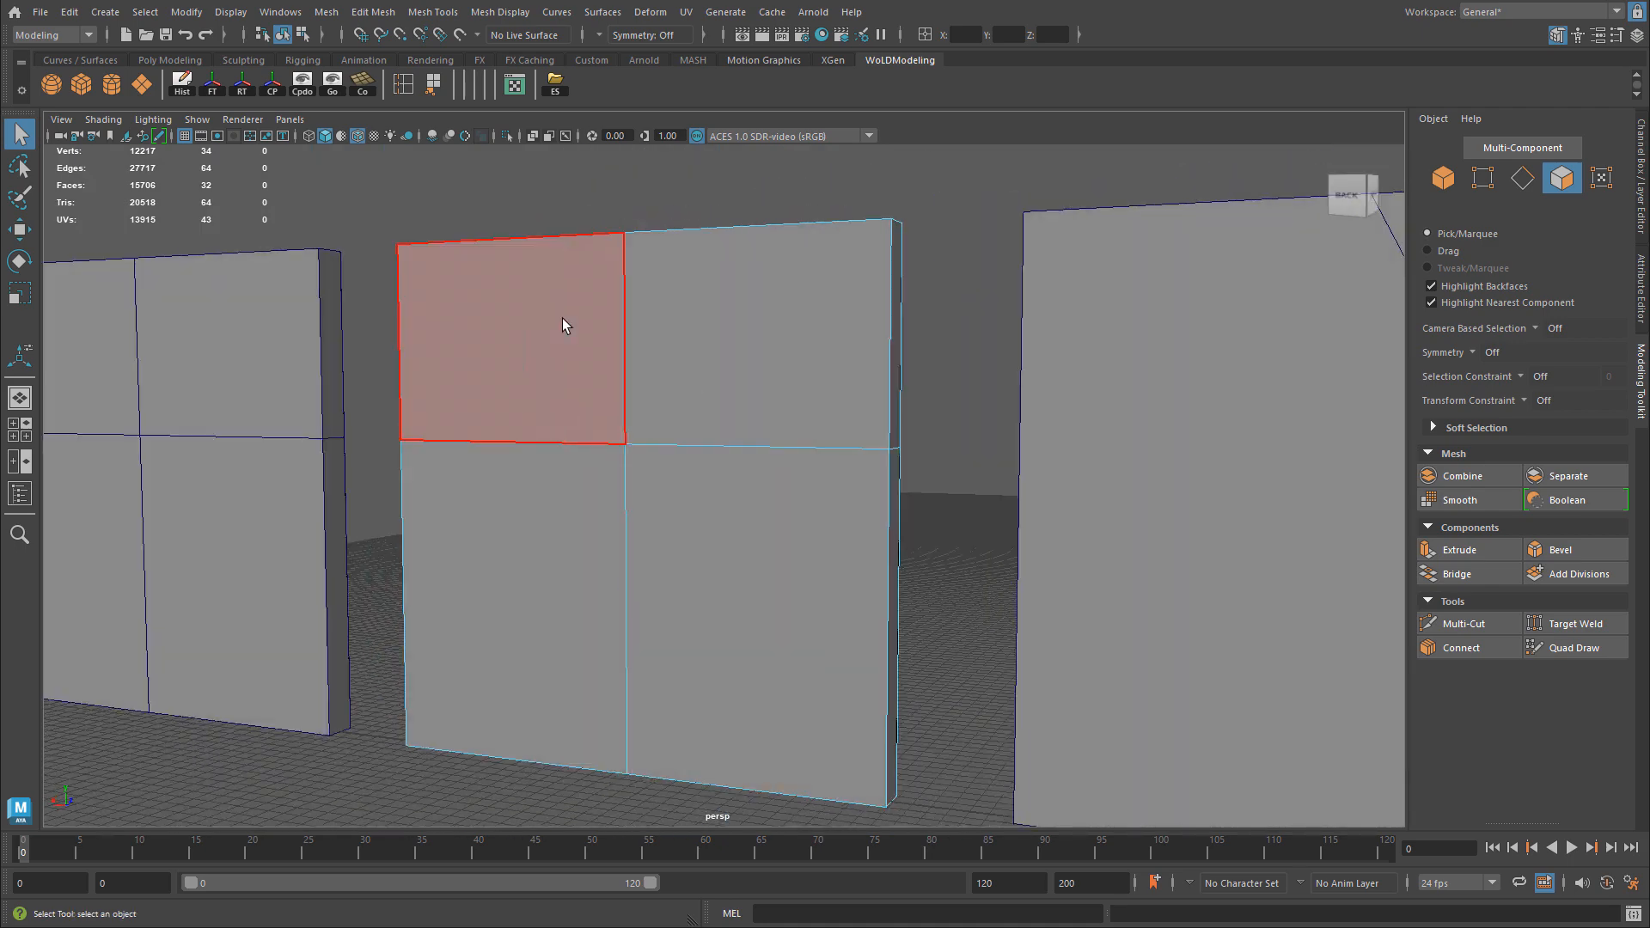
left_click(567, 324)
left_click(787, 362, "shift")
left_click(559, 514, "shift")
left_click(715, 550, "shift")
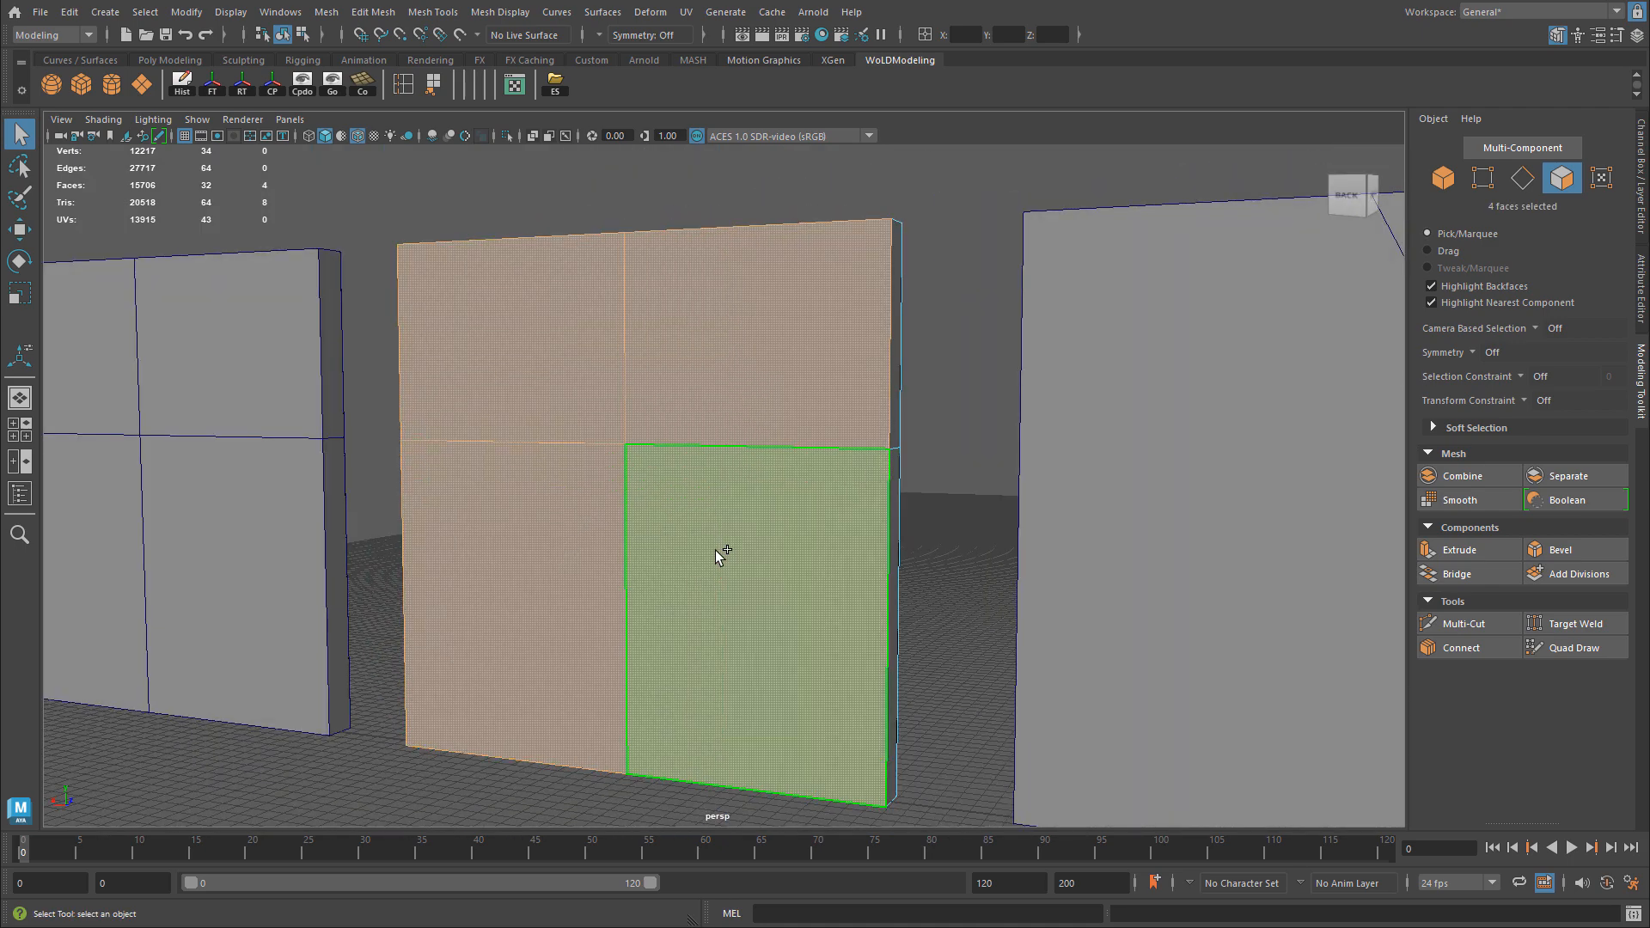
key("Delete")
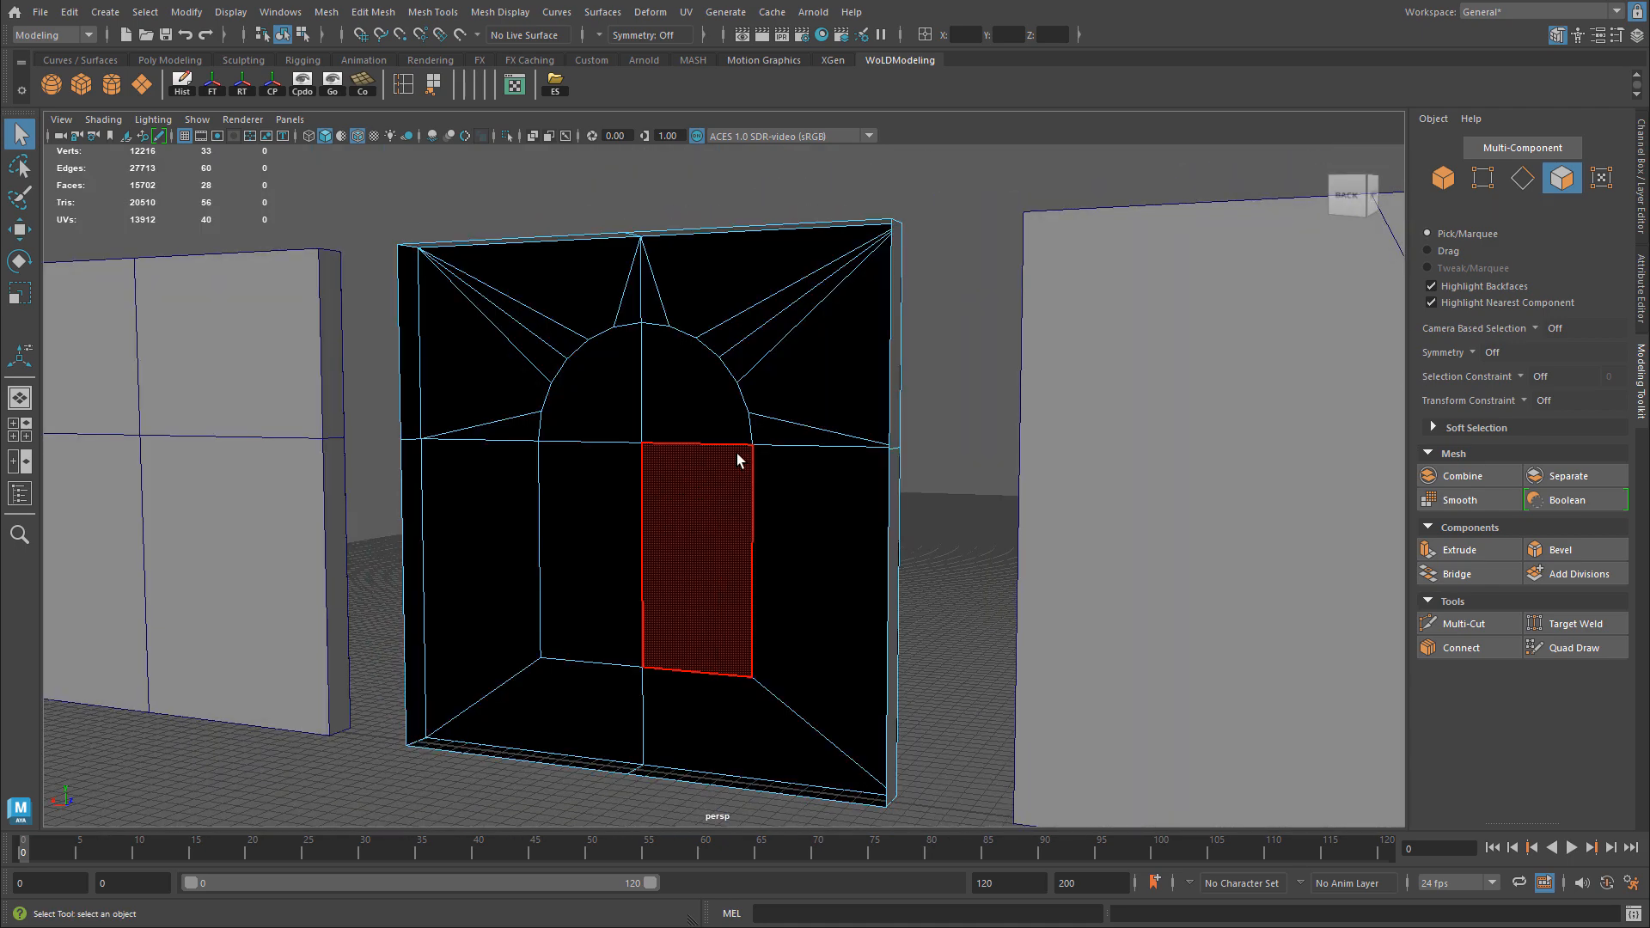
Extrude the four faces inside the wall's arch outline inward with a thickness of -10.
left_click_drag(736, 458, 763, 376, "alt")
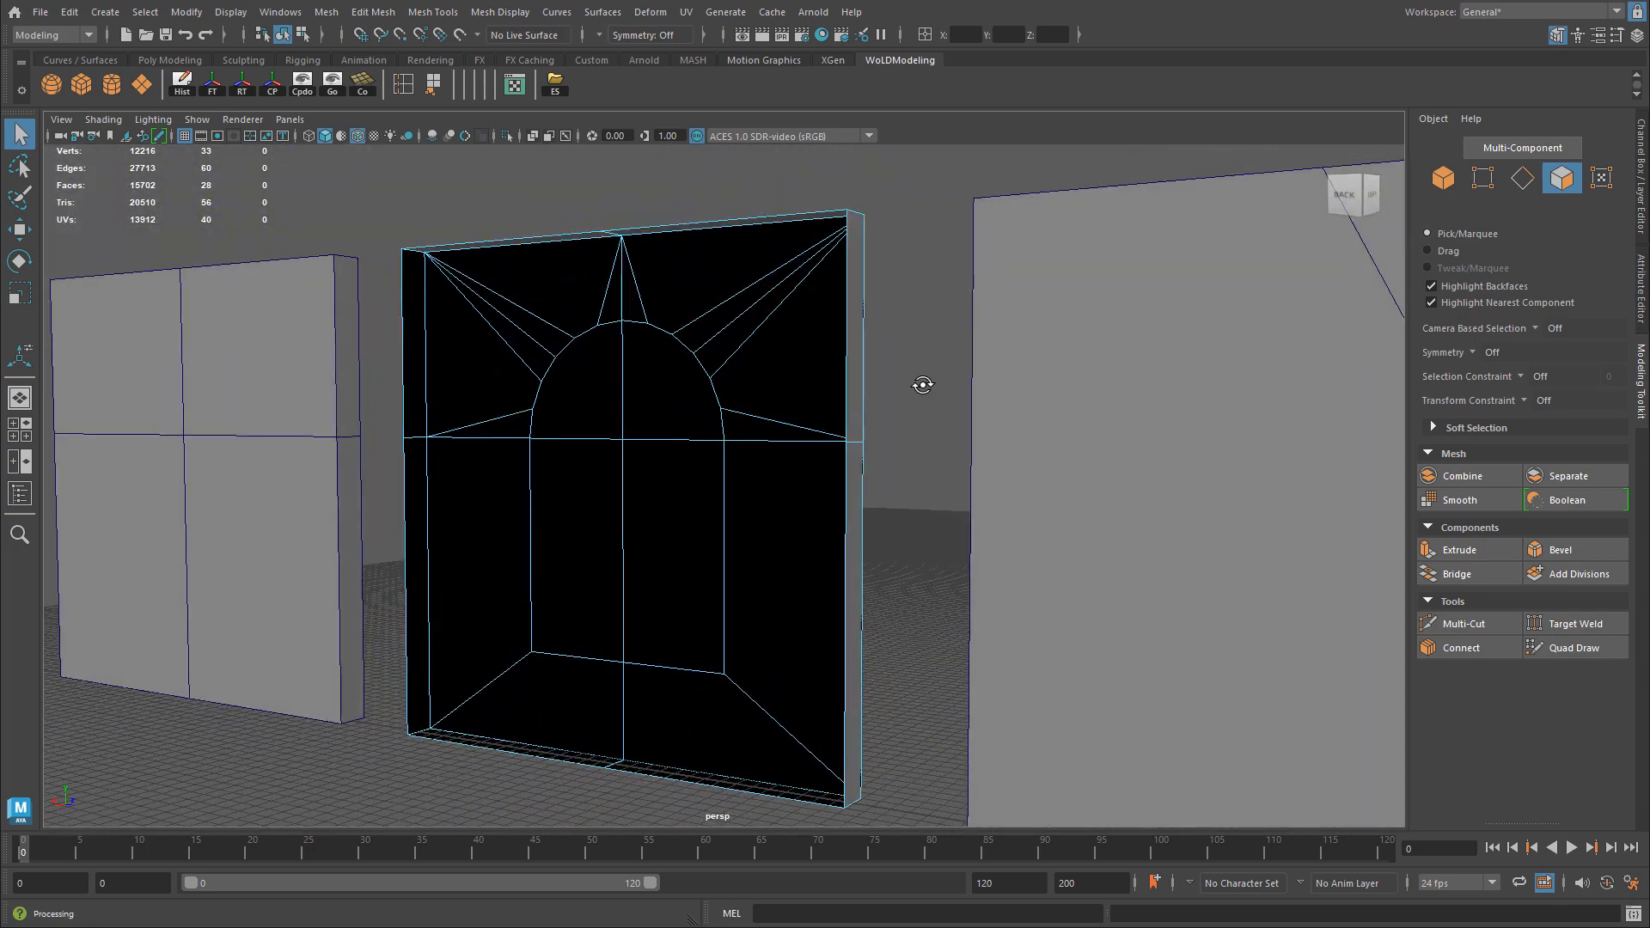
left_click_drag(920, 383, 576, 417, "alt")
scroll(576, 417, "up", 3)
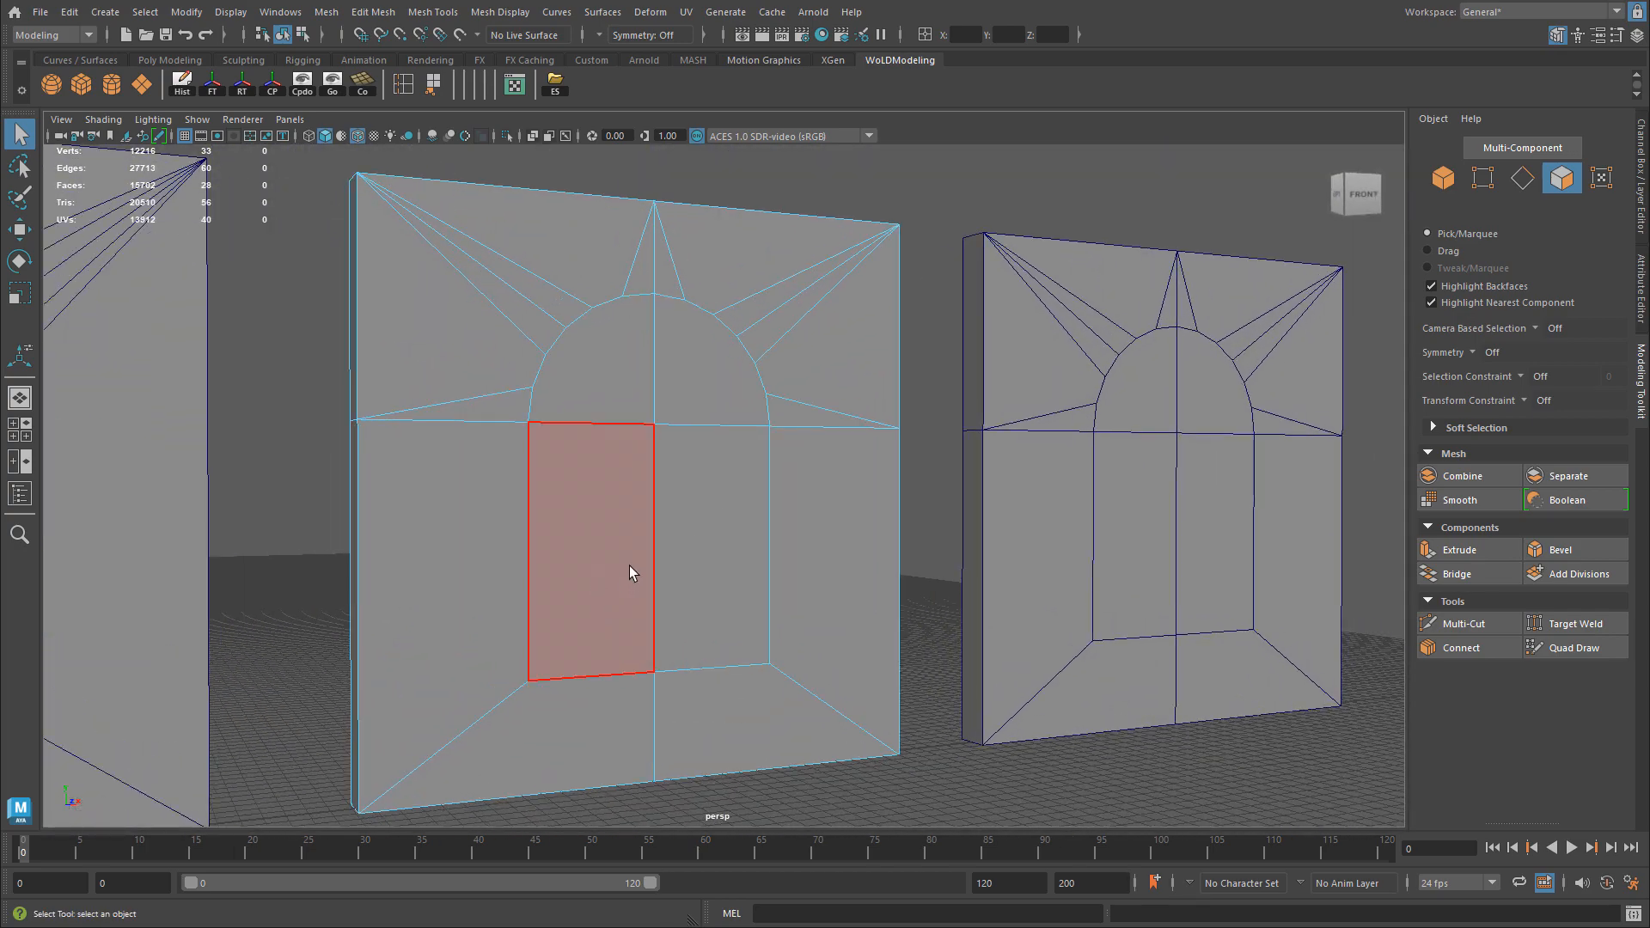
left_click_drag(633, 567, 651, 417, "alt")
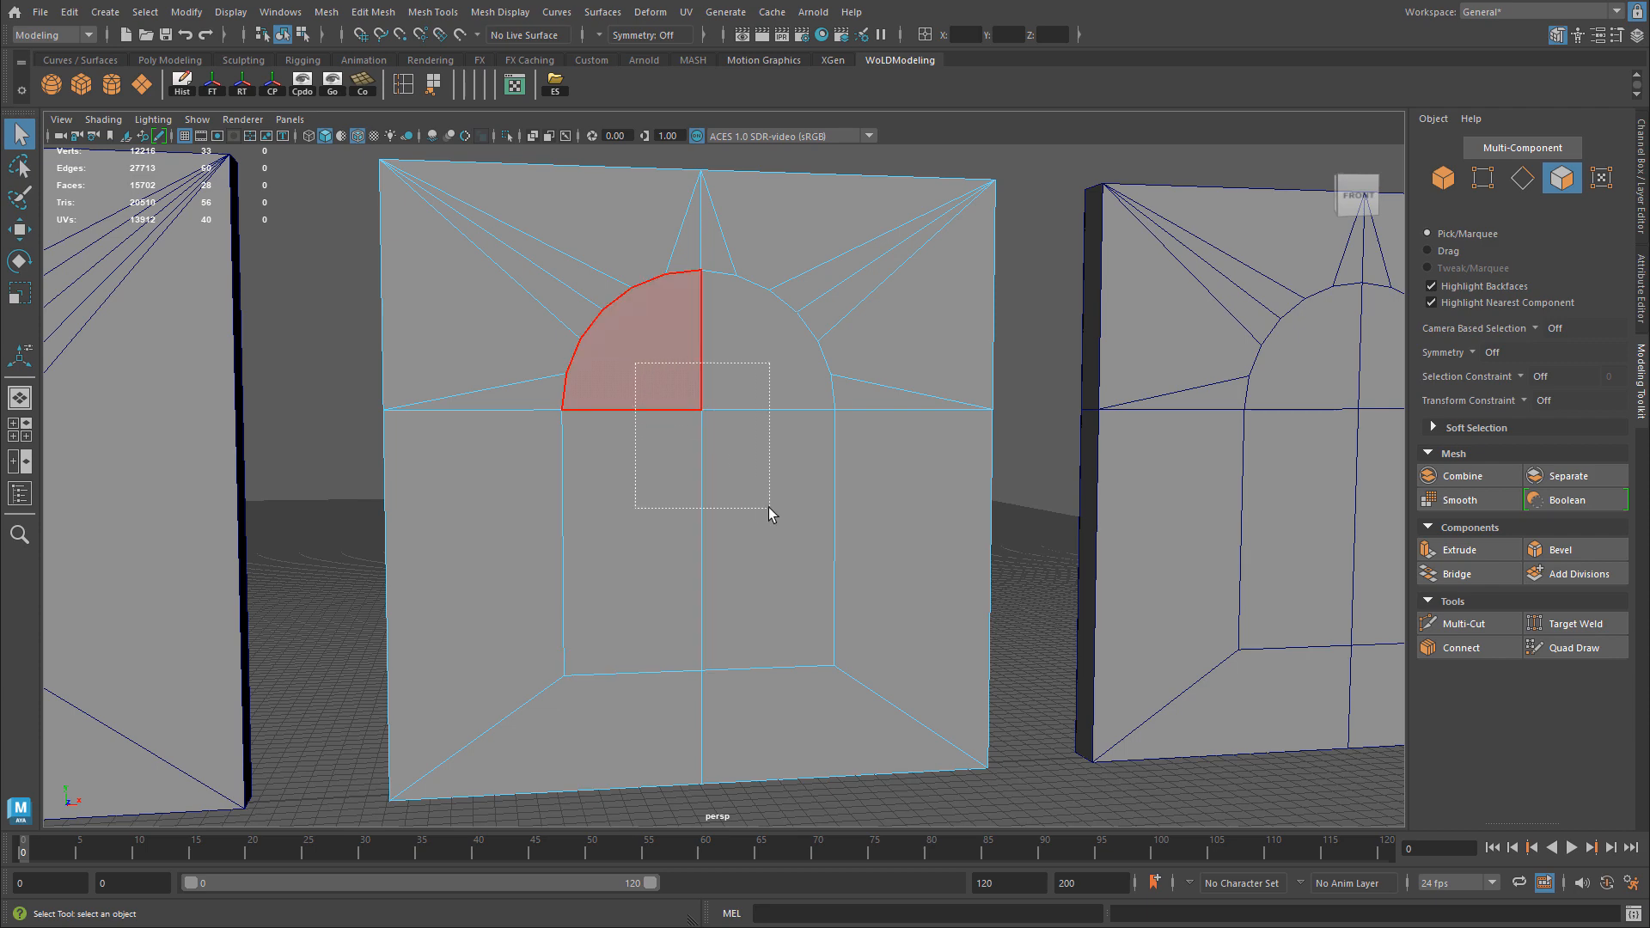
key("f")
left_click_drag(769, 509, 779, 520)
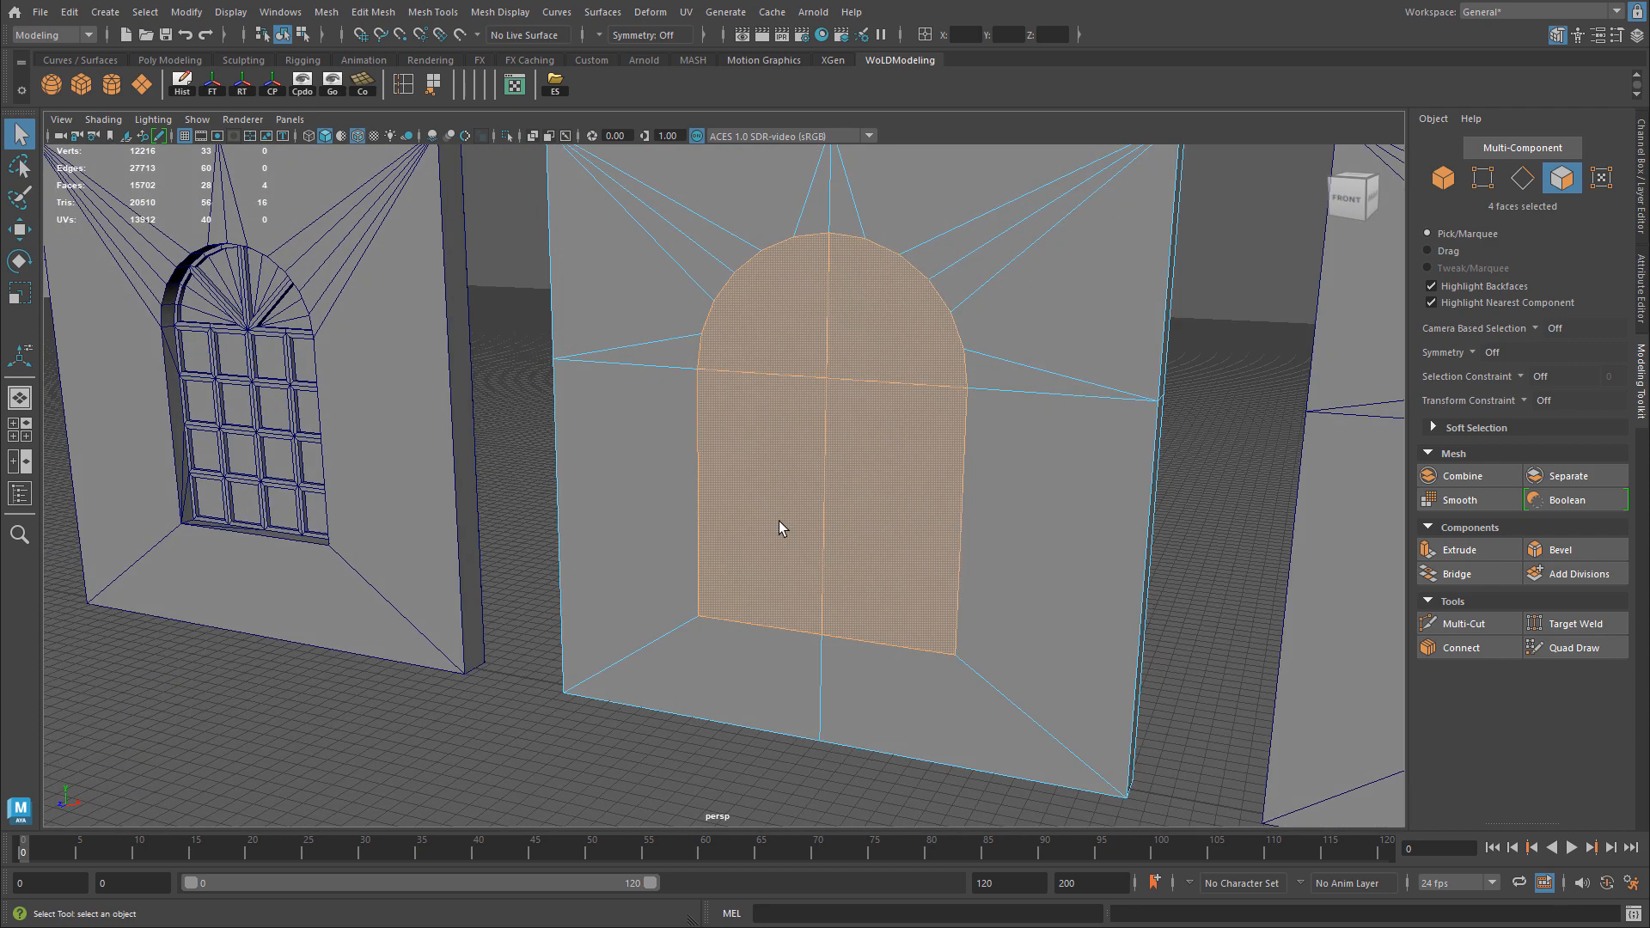
key("ctrl+e")
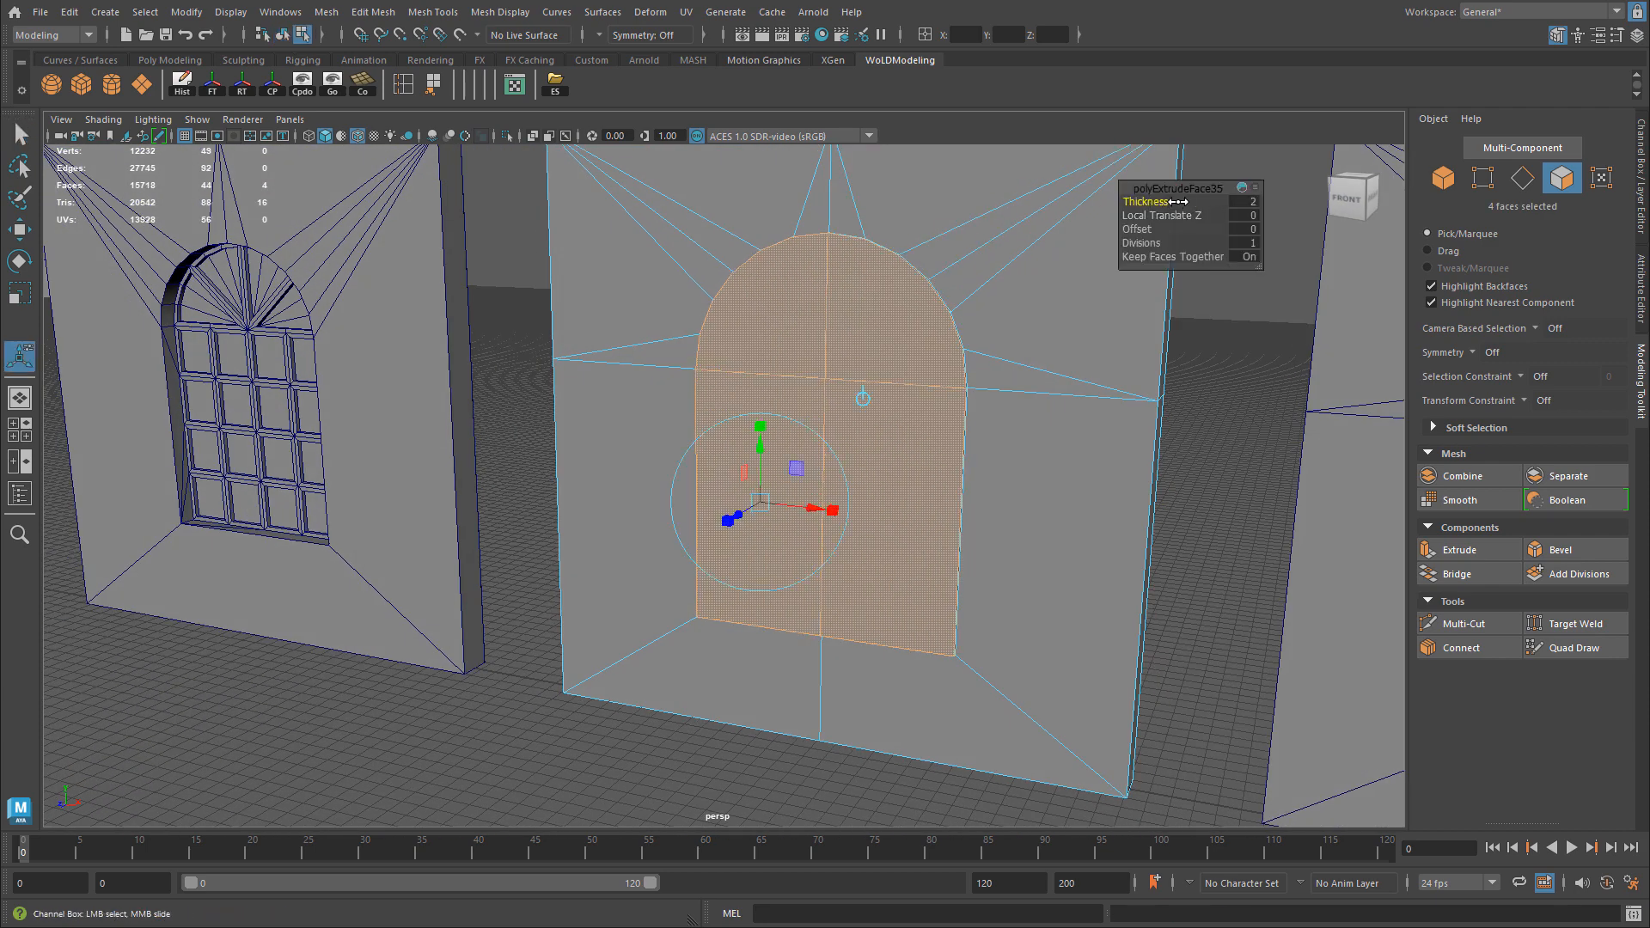
left_click_drag(1156, 202, 1127, 206)
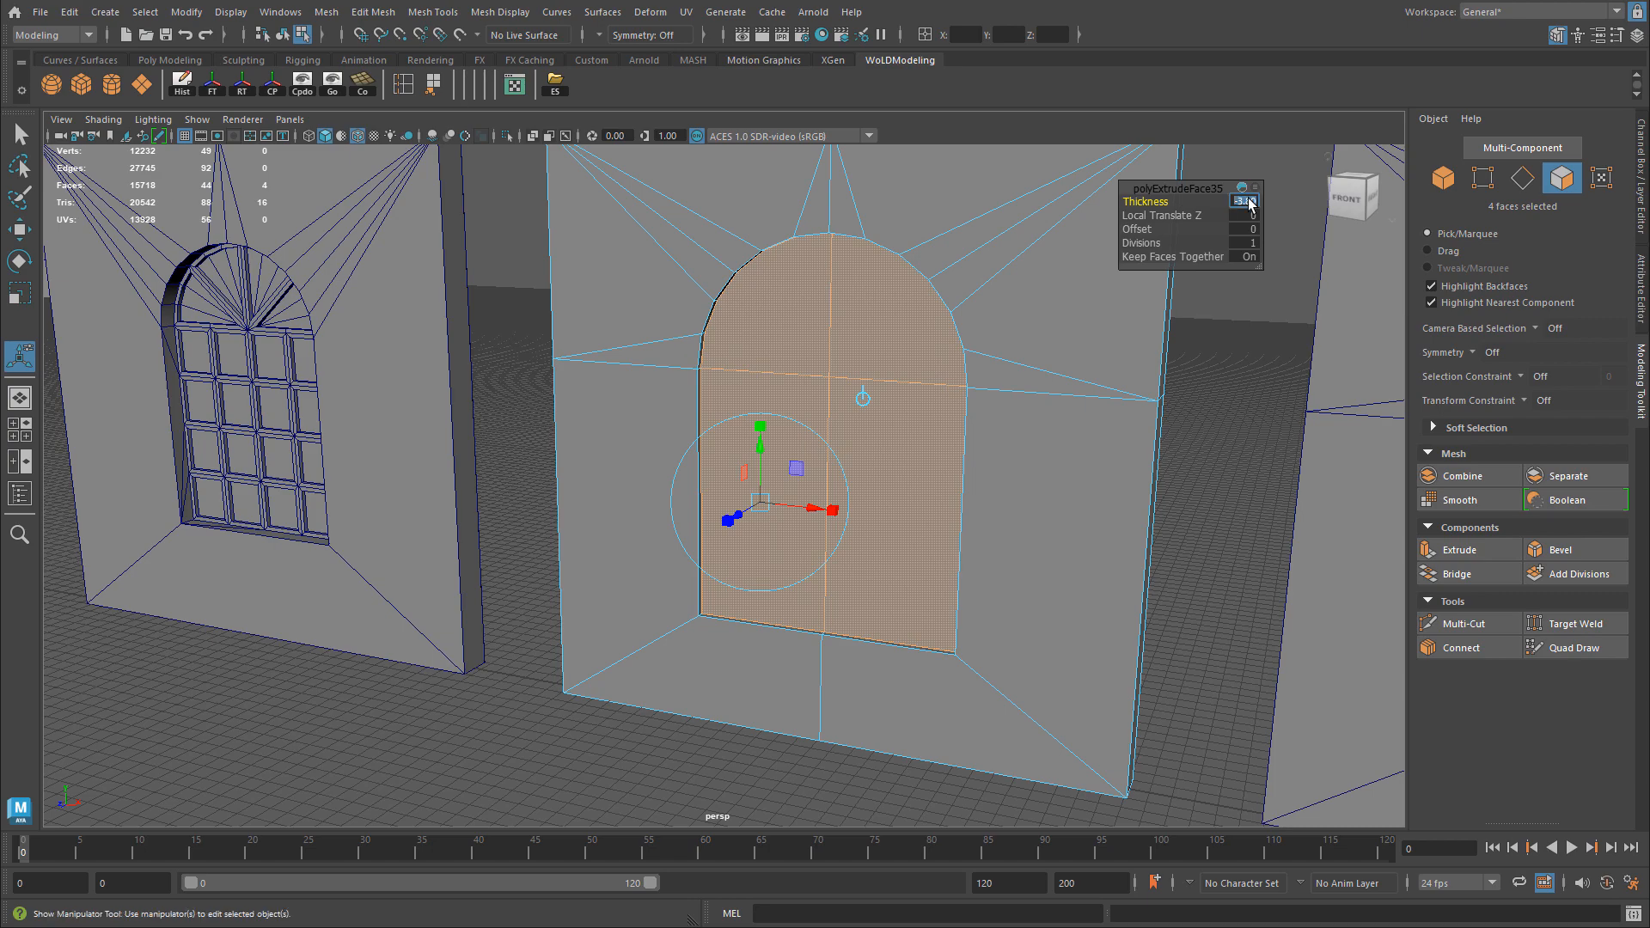
type("0")
key("Return")
Extrude the recessed arch faces again with an offset of 3 to form the window's outer frame.
right_click_drag(966, 311, 1052, 315, "alt")
left_click_drag(1053, 315, 777, 353, "alt")
right_click_drag(776, 353, 902, 351, "alt")
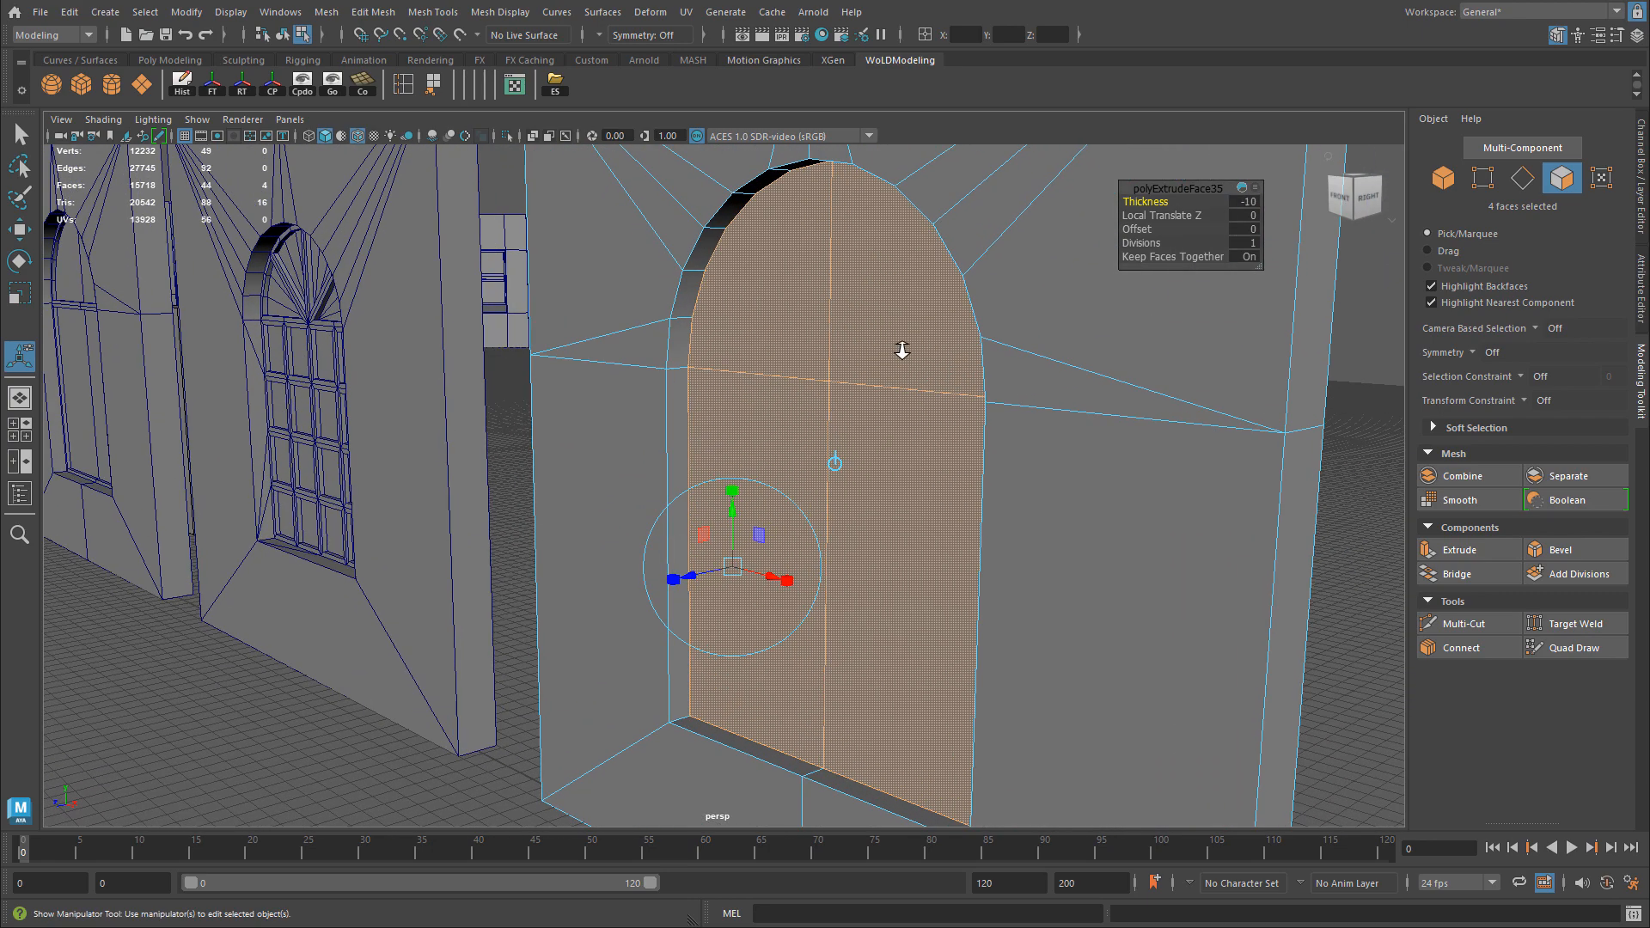
left_click_drag(901, 350, 952, 318, "alt")
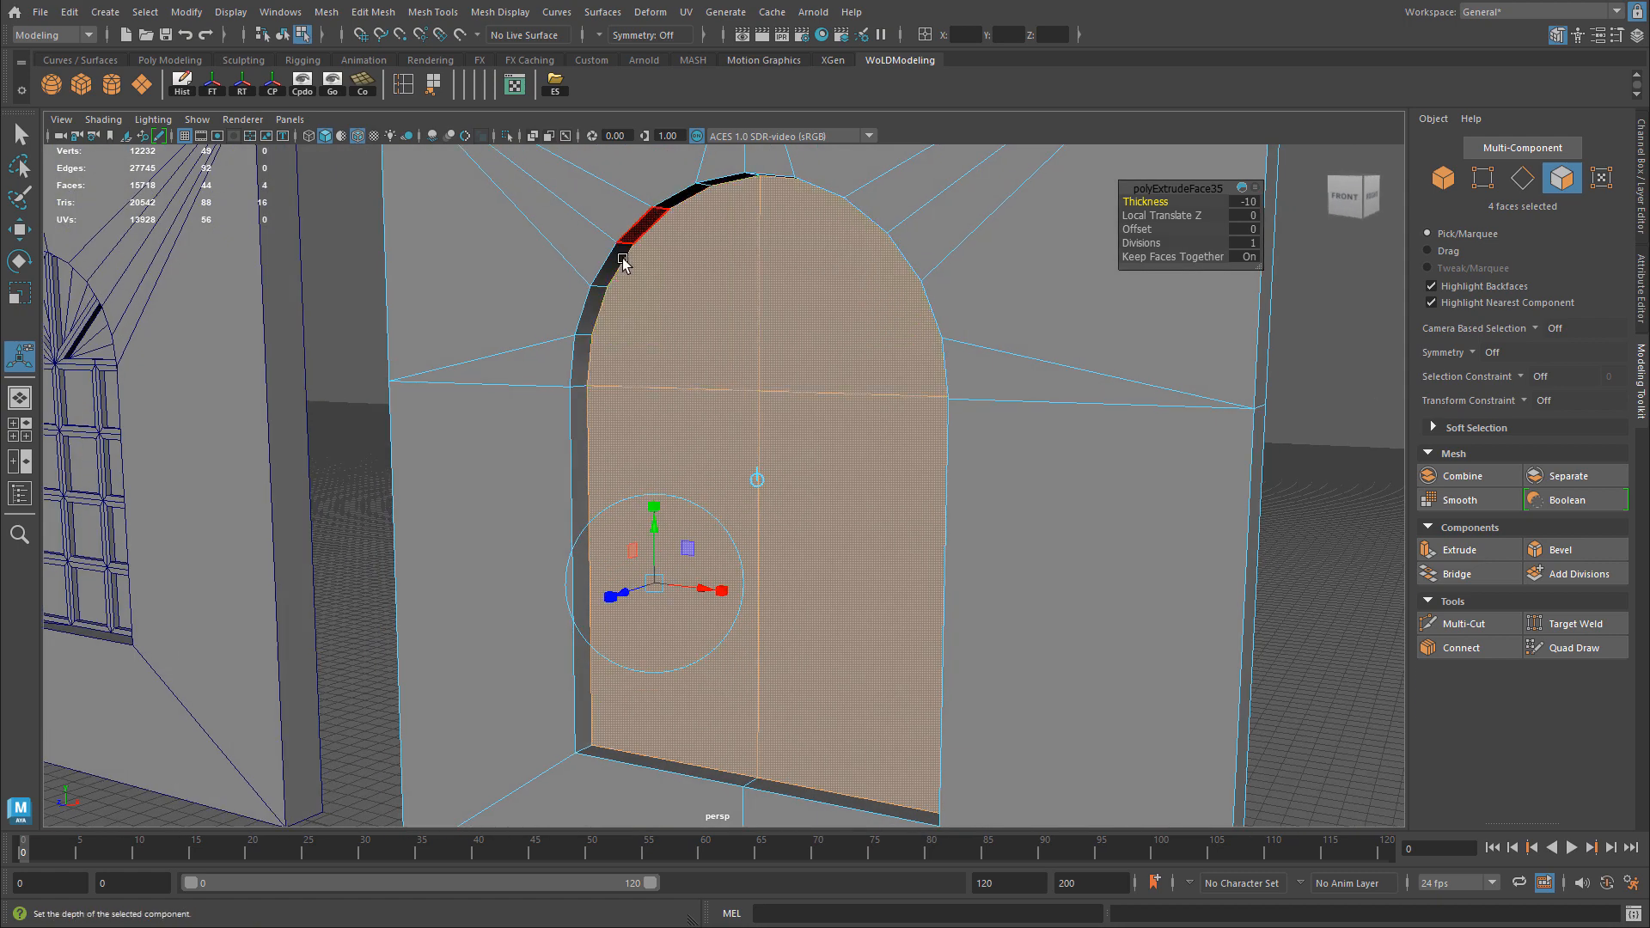
left_click_drag(604, 355, 612, 304, "alt")
middle_click_drag(816, 344, 896, 356, "alt")
right_click_drag(895, 357, 945, 359, "alt")
key("ctrl+e")
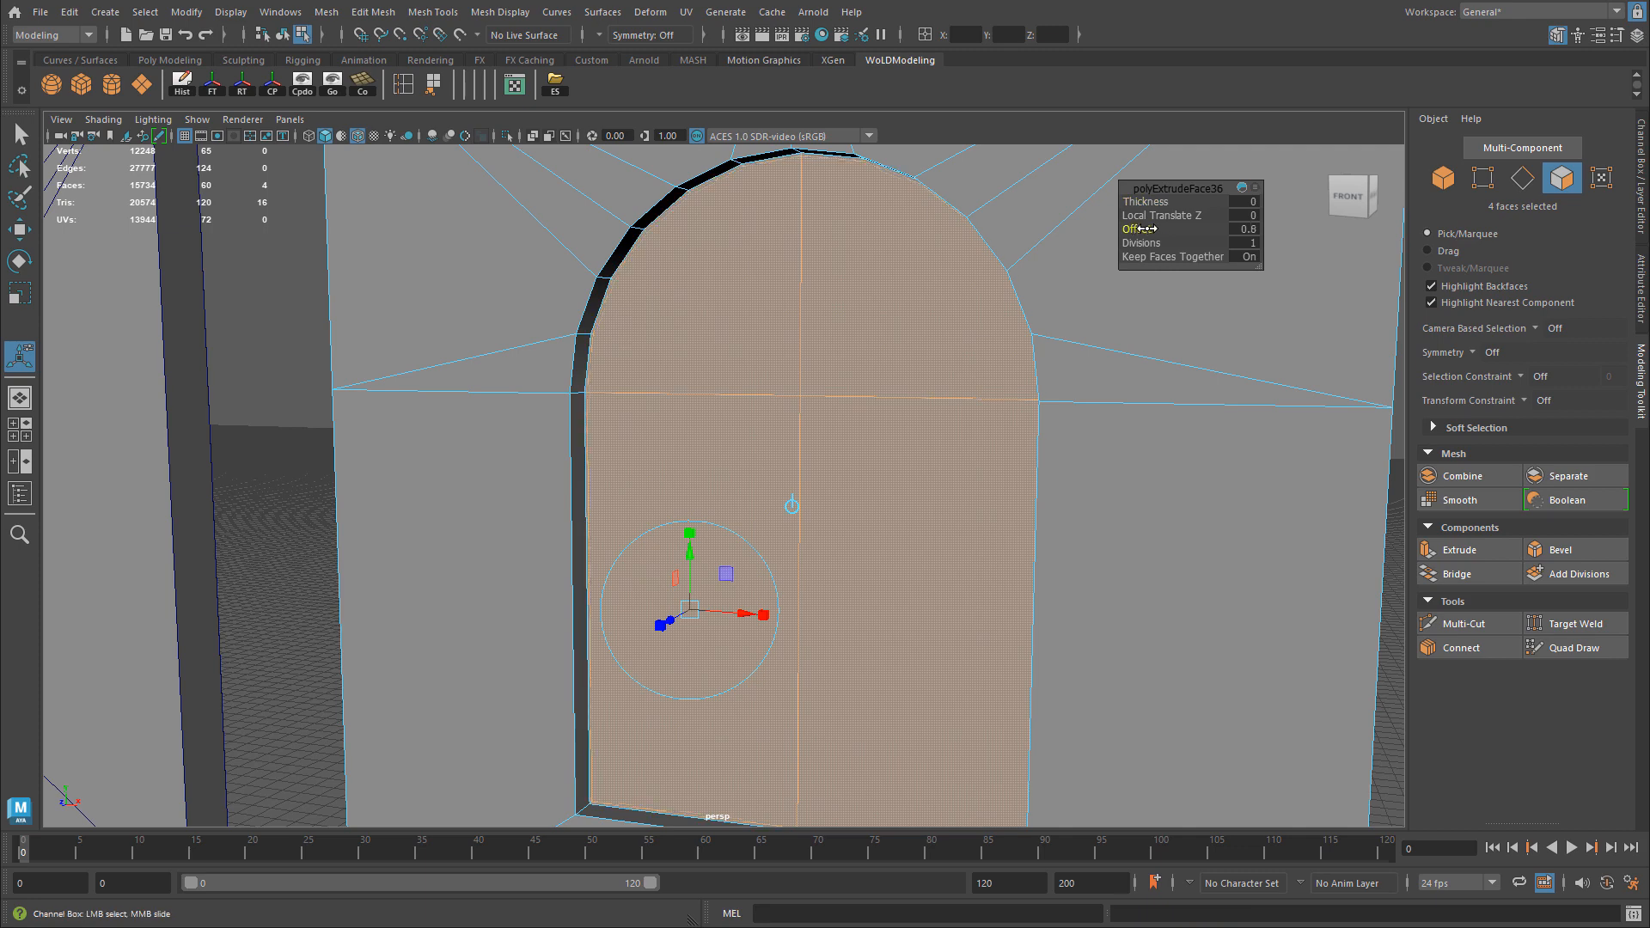
left_click_drag(1136, 228, 1248, 232)
left_click(1244, 229)
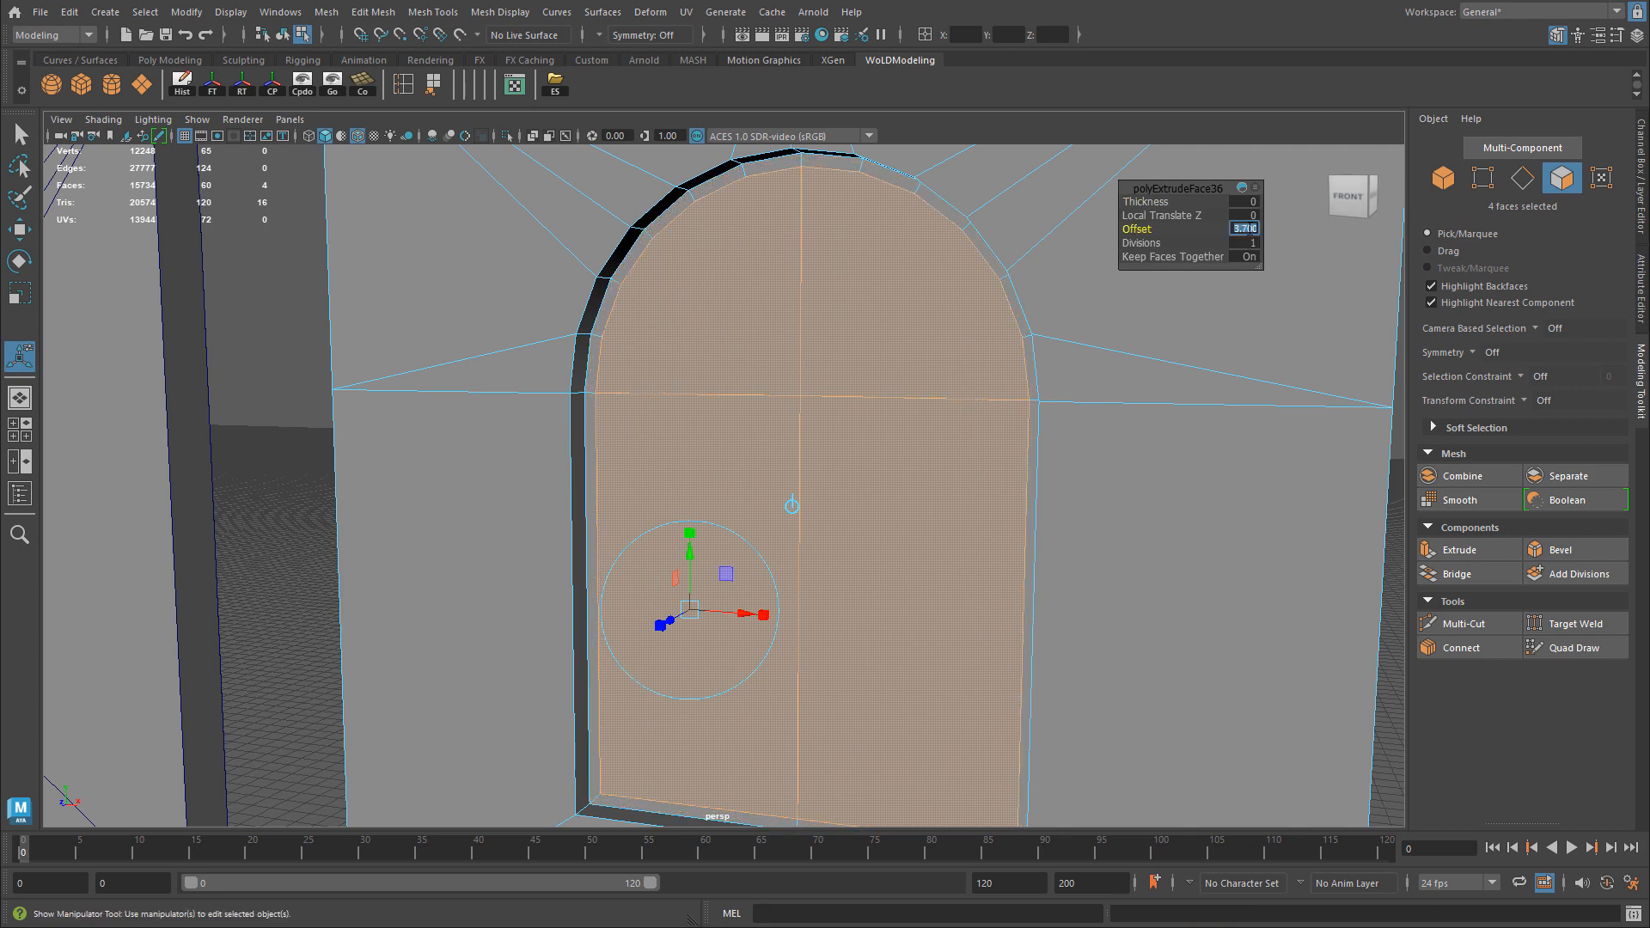
type("3")
key("Return")
Extrude the inset arch faces with a thickness of -2 and return the wall piece to object mode.
mouse_move(876, 339)
left_mouse_down("alt")
mouse_move(914, 331)
mouse_move(856, 341)
mouse_move(898, 353)
left_mouse_up("alt")
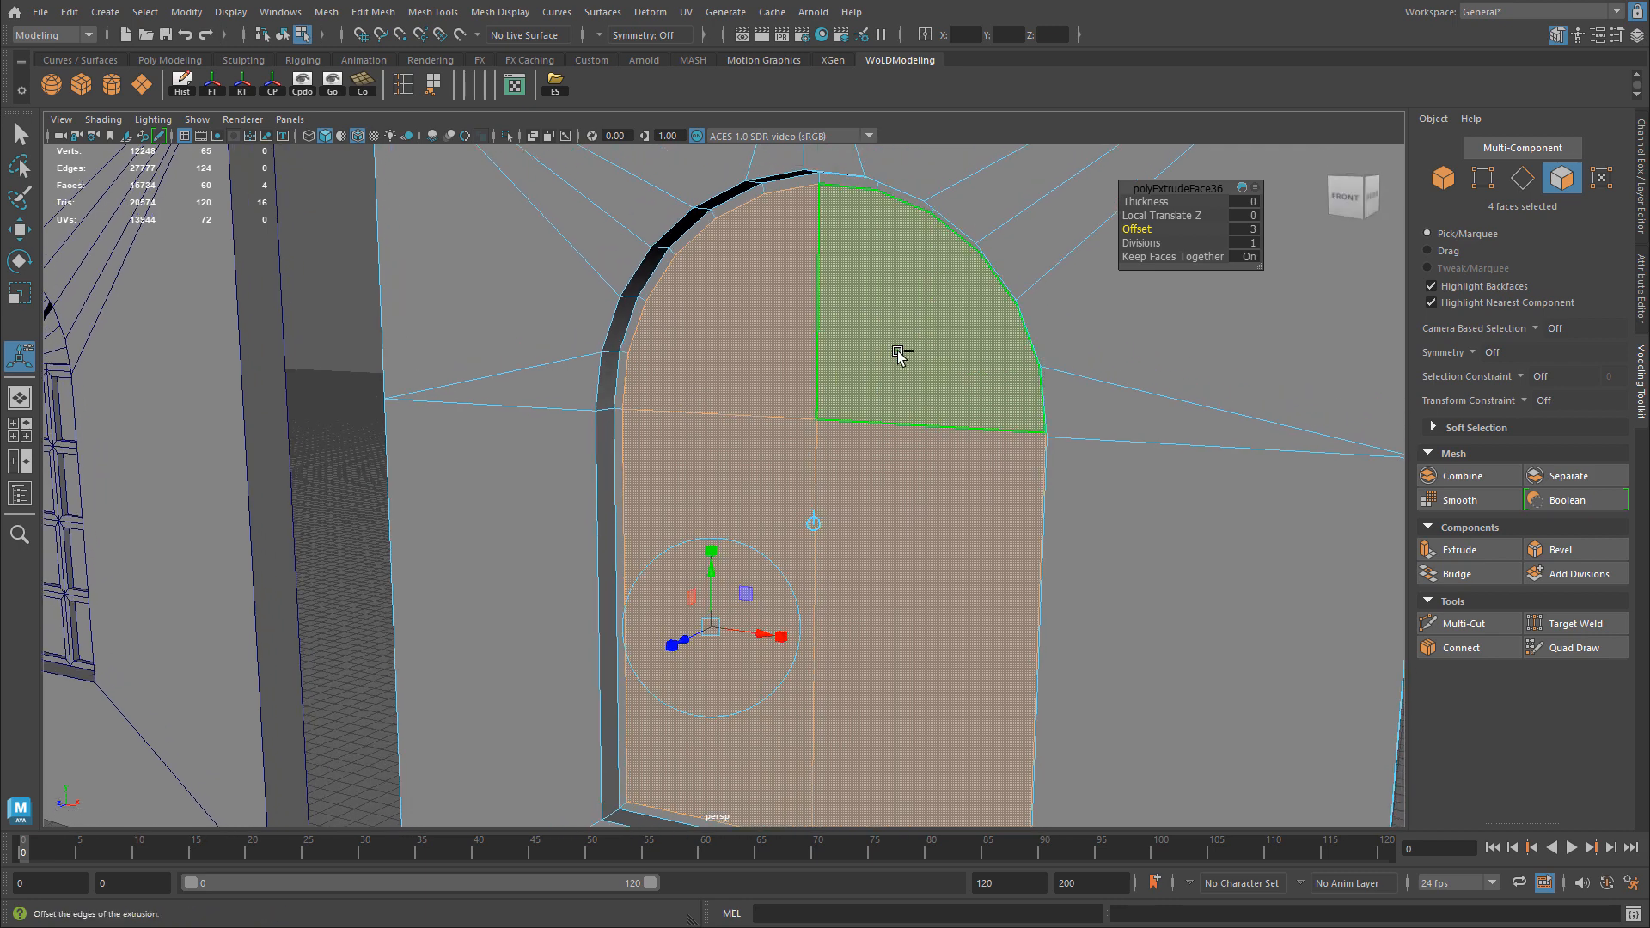
key("ctrl+e")
left_click(1247, 201)
type("-")
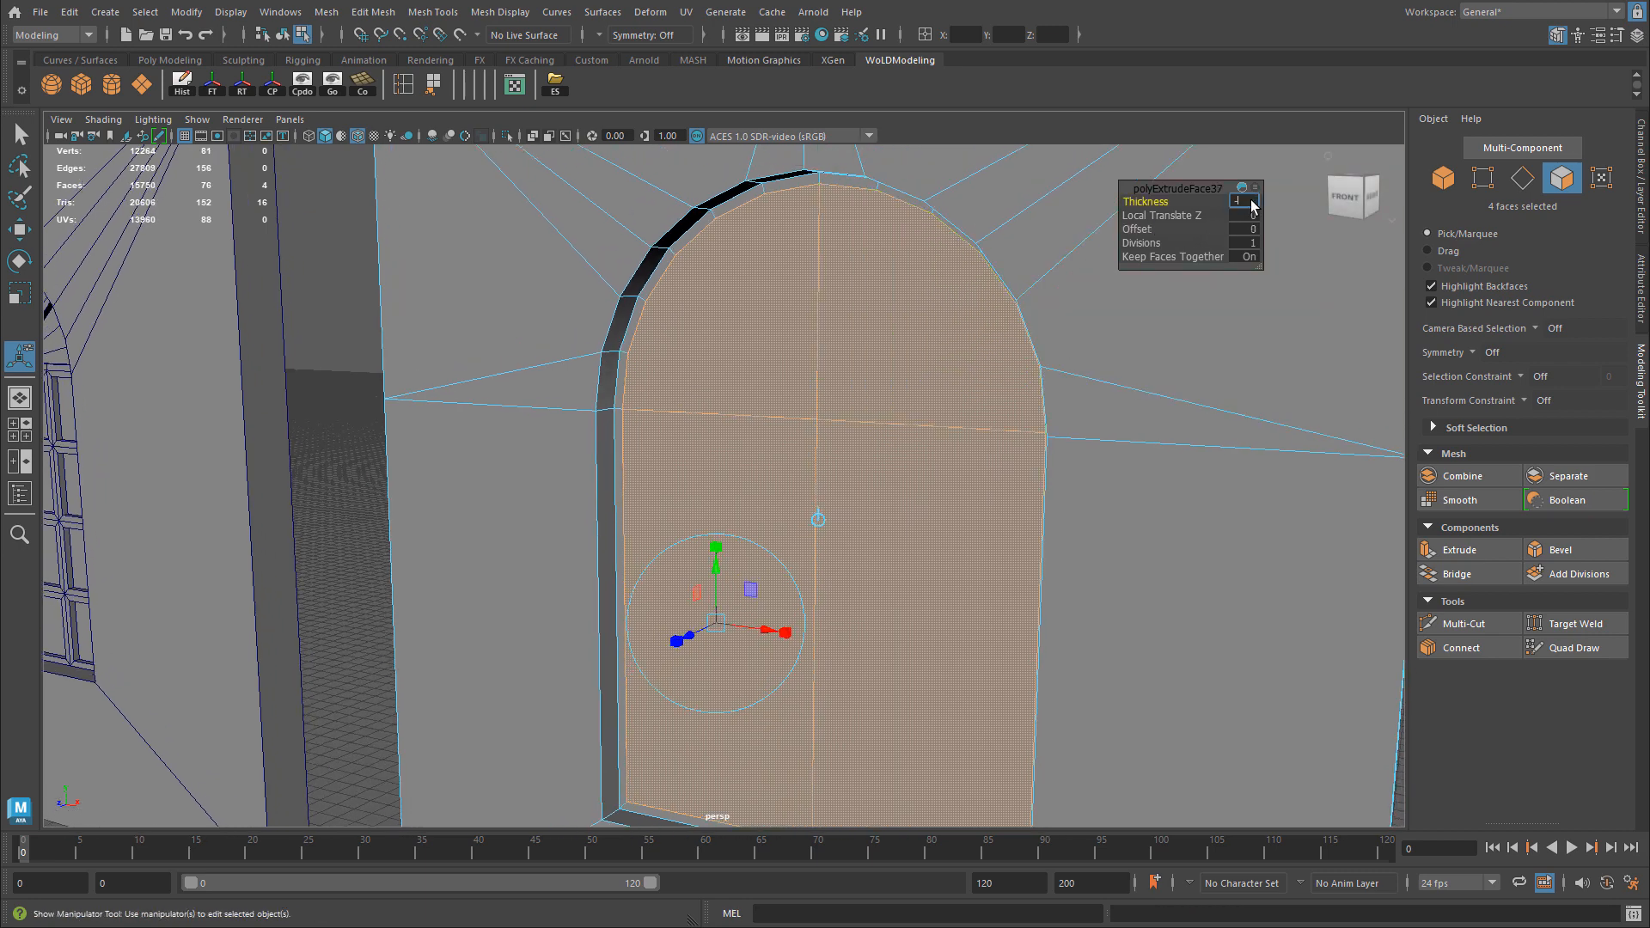
type("2")
key("Return")
left_click_drag(932, 404, 825, 404, "alt")
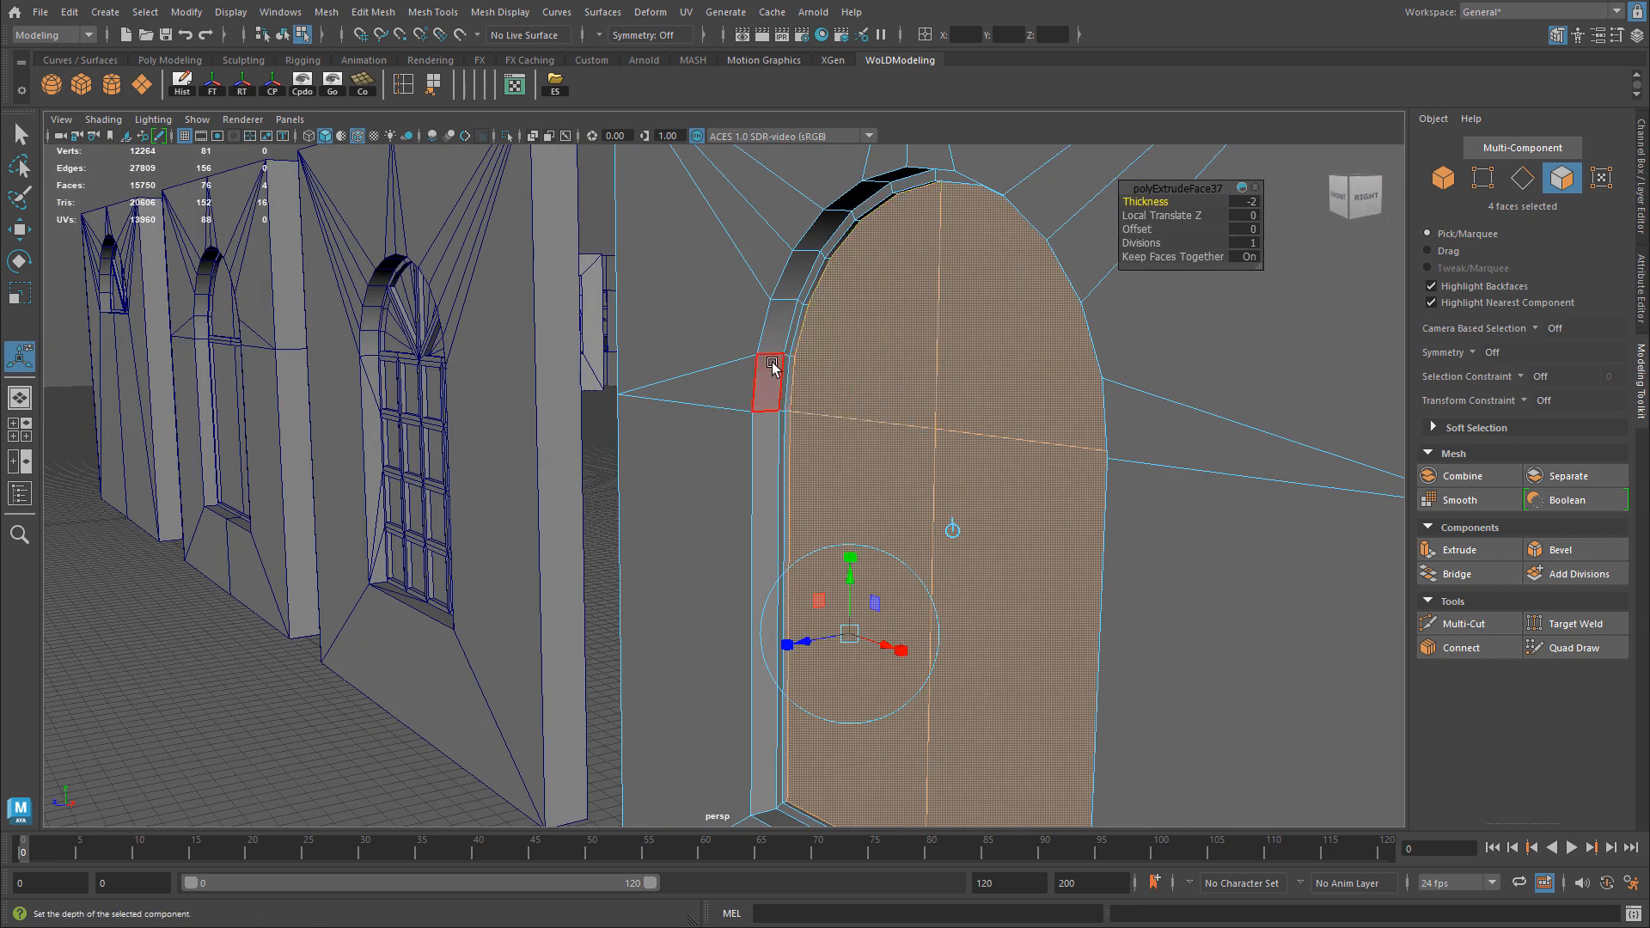
left_click_drag(915, 507, 969, 458, "alt")
right_click_drag(866, 397, 958, 378)
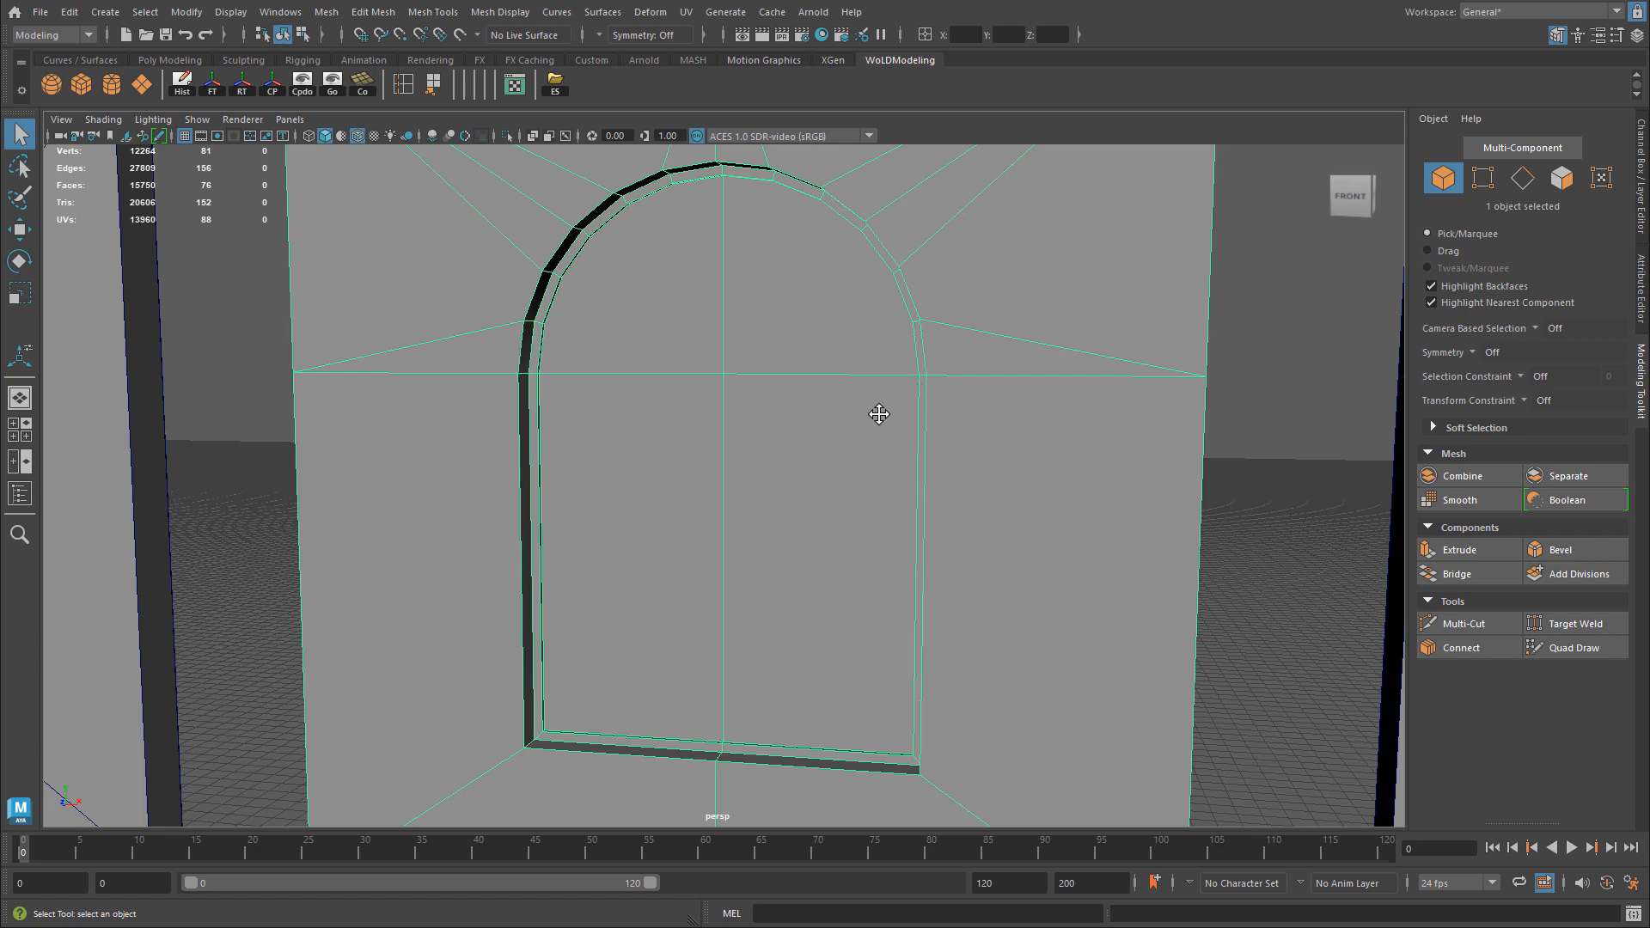
left_click_drag(878, 415, 882, 382, "alt")
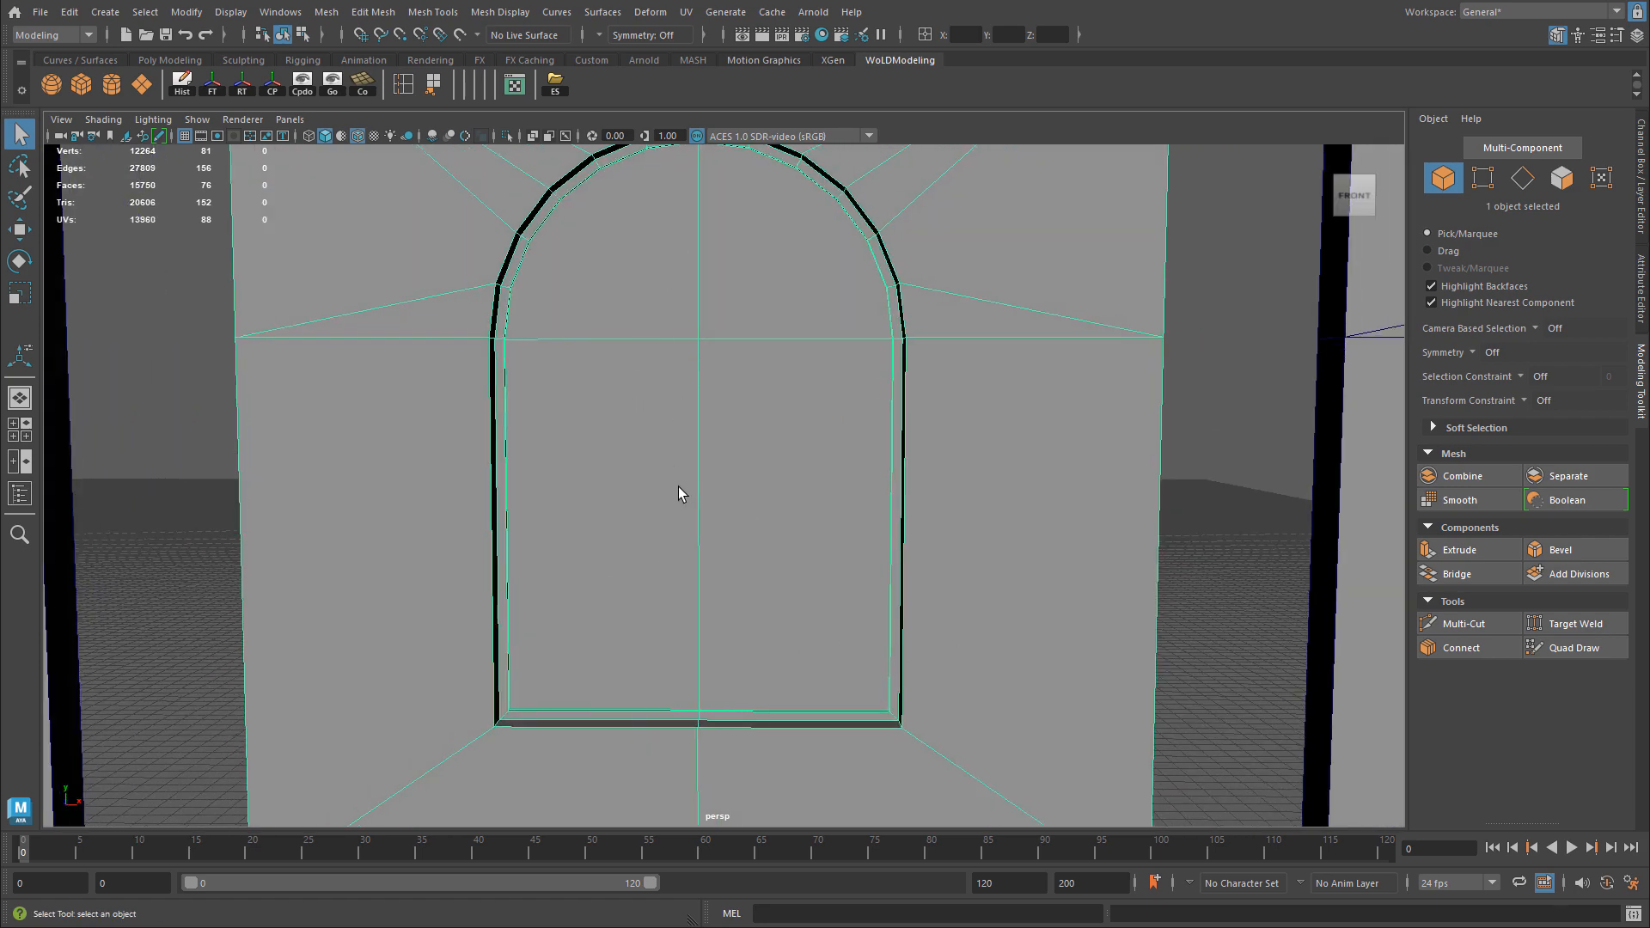
Delete the vertical centre edge in the rectangular part of the recessed window panel below the arch.
right_click_drag(730, 476, 696, 413)
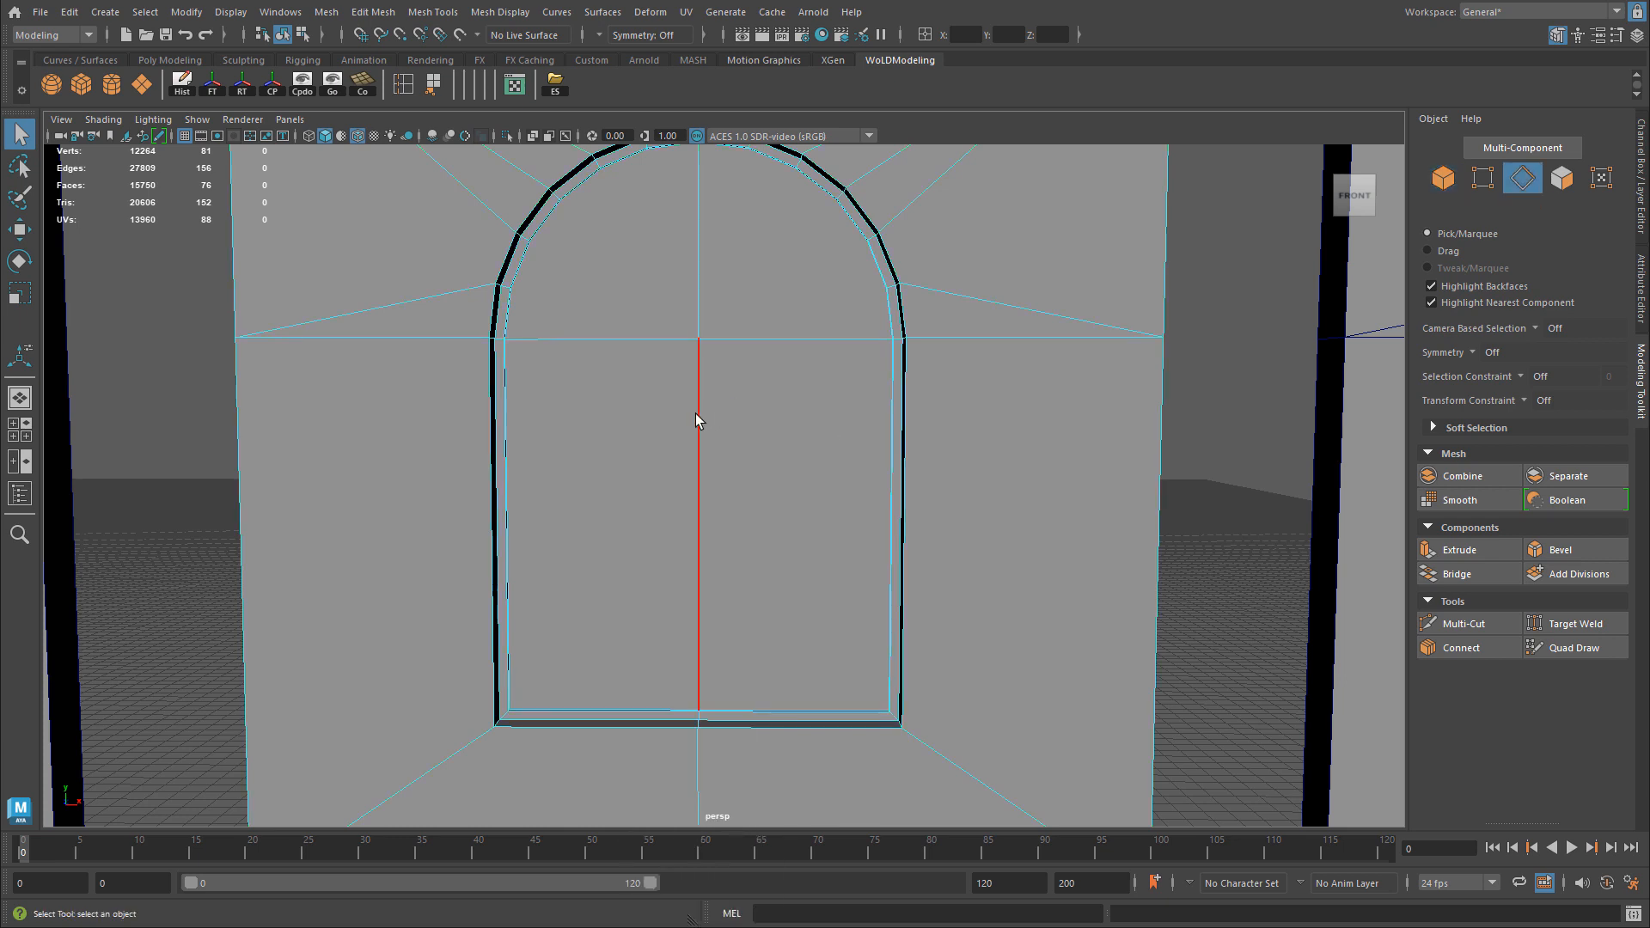
left_click(696, 414)
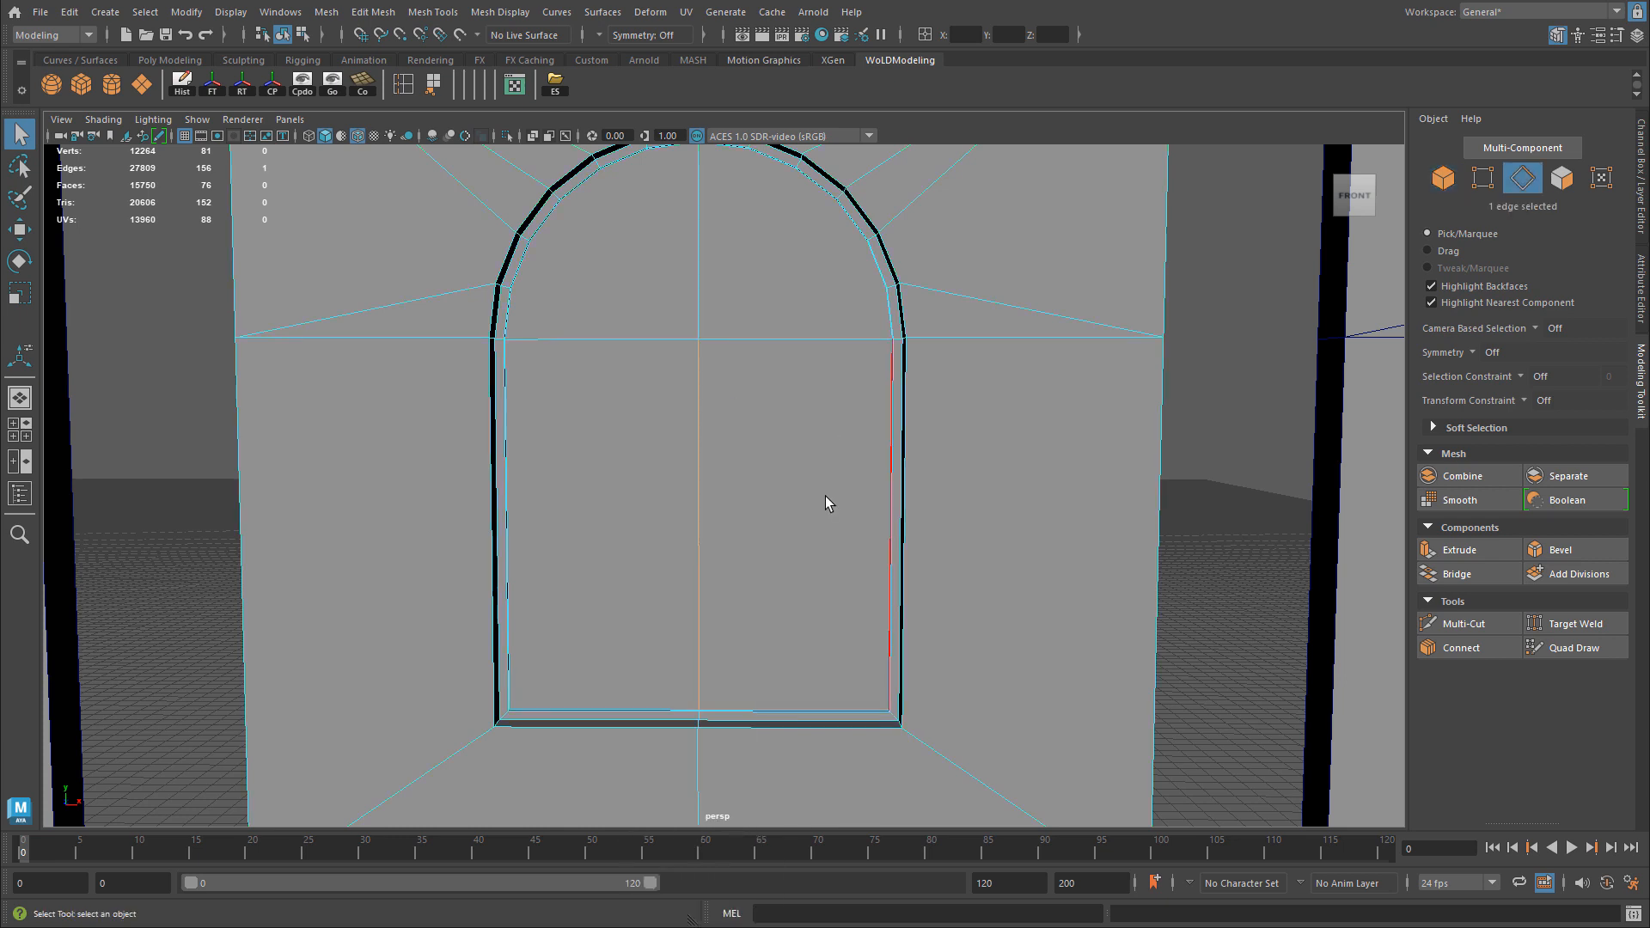
key("t")
key("Delete")
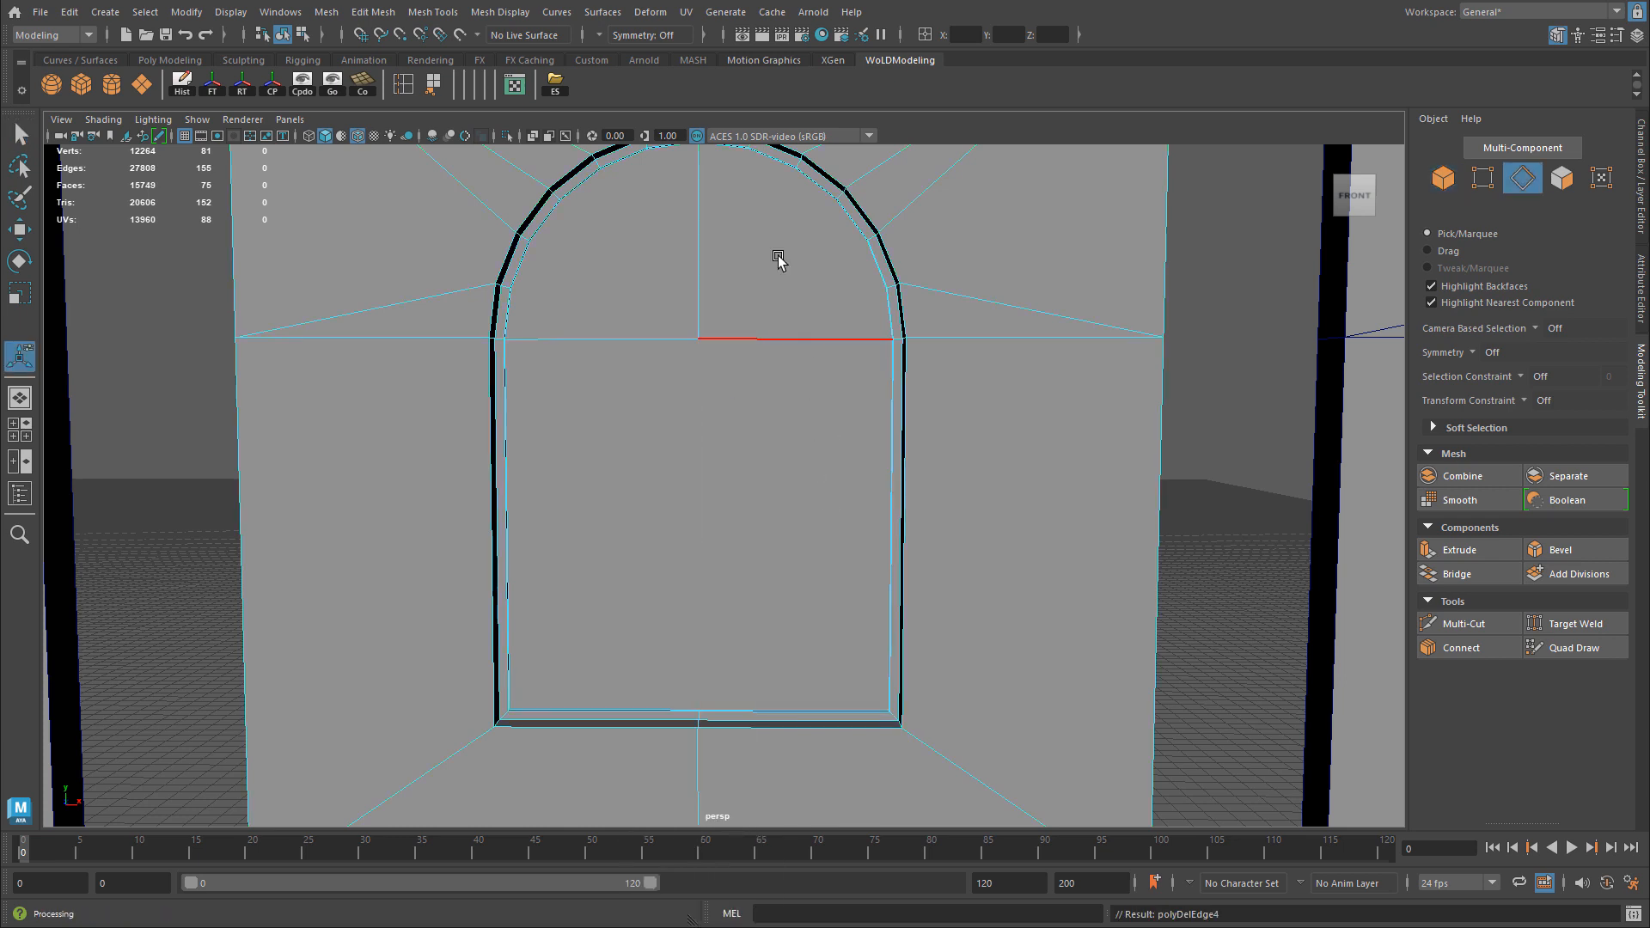
Examine the arched windows on the neighbouring wall pieces, especially the horizontal bar at the base of the arch.
middle_click_drag(777, 258, 661, 326, "alt")
right_click_drag(616, 302, 846, 390, "alt")
middle_click_drag(845, 391, 850, 447, "alt")
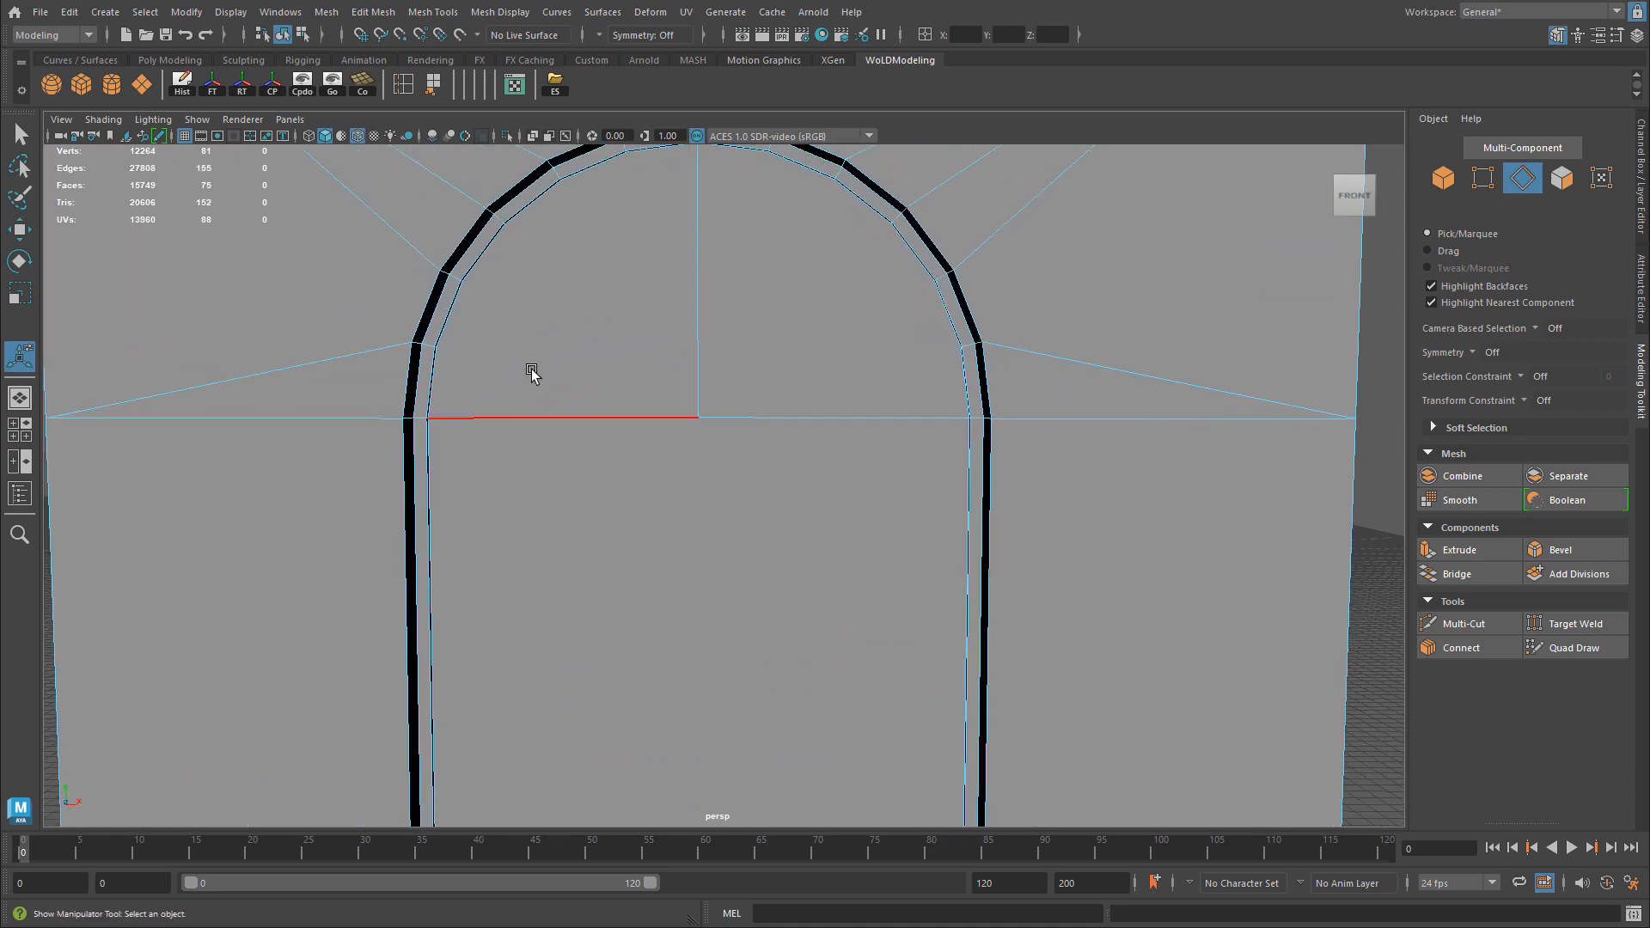
right_click_drag(870, 370, 95, 460, "alt")
middle_click_drag(129, 430, 764, 434, "alt")
middle_click_drag(424, 434, 901, 475, "alt")
right_click_drag(444, 417, 1135, 455, "alt")
middle_click_drag(1134, 455, 1624, 478, "alt")
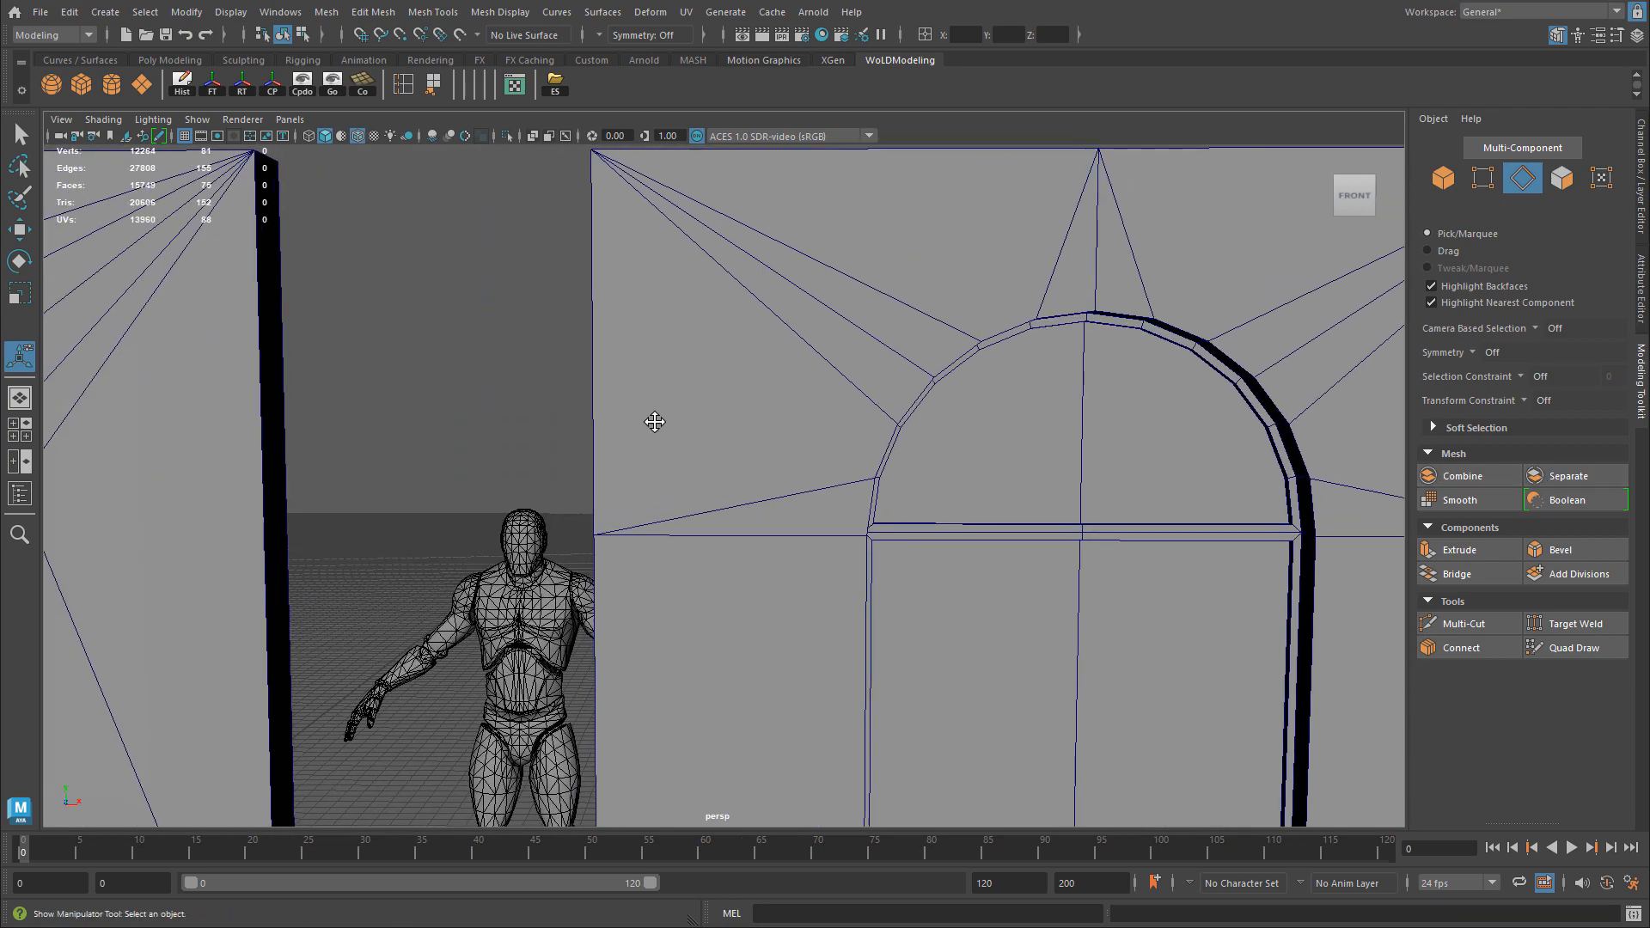
middle_click_drag(656, 420, 1195, 426, "alt")
middle_click_drag(971, 413, 215, 387, "alt")
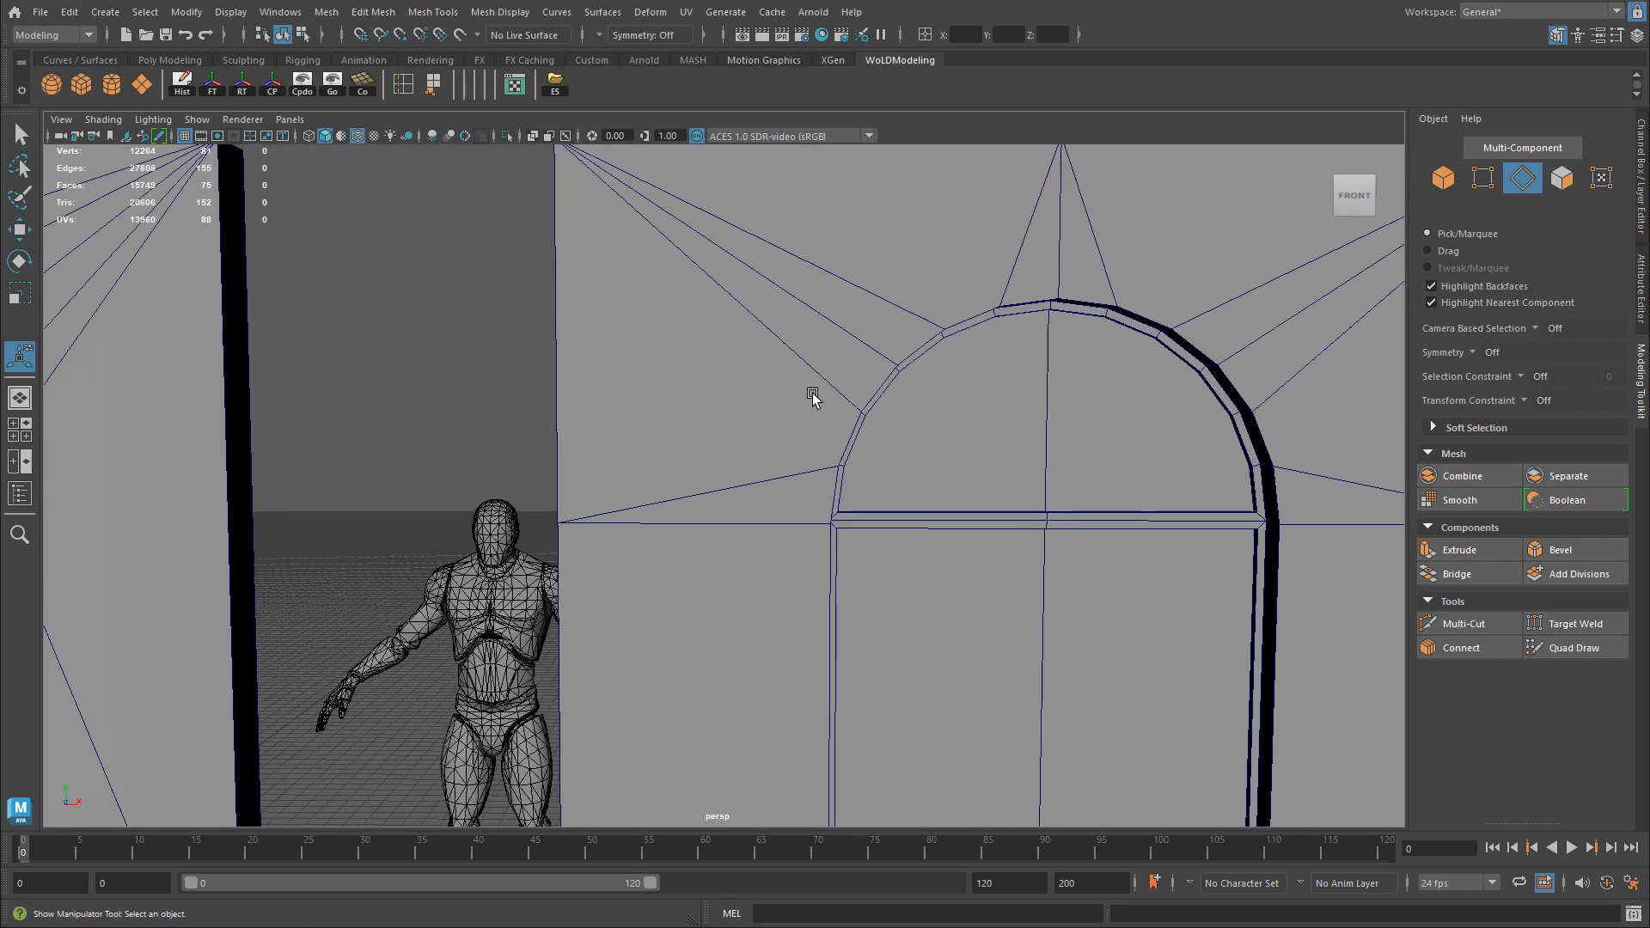
middle_click_drag(846, 400, 137, 404, "alt")
middle_click_drag(938, 460, 60, 398, "alt")
middle_click_drag(902, 456, 184, 427, "alt")
middle_click_drag(703, 452, 666, 417, "alt")
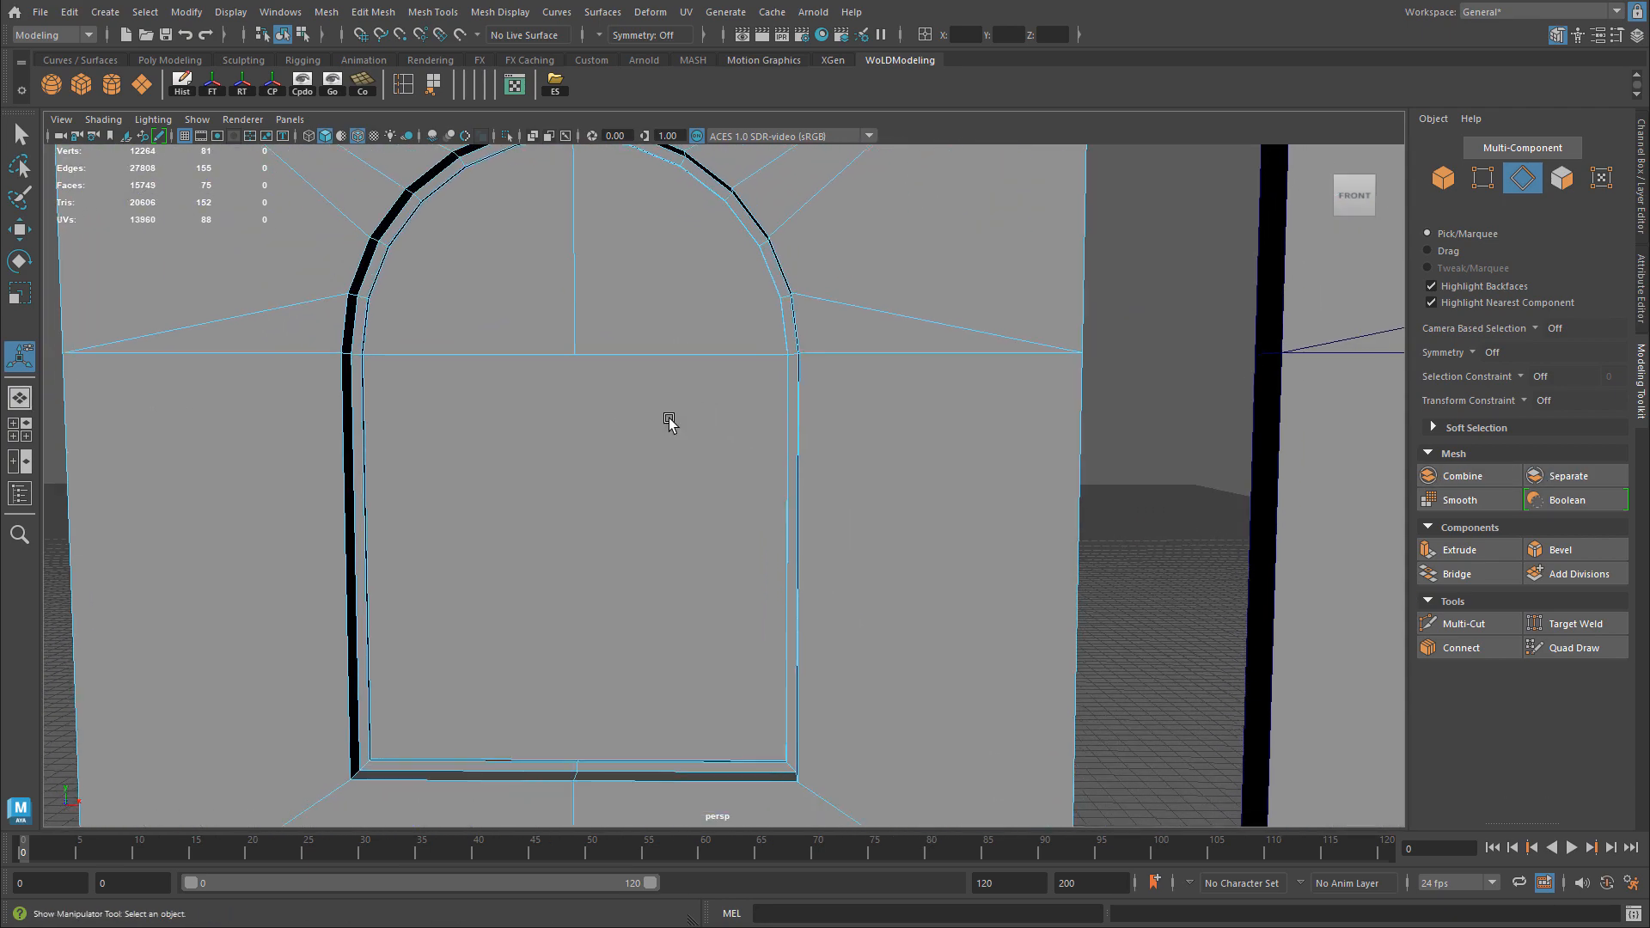
left_click(667, 399)
middle_click_drag(627, 521, 678, 451, "alt")
right_click_drag(679, 452, 776, 456, "alt")
middle_click_drag(369, 460, 692, 427, "alt")
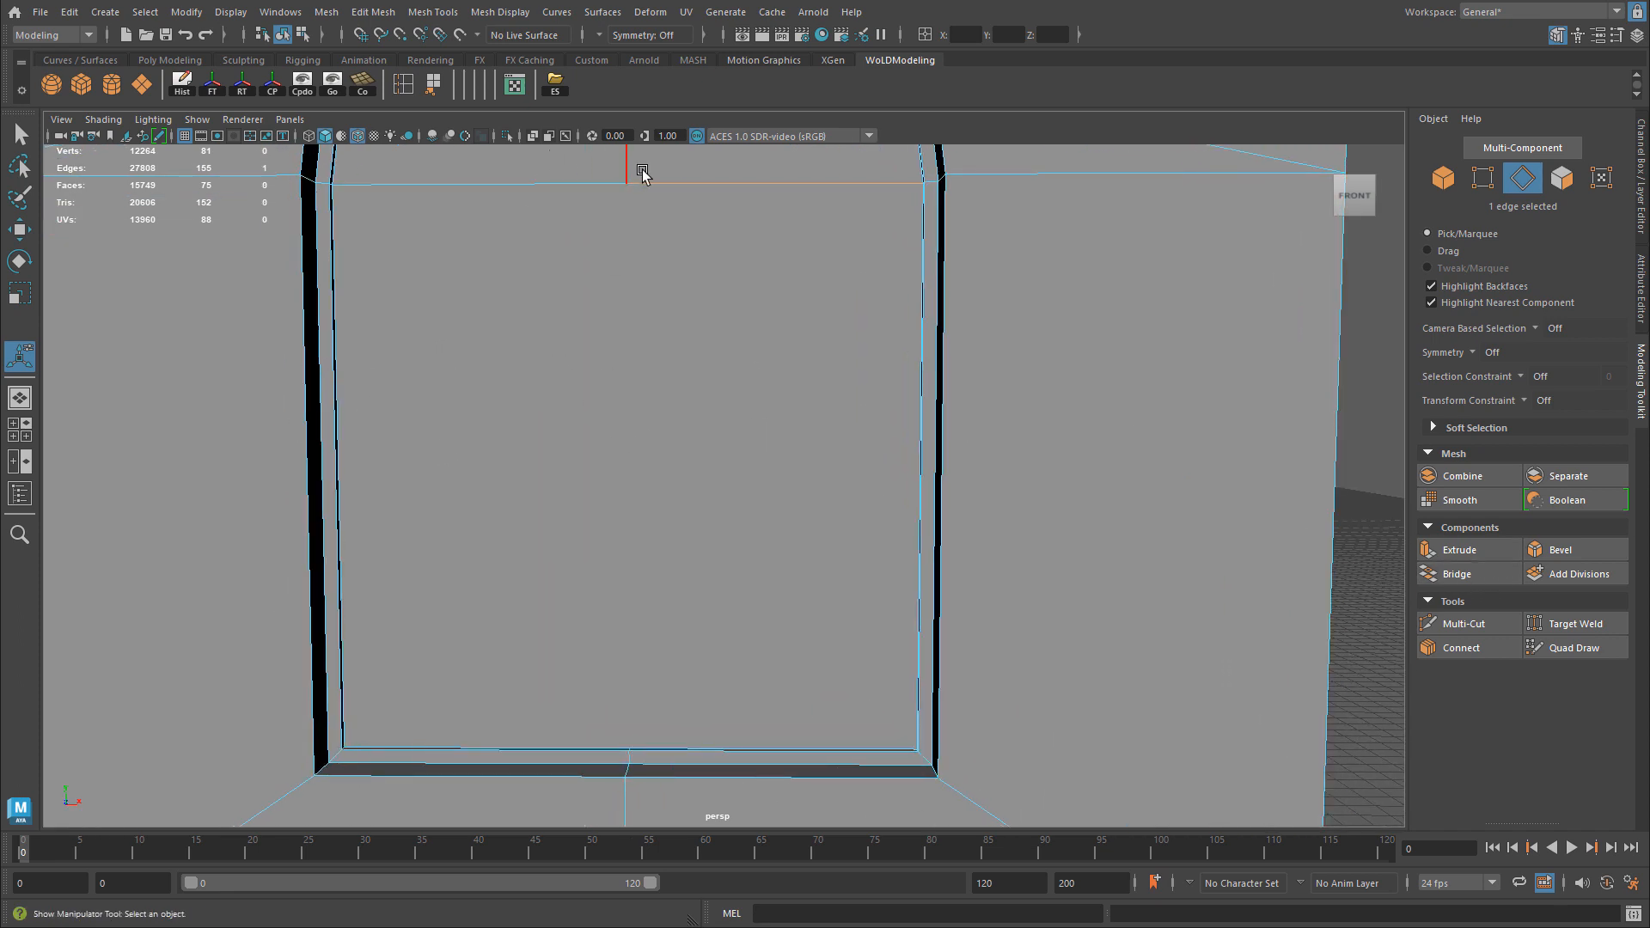
left_click(1463, 623)
left_click(627, 183)
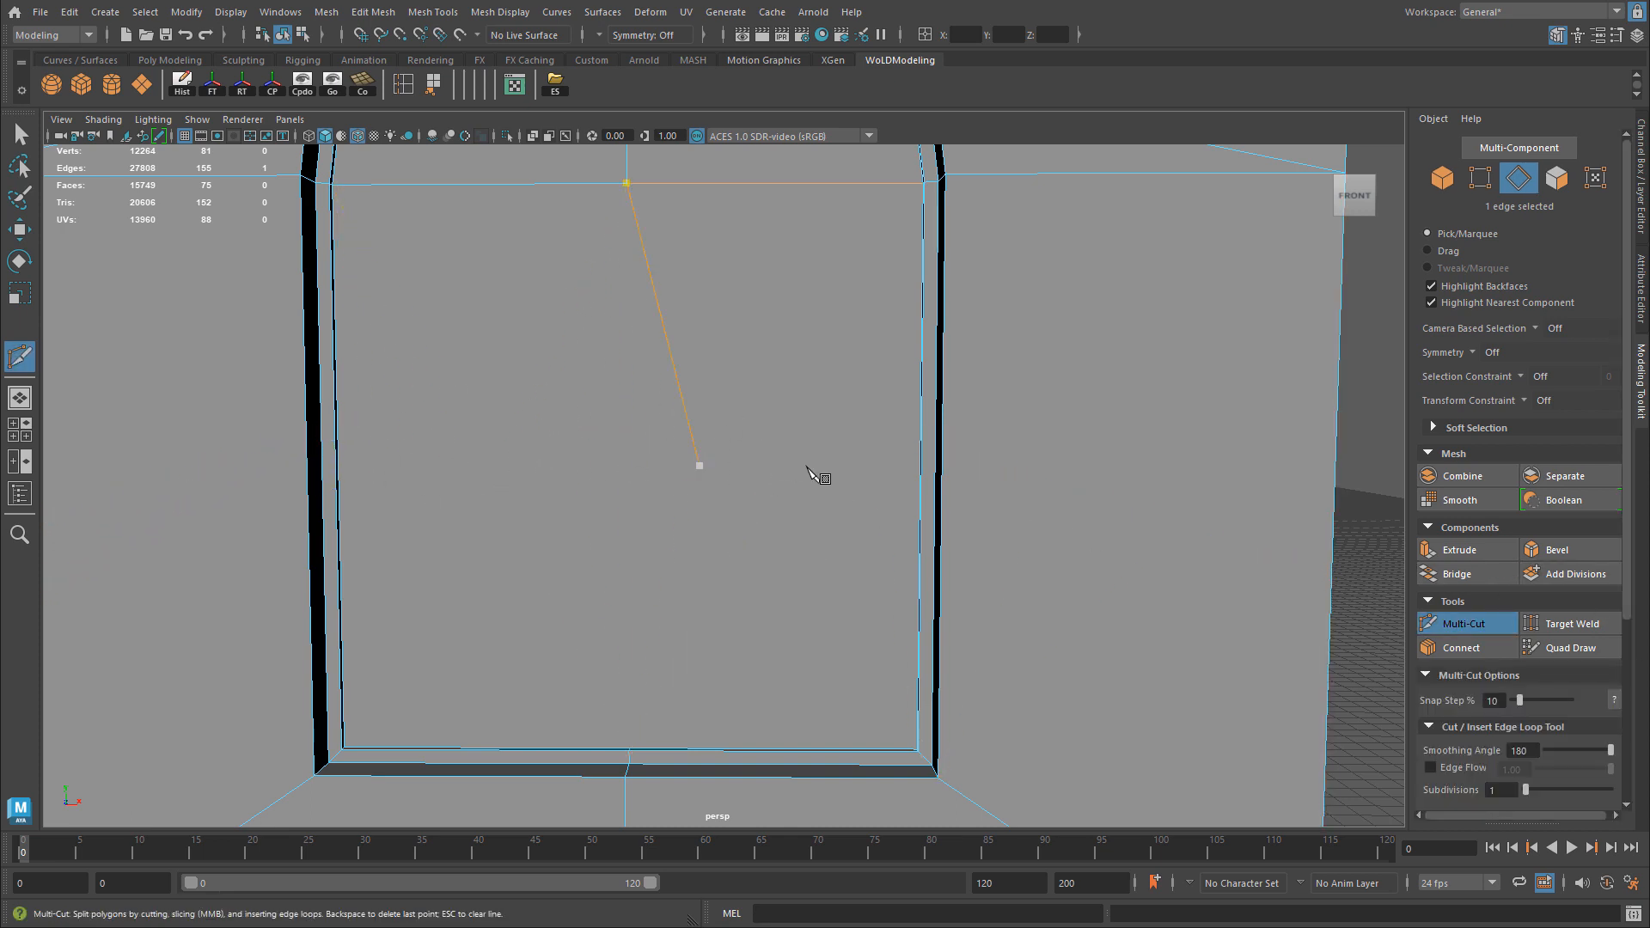
key("w")
left_click_drag(383, 427, 314, 423, "alt")
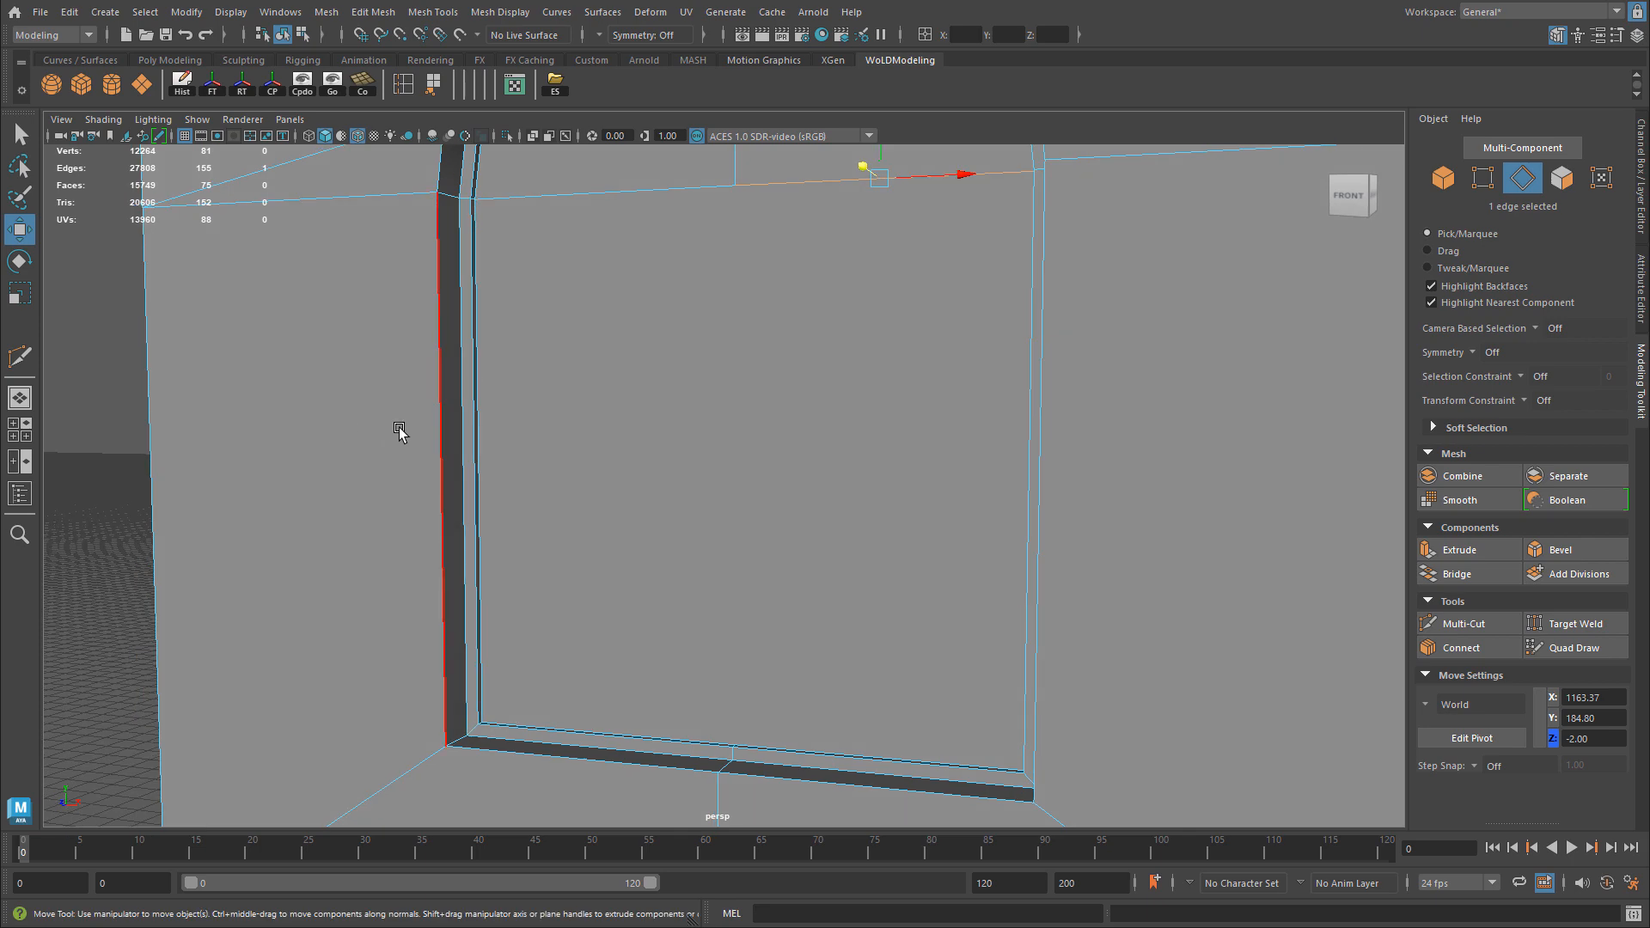
Connect the vertical edges of the wall piece below the arch with one horizontal edge loop through the middle of the rectangular window panel.
left_click_drag(585, 477, 577, 477)
left_click_drag(574, 475, 744, 478, "alt")
left_click_drag(696, 407, 880, 459, "shift")
left_click(1484, 651)
left_click_drag(751, 486, 605, 457, "alt")
key("ctrl+z")
right_click_drag(968, 482, 440, 456, "alt")
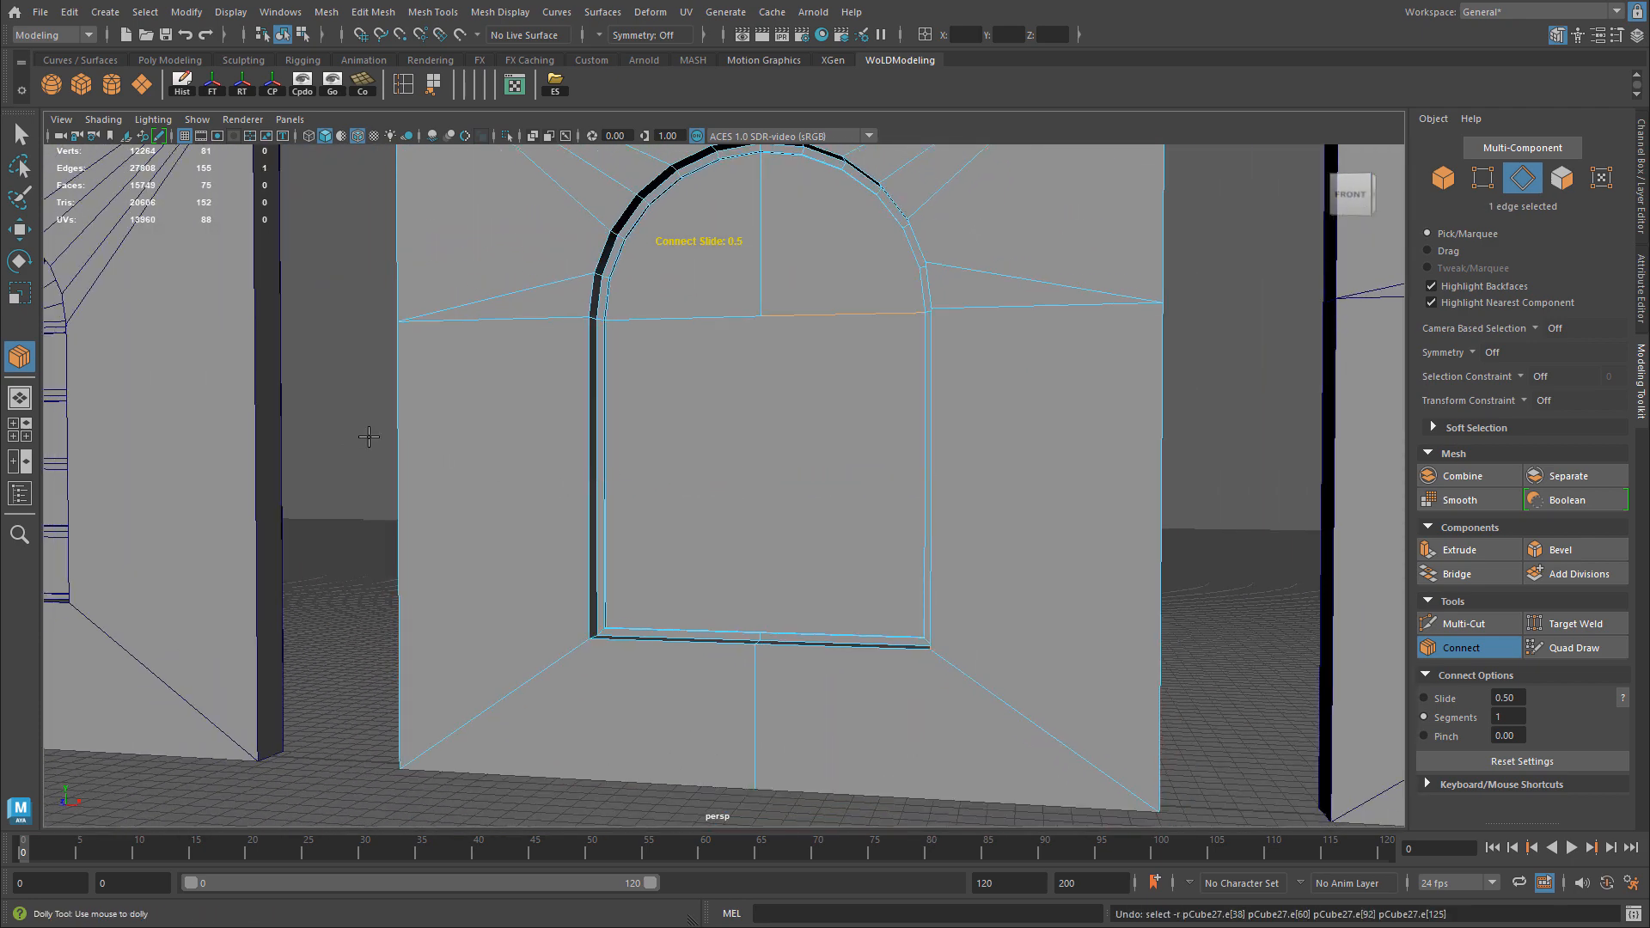
left_click_drag(370, 435, 1212, 507)
mouse_move(898, 471)
left_mouse_down("alt")
mouse_move(1181, 478)
mouse_move(885, 471)
mouse_move(911, 473)
left_mouse_up("alt")
middle_click_drag(912, 474, 914, 463, "alt")
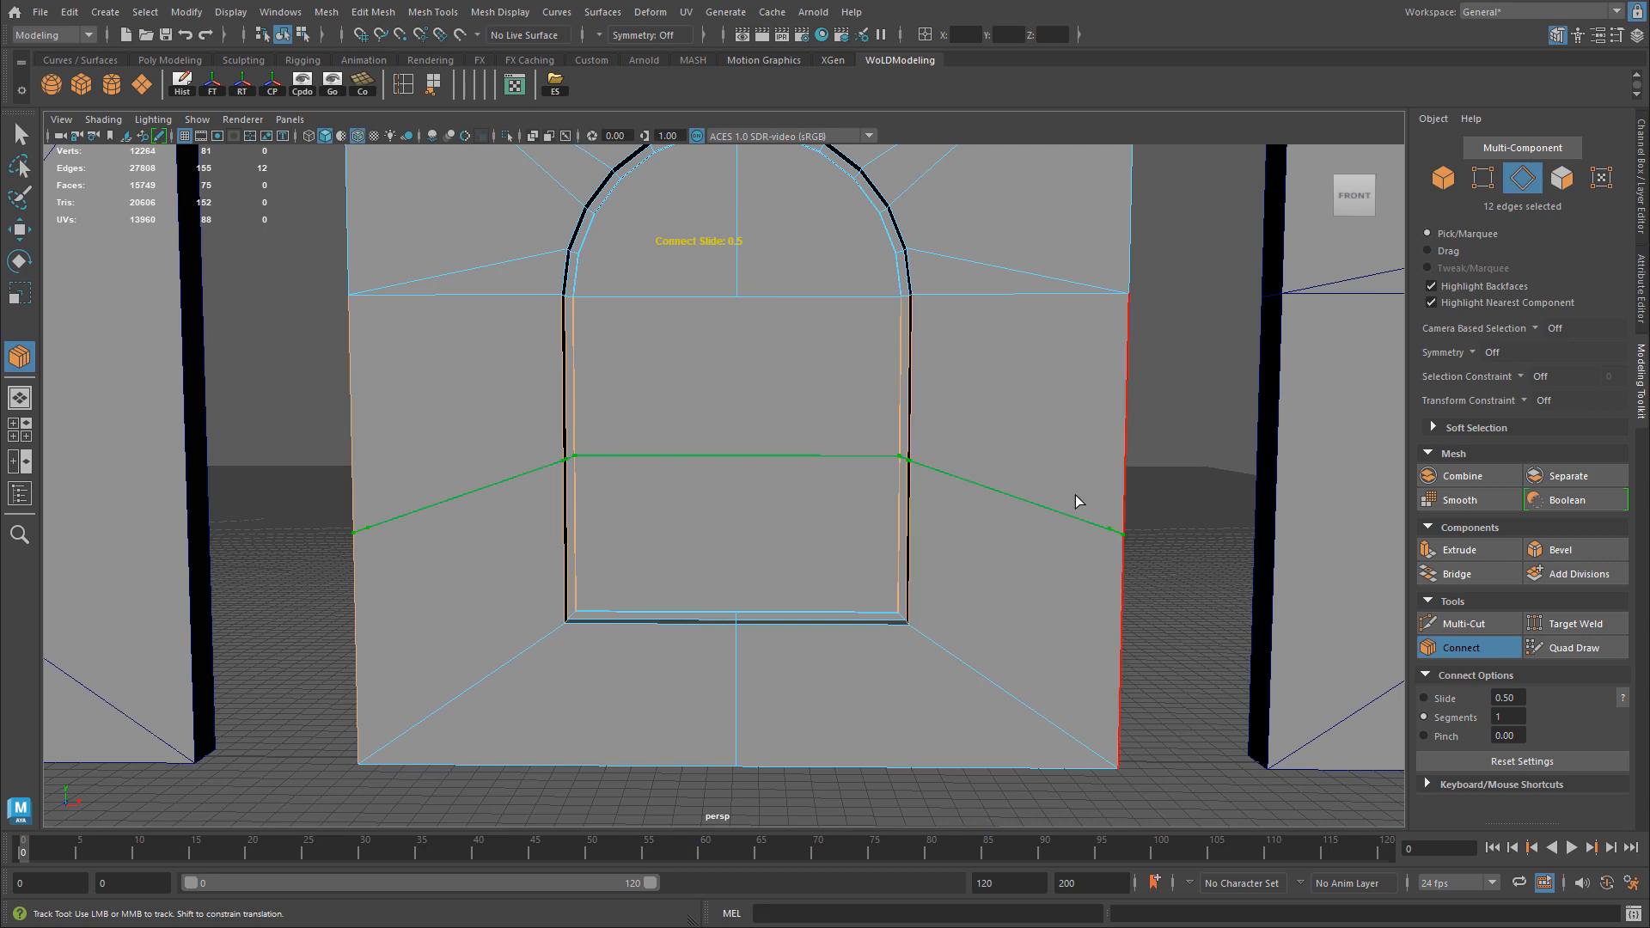
key("w")
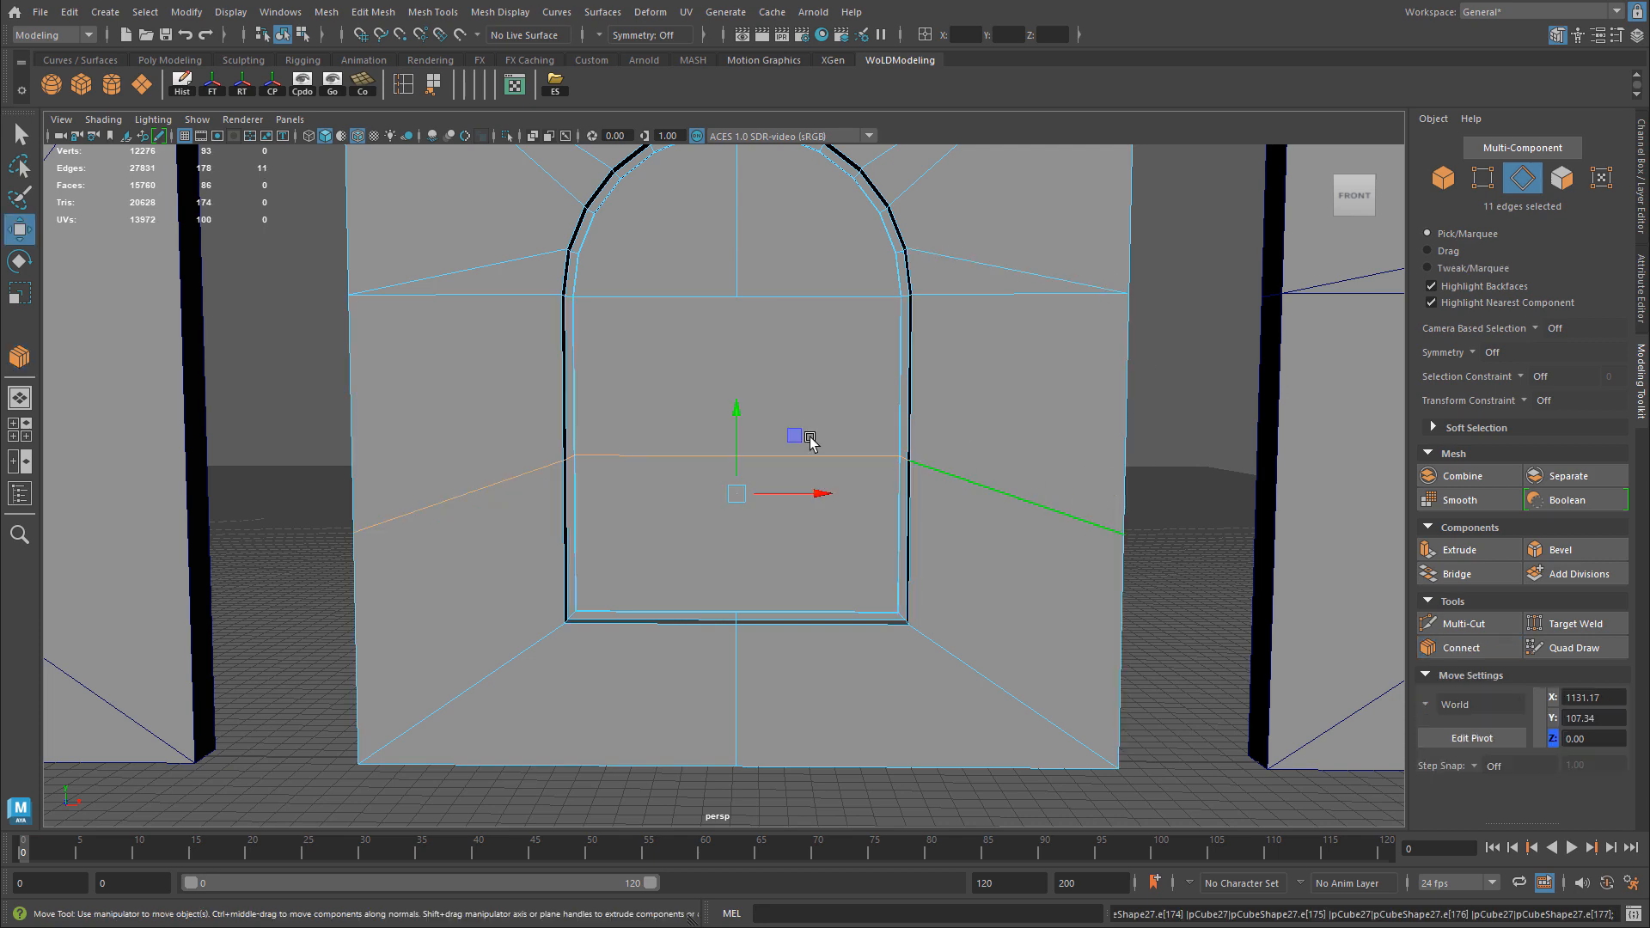
Extrude the upper and lower rectangular panel faces separately, with Keep Faces Together off and an offset of 2.5.
scroll(744, 456, "up", 1)
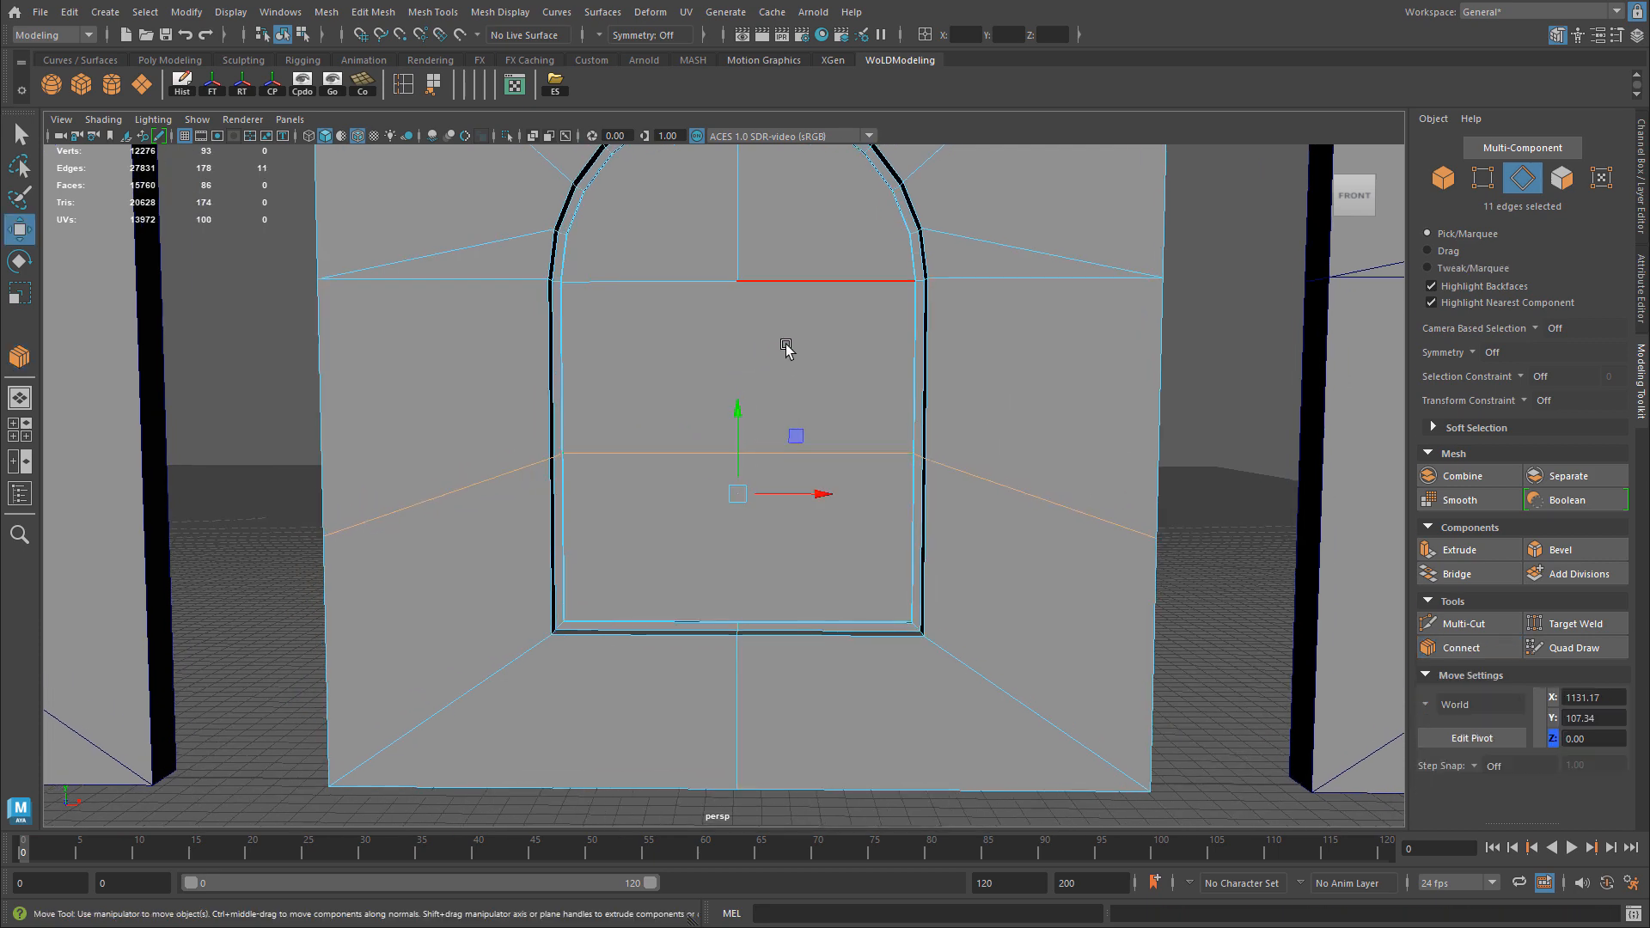
left_click_drag(785, 346, 703, 344, "alt")
left_click_drag(727, 520, 688, 508, "alt")
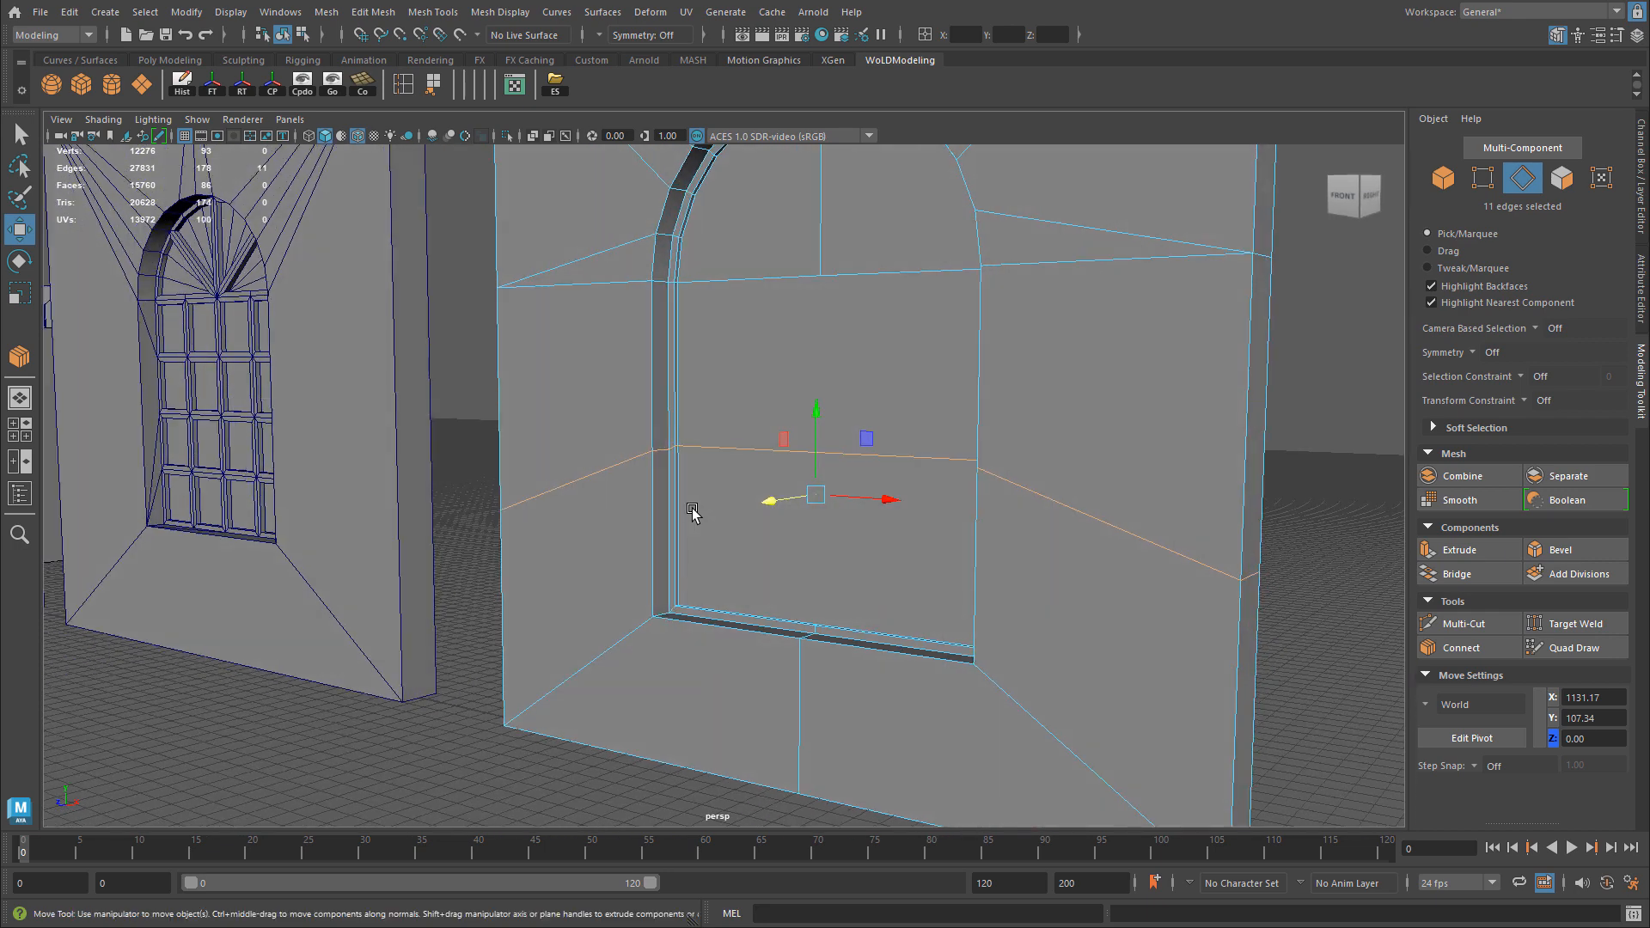
right_click_drag(767, 476, 768, 529)
left_click(767, 550)
left_click(868, 427, "shift")
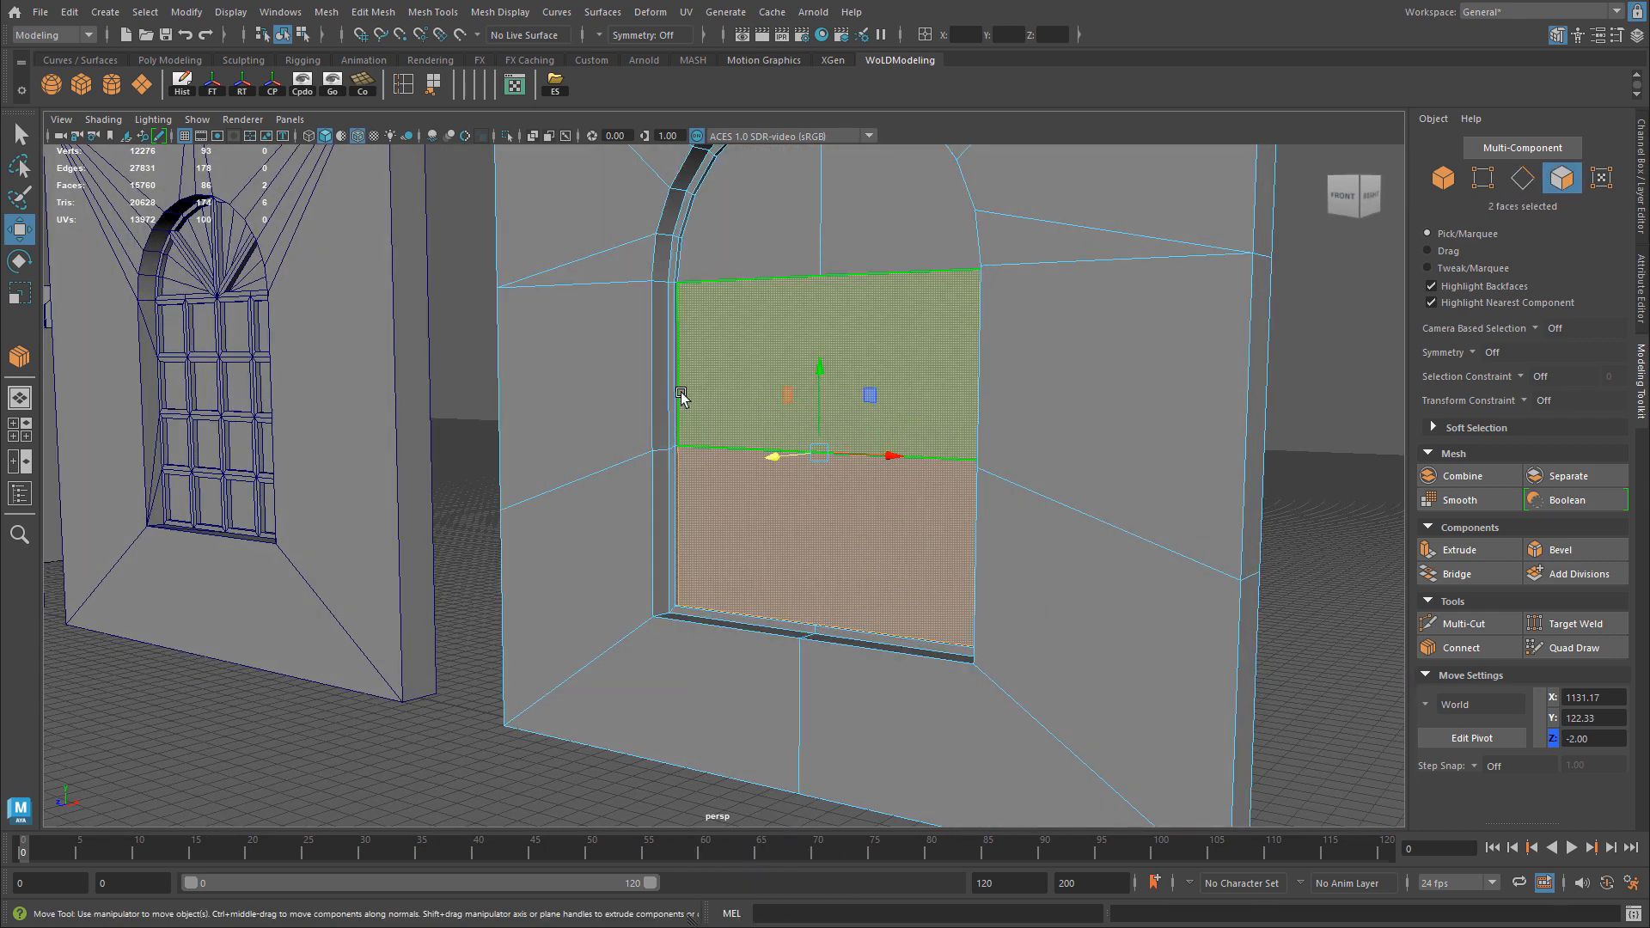
left_click_drag(681, 394, 836, 498, "alt")
scroll(853, 492, "up", 3)
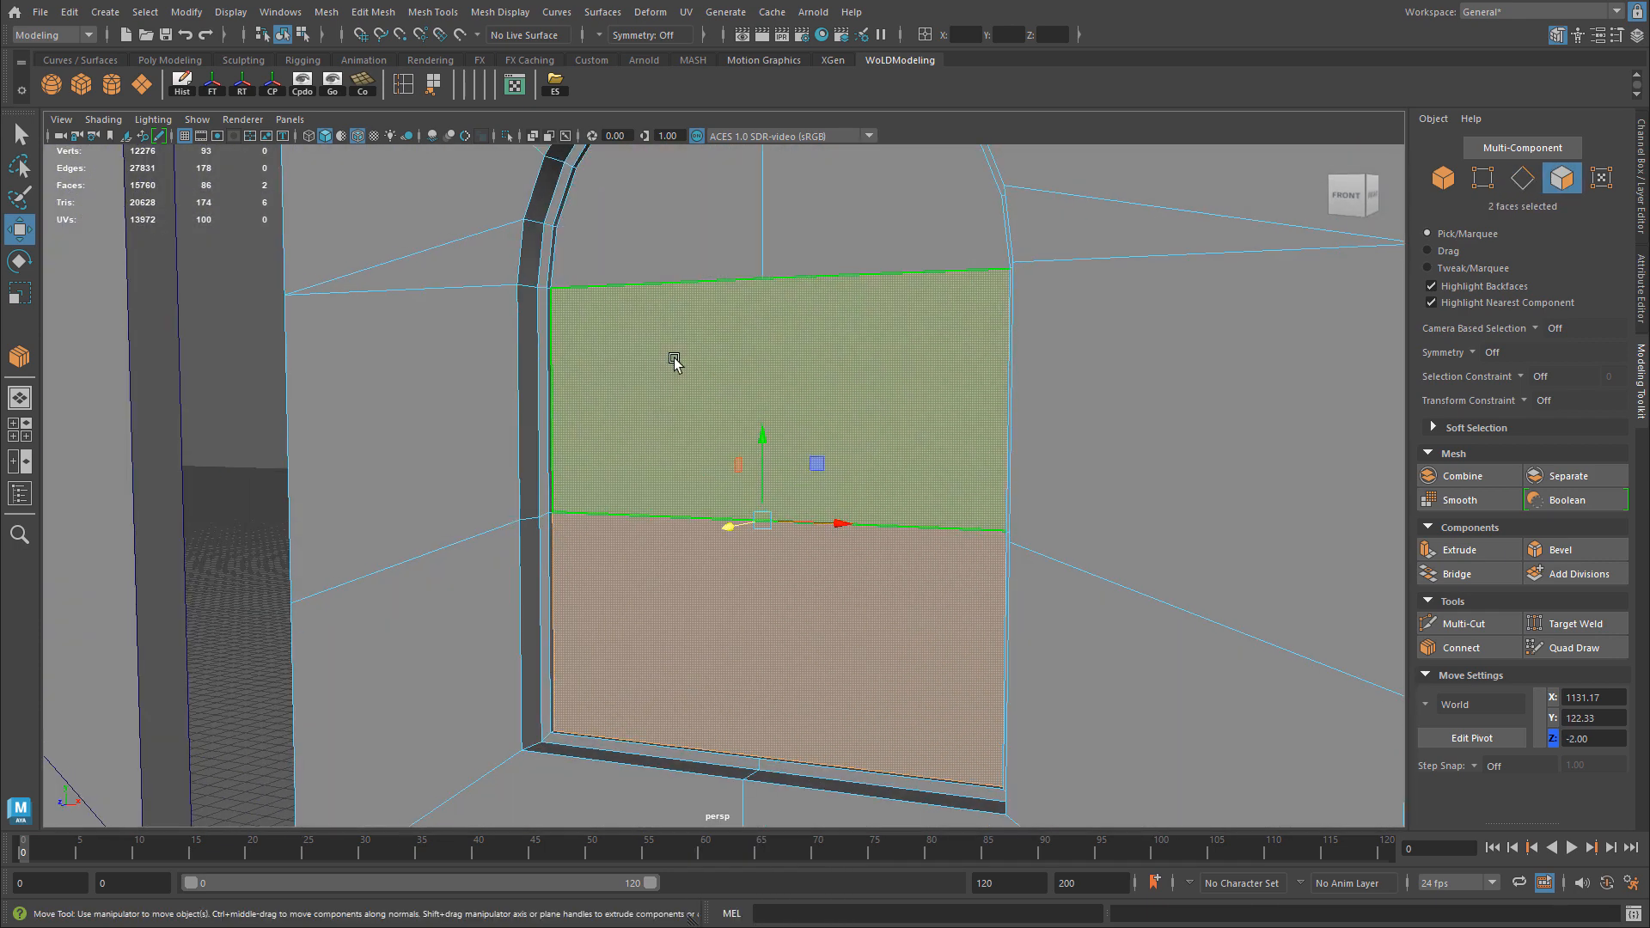
left_click_drag(675, 361, 715, 430, "alt")
scroll(714, 431, "up", 2)
left_click_drag(884, 423, 877, 369, "alt")
key("ctrl+e")
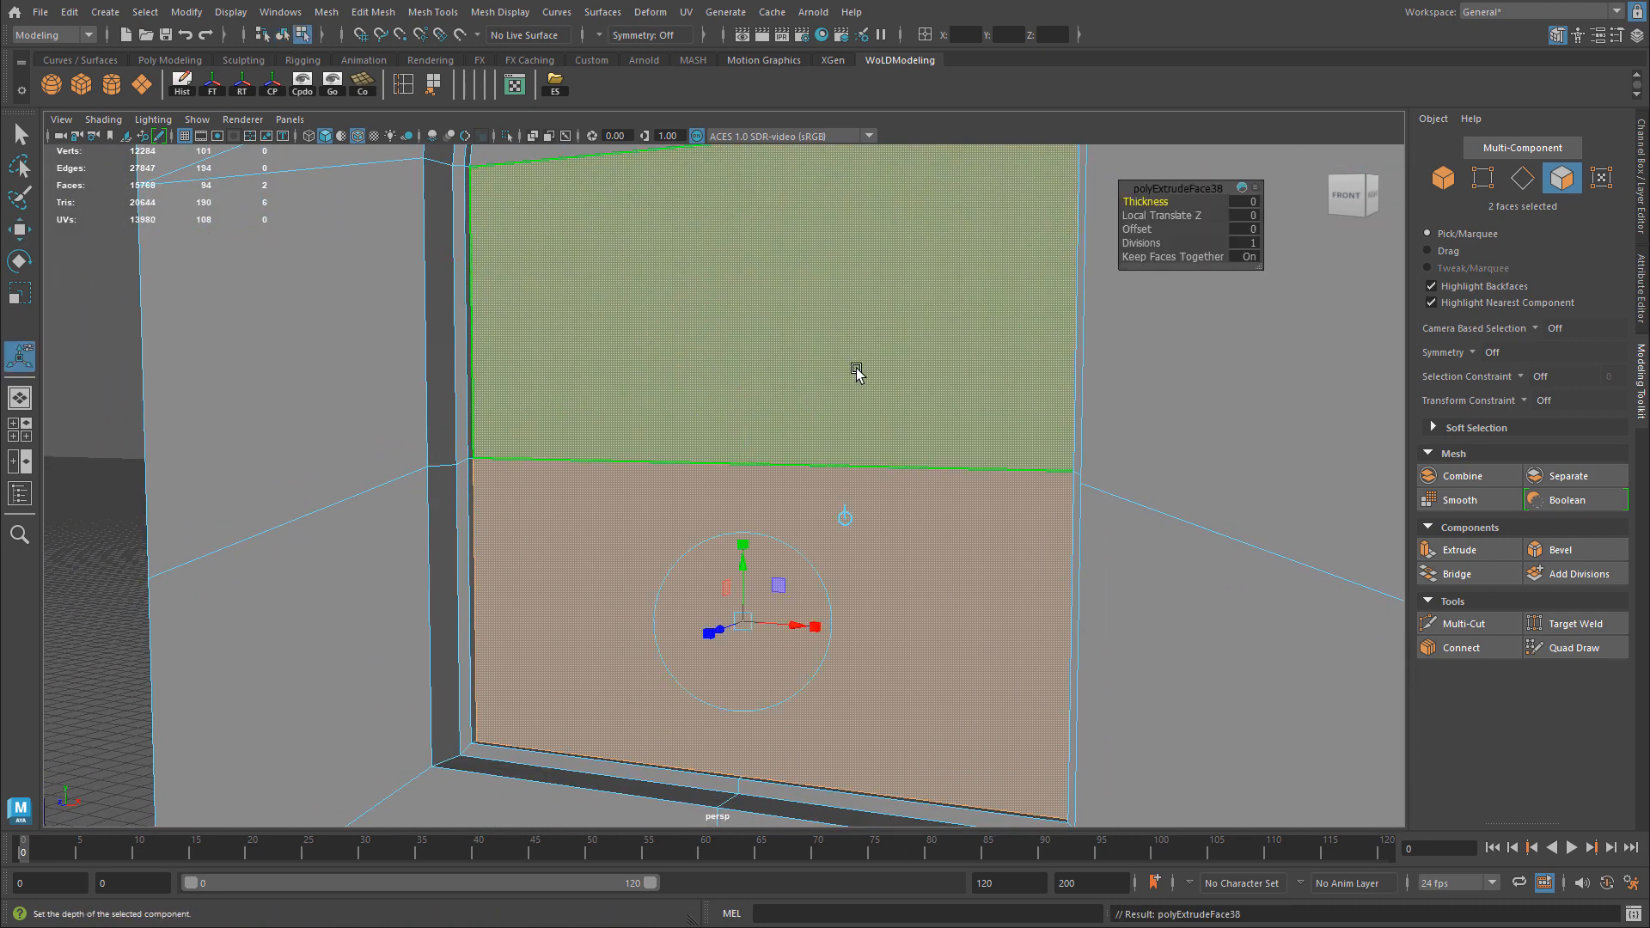
left_click(1249, 256)
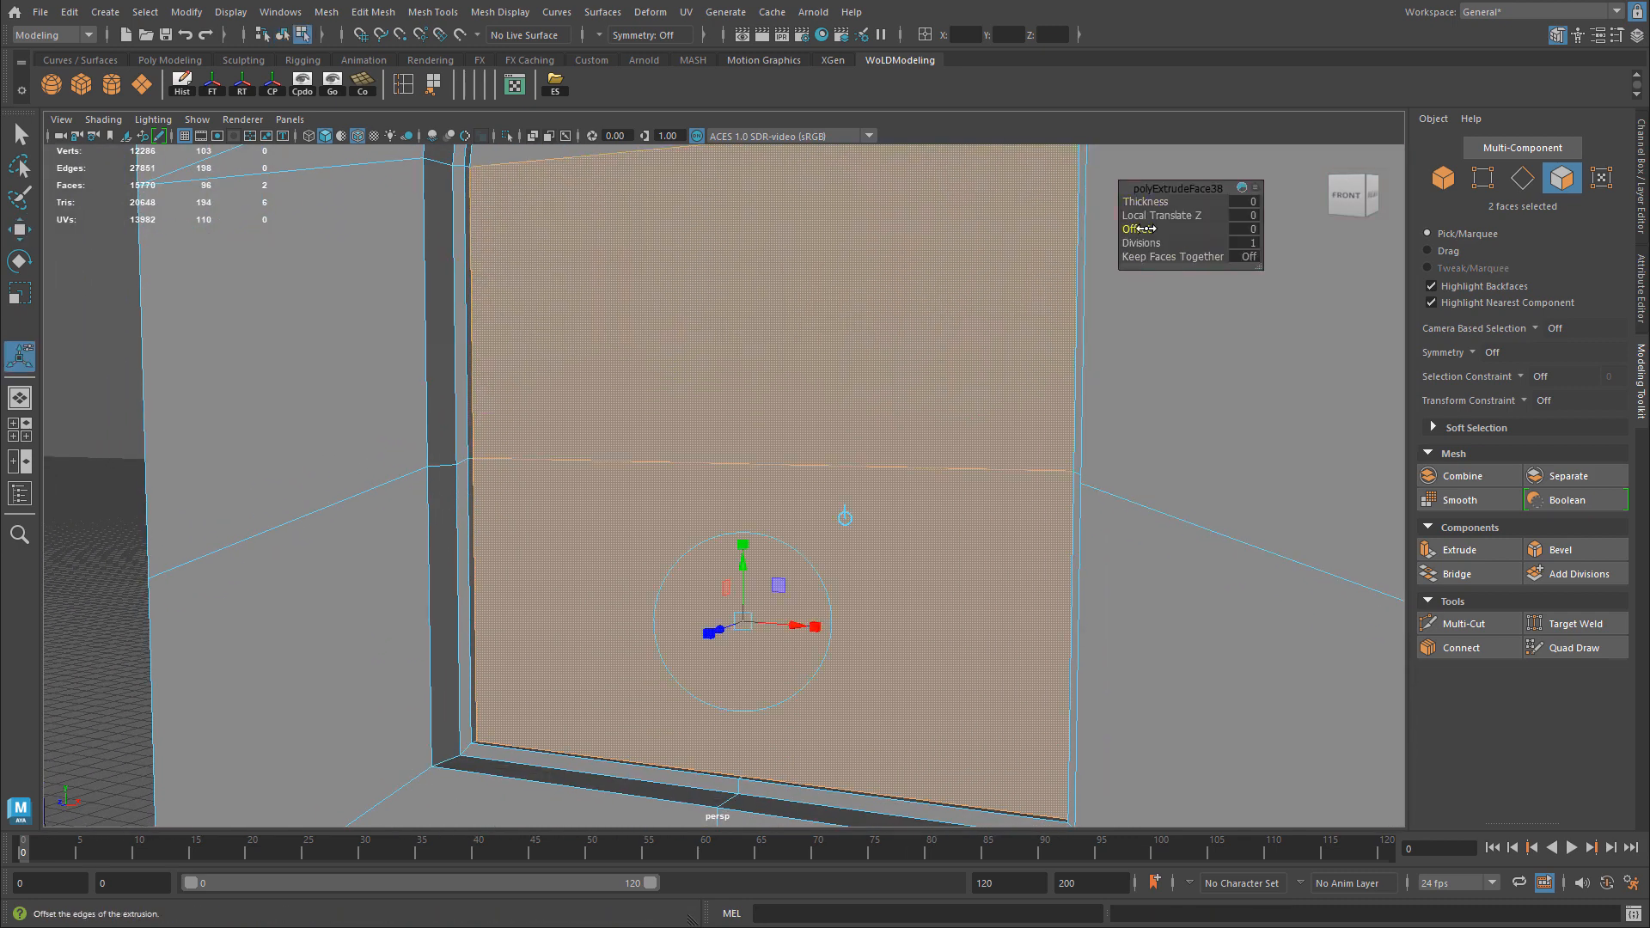
left_click_drag(1146, 228, 1164, 224)
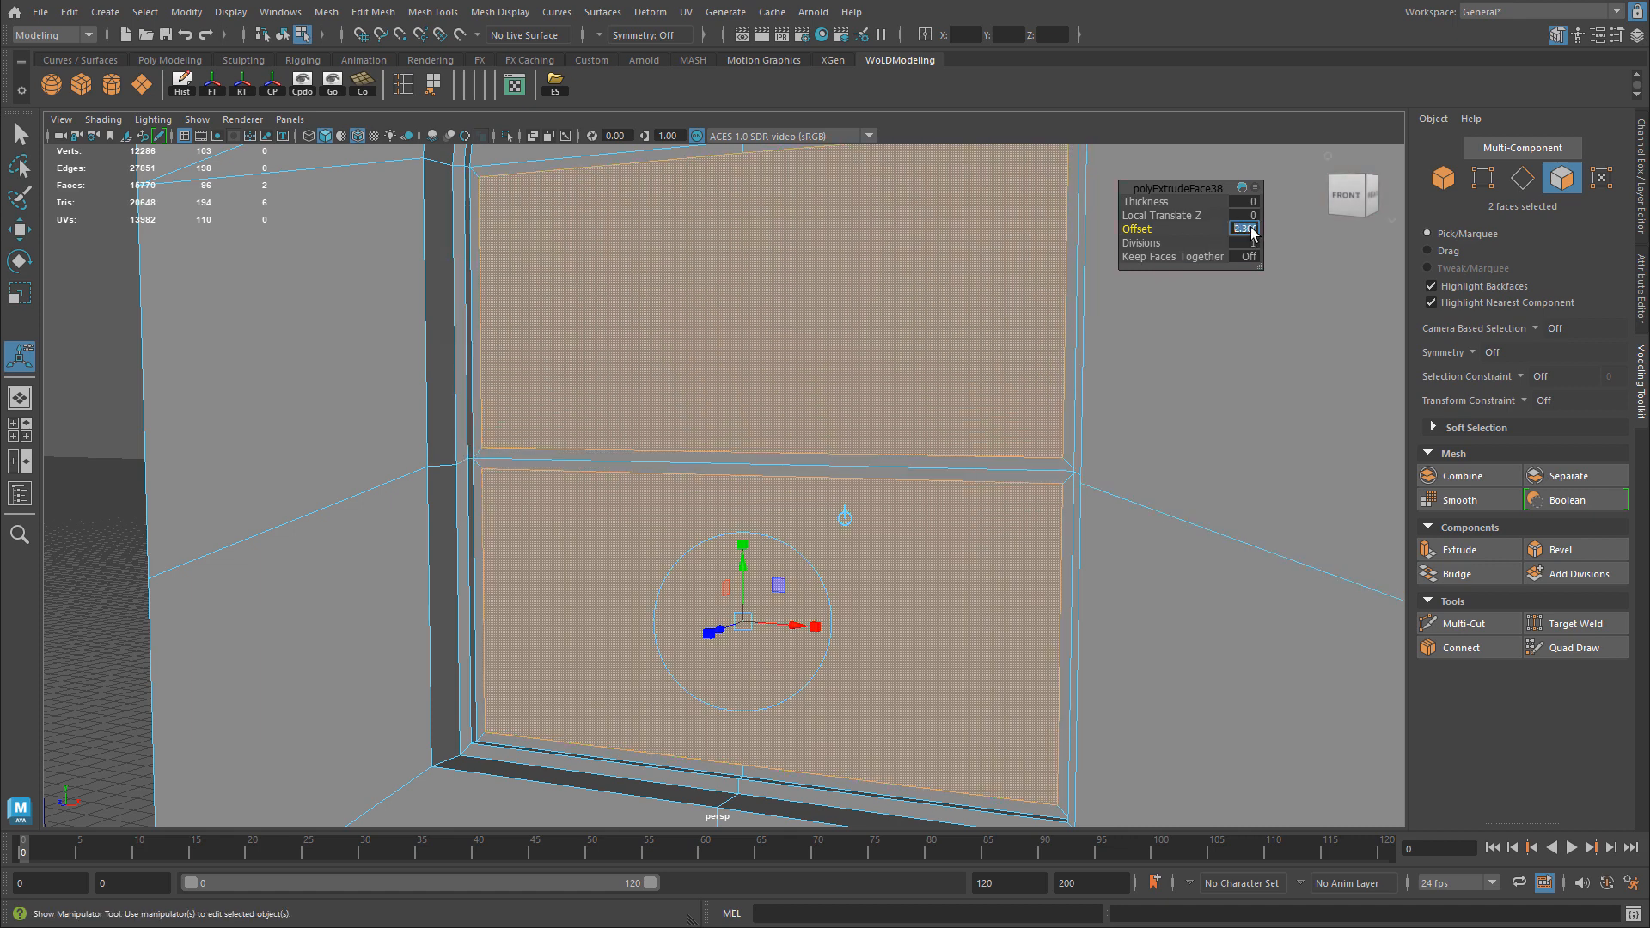
type("5")
key("Return")
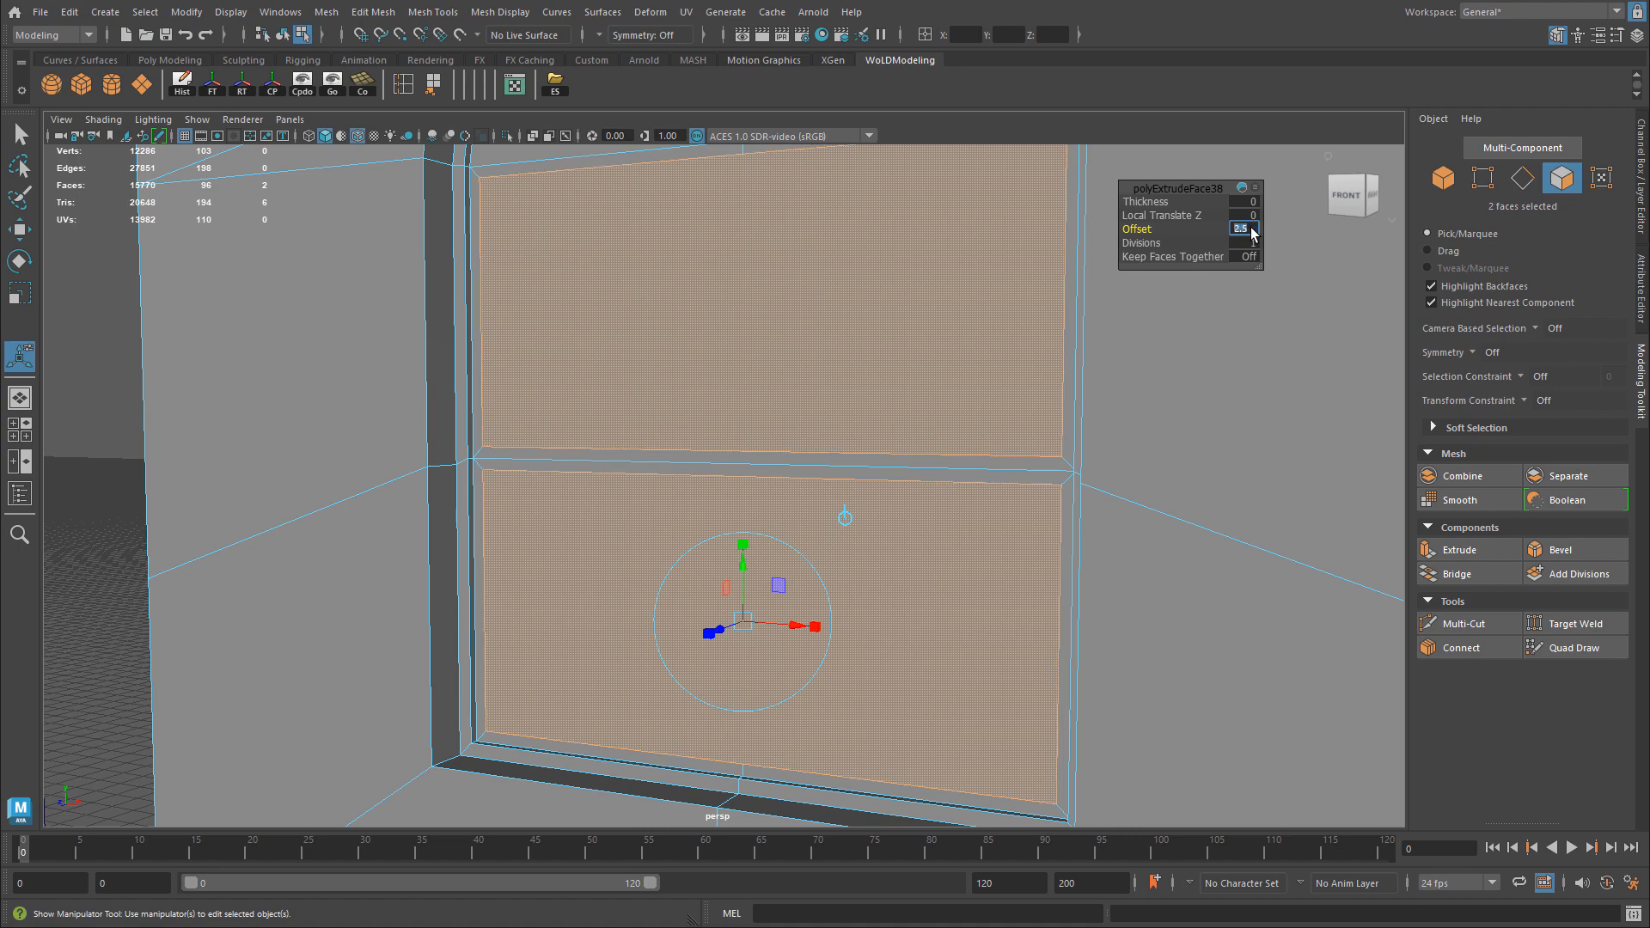
Extrude the inset face of the upper rectangular panel with a thickness of -2.
left_click_drag(920, 277, 843, 287, "alt")
left_click(834, 305)
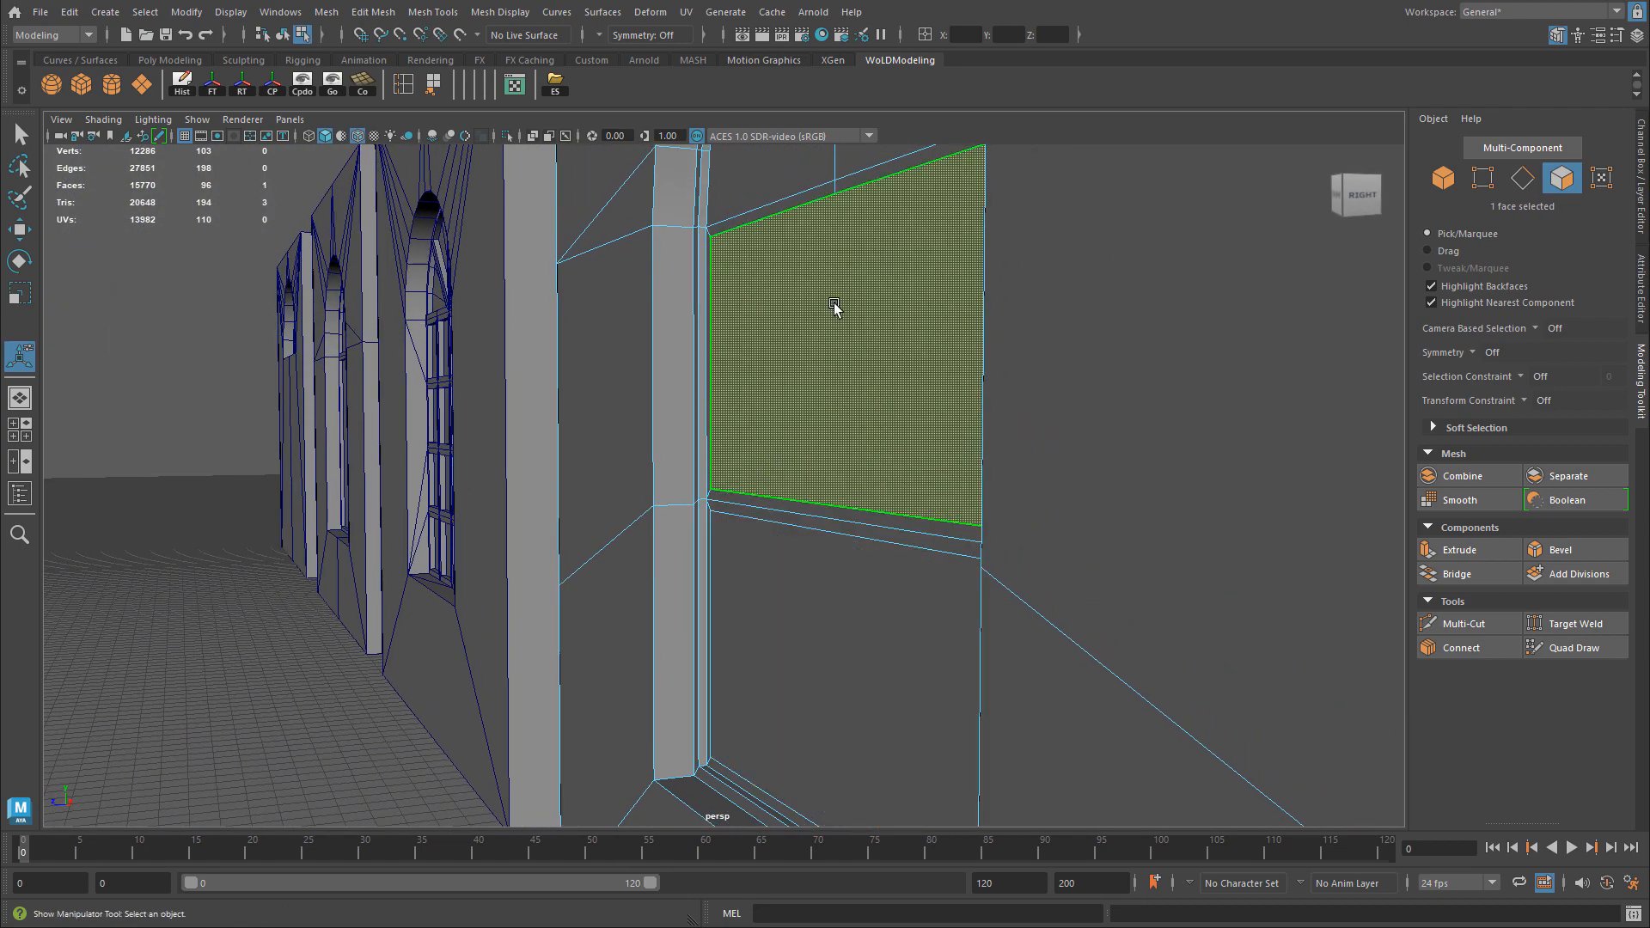
right_click_drag(833, 305, 895, 390, "alt")
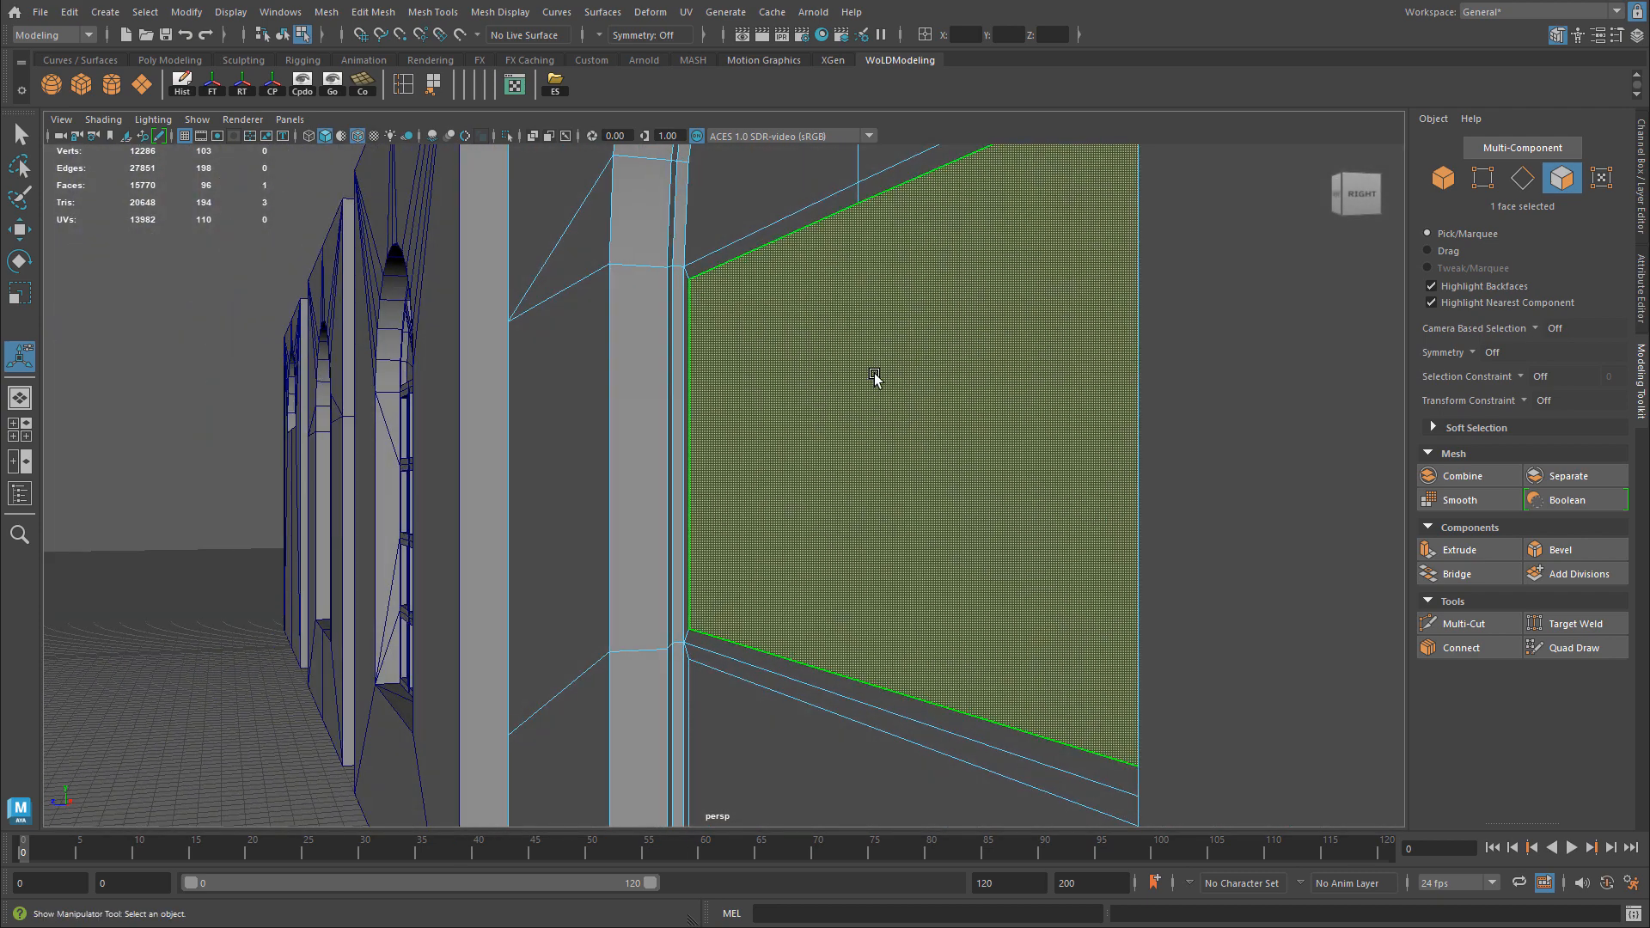
left_click_drag(860, 378, 881, 373, "alt")
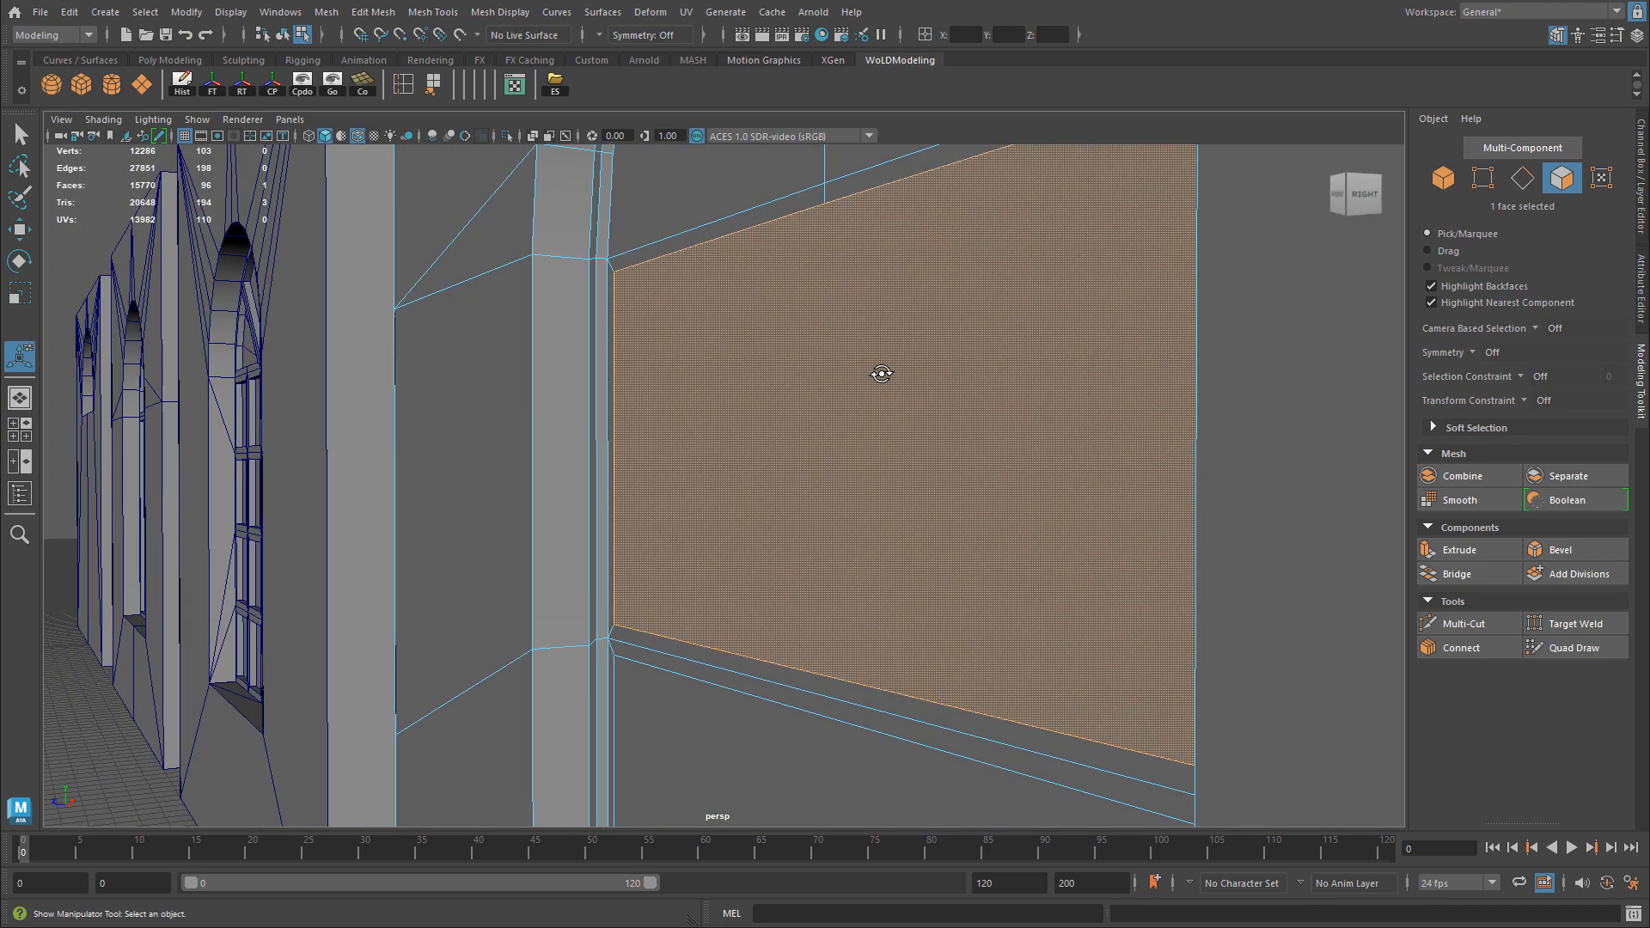
key("ctrl+e")
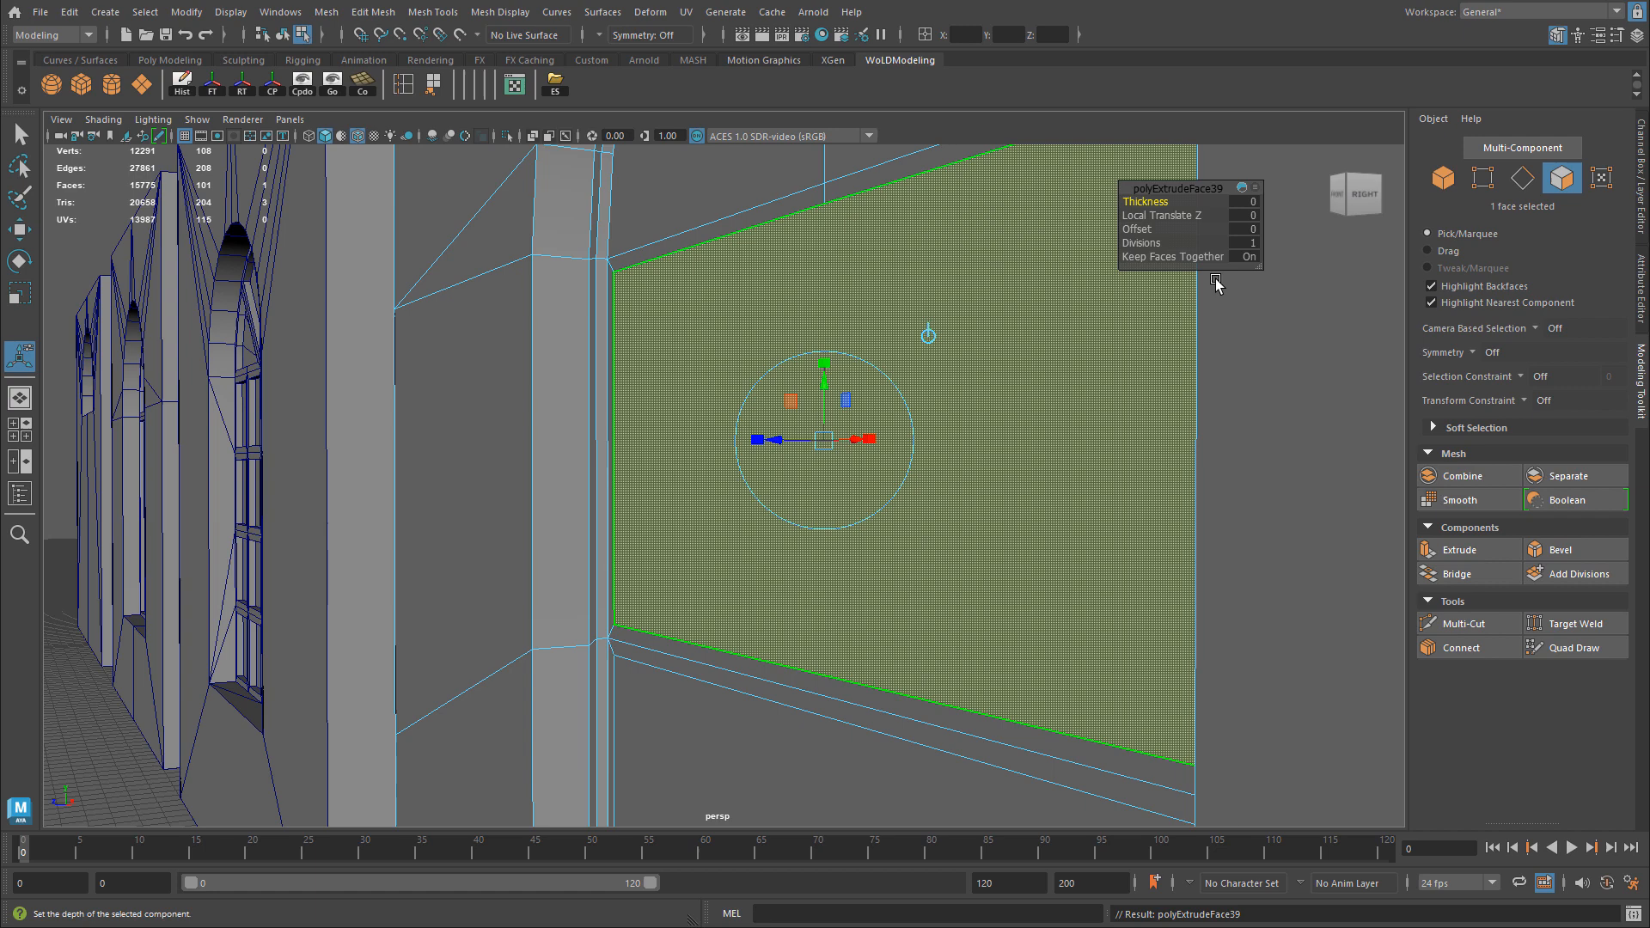
left_click(1244, 202)
type("-2")
key("Return")
left_click_drag(988, 283, 933, 275, "alt")
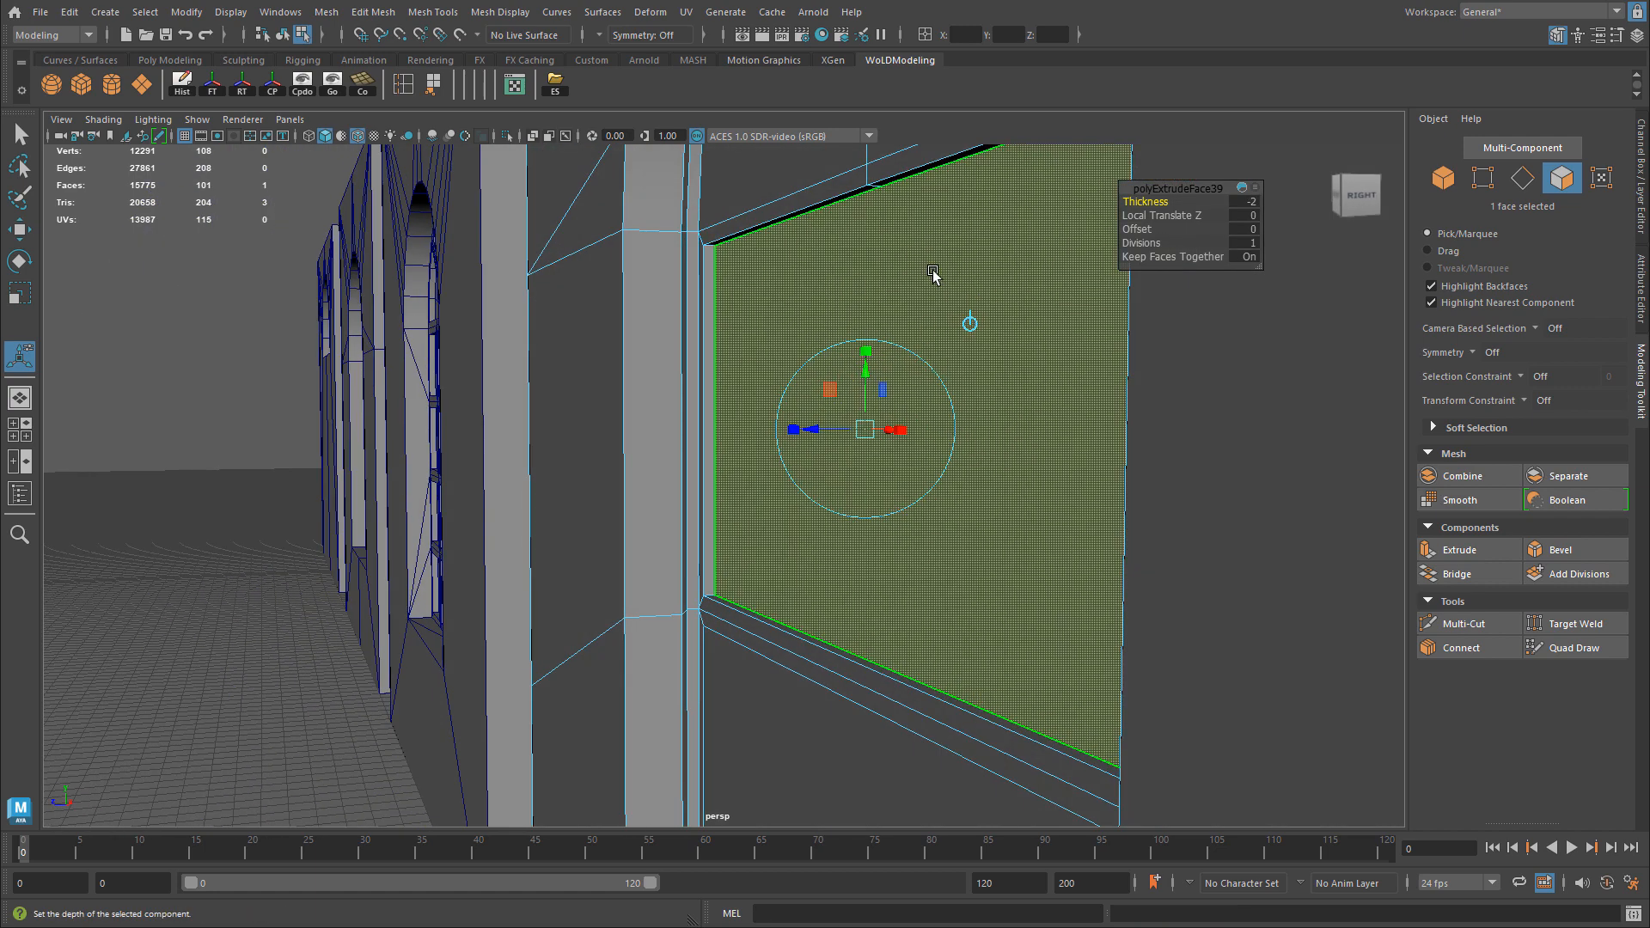
Extrude the lower panel's inset face together with its surrounding border faces inward, to a thickness of about -2.1.
left_click_drag(974, 388, 1149, 343, "alt")
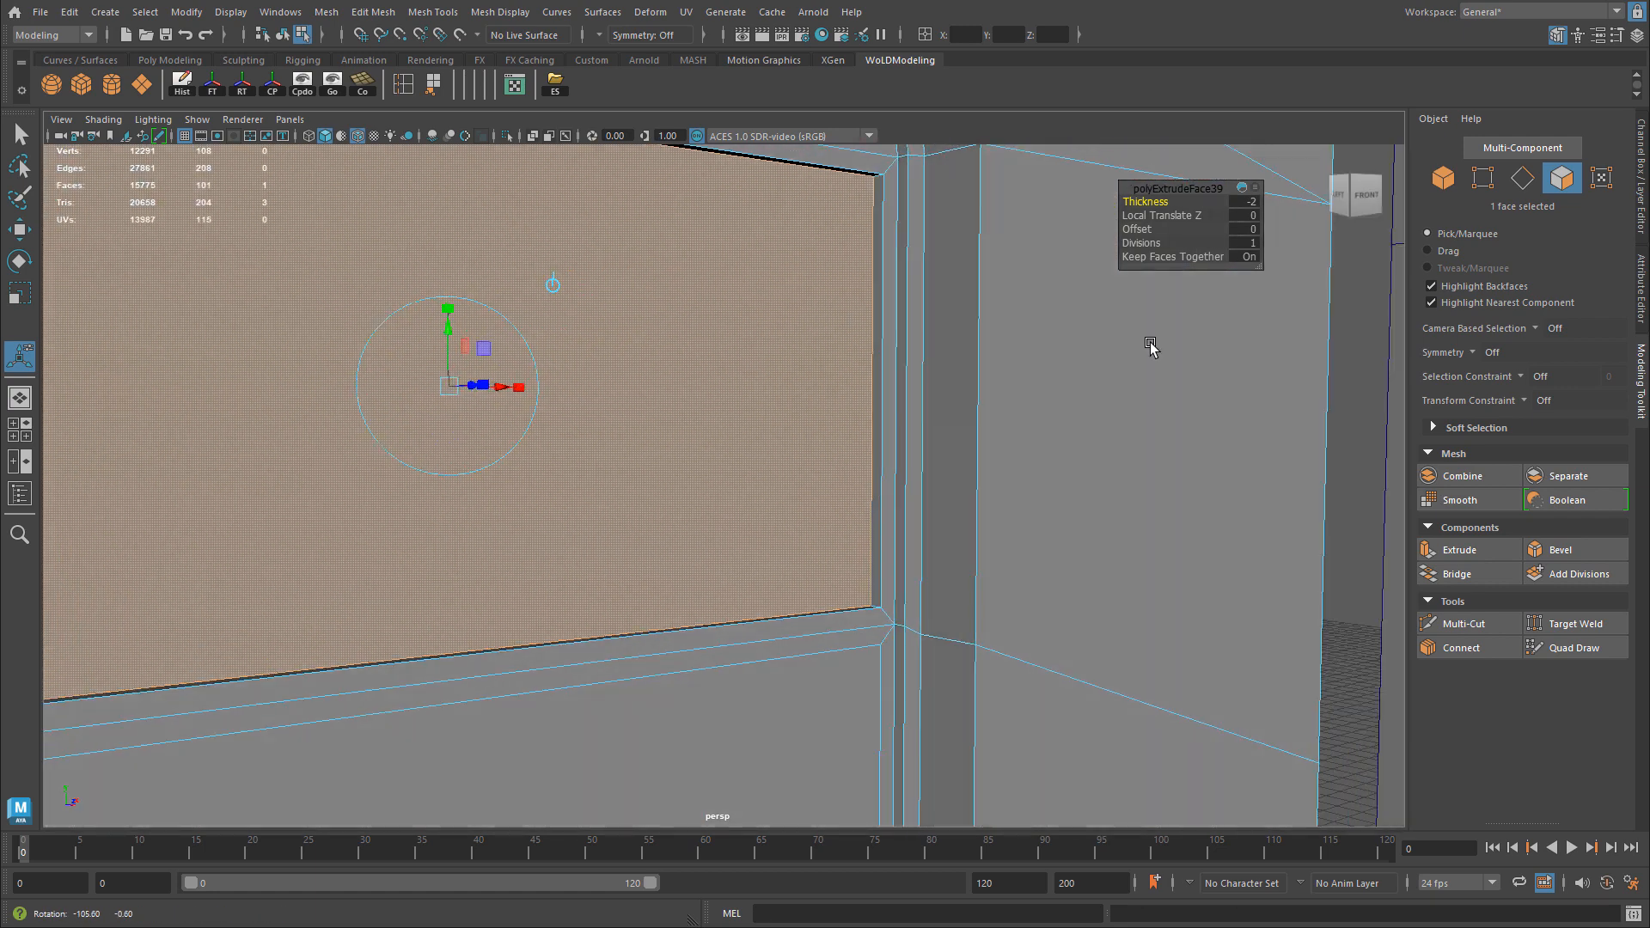
left_click_drag(944, 468, 710, 471, "alt")
middle_click_drag(710, 472, 730, 283, "alt")
left_click(884, 493)
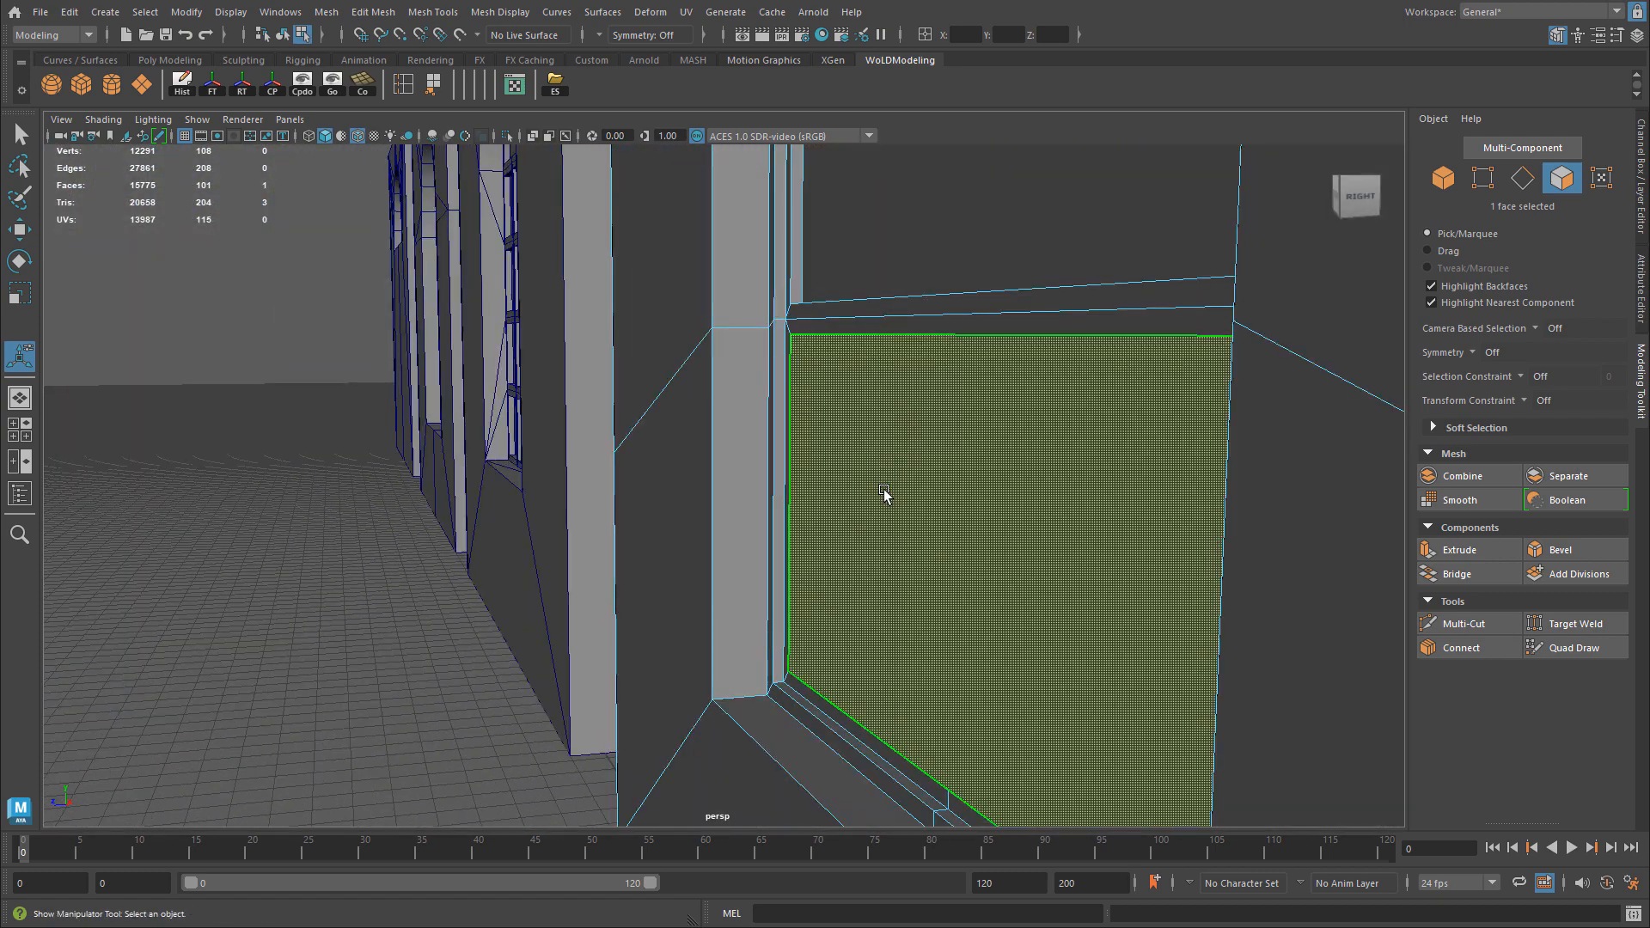
left_click_drag(885, 493, 977, 409, "alt")
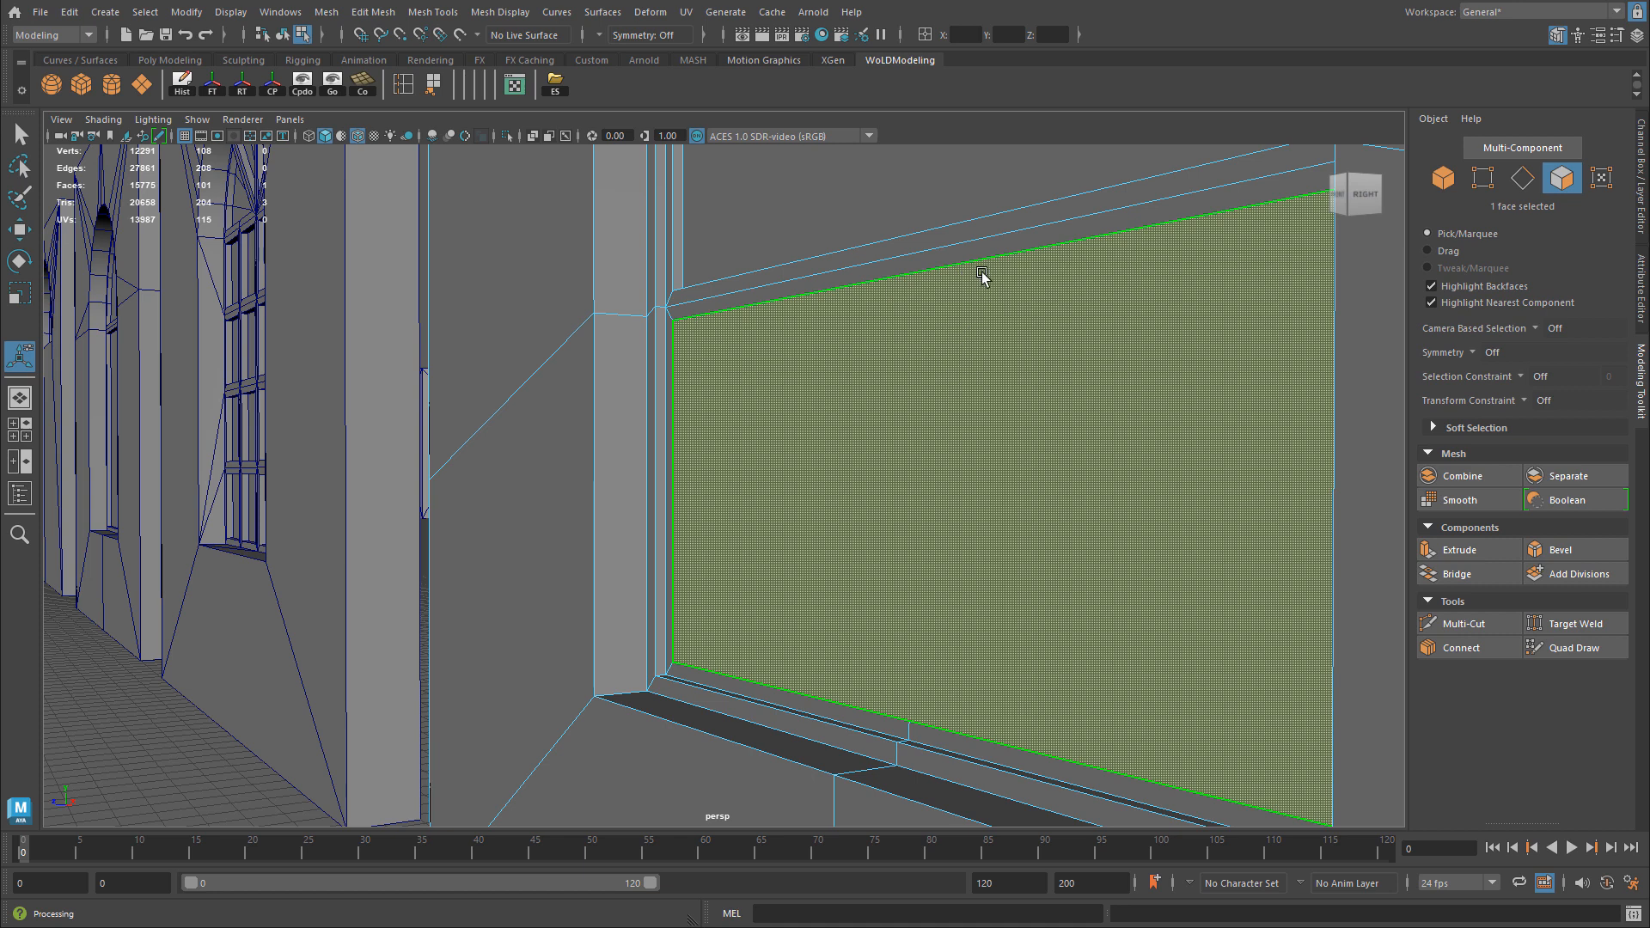
left_click(965, 254, "shift")
left_click(674, 350, "shift")
left_click_drag(755, 416, 936, 400, "alt")
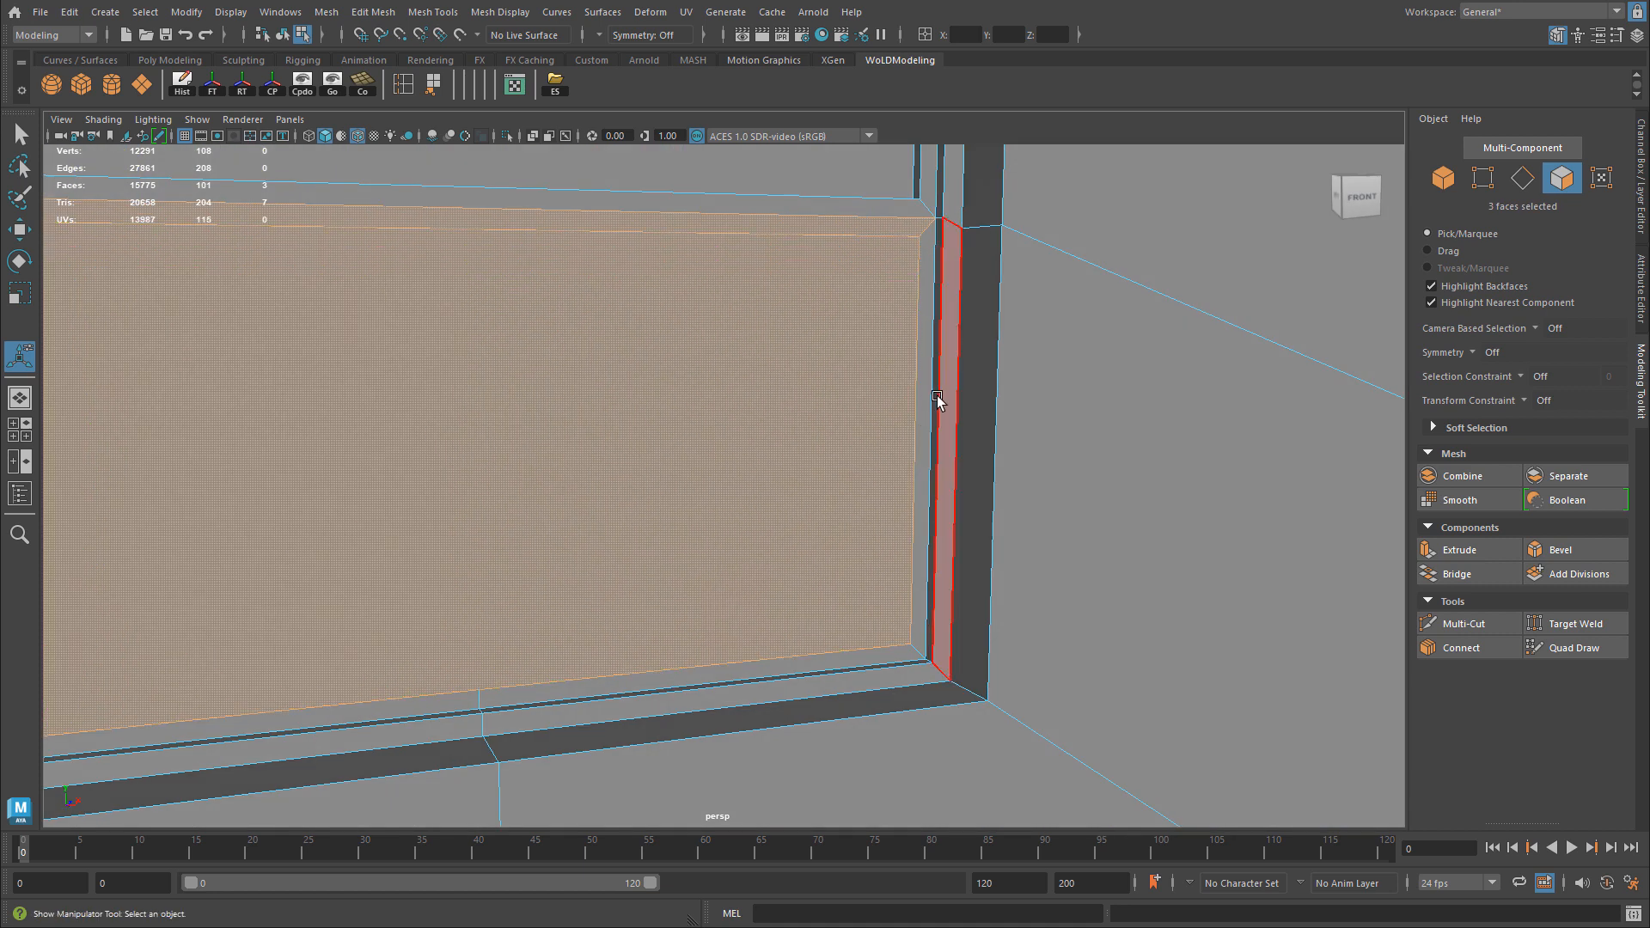
left_click(936, 399, "shift")
left_click(873, 656, "shift")
left_click(450, 698, "shift")
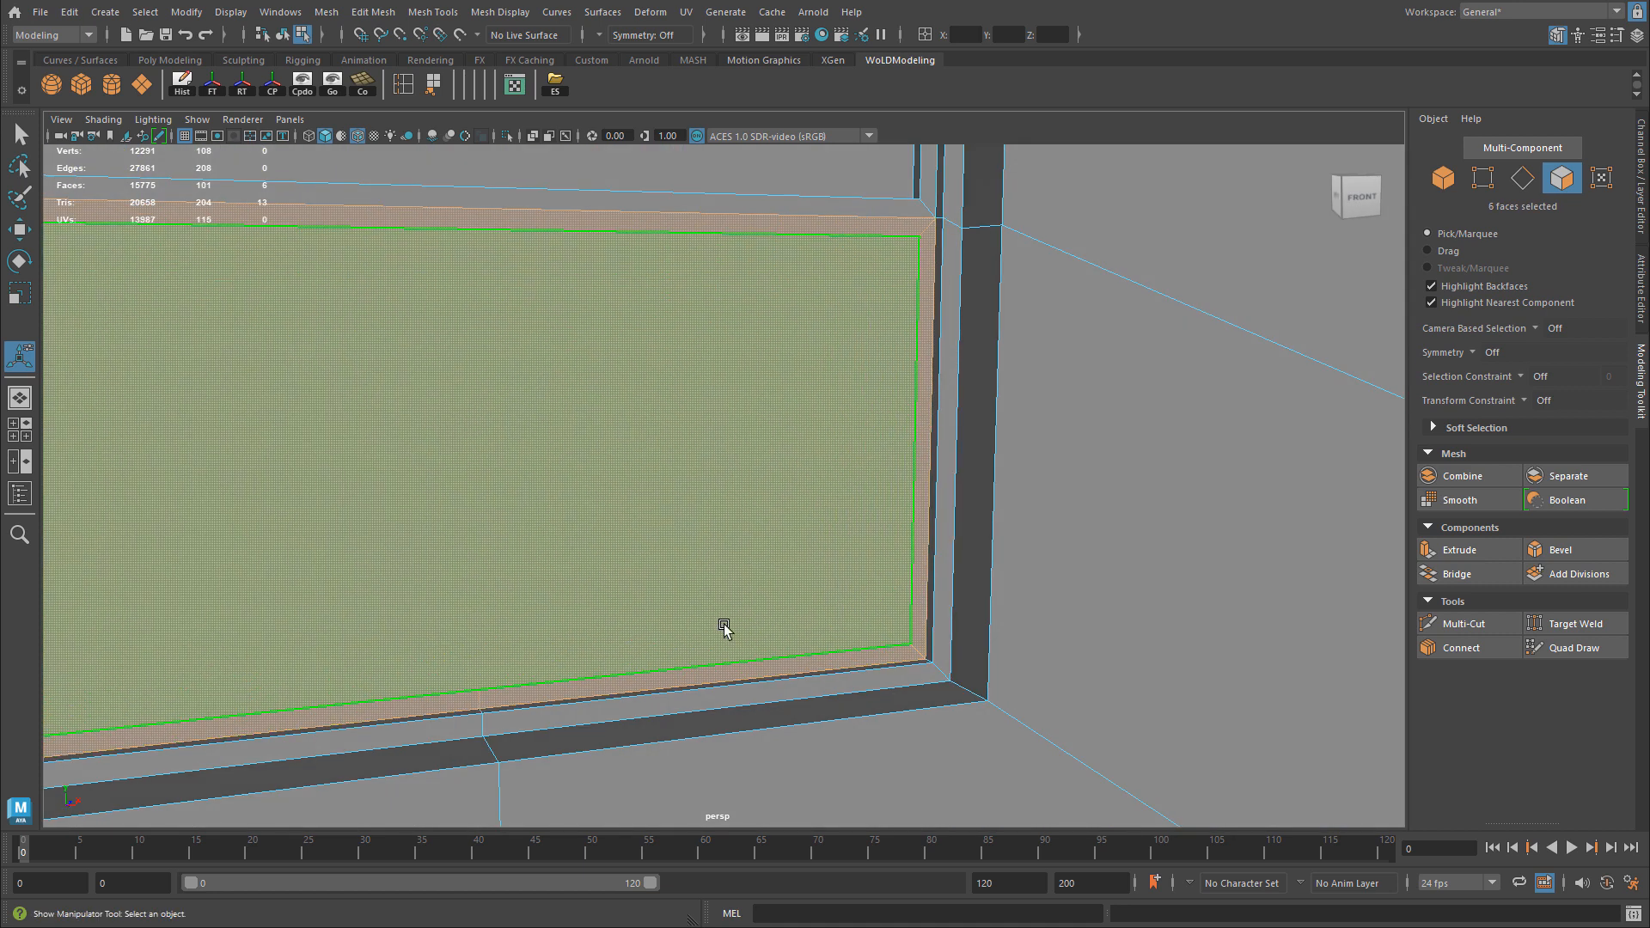
left_click_drag(725, 630, 806, 527, "alt")
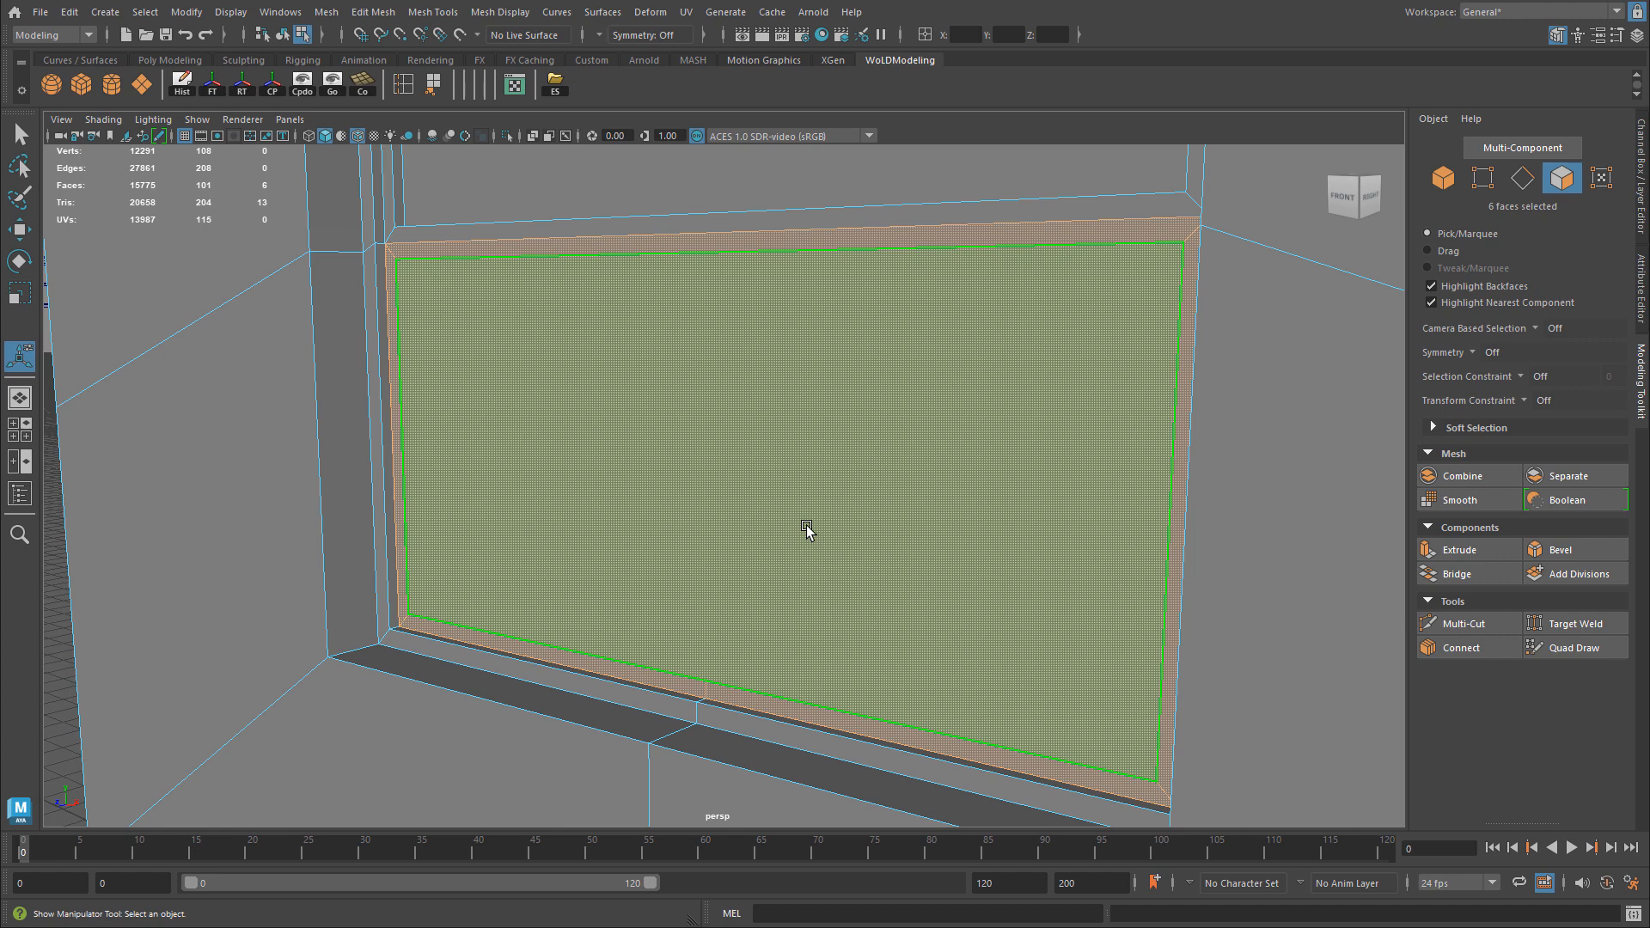
key("ctrl+e")
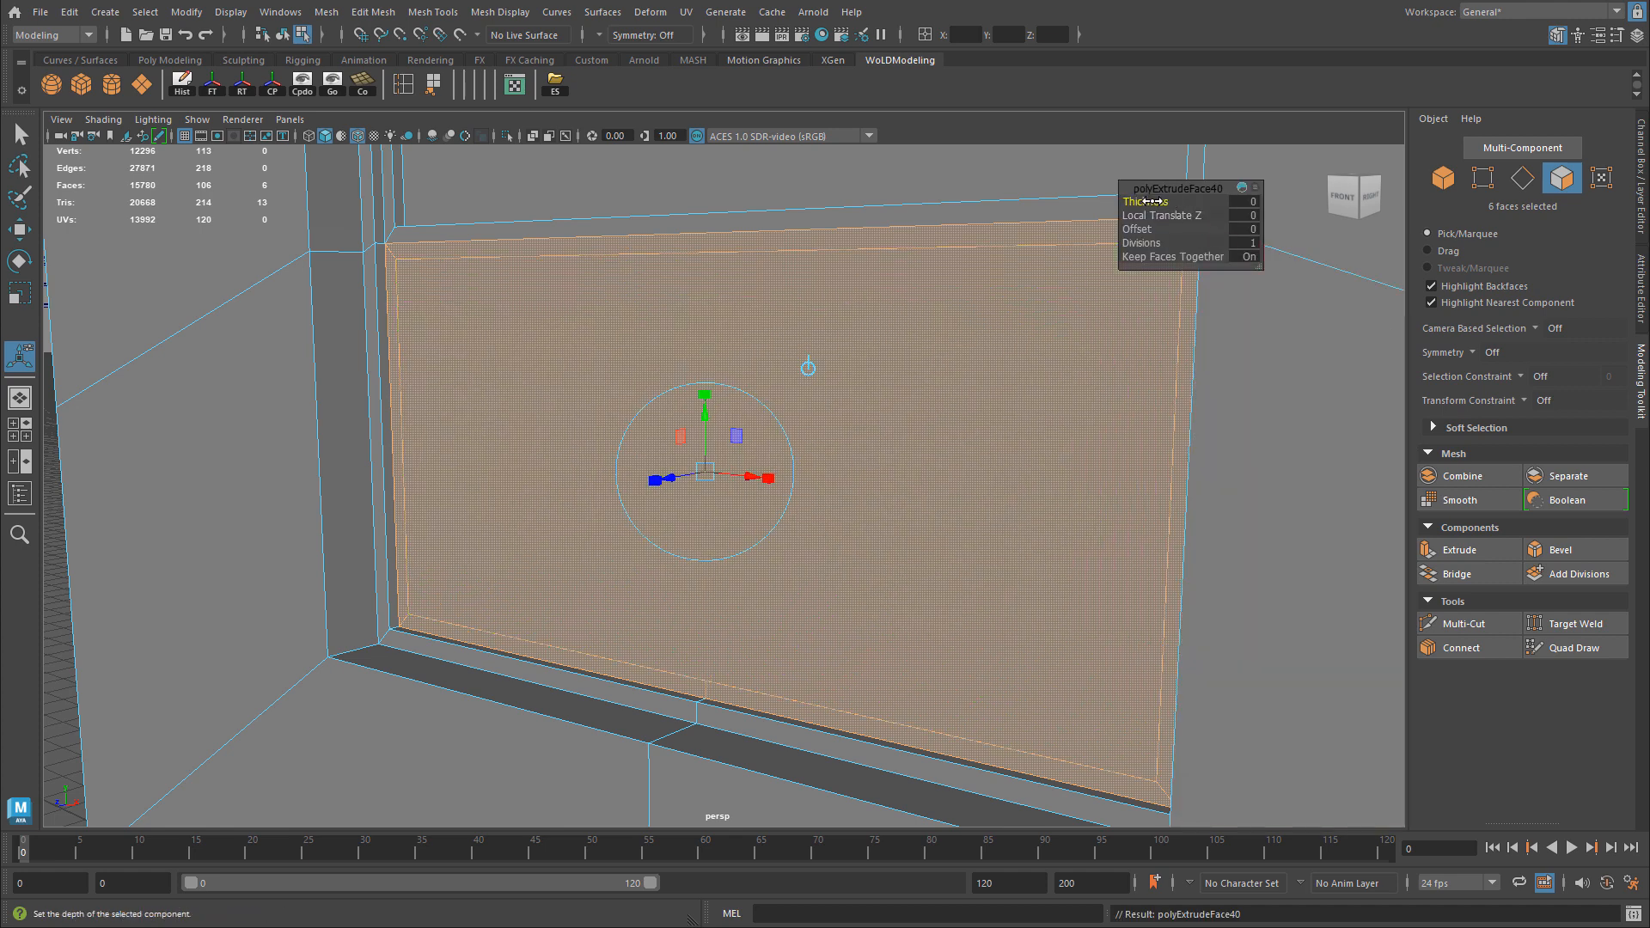
left_click_drag(1153, 201, 1186, 199)
middle_click_drag(1053, 580, 1004, 518, "alt")
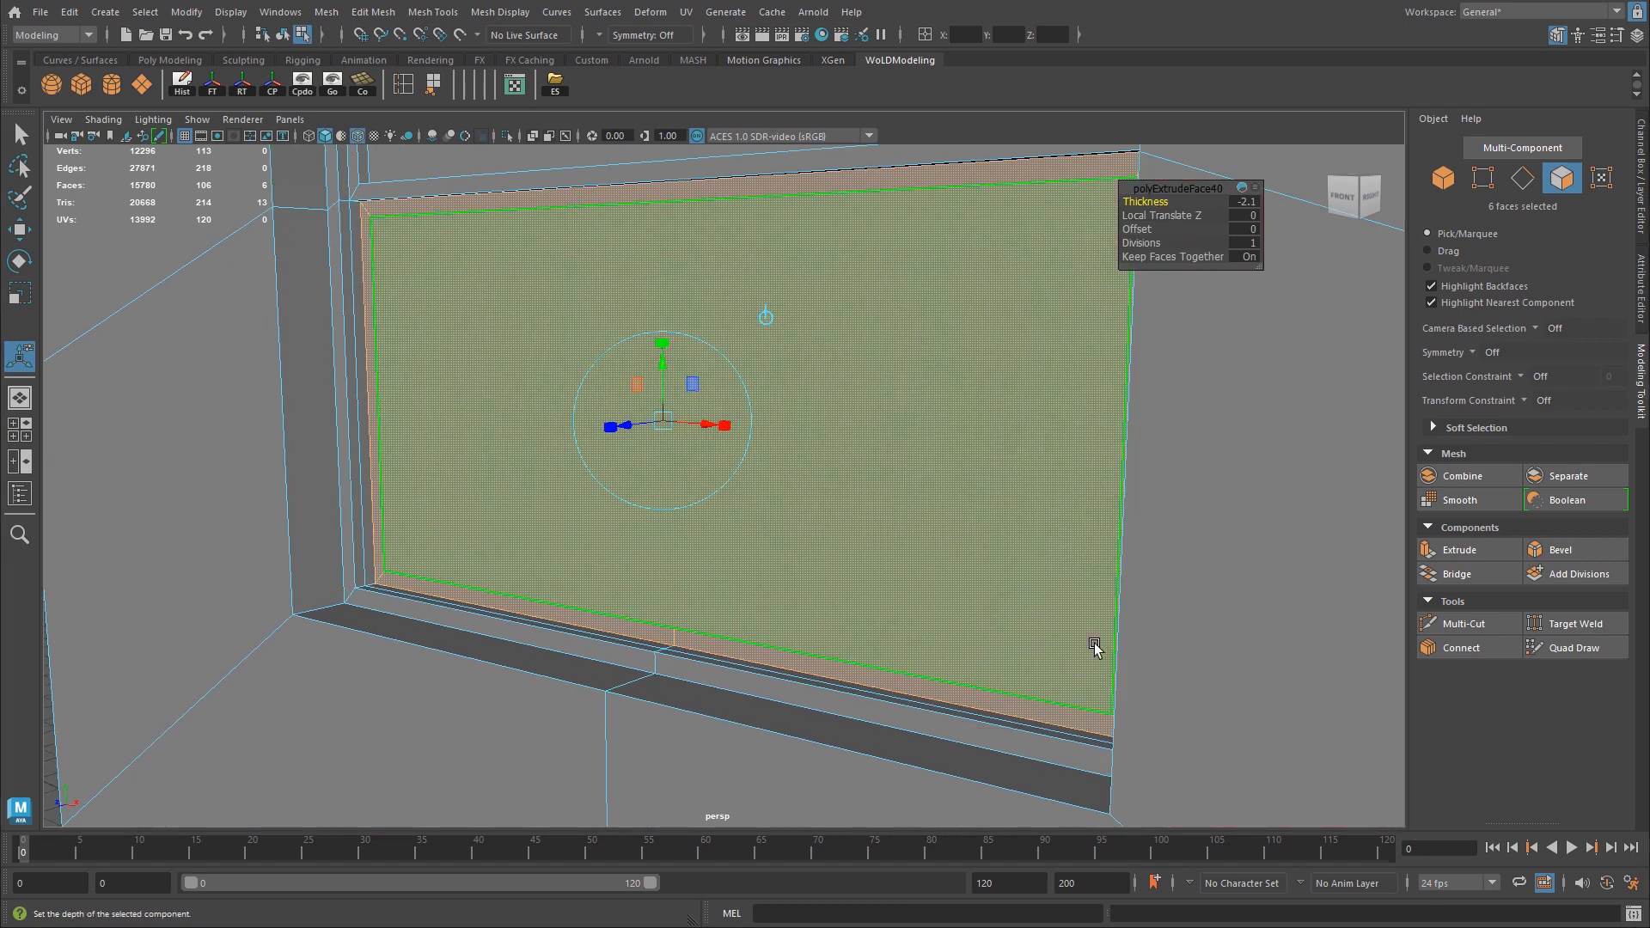
Set the lower panel extrusion's thickness to -2.5, comparing its depth with the upper panel in the side view.
key("space")
key("space")
middle_click_drag(920, 683, 1086, 431, "alt")
scroll(1086, 431, "down", 1)
middle_click_drag(922, 539, 982, 224, "alt")
middle_click_drag(990, 613, 988, 382, "alt")
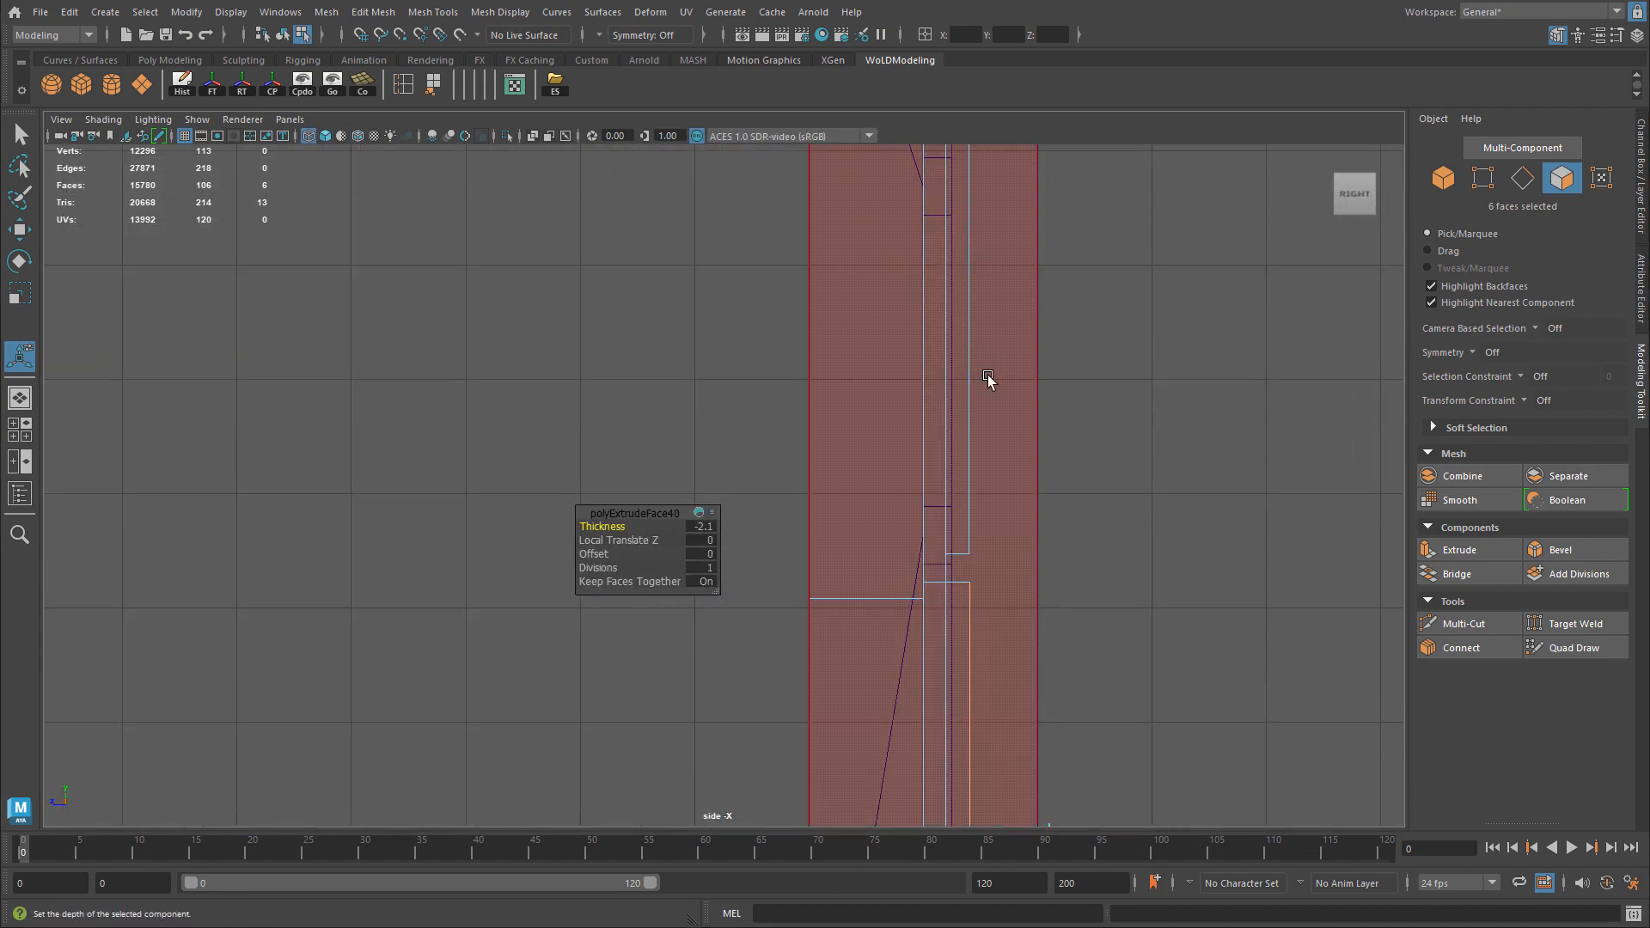
middle_click_drag(977, 518, 937, 201, "alt")
scroll(1206, 433, "up", 2)
middle_click_drag(1172, 433, 1080, 543, "alt")
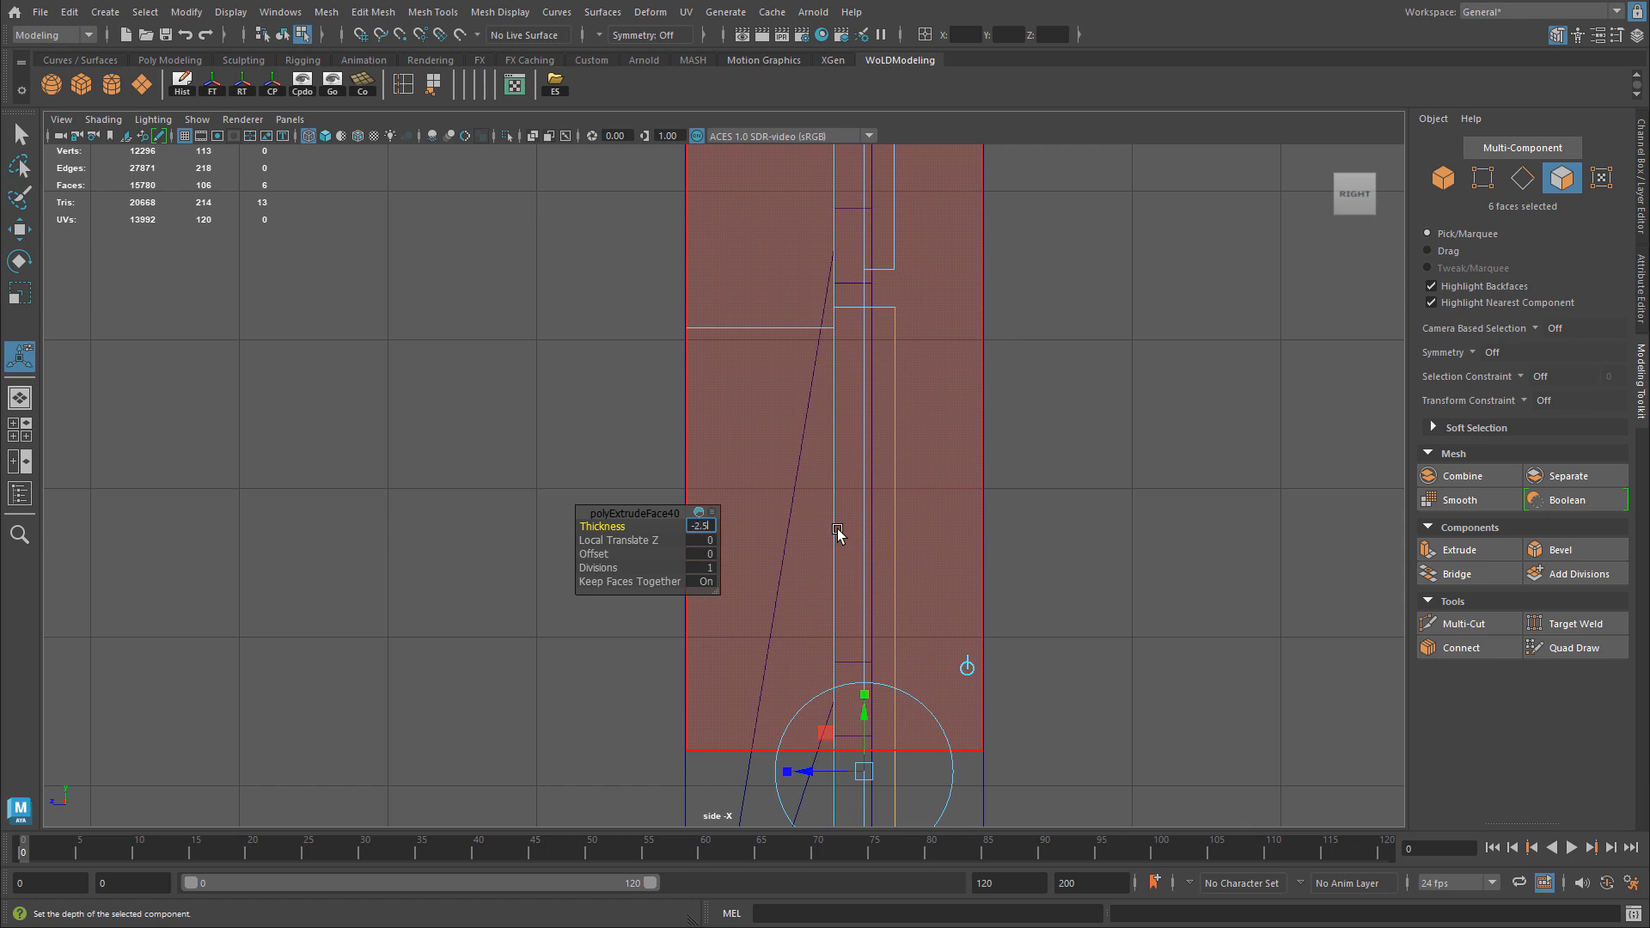
key("Return")
middle_click_drag(927, 325, 932, 320, "alt")
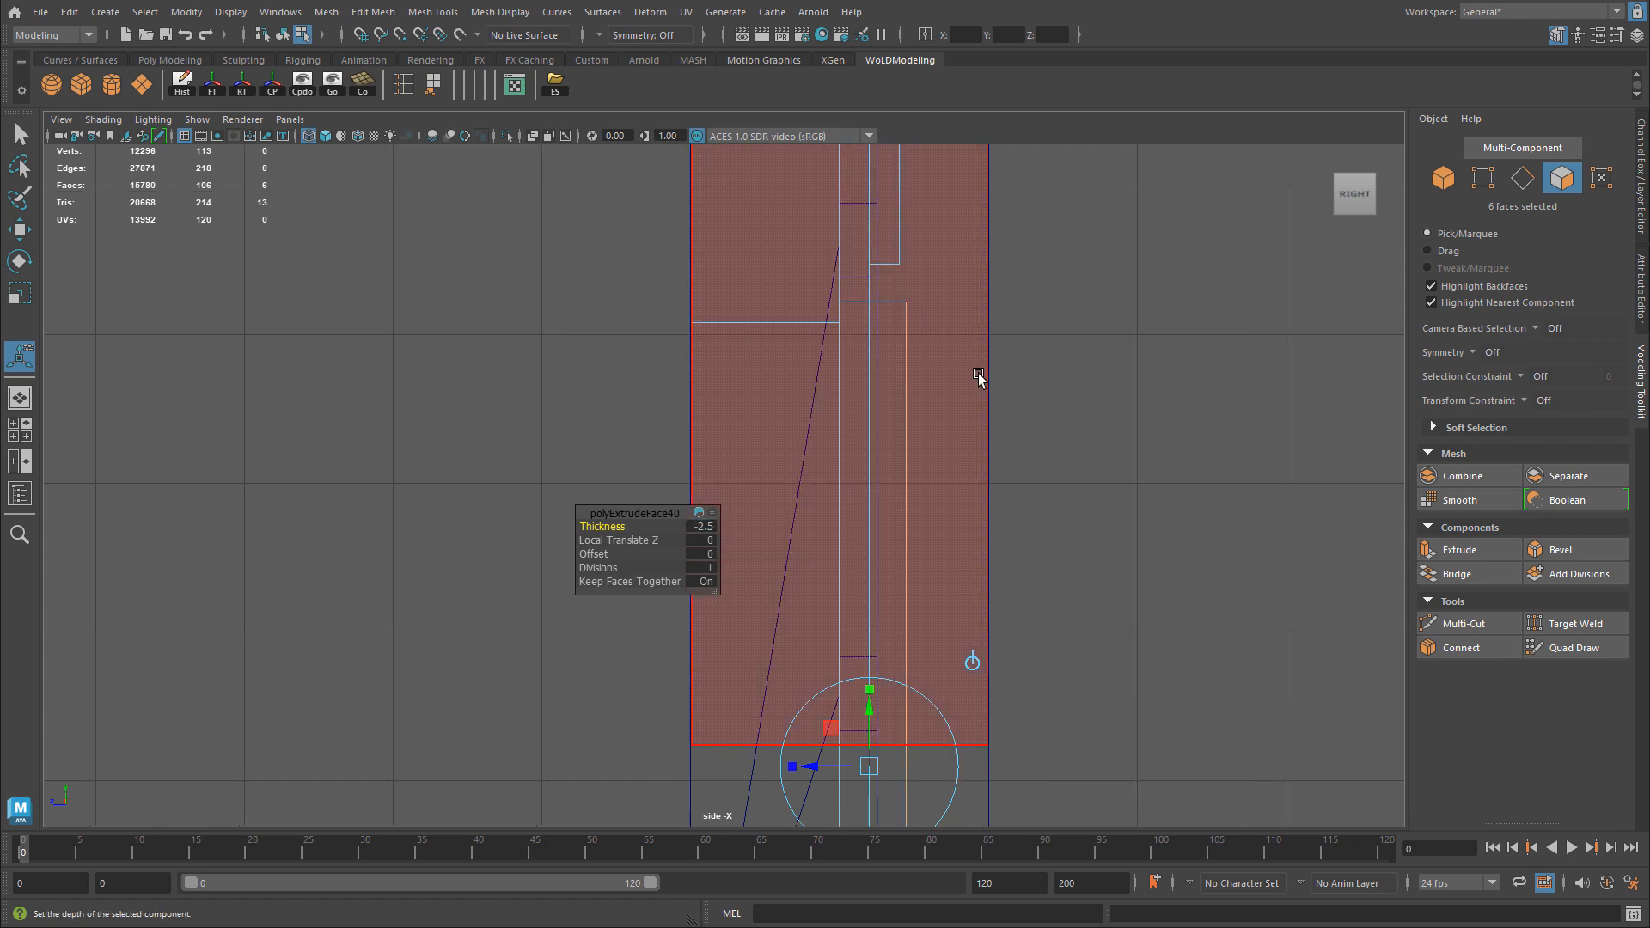
Try to raise the extruded lower panel faces past the upper panel's bottom edge.
left_click_drag(879, 726, 874, 660)
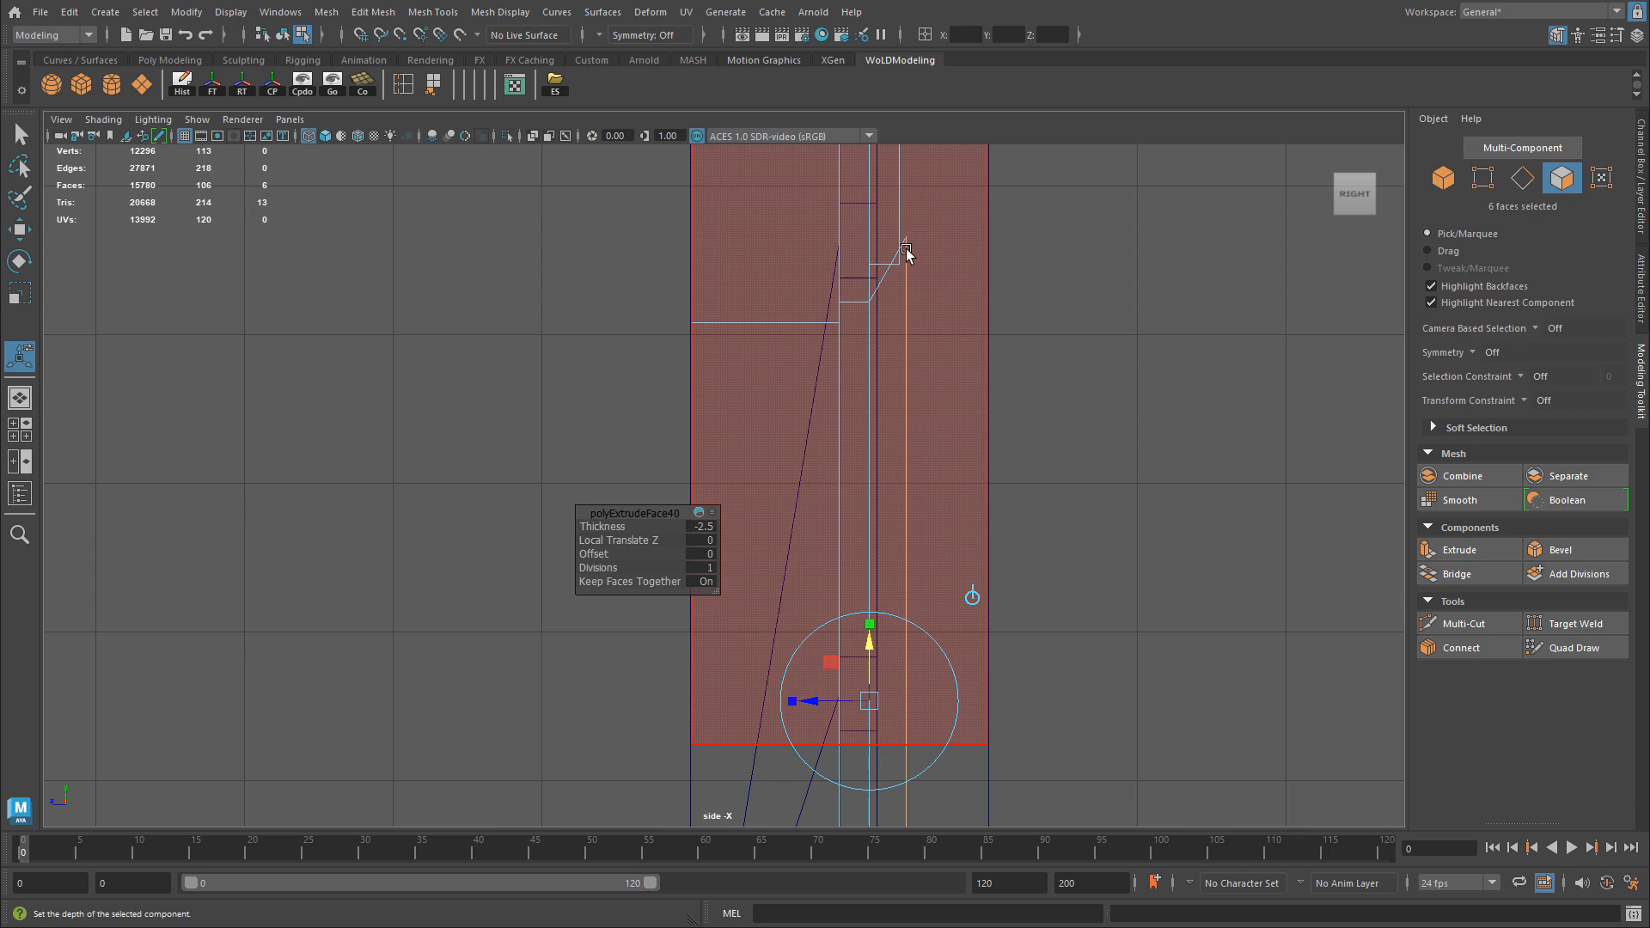
key("space")
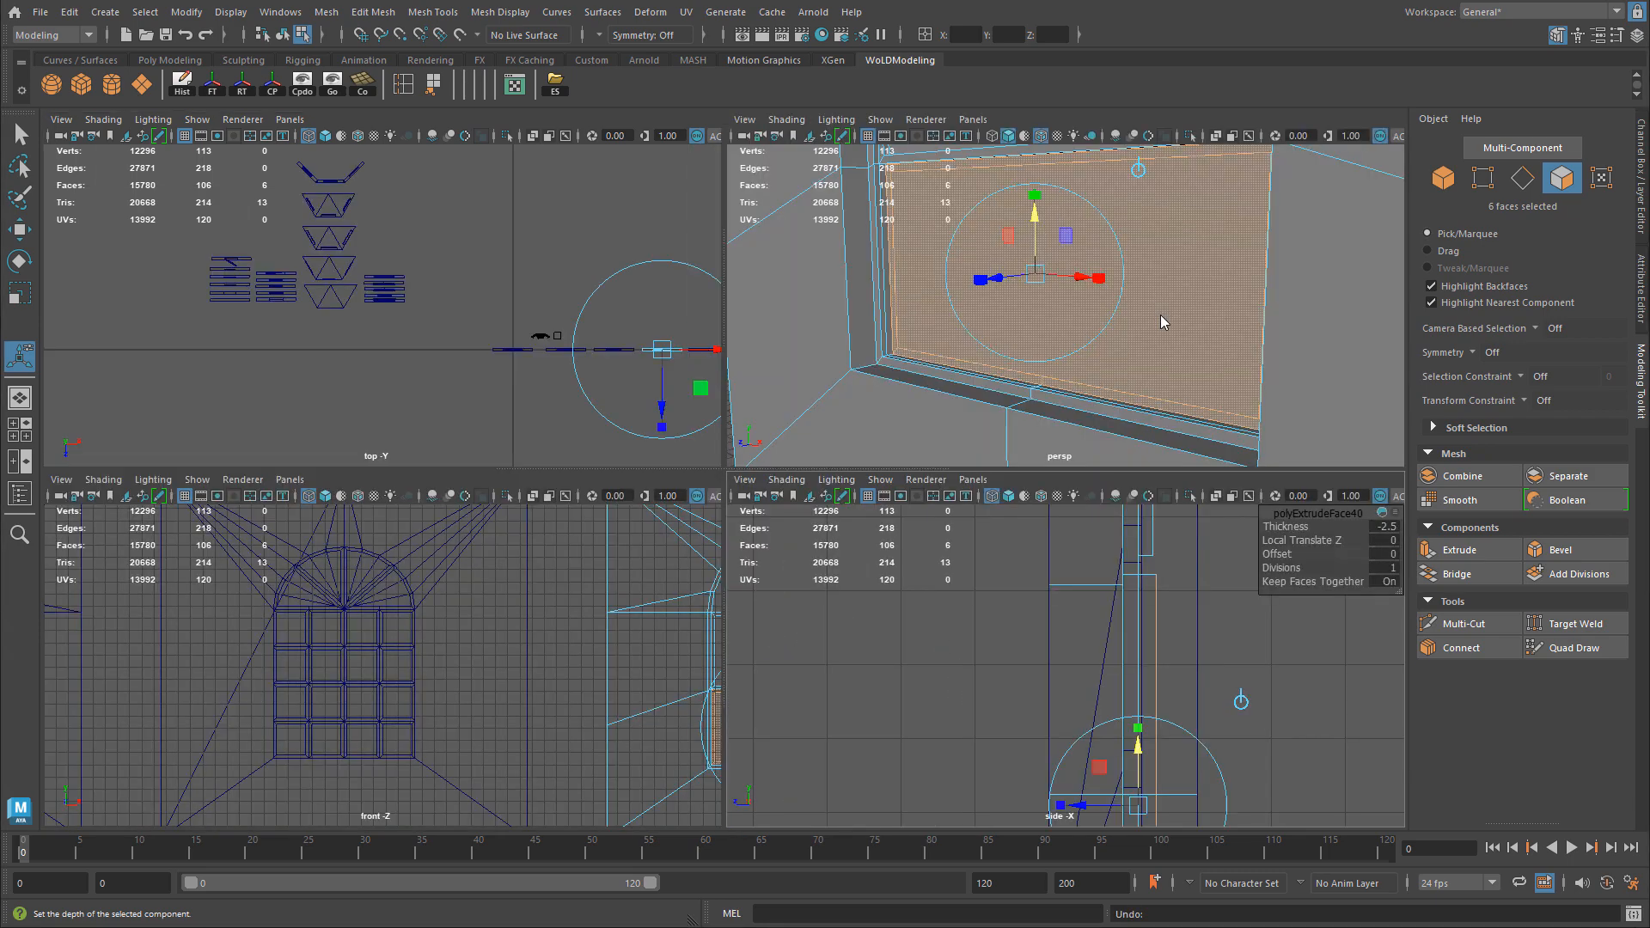
key("space")
key("space")
key("space")
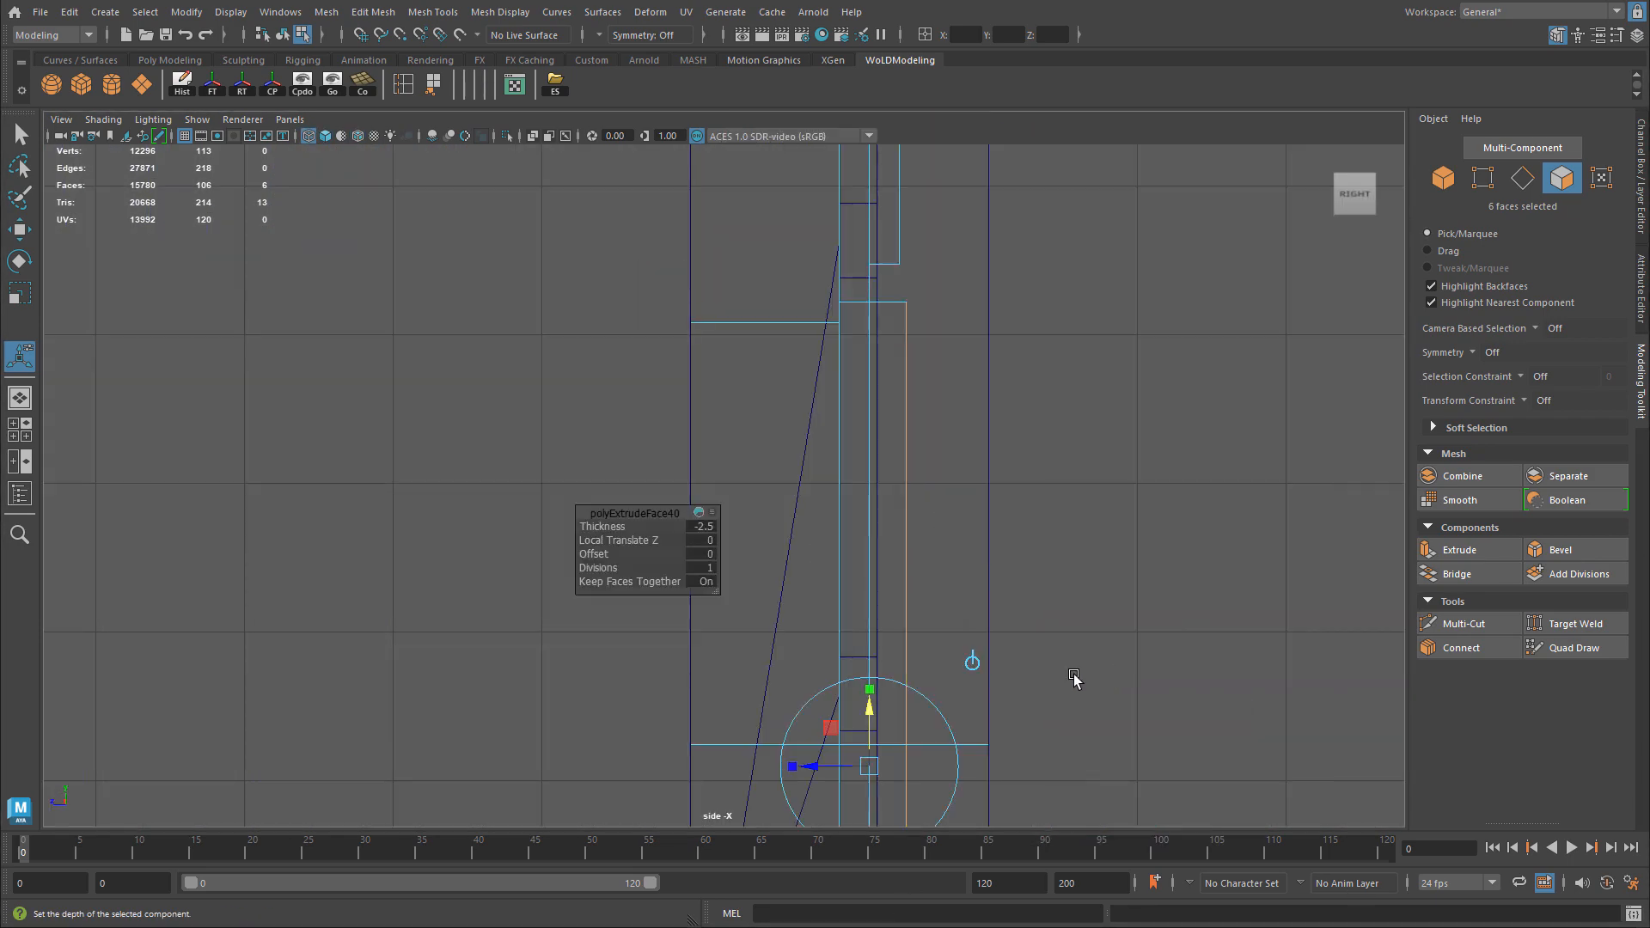
Move the extruded lower panel faces upward in the side view so they overlap behind the upper panel's bottom edge.
left_click_drag(866, 716, 872, 687)
key("ctrl+z")
key("ctrl+z")
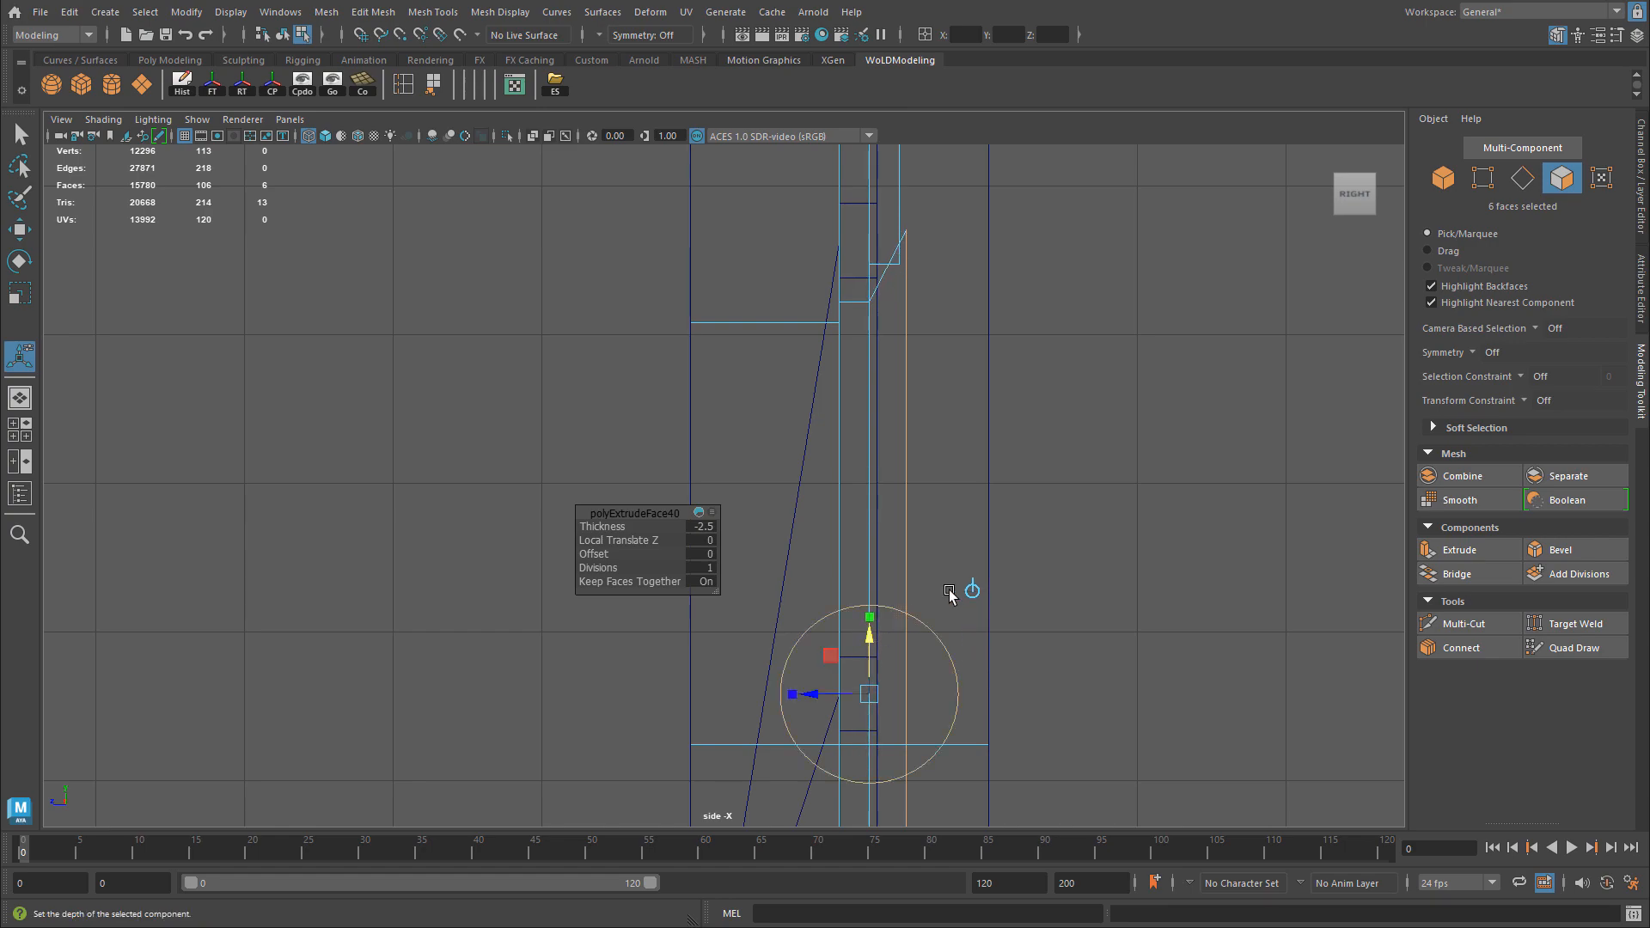
key("space")
key("space")
left_click_drag(696, 357, 931, 578, "alt")
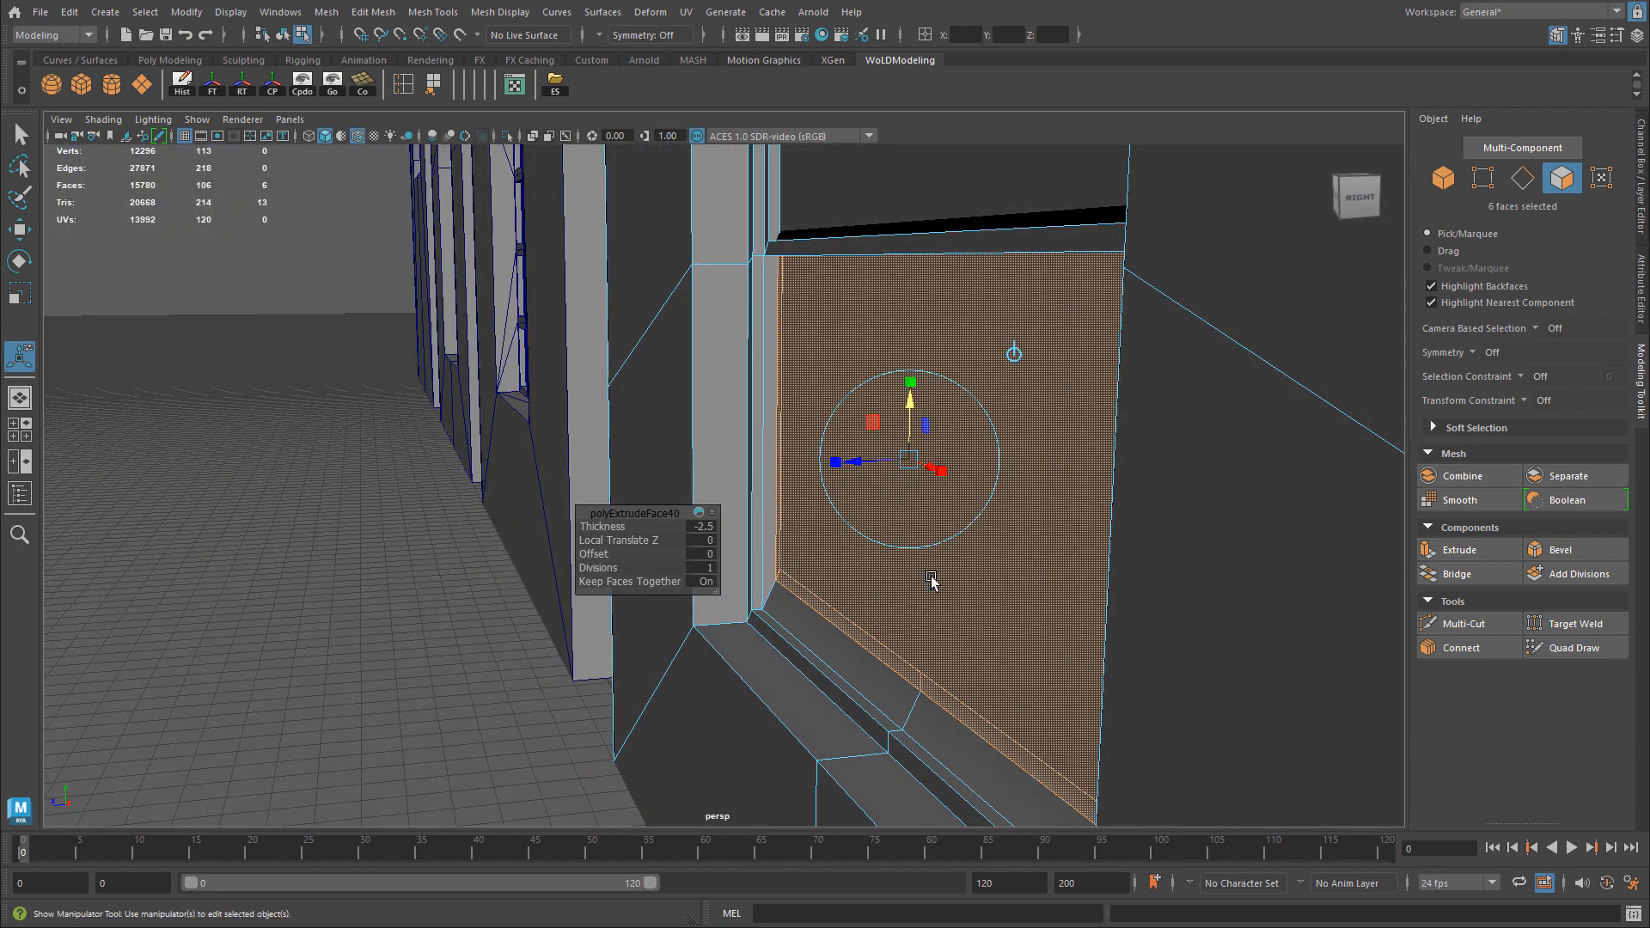
Try a thickness of -5 for the lower panel extrusion, checking its depth against the upper panel in the side view.
left_click(702, 525)
type("-5")
key("Return")
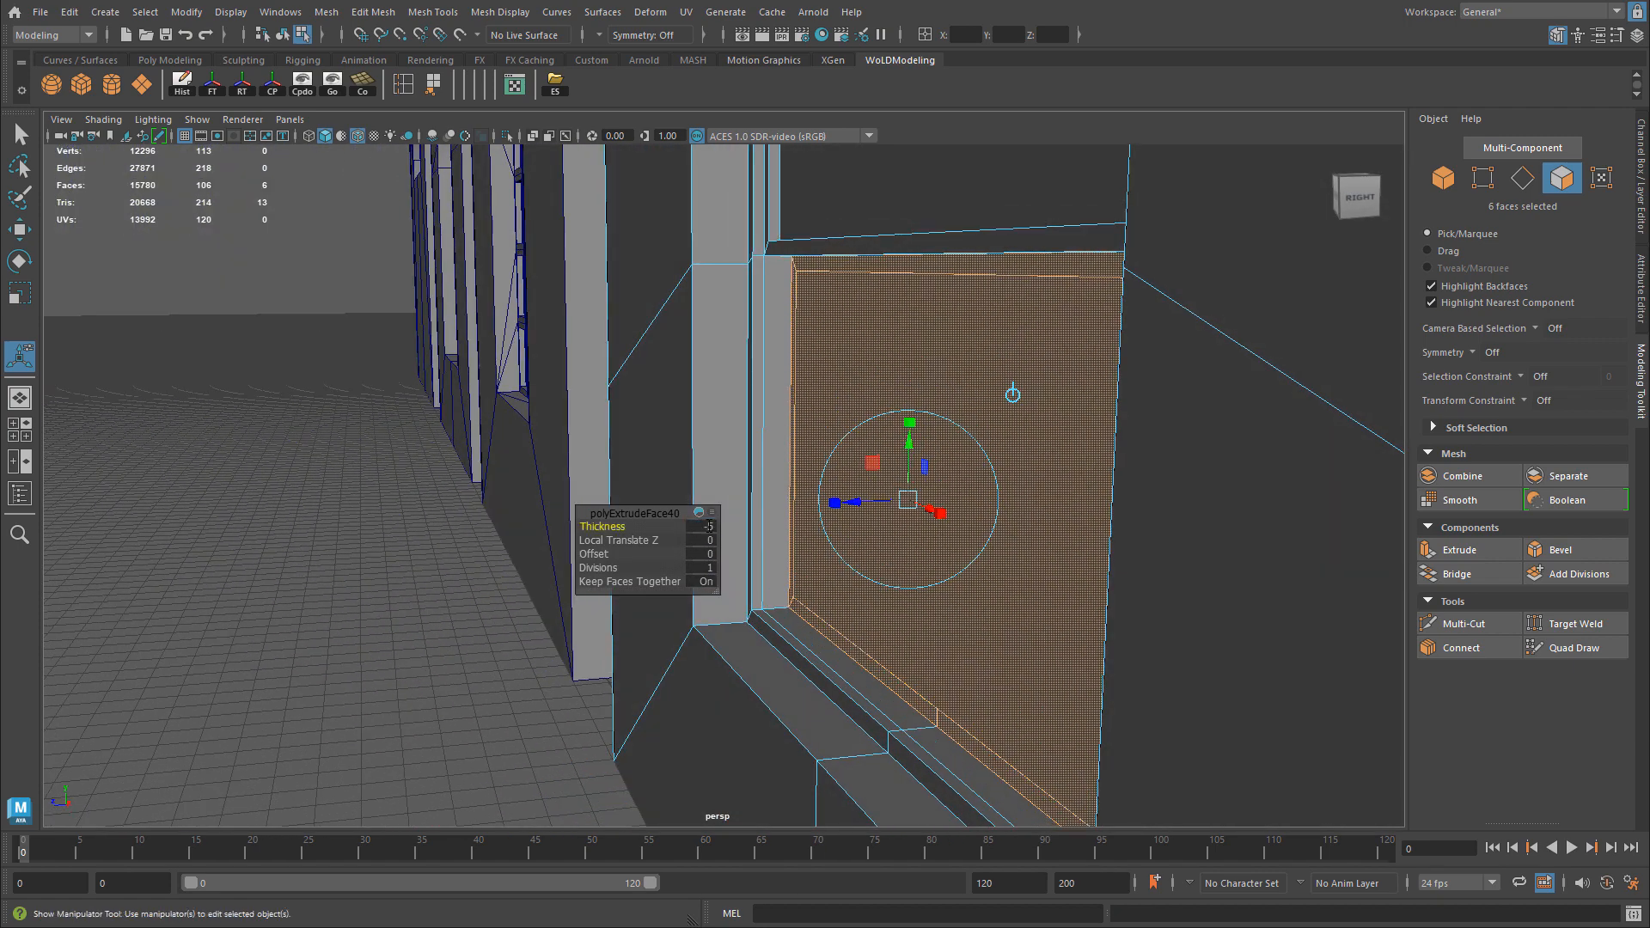
left_click_drag(658, 496, 712, 453, "alt")
left_click_drag(1061, 696, 1040, 647)
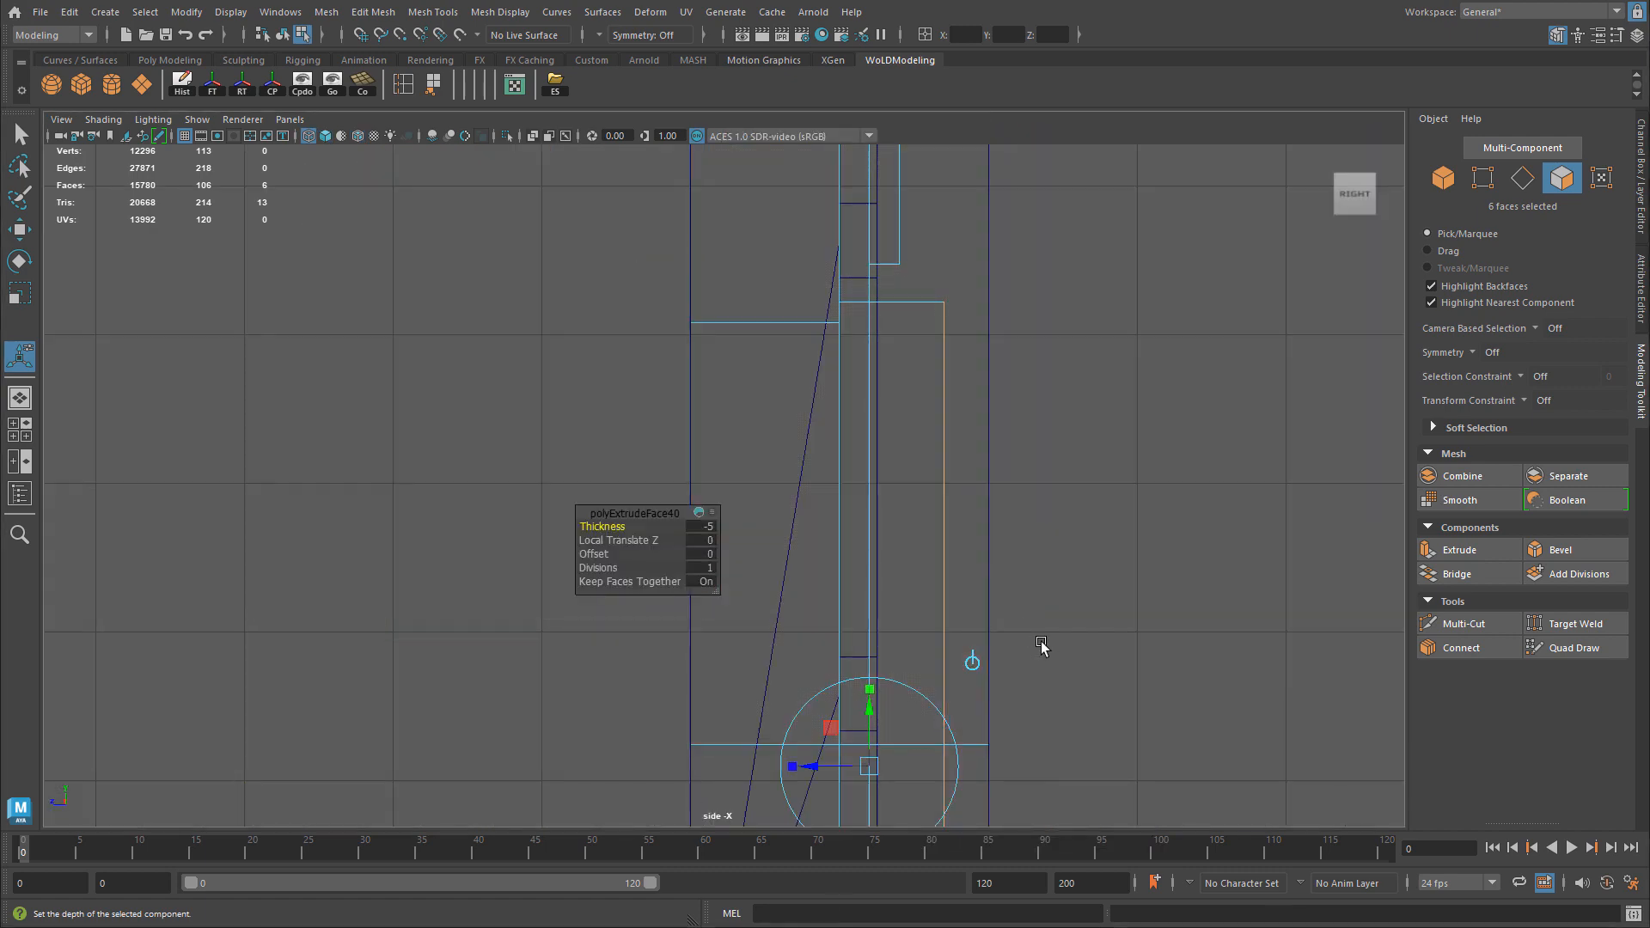
Set the lower panel extrusion's thickness to -4 and check the recess against the upper panel in the perspective view.
left_click_drag(1066, 331, 817, 520)
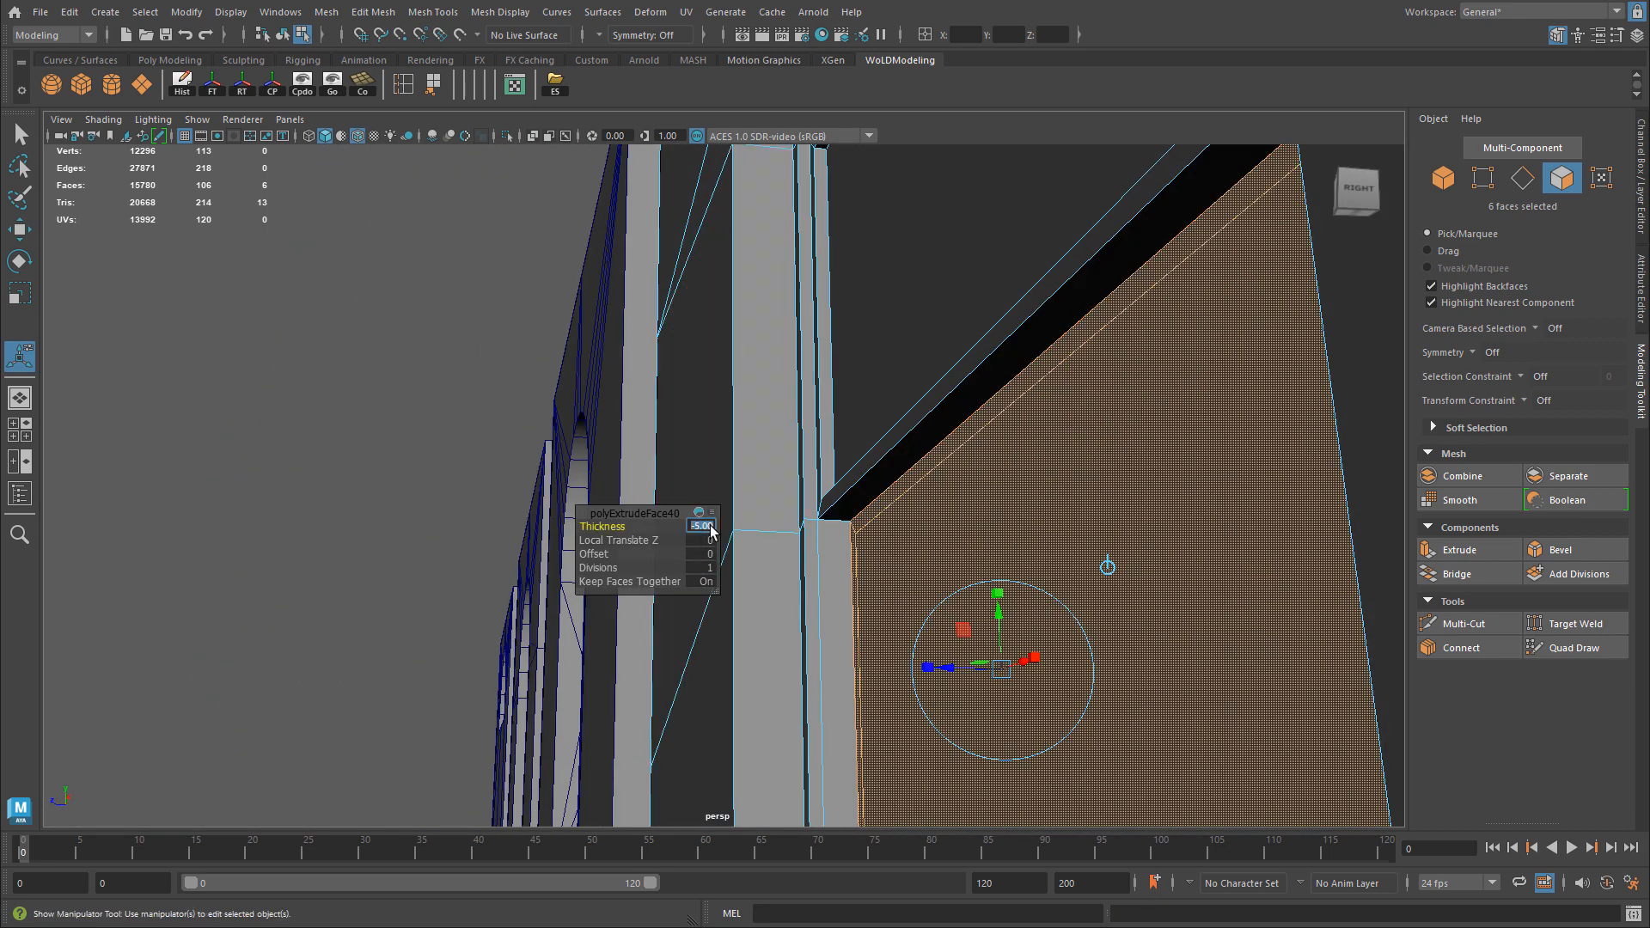
key("Return")
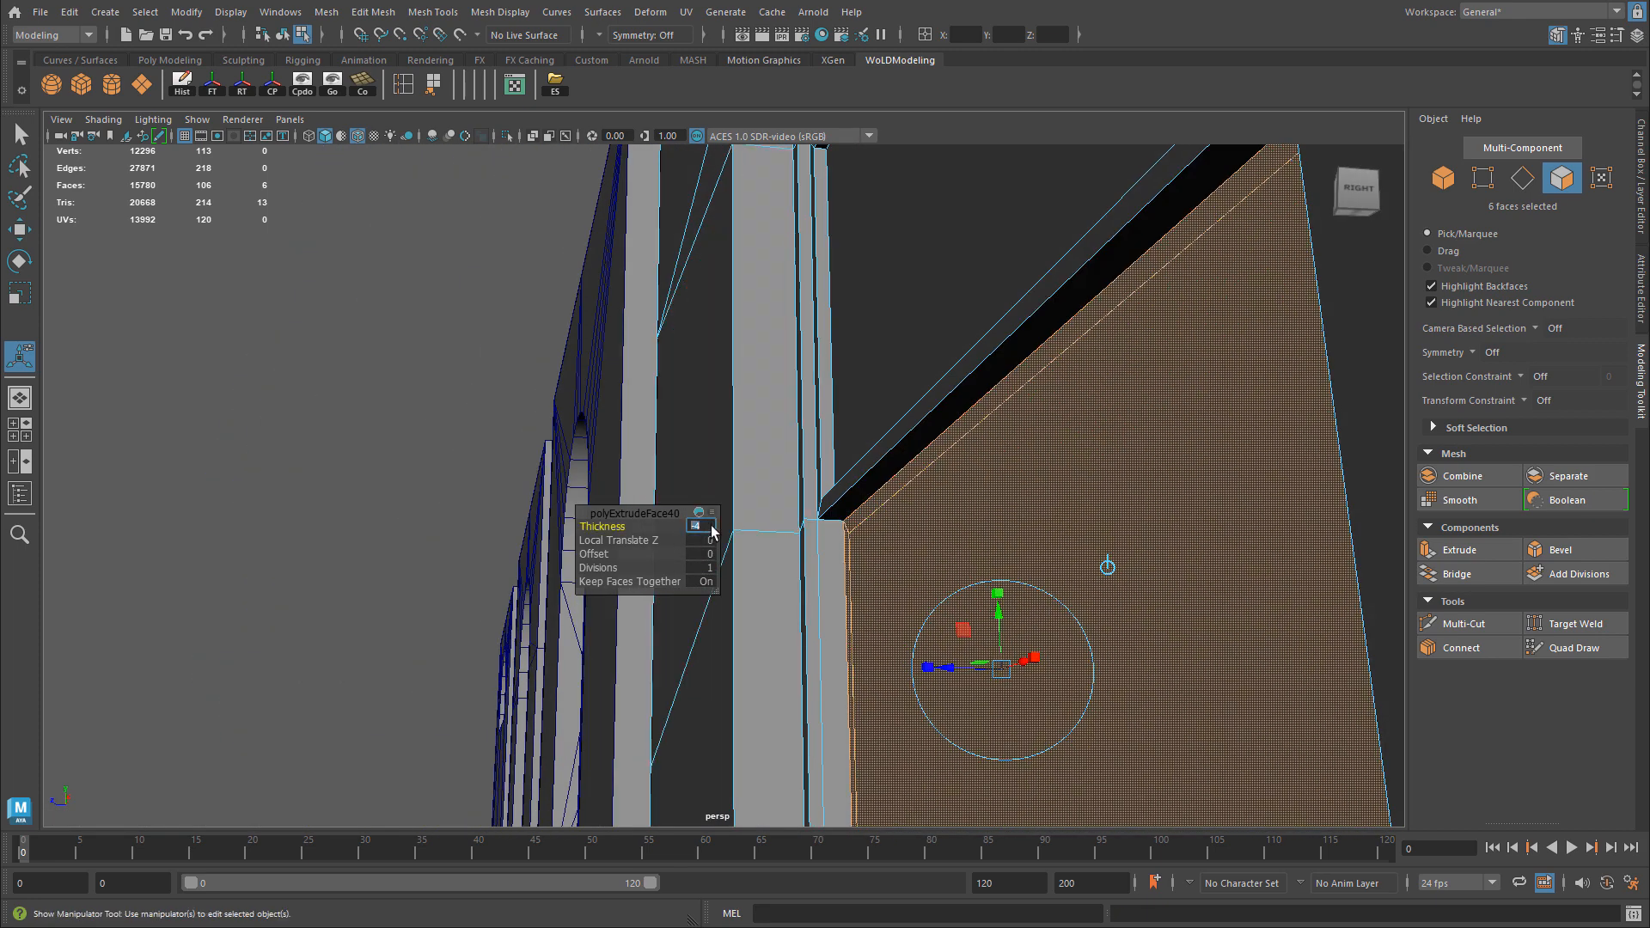
scroll(909, 512, "down", 3)
left_click_drag(910, 512, 960, 550, "alt")
middle_click_drag(961, 550, 1007, 658, "alt")
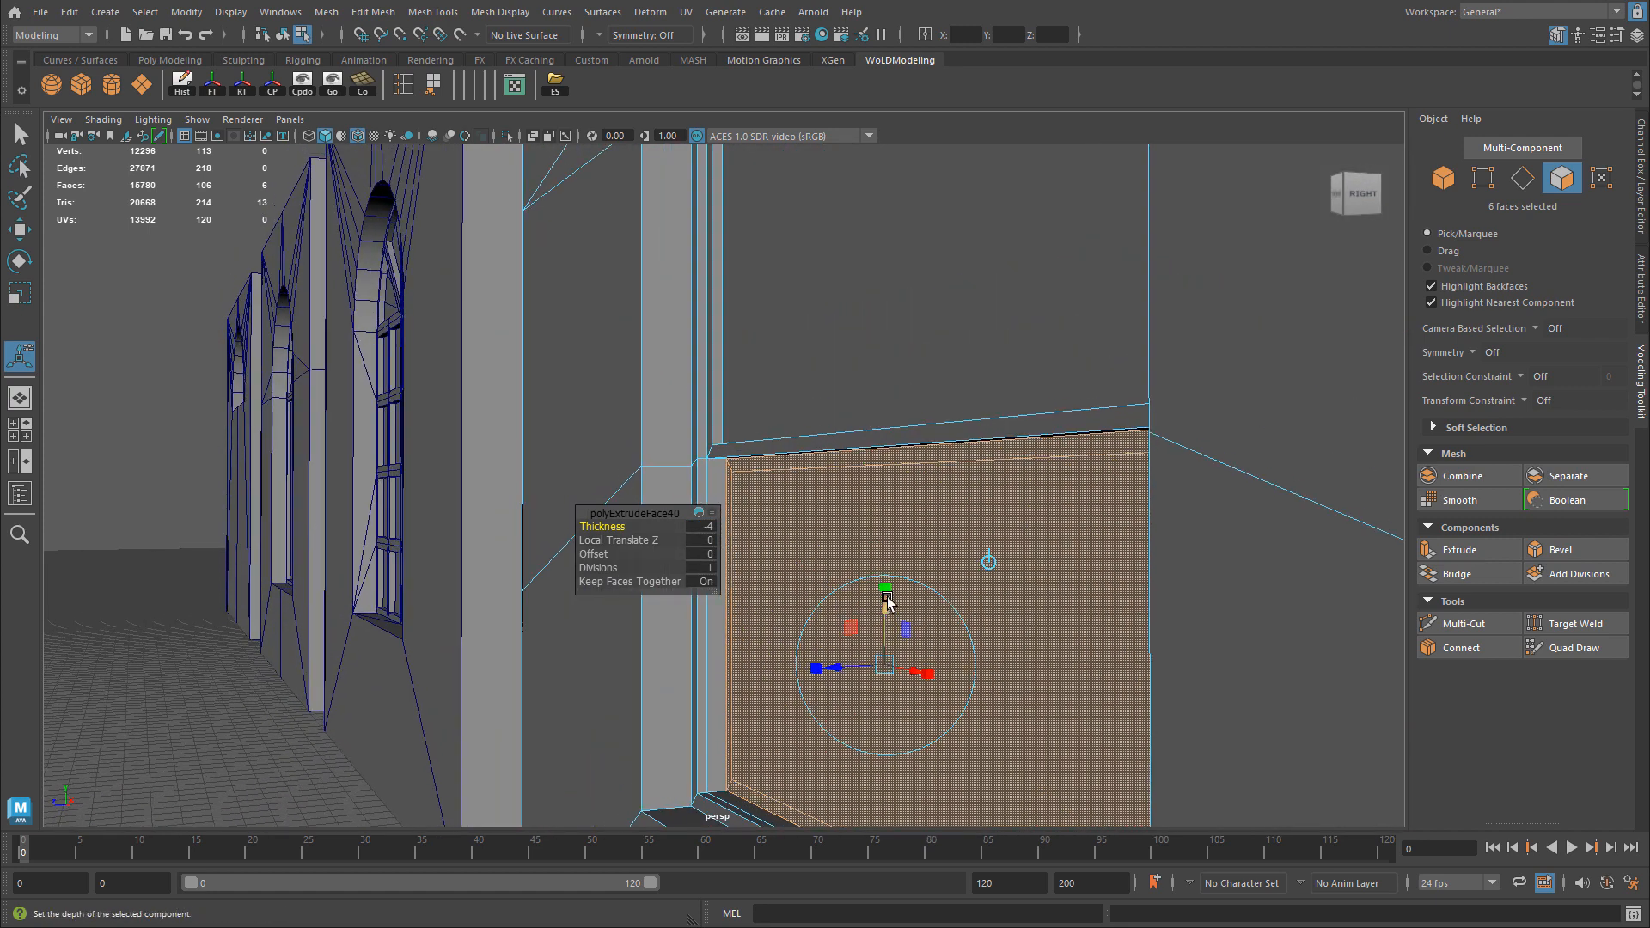
left_click_drag(886, 597, 980, 435)
scroll(979, 436, "down", 3)
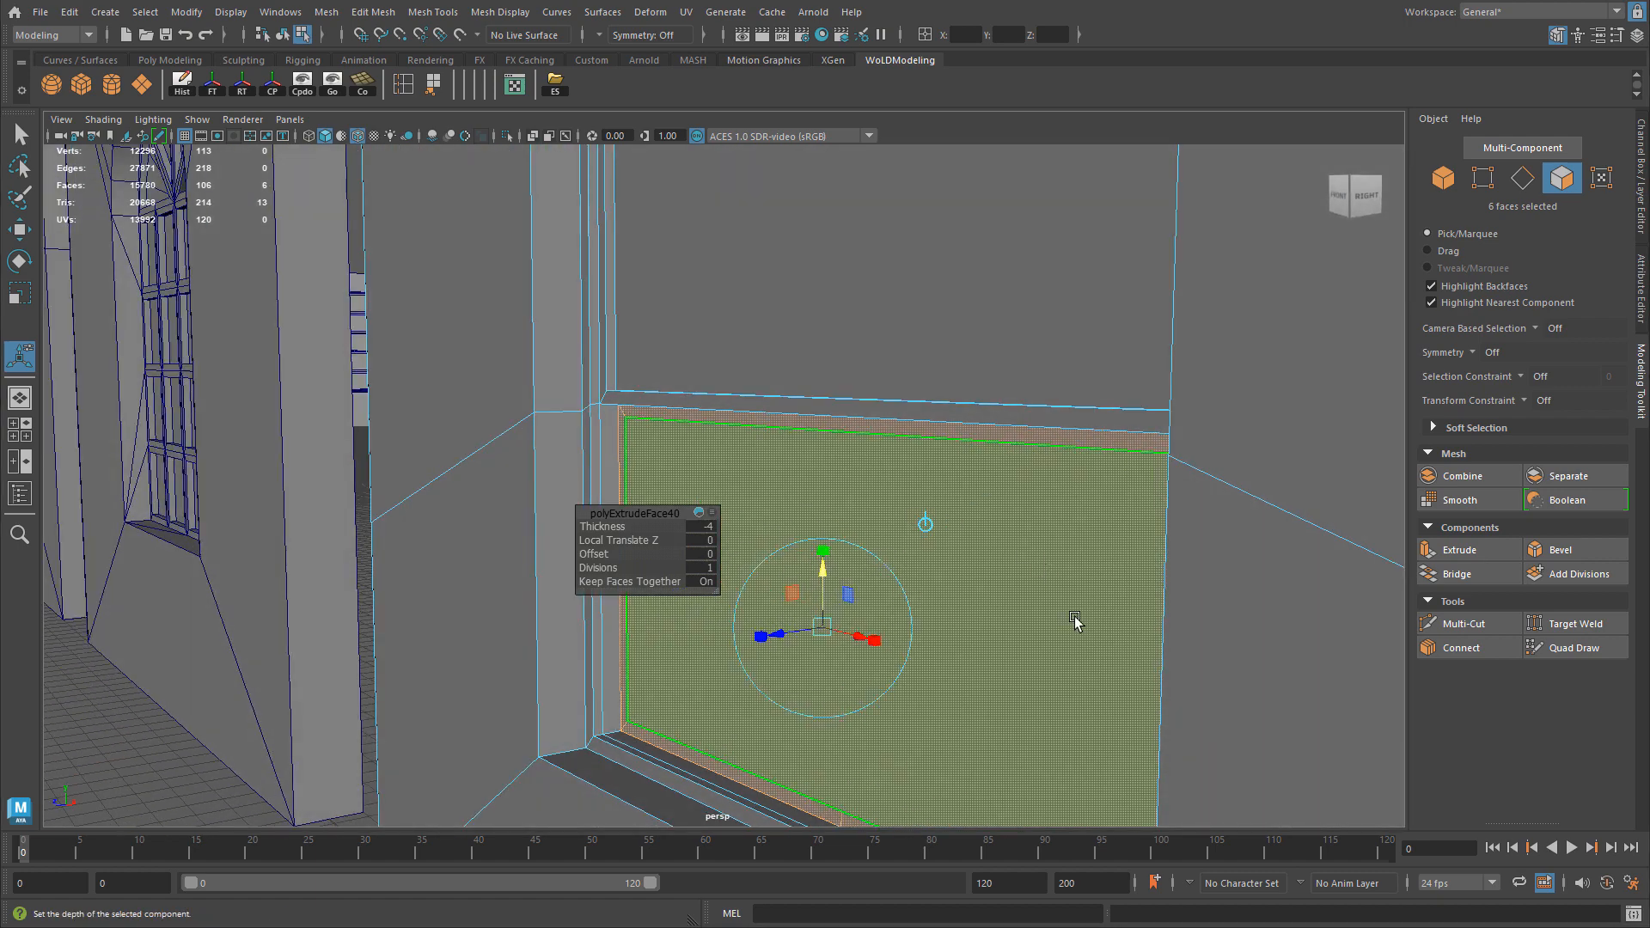
key("space")
key("space")
key("space")
key("space")
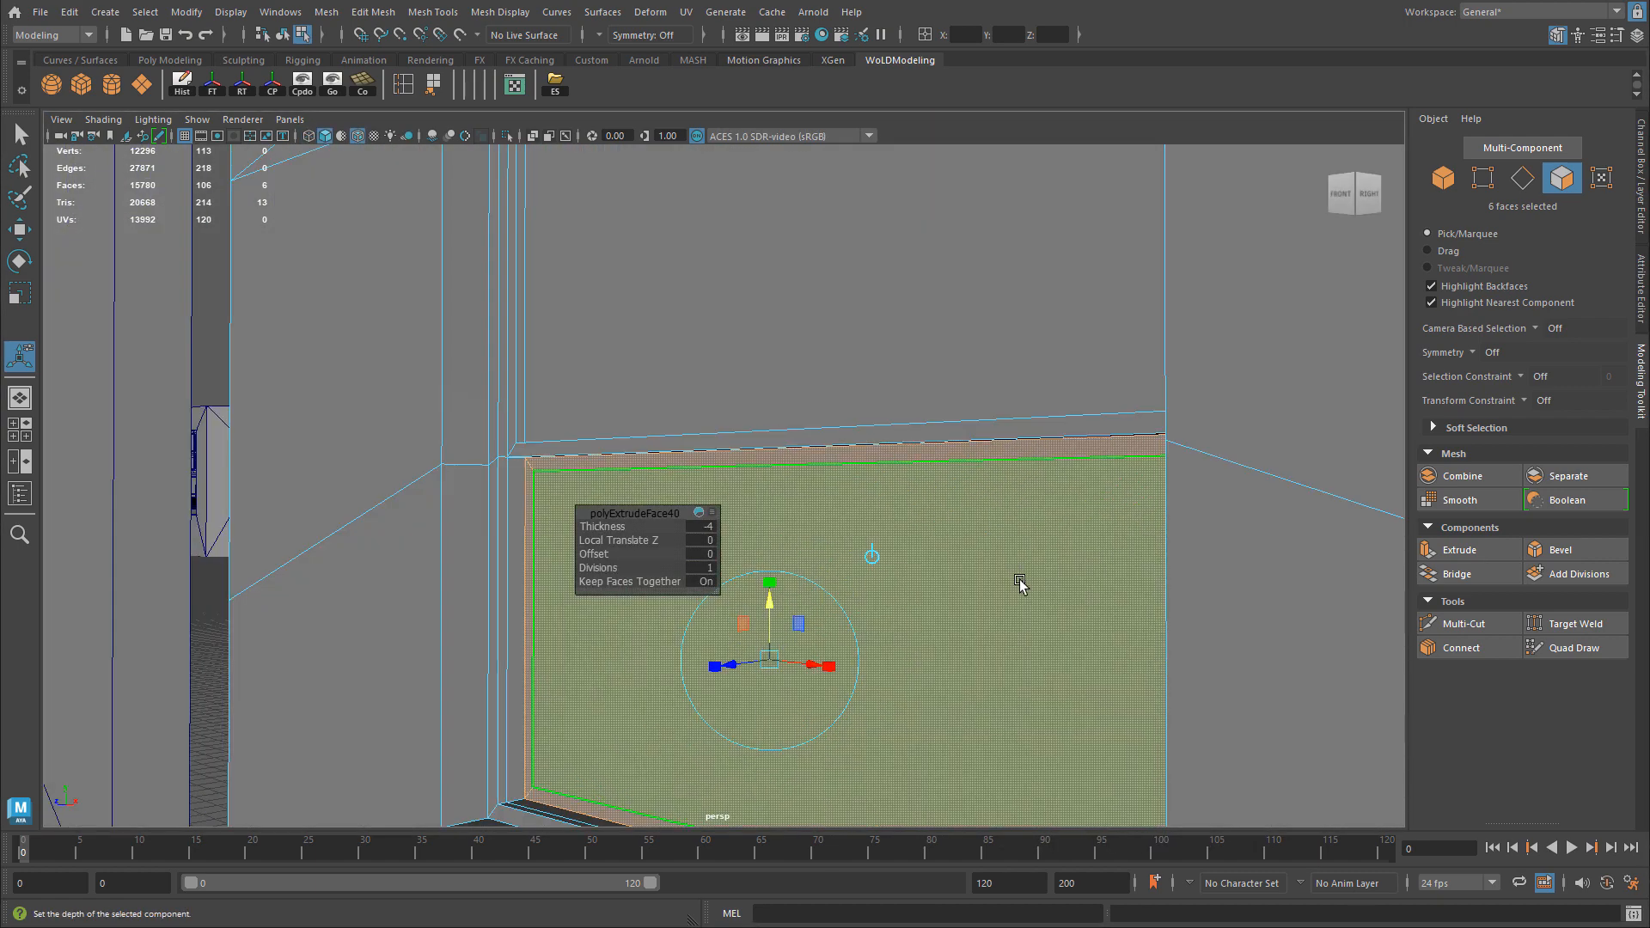
Extrude the lower panel's single inner face inward with a thickness of -2.
key("t")
left_click(965, 597)
left_click_drag(965, 596, 894, 599, "alt")
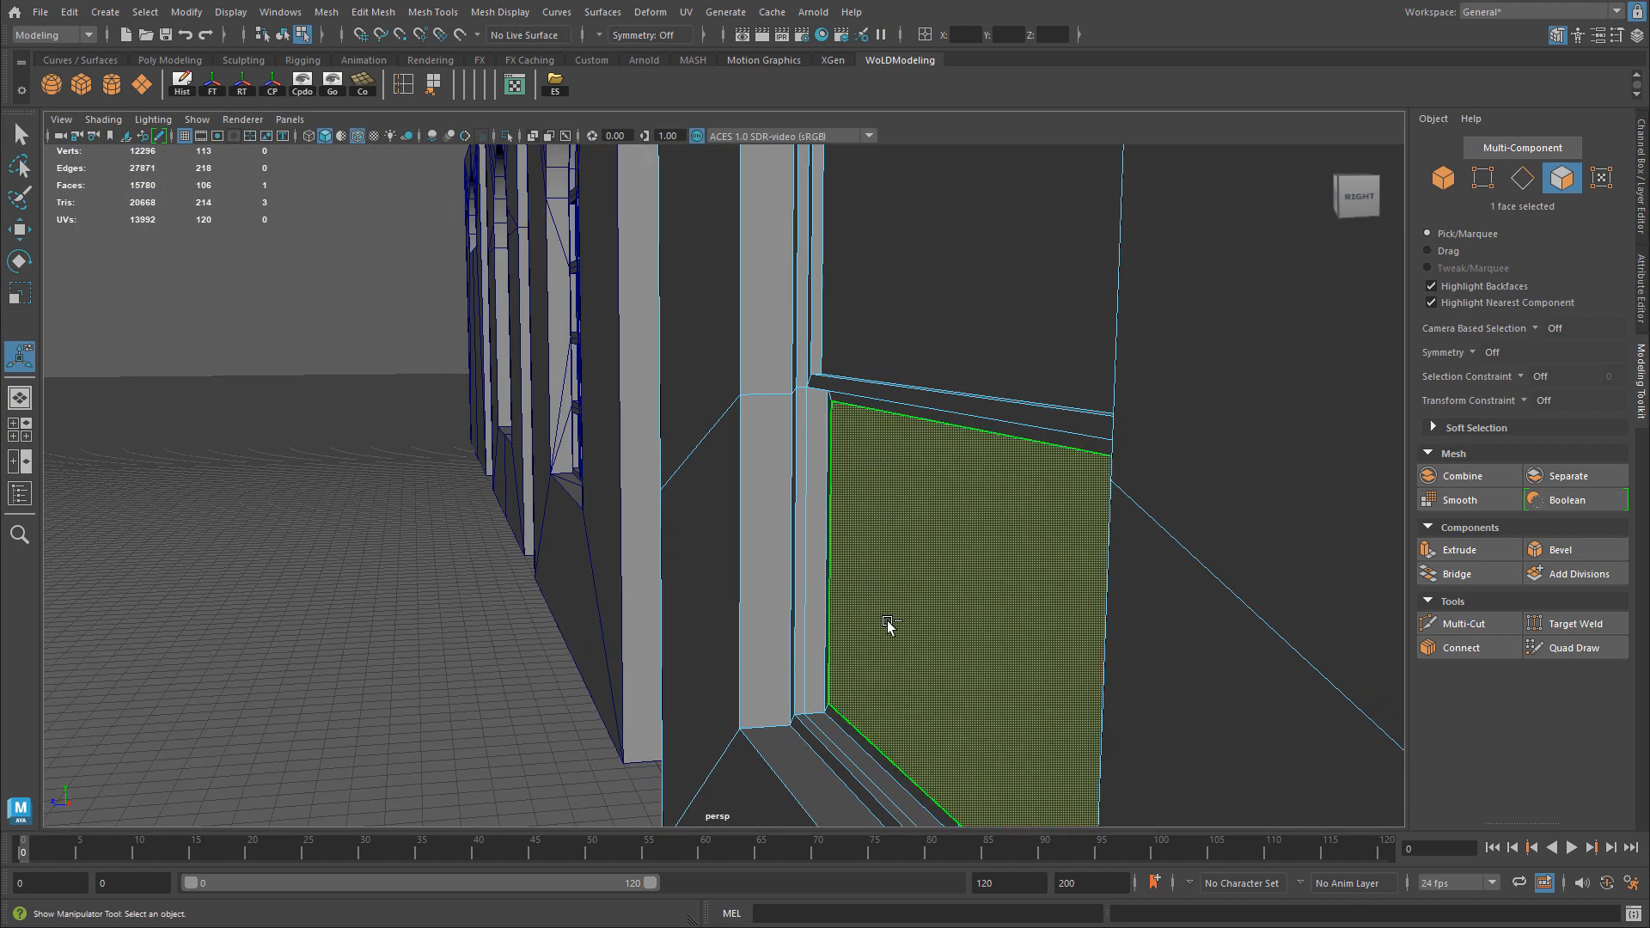
key("ctrl+e")
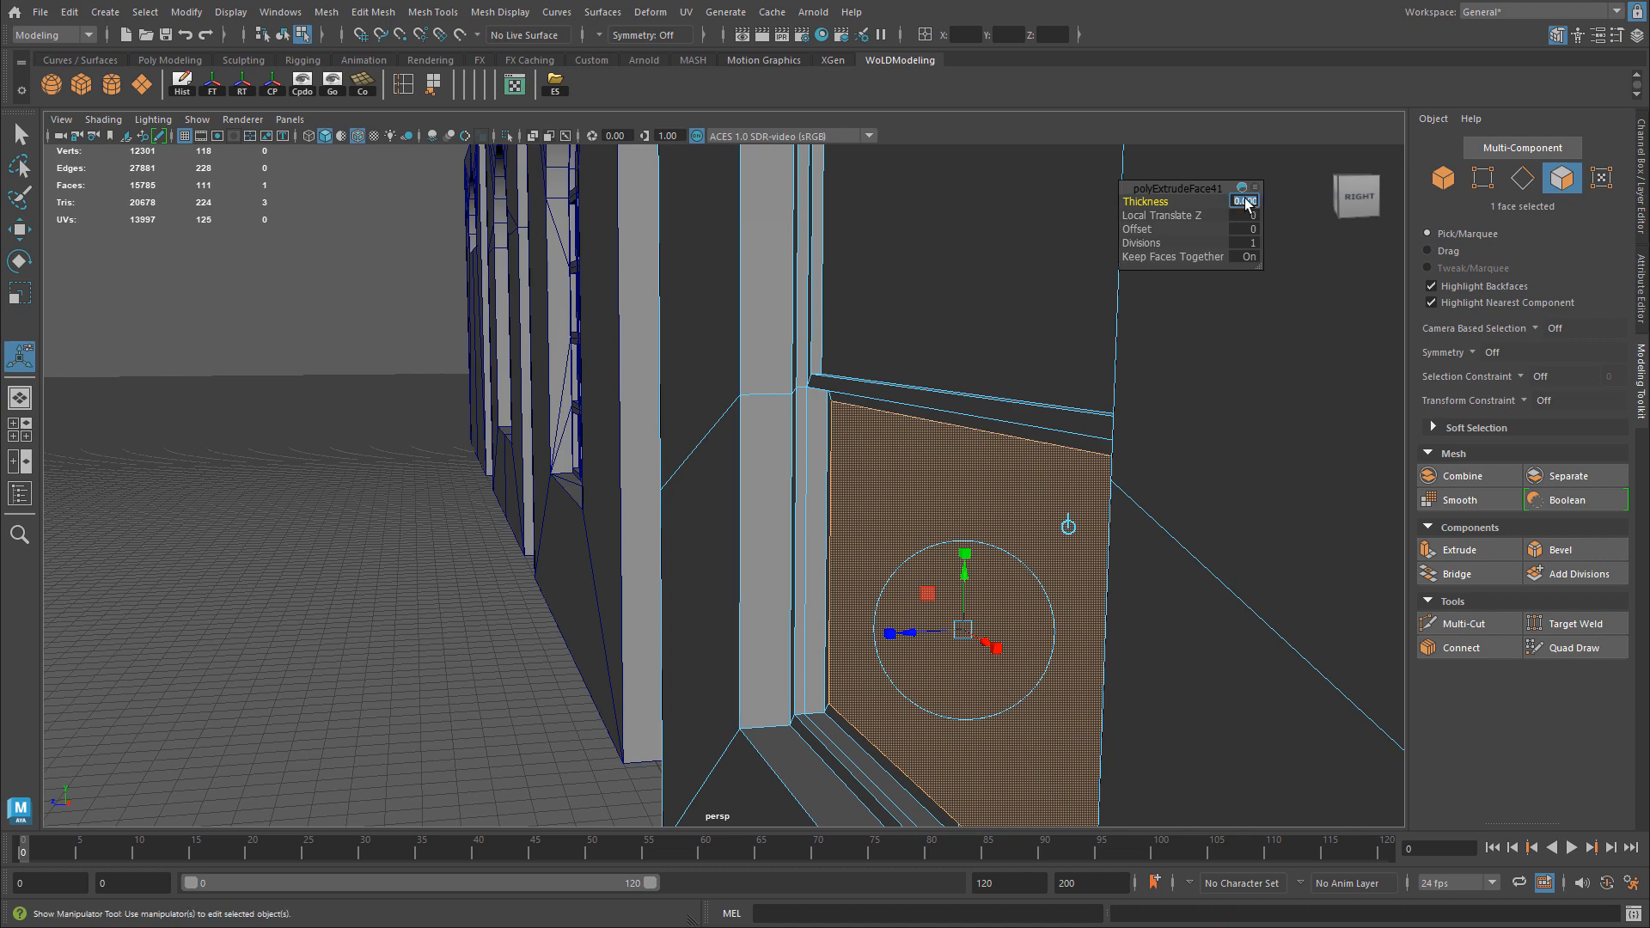
left_click(1245, 201)
type("-1")
key("Return")
right_click_drag(1014, 311, 1093, 284, "alt")
middle_click_drag(1094, 284, 1100, 187, "alt")
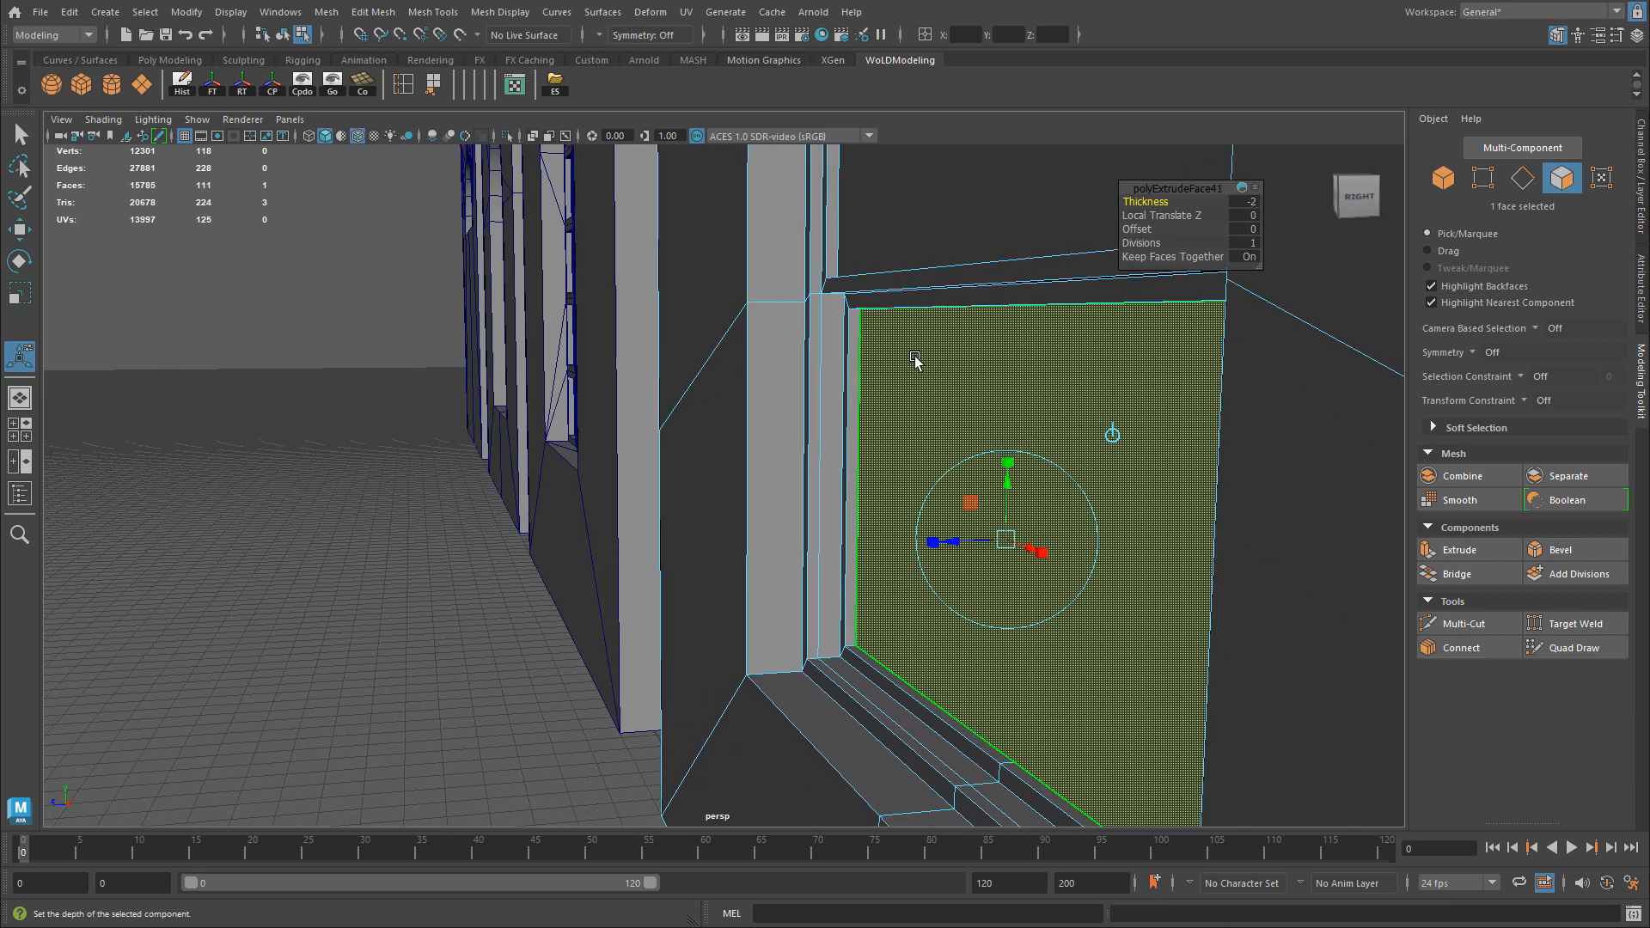
Examine the recessed lower panel, its side frame and the sill edges from several angles.
left_click(881, 406)
left_click_drag(880, 406, 726, 464, "alt")
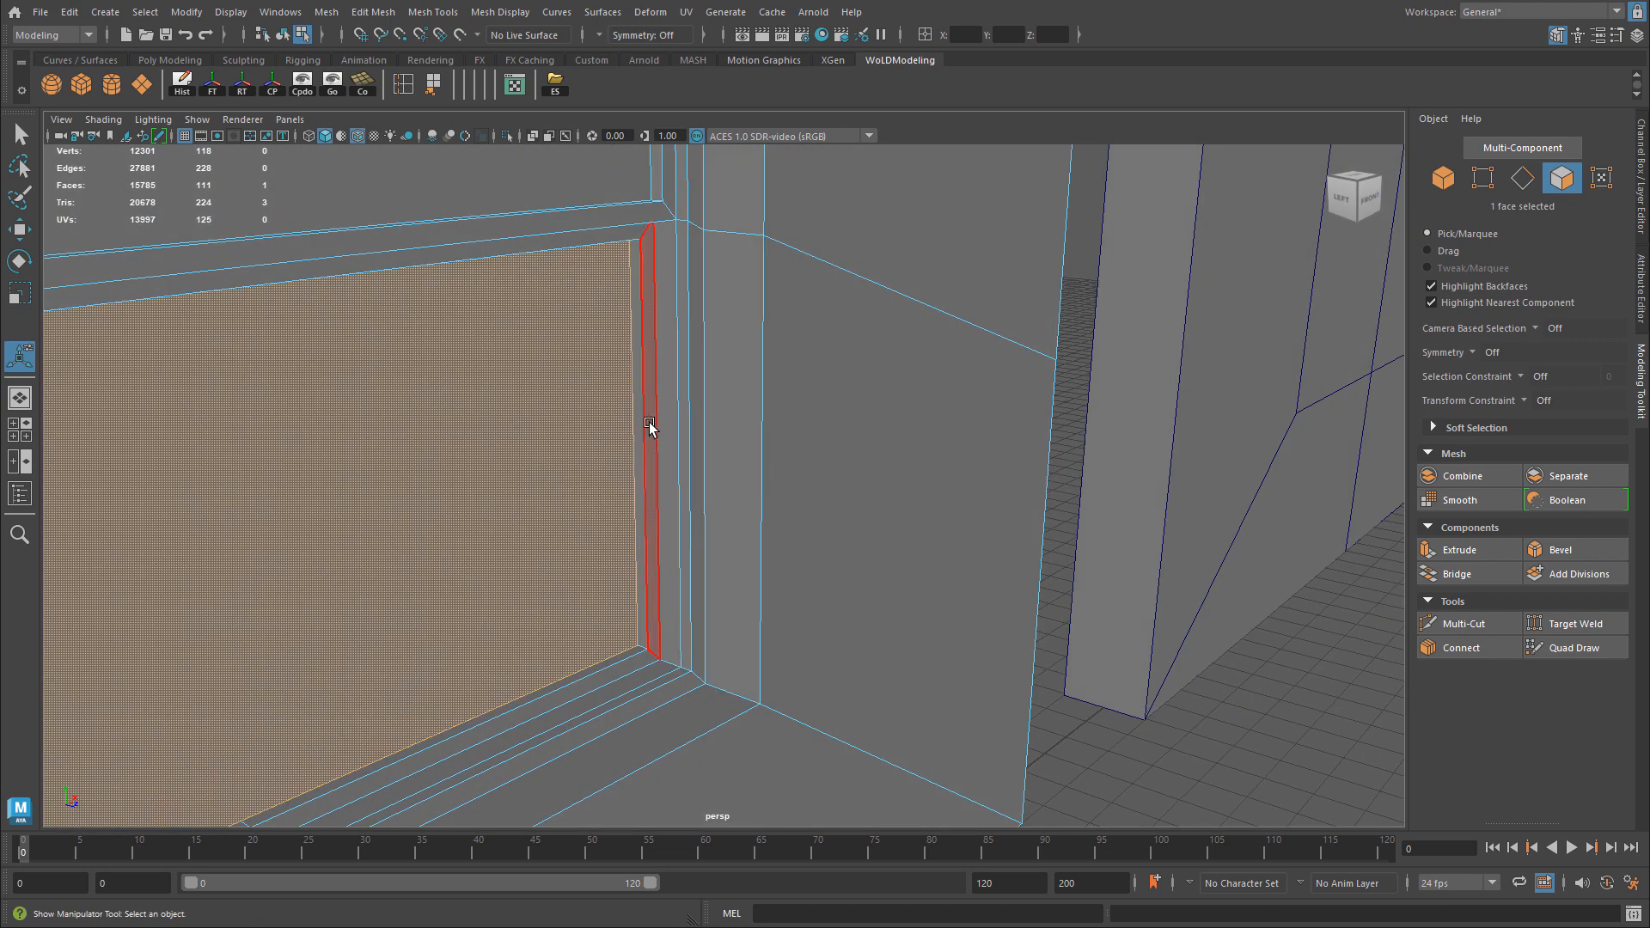
left_click(653, 427)
right_click_drag(654, 428, 1003, 345, "alt")
right_click_drag(825, 352, 911, 336)
left_click_drag(962, 358, 929, 315, "alt")
left_click_drag(776, 396, 799, 442, "alt")
right_click_drag(801, 430, 792, 484)
left_click(791, 486)
right_click_drag(791, 486, 756, 550, "alt")
left_click_drag(756, 550, 706, 550, "alt")
middle_click_drag(756, 507, 822, 379, "alt")
right_click_drag(822, 379, 787, 646, "alt")
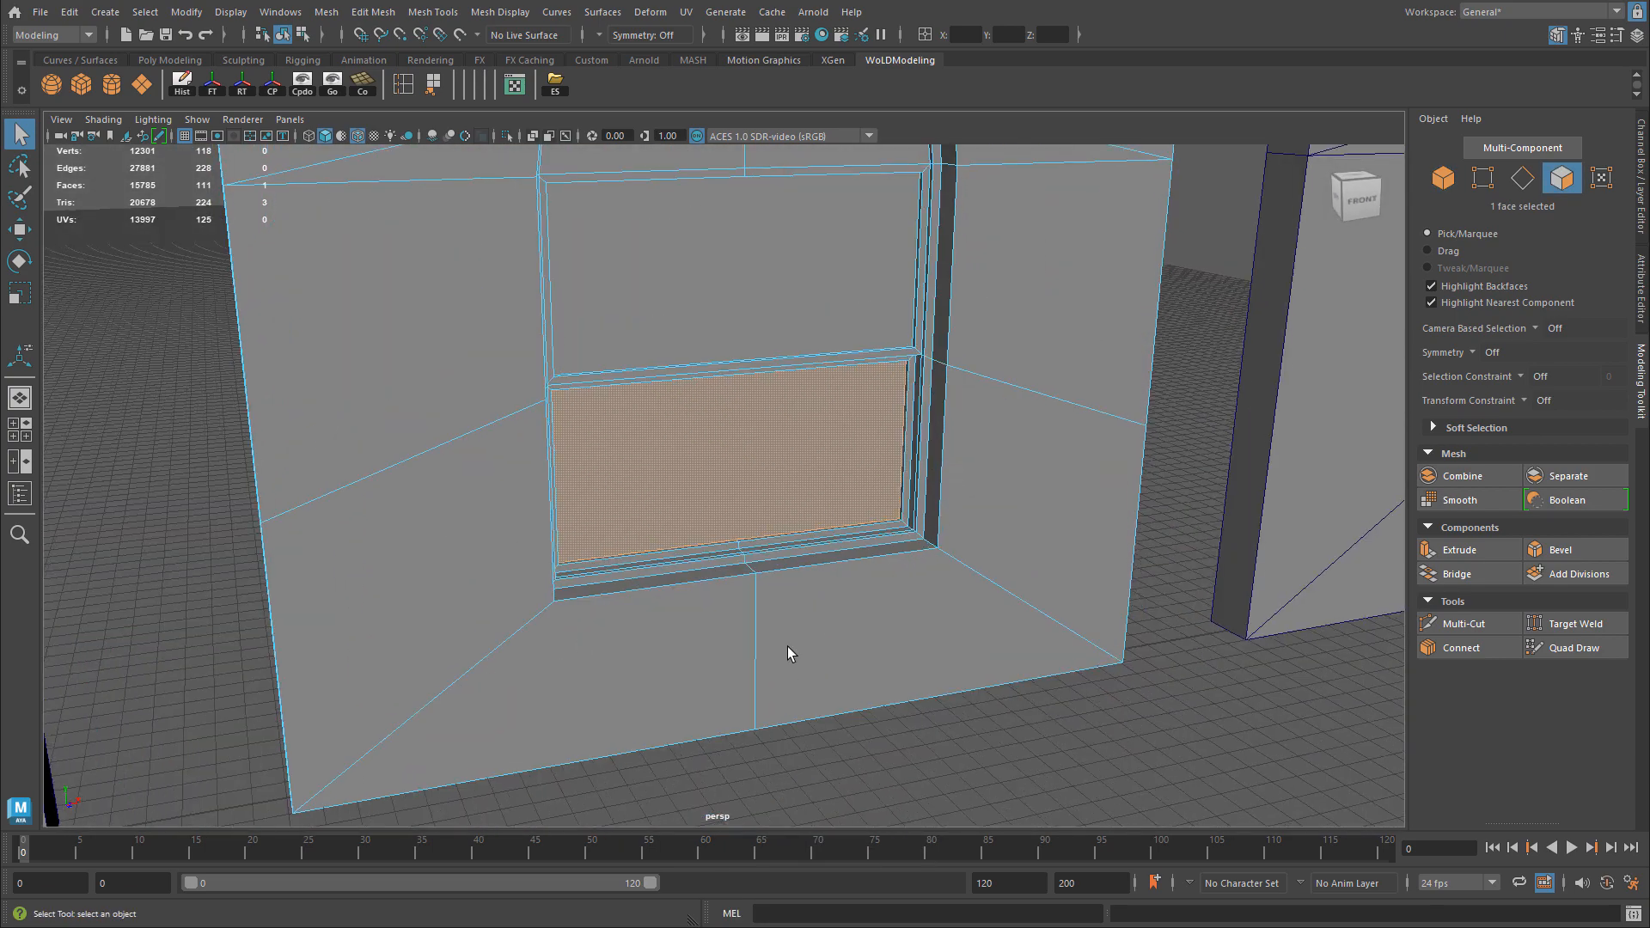
right_click_drag(708, 600, 805, 617, "alt")
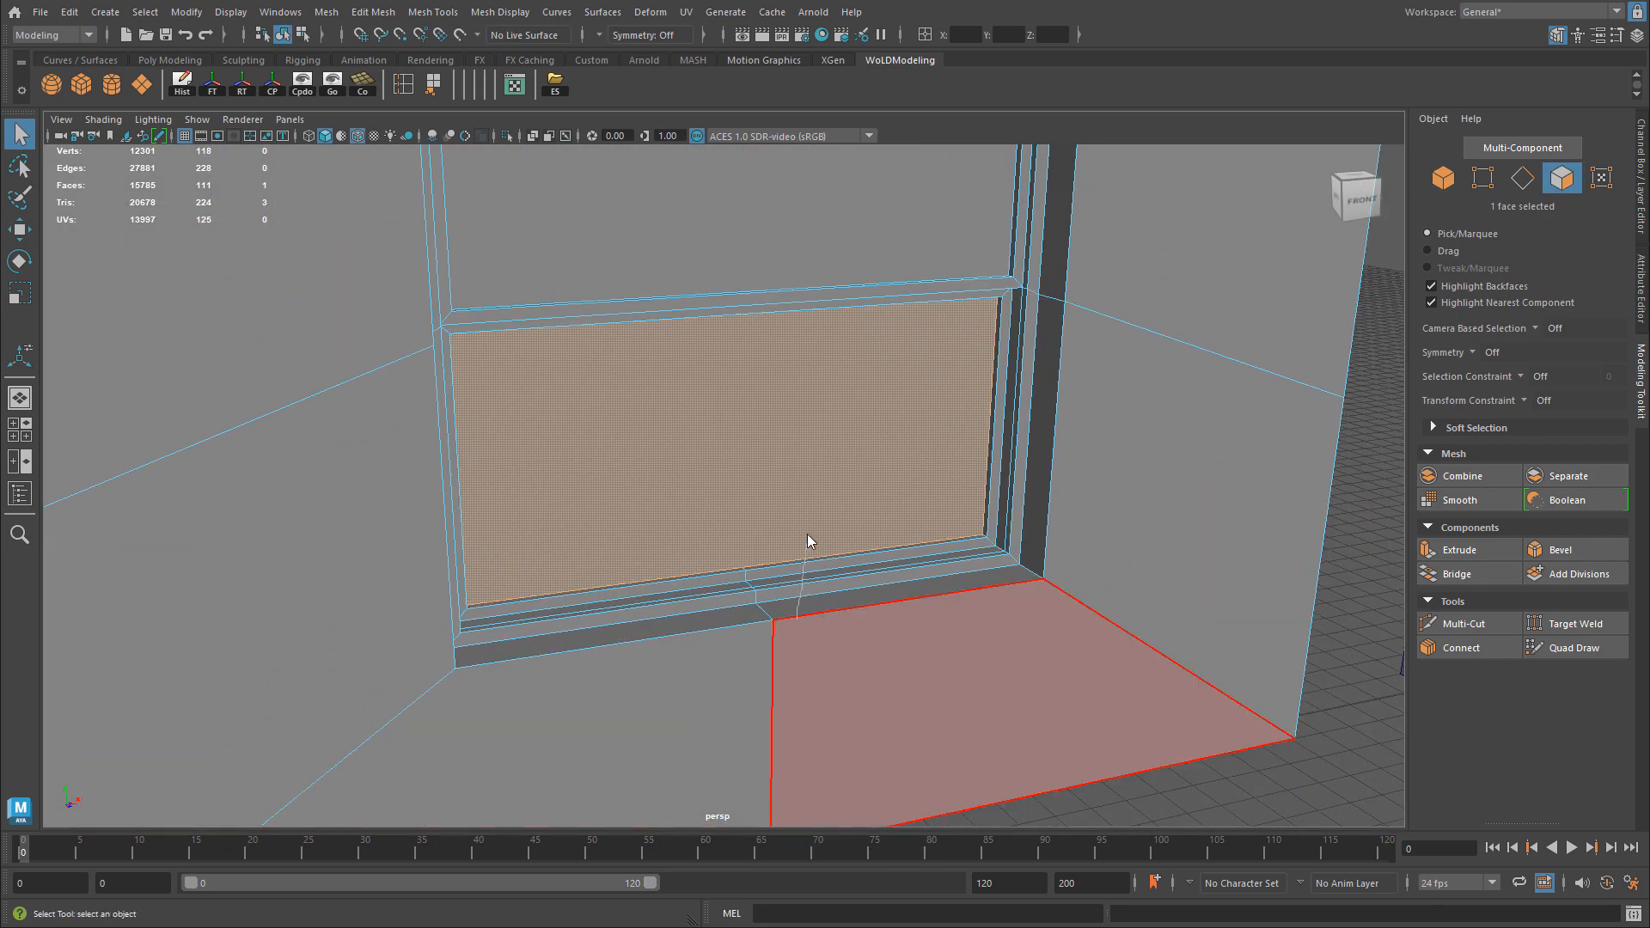
Delete the eight-edge centre line running from the lower panel's frame across the sill and down the wall below the window.
right_click_drag(807, 540, 792, 427)
double_click(771, 683)
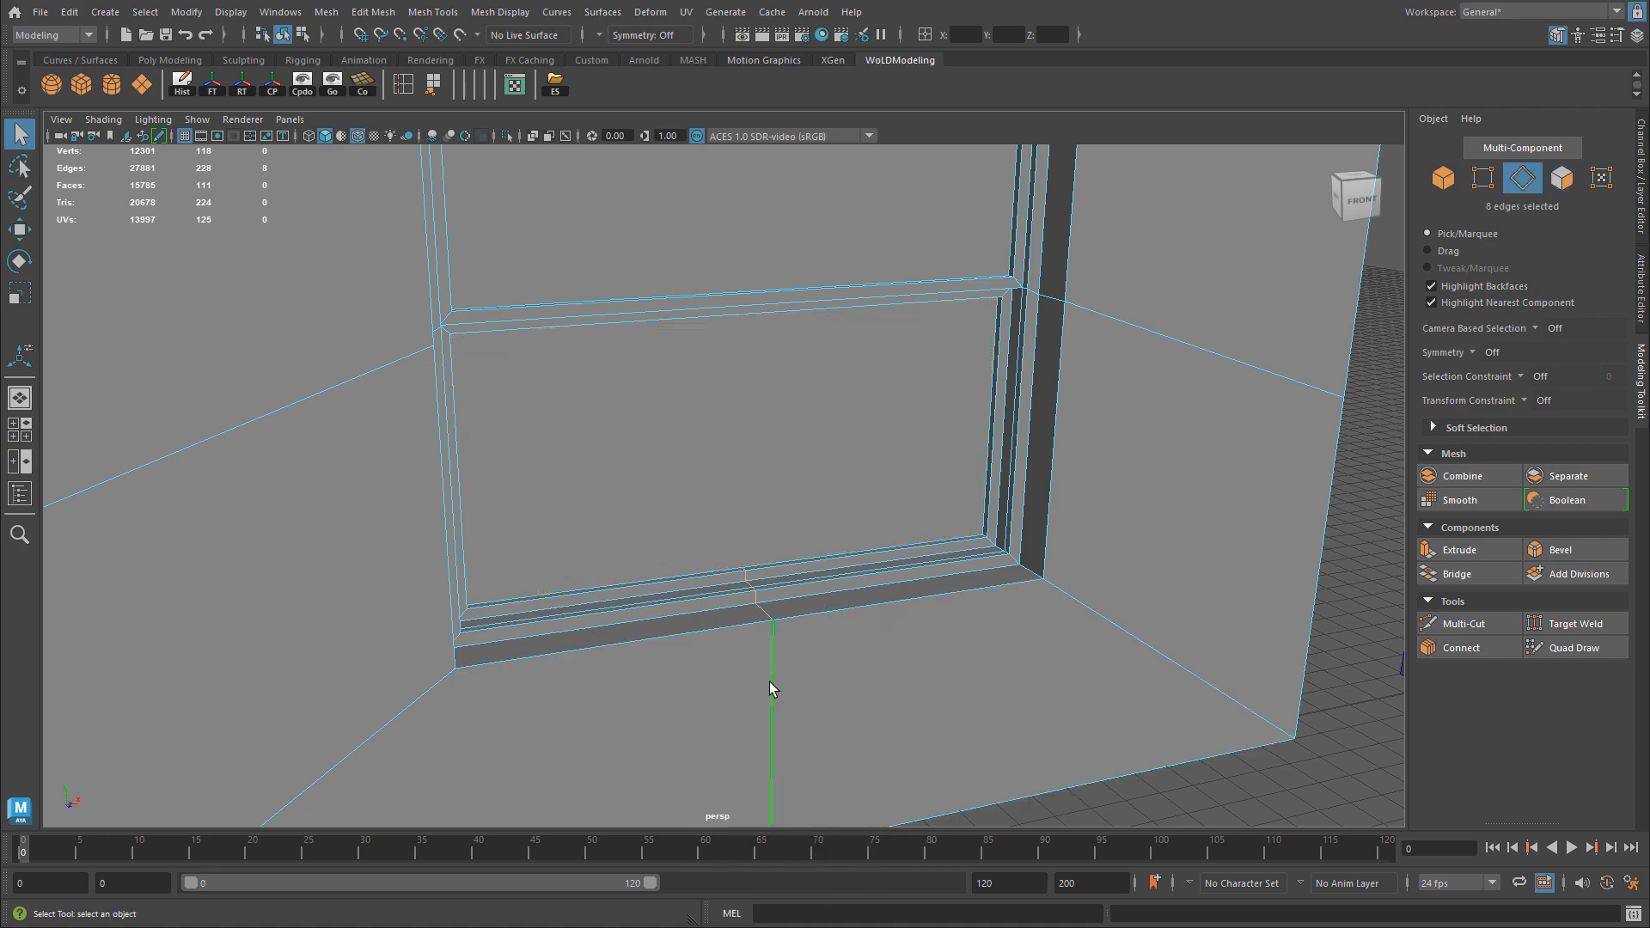
middle_click_drag(769, 688, 852, 496, "alt")
Try raising the recessed lower panel by growing the face selection from its inner face to nine faces and moving them upward.
right_click_drag(877, 477, 884, 512)
left_click(839, 493)
left_click_drag(839, 492, 689, 485, "alt")
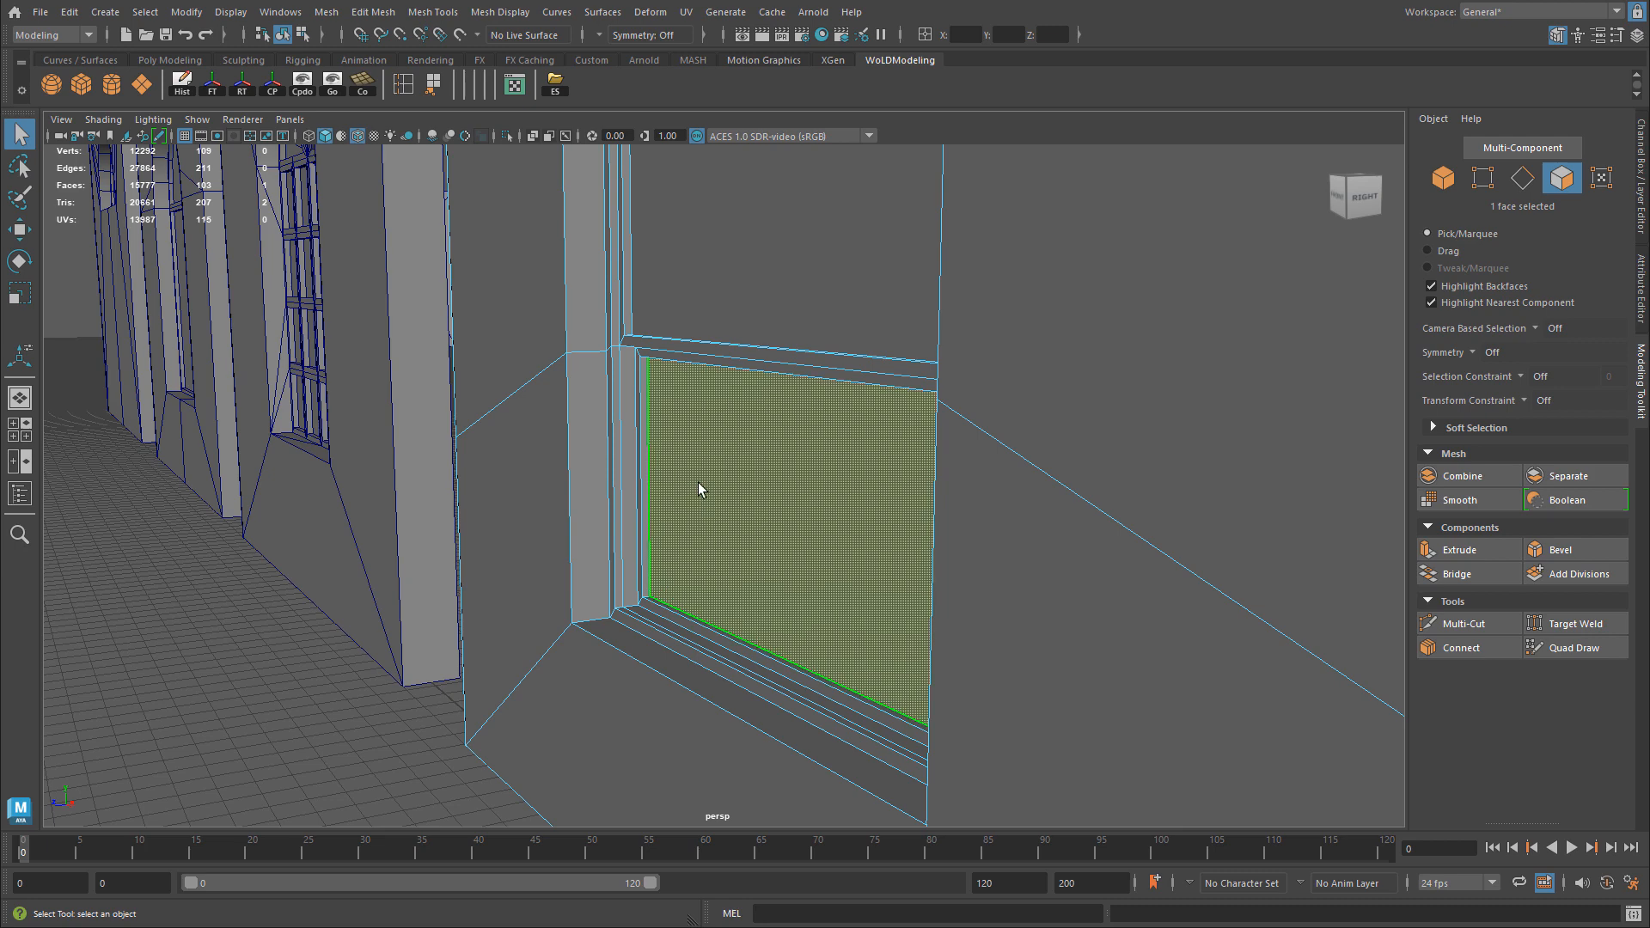
left_click(144, 12)
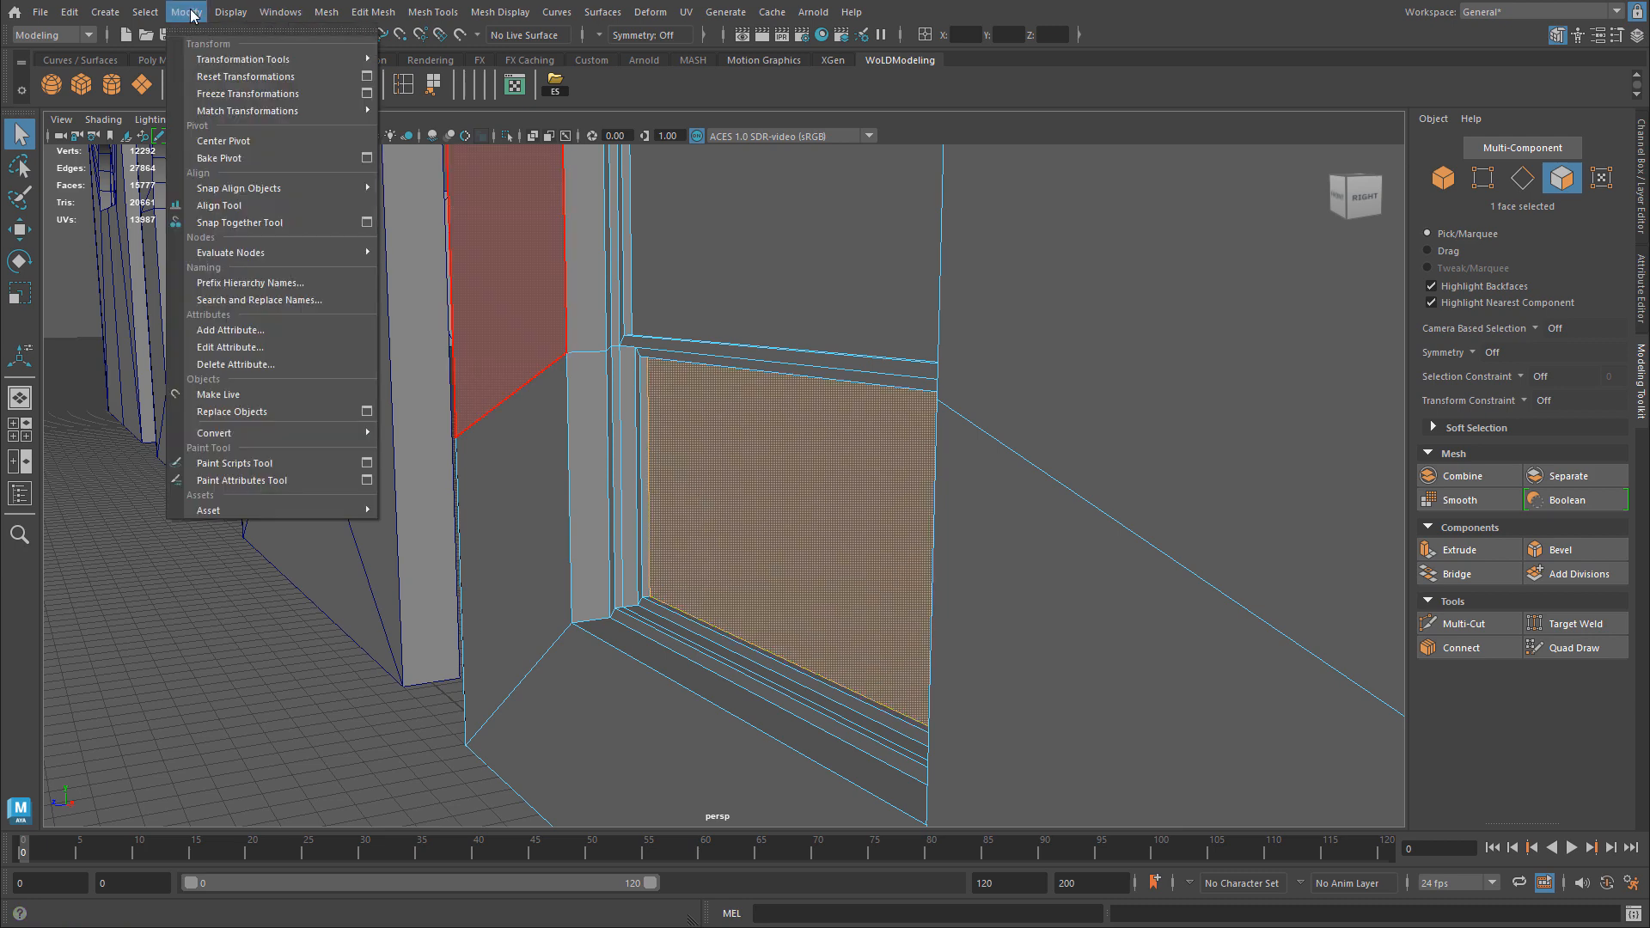
left_click(171, 154)
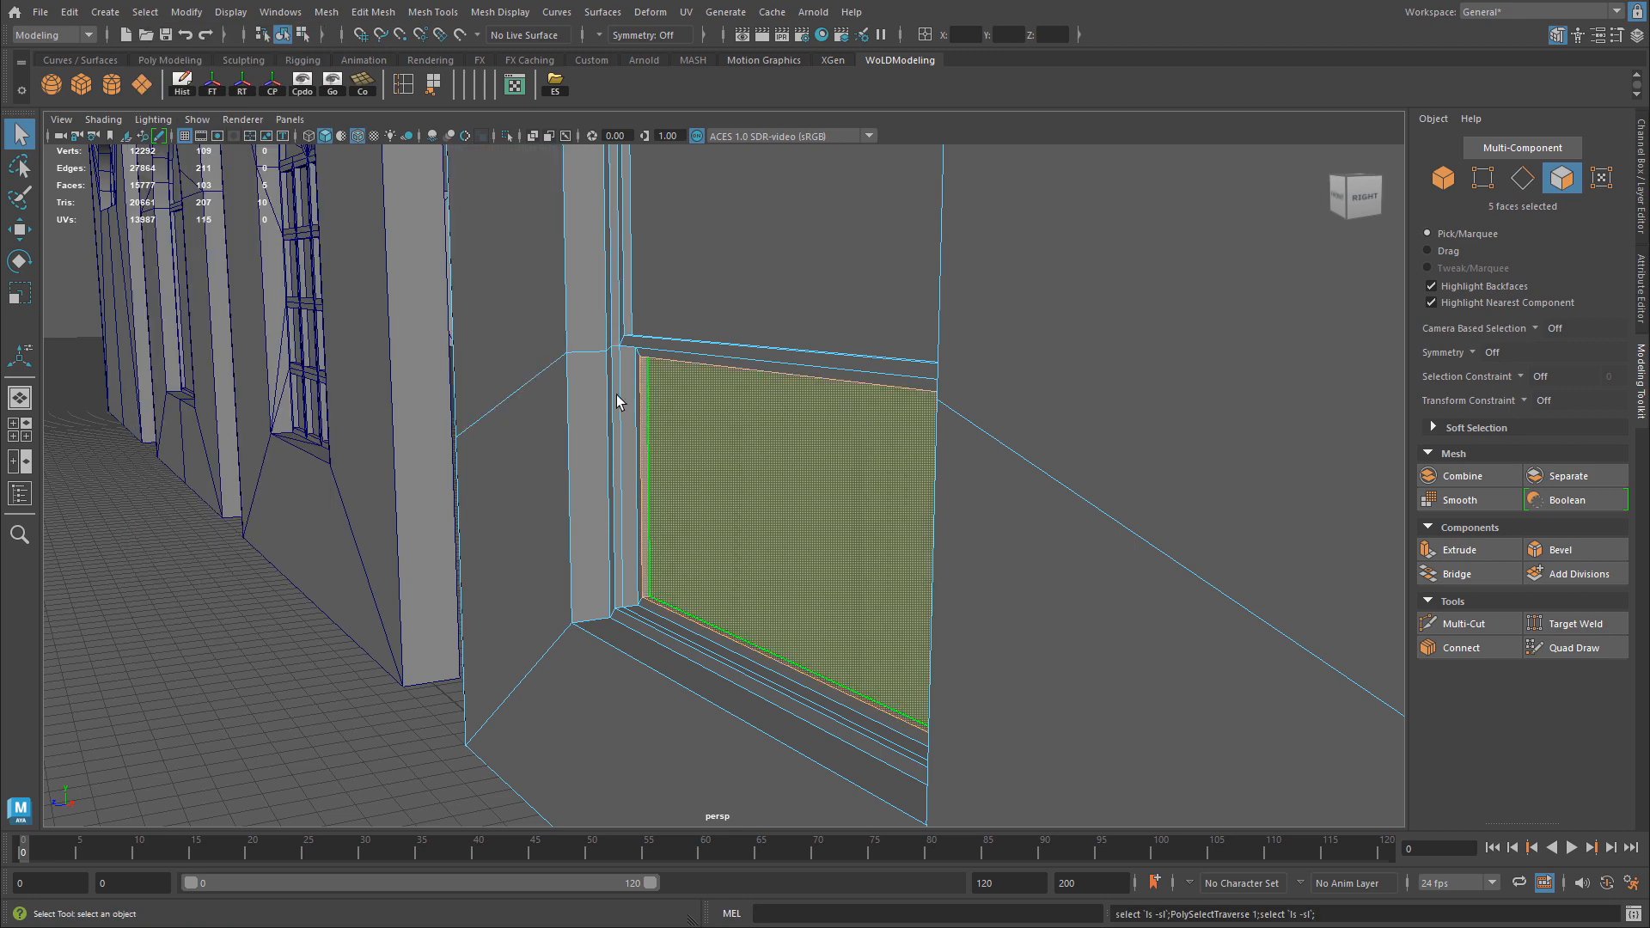
left_click_drag(616, 394, 983, 387, "alt")
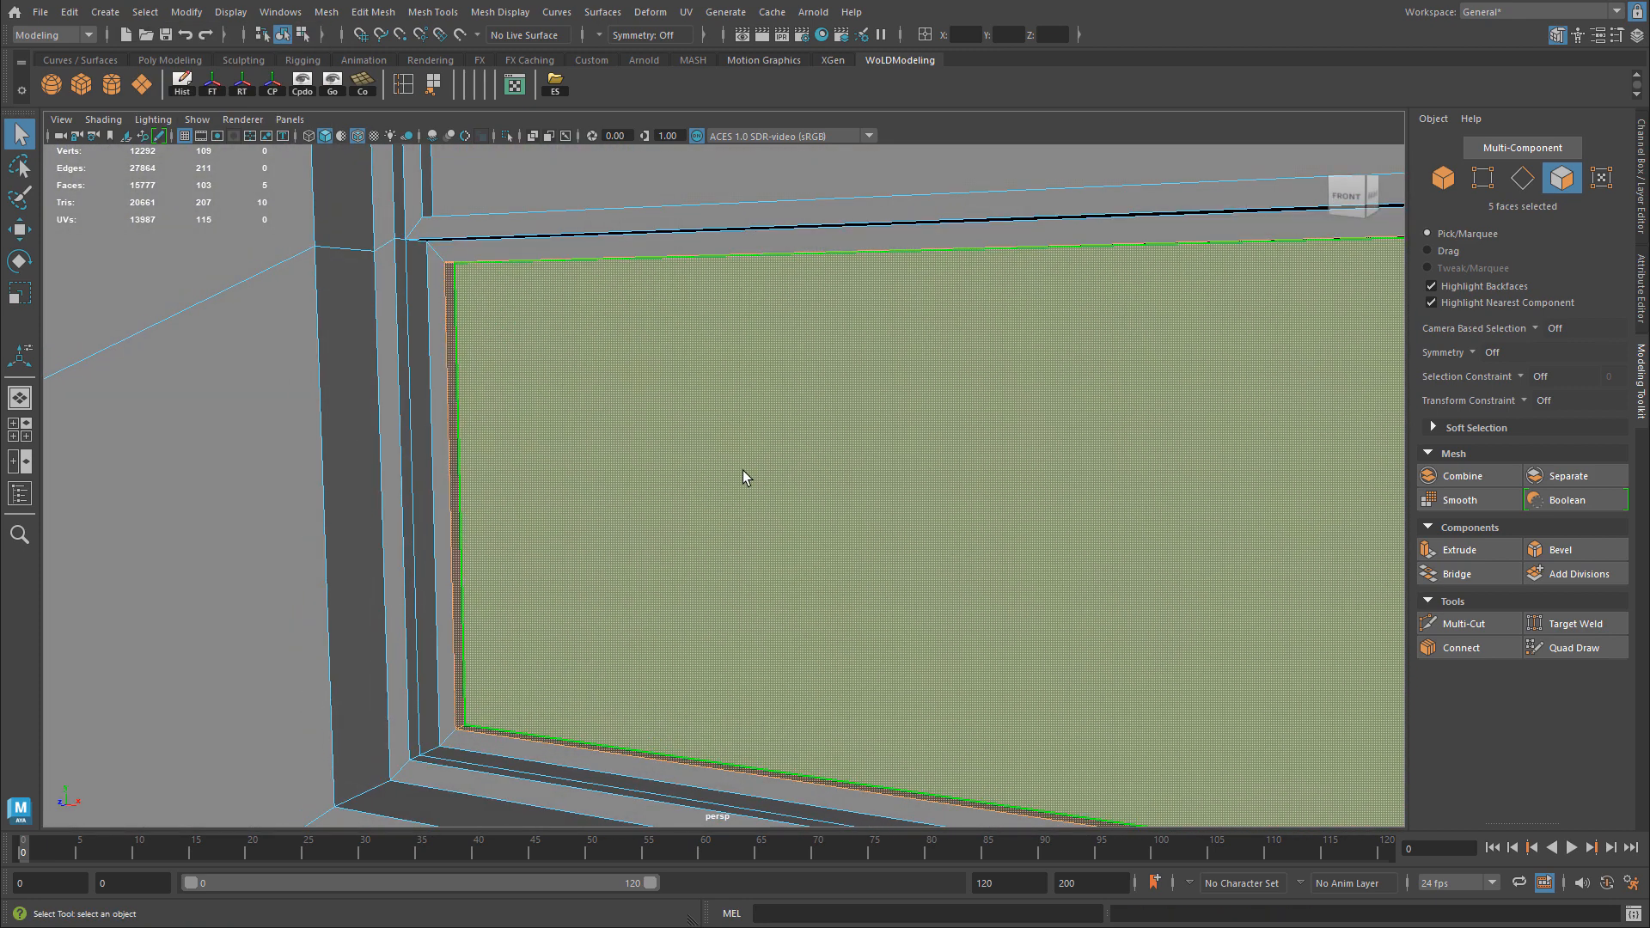
key("shift+period")
key("f")
key("w")
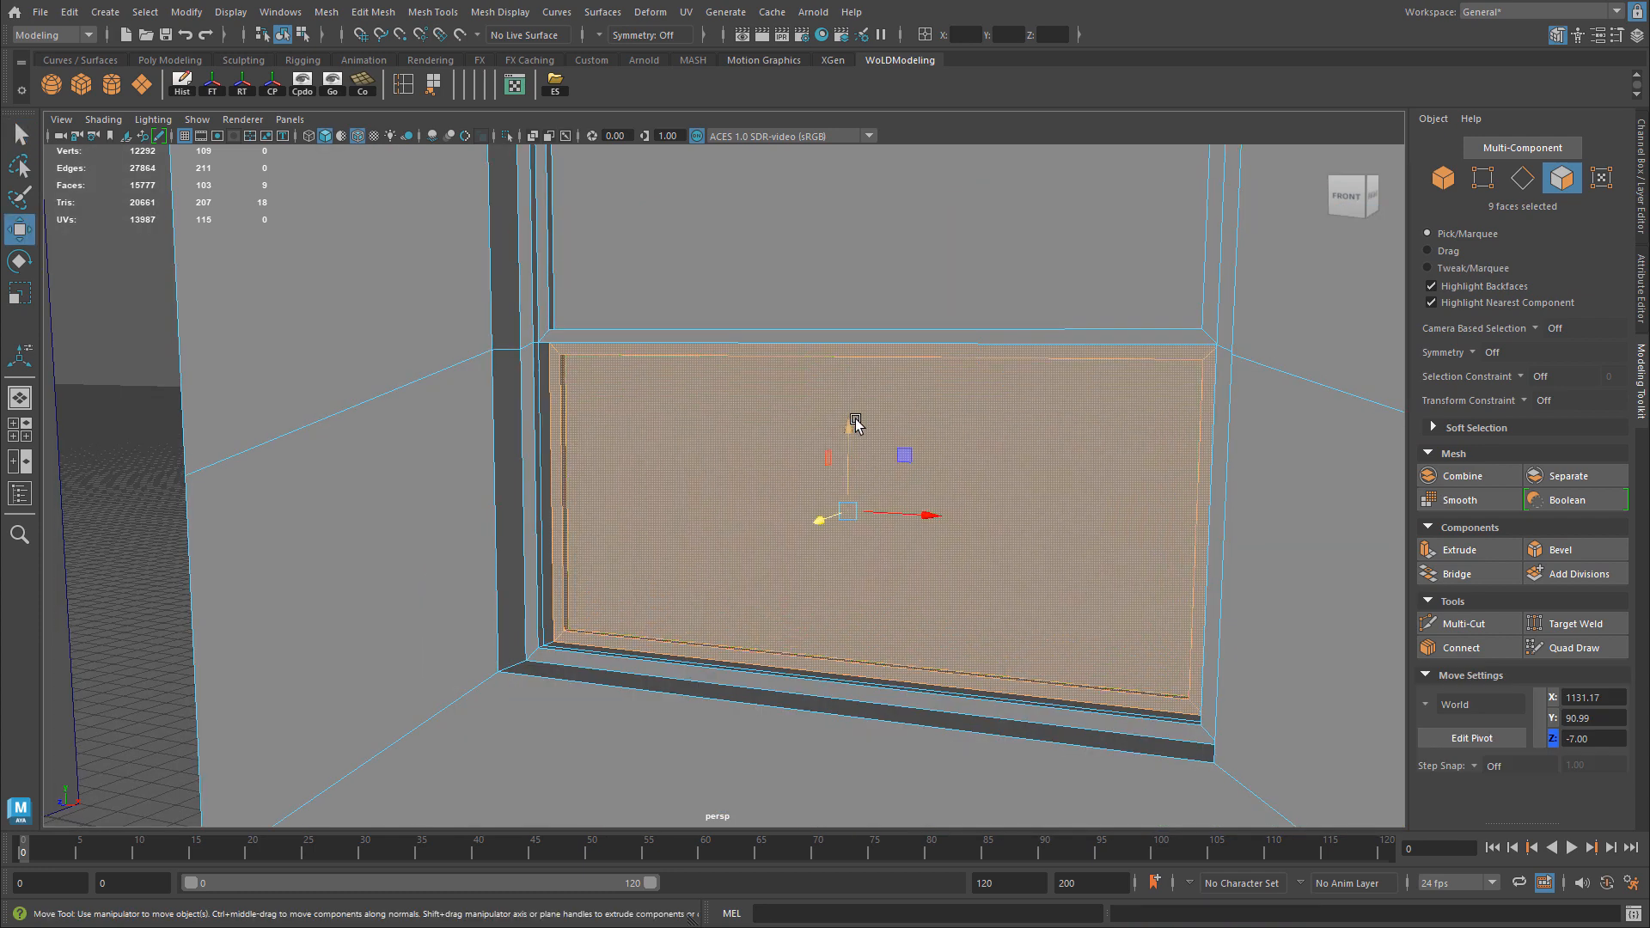
left_click_drag(855, 422, 866, 388)
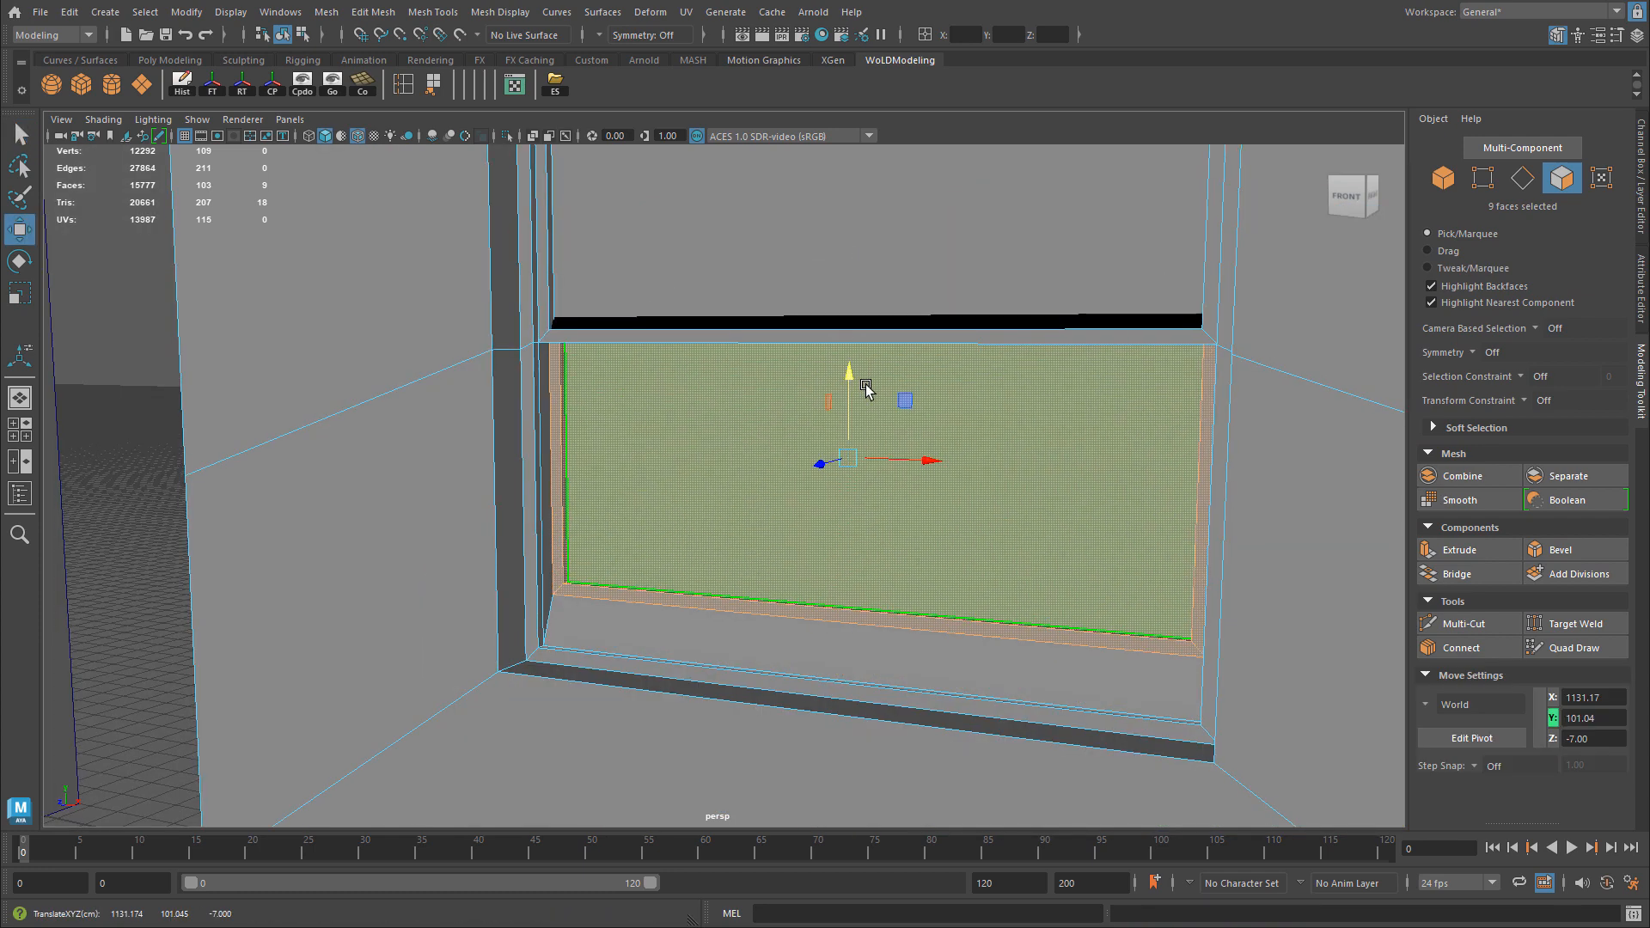
key("ctrl+z")
Extract the nine selected lower panel faces as a separate piece and raise that piece to Y 27.
left_click_drag(806, 434, 758, 402, "alt")
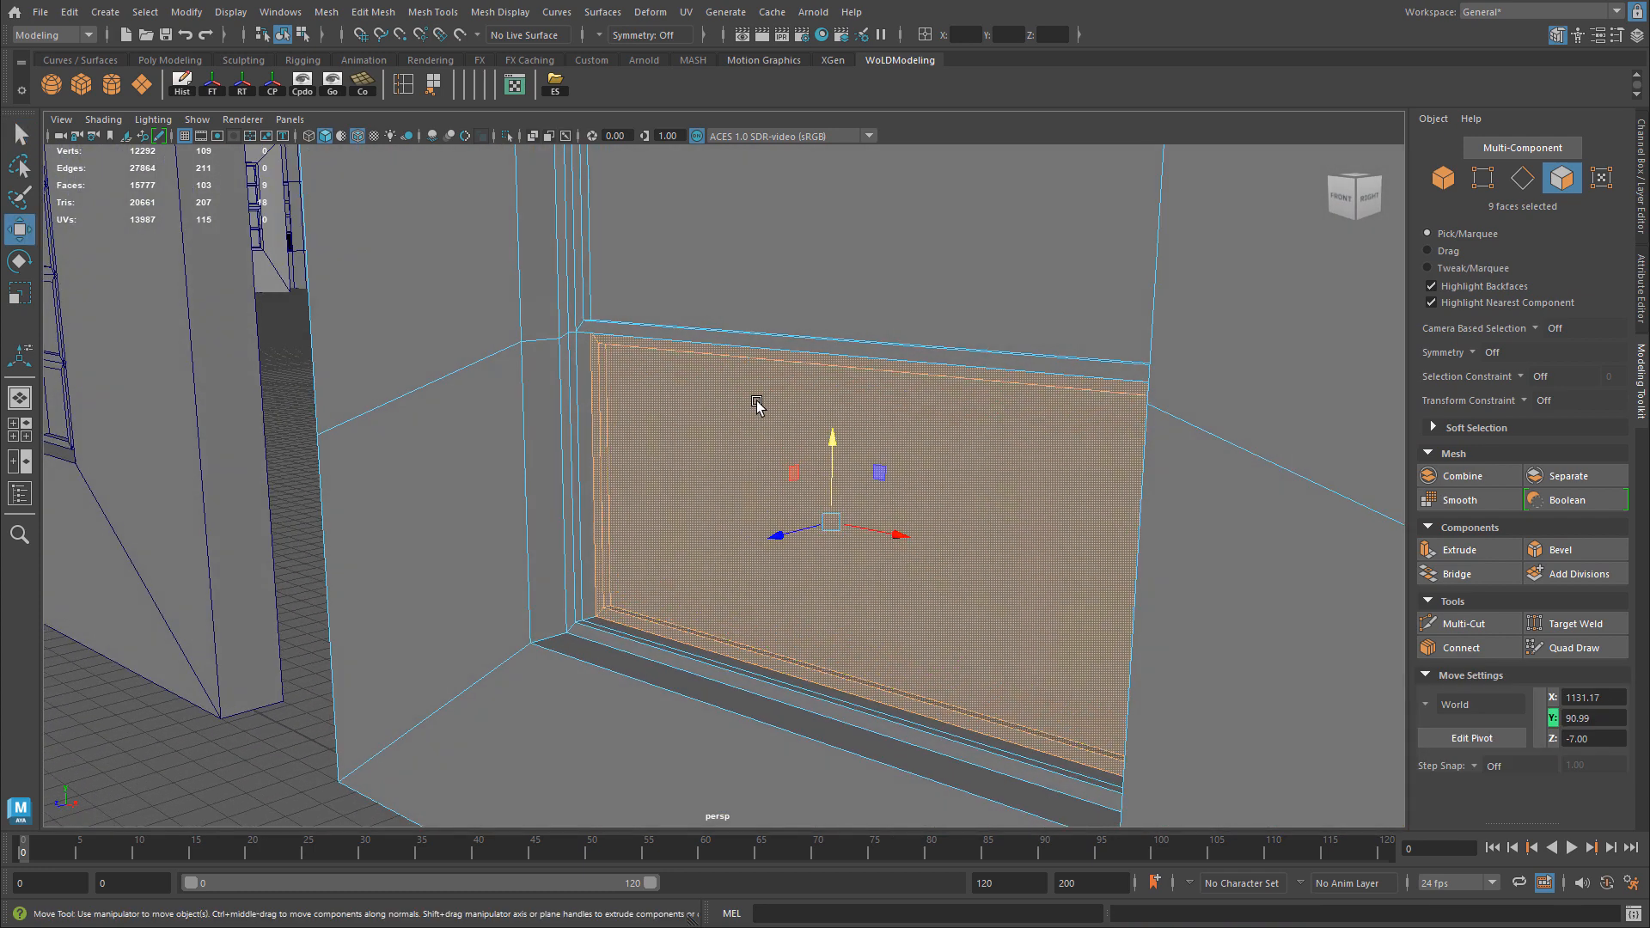
left_click(383, 16)
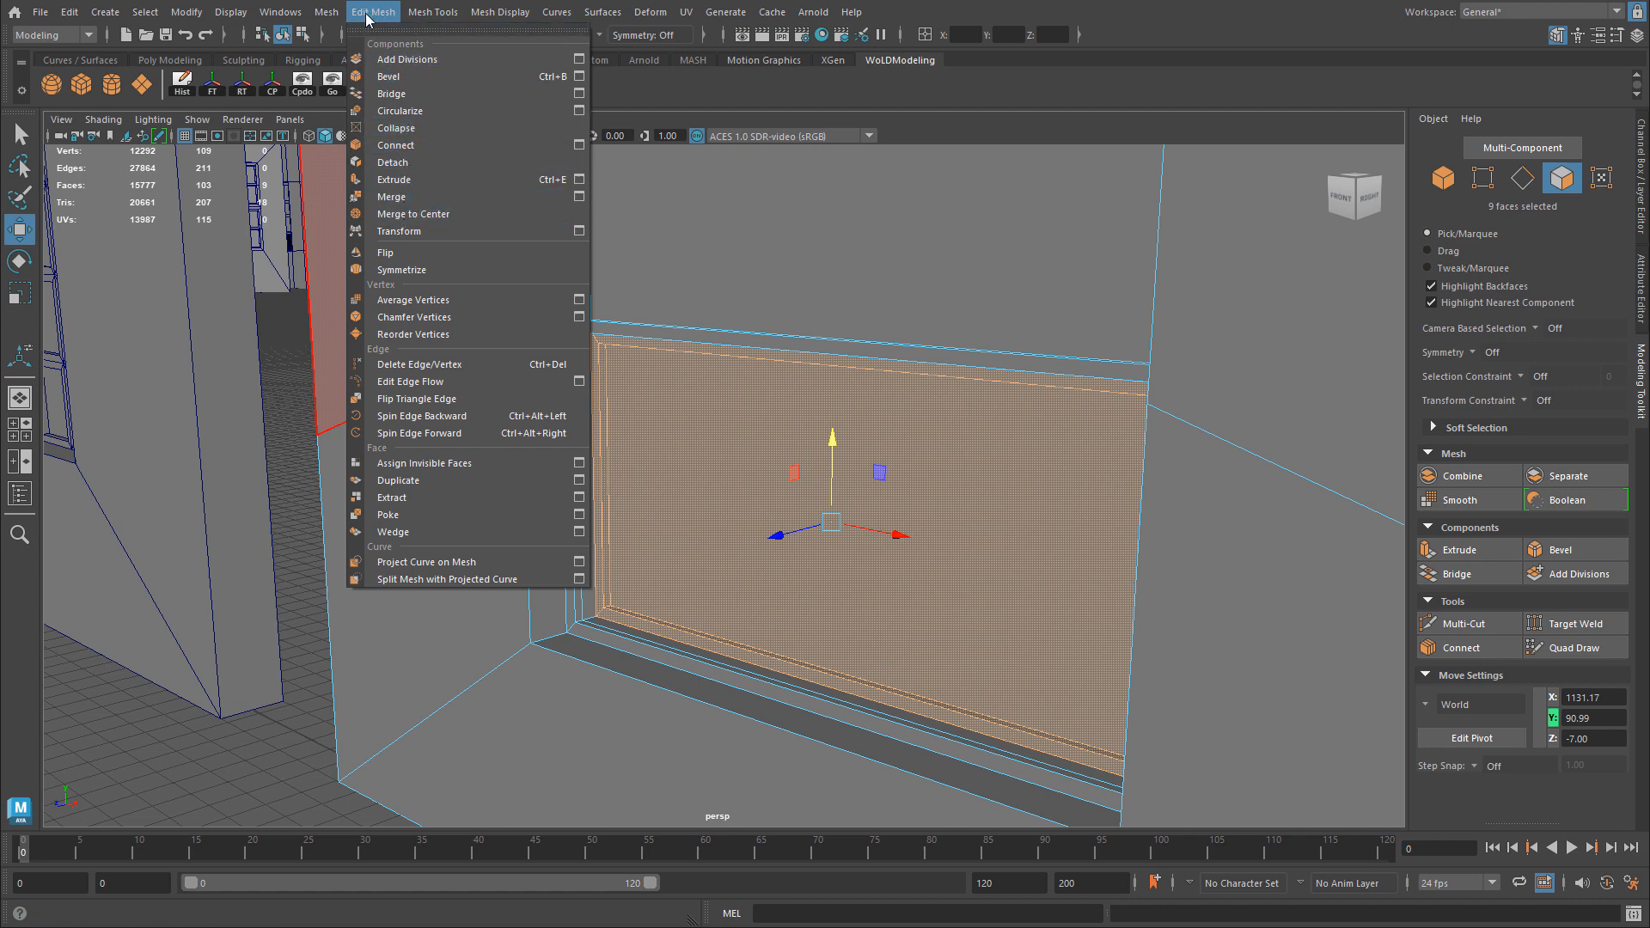
left_click(404, 498)
right_click_drag(806, 453, 739, 451)
left_click(806, 465)
key("w")
left_click_drag(739, 450, 696, 448, "alt")
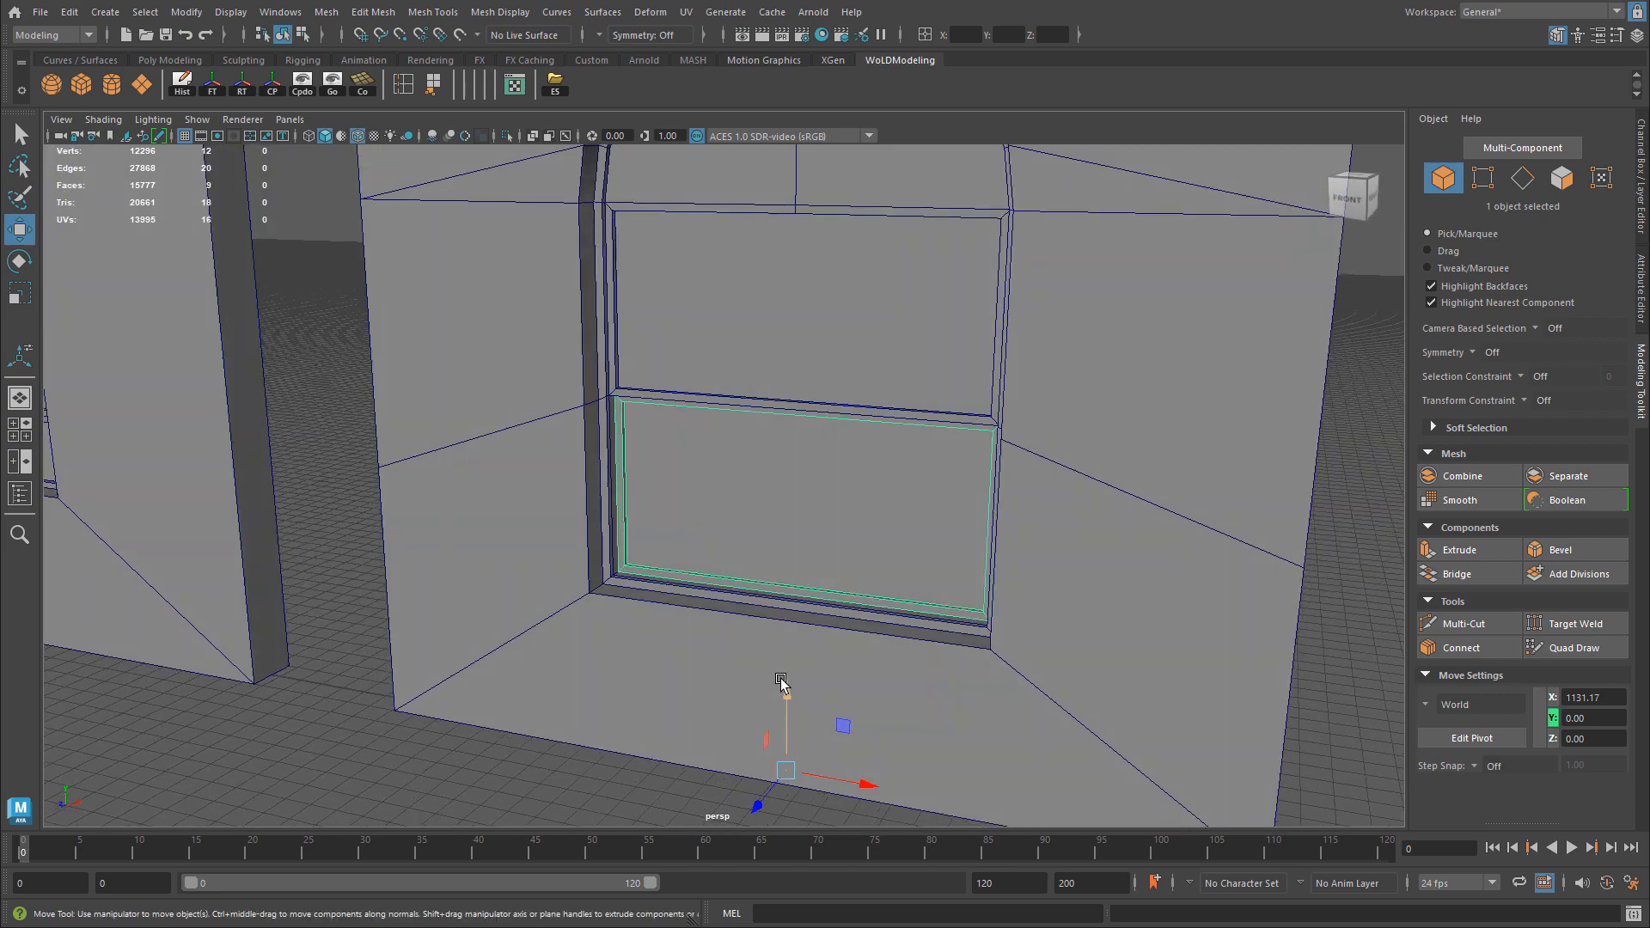
left_click_drag(782, 684, 792, 615)
Compare the raised piece with the upper panel in the side view and try selecting wall vertices at the upper panel's bottom edge.
right_click_drag(890, 483, 936, 474, "alt")
left_click_drag(937, 478, 1057, 659, "alt")
middle_click_drag(938, 464, 952, 692, "alt")
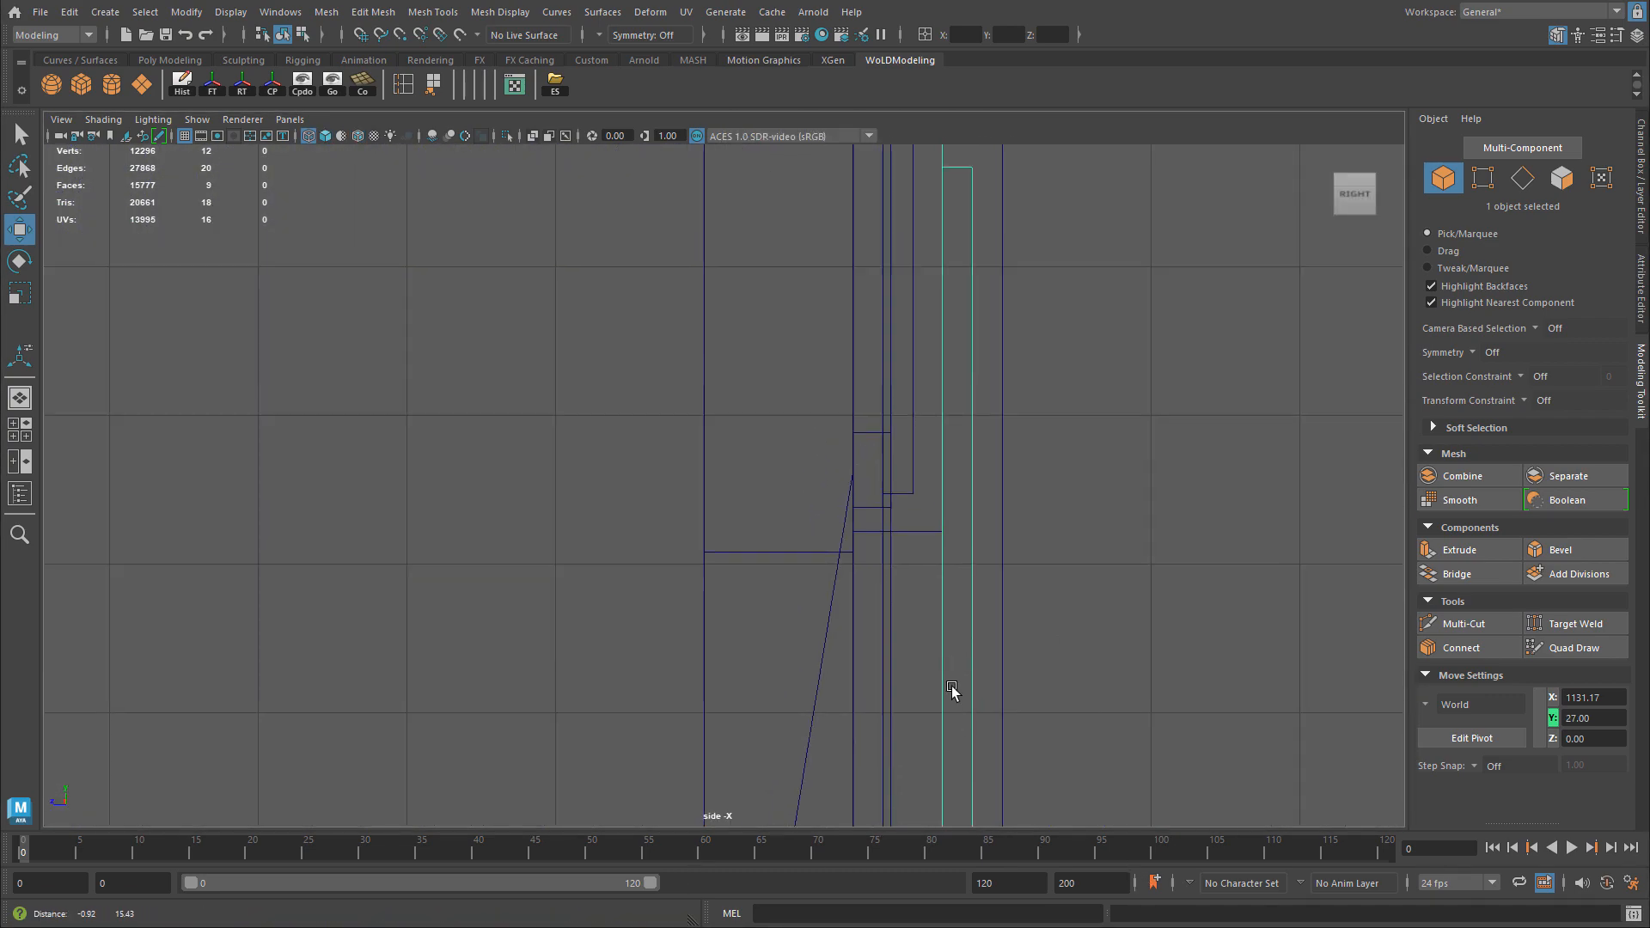
middle_click_drag(1091, 484, 1089, 529, "alt")
right_click_drag(1088, 528, 1032, 507, "alt")
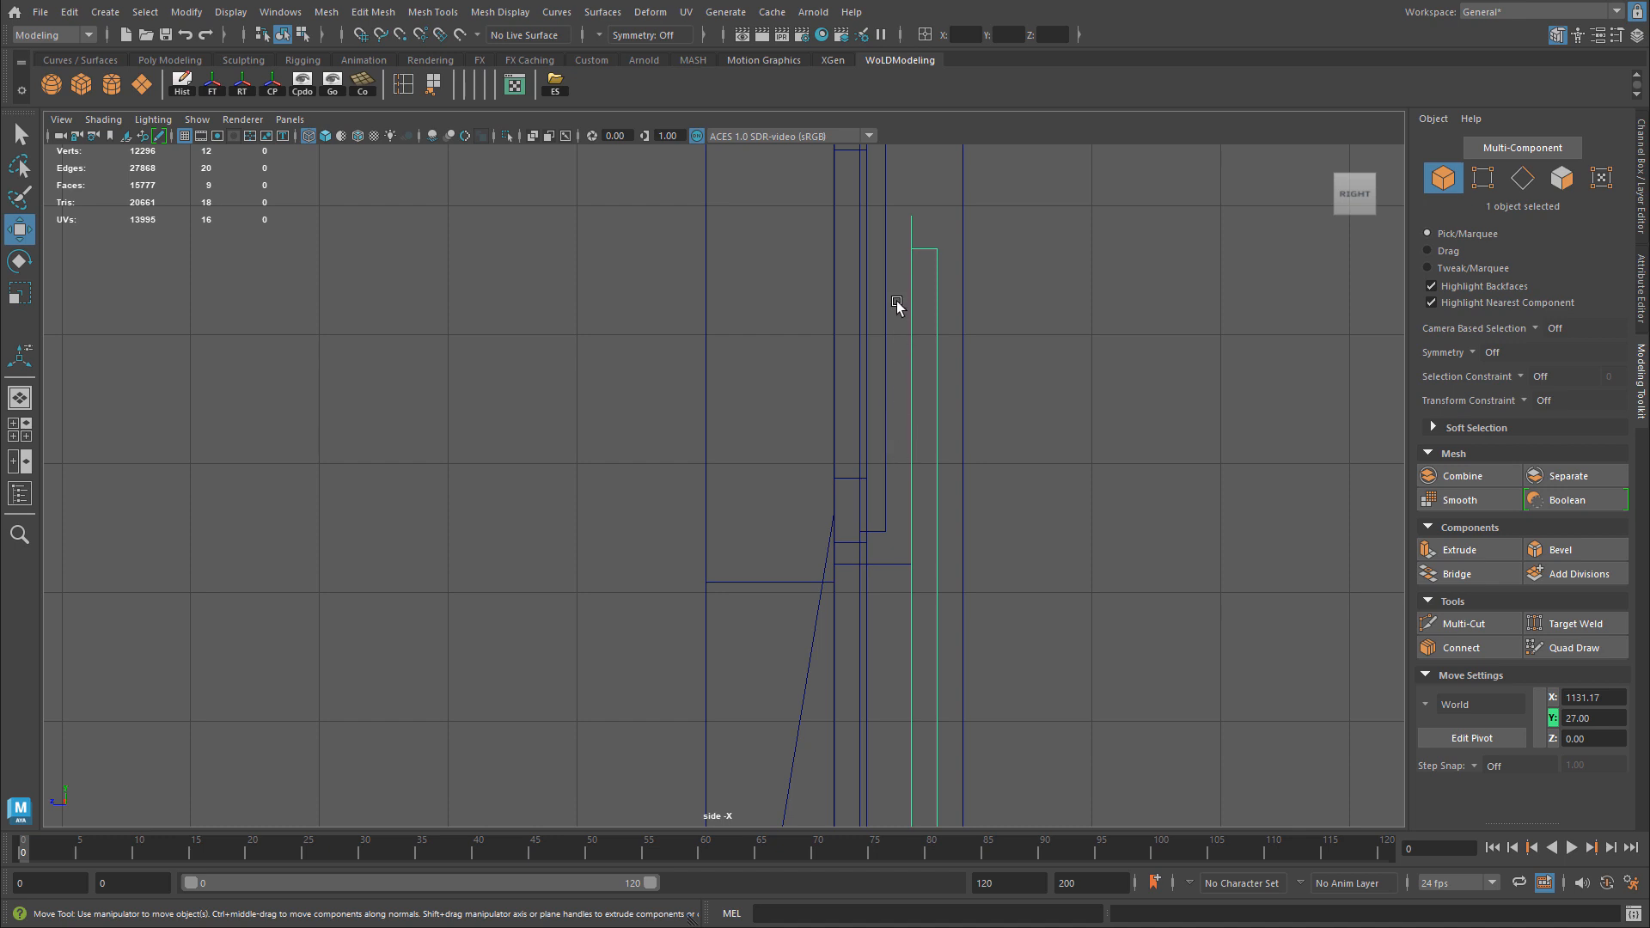
middle_click_drag(940, 472, 942, 266, "alt")
left_click(937, 308)
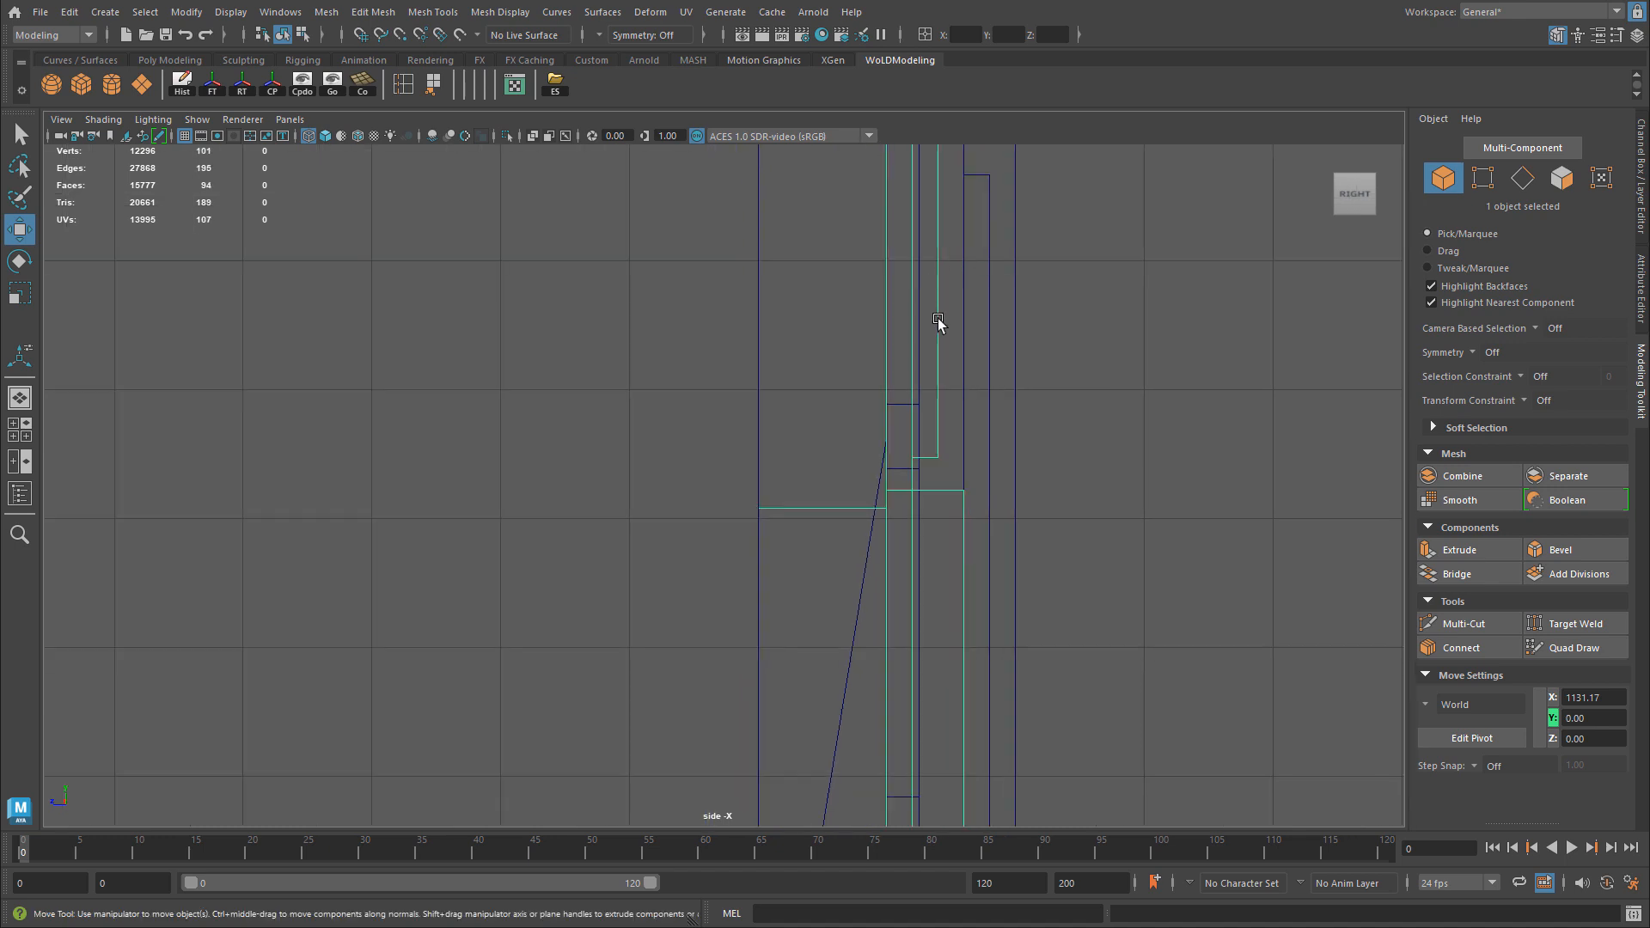
right_click_drag(936, 365, 881, 366)
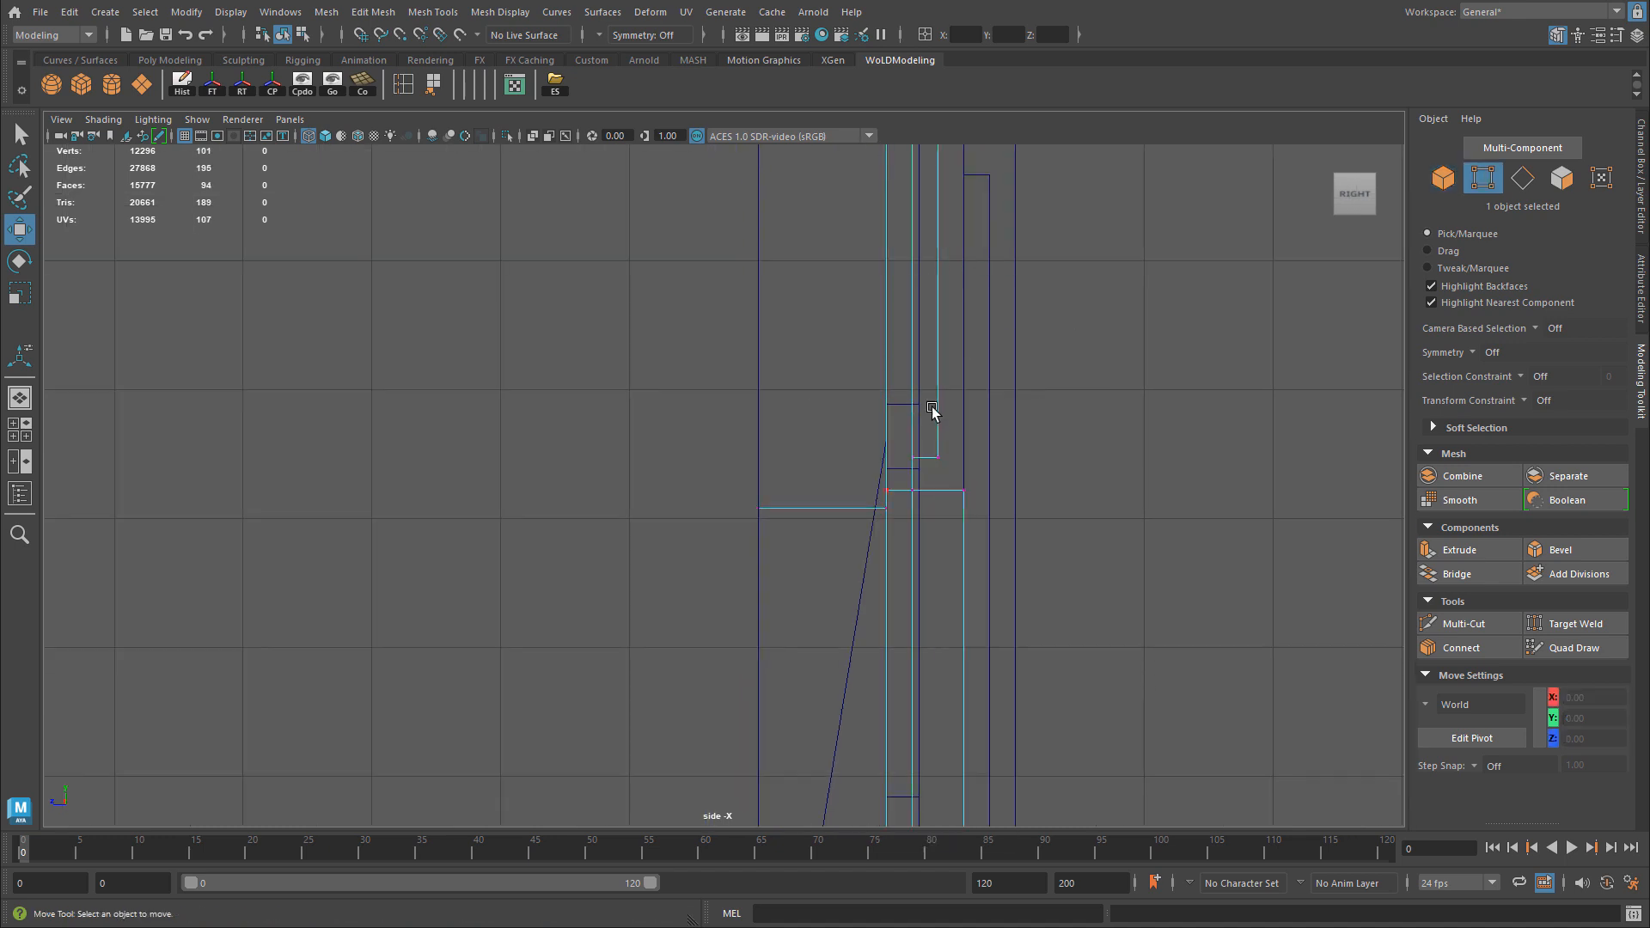
left_click_drag(930, 445, 950, 472)
Undo the lower panel's extraction, the upward move of the piece and the grown face selection.
key("ctrl+z")
key("ctrl+z")
key("ctrl+z")
key("ctrl+z")
key("ctrl+z")
key("ctrl+z")
key("ctrl+z")
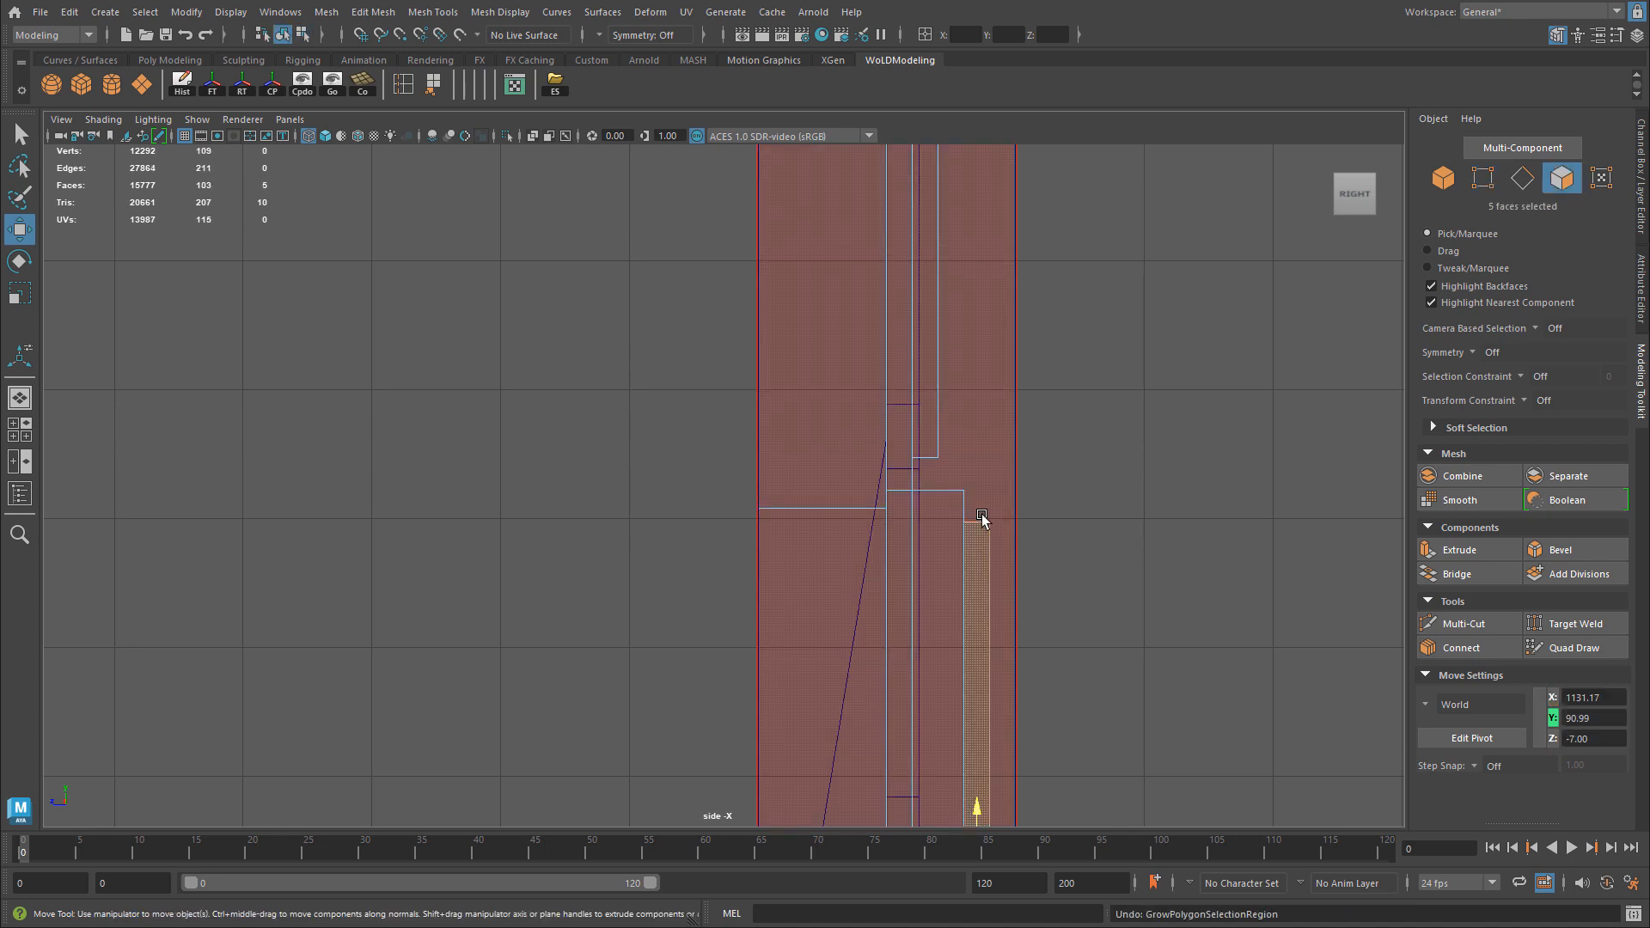
key("ctrl+z")
key("ctrl+z")
Select the lower panel's twelve recessed vertices in the side view and move them to about Z -5.72 and Y 95.08.
right_click_drag(965, 511, 967, 493)
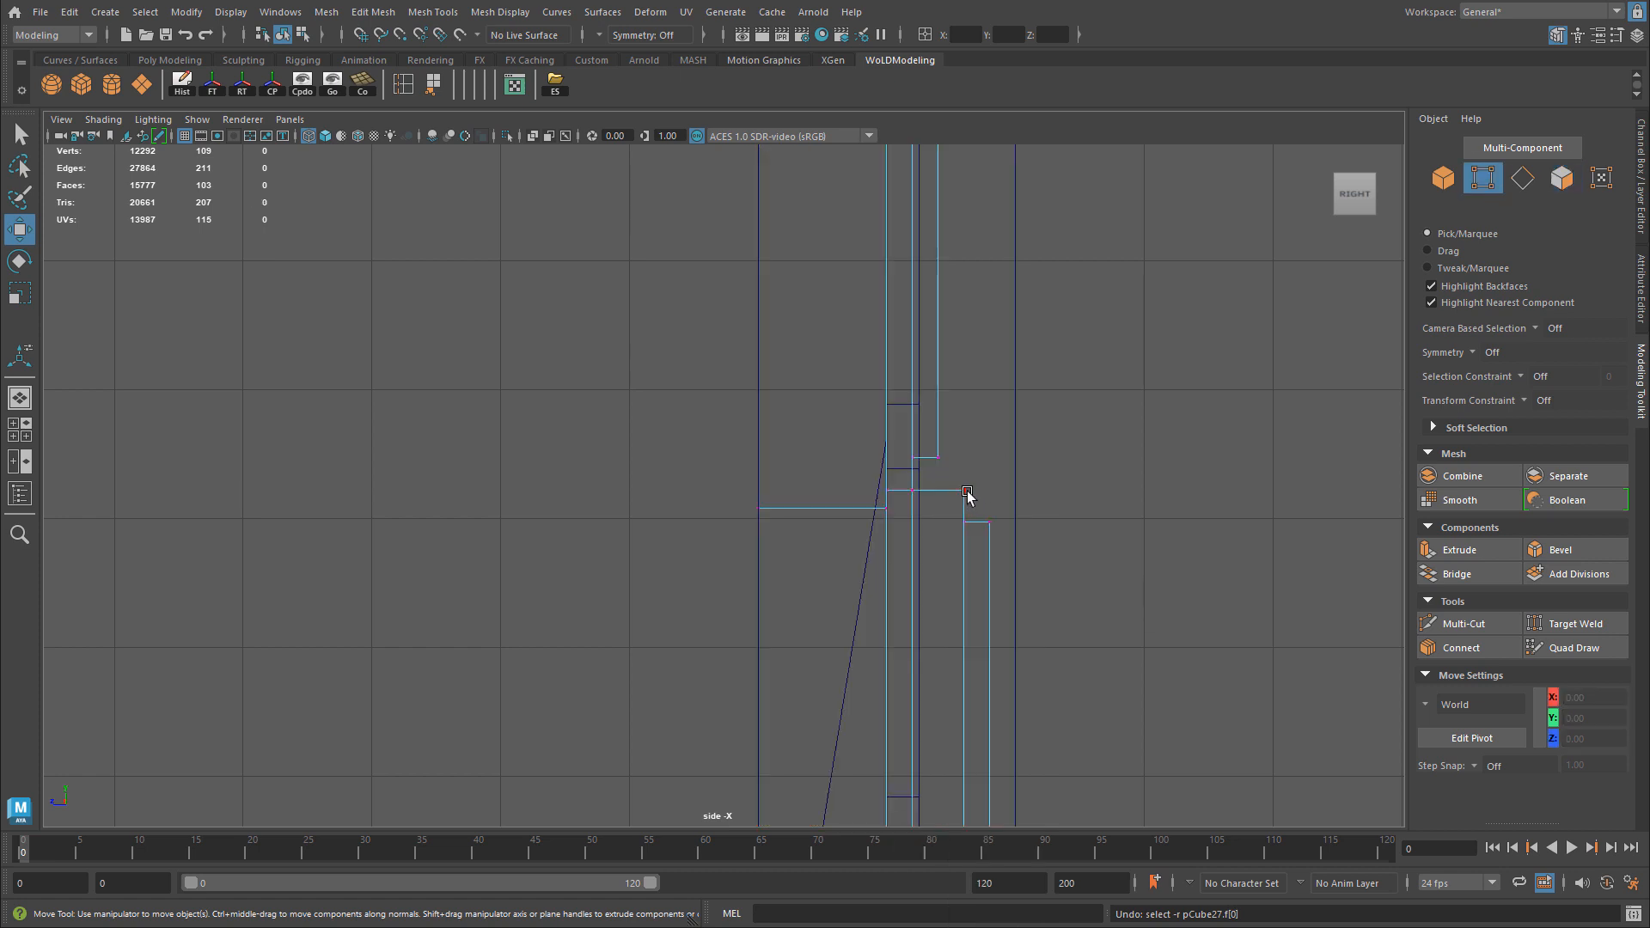
left_click_drag(1043, 598, 1044, 599)
middle_click_drag(1119, 540, 1092, 87, "alt")
scroll(969, 676, "down", 1)
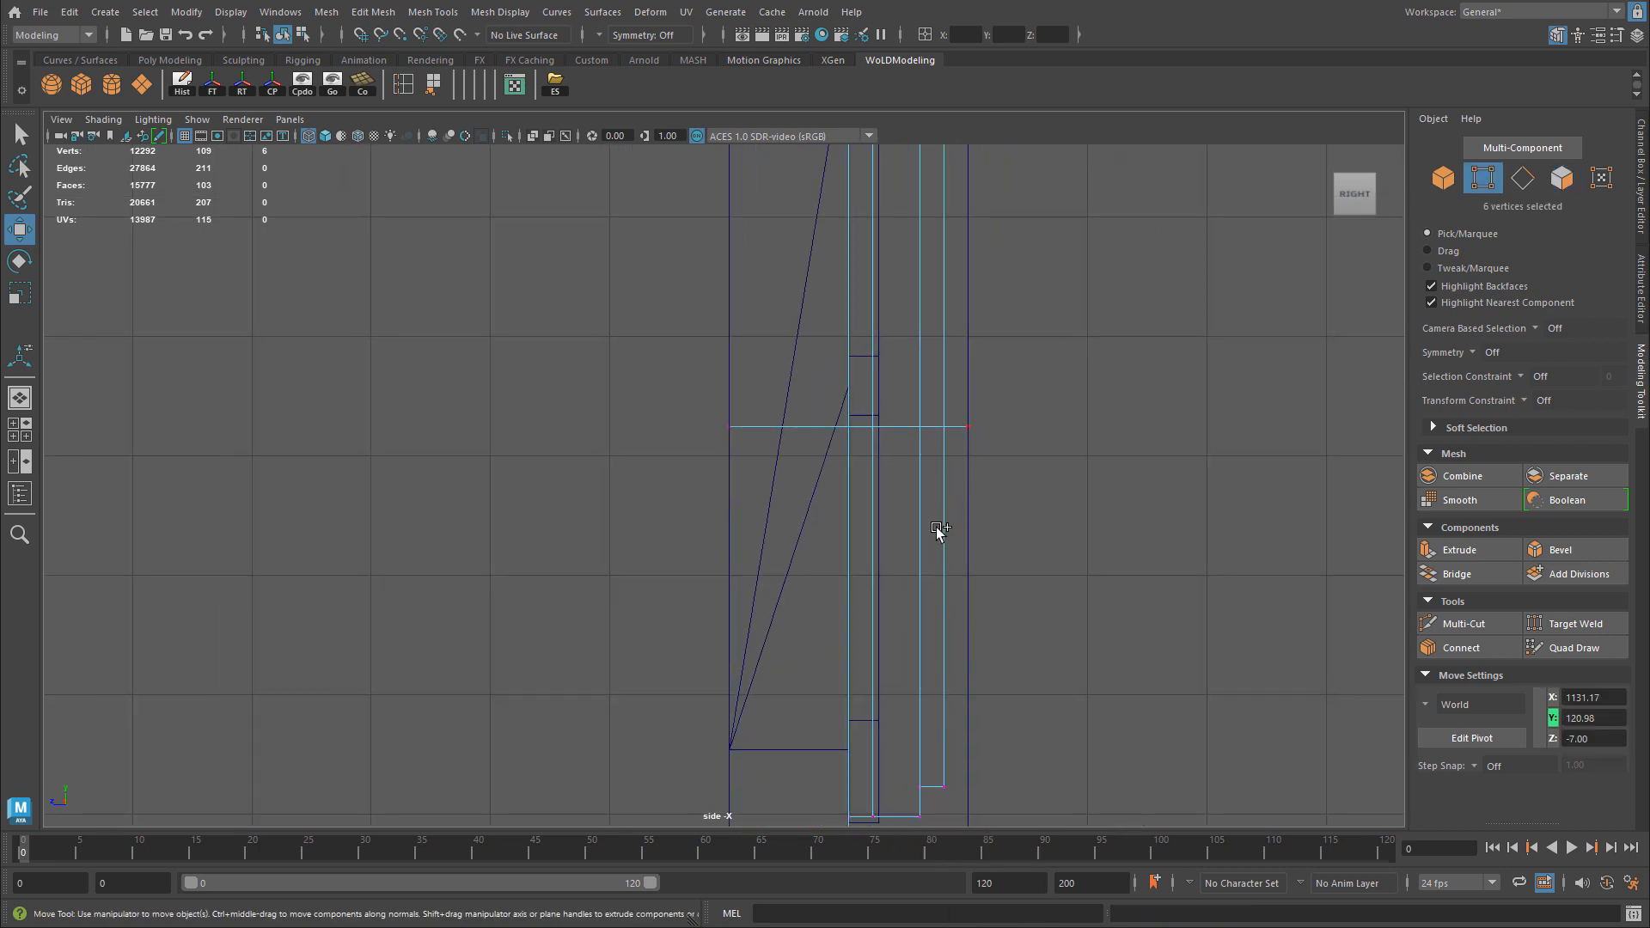
key("ctrl+z")
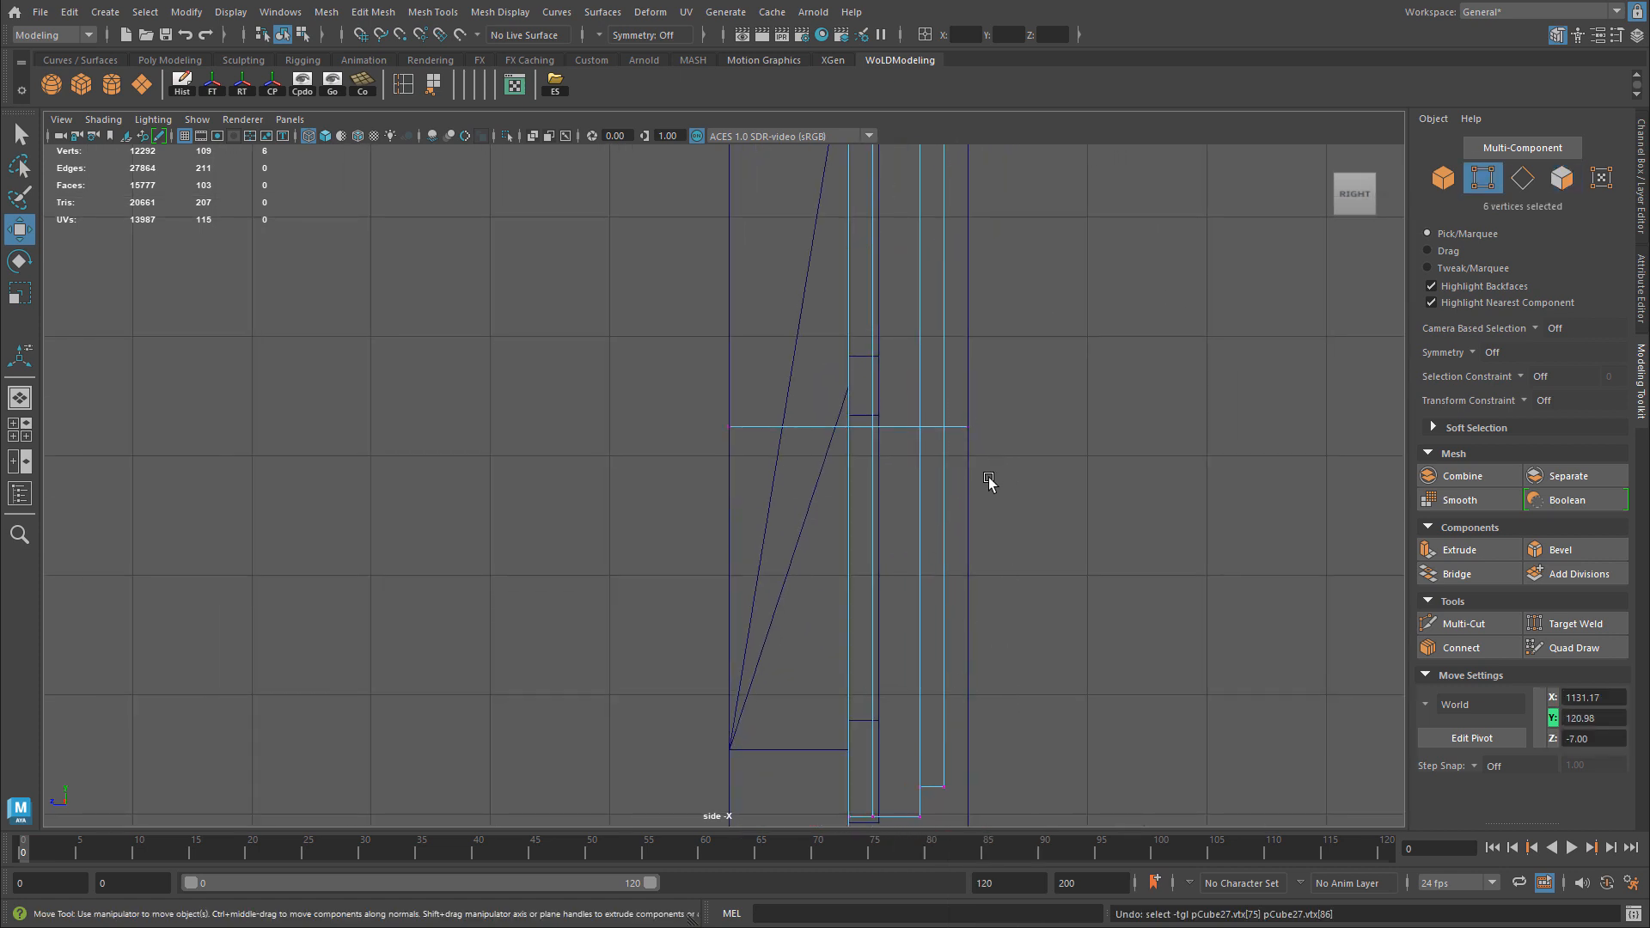
middle_click_drag(1007, 588, 1052, 706, "alt")
scroll(974, 579, "down", 1)
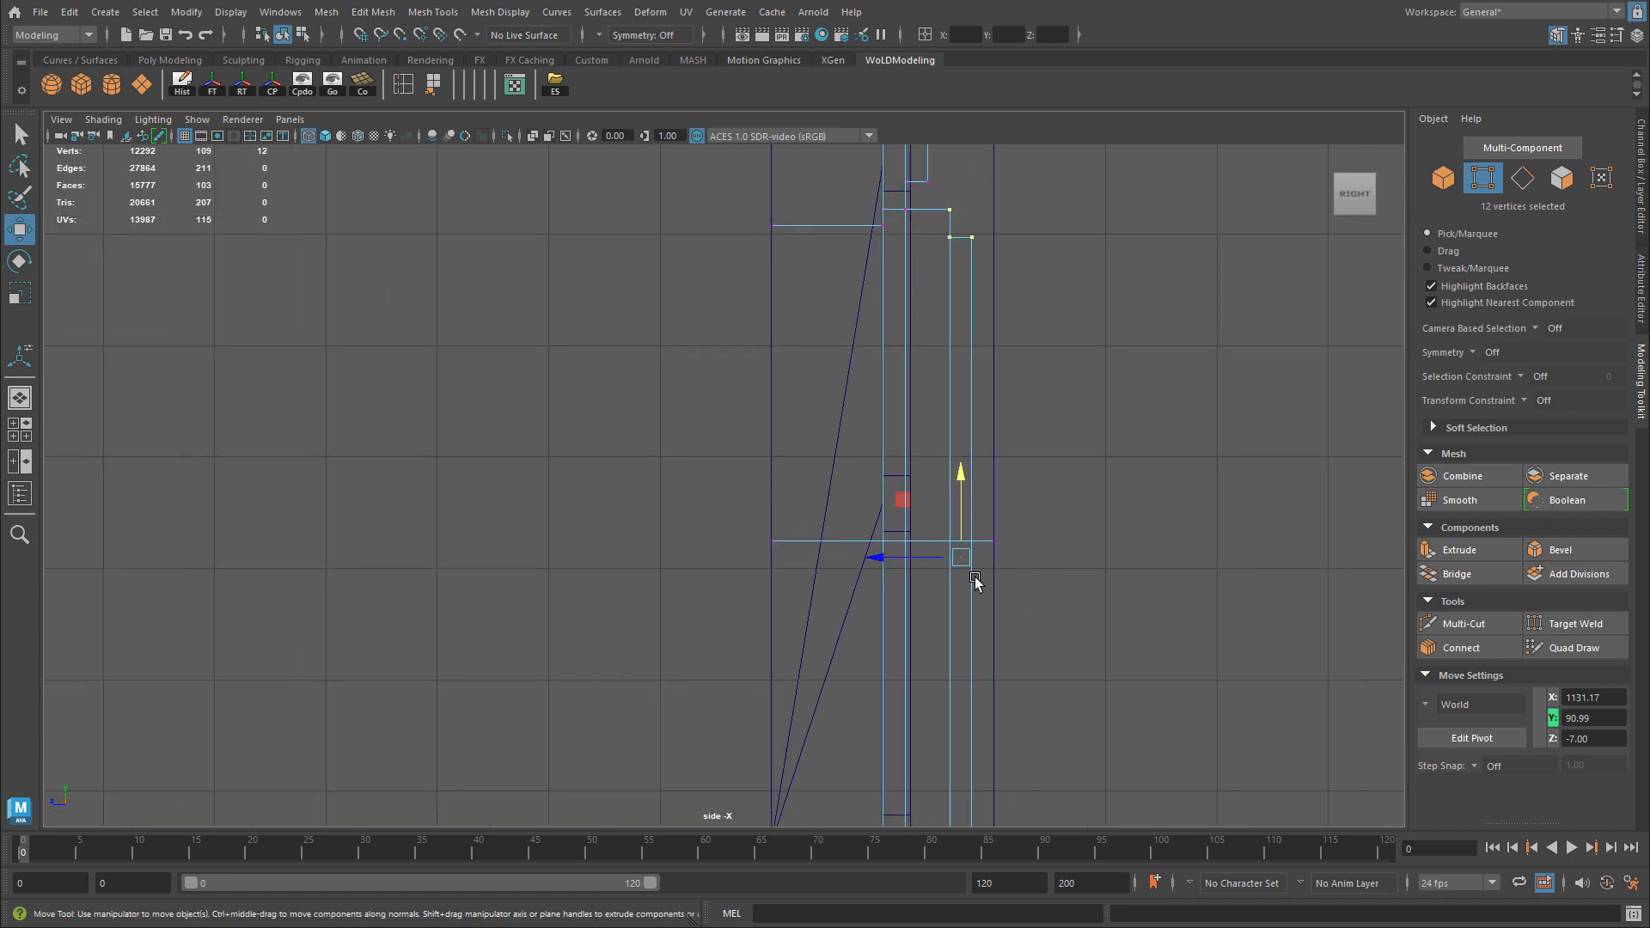
left_click_drag(941, 558, 930, 559)
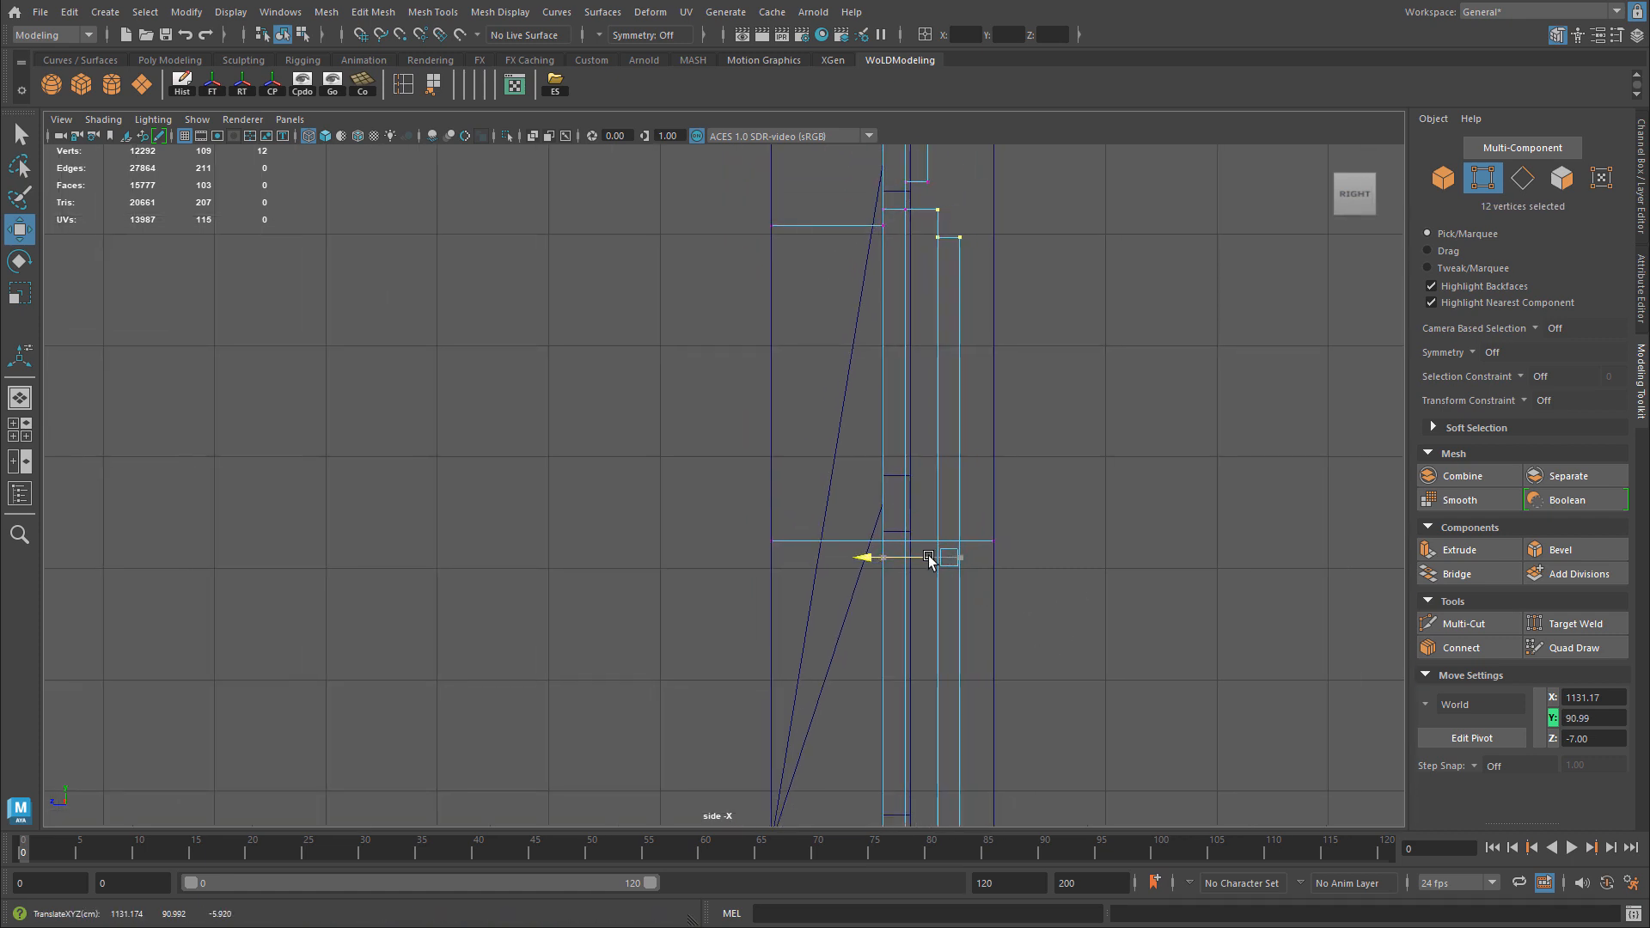
middle_click_drag(935, 429, 934, 591, "alt")
scroll(945, 760, "up", 1)
left_click_drag(940, 756, 936, 756)
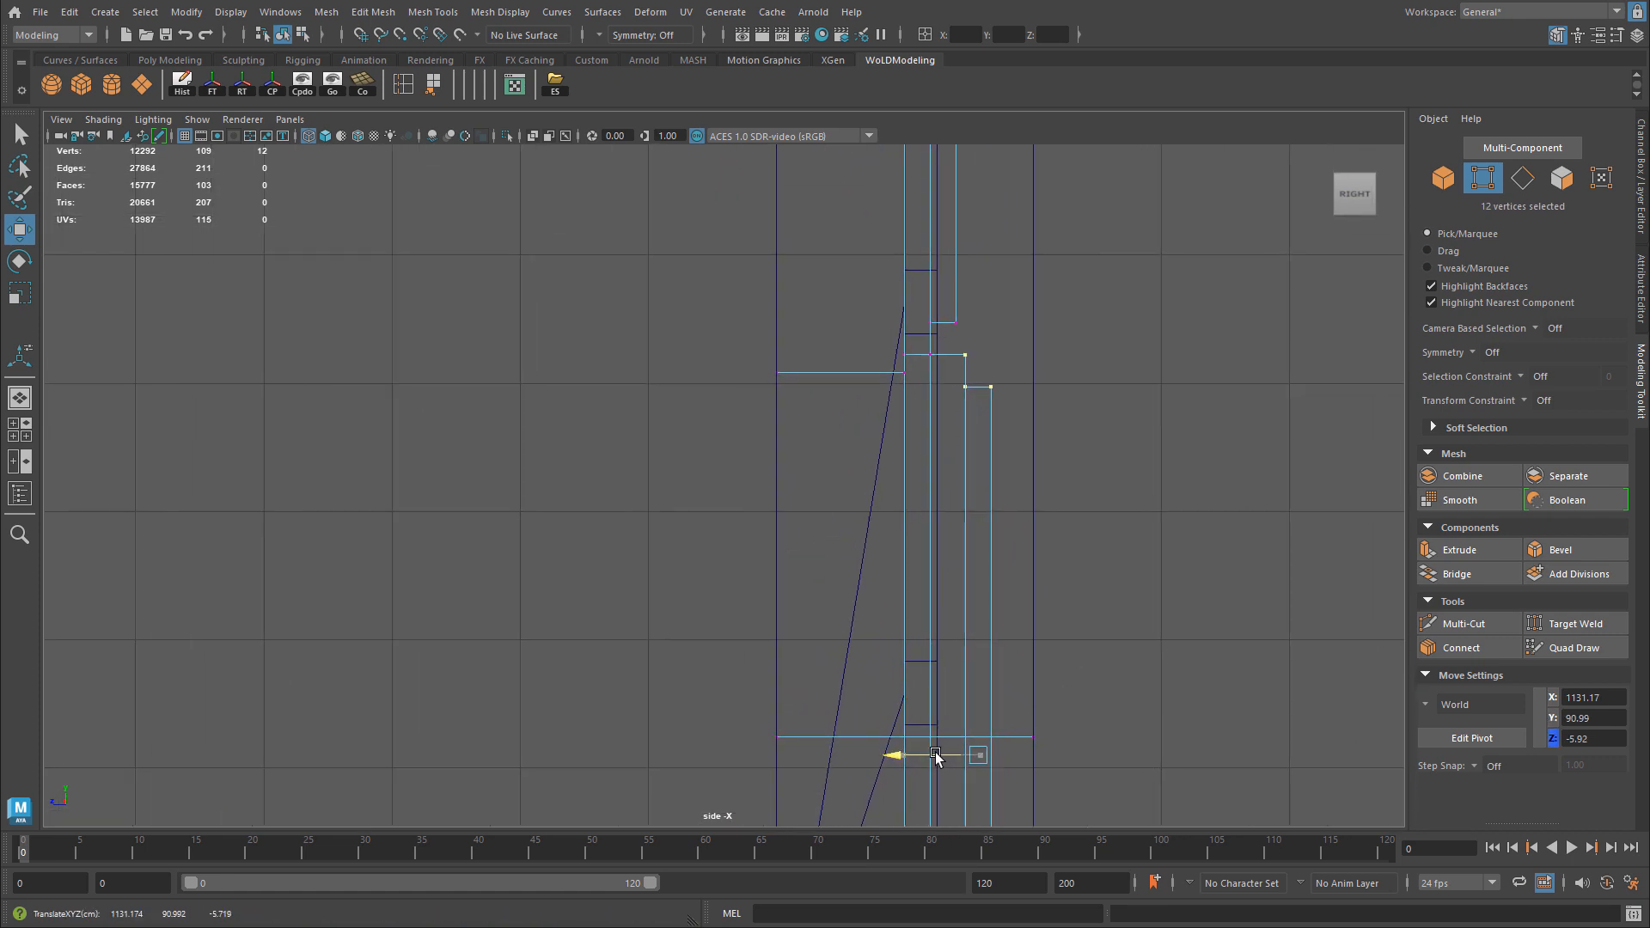
left_click_drag(979, 675, 980, 618)
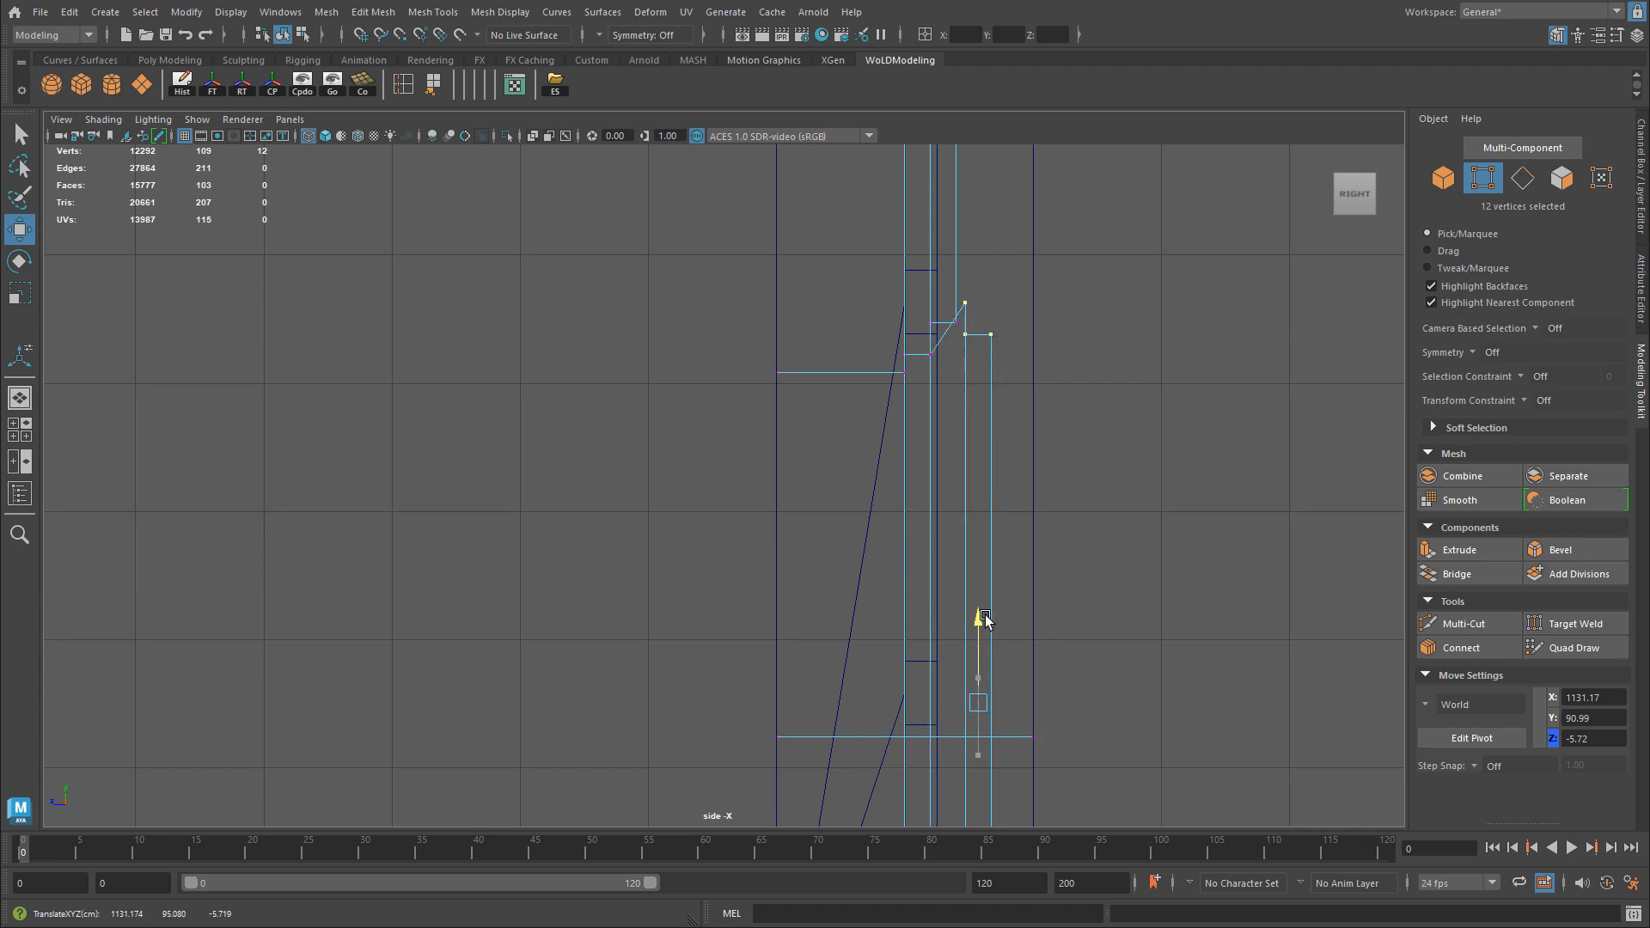
Examine the recessed lower sash, its overlap with the upper panel and the arch area of the window.
scroll(884, 552, "up", 3)
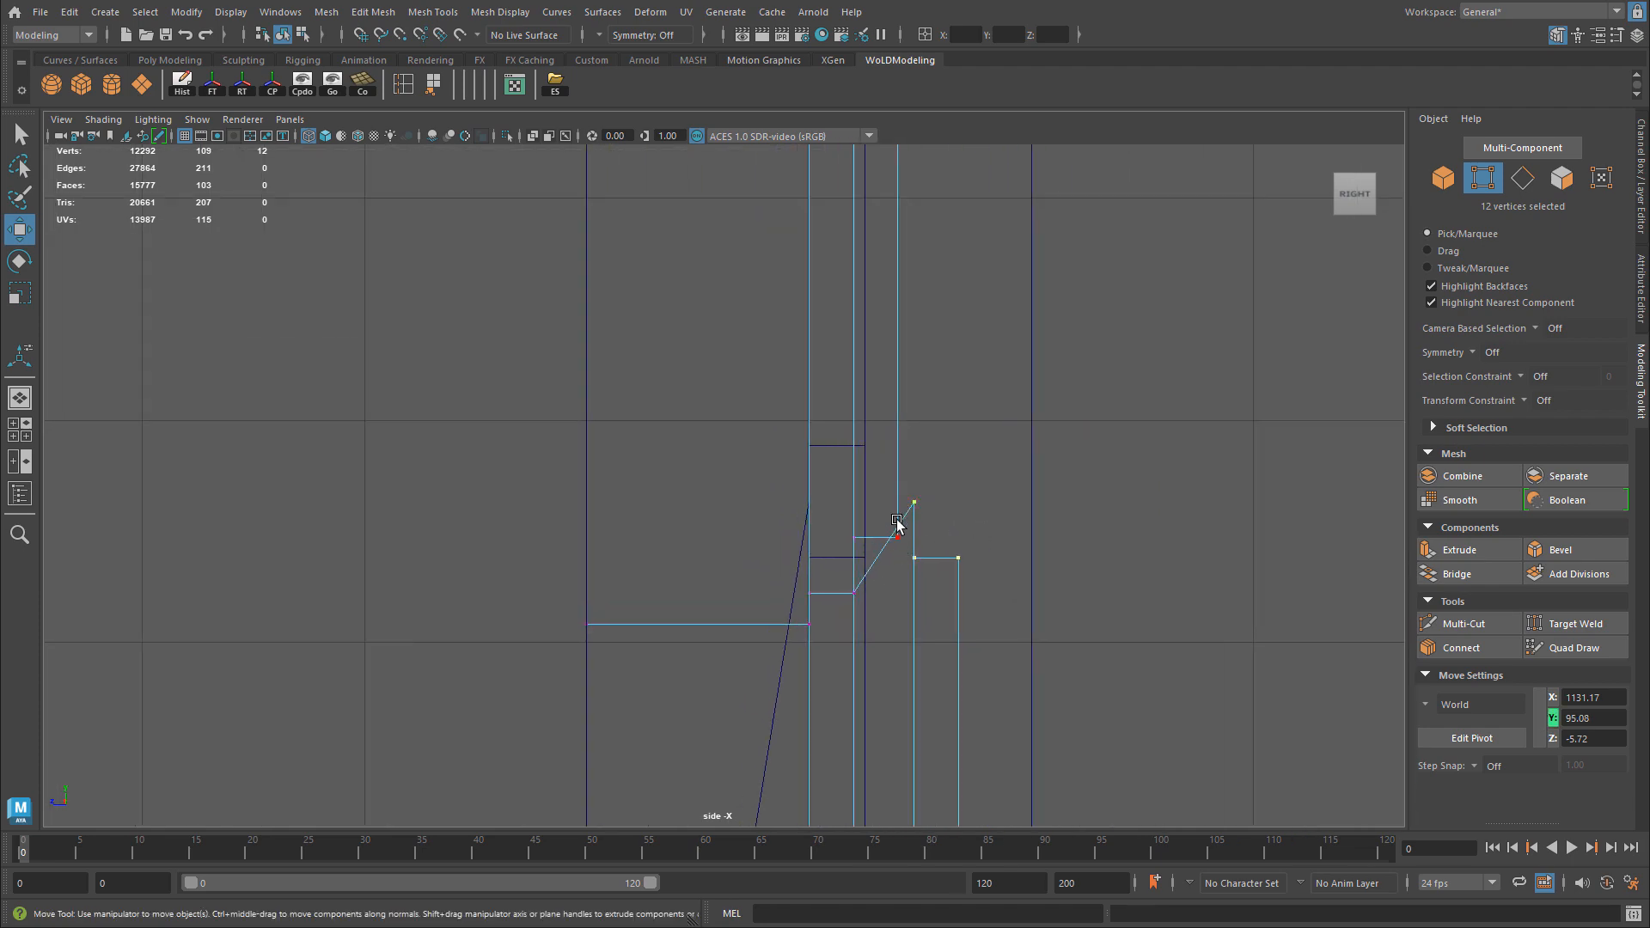
key("space")
key("space")
left_click_drag(825, 427, 860, 436, "alt")
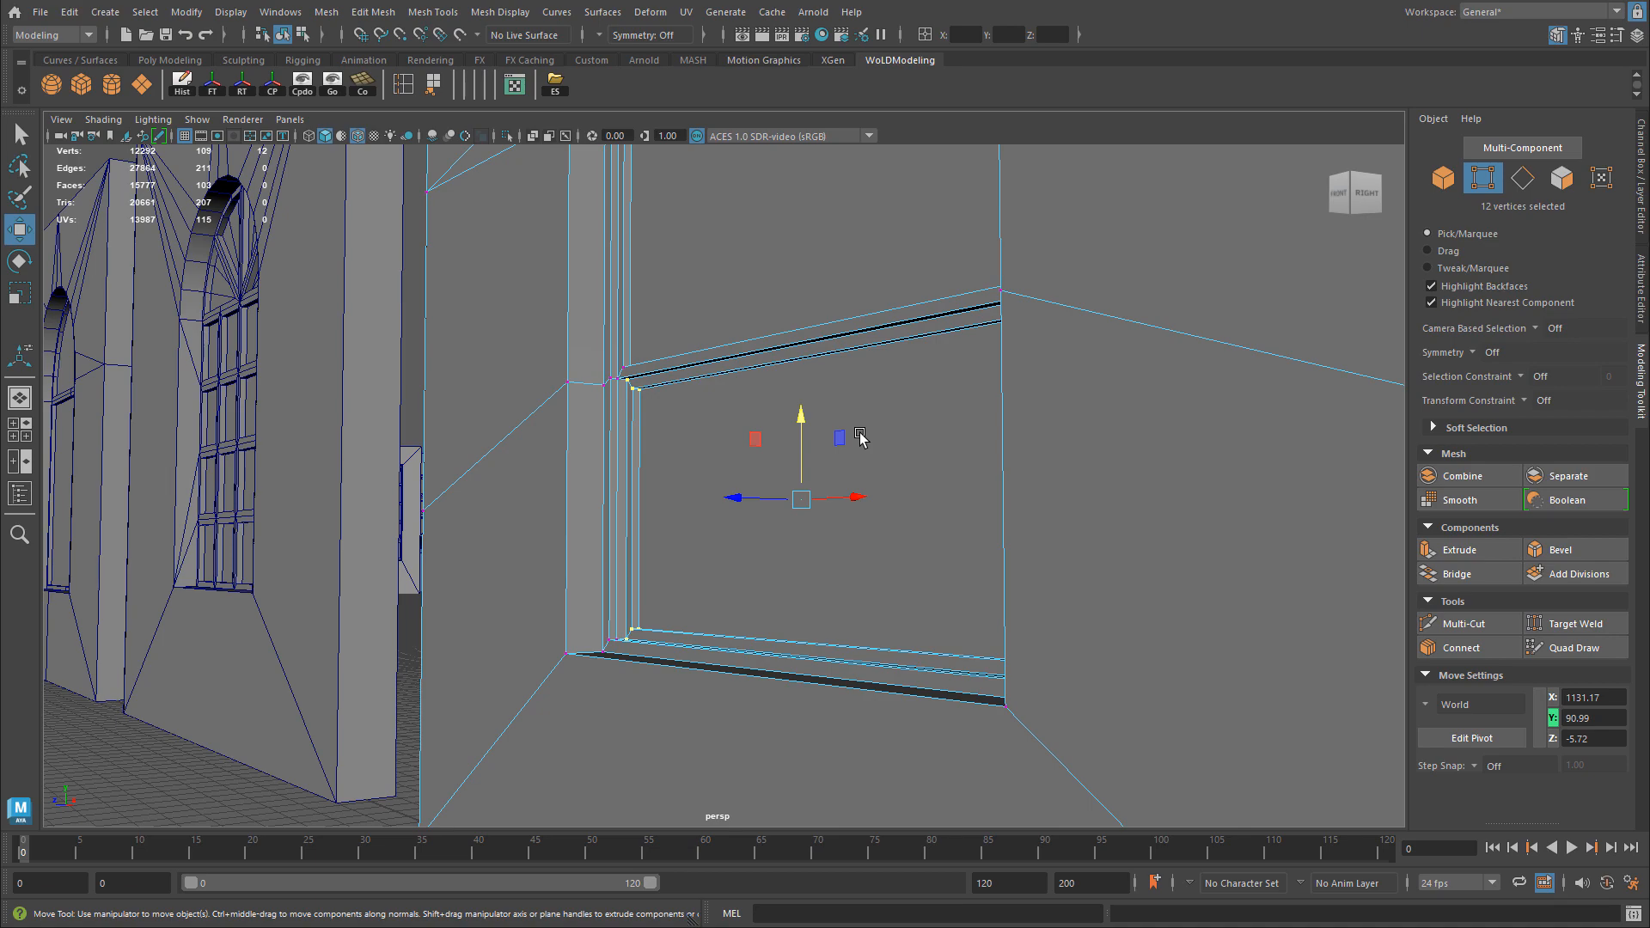
left_click_drag(896, 427, 713, 467, "alt")
middle_click_drag(759, 446, 775, 475, "alt")
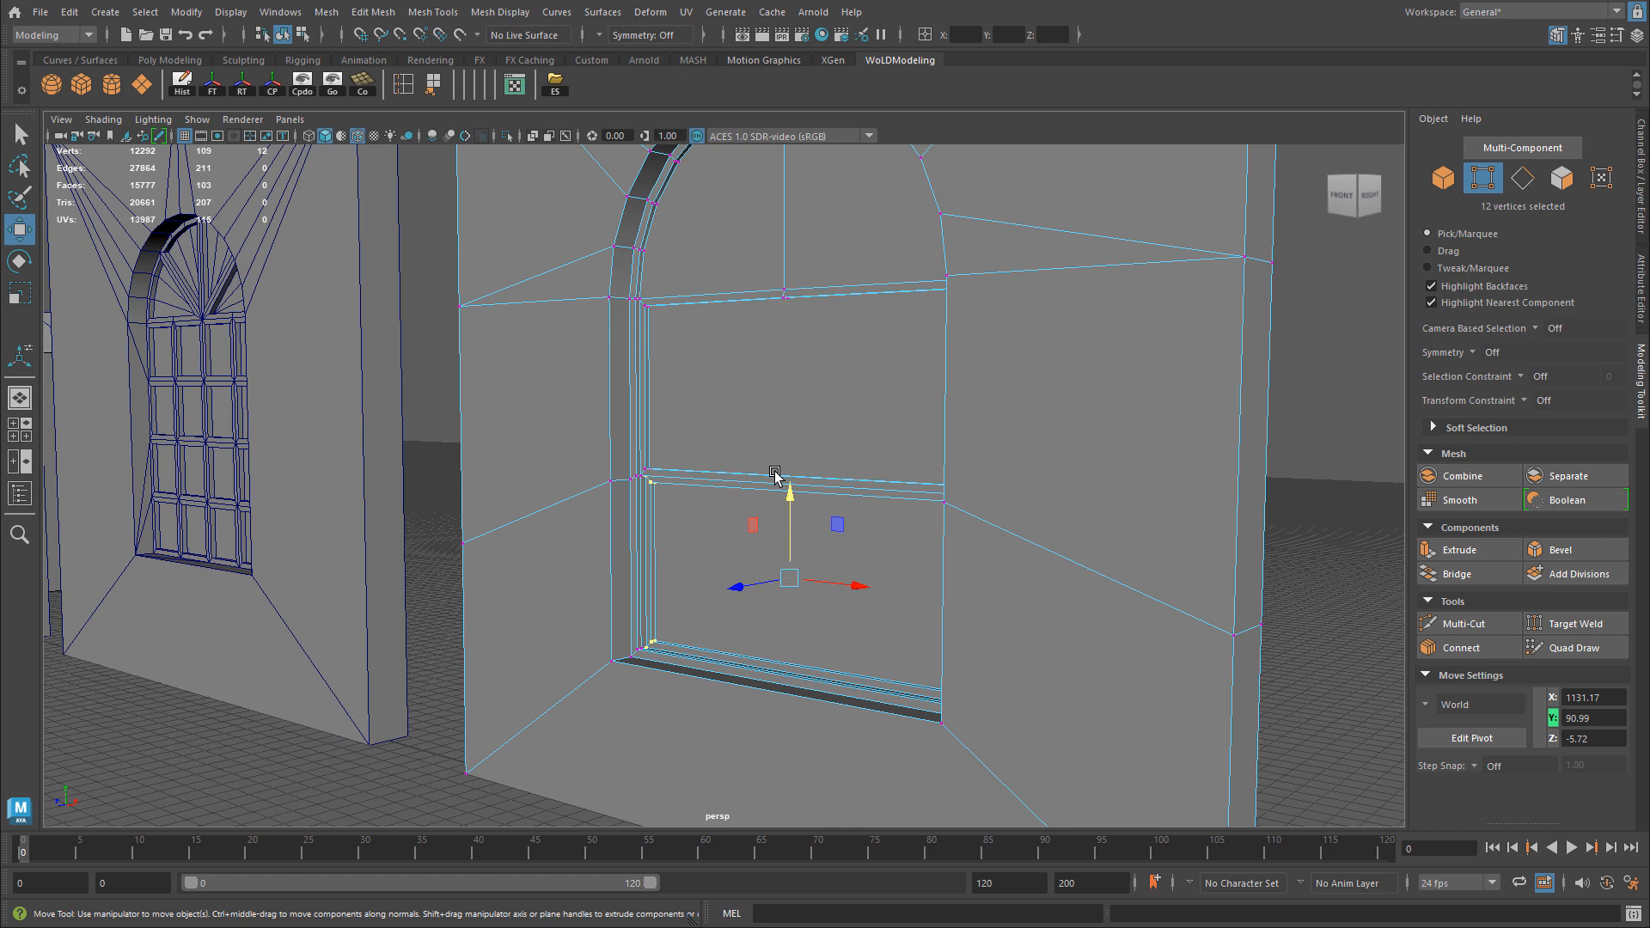
right_click_drag(770, 412, 821, 387)
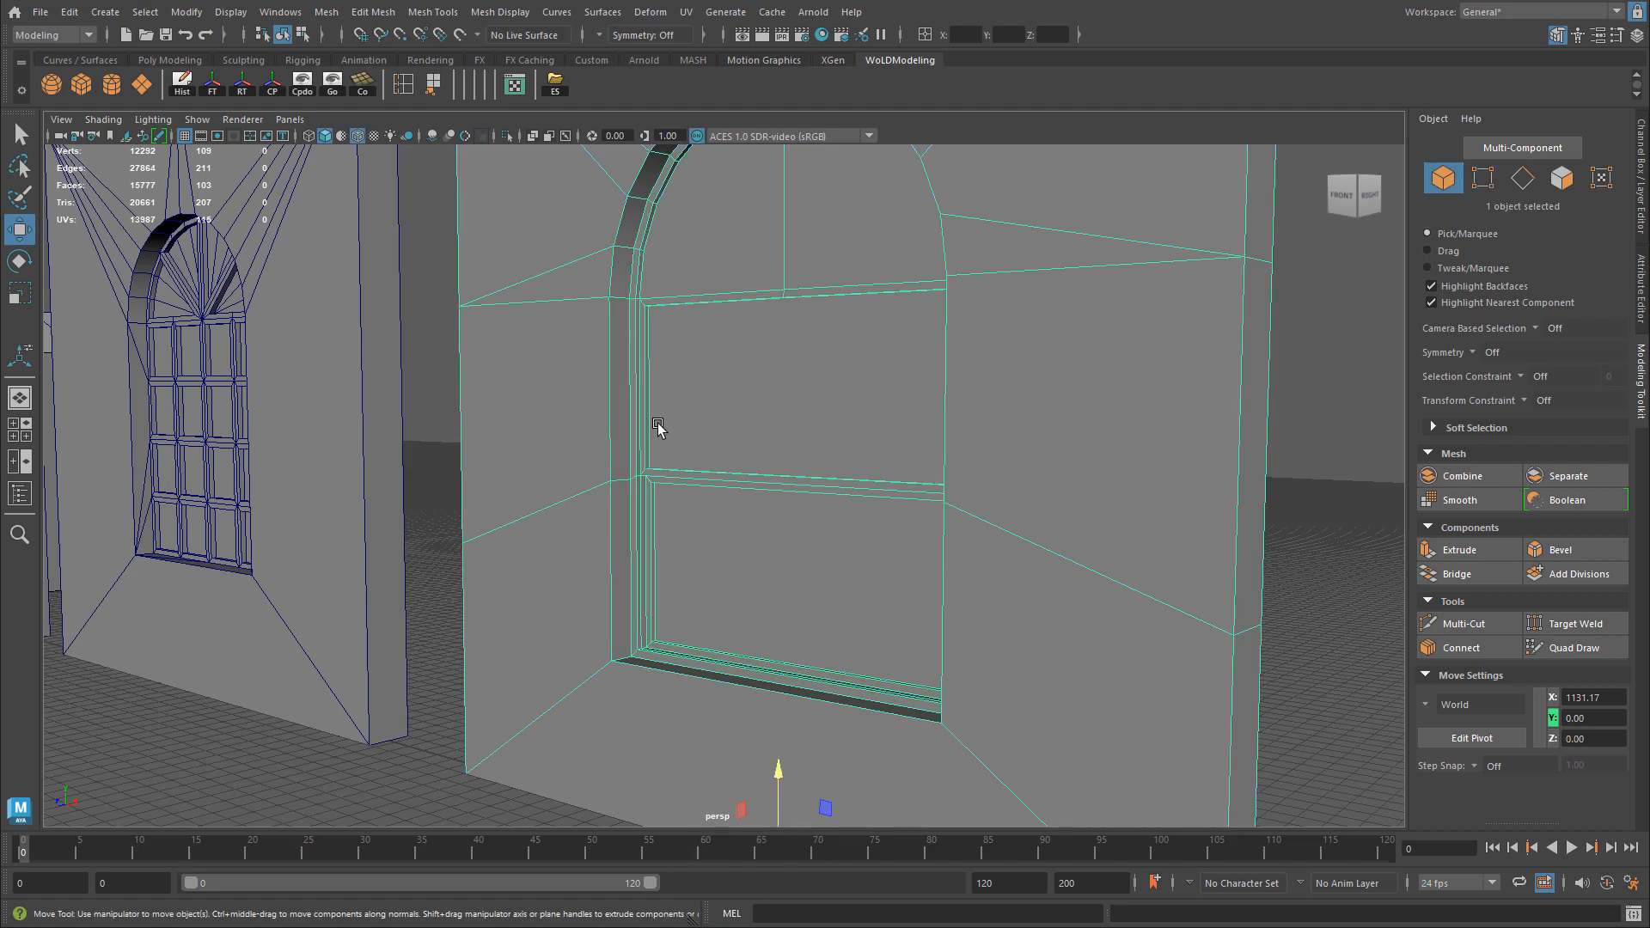
left_click_drag(655, 424, 824, 437, "alt")
left_click(1105, 712)
scroll(1105, 700, "up", 4)
left_click_drag(1117, 636, 807, 599, "alt")
left_click(832, 583)
key("f")
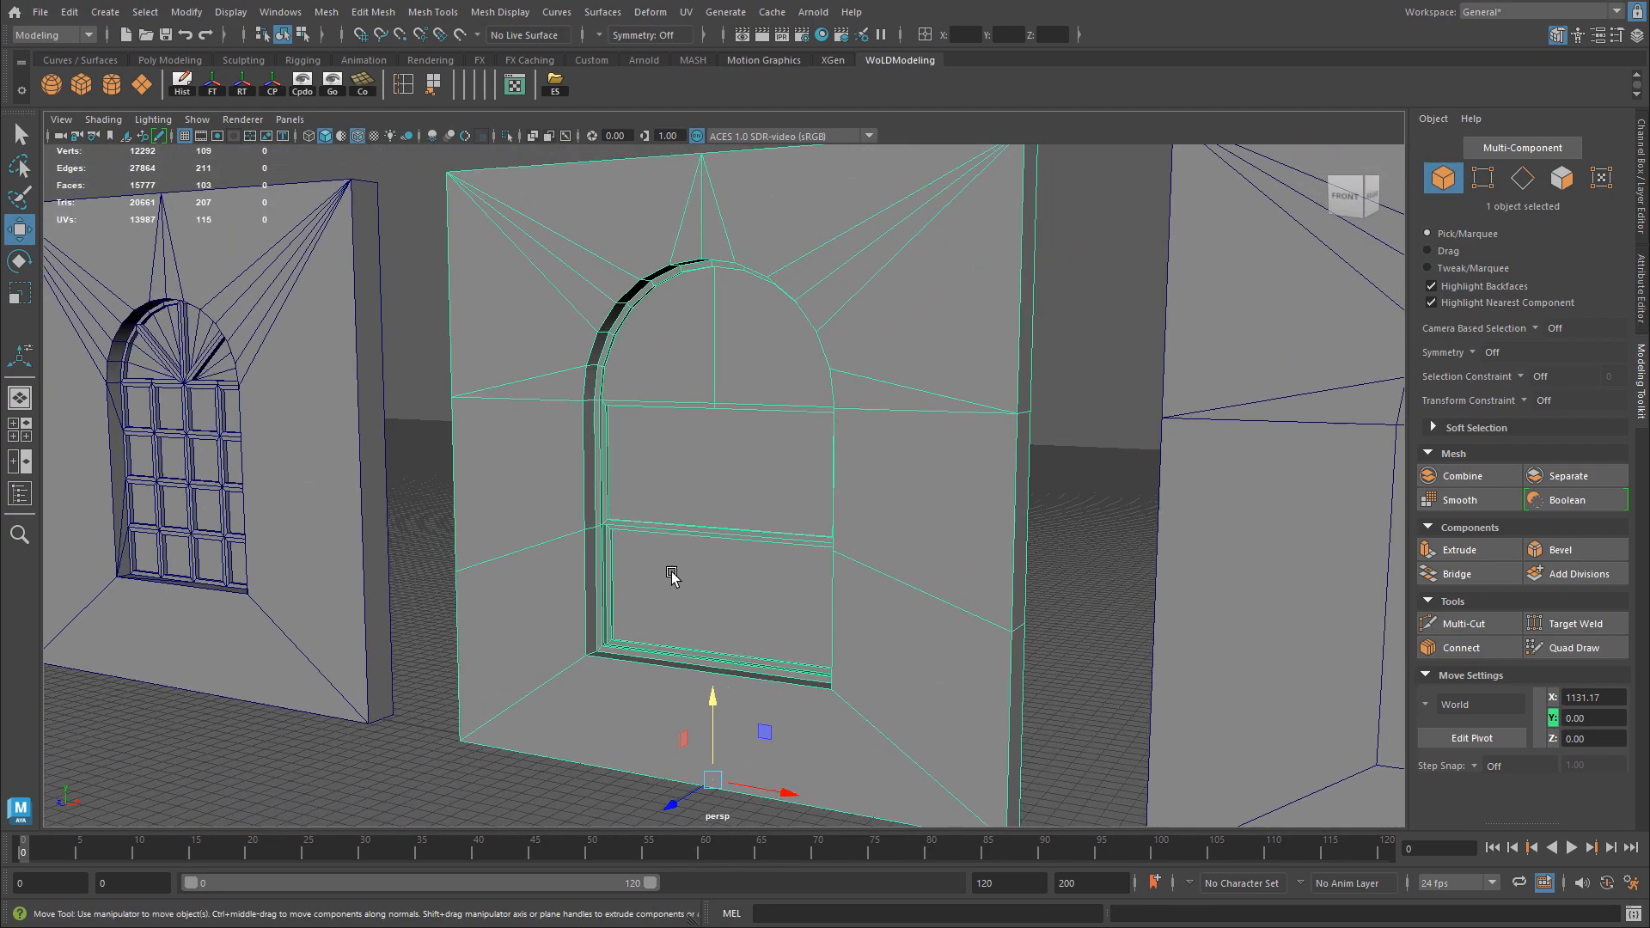
scroll(693, 571, "up", 4)
left_click_drag(668, 359, 601, 346, "alt")
middle_click_drag(613, 311, 596, 472, "alt")
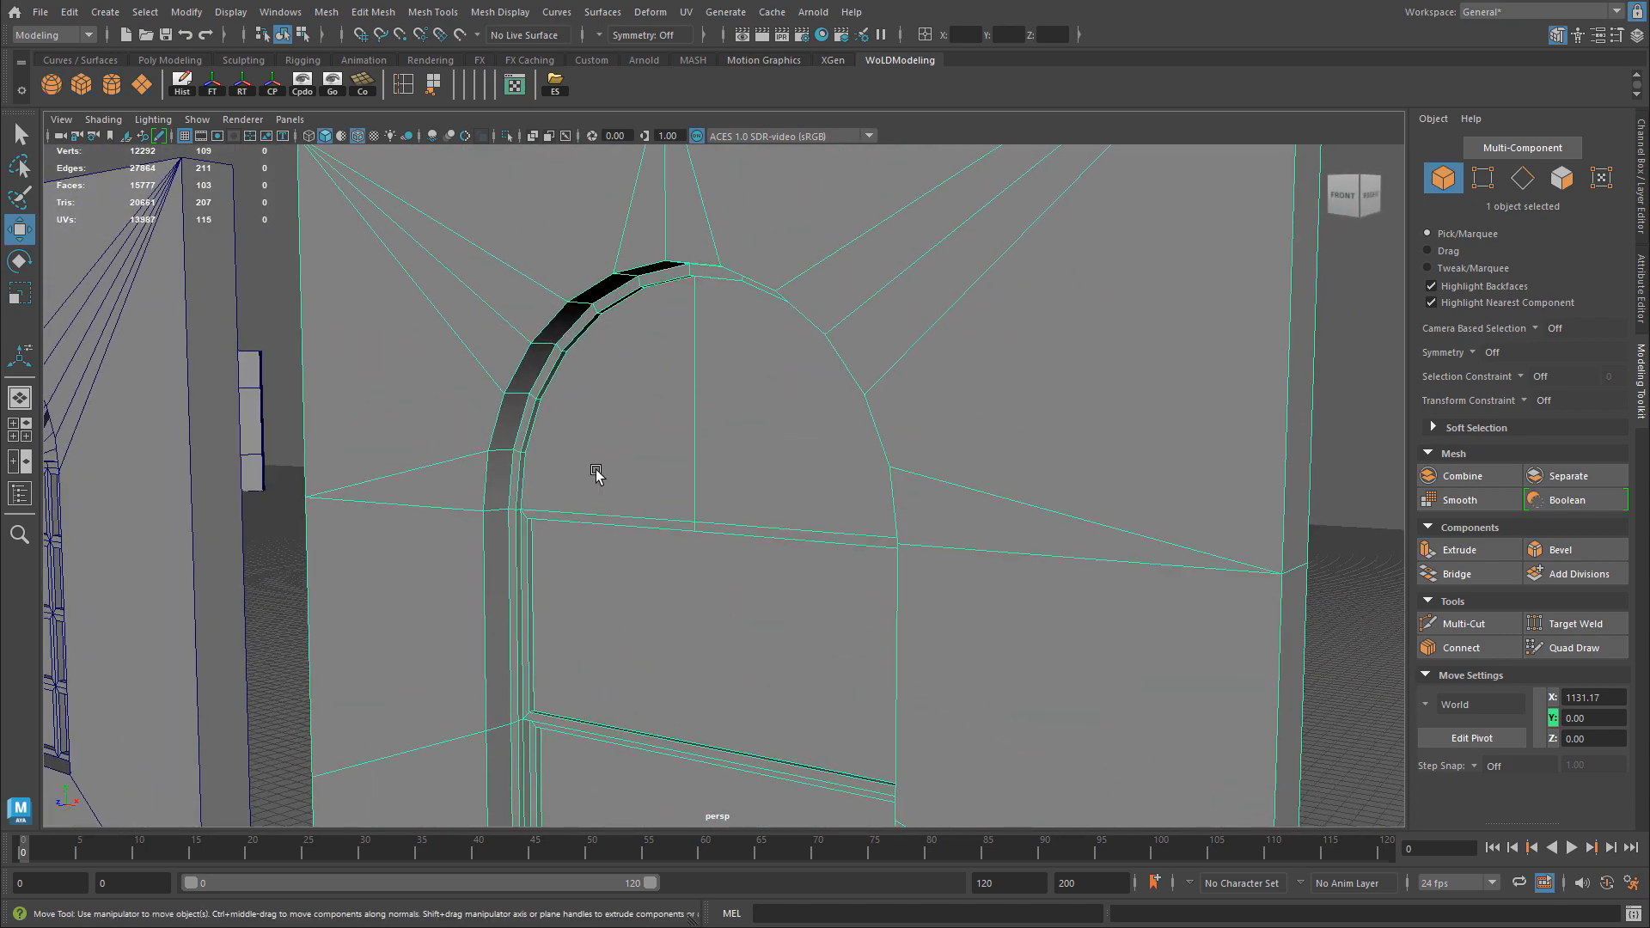
Split the arch's two half faces with Multi-Cut along two diagonals from the bottom centre to the curved edge.
right_click_drag(624, 429, 625, 440)
left_click(625, 440)
left_click(765, 416, "shift")
left_click_drag(765, 416, 574, 372, "alt")
scroll(718, 461, "up", 2)
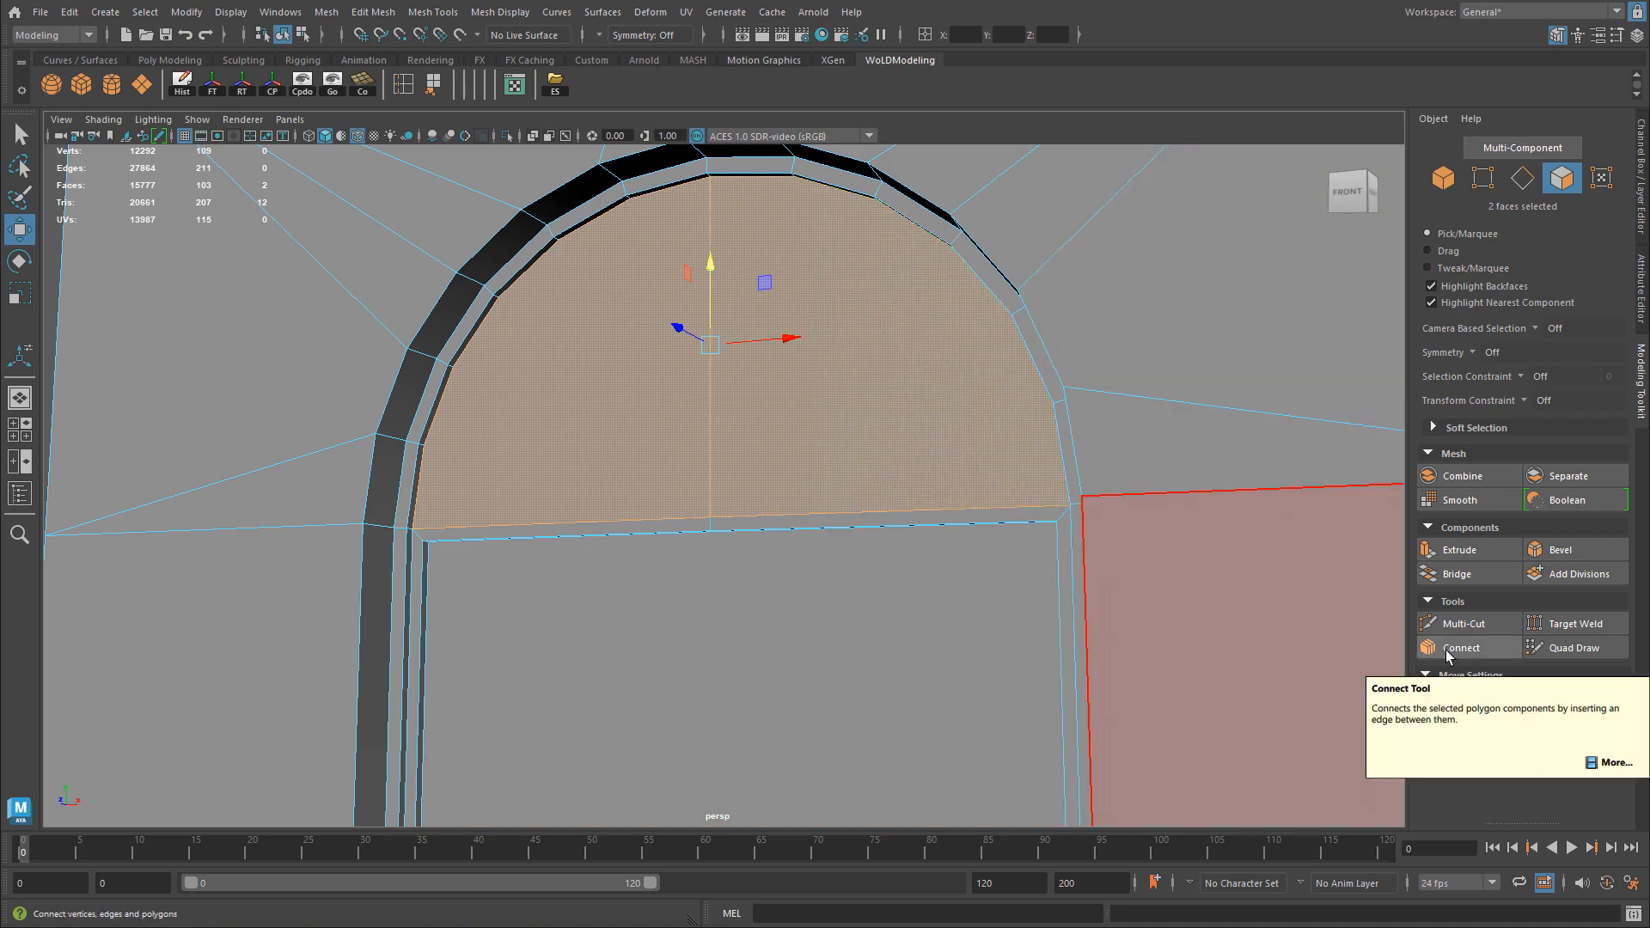
left_click(1460, 623)
left_click_drag(662, 394, 534, 332, "alt")
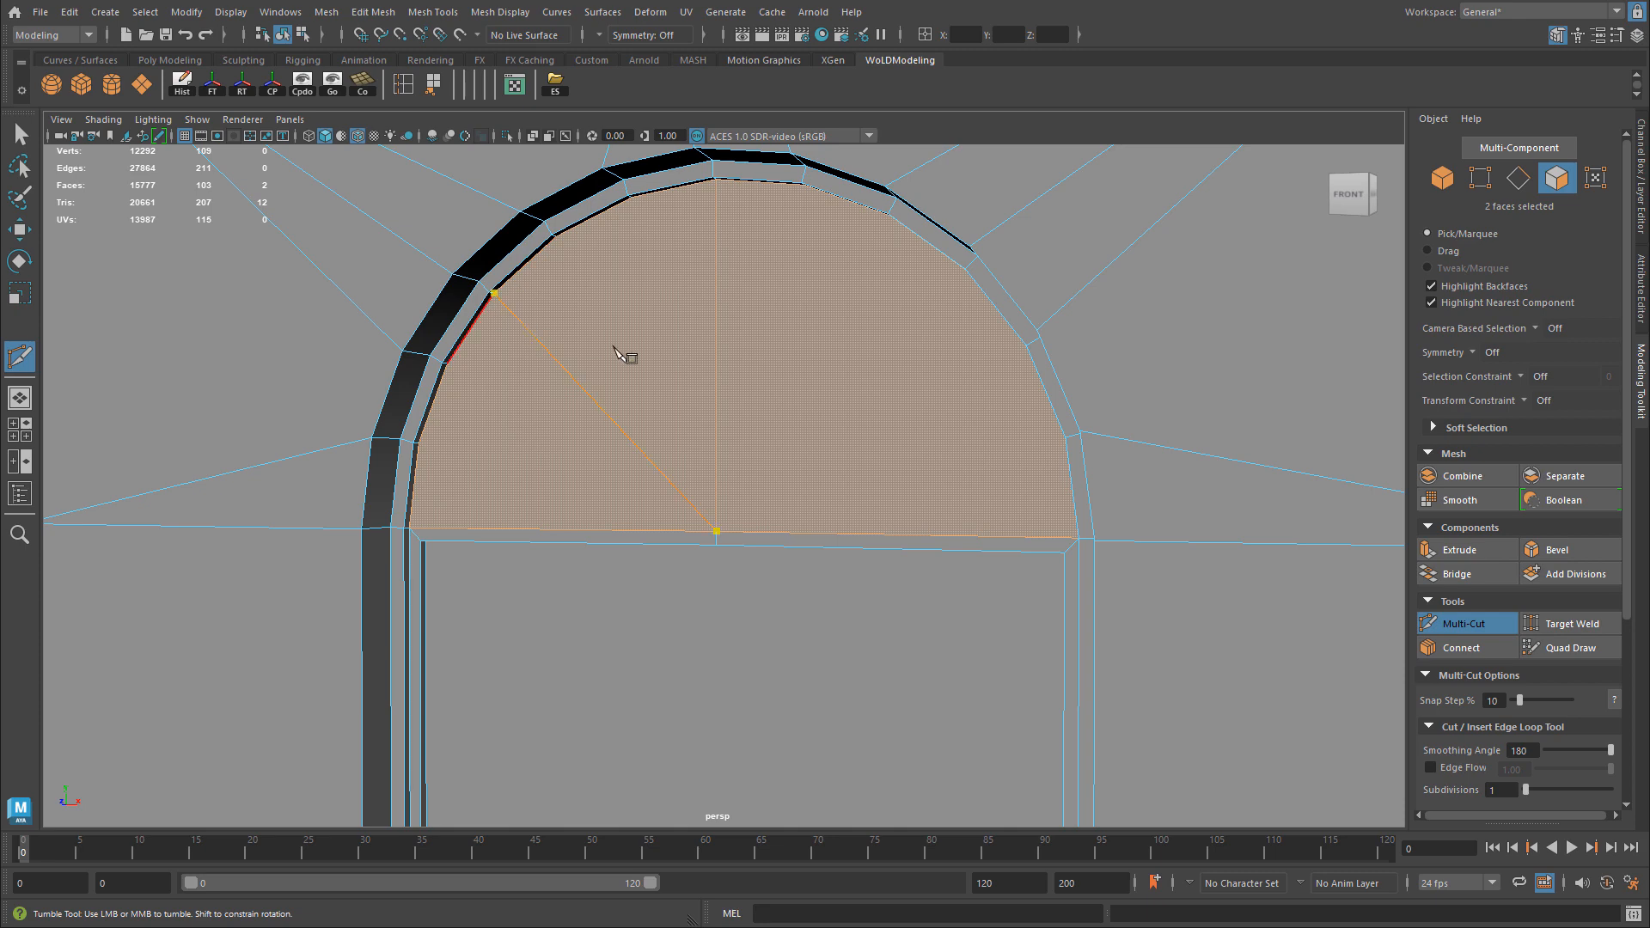
right_click(799, 505)
Try extruding all four arch segment faces together with an offset of 2.5.
left_click_drag(725, 475, 869, 464, "alt")
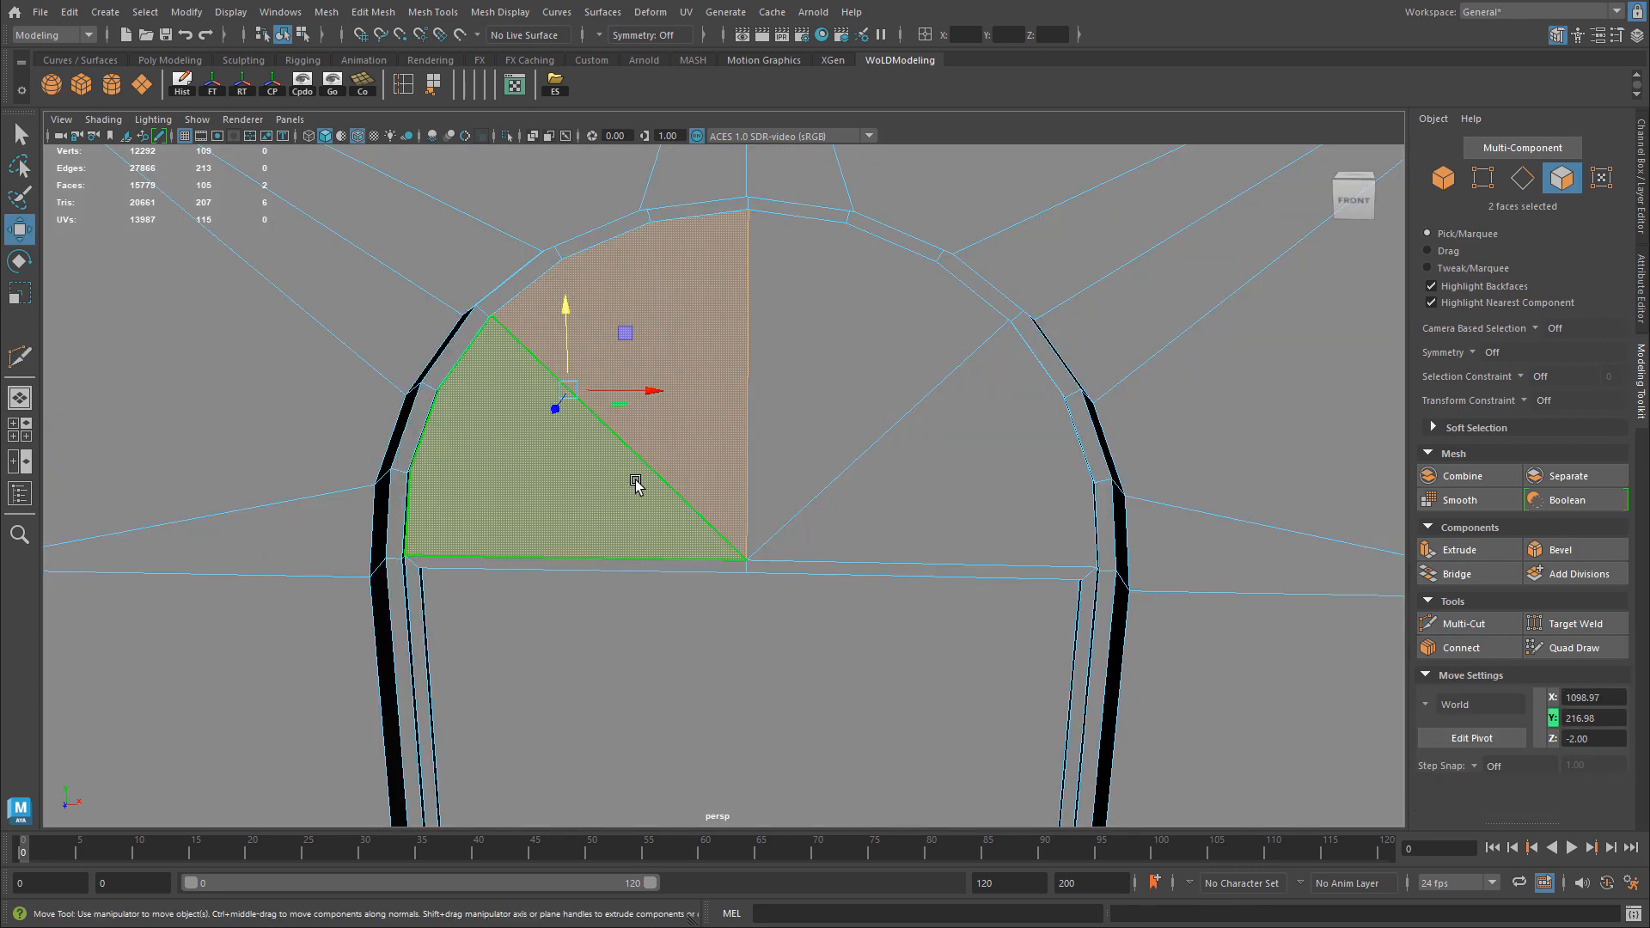
left_click(712, 380, "shift")
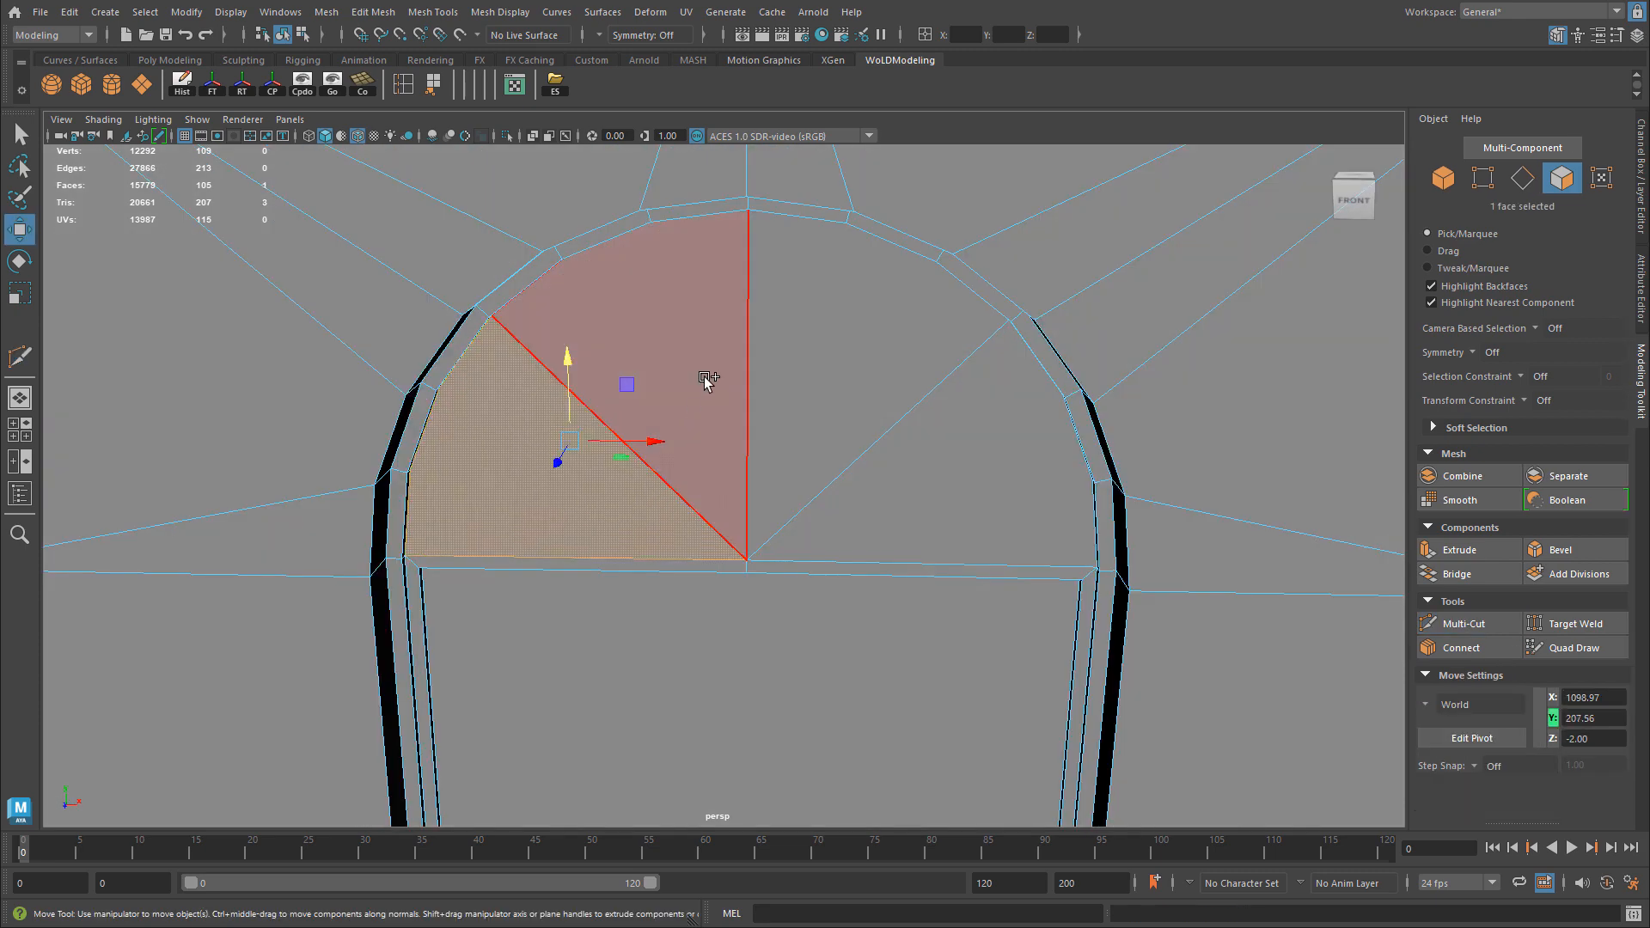
left_click(860, 369, "shift")
left_click(899, 470, "shift")
left_click_drag(899, 470, 848, 454, "alt")
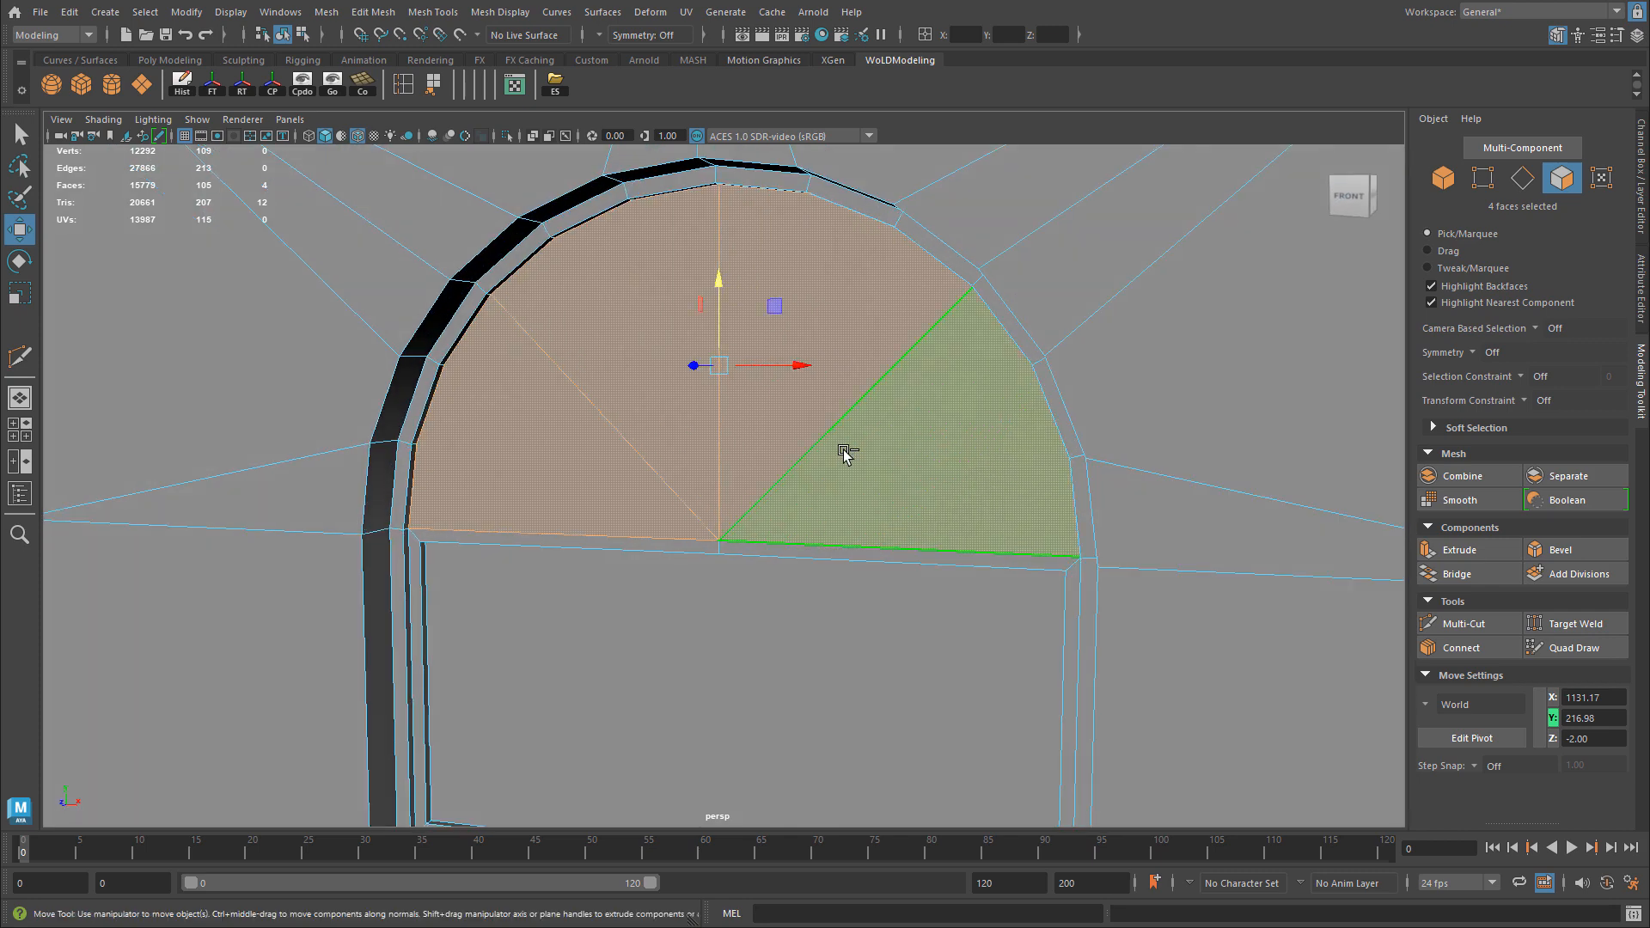
key("ctrl+e")
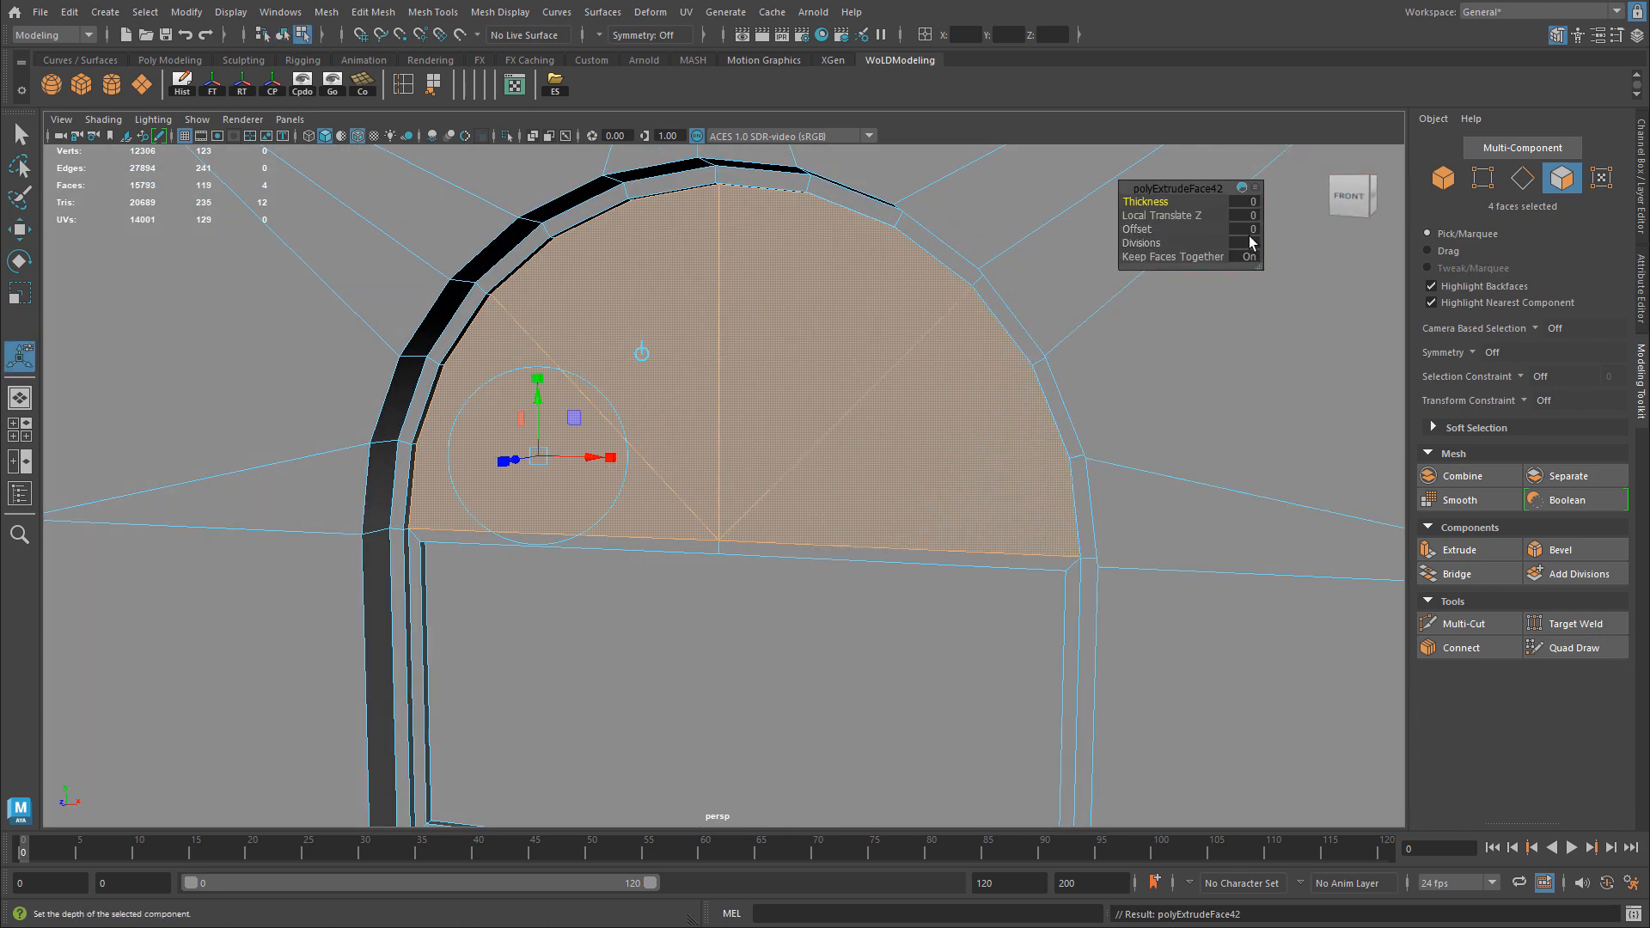
left_click(1248, 230)
type("2.5")
key("Return")
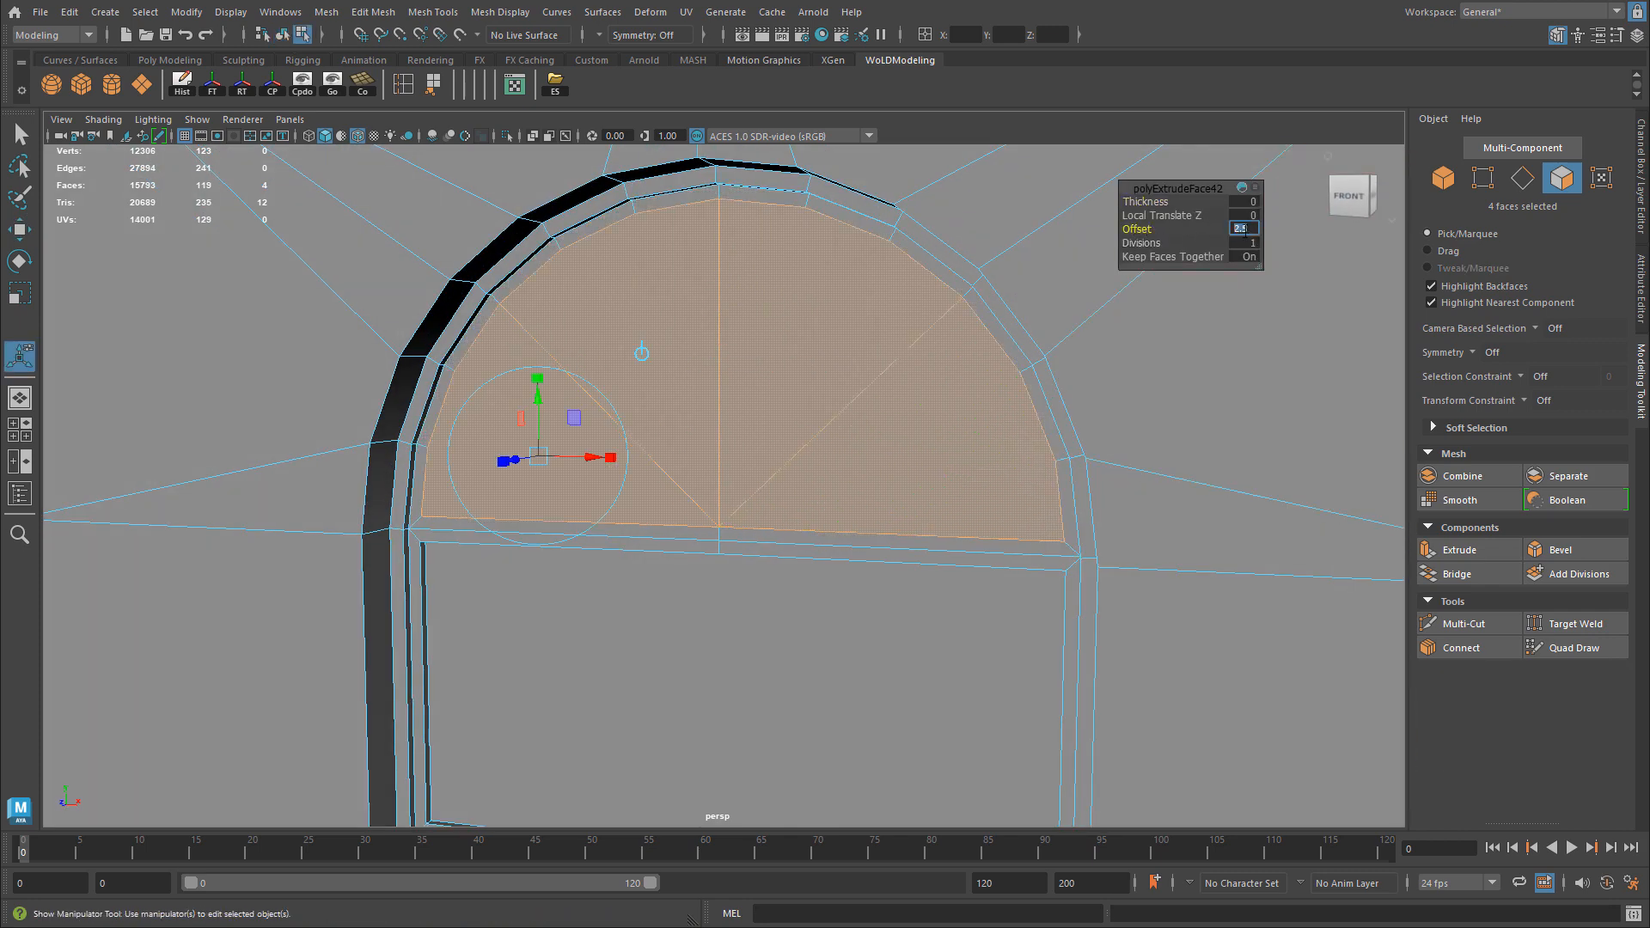
left_click_drag(796, 361, 645, 332, "alt")
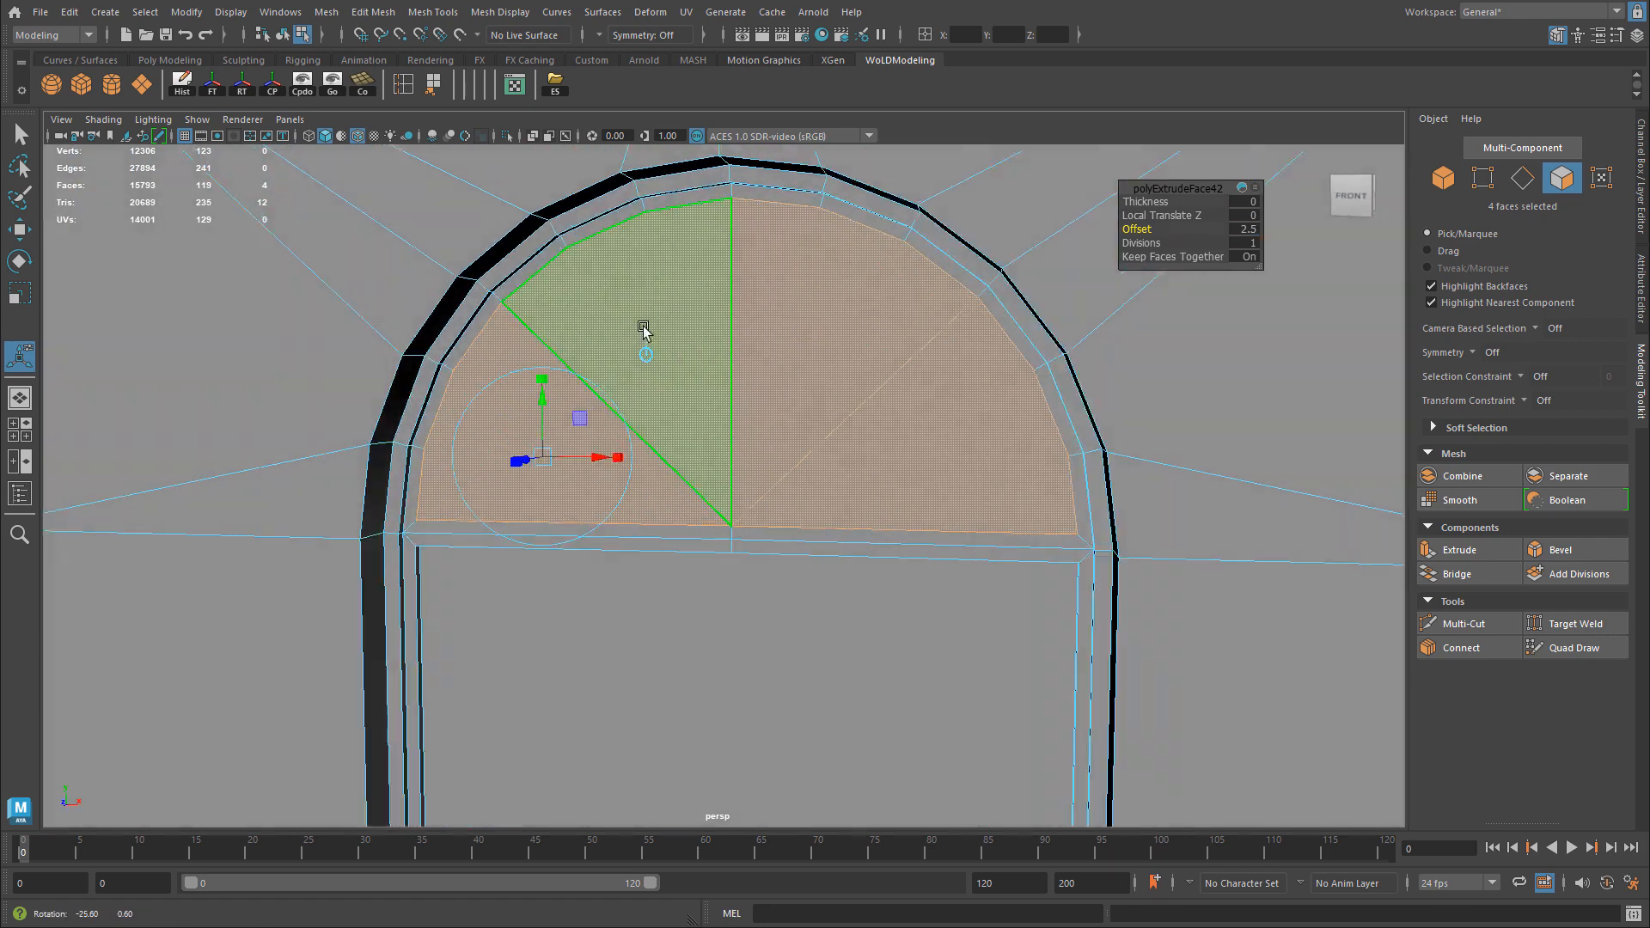
Try a second extrusion of the four arch faces with Keep Faces Together off and an offset of 2.5.
right_click_drag(722, 210, 803, 331, "alt")
key("ctrl+e")
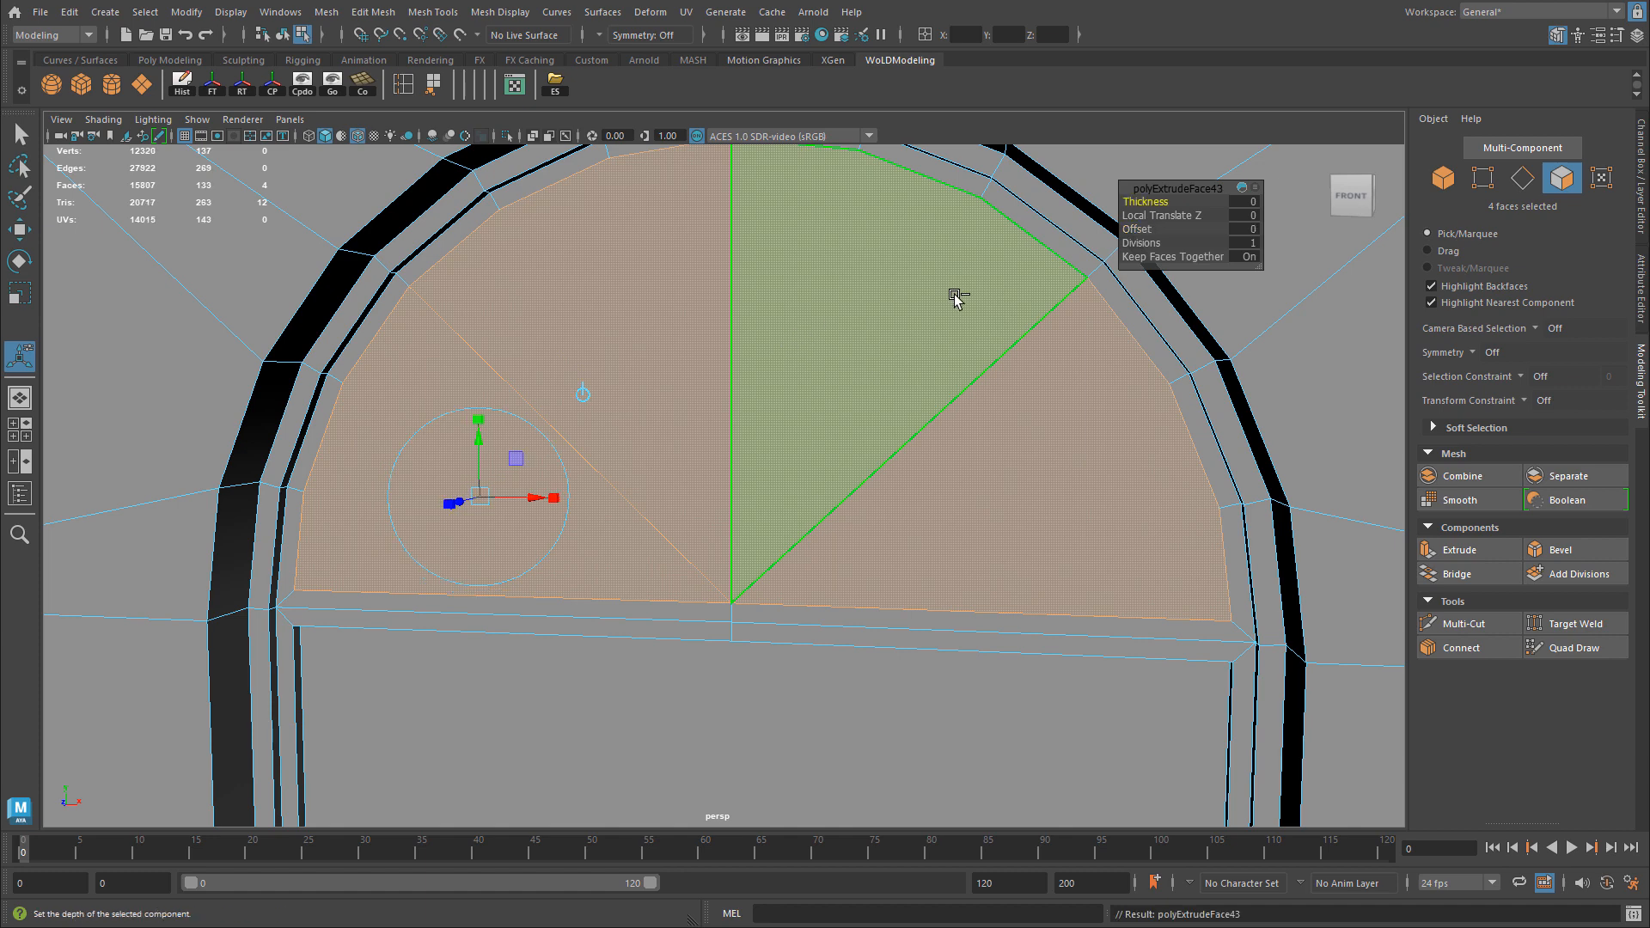
left_click(1247, 256)
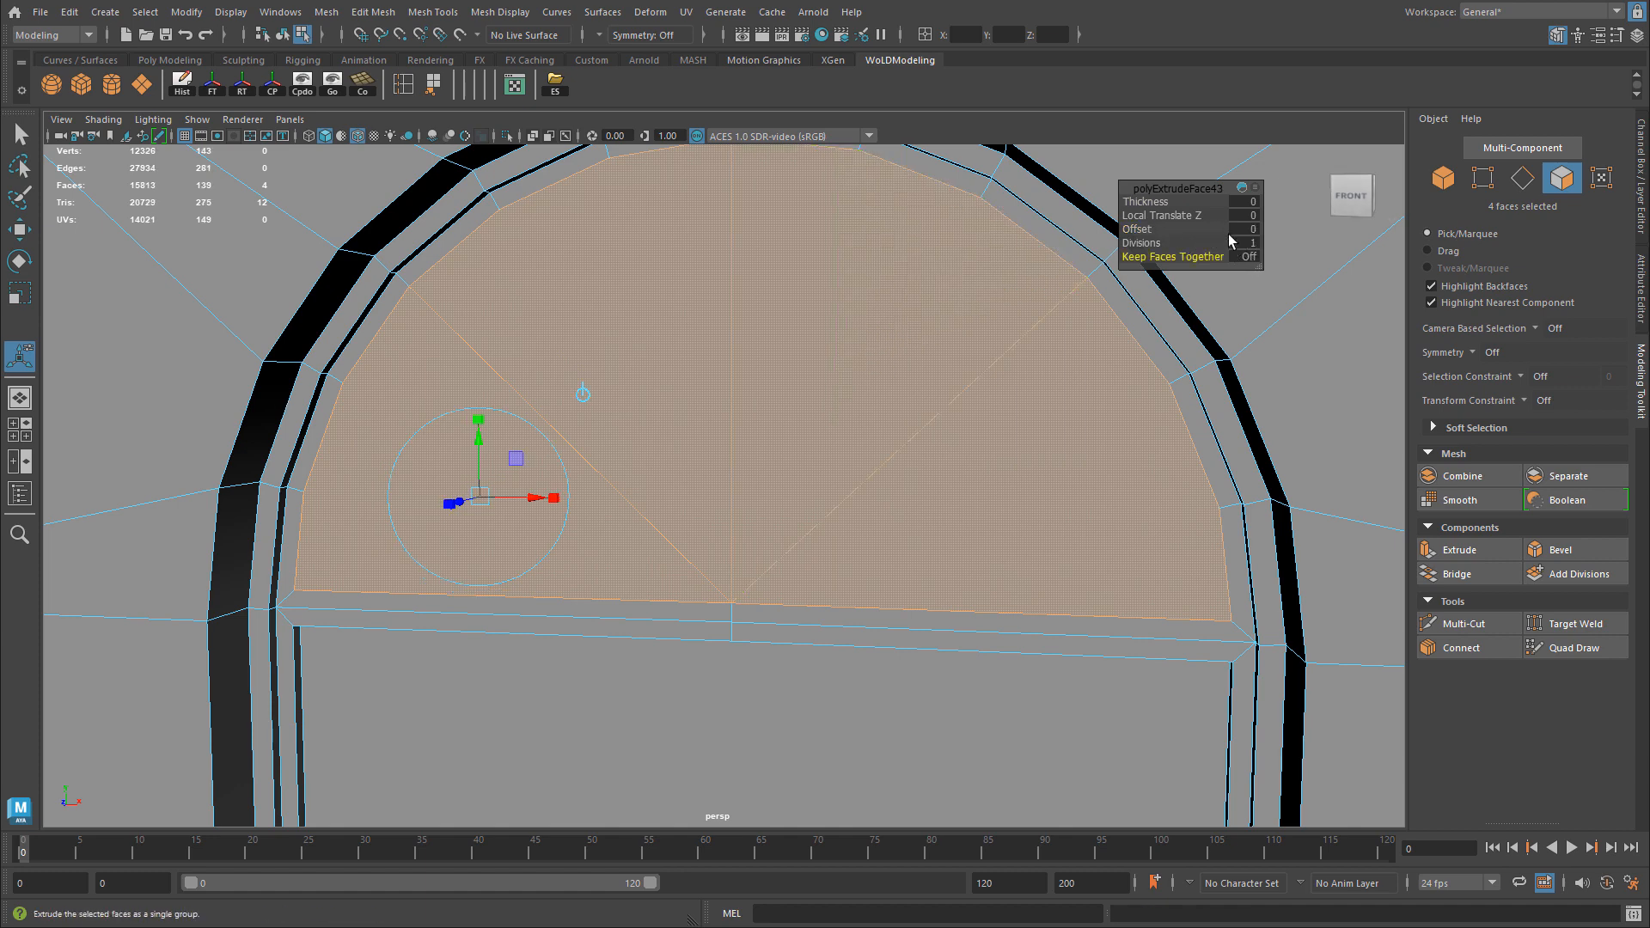
left_click(1248, 230)
type("2")
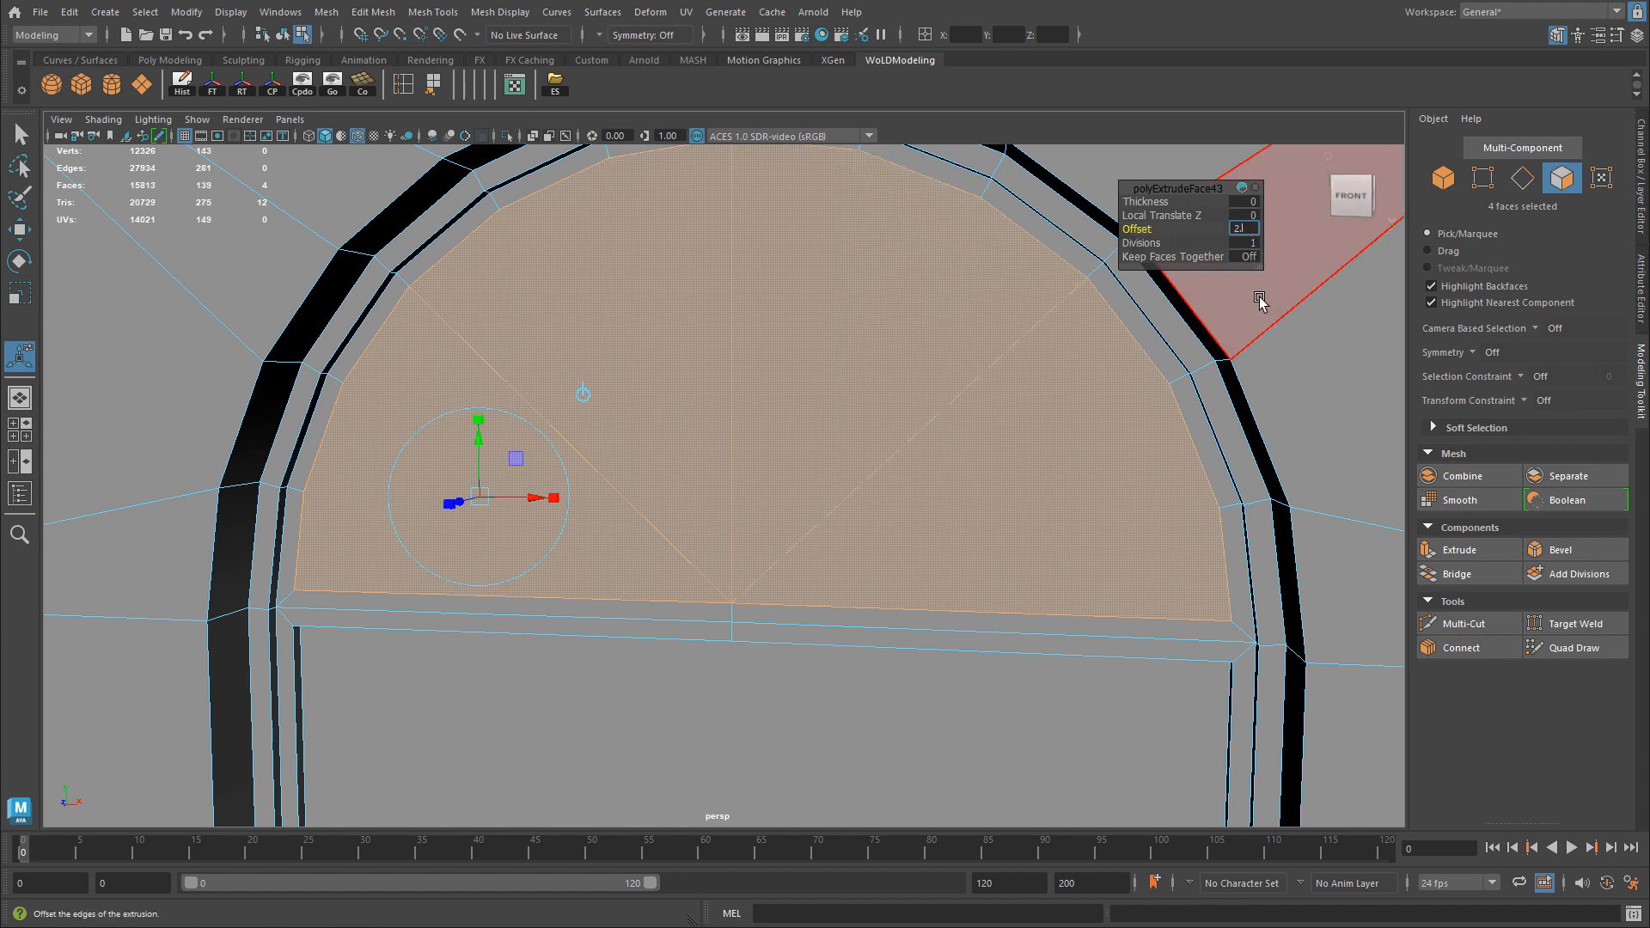
type(".5")
key("Return")
Undo both arch face extrusions and the last face selections.
key("ctrl+z")
key("ctrl+z")
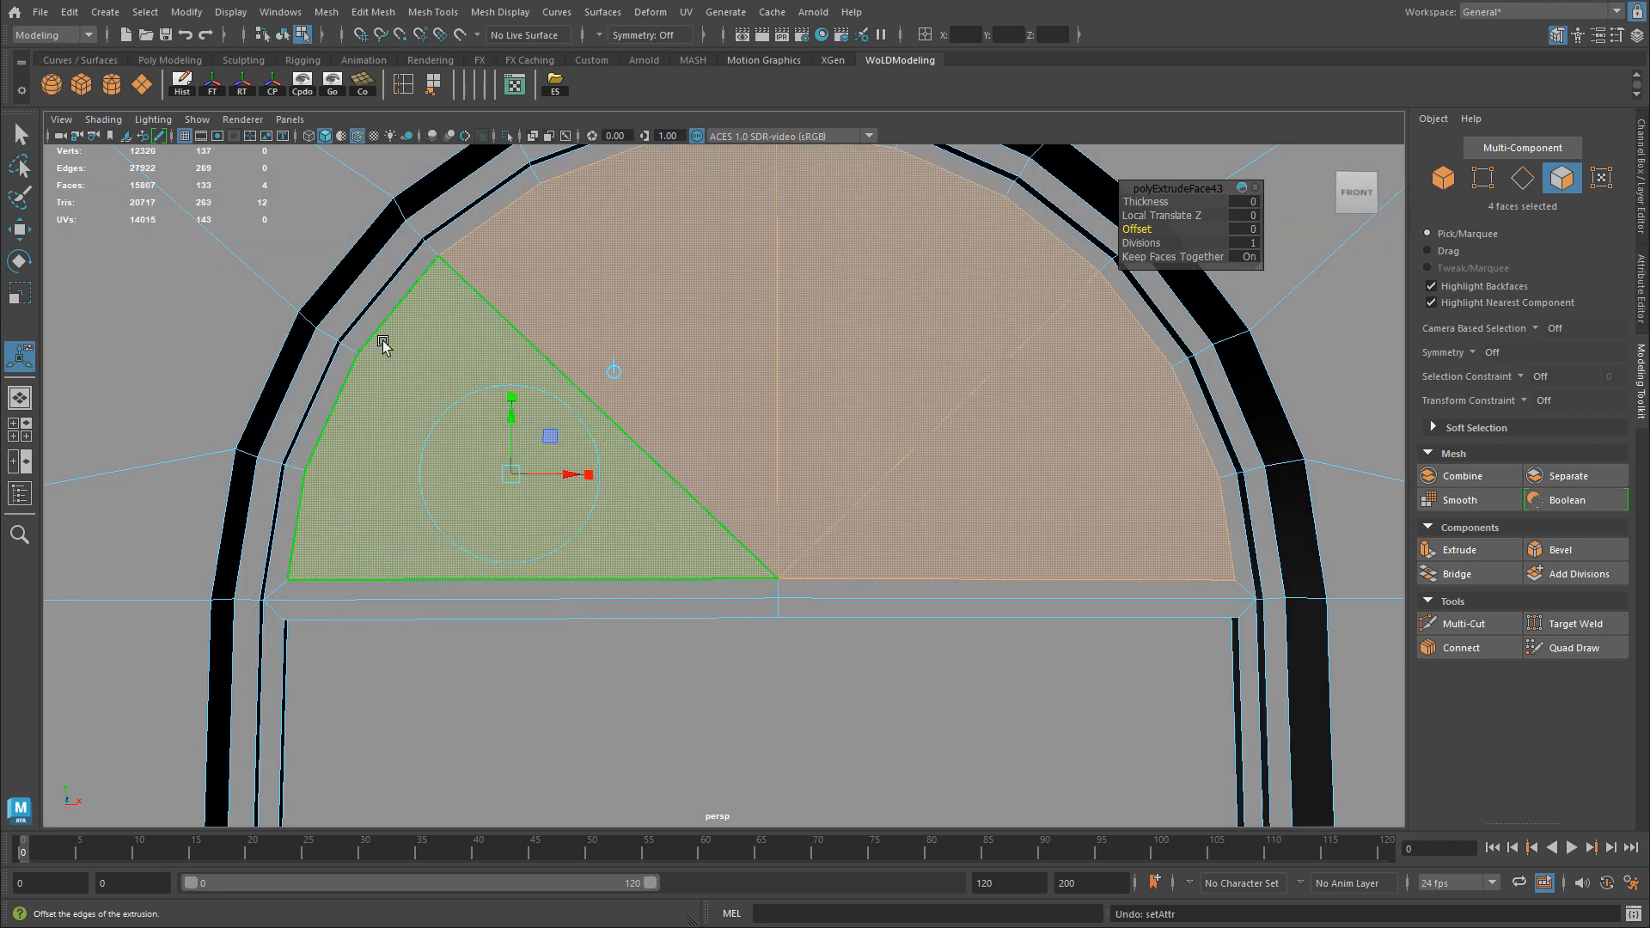
key("ctrl+z")
key("ctrl+z")
key("ctrl+z")
key("ctrl+z")
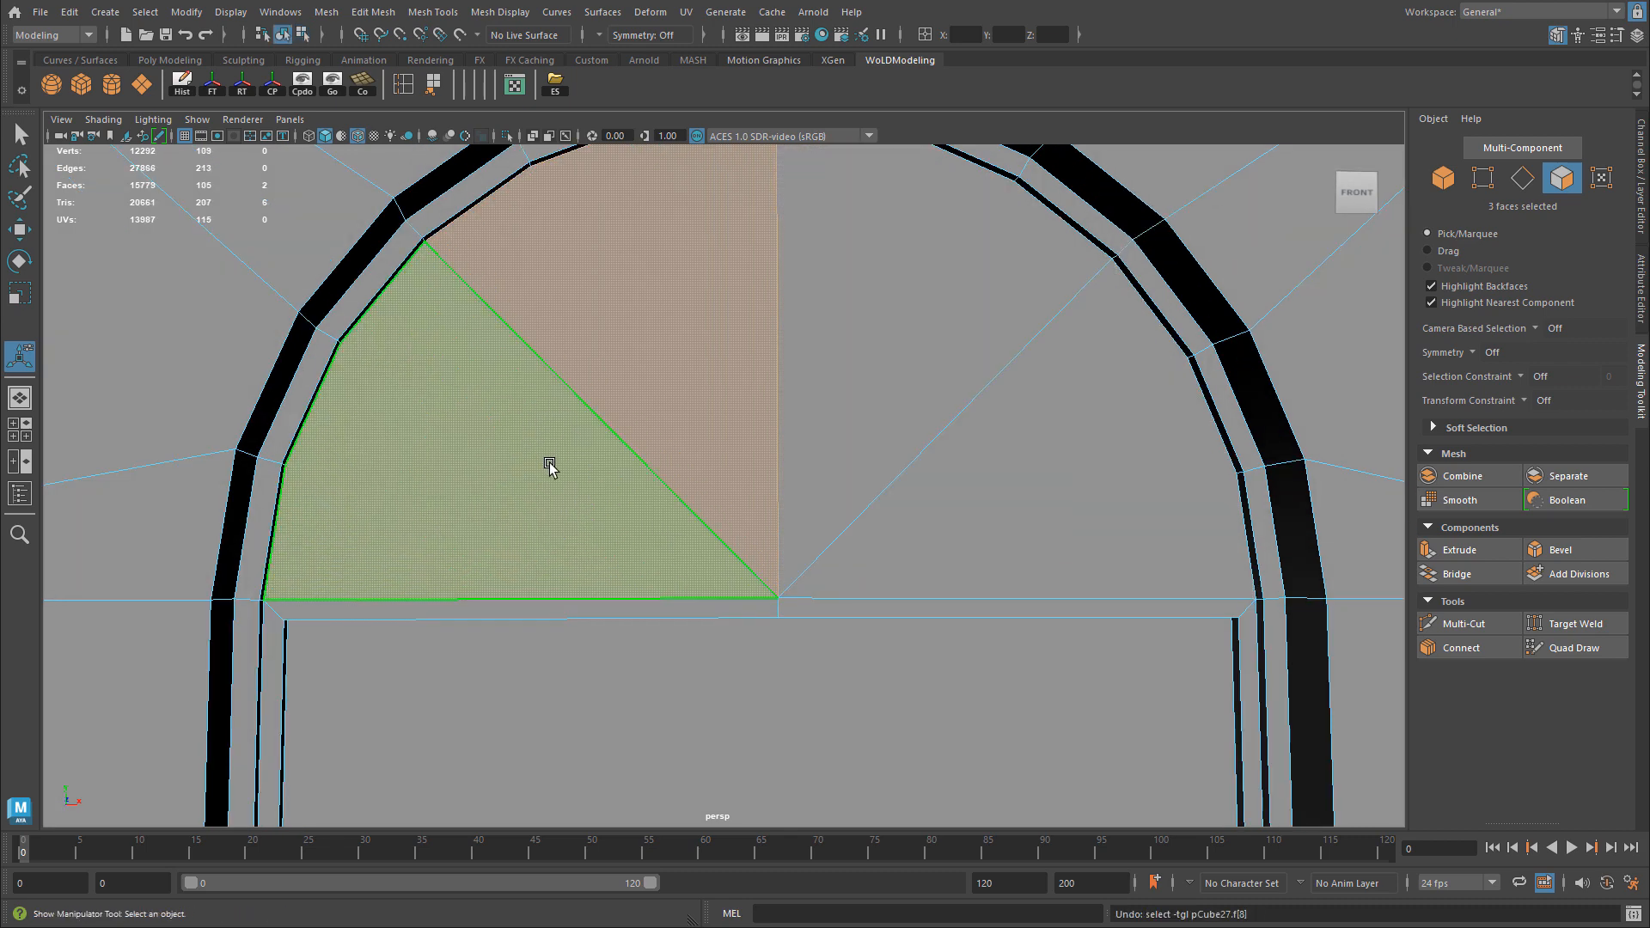
Select all four arch segment faces and extrude them with Keep Faces Together off and an offset of 2.5.
left_click(824, 377, "shift")
left_click(1005, 479, "shift")
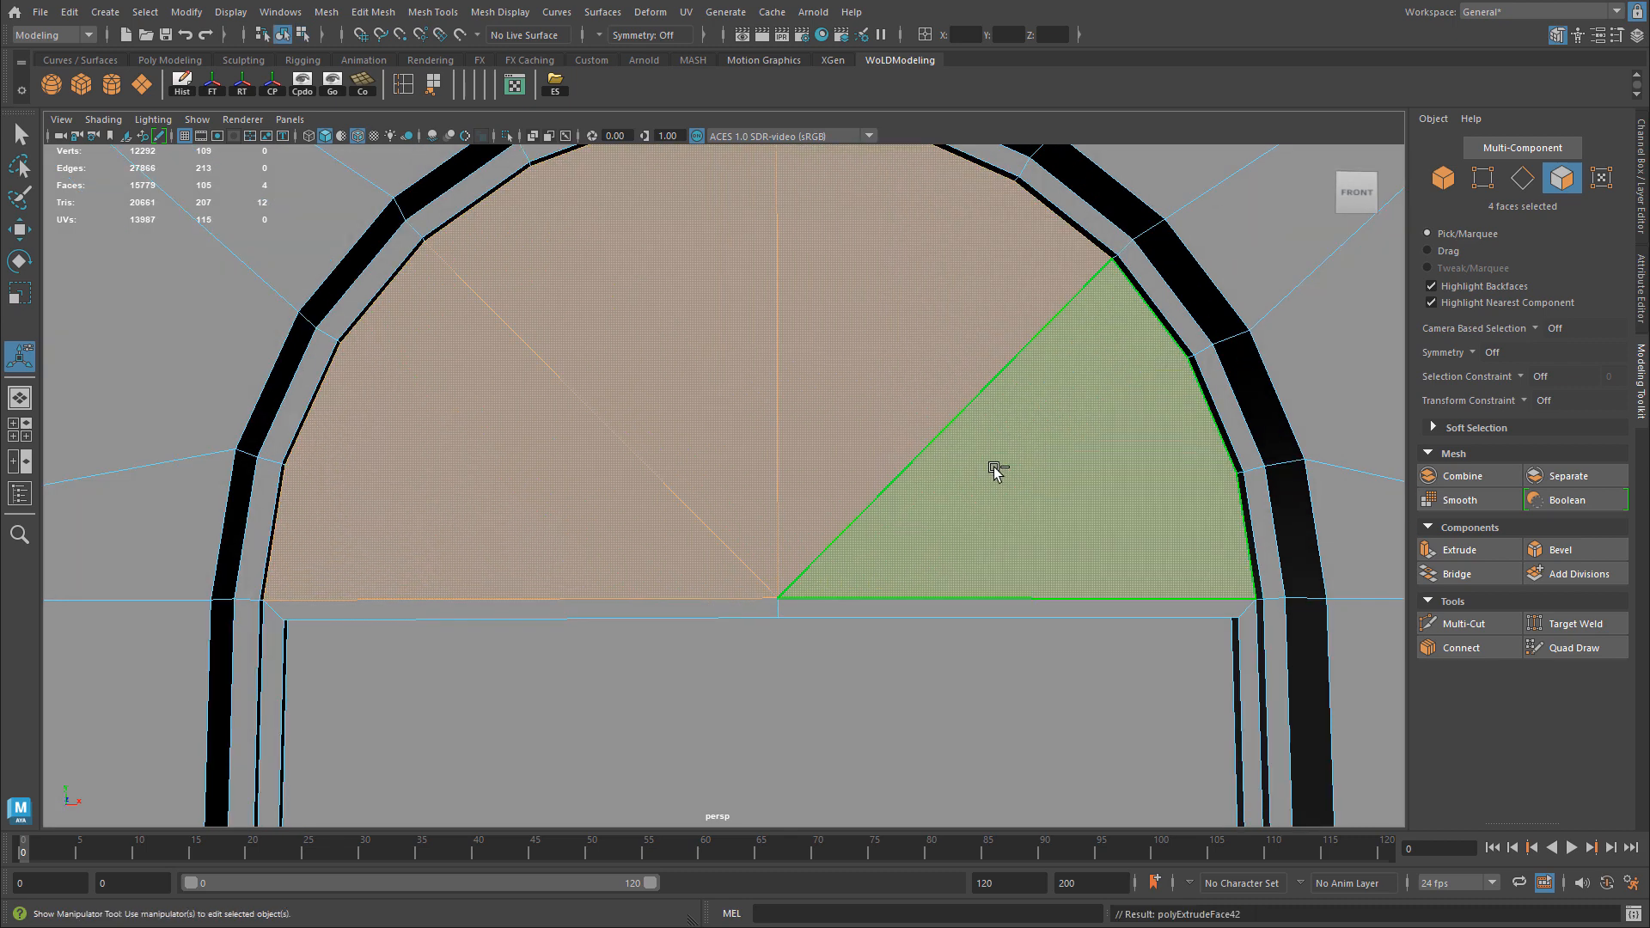
key("ctrl+e")
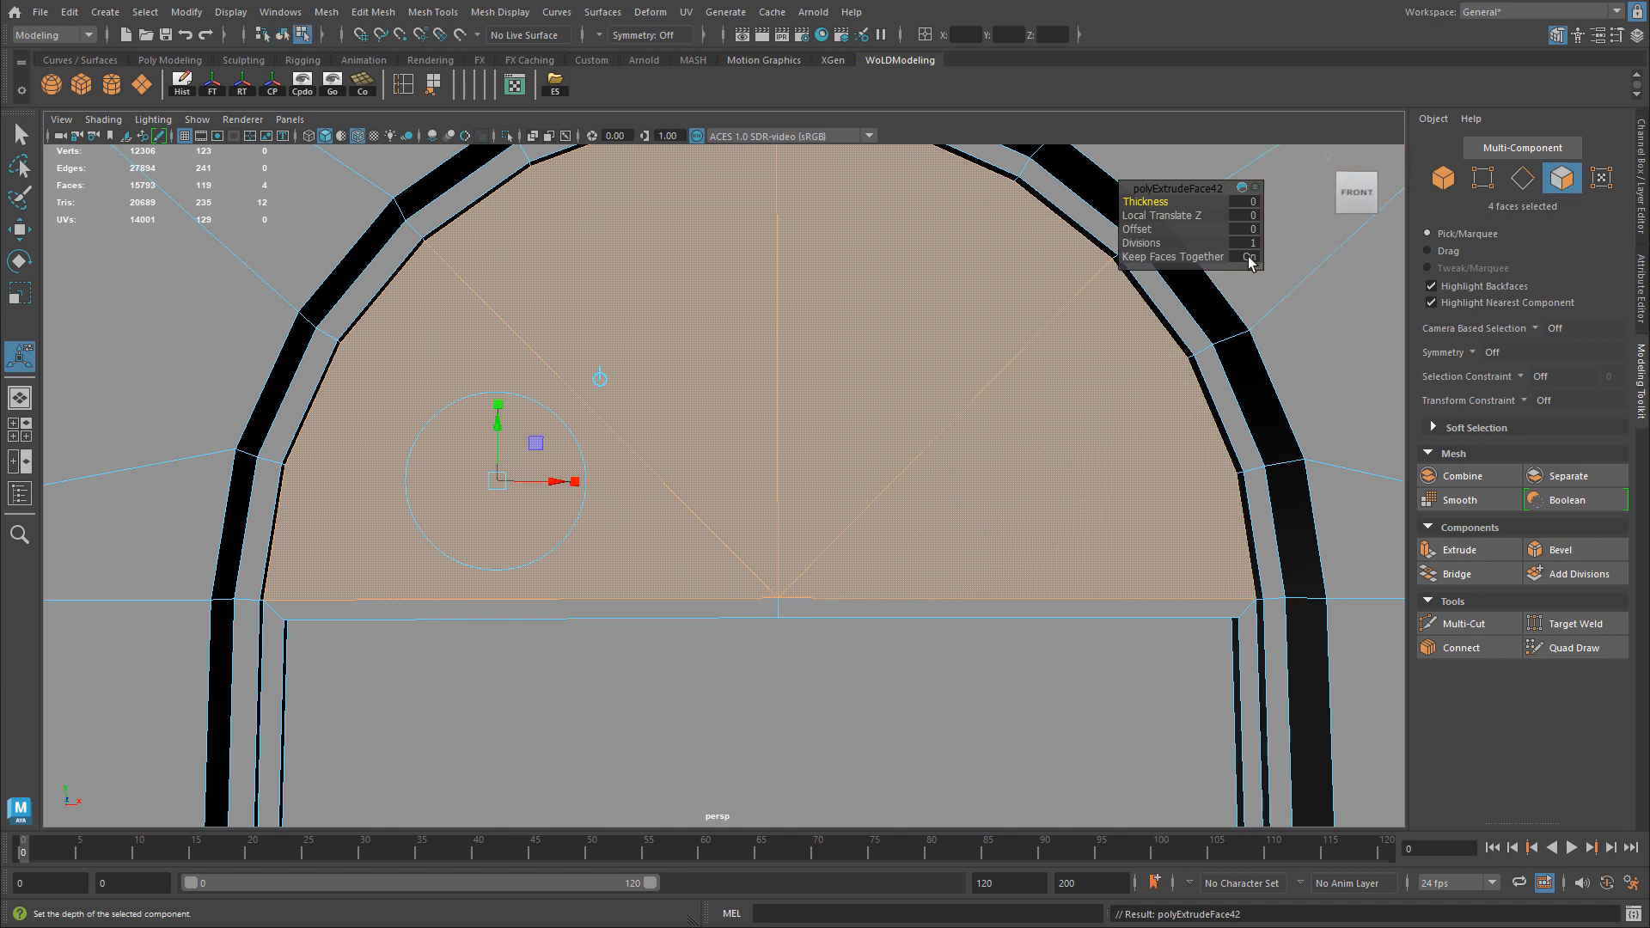
left_click(1248, 257)
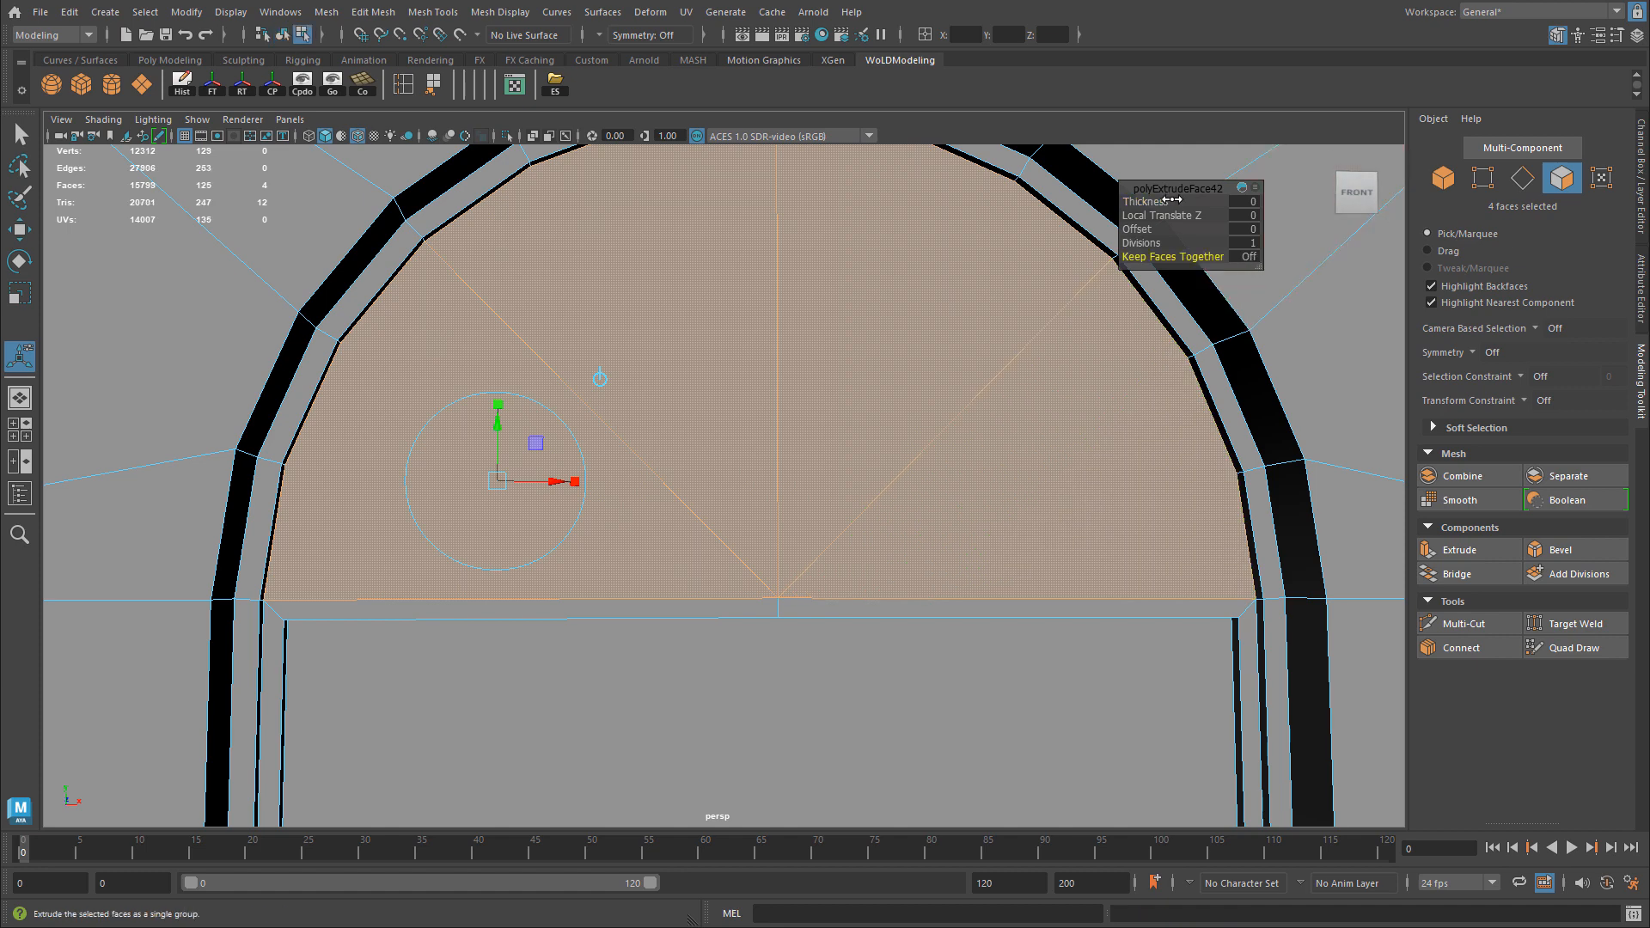
left_click(1253, 229)
type("2.5")
key("Return")
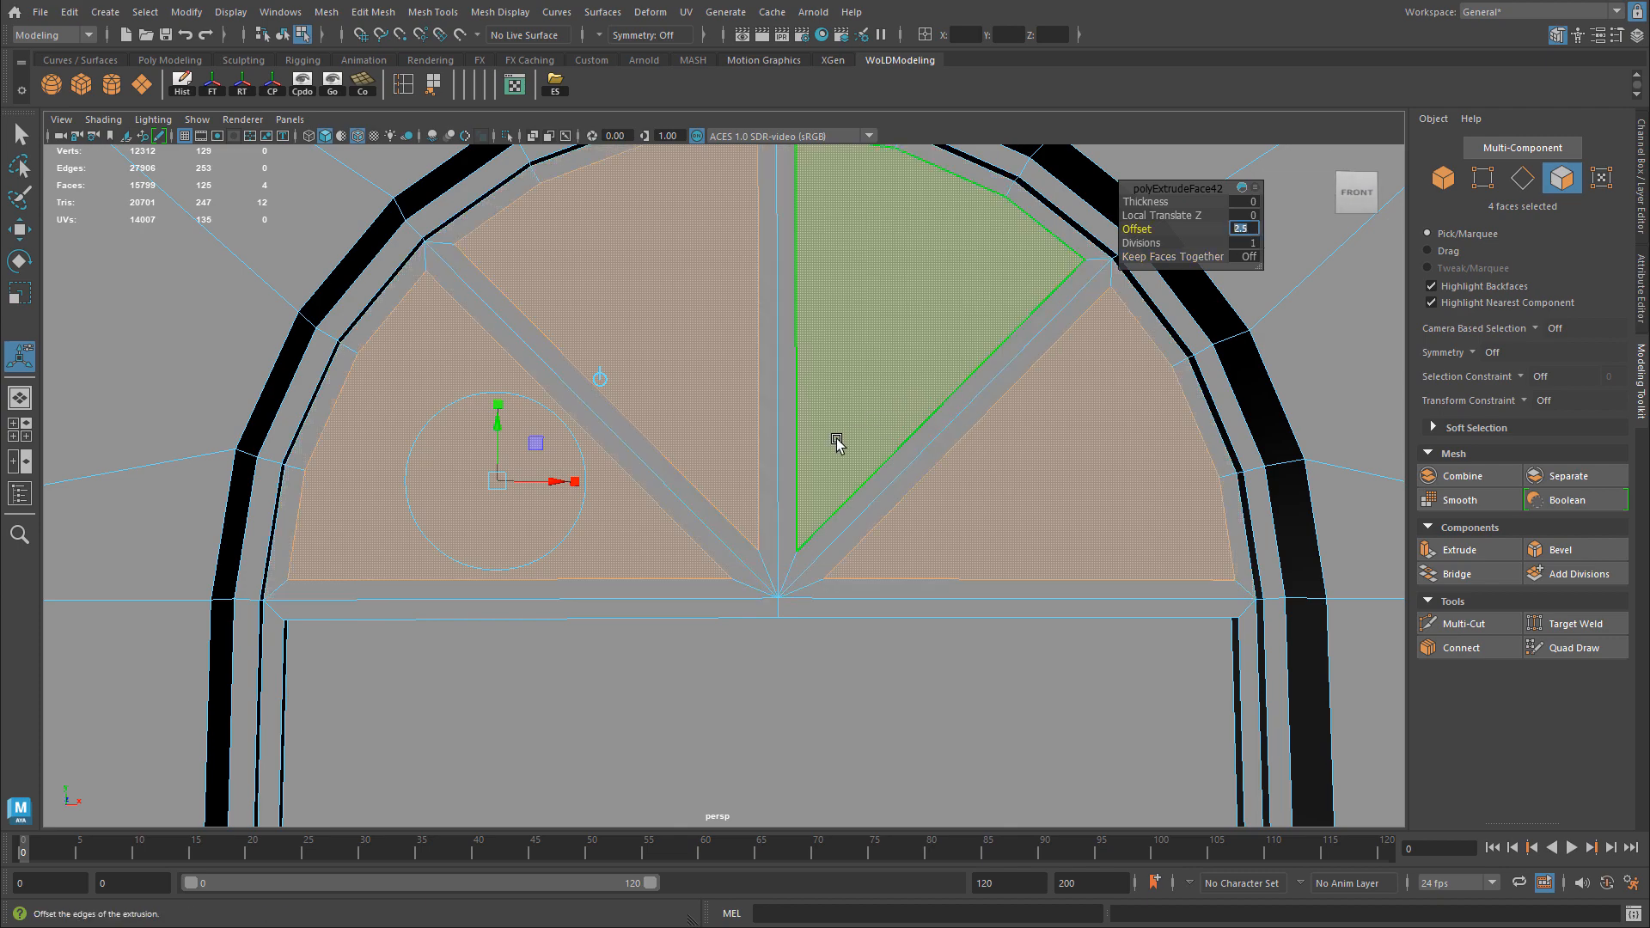
Extrude the four inset arch panes inward with a thickness of -2.5.
scroll(802, 435, "up", 3)
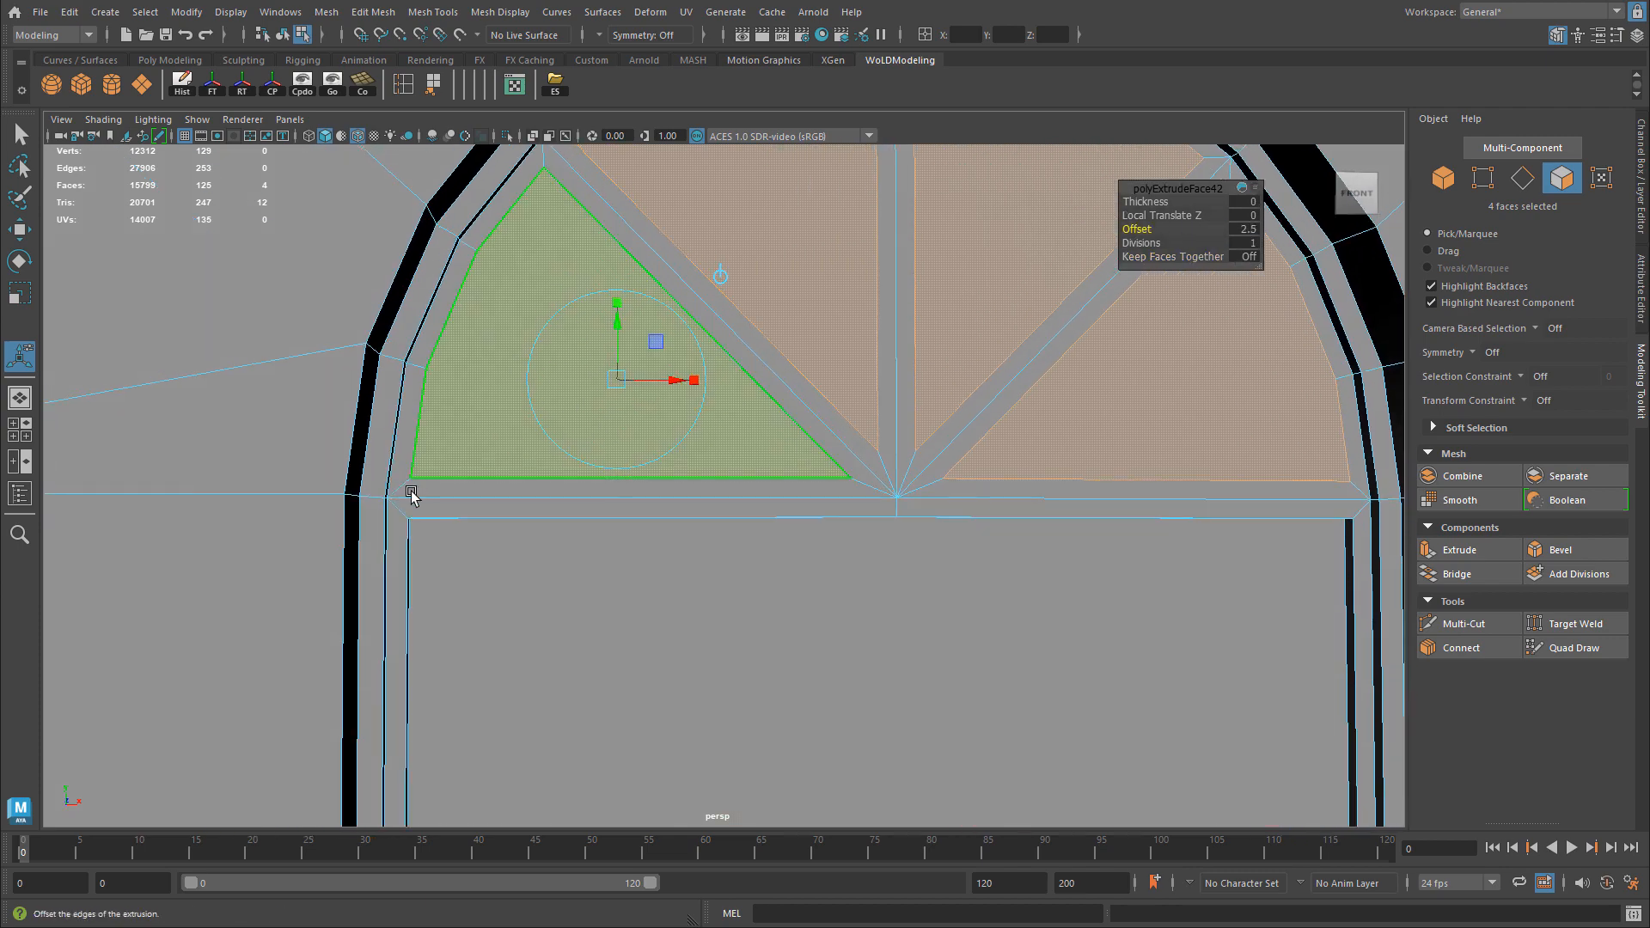
middle_click_drag(966, 439, 810, 555, "alt")
key("ctrl+e")
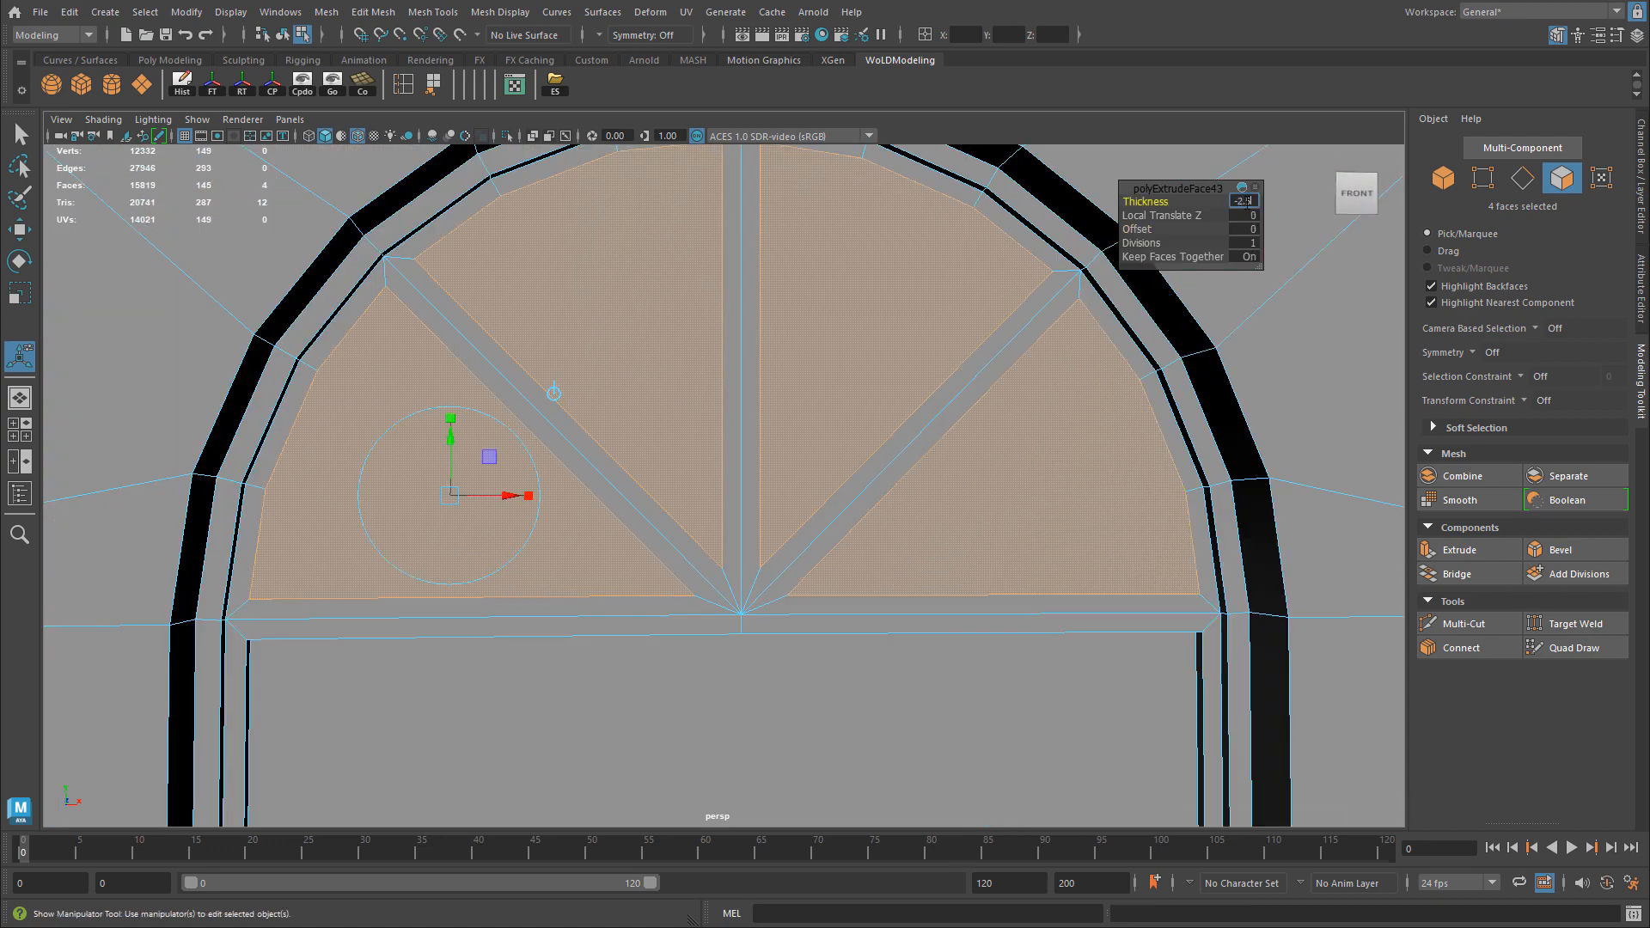
key("Return")
left_click_drag(808, 482, 746, 326, "alt")
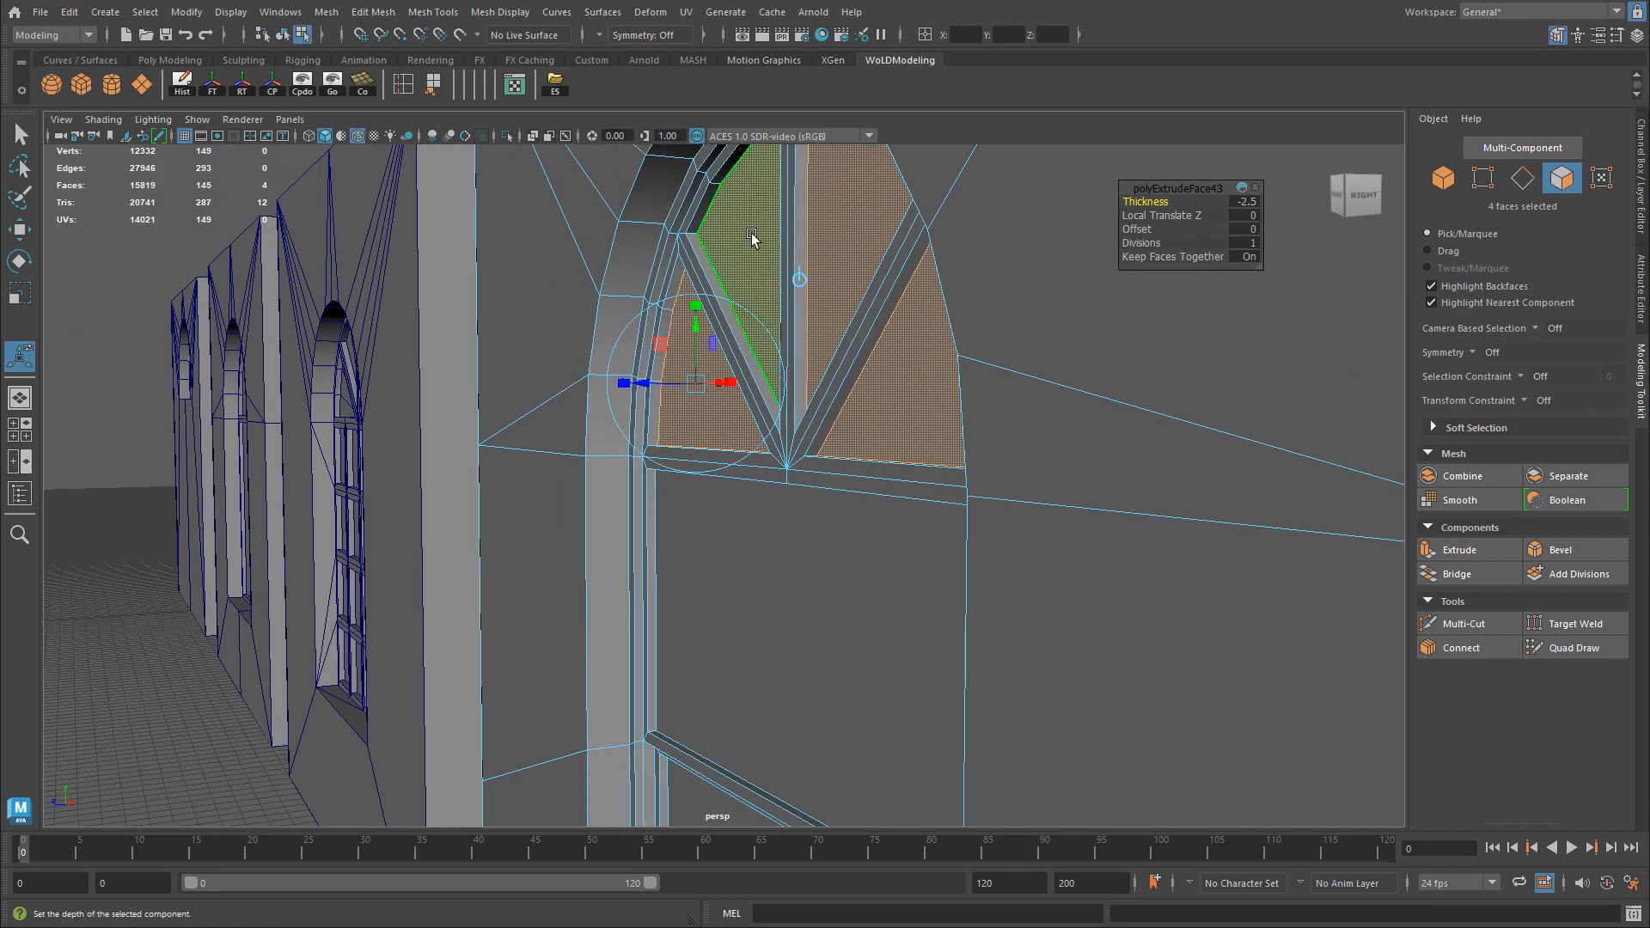
left_click_drag(751, 238, 669, 430, "alt")
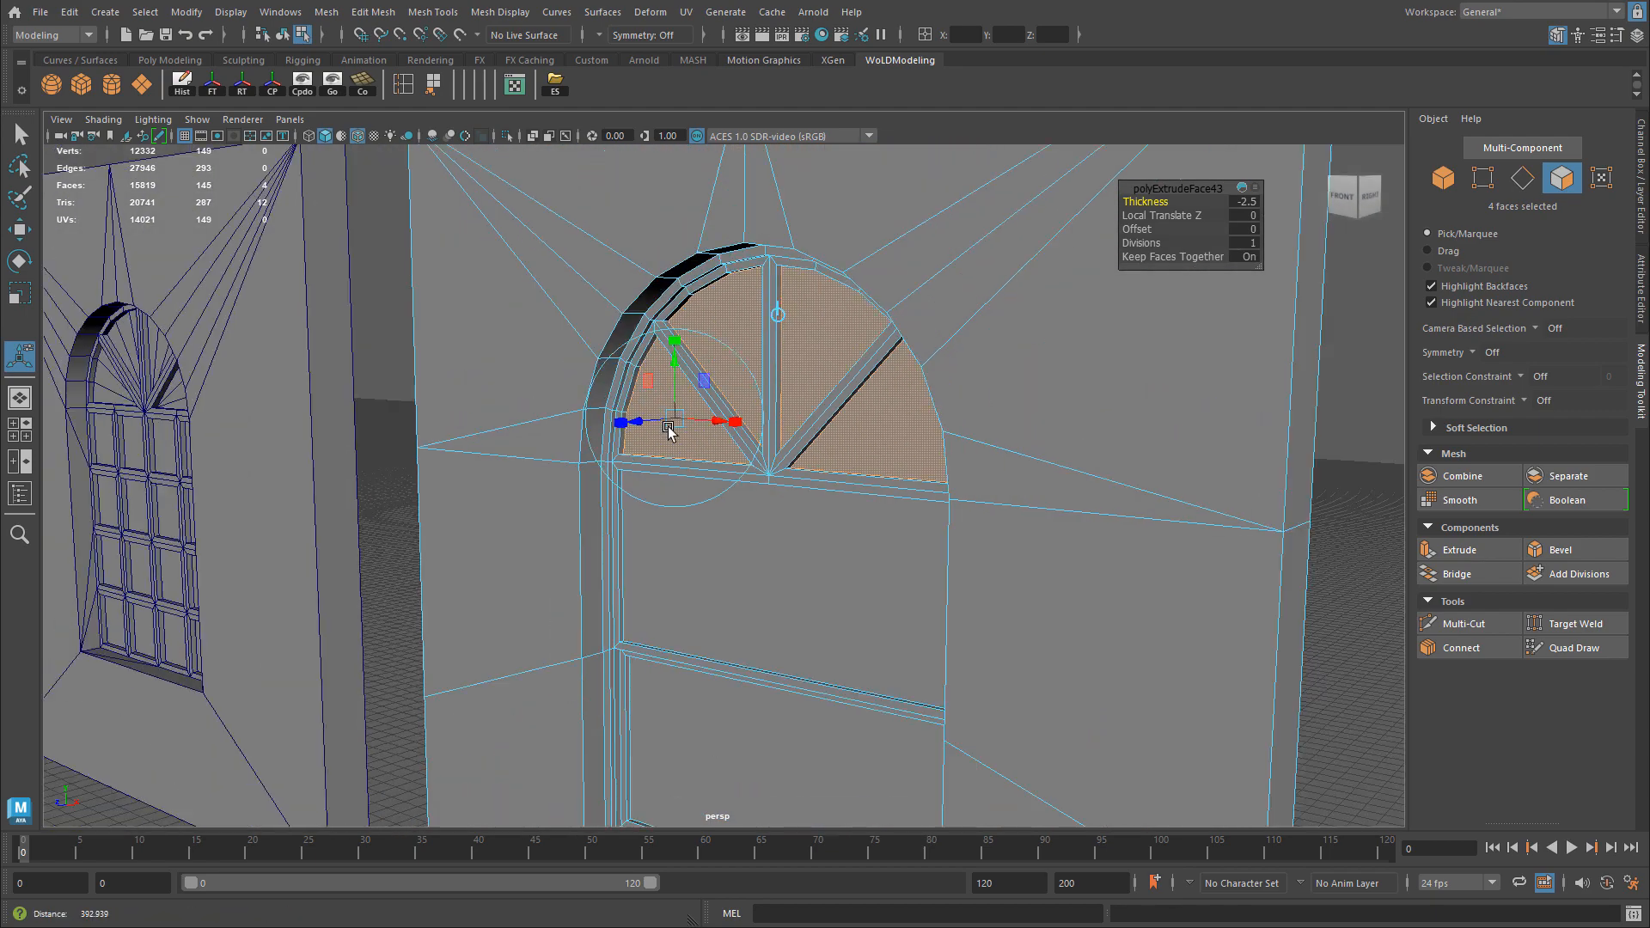
Return to object mode, clear the selection and inspect the divided arch and the two sash panels below.
middle_click_drag(669, 430, 743, 290, "alt")
right_click_drag(924, 302, 983, 290)
key("q")
middle_click_drag(1327, 492, 1091, 462, "alt")
left_click(1281, 462)
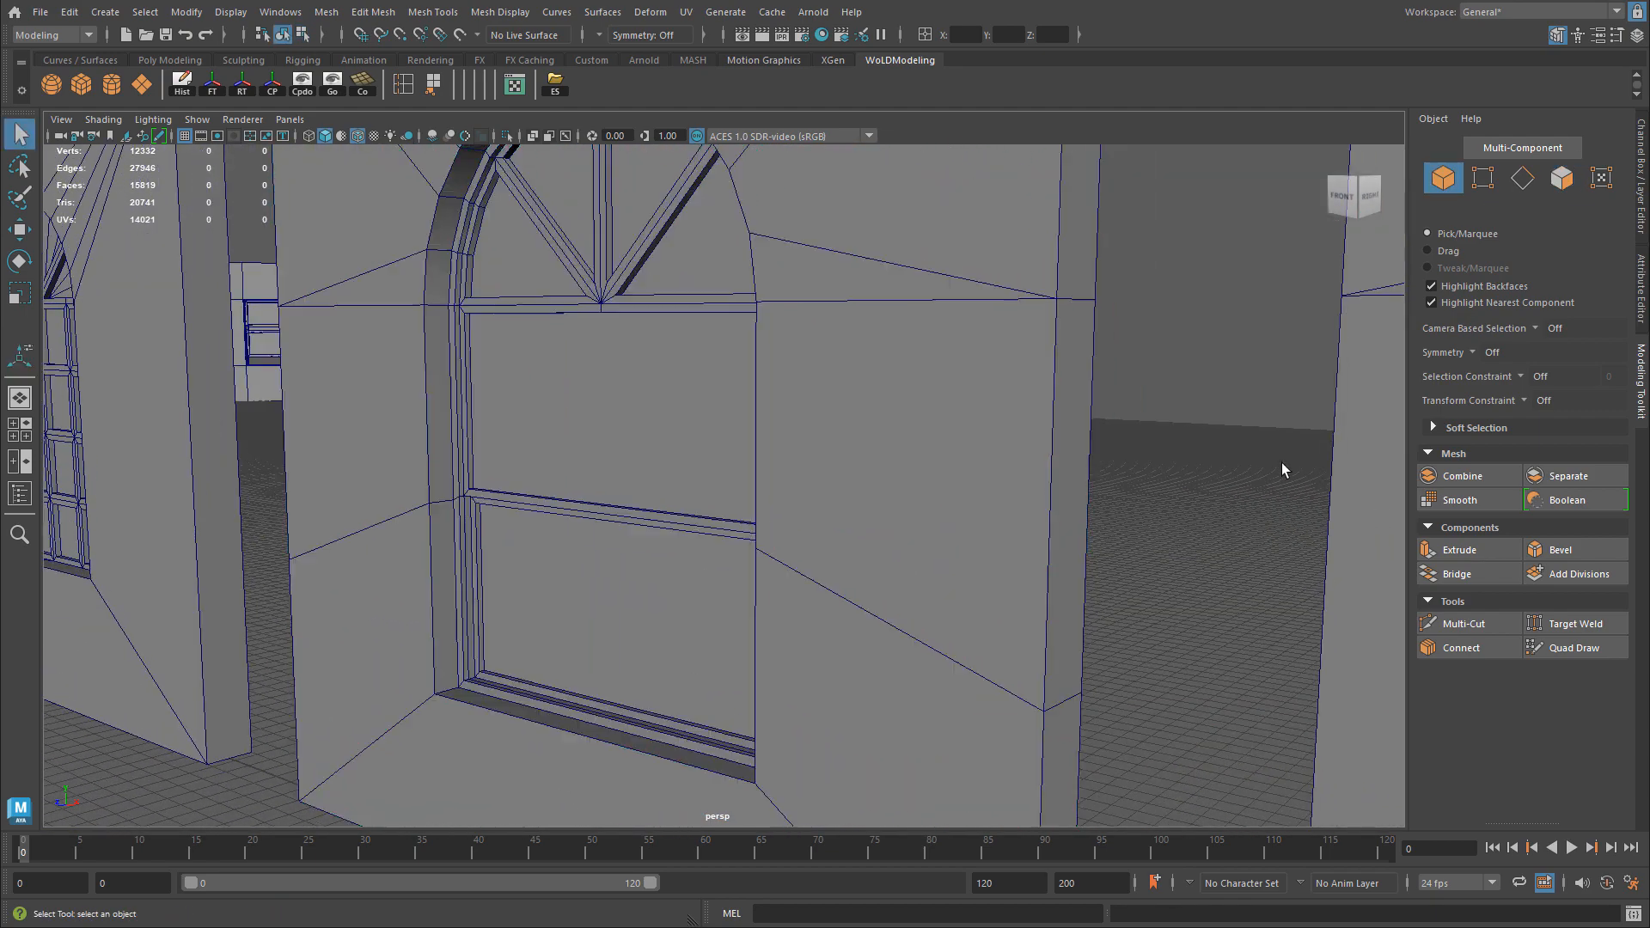
left_click_drag(1281, 463, 891, 339, "alt")
middle_click_drag(891, 339, 934, 198, "alt")
left_click(803, 370)
left_click_drag(838, 350, 888, 358, "alt")
middle_click_drag(926, 372, 936, 468, "alt")
left_click_drag(929, 455, 894, 421, "alt")
right_click_drag(894, 421, 920, 526, "alt")
middle_click_drag(920, 526, 861, 411, "alt")
right_click_drag(861, 411, 1009, 395, "alt")
key("f")
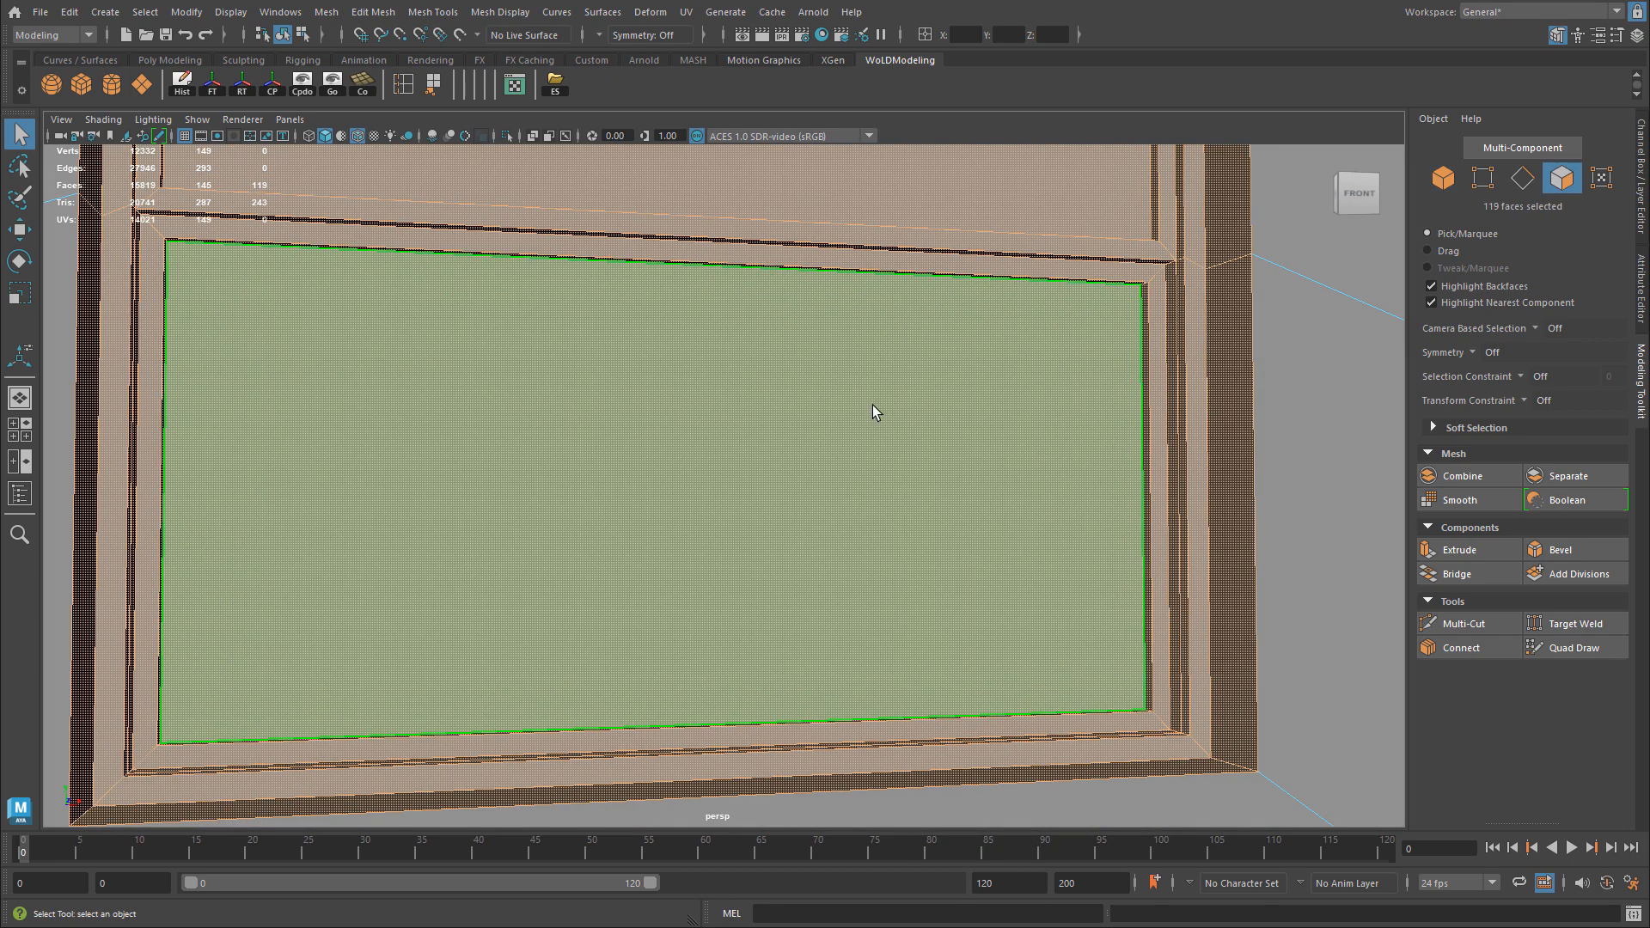
Select the lower pane face, grow the selection to nine faces including its frame, and extract them.
left_click(873, 405)
scroll(883, 467, "down", 3)
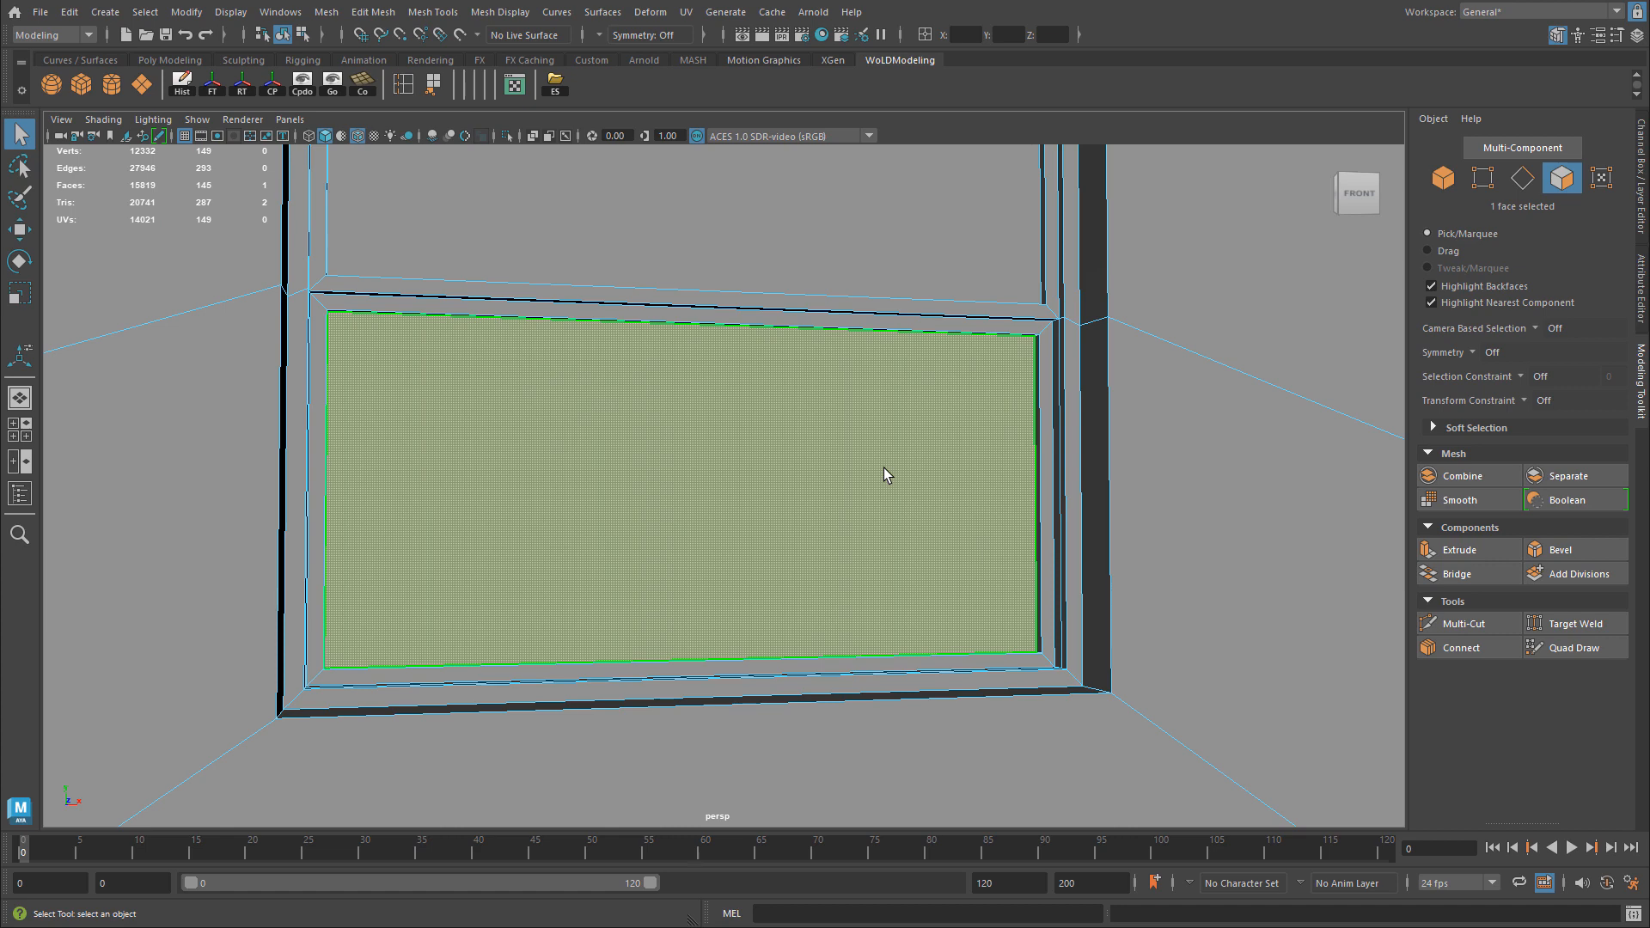
left_click_drag(883, 467, 788, 486, "alt")
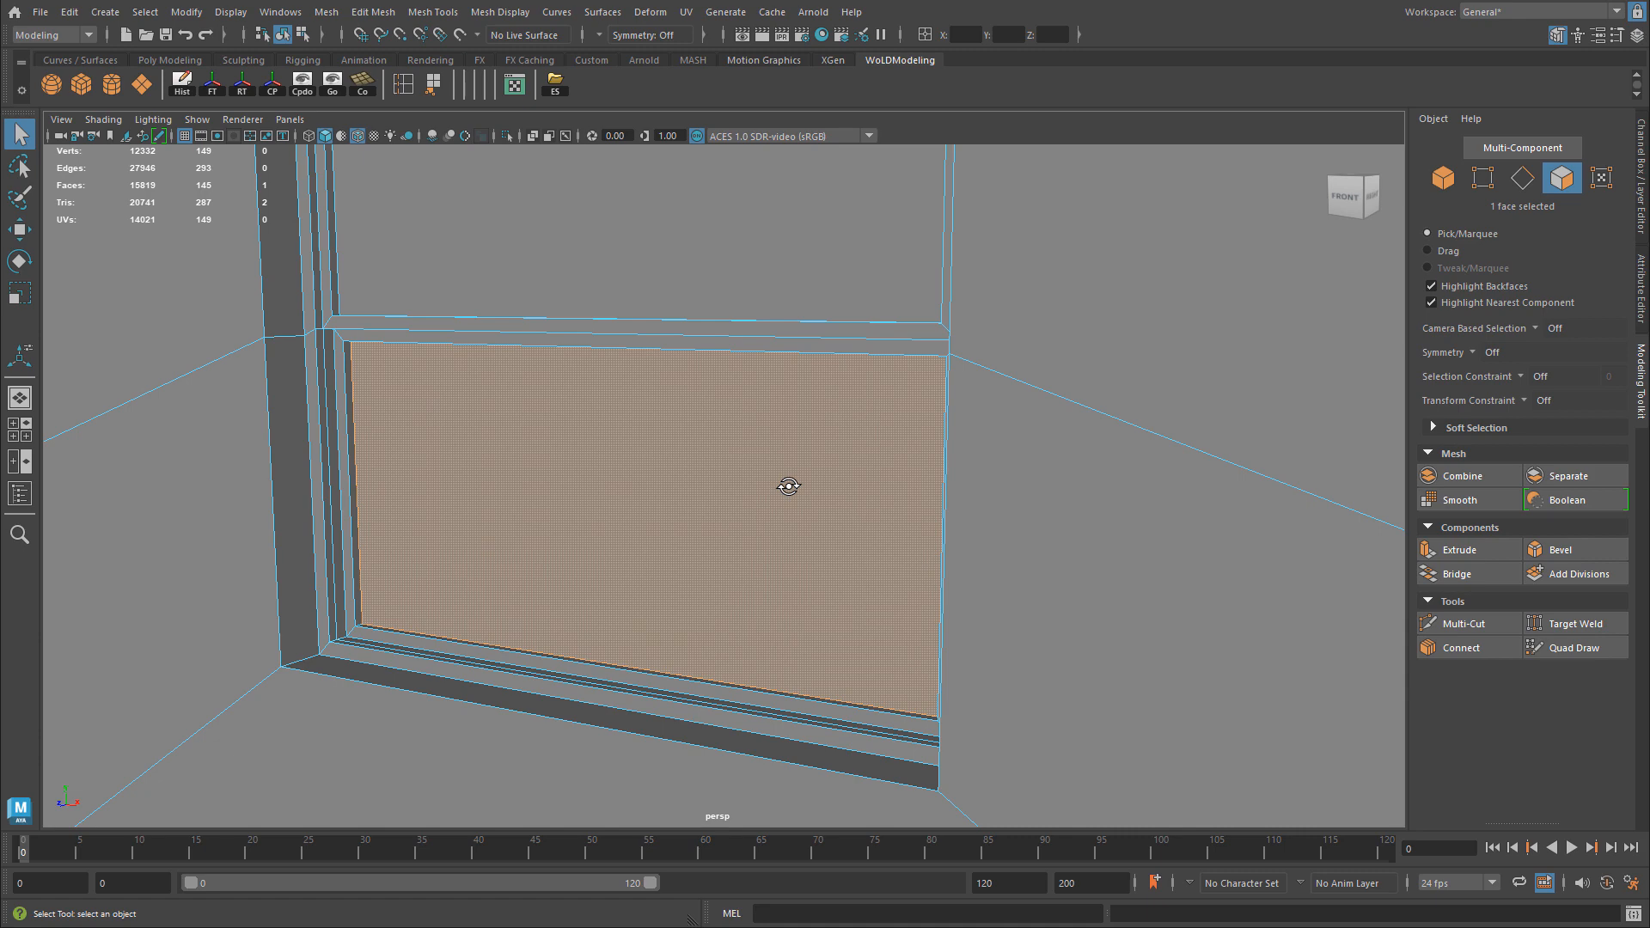
key("shift+period")
key("f")
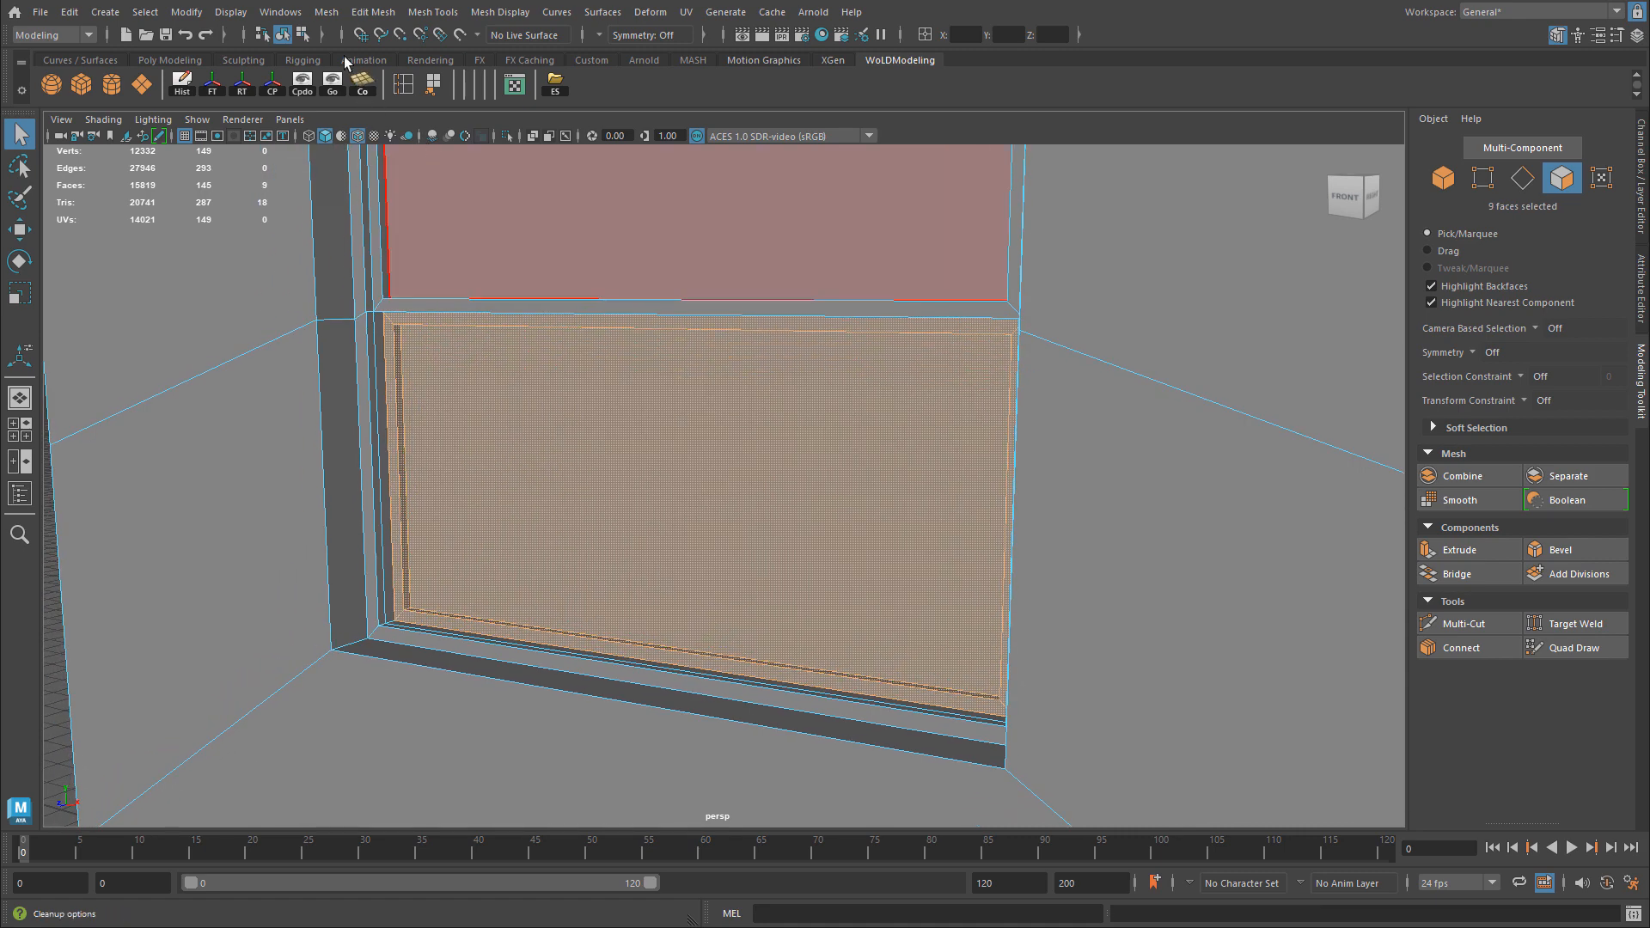
left_click(366, 12)
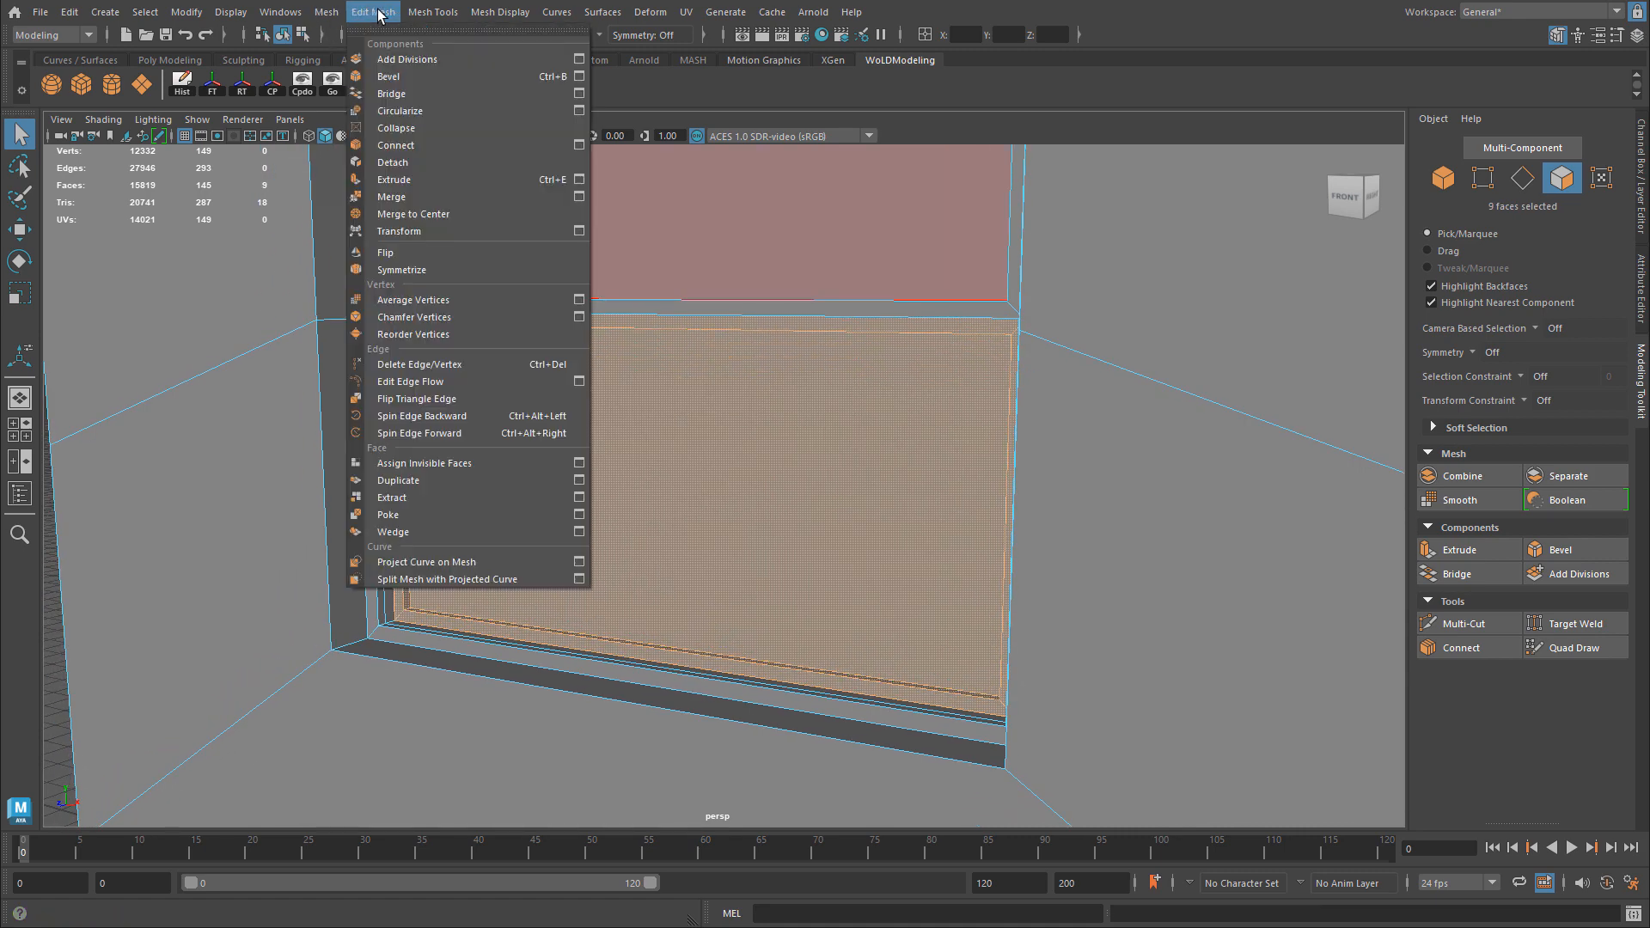
left_click(416, 496)
Try moving the extracted lower panel down to about X 1130.29, Y -9.30, Z 2.05 in object mode, and undo it.
key("w")
key("F8")
key("f")
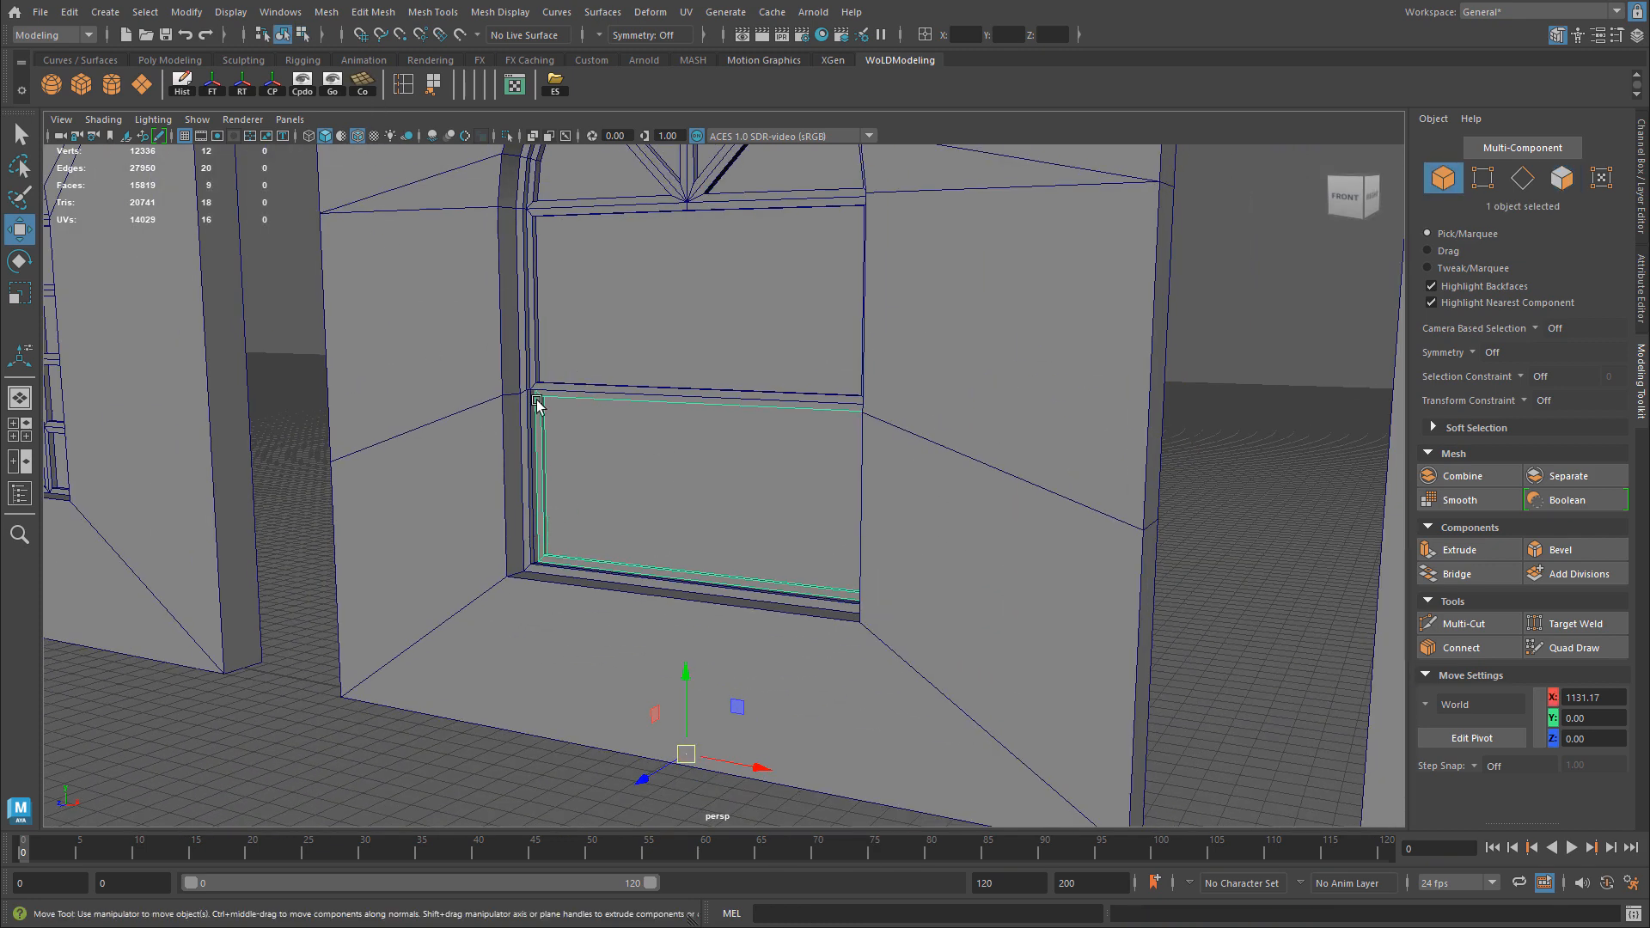
left_click_drag(685, 749, 583, 685)
key("ctrl+z")
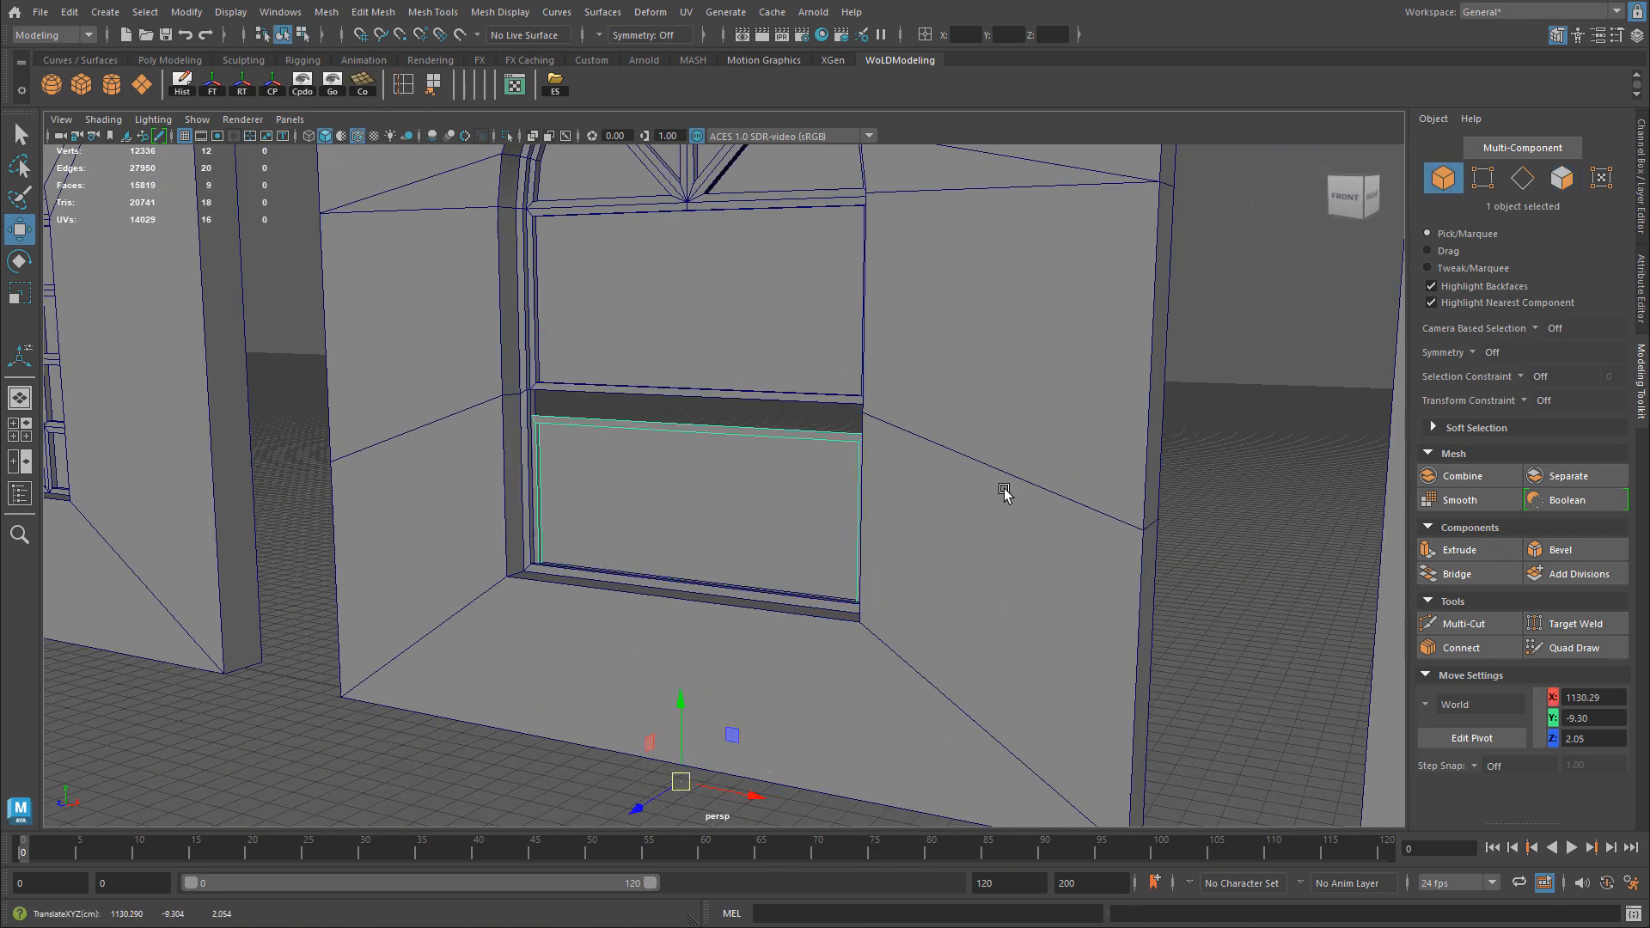
Undo the accidental change to the wall piece, reselect the extracted lower sash panel and center its pivot.
left_click(986, 436)
scroll(650, 721, "down", 10)
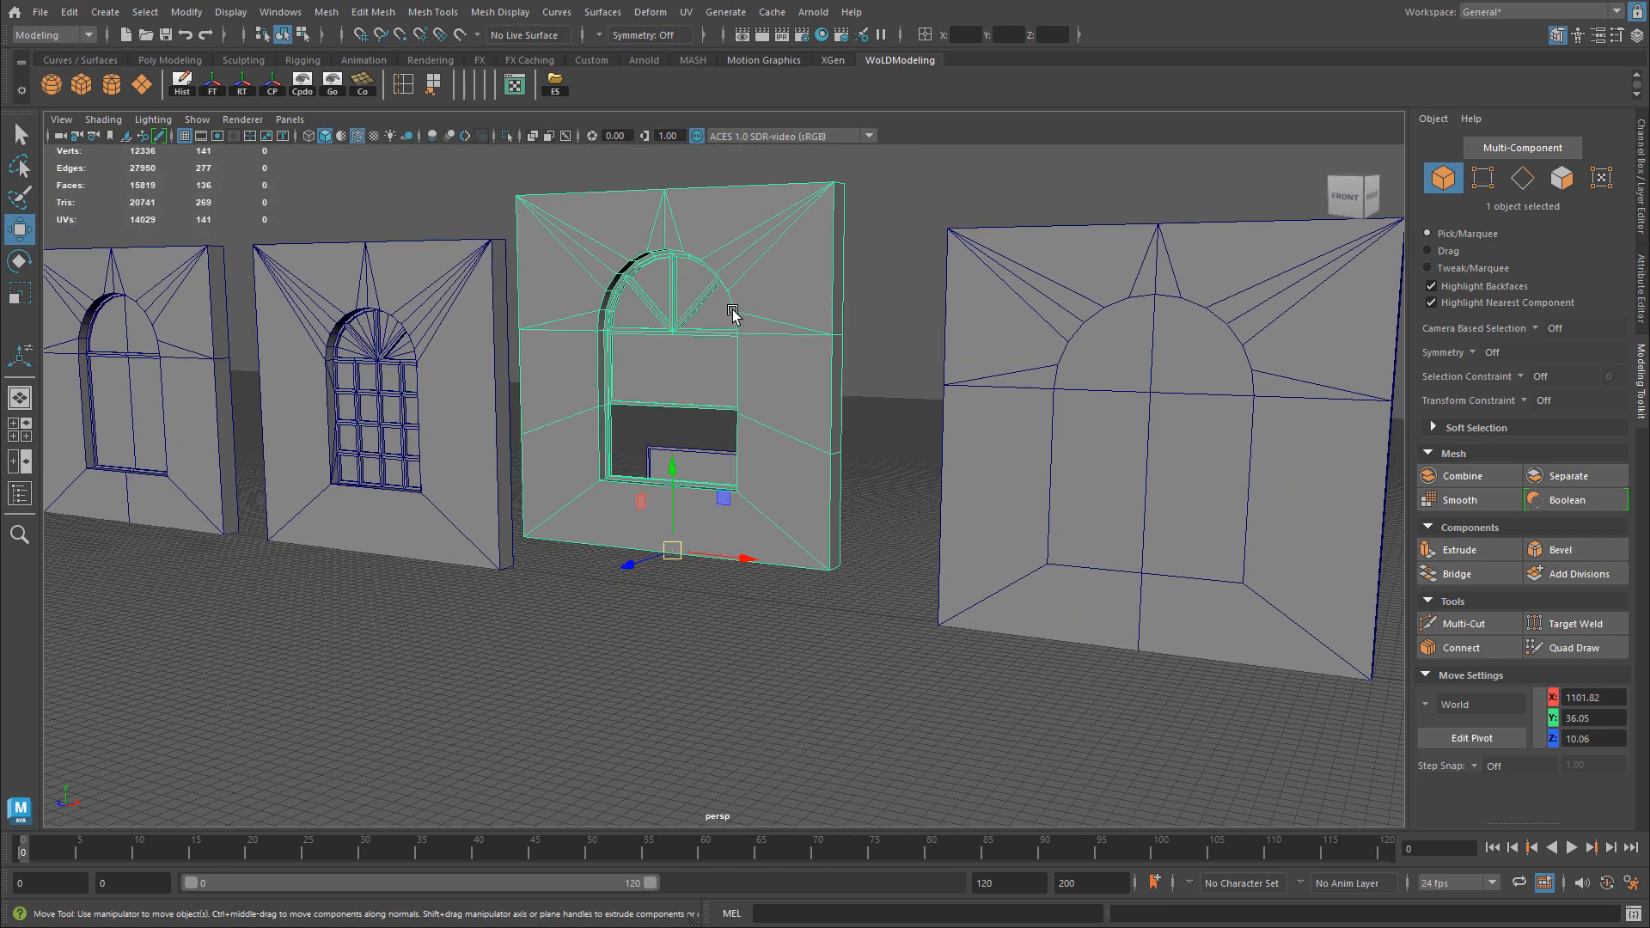
key("ctrl+z")
left_click(753, 490)
right_click_drag(752, 490, 843, 486, "alt")
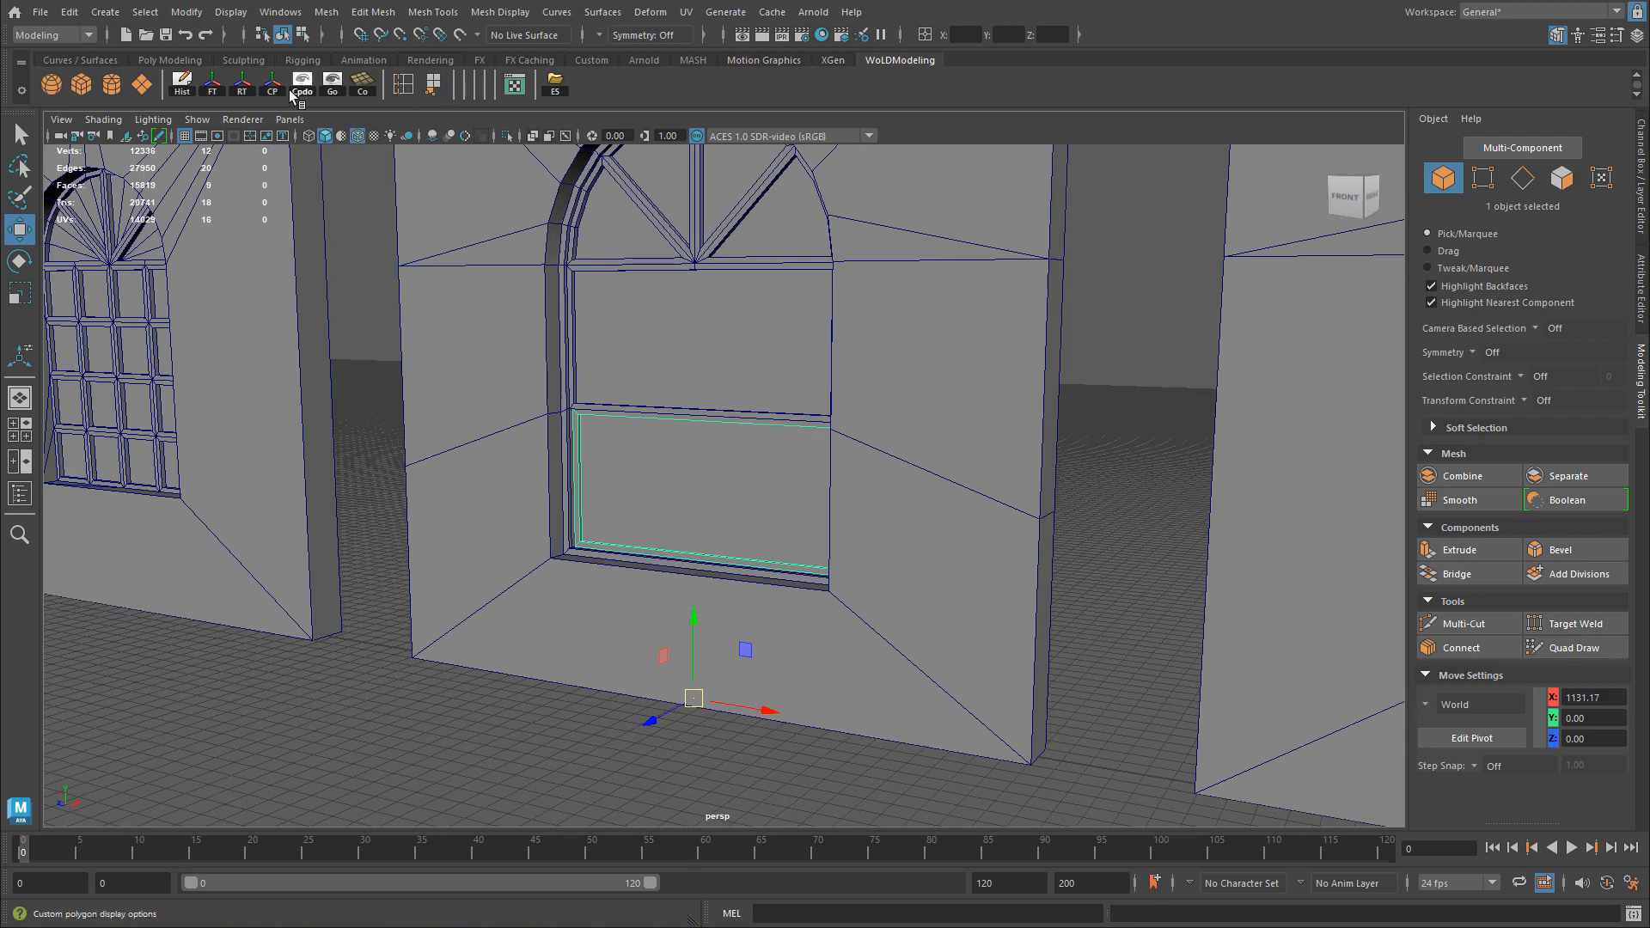
left_click(188, 12)
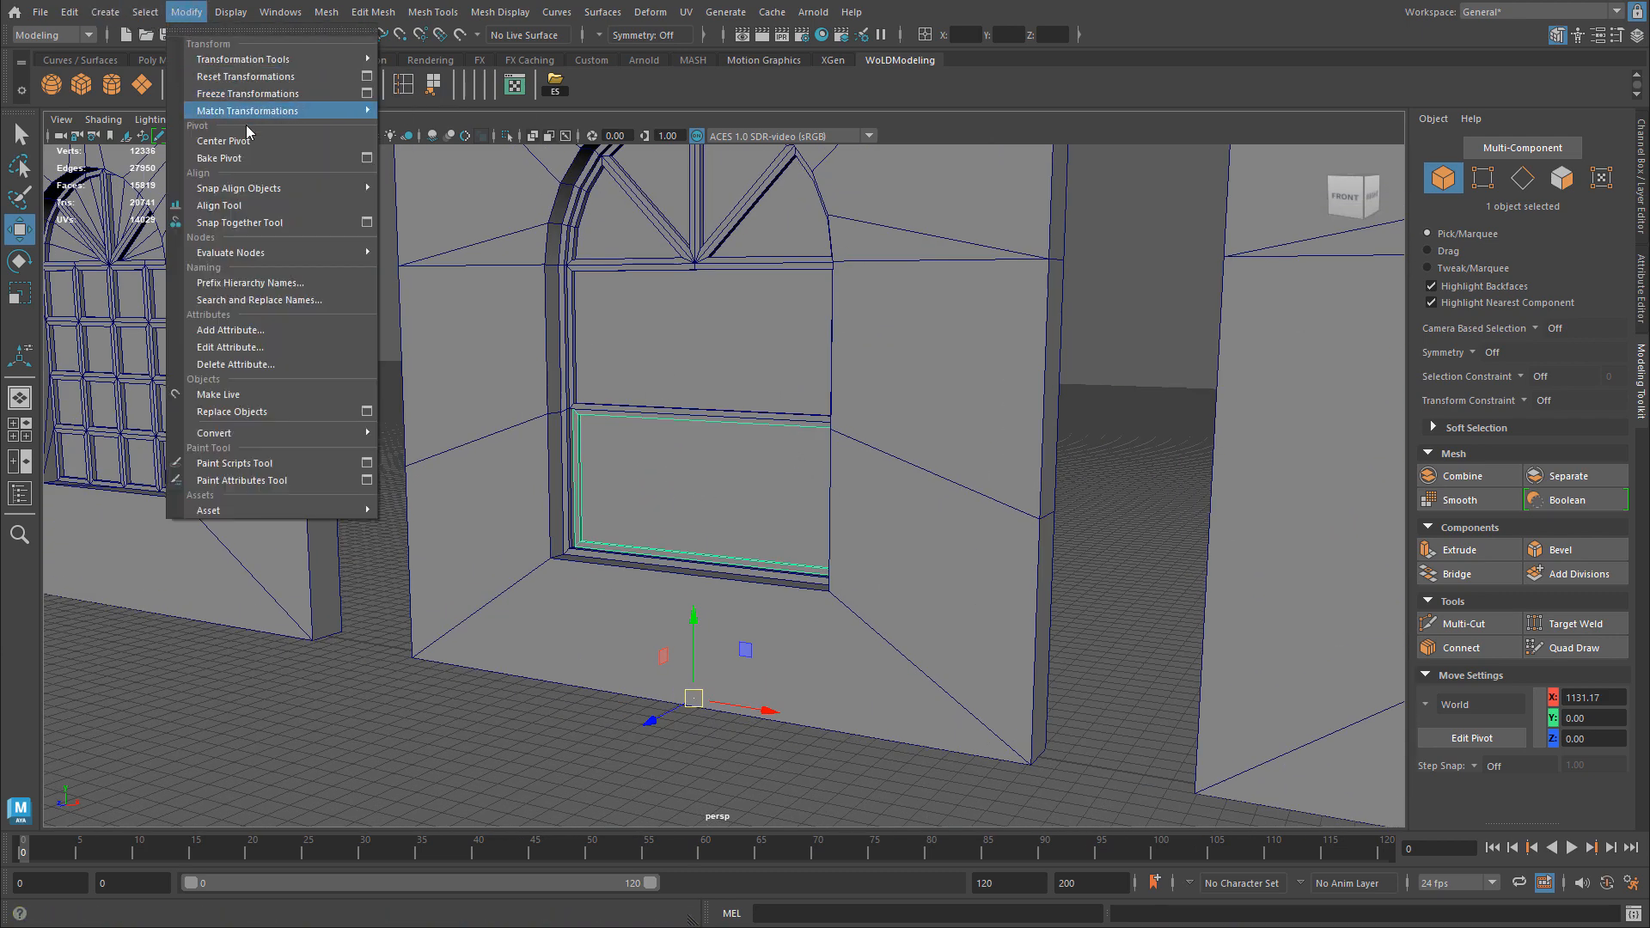
left_click(249, 142)
key("f")
Raise the extracted lower sash panel to about Y 121.38 so it partly overlaps behind the upper pane.
left_click_drag(693, 401, 688, 327)
left_click(759, 553)
scroll(672, 495, "up", 3)
left_click_drag(672, 492, 815, 494, "alt")
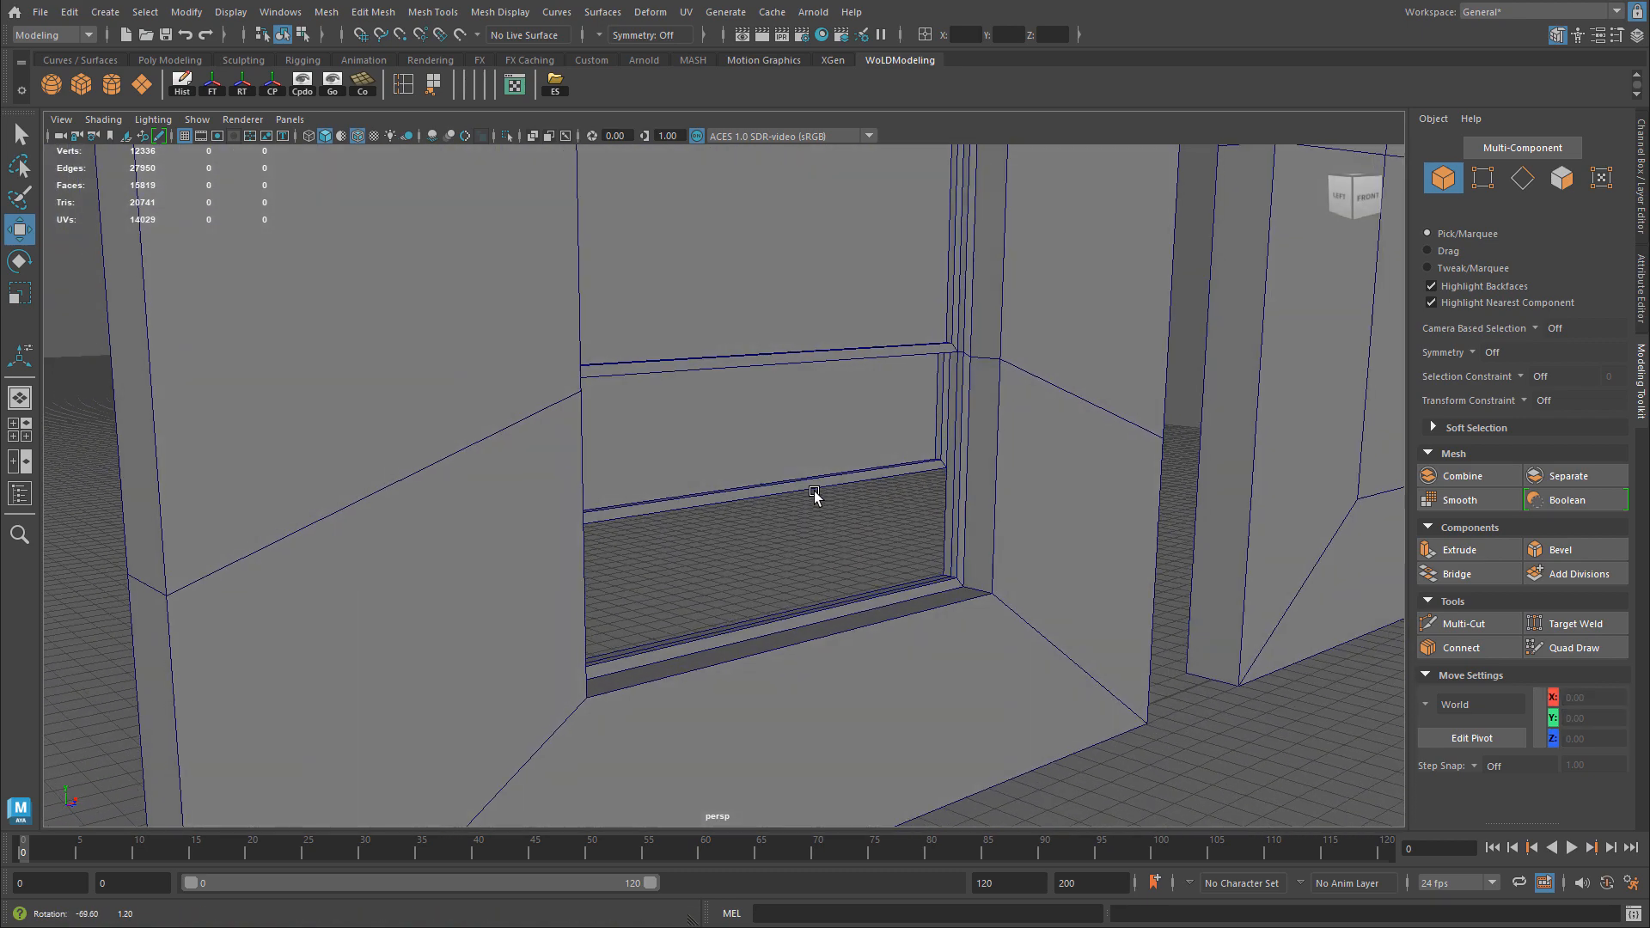
right_click_drag(816, 494, 611, 478, "alt")
middle_click_drag(679, 478, 695, 600, "alt")
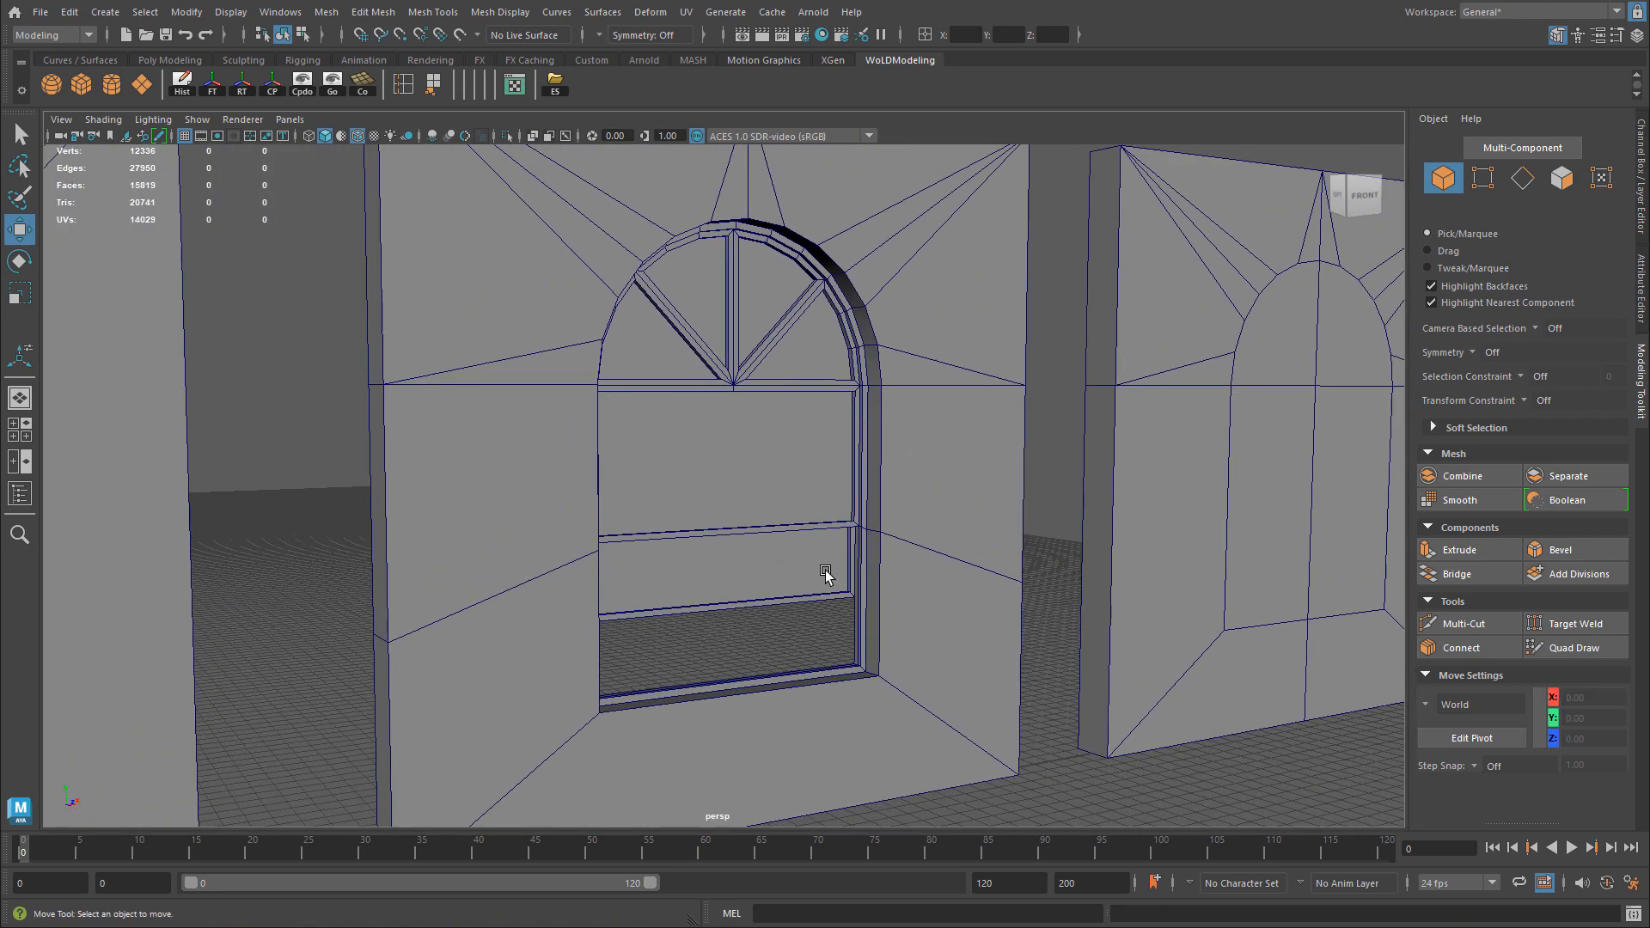
middle_click_drag(825, 573, 769, 558, "alt")
left_click(770, 557)
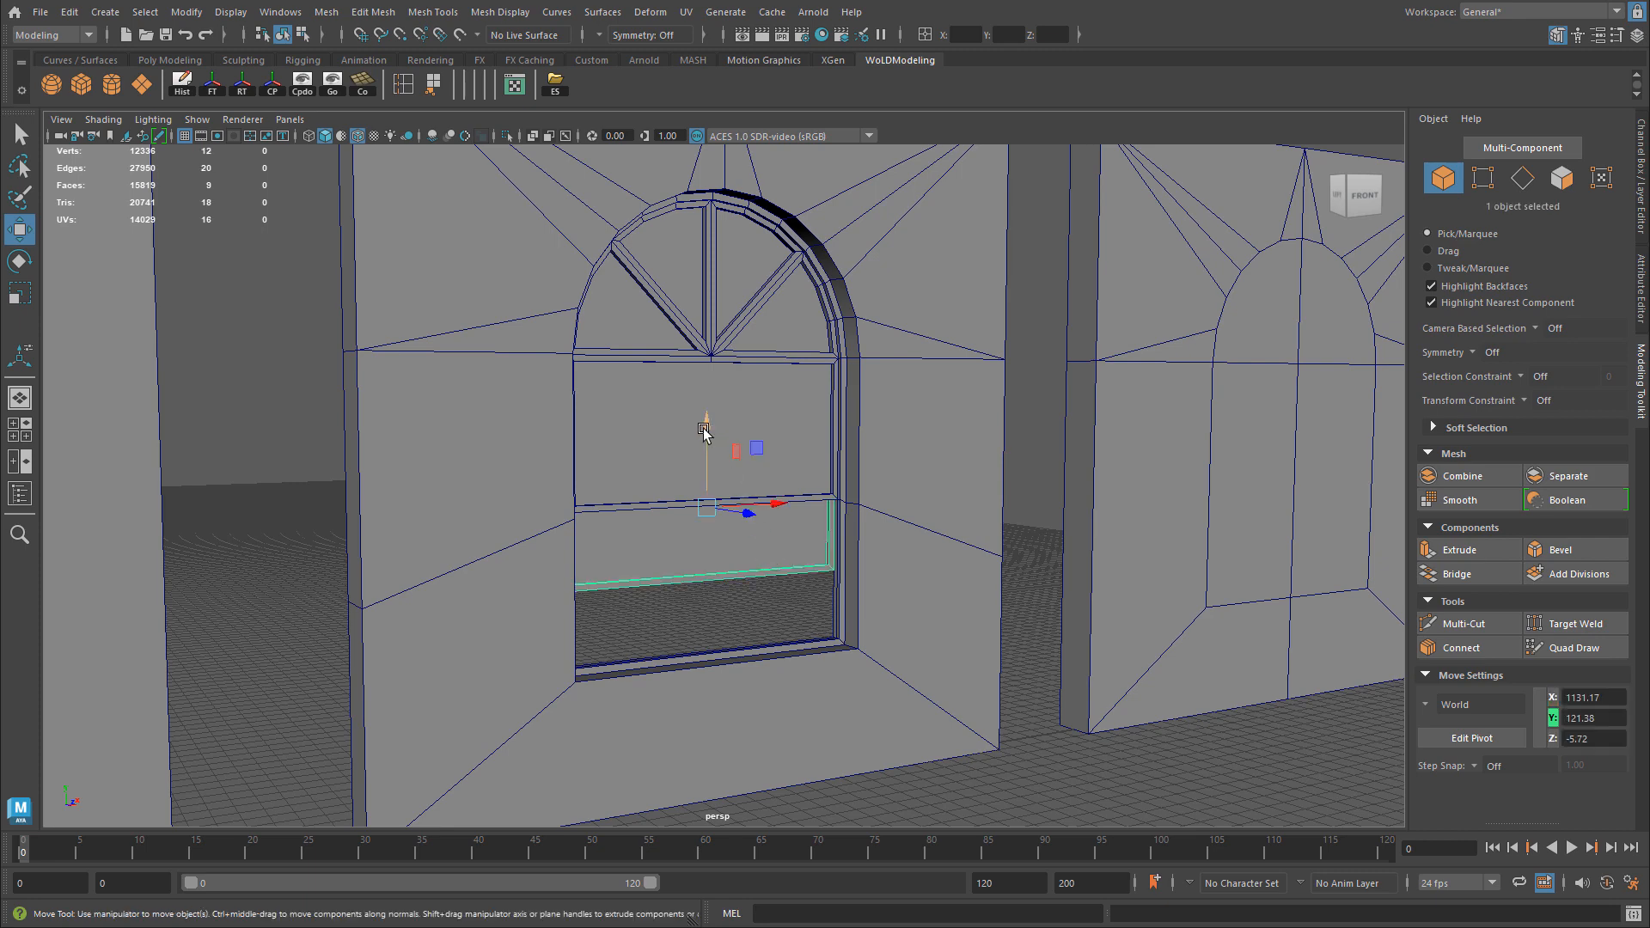
Inspect the raised lower sash panel from the front and back of the window opening.
left_click(1258, 886)
left_click(756, 586)
scroll(755, 578, "up", 3)
left_click(755, 579)
middle_click_drag(774, 496, 802, 538, "alt")
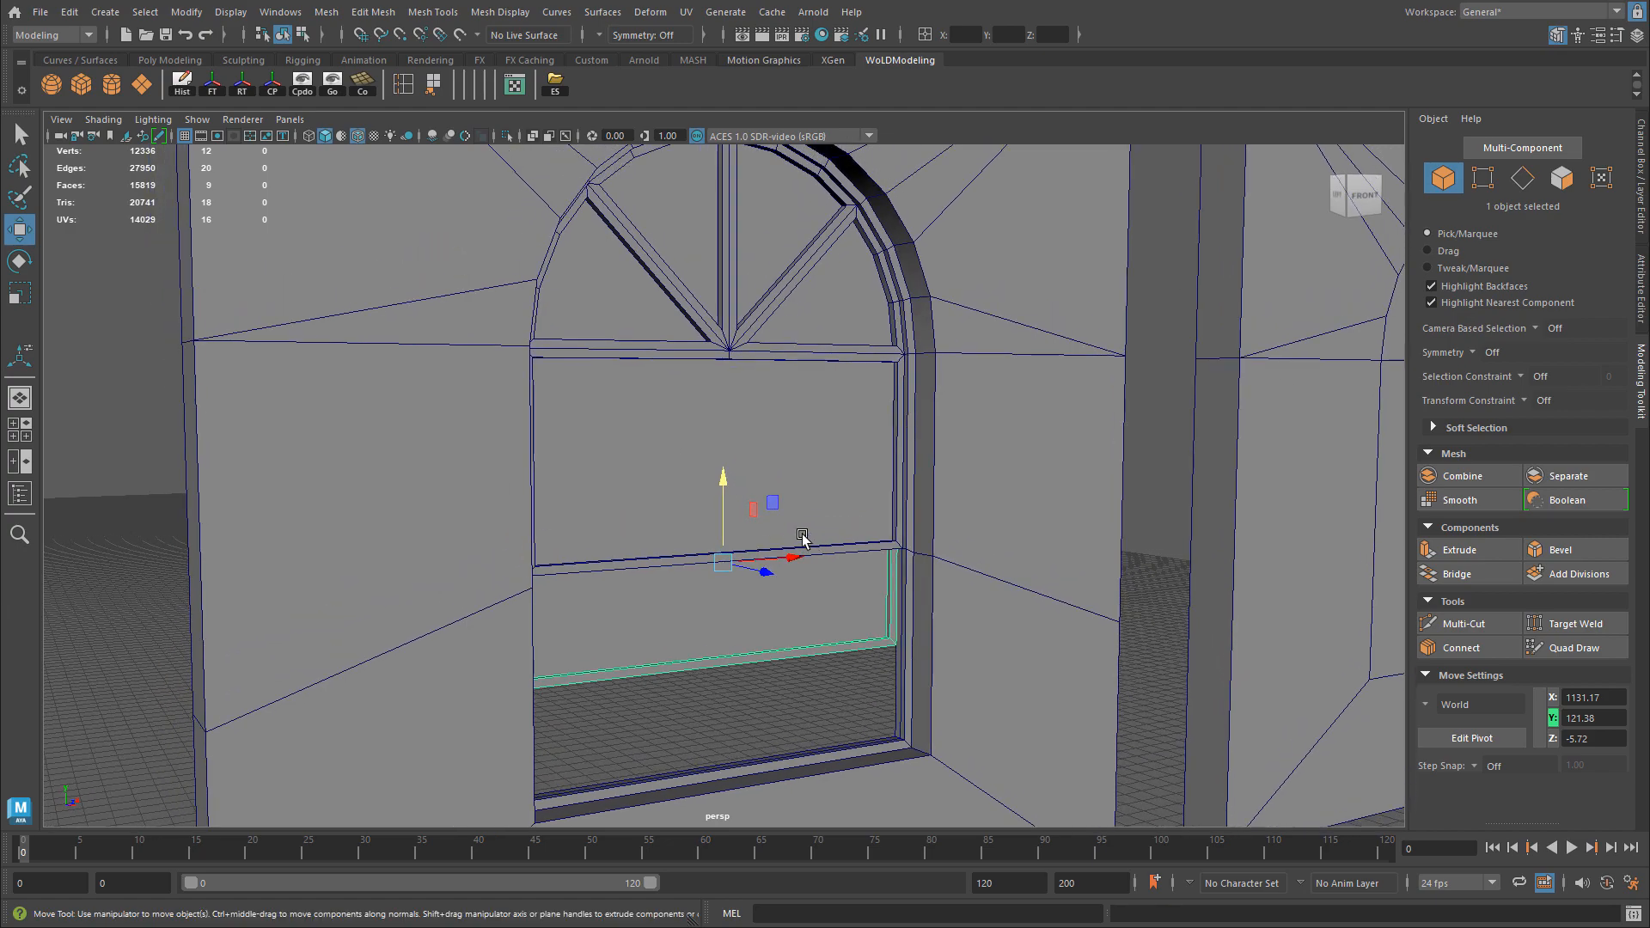
left_click_drag(802, 538, 931, 527, "alt")
right_click_drag(932, 527, 739, 429, "alt")
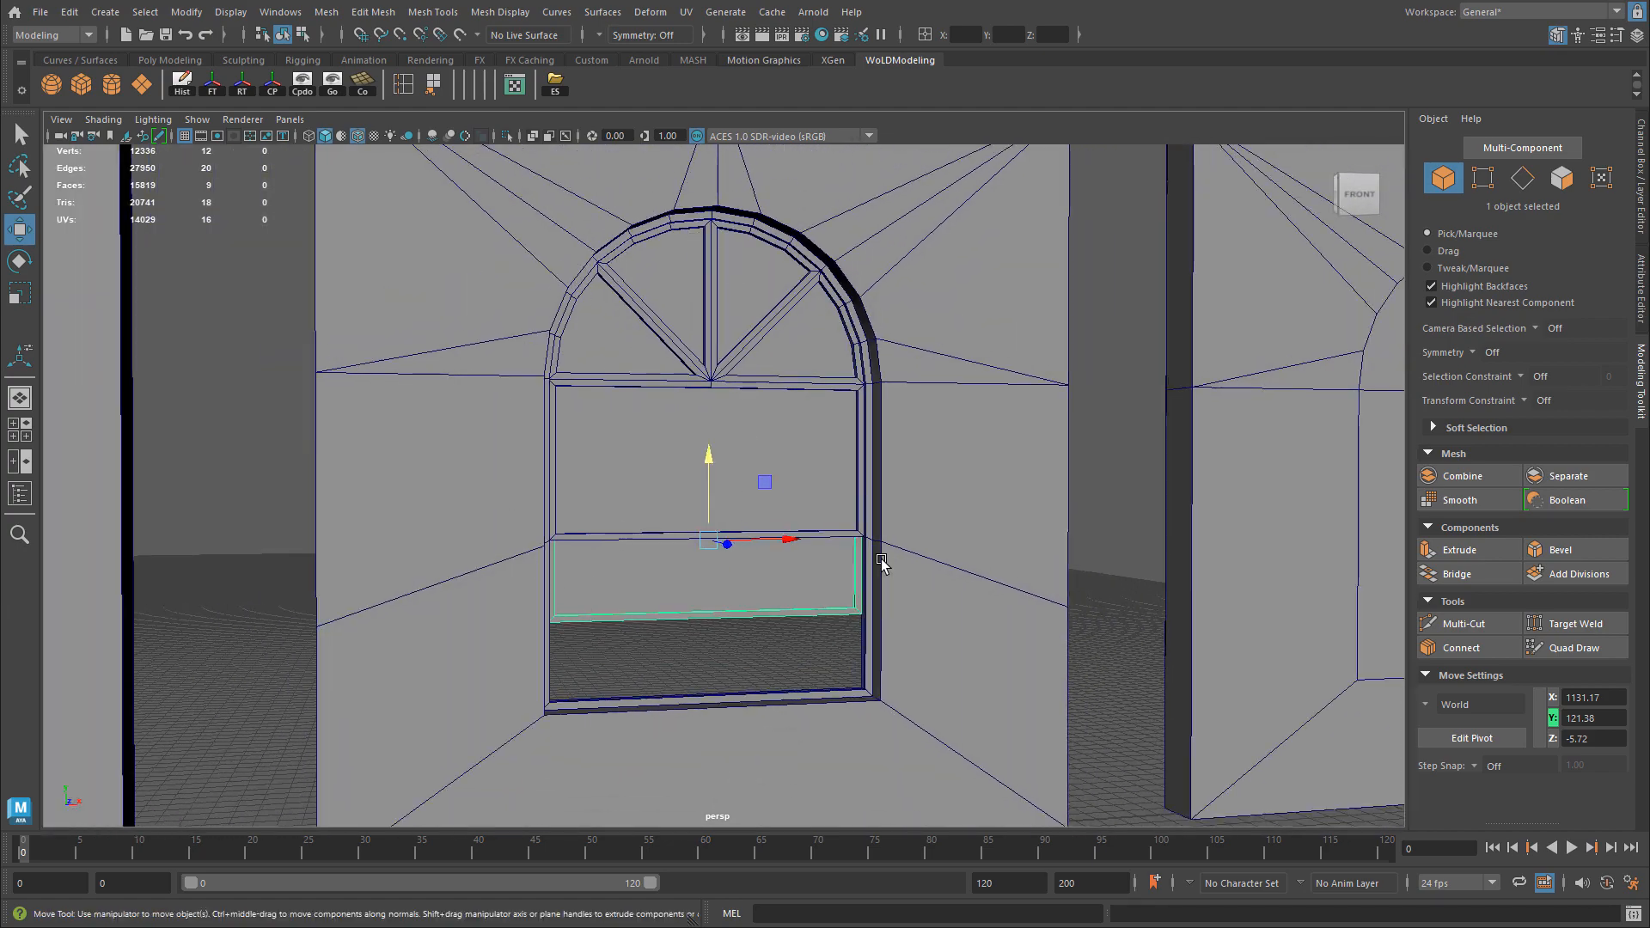
left_click_drag(591, 534, 933, 539, "alt")
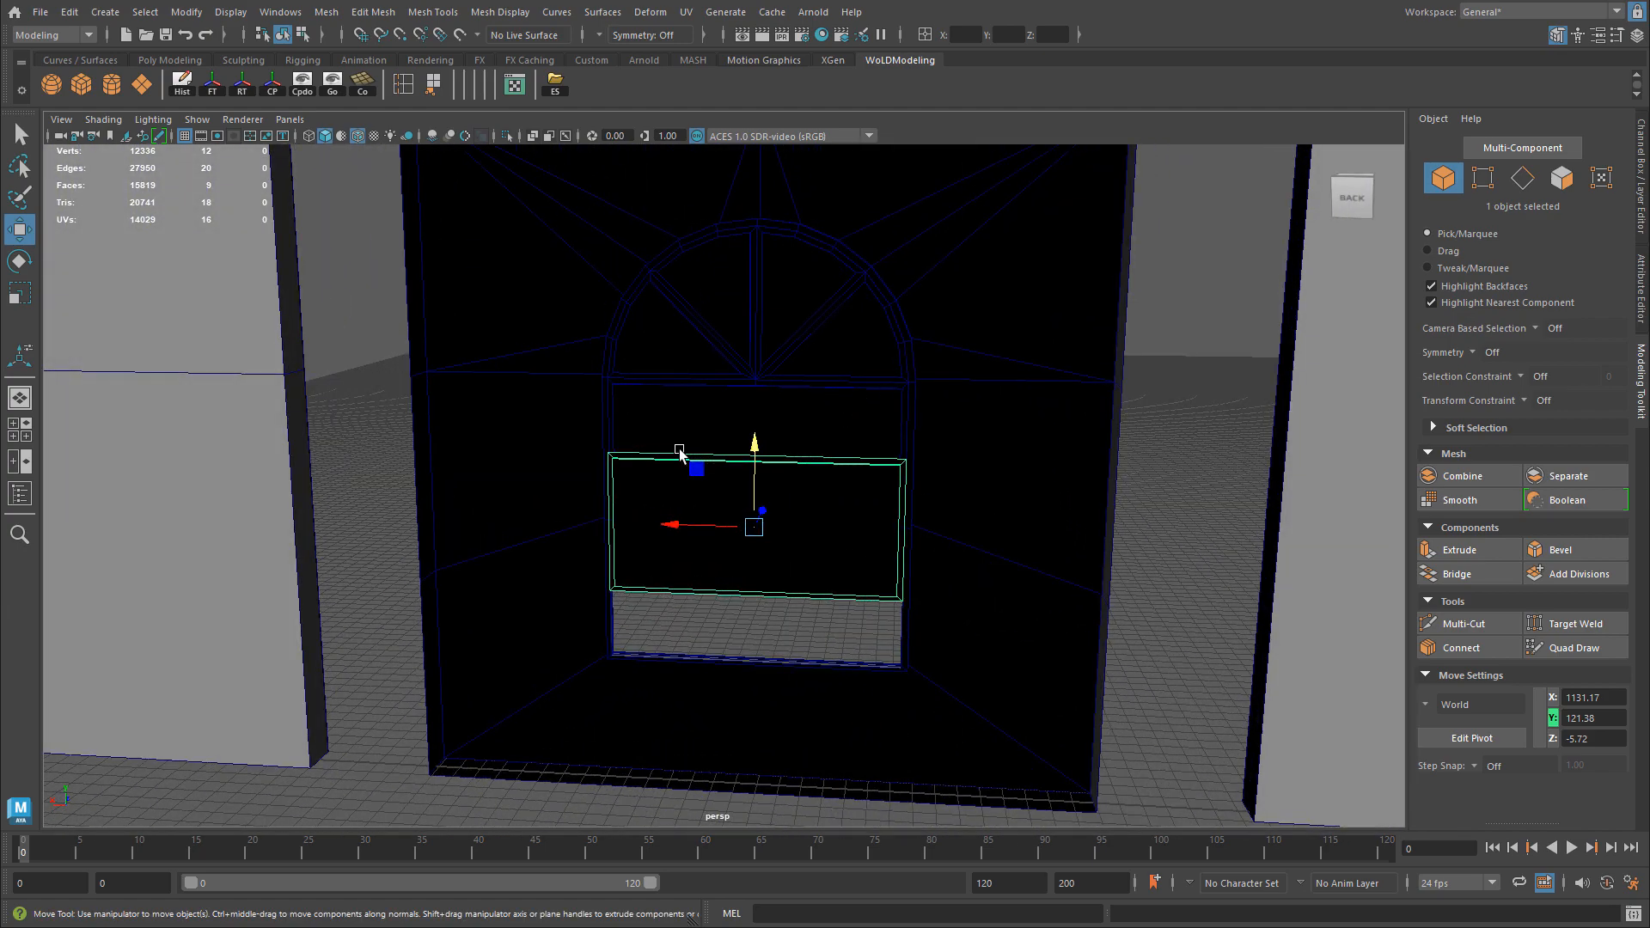
left_click_drag(840, 451, 726, 471, "alt")
mouse_move(726, 472)
right_mouse_down("alt")
mouse_move(1002, 462)
mouse_move(699, 453)
right_mouse_up("alt")
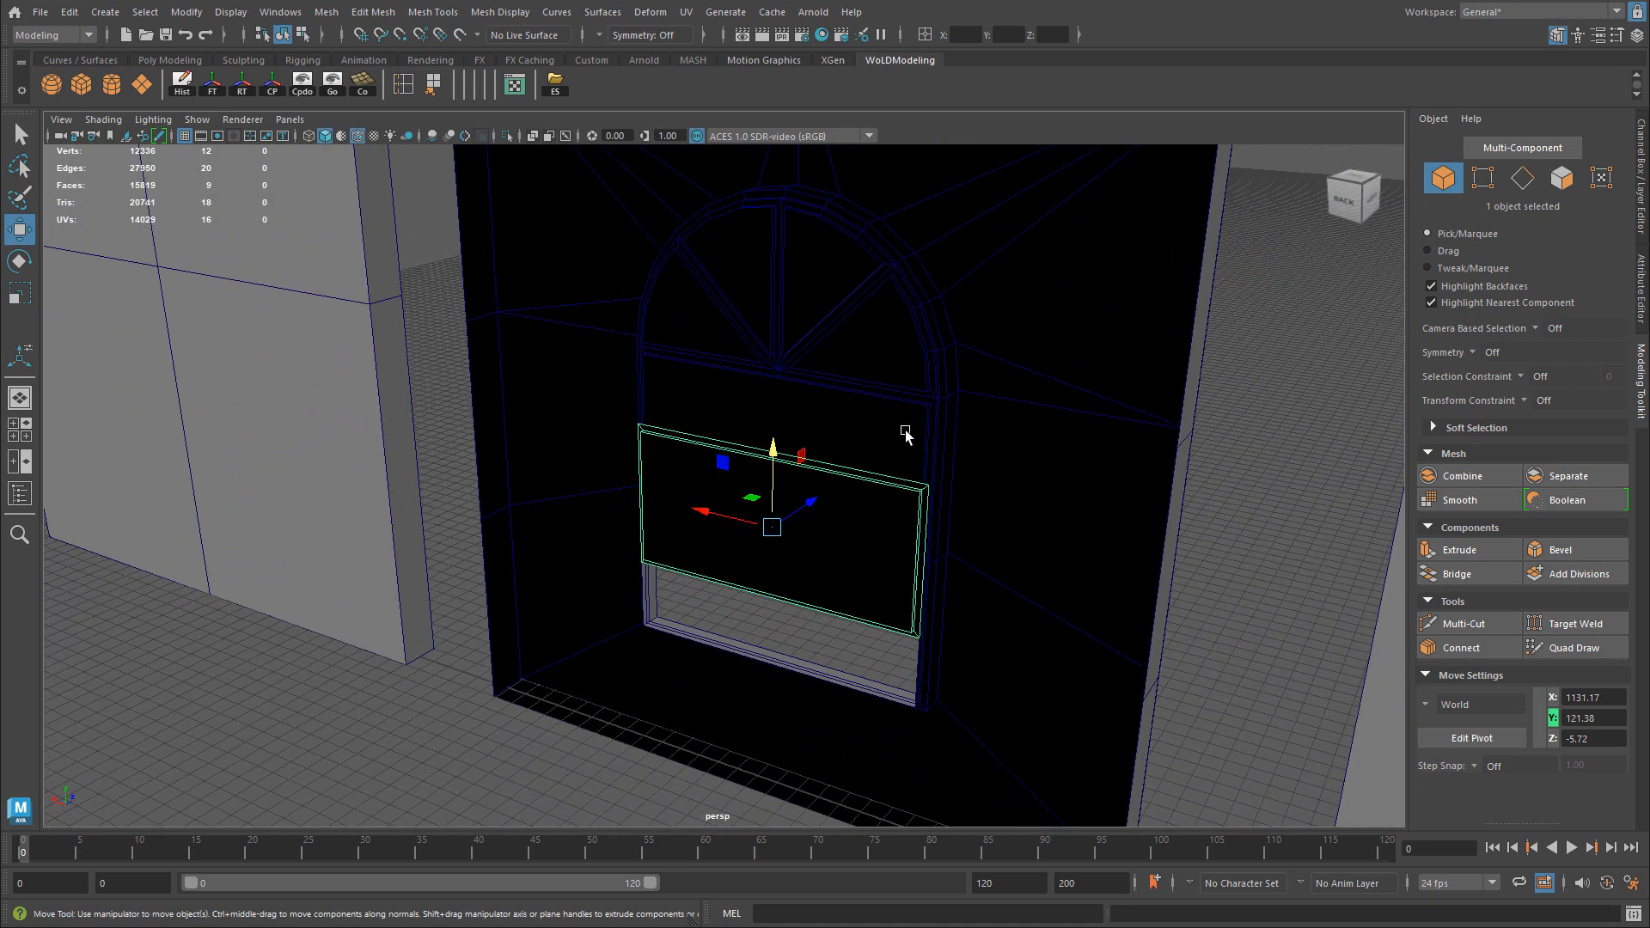
left_click_drag(987, 428, 709, 404, "alt")
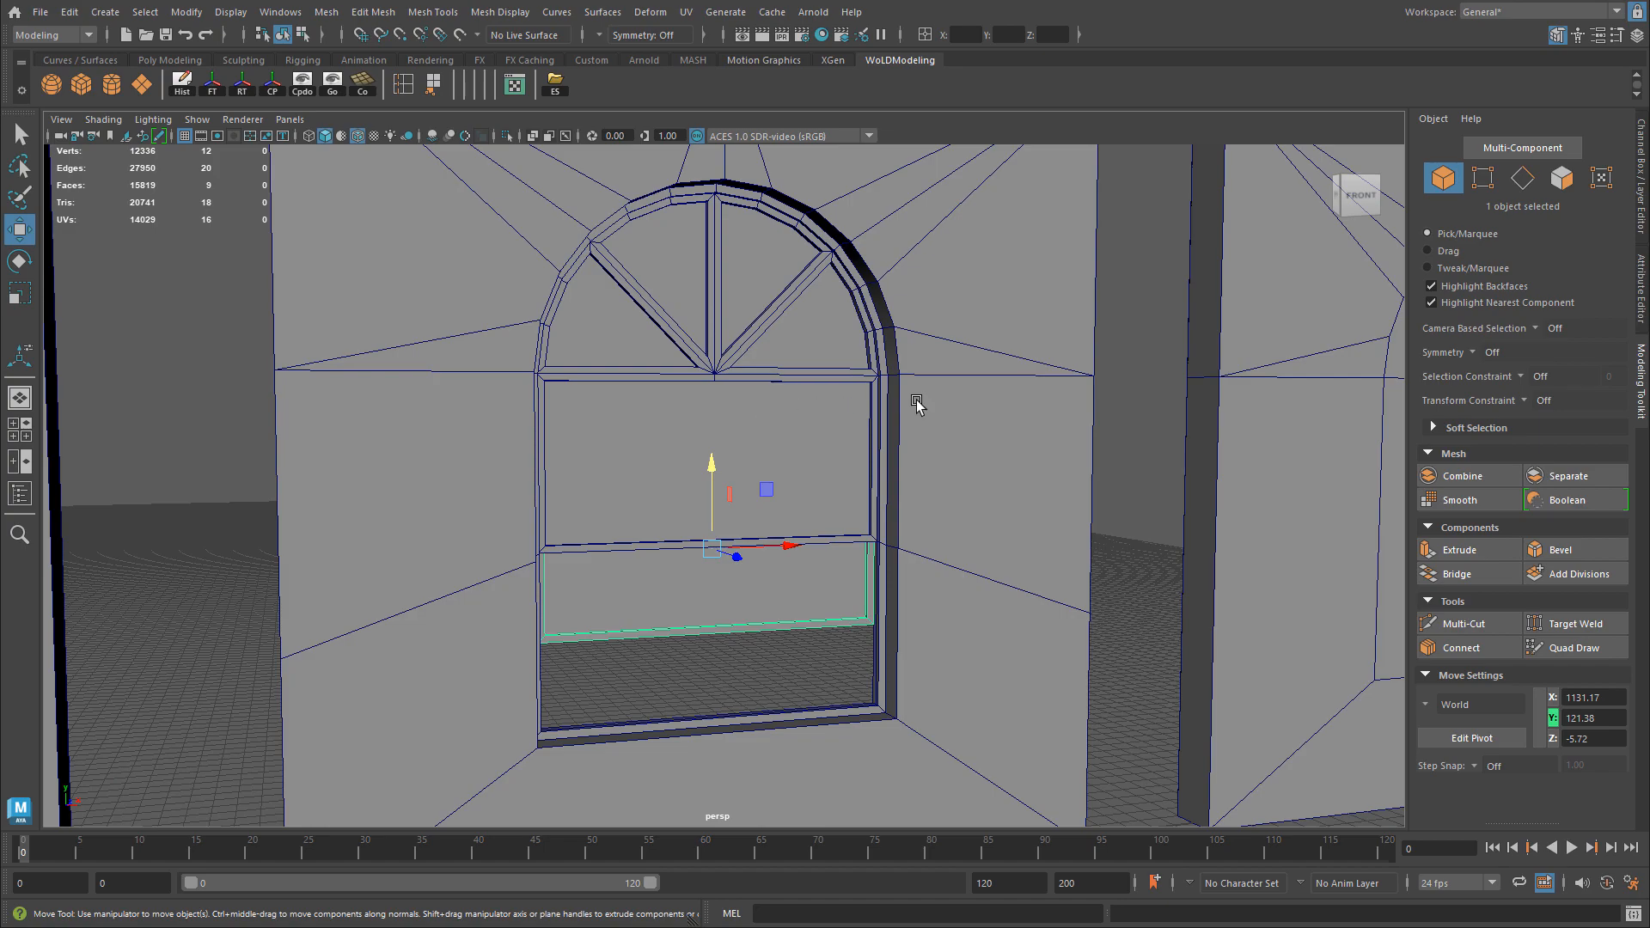
Isolate the separate sliding window wall and examine how its overlapping panes are built on the back side.
key("a")
left_click_drag(715, 434, 492, 530, "alt")
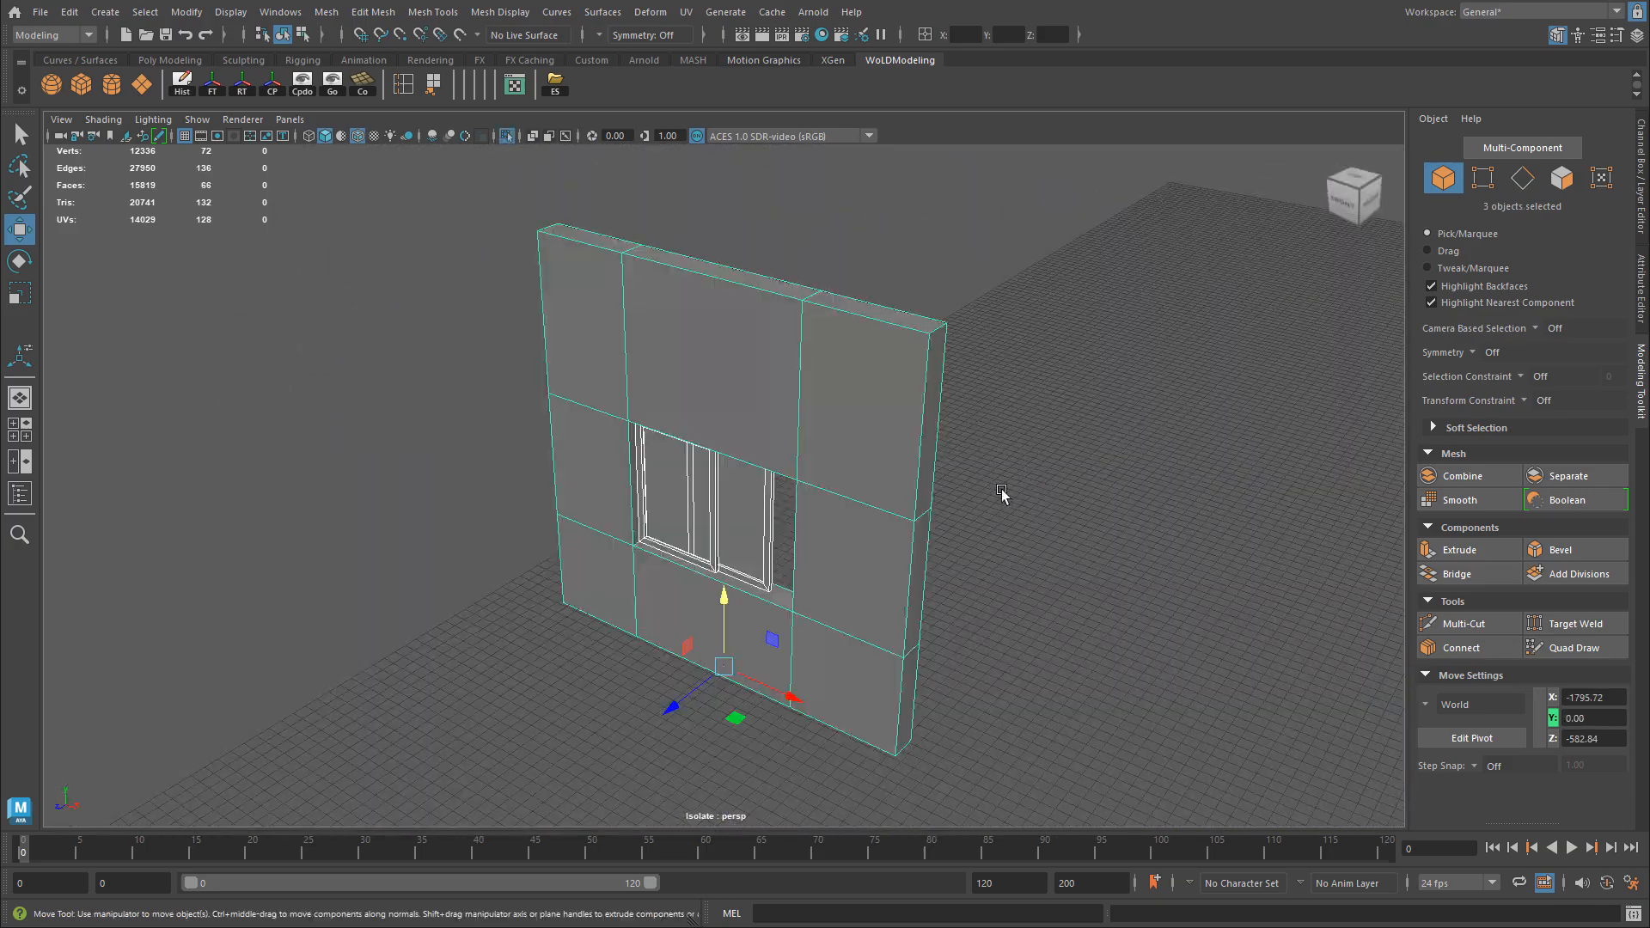
left_click(1003, 494)
left_click_drag(765, 495, 829, 461, "alt")
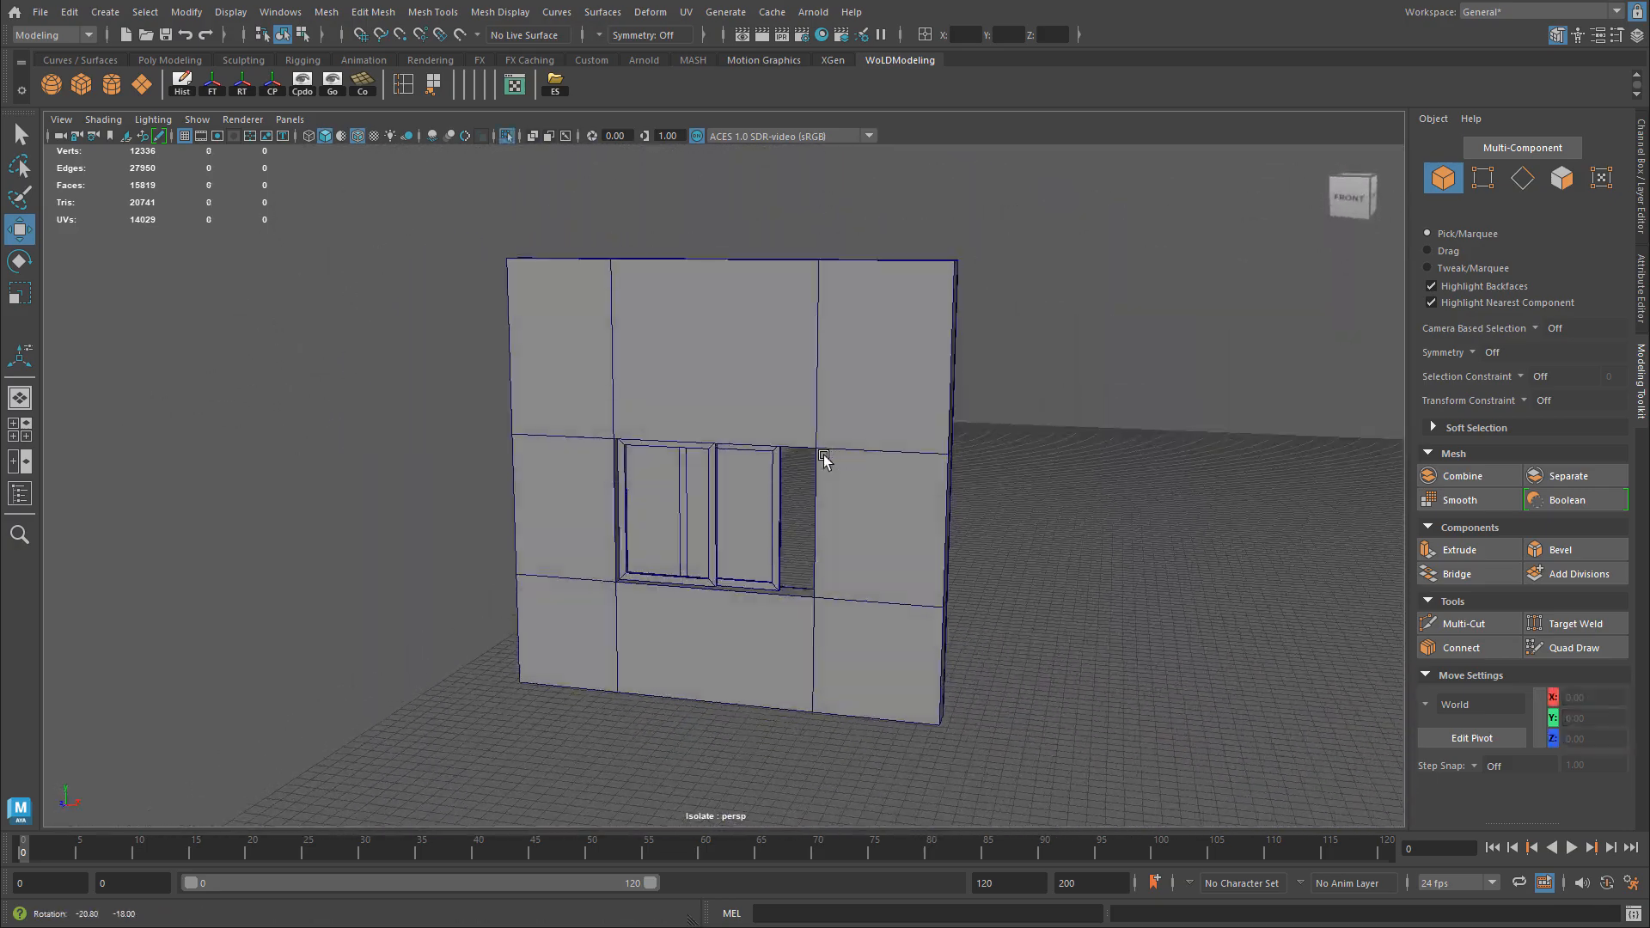
right_click_drag(632, 462, 750, 486, "alt")
left_click_drag(749, 486, 836, 461, "alt")
left_click(828, 485)
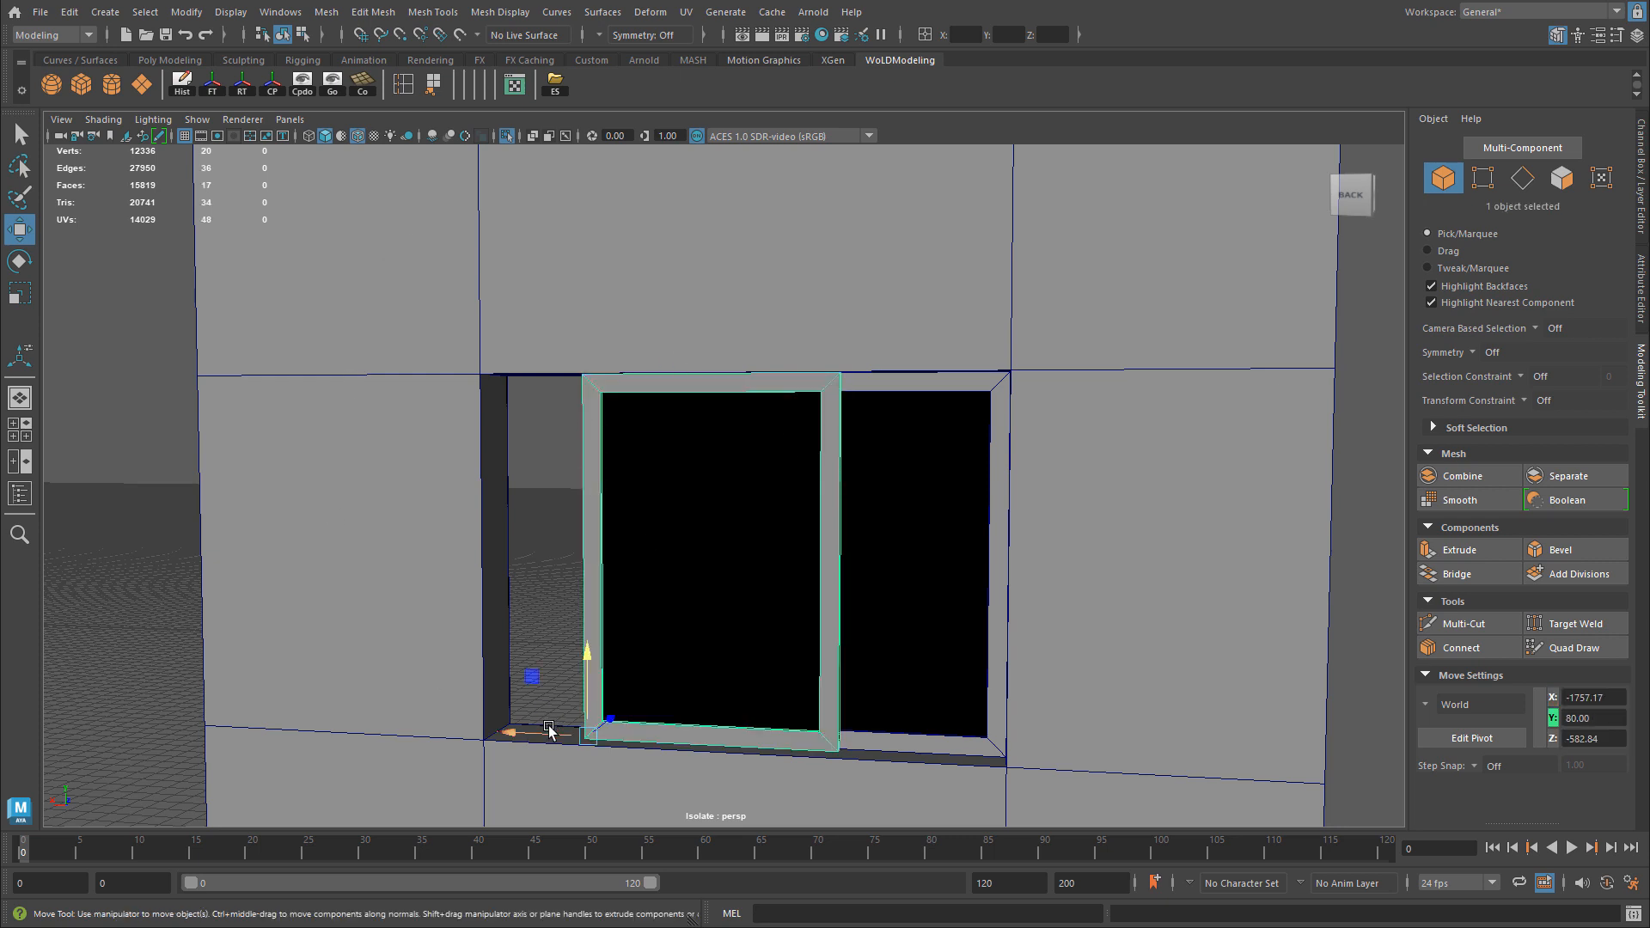
Leave the isolated view, frame the arched sash window wall and examine it from the front and back.
key("ctrl+1")
scroll(884, 557, "down", 8)
middle_click_drag(885, 557, 1238, 550, "alt")
left_click(502, 486)
key("f")
left_click_drag(1058, 491, 736, 495, "alt")
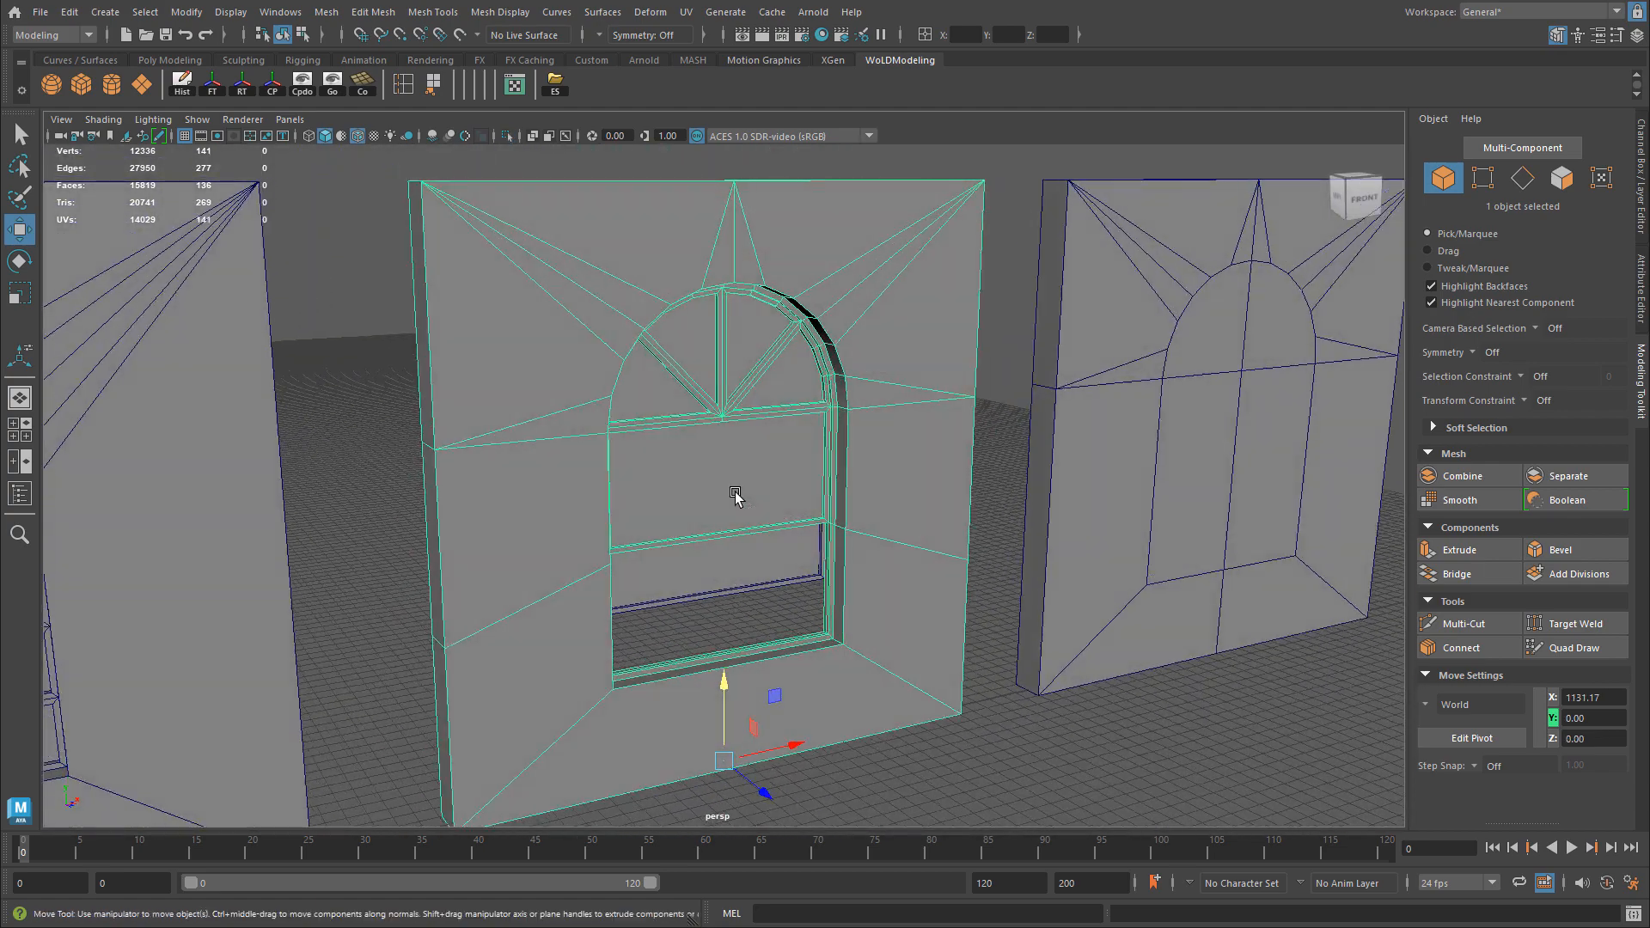
left_click_drag(857, 607, 809, 584, "alt")
right_click_drag(594, 511, 663, 475, "alt")
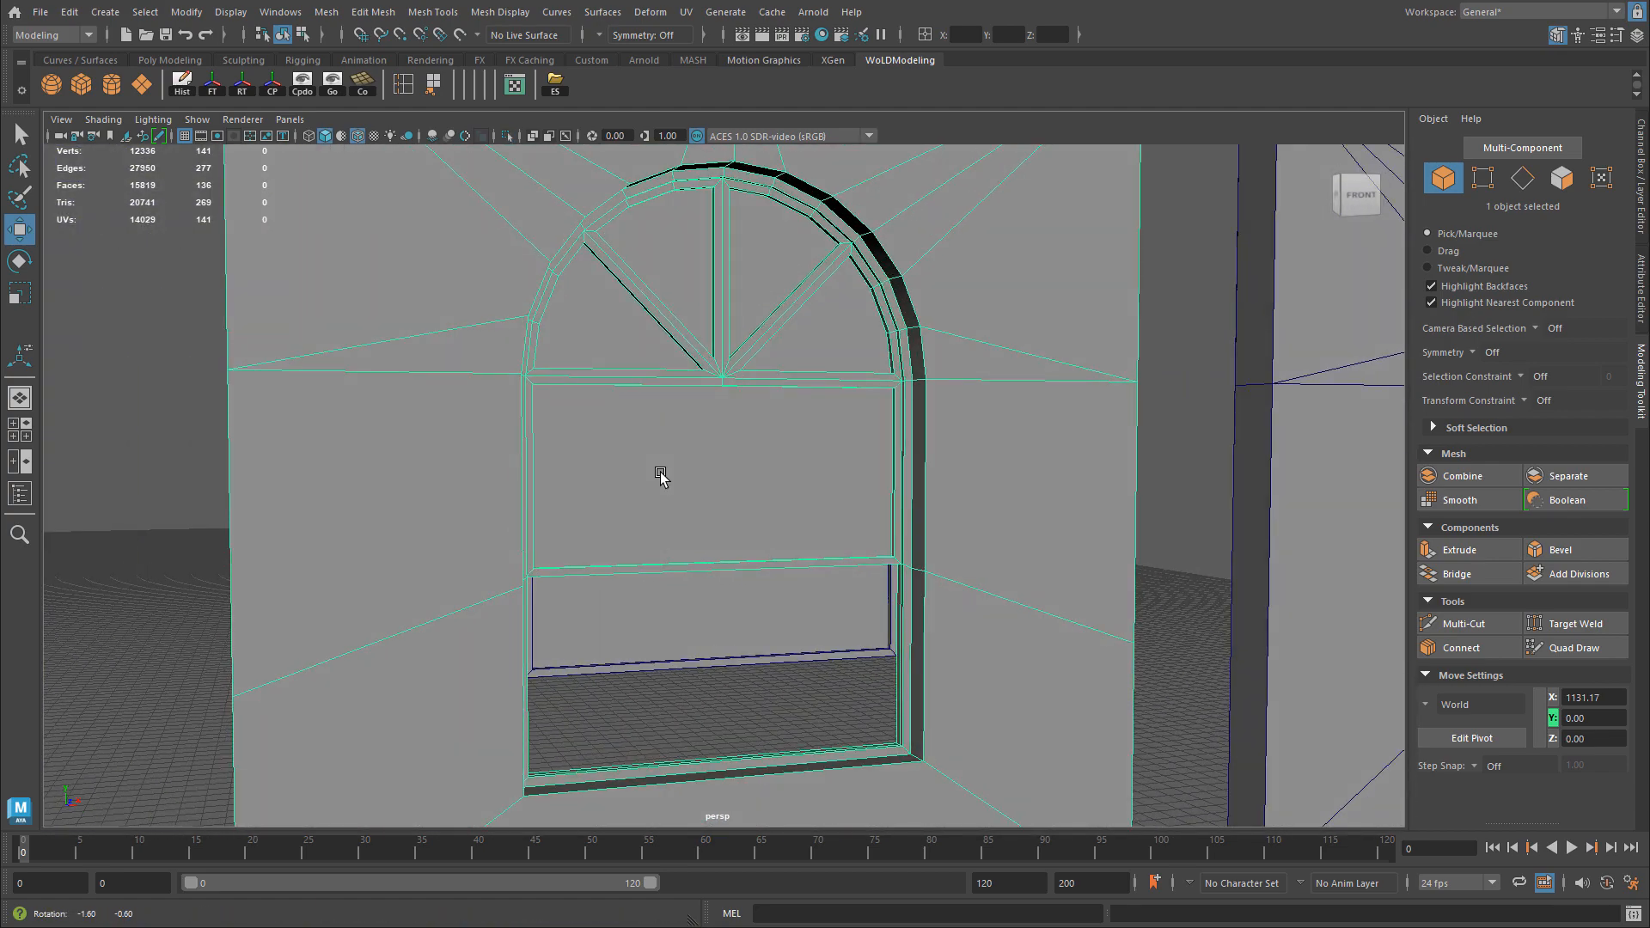
left_click_drag(663, 475, 928, 477, "alt")
right_click_drag(696, 464, 576, 421, "alt")
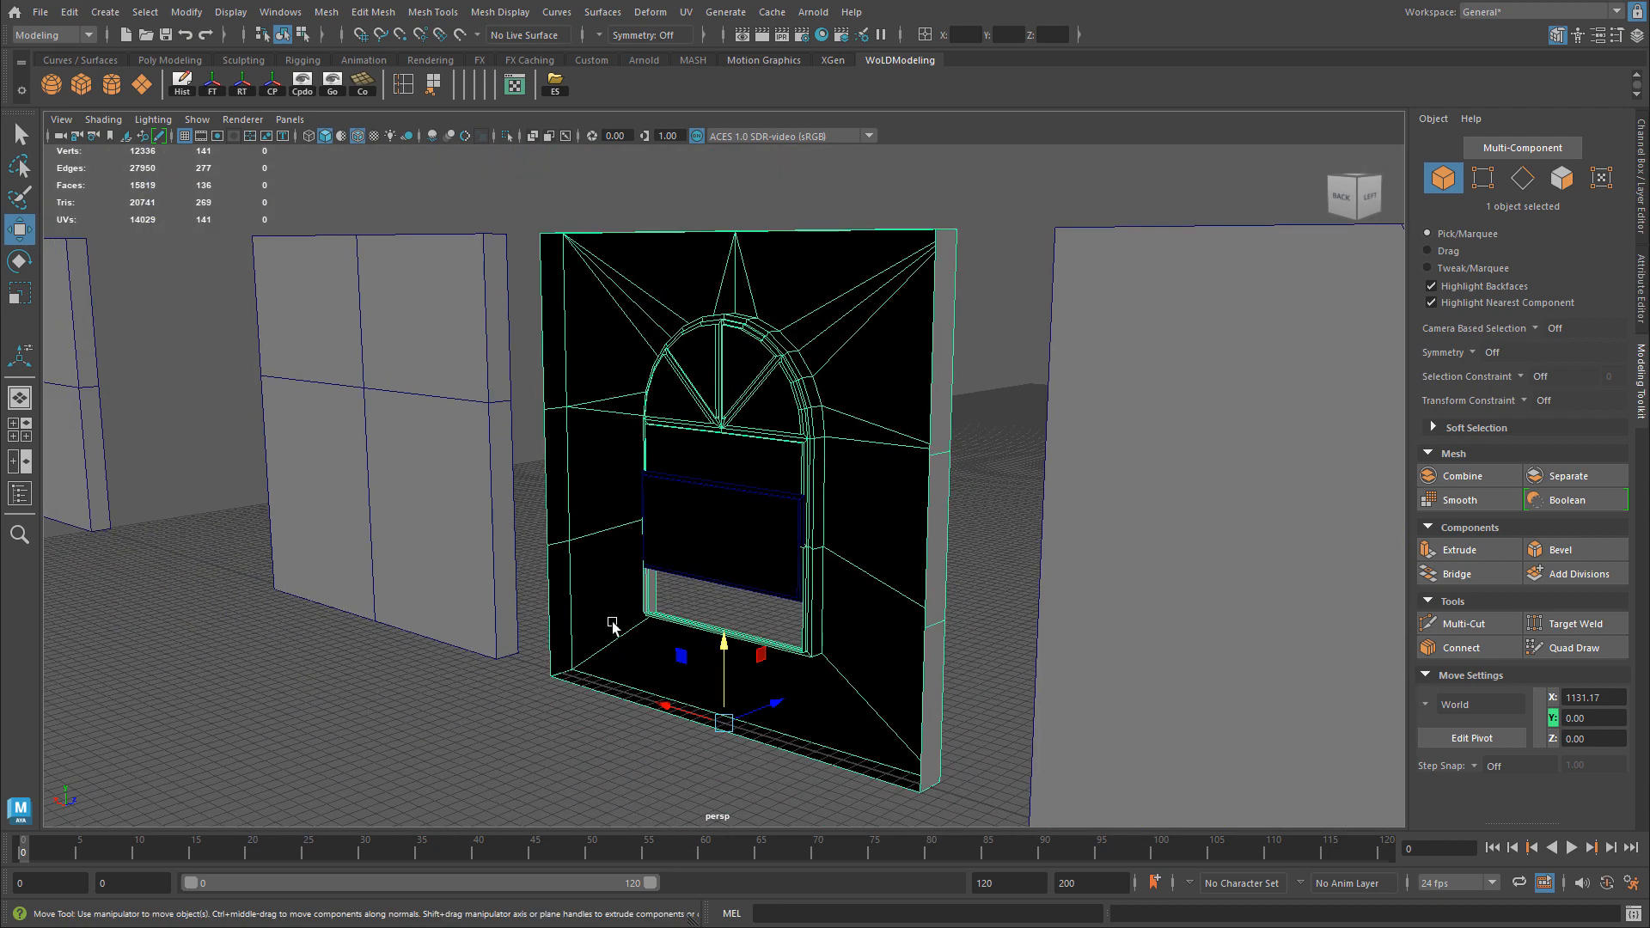
left_click_drag(844, 436, 707, 419, "alt")
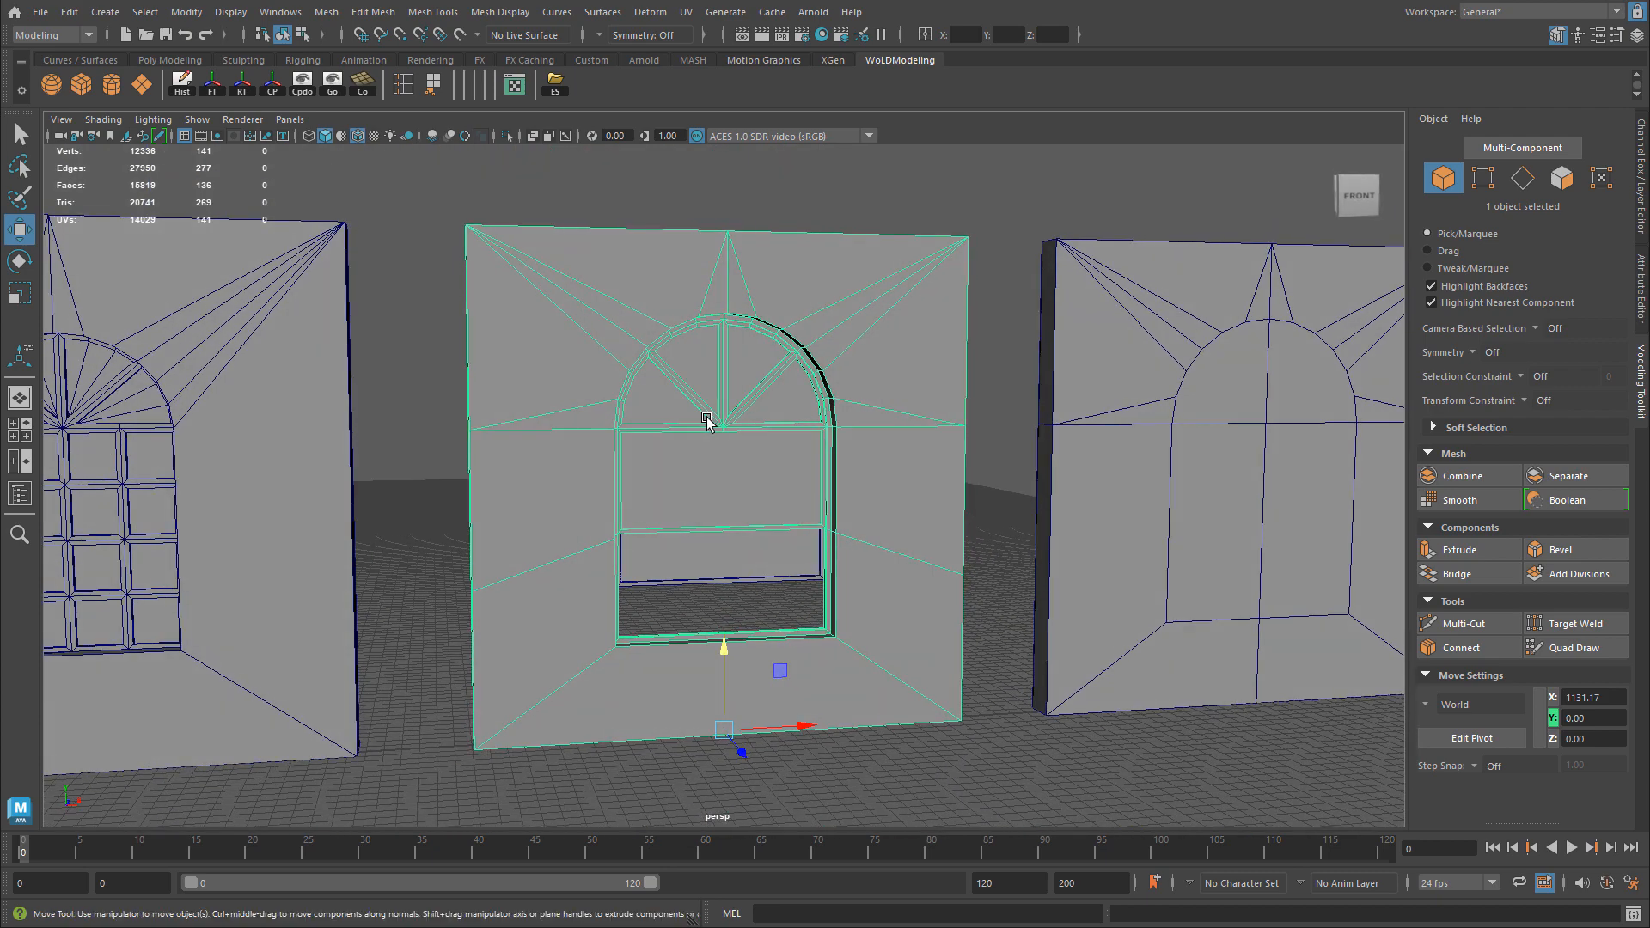
right_click_drag(593, 372, 803, 379, "alt")
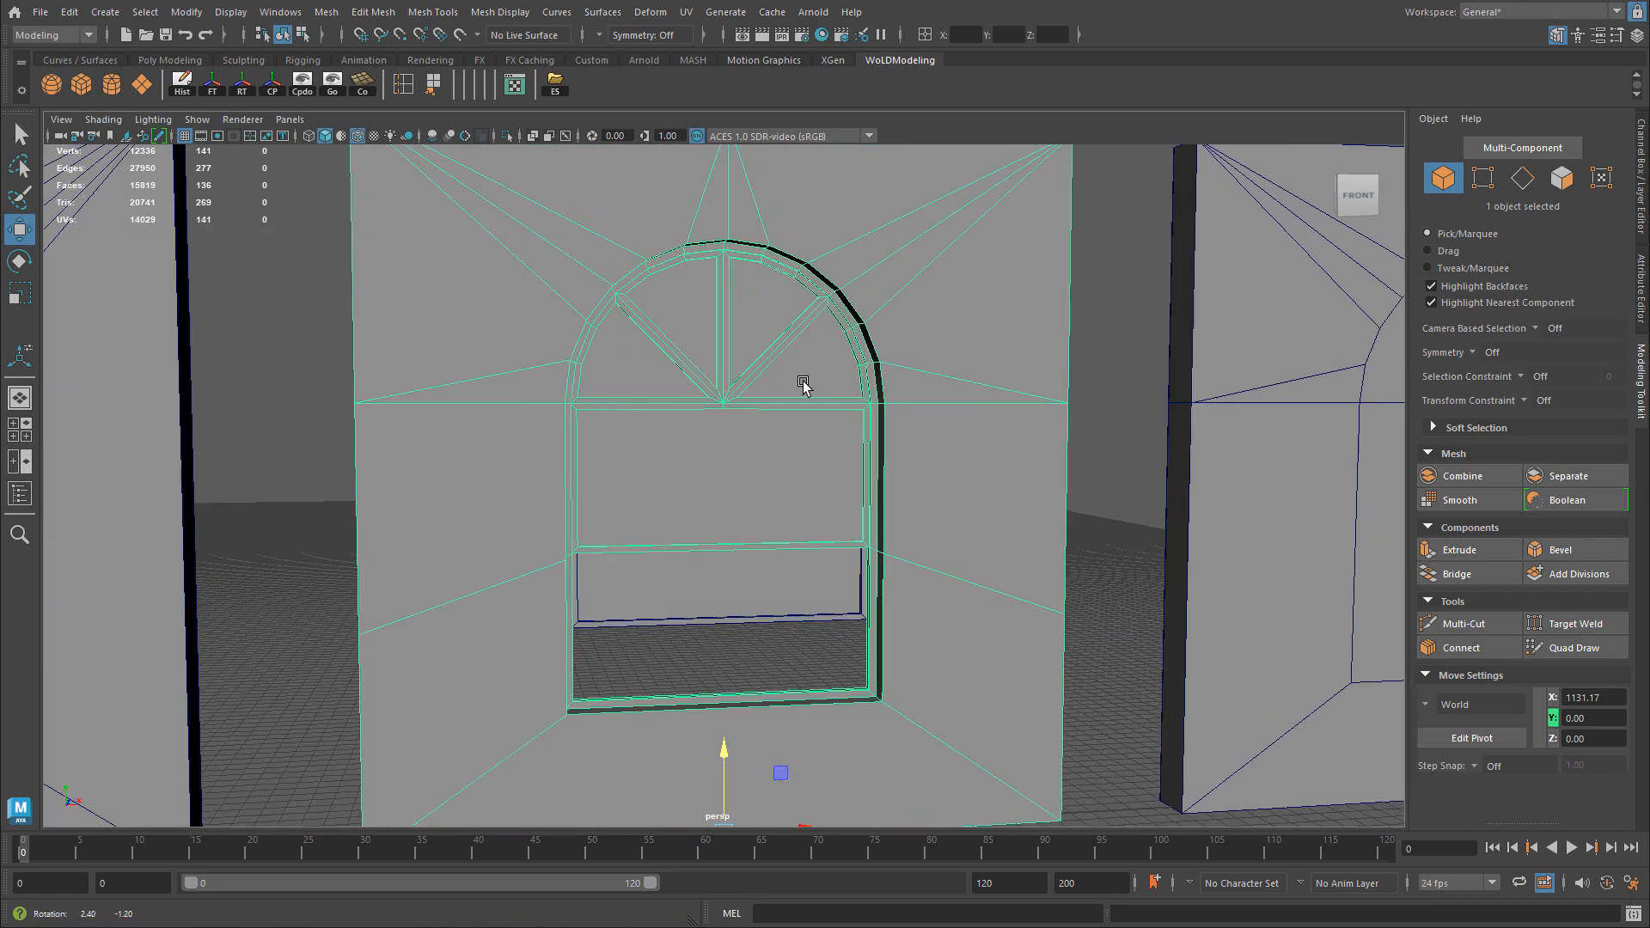
left_click_drag(655, 306, 602, 357, "alt")
left_click_drag(799, 507, 725, 461, "alt")
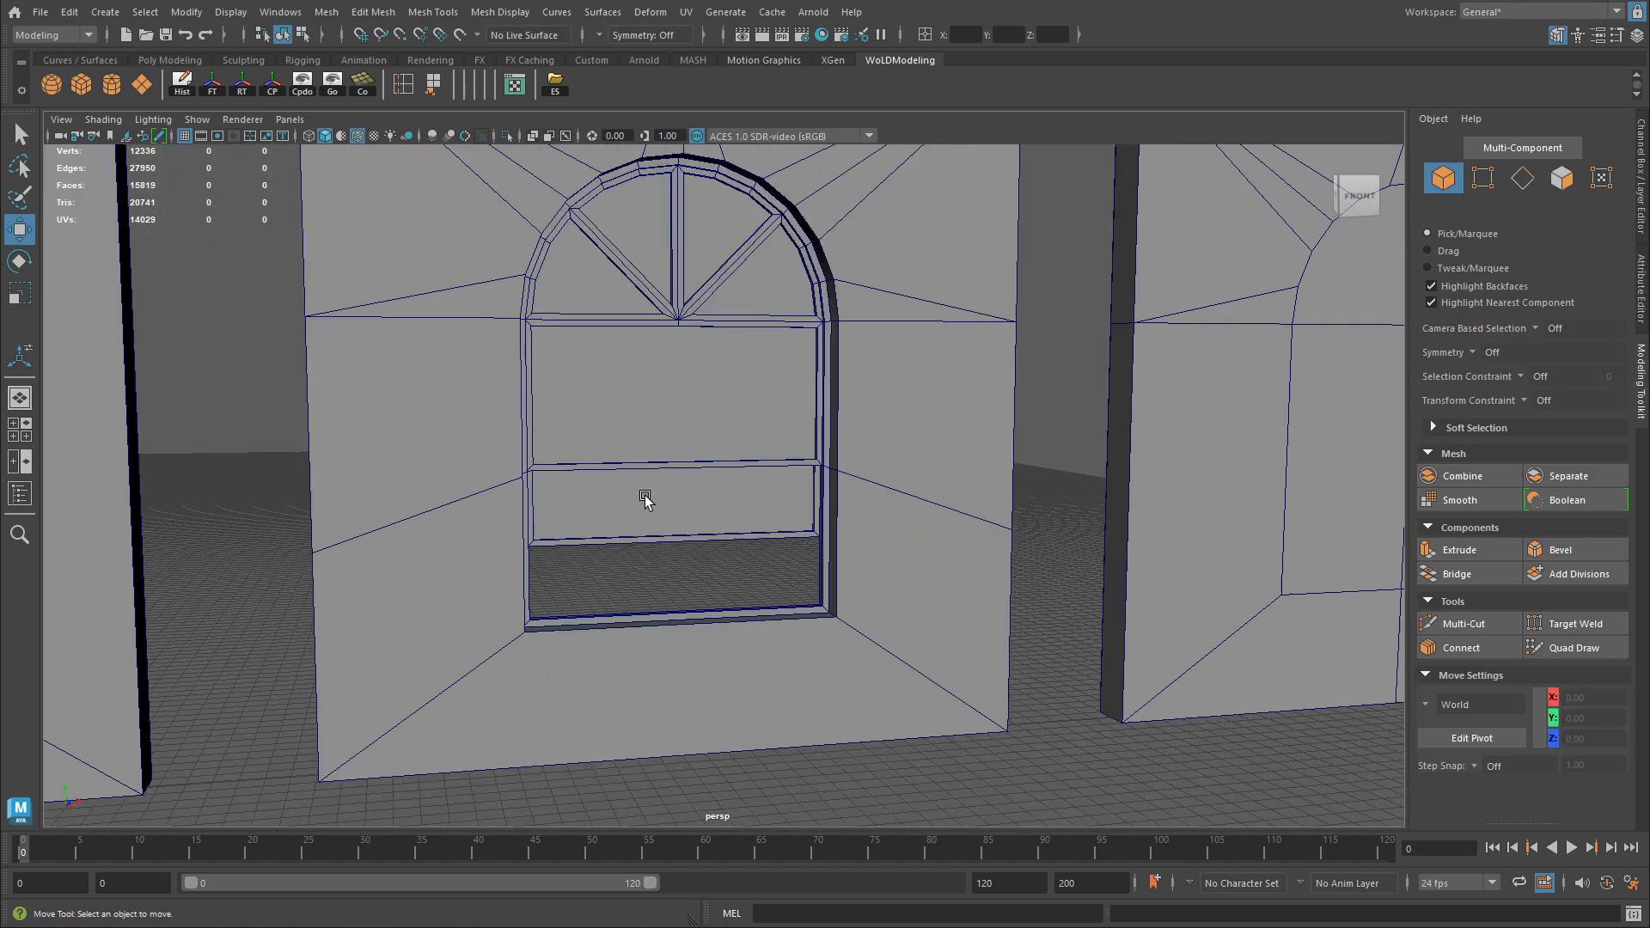
Select the raised lower sash panel and examine its back side and frame edges up close.
left_click(673, 477)
left_click_drag(506, 448, 641, 428, "alt")
key("f")
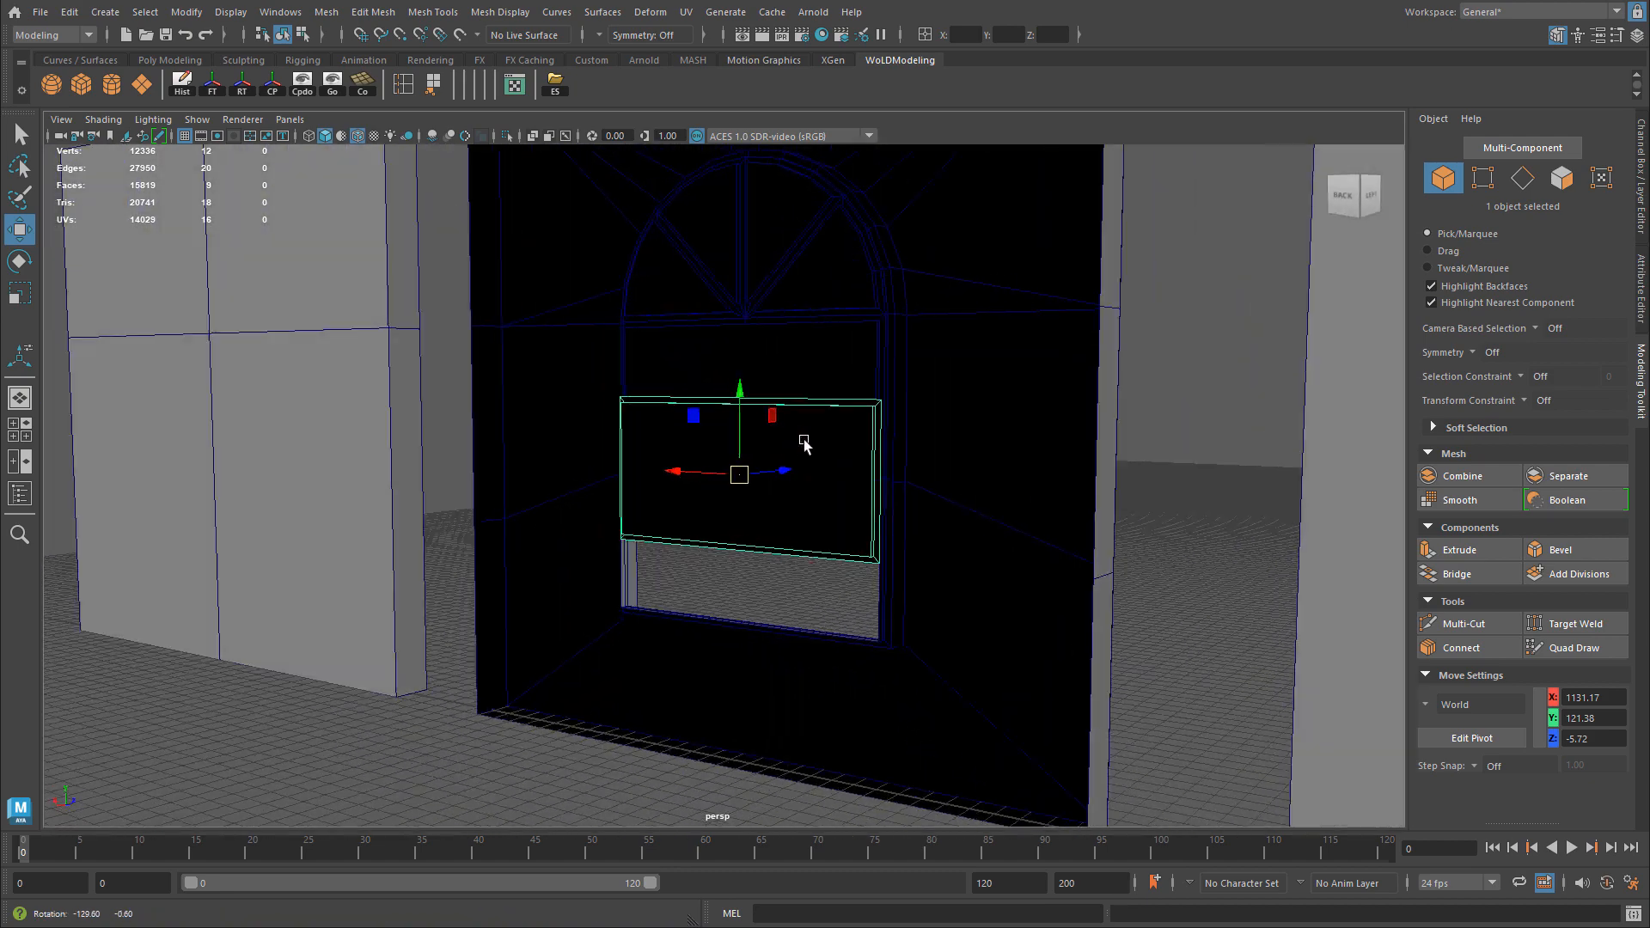
left_click_drag(965, 434, 868, 526, "alt")
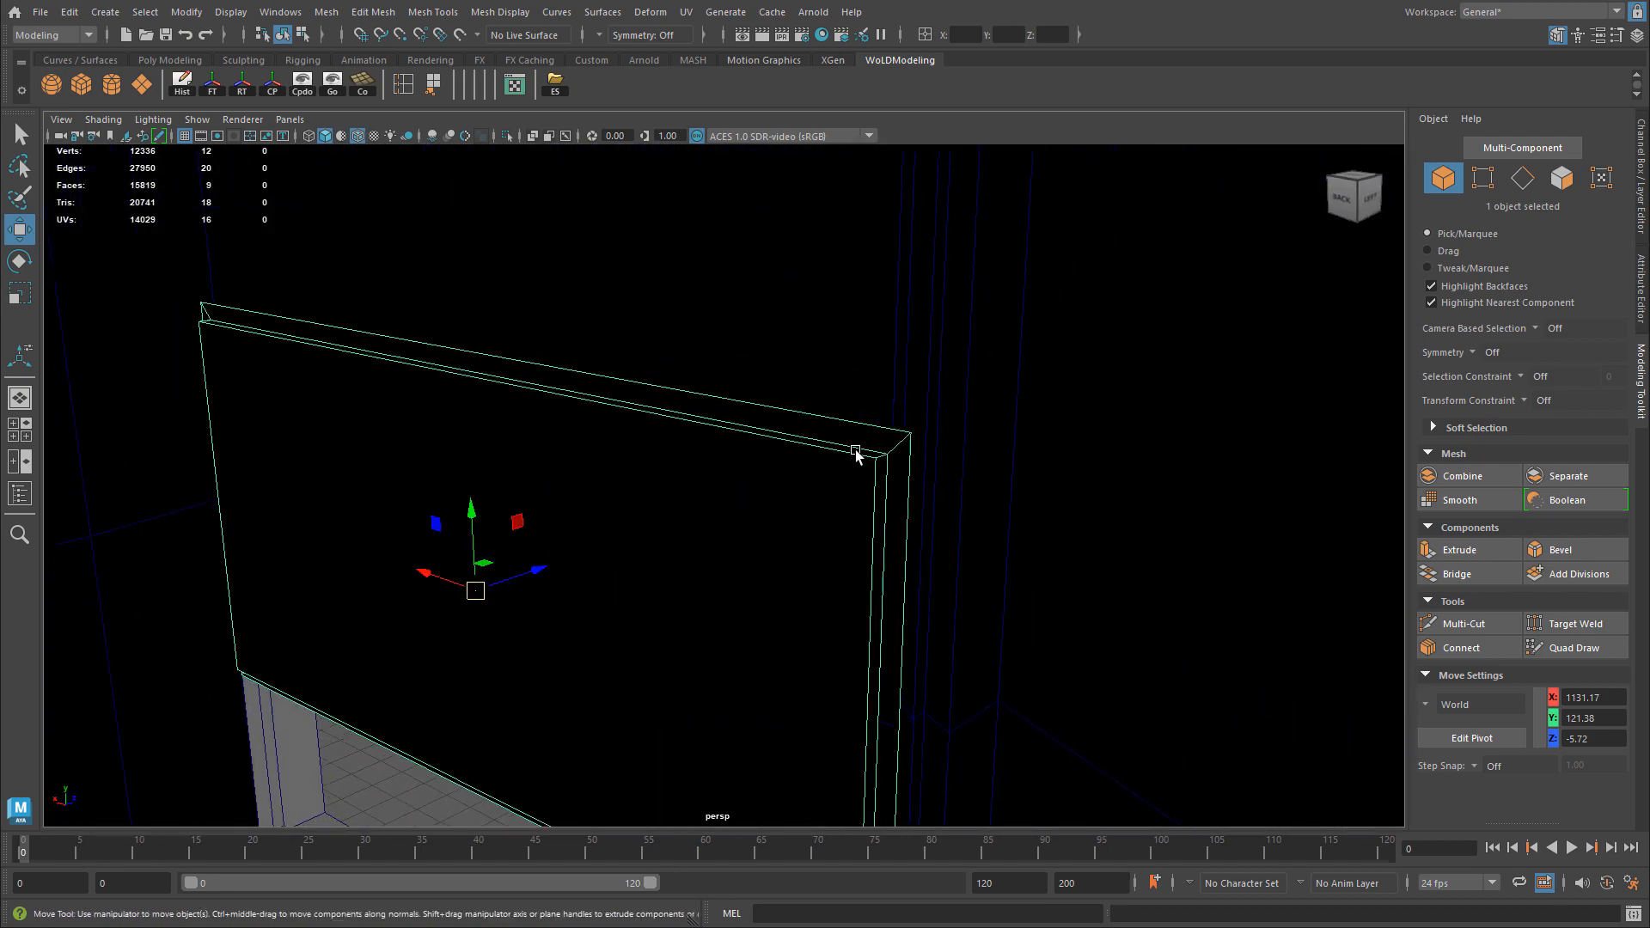
right_click_drag(912, 443, 859, 453, "alt")
left_click_drag(860, 453, 490, 443, "alt")
right_click_drag(899, 446, 754, 486, "alt")
middle_click_drag(754, 485, 606, 493, "alt")
left_click(660, 611)
right_click_drag(812, 598, 746, 608, "alt")
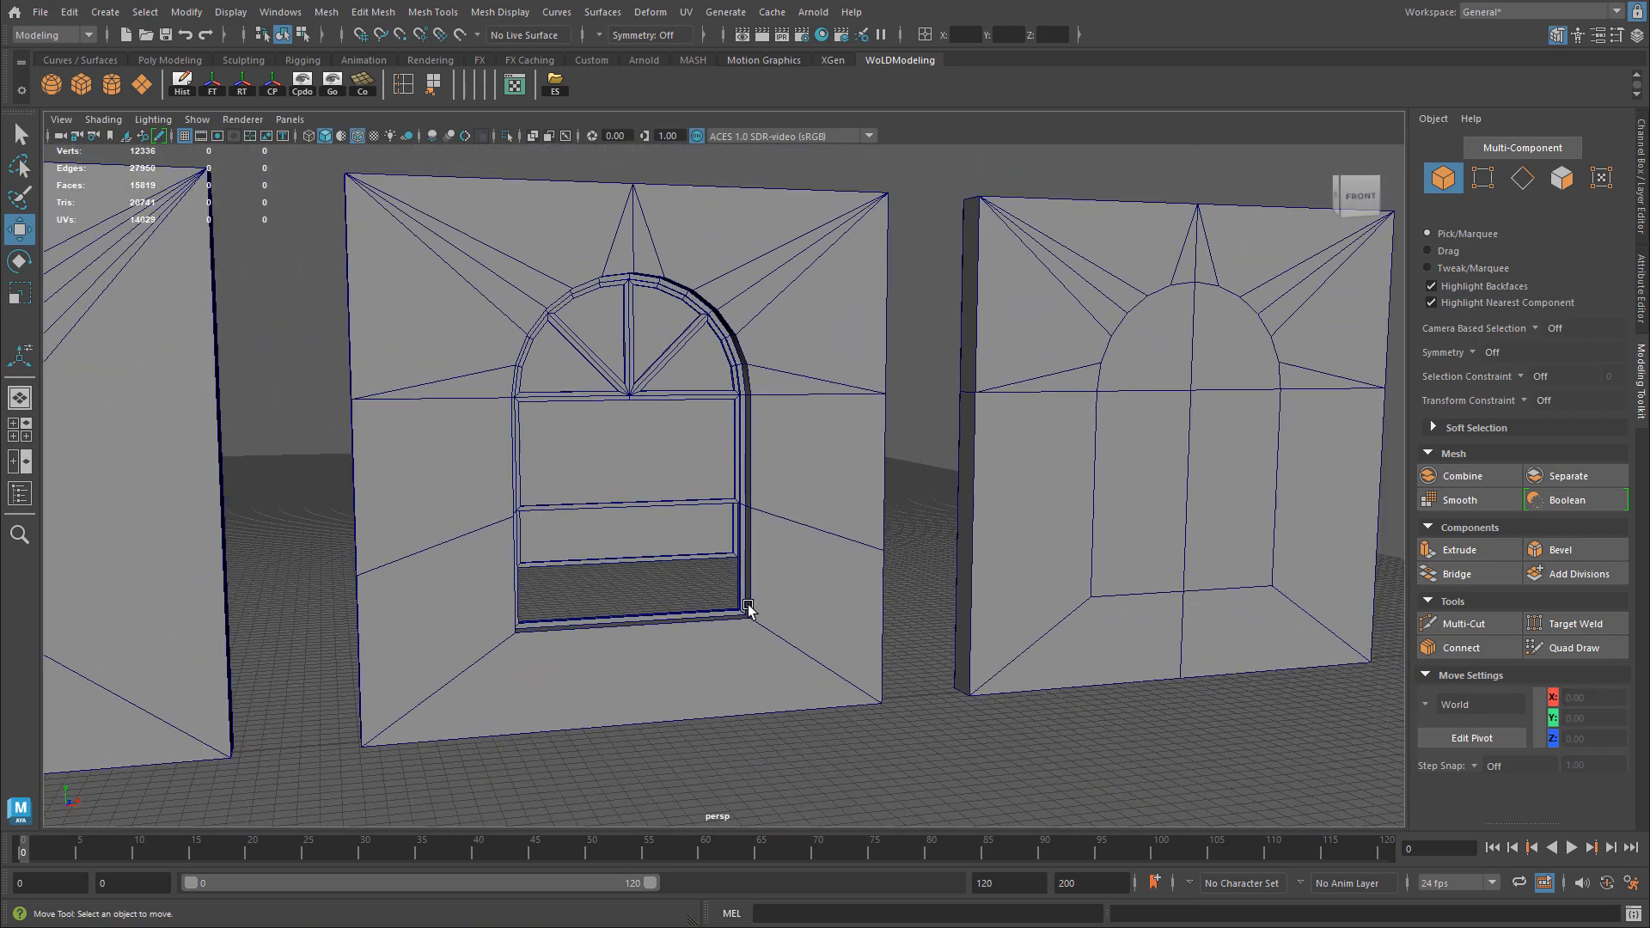
Select the next plain arched wall piece and compare it with the finished fanlight window beside it.
left_click_drag(745, 609, 766, 590, "alt")
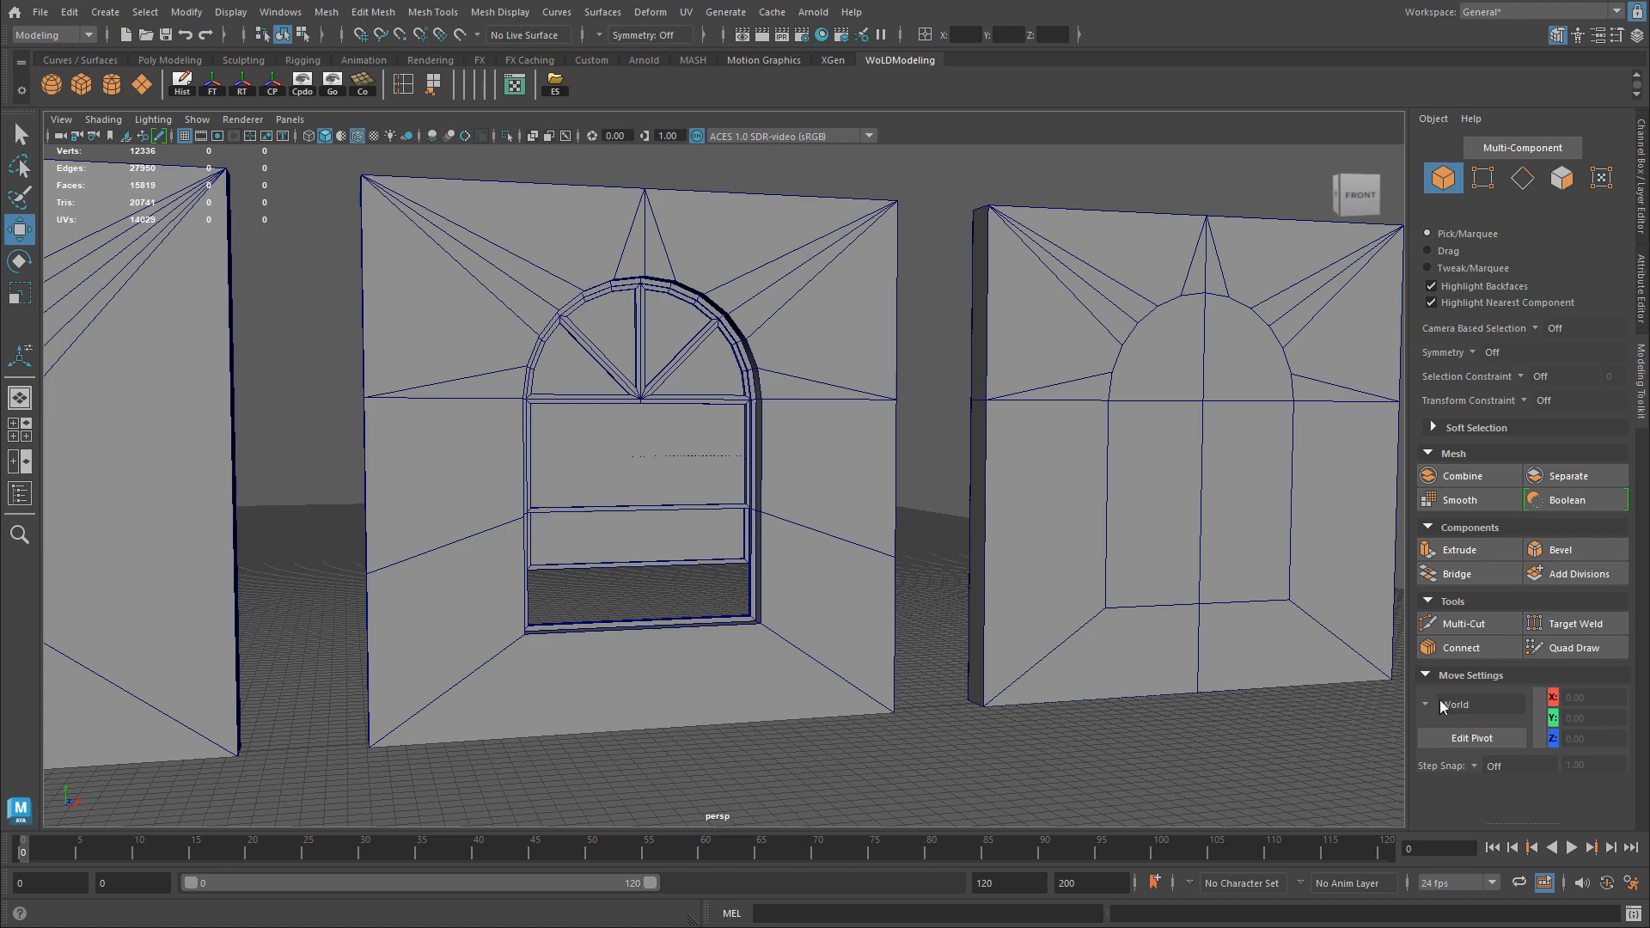
middle_click_drag(1250, 645, 679, 640, "alt")
left_click(792, 520)
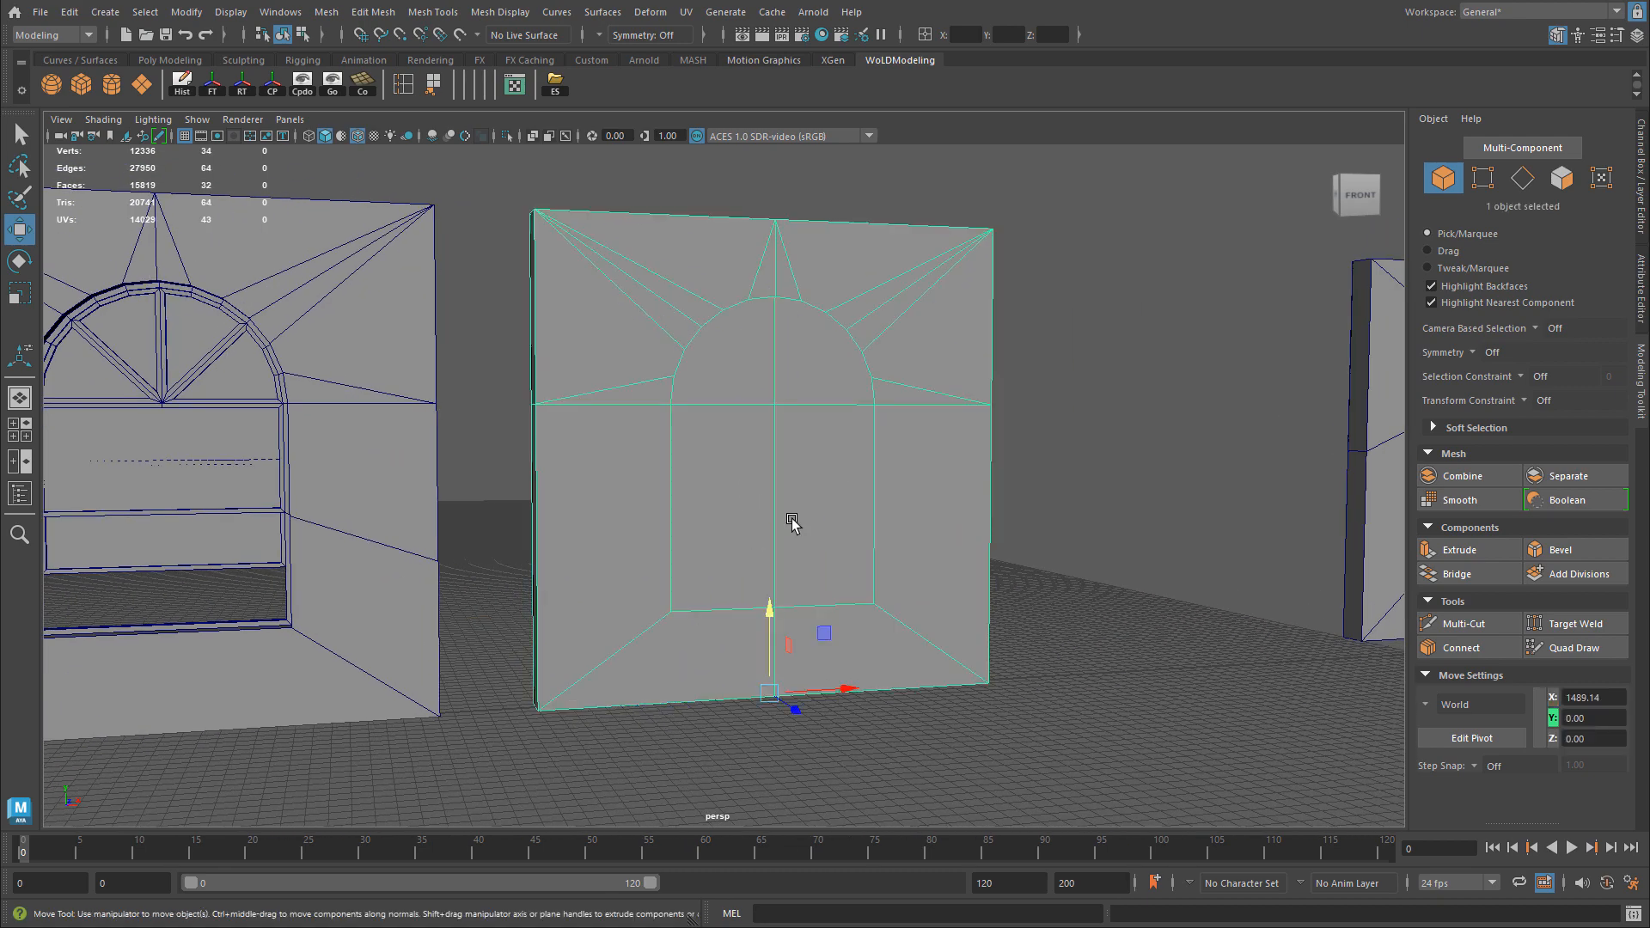
right_click_drag(793, 520, 892, 490, "alt")
middle_click_drag(890, 507, 1304, 582, "alt")
middle_click_drag(537, 496, 854, 545, "alt")
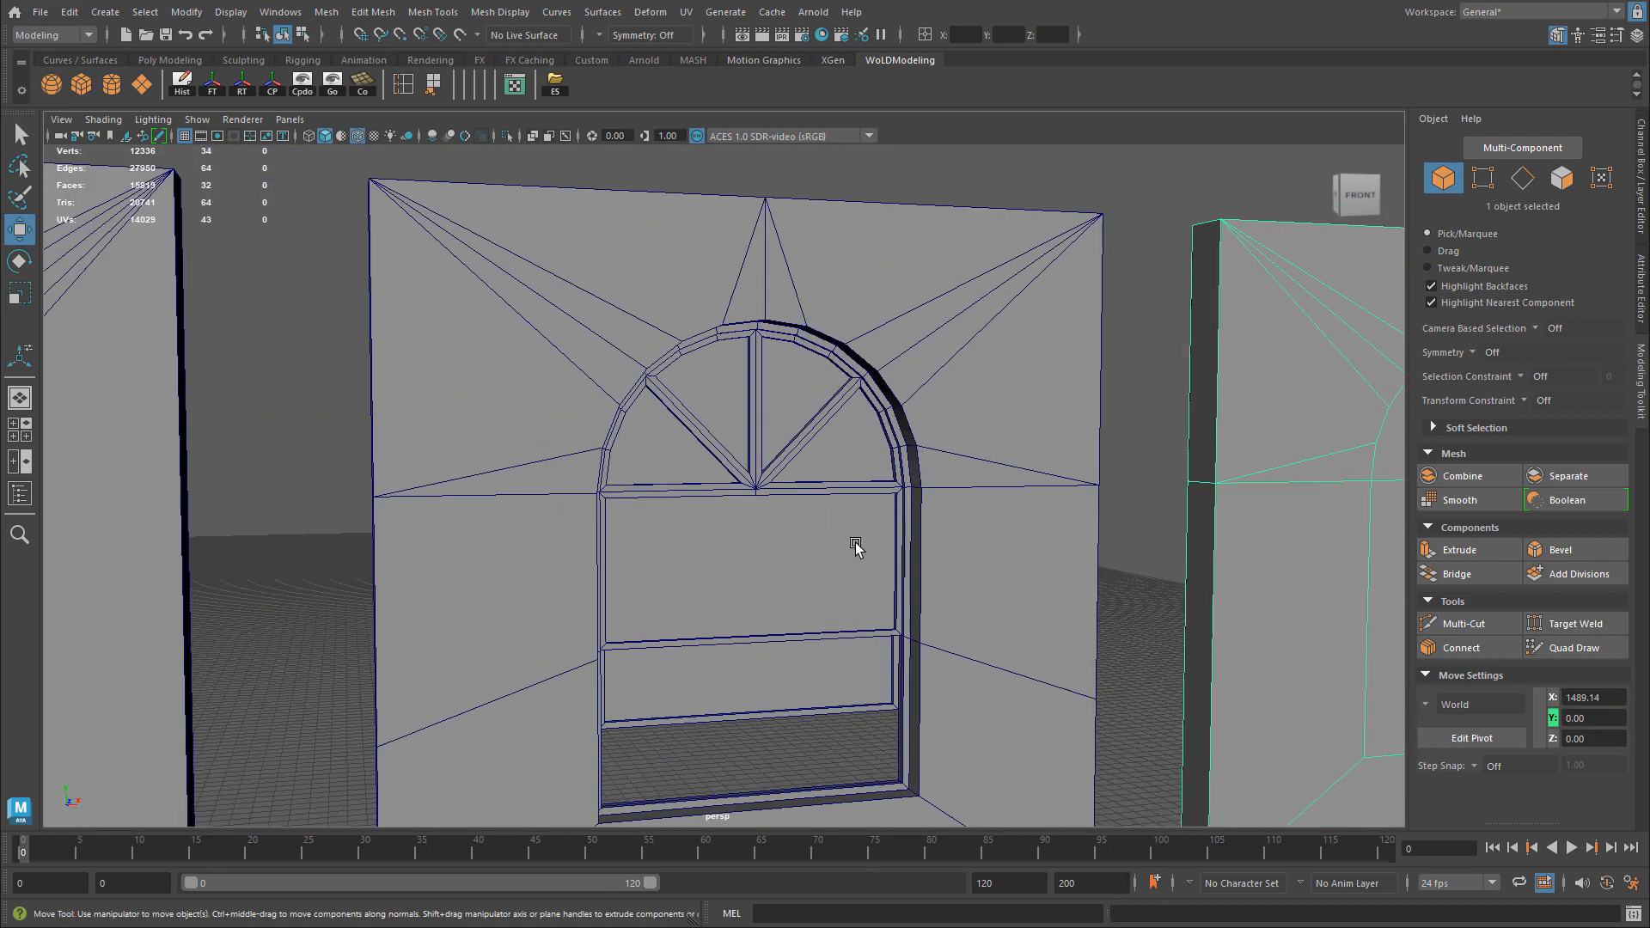
left_click_drag(854, 545, 698, 520, "alt")
right_click_drag(698, 520, 749, 516, "alt")
scroll(749, 519, "up", 3)
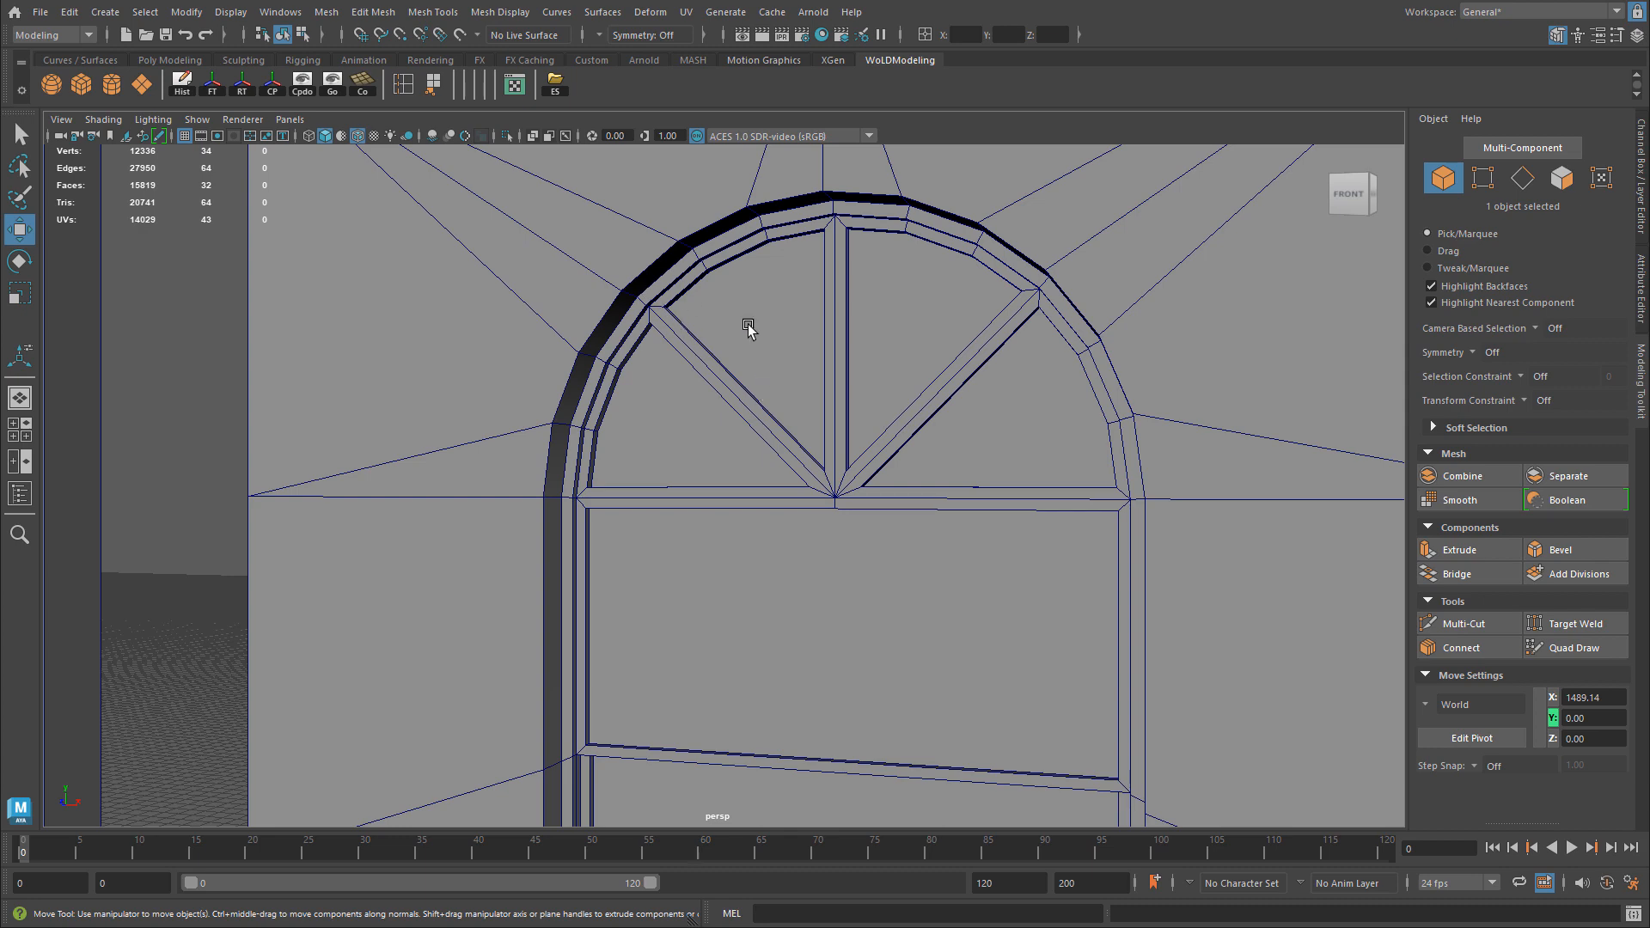
right_click_drag(1213, 503, 1050, 581, "alt")
middle_click_drag(1049, 581, 516, 546, "alt")
left_click_drag(516, 546, 600, 518, "alt")
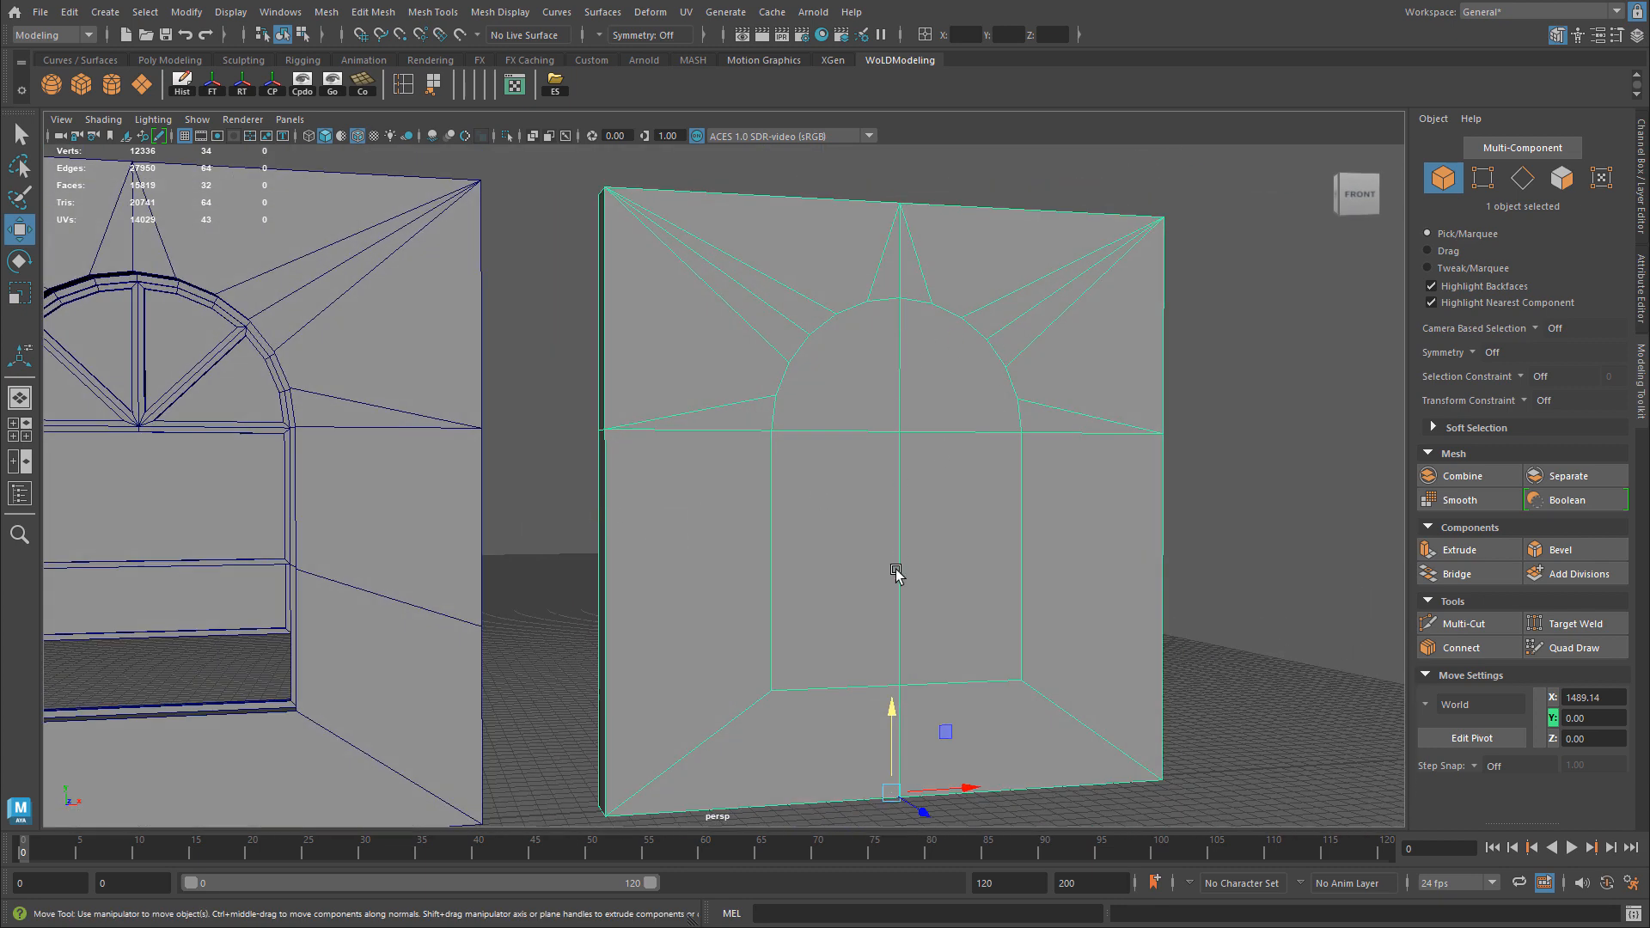
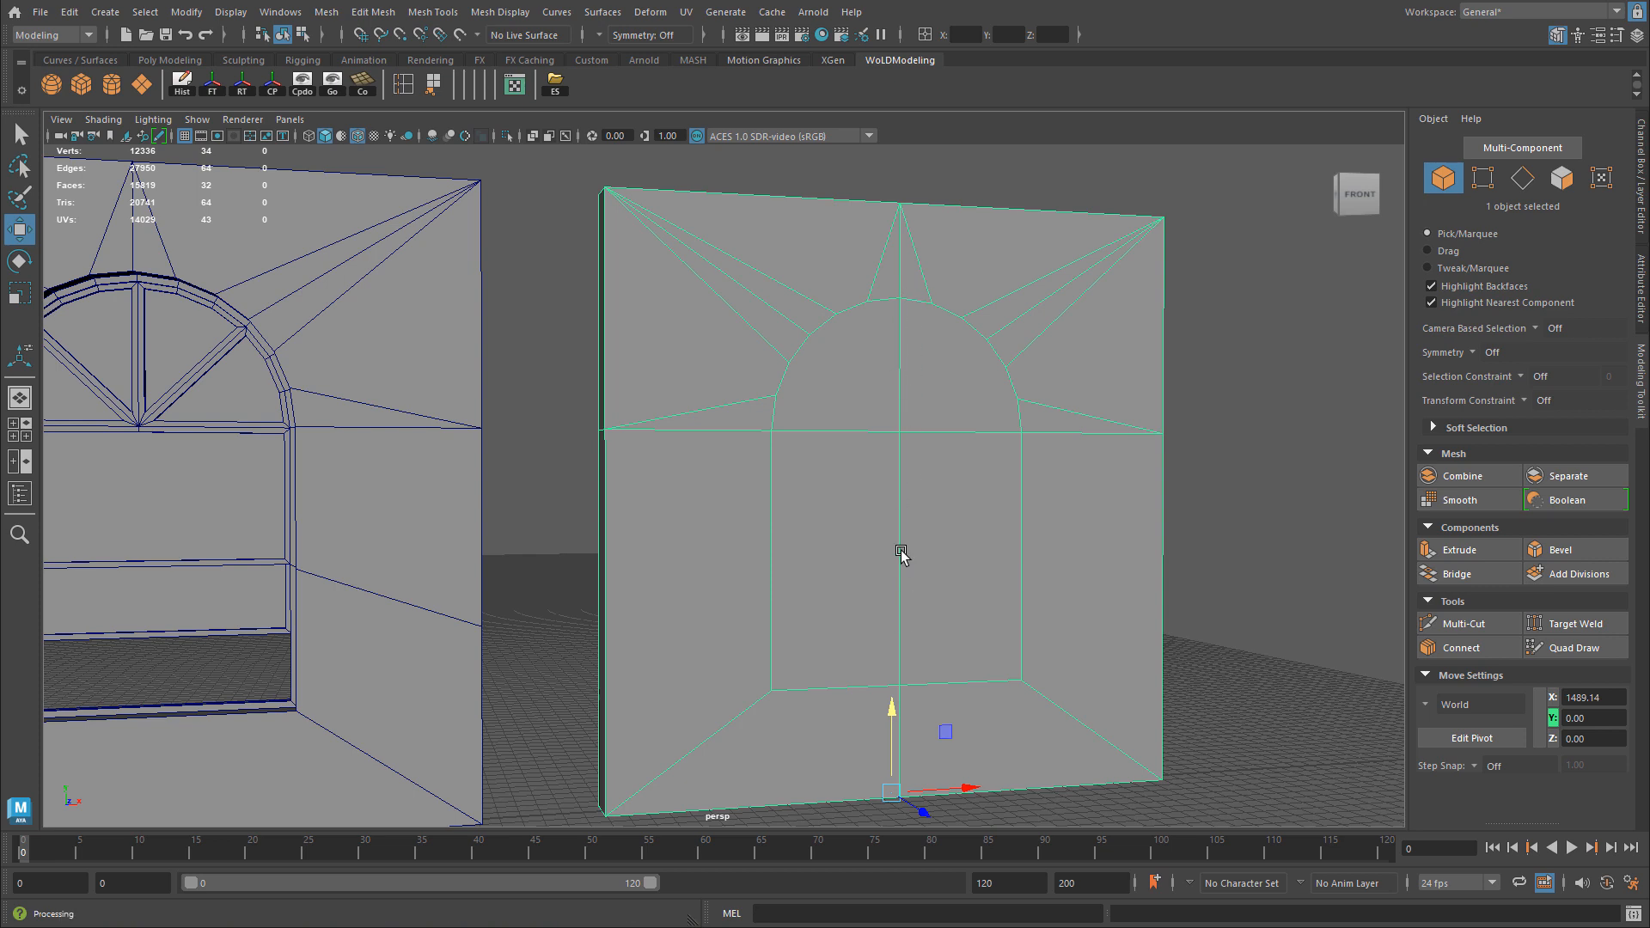
Select only the four front faces inside the arch outline of the plain wall piece, excluding its back faces.
right_click_drag(899, 553, 895, 522)
left_click_drag(845, 396, 607, 495)
left_click(506, 380, "ctrl")
left_click(617, 345, "ctrl")
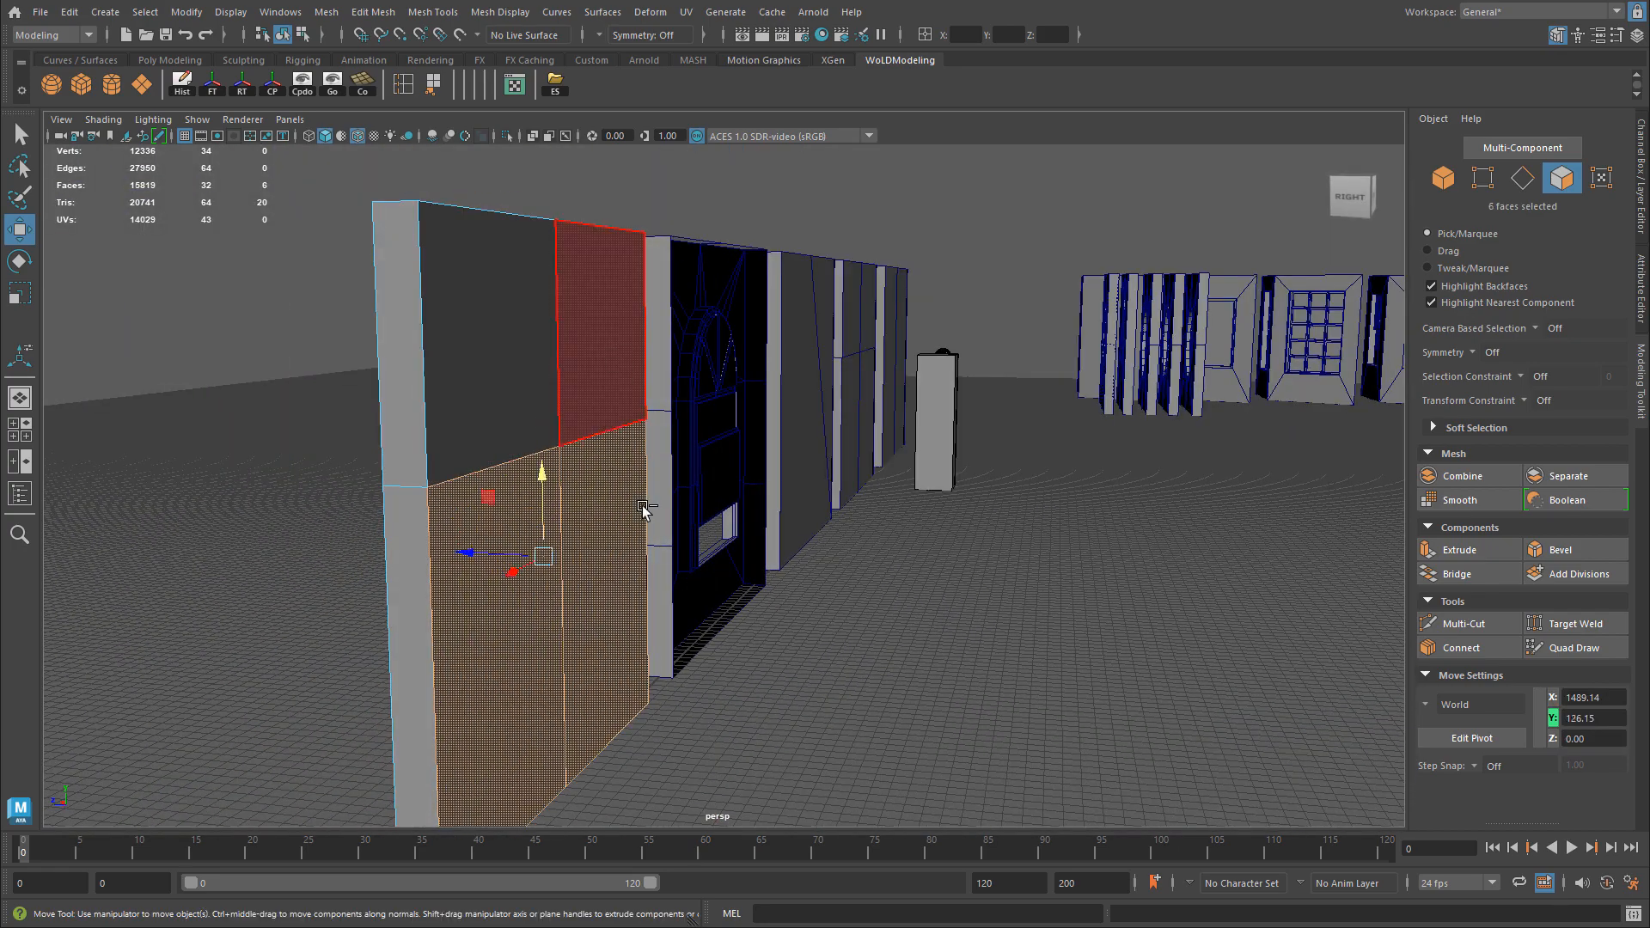
left_click(596, 584, "ctrl")
left_click(499, 676, "ctrl")
left_click_drag(473, 661, 678, 655, "alt")
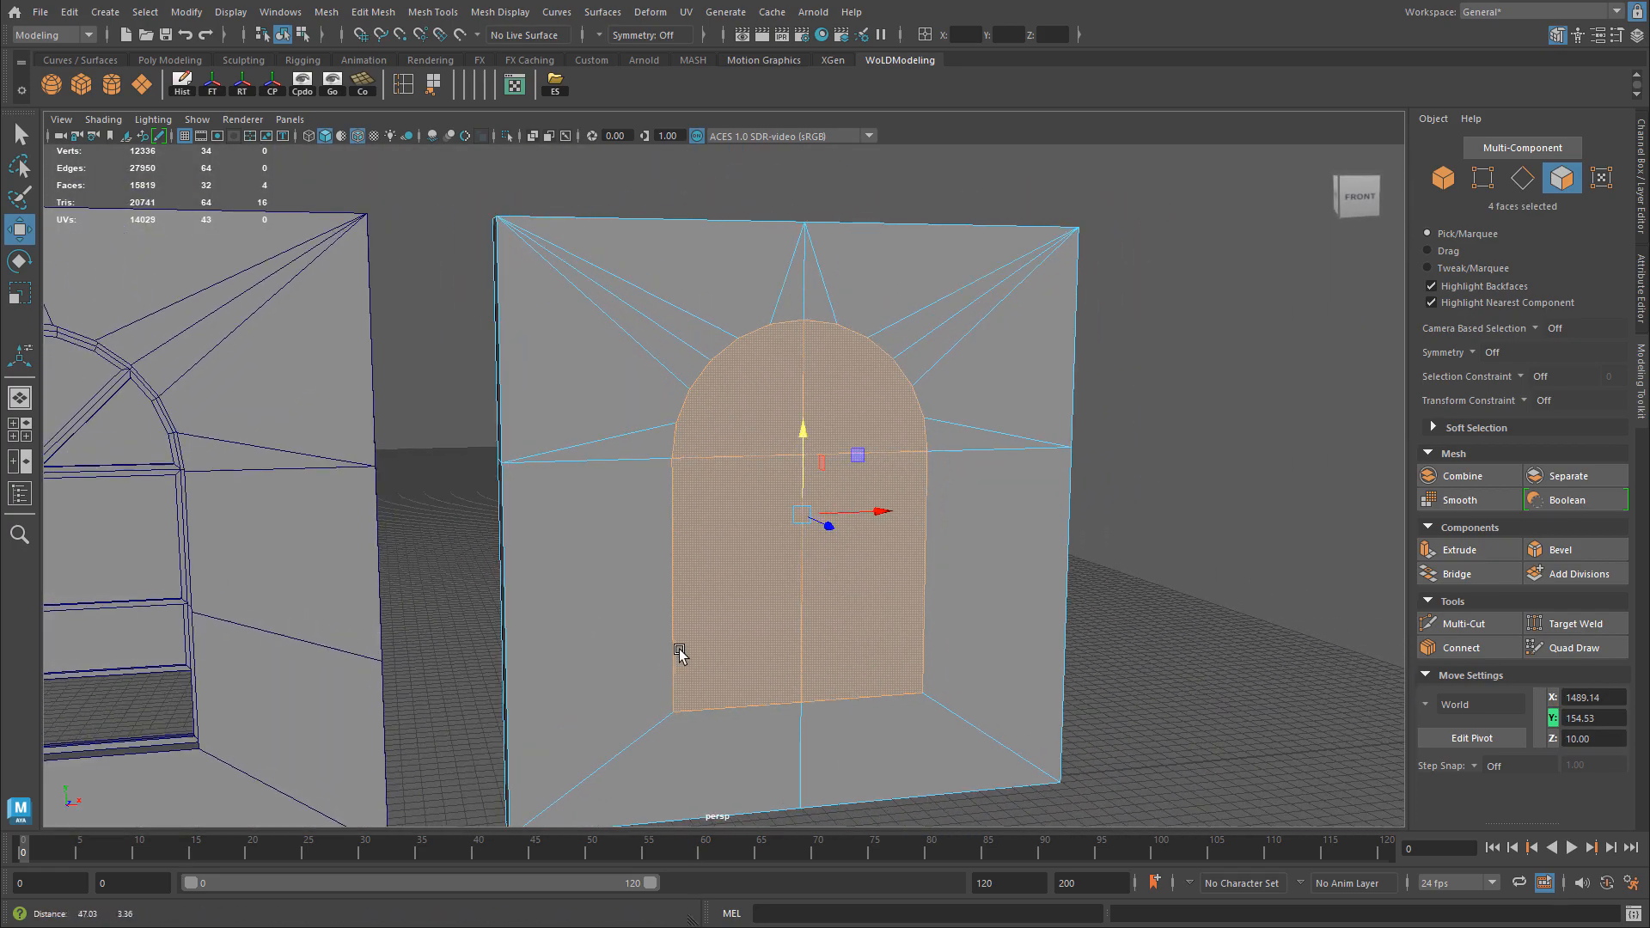
Extrude the four arch faces inward with a thickness of -10.
key("ctrl+e")
left_click_drag(859, 442, 1105, 243, "alt")
left_click(1245, 202)
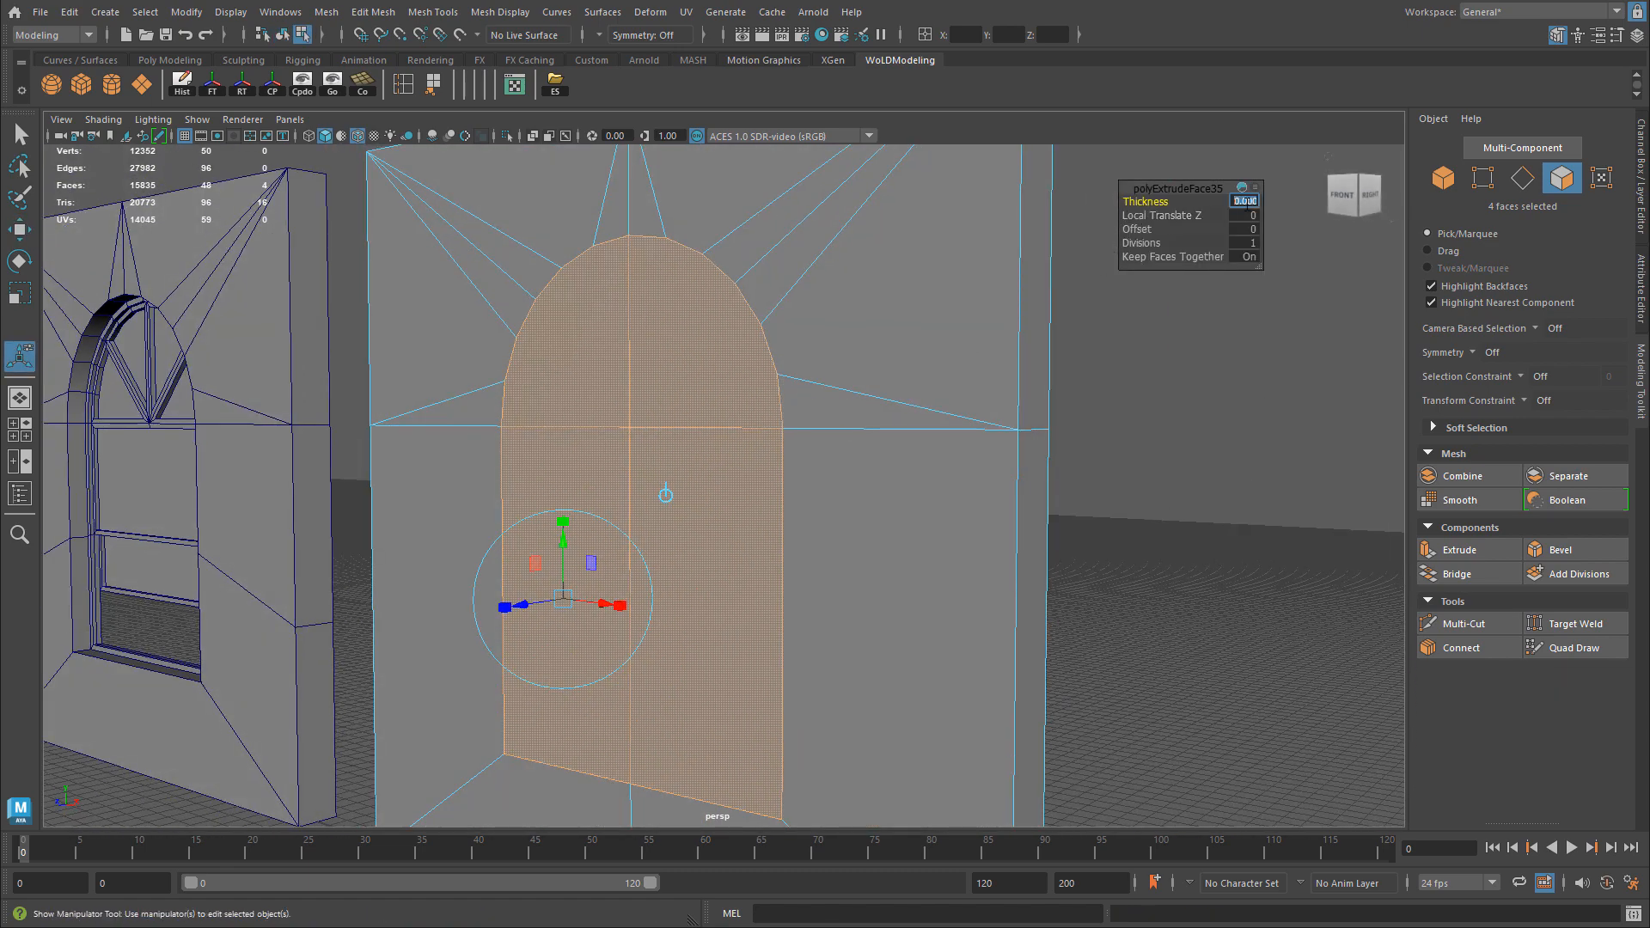
type("-10")
key("Return")
mouse_move(728, 346)
left_mouse_down("alt")
mouse_move(785, 350)
mouse_move(751, 361)
left_mouse_up("alt")
middle_click_drag(596, 314, 618, 348, "alt")
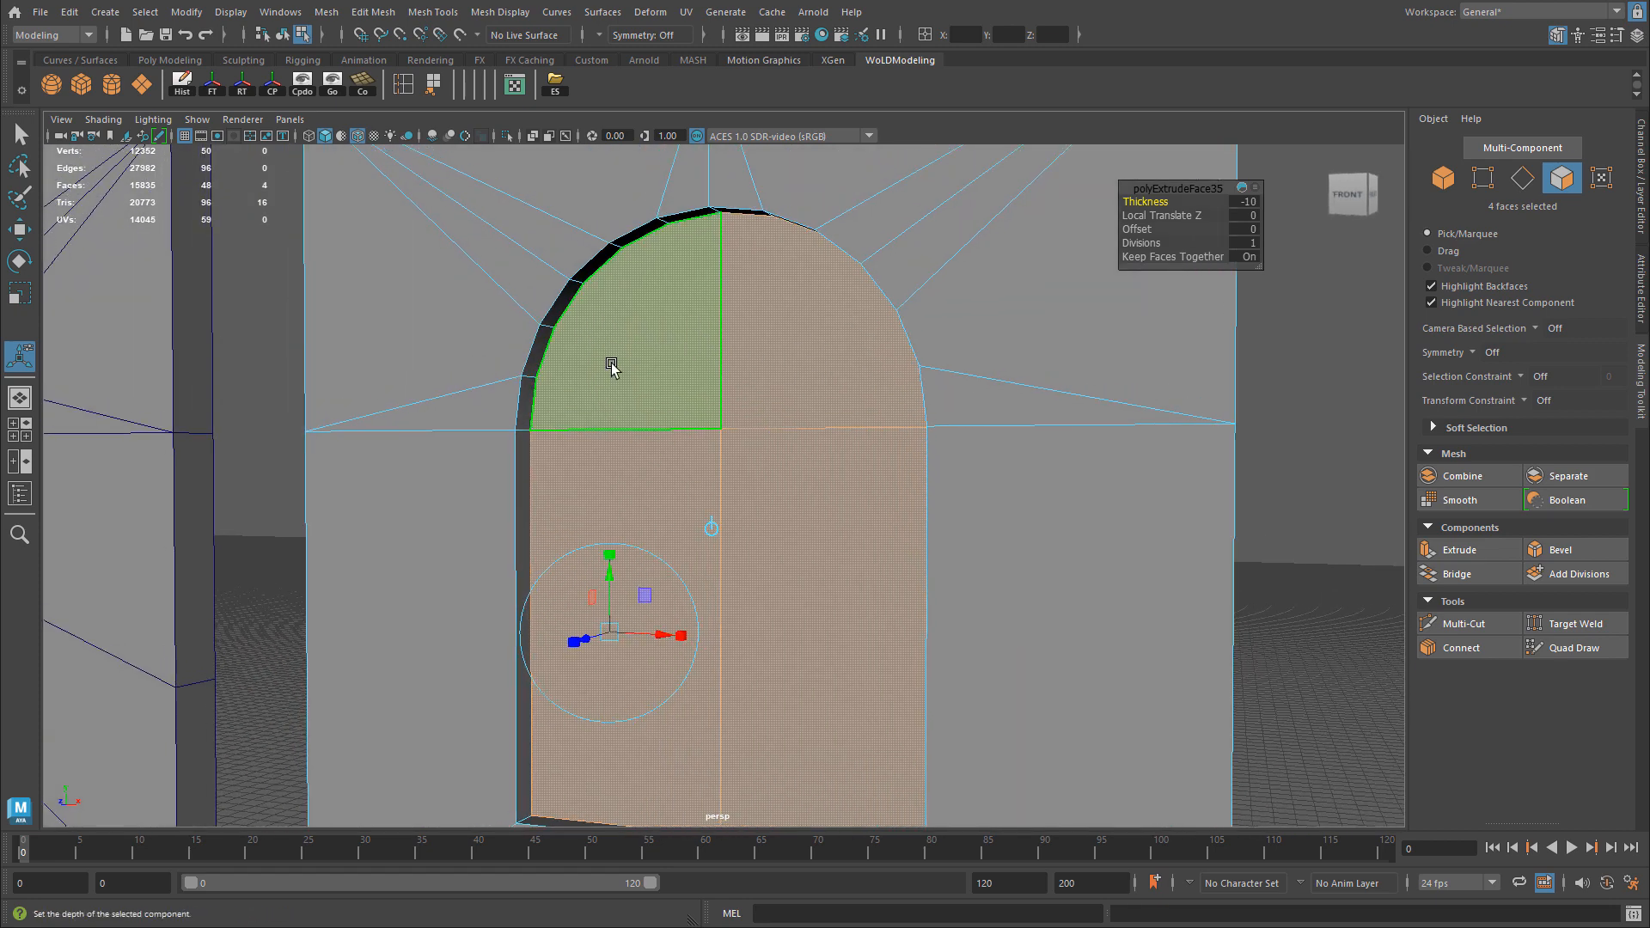
Inset the four recessed arch faces with an extrusion offset of 5 to form a frame border.
key("ctrl+e")
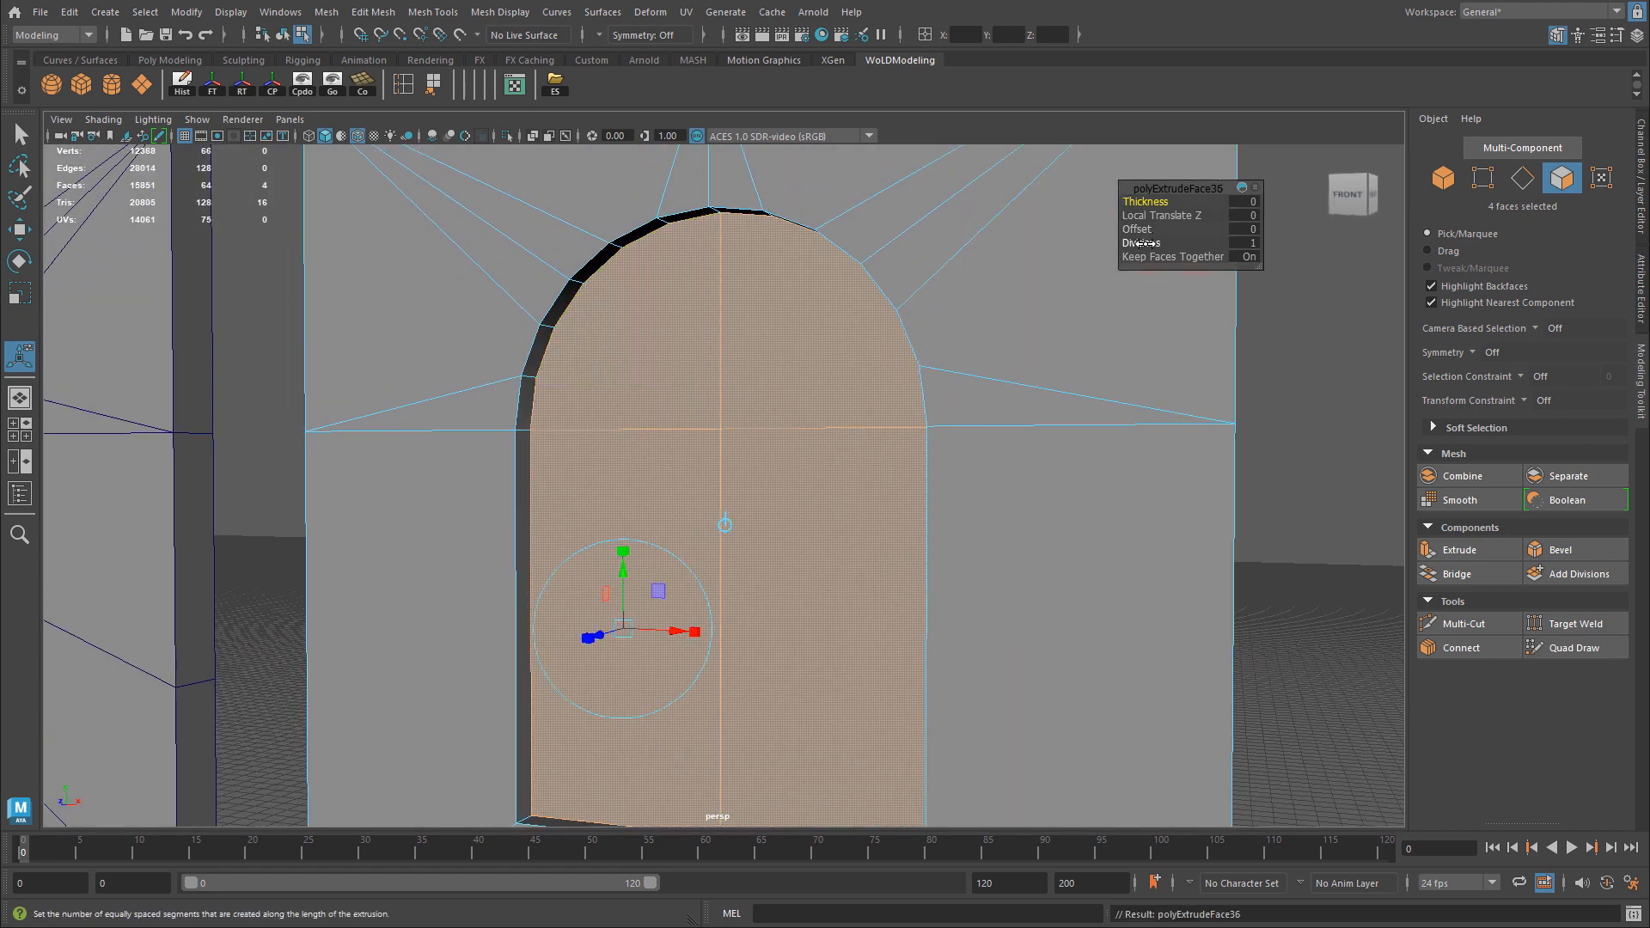
left_click_drag(1143, 229, 1172, 230)
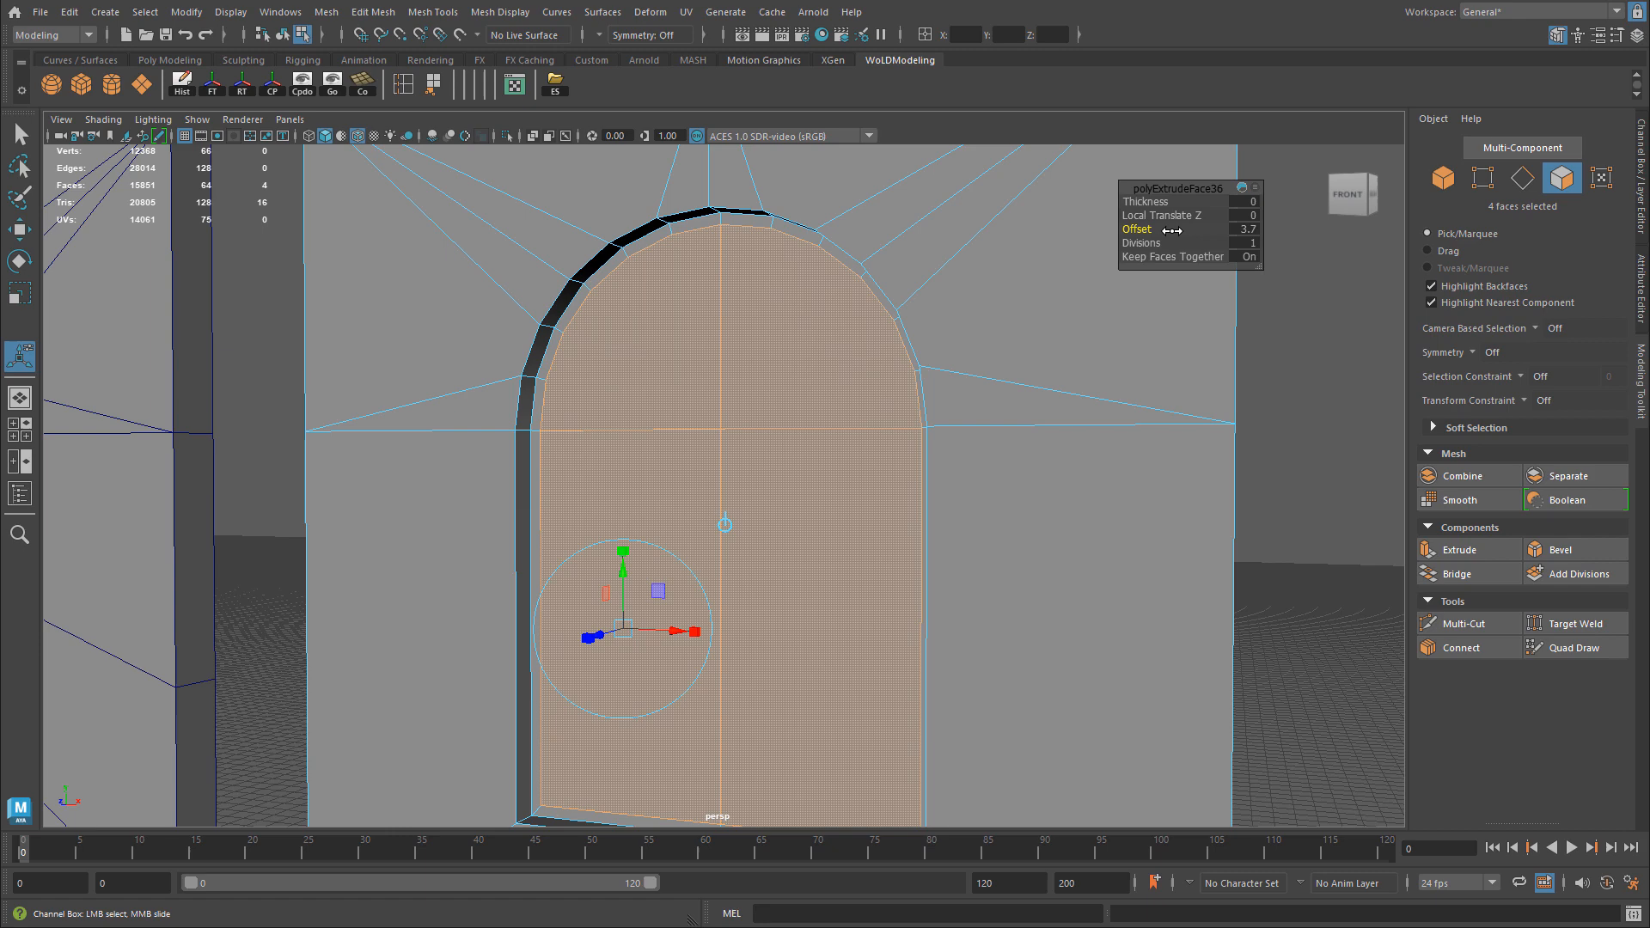
left_click(1252, 230)
type("3")
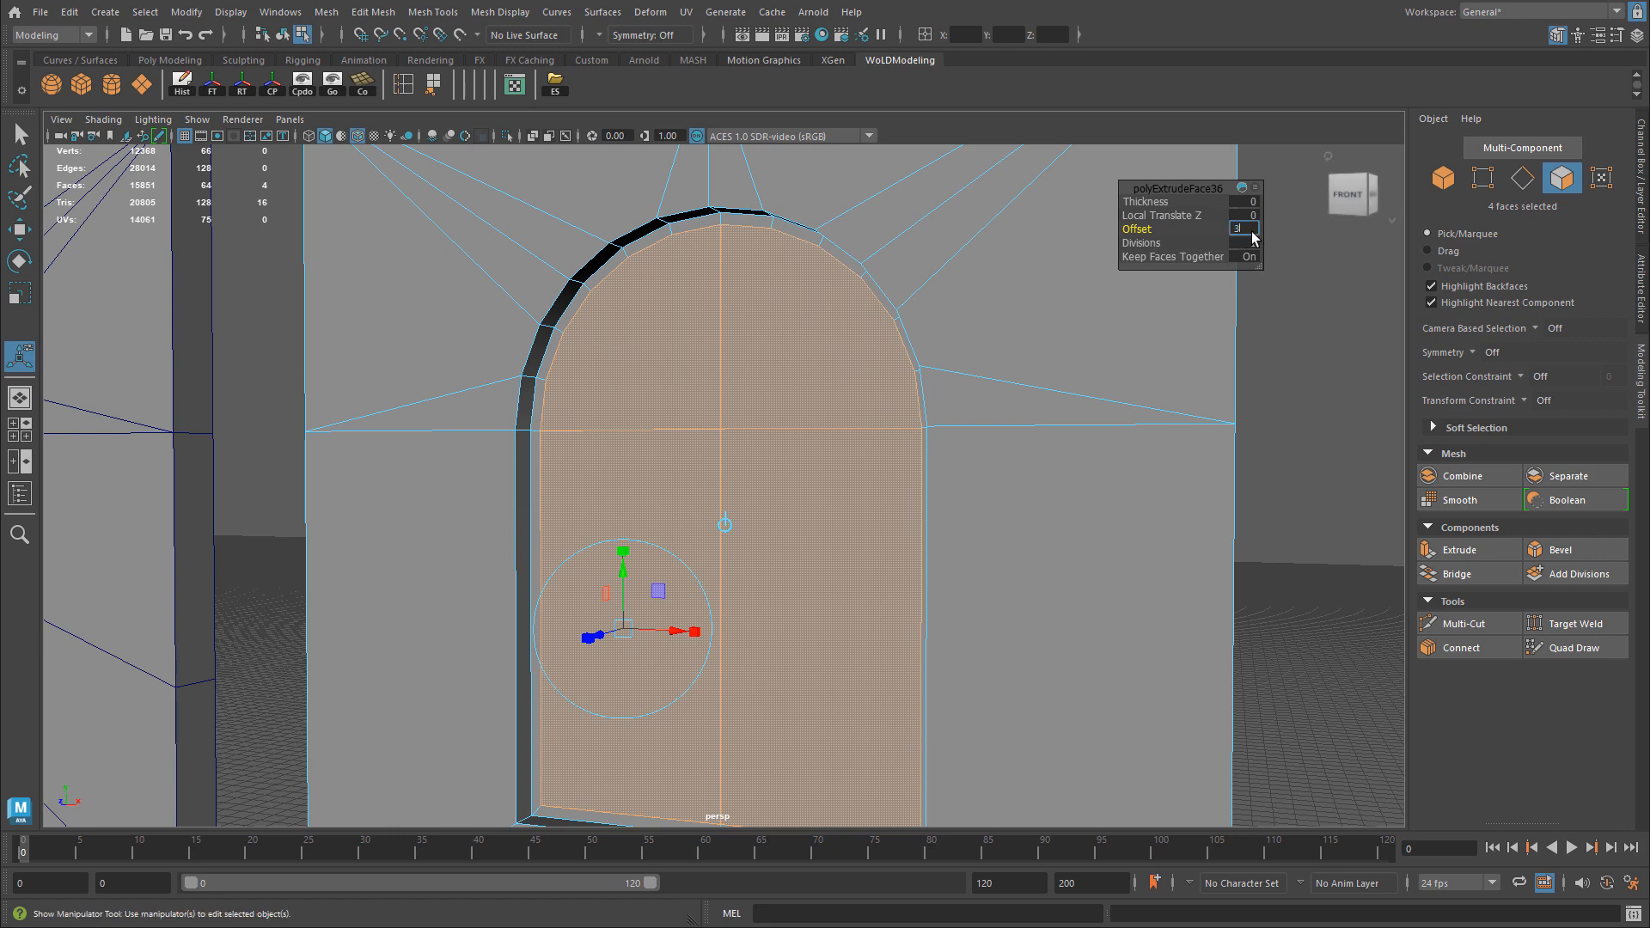
key("Return")
key("f")
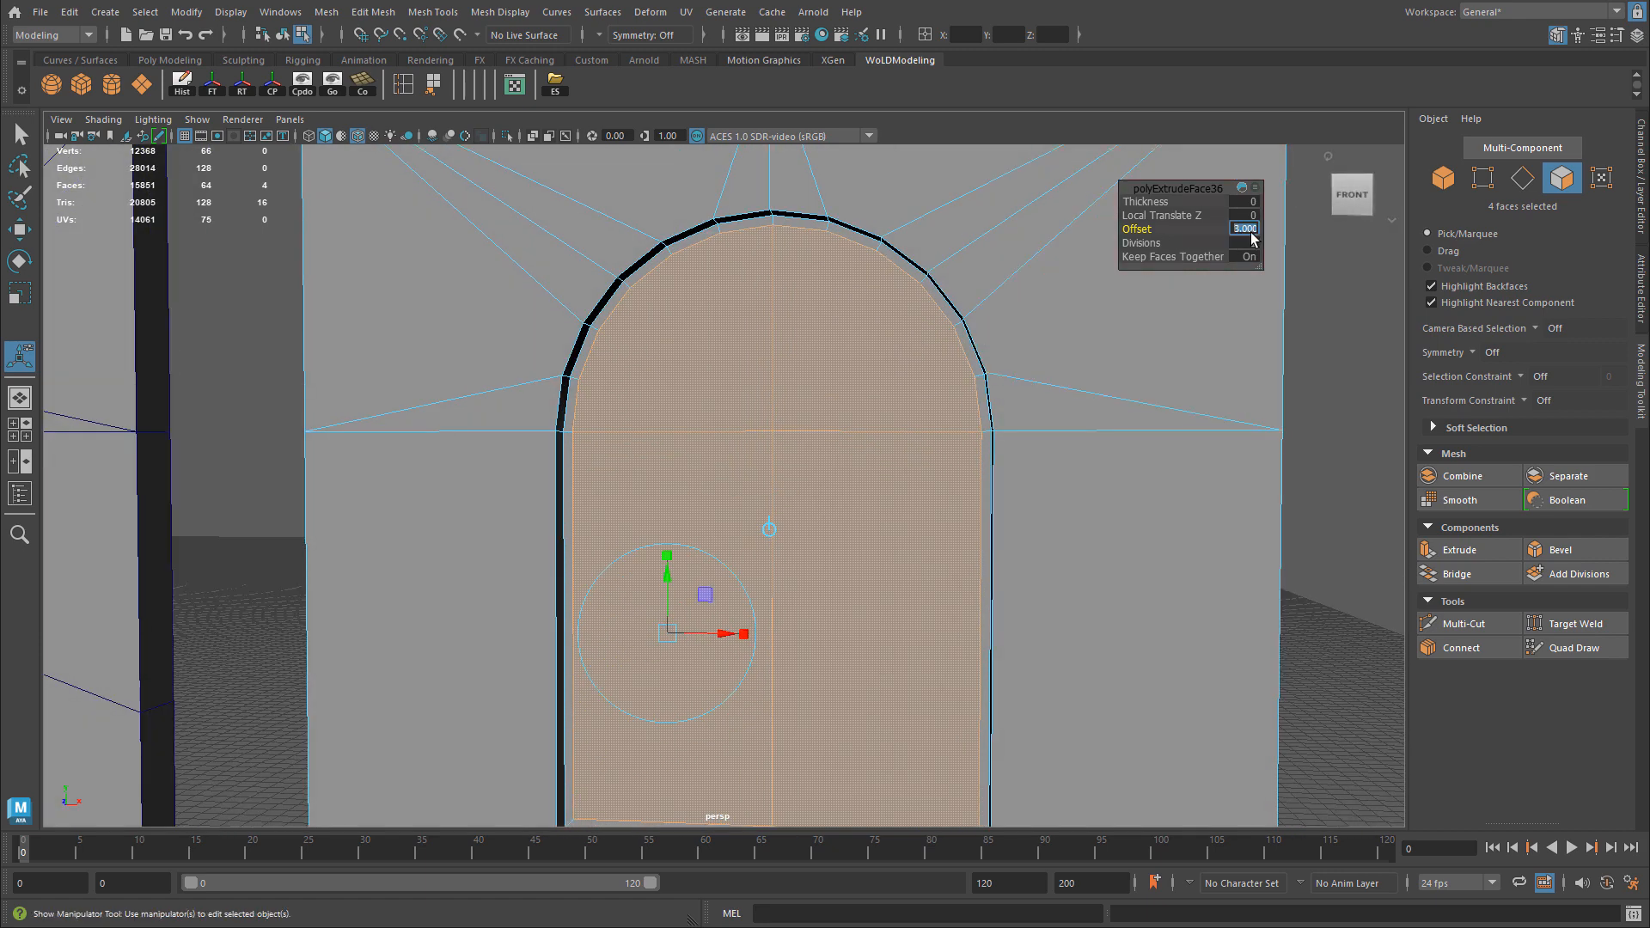
type("5")
key("Return")
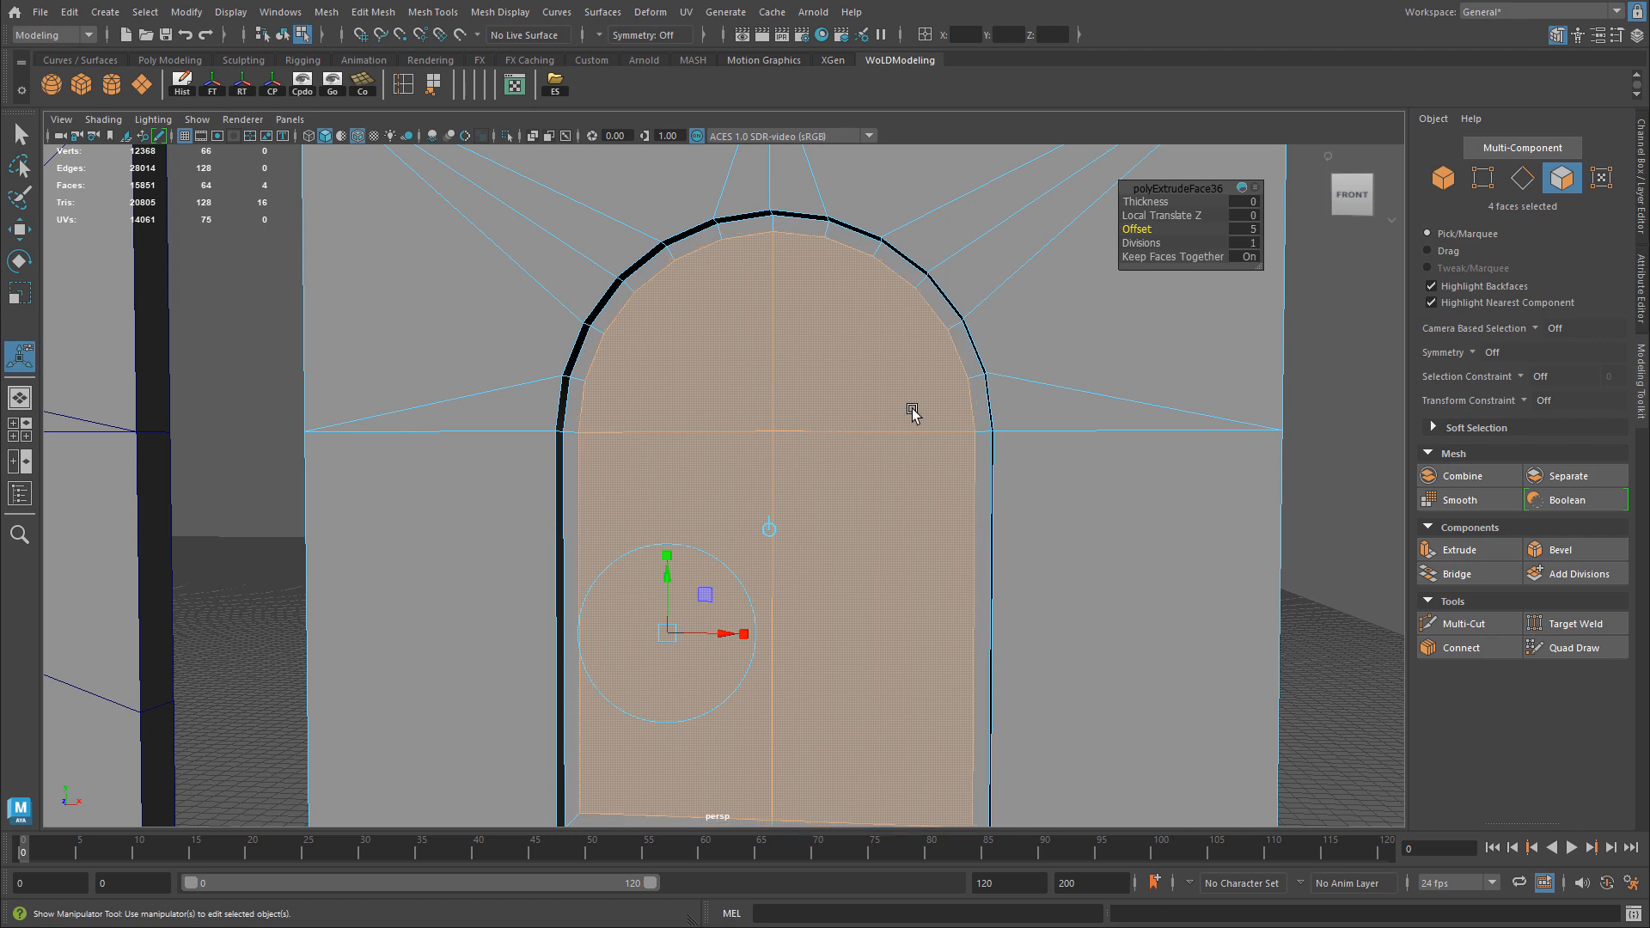
Extrude the inset arch faces inward with a thickness of -3, and return to object selection with nothing selected.
left_click_drag(913, 413, 869, 416, "alt")
key("ctrl+e")
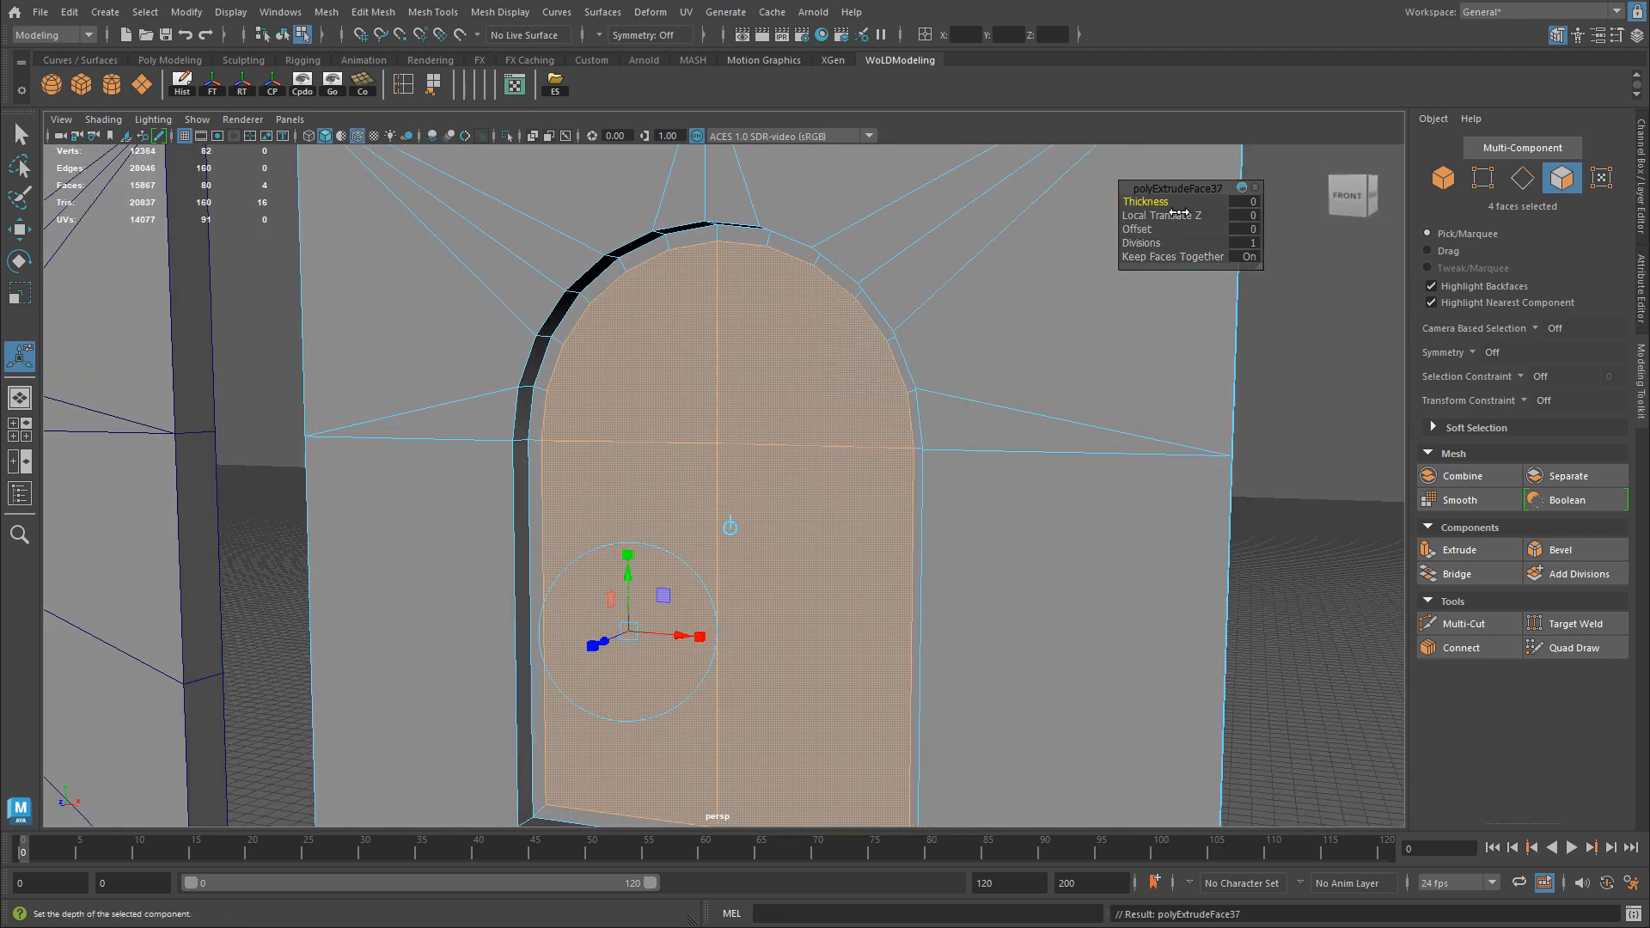
left_click(1245, 203)
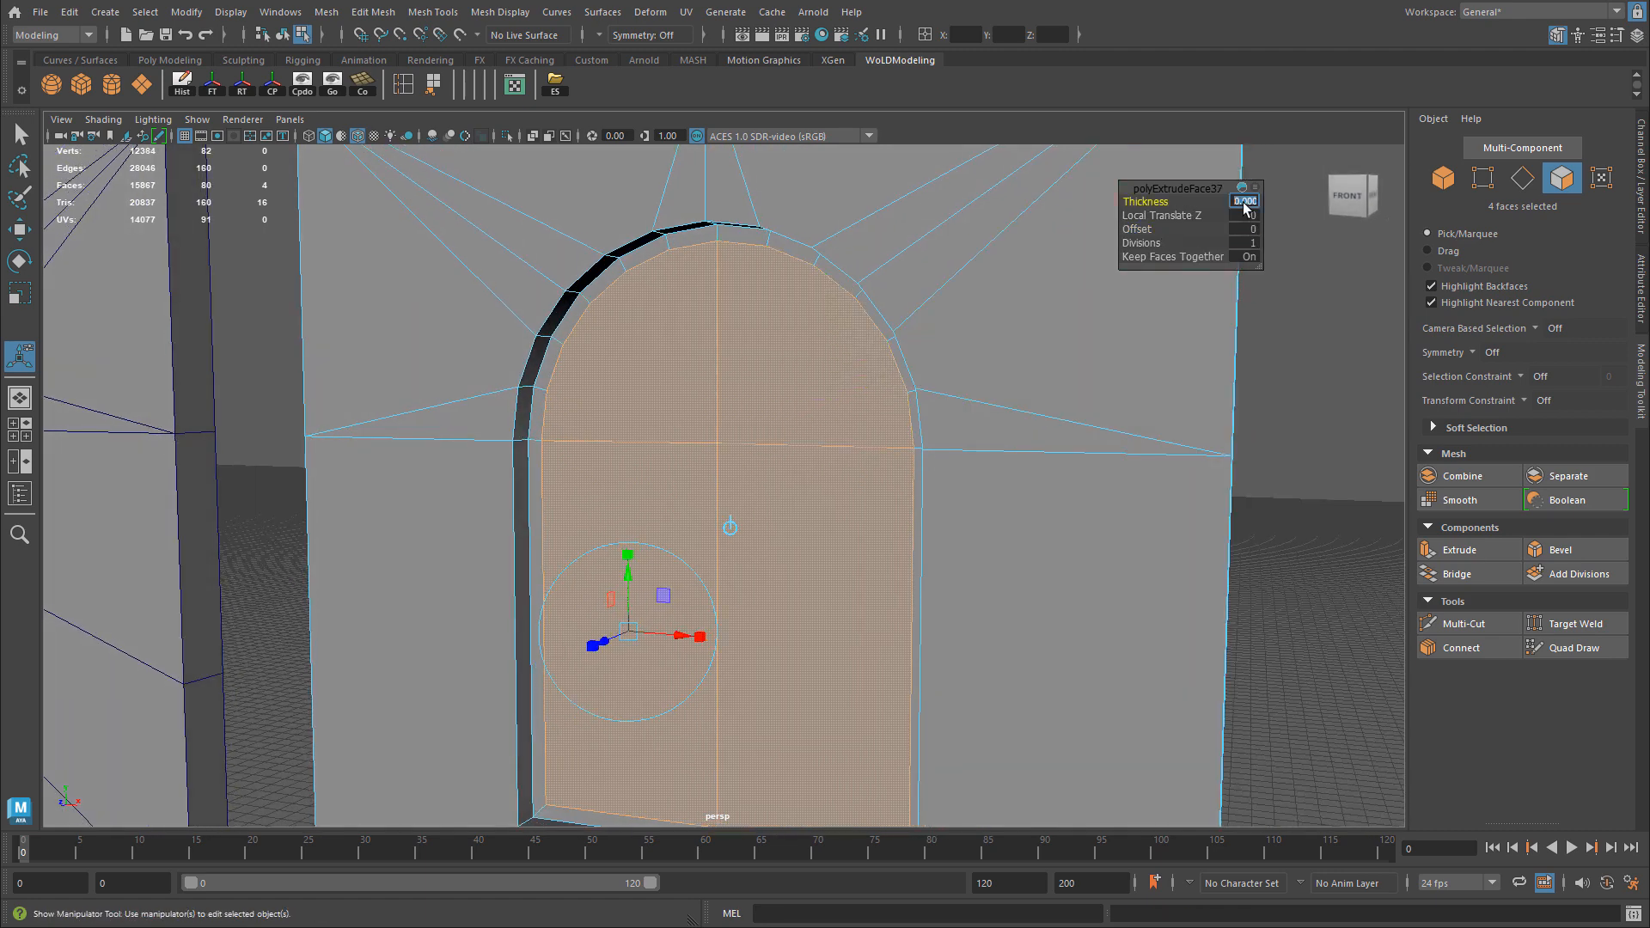
type("-5")
key("Return")
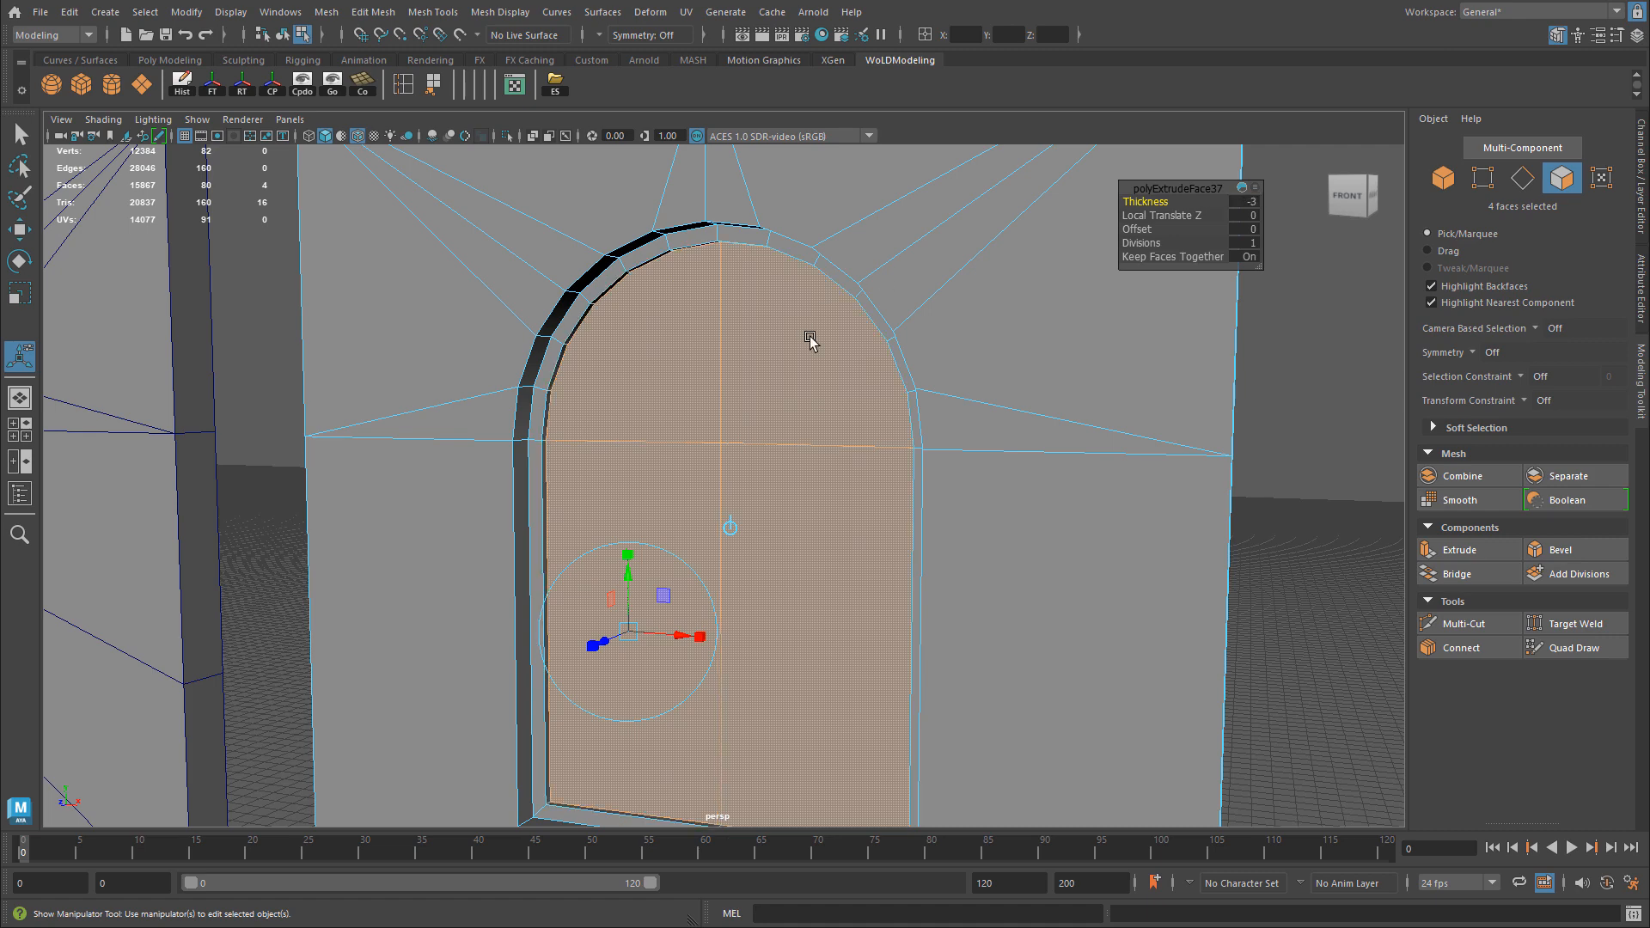
scroll(730, 343, "down", 2)
key("w")
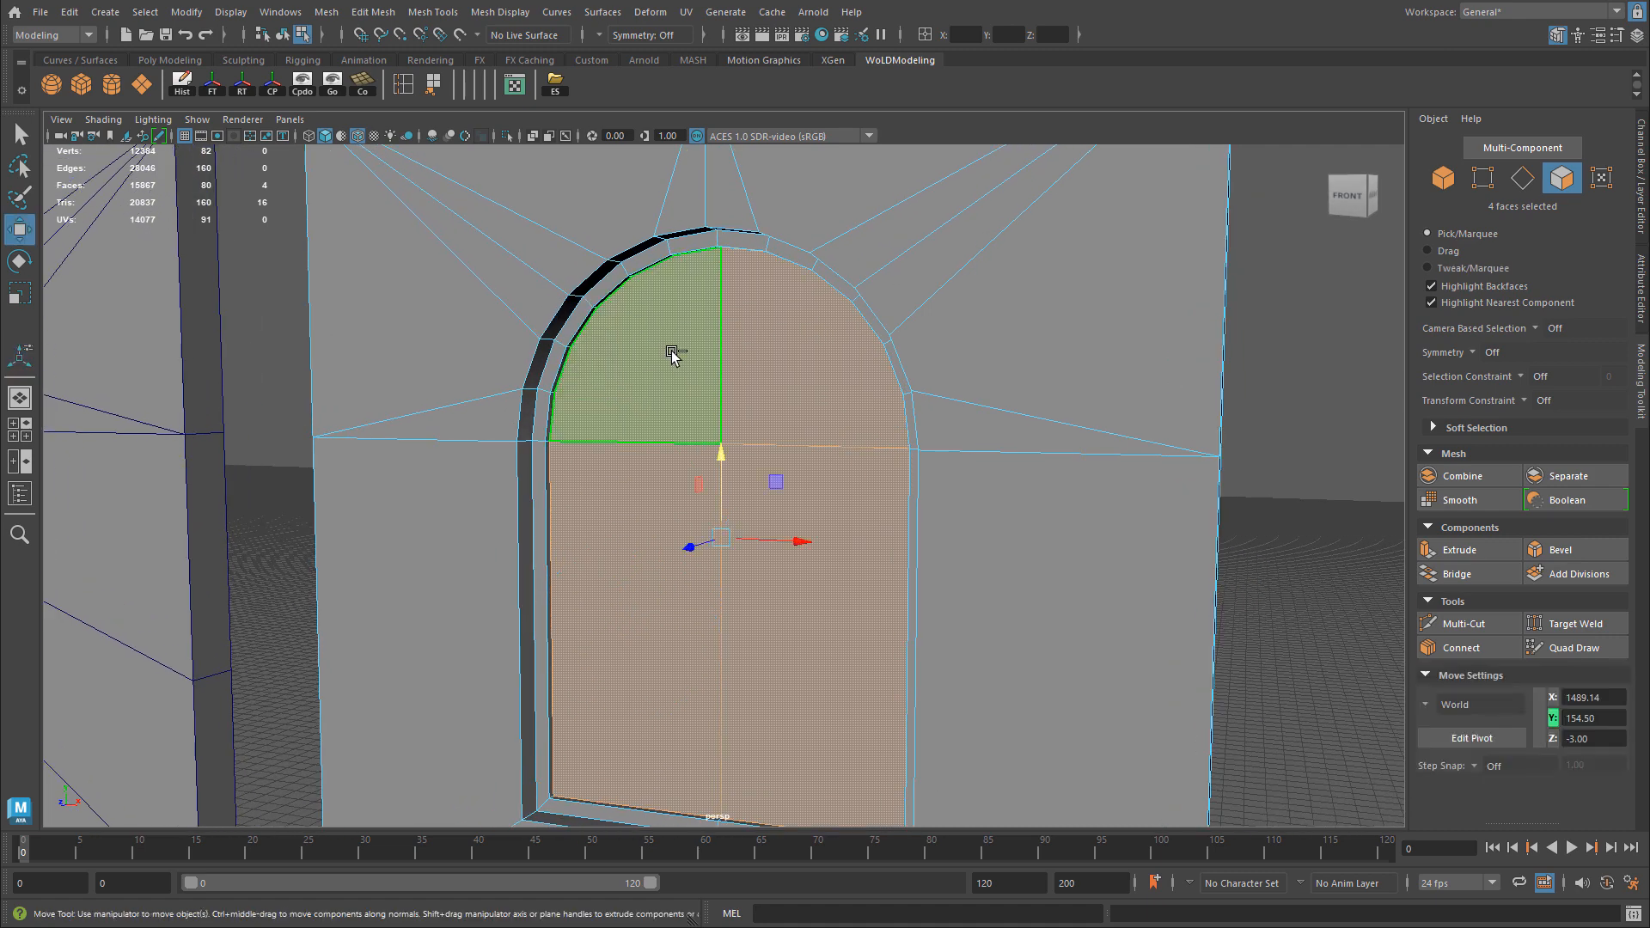
right_click_drag(673, 355, 756, 325)
left_click(1274, 430)
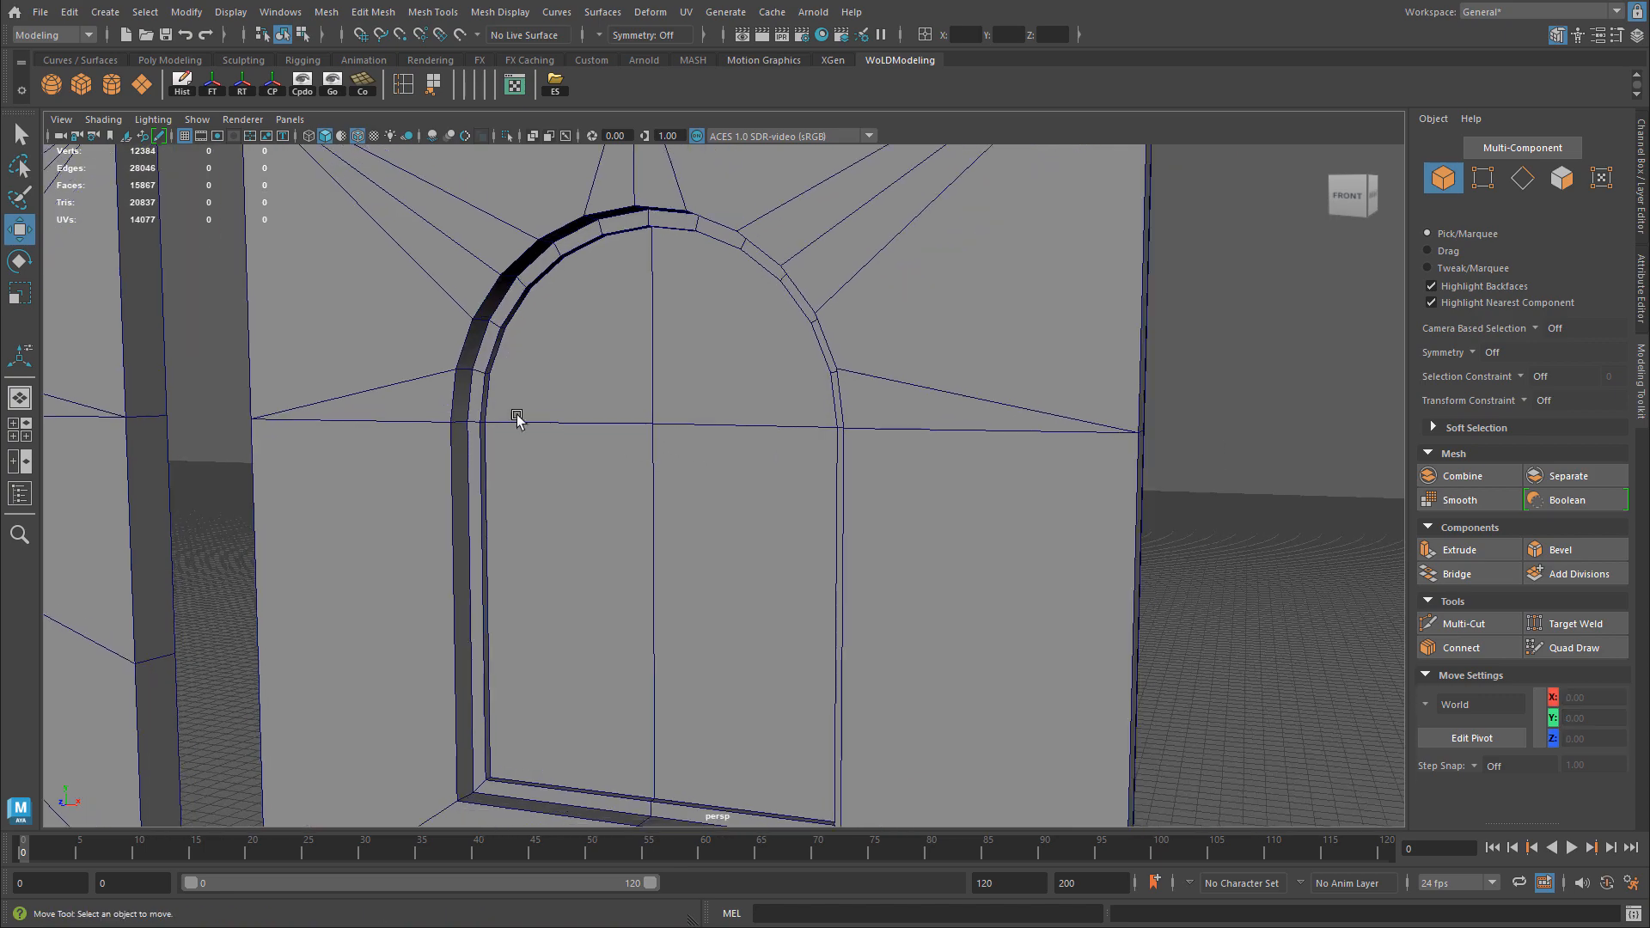
Create a cube and snap it to the central vertex on the arch's horizontal springing line.
scroll(516, 416, "up", 2)
scroll(807, 435, "down", 5)
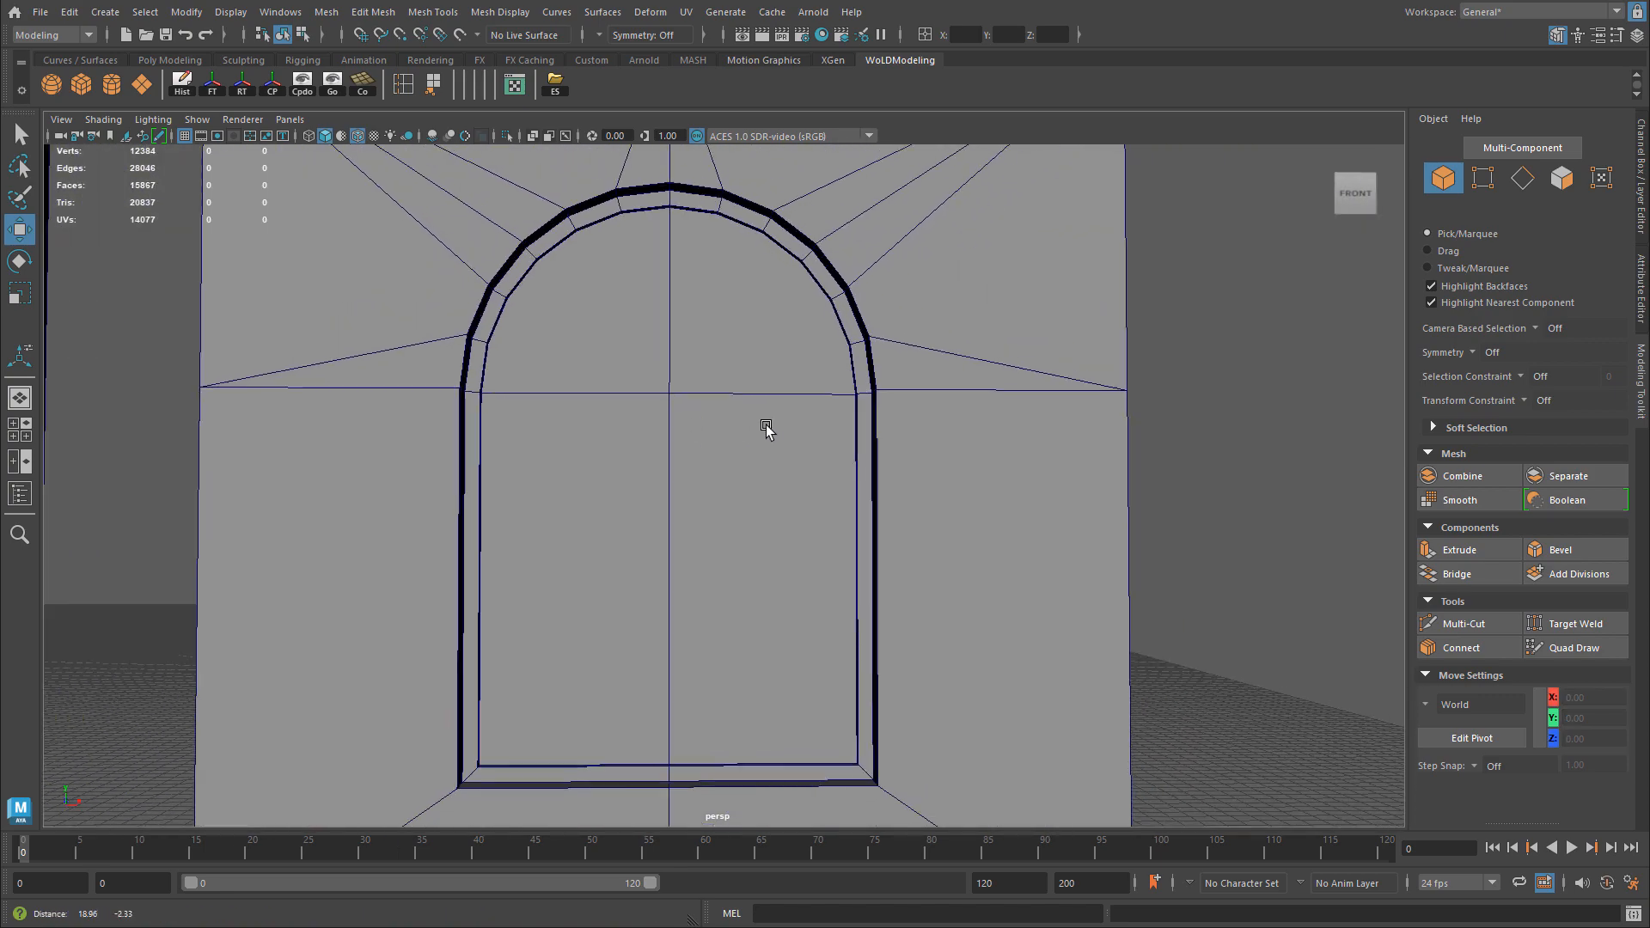
left_click_drag(766, 427, 707, 264, "alt")
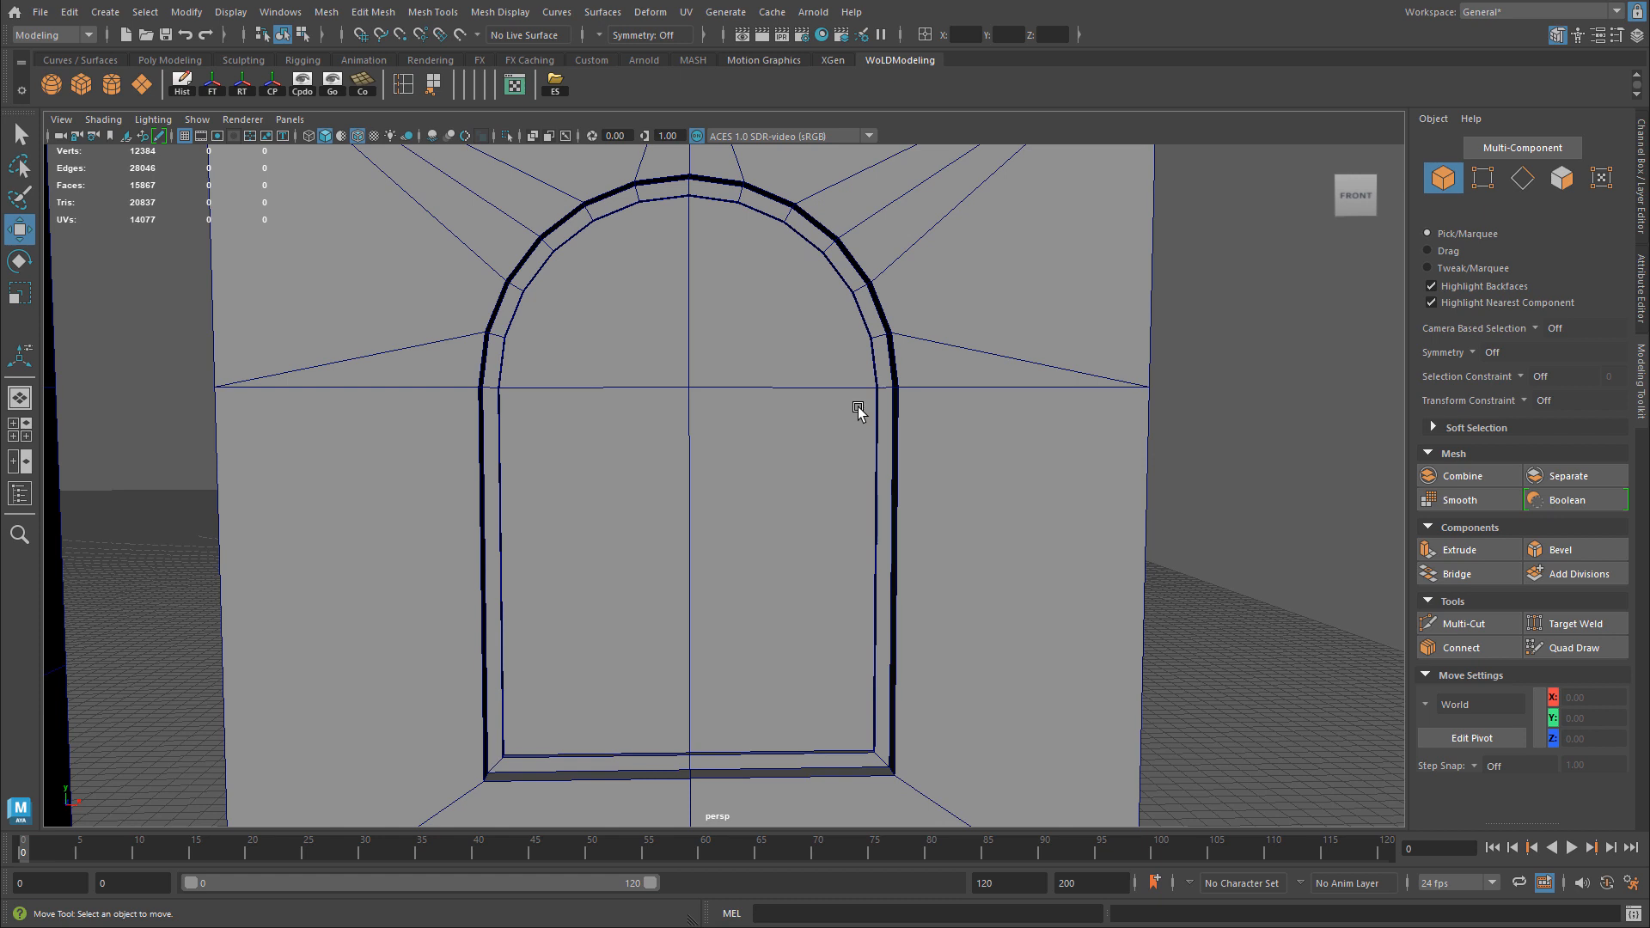
left_click(83, 88)
middle_click_drag(765, 455, 782, 419, "alt")
key("v")
middle_click(711, 346)
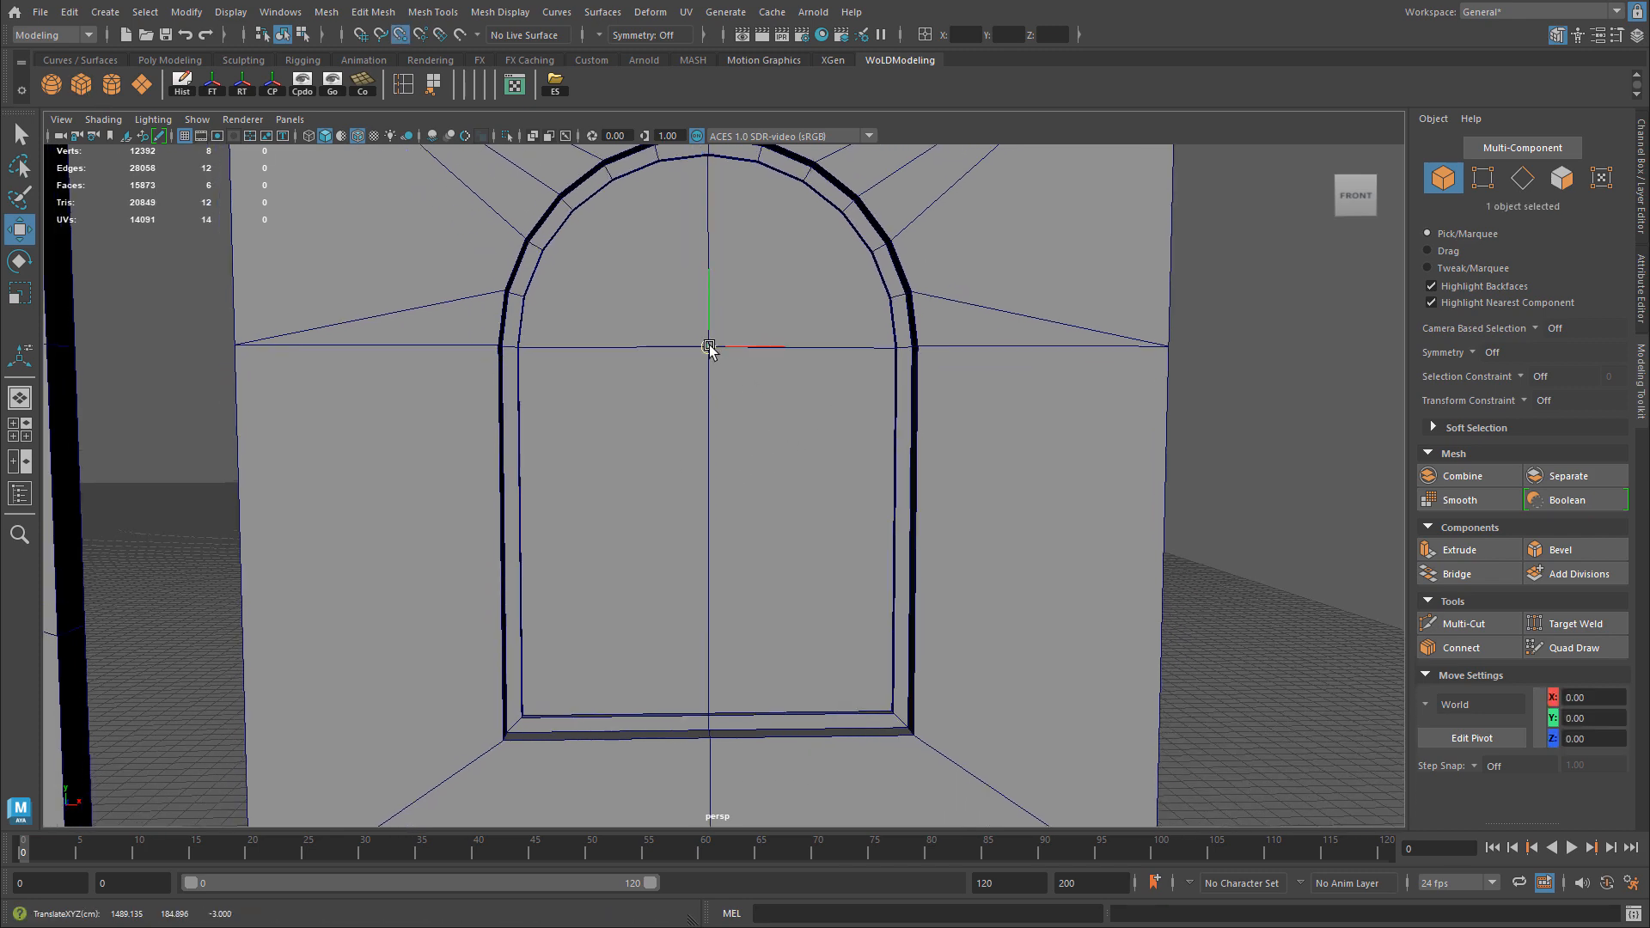
In the front view, scale the cube into a thin horizontal bar spanning the inner width of the arch frame.
key("space")
key("space")
key("f")
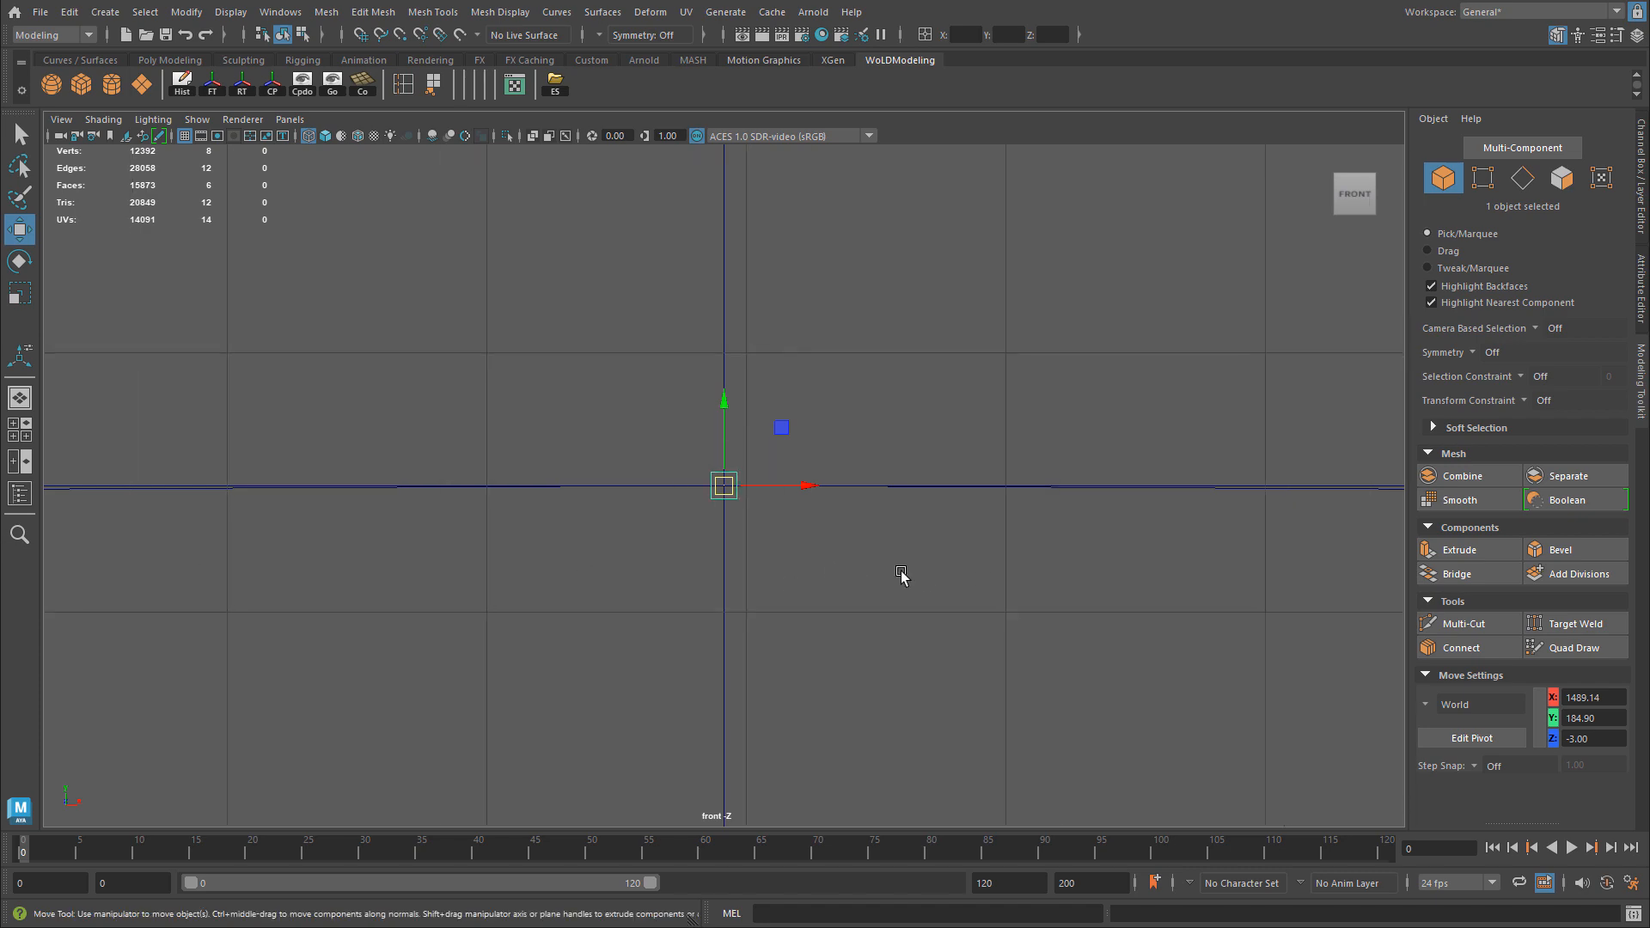
scroll(902, 572, "down", 6)
key("t")
key("r")
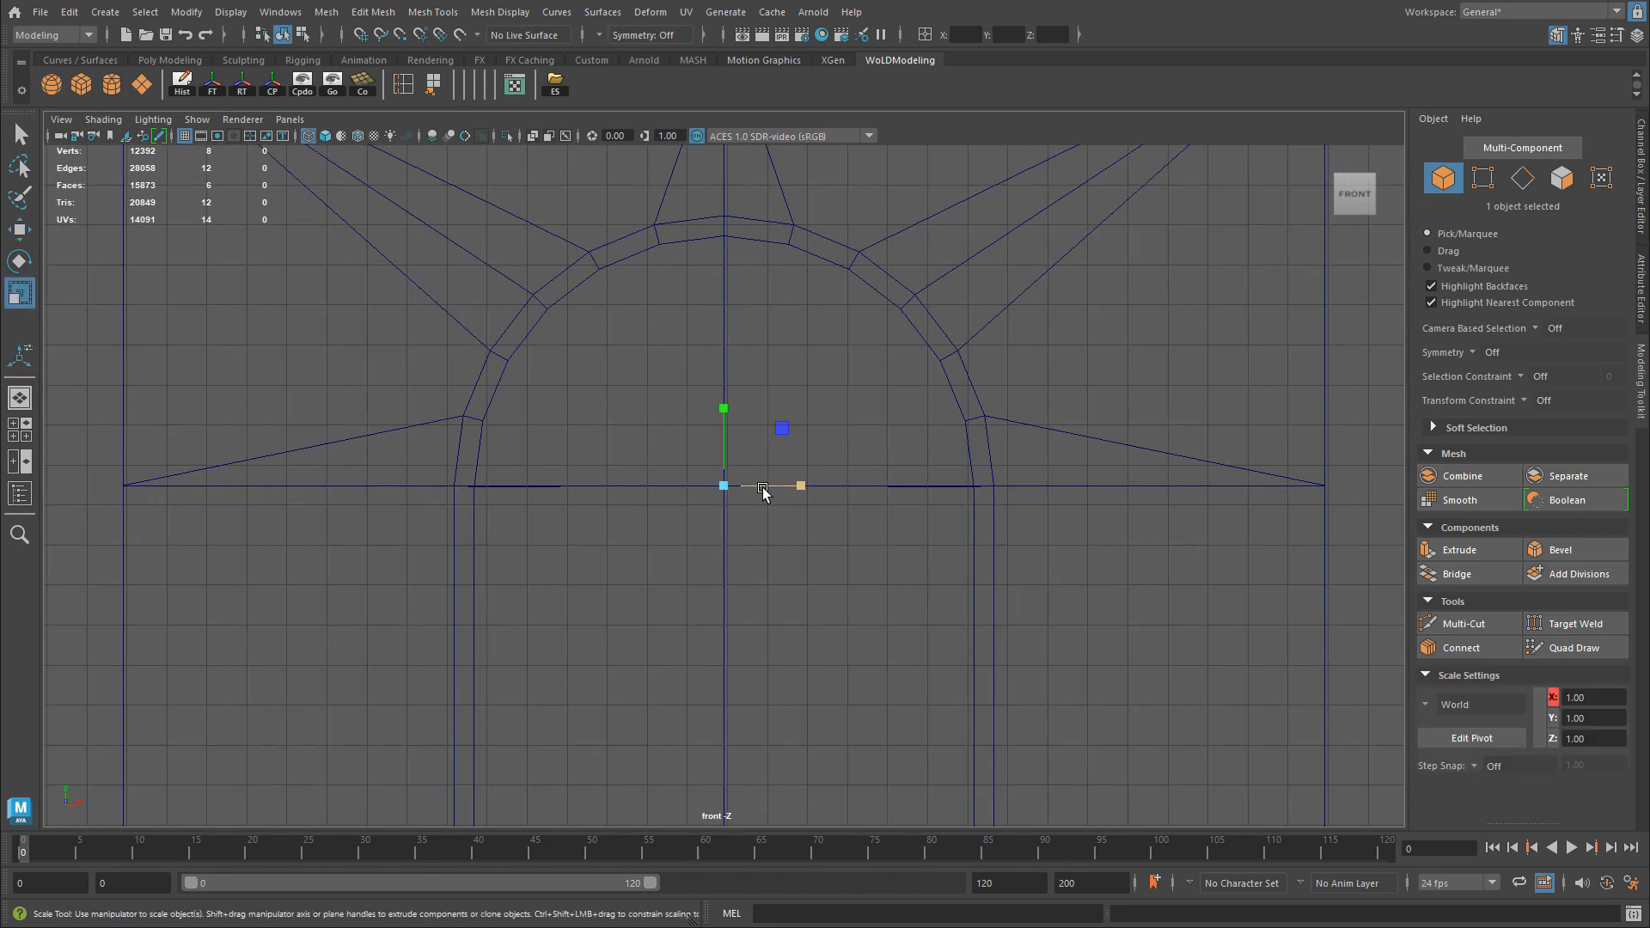
left_click_drag(803, 494, 997, 534)
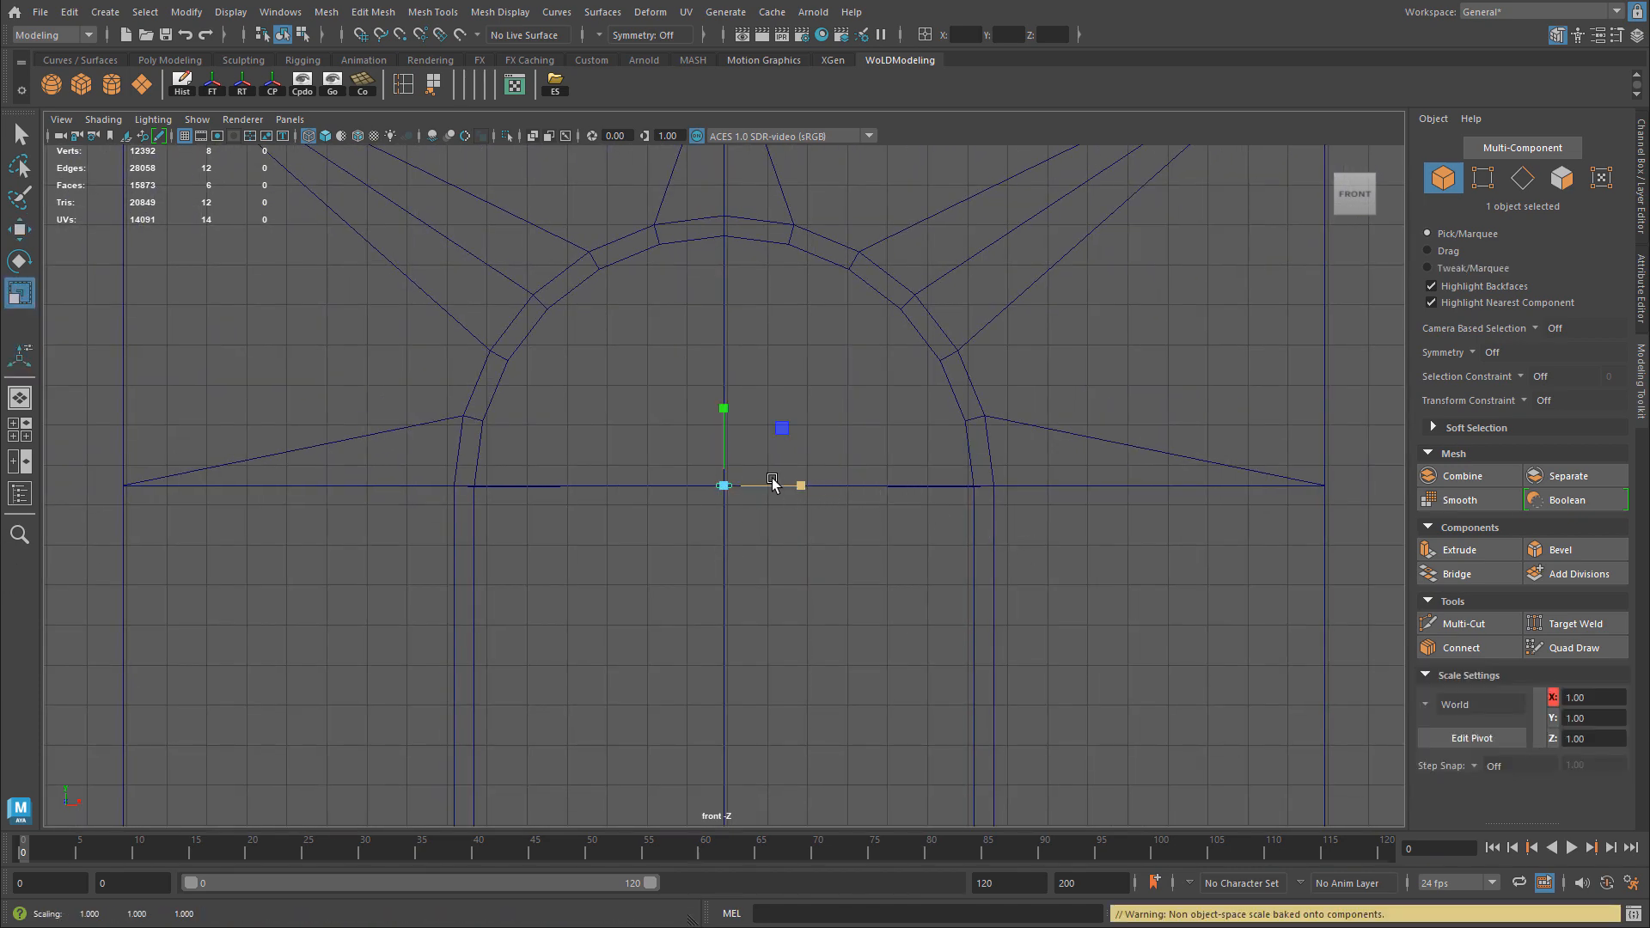
left_click_drag(720, 484, 817, 501)
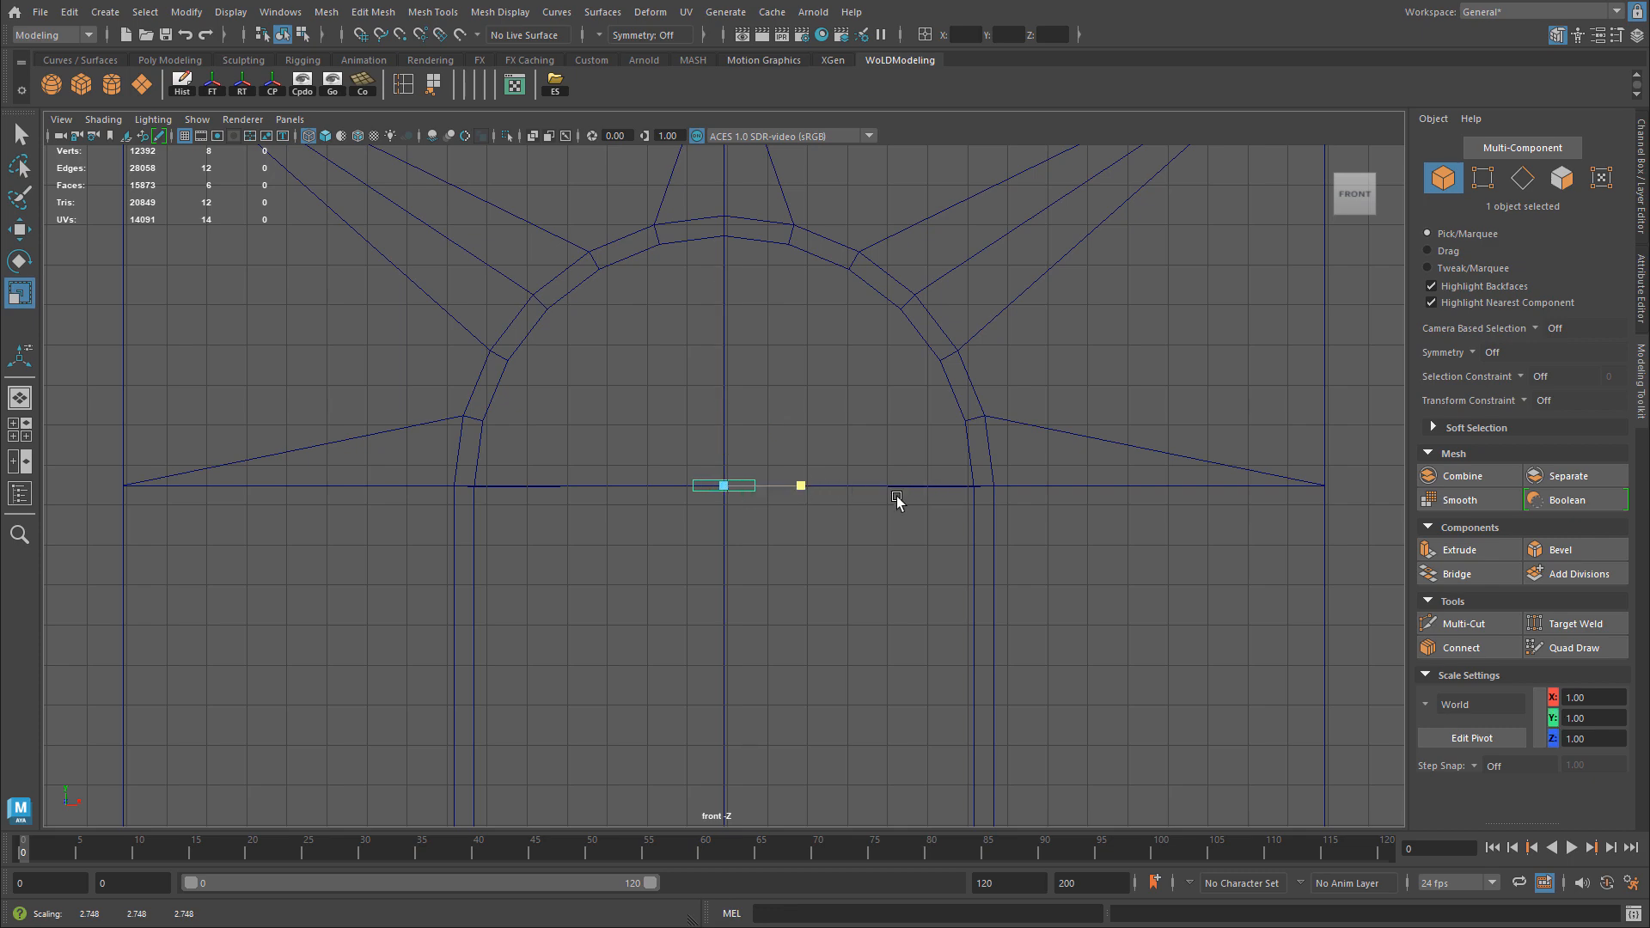
left_click_drag(1403, 447, 1403, 412)
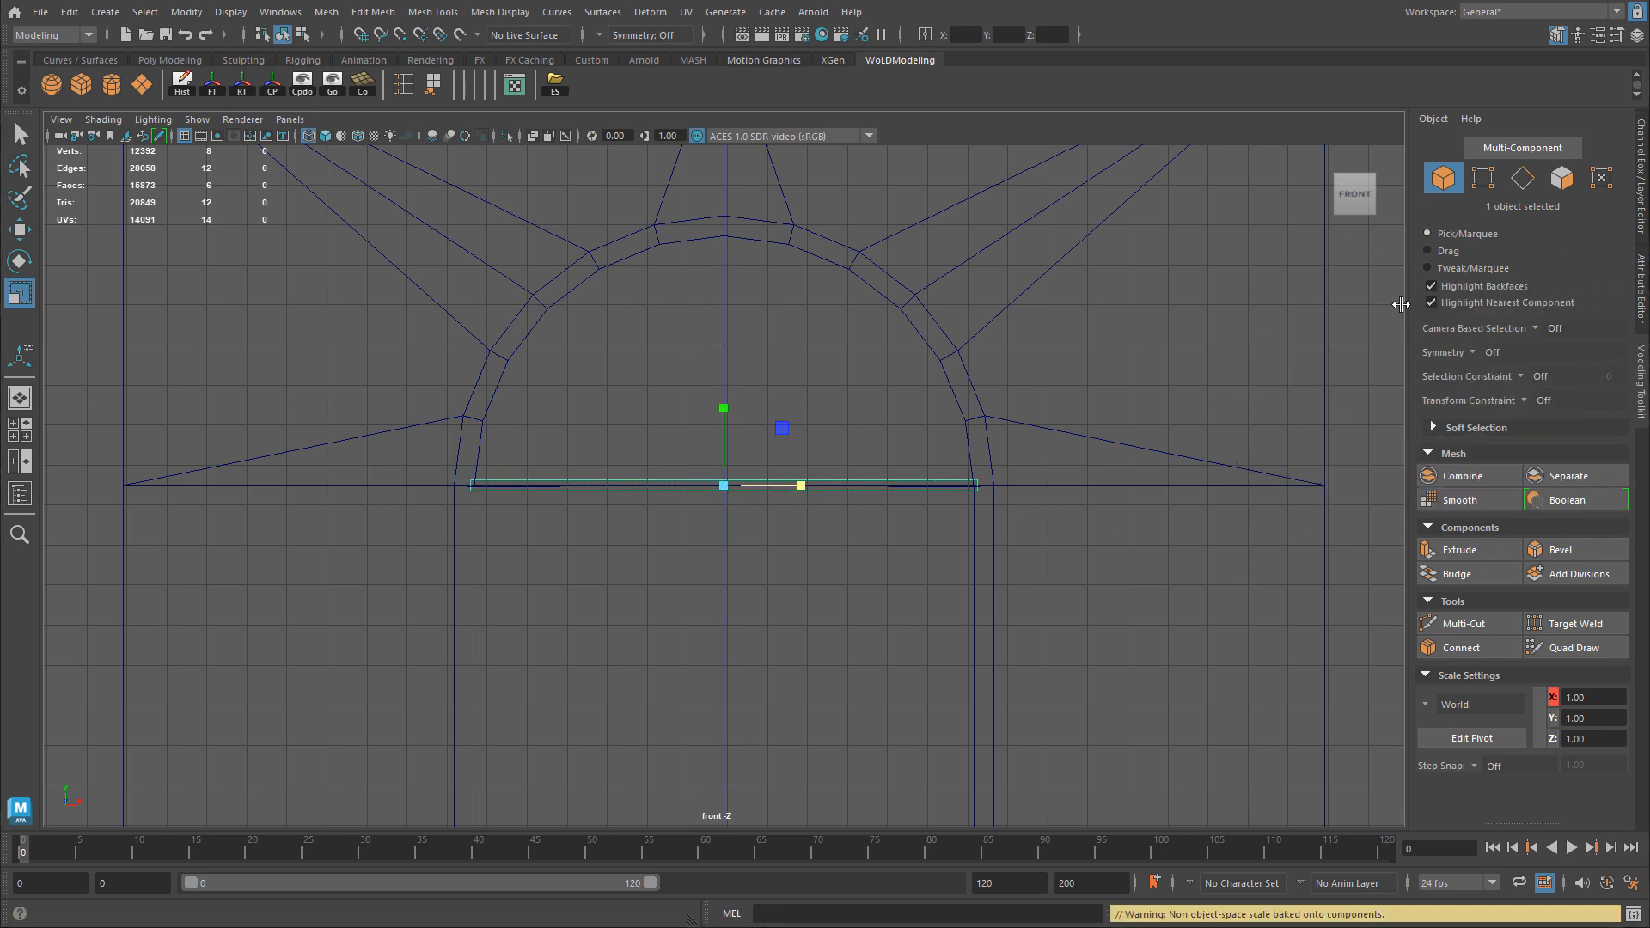
Move the horizontal bar forward from the window face to a Z position of about -1.93.
right_click_drag(875, 402, 1189, 361, "alt")
key("space")
key("space")
key("f")
left_click_drag(727, 427, 920, 494, "alt")
key("w")
mouse_move(795, 498)
left_mouse_down()
mouse_move(948, 486)
mouse_move(802, 493)
left_mouse_up()
mouse_move(802, 493)
right_mouse_down("alt")
mouse_move(831, 505)
mouse_move(817, 504)
right_mouse_up("alt")
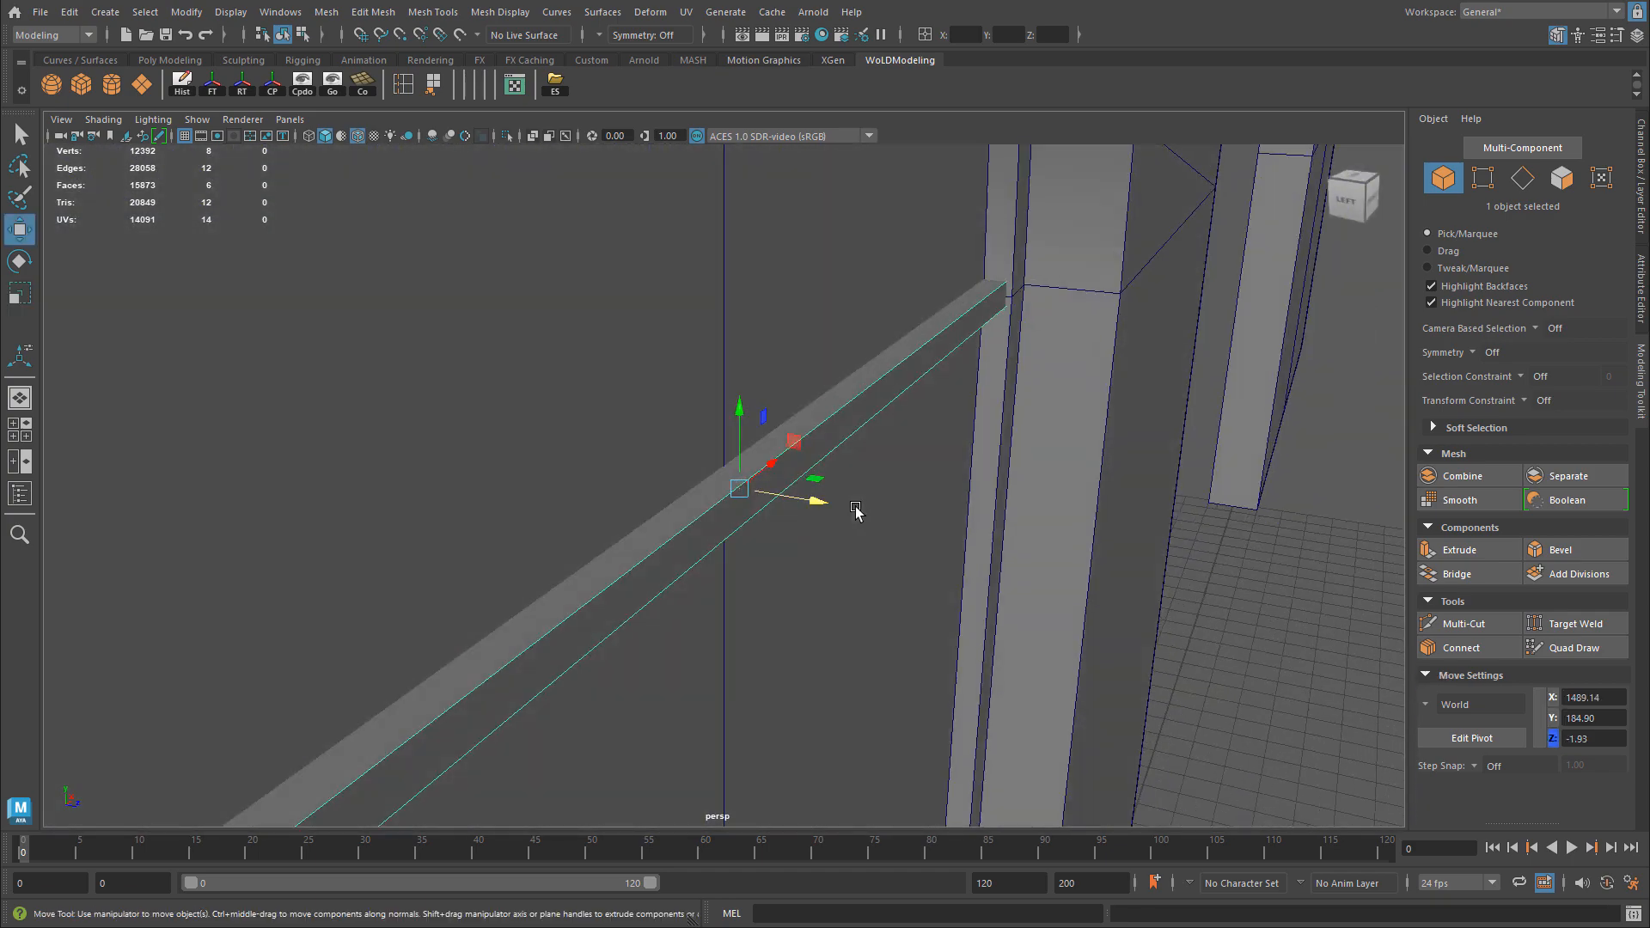
Duplicate the horizontal bar and lower the copy to about Y 124.85, midway down the rectangular part of the window.
left_click_drag(817, 504, 678, 467, "alt")
right_click_drag(678, 468, 630, 509, "alt")
left_click_drag(630, 509, 621, 498, "alt")
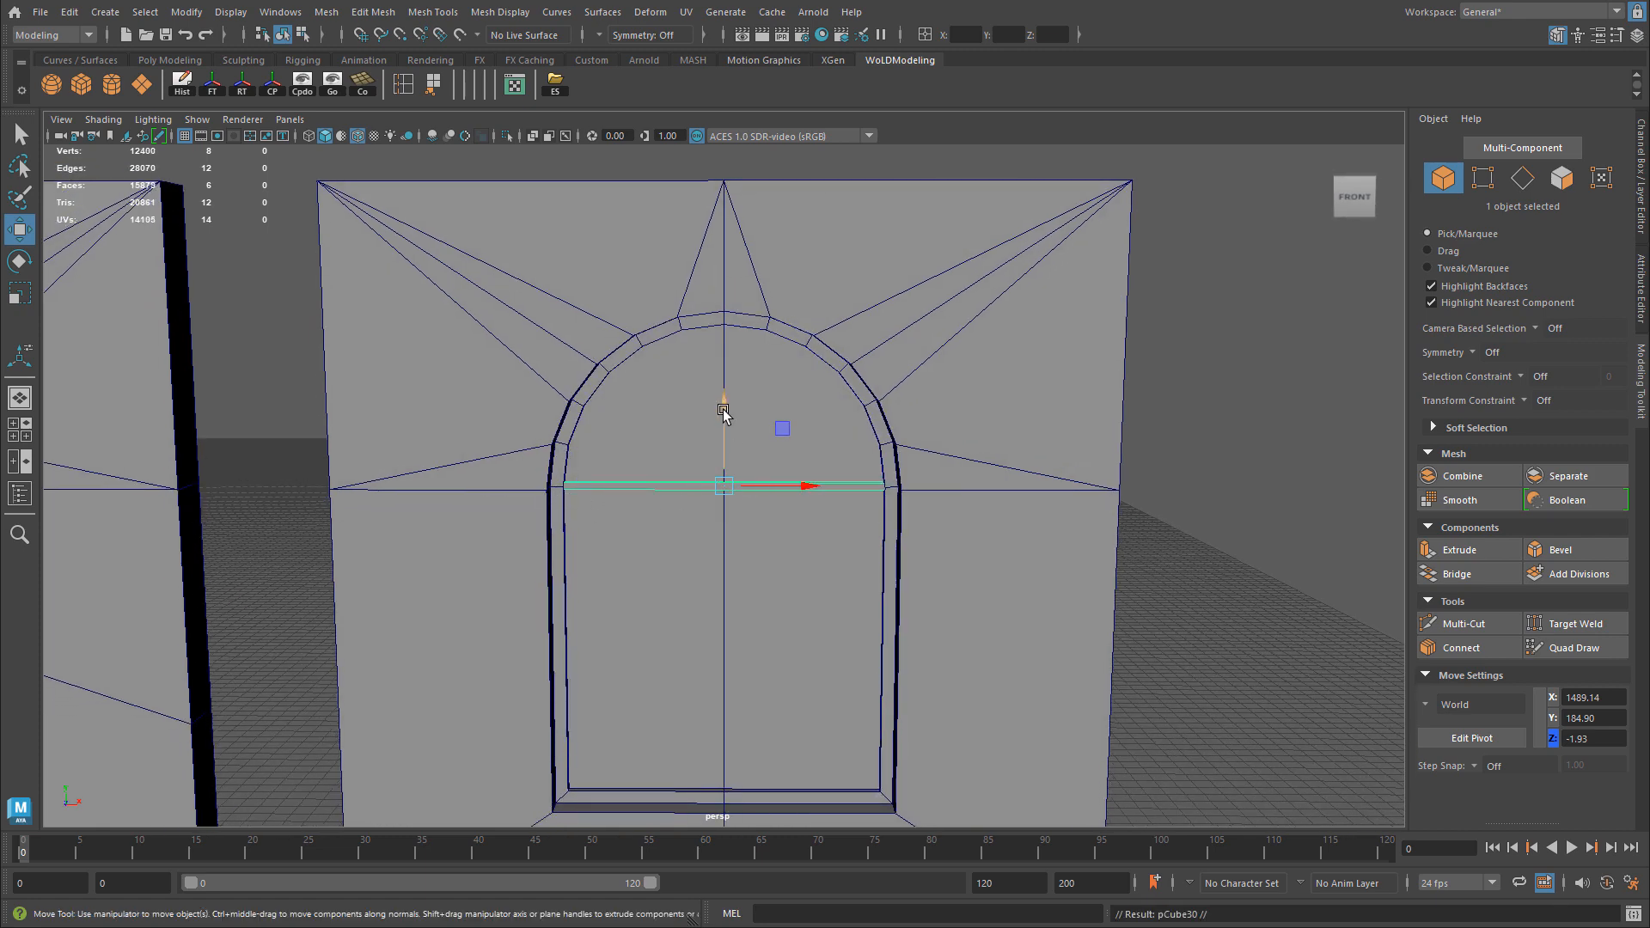
left_click_drag(722, 412, 728, 574)
middle_click_drag(773, 602, 780, 487, "alt")
left_click_drag(780, 486, 724, 443, "alt")
left_click_drag(768, 470, 763, 500, "alt")
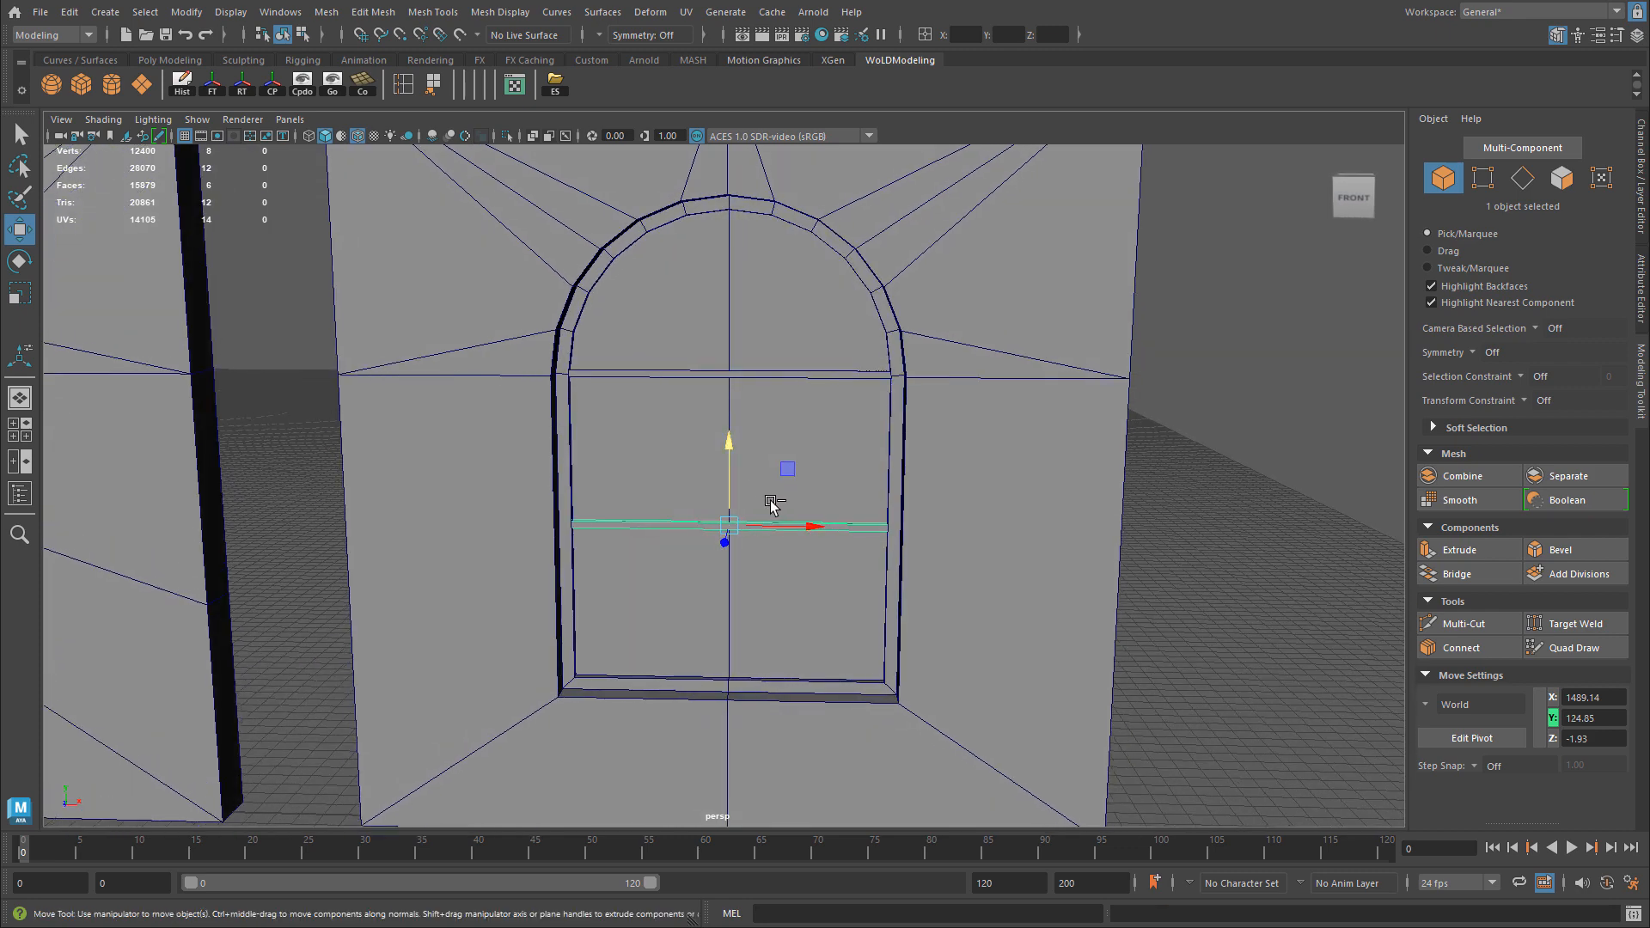
Duplicate the lower bar and rotate the copy 90 degrees in snapped increments to make a vertical bar.
key("e")
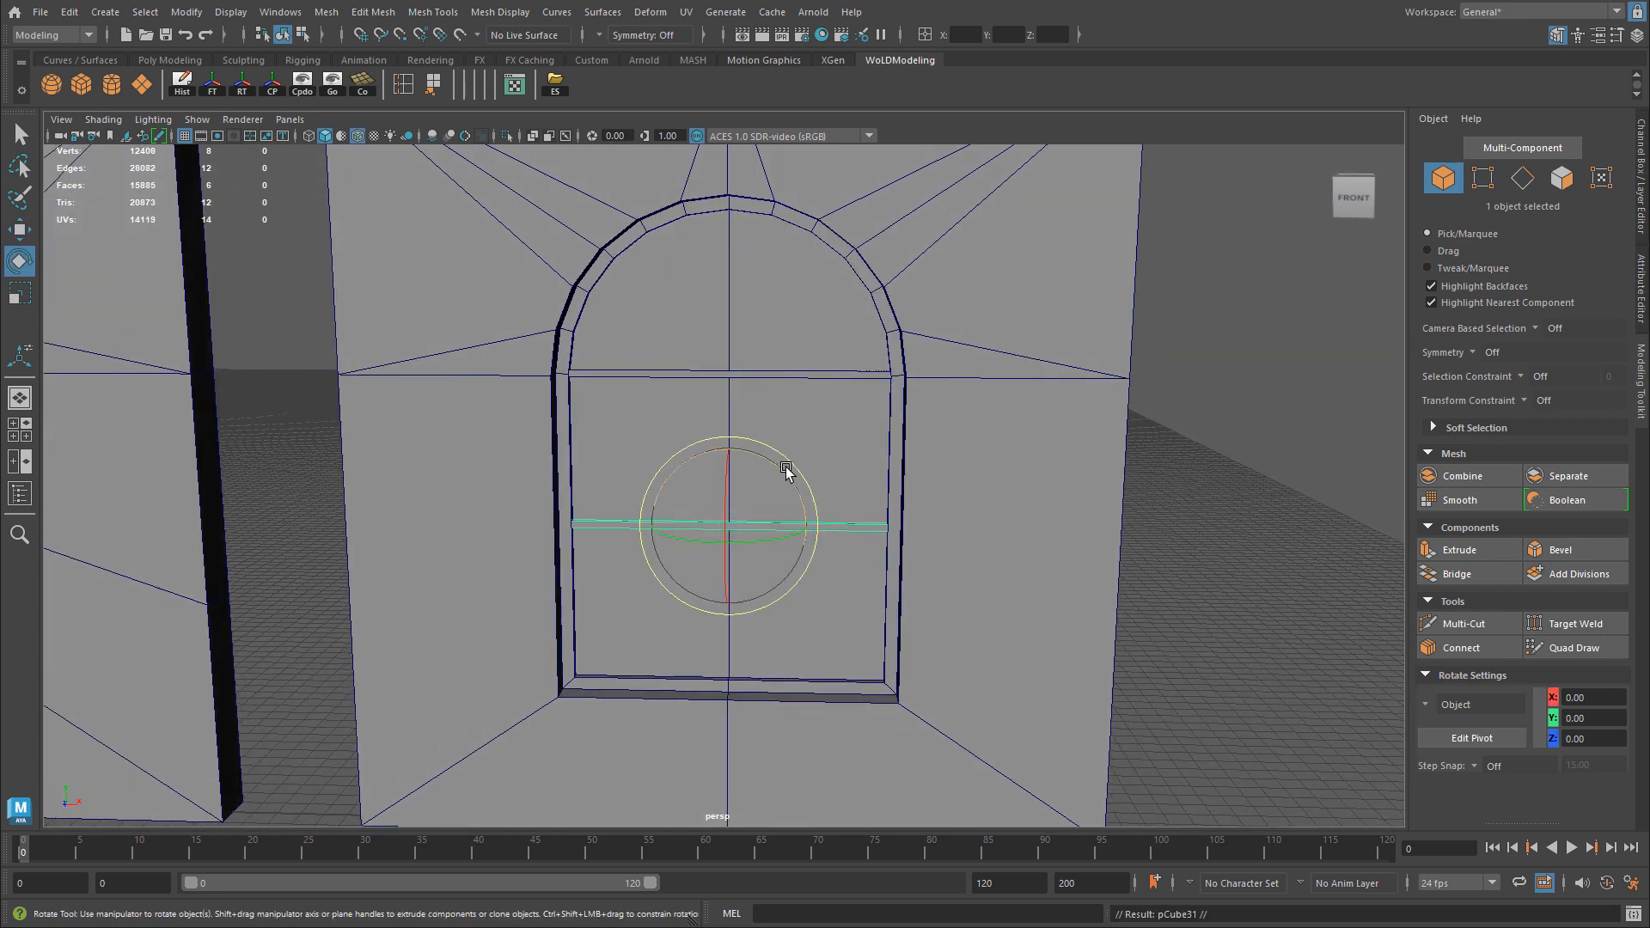
key("j")
left_click_drag(785, 470, 675, 427)
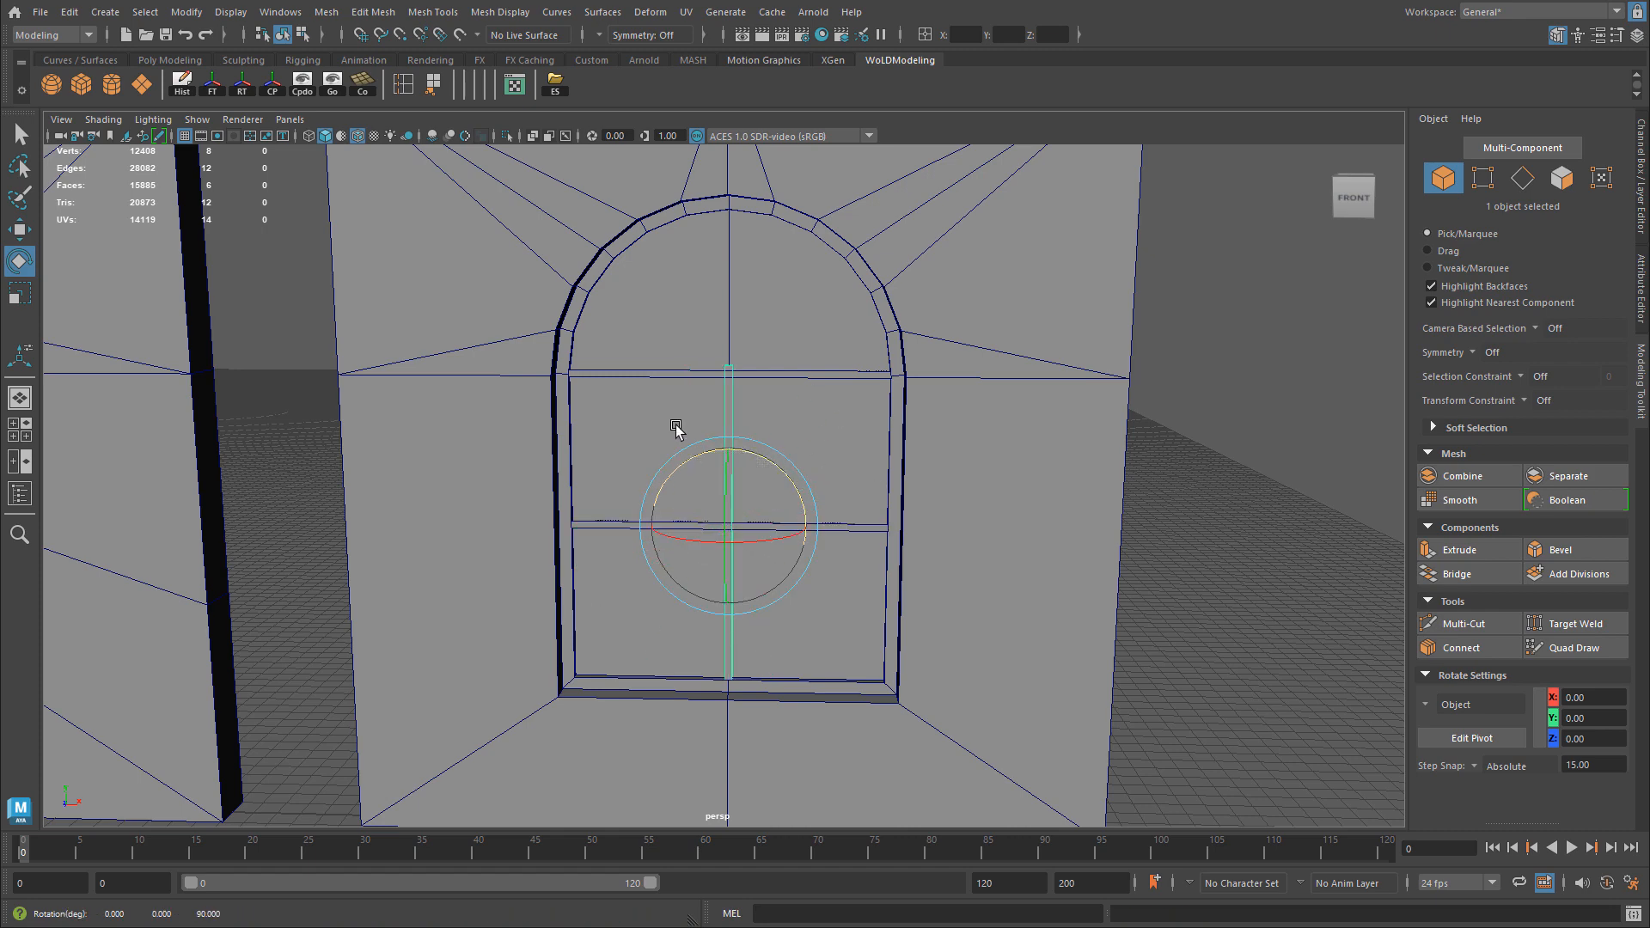
In the front view, raise the vertical bar's upper end vertices to the inner top of the arch, and return to object selection.
key("space")
key("space")
key("f")
right_click_drag(1000, 604, 715, 574, "alt")
middle_click_drag(714, 575, 738, 533, "alt")
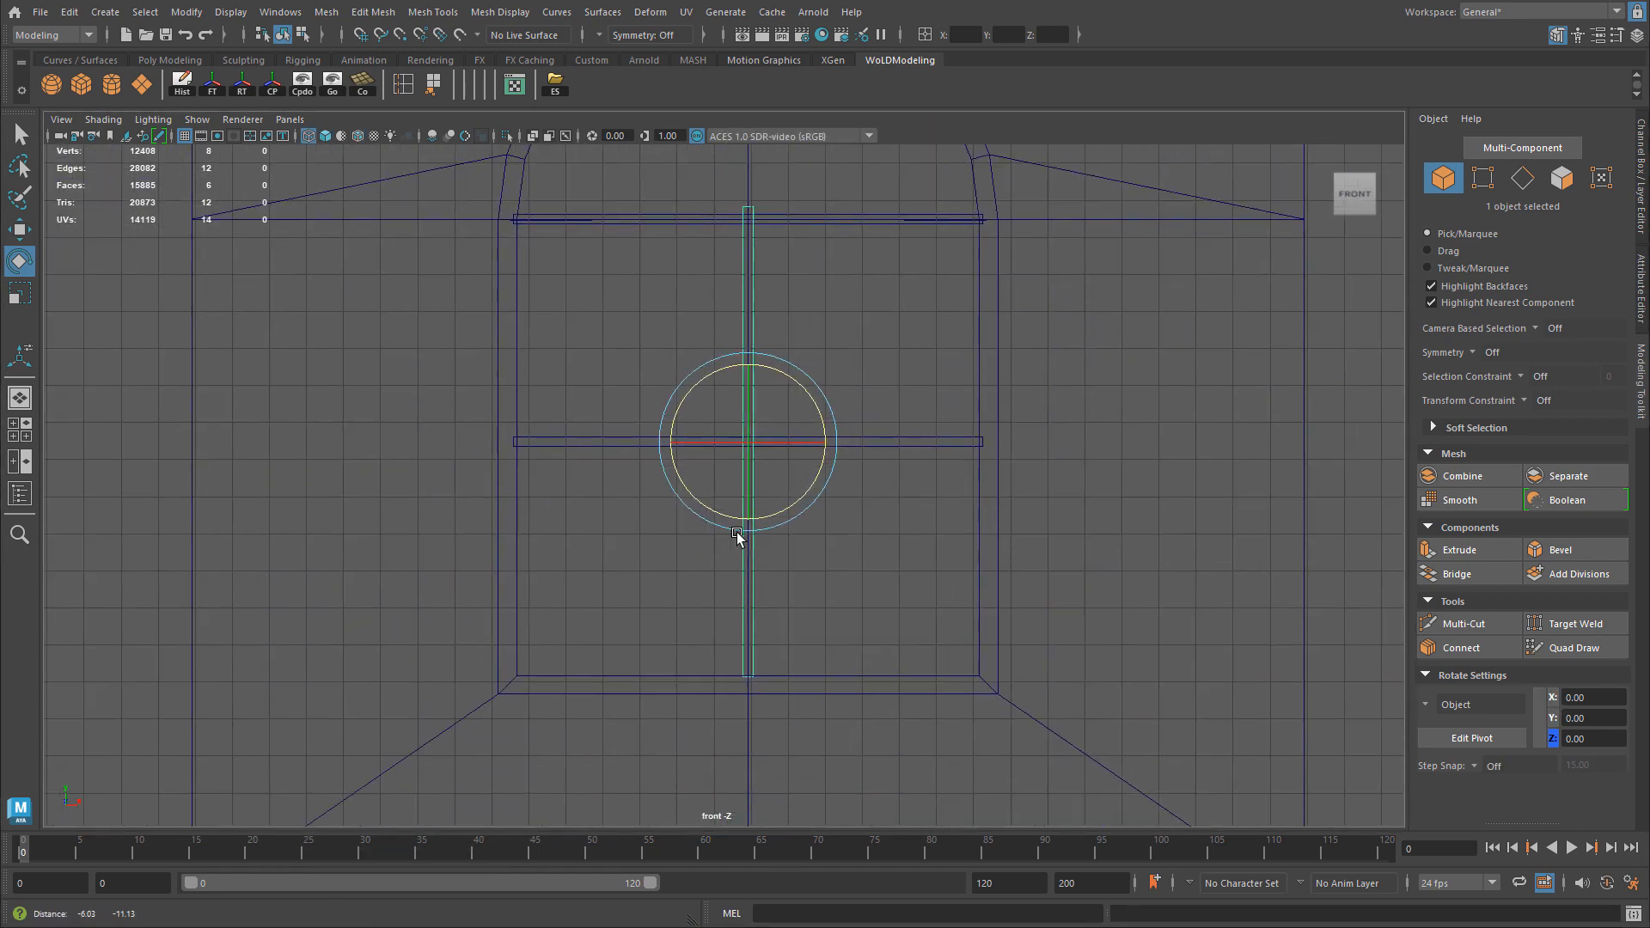
key("w")
right_click_drag(825, 526, 756, 423)
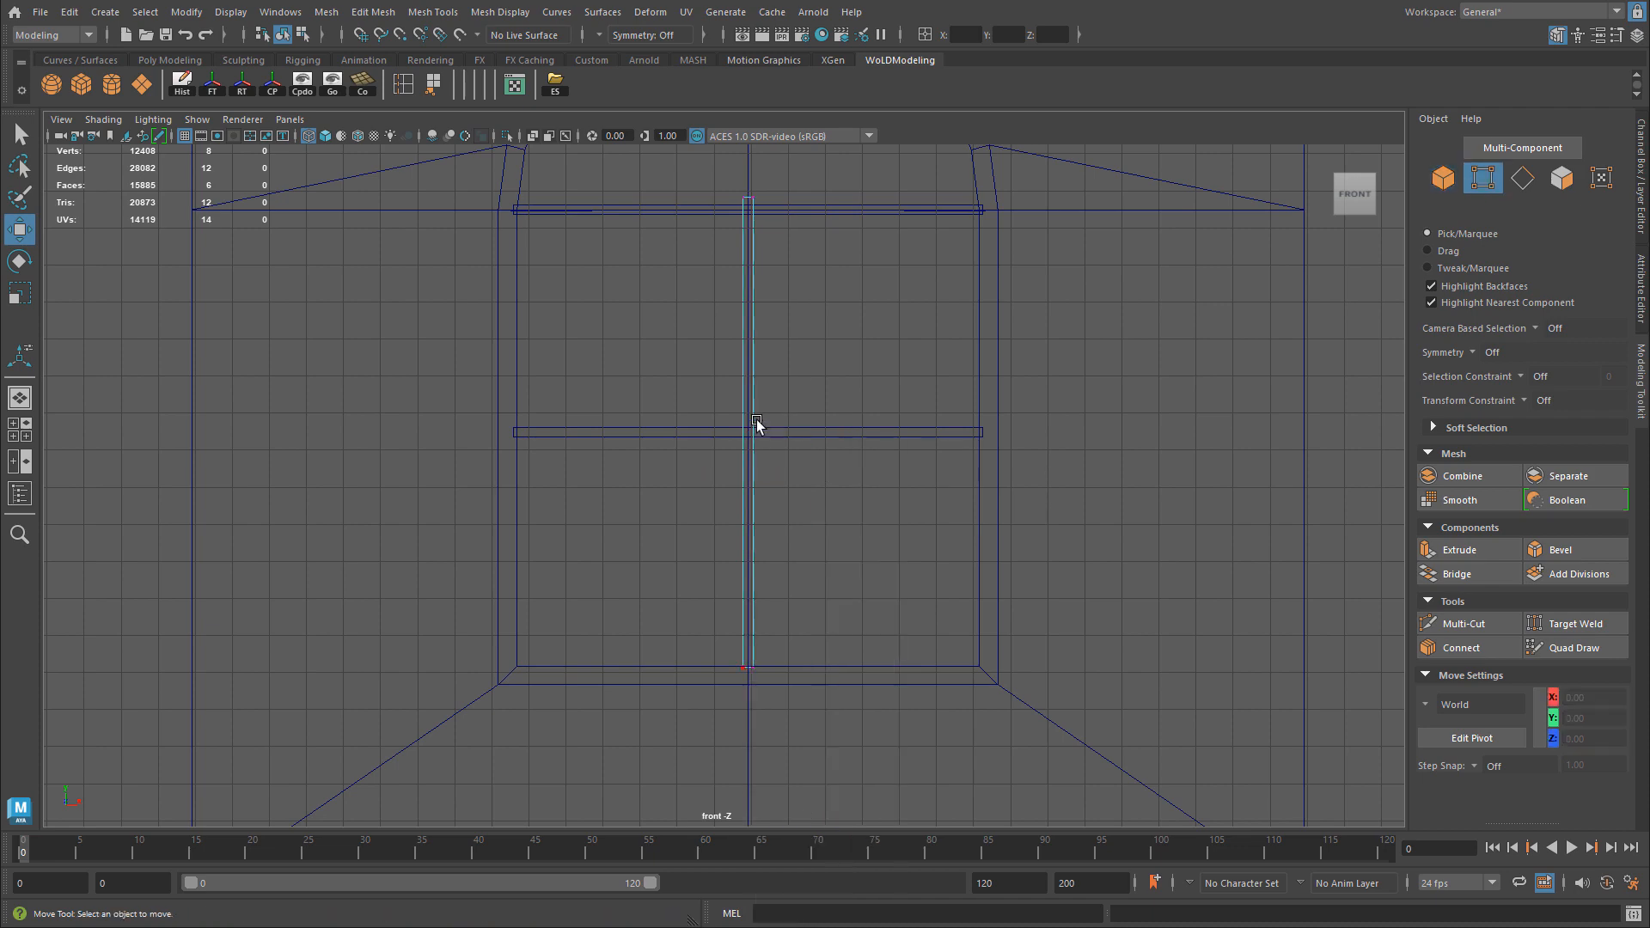
middle_click_drag(756, 423, 793, 740, "alt")
left_click_drag(750, 447, 845, 553)
left_click_drag(787, 429, 806, 215)
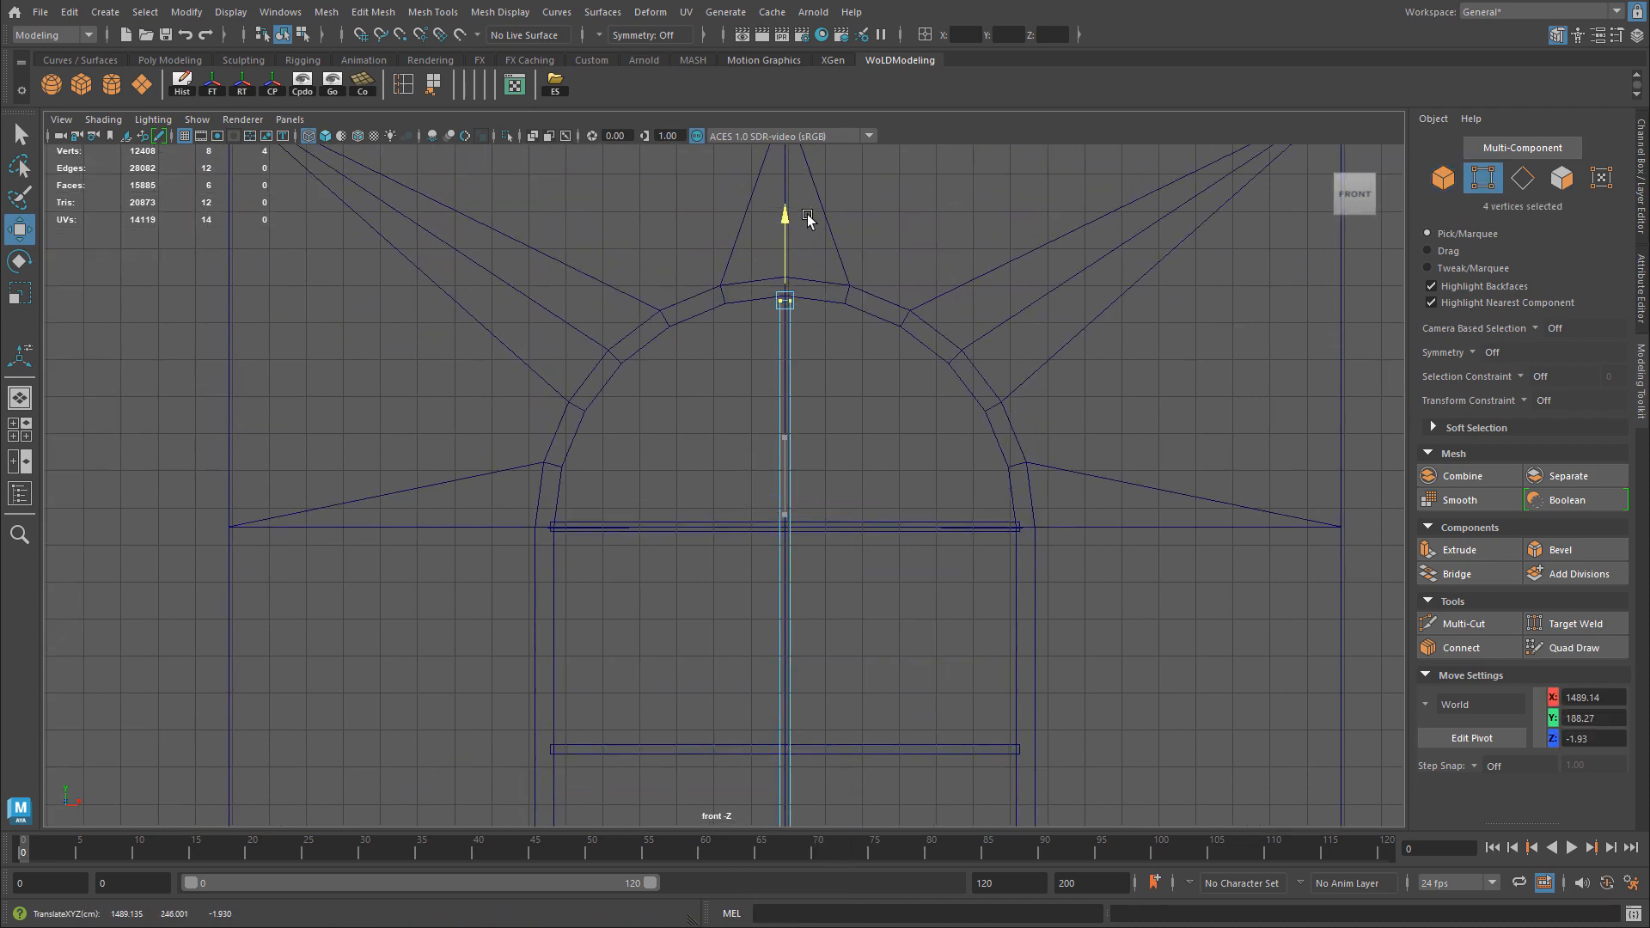
key("space")
key("space")
right_click_drag(866, 330, 974, 292)
left_click_drag(969, 432, 729, 357, "alt")
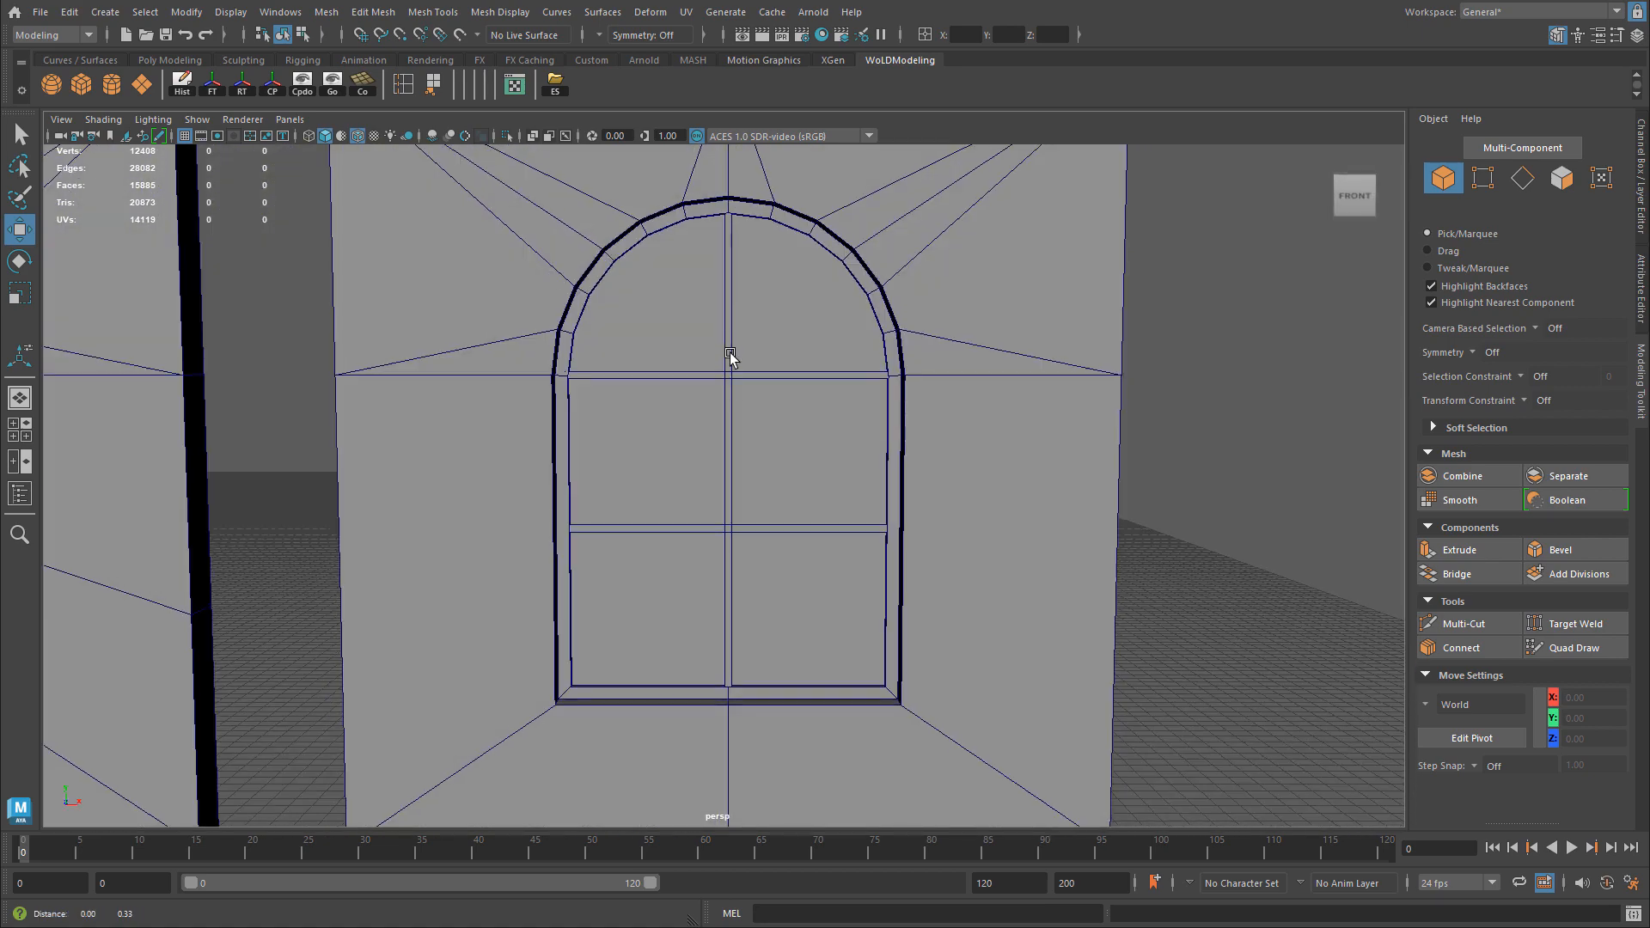
Create a polygon pipe and snap it to the crossing of the vertical bar and the upper horizontal bar.
left_click(105, 12)
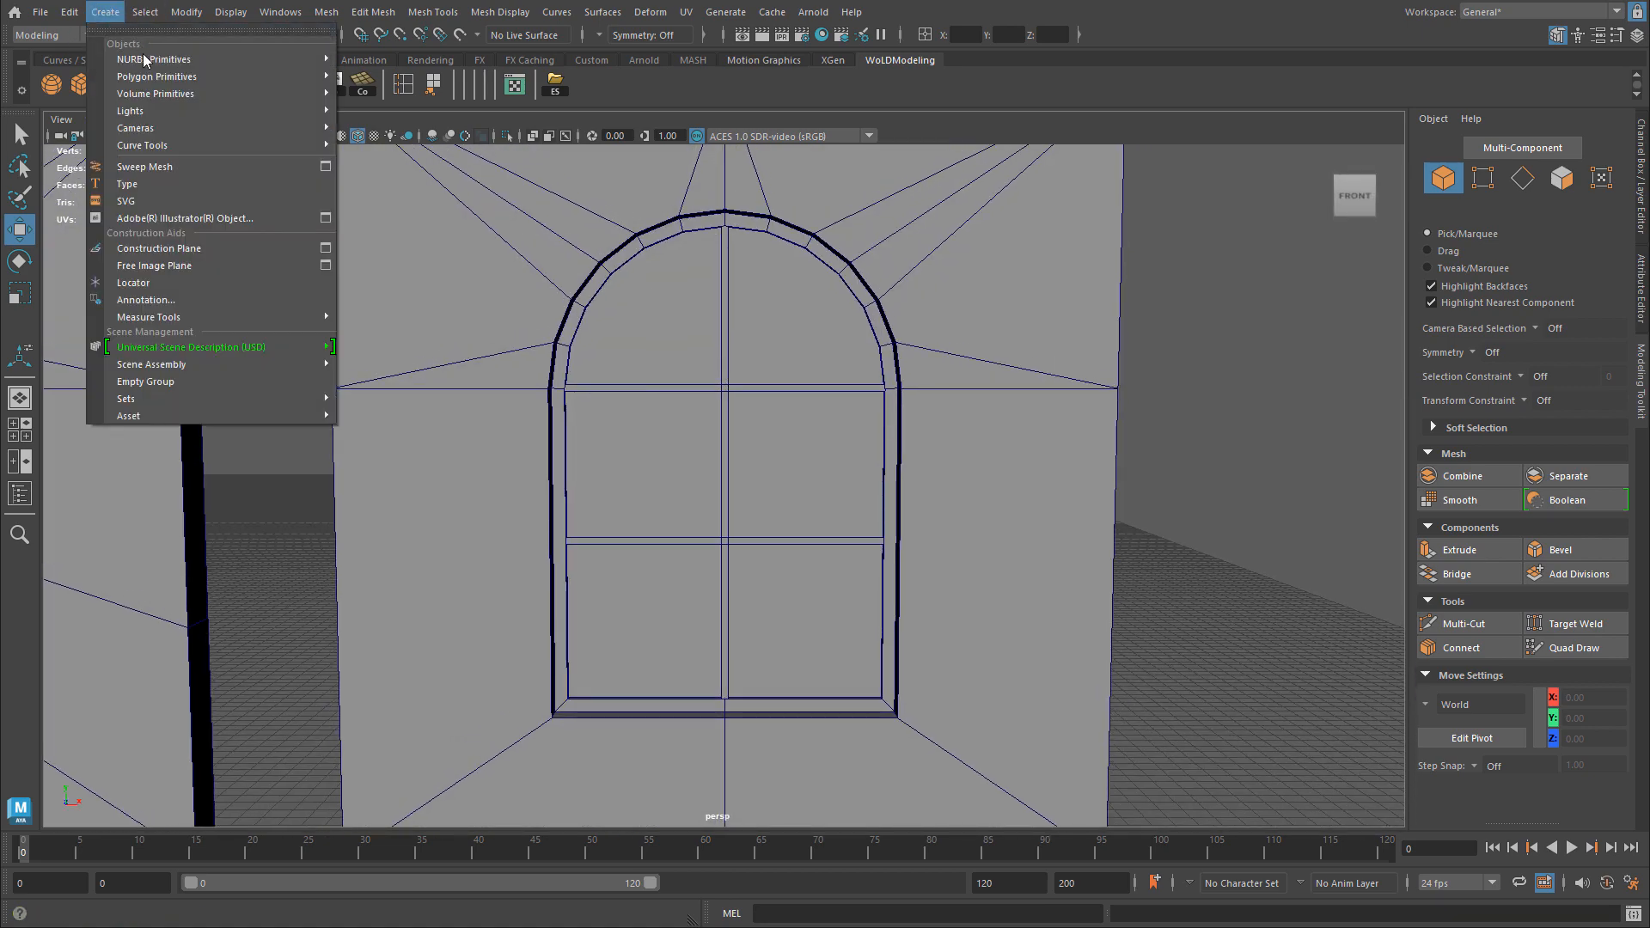
mouse_move(156, 76)
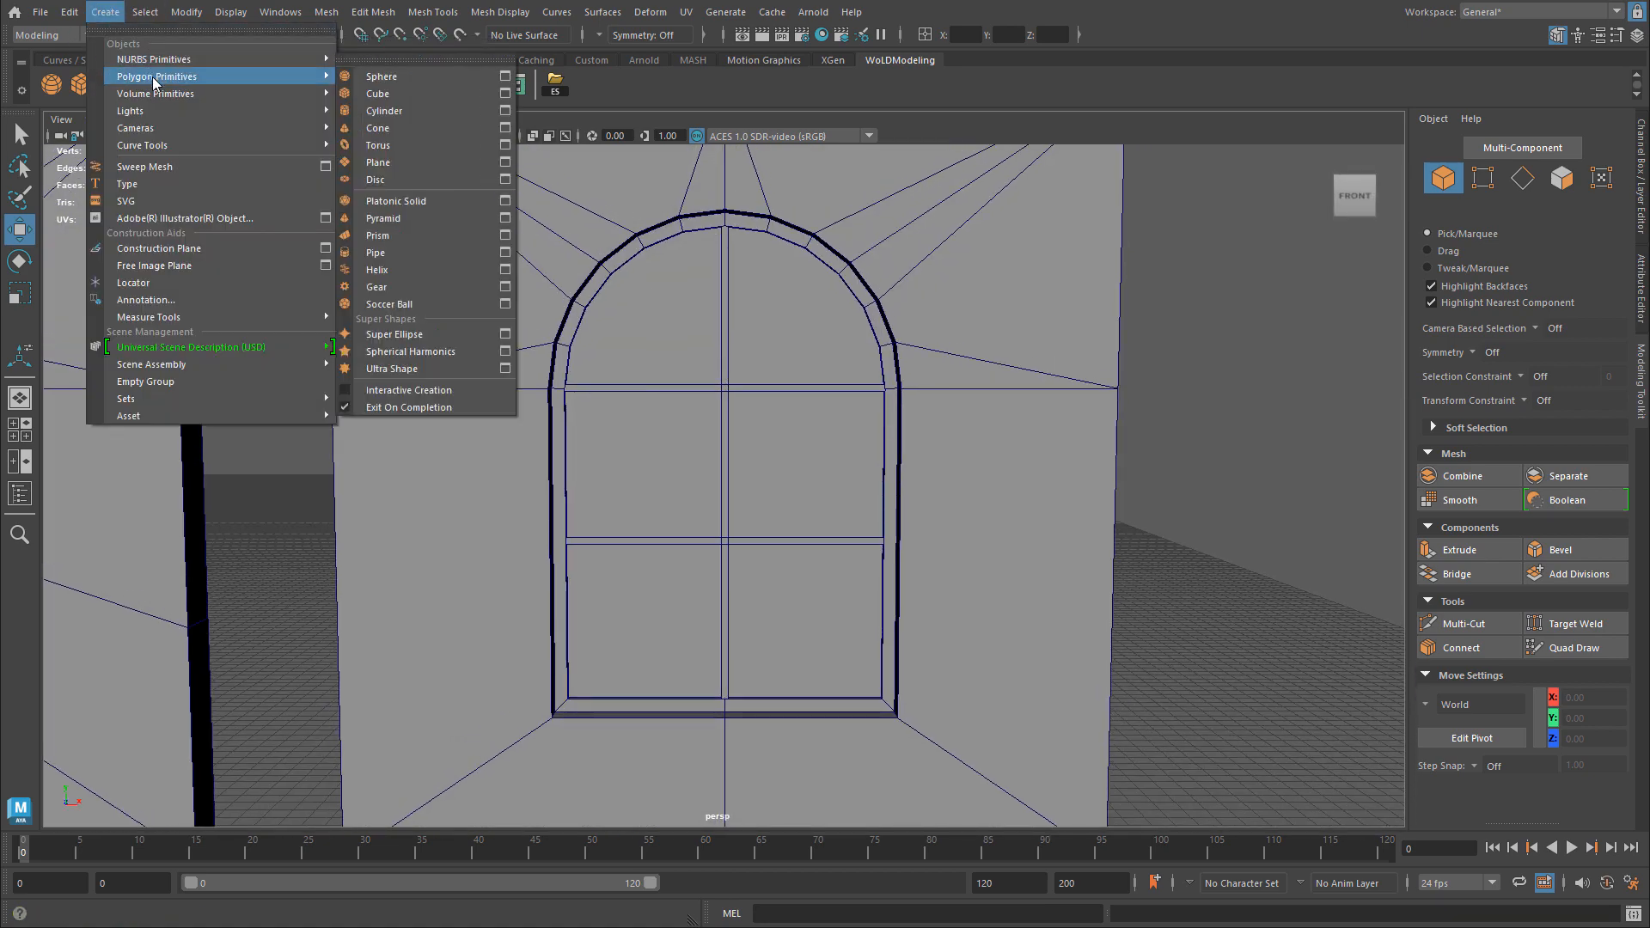
left_click(408, 256)
scroll(670, 497, "up", 5)
scroll(737, 527, "up", 1)
scroll(747, 501, "up", 3)
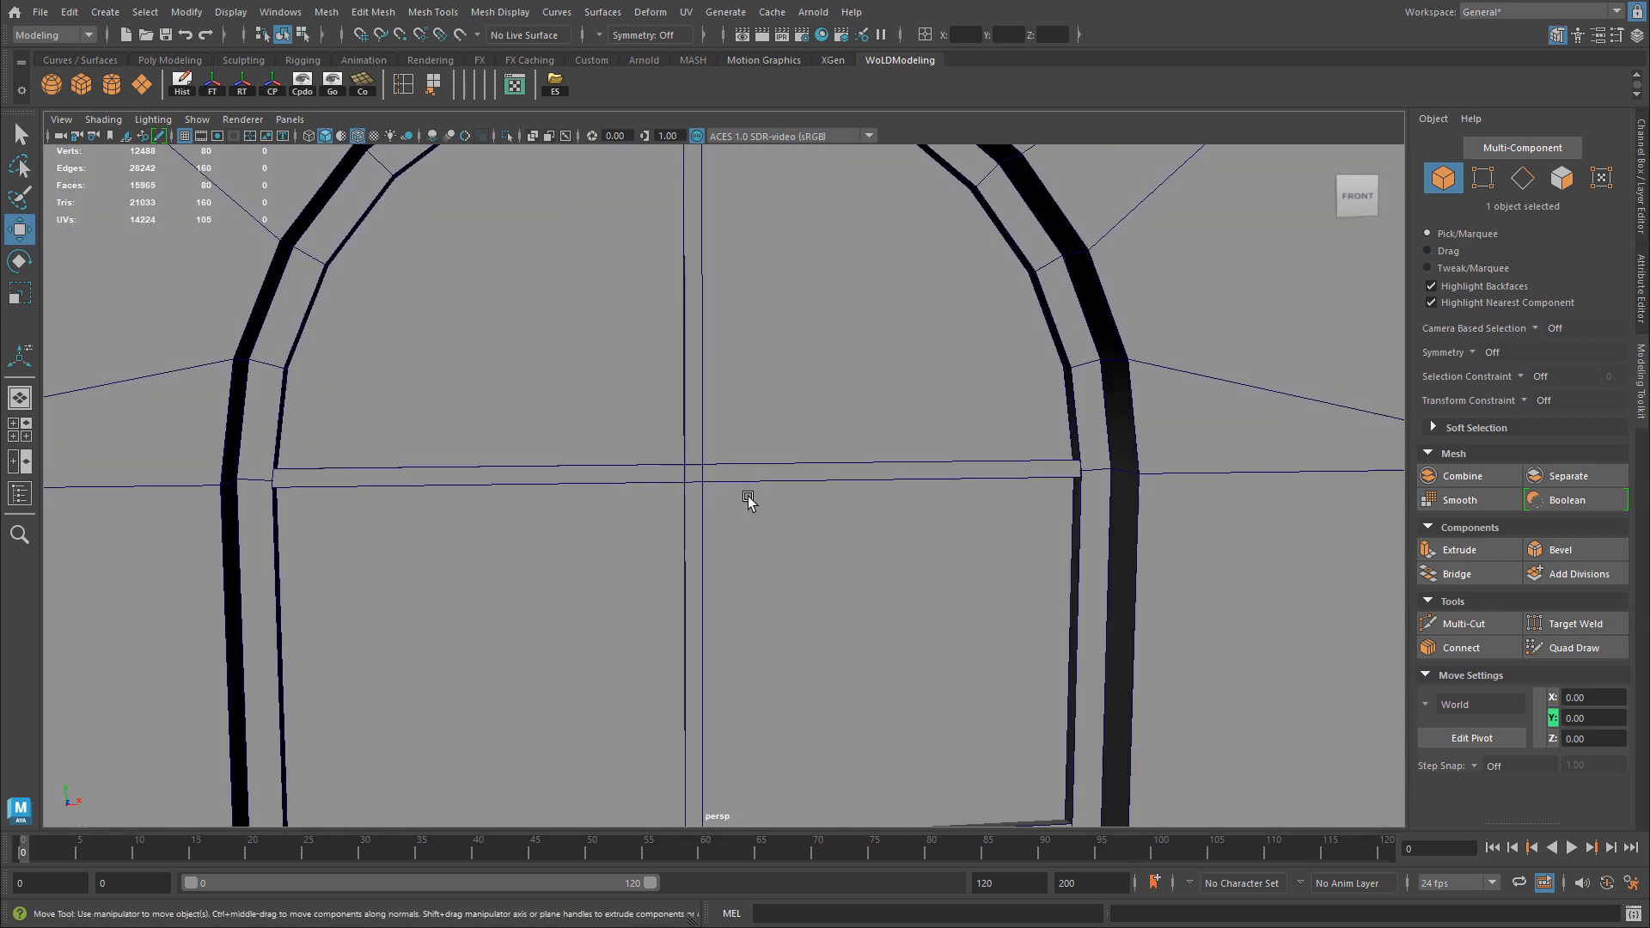
middle_click(694, 472)
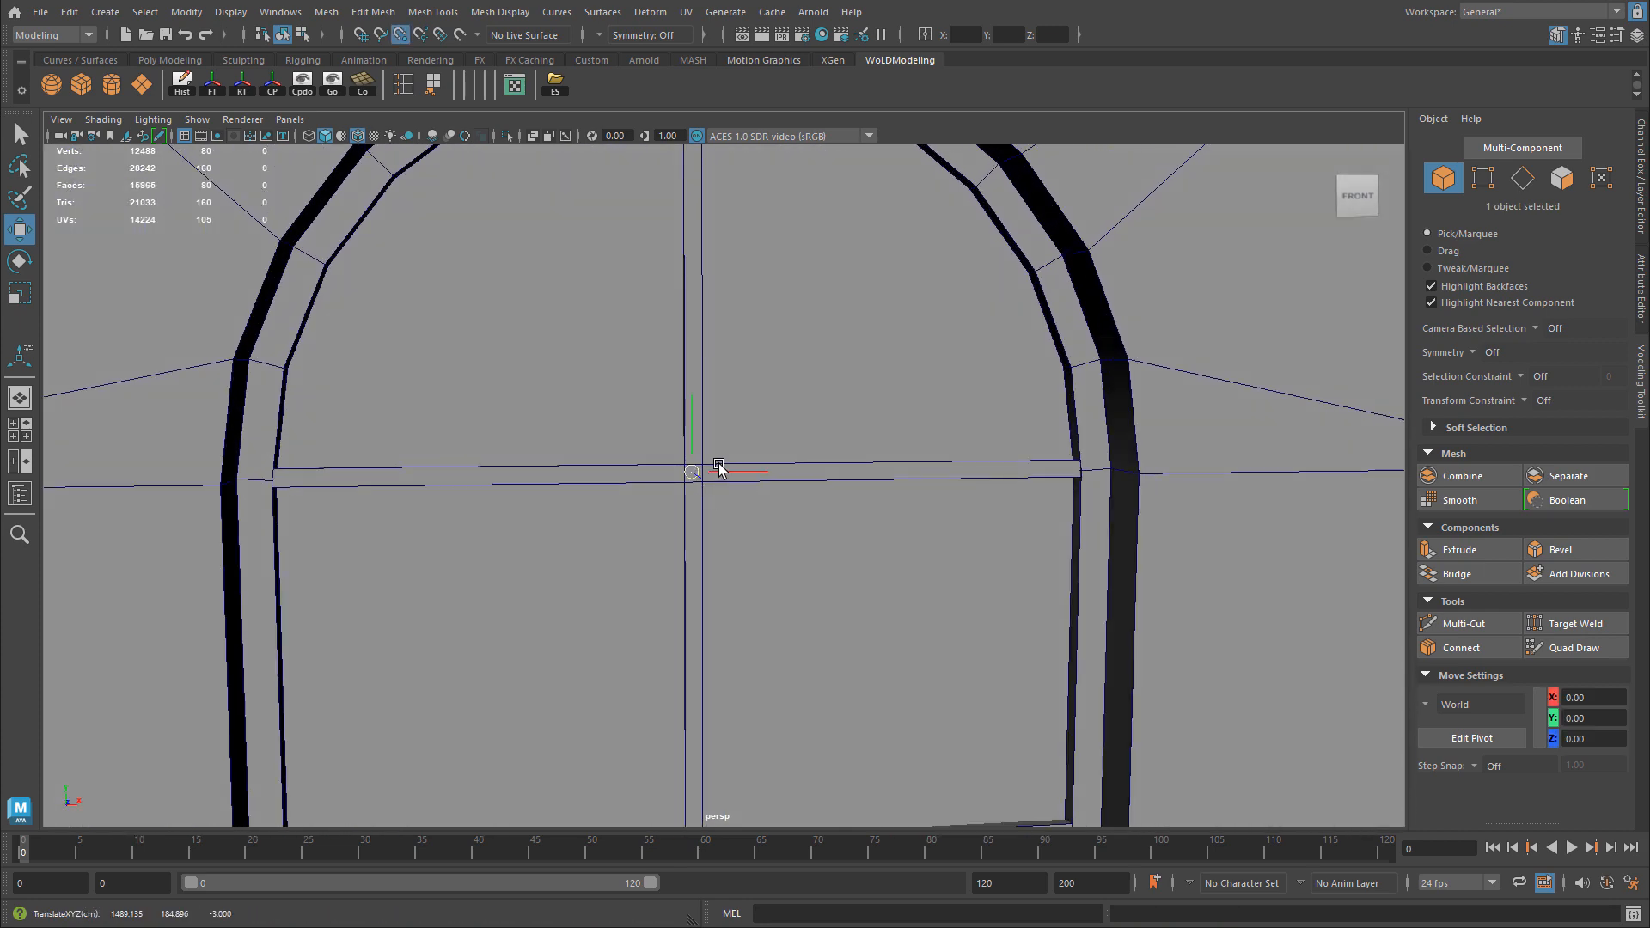
left_click_drag(722, 467, 721, 502, "alt")
left_click(744, 495)
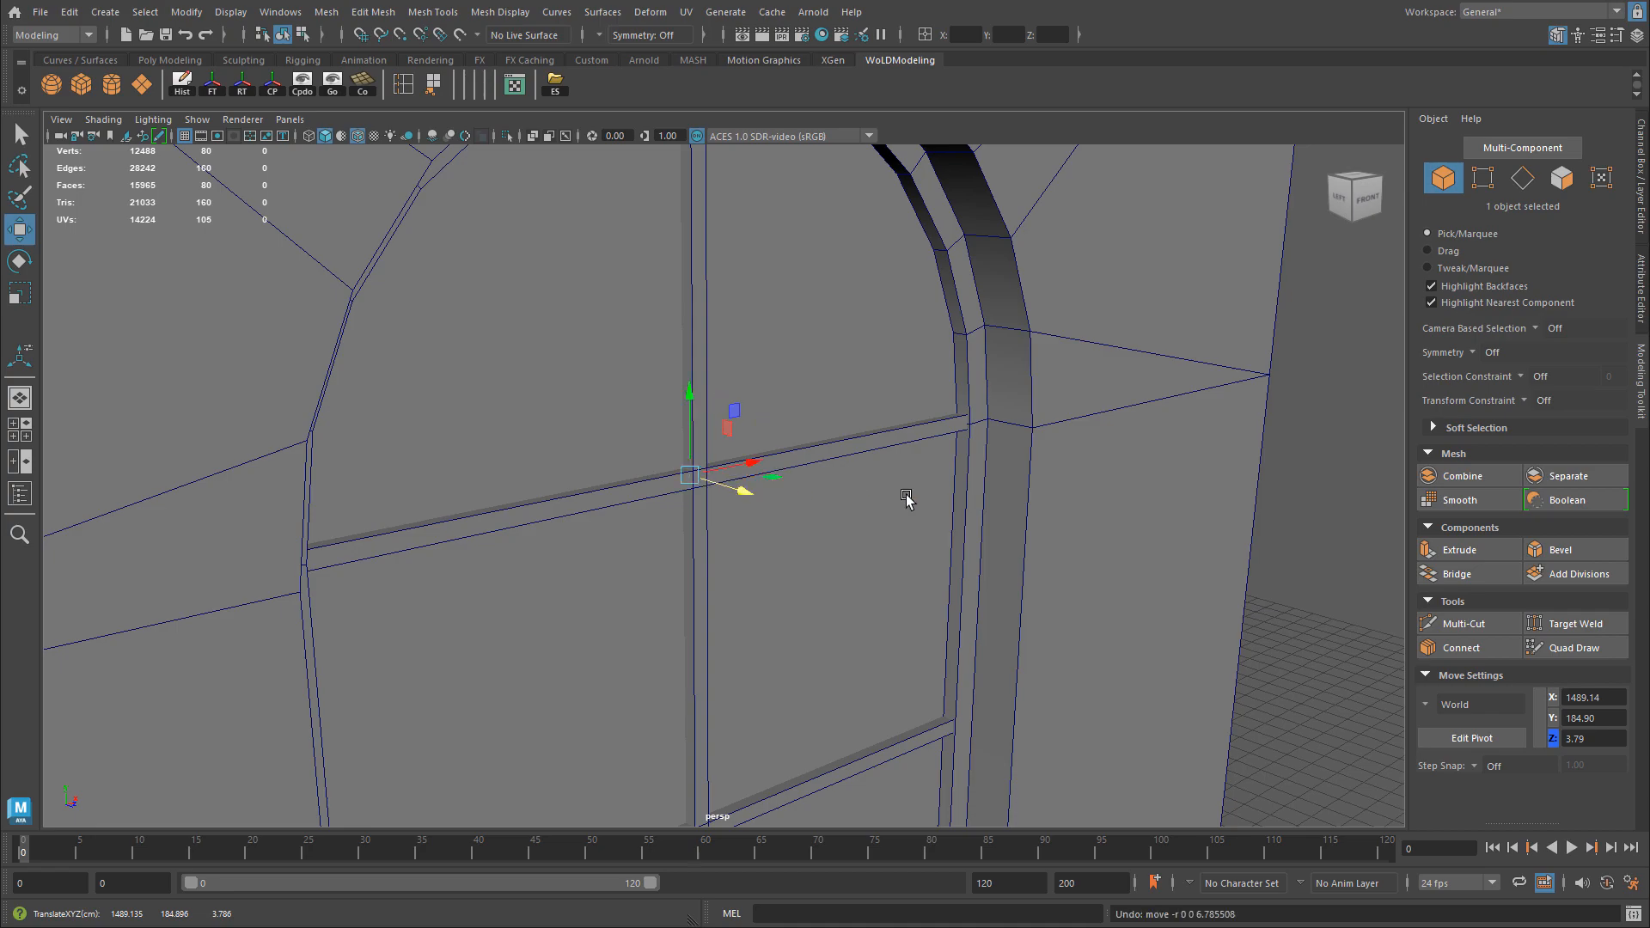
Compare the new barred arched window with the finished fanlight wall piece, and return to the bar crossing up close.
scroll(906, 490, "down", 8)
scroll(746, 550, "down", 5)
left_click_drag(450, 541, 387, 523, "alt")
middle_click_drag(387, 524, 927, 468, "alt")
left_click_drag(927, 468, 666, 554, "alt")
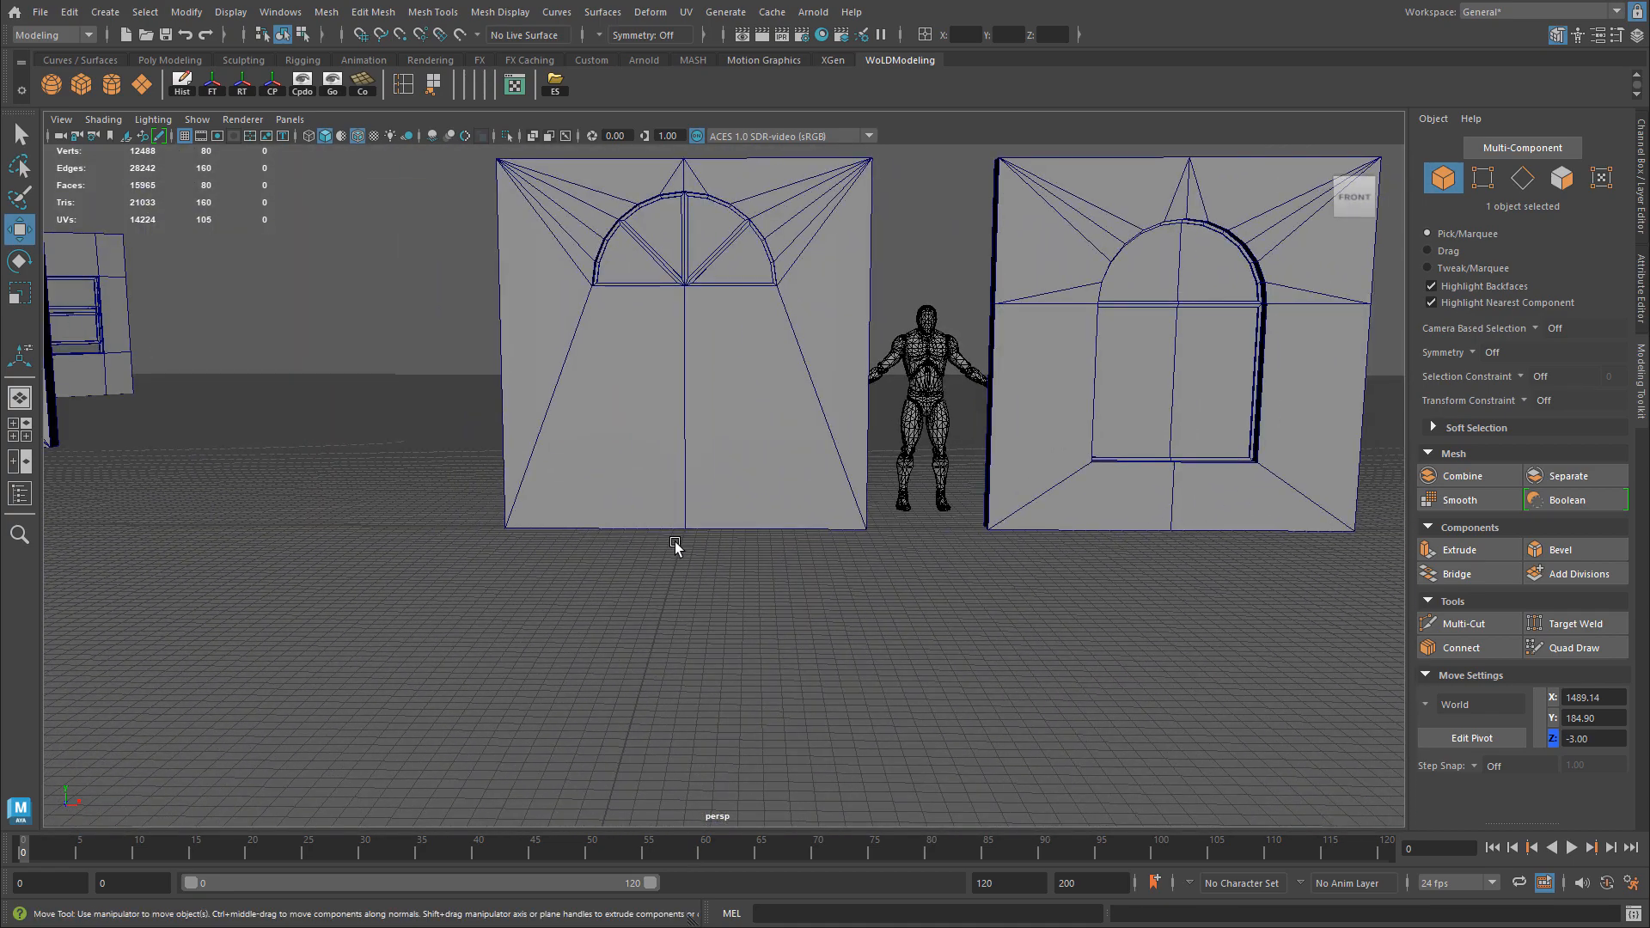
middle_click_drag(997, 500, 113, 585, "alt")
middle_click_drag(1289, 460, 782, 519, "alt")
right_click_drag(781, 519, 1257, 527, "alt")
middle_click_drag(812, 495, 578, 554, "alt")
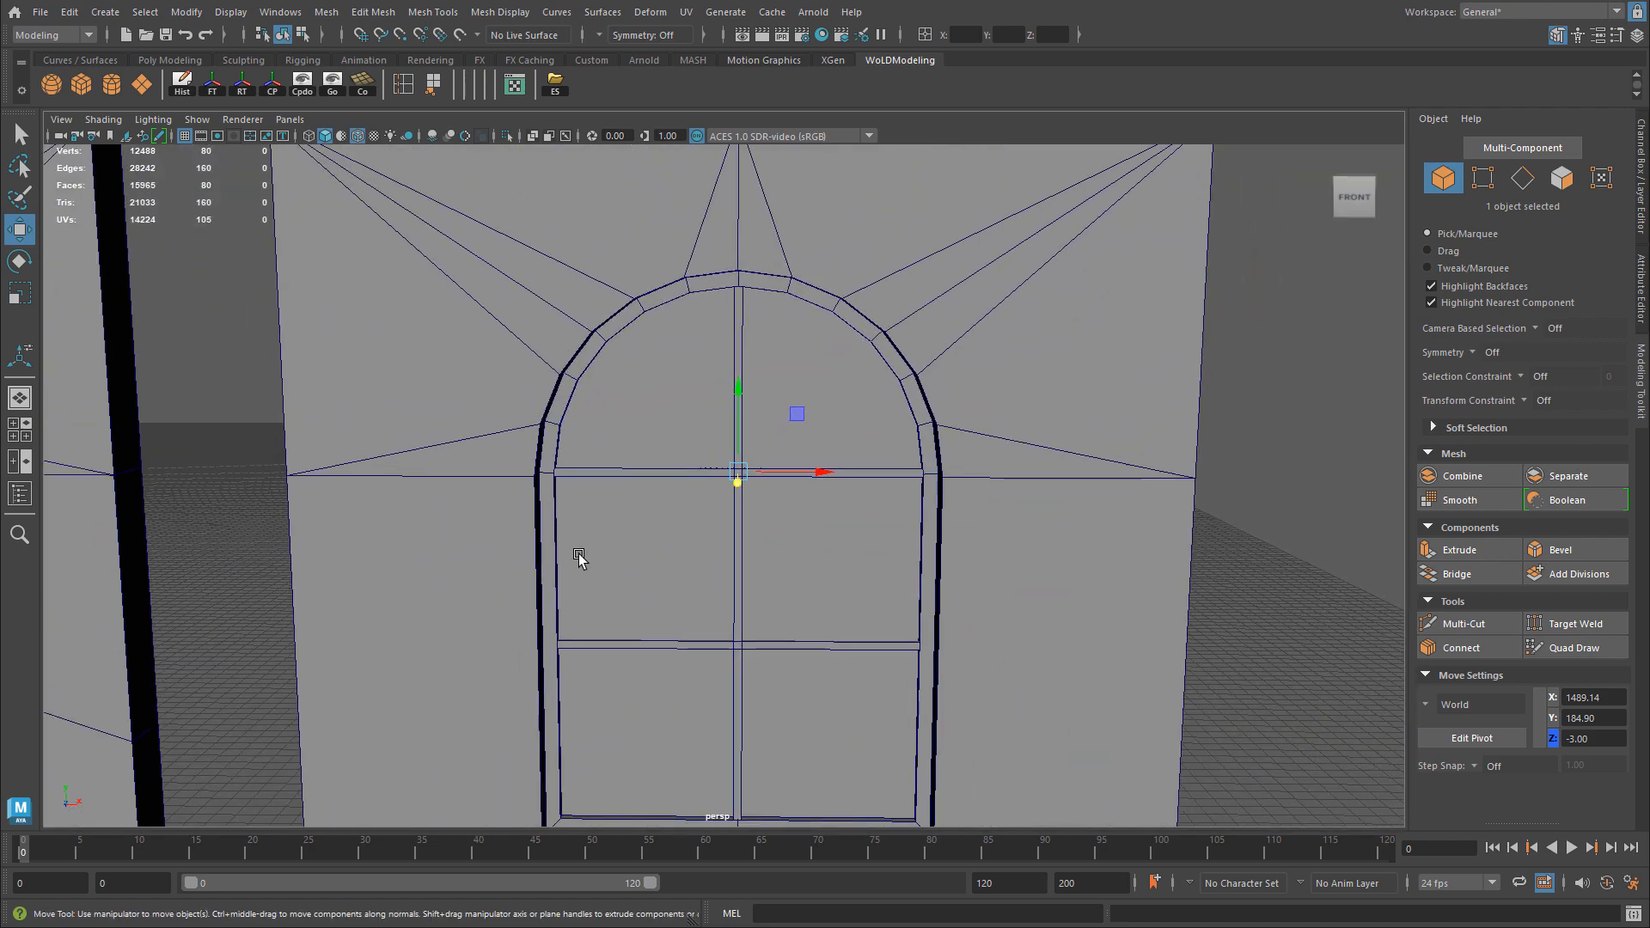
right_click_drag(578, 557, 985, 539, "alt")
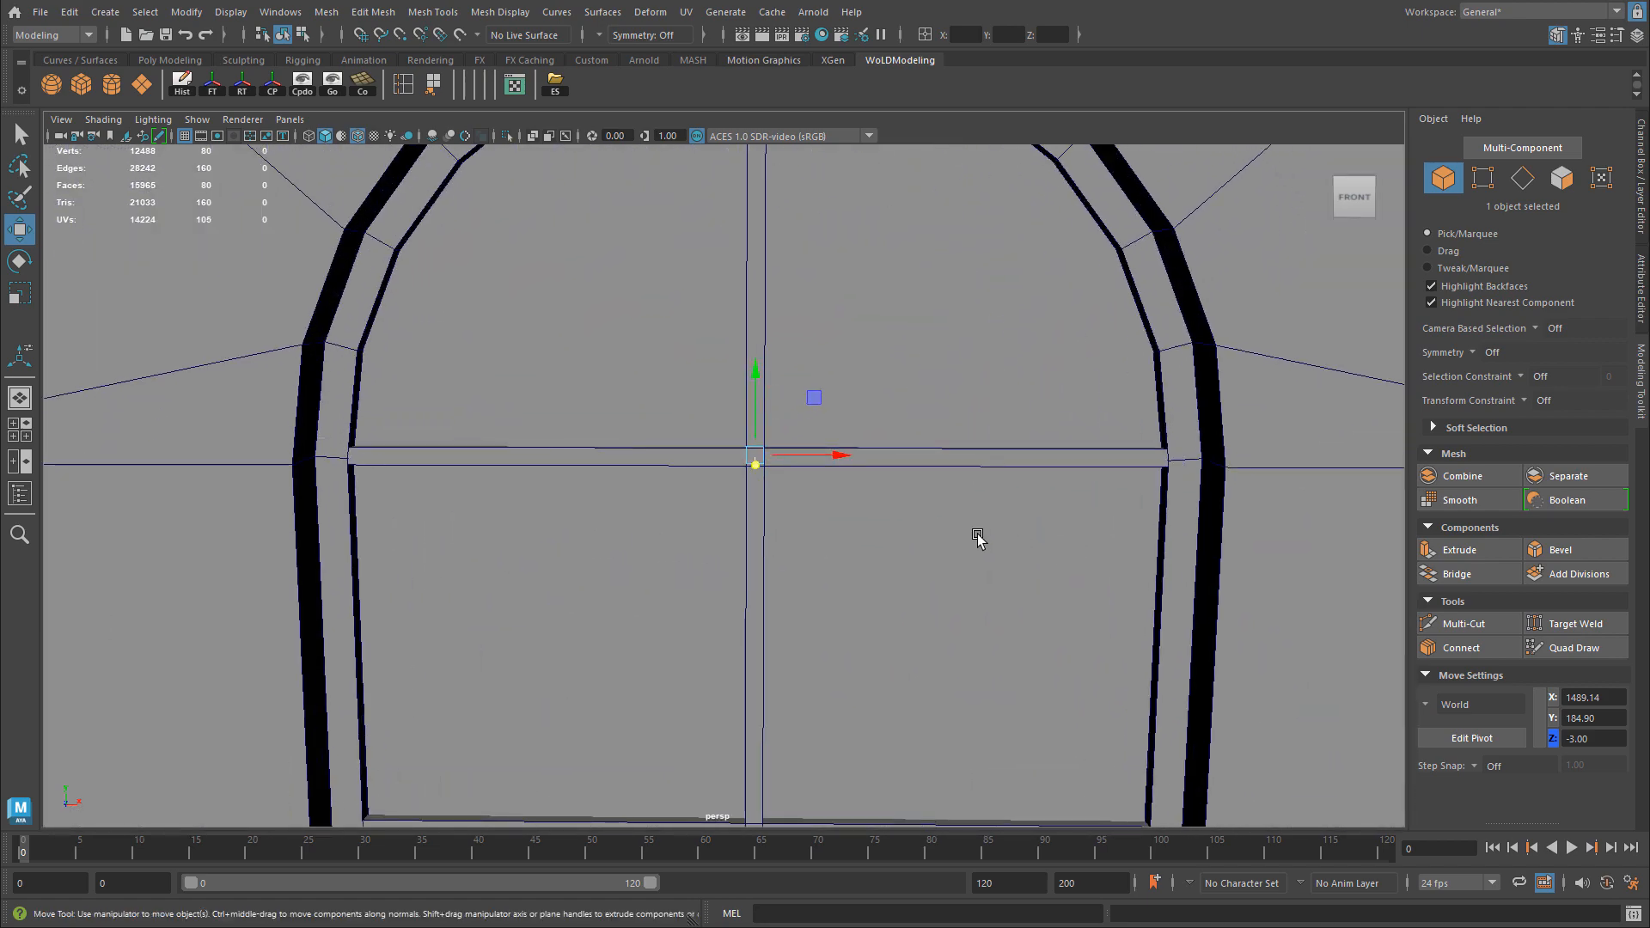
Replace the pipe with a new polygon pipe snapped to the crossing of the vertical bar and the upper horizontal bar.
left_click(977, 533)
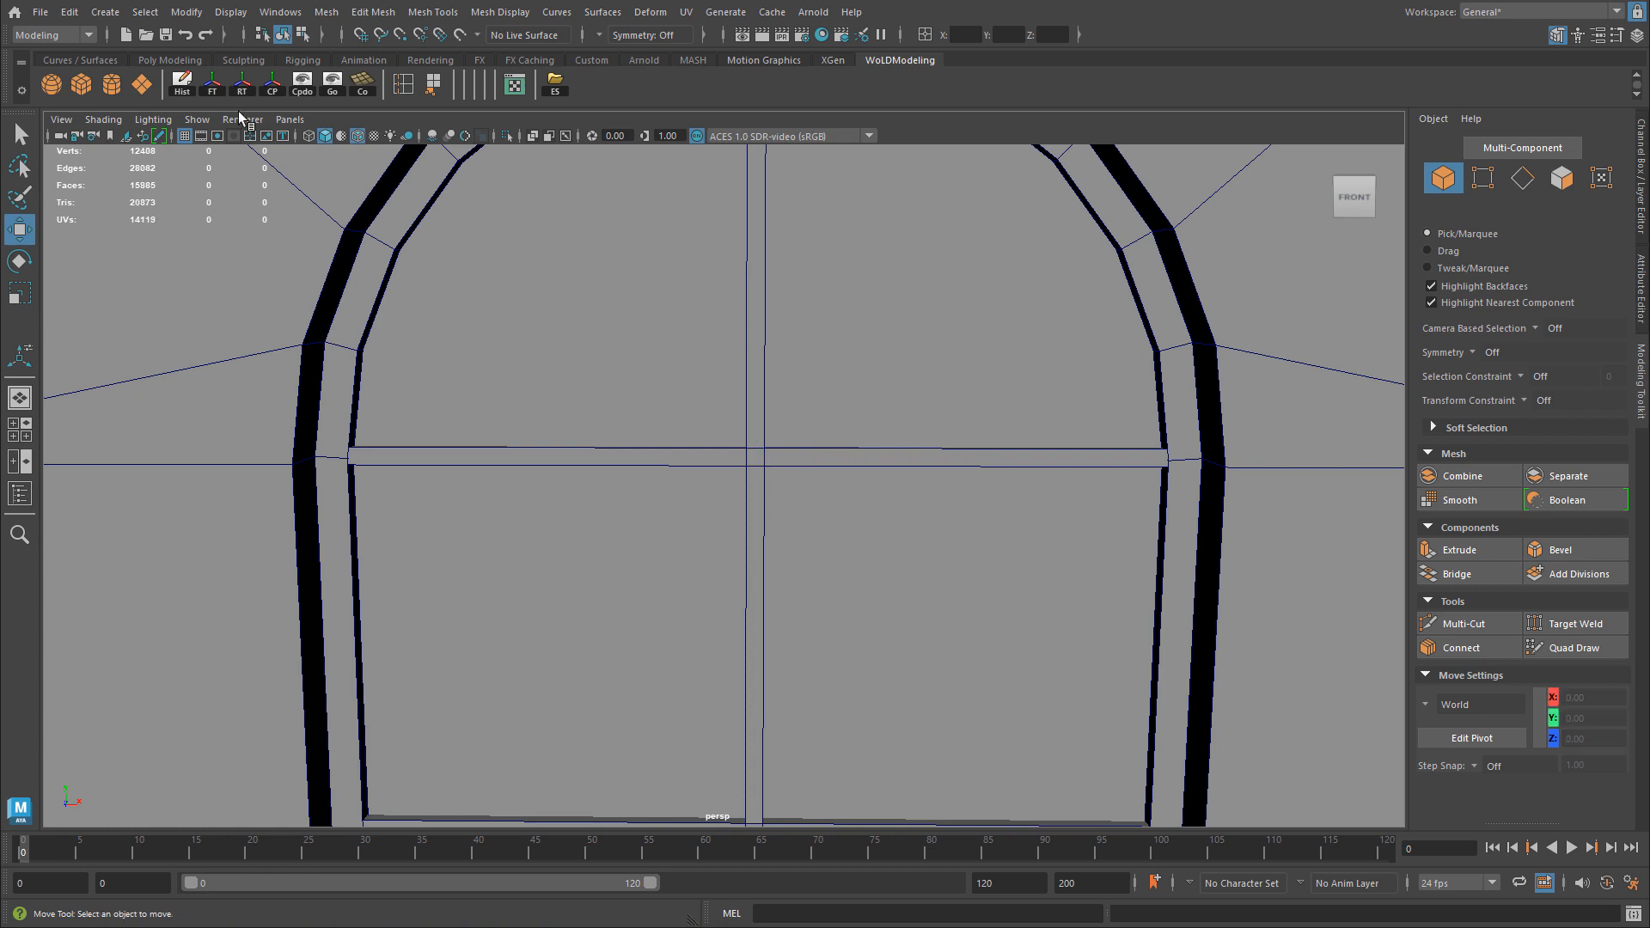
left_click(104, 12)
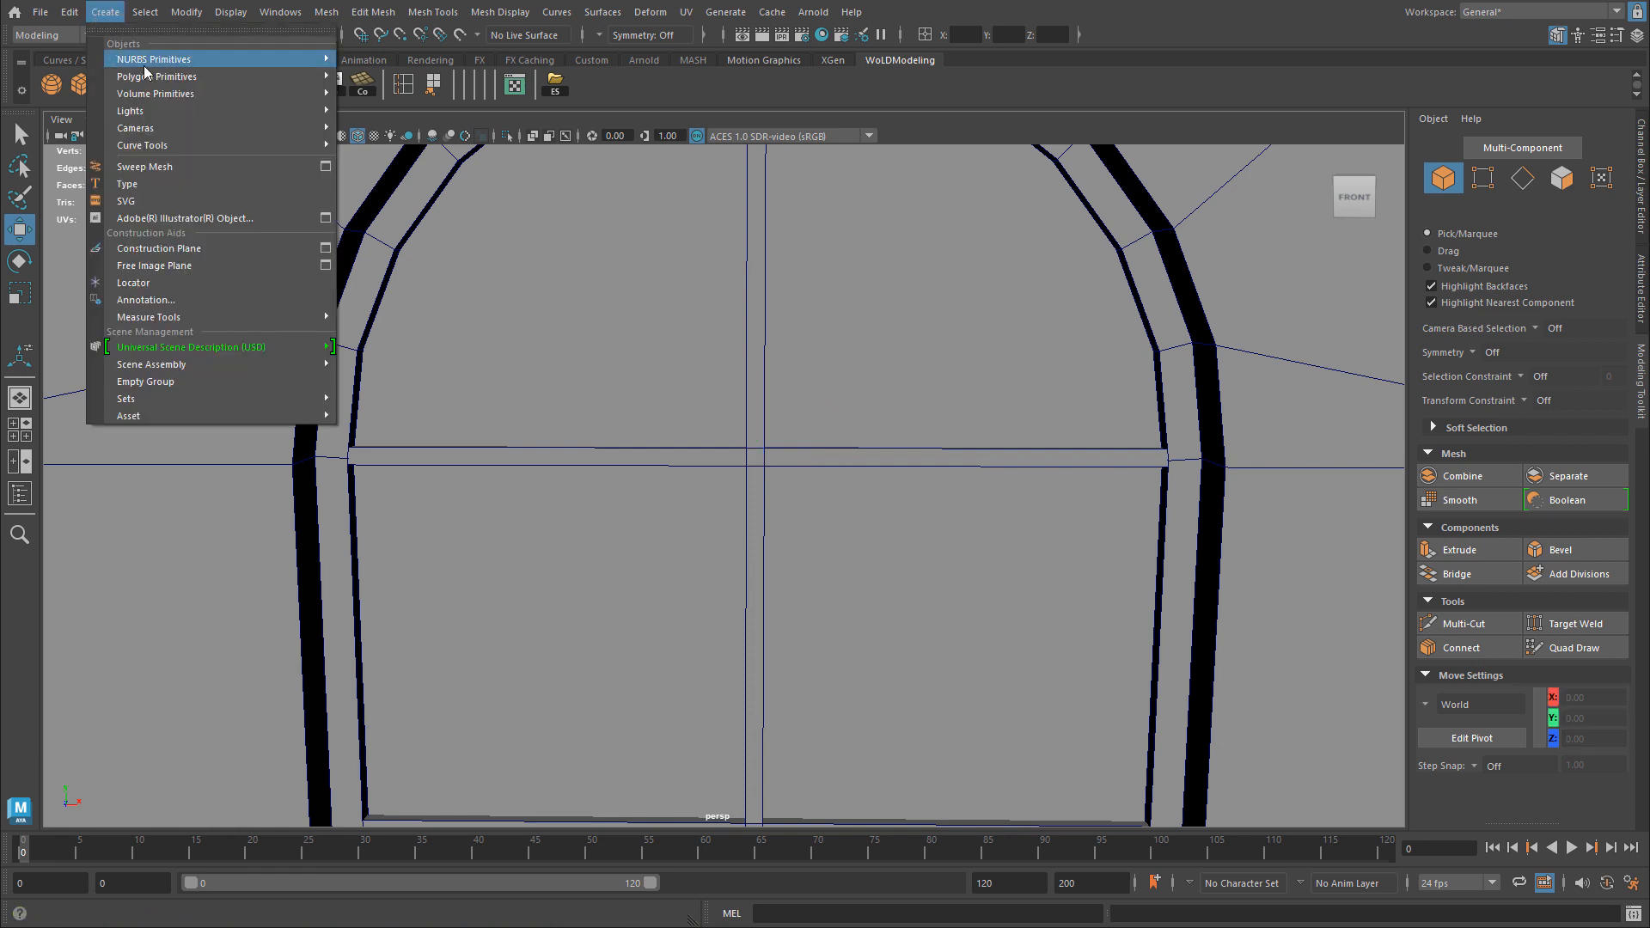
mouse_move(154, 77)
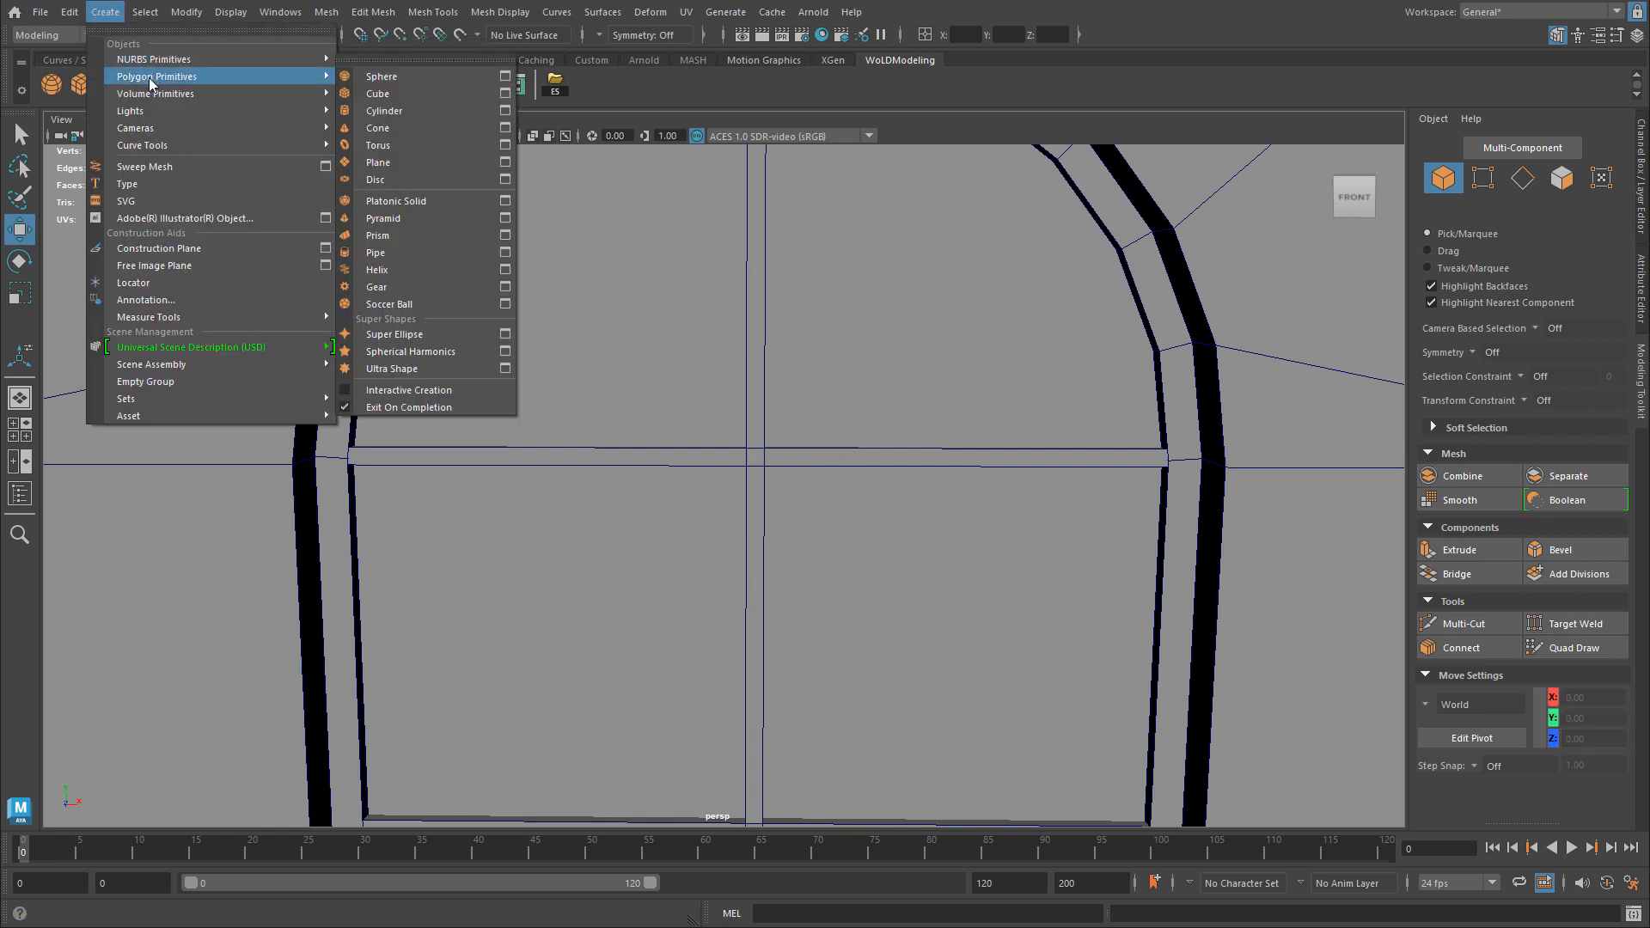
left_click(399, 252)
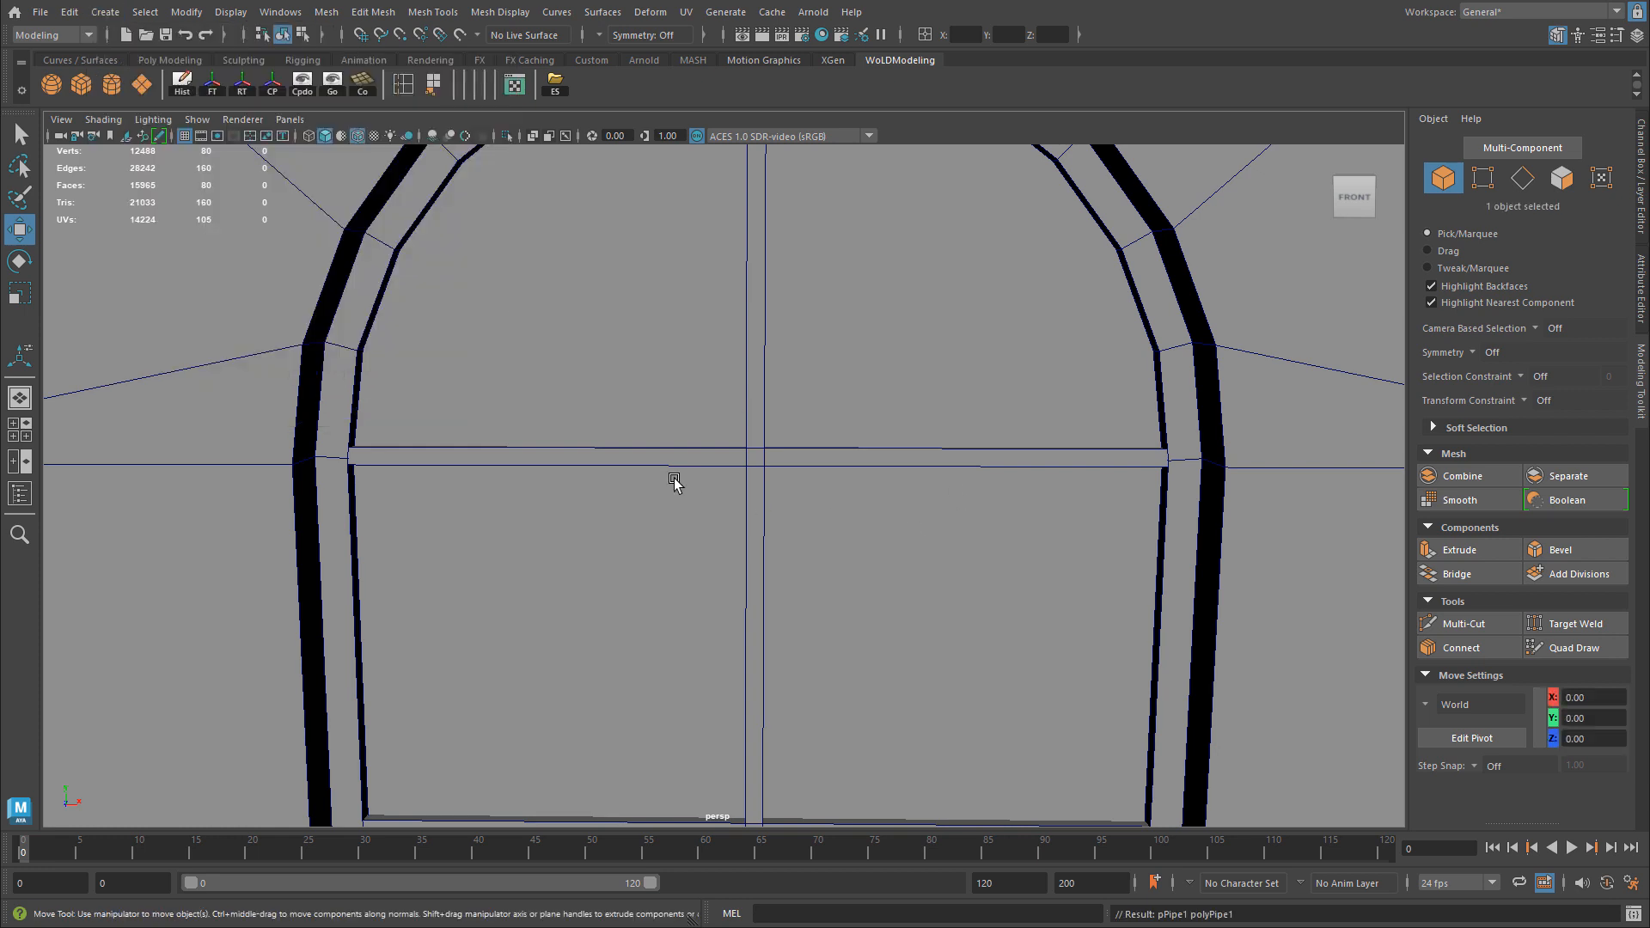
key("v")
mouse_move(760, 447)
middle_mouse_down()
mouse_move(776, 448)
mouse_move(759, 453)
middle_mouse_up()
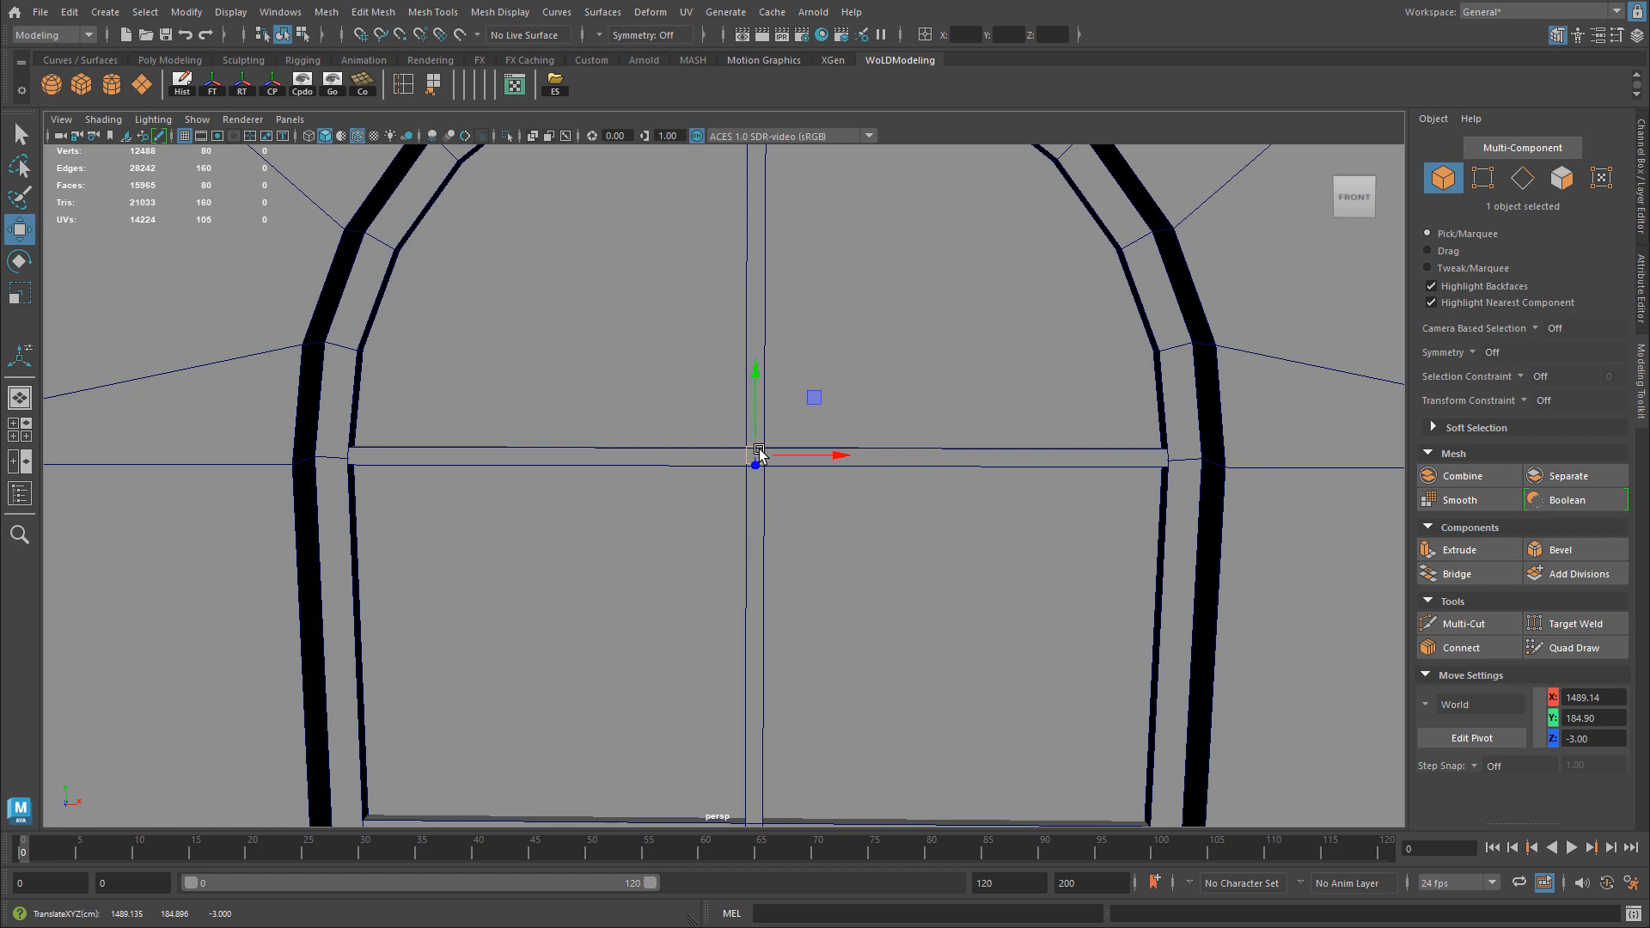
Bring the pipe forward off the bar crossing and rotate it 90 degrees about X so it faces the front.
left_click_drag(759, 453, 834, 449, "alt")
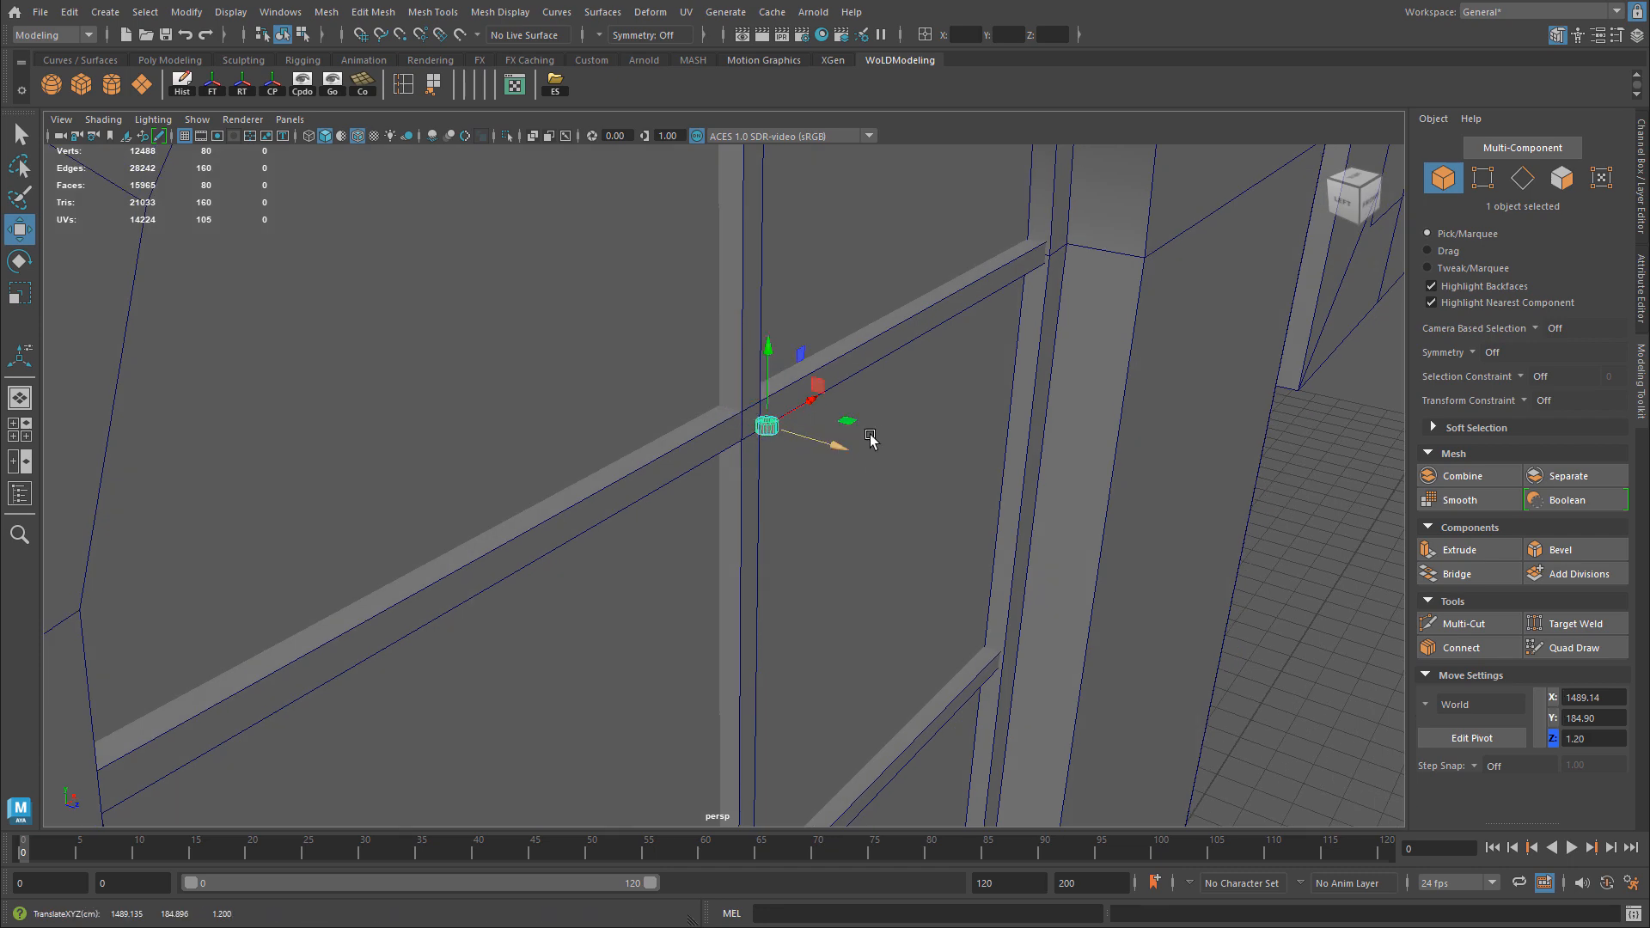
middle_click_drag(678, 459, 681, 518, "alt")
right_click_drag(681, 518, 991, 540, "alt")
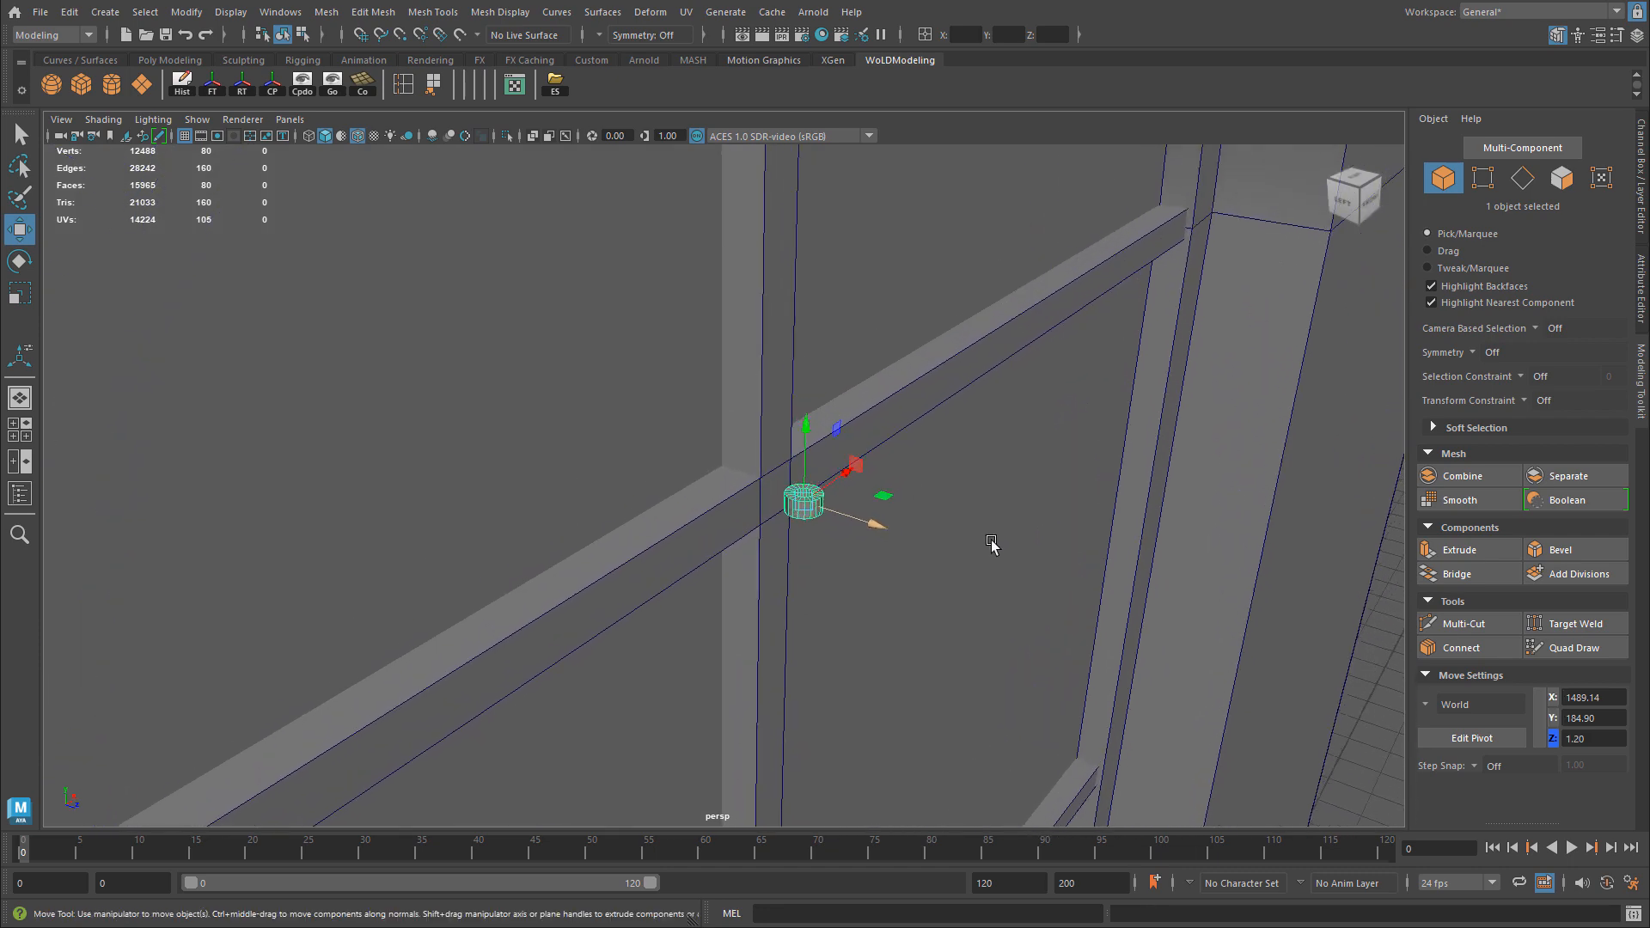
right_click_drag(873, 524, 990, 550, "alt")
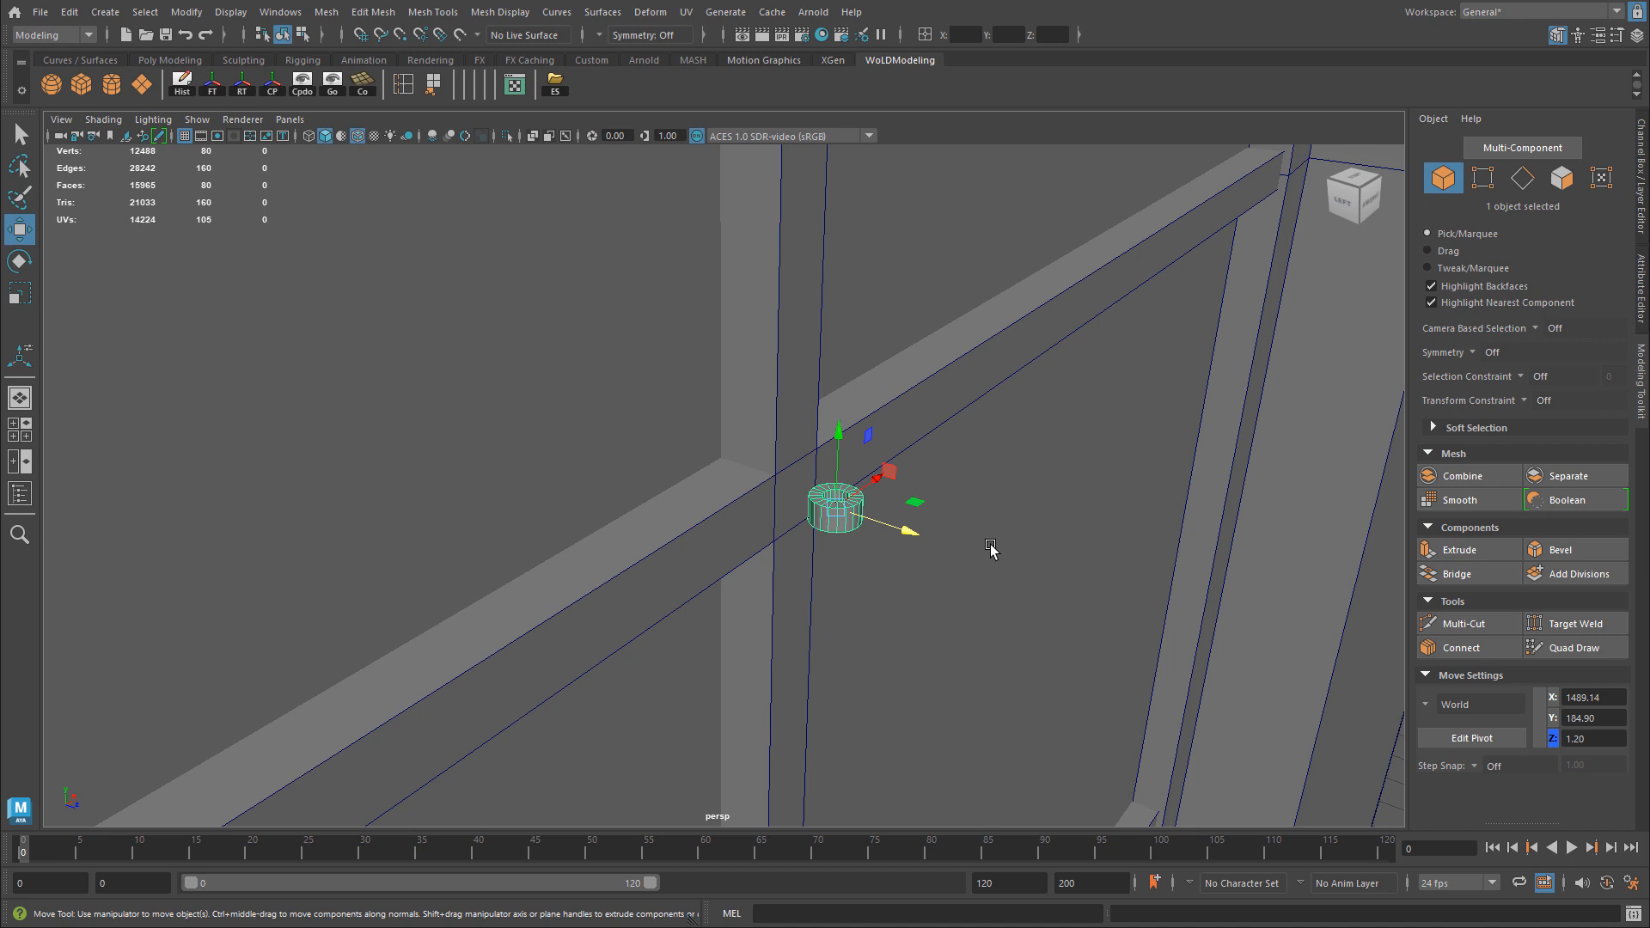
key("e")
left_click_drag(909, 482, 957, 560)
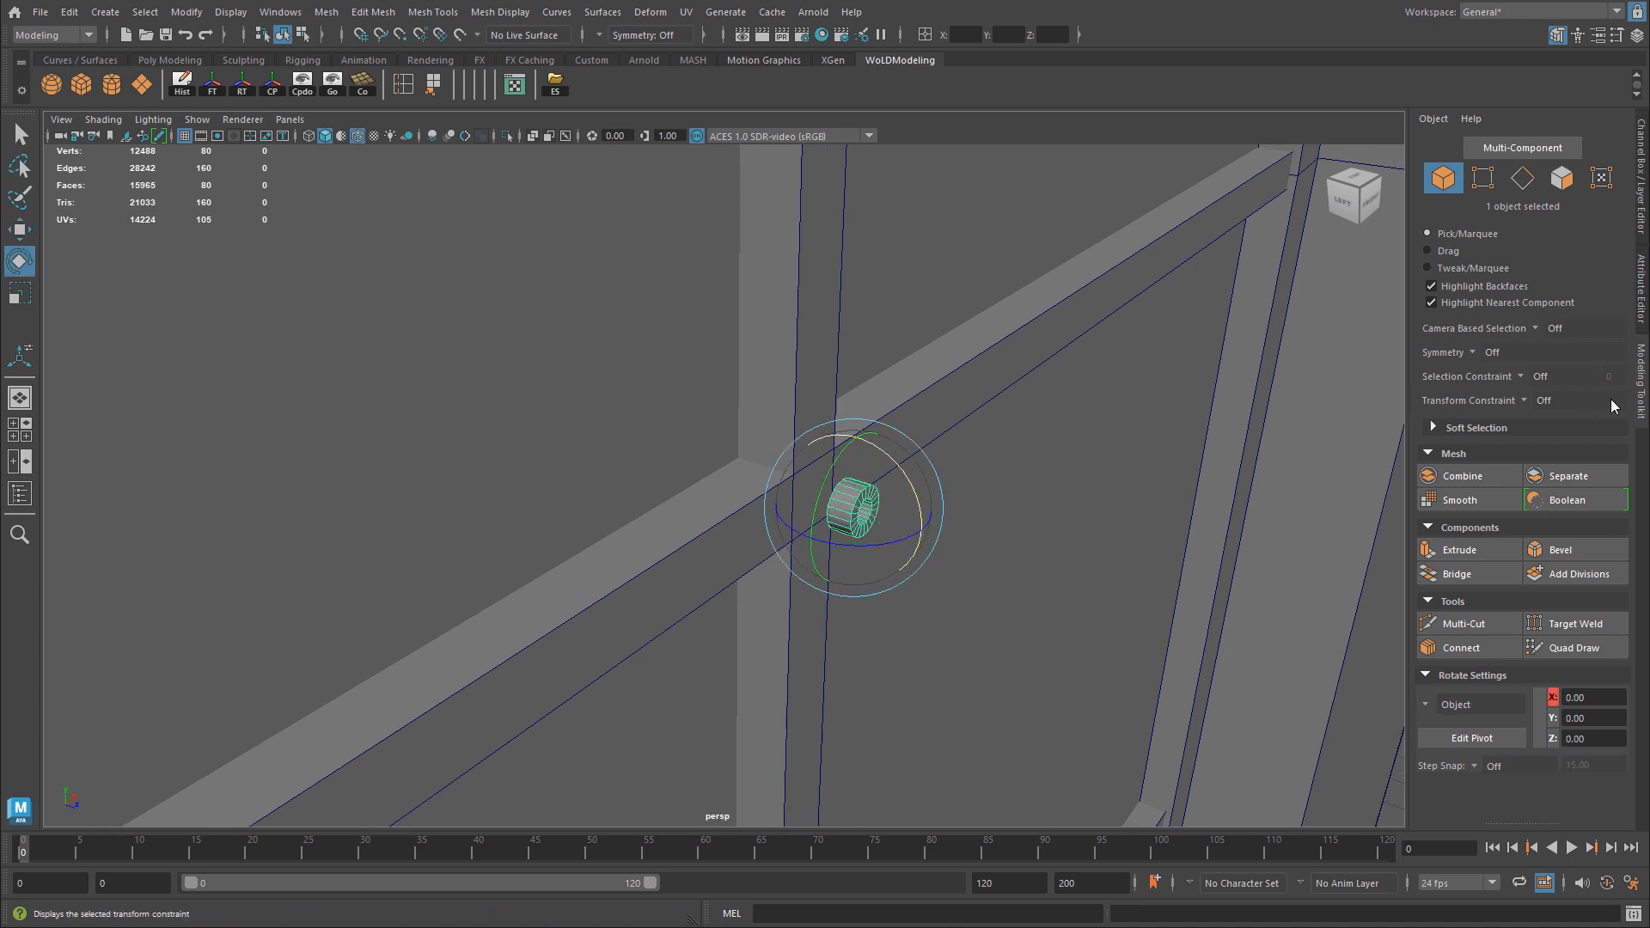
left_click_drag(896, 504, 938, 520, "alt")
key("w")
Set the pipe's thickness to 2 and its radius to 50 in its construction inputs.
left_click(1641, 189)
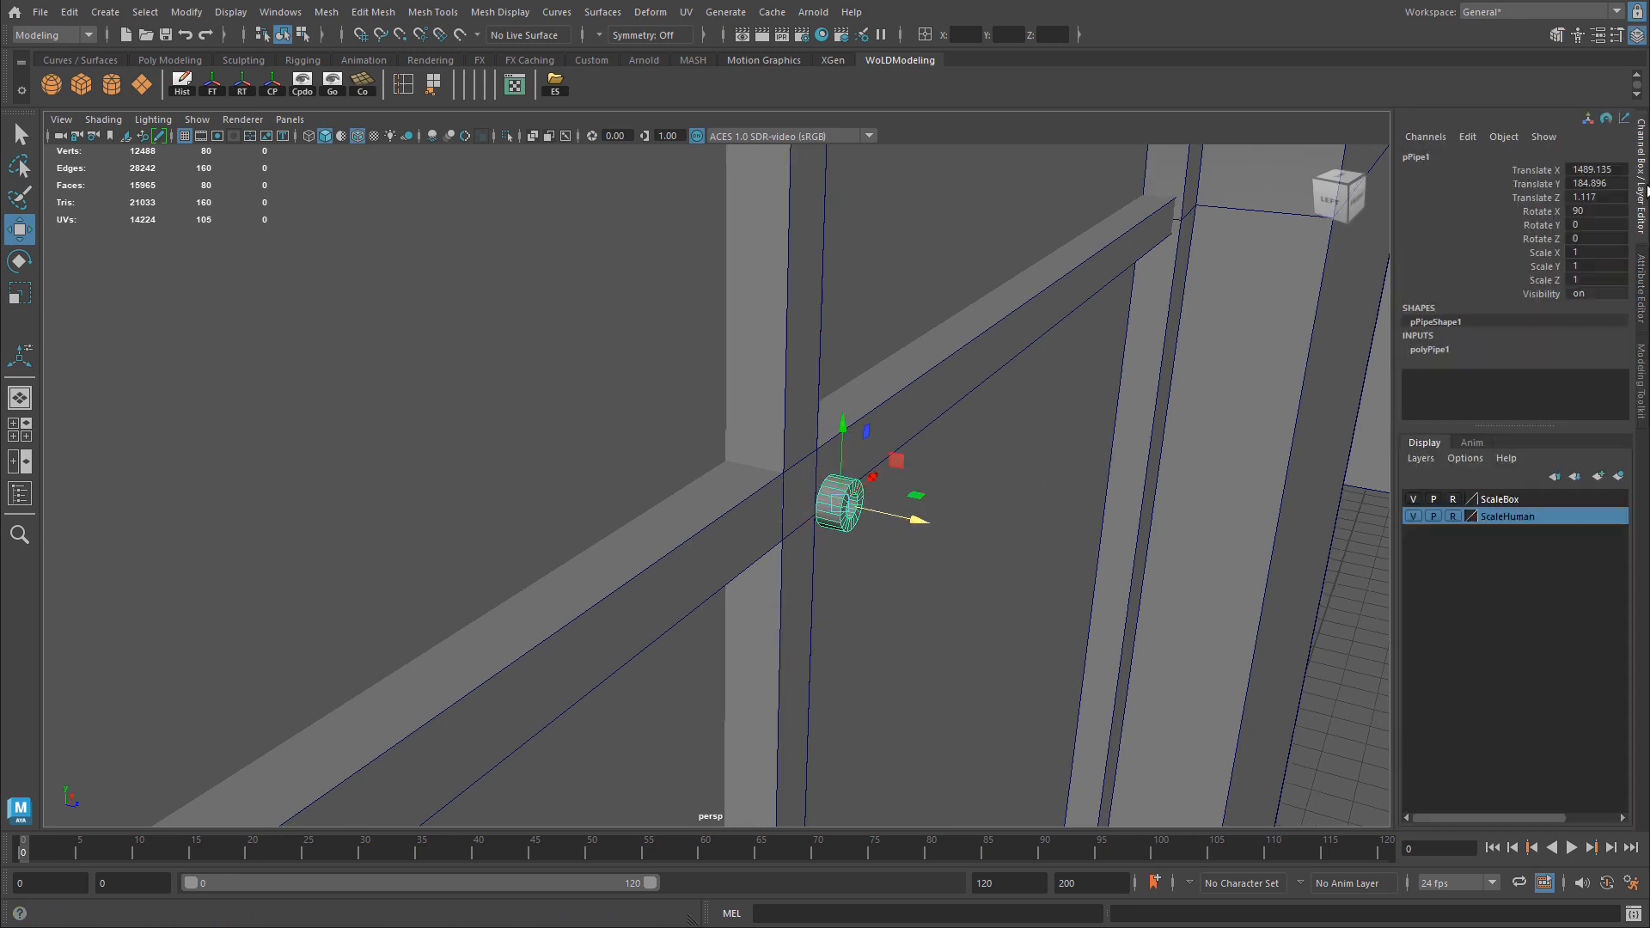
left_click(1460, 351)
scroll(1580, 391, "down", 1)
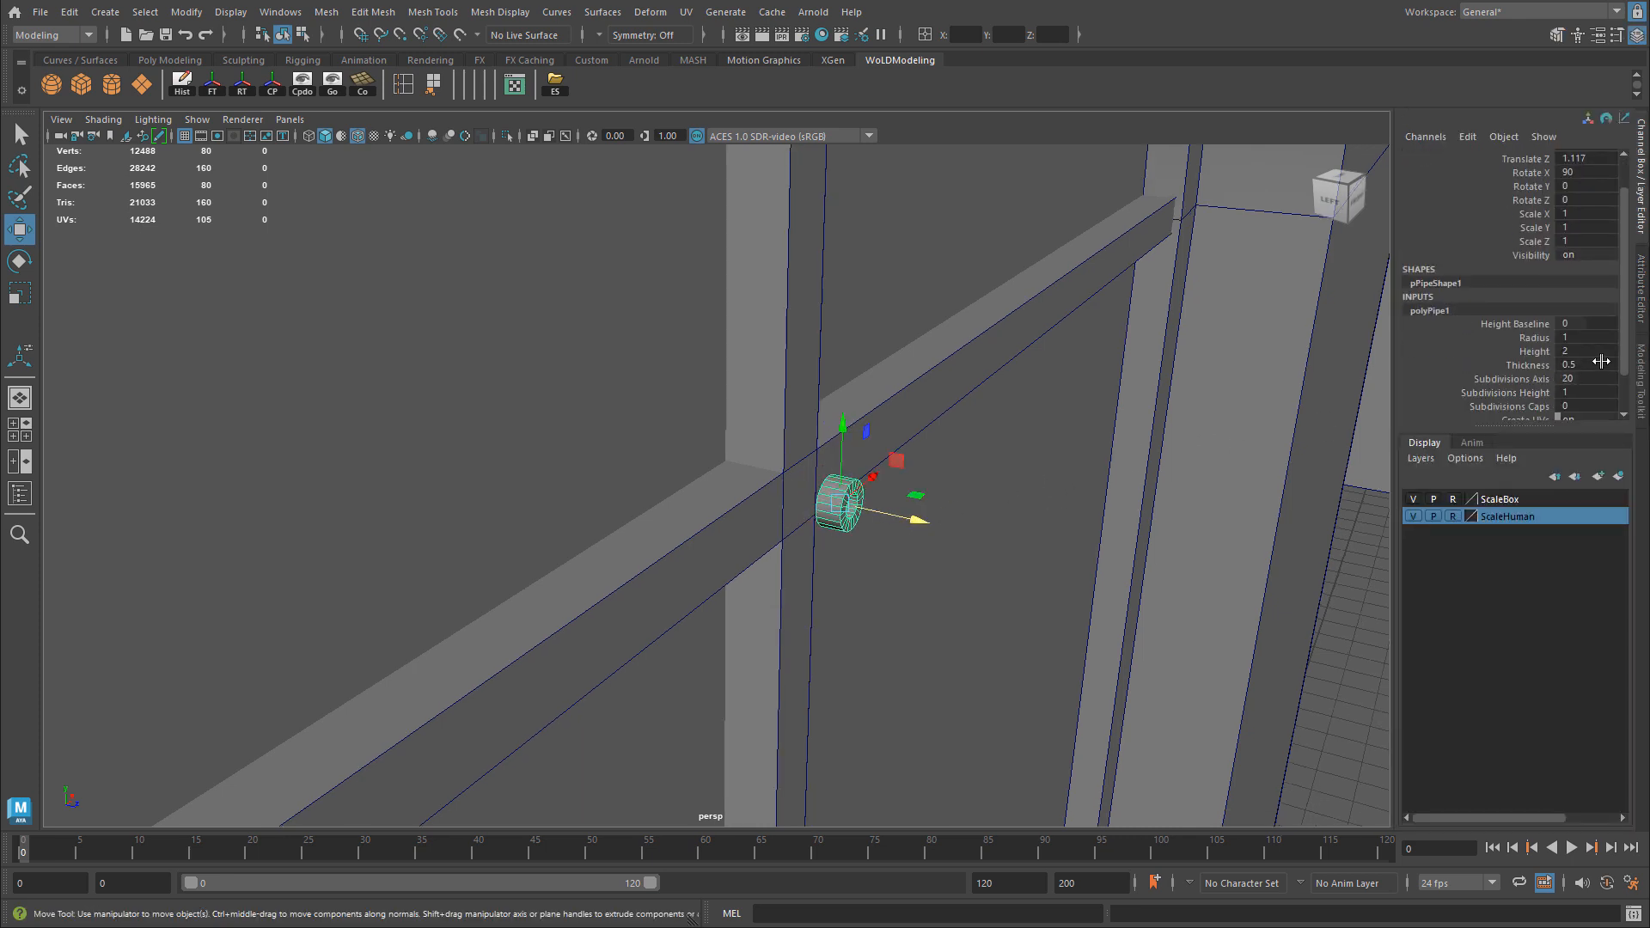
left_click(1601, 360)
type("2")
key("Return")
left_click(1587, 337)
type("50")
key("Return")
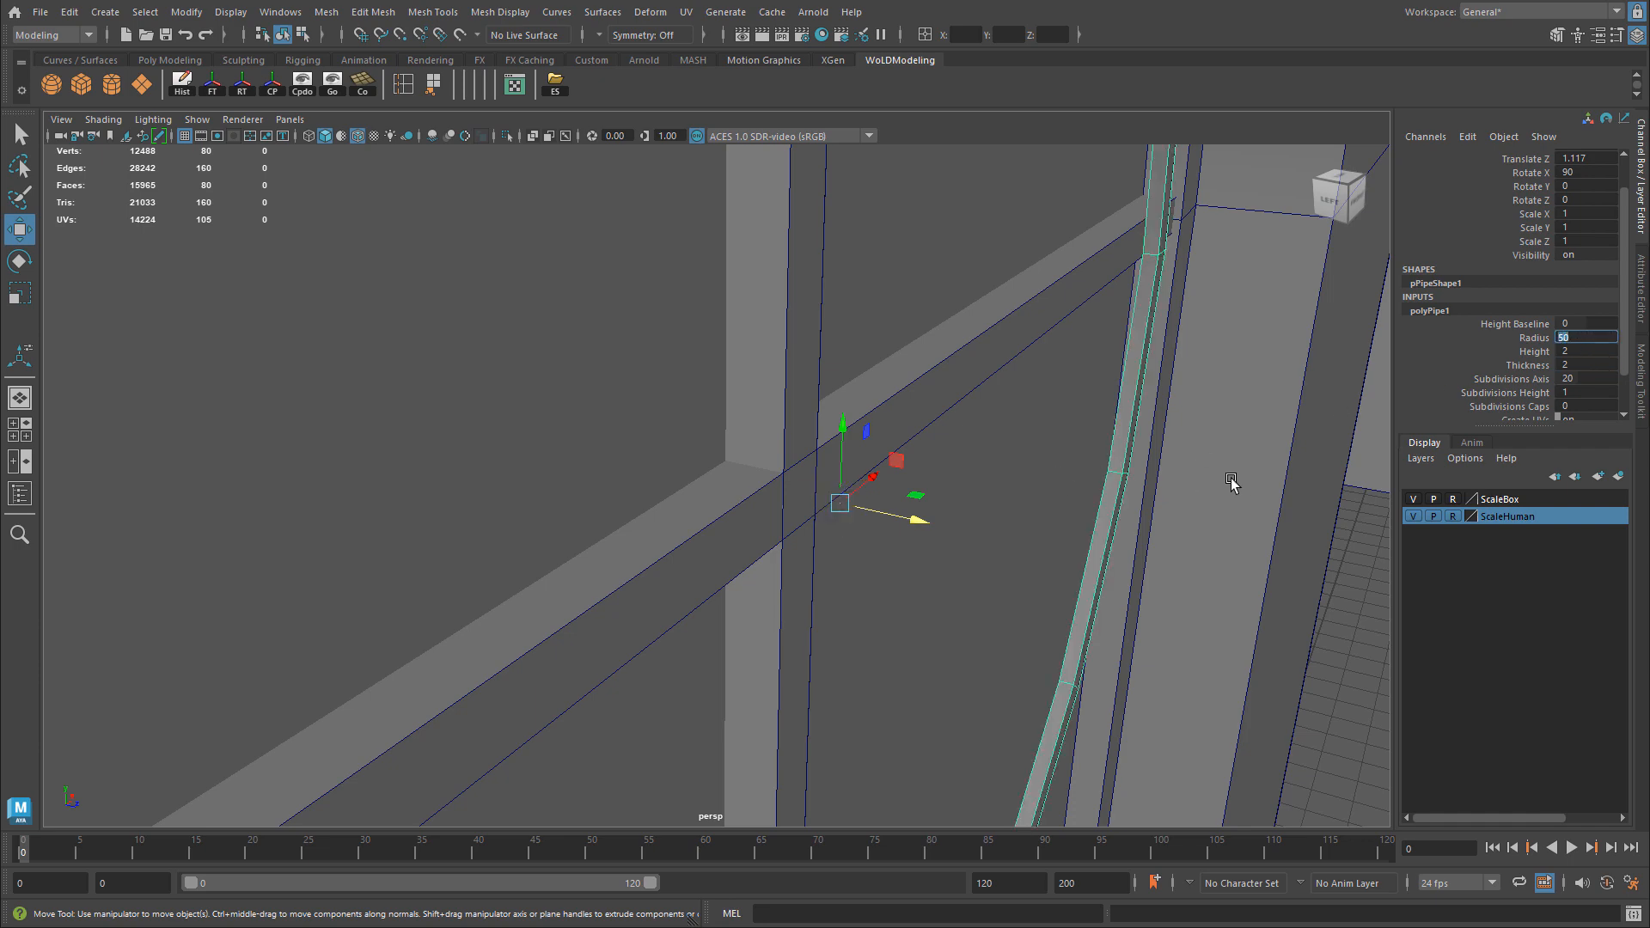
Try 24 axis subdivisions on the pipe ring and settle on 32.
left_click_drag(1229, 478, 669, 454, "alt")
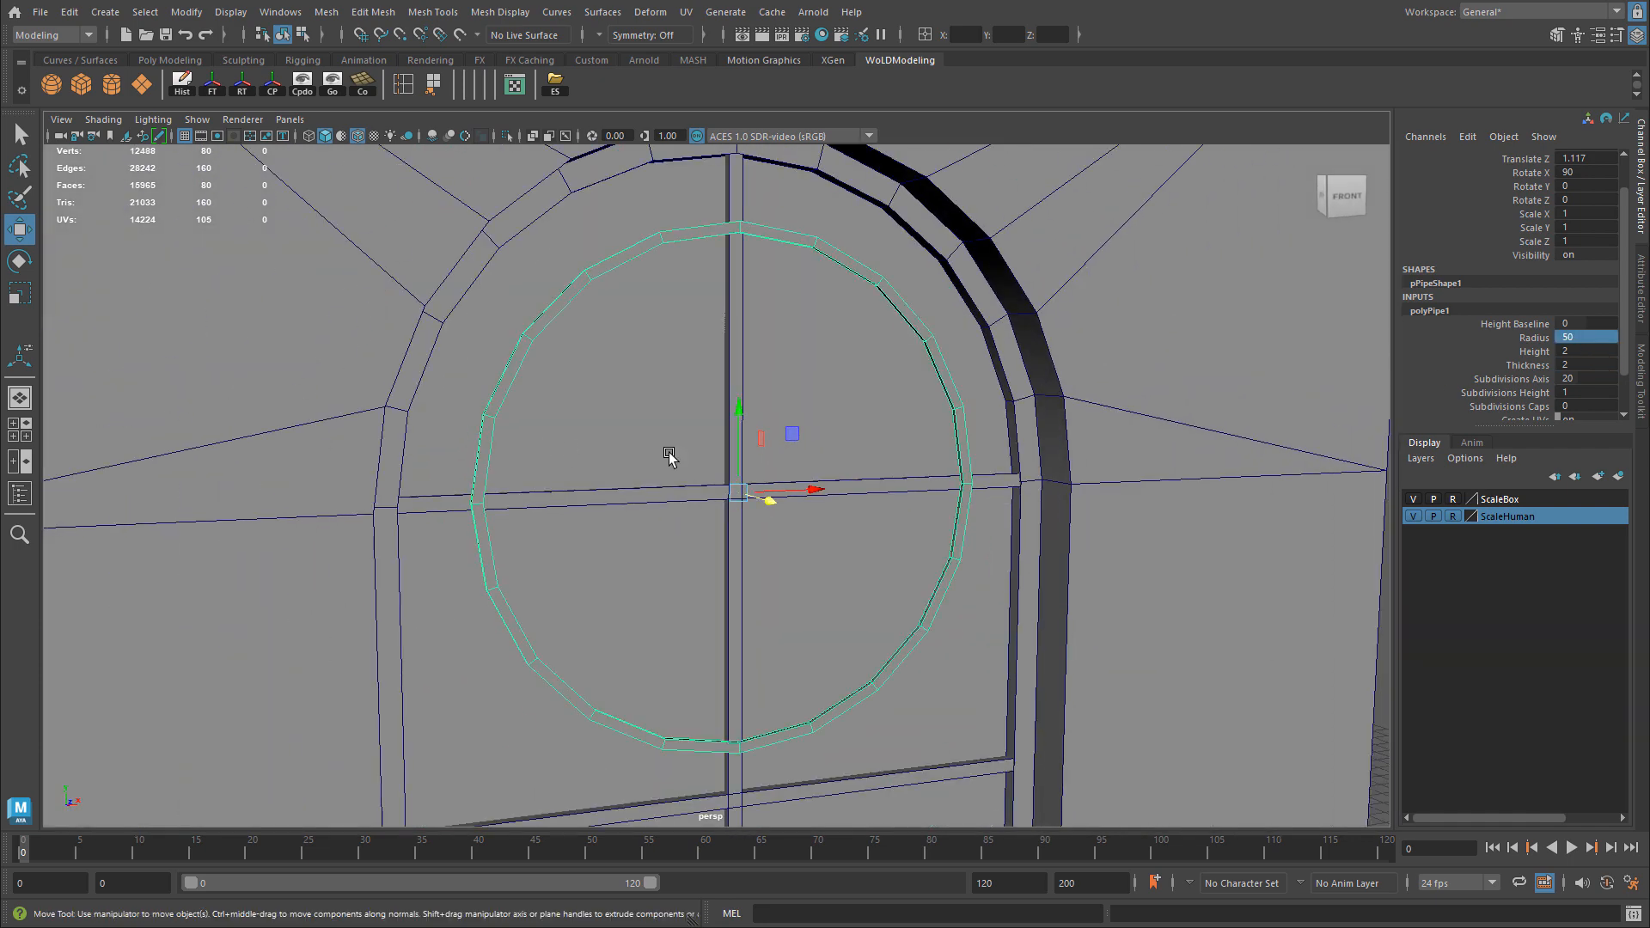
left_click(1589, 378)
type("24")
key("Return")
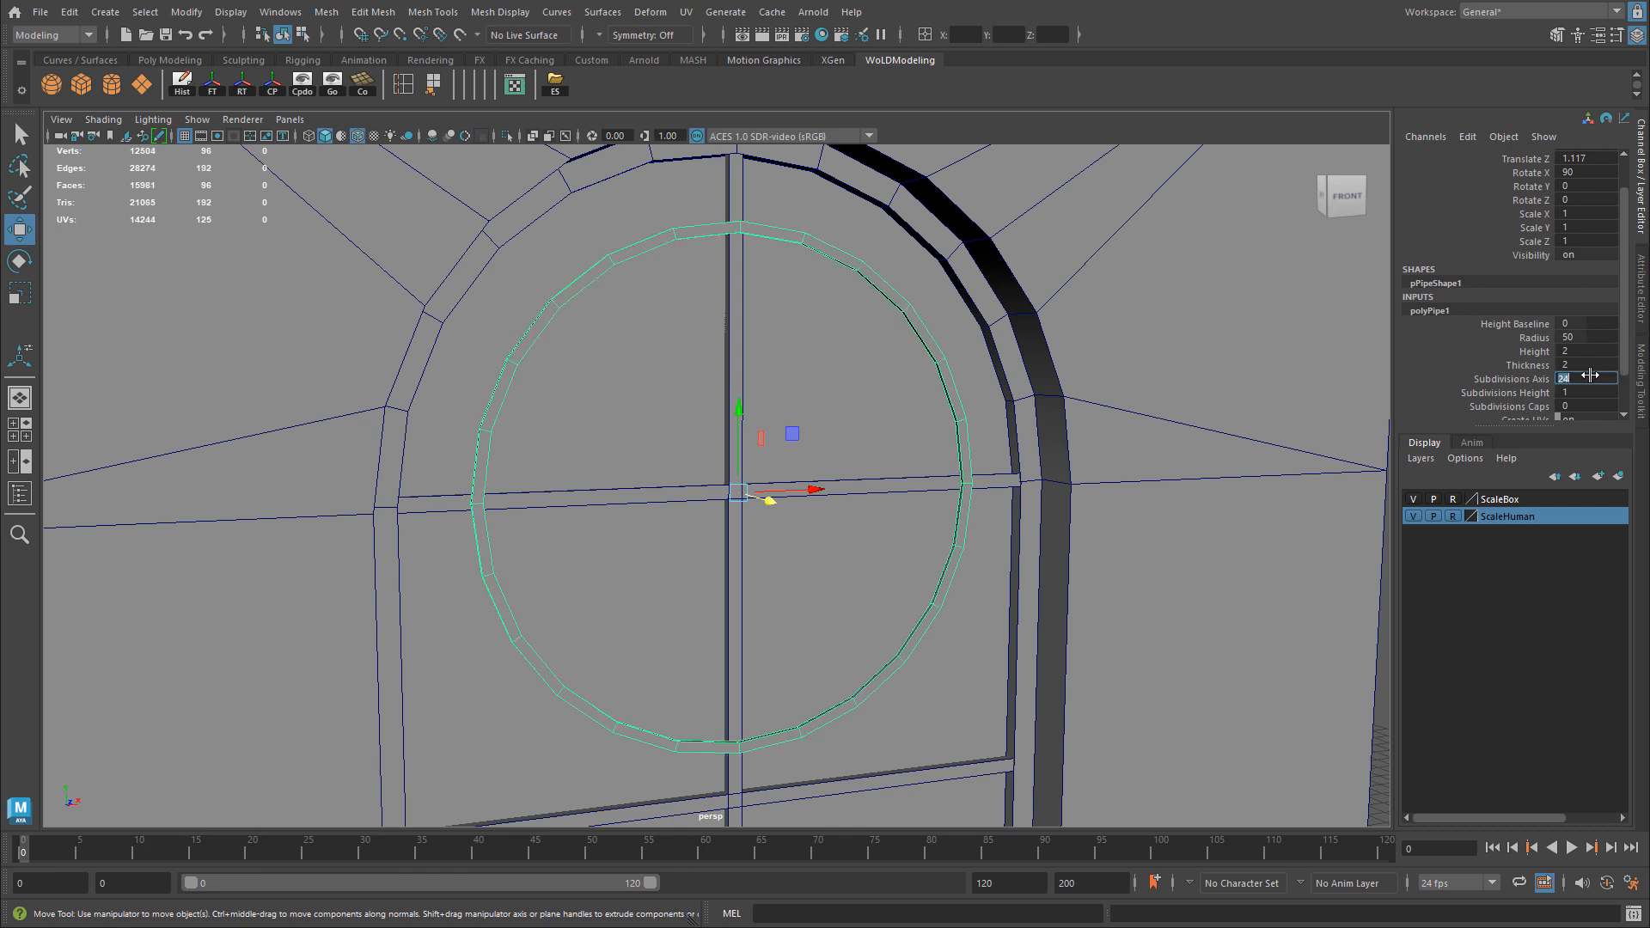
type("32")
key("Return")
In the front view, try a ring thickness of 3, set it to 2.5 instead, and reduce the radius to 40.
key("space")
key("space")
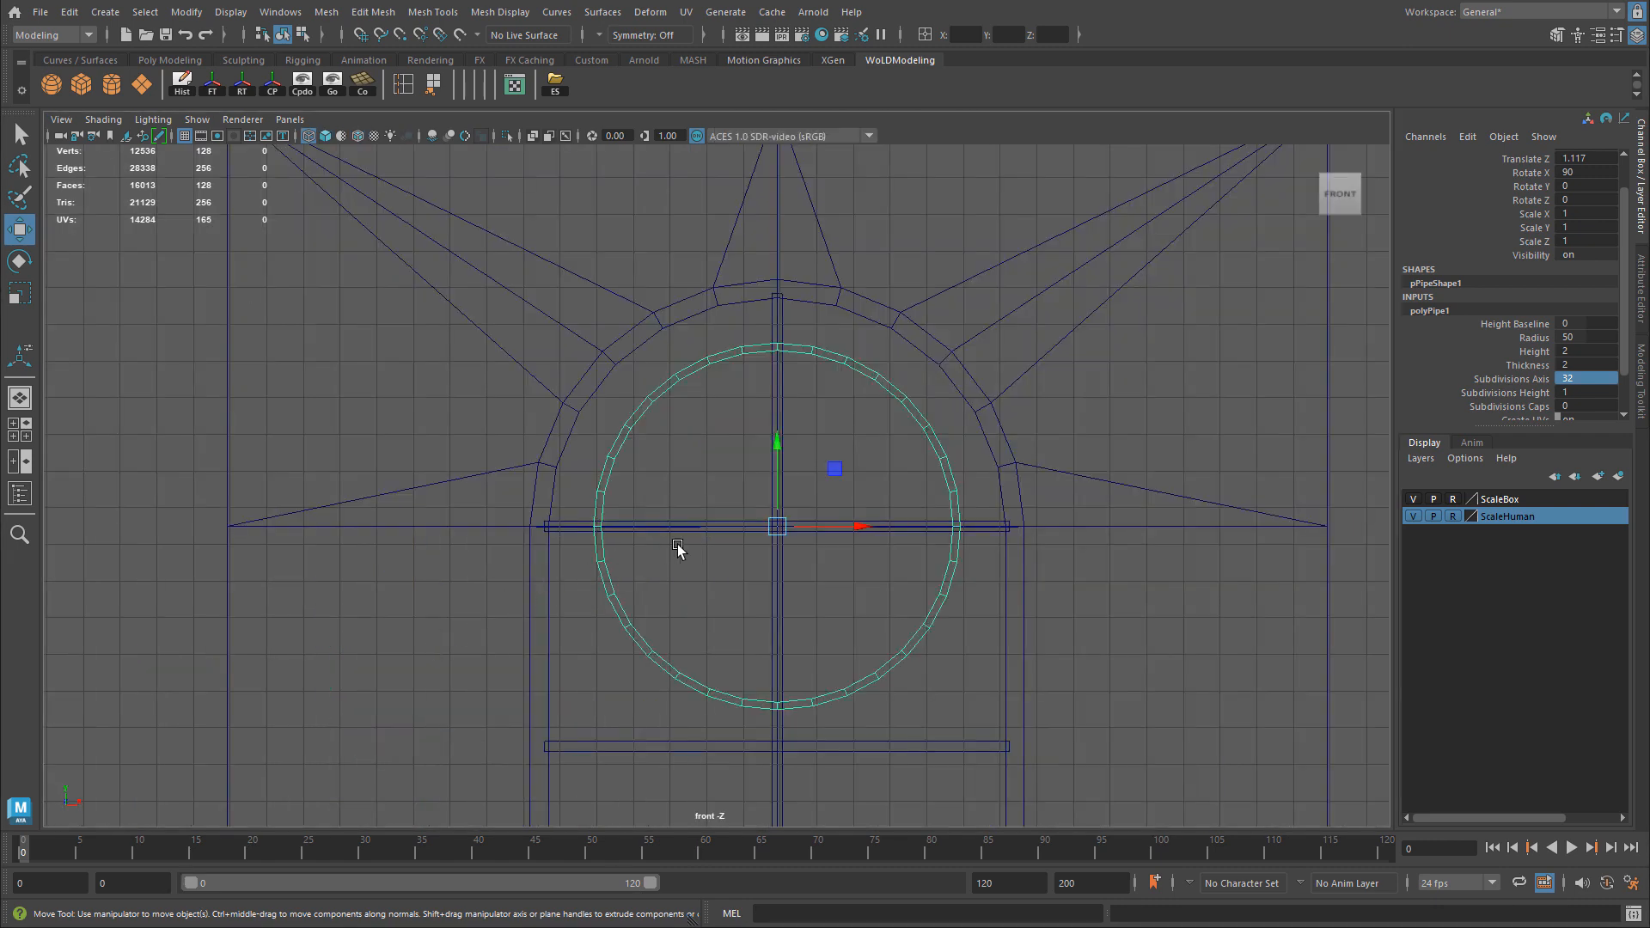
scroll(681, 544, "up", 3)
middle_click_drag(980, 527, 712, 533, "alt")
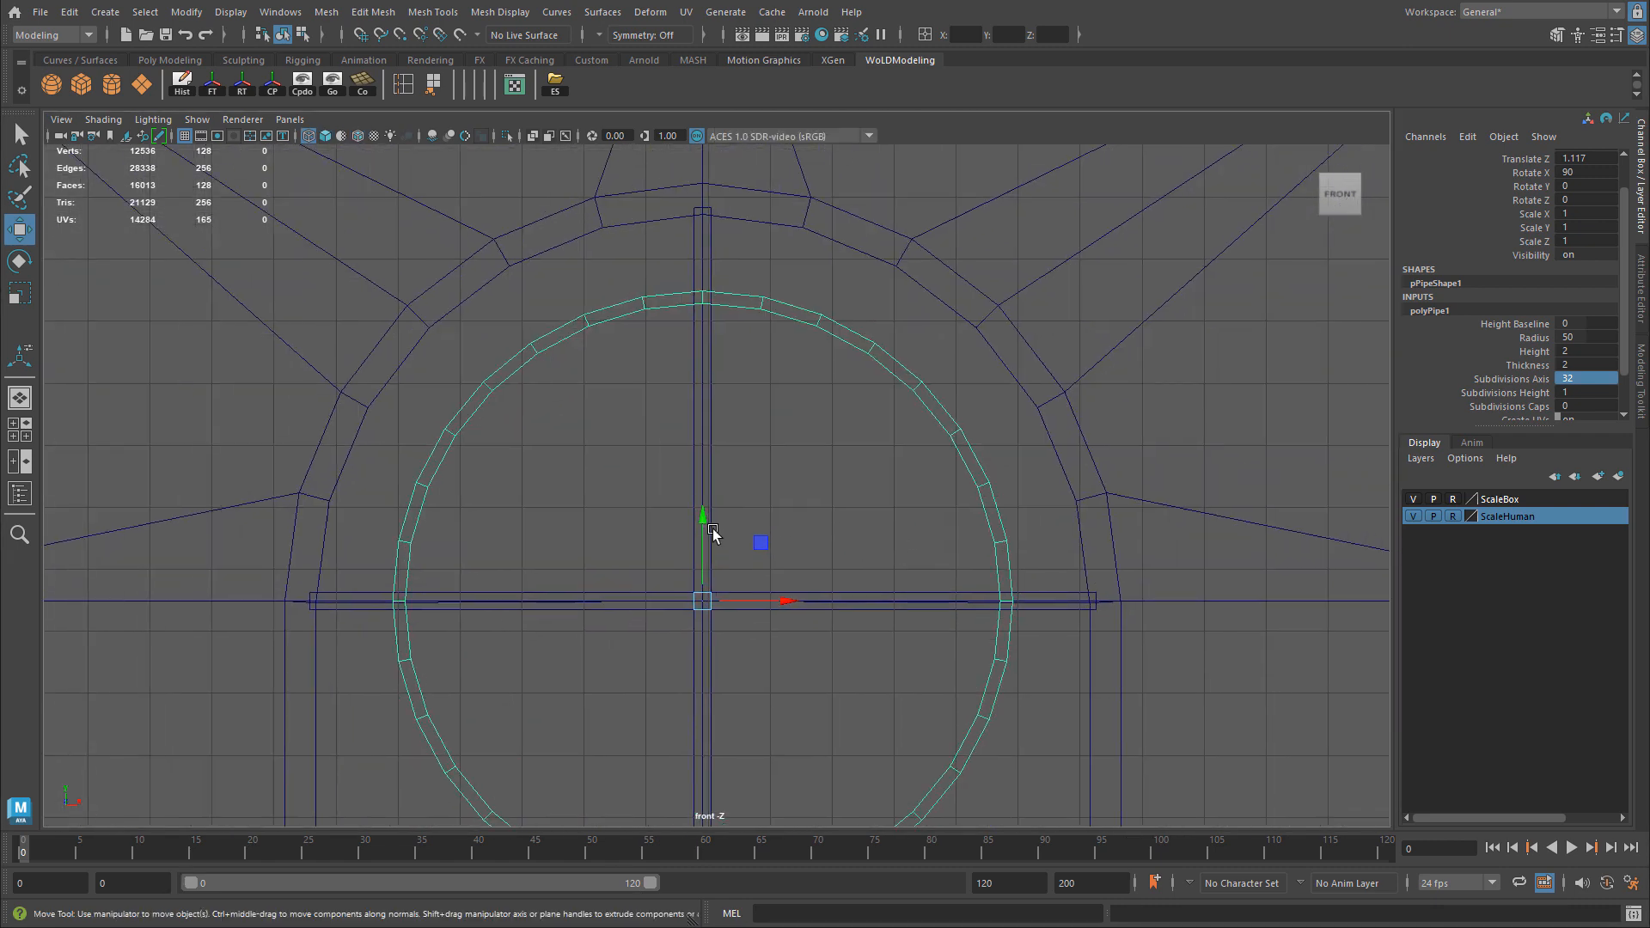
double_click(1585, 364)
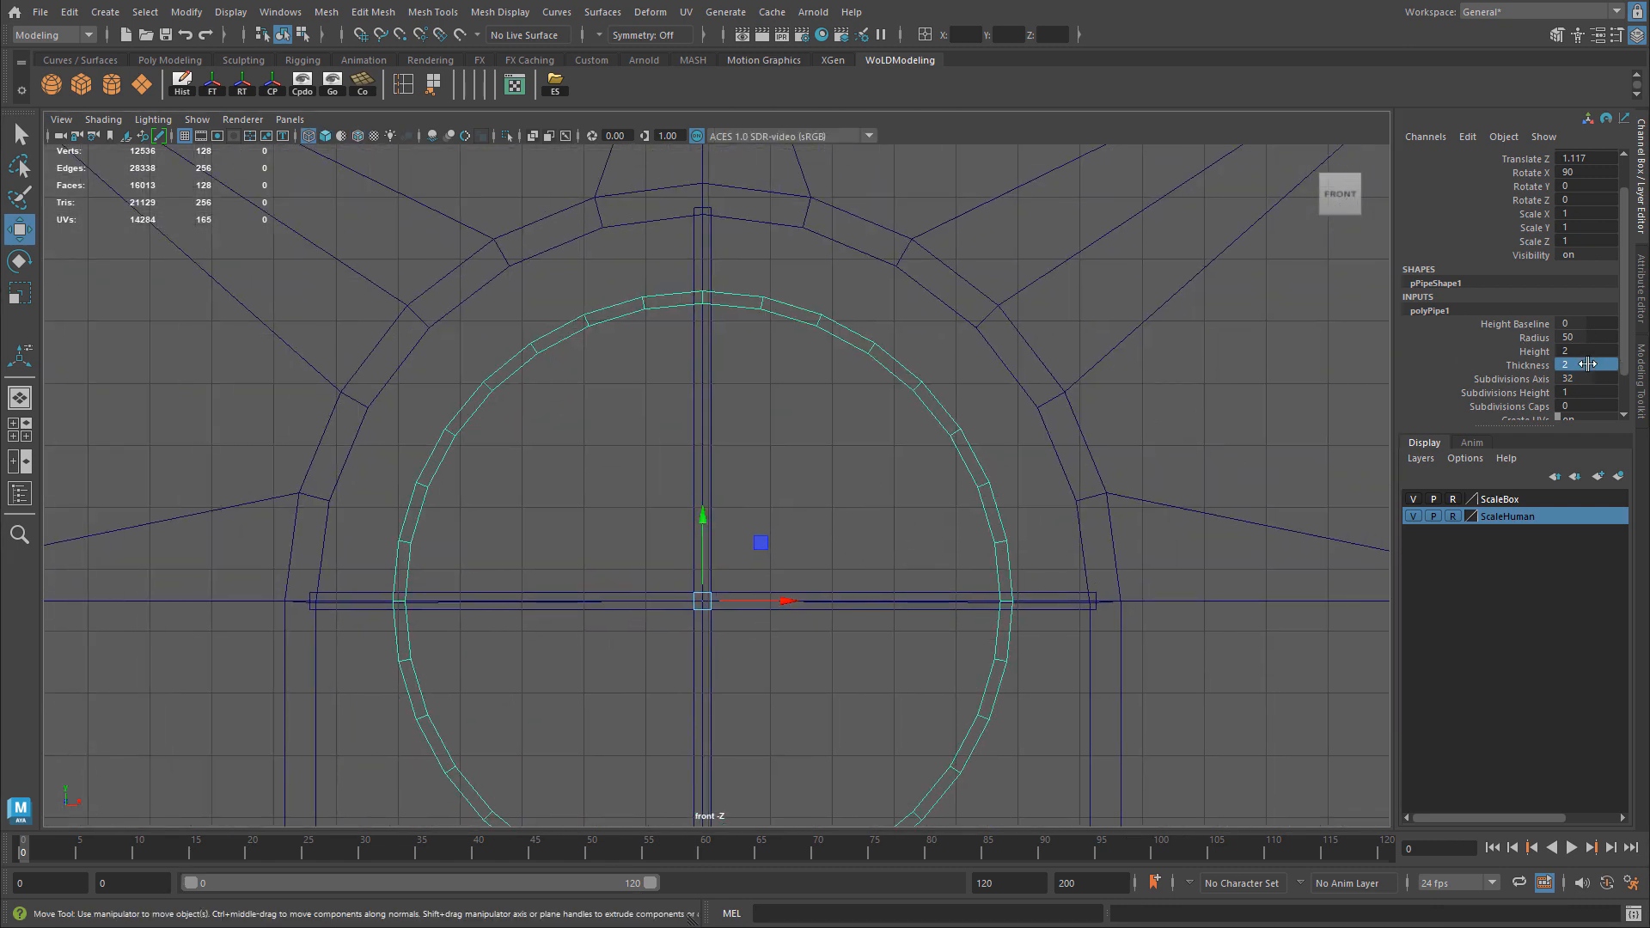
type("3")
key("Return")
type("2")
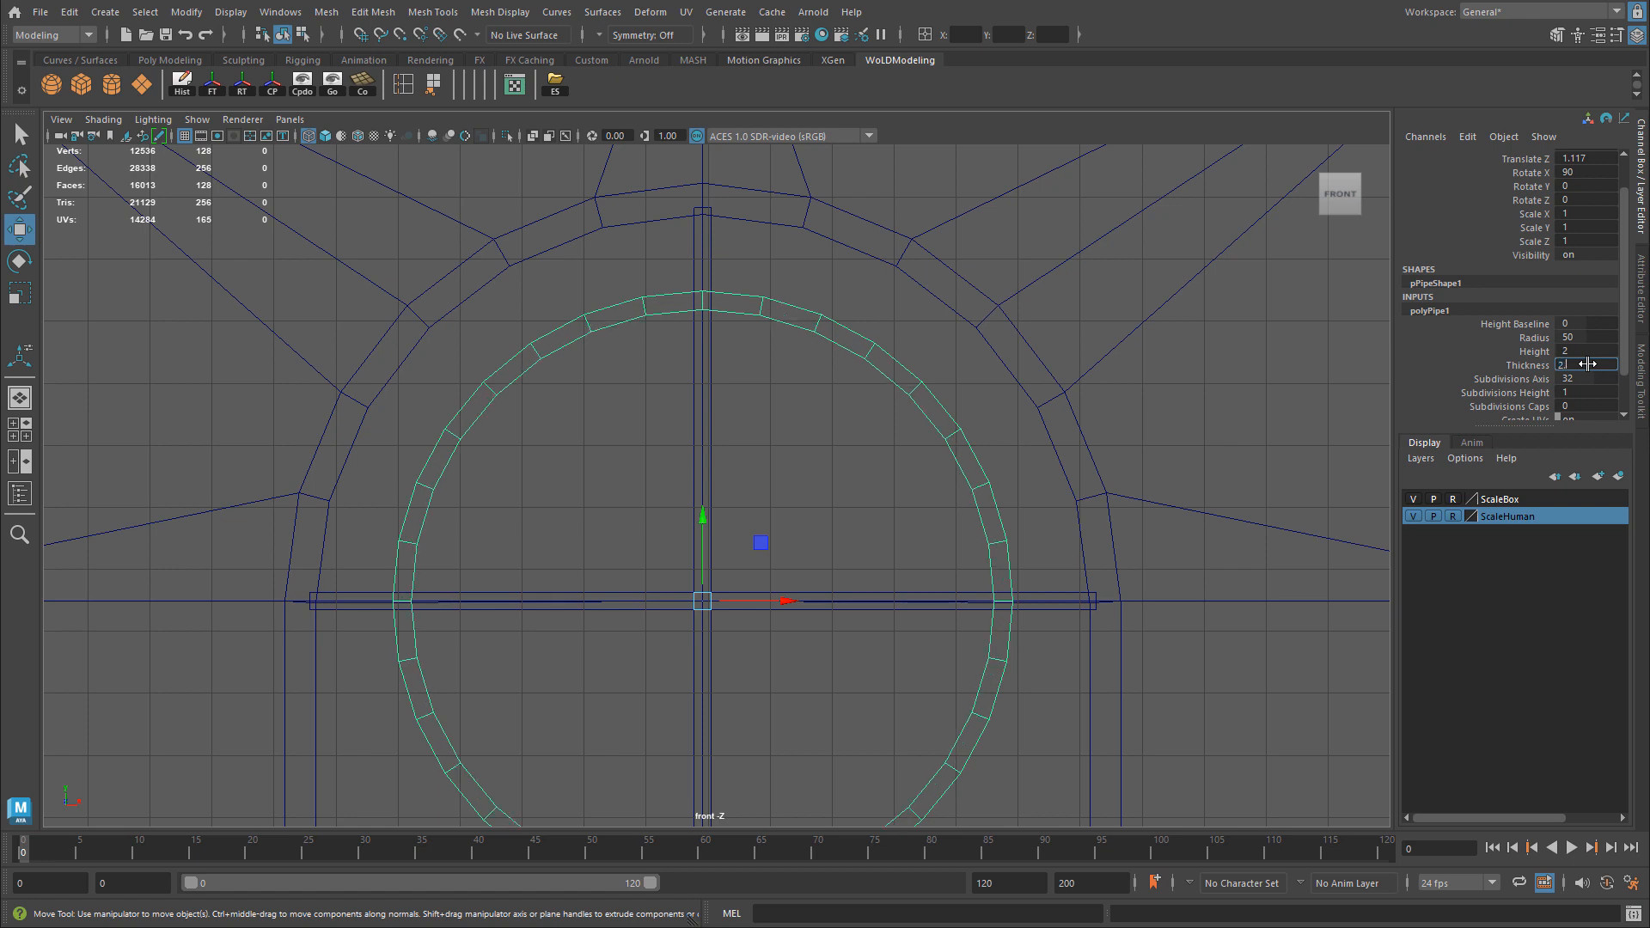
type(".5")
key("Return")
double_click(1595, 333)
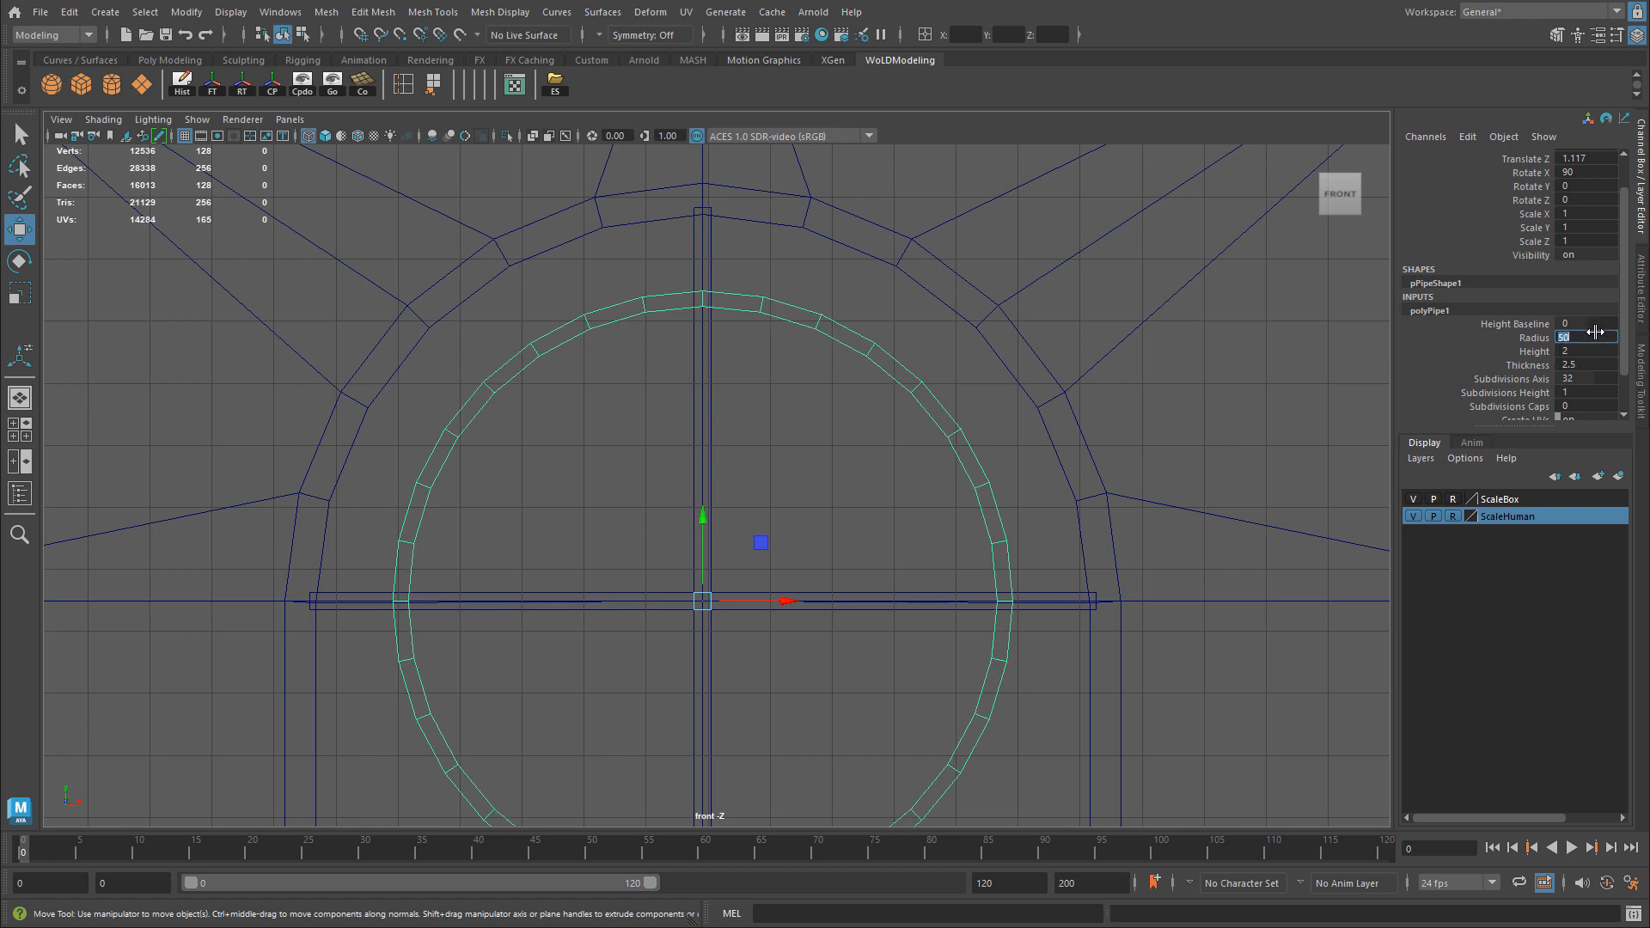
type("40")
key("Return")
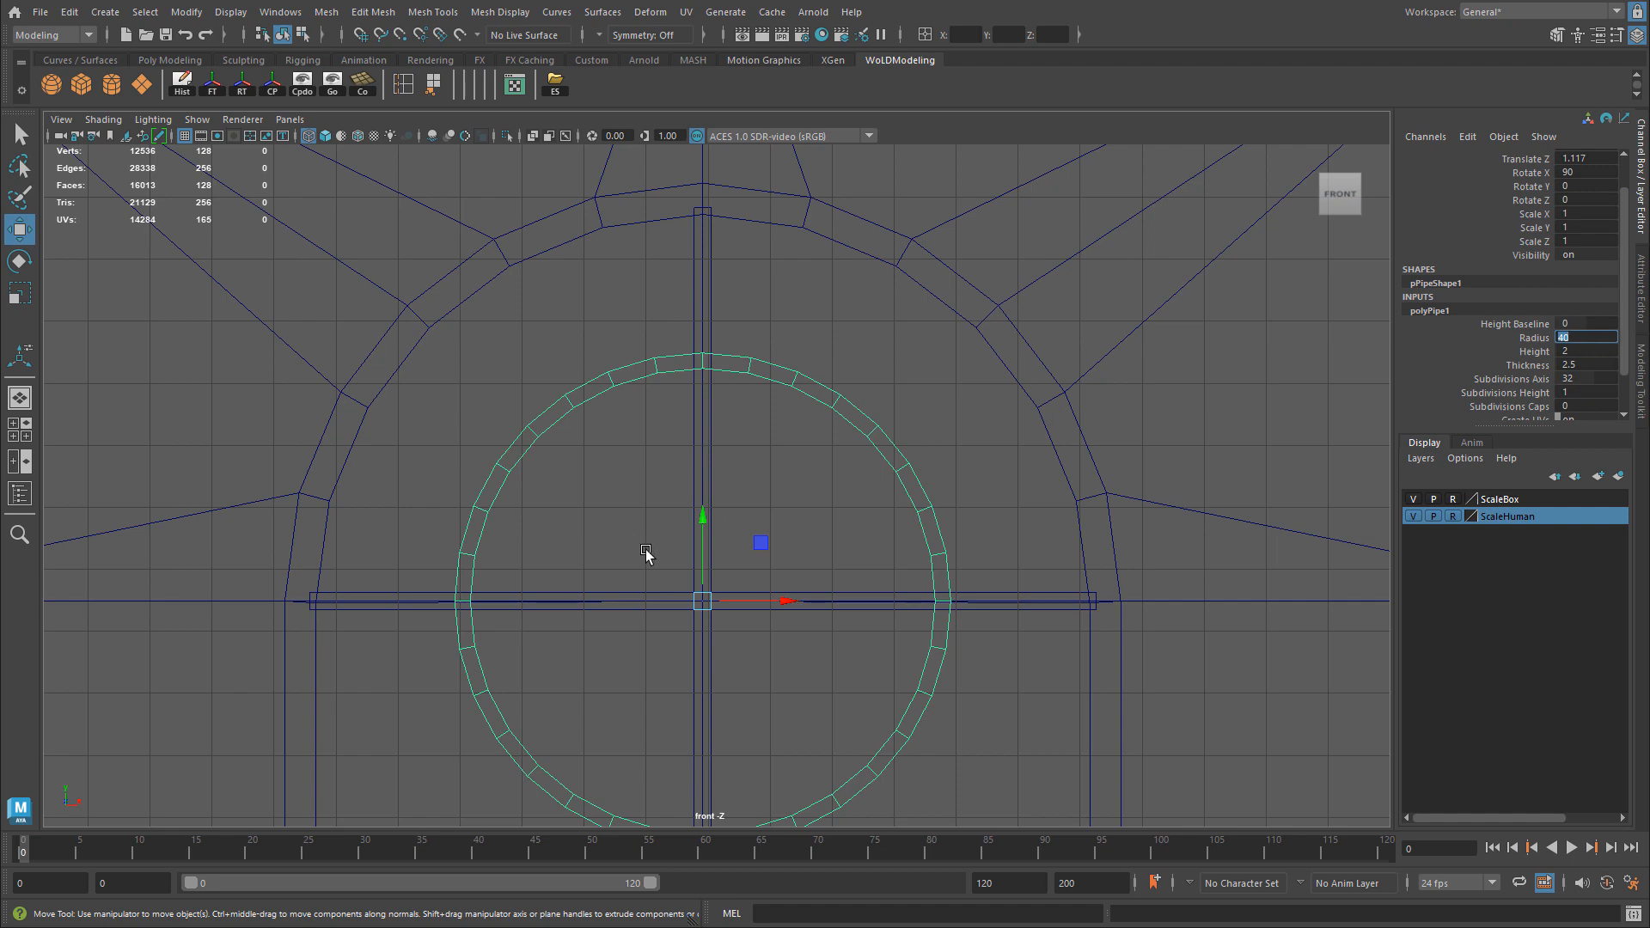
In perspective, set the ring's height to 4 and push it back into the glazing bars to about Z -2.73.
key("space")
key("space")
left_click_drag(747, 437, 825, 459, "alt")
left_click_drag(756, 499, 1272, 494)
scroll(756, 503, "up", 3)
left_click(1608, 350)
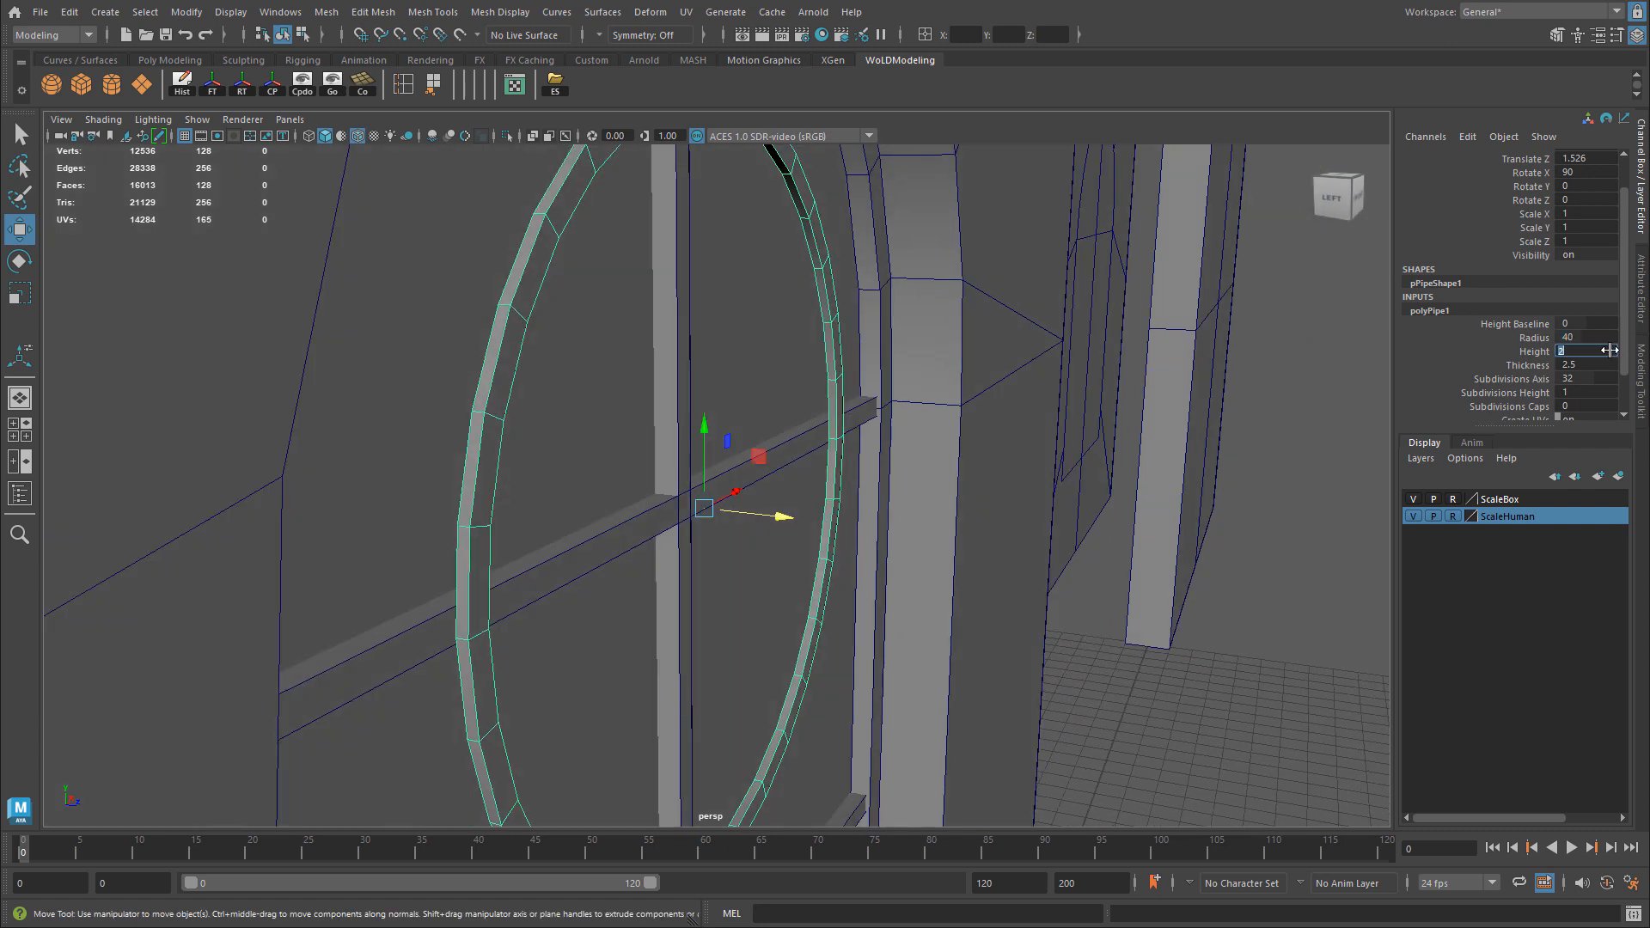
type("3")
key("Return")
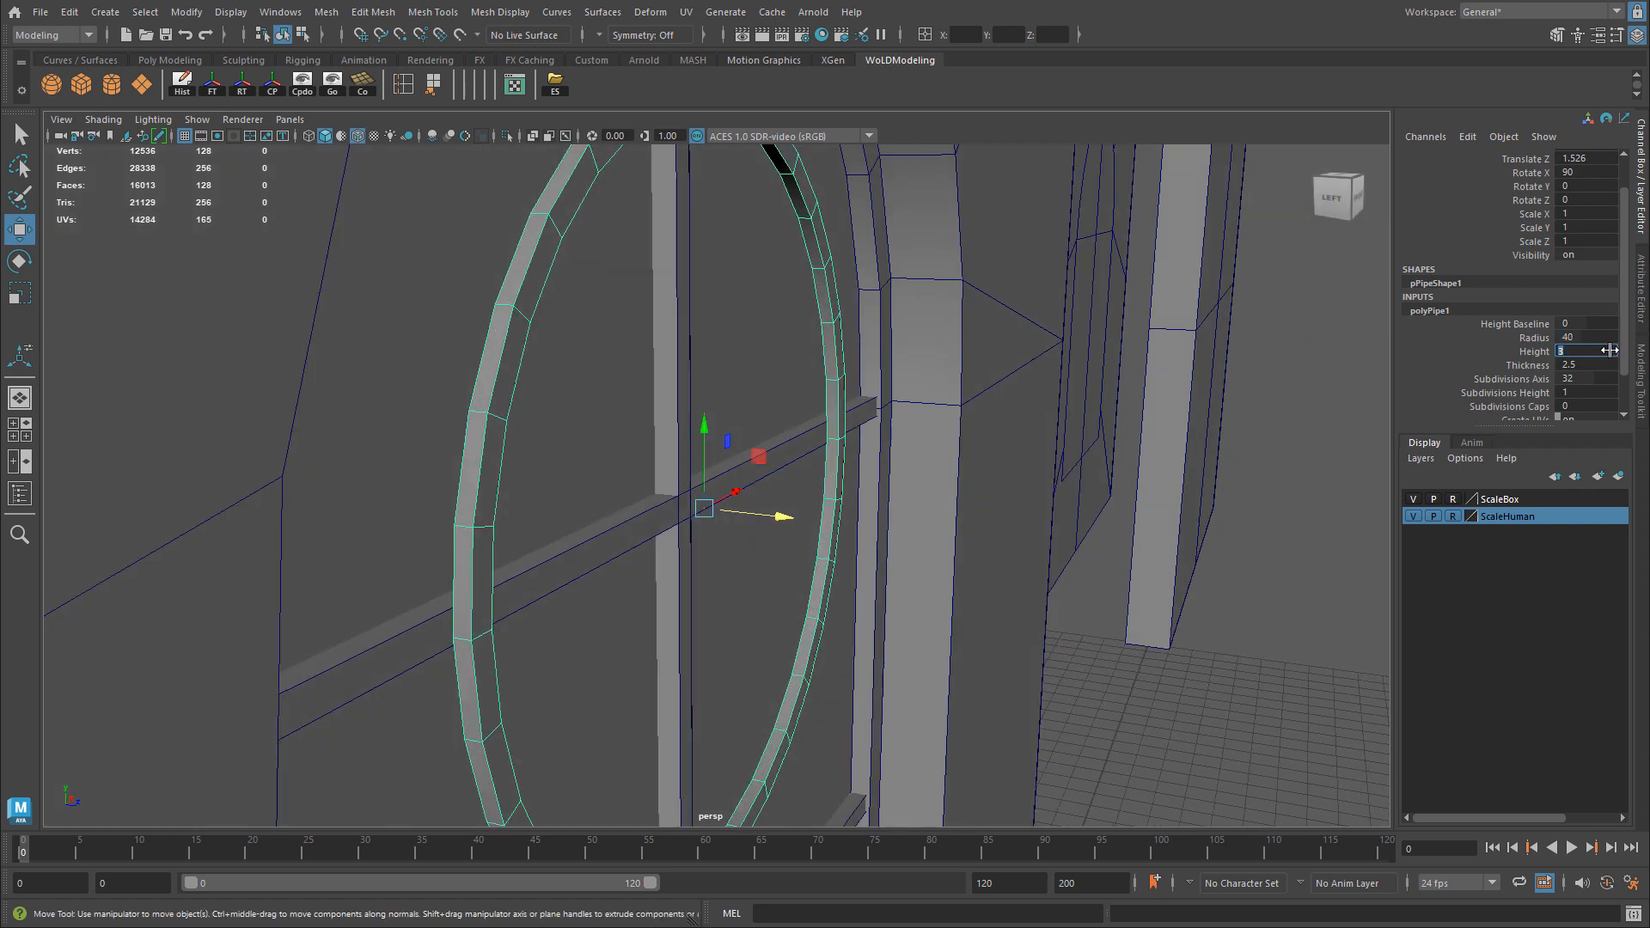
type("4")
key("Return")
left_click_drag(781, 520, 736, 517)
left_click_drag(913, 541, 523, 541, "alt")
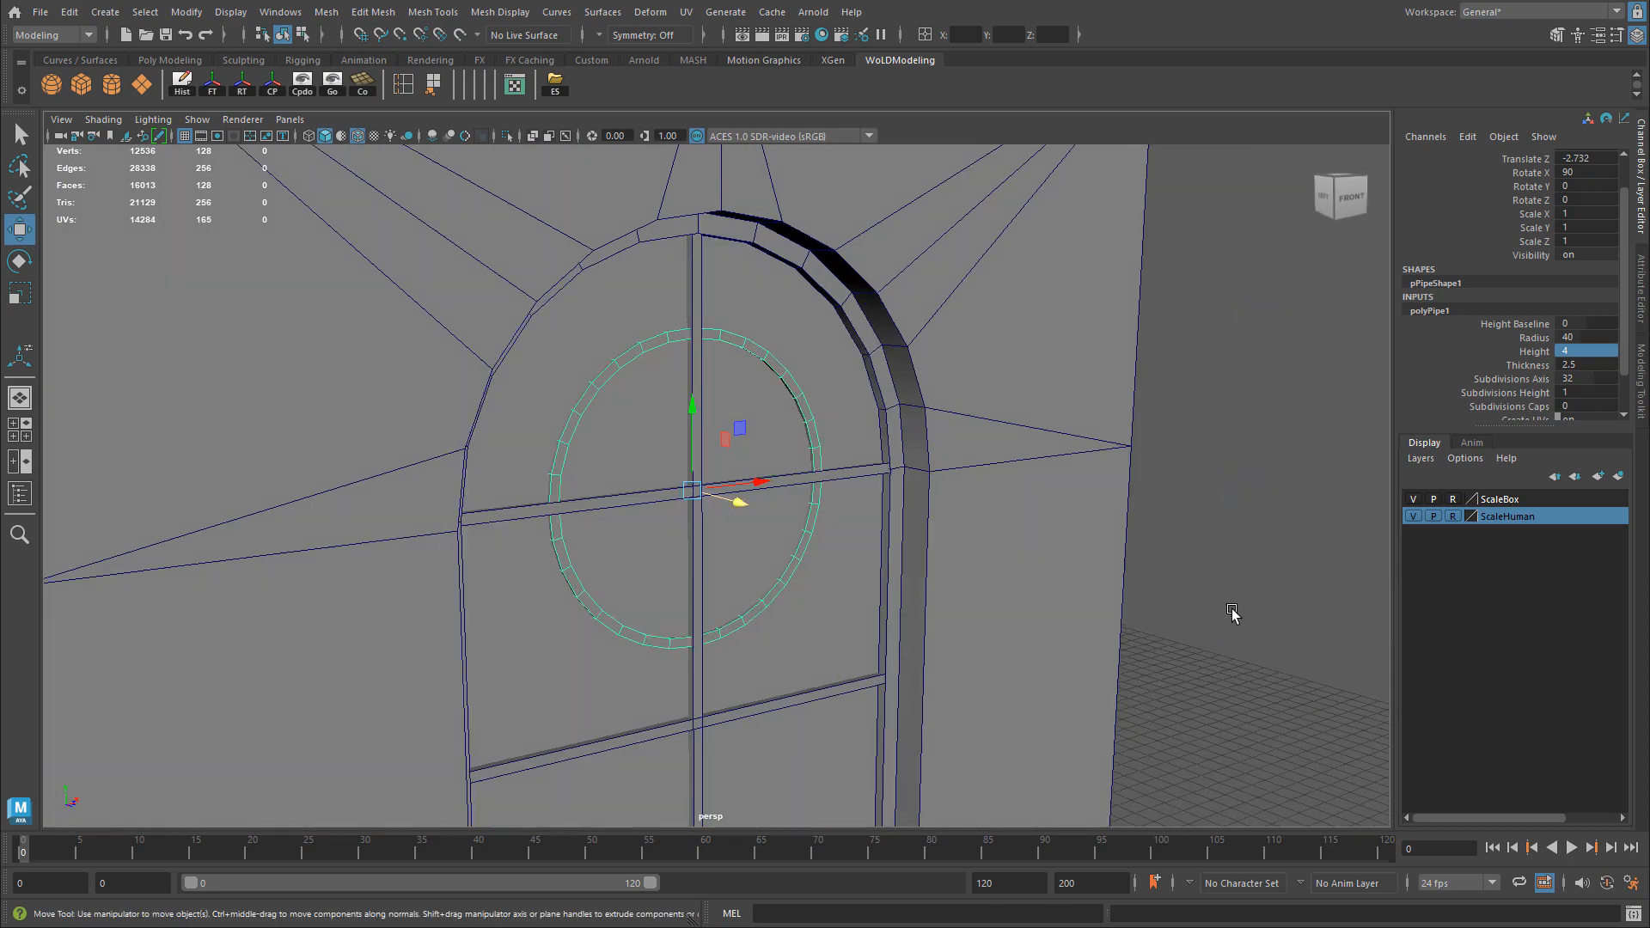
Check the ring from the front, reselect it and nudge it slightly forward to about Z -2.53.
left_click(1231, 612)
right_click_drag(1117, 605, 893, 597, "alt")
left_click_drag(894, 597, 722, 595, "alt")
right_click_drag(722, 594, 862, 610, "alt")
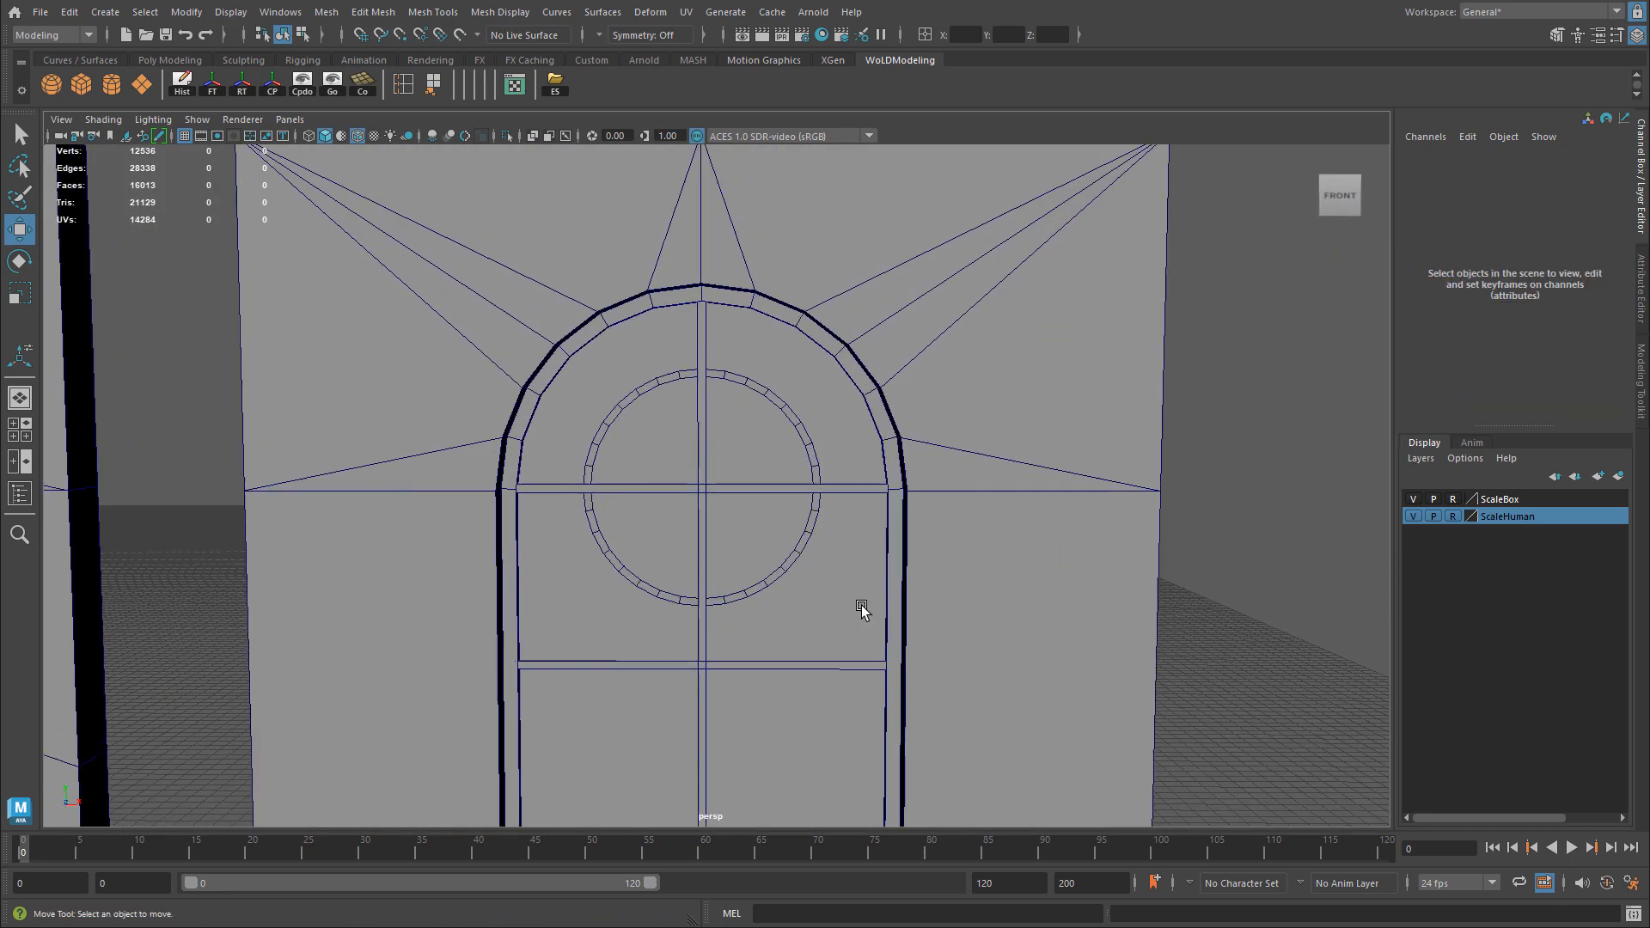
left_click_drag(862, 610, 681, 552, "alt")
right_click_drag(682, 552, 795, 395, "alt")
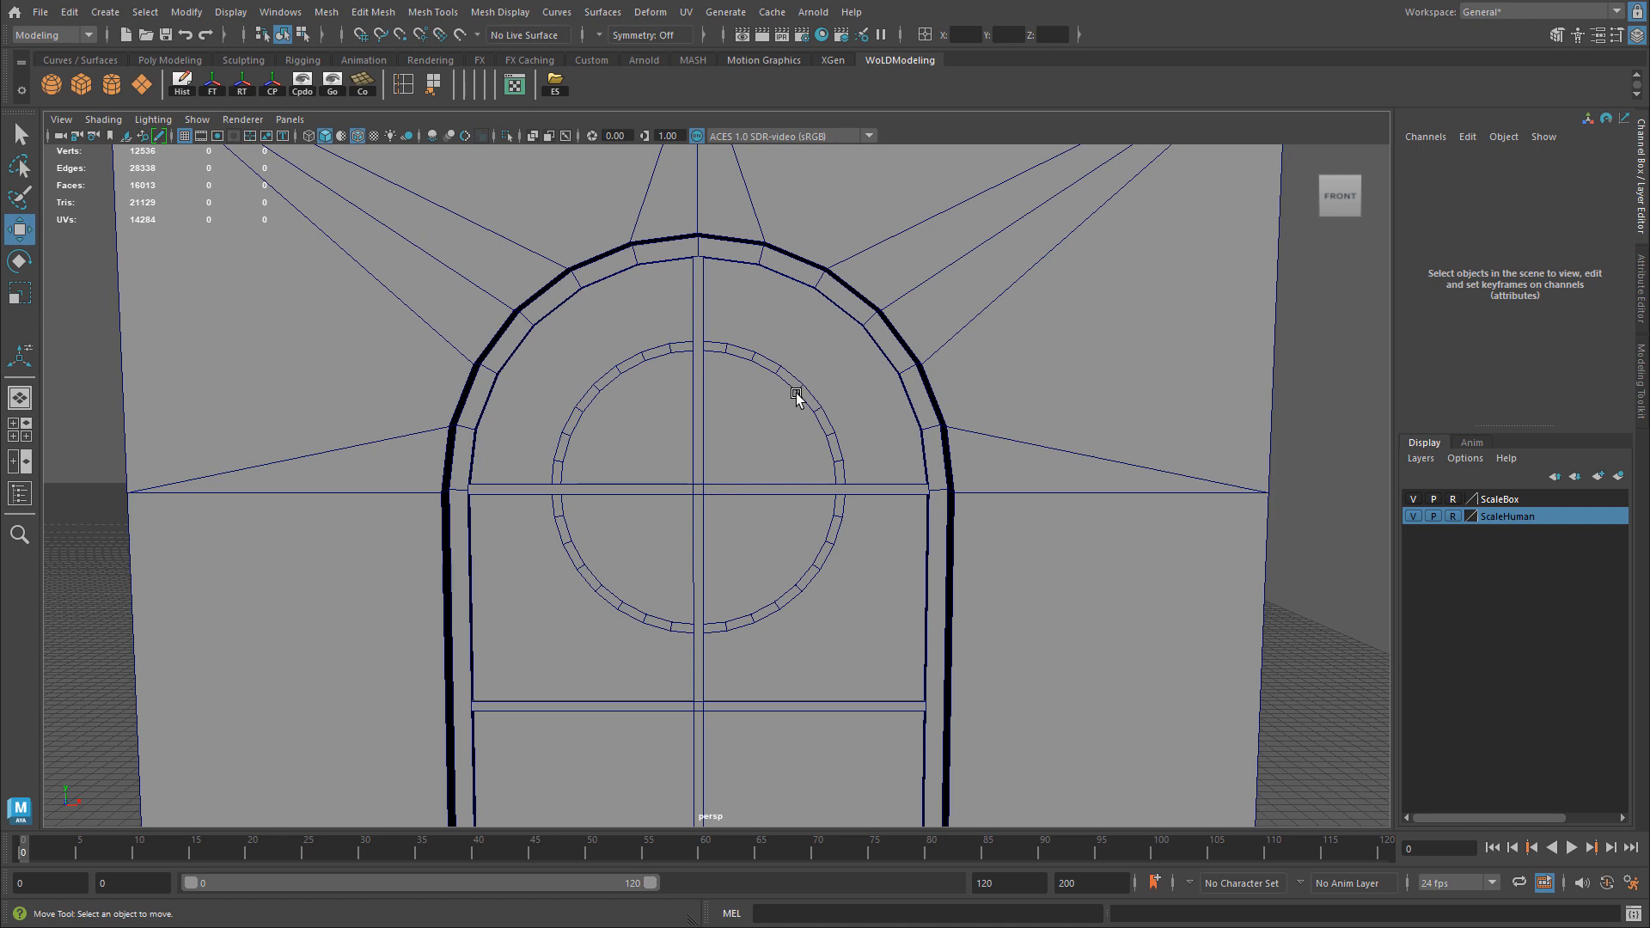
left_click(796, 395)
right_click_drag(1046, 597, 980, 512, "alt")
left_click_drag(980, 512, 953, 423, "alt")
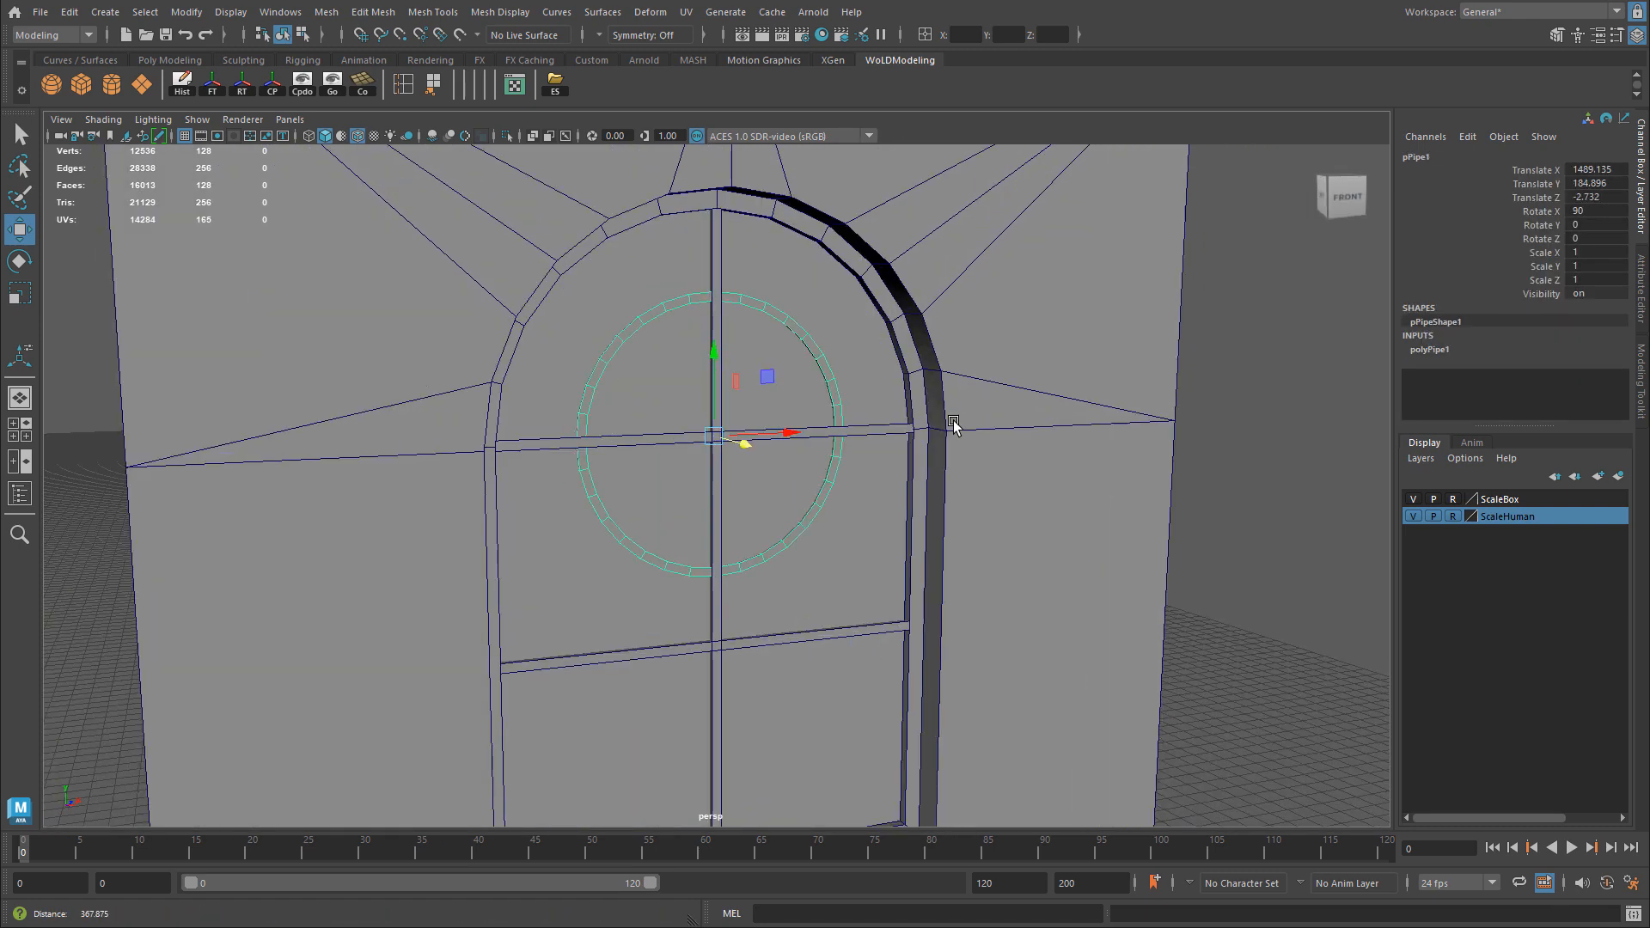
right_click_drag(953, 423, 1031, 427, "alt")
left_click_drag(688, 387, 809, 503, "alt")
middle_click_drag(809, 503, 803, 601, "alt")
left_click_drag(792, 599, 795, 600)
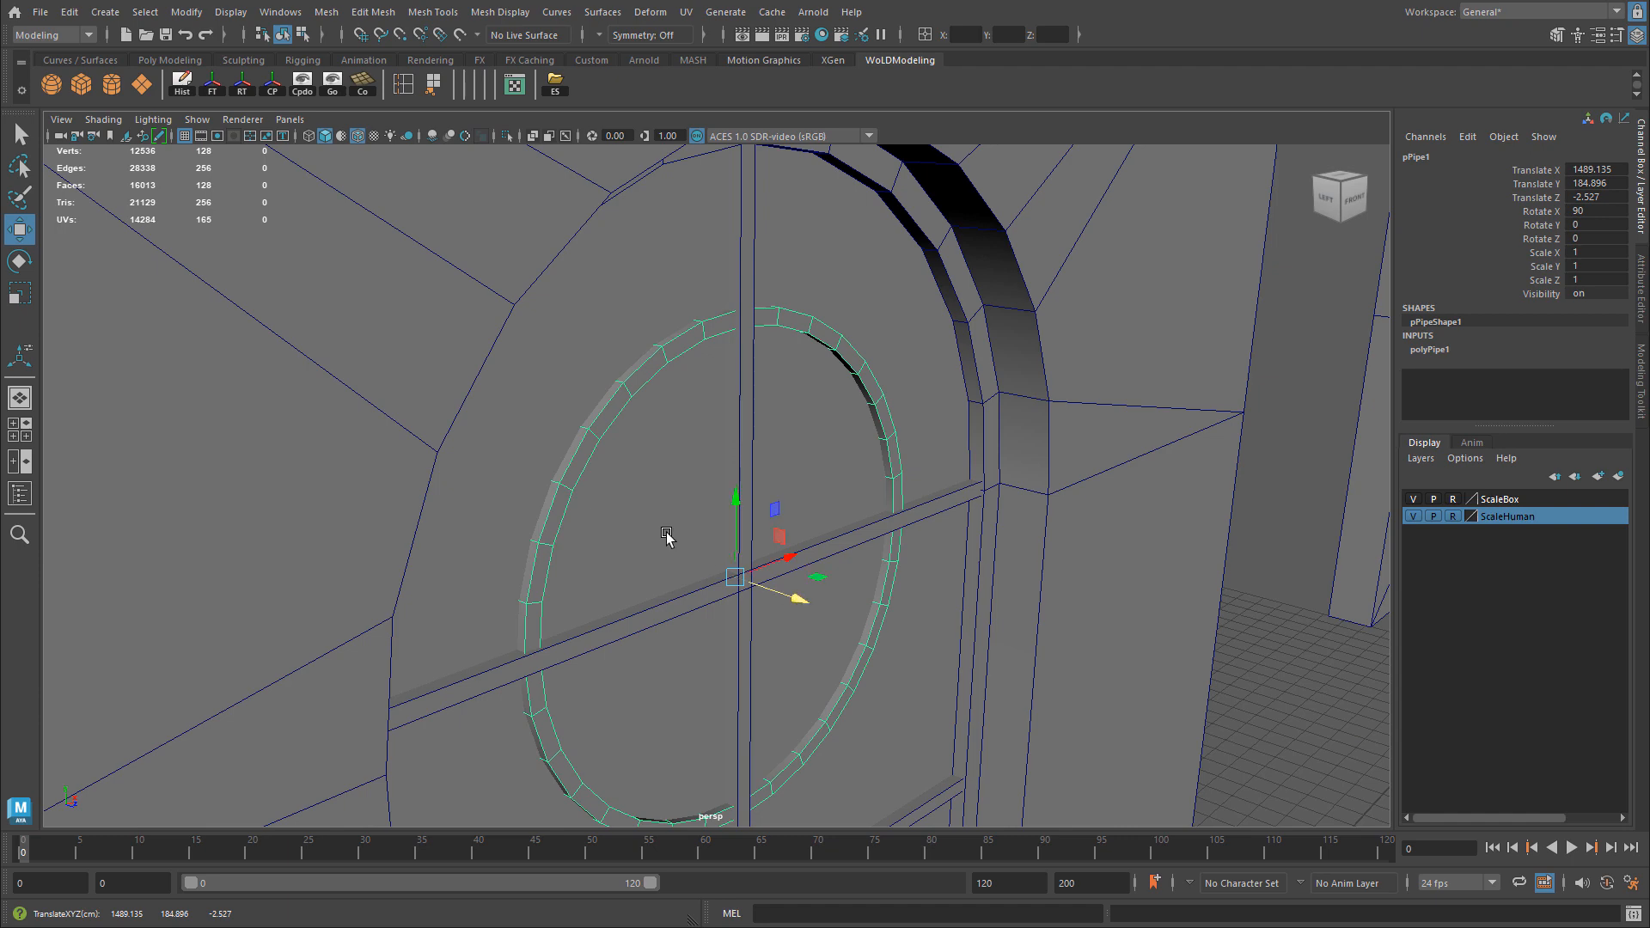
Select the full loop of faces on the back of the ring and delete it.
left_click_drag(627, 515, 854, 482, "alt")
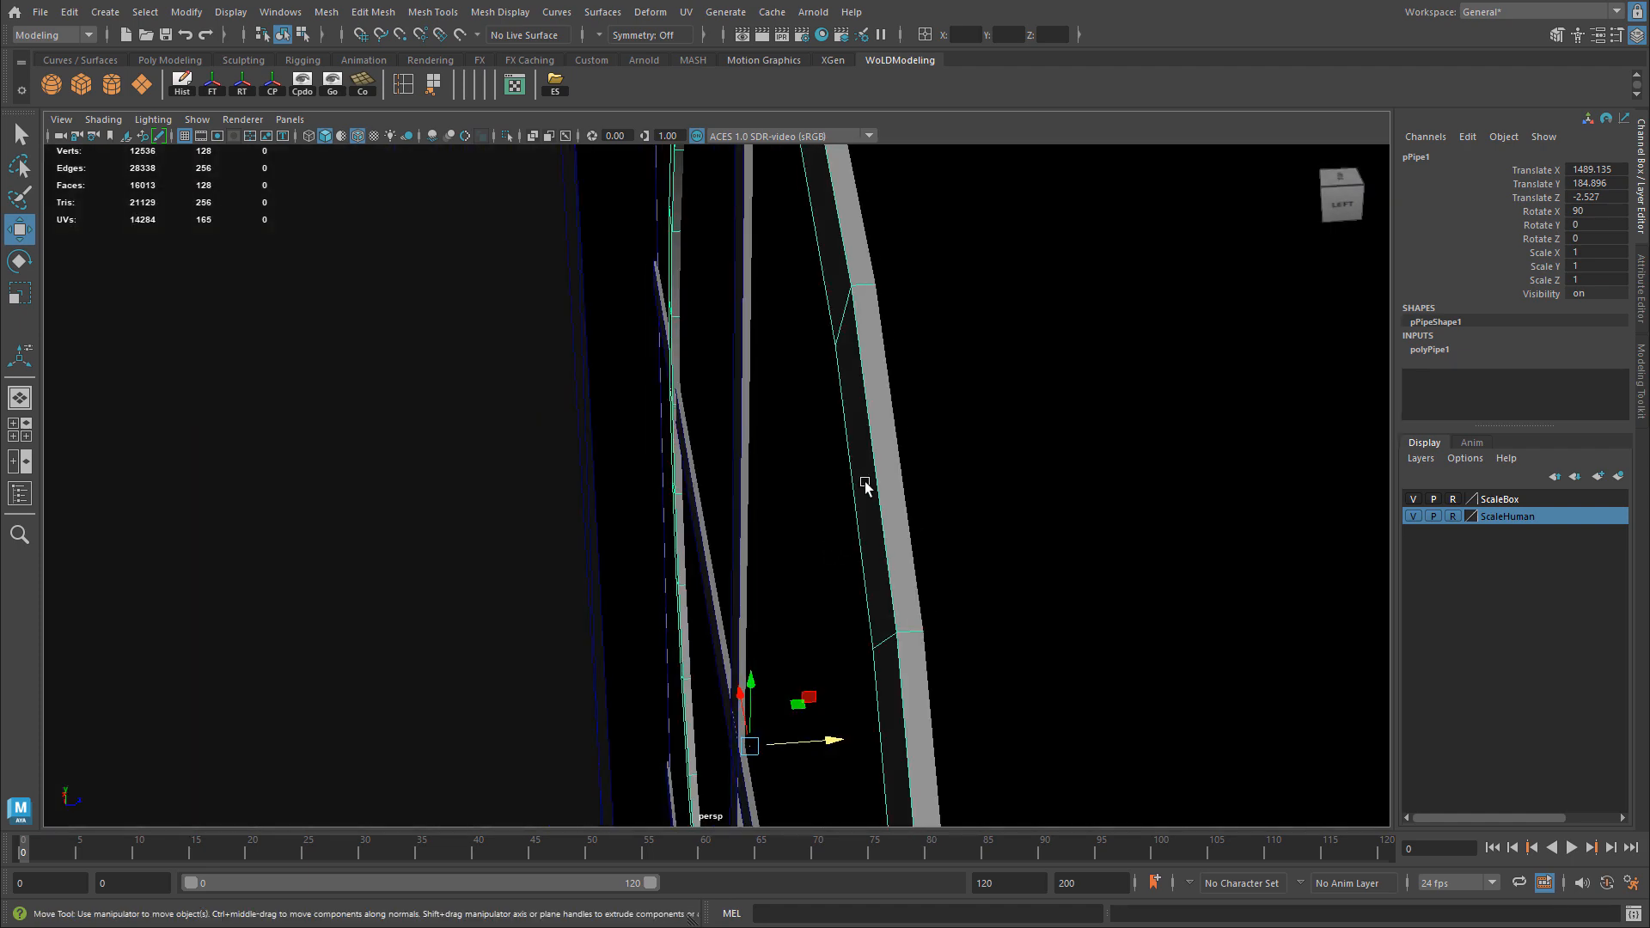
key("F11")
left_click(873, 489)
double_click(838, 292, "shift")
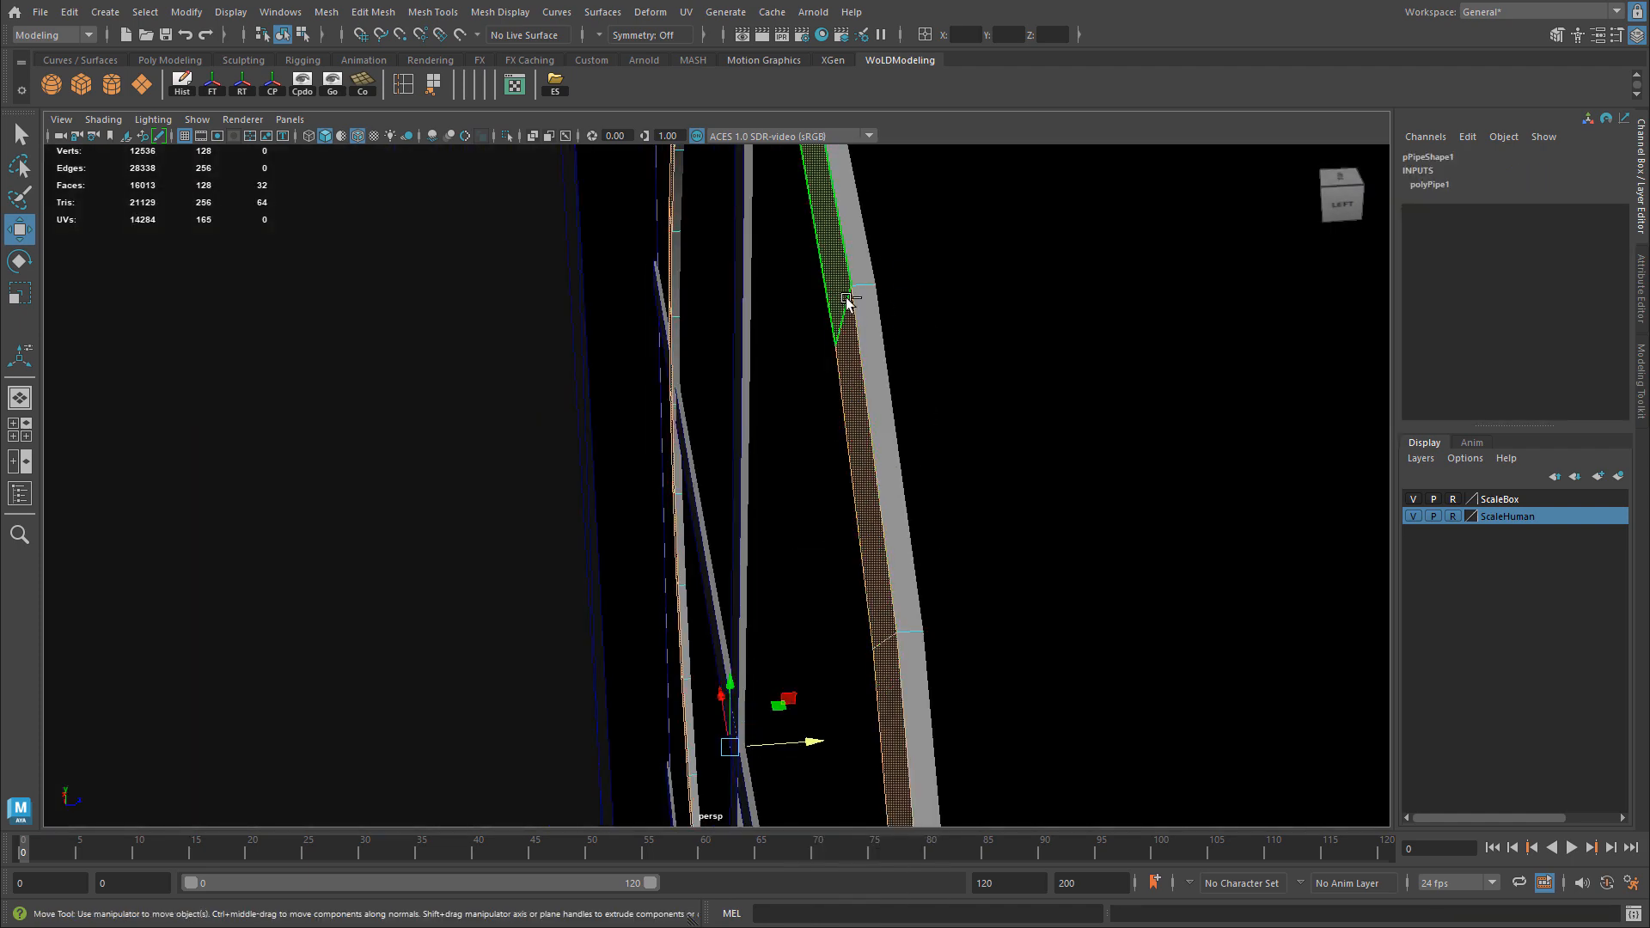
key("Delete")
Delete the vertical bar's back face, and return to object selection with nothing selected.
left_click(738, 411)
right_click_drag(739, 405, 738, 436)
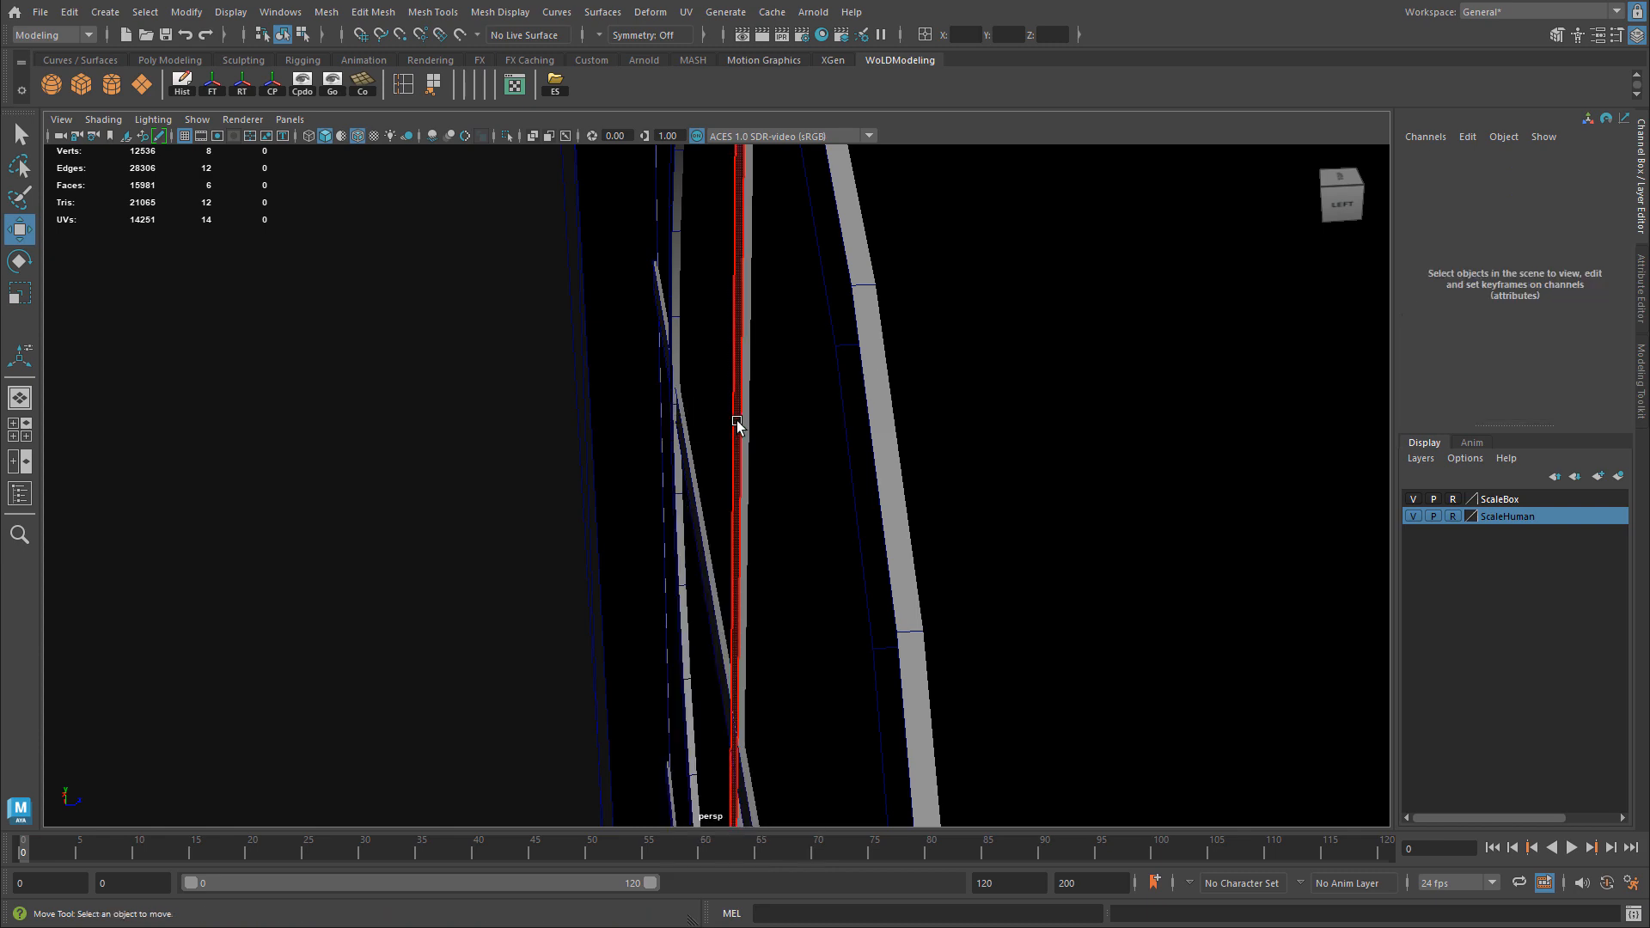
left_click(737, 422)
key("Delete")
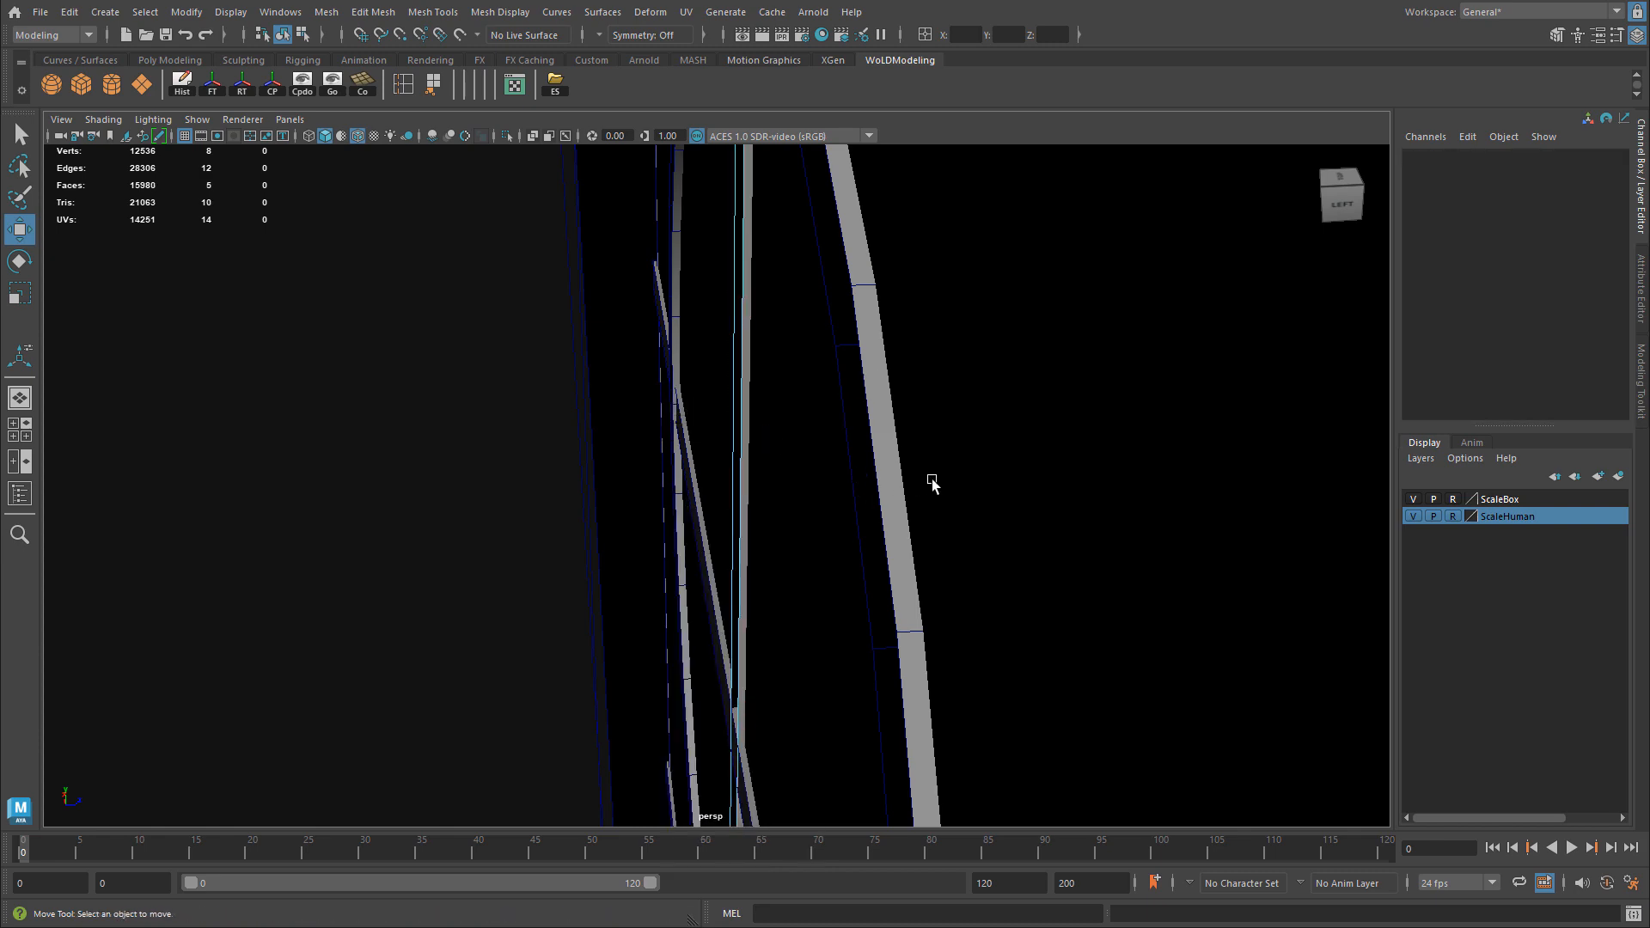
left_click_drag(1106, 486, 701, 412, "alt")
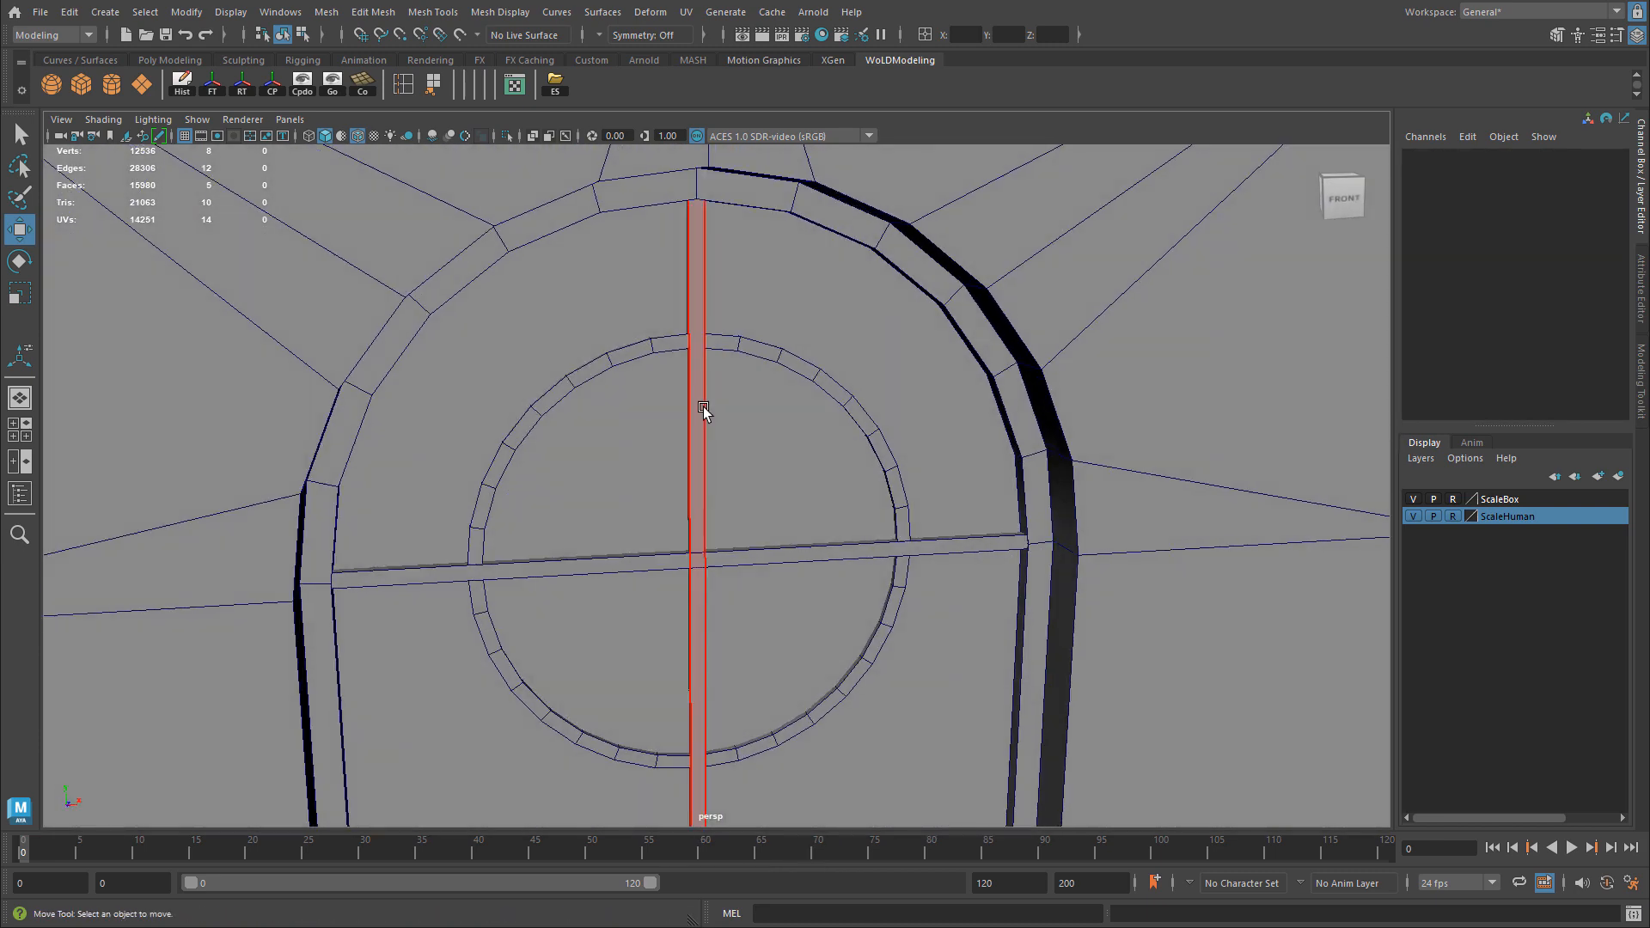
right_click_drag(711, 405, 778, 382)
scroll(1024, 463, "down", 5)
left_click(1171, 477)
Examine the ringed arched window alongside the other window wall pieces.
left_click_drag(846, 546, 834, 497, "alt")
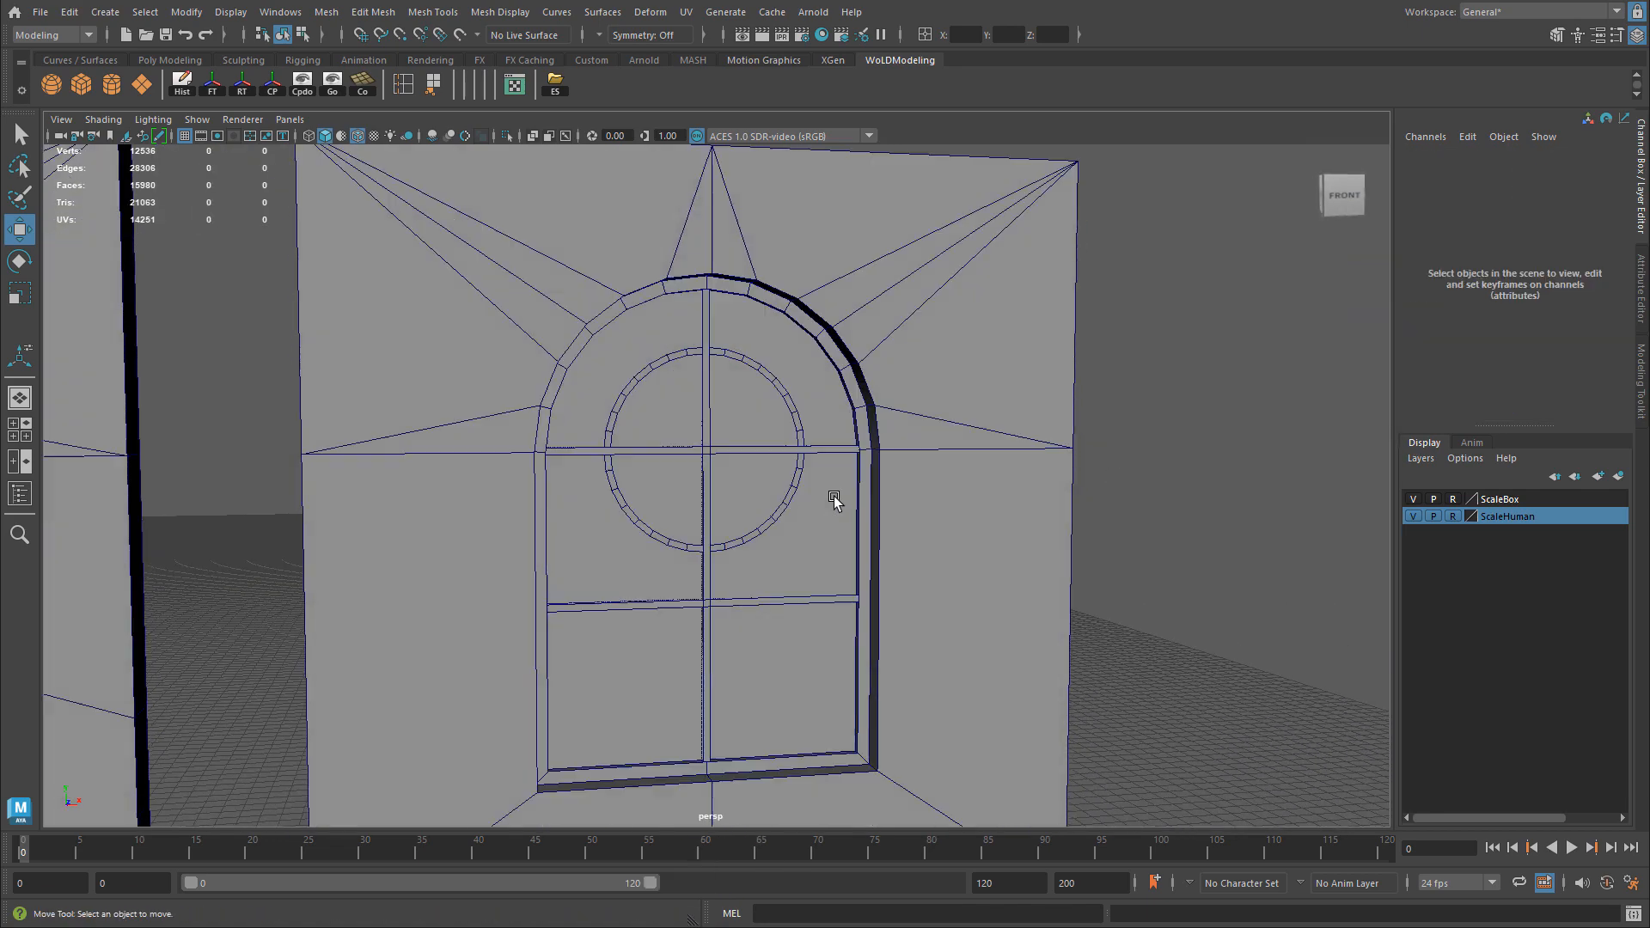
scroll(834, 499, "down", 10)
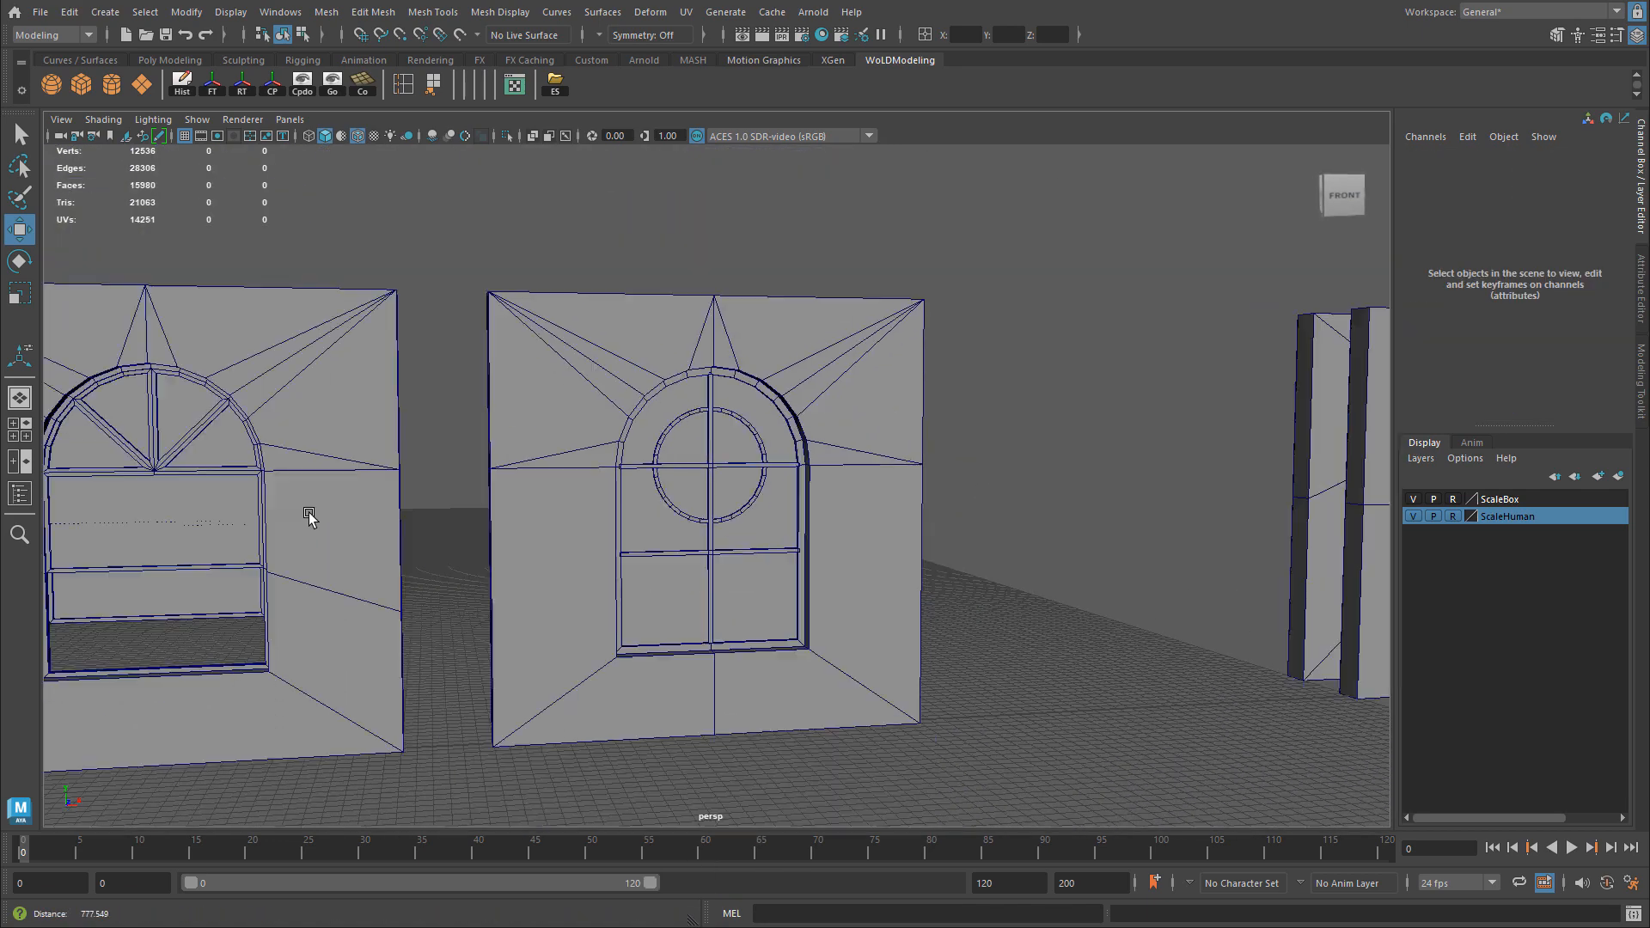
left_click_drag(643, 544, 870, 548, "alt")
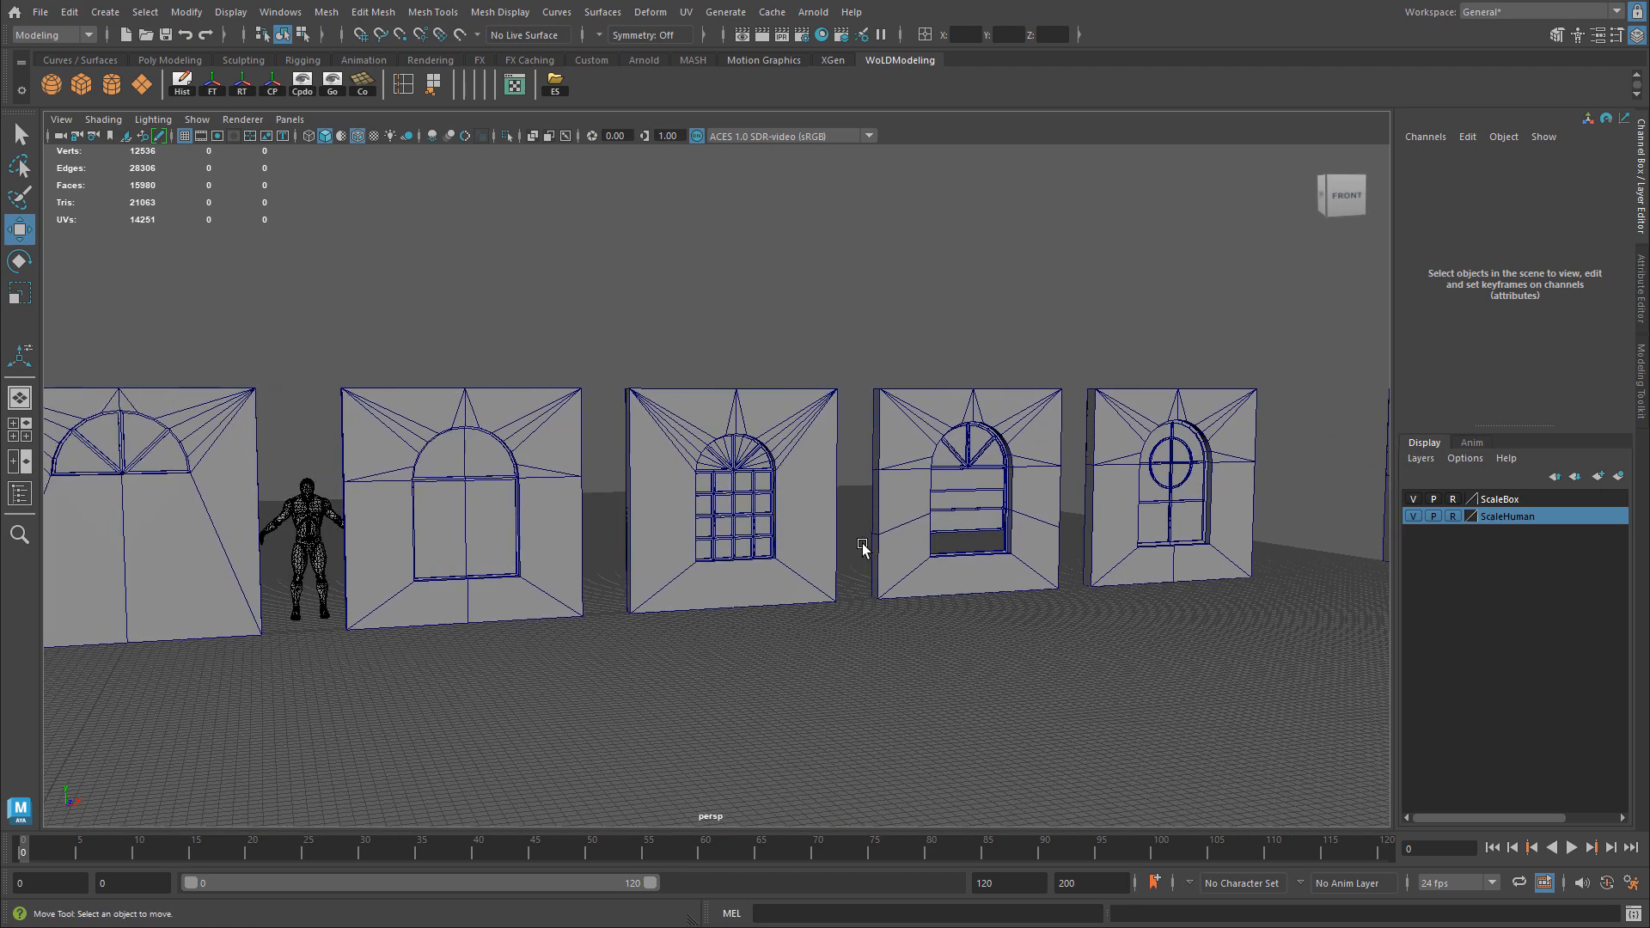